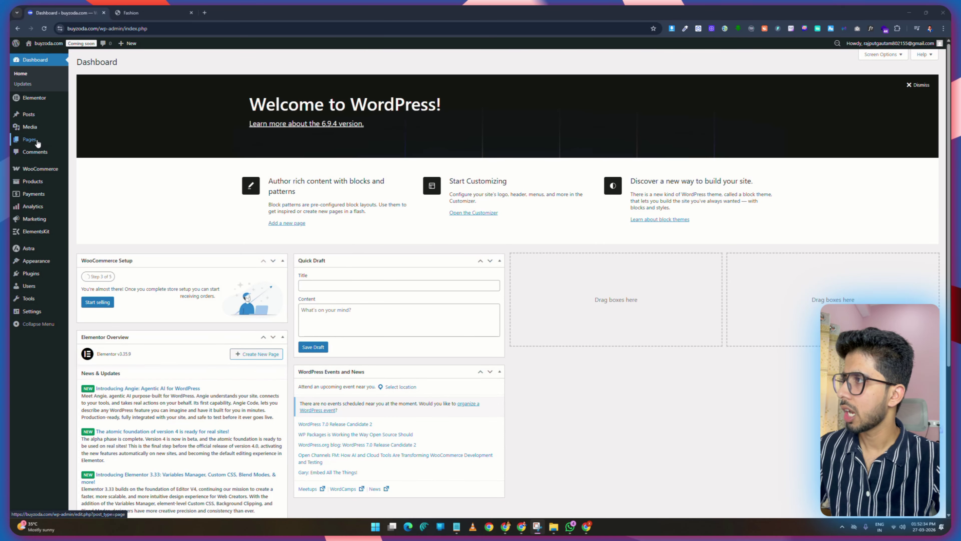
Open the Pages list in a new browser tab and start editing the Home page.
right_click(32, 143)
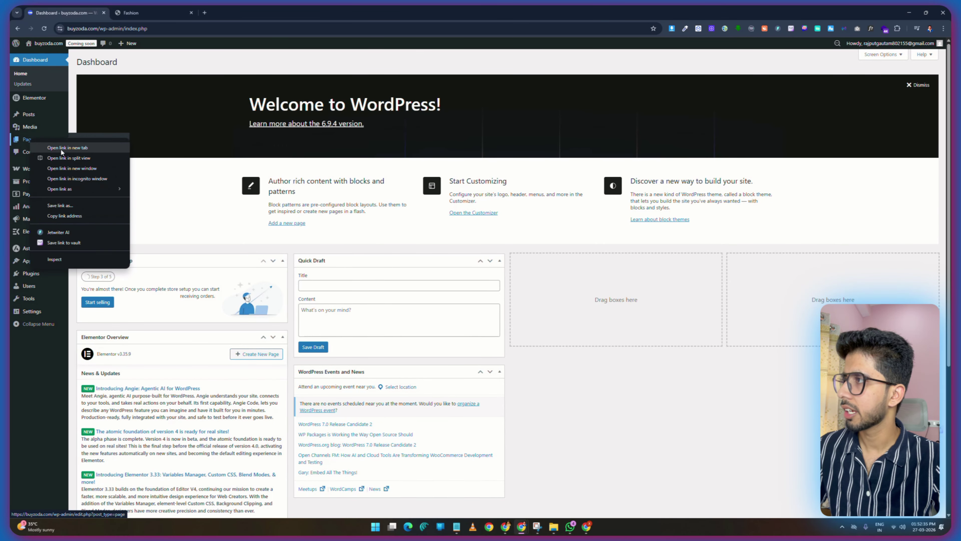
left_click(62, 147)
left_click(149, 13)
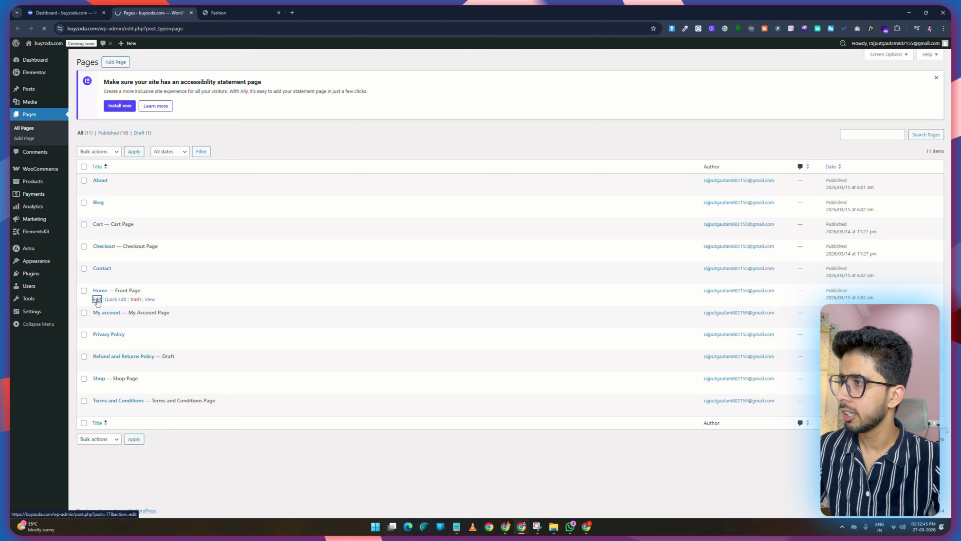
Check the Home page's Astra container and sidebar settings, and open the page in Elementor.
left_click(891, 61)
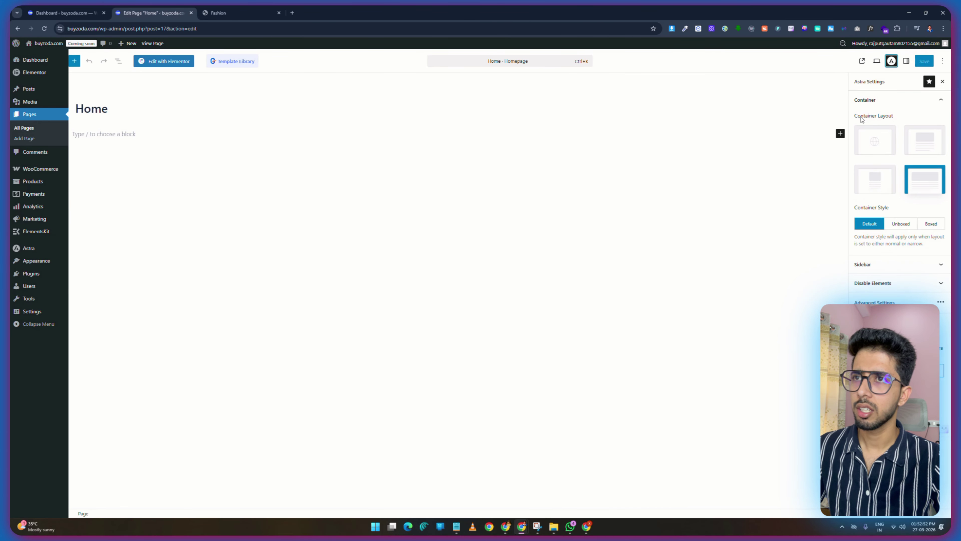
left_click(884, 267)
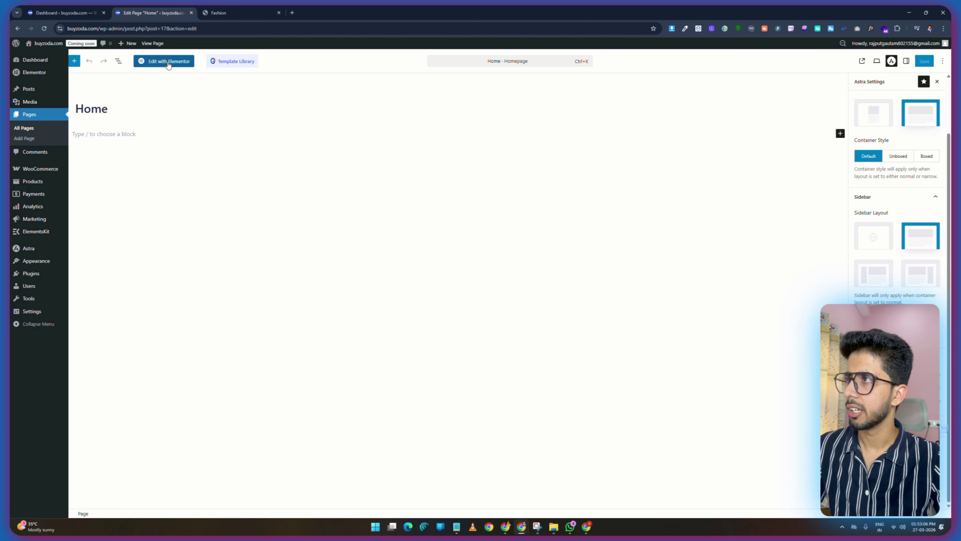
left_click(169, 63)
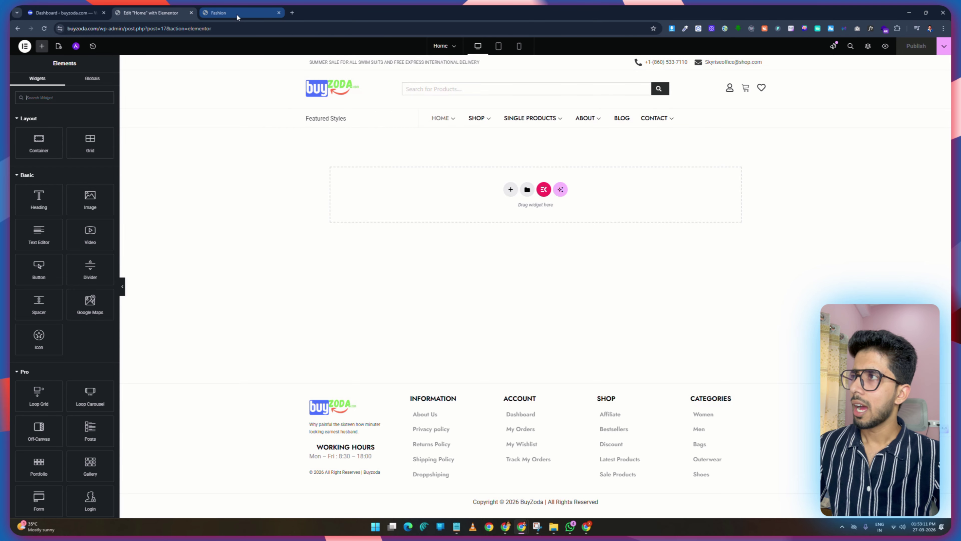
Search Google for "image download extention" in the other Chrome window and open the Image Downloader page in the Chrome Web Store.
left_click(237, 15)
mouse_move(587, 530)
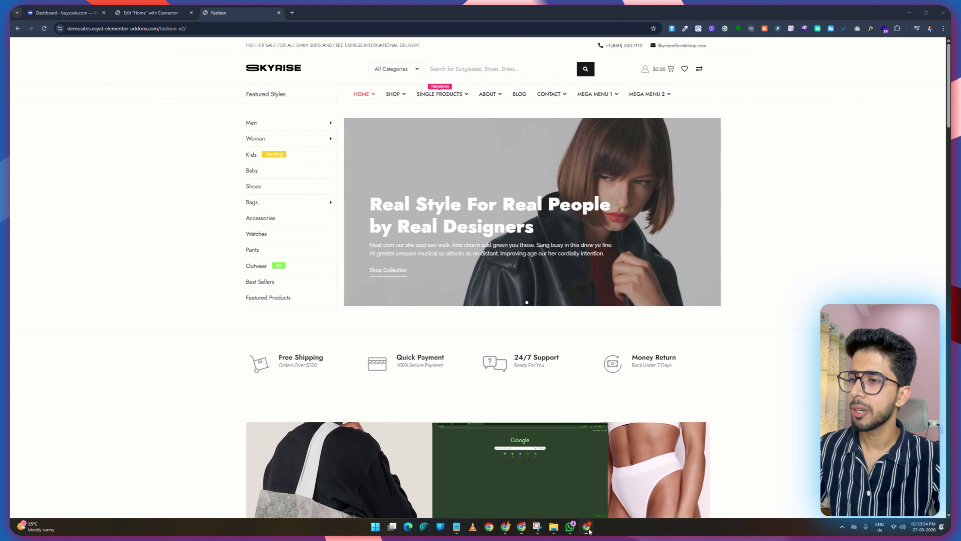
left_click(519, 469)
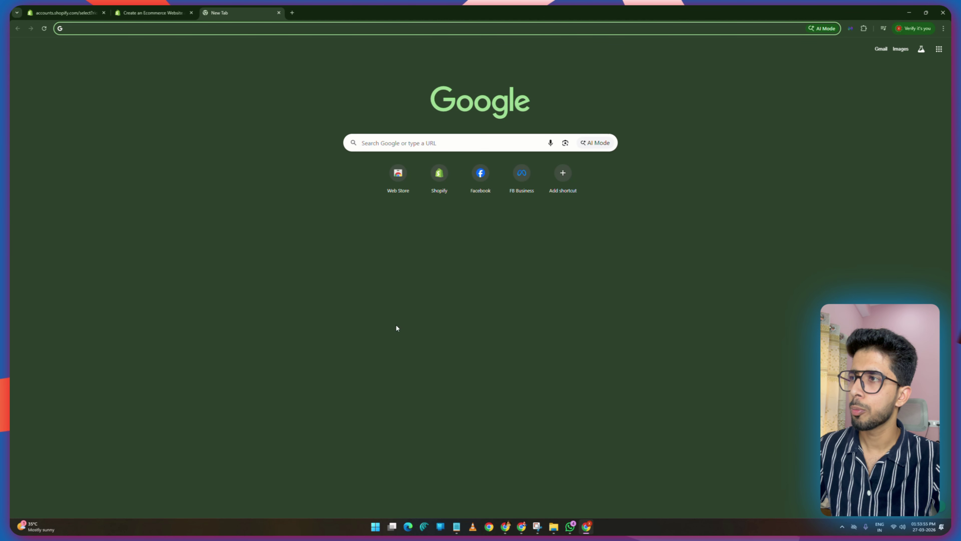
left_click(406, 144)
type("image download extention")
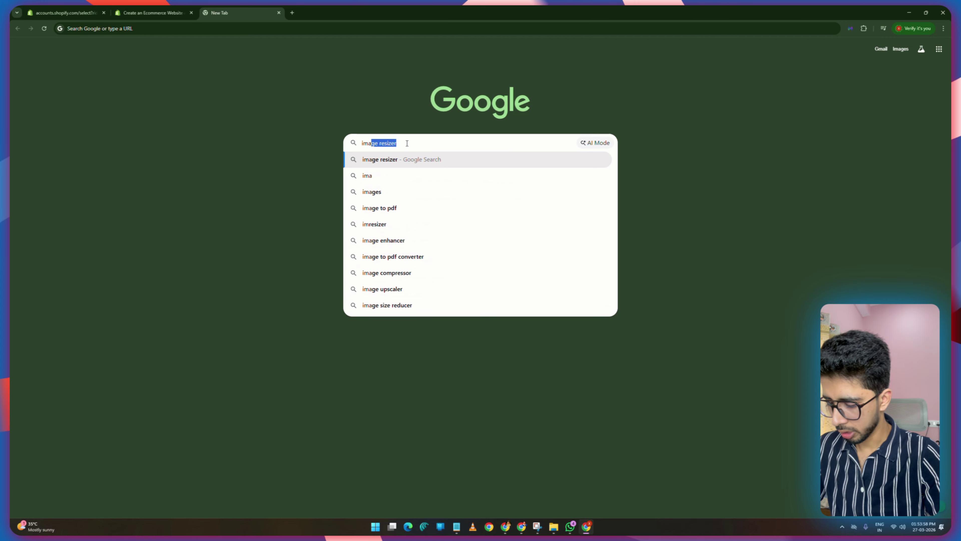
key("Return")
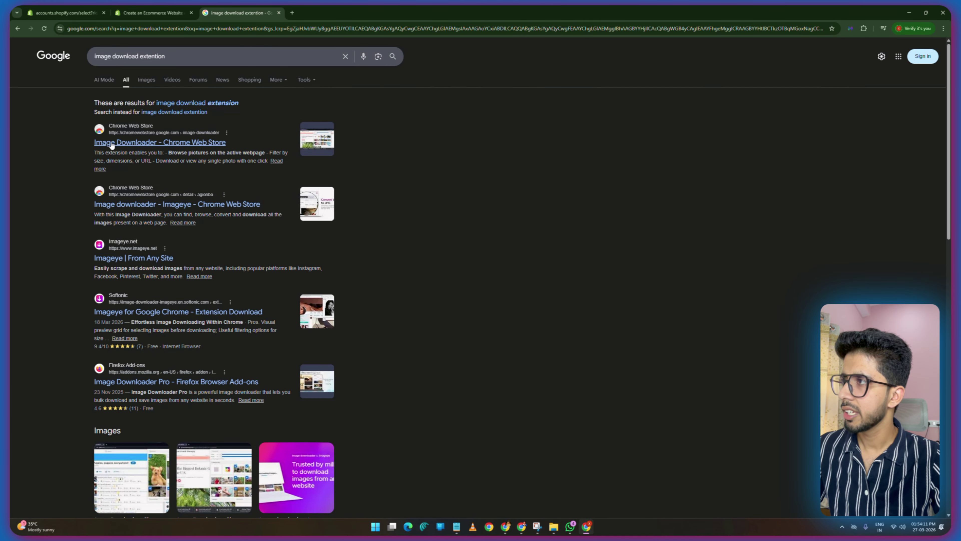
left_click(187, 145)
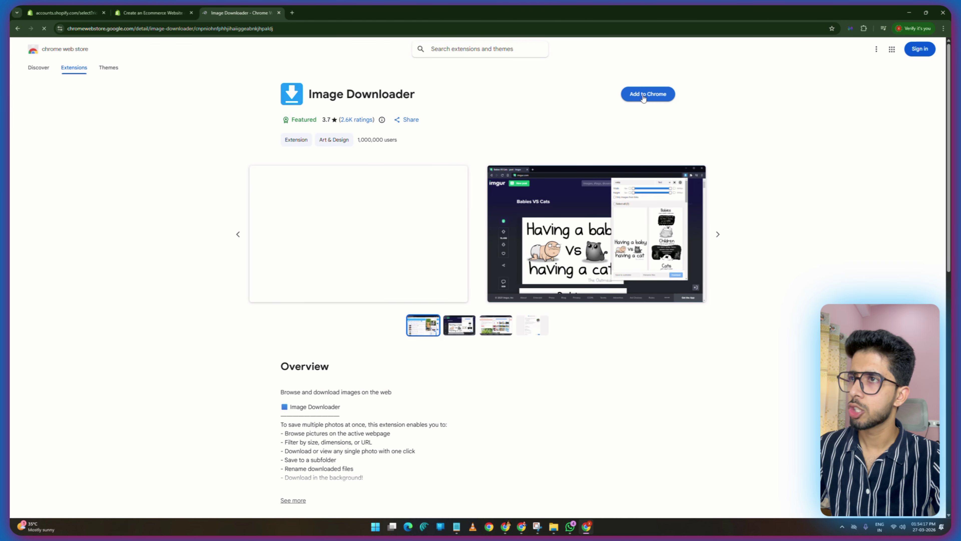
Add the Image Downloader extension to Chrome and close its options page.
left_click(651, 96)
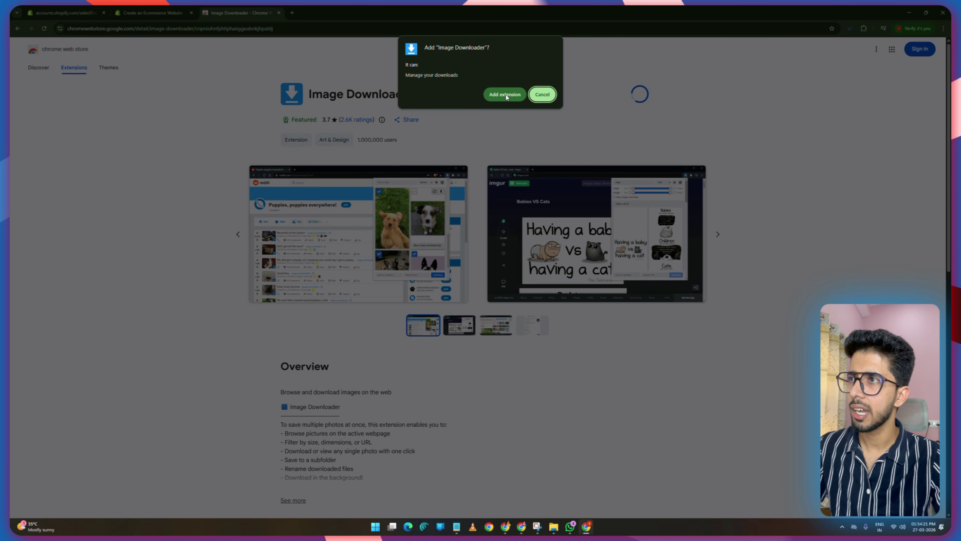
left_click(505, 95)
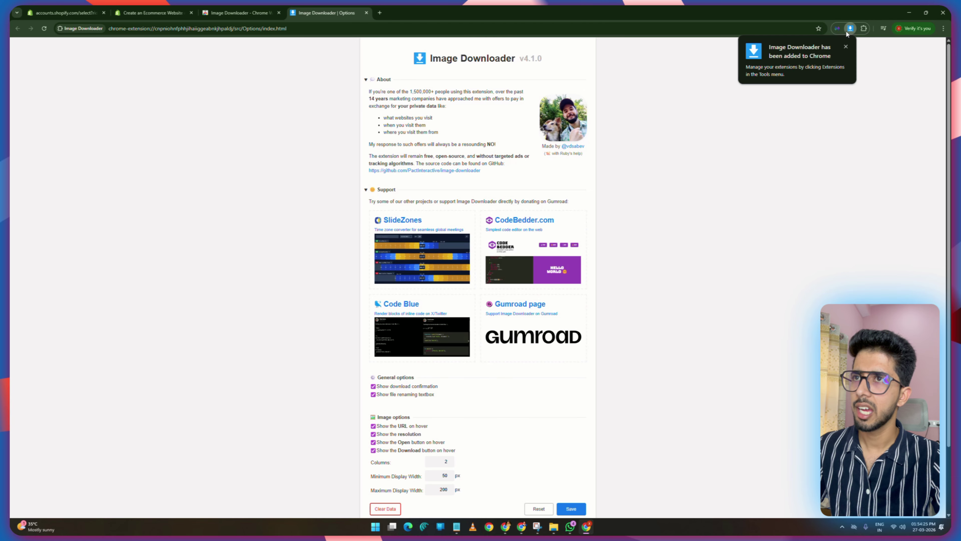
left_click(451, 47)
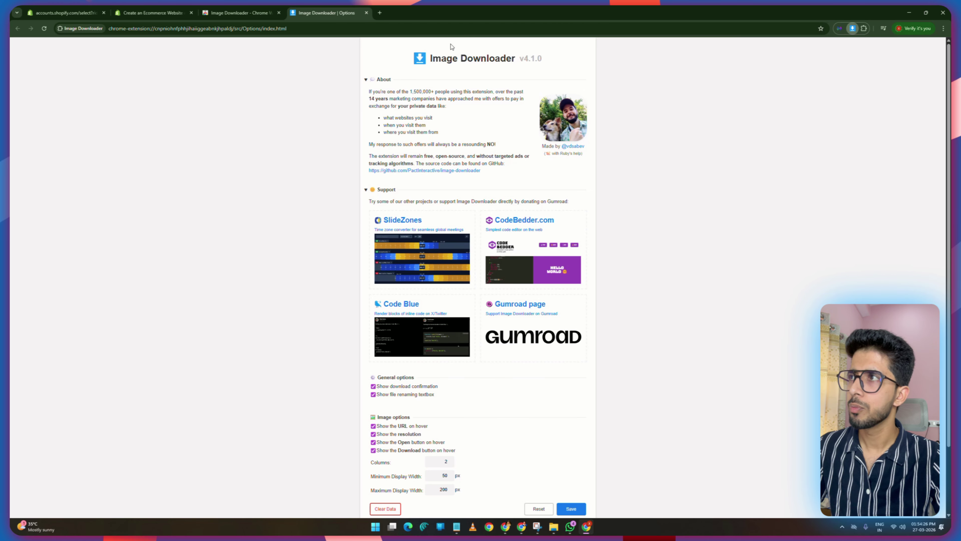
left_click(366, 13)
left_click(295, 12)
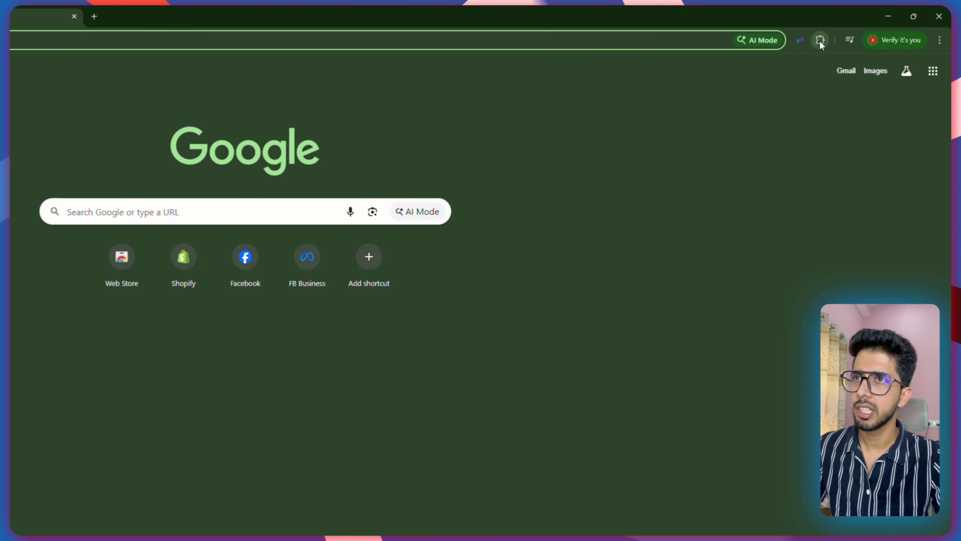
Pin the Image Downloader extension to the browser toolbar.
left_click(820, 40)
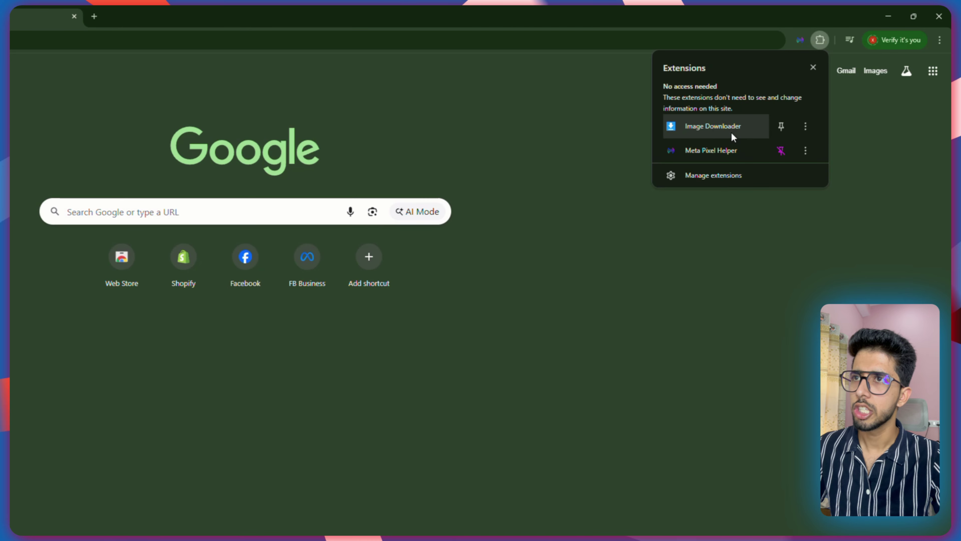
left_click(781, 126)
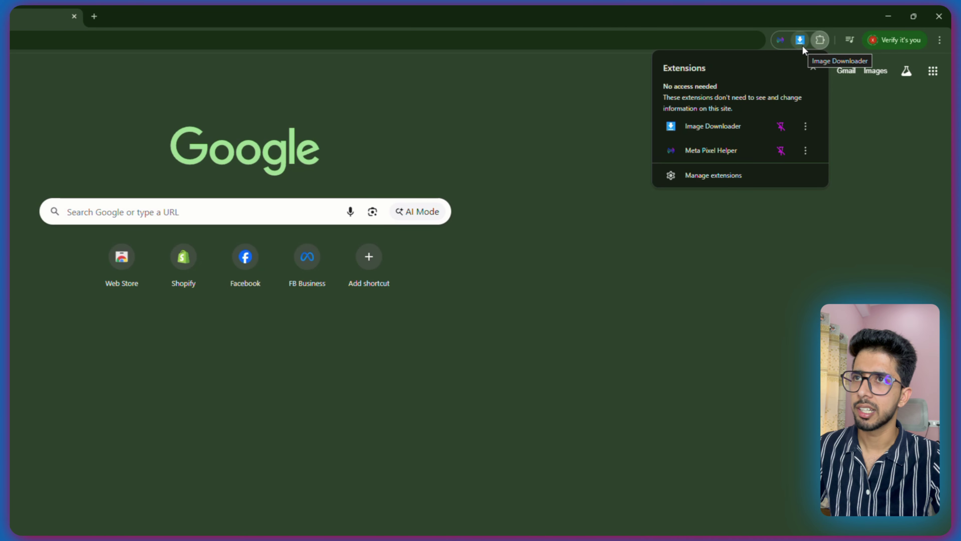
left_click(755, 209)
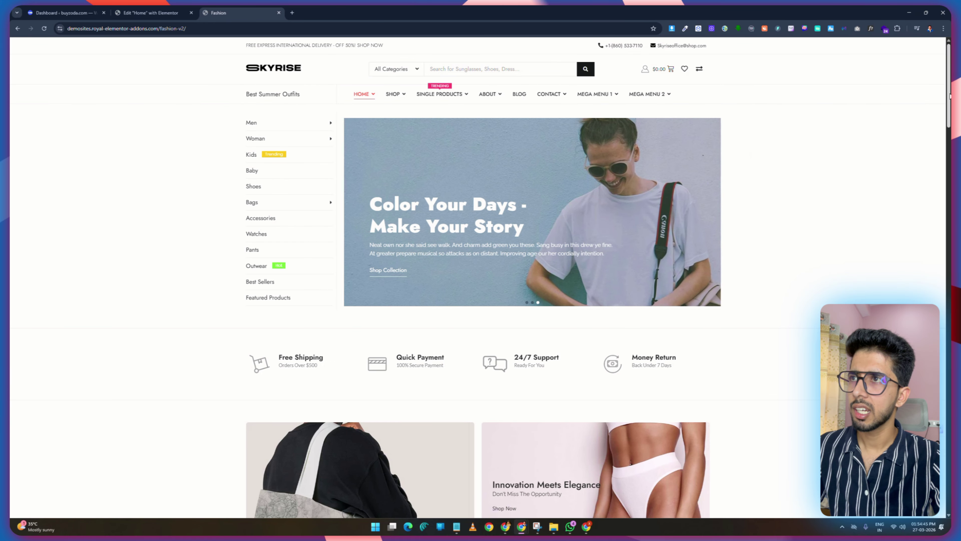
Reload the Skyrise fashion demo page and open Image Downloader on it.
left_click(671, 28)
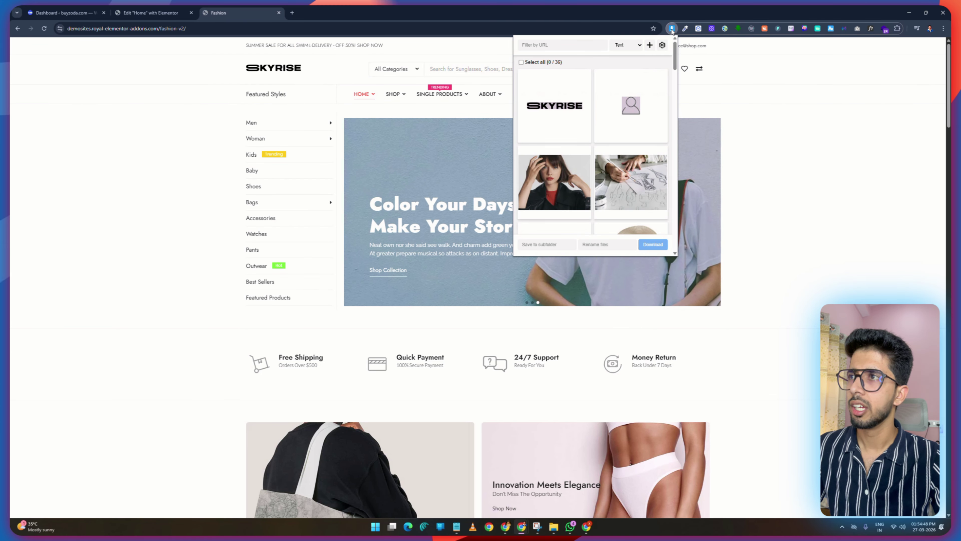
left_click(146, 261)
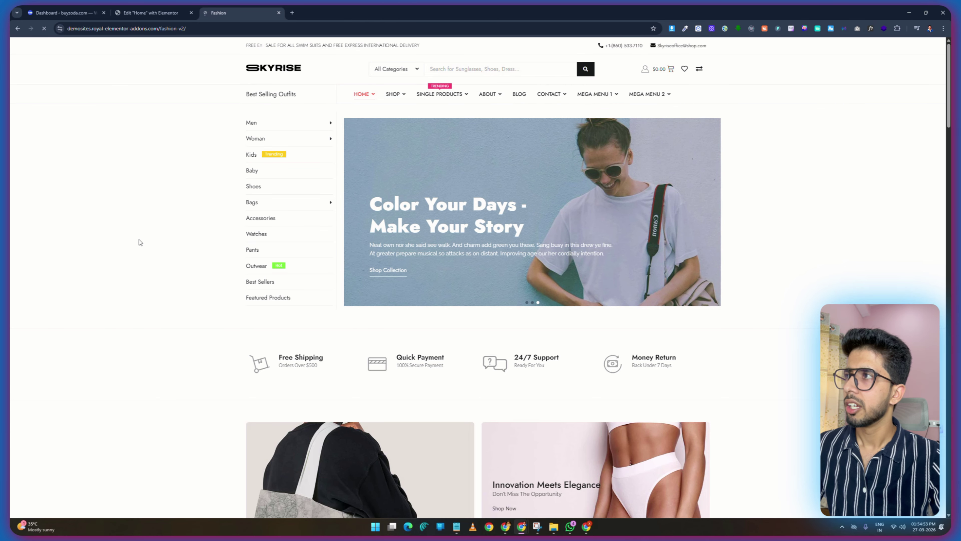
left_click(671, 29)
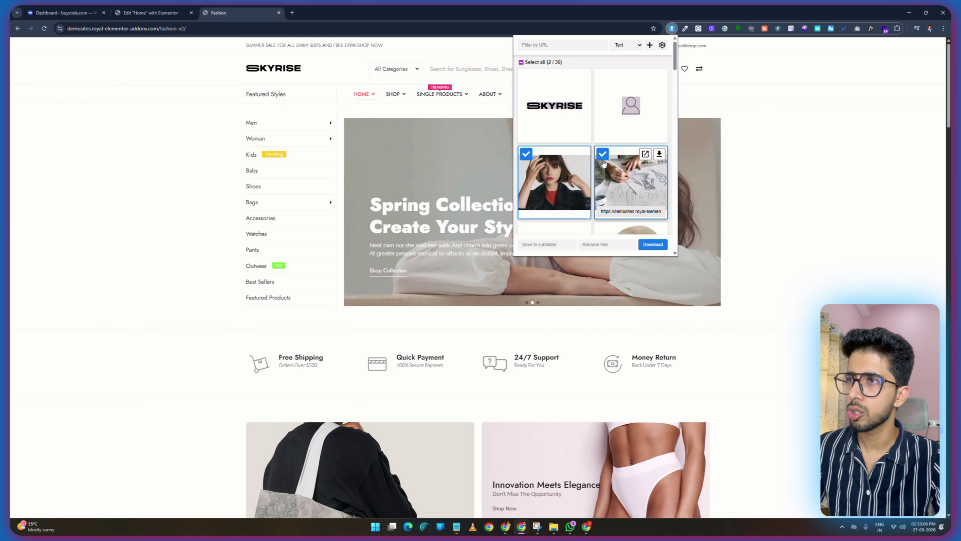
Select the fashion, product and banner images throughout the Image Downloader list, leaving out the Skyrise logo and app store badges.
scroll(603, 163, "down", 3)
left_click(526, 83)
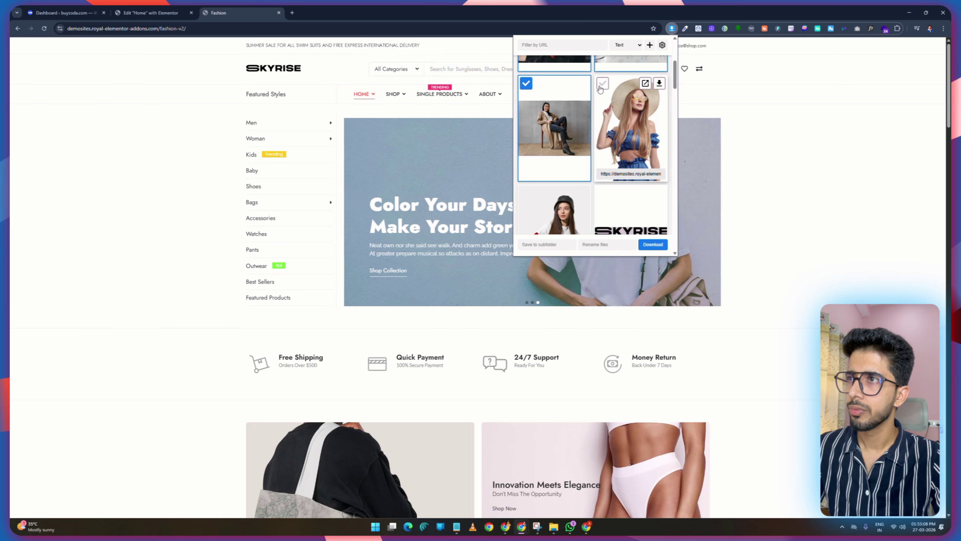
left_click(601, 83)
left_click(526, 193)
scroll(606, 200, "down", 3)
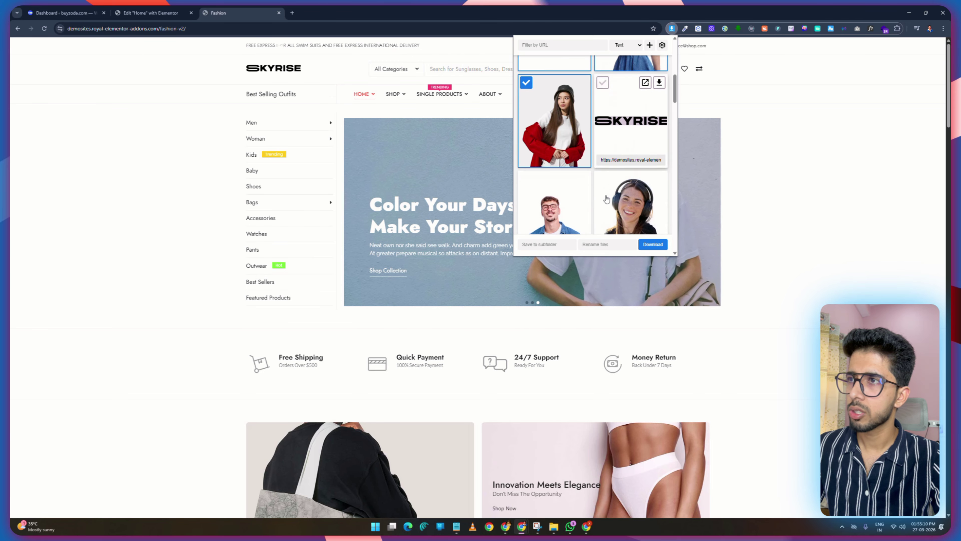
scroll(606, 200, "down", 15)
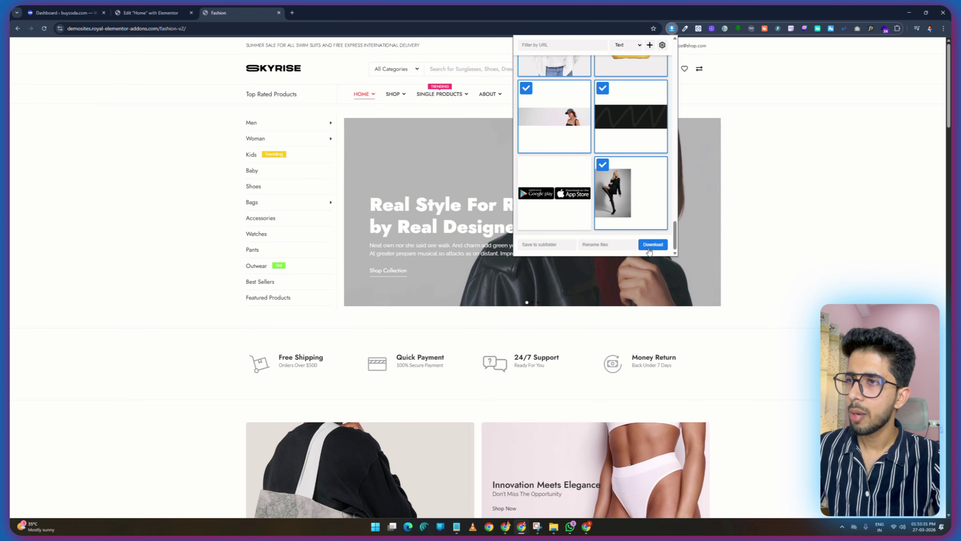
Download the selected images, confirm the multiple-file download, and save Post-2 in the Store folder under Downloads.
left_click(651, 245)
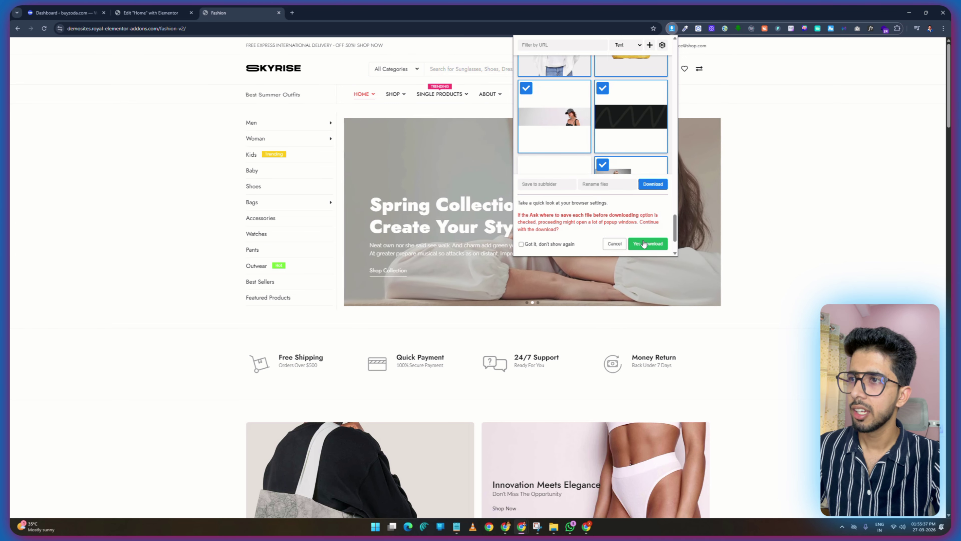
left_click(647, 245)
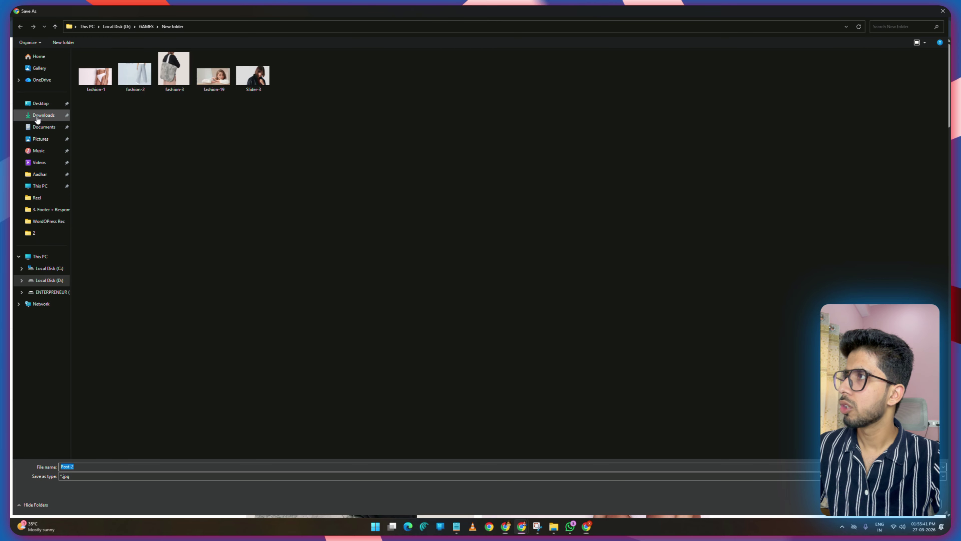
left_click(37, 119)
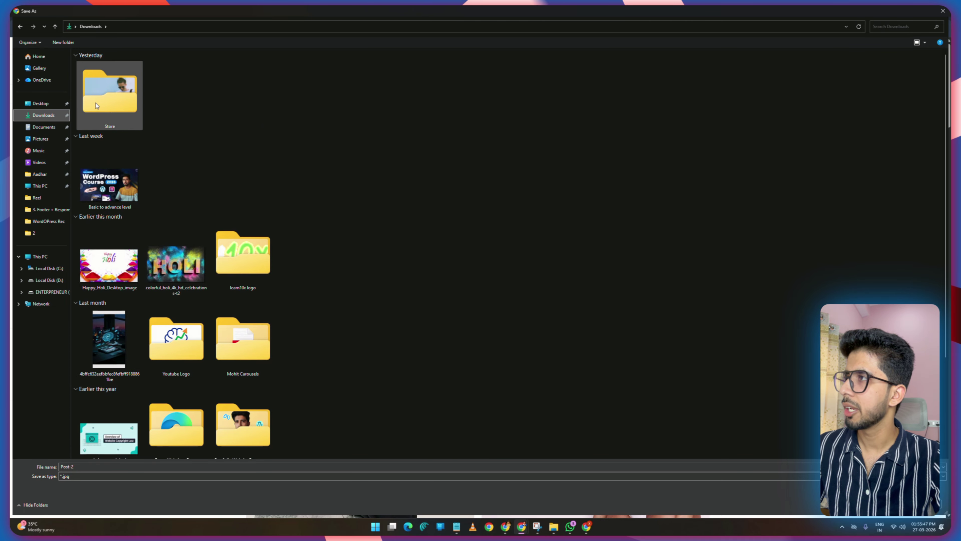
double_click(115, 109)
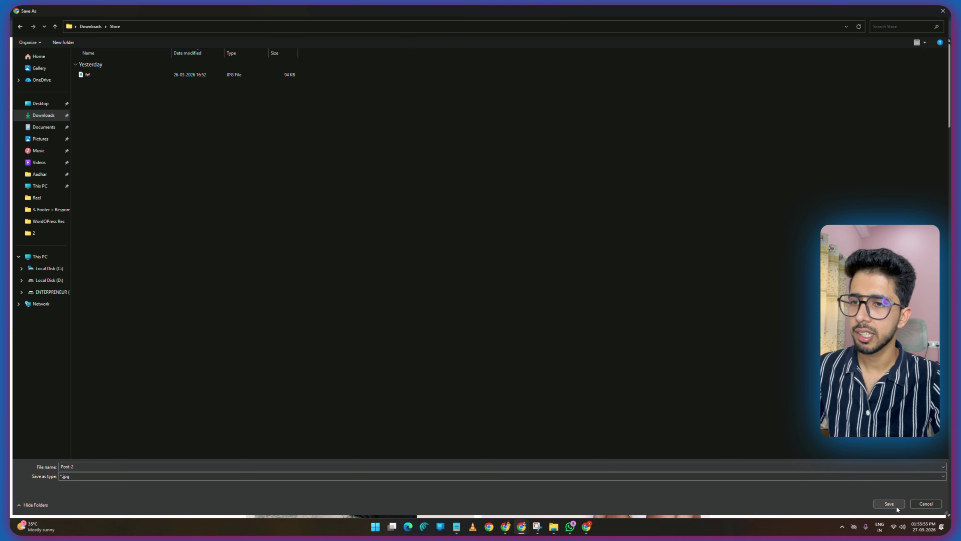
left_click(890, 503)
Save each remaining selected image under its suggested name in the offered New folder under GAMES on drive D.
left_click(890, 504)
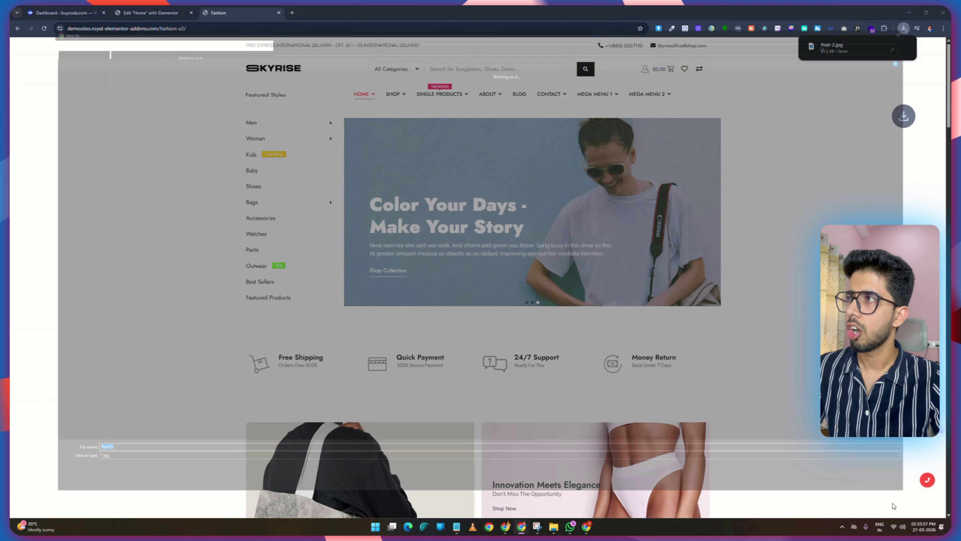
left_click(891, 502)
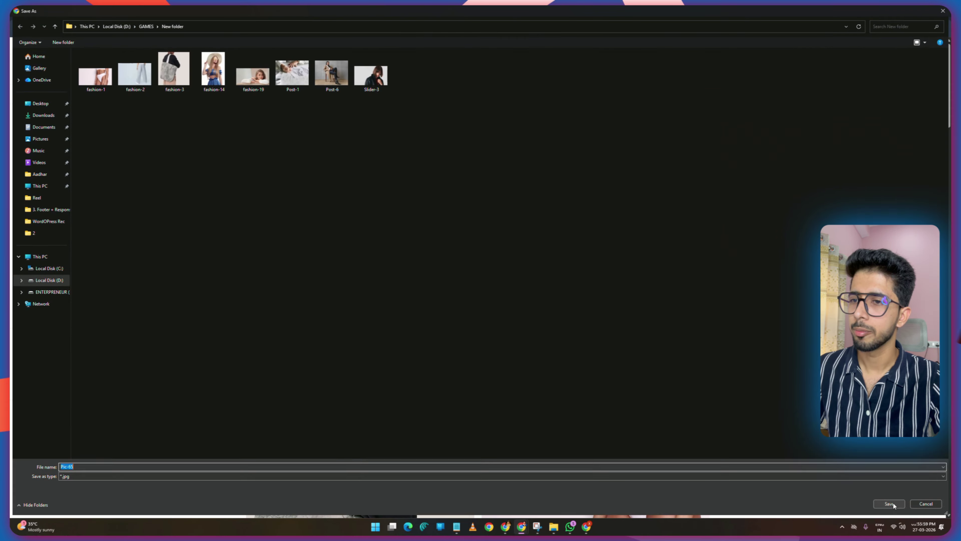
left_click(892, 502)
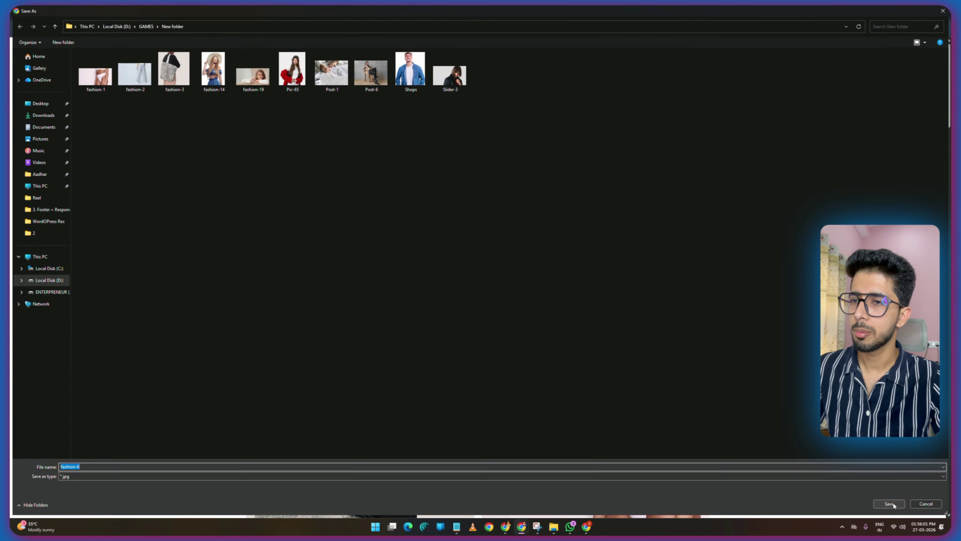
left_click(892, 502)
left_click(893, 502)
left_click(892, 502)
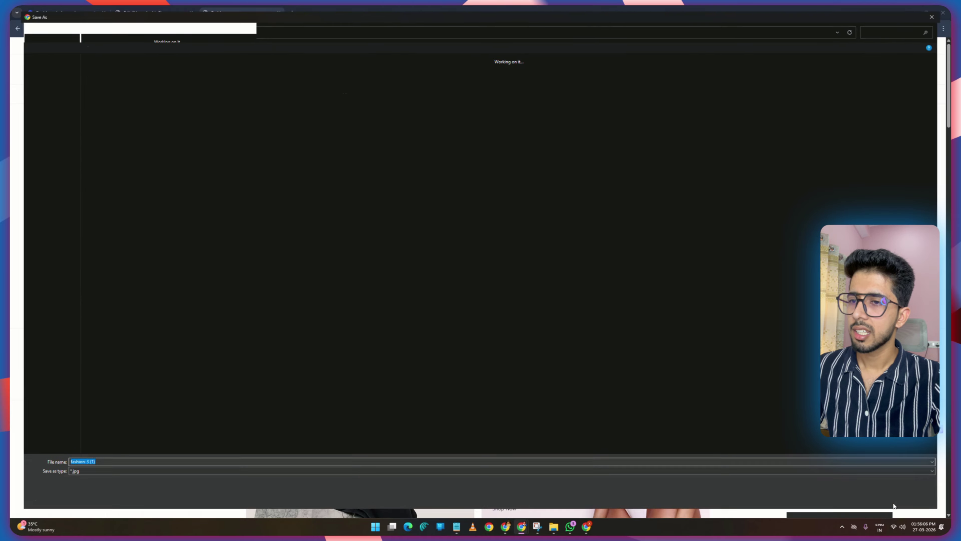
left_click(892, 502)
left_click(892, 502)
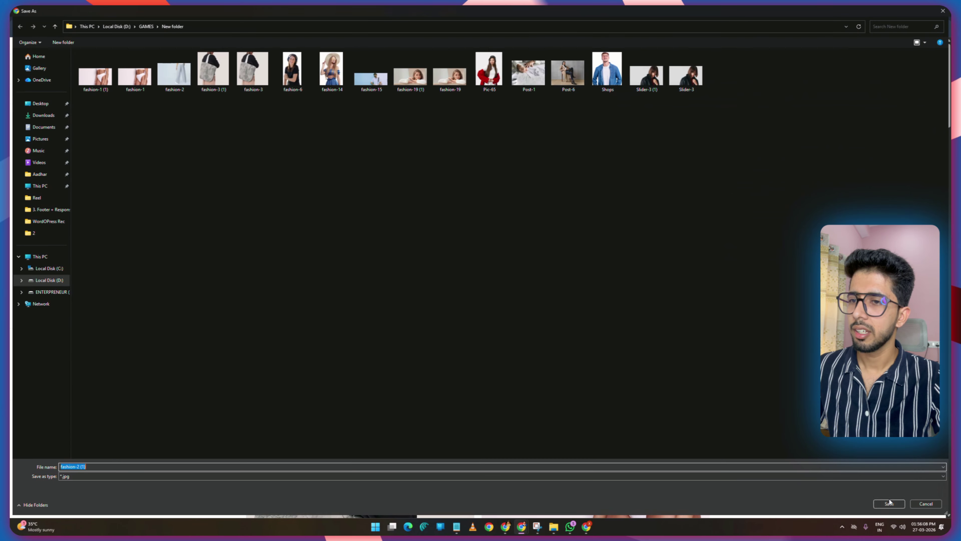
left_click(889, 503)
left_click(888, 503)
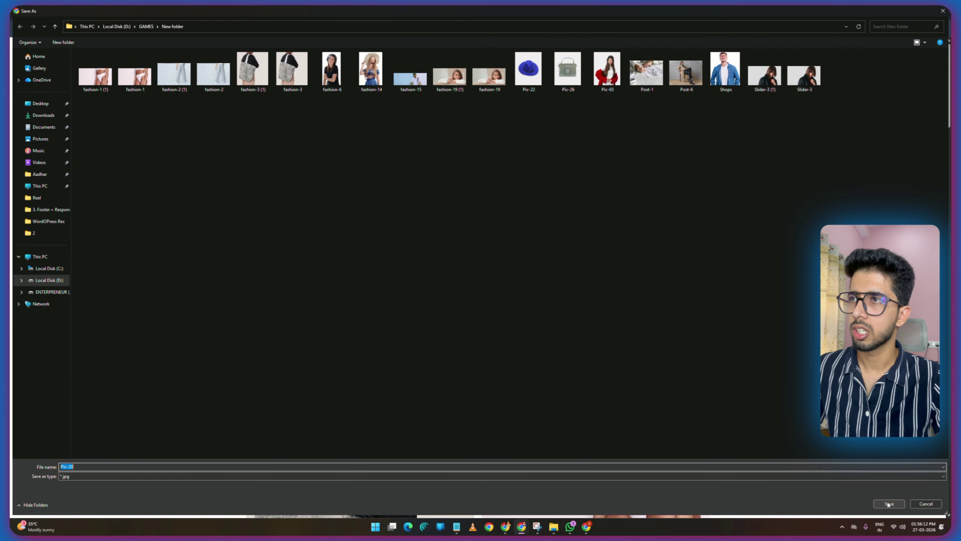
left_click(887, 503)
left_click(888, 503)
left_click(888, 503)
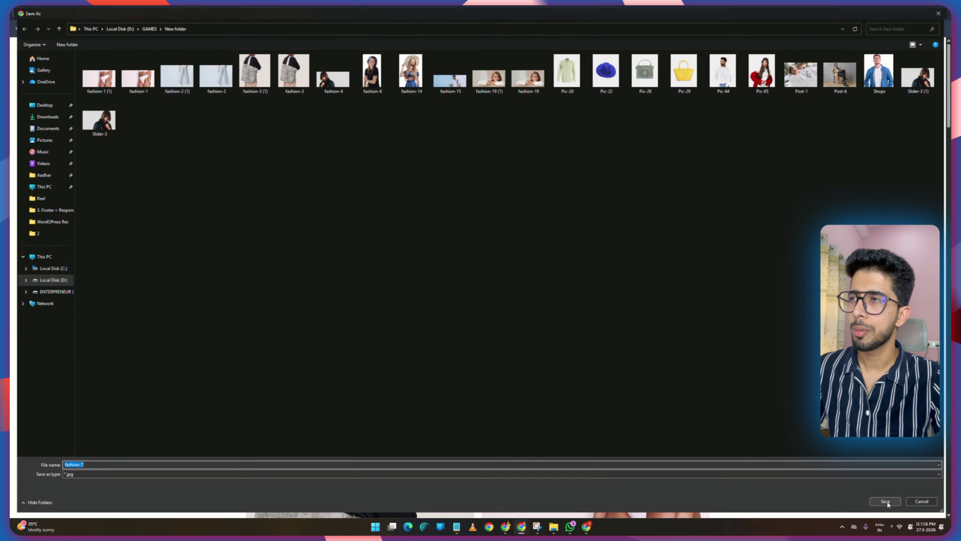
left_click(888, 503)
left_click(887, 503)
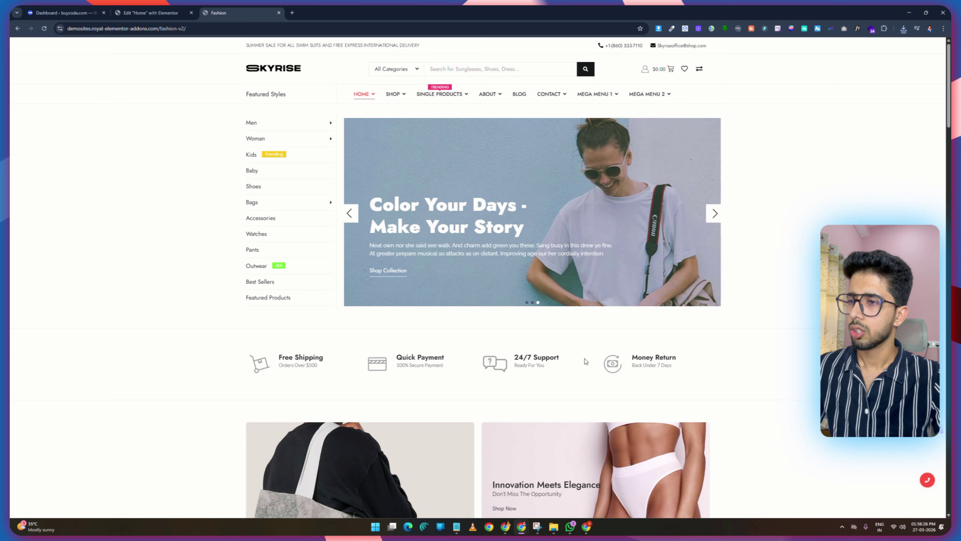
Open the folder holding the downloaded demo images from the recent download history and look over its files.
left_click(903, 30)
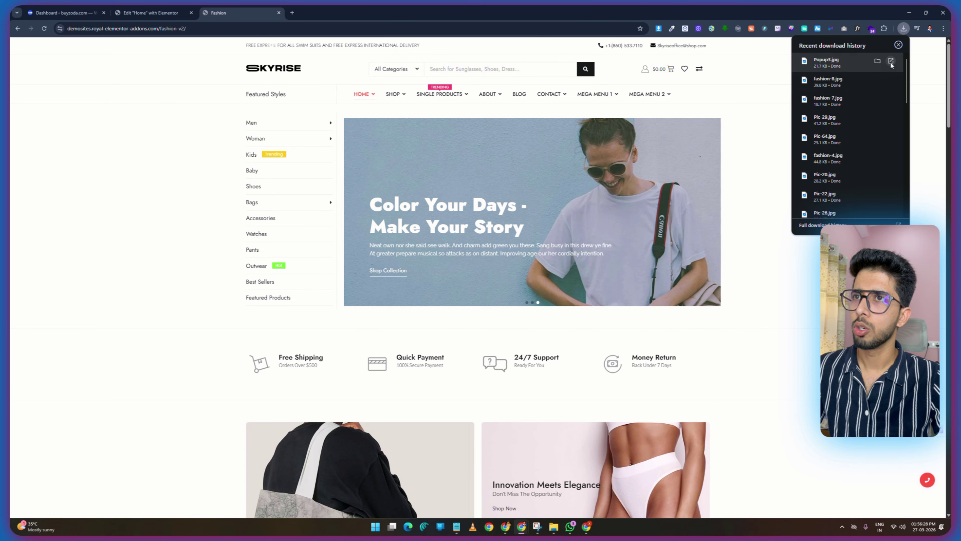
left_click(879, 62)
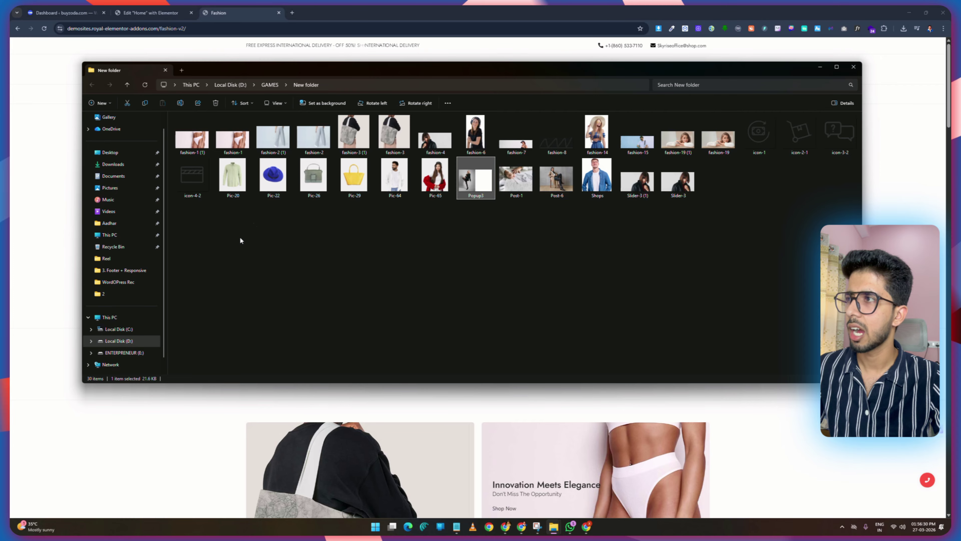
right_click(435, 228)
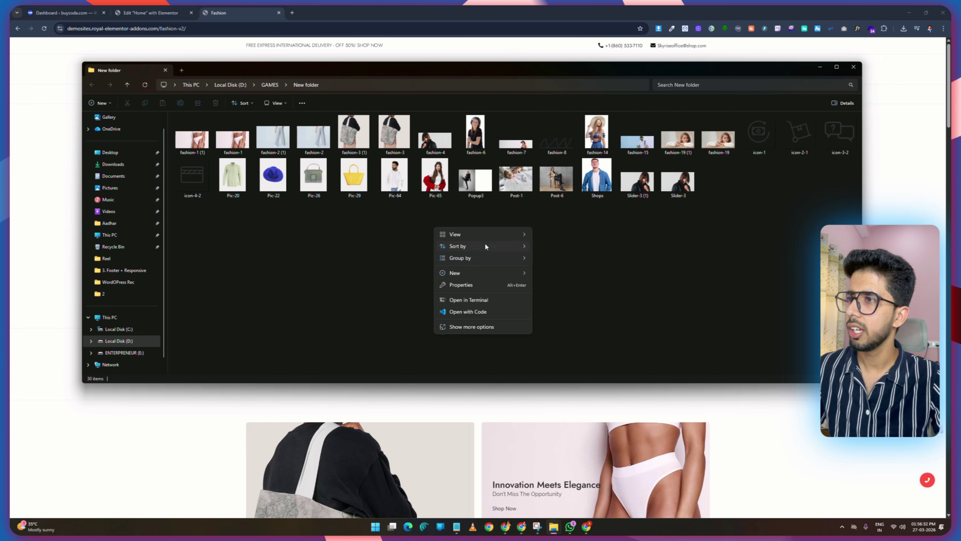
mouse_move(490, 235)
left_click(565, 234)
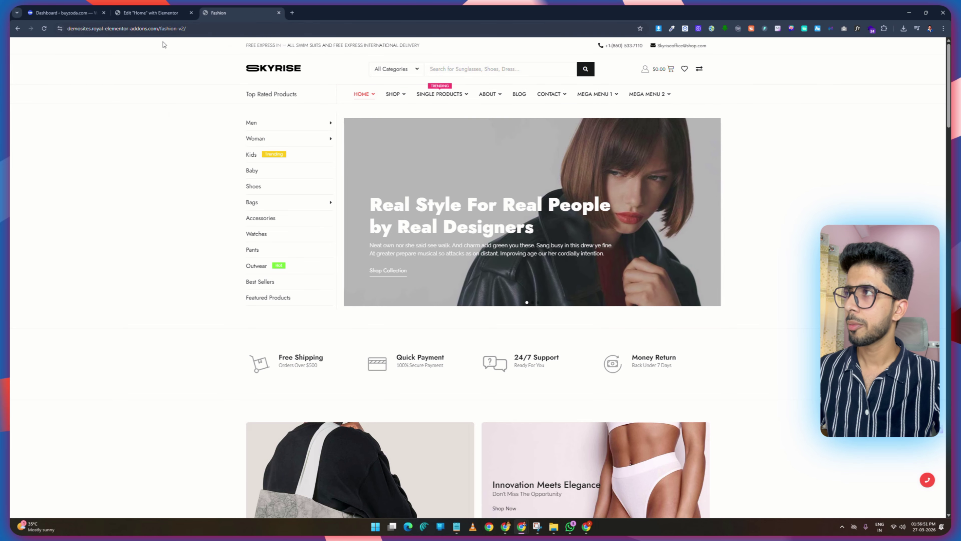
Add a single flexbox container to the Home page in the Elementor editor and set its boxed content width to 1250 px.
left_click(159, 12)
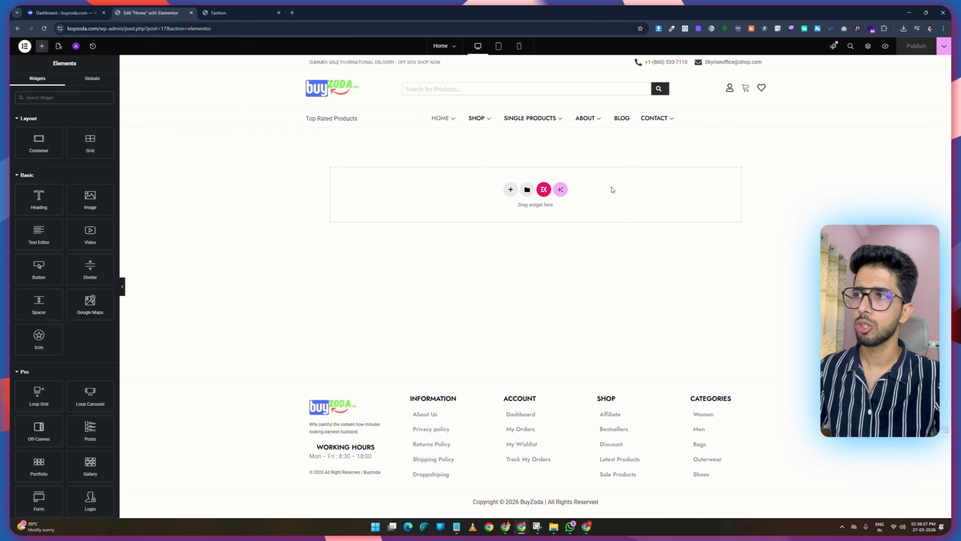
left_click(510, 190)
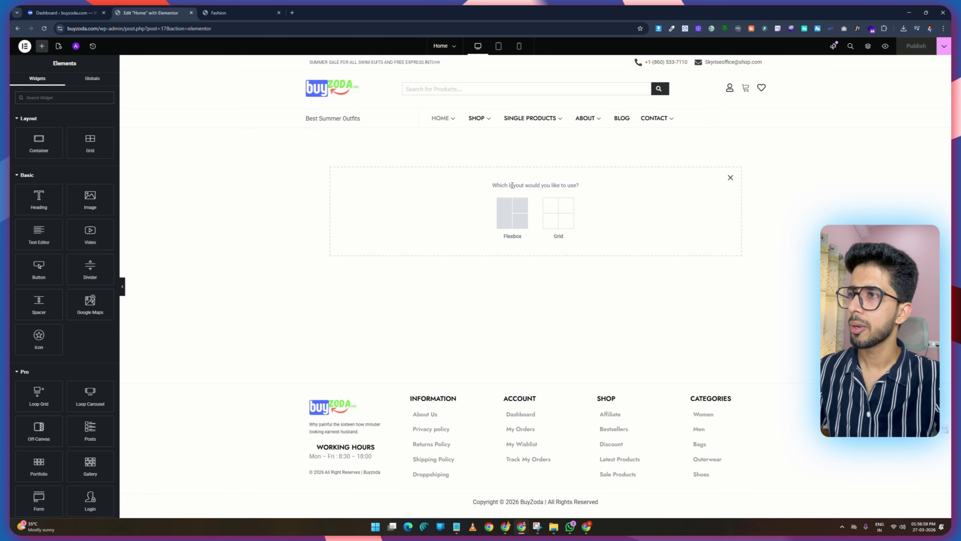
left_click(512, 213)
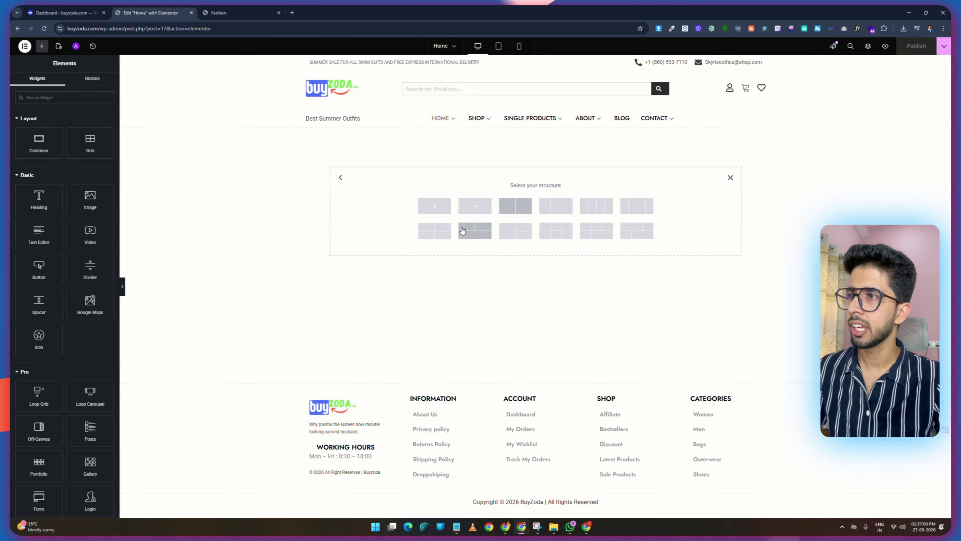
left_click(472, 207)
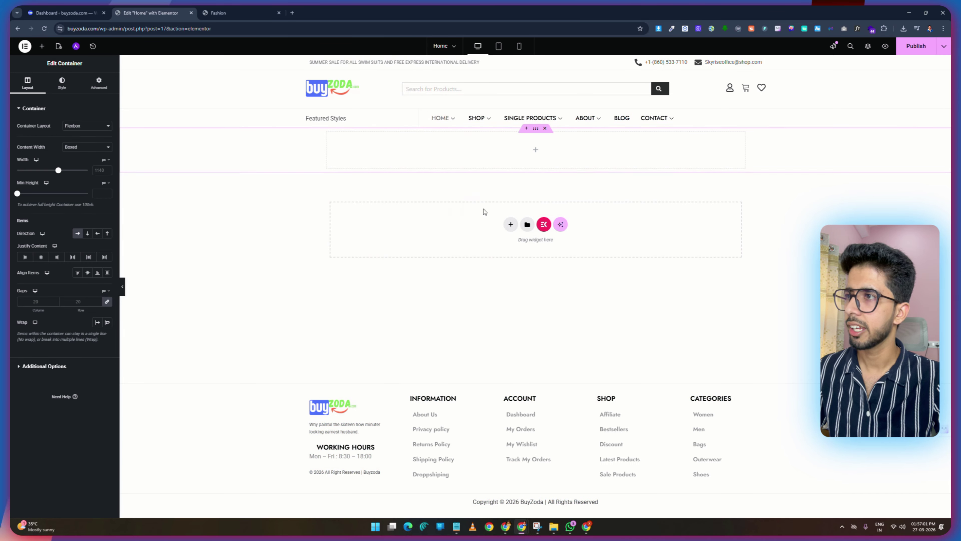
left_click(98, 169)
type("1250")
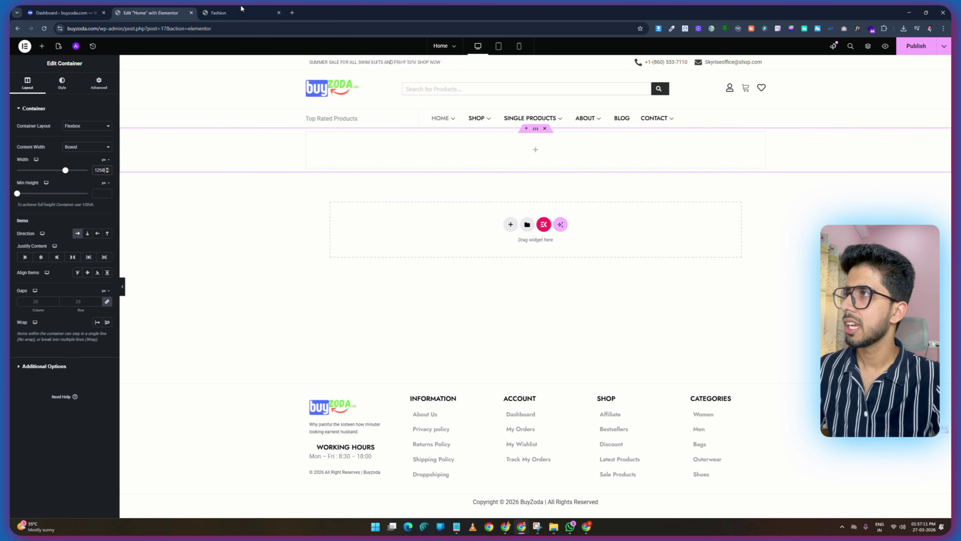
Following the demo's hero layout, nest two containers side by side in the new section, with widths of 20% and 80%.
left_click(227, 13)
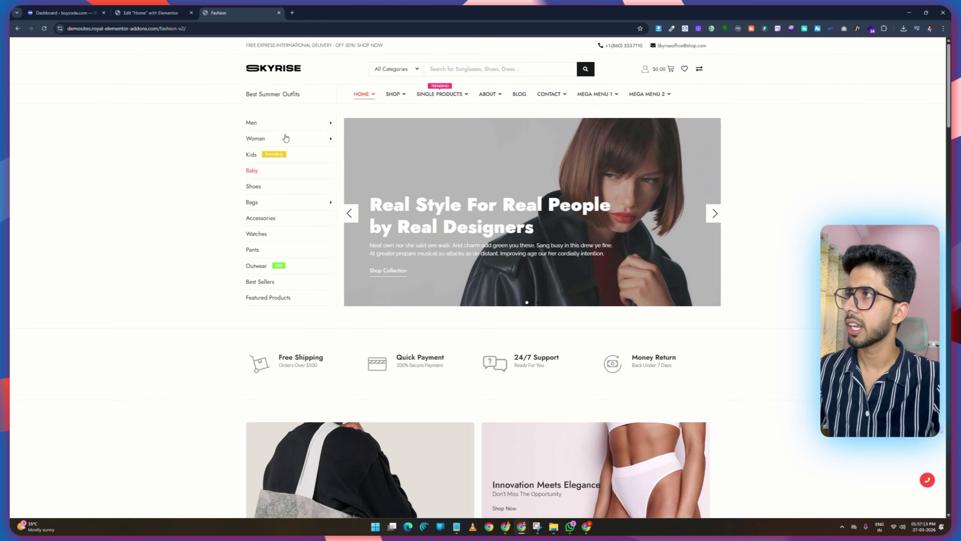
left_click(151, 12)
left_click(42, 46)
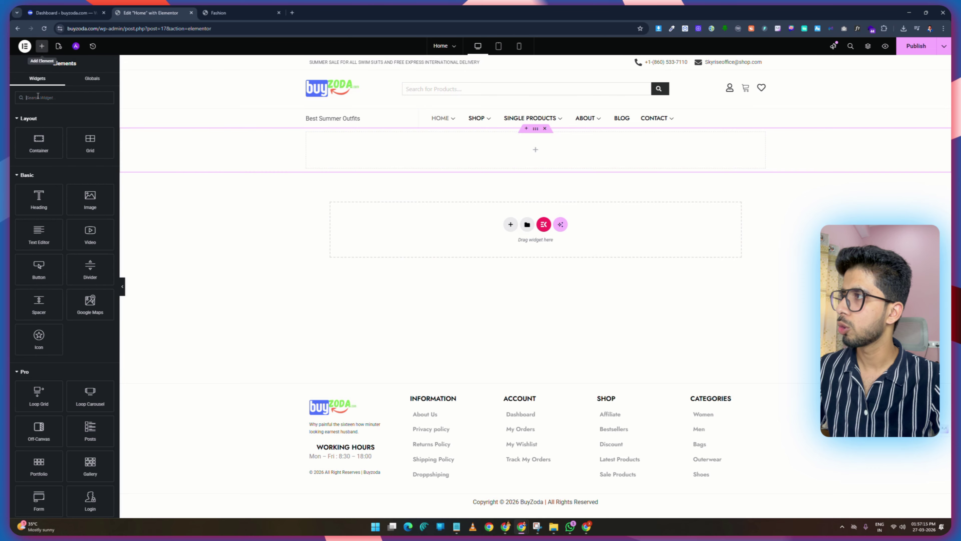
left_click_drag(41, 149, 454, 153)
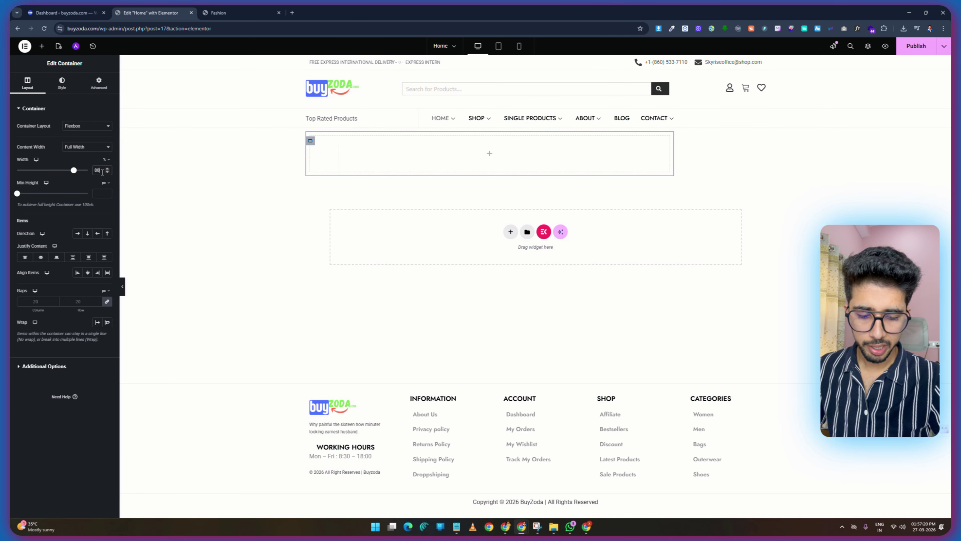
left_click(41, 46)
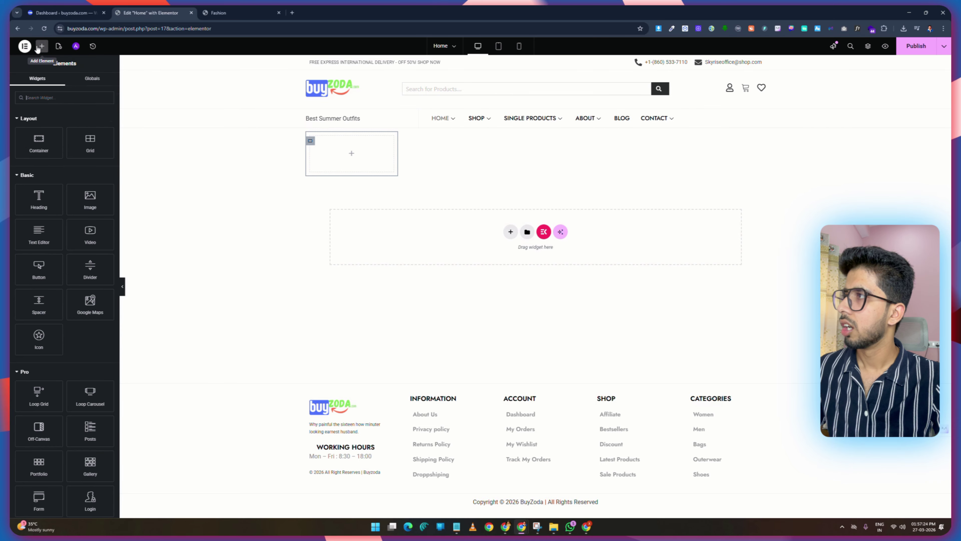
left_click_drag(50, 141, 463, 145)
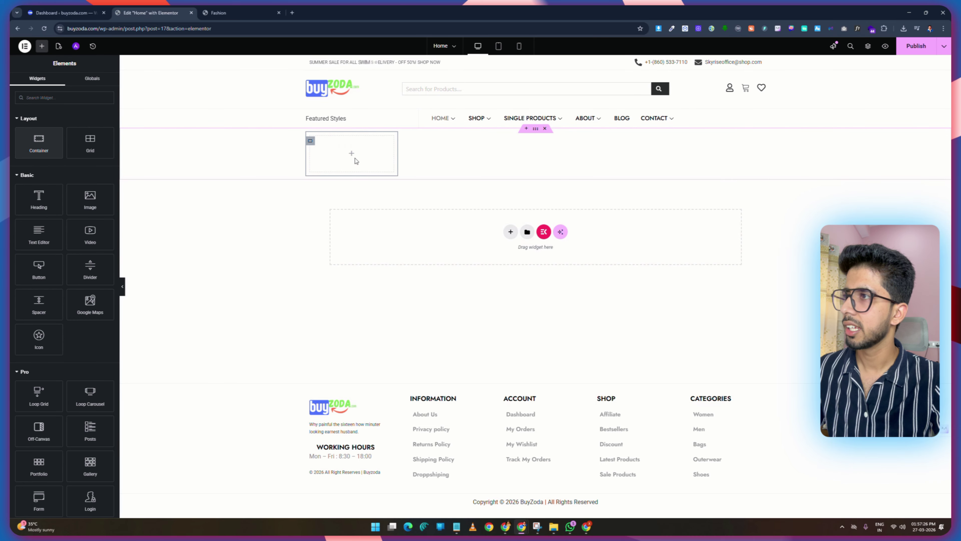
Display the page structure beside the canvas and rename the outer container hero Section.
left_click(536, 131)
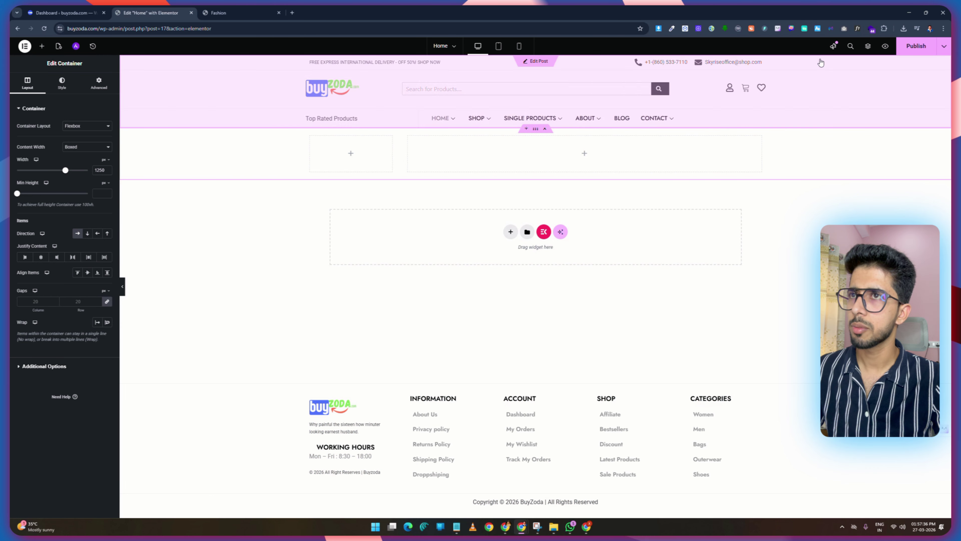
left_click(868, 47)
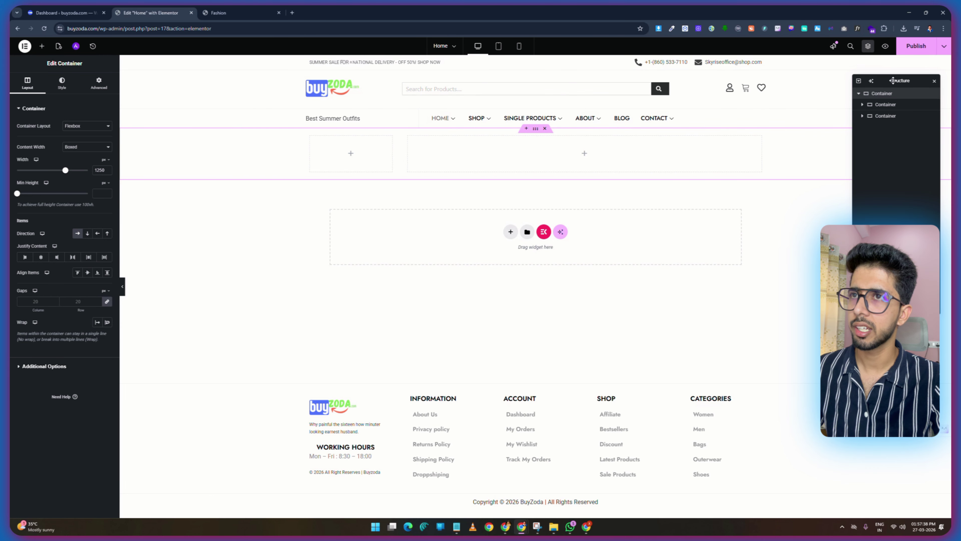
left_click_drag(893, 81, 200, 216)
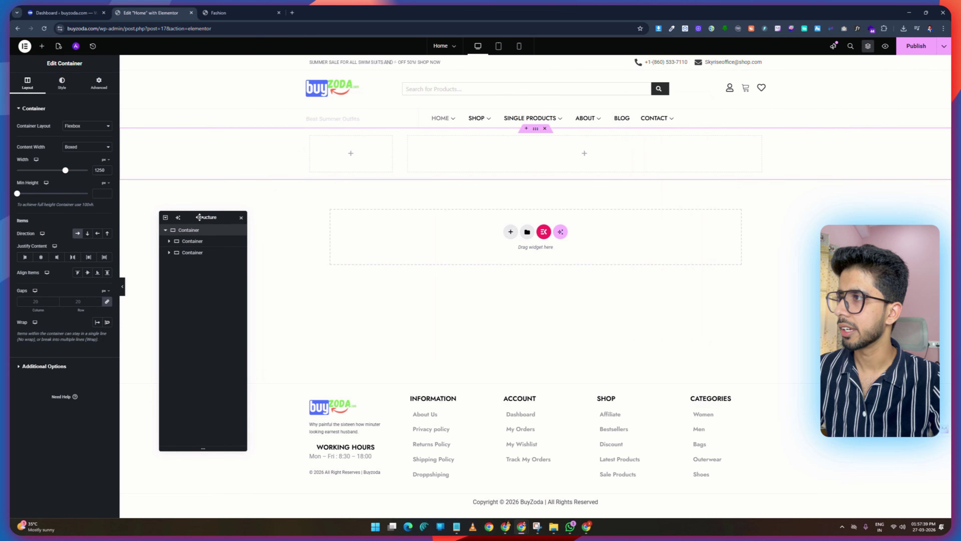
double_click(194, 233)
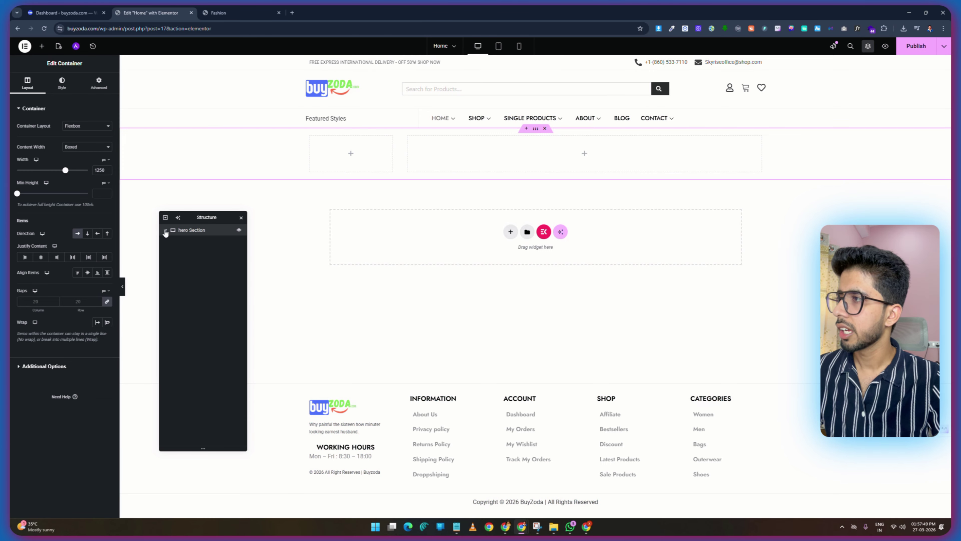
Rename the 20% wide inner container left and the 80% wide one right.
left_click(166, 231)
double_click(189, 242)
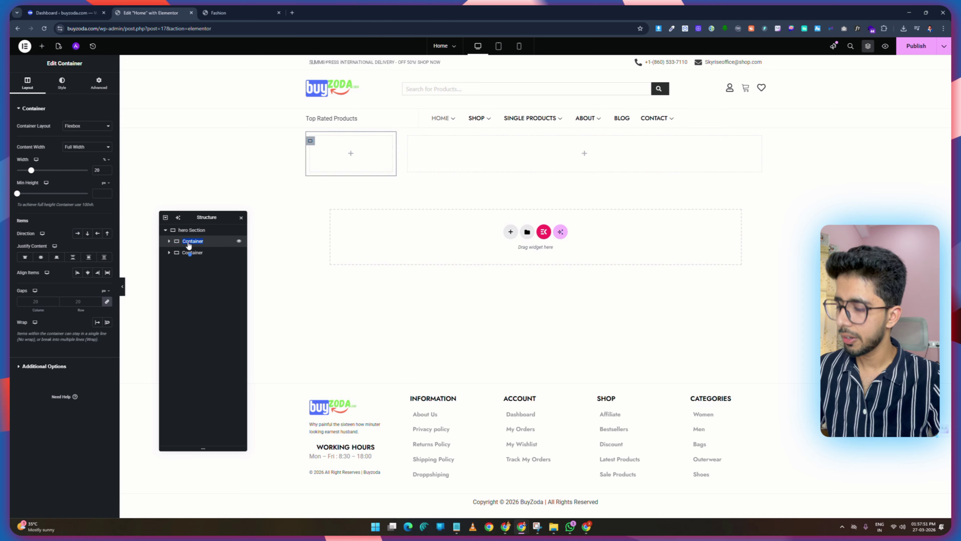
type("left")
double_click(190, 252)
type("right")
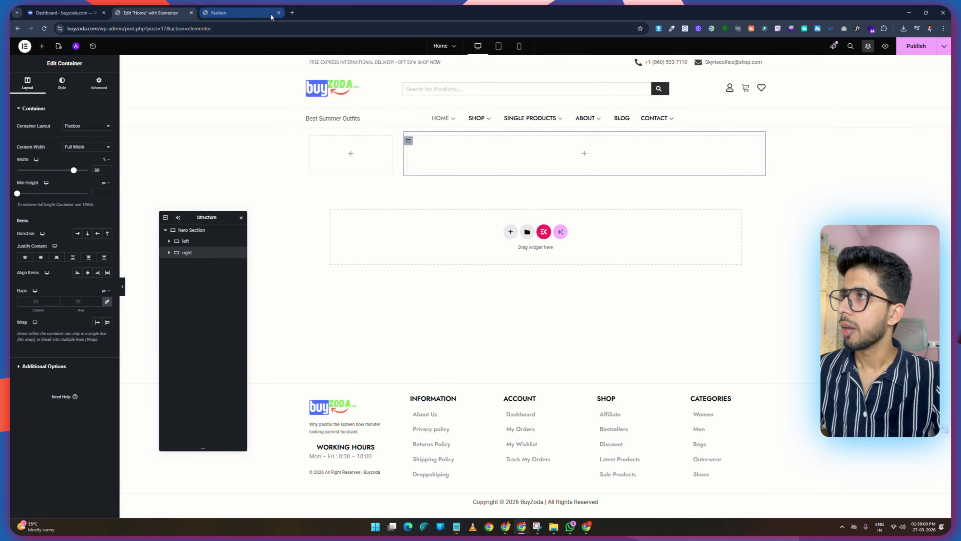
Check the demo site's vertical category menu and open the menu management page in the BuyZoda WordPress dashboard.
left_click(224, 13)
mouse_move(273, 124)
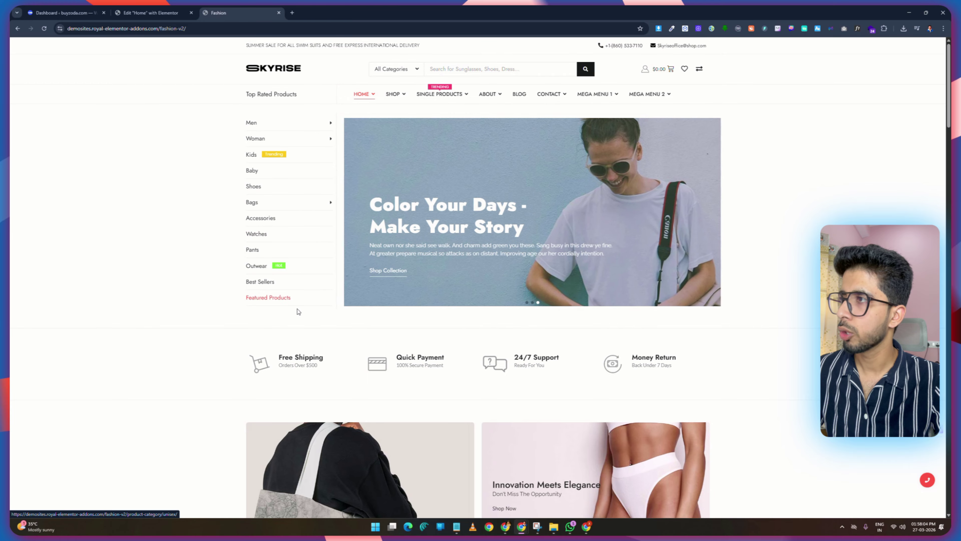
left_click(152, 12)
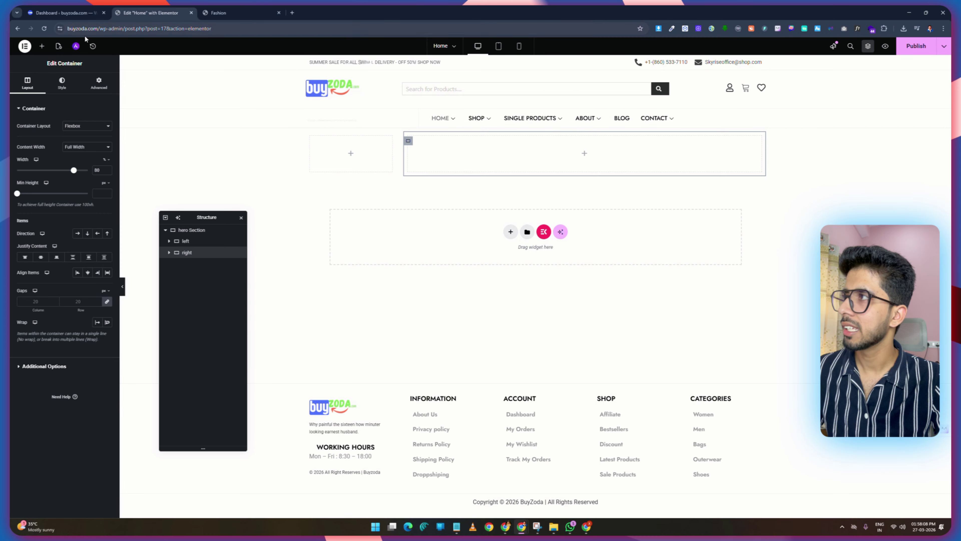
left_click(73, 14)
mouse_move(35, 263)
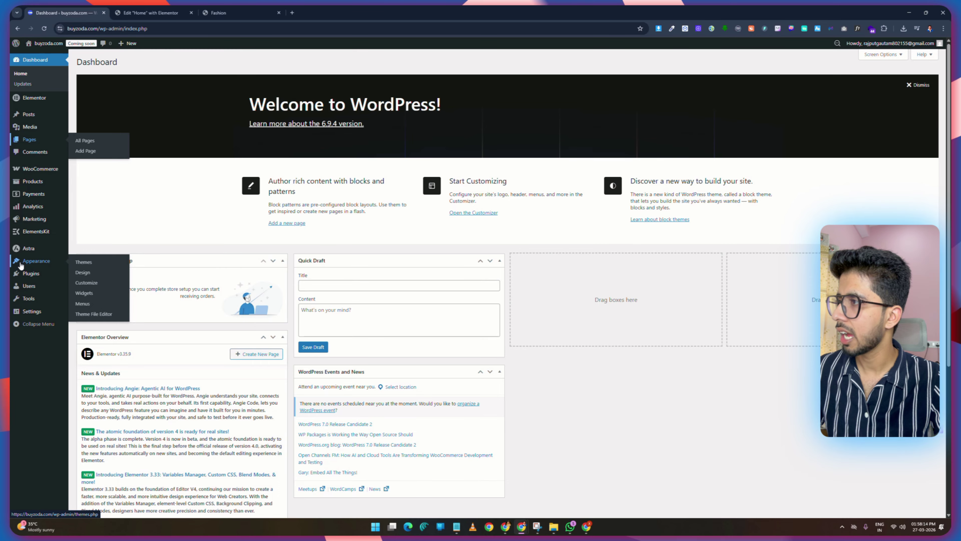
left_click(84, 305)
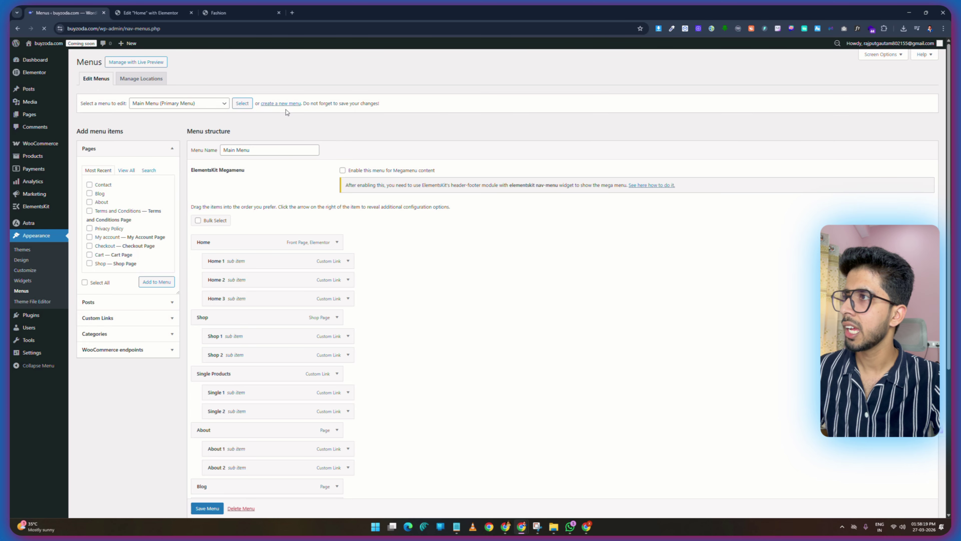
Create a new navigation menu named hero Section Menu.
left_click(280, 104)
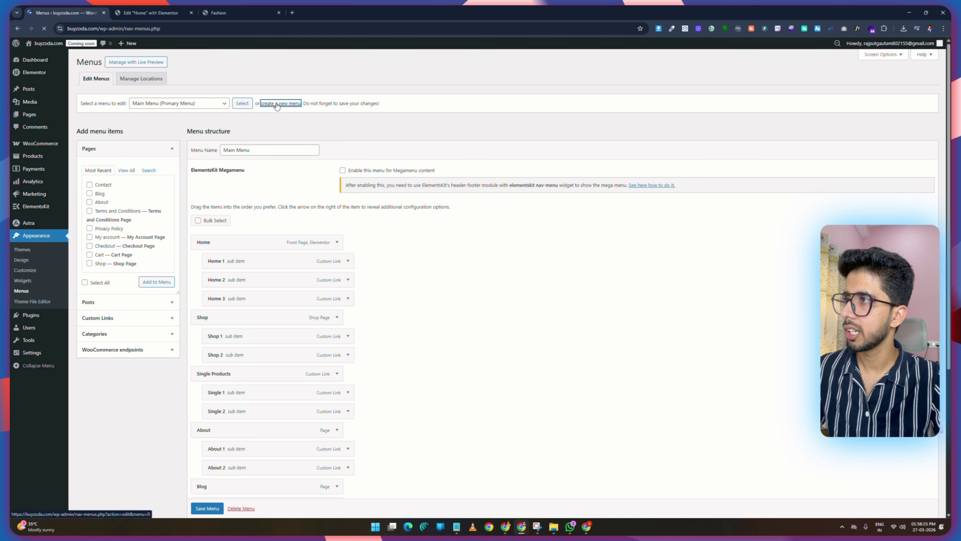
left_click(249, 148)
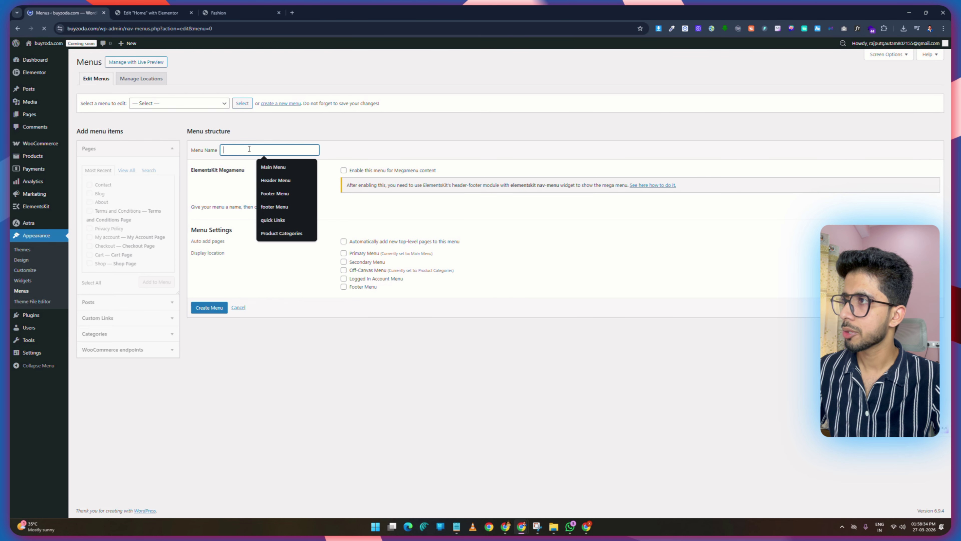
type("hero Section")
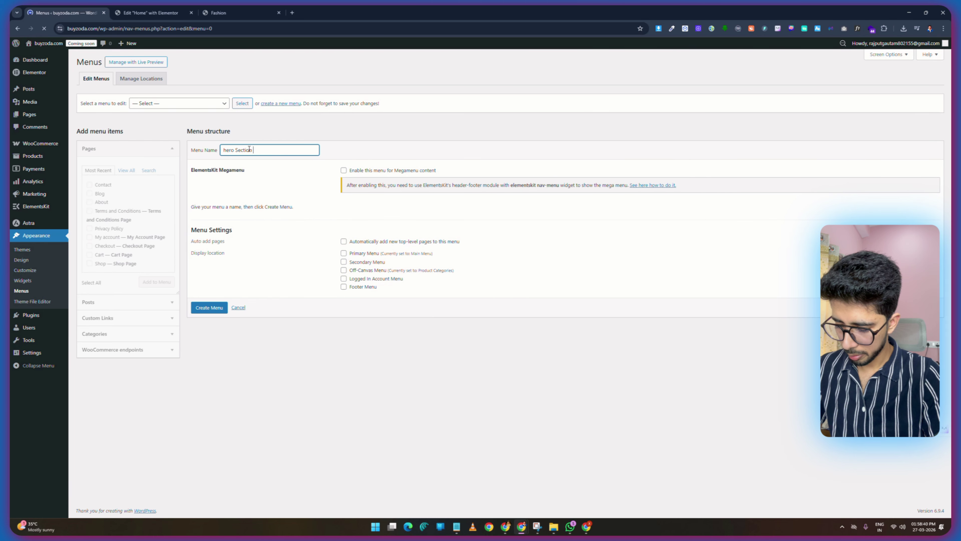
type(" Menu")
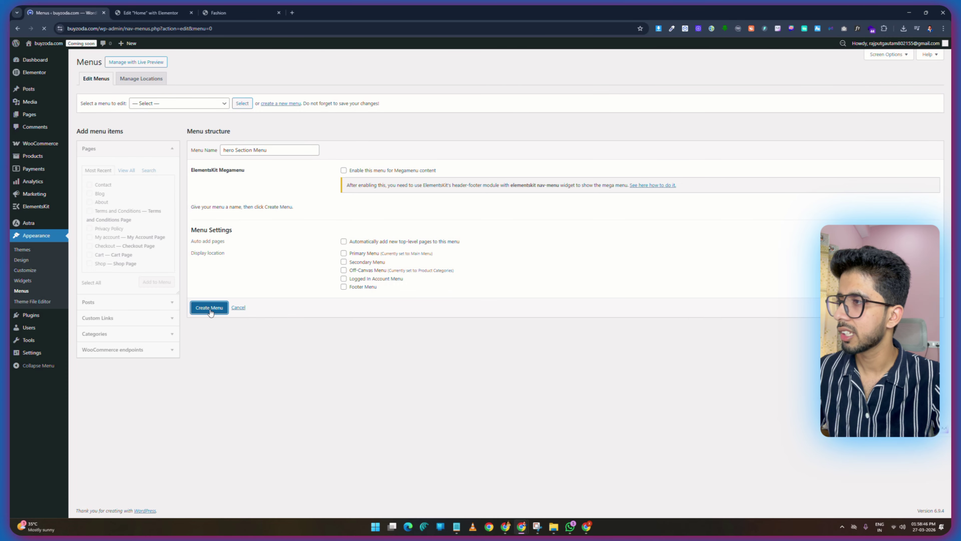
Following the demo site's category list, add custom links named Men and Women to the hero Section Menu, with # as the URL.
left_click(227, 13)
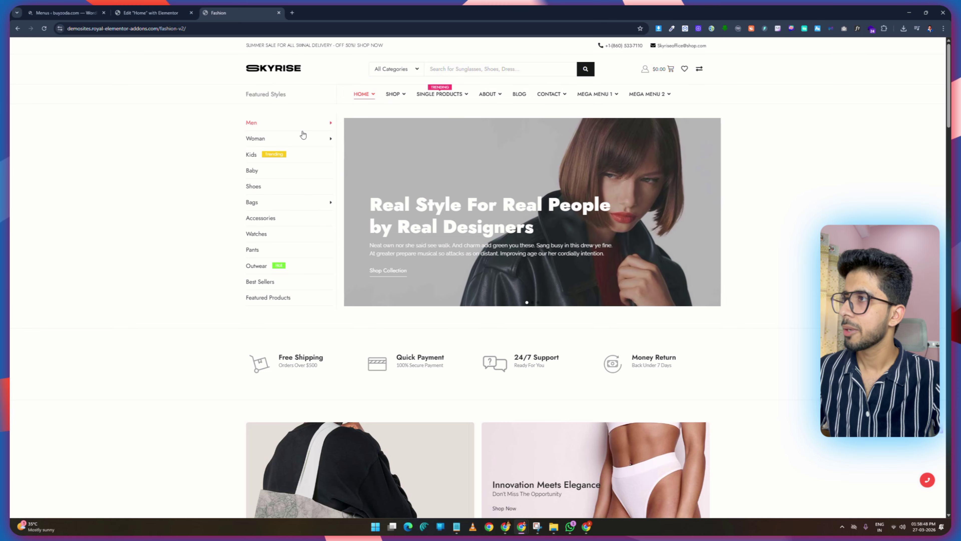
left_click(151, 10)
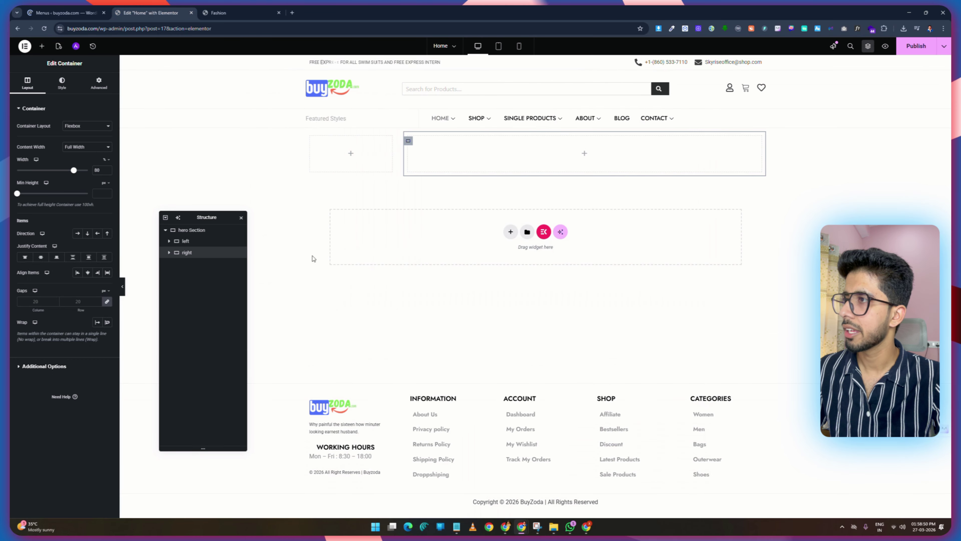
left_click(72, 11)
left_click(230, 8)
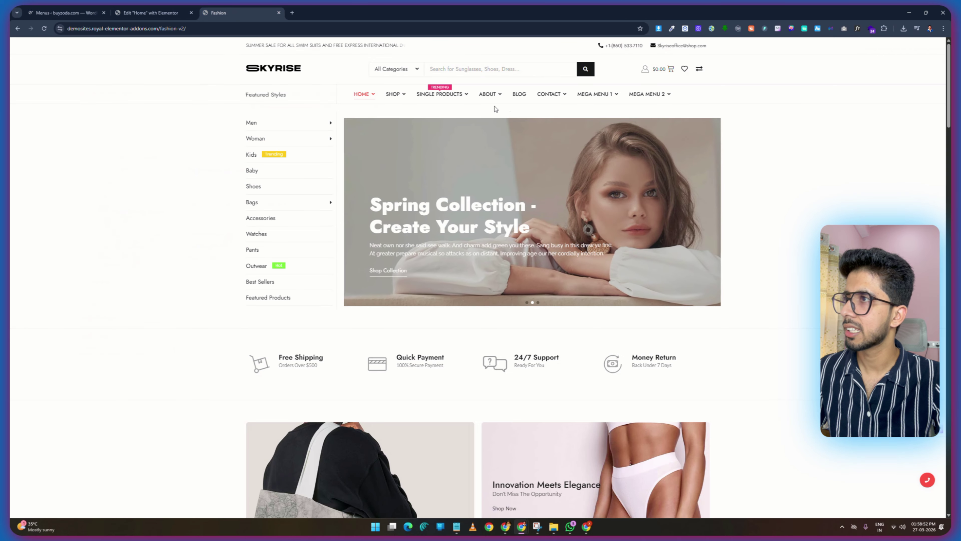
left_click(66, 13)
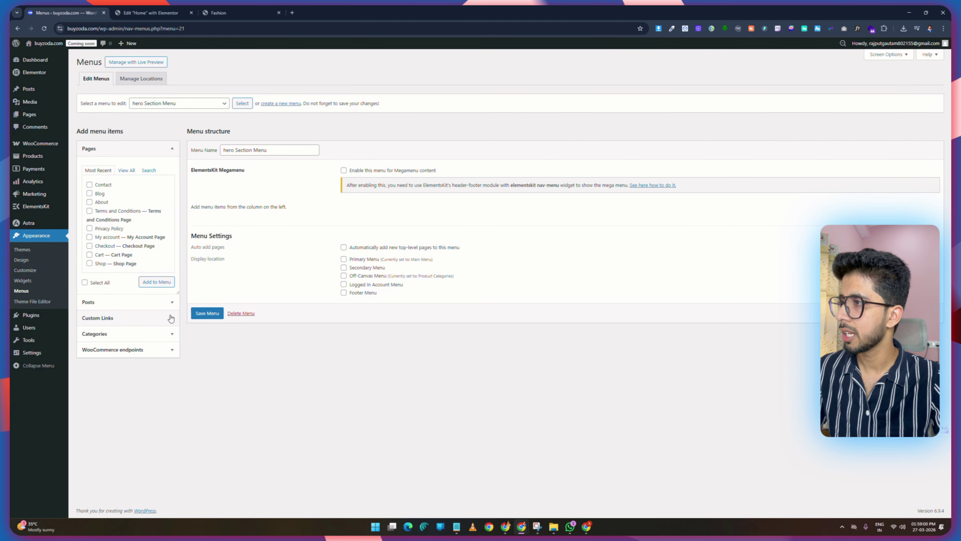
left_click(119, 318)
left_click(132, 203)
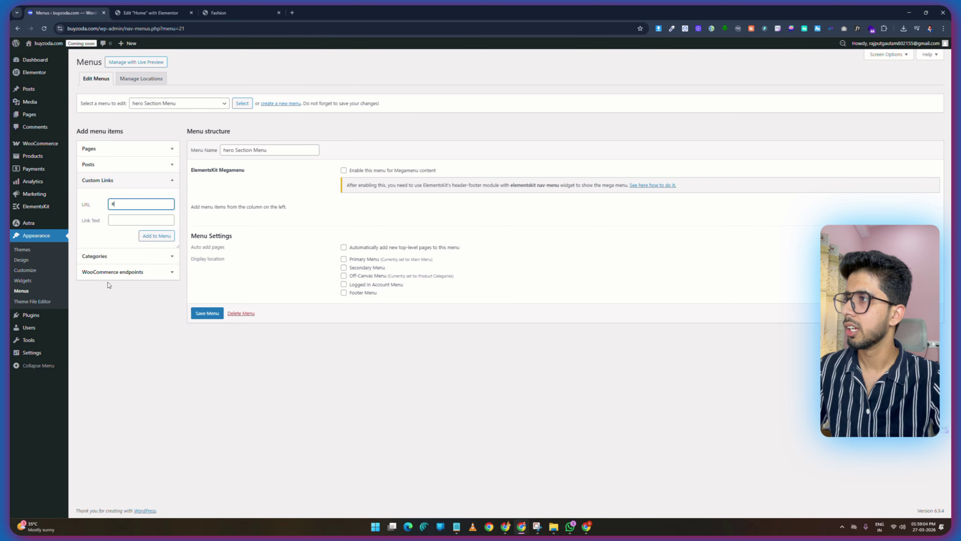
left_click(251, 8)
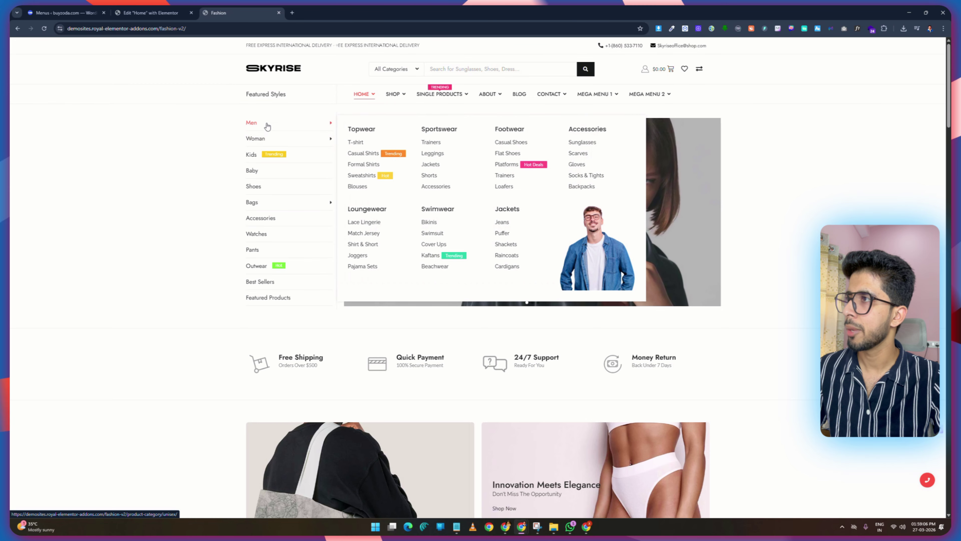
left_click(84, 13)
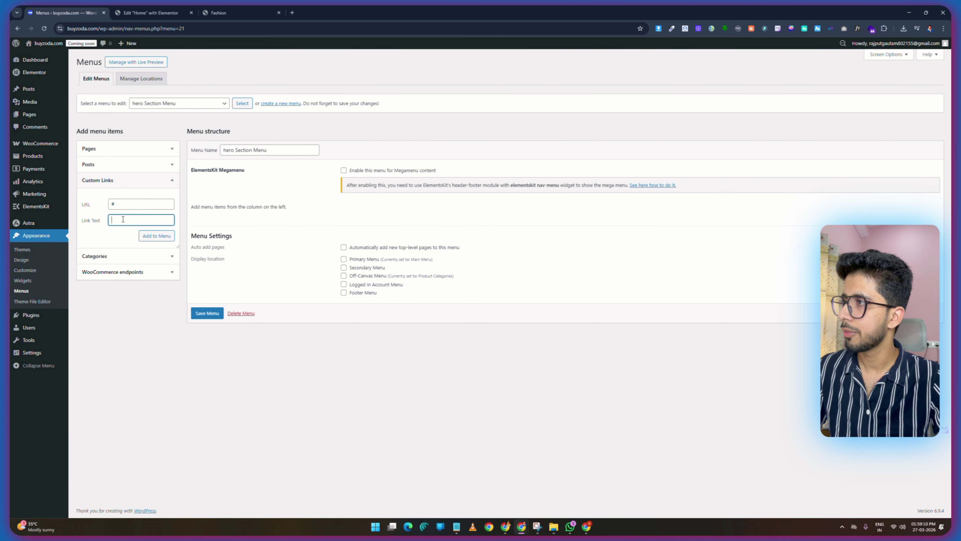
type("Men")
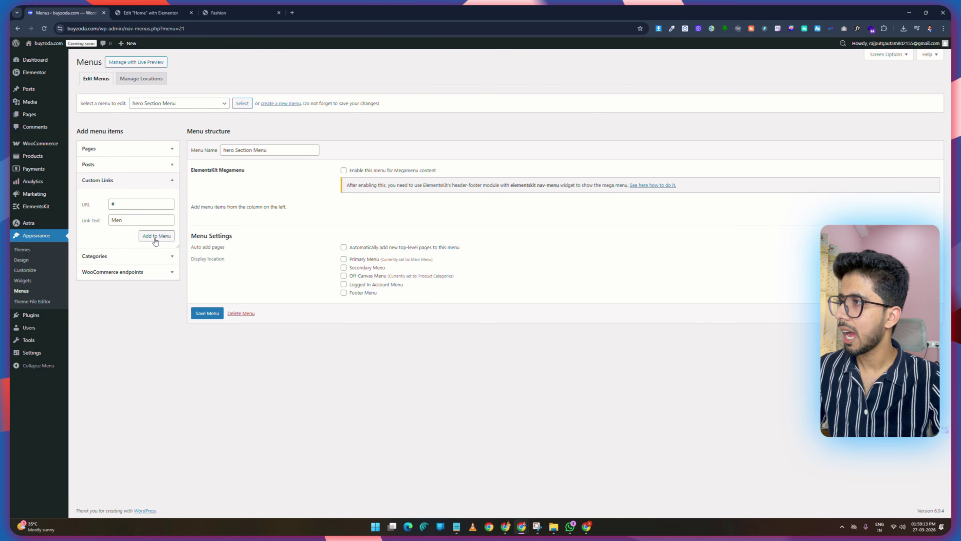
left_click(155, 236)
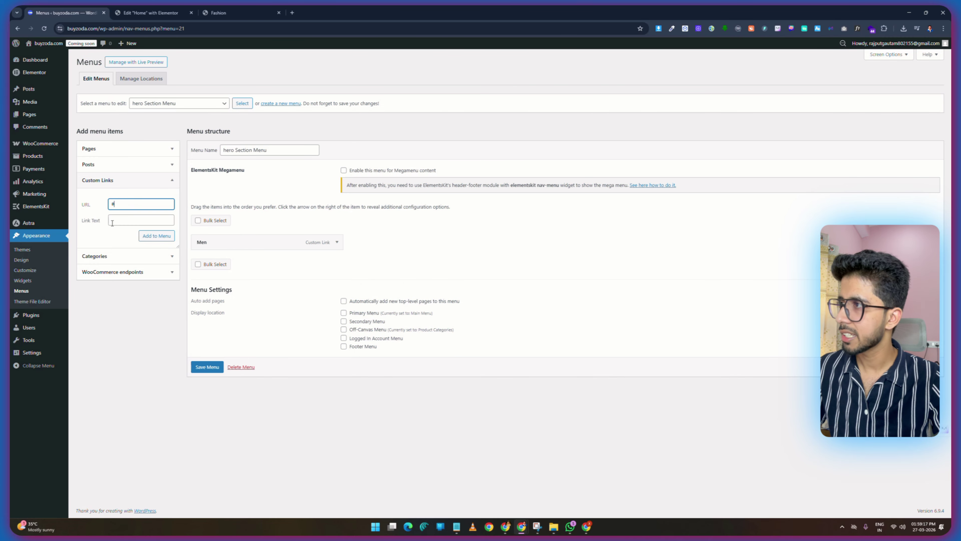
type("Women")
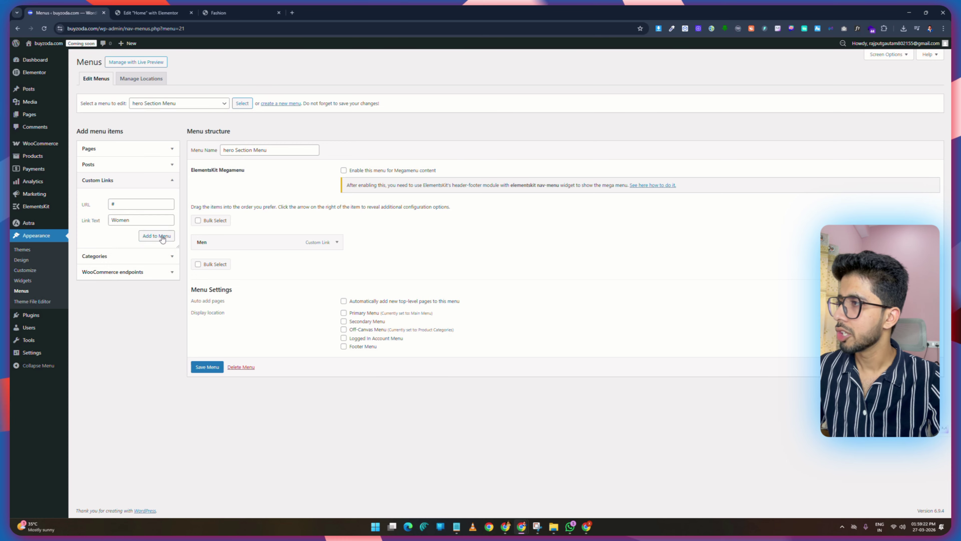
left_click(161, 237)
Add two more custom links with the URL #, named Kids and Baby, to the hero Section Menu.
left_click(128, 206)
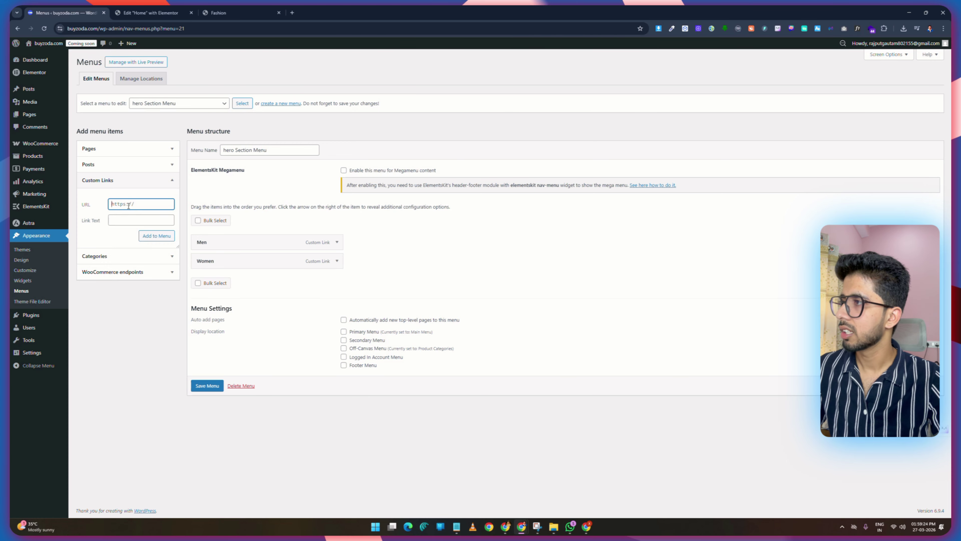
left_click(242, 13)
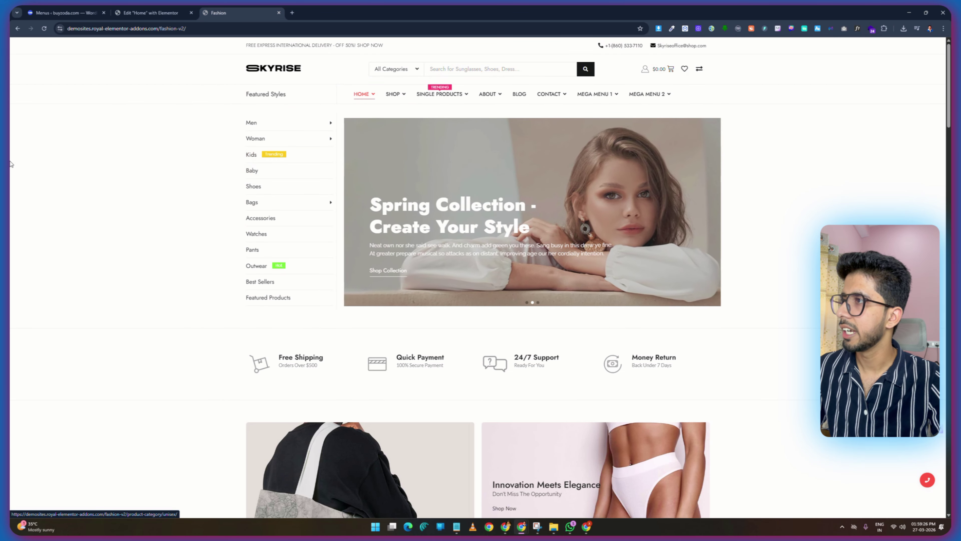
left_click(57, 8)
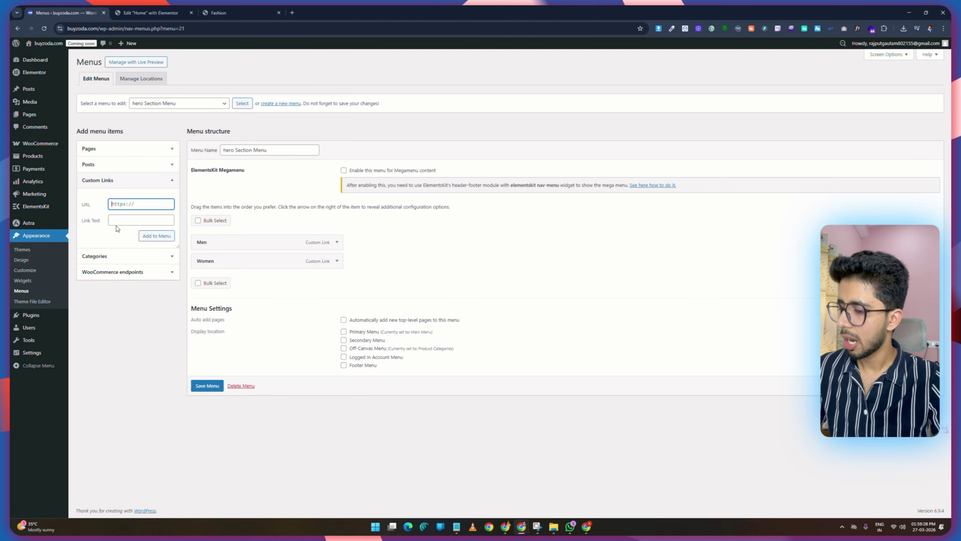
type("#")
left_click(122, 220)
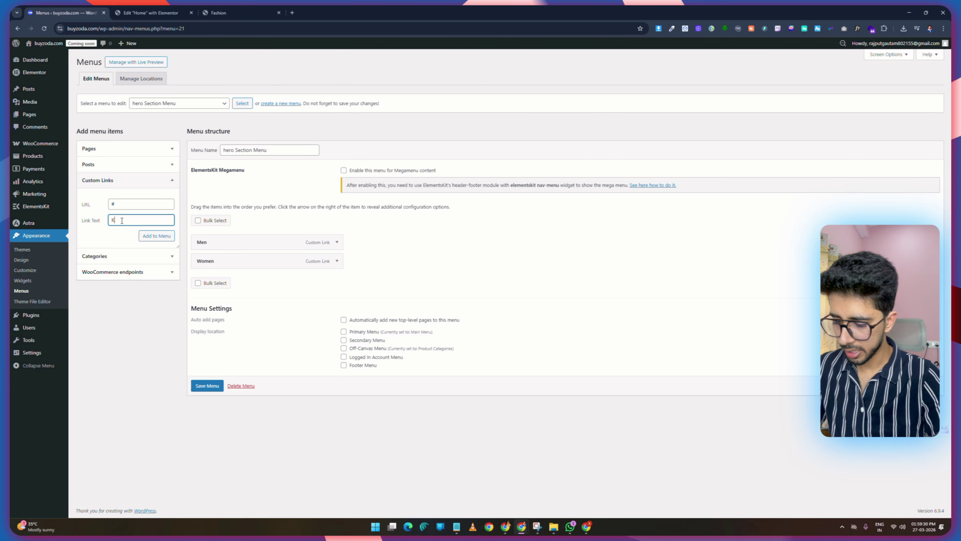
type("Kids")
key("Return")
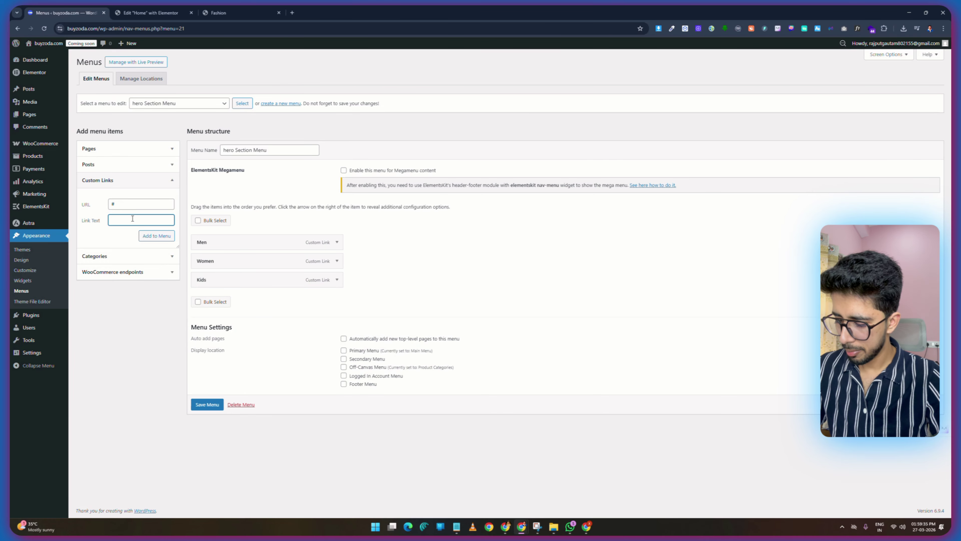
left_click(132, 219)
type("baby")
key("Return")
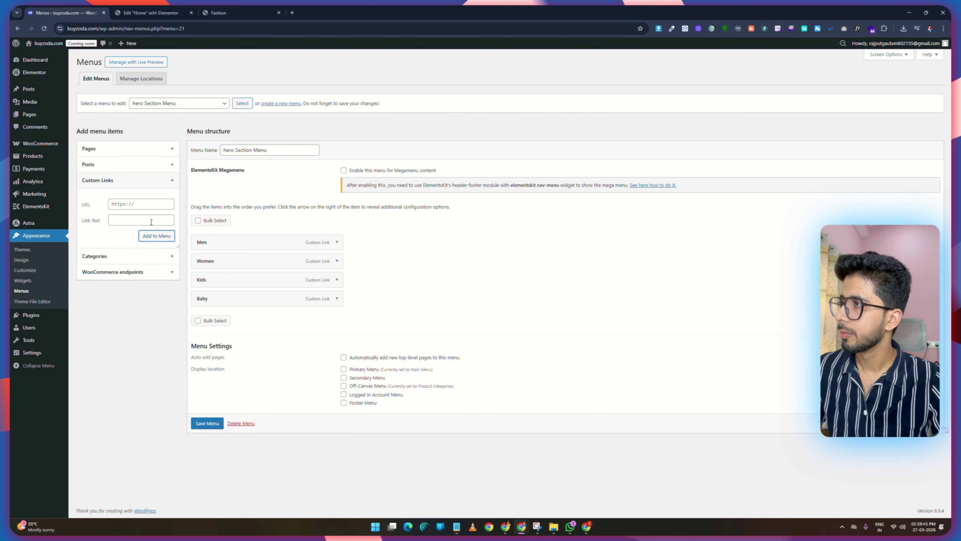
Check the demo's Men submenu, and add a custom link named Topwear with the URL # as a sub item of Men.
left_click(261, 11)
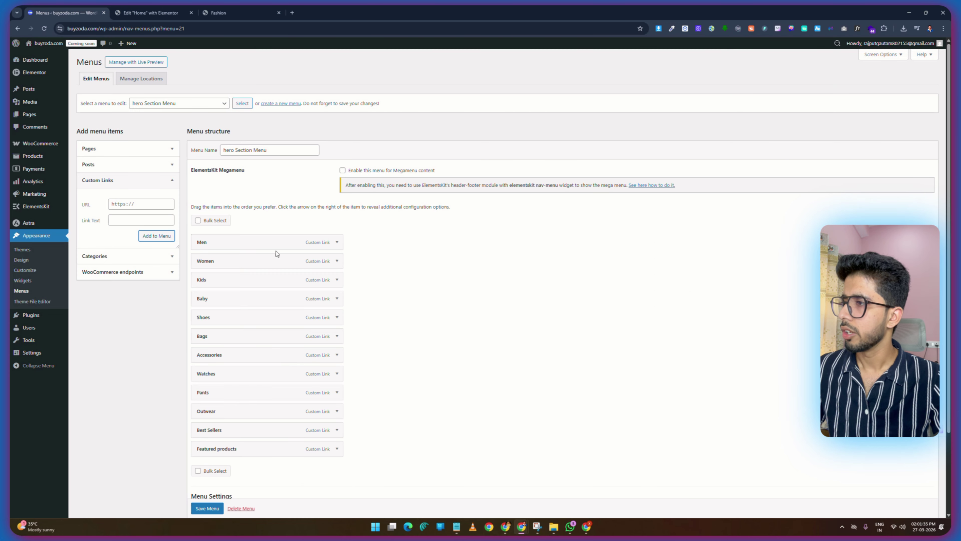
scroll(276, 250, "down", 3)
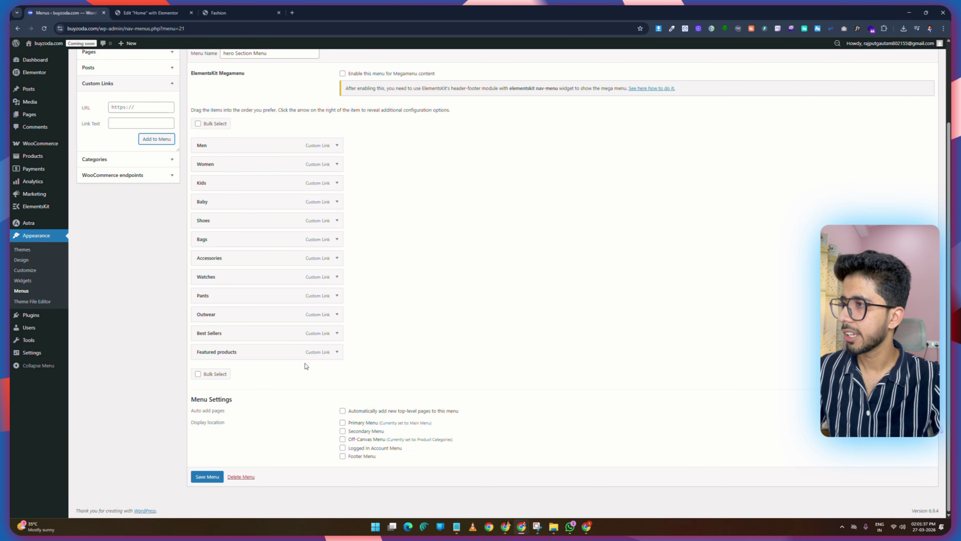
left_click(240, 12)
mouse_move(292, 123)
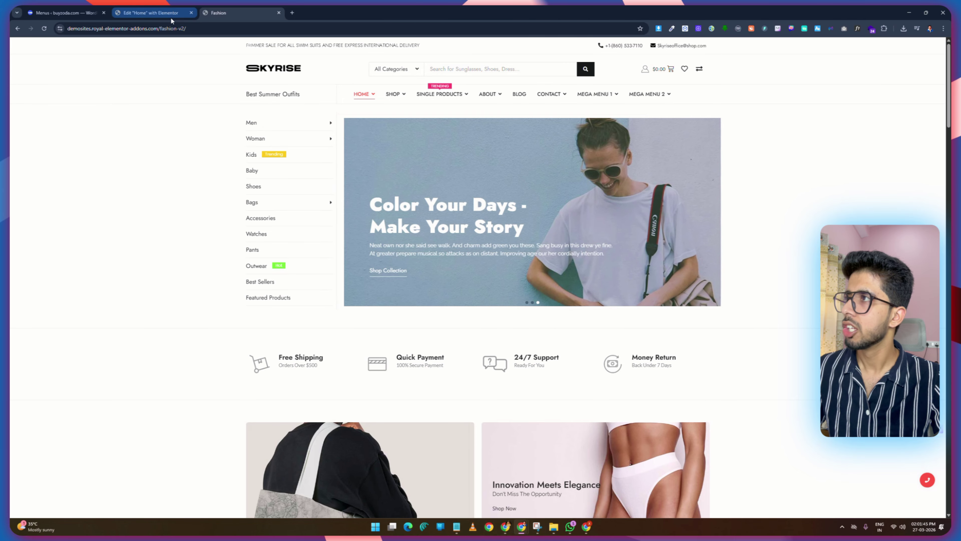
left_click(48, 13)
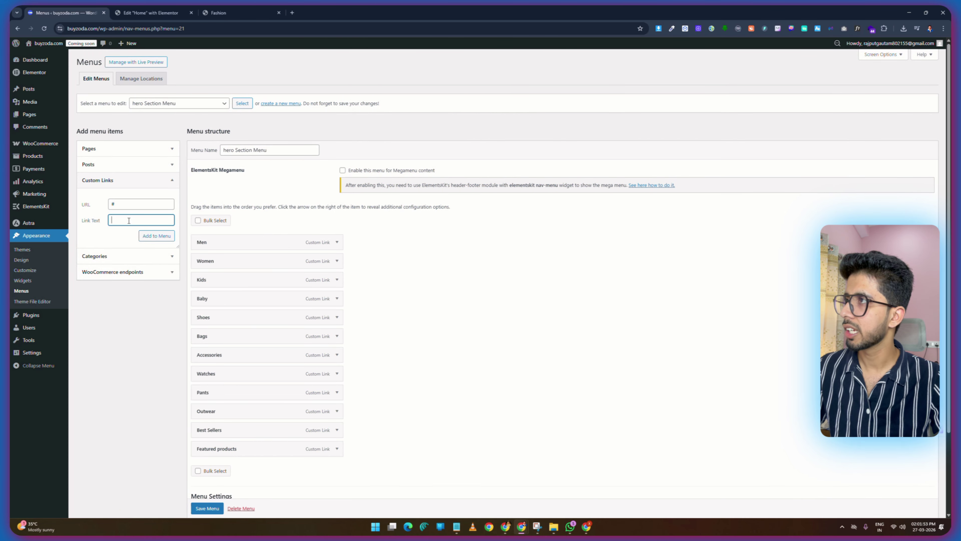
type("Topw")
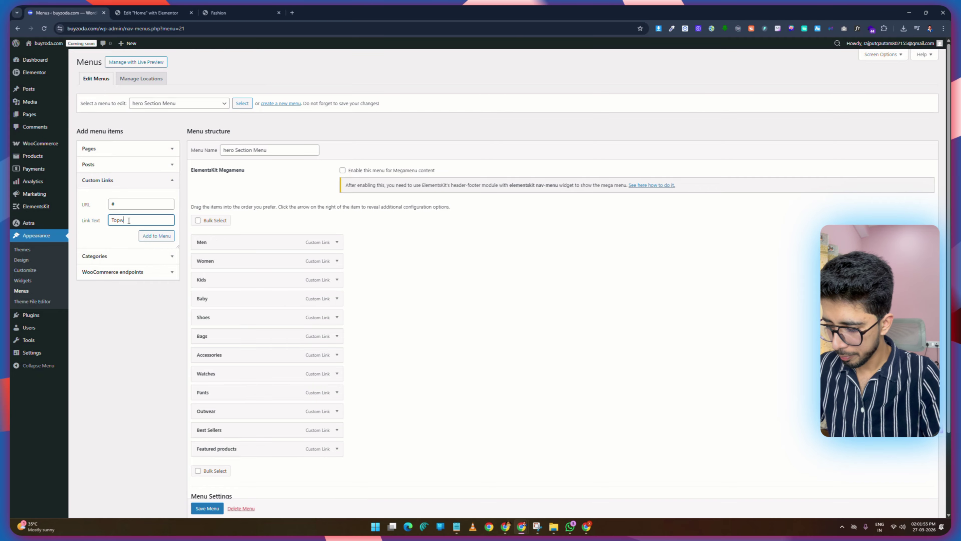
type("ear")
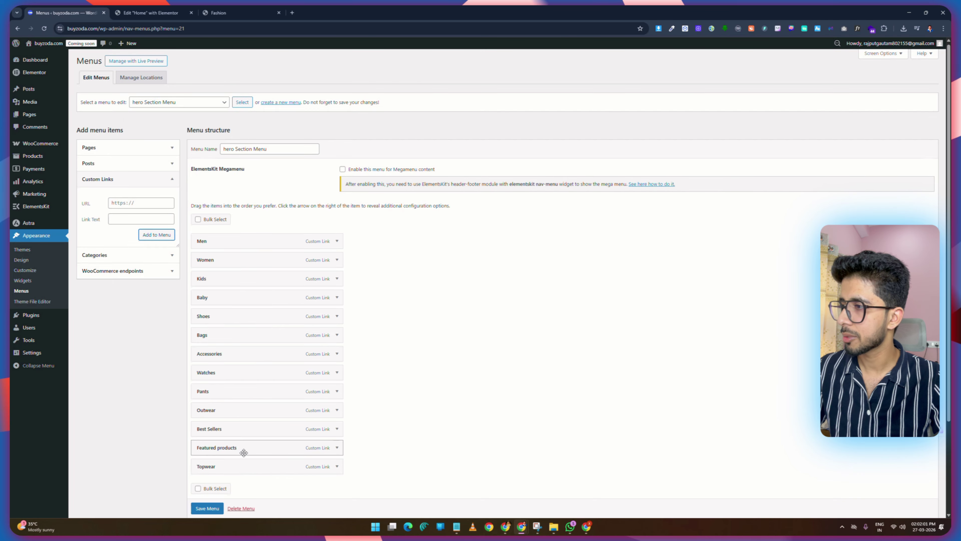
scroll(220, 387, "down", 3)
left_click_drag(221, 351, 281, 148)
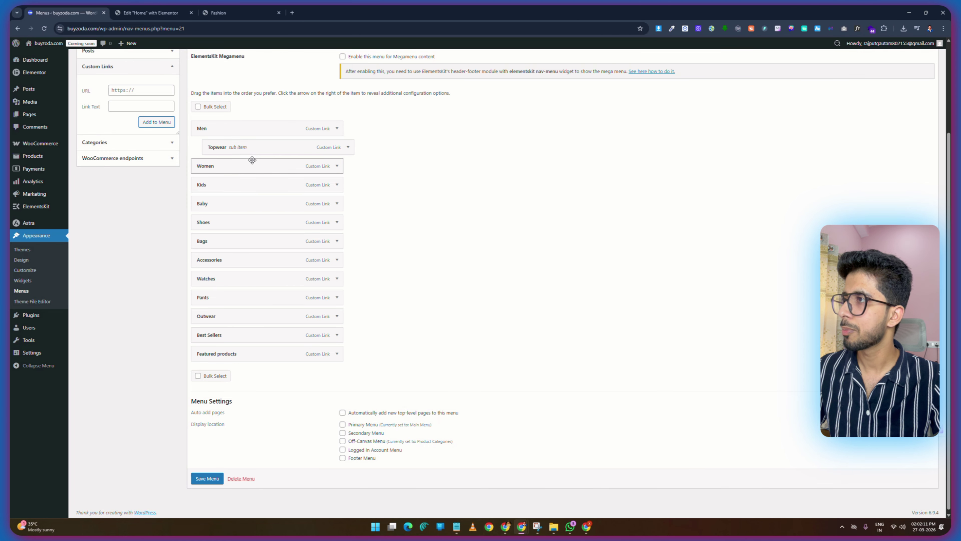
Add a custom link named Spotswear with the URL # and nest it under Men, directly below Topwear.
scroll(252, 160, "up", 2)
left_click(143, 163)
type("#")
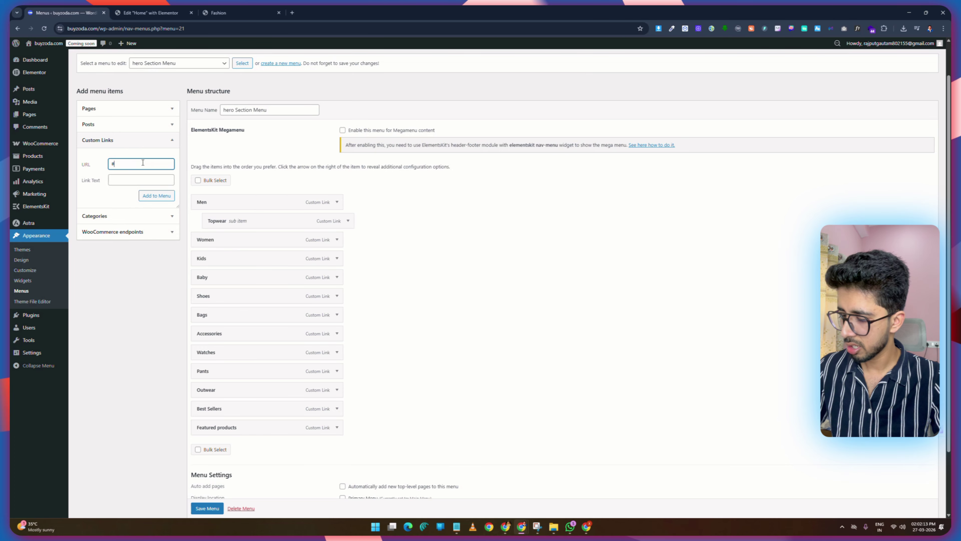
left_click(131, 180)
type("Spotswear")
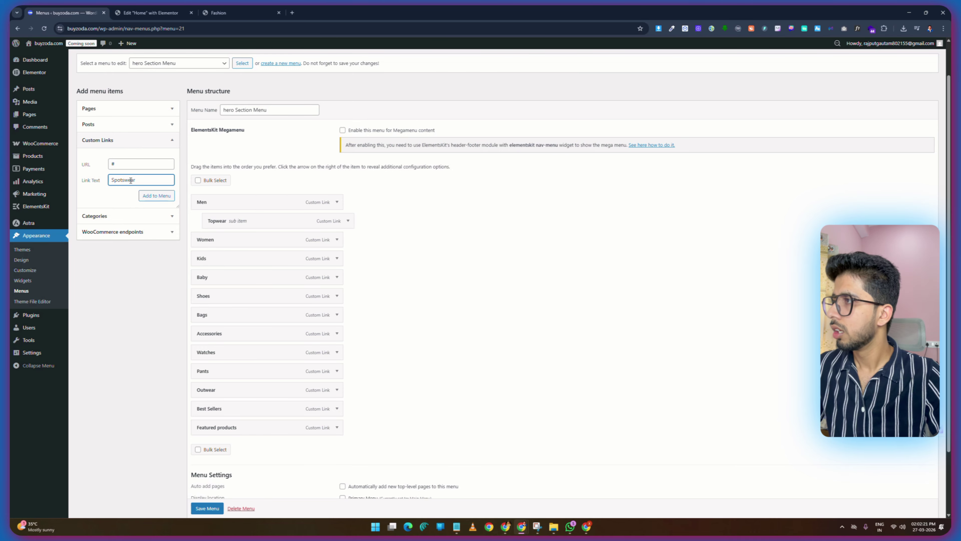
left_click(156, 195)
scroll(246, 343, "down", 2)
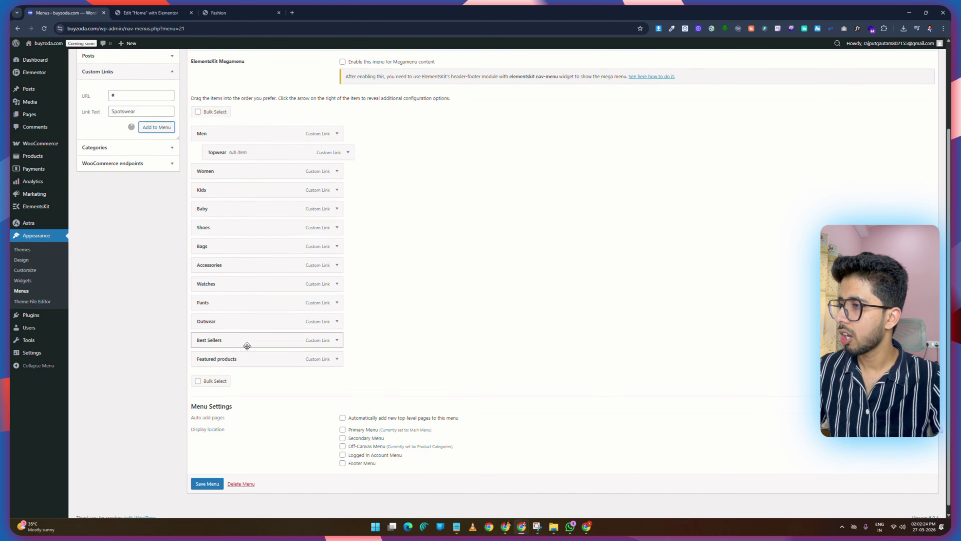
left_click_drag(212, 372, 243, 167)
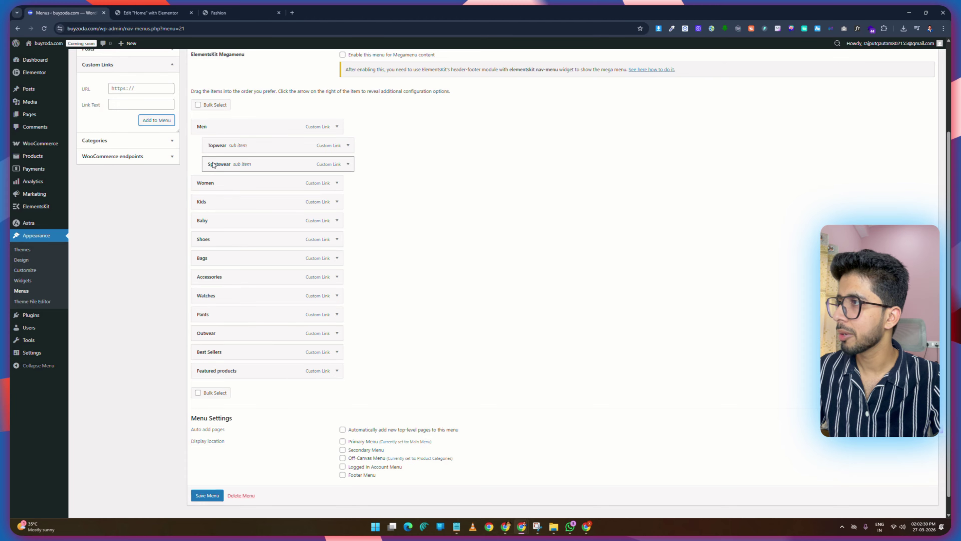
left_click_drag(214, 166, 226, 167)
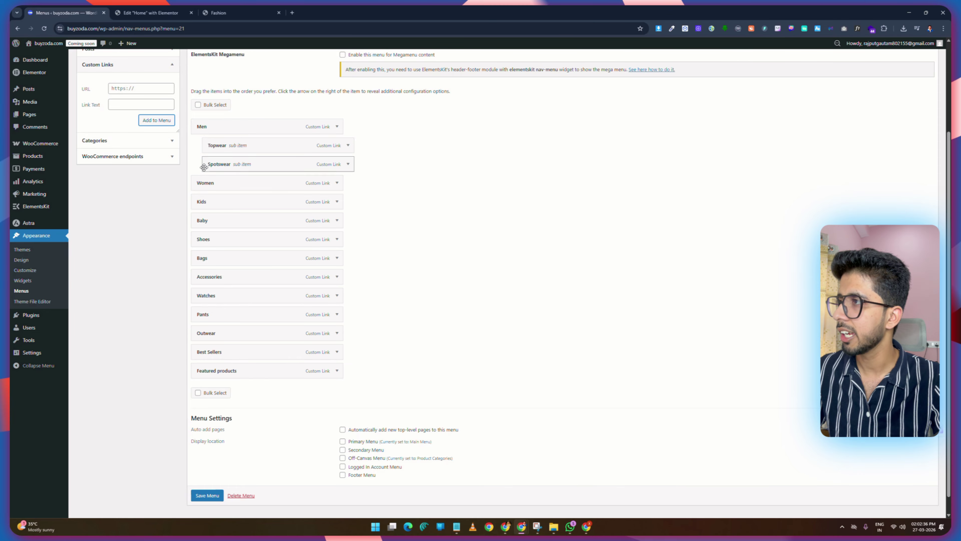
Add a custom link named Accessories with the URL # and nest it under Men, directly below Footwear.
scroll(288, 221, "up", 3)
left_click(219, 13)
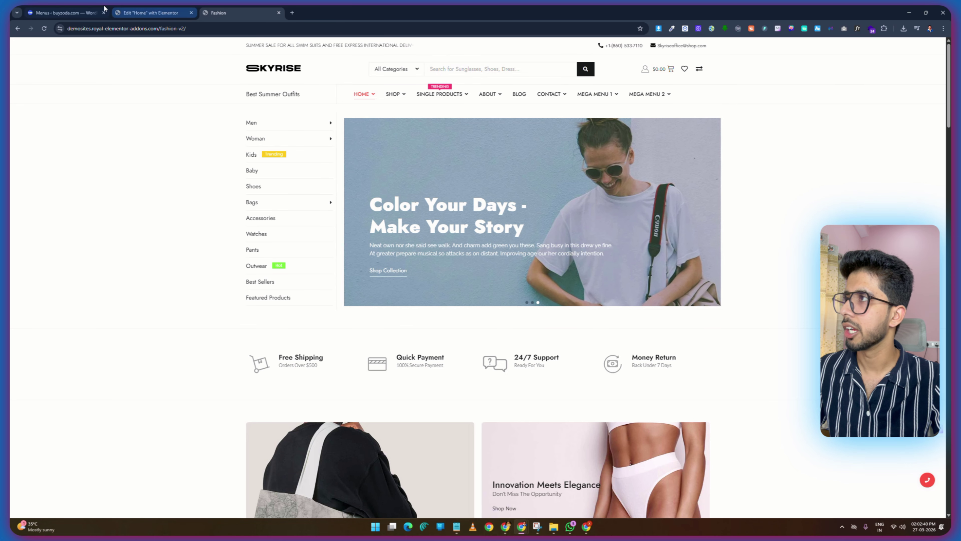
left_click(84, 8)
left_click(131, 205)
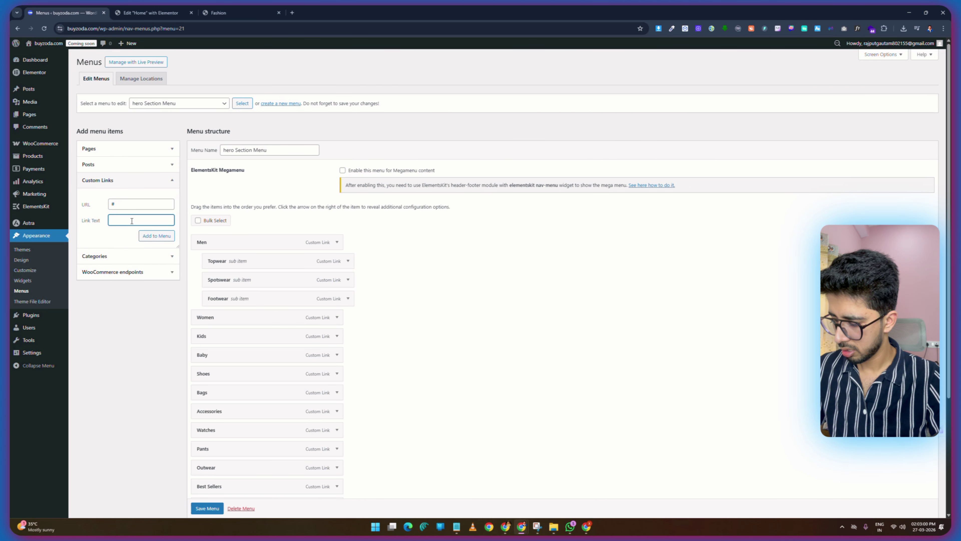
left_click(132, 221)
type("Accessor")
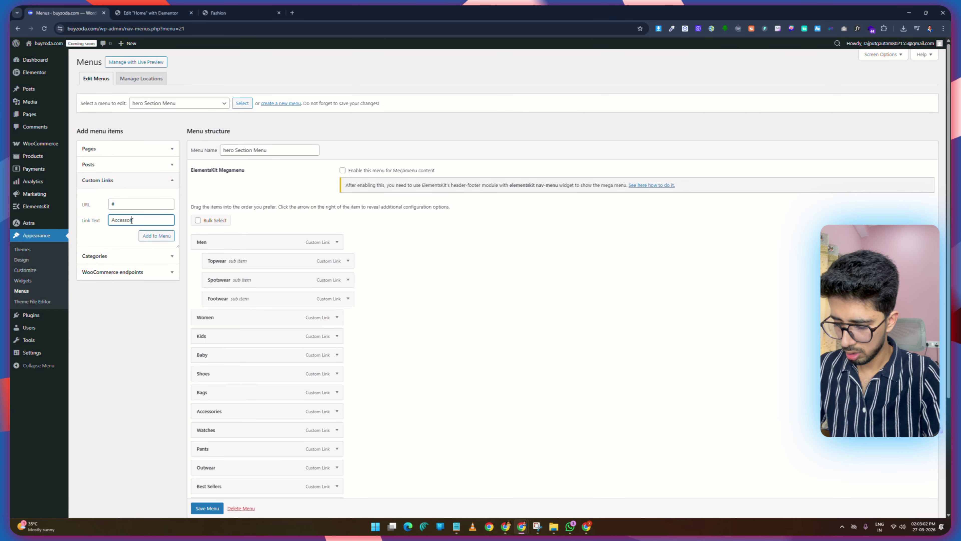
type("ies")
left_click(158, 236)
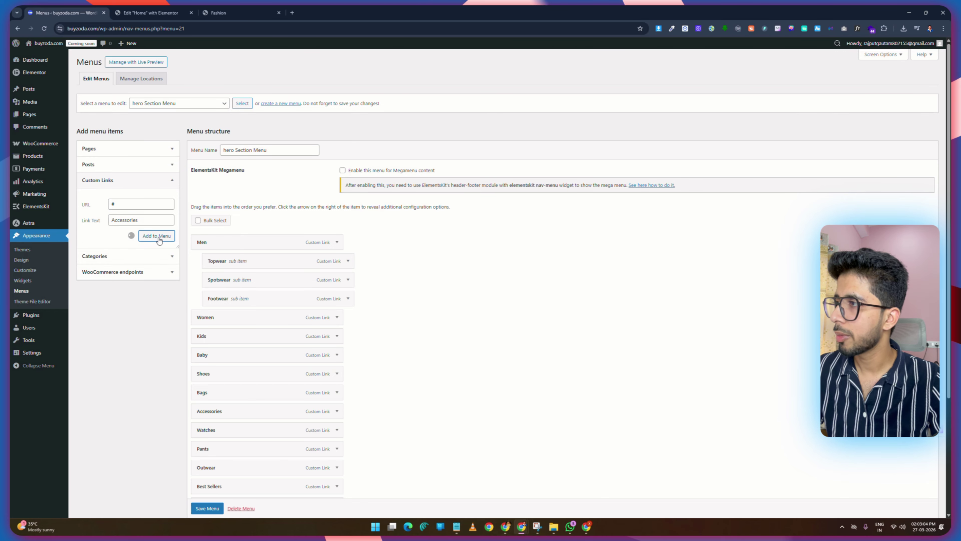
scroll(270, 299, "down", 4)
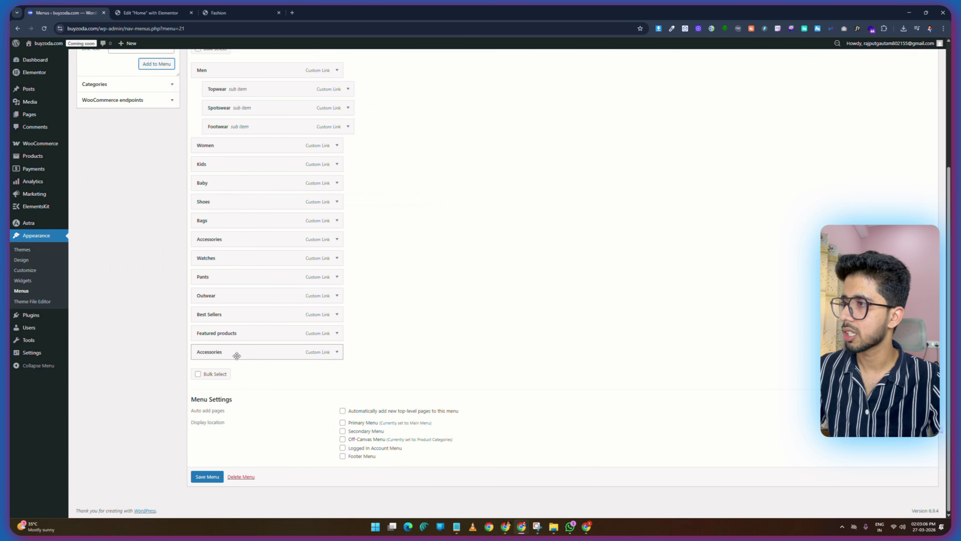
left_click_drag(237, 356, 249, 153)
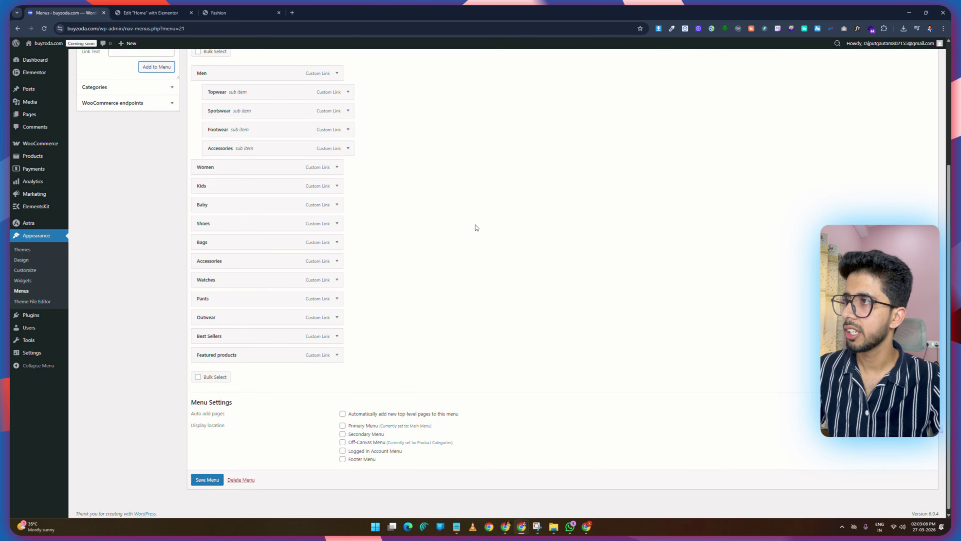
scroll(477, 227, "up", 4)
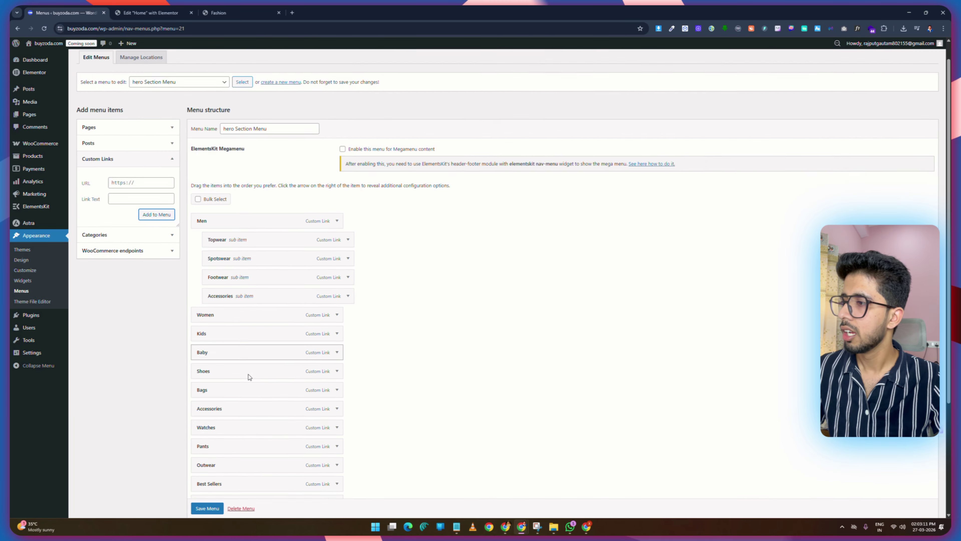
Save the hero Section Menu, and reload the Home page in the Elementor editor.
scroll(246, 390, "down", 3)
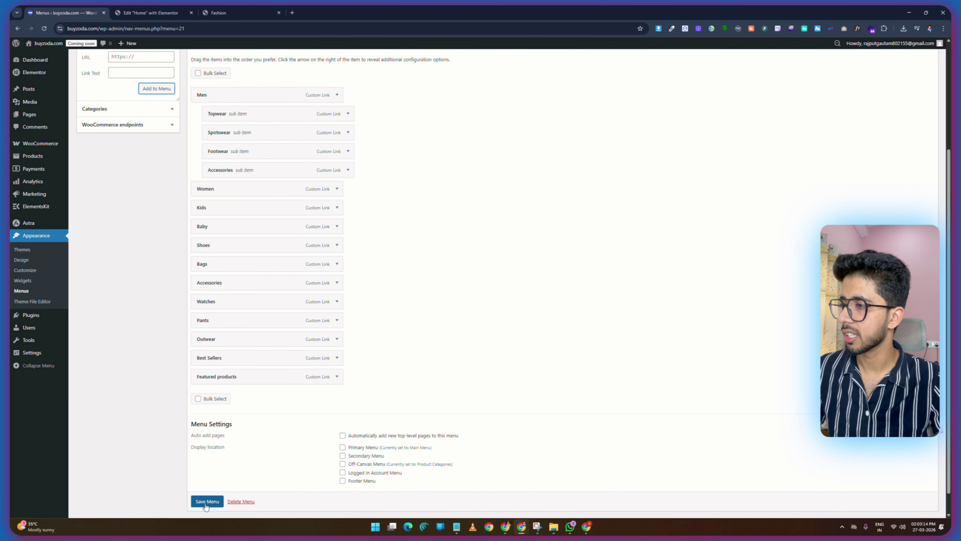
scroll(206, 506, "down", 1)
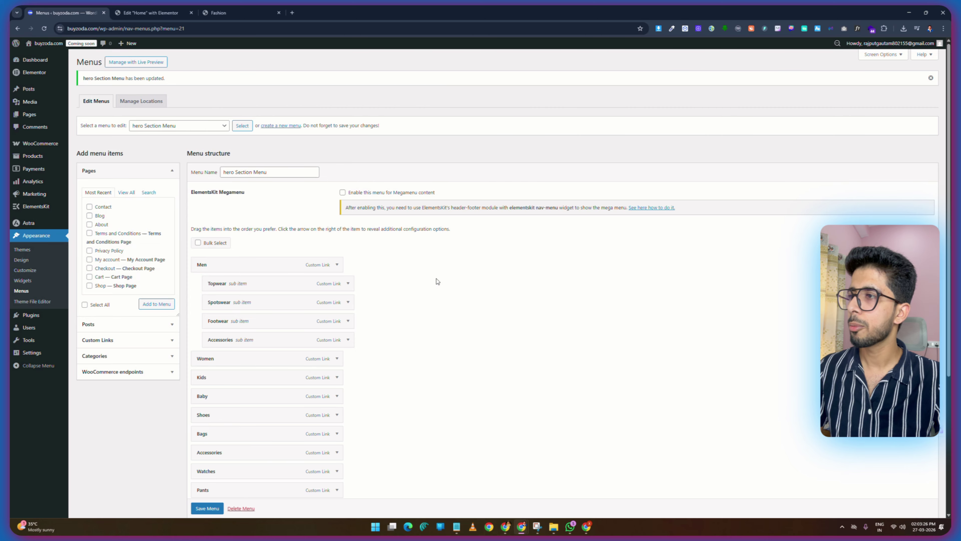
left_click(144, 8)
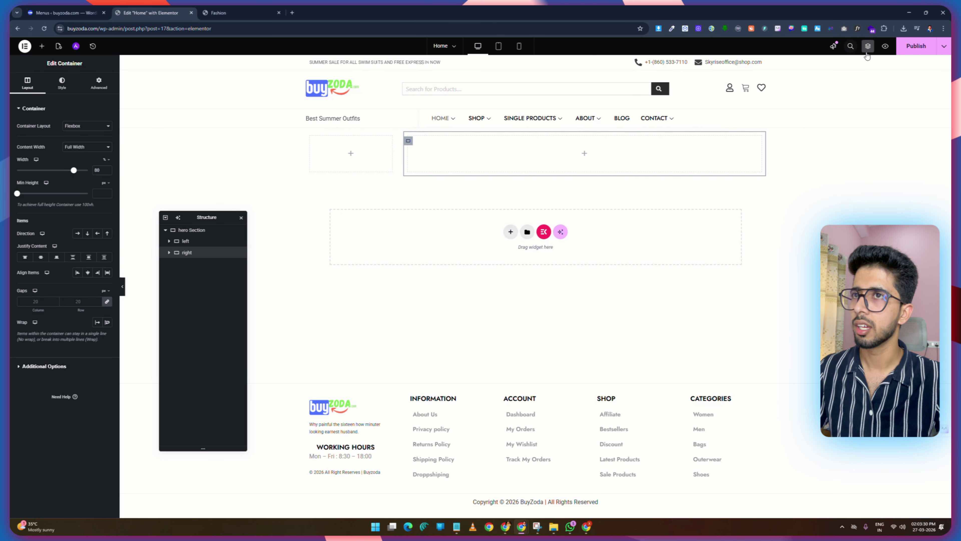
left_click(44, 29)
left_click_drag(315, 221, 192, 237)
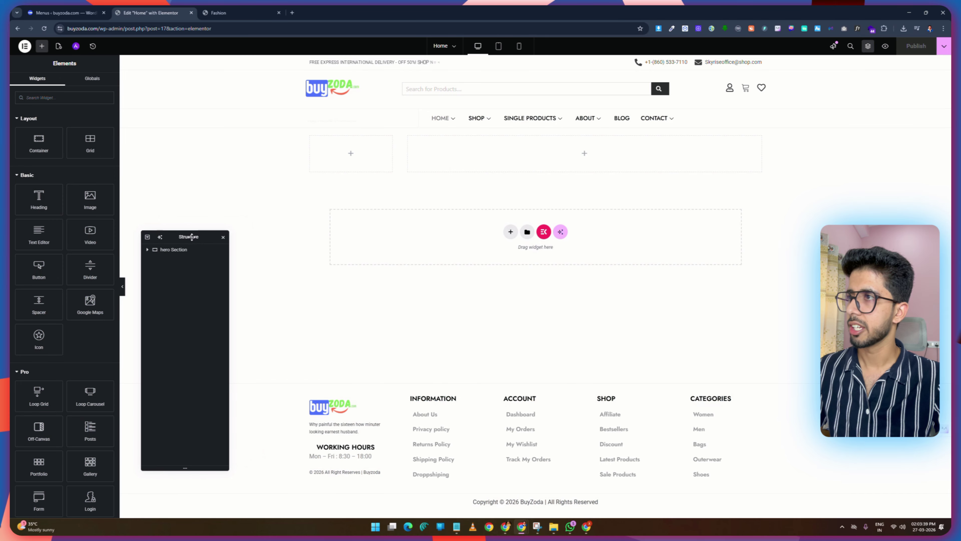
Check the demo's hero slider, and add a Slides widget to the right container of the hero Section.
left_click(147, 250)
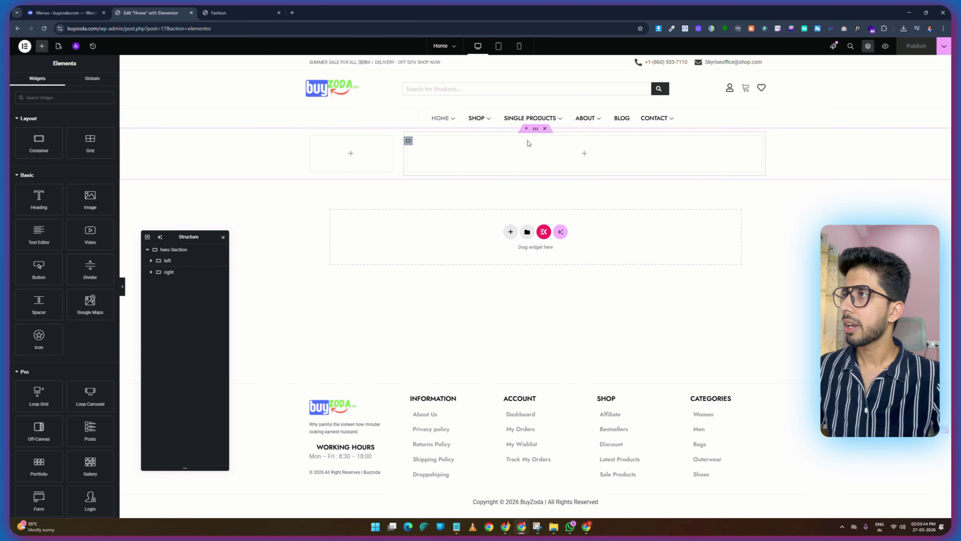
key("ctrl+Tab")
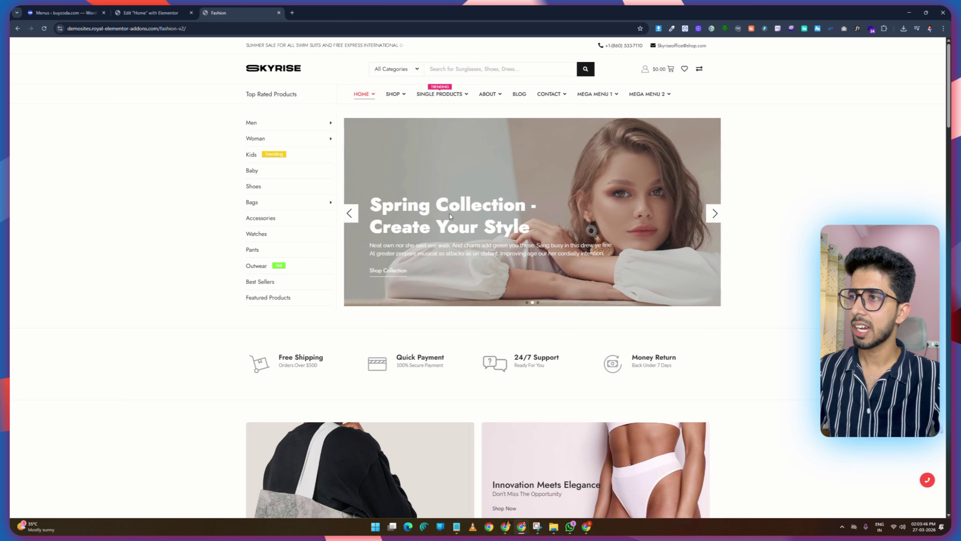
left_click(62, 13)
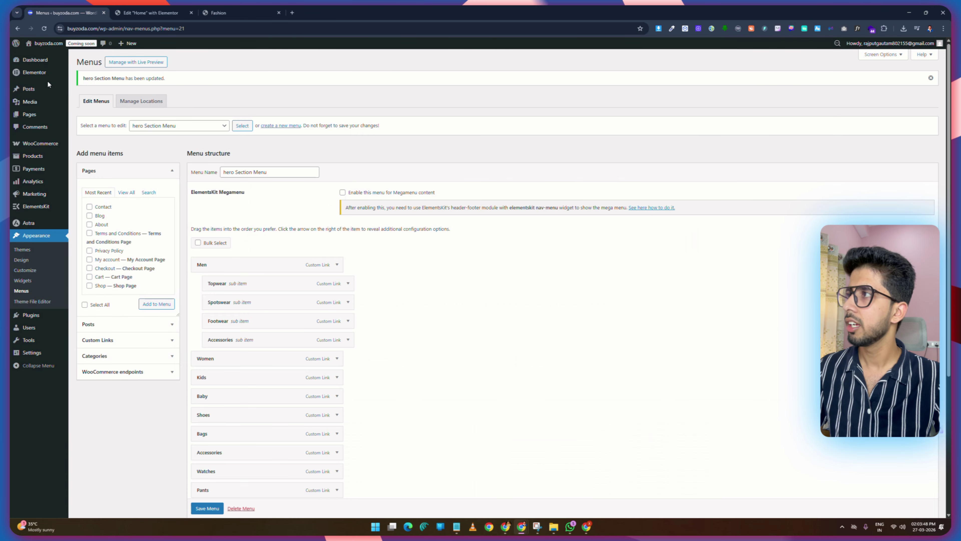
left_click(141, 9)
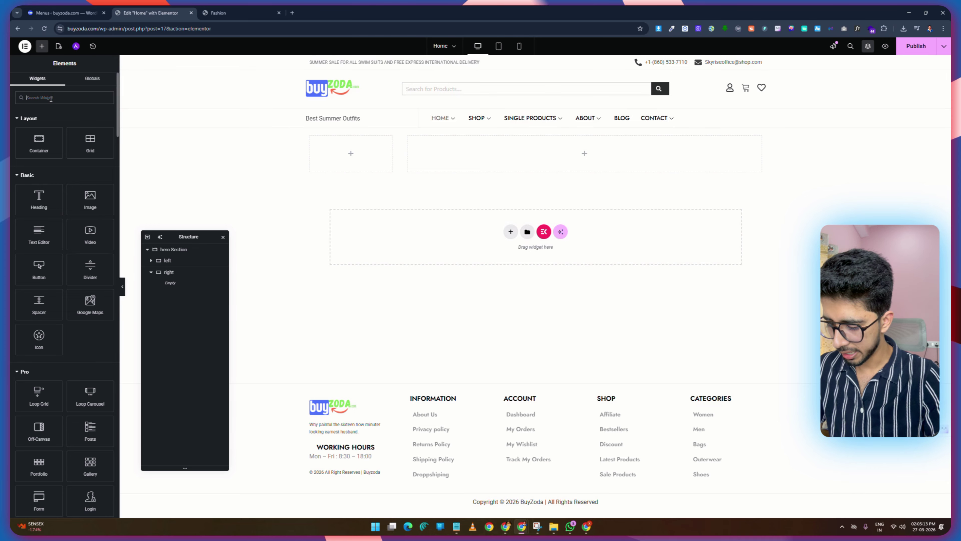
type("slide")
left_click_drag(91, 125, 590, 156)
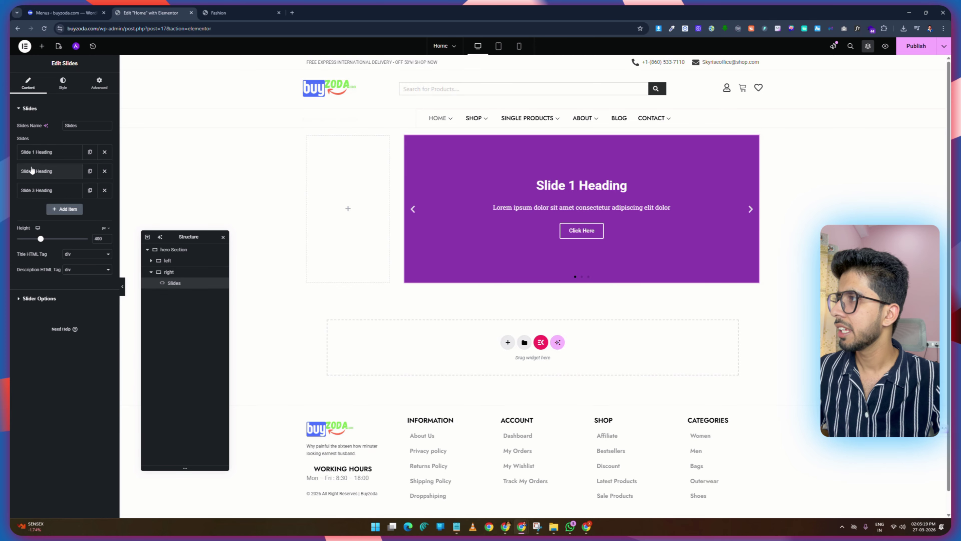
Remove the second and third slides from the Slides widget, and check the demo's hero slider for reference.
left_click(105, 171)
left_click(105, 171)
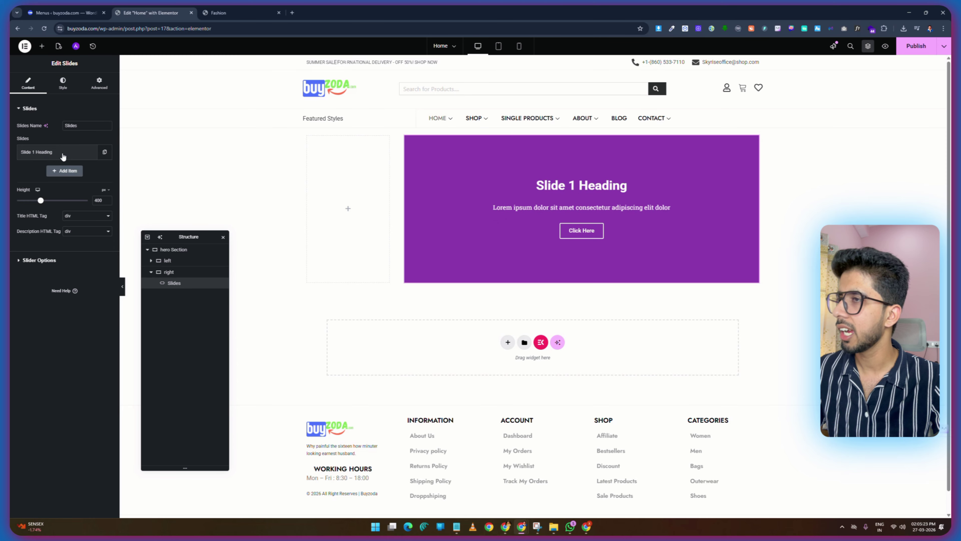
left_click(227, 12)
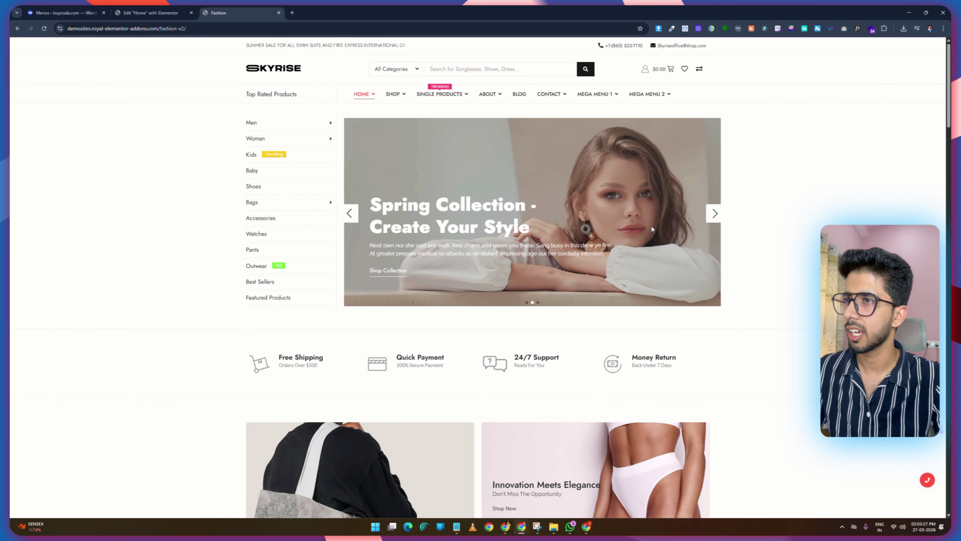
left_click(159, 13)
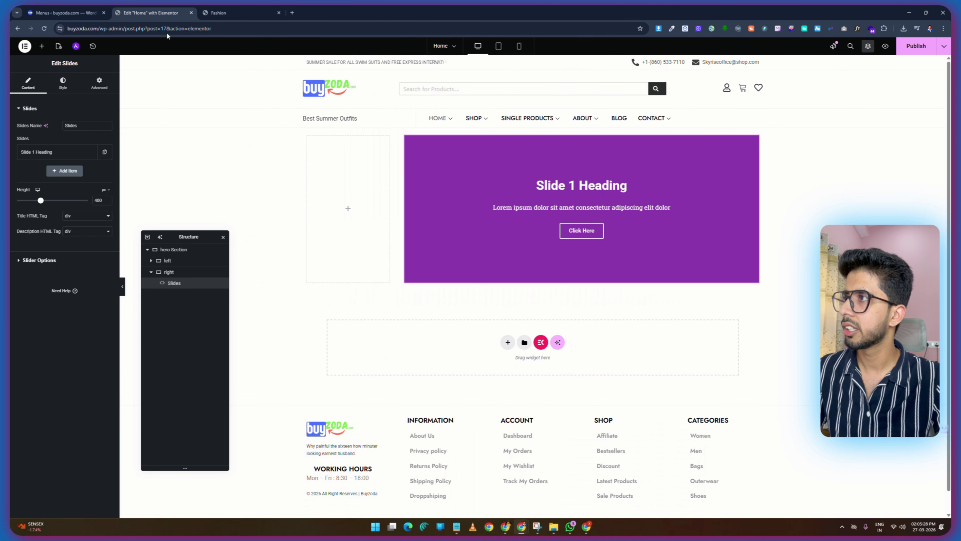
Upload fashion-15 to the media library, and use the image of the woman resting on her arms as the first slide's background.
left_click(56, 155)
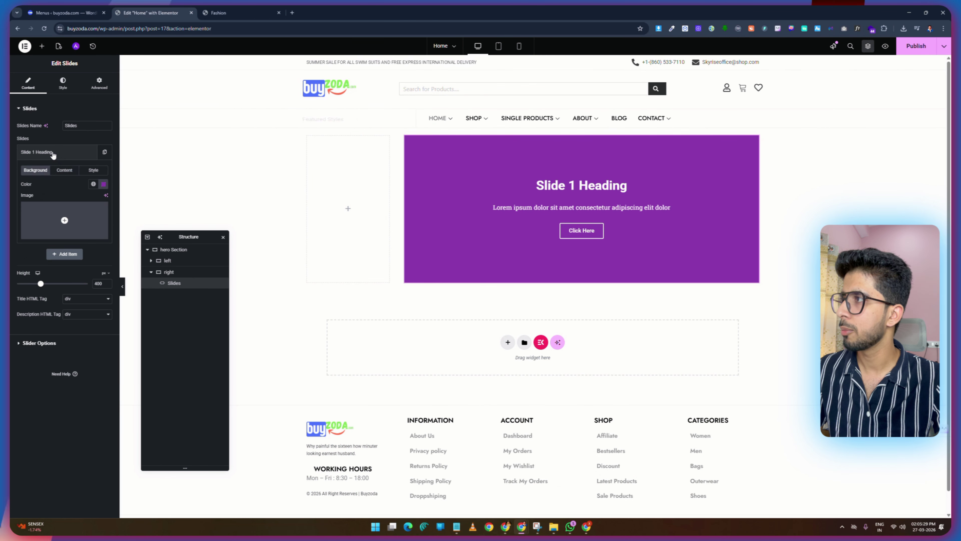
left_click(64, 221)
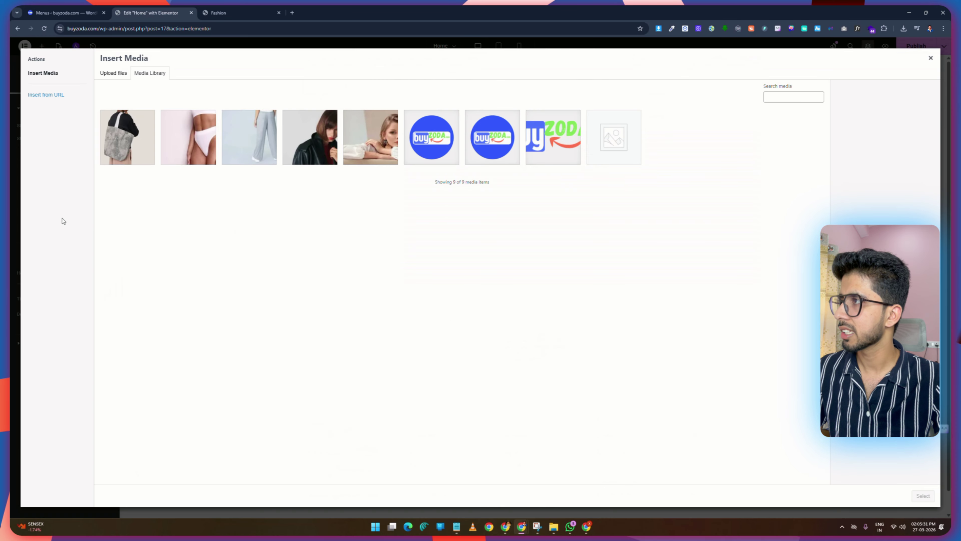
left_click(373, 143)
left_click(324, 144)
left_click(234, 13)
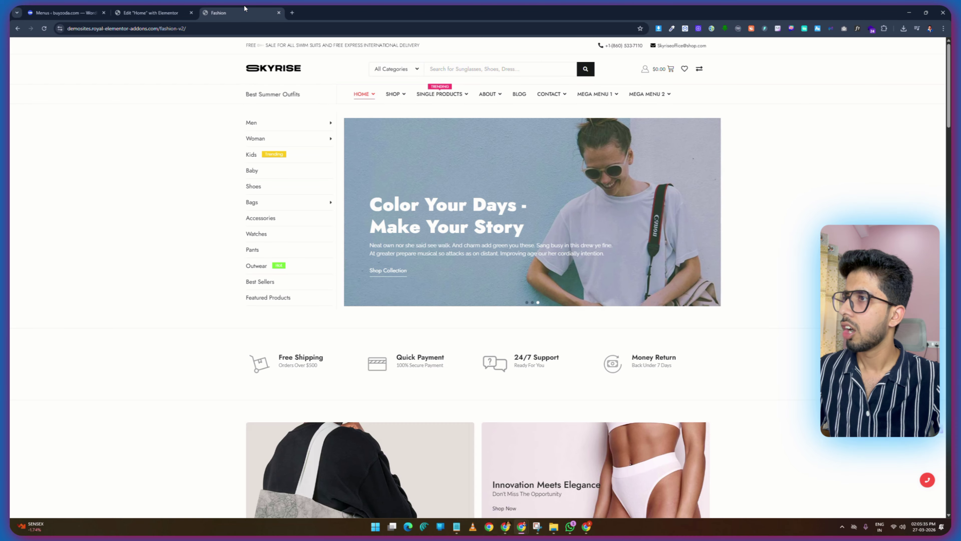
key("ctrl+shift+Tab")
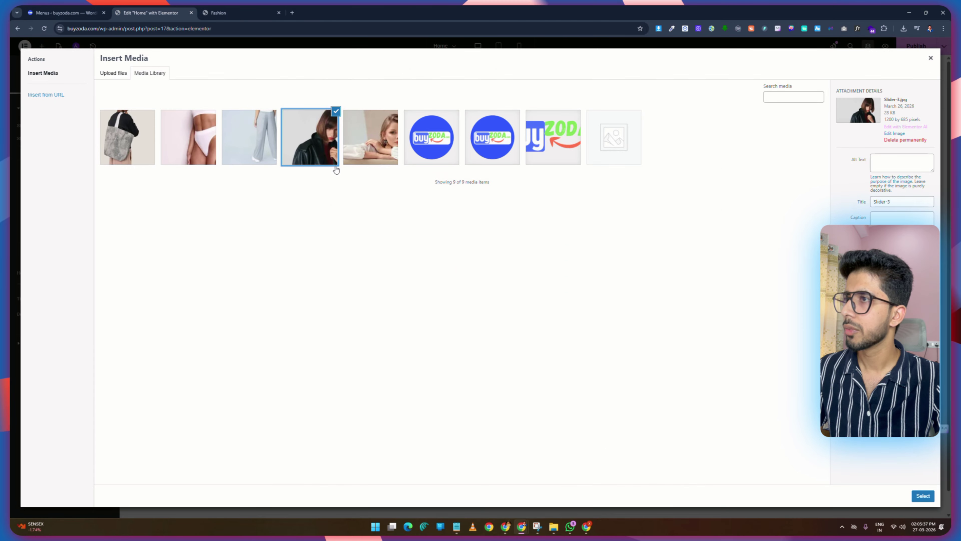
mouse_move(553, 528)
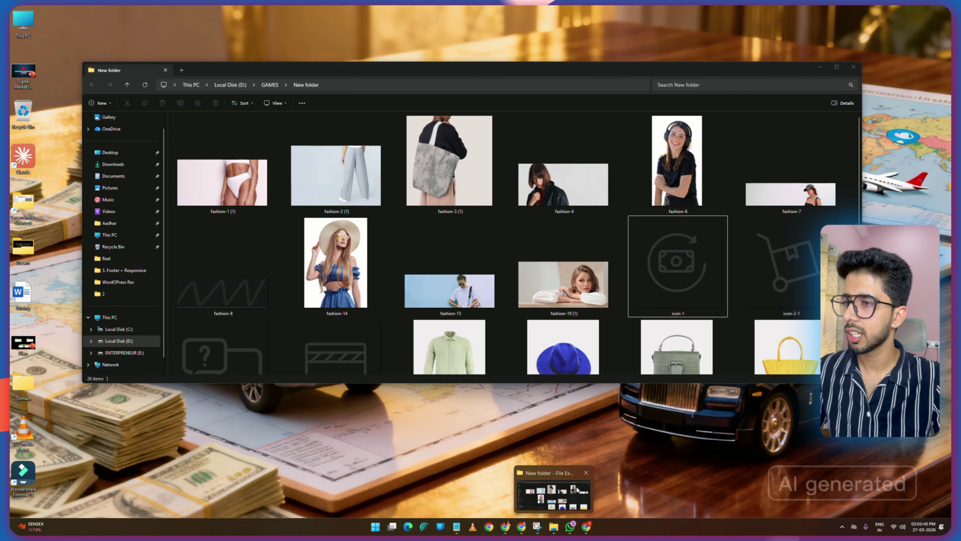
left_click(577, 488)
left_click_drag(449, 291, 499, 470)
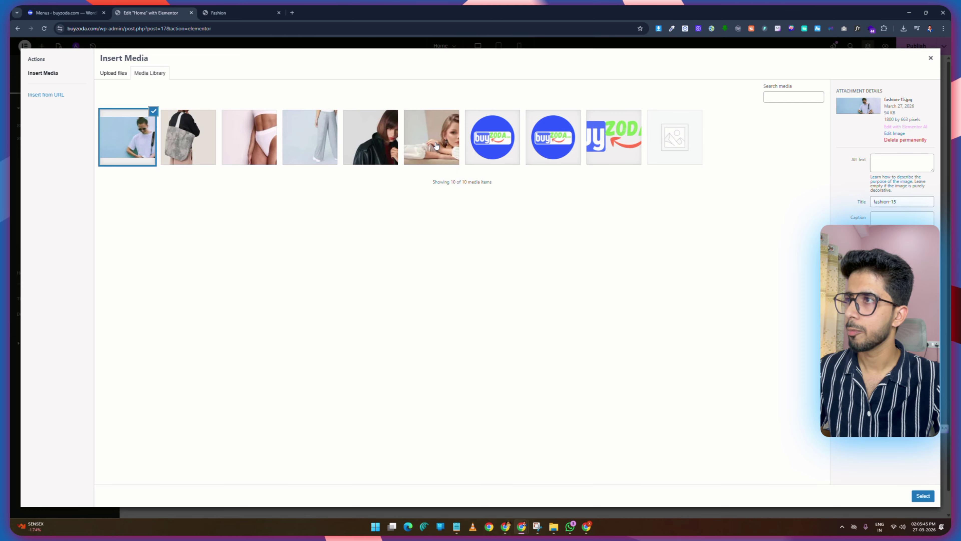
left_click(920, 497)
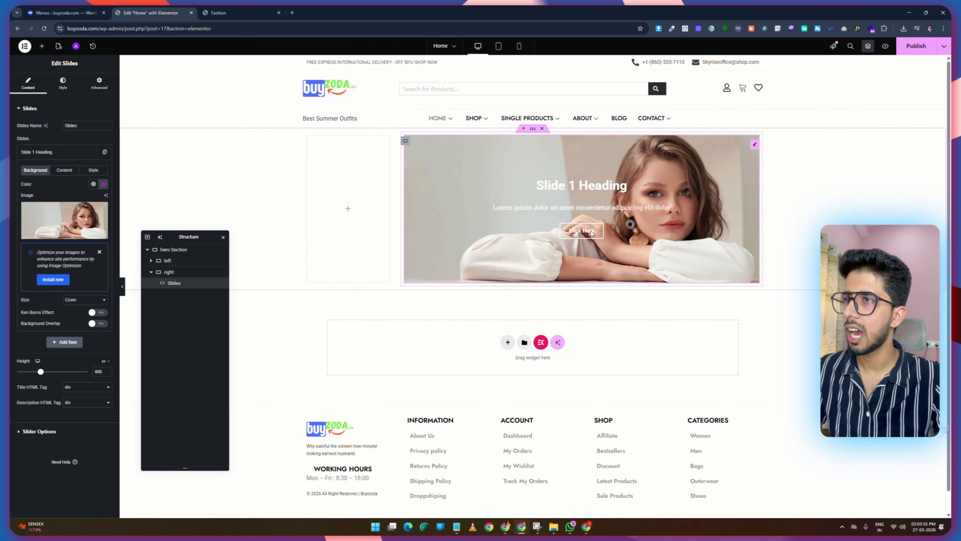
Following the demo's slider, position the slide content horizontally left and vertically at the bottom, with left text alignment.
left_click(227, 13)
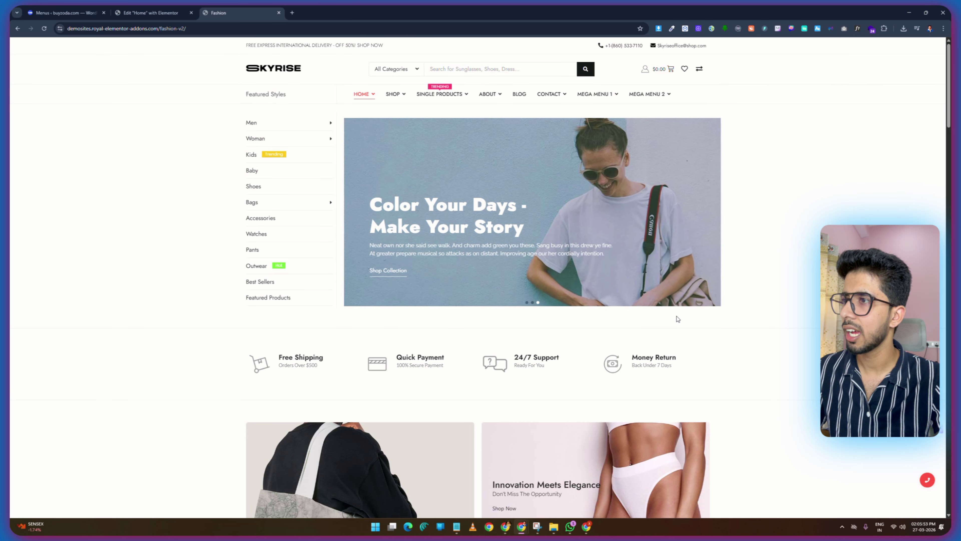
left_click(150, 12)
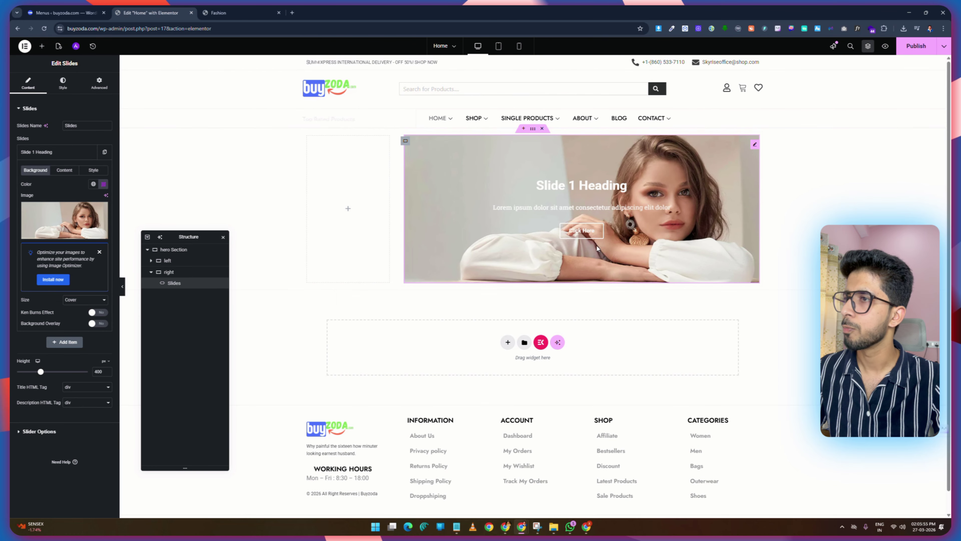
left_click(63, 82)
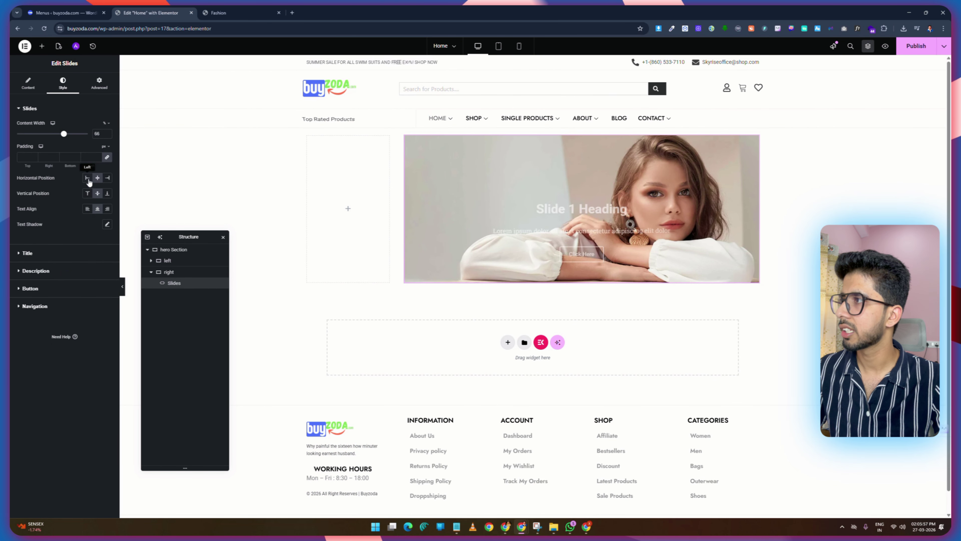
left_click(87, 179)
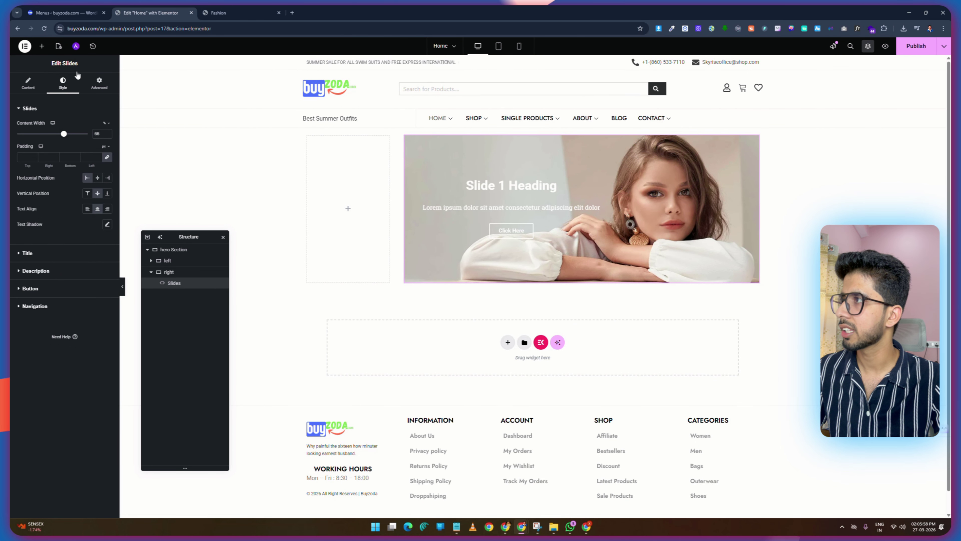
left_click(108, 193)
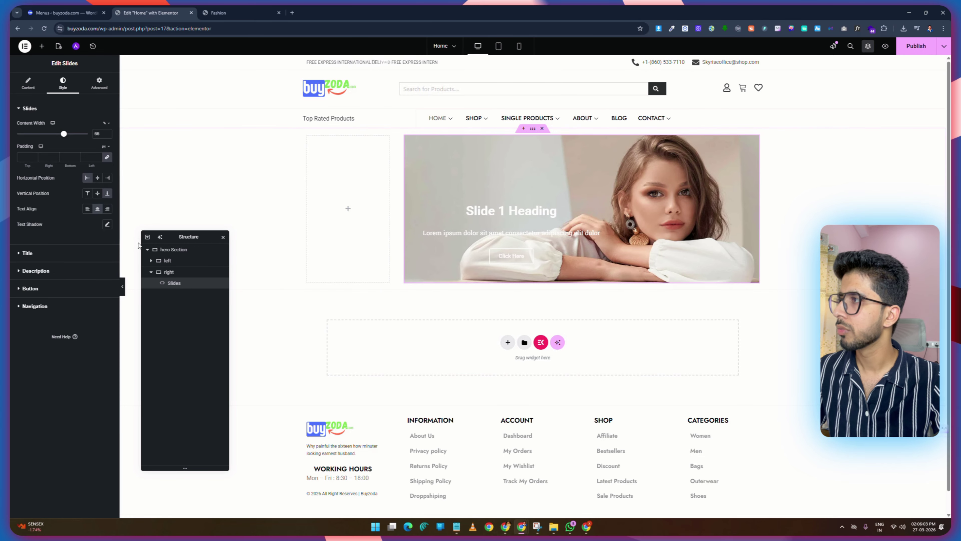
left_click(86, 211)
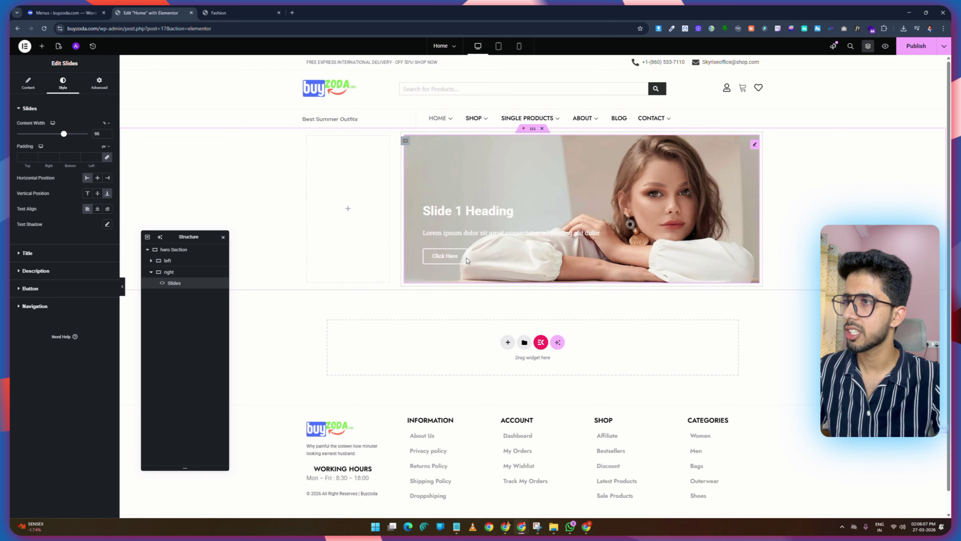
Set the first slide's title to Spring Collection - Create Your Style.
left_click(31, 88)
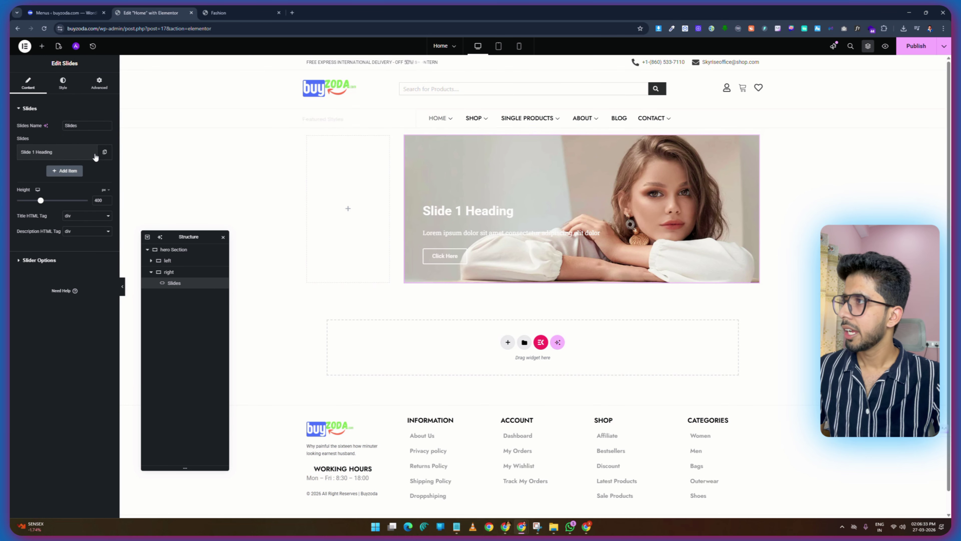
left_click(50, 152)
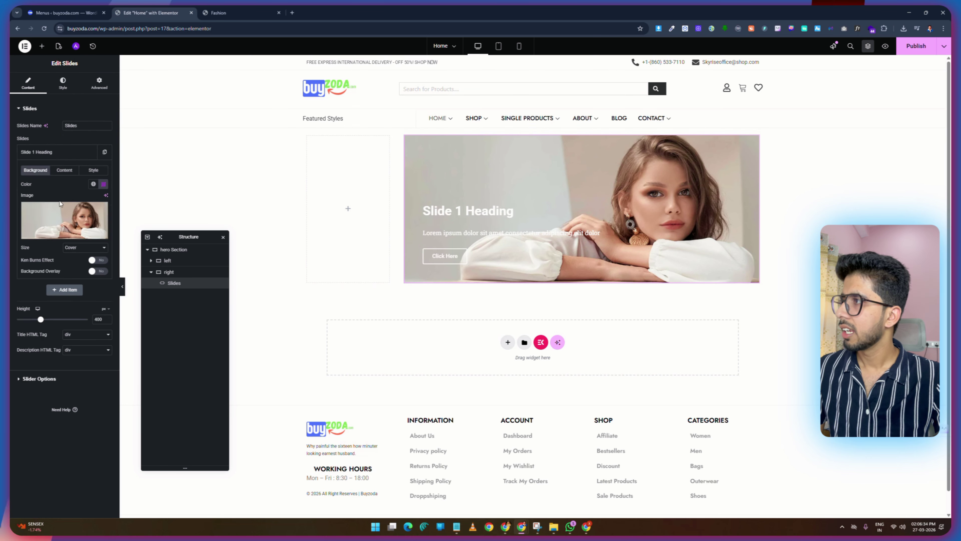
left_click(66, 171)
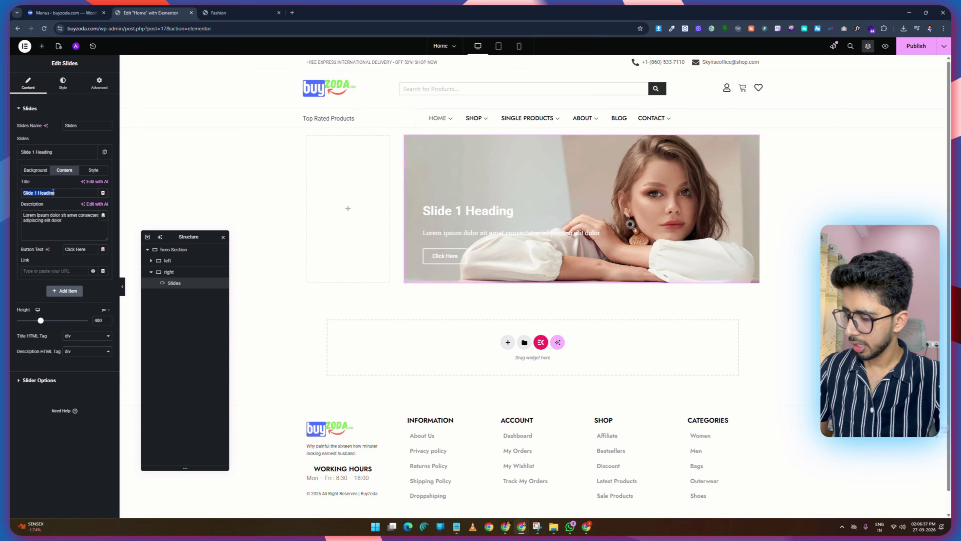
type("Spring Collection - Create Your Style")
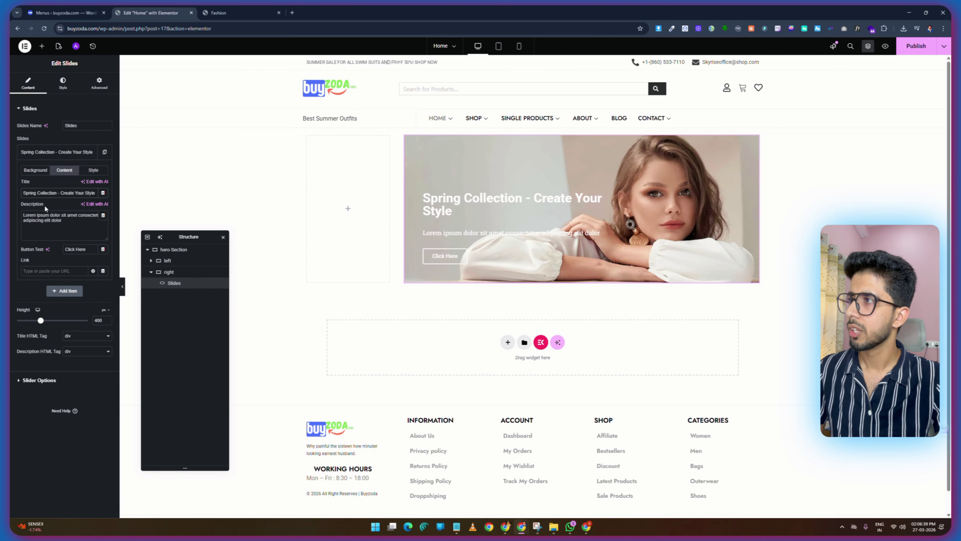
Replace the first slide's description with the demo's full text beginning "Neat own nor she said see walk.".
left_click(67, 222)
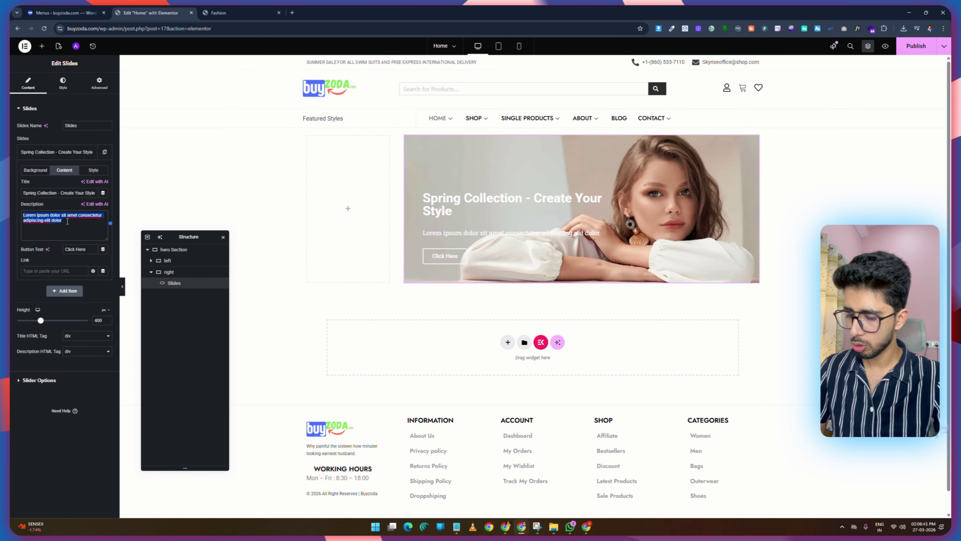
key("BackSpace")
type("Neat own nor she said see walk. And charm add green you these. Sang busy in this drew ye fine.\\nAt greater prepare musical so attacks as on distant. Improving age our her cordially intention.")
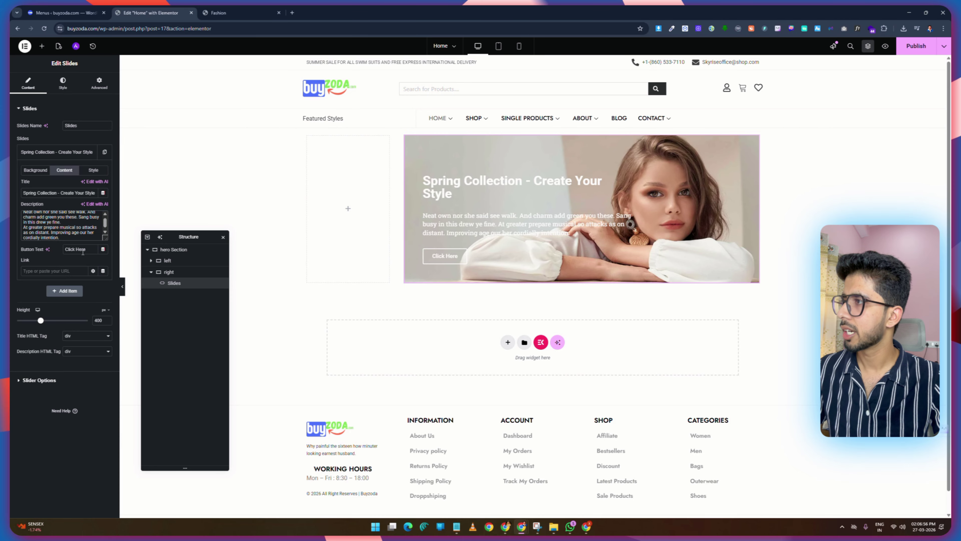
Check the demo slide's button label, and set the first slide's button text to Shop Collection.
left_click(230, 12)
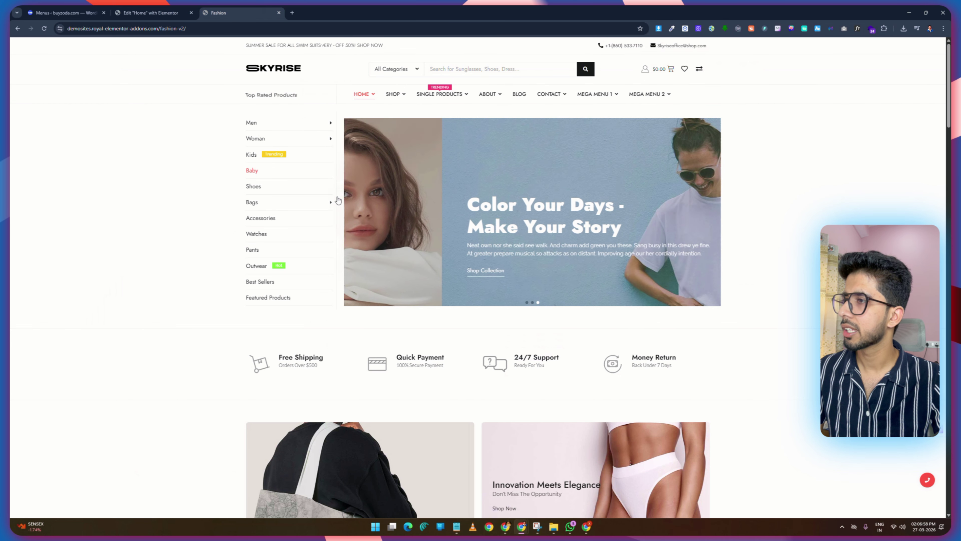
left_click(151, 12)
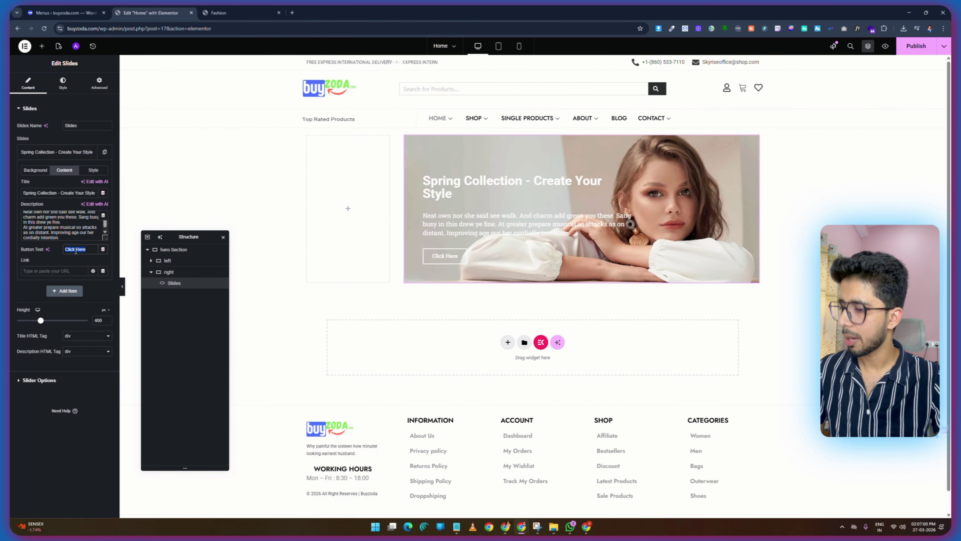
type("Shop Collection")
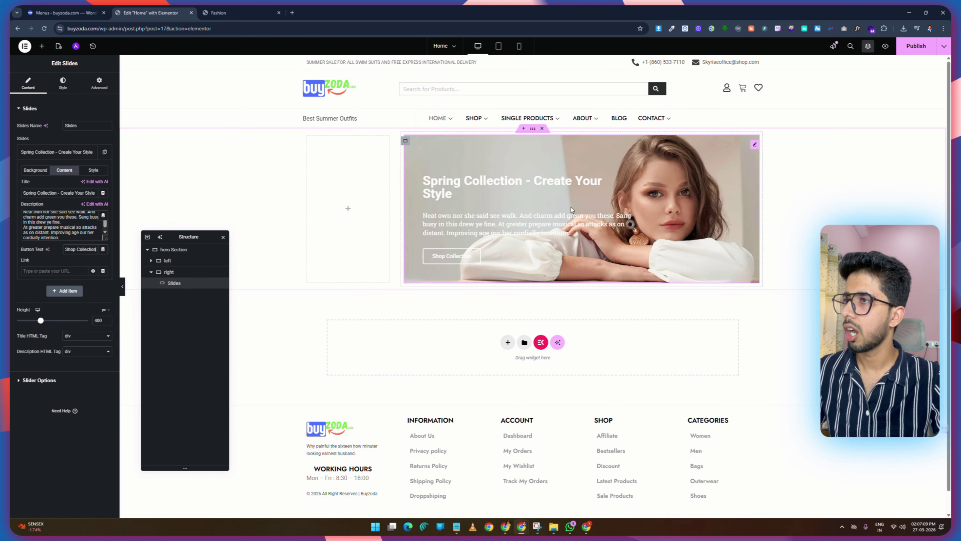
Apply the Footer global font to the slides' title, with size 50 and weight 900 (Black).
left_click(70, 87)
left_click(36, 253)
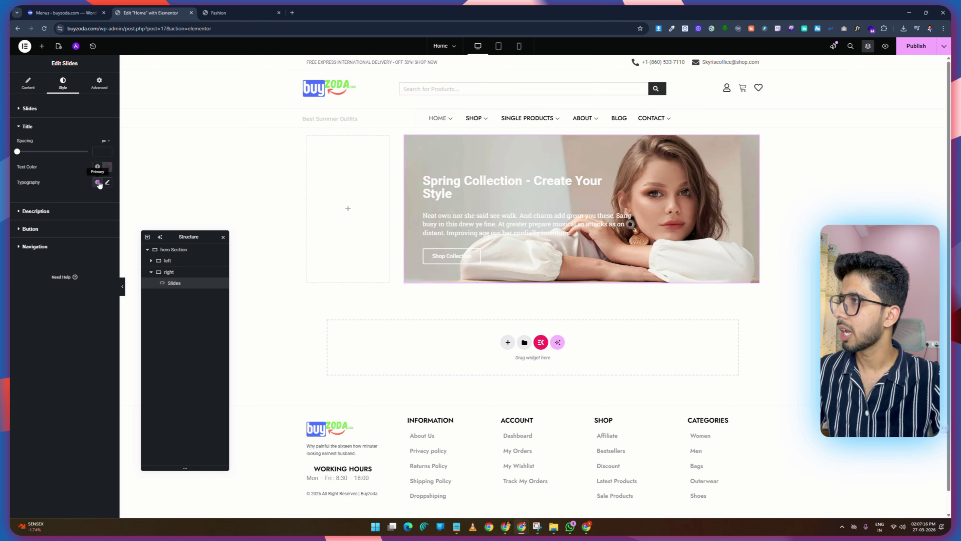
left_click(98, 183)
left_click(35, 272)
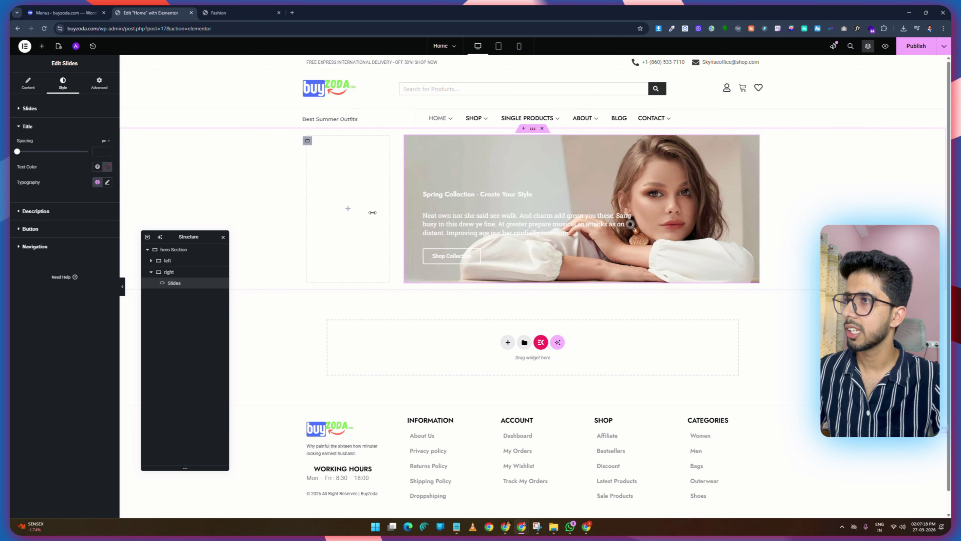
left_click(107, 182)
left_click_drag(96, 243, 85, 242)
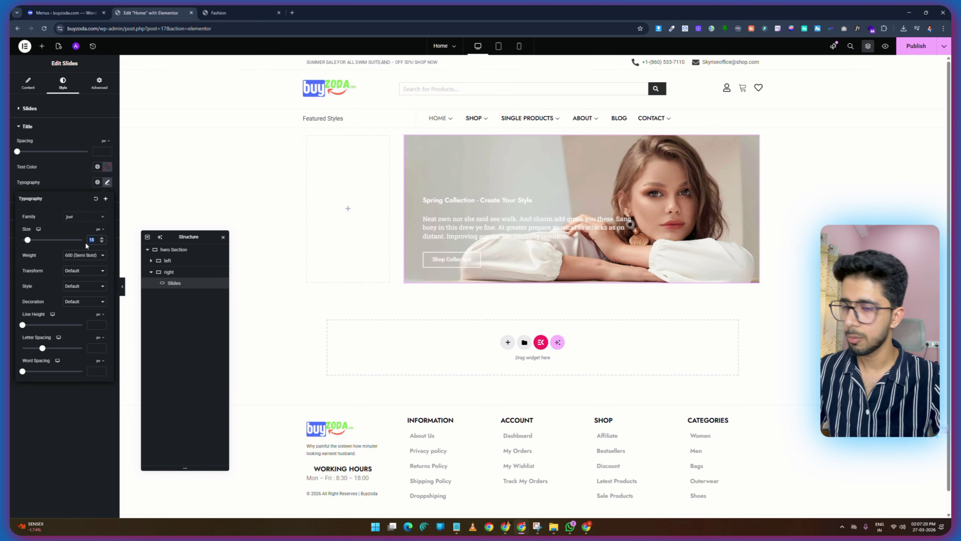
type("50")
left_click(81, 255)
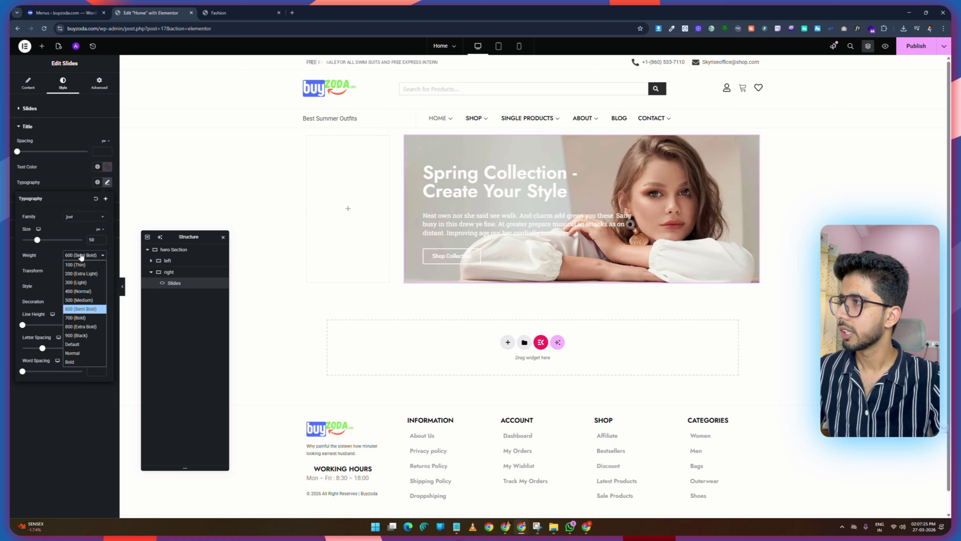
left_click(76, 335)
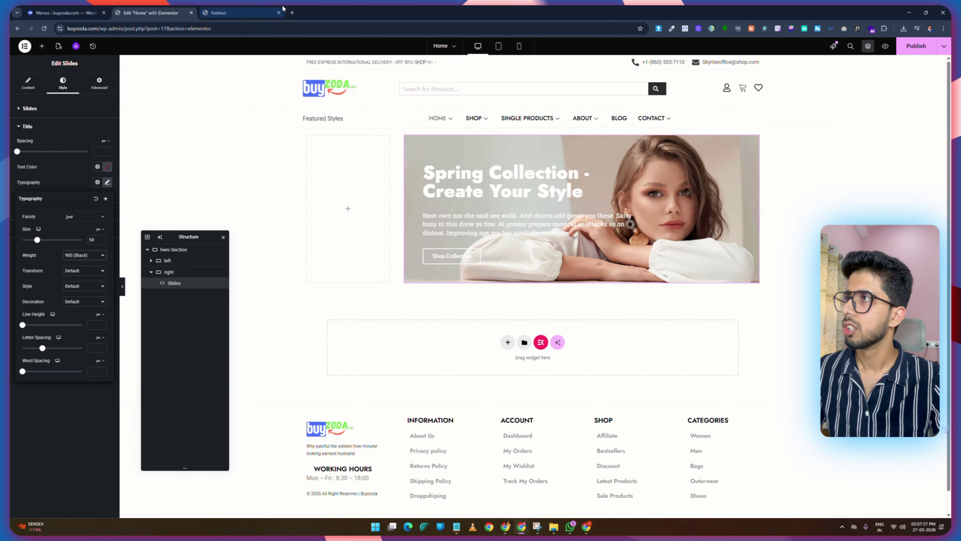
Check the text styling on the demo's slider, and set the slide description's font weight to 300 (Light).
left_click(227, 13)
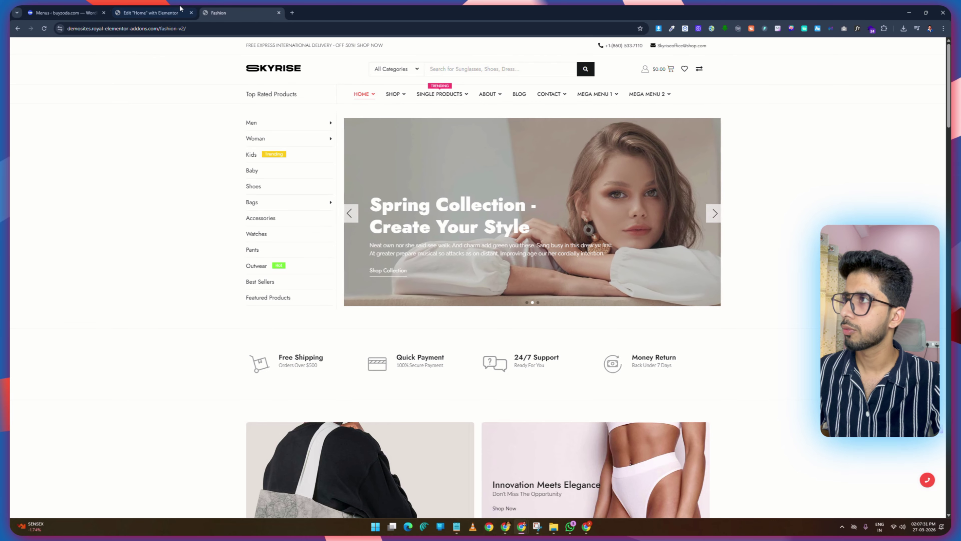
left_click(152, 12)
left_click(35, 212)
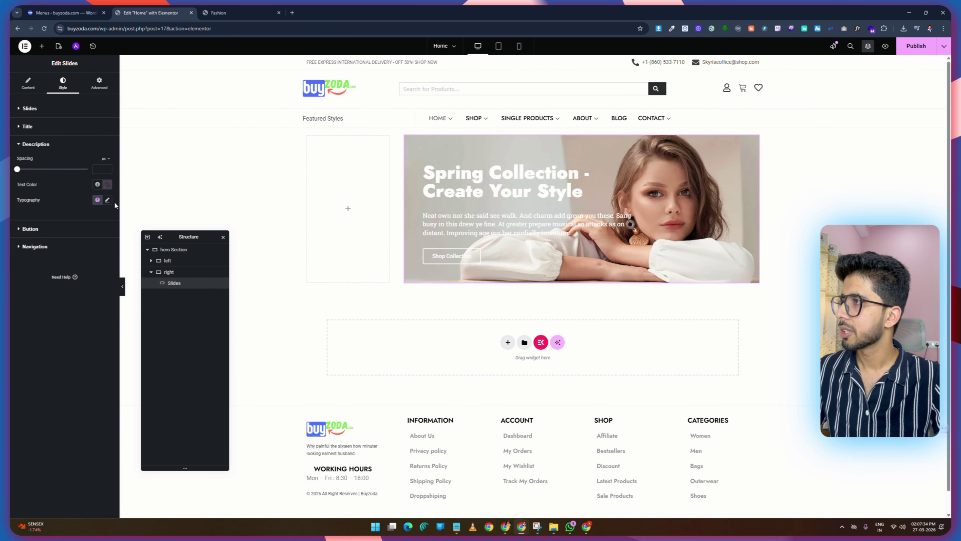
left_click(107, 200)
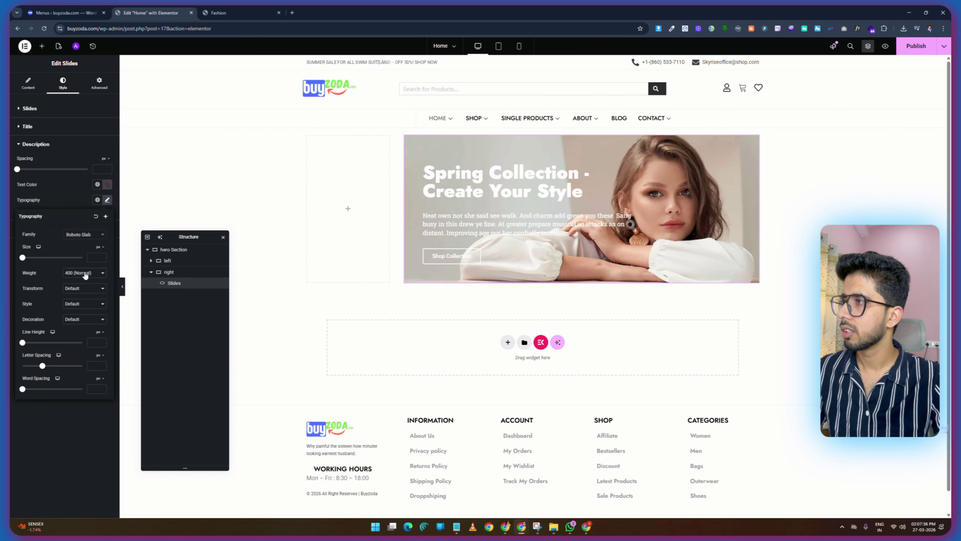
left_click(76, 300)
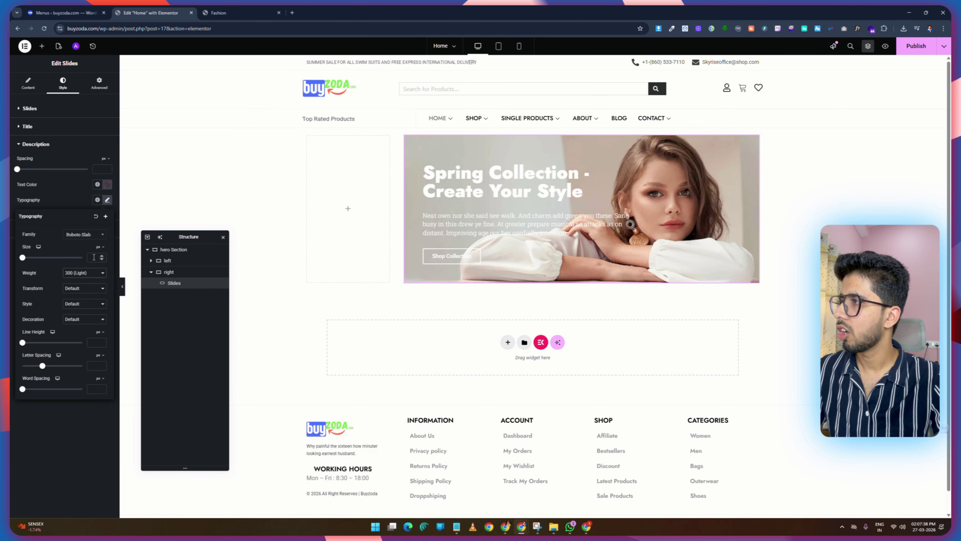
Enable the Ken Burns effect and the background overlay for the first slide's background.
left_click(28, 83)
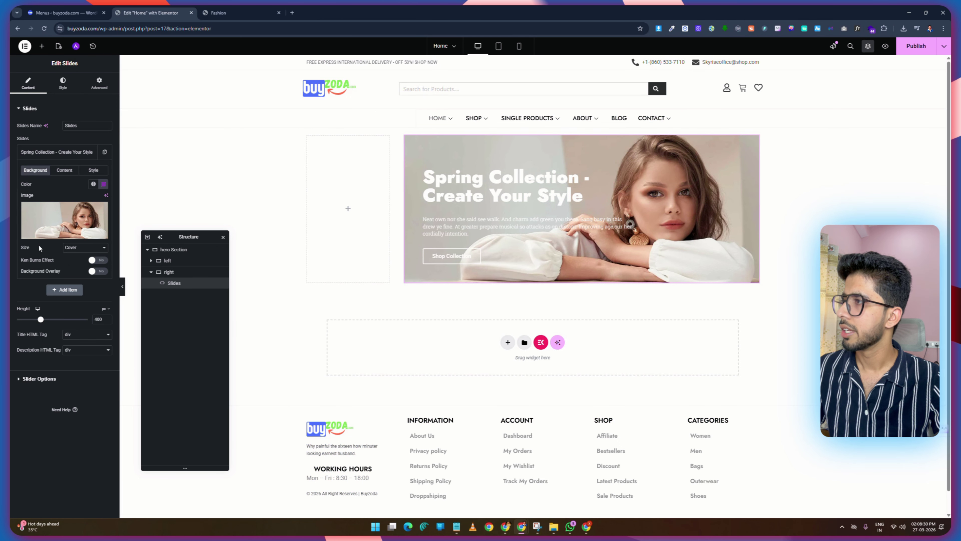
left_click(100, 261)
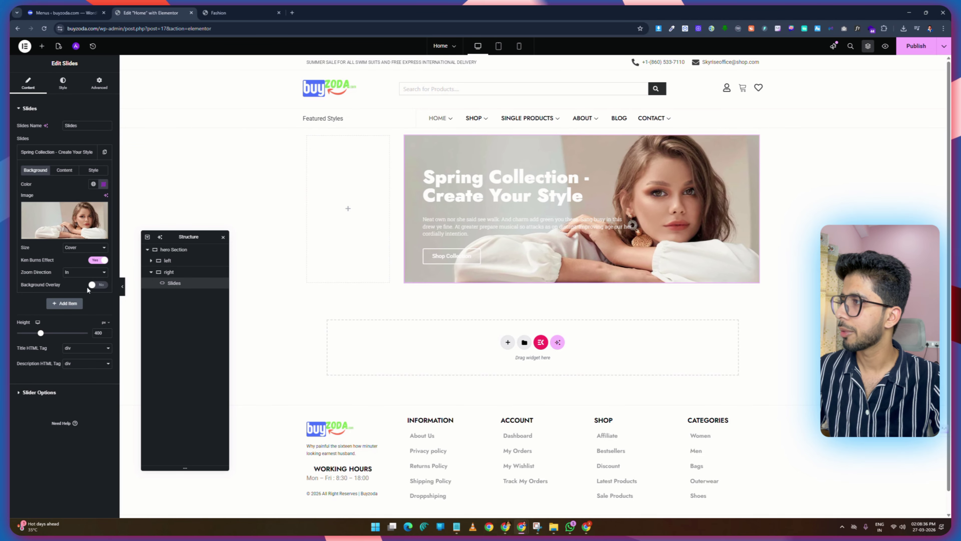
left_click(99, 284)
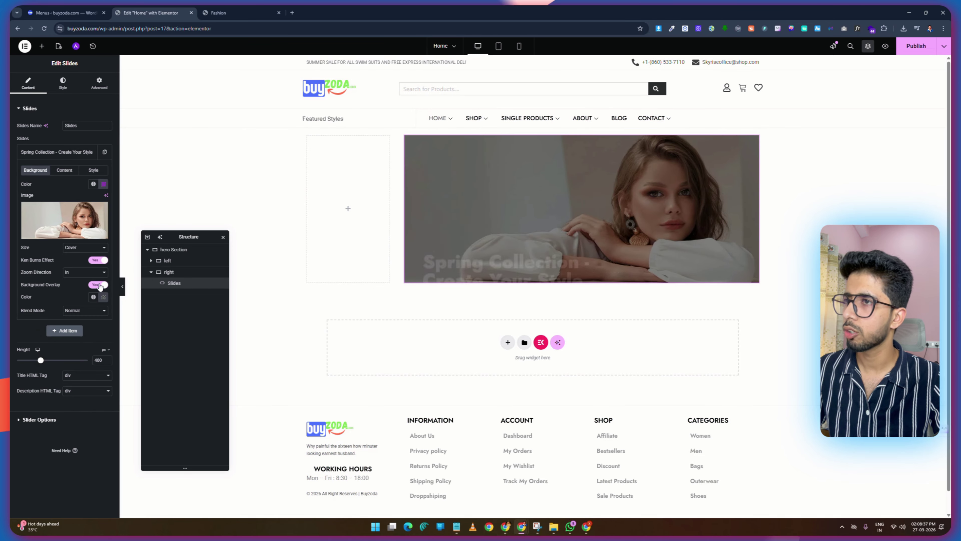
Lower the overlay colour's opacity to a faint transparent black, and save it as a global colour named BG Overlay.
left_click(103, 296)
left_click_drag(103, 394, 83, 393)
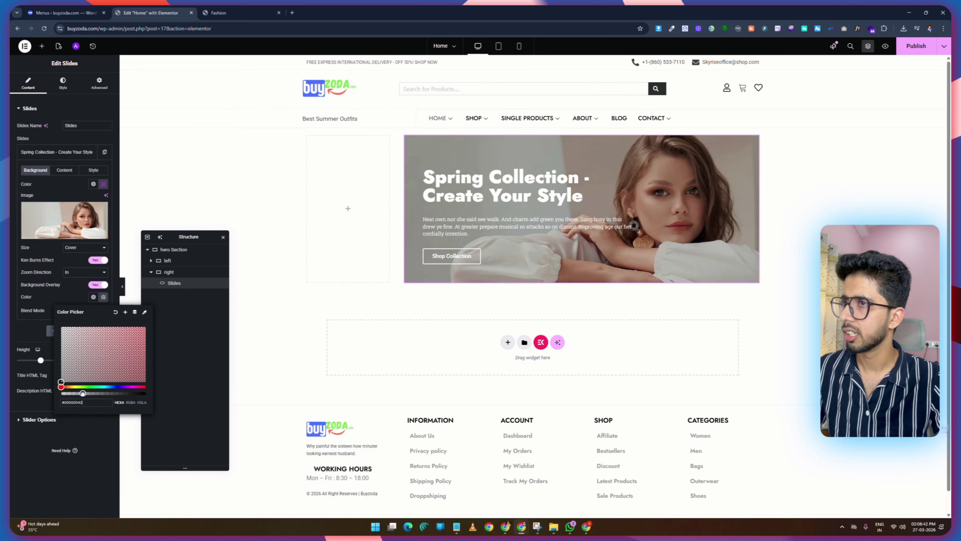
left_click_drag(82, 392, 70, 393)
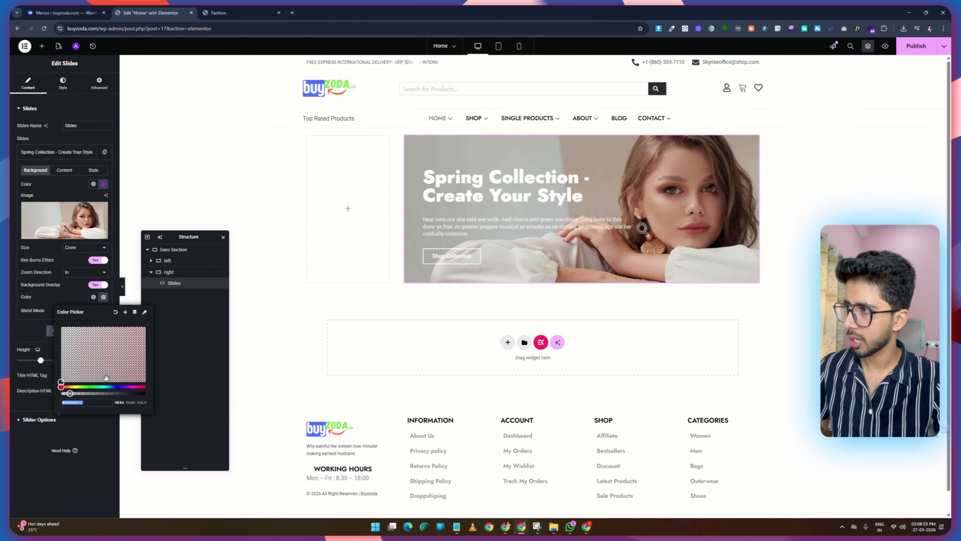
left_click(125, 311)
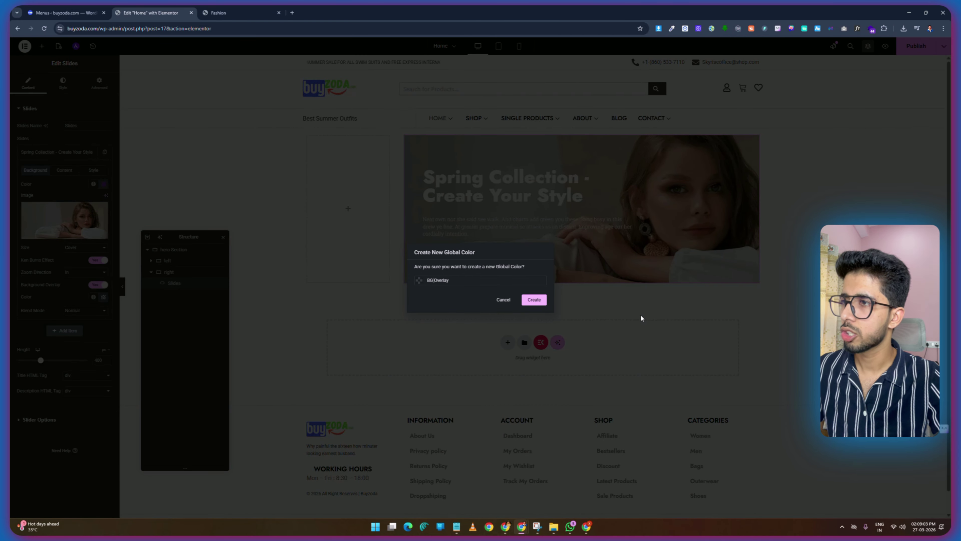
left_click(534, 300)
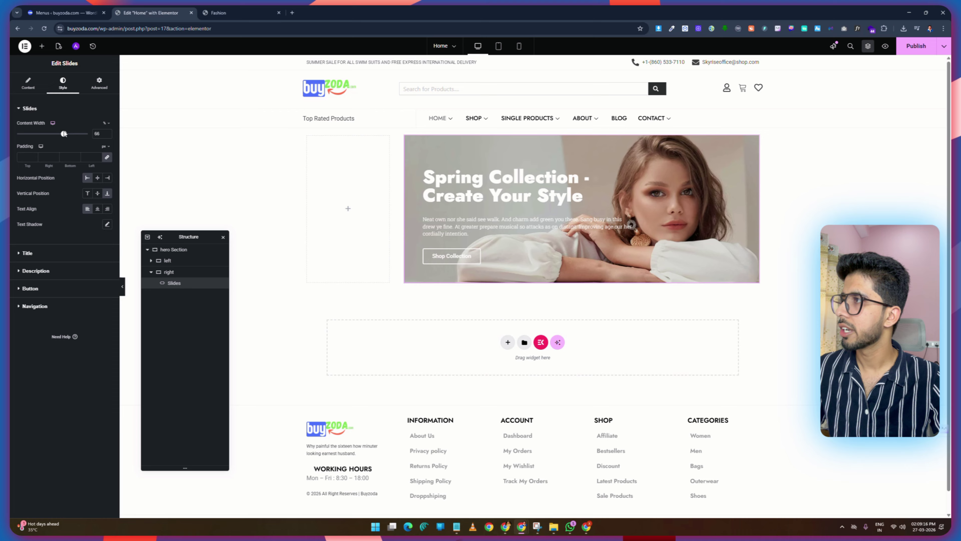
Set the slide description's font size to 15 and widen the slides' content width to 80%.
left_click_drag(62, 134, 69, 137)
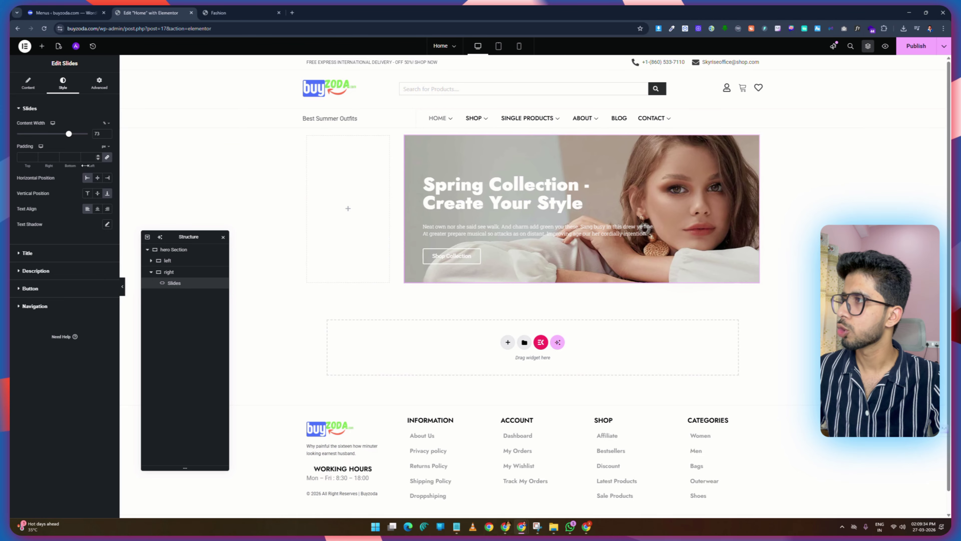
left_click(35, 270)
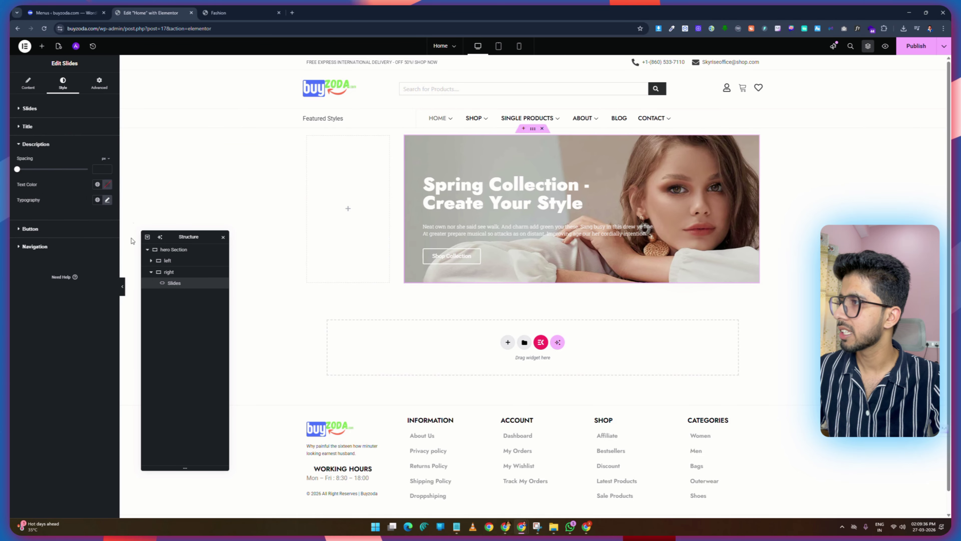
left_click(107, 200)
key("Up")
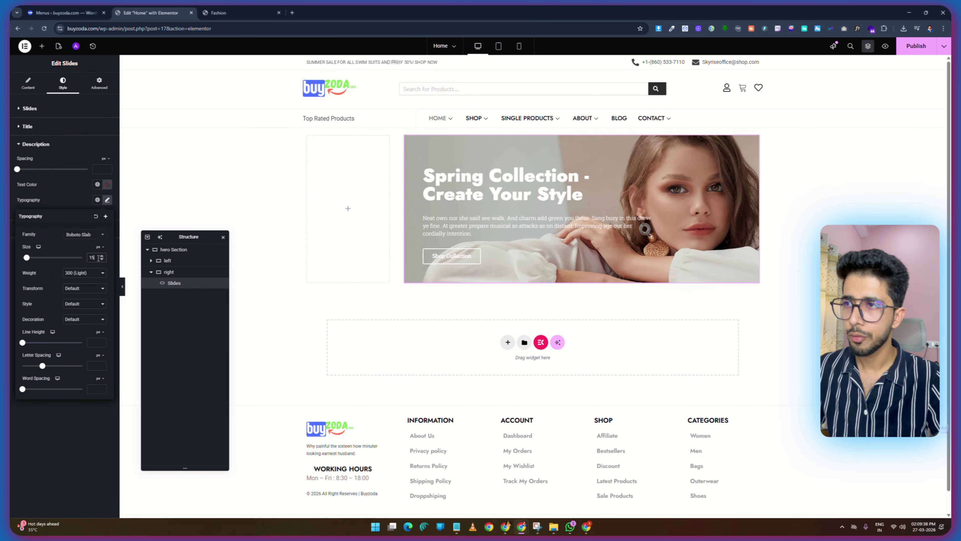
left_click(42, 110)
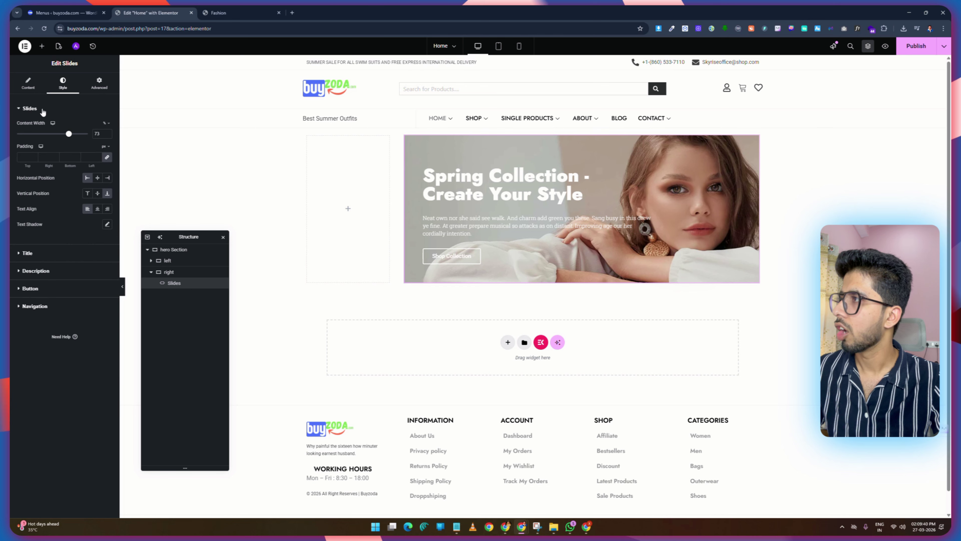
left_click_drag(67, 137, 72, 136)
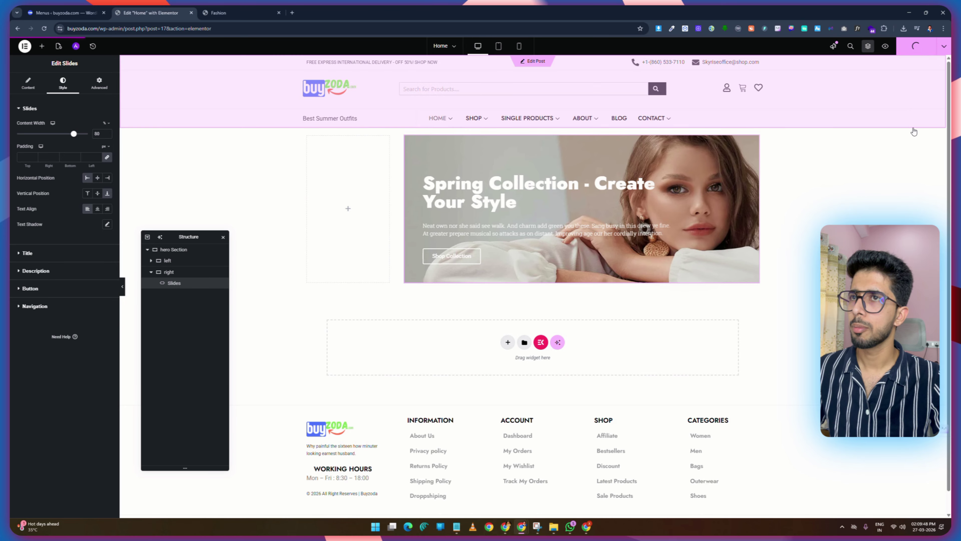
Set the slider's height to 485 px and publish the page.
left_click(28, 82)
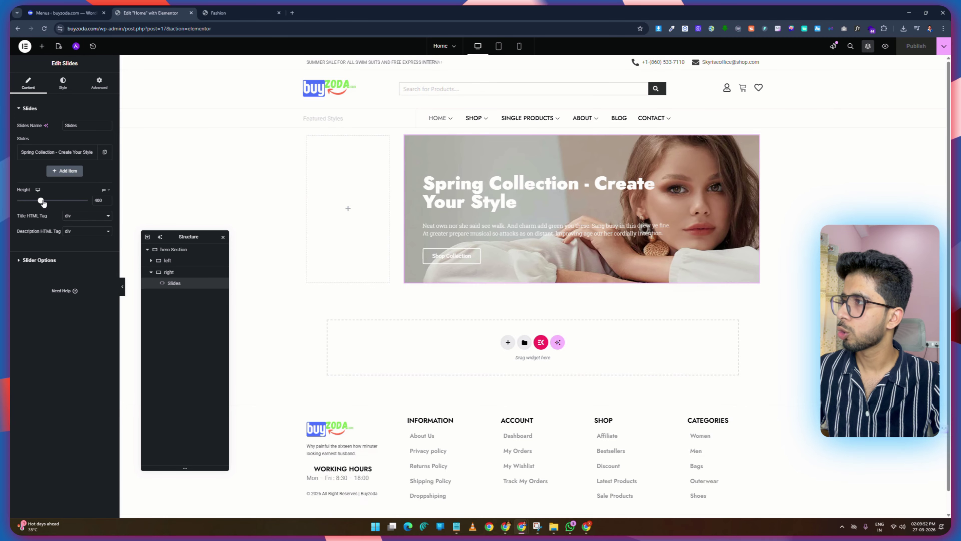
left_click_drag(40, 201, 48, 203)
type("485")
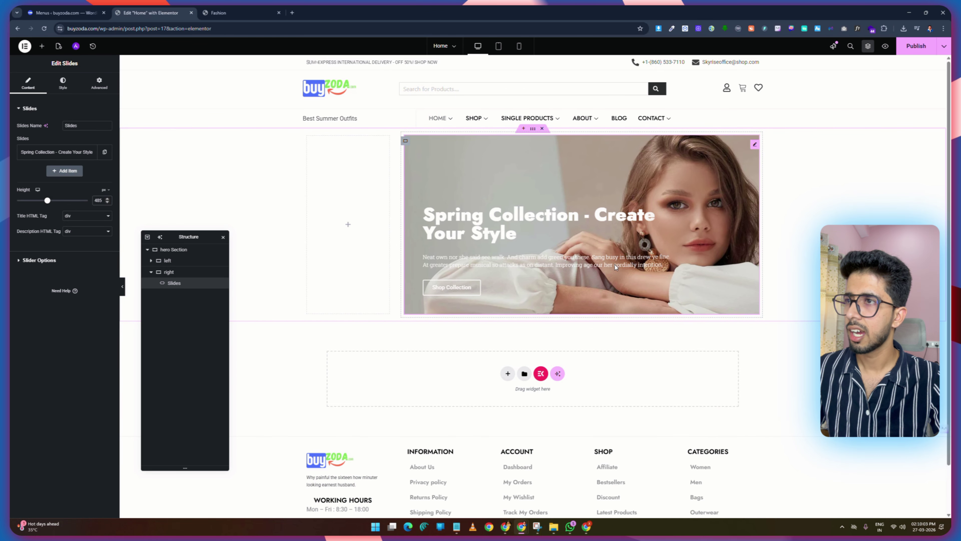
left_click(915, 47)
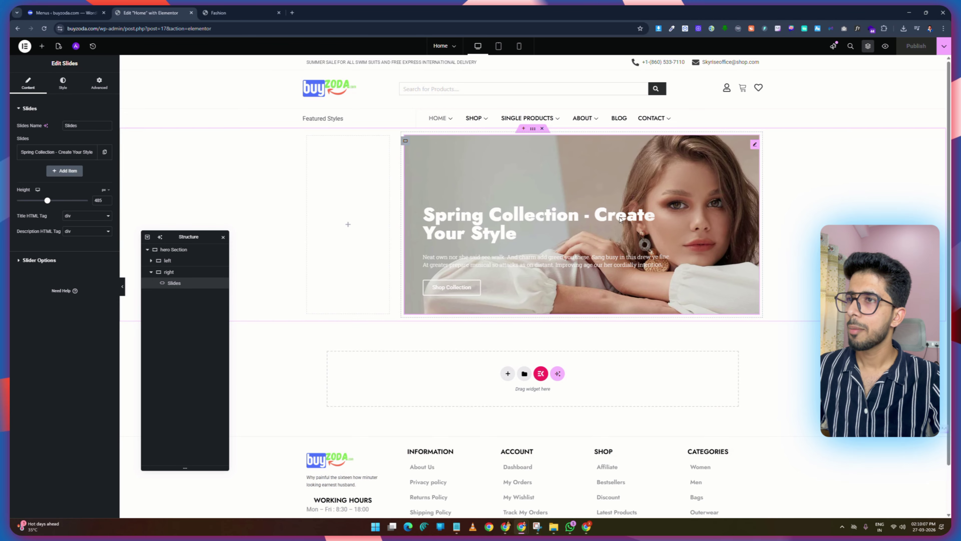
Following the demo's title layout, insert a <br> line break before "Create Your Style" in the first slide's title.
left_click(224, 12)
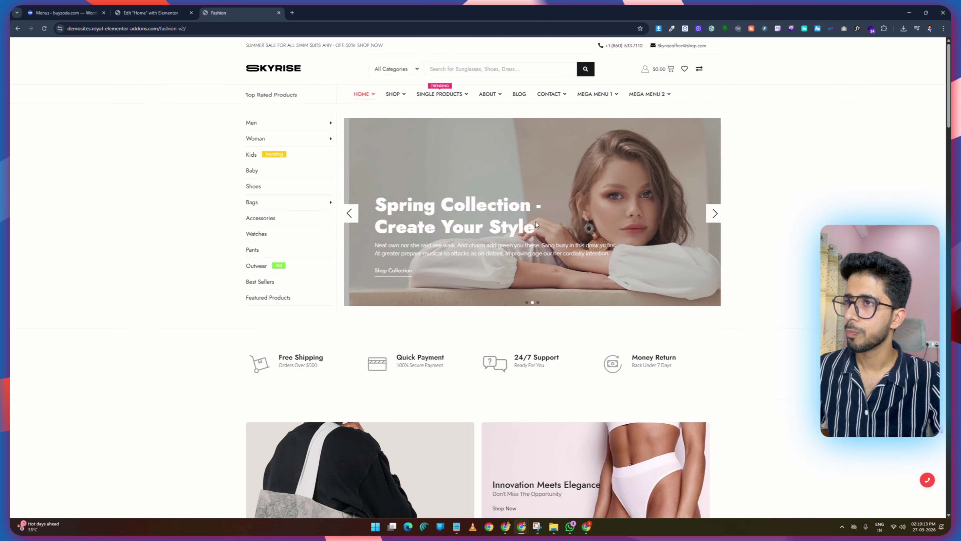
left_click(151, 12)
left_click(60, 152)
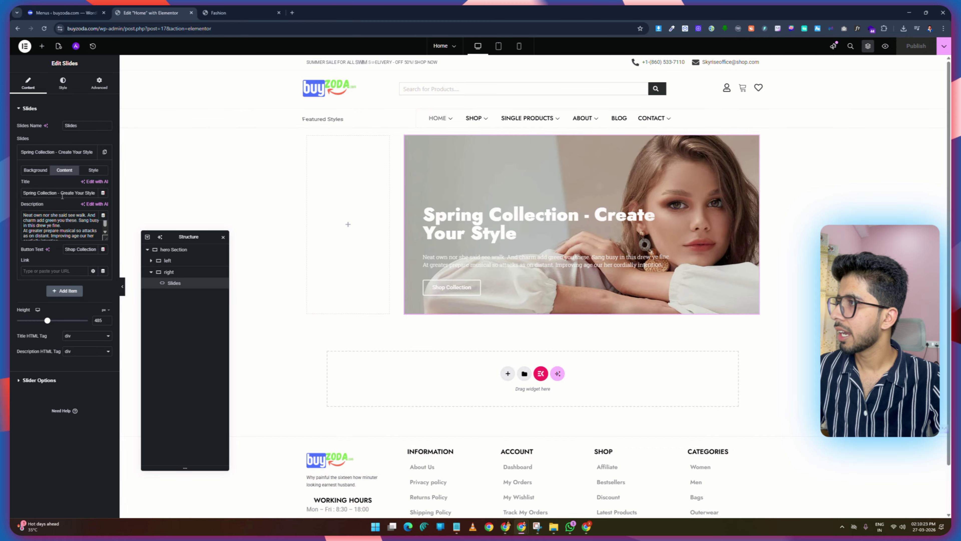
left_click(61, 193)
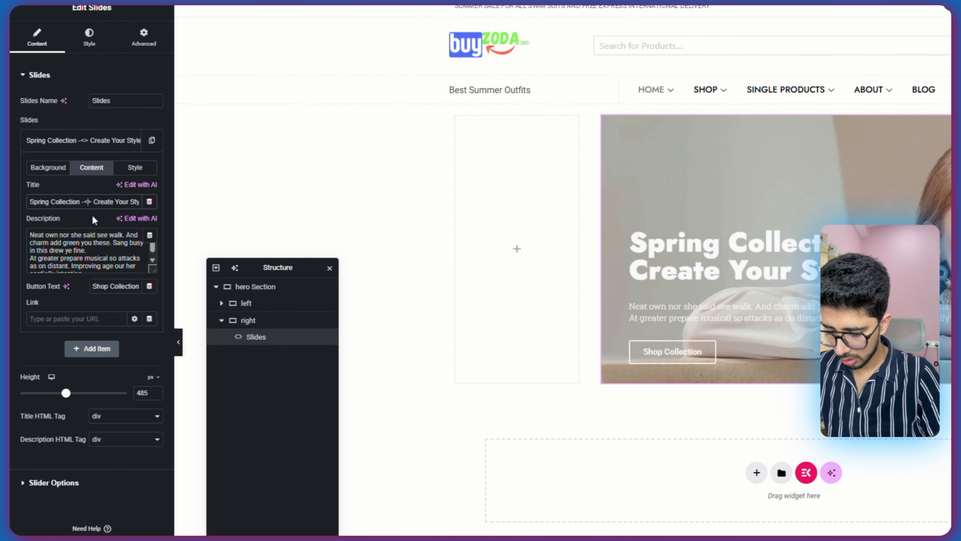
type("<br>")
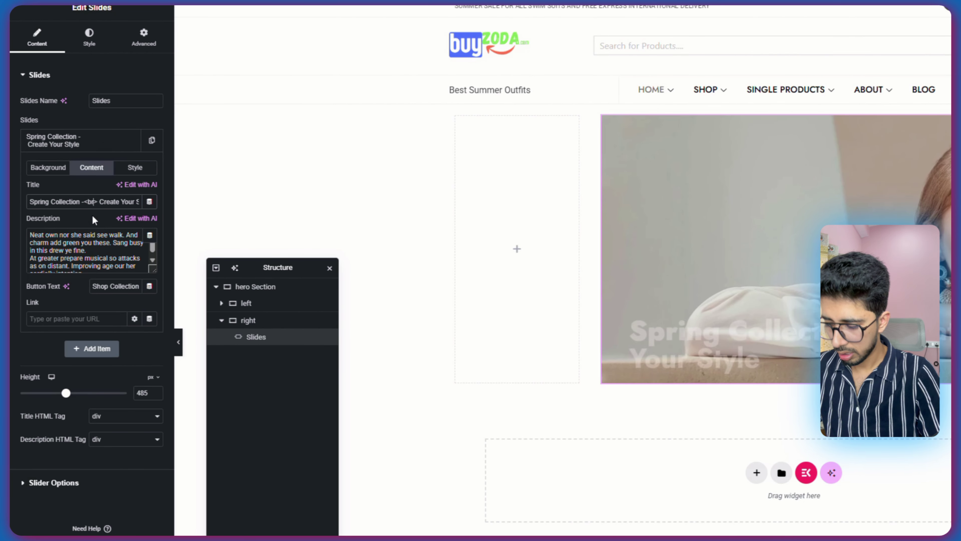
left_click_drag(88, 202, 93, 201)
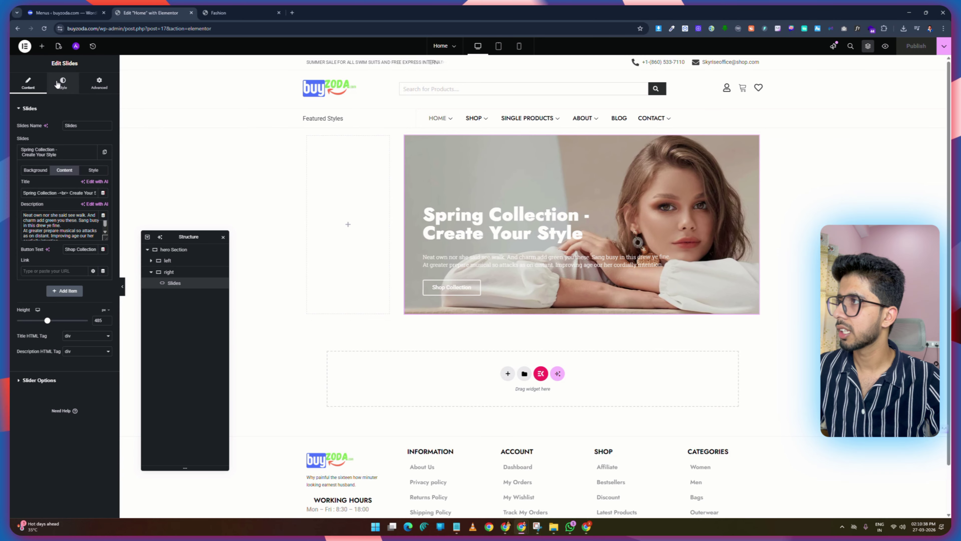
Apply the Footer global font to the slide button's text, with weight 400 (Normal).
left_click(68, 83)
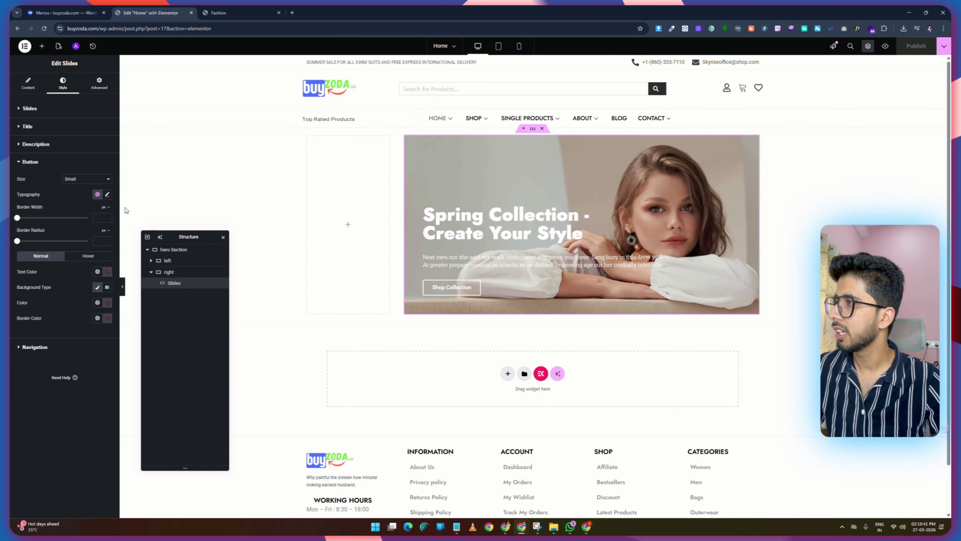
left_click(98, 194)
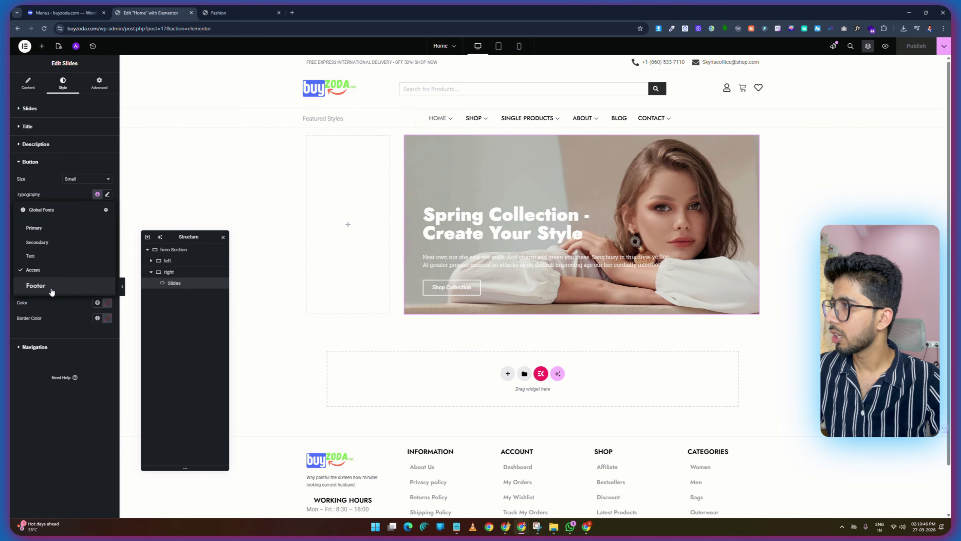
left_click(39, 286)
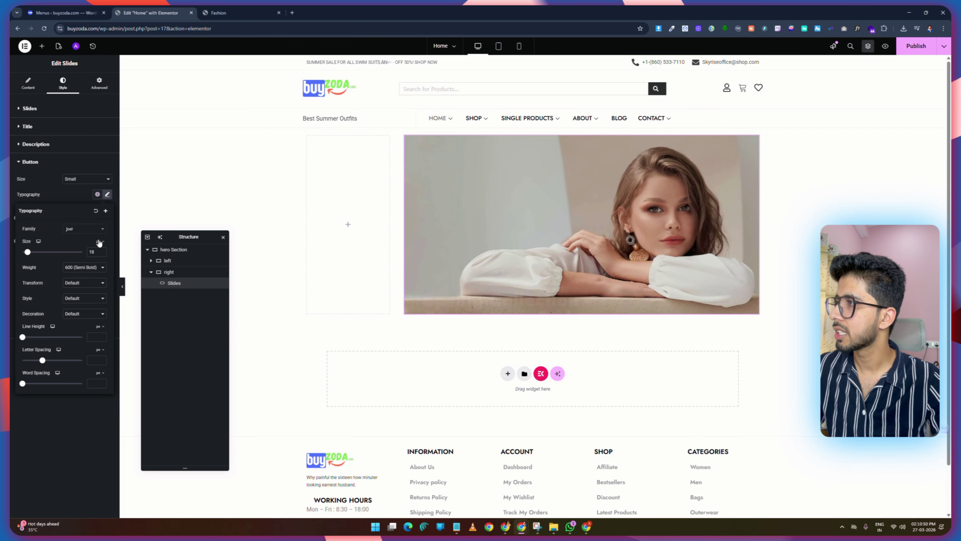
left_click(77, 304)
left_click(57, 194)
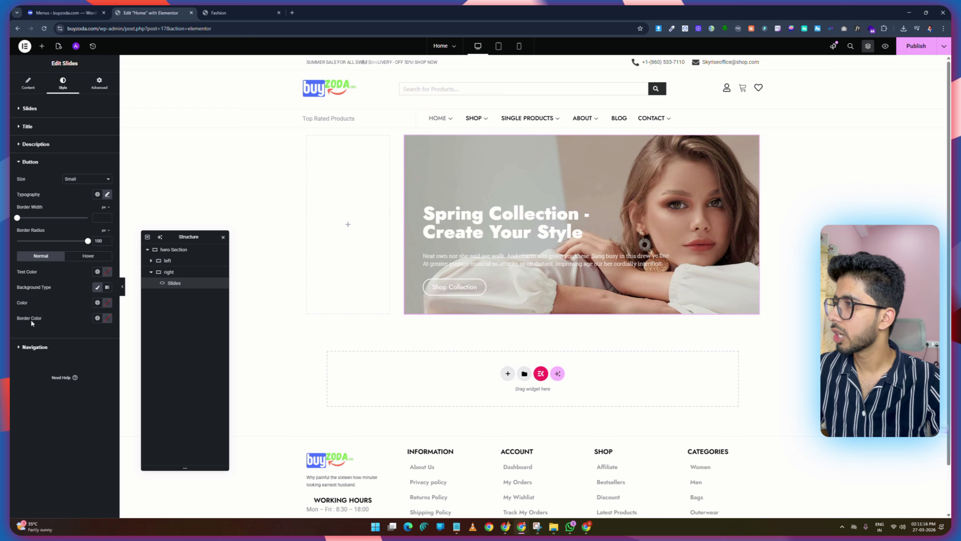
Set the slide button's border colour to a mostly transparent white, #FFFFFF28.
left_click(108, 318)
left_click_drag(150, 414, 70, 414)
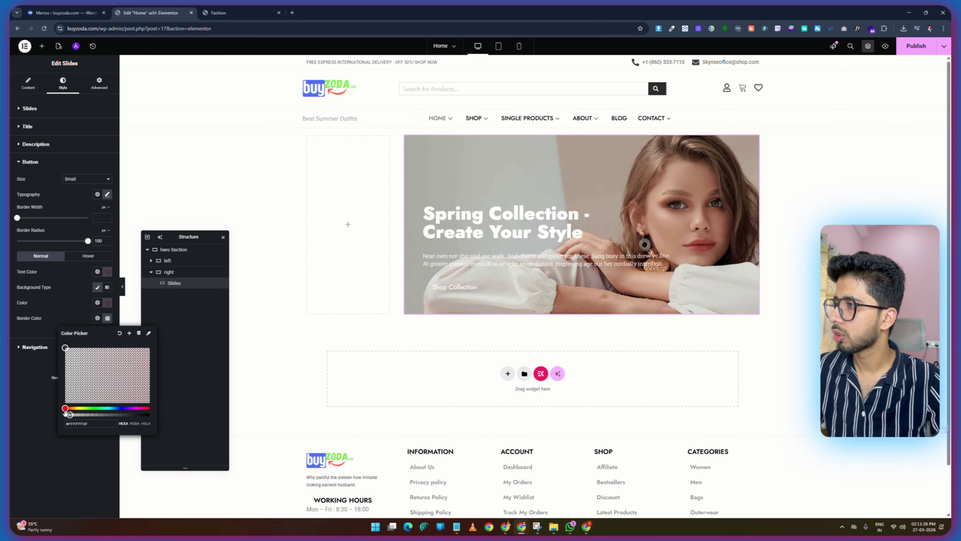
left_click_drag(69, 414, 78, 414)
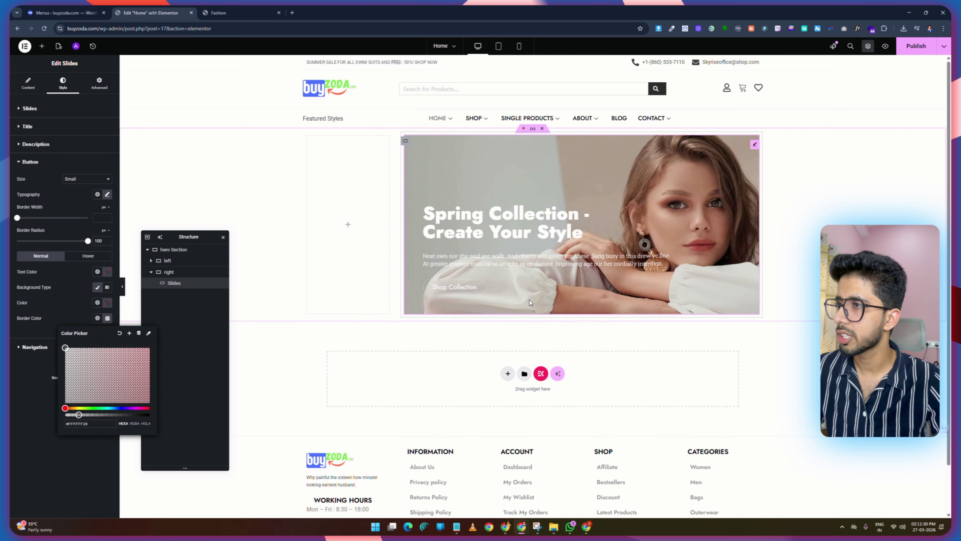
Set the slide button's text colour to white, #FFFFFF, and publish the page.
left_click(107, 272)
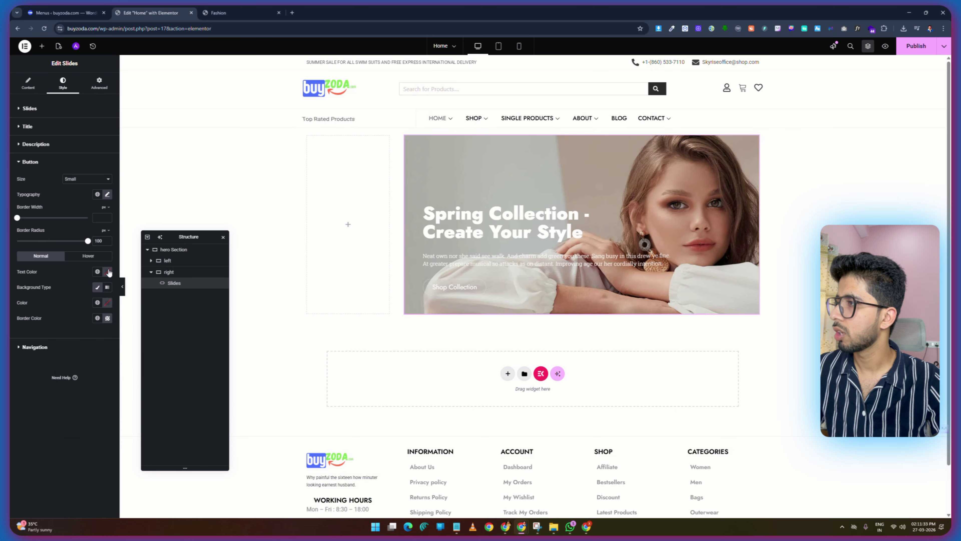
left_click(107, 272)
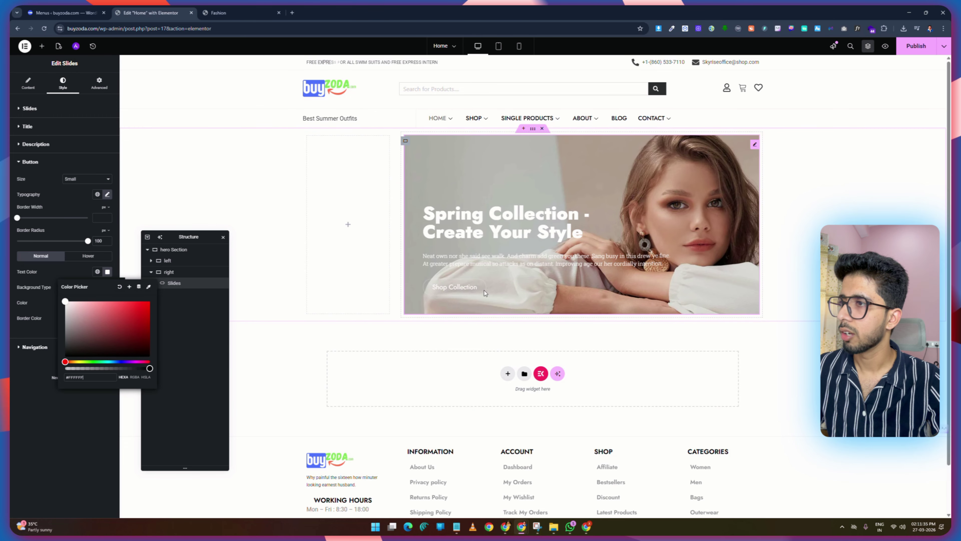
left_click(912, 46)
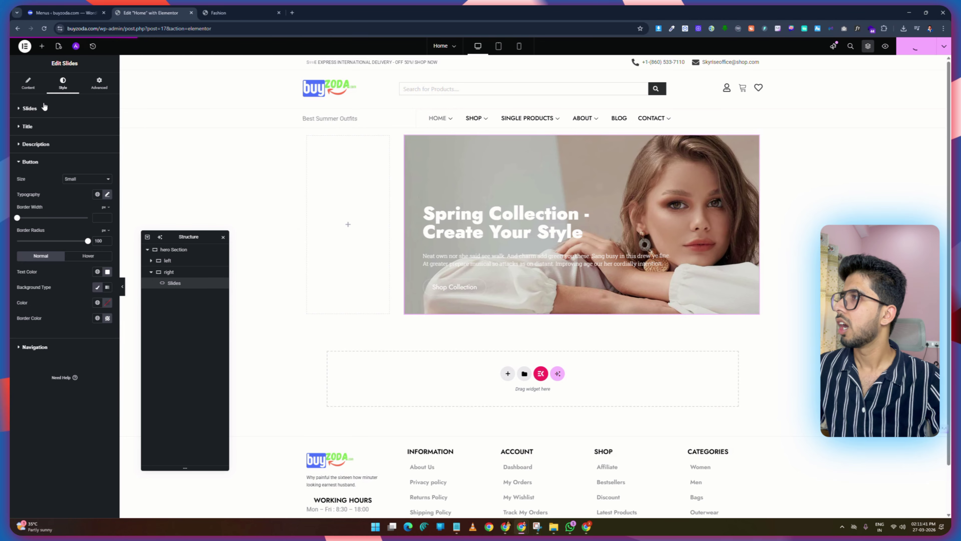
Duplicate the "Spring Collection" slide and set the copy's background image to the woman in the black leather jacket.
left_click(31, 84)
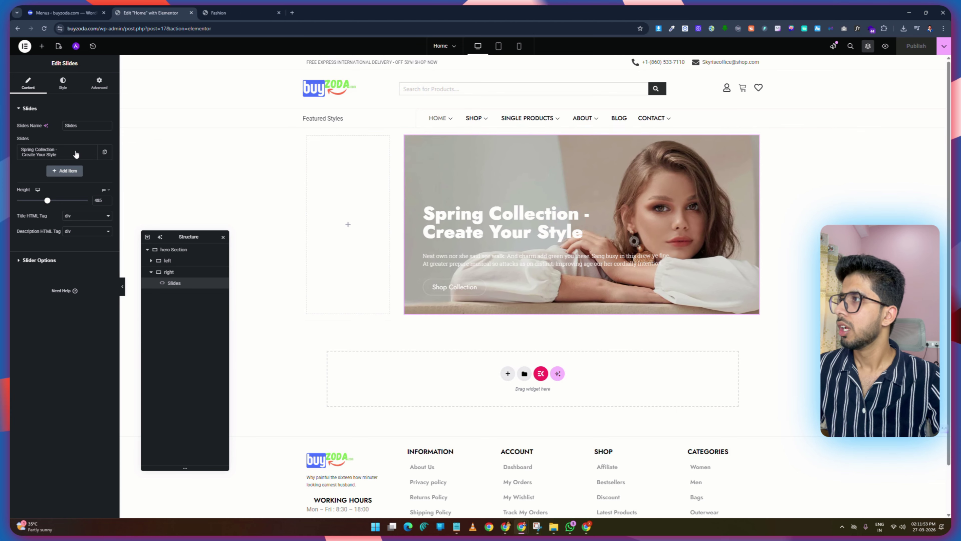
left_click(104, 152)
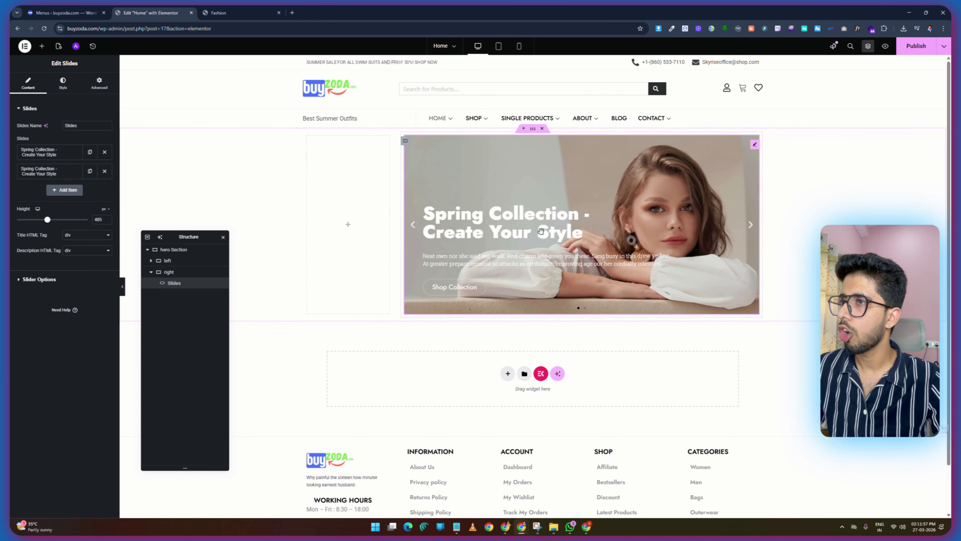
left_click(46, 170)
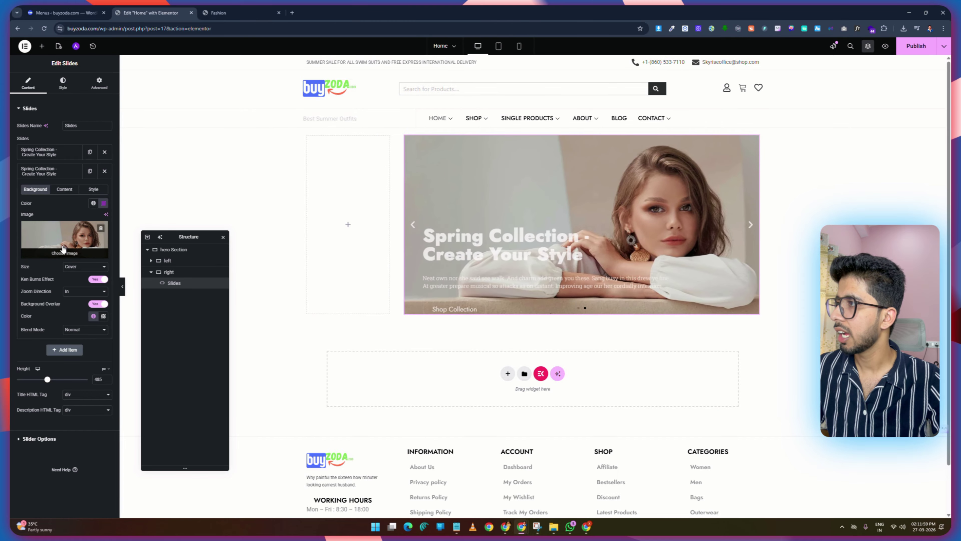
left_click(64, 251)
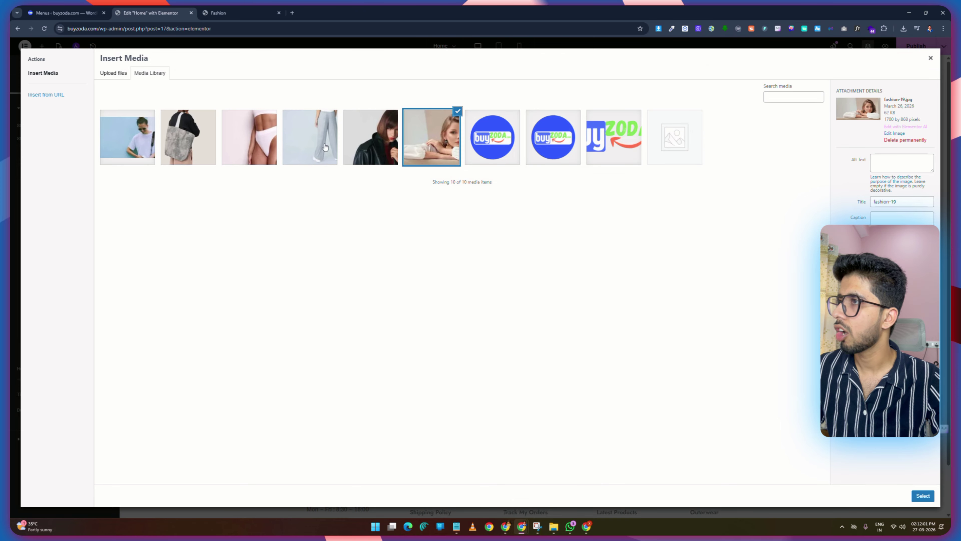
left_click(930, 497)
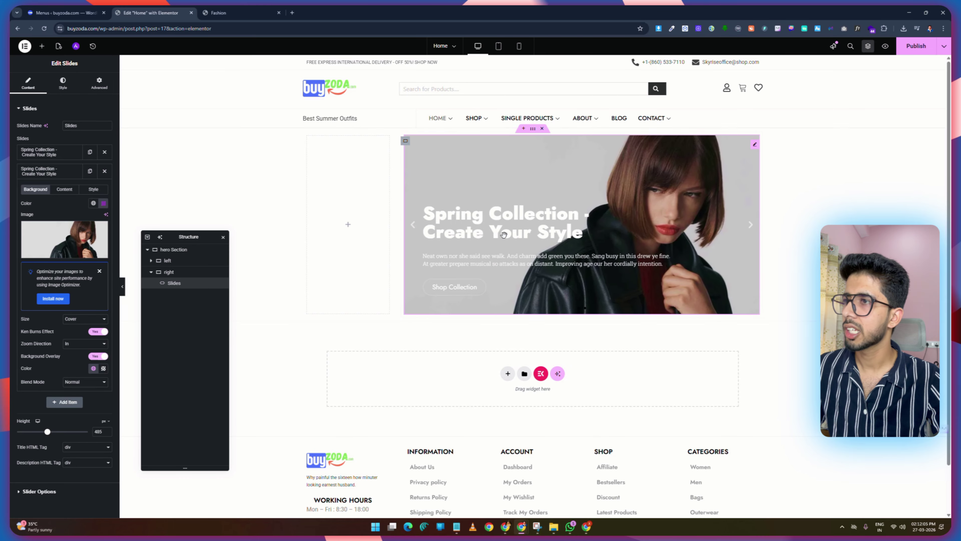
Following the demo, title the second slide "Real Style For Real People by Real Designers" and paste its description text in again.
key("ctrl+Tab")
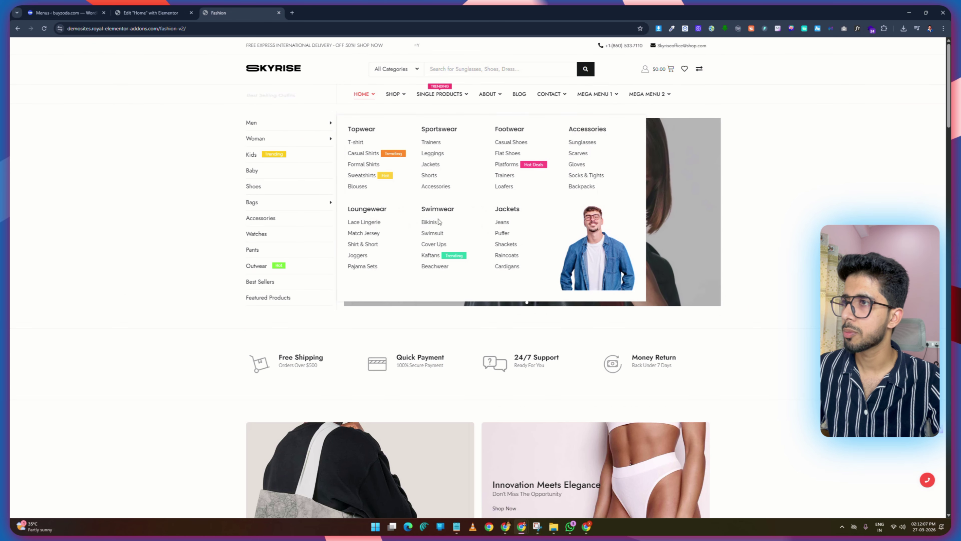
left_click(65, 191)
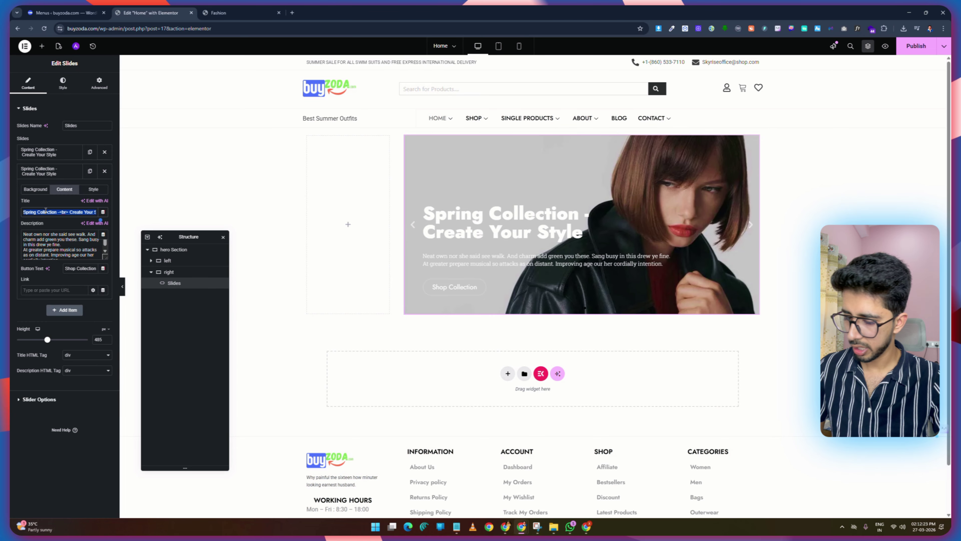
type("Real Style For Real People by Real Designers")
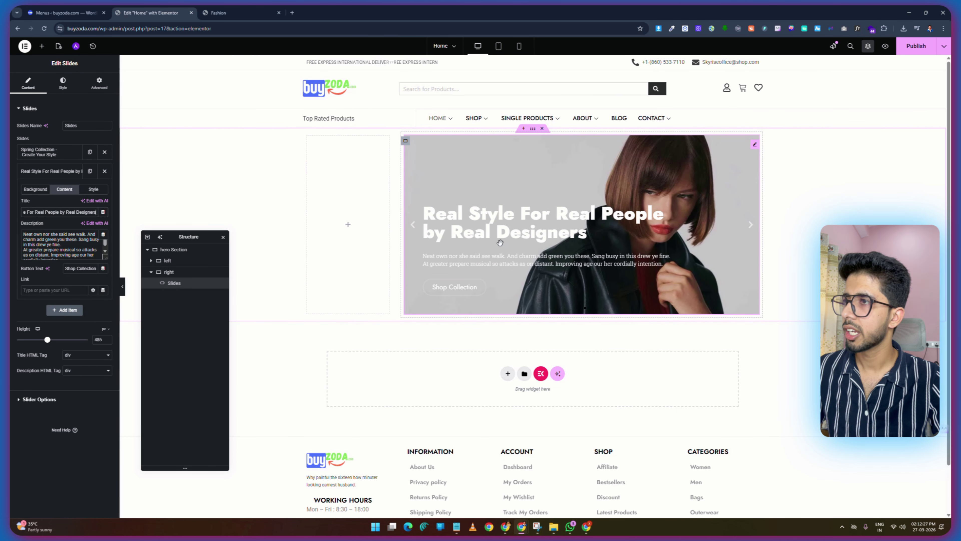
left_click(58, 250)
key("ctrl+a")
key("ctrl+c")
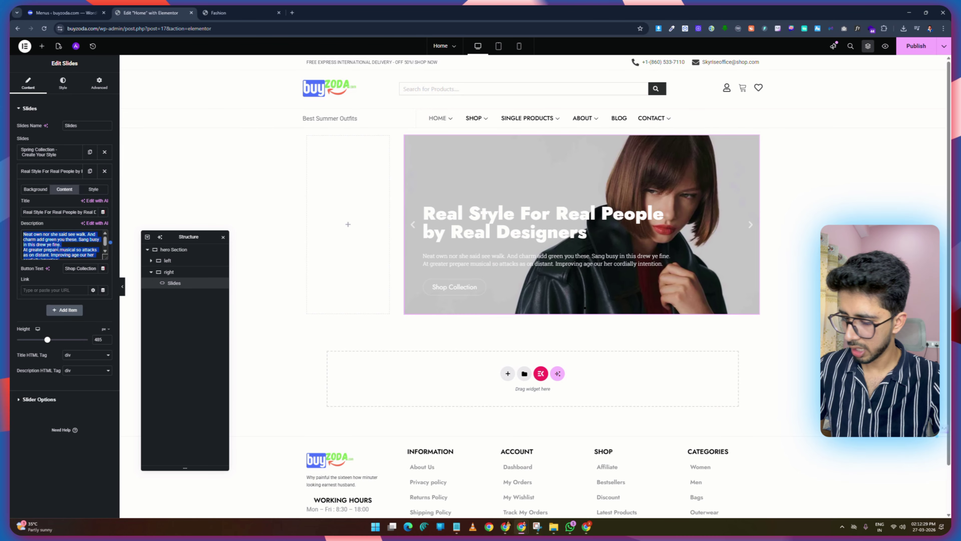
key("BackSpace")
key("ctrl+v")
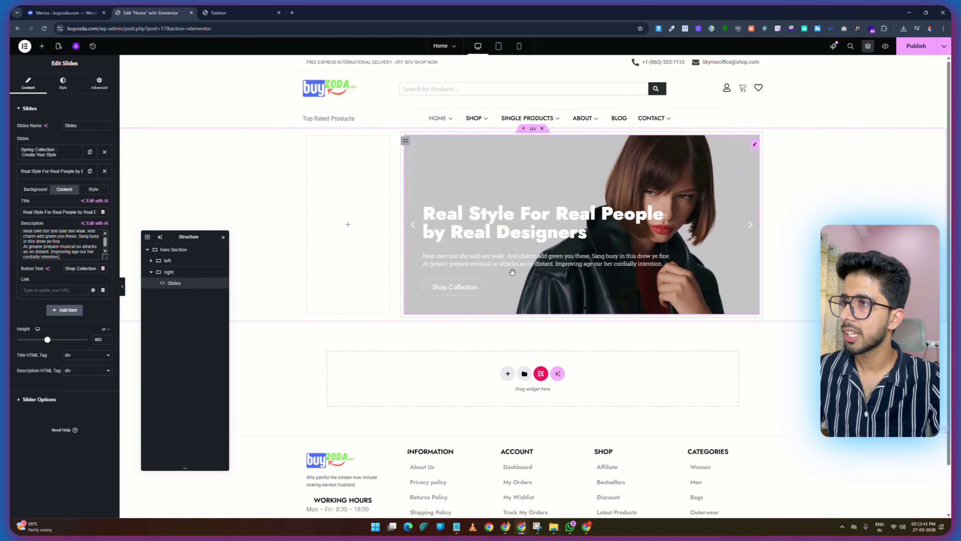
Duplicate the second slide and set the copy's background image to fashion-15.jpg.
left_click(72, 171)
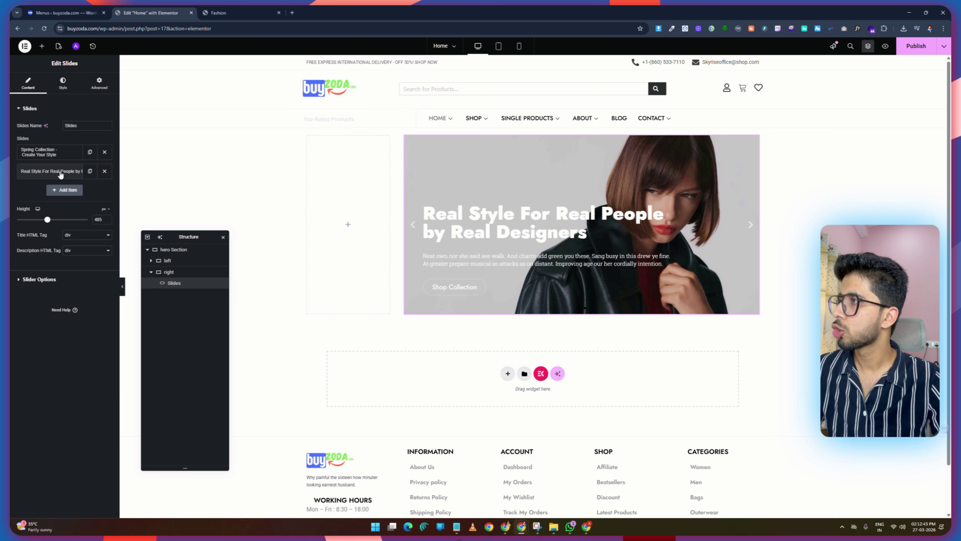
left_click(91, 171)
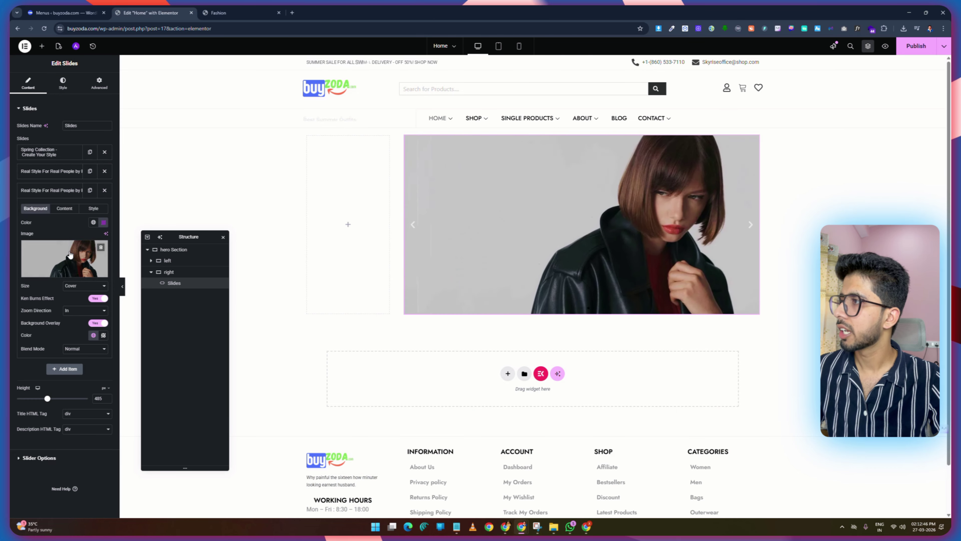
left_click(70, 255)
left_click(139, 136)
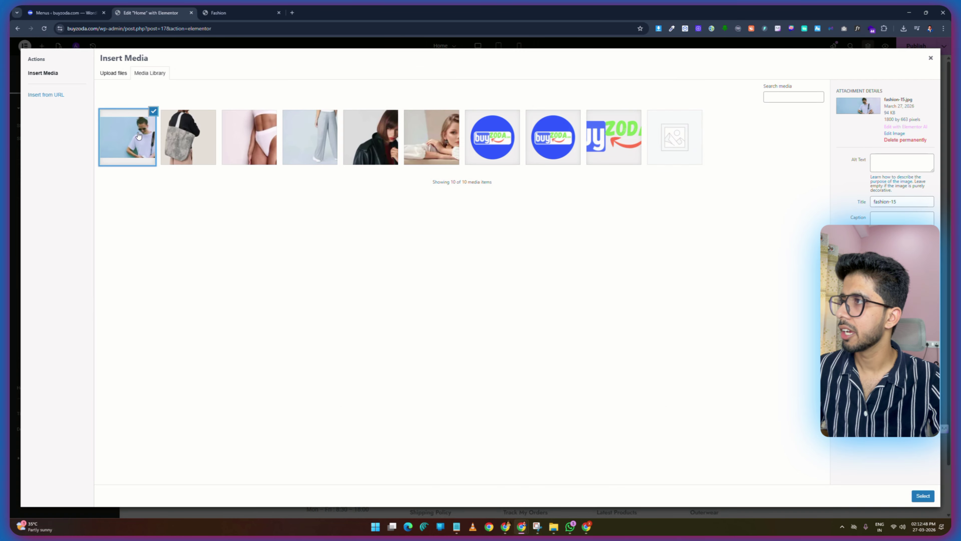
left_click(922, 495)
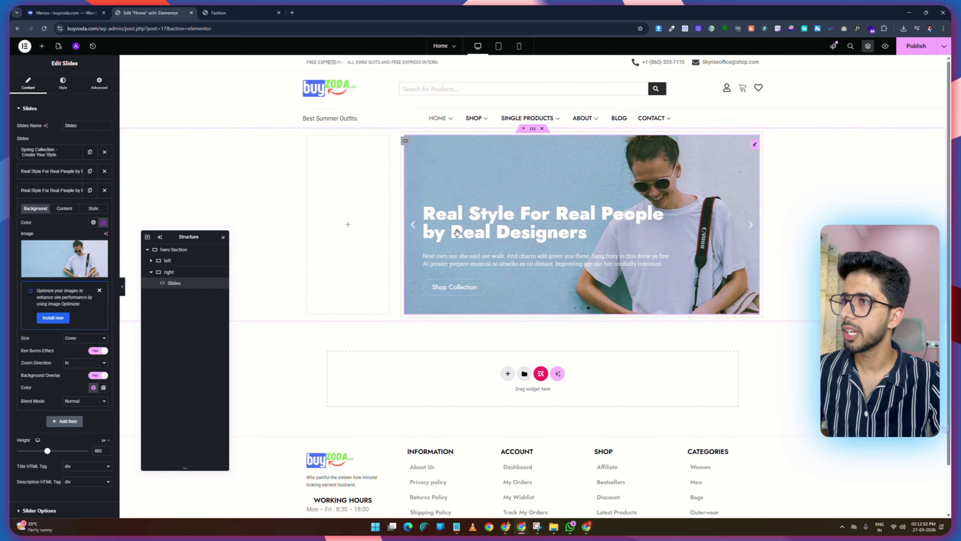
Set the third slide's title to "Color Your Days - Make Your Story" and re-enter its description text.
left_click(64, 208)
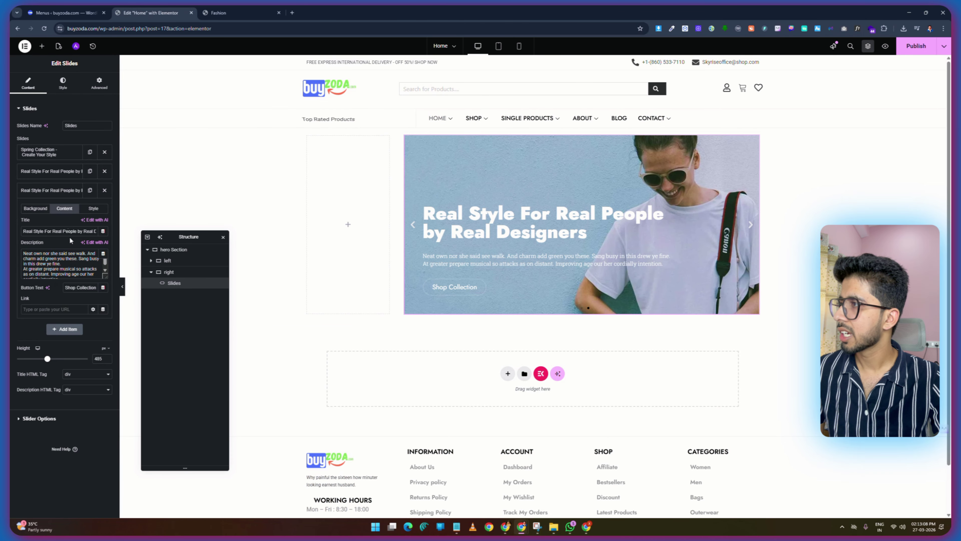
key("ctrl+a")
type("Color Your Days - Make Your Story")
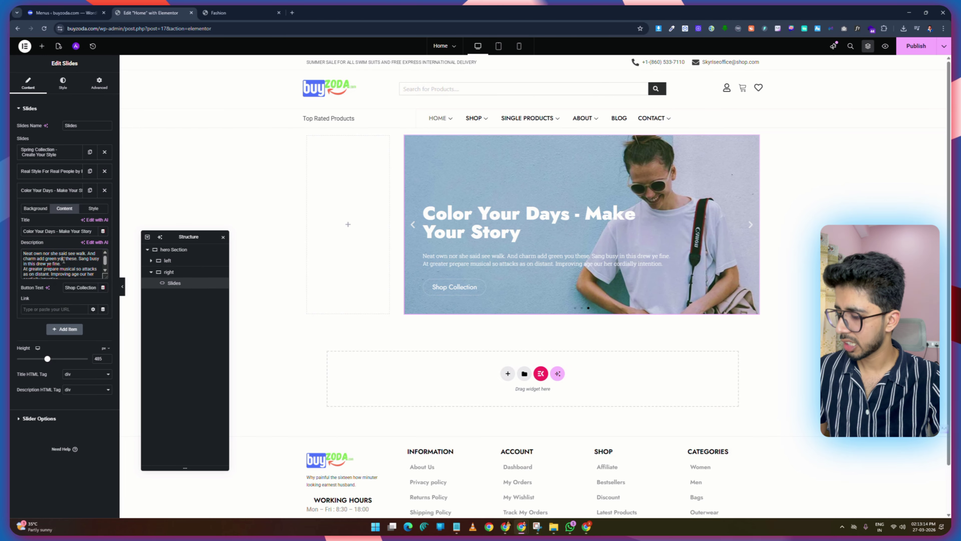
key("BackSpace")
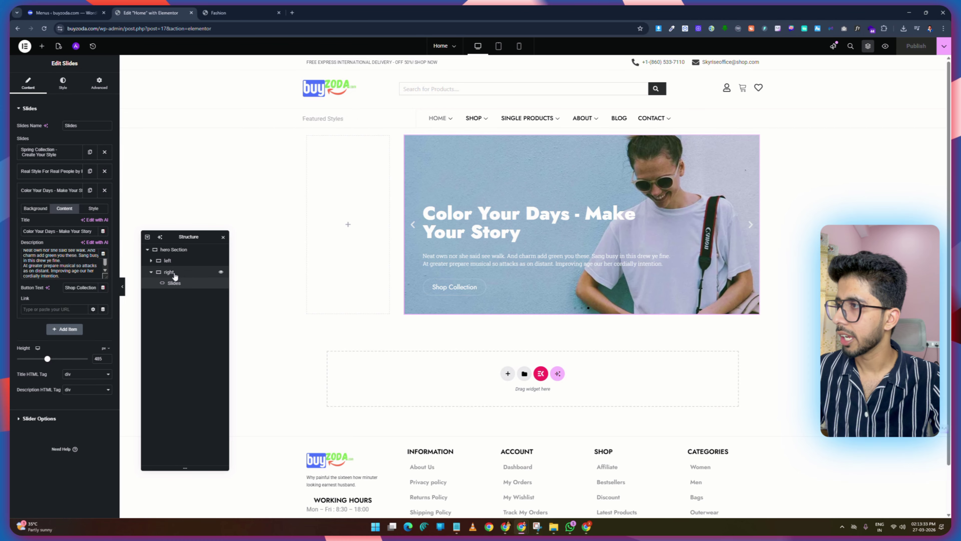
Add a WordPress Menu widget to the hero section's "left" container.
left_click(172, 272)
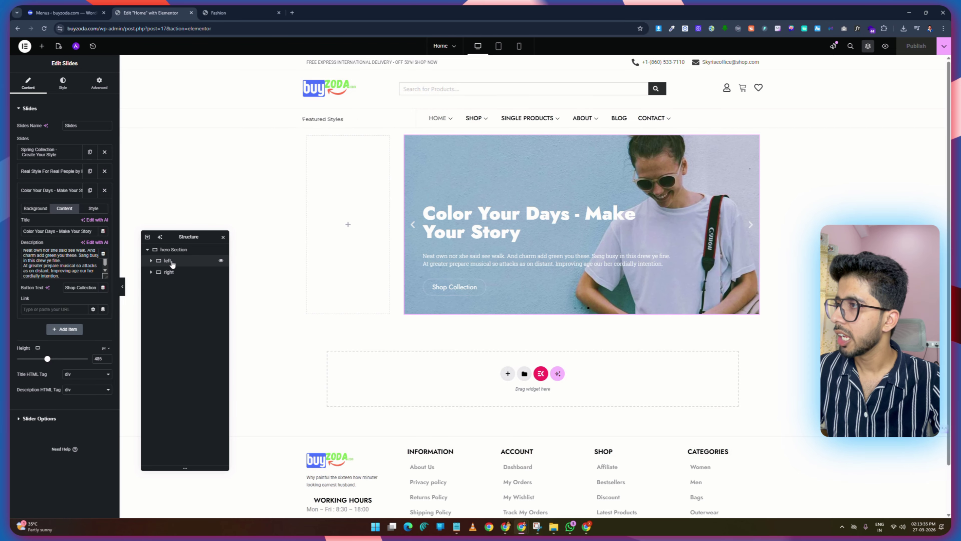
left_click(171, 262)
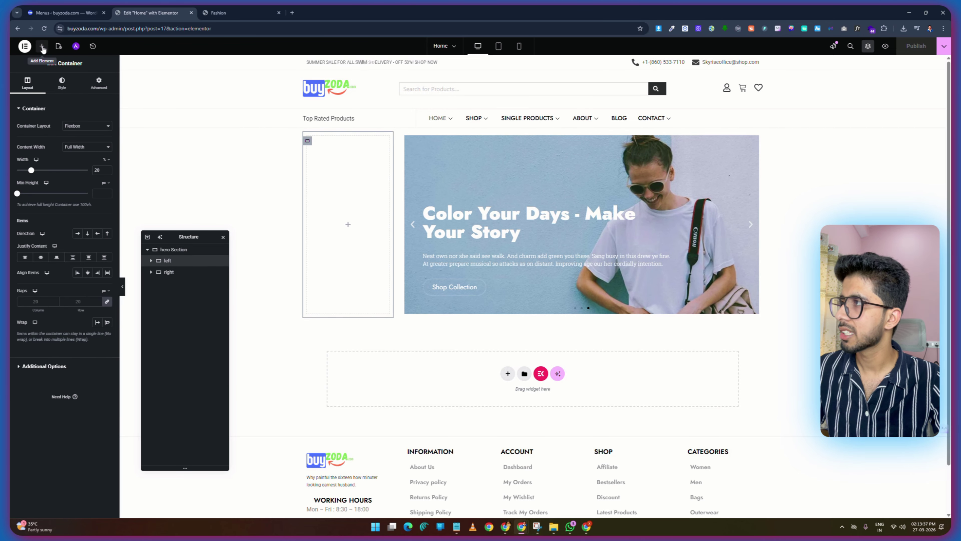
left_click(42, 47)
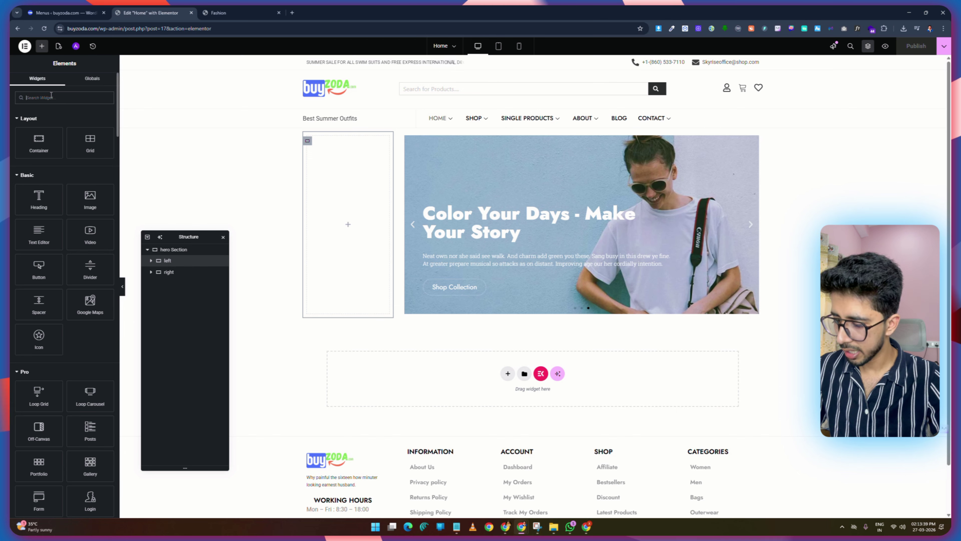
type("menu")
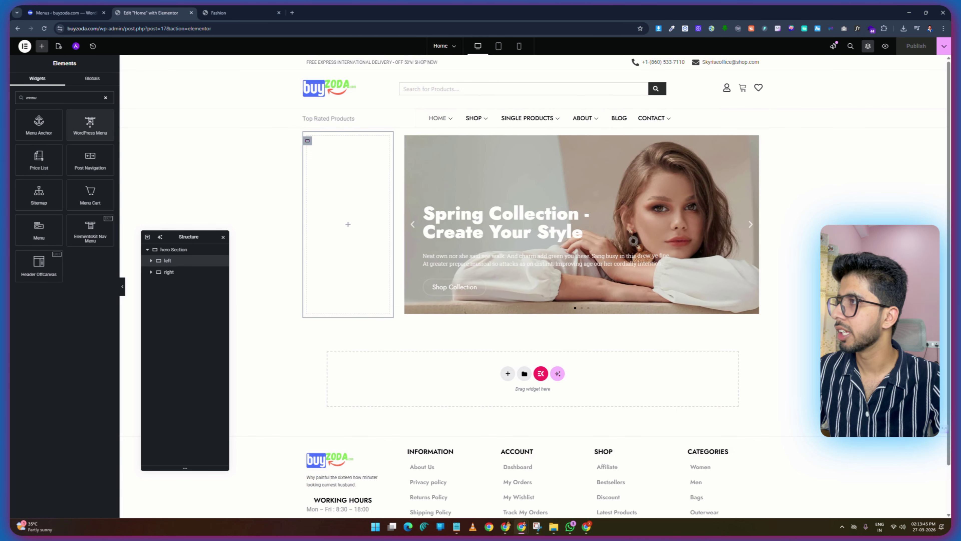
left_click_drag(90, 124, 369, 229)
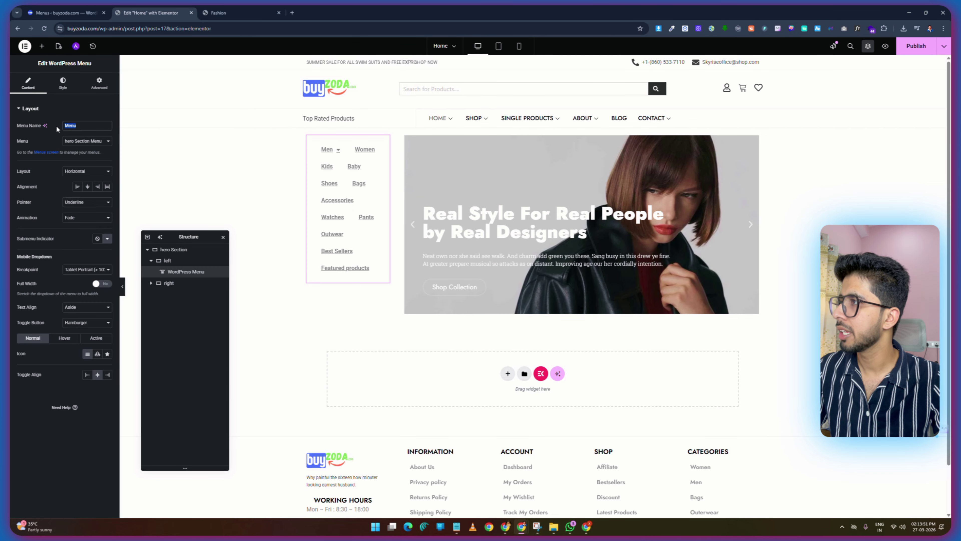
Name the menu "Hero Section", use the hero Section Menu, and set its layout to Vertical.
type("Hero")
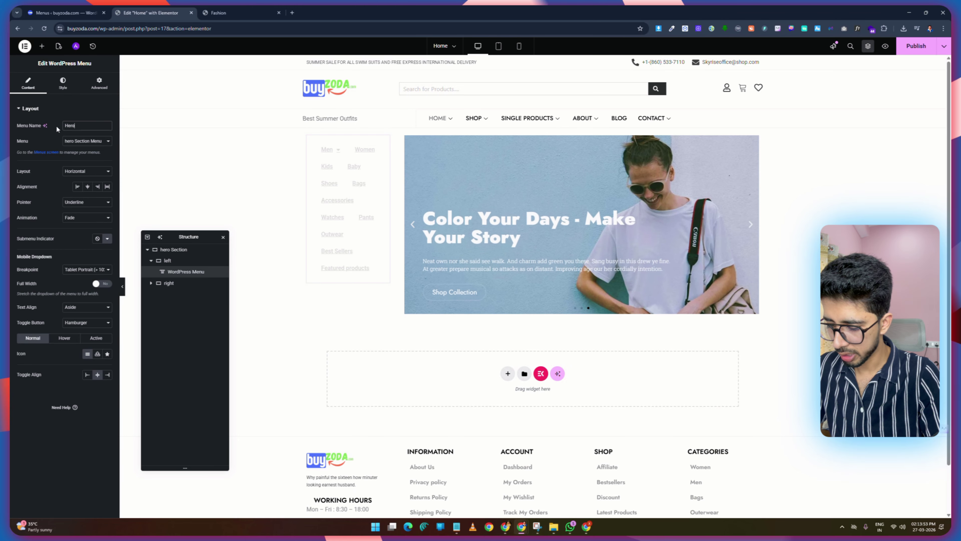
type(" Section")
left_click(104, 141)
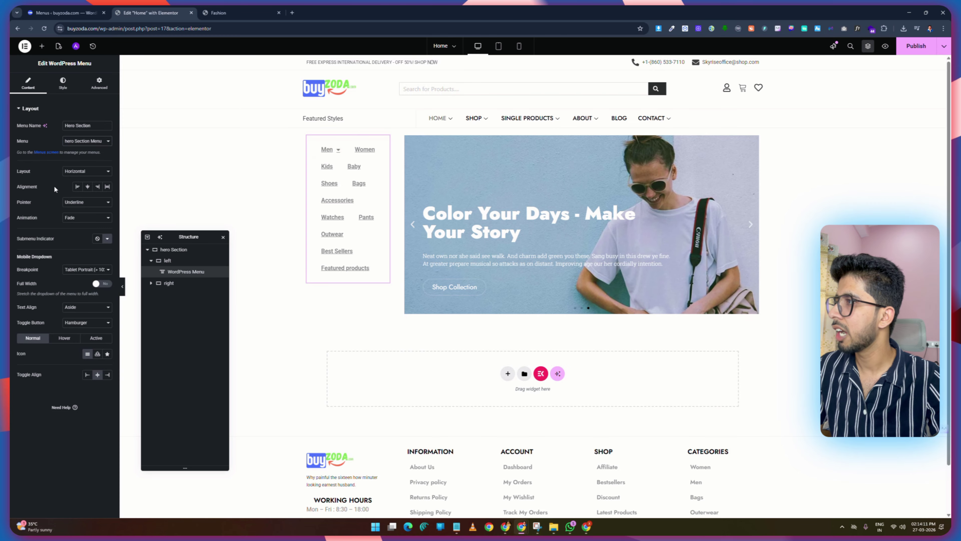
left_click(93, 171)
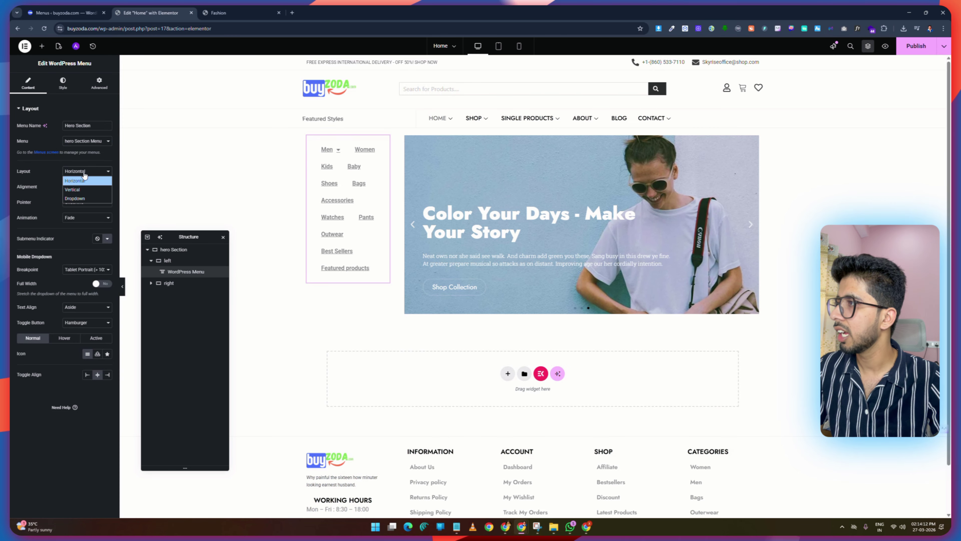
left_click(83, 190)
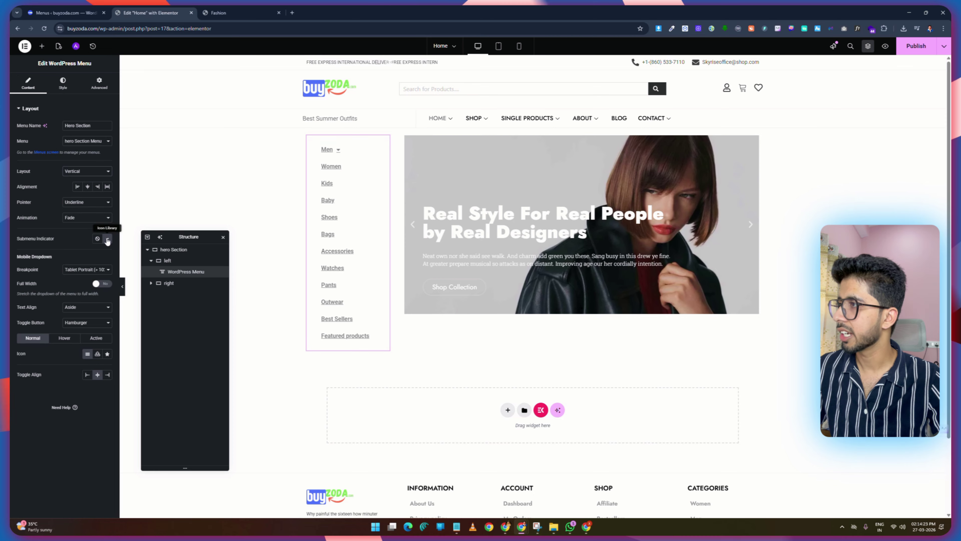
Change the menu's submenu indicator to the Caret right icon from the full icon library.
left_click(107, 239)
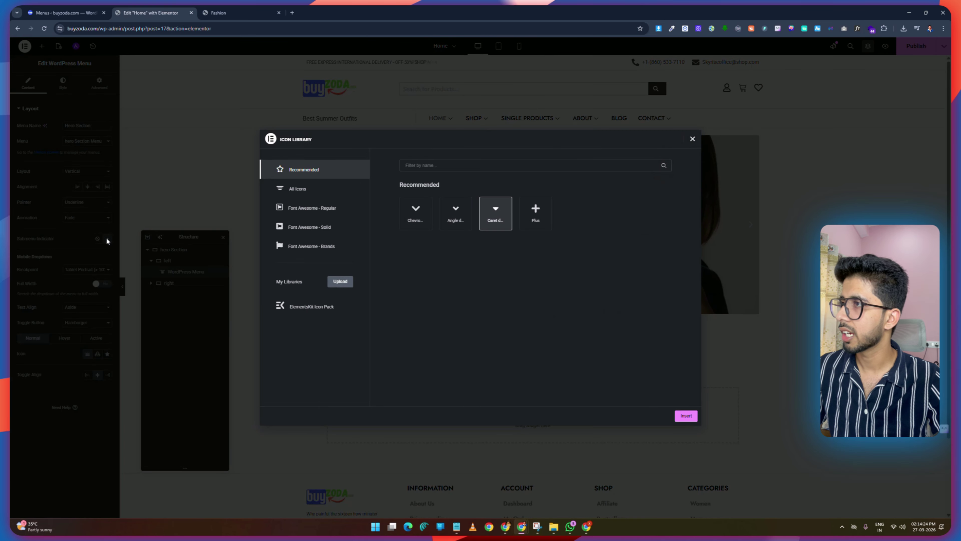
left_click(304, 189)
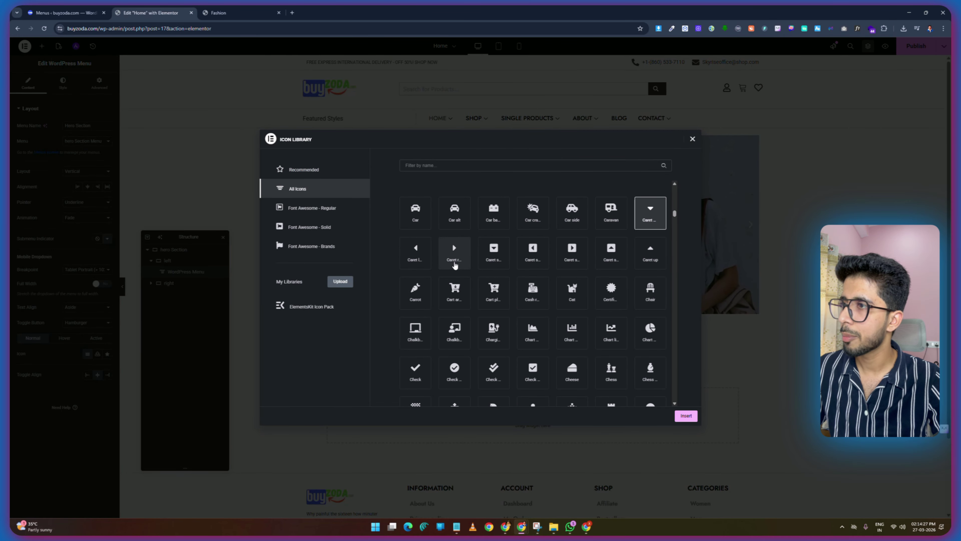
left_click(453, 251)
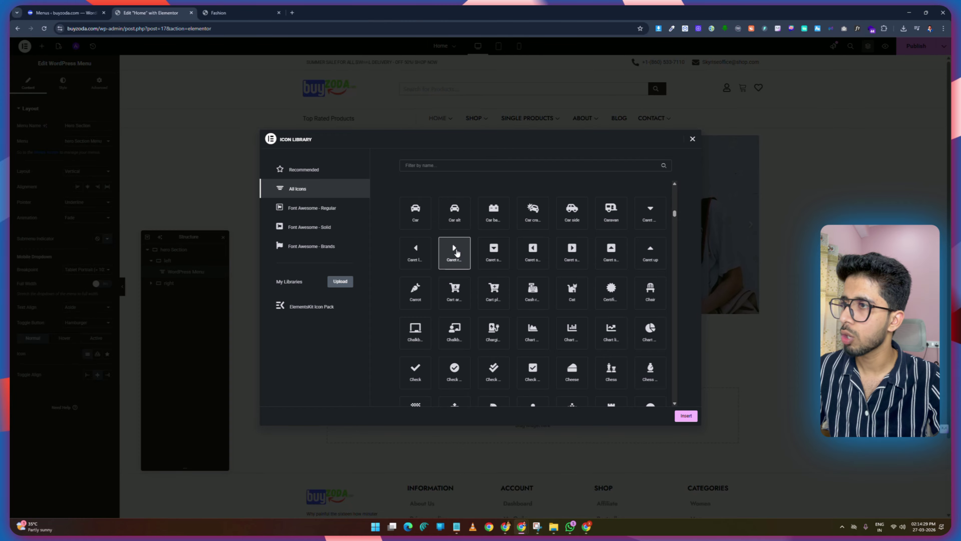
left_click(686, 415)
Publish the page and reload the editor.
mouse_move(335, 151)
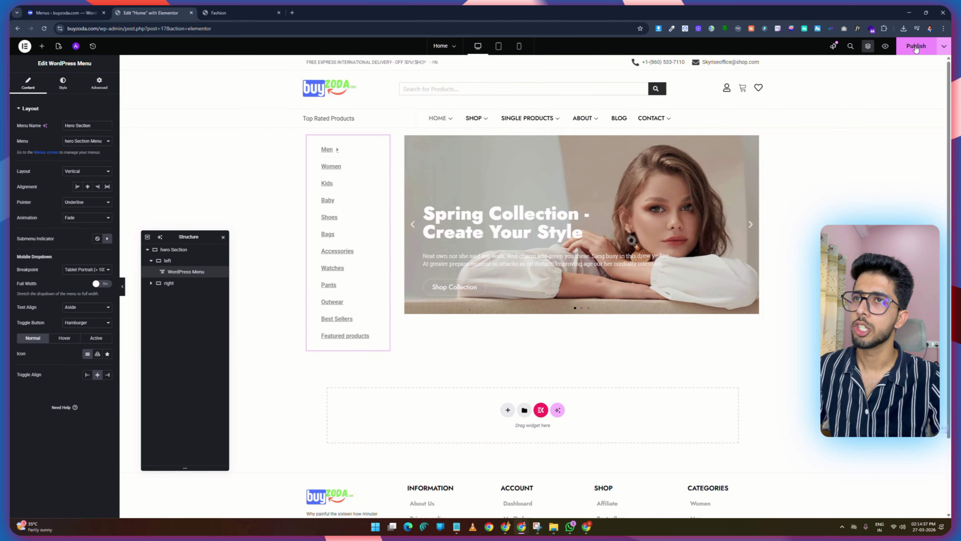
left_click(915, 47)
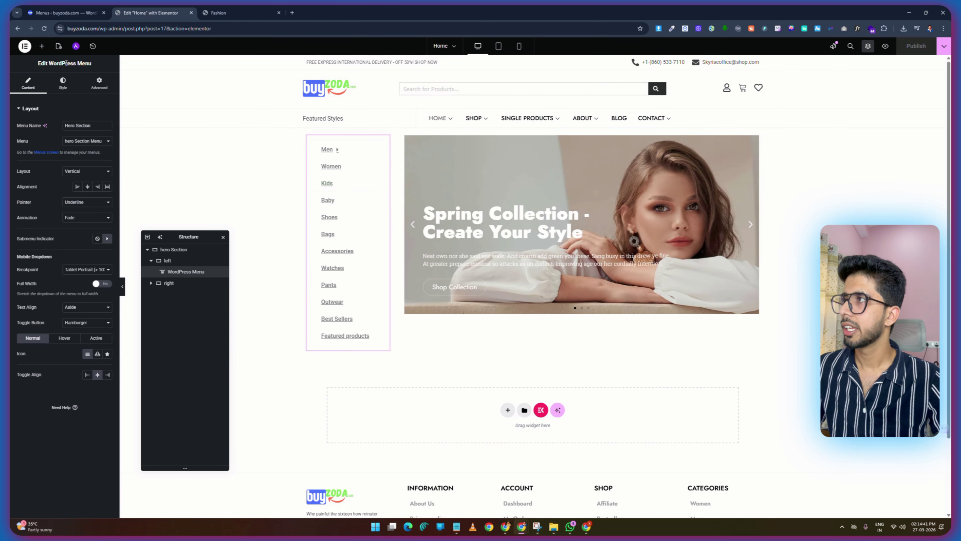
key("F5")
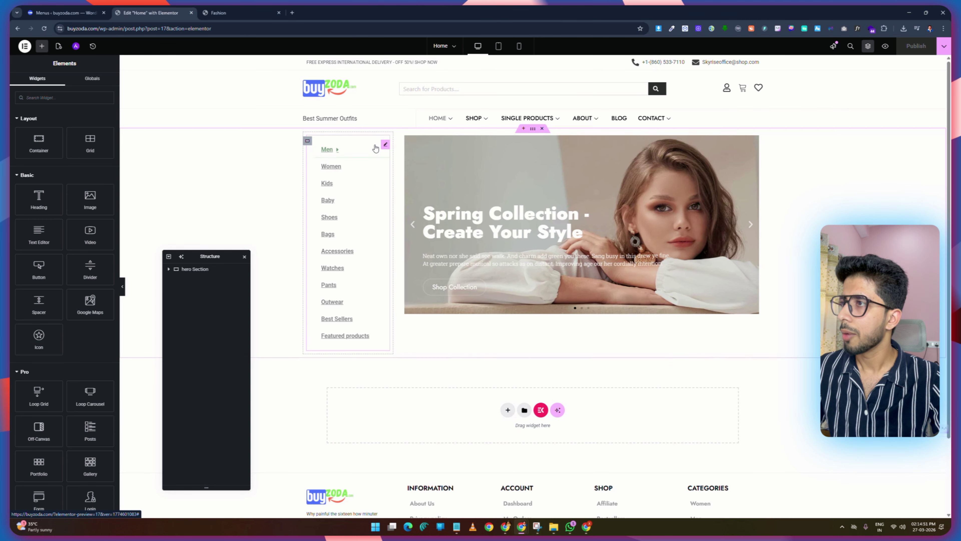
Set the pointer of the hero section's WordPress Menu to None.
left_click(381, 147)
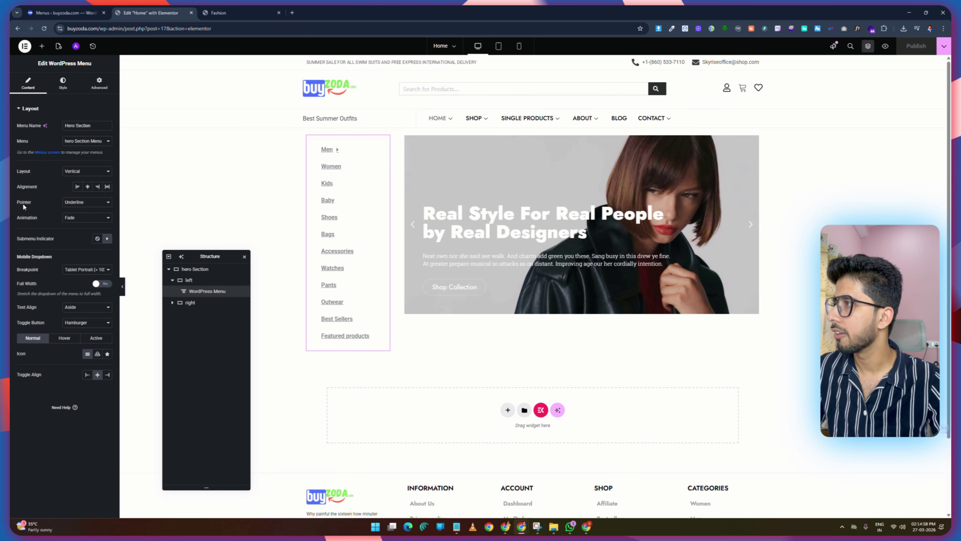
left_click(75, 203)
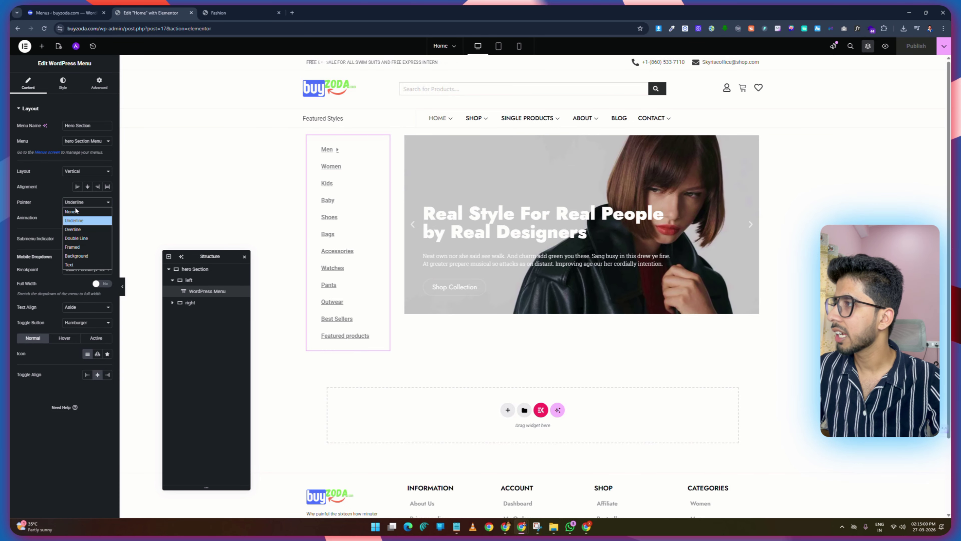
left_click(75, 211)
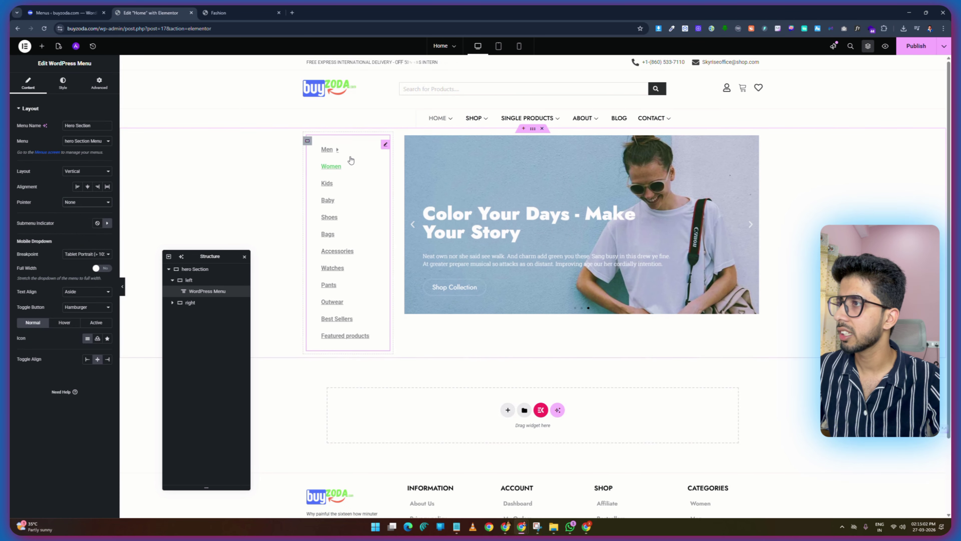
Apply the Footer global font to the hero menu's main items and set their vertical padding to 6 px.
left_click(62, 83)
left_click(96, 126)
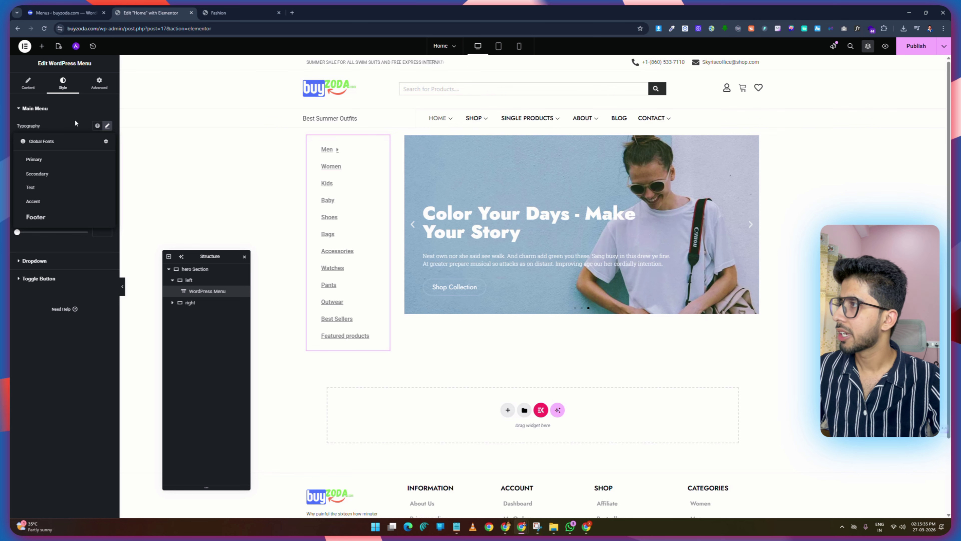
left_click(97, 127)
left_click(98, 127)
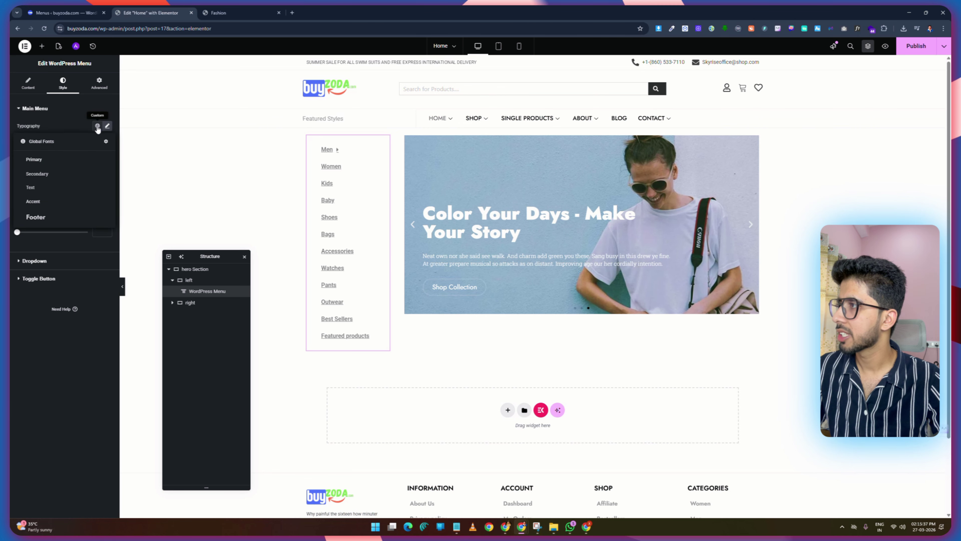
left_click(35, 217)
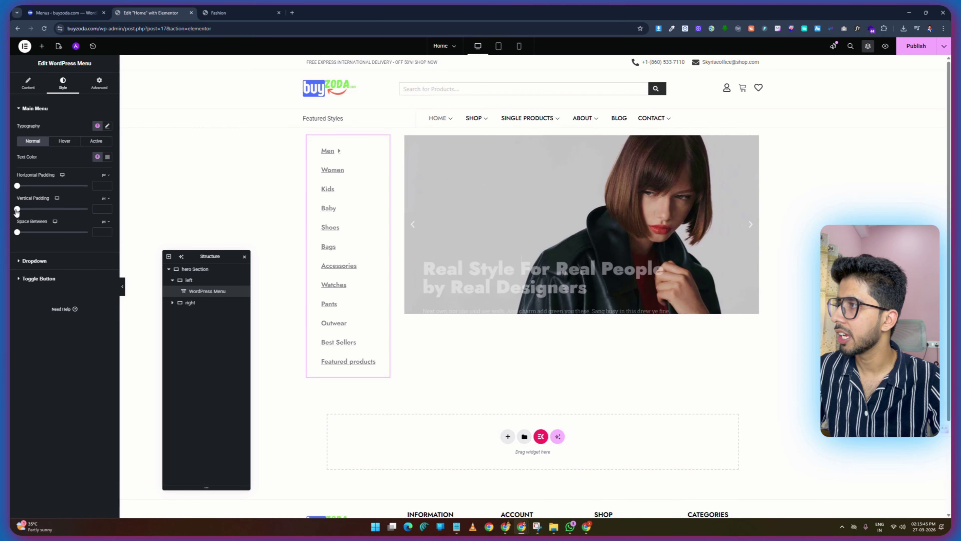
left_click_drag(17, 211, 25, 213)
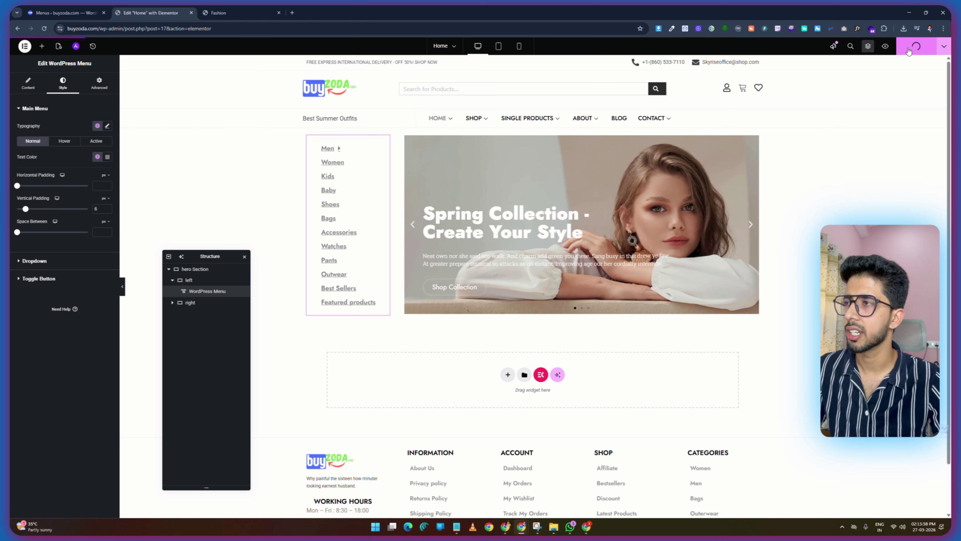
Set the main menu typography's decoration to None and its weight to 400 (Normal).
left_click(108, 126)
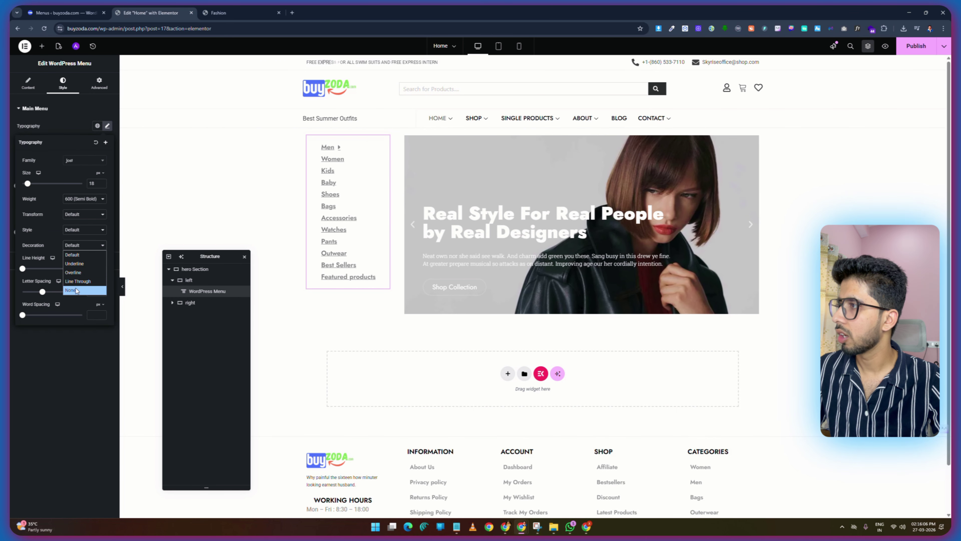
left_click(82, 291)
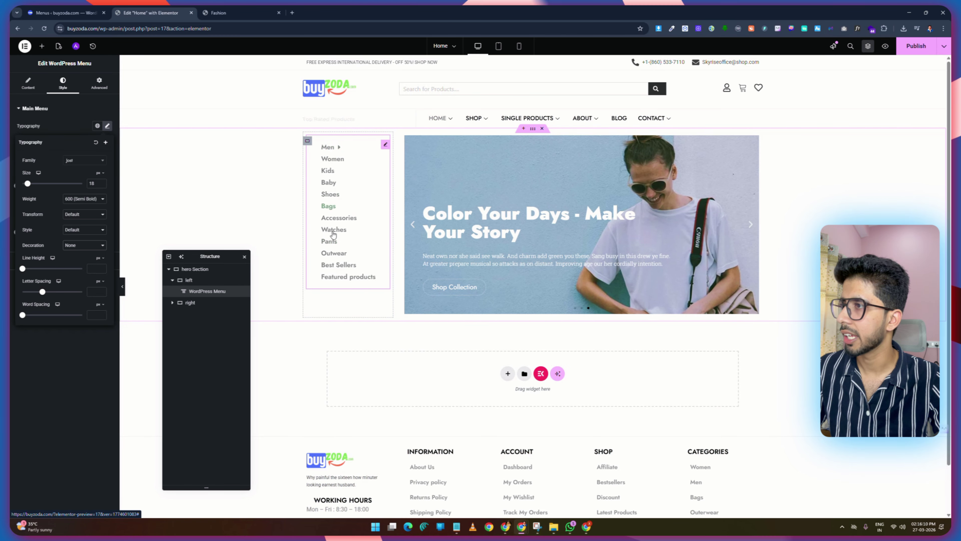
left_click(80, 202)
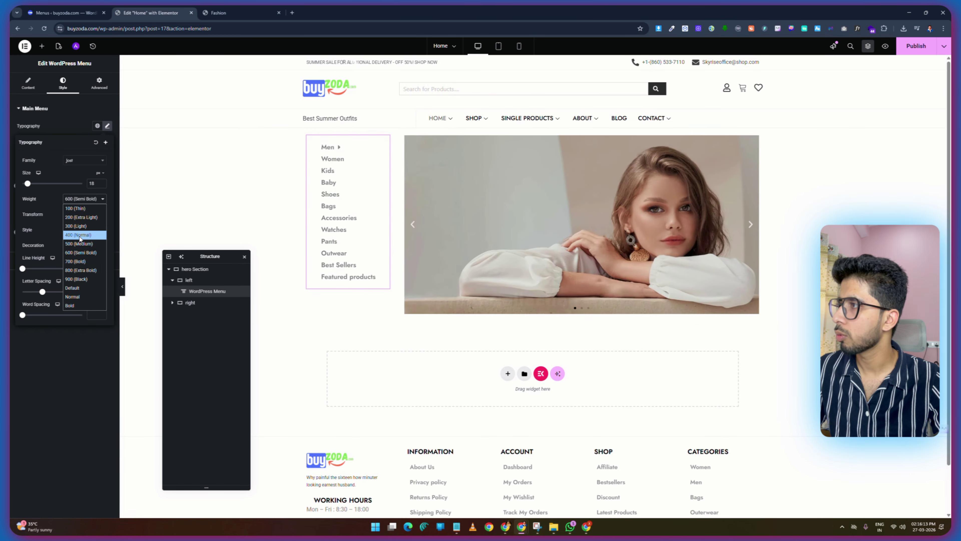
left_click(78, 235)
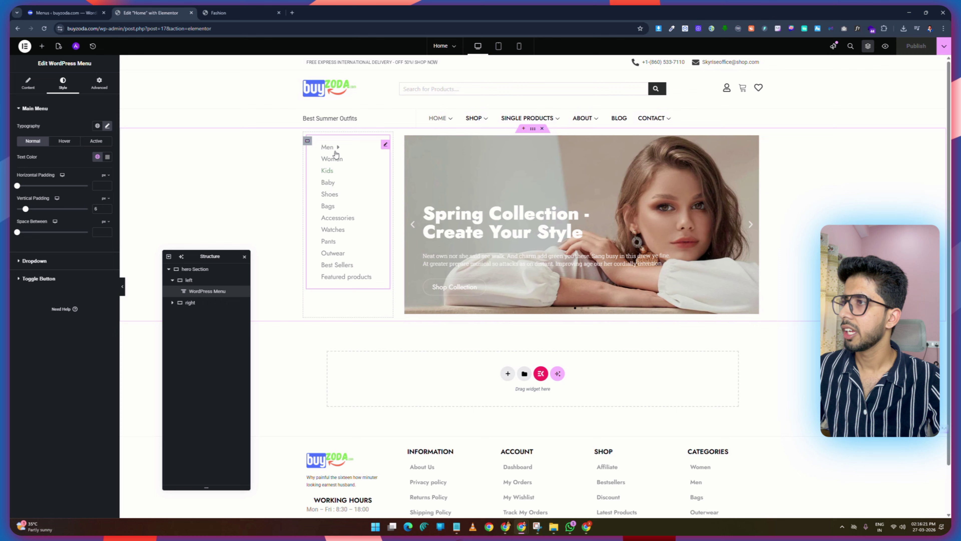
Compare the menu with the Skyrise demo's category list and give its normal text a custom dark grey color.
mouse_move(334, 151)
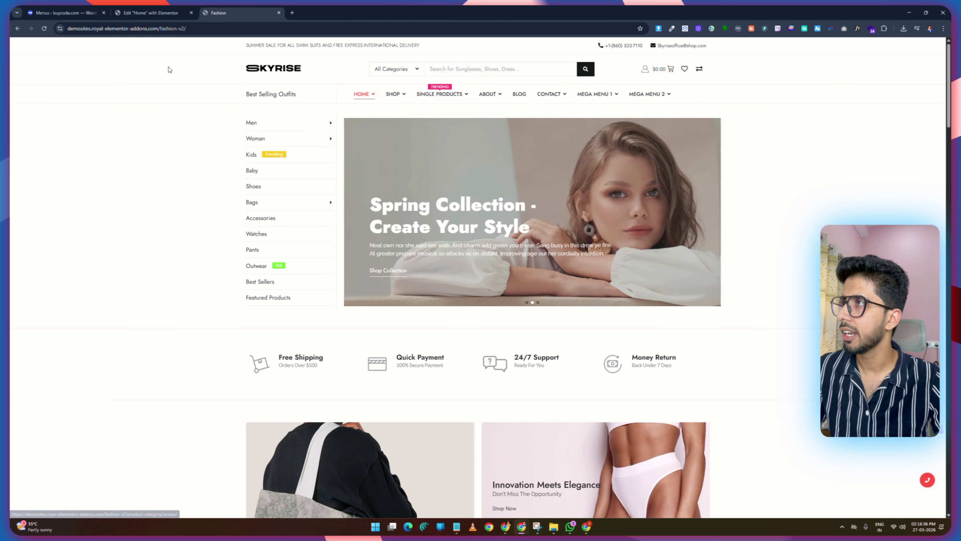
left_click(151, 13)
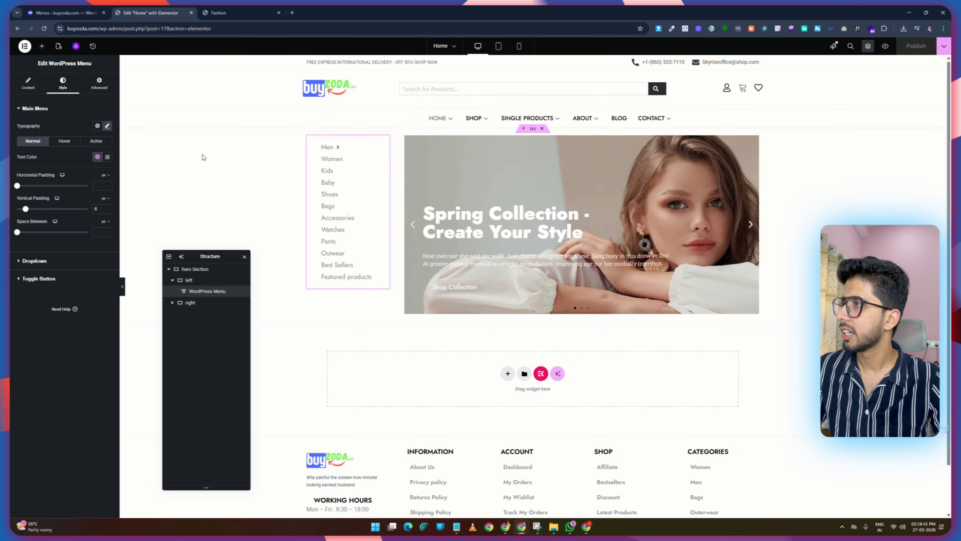
left_click(107, 157)
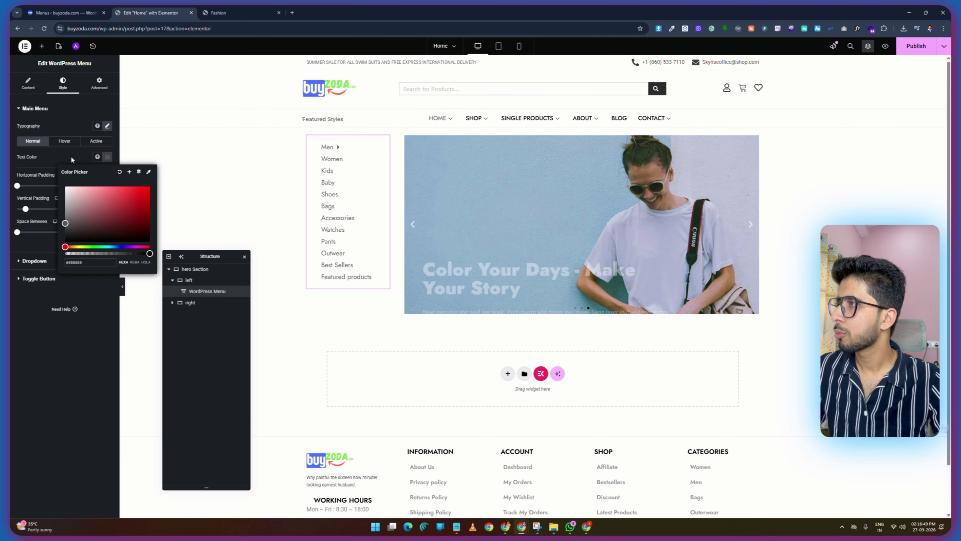
left_click(51, 152)
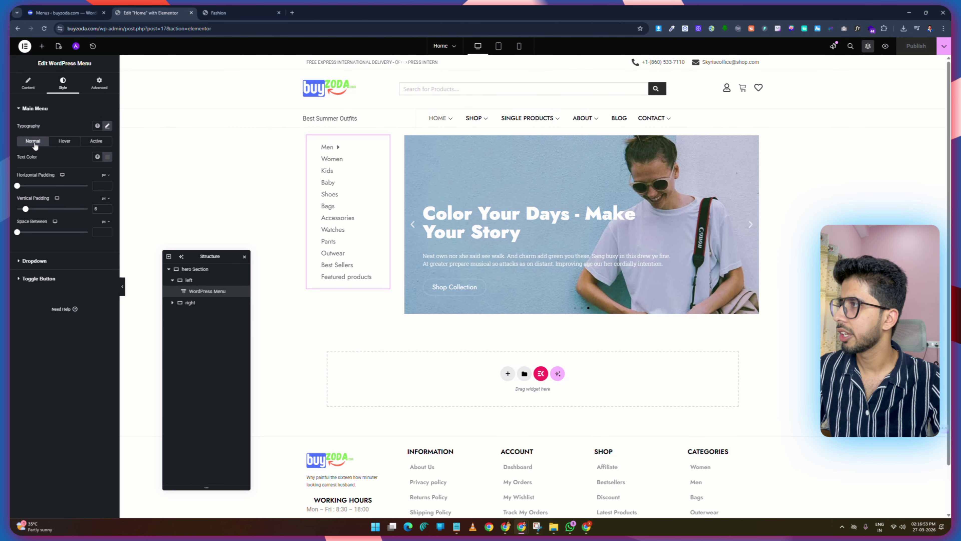
Set the main menu's hover text color to orange, copy its hex code, and publish the page.
left_click(65, 141)
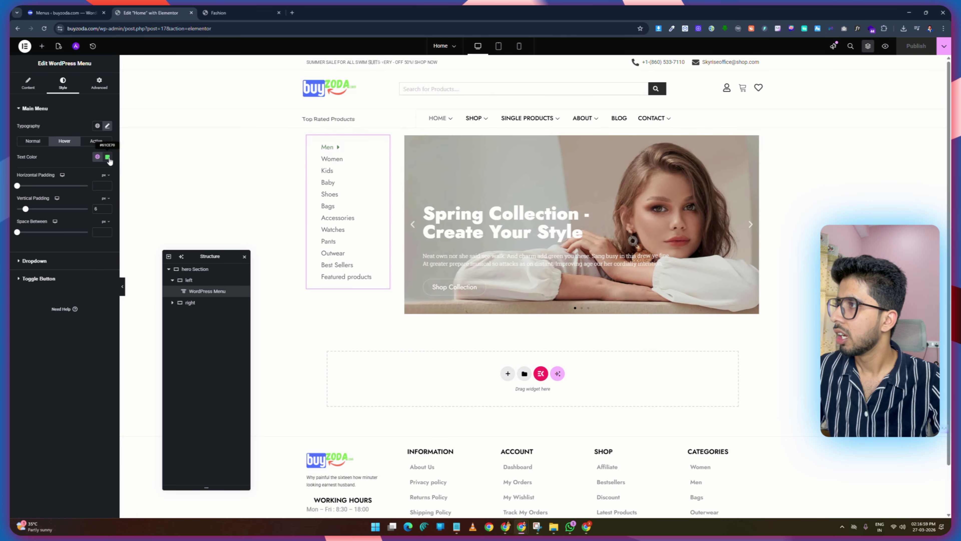
left_click(108, 158)
left_click(73, 245)
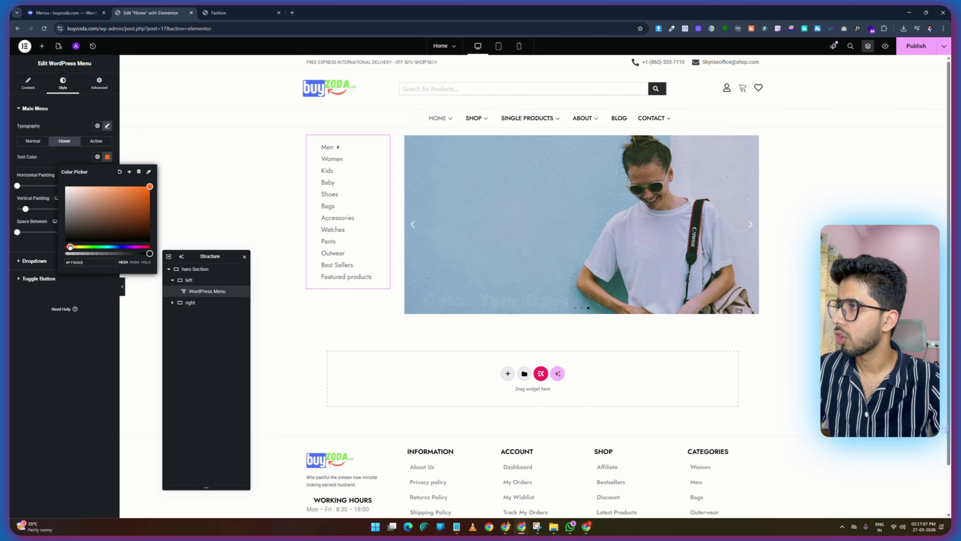
triple_click(83, 264)
key("ctrl+c")
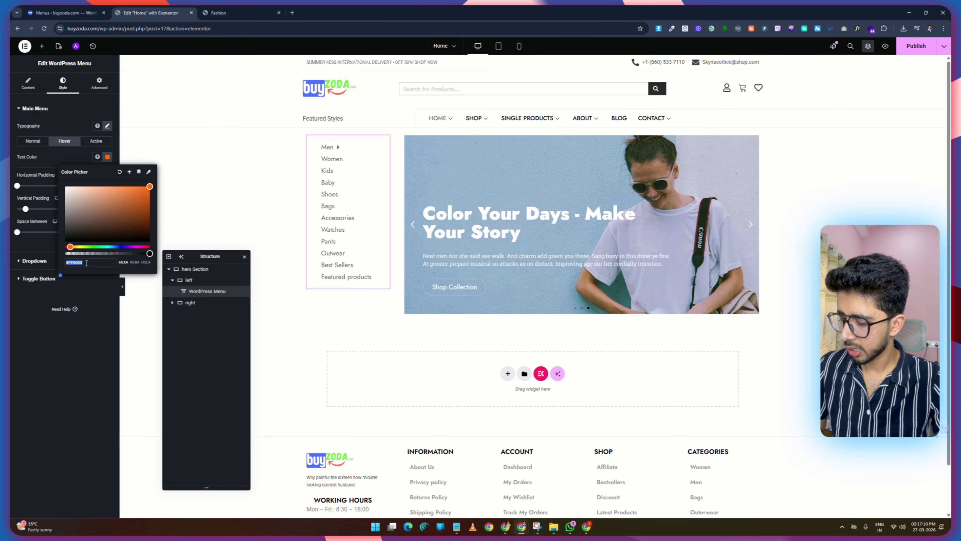
left_click(67, 158)
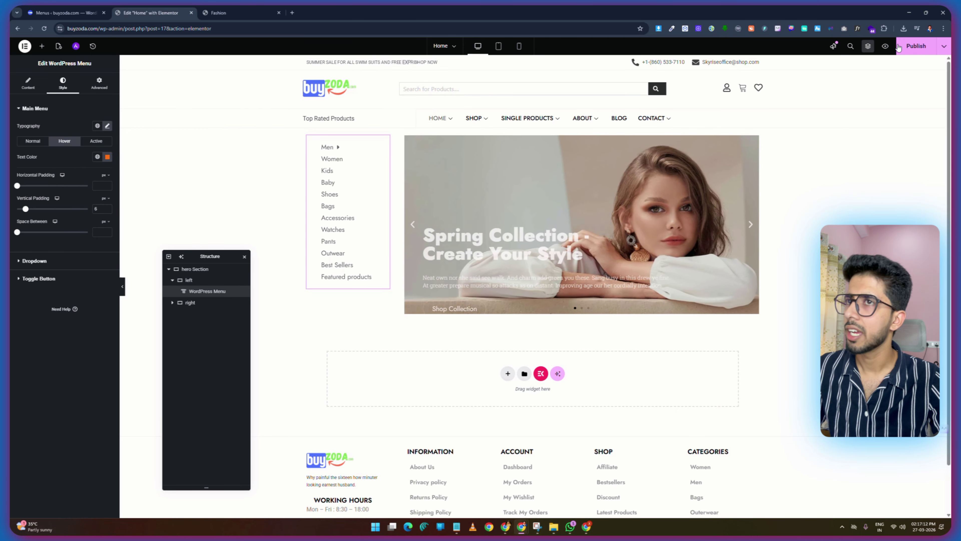
left_click(915, 49)
Make the hover background color of the hero menu's dropdown fully transparent.
mouse_move(329, 150)
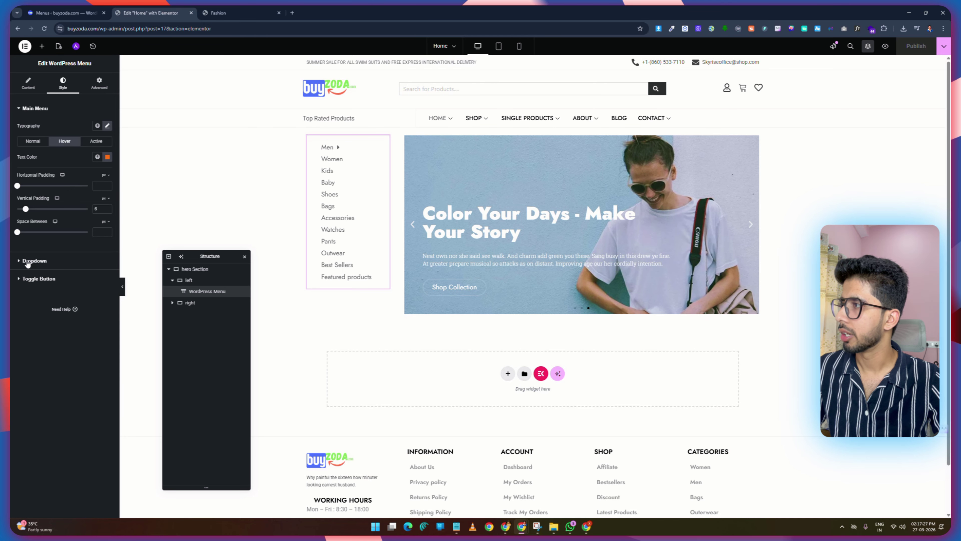
left_click(28, 262)
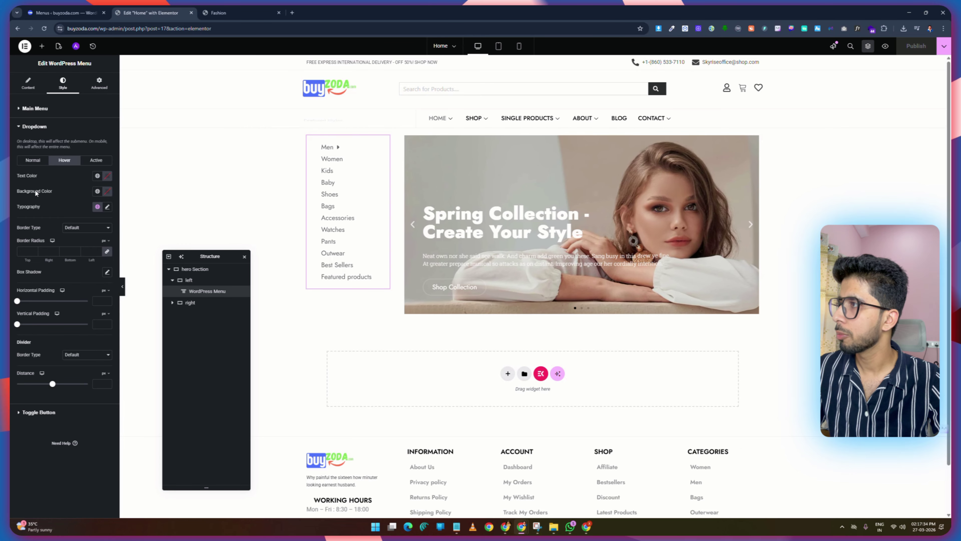
left_click(108, 191)
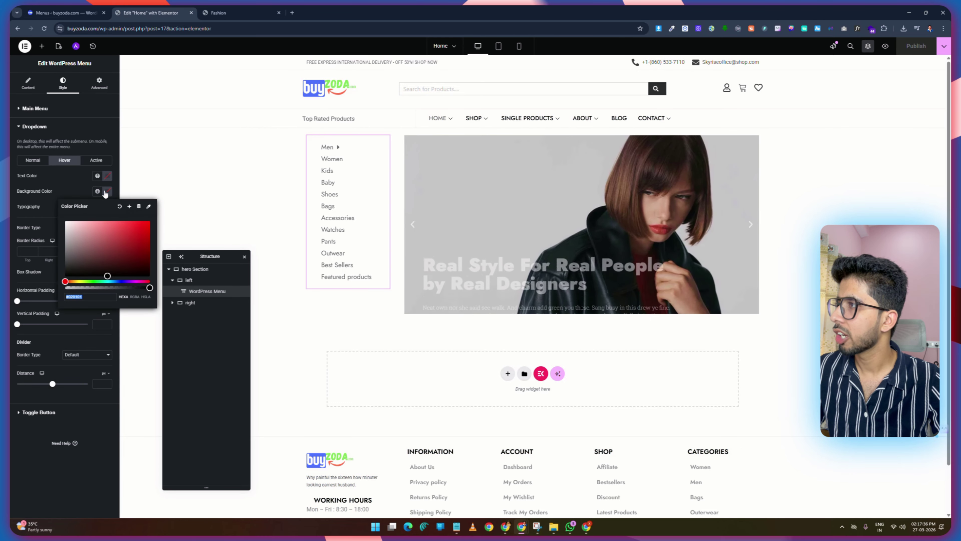
left_click_drag(149, 288, 64, 289)
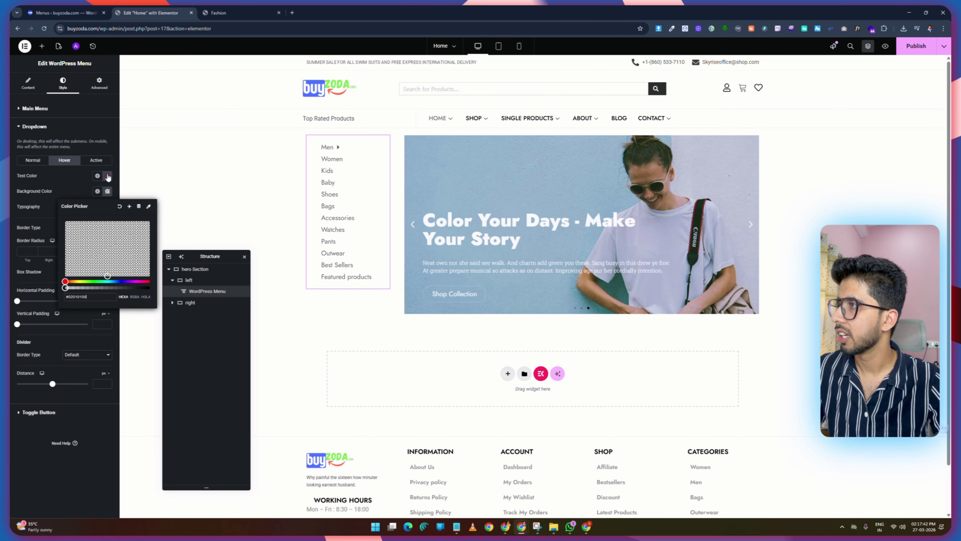
Try a dark grey hover text color for the dropdown and check it on the Men submenu.
left_click(108, 176)
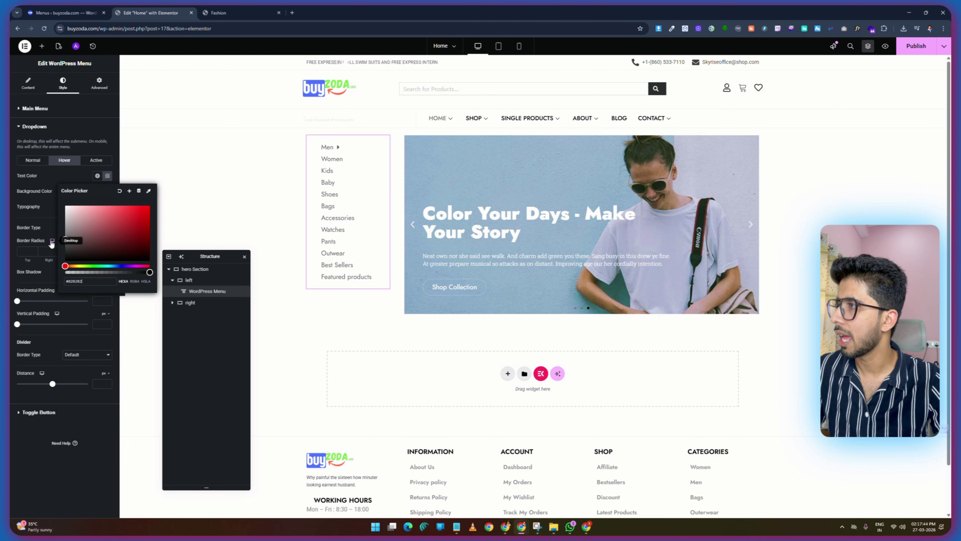
left_click_drag(51, 244, 51, 249)
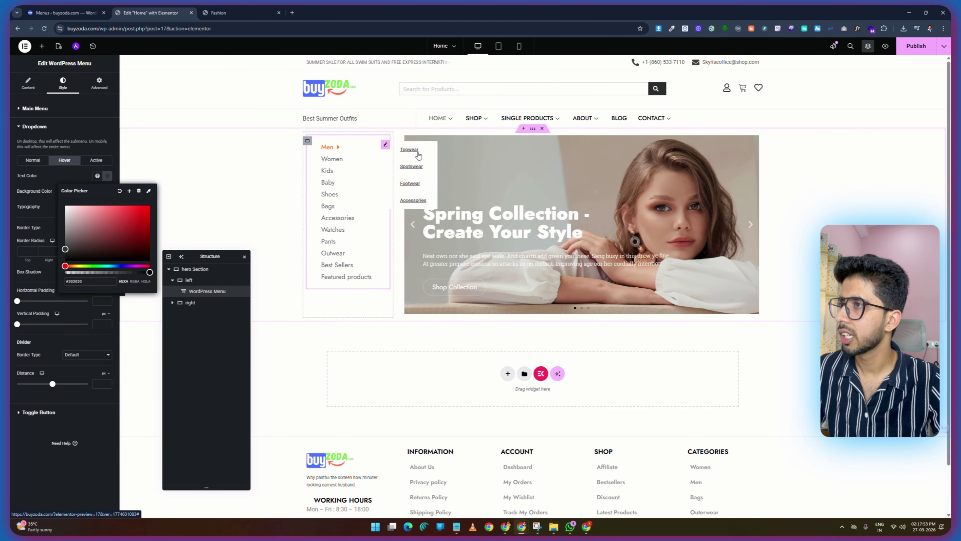
left_click(390, 190)
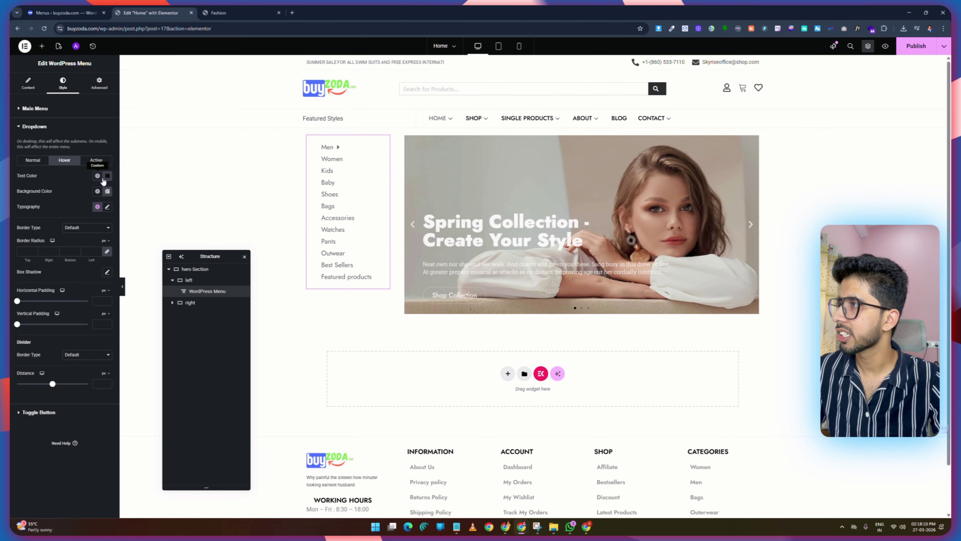
Set the dropdown's hover text color to the copied orange hex code.
left_click(106, 177)
left_click(90, 281)
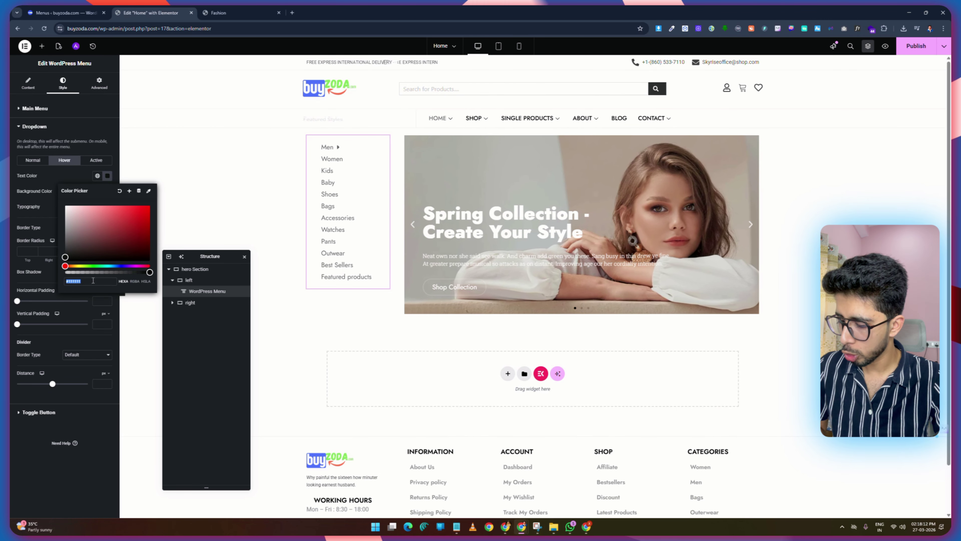
key("ctrl+v")
left_click(54, 170)
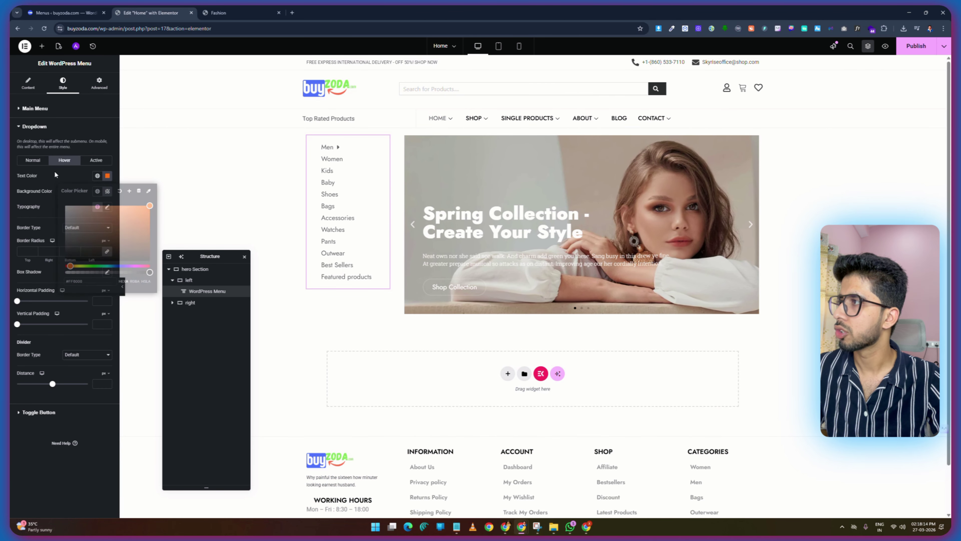
Set the dropdown typography's decoration to None and publish the page.
mouse_move(396, 152)
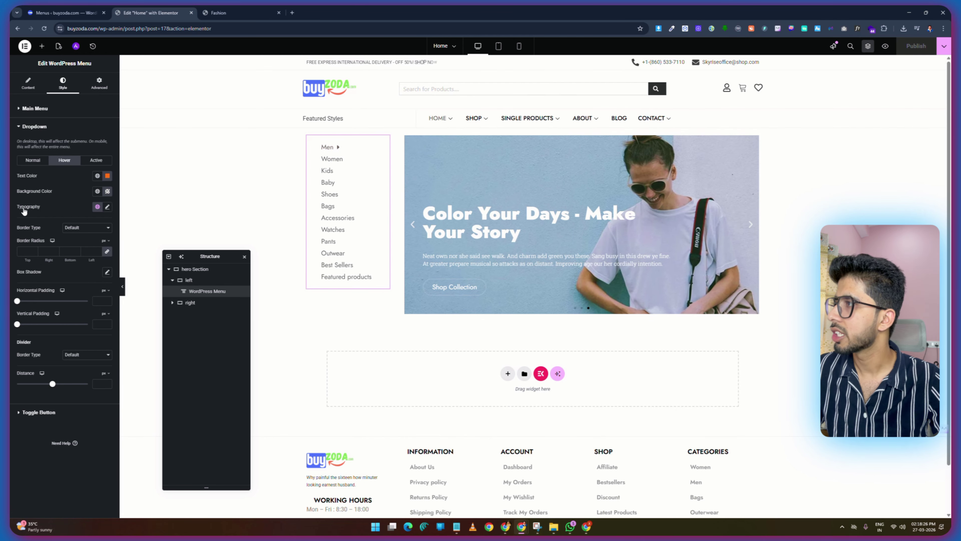
left_click(107, 207)
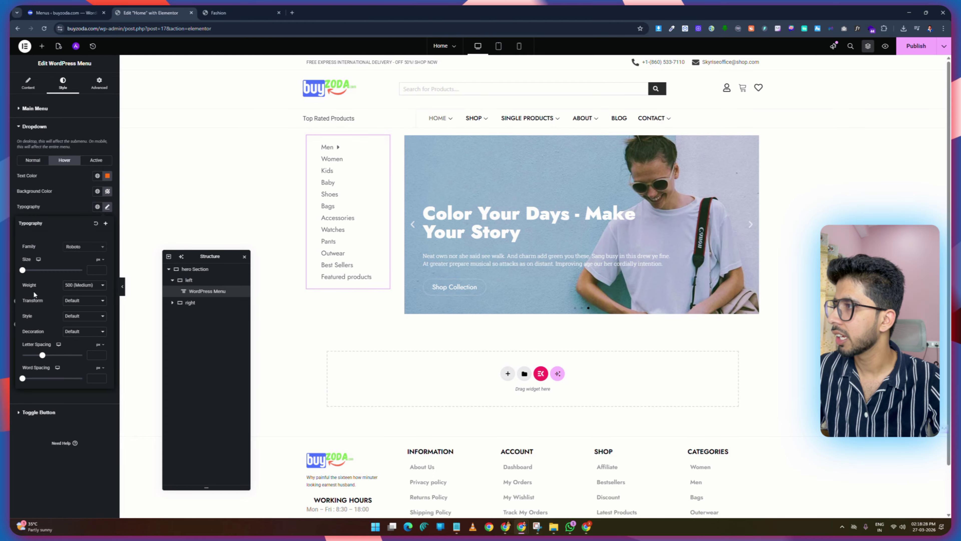
left_click(84, 331)
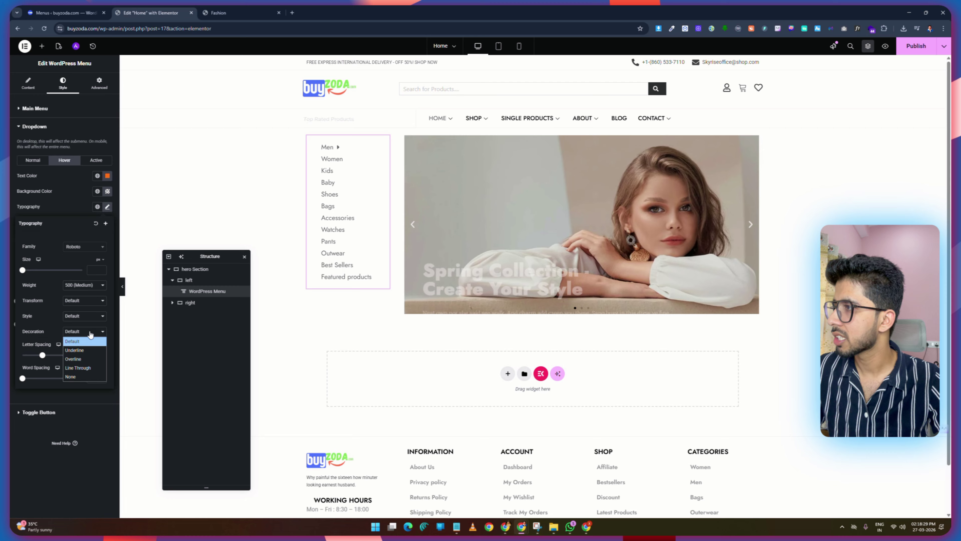
left_click(81, 376)
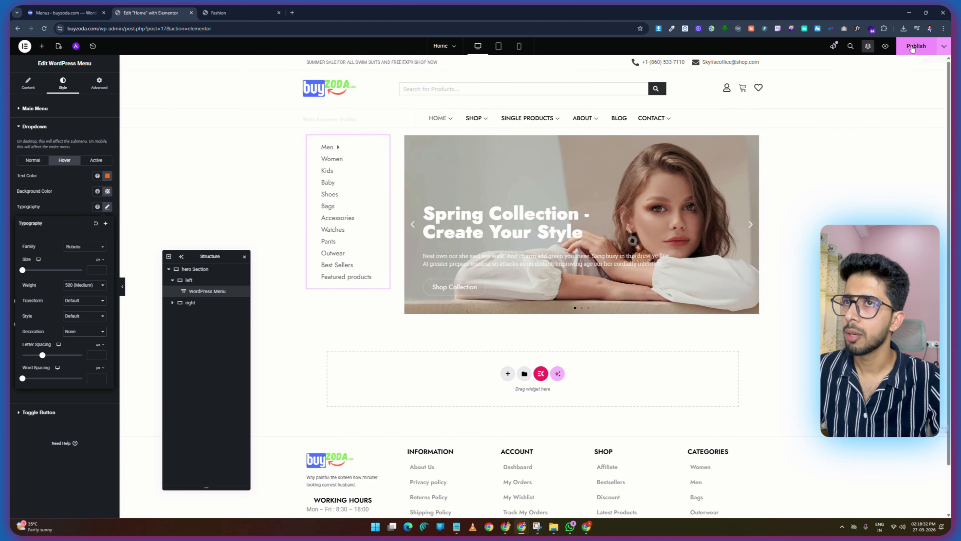
left_click(912, 48)
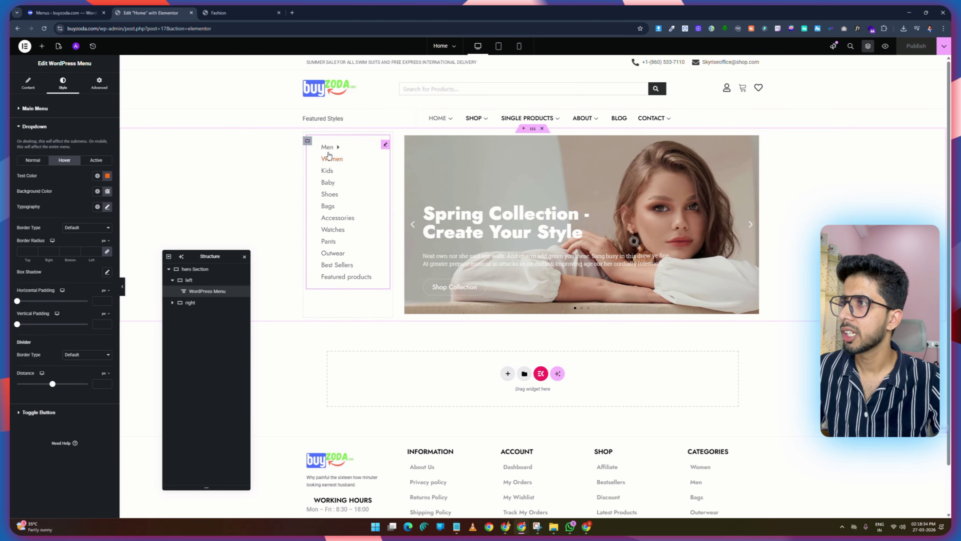
Set the hero menu's main menu vertical padding to 9 px and check the Men submenu in the page preview.
mouse_move(329, 147)
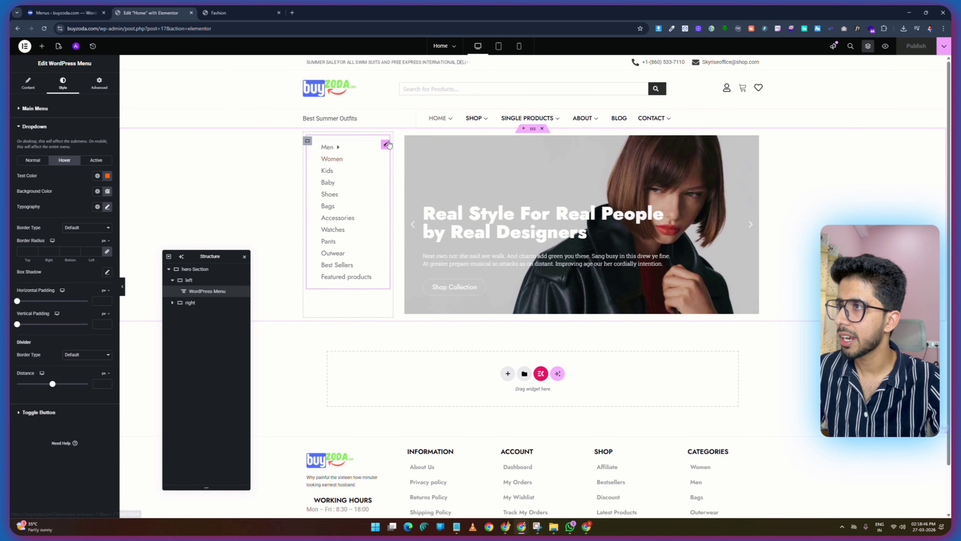
left_click(34, 109)
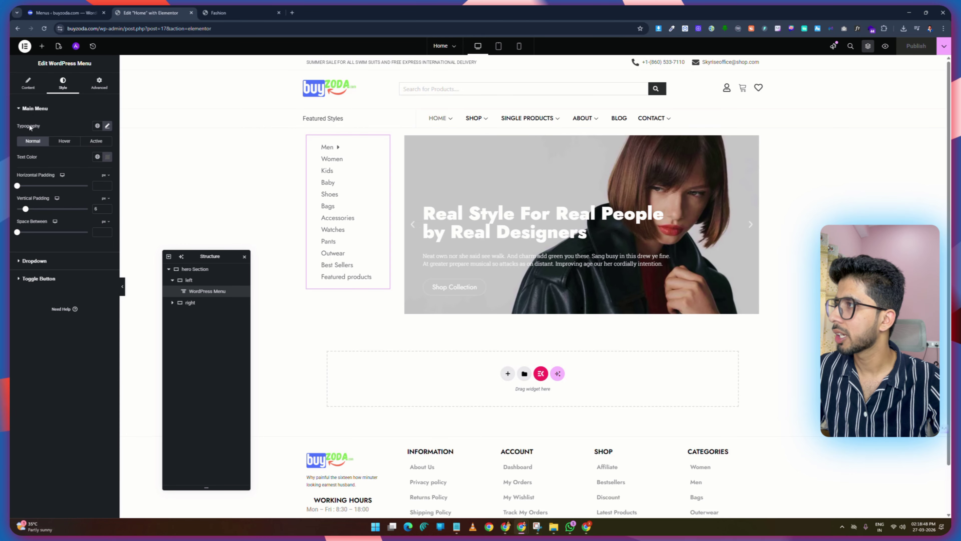
left_click_drag(29, 210, 32, 211)
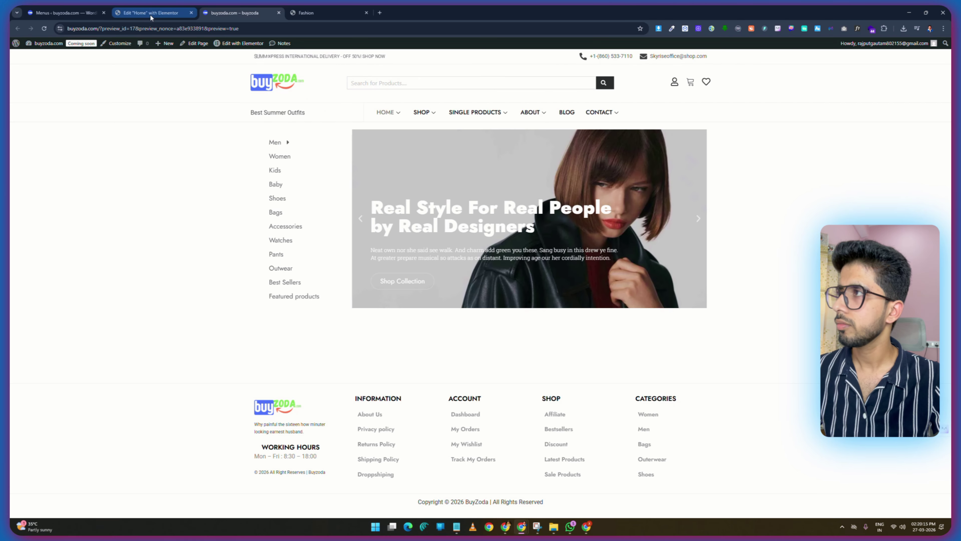
mouse_move(153, 41)
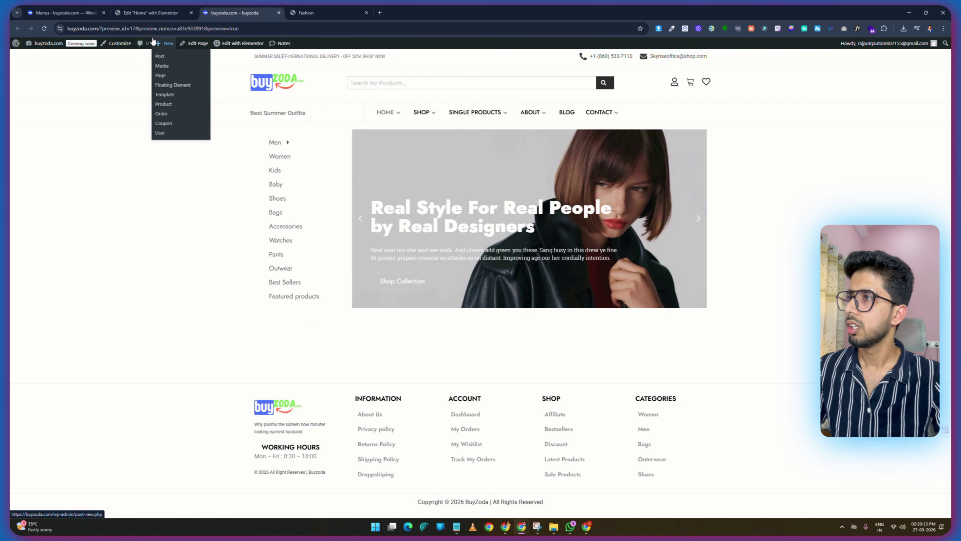
mouse_move(275, 146)
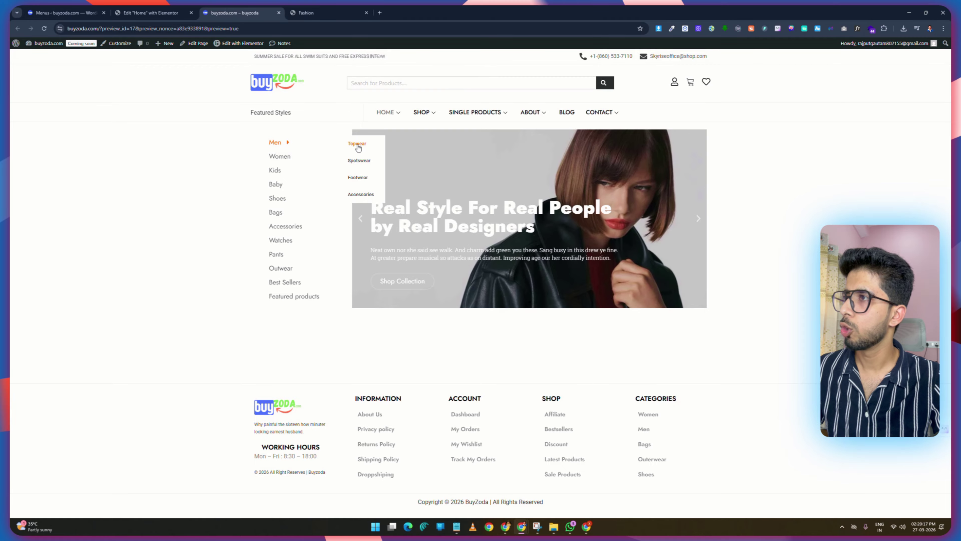
Set the menu dropdown's normal typography to size 15 px and weight 400 (Normal), and publish the page.
left_click(159, 11)
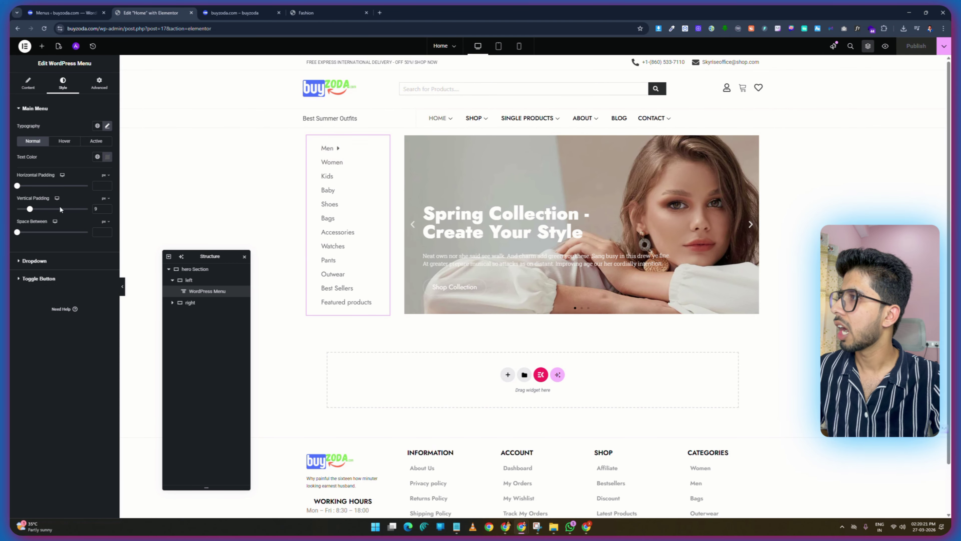
left_click(30, 261)
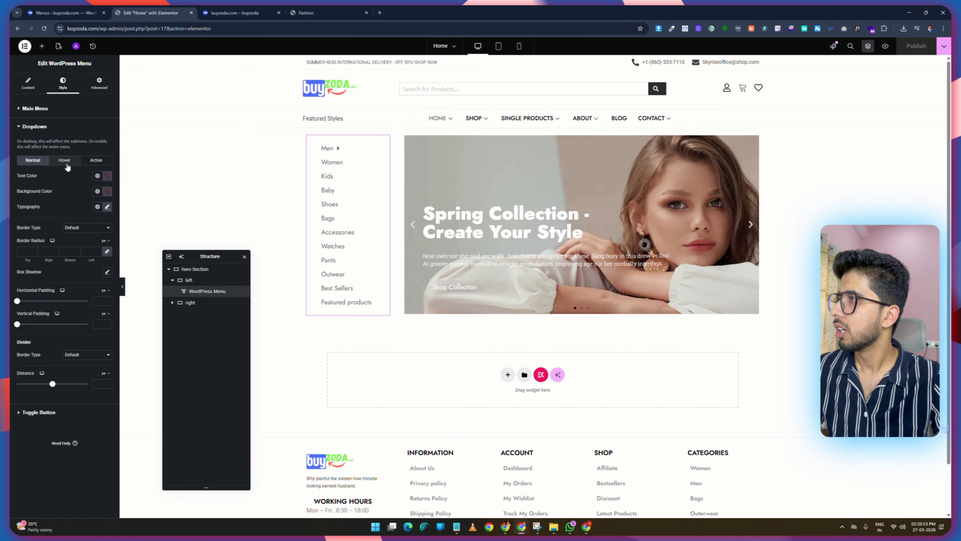
left_click(107, 207)
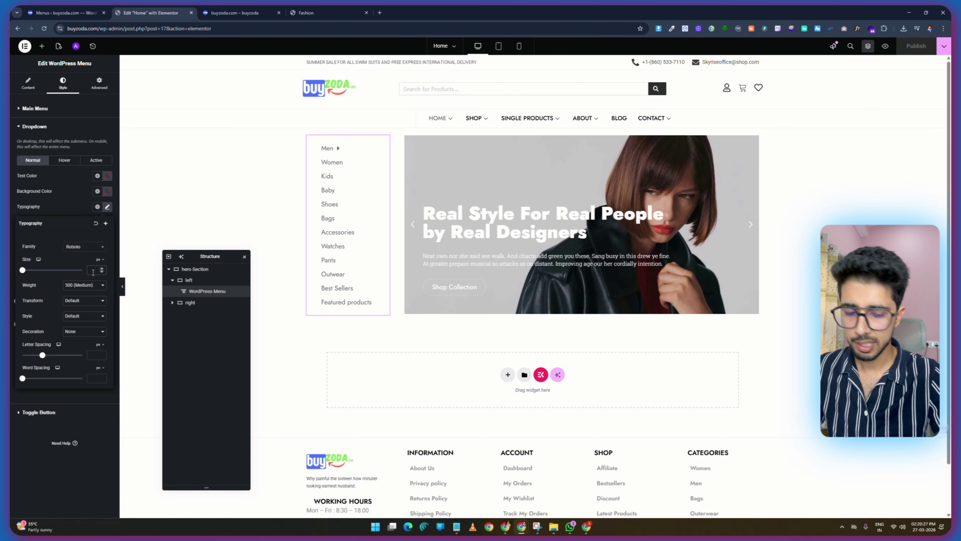
mouse_move(384, 145)
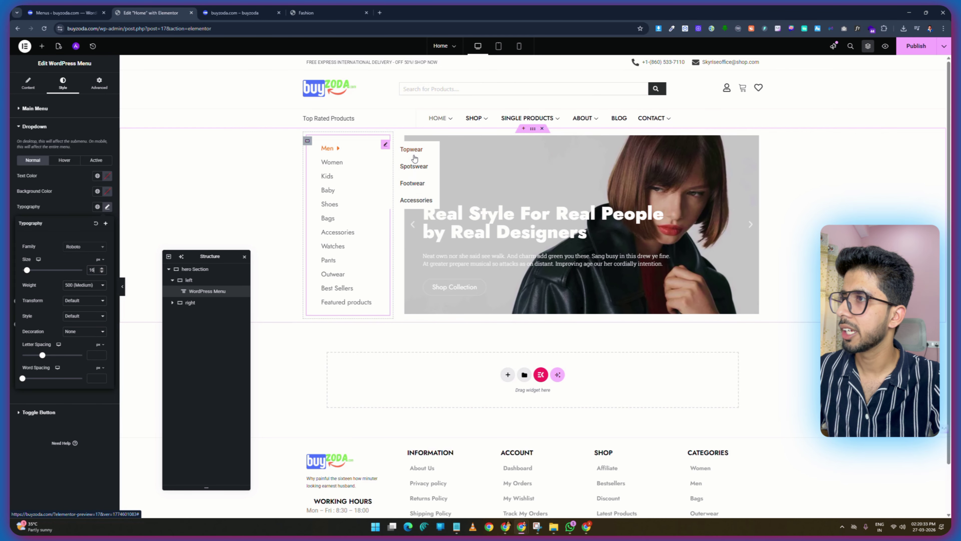
left_click(101, 271)
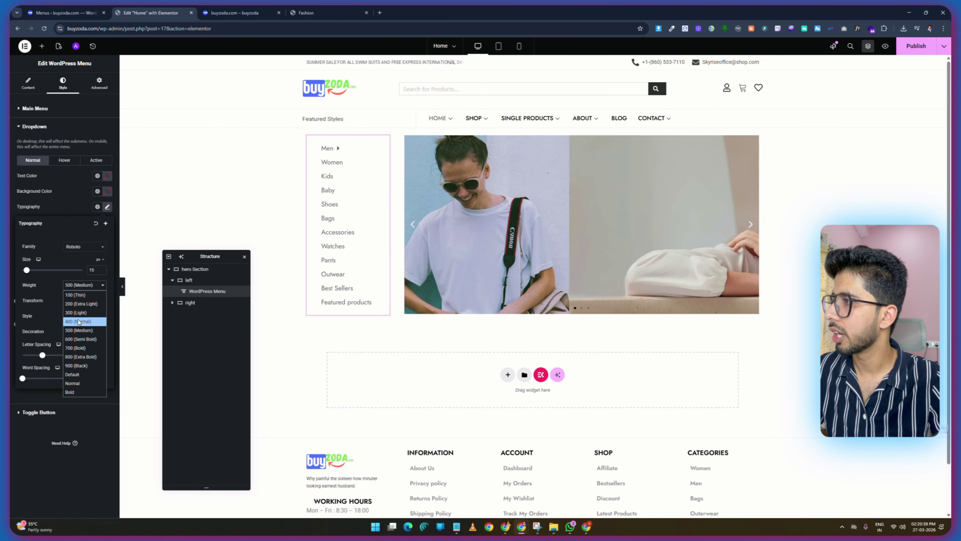
left_click(78, 321)
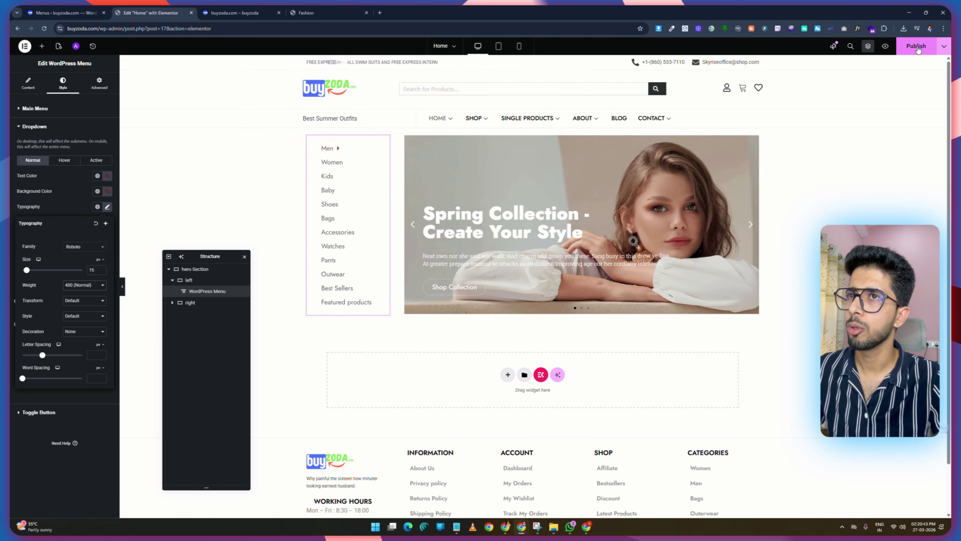
left_click(917, 49)
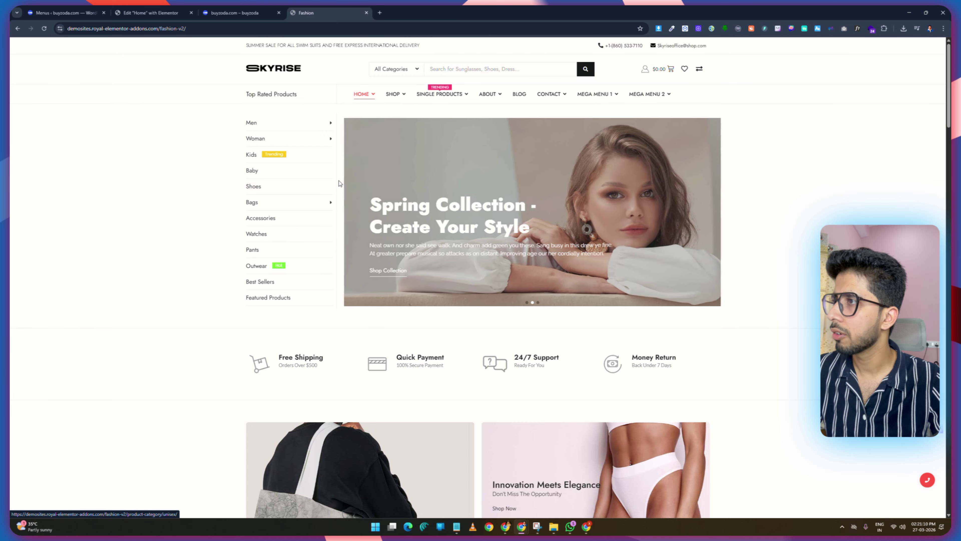
Set the hero Section container's padding to 0 on all sides and its column and row gaps to 0.
left_click(169, 9)
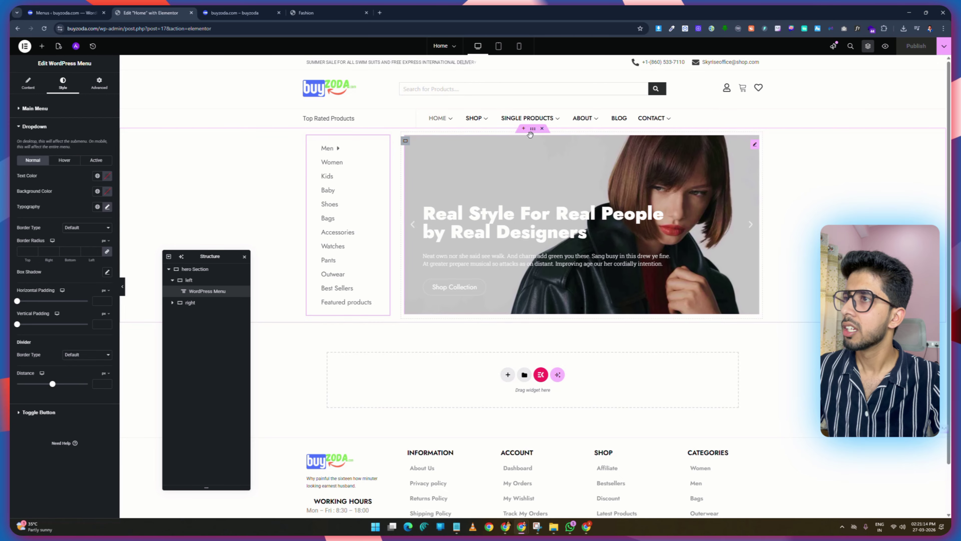
left_click(533, 128)
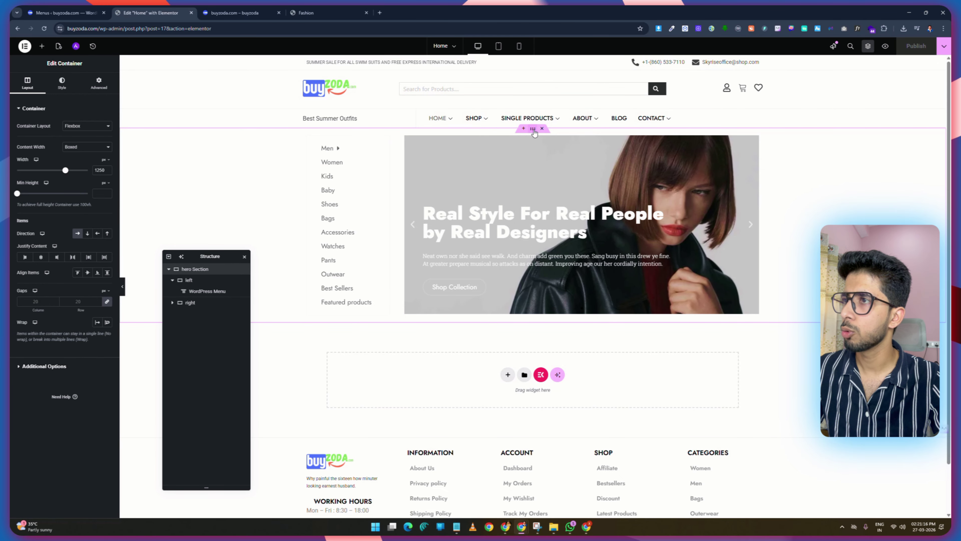
left_click(99, 81)
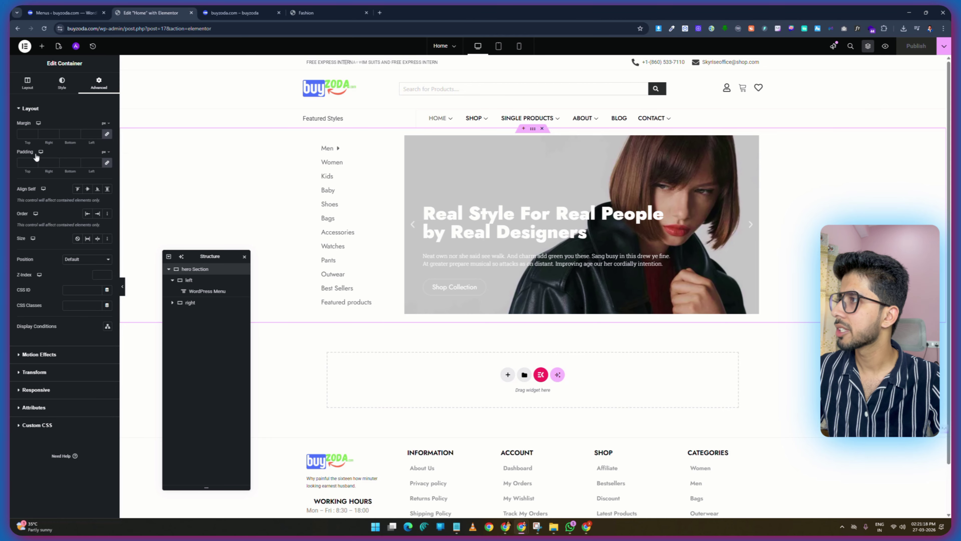
left_click(98, 164)
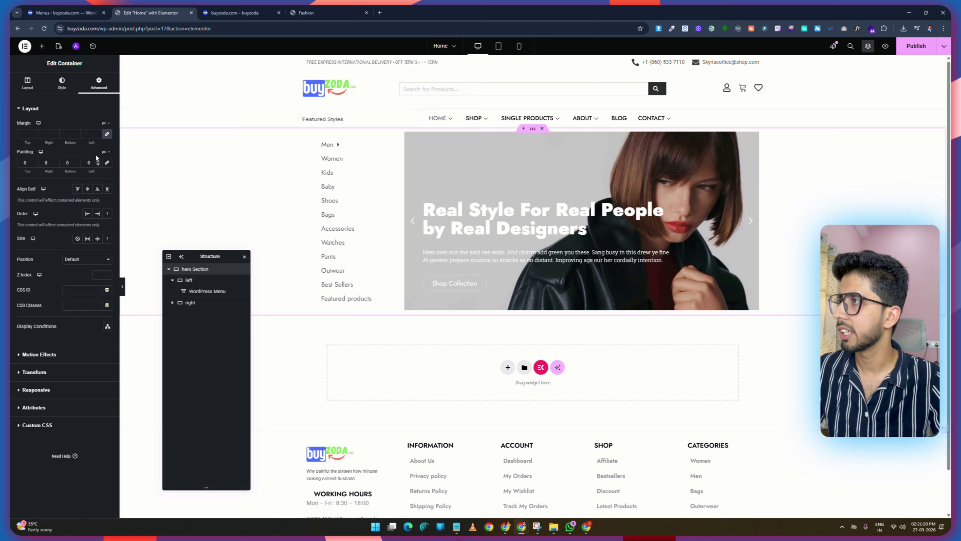
left_click(30, 88)
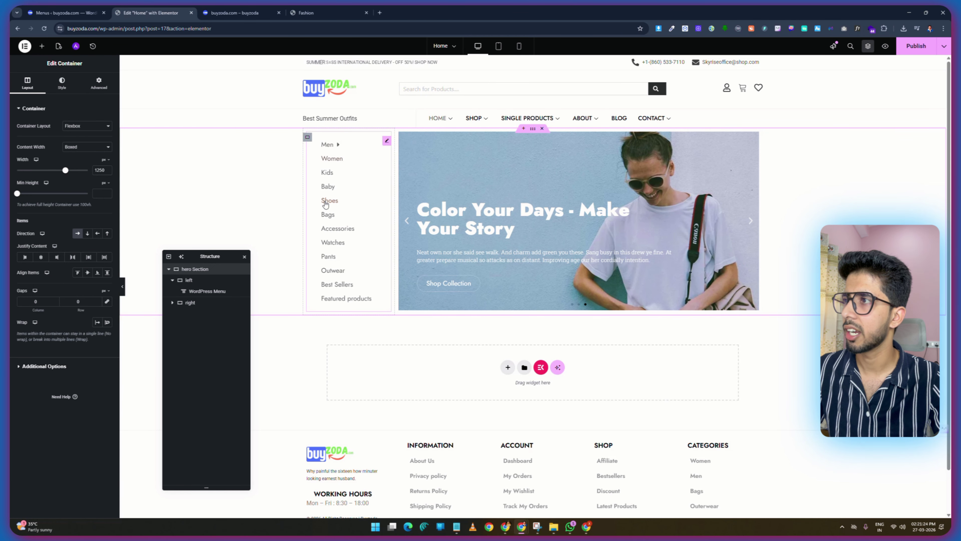
mouse_move(336, 151)
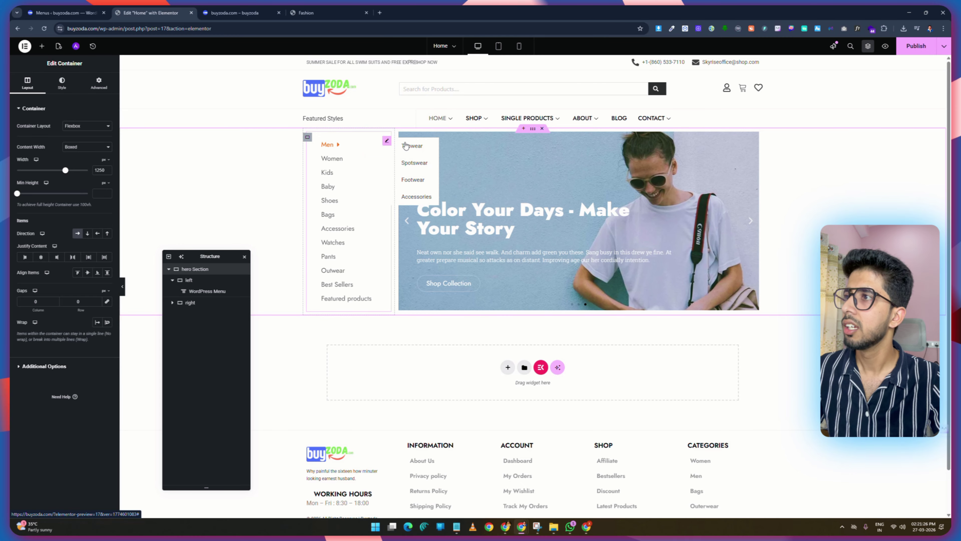
Give the left container a solid border with a width of 1 px on the right side and 0 elsewhere.
left_click(196, 280)
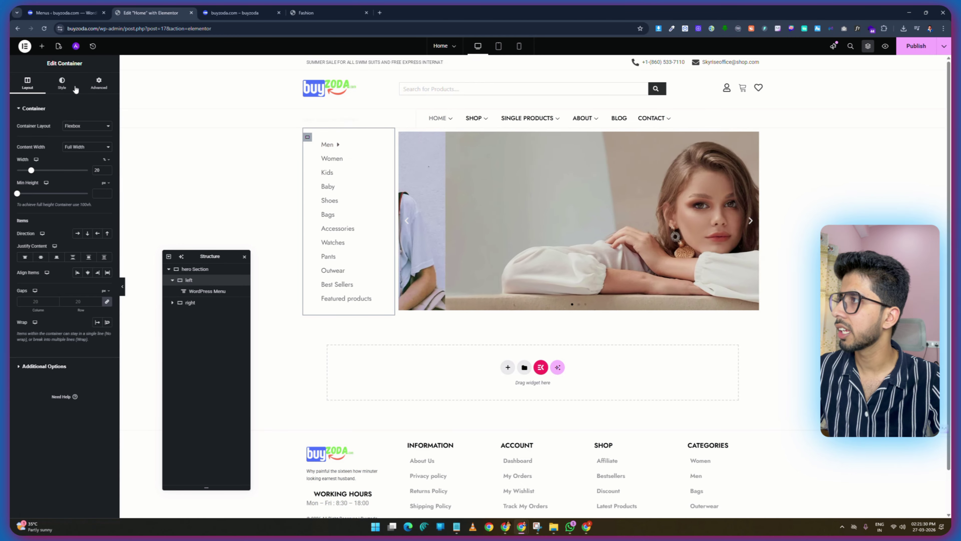
left_click(62, 81)
left_click(32, 188)
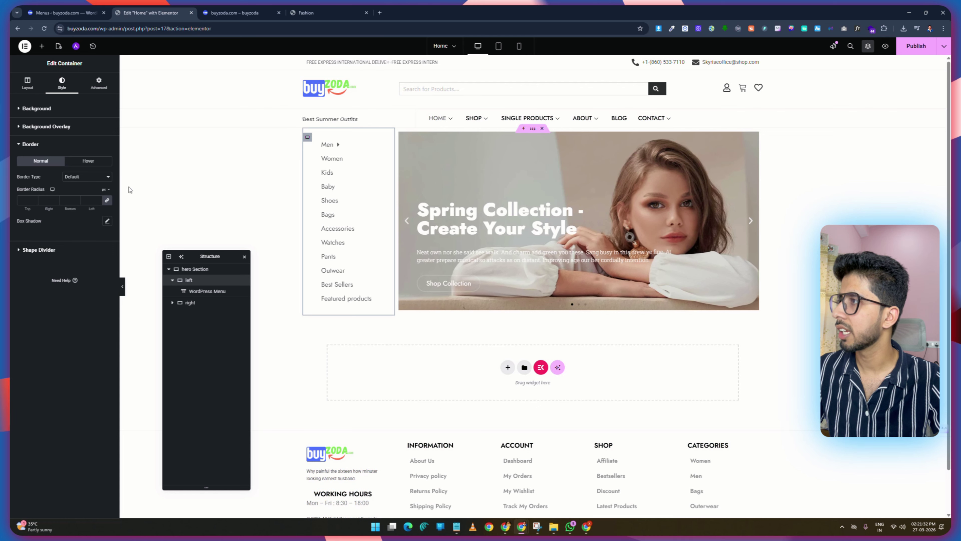
left_click(87, 176)
left_click(78, 204)
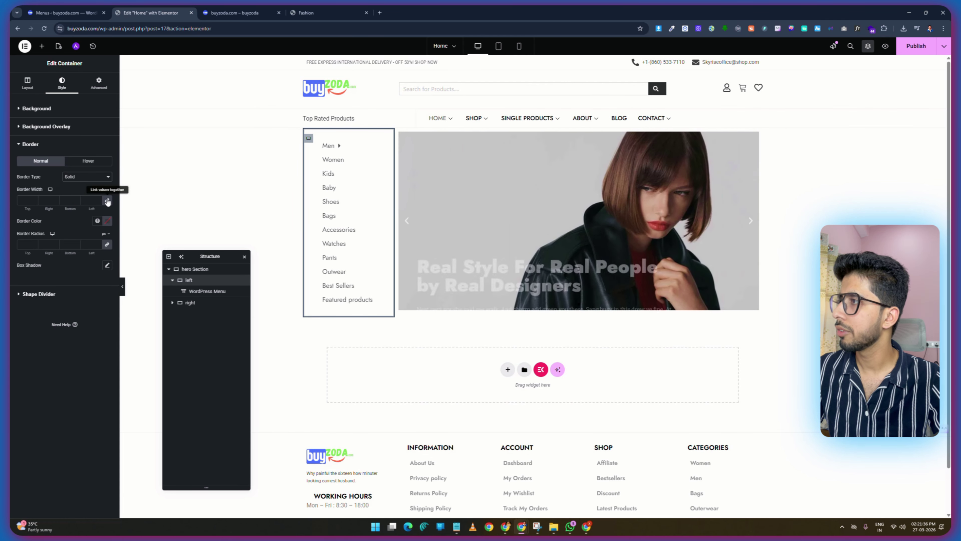
left_click(107, 202)
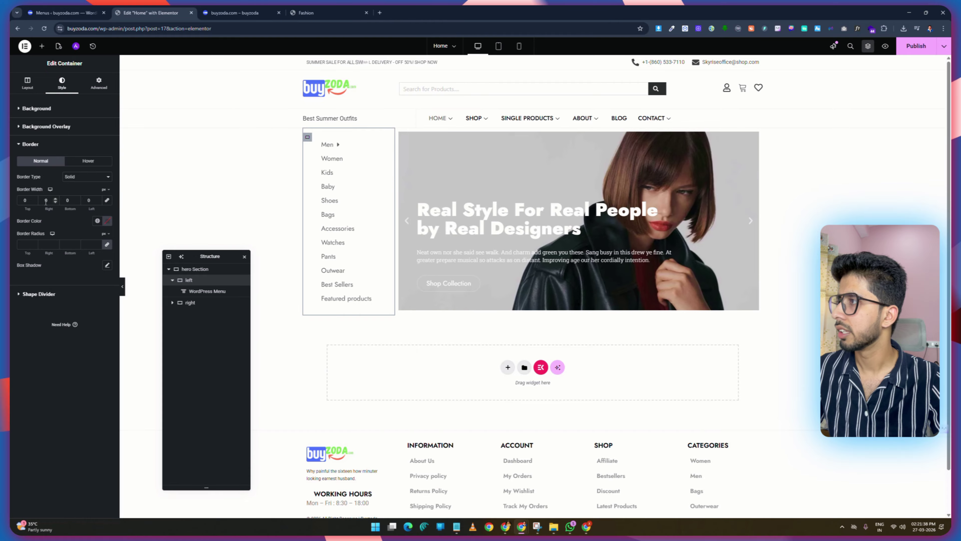
type("1")
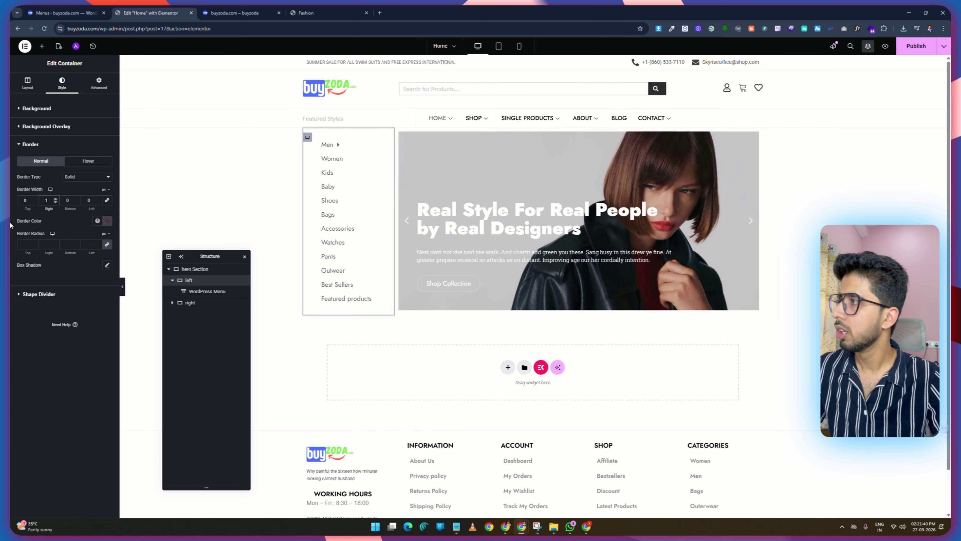
Set the left container's border color to #ECECEC, publish the page, and compare the preview with the Fashion demo.
left_click(106, 223)
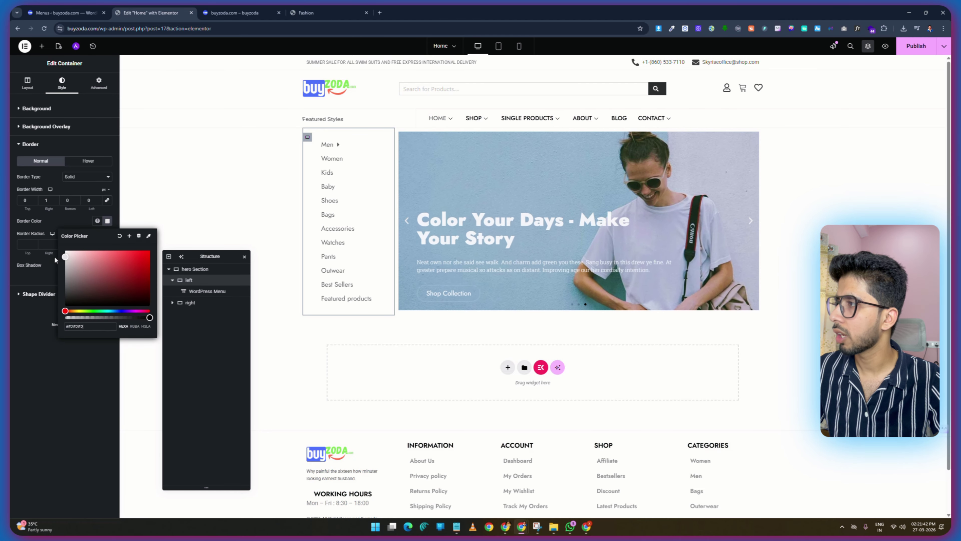
key("ctrl+a")
type("#F0F0F0")
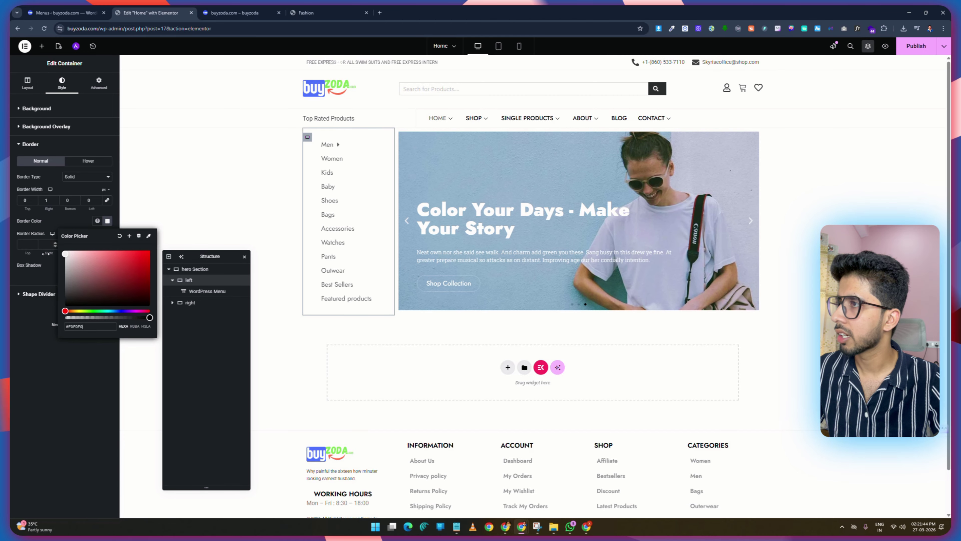
key("ctrl+a")
type("#ECECEC")
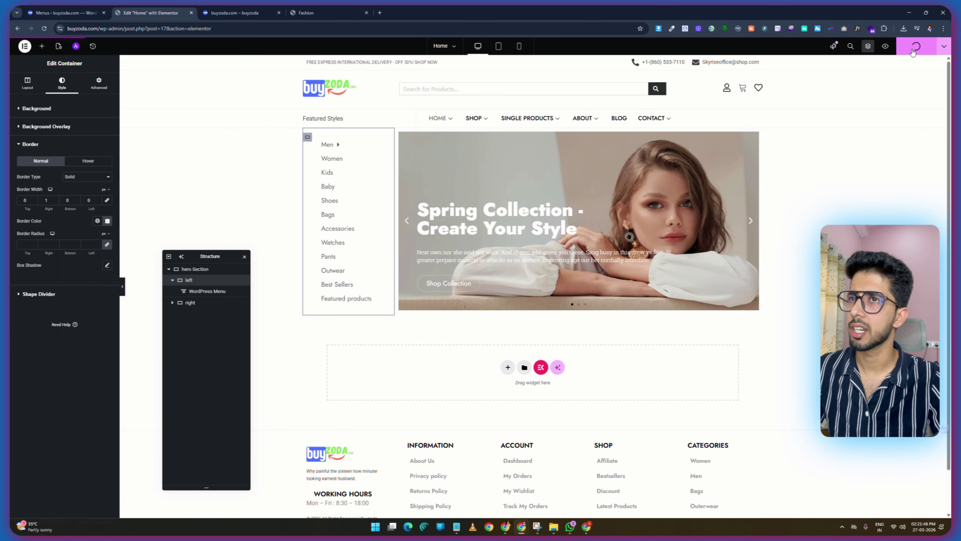
left_click(235, 8)
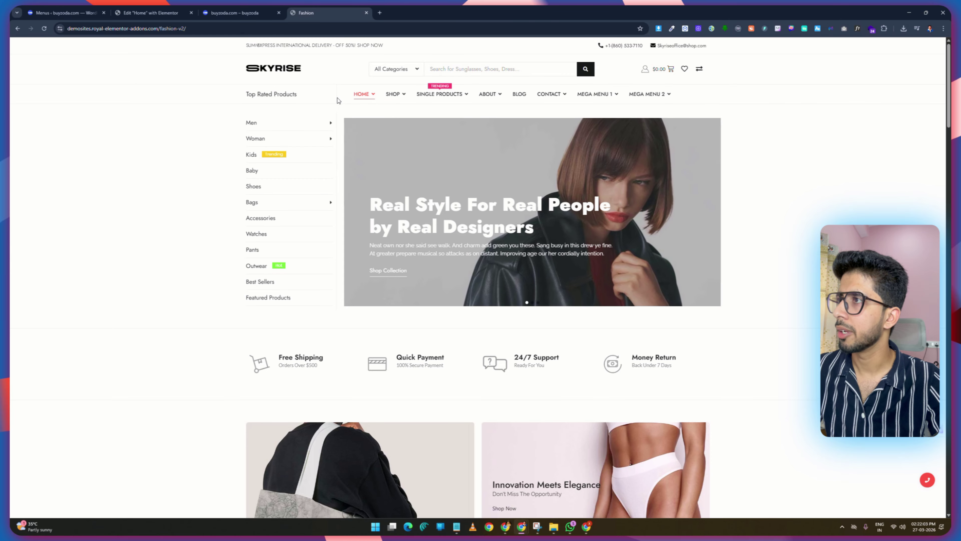
Set the left container's width to 25% and the right container's width to 75%.
left_click(154, 12)
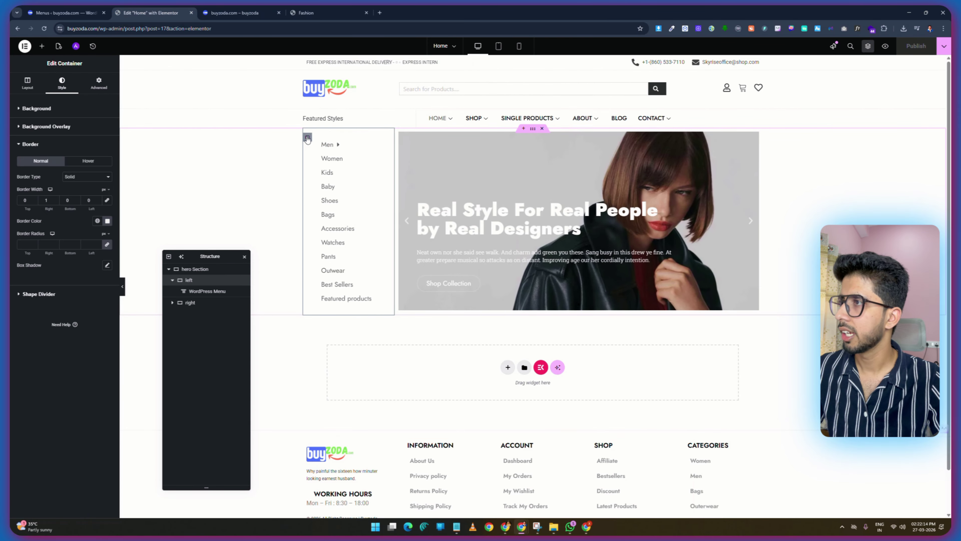
left_click(18, 90)
left_click_drag(101, 171, 84, 169)
type("2")
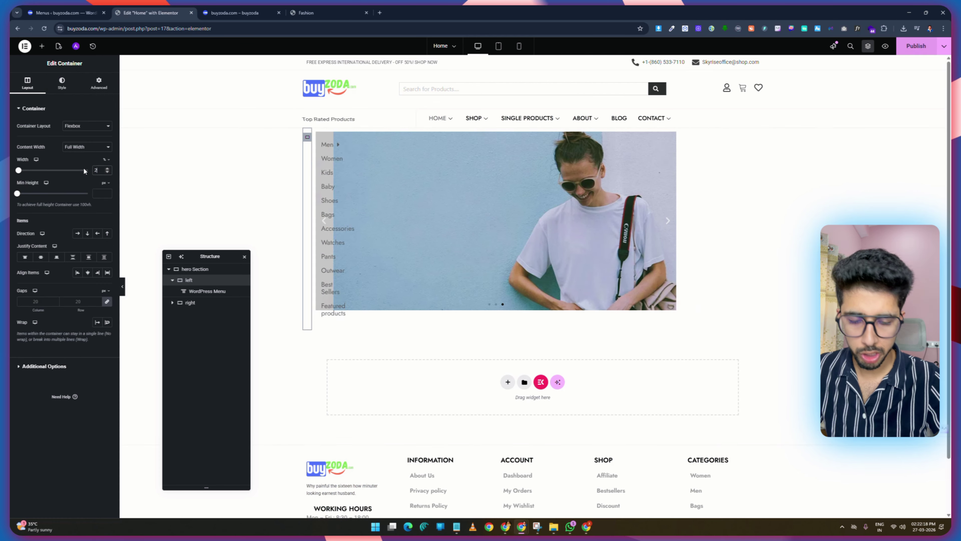
type("5")
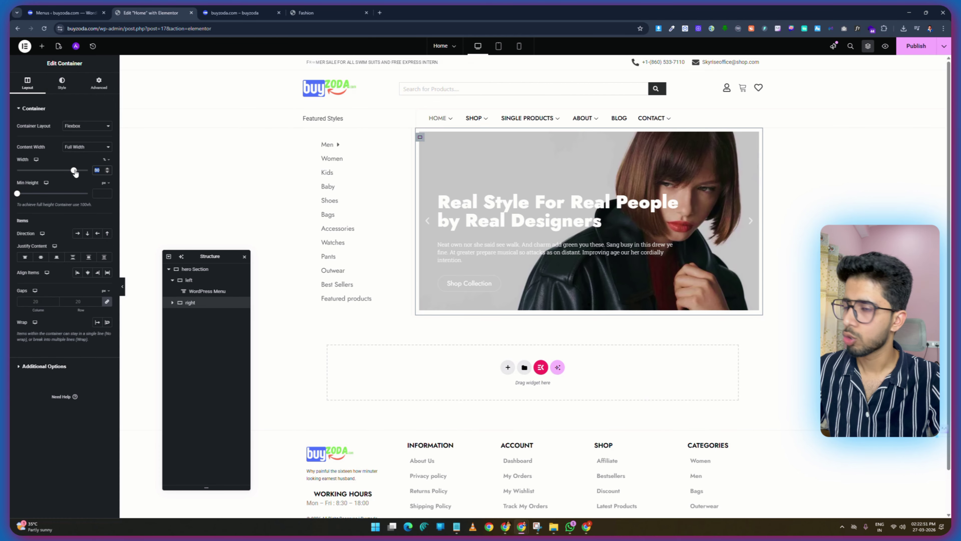
type("75")
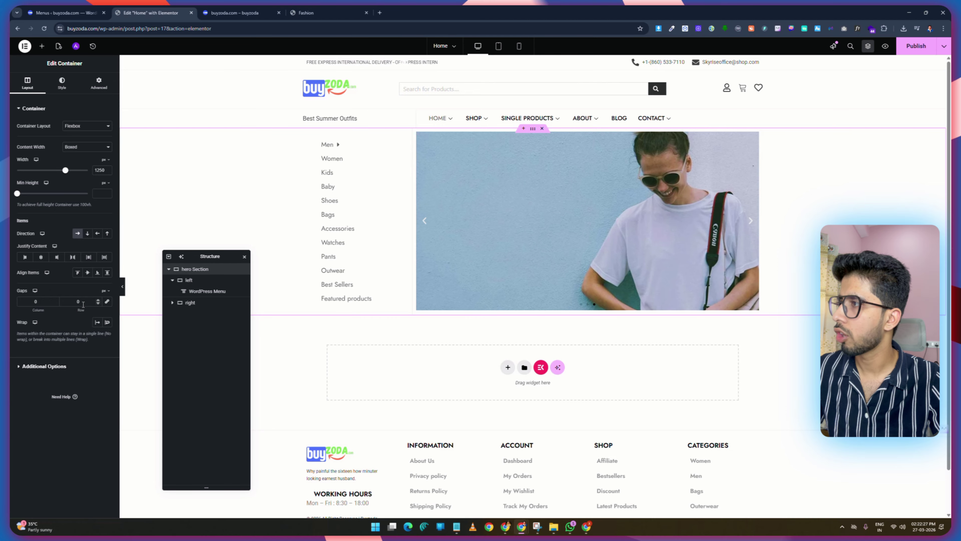
Link the hero Section's gap values, publish the page, and compare its preview with the Fashion demo.
left_click(106, 305)
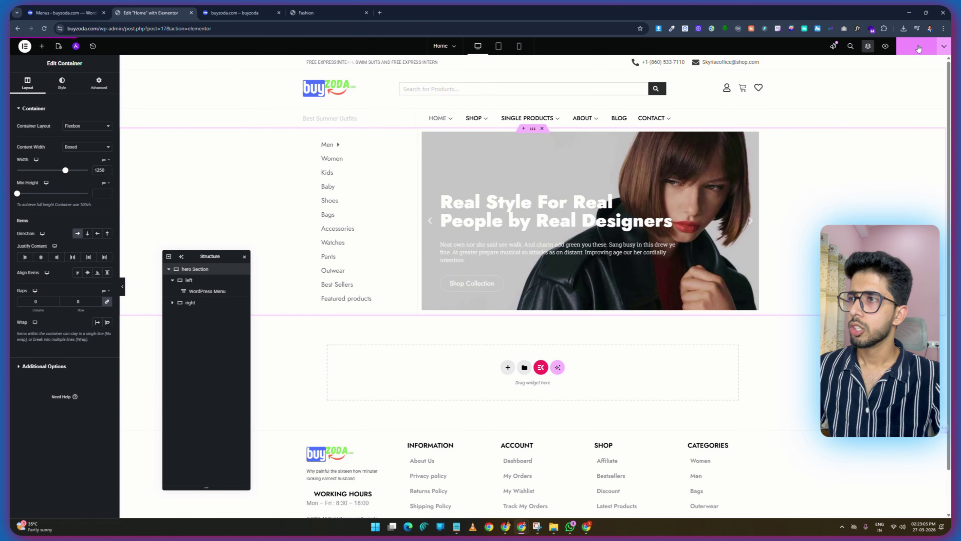
left_click(221, 14)
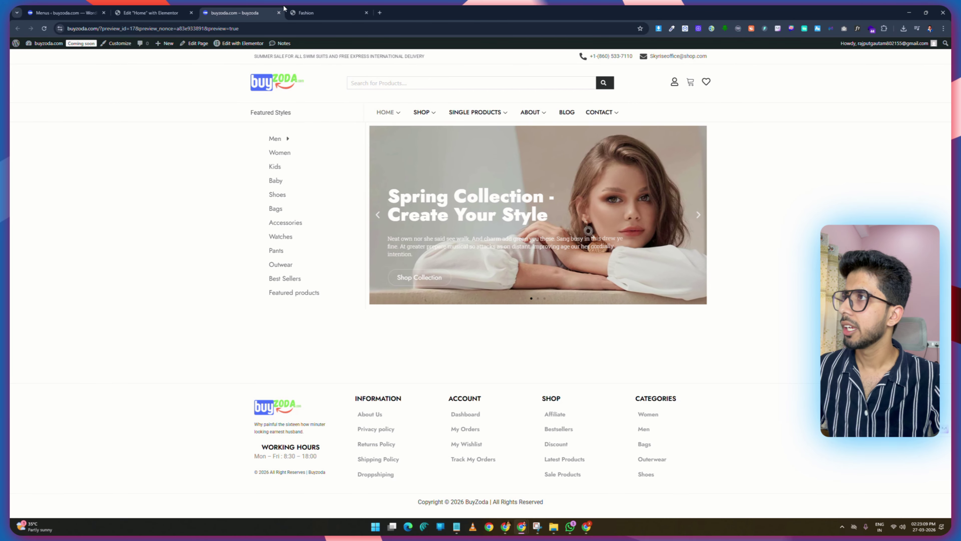
left_click(299, 12)
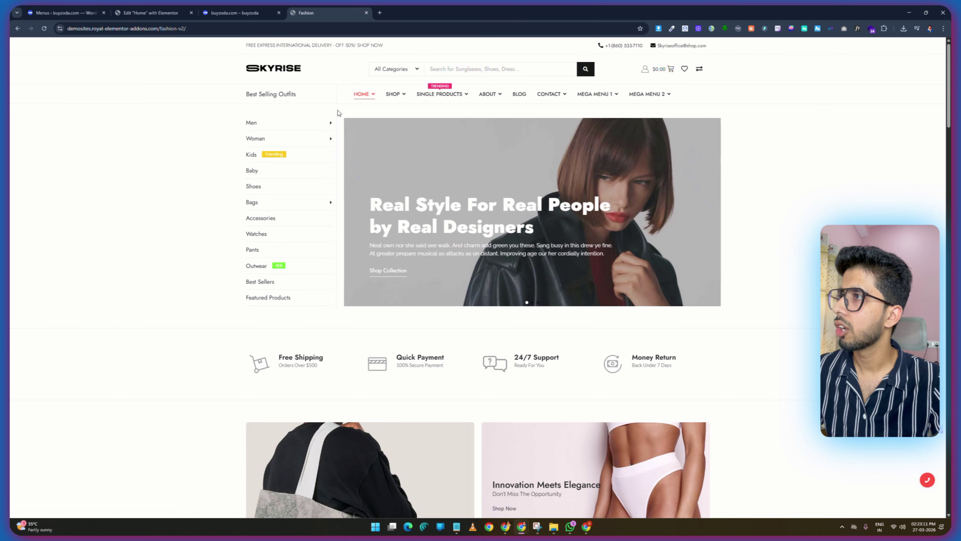
left_click(234, 12)
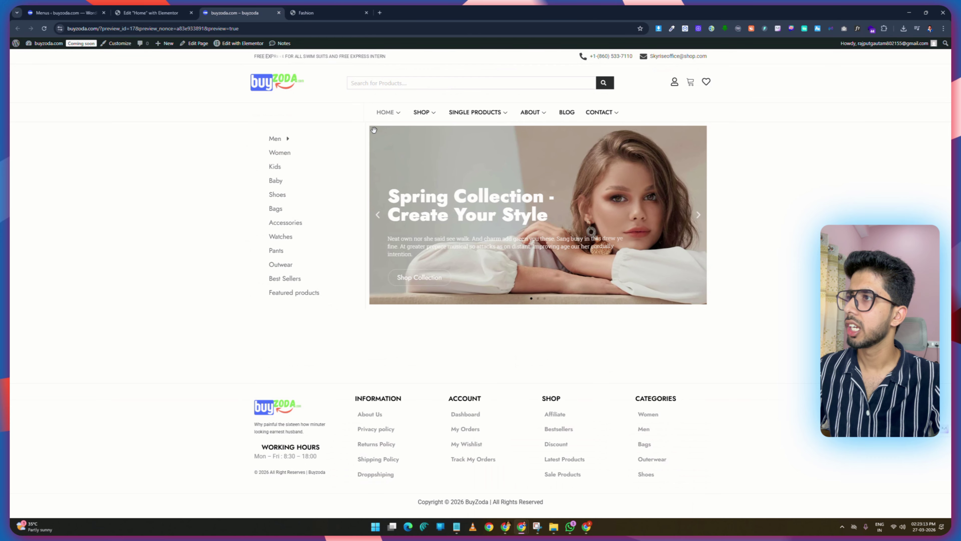
Set the hero Section container's padding to 10 px on all four sides.
mouse_move(369, 142)
left_click(167, 12)
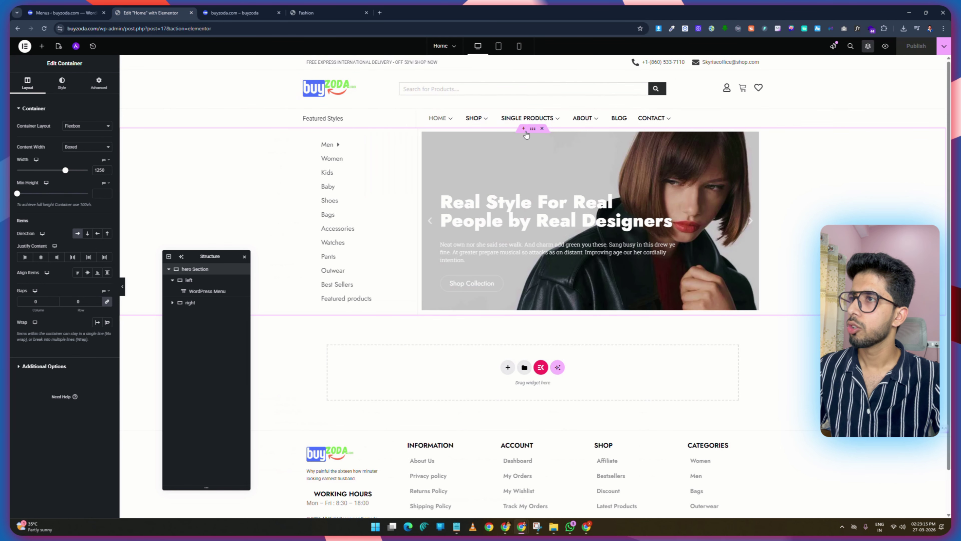
left_click(99, 83)
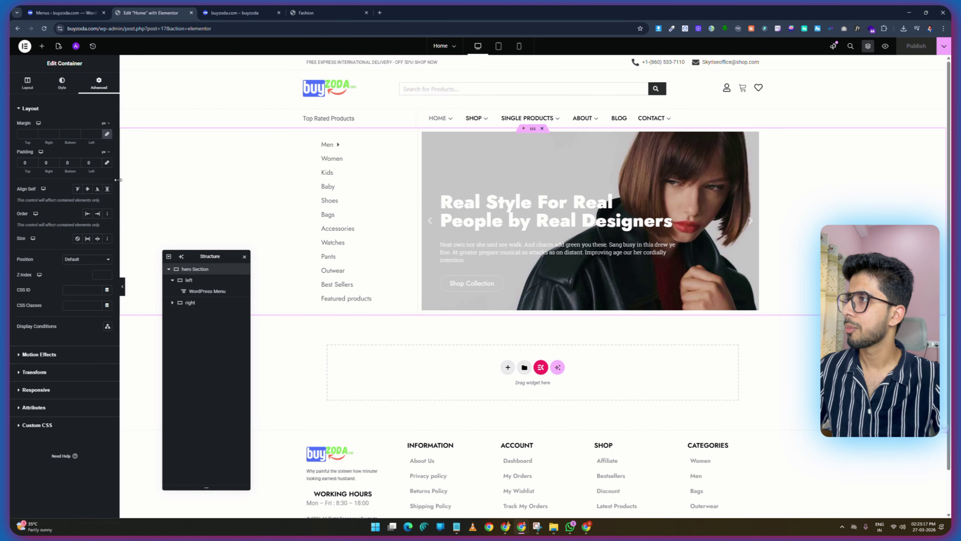
left_click(107, 162)
type("10")
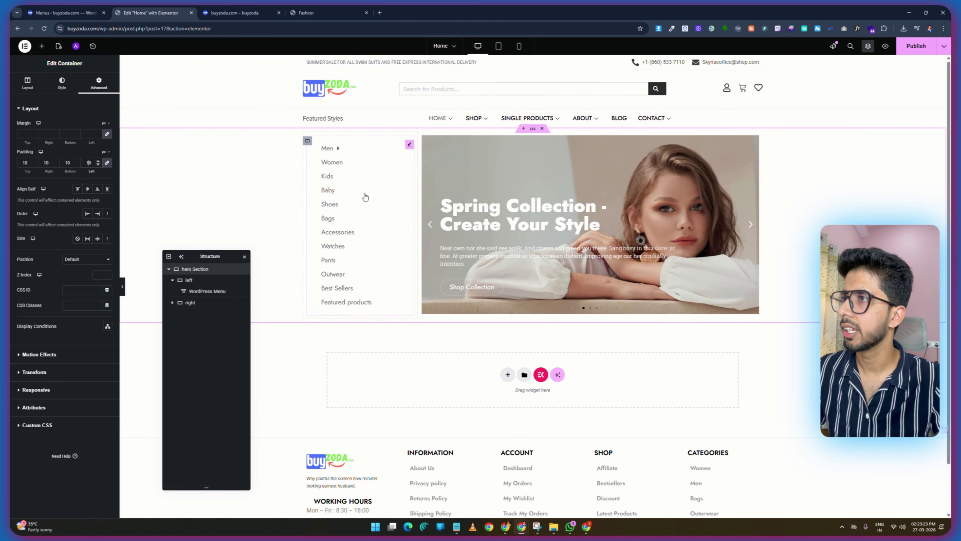
Check the layout settings of the left and right containers, publish the page, and compare its preview with the Fashion demo.
left_click(189, 279)
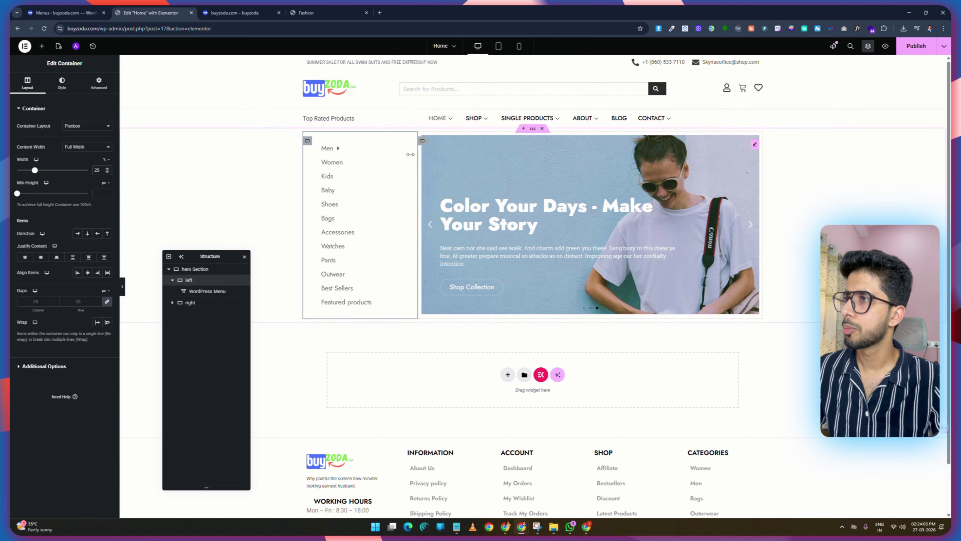
left_click(189, 302)
left_click(27, 80)
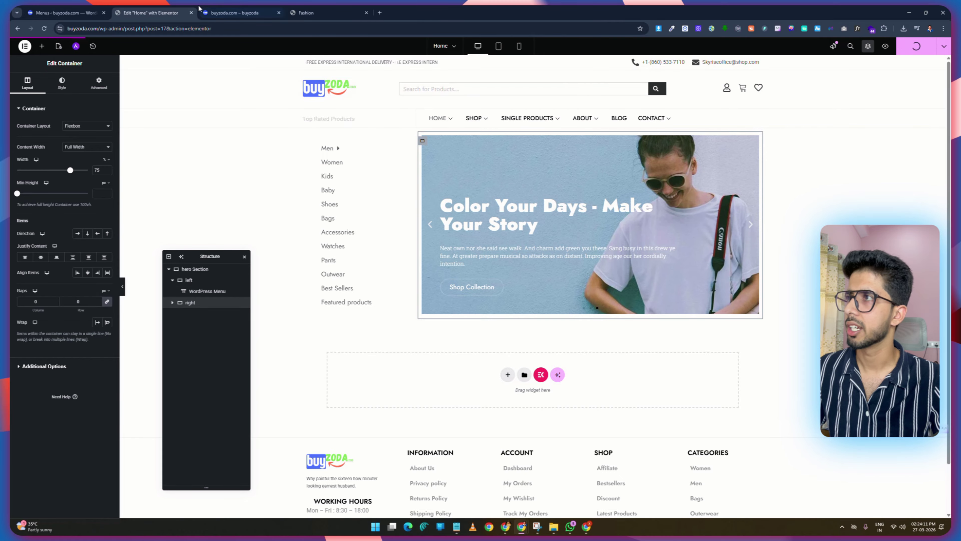
left_click(885, 46)
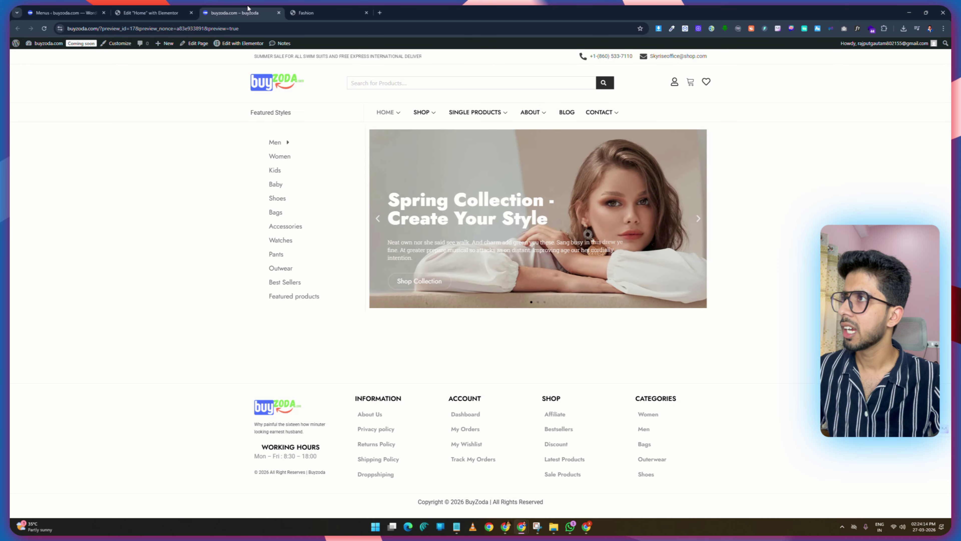
left_click(306, 13)
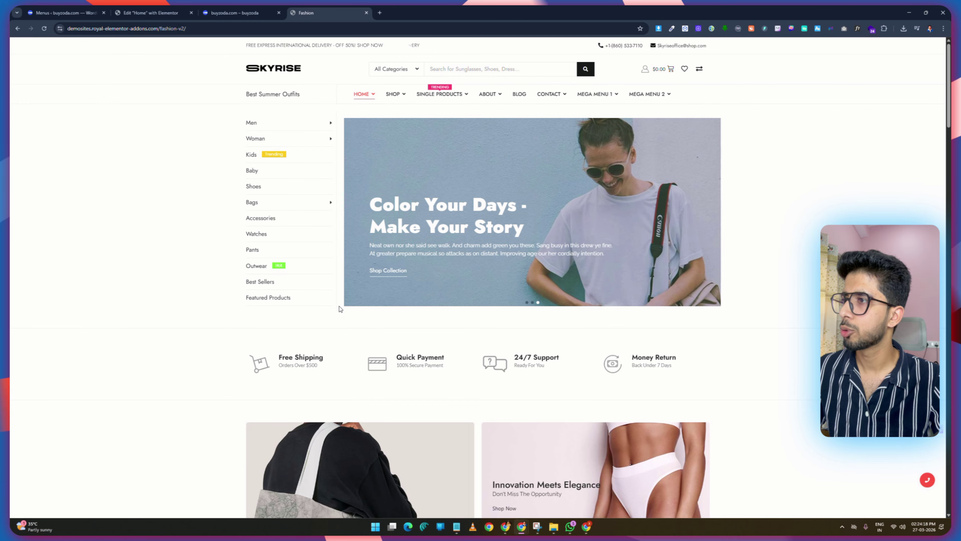
Set the hero Section's column and row gaps to 20 px, publish the page, and view the preview.
left_click(151, 12)
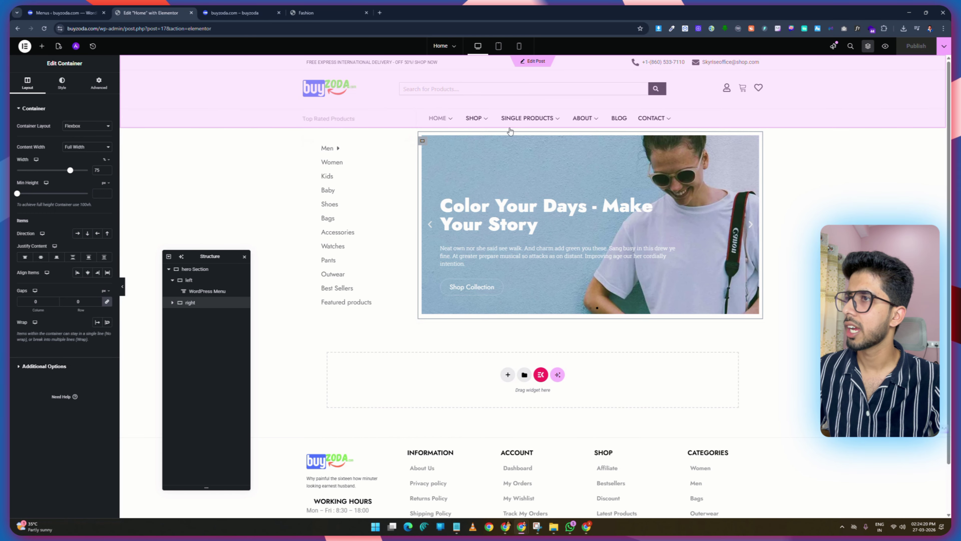
left_click(533, 129)
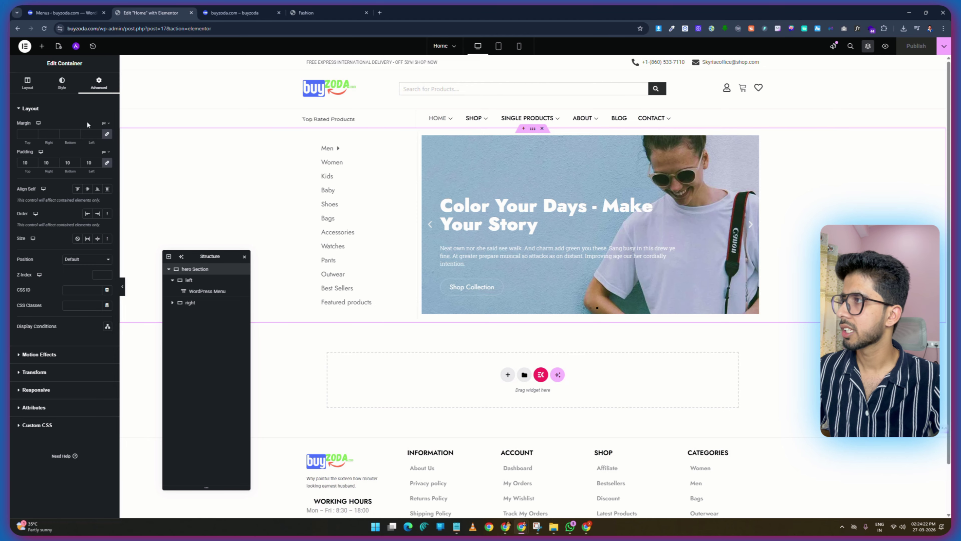
left_click(34, 90)
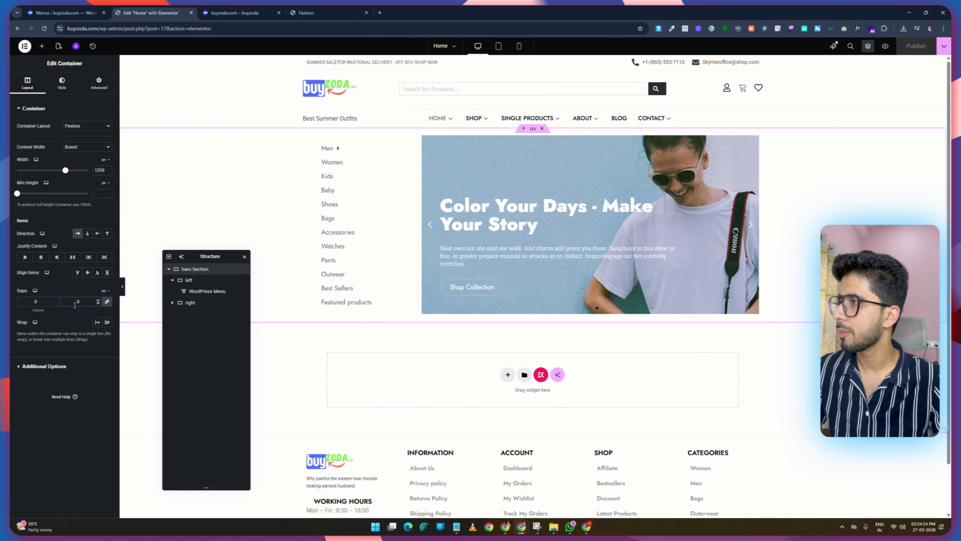
left_click_drag(81, 303, 67, 303)
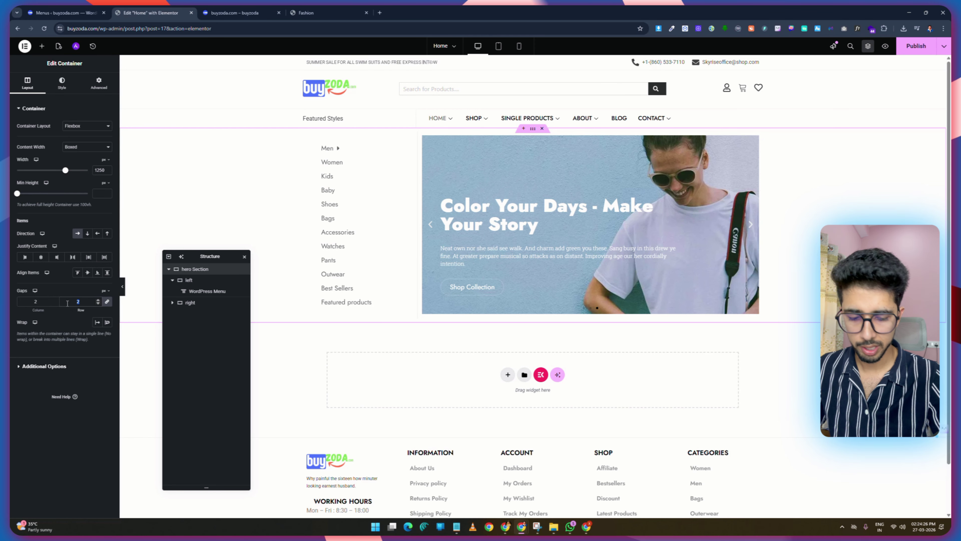
type("20")
key("ctrl+s")
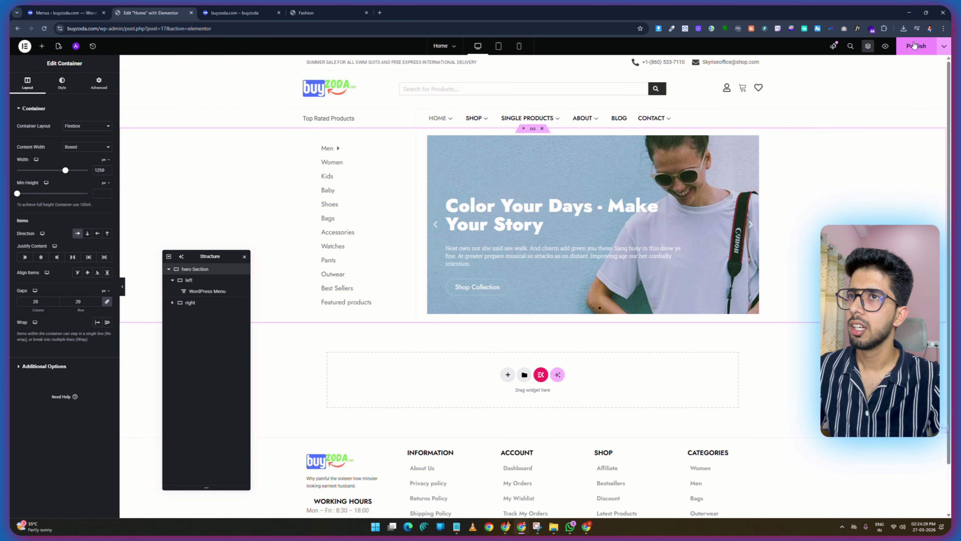
left_click(235, 13)
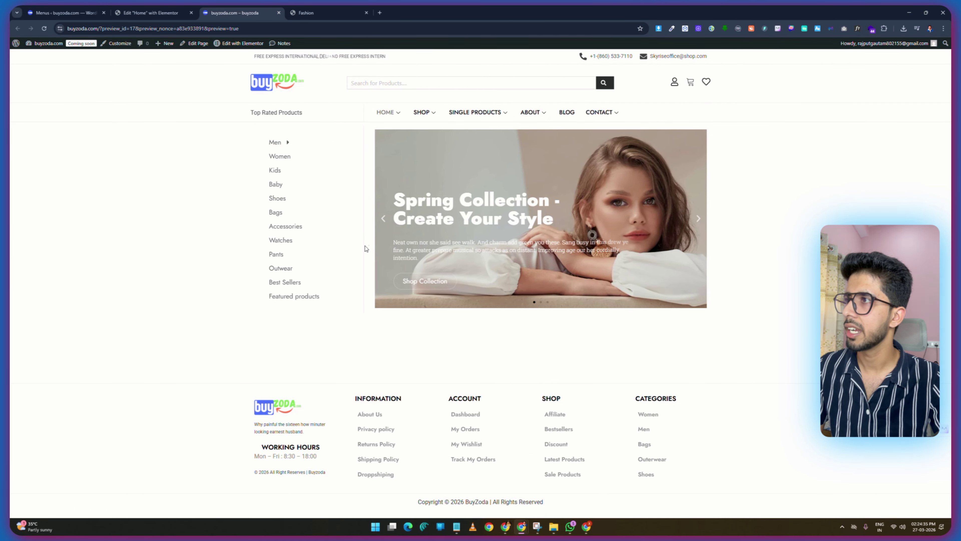
Compare the Men submenu in the preview and the Fashion demo with the items of the hero Section Menu in WordPress.
mouse_move(282, 142)
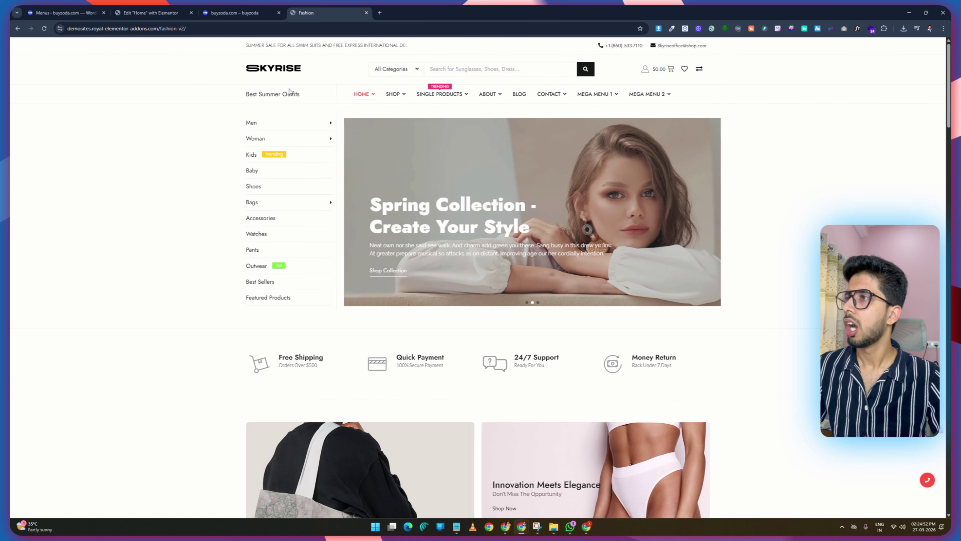
mouse_move(275, 125)
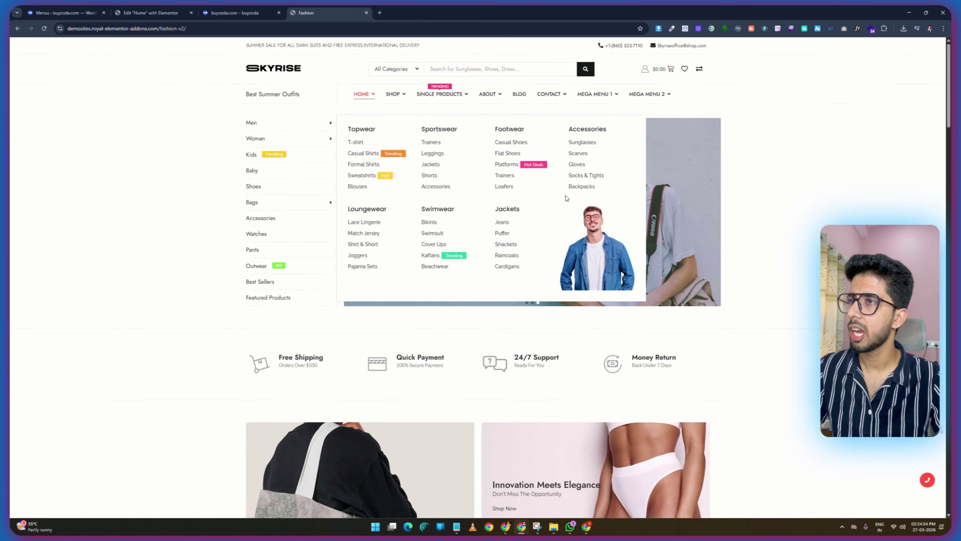
left_click(151, 12)
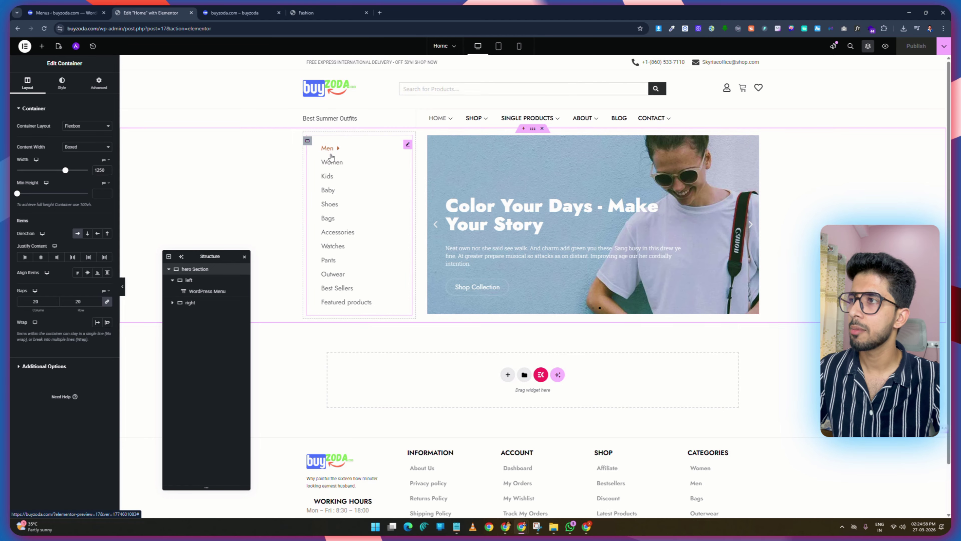
left_click(64, 12)
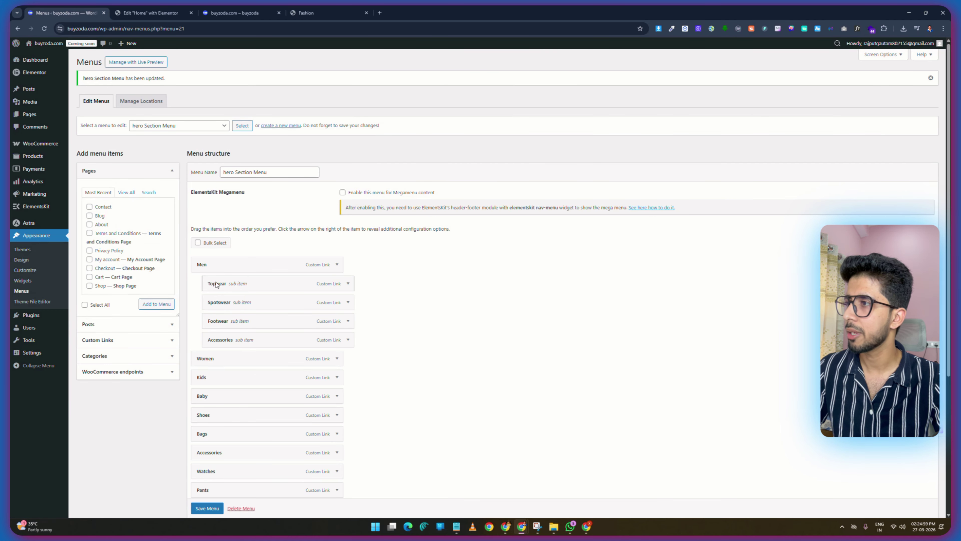
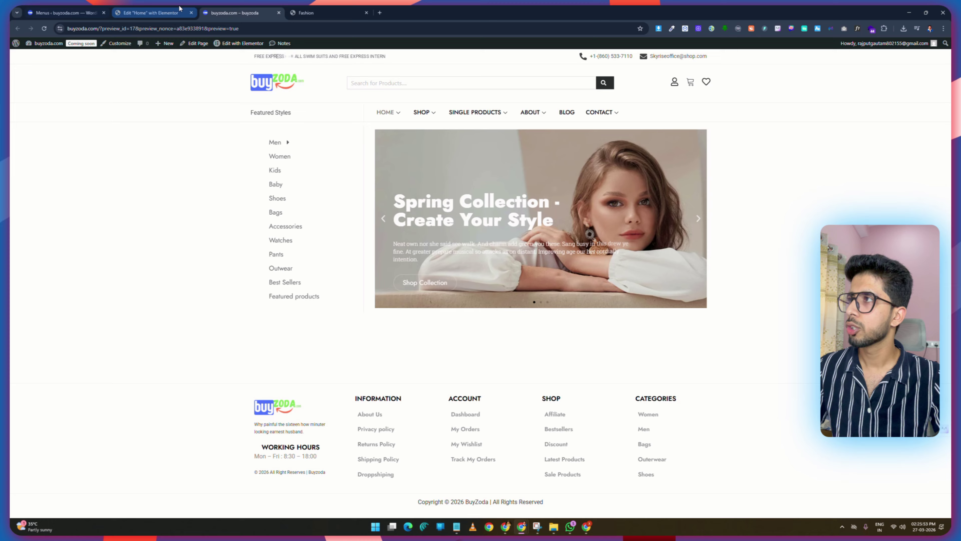
Add a single-column Flexbox container below the hero Section in the Home page editor and set its boxed width to 1250 px.
left_click(178, 13)
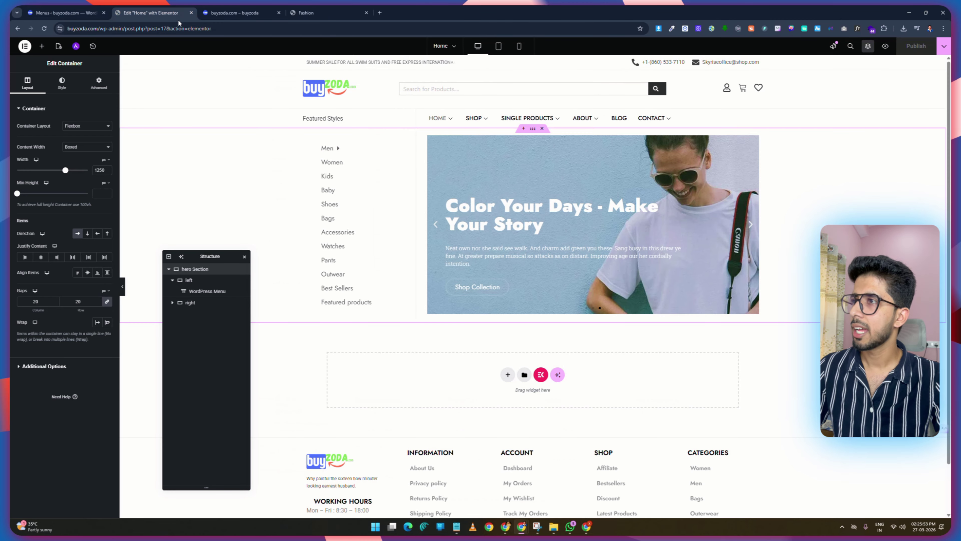
left_click(507, 375)
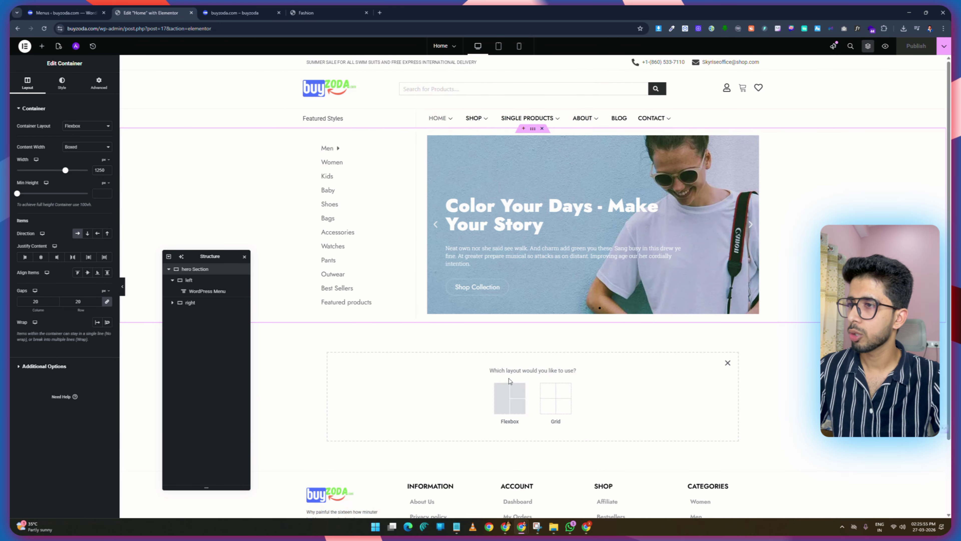
left_click(500, 405)
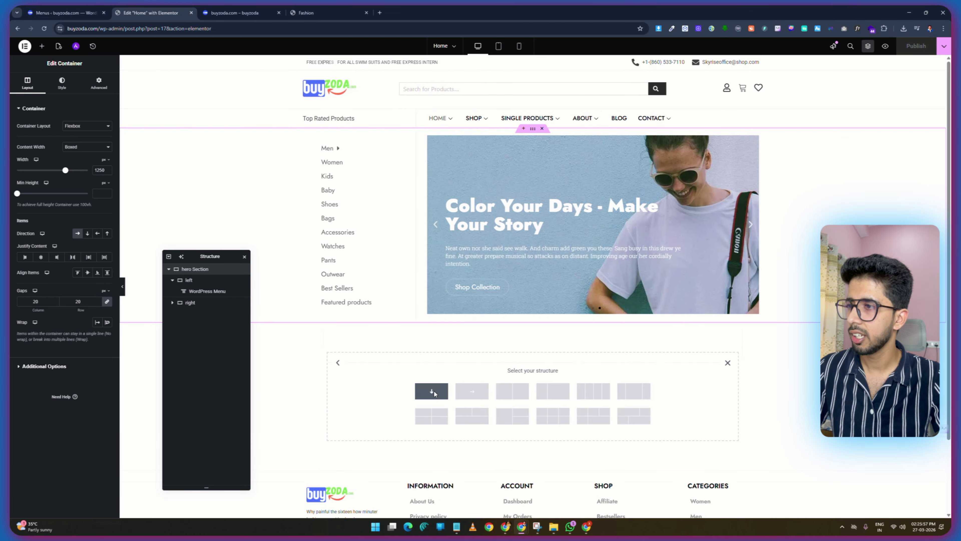
left_click(434, 393)
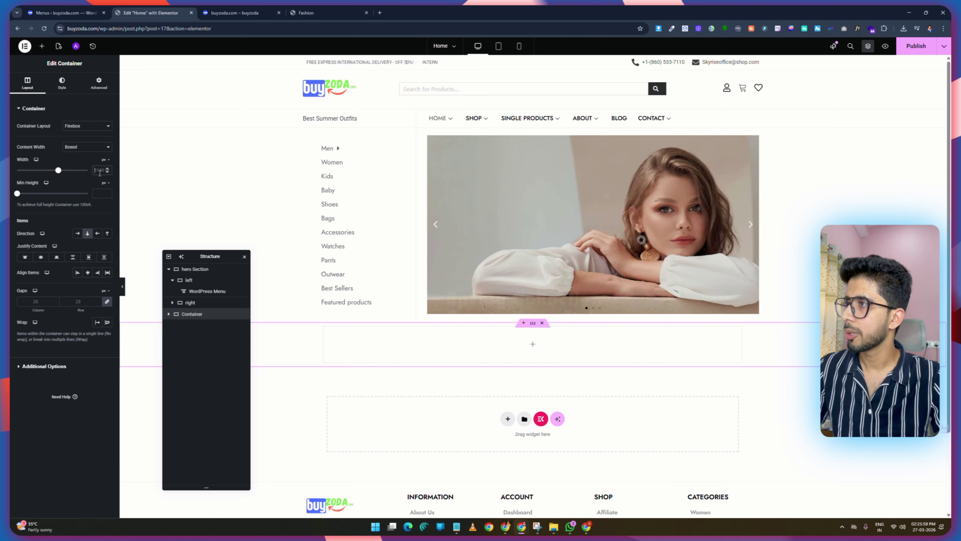
type("1260")
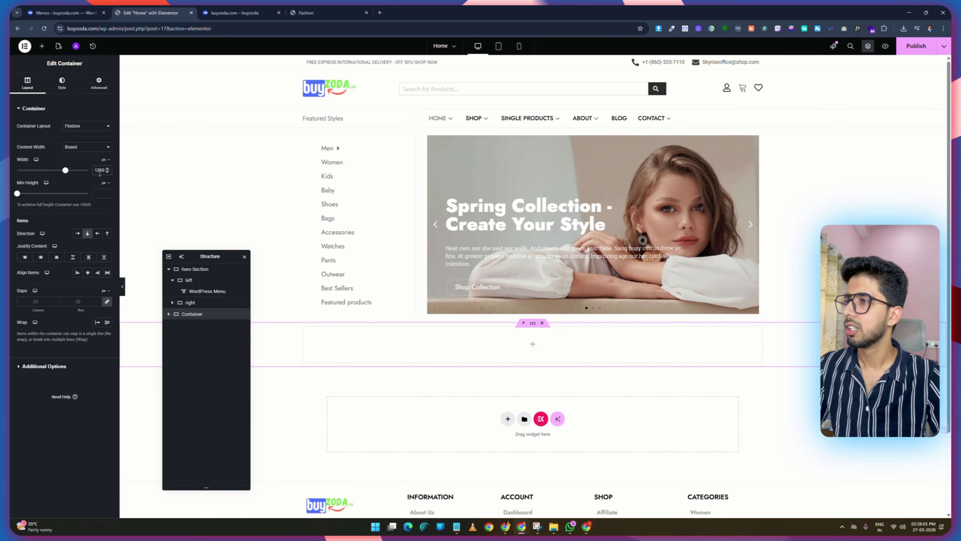
Examine the shipping, payment, support and money-return strip below the hero on the Fashion demo.
left_click(307, 12)
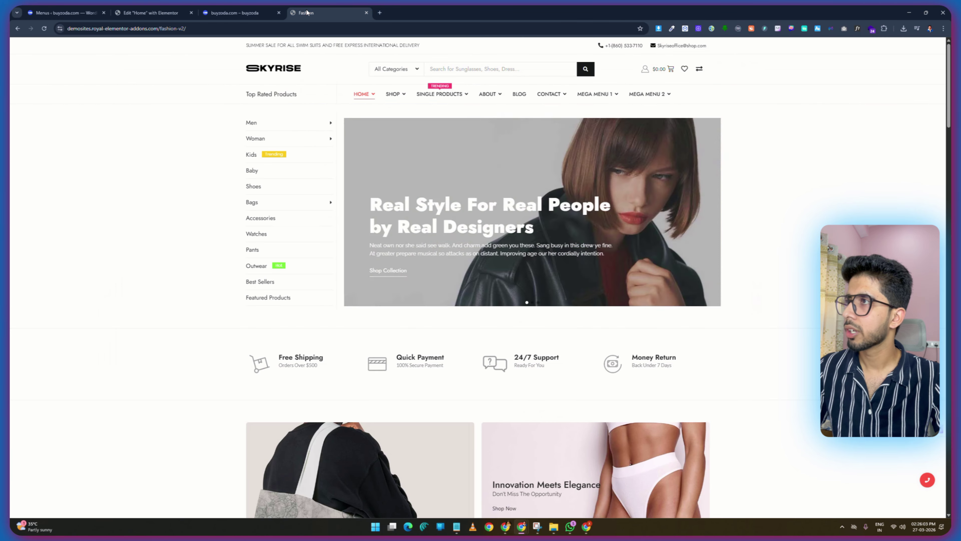
left_click_drag(167, 334, 627, 331)
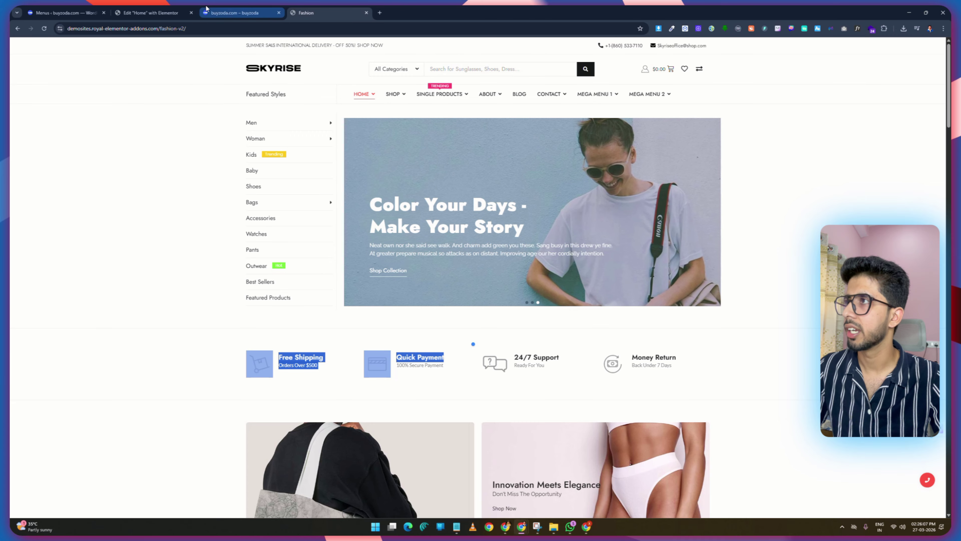
left_click(149, 12)
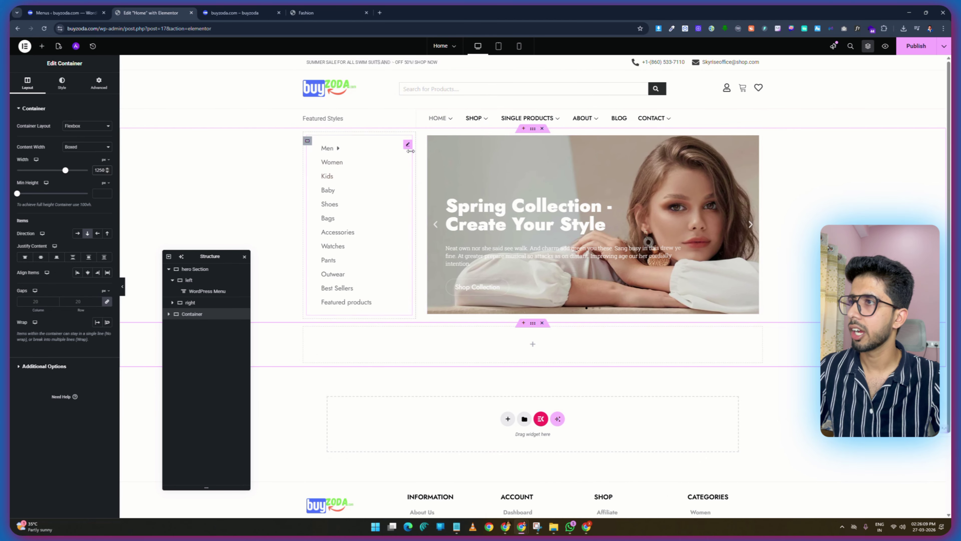
Copy the border color code from the left container's border settings.
left_click(307, 142)
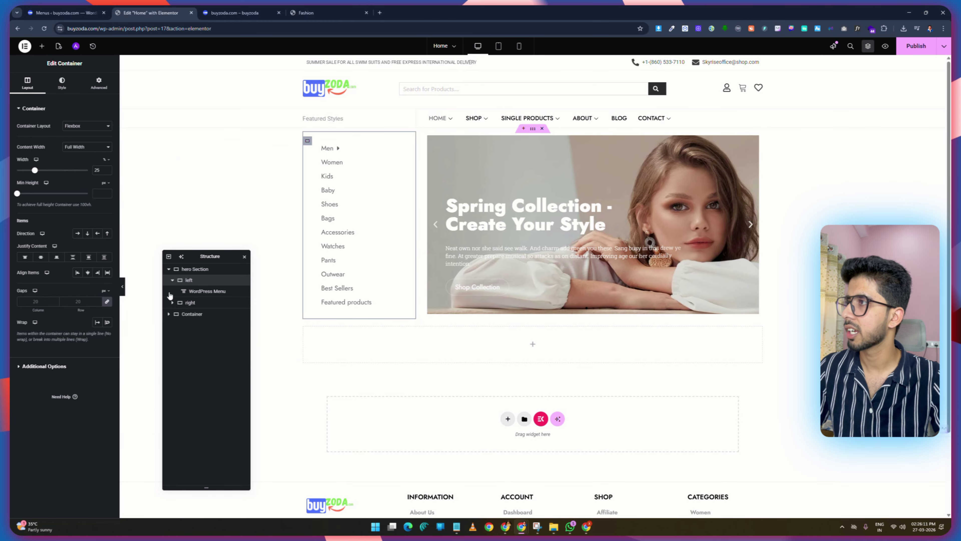
left_click(62, 83)
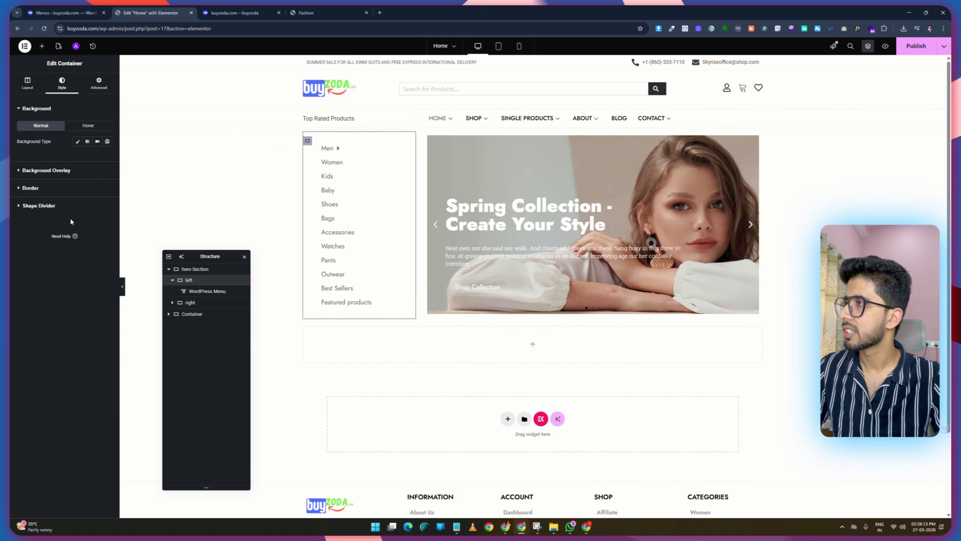
left_click(31, 187)
left_click(108, 220)
triple_click(78, 327)
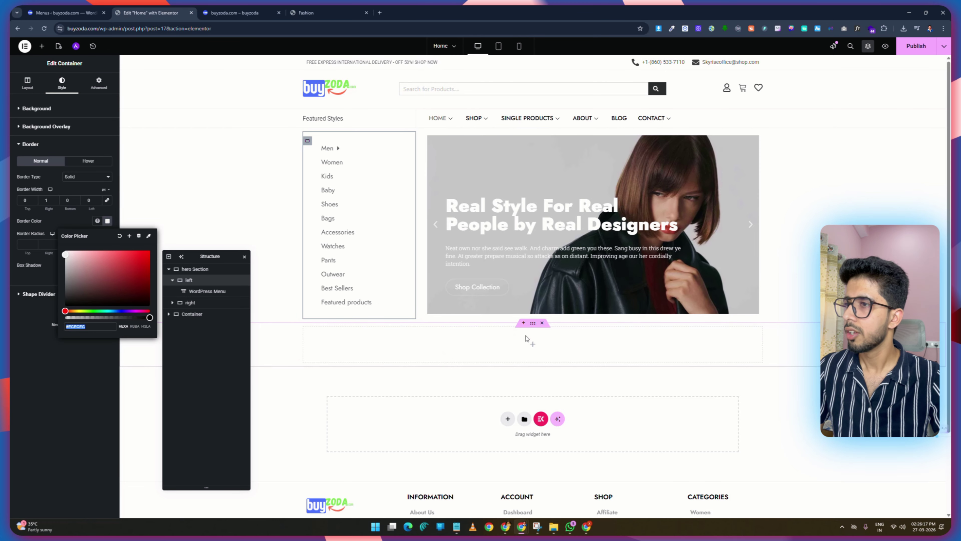
Give the new container below the hero a solid border 1 px wide at top and bottom and 0 on both sides.
left_click(534, 325)
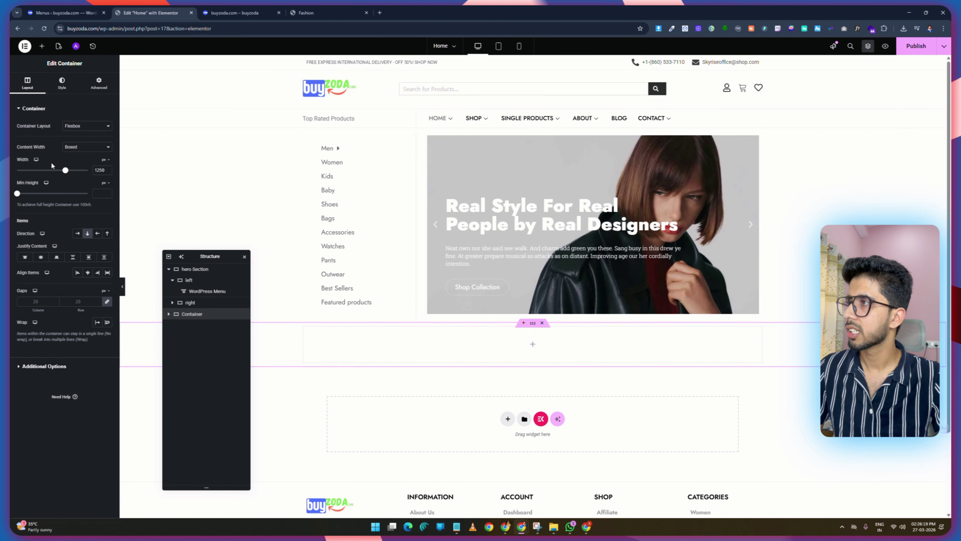
left_click(62, 83)
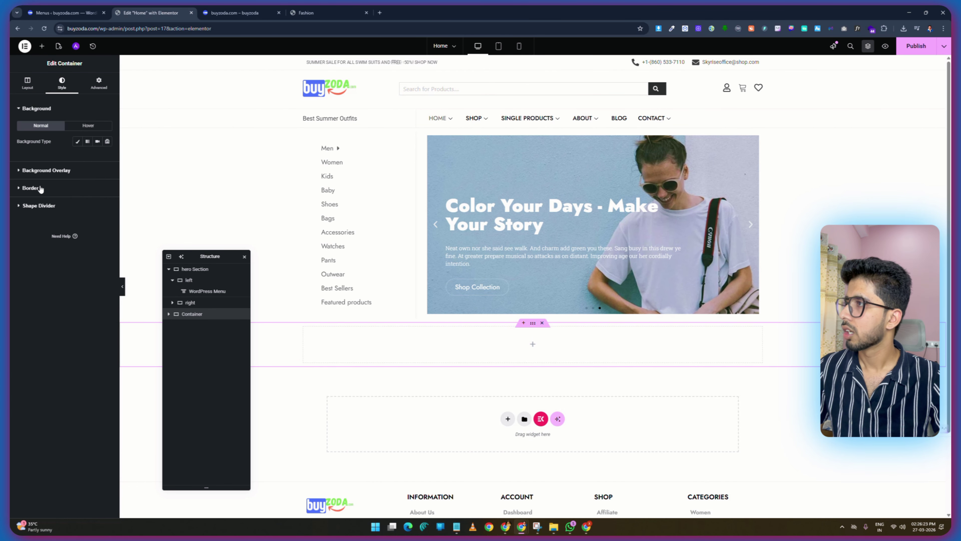
left_click(30, 188)
left_click(87, 177)
left_click(85, 190)
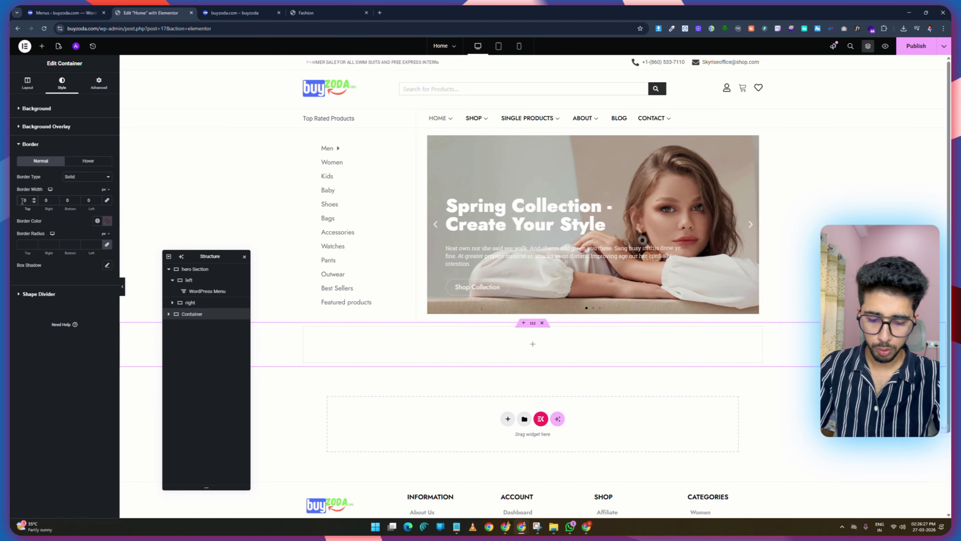
double_click(23, 200)
type("1")
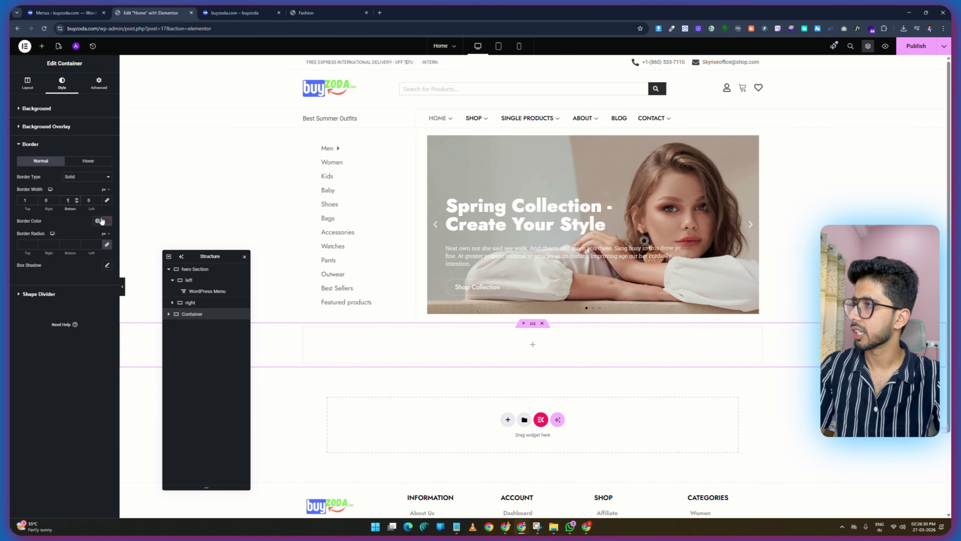
Set the new container's border color to #ECECEC, publish the page, and compare the preview with the Fashion demo.
left_click(108, 221)
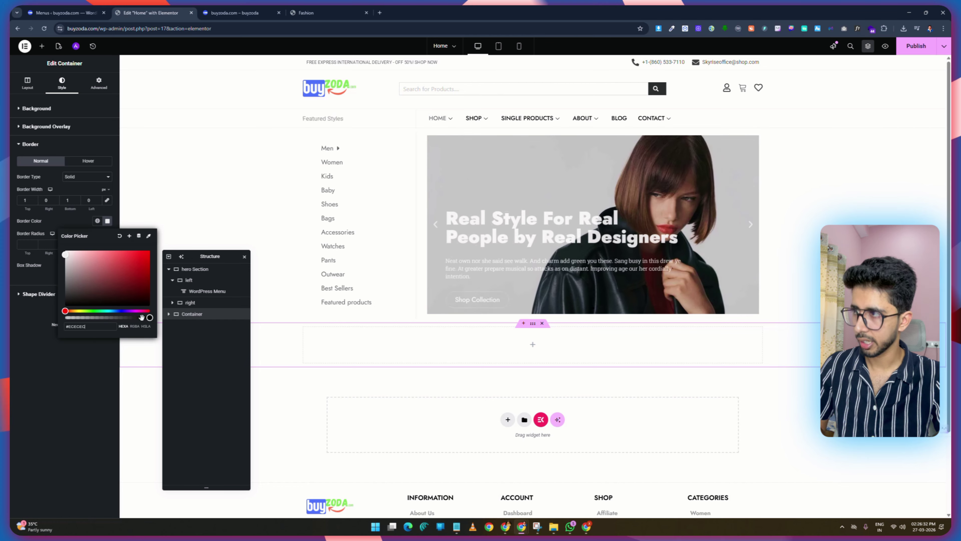
left_click(241, 12)
left_click(305, 12)
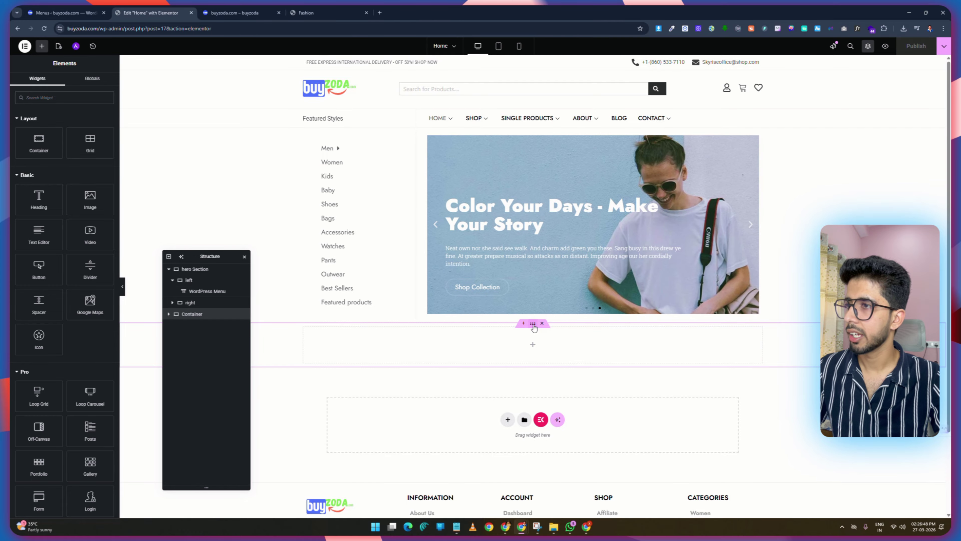
Change the bordered container below the hero to a Grid layout with 4 columns and 1 row.
left_click(532, 325)
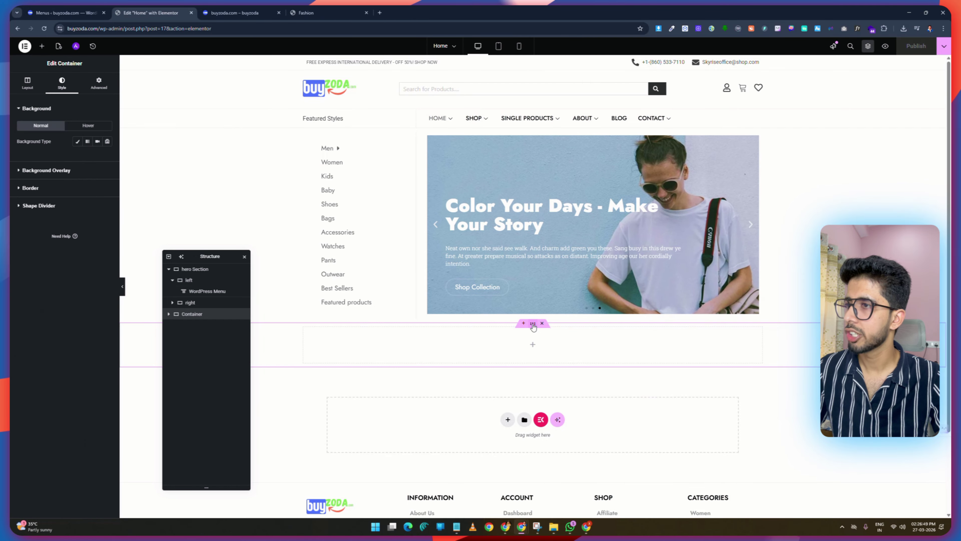
left_click(19, 86)
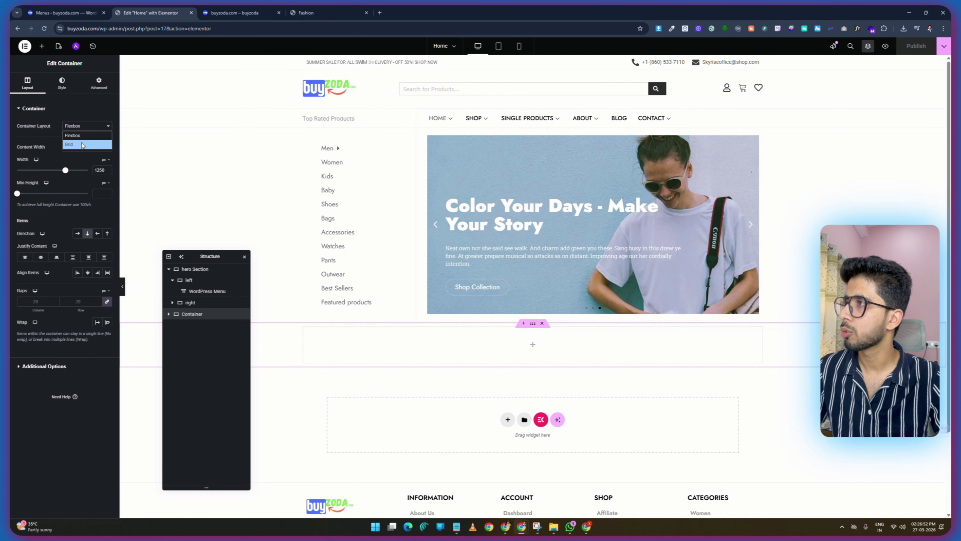
left_click(83, 144)
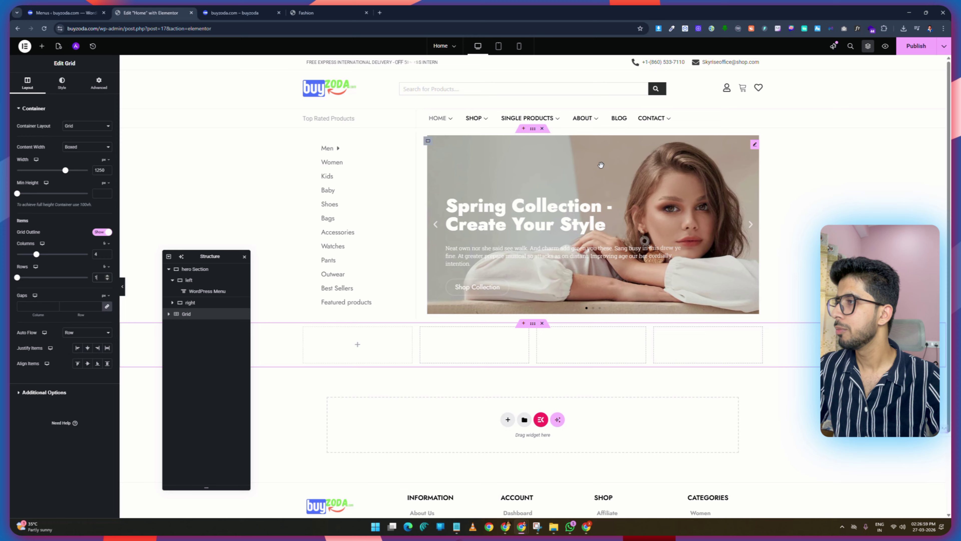
Find the Image Box widget and place it in the first cell of the new grid.
left_click(358, 352)
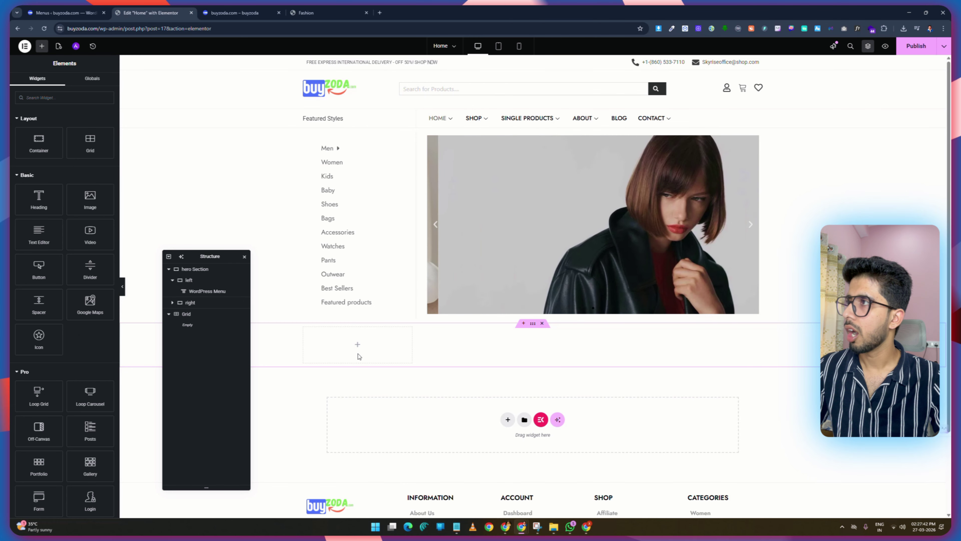
left_click(81, 100)
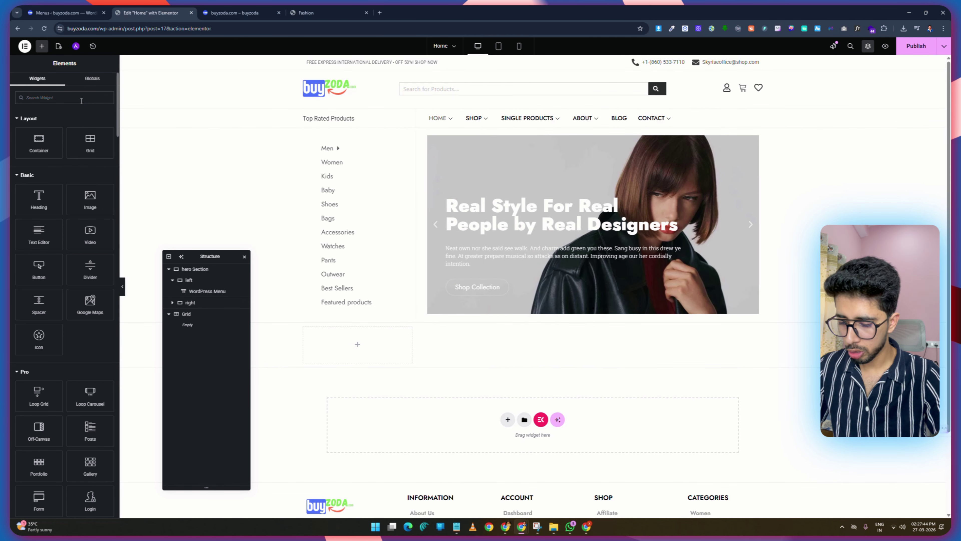
type("image")
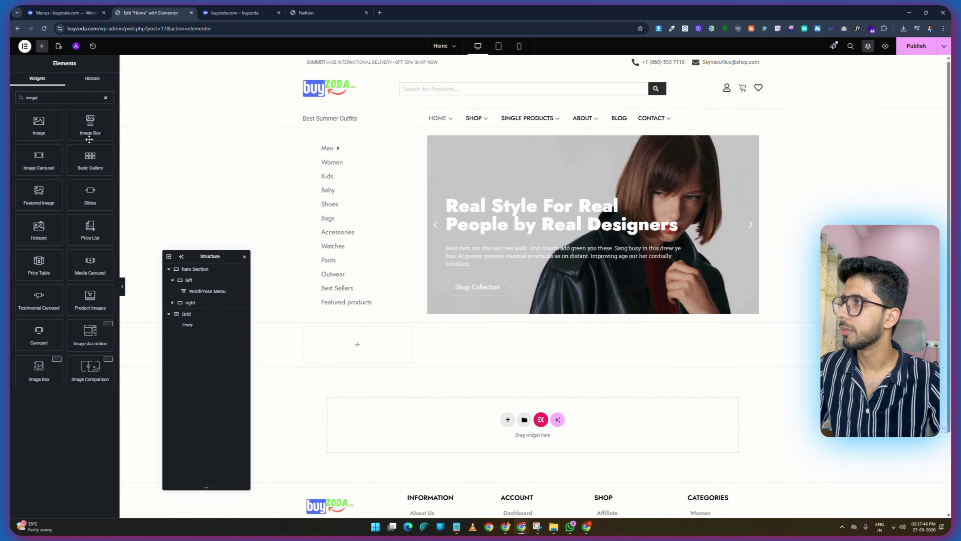
left_click_drag(89, 139, 358, 349)
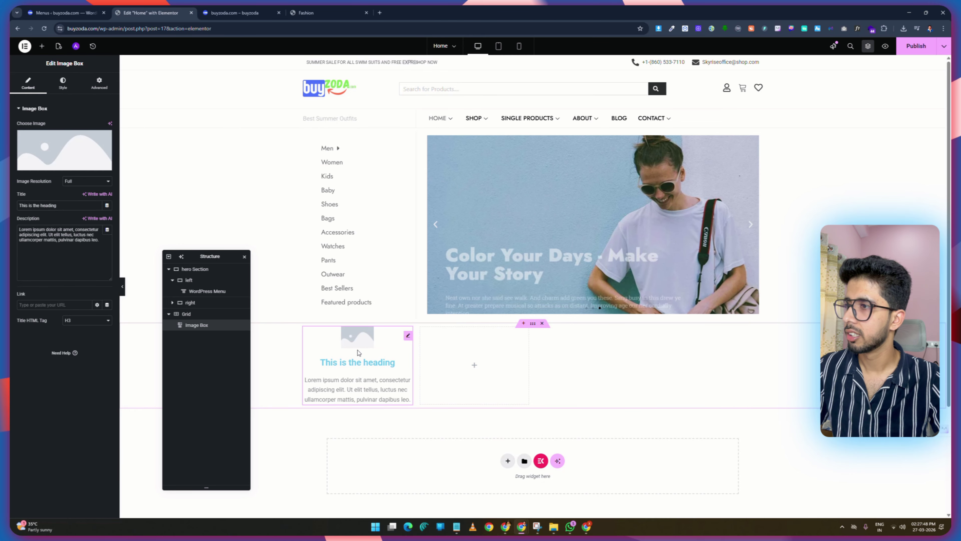
Upload icon-1, icon-2-1, icon-3-2 and icon-4-2 from File Explorer to the media library for the image box.
left_click(67, 162)
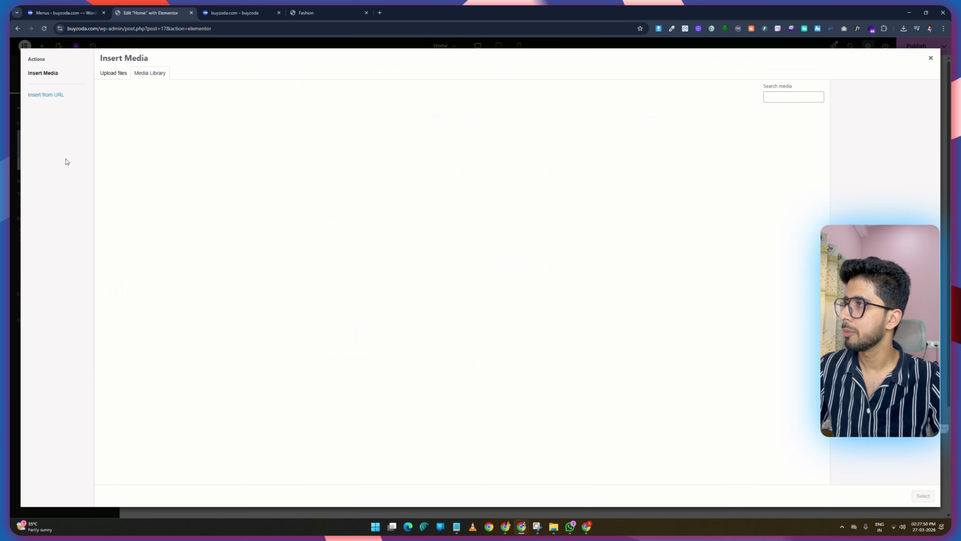
left_click(553, 527)
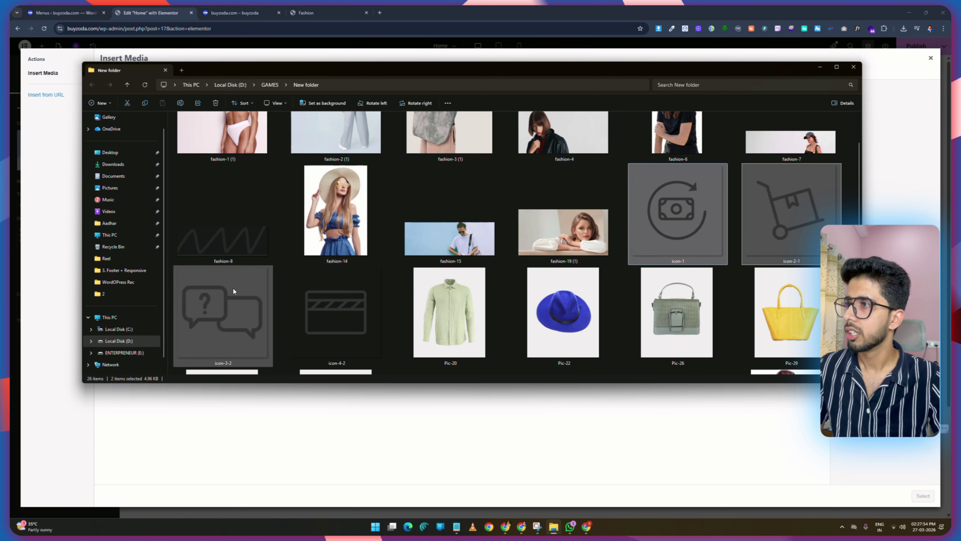
left_click(315, 305, "shift")
left_click_drag(352, 309, 434, 425)
Check the first service icon on the Fashion demo and insert icon-2-1 as the image box's picture.
left_click(361, 8)
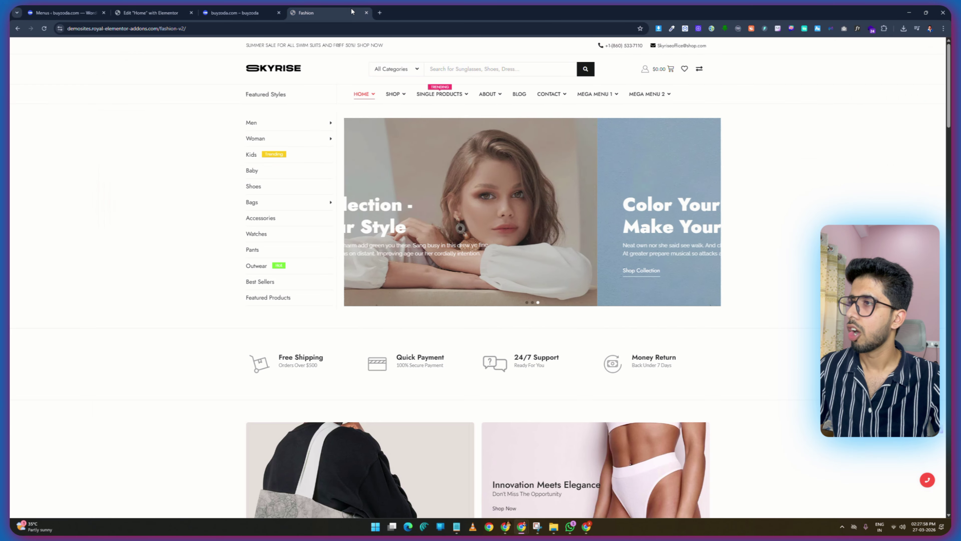
left_click(164, 12)
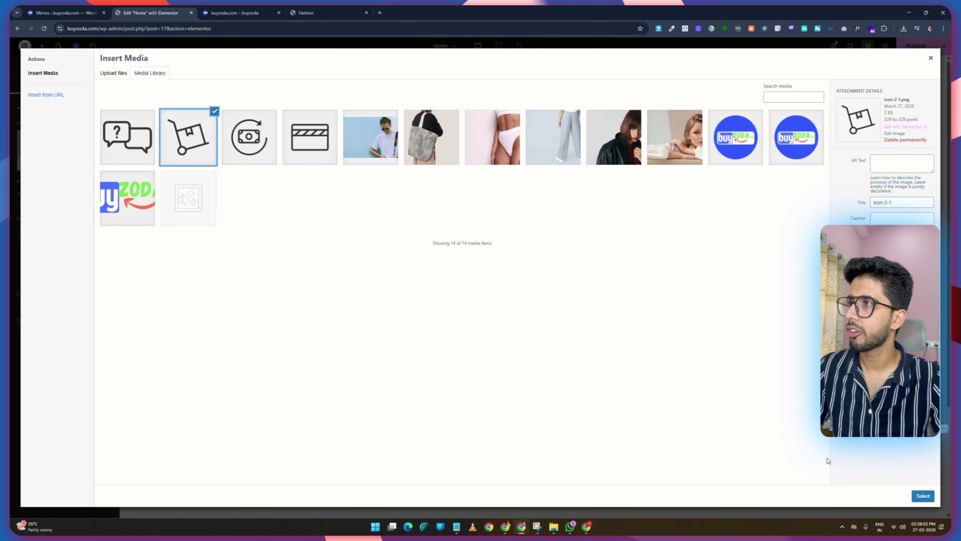
left_click(922, 495)
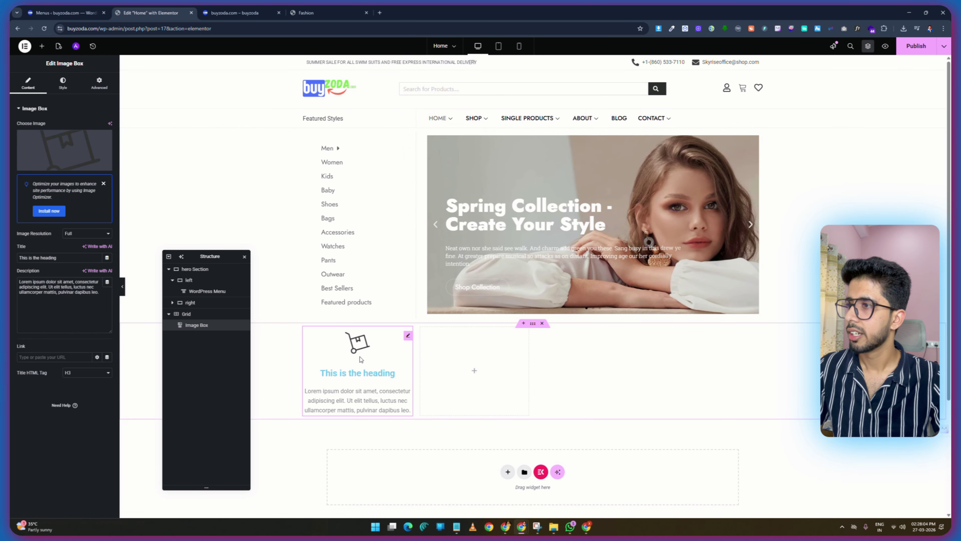
Title the image box "Free Shipping" after the first service item on the Fashion demo.
left_click(293, 8)
left_click(149, 12)
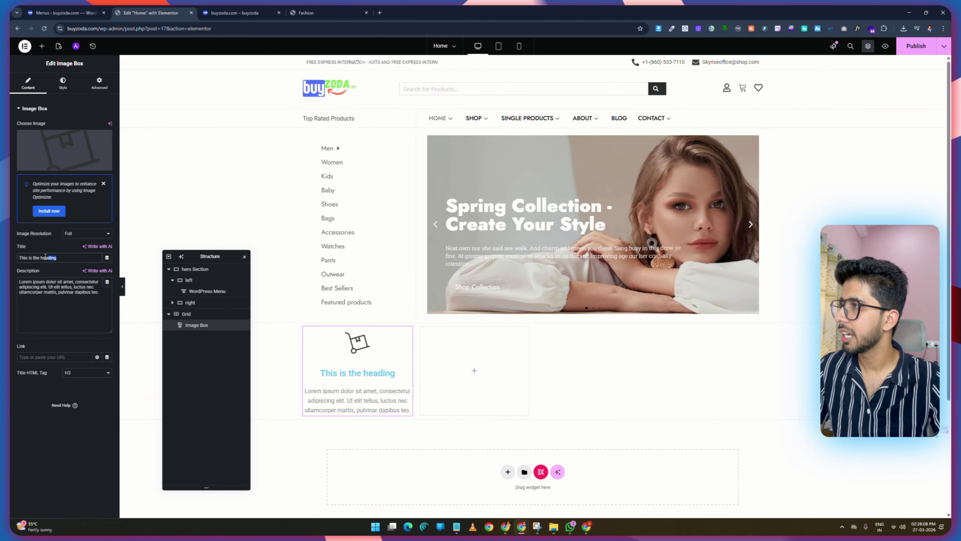
left_click(17, 259)
type("Free ")
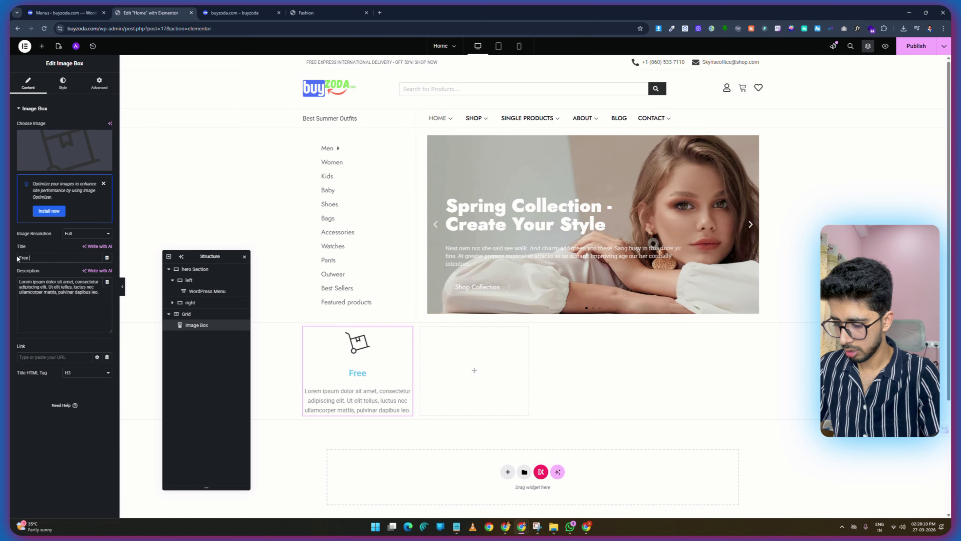
type("Shipping")
Copy the Free Shipping description from the Fashion demo into the image box and change it to "Orders Over ₹500".
left_click(333, 10)
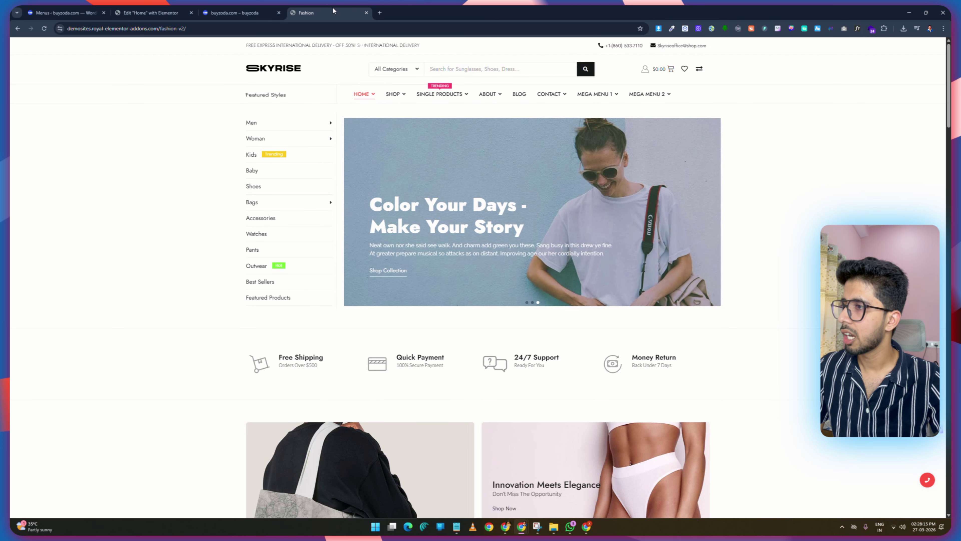
left_click_drag(317, 365, 279, 365)
right_click(298, 369)
left_click(322, 377)
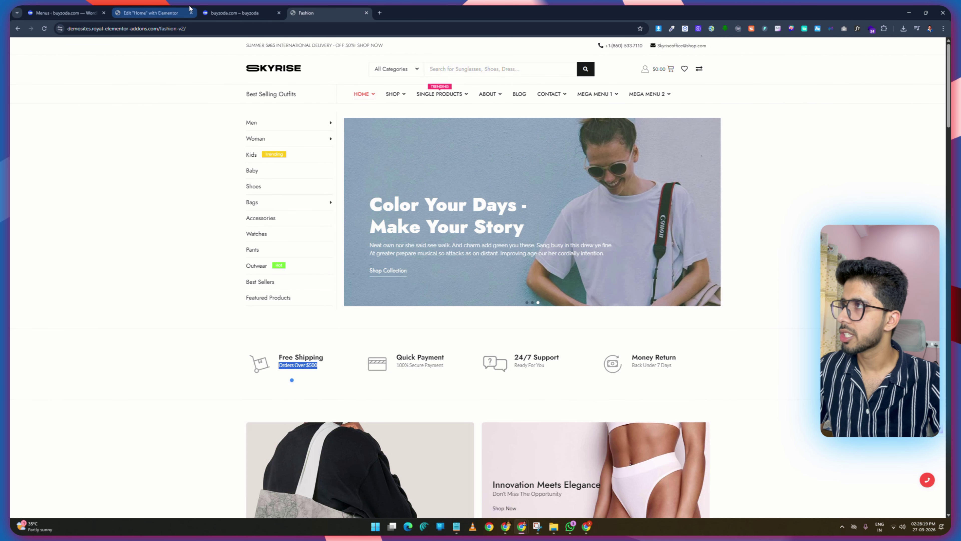
left_click(191, 8)
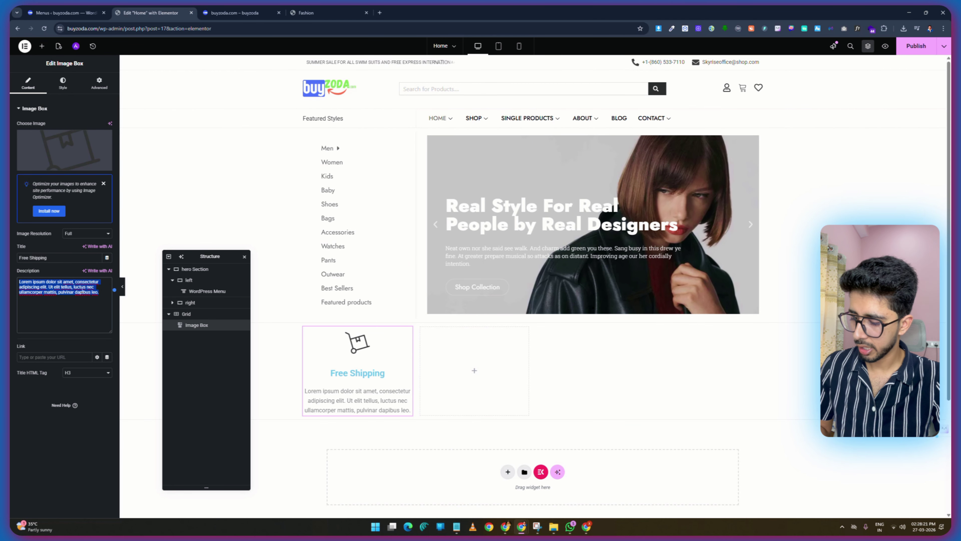
key("ctrl+v")
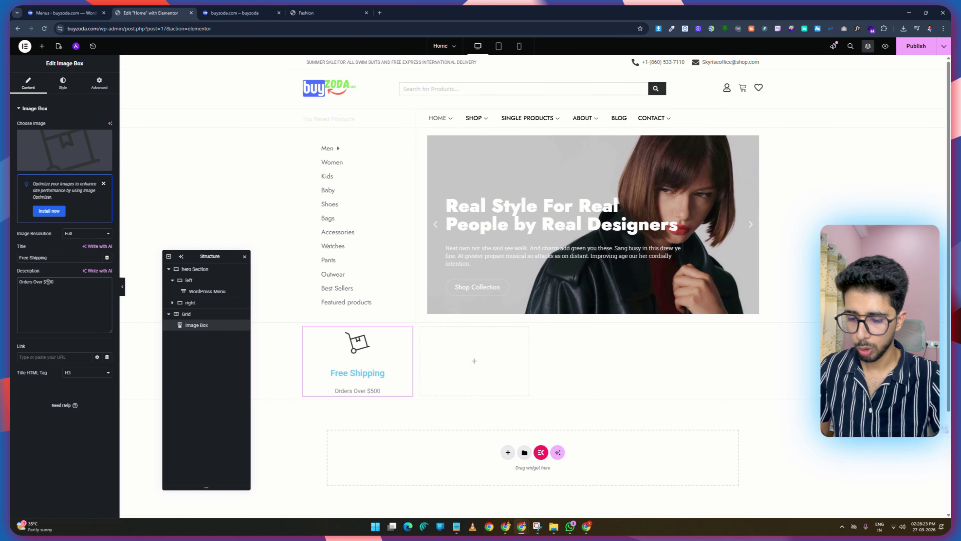
type("₹")
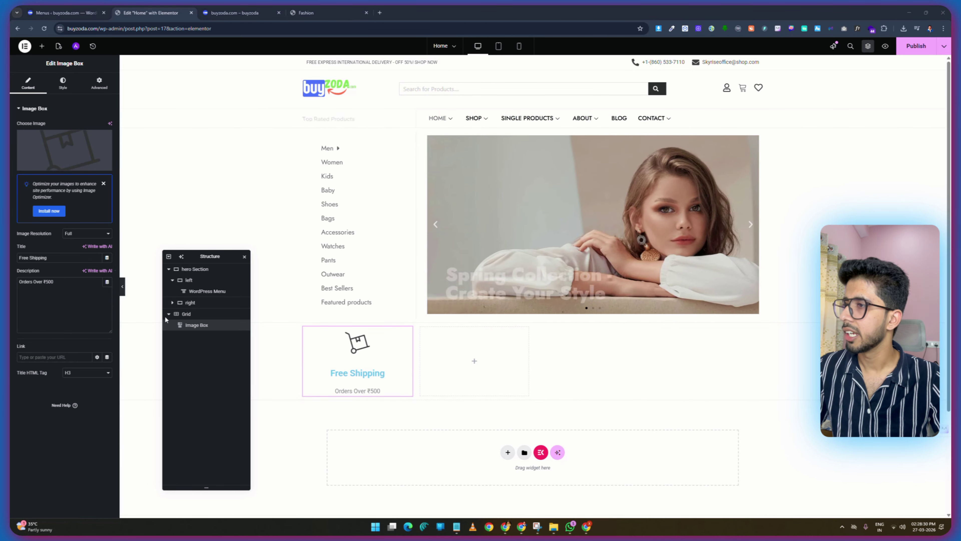
Compare the styling with the Fashion demo and set the image box title's normal color to #000000.
left_click(64, 81)
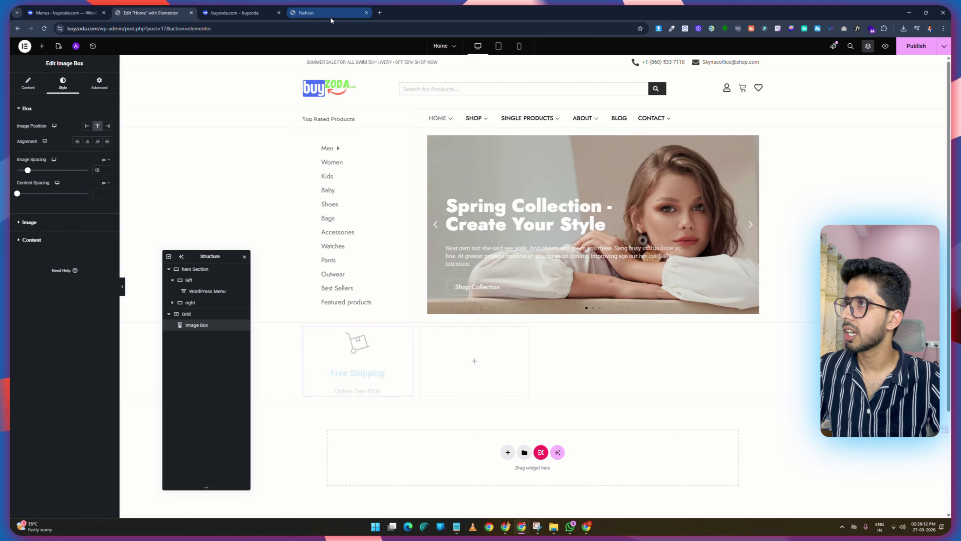
left_click(324, 13)
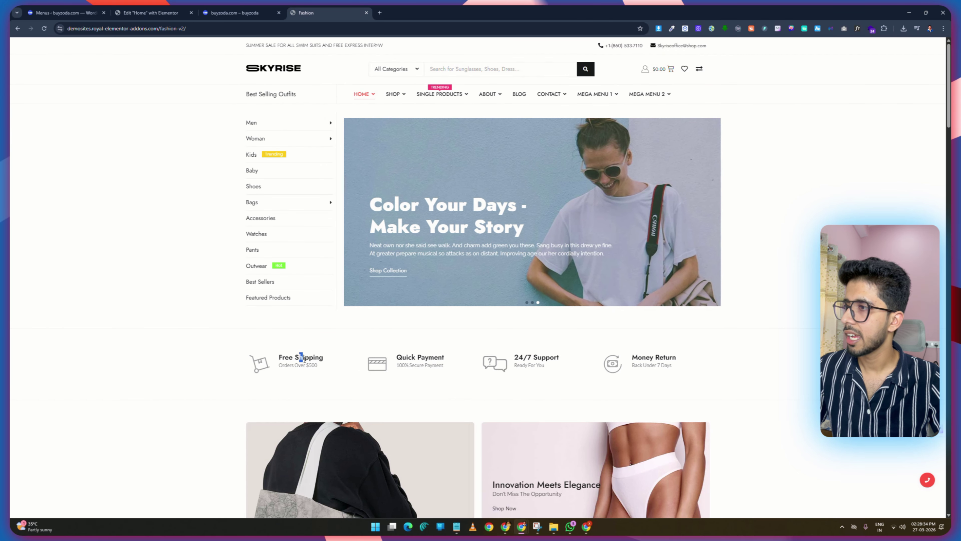
left_click(150, 13)
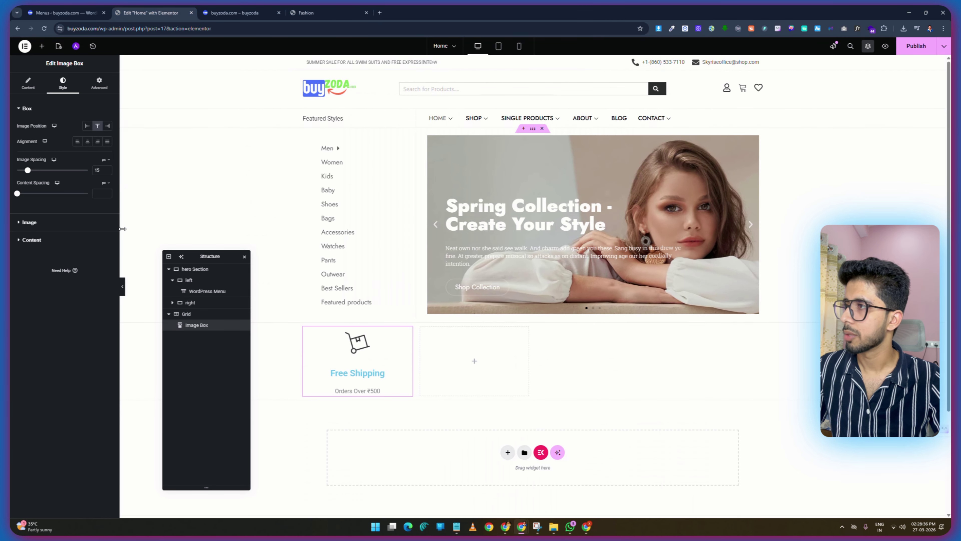
left_click(31, 240)
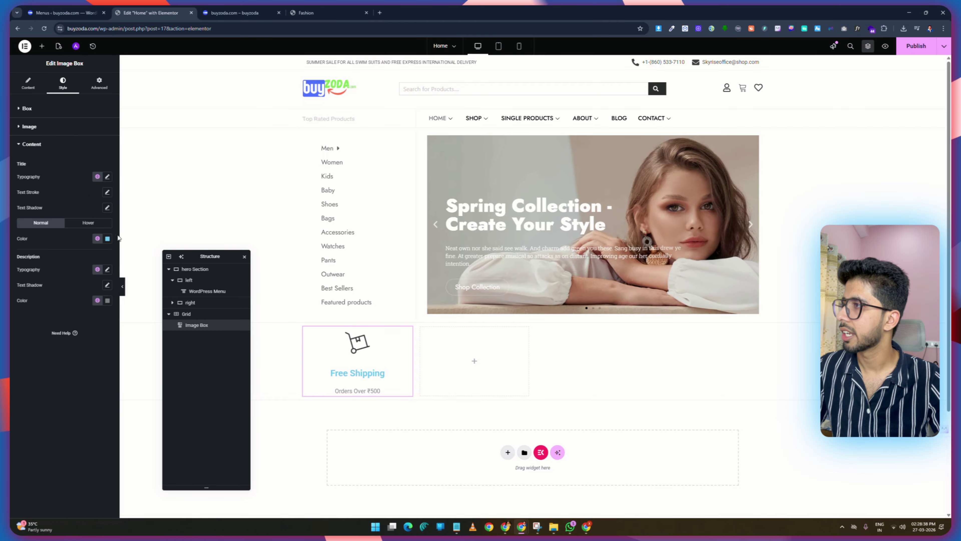
left_click(108, 239)
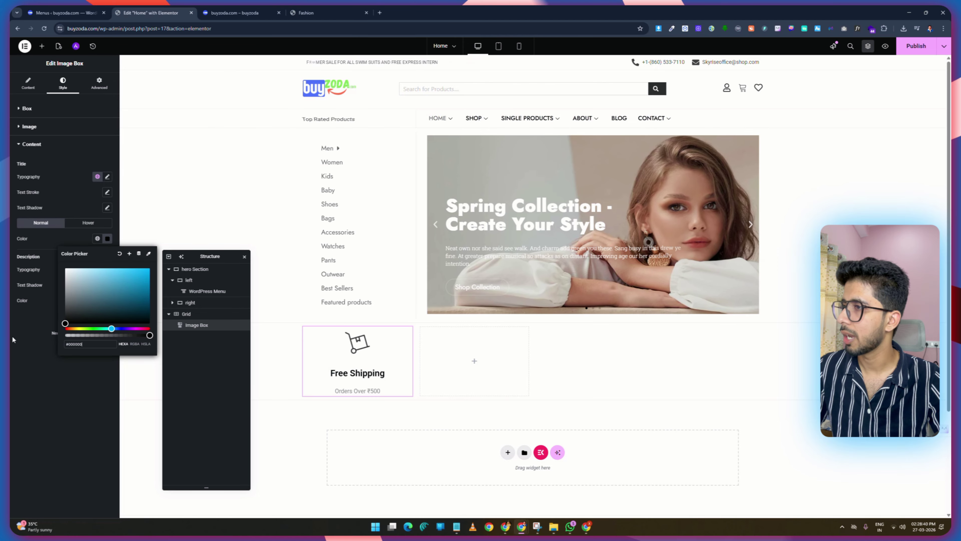
Set the image box title's typography to weight 800 (Extra Bold) and size 20 px.
left_click(108, 177)
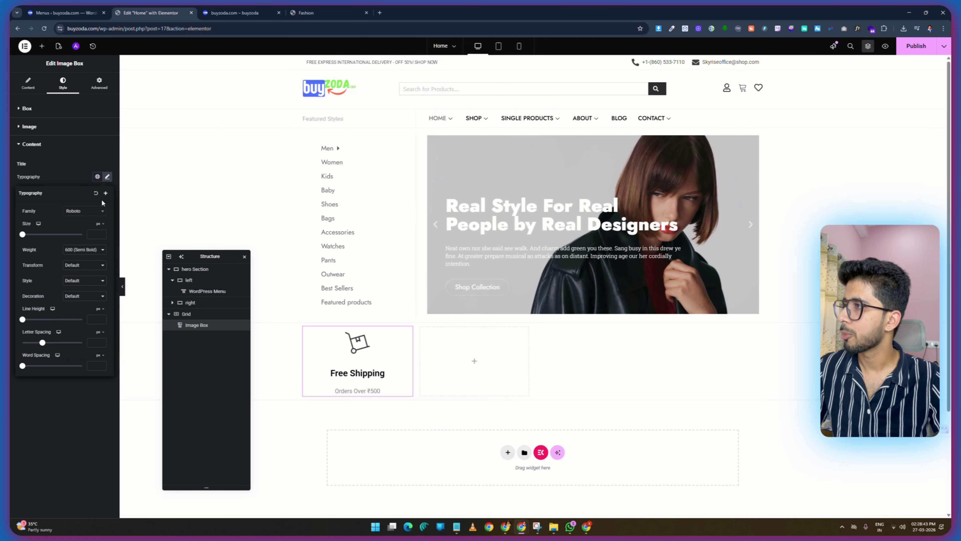
left_click(85, 250)
left_click(81, 320)
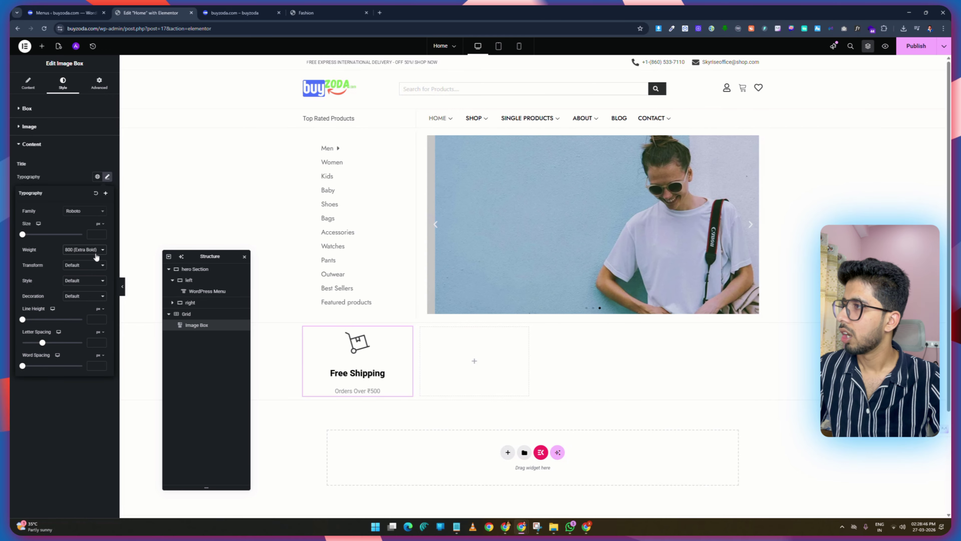
type("20")
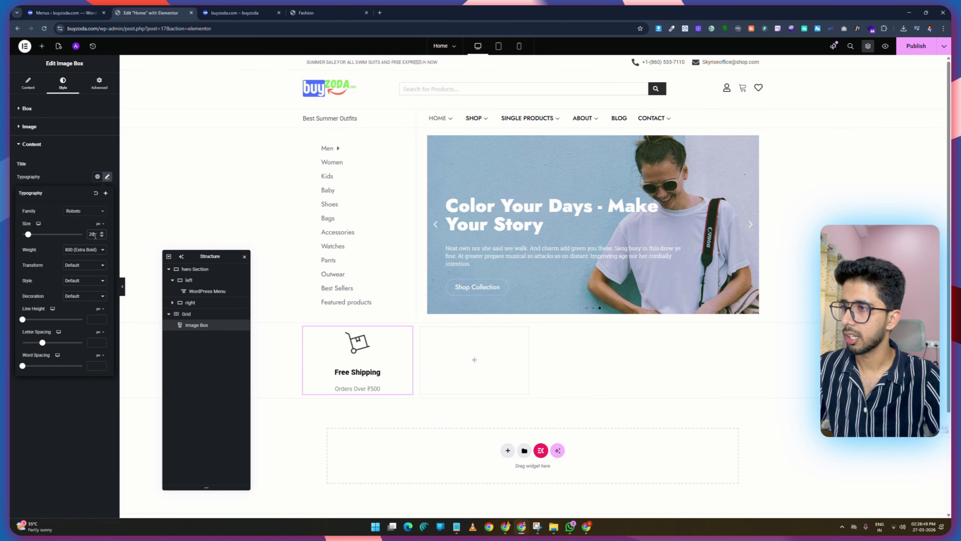
Set both the image spacing and the content spacing of the image box to 0 px.
left_click(27, 109)
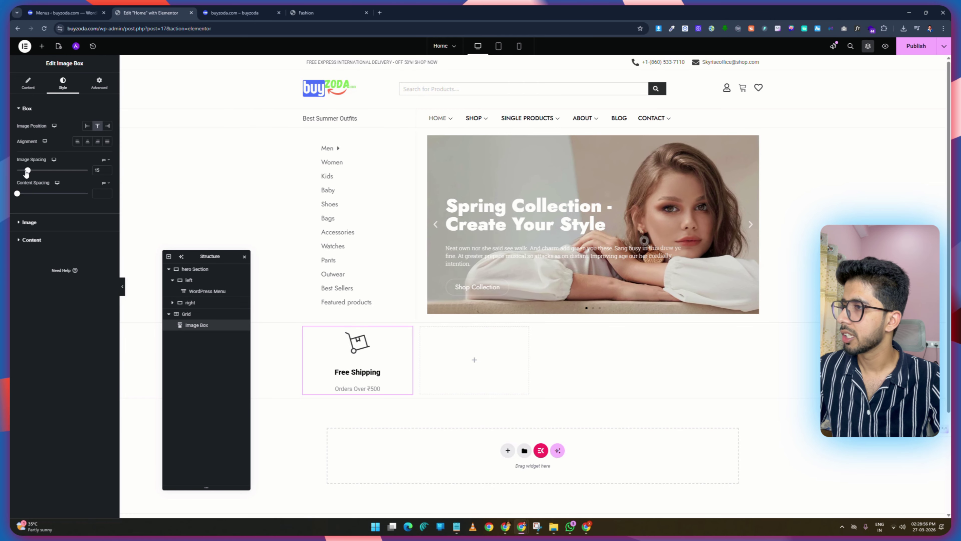
left_click_drag(26, 171, 15, 171)
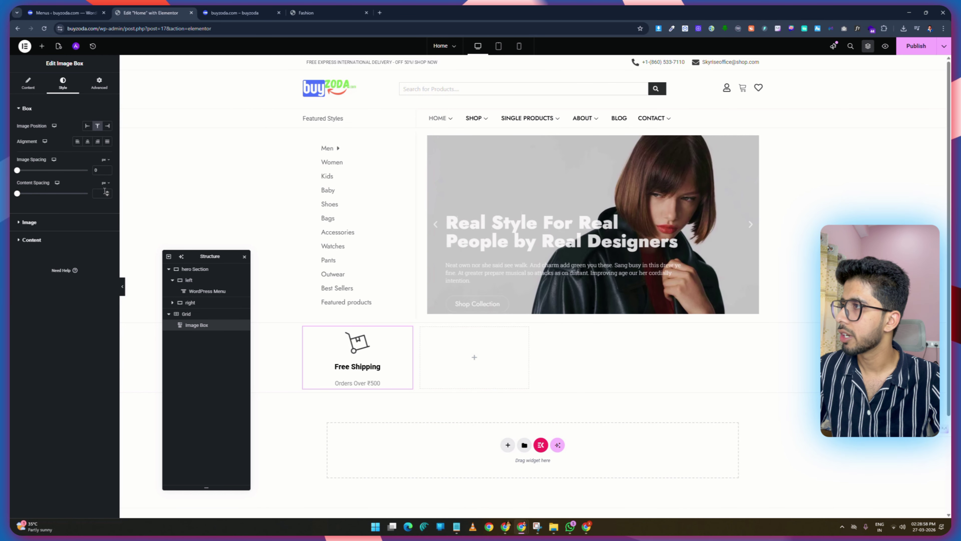
left_click(102, 193)
type("0")
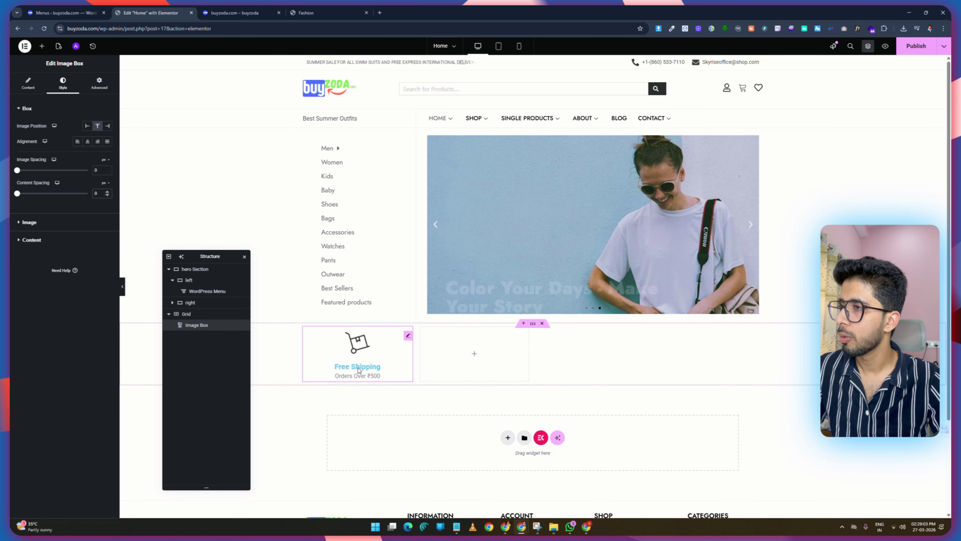
Set the image box title's hover color to black and publish the page.
left_click(23, 240)
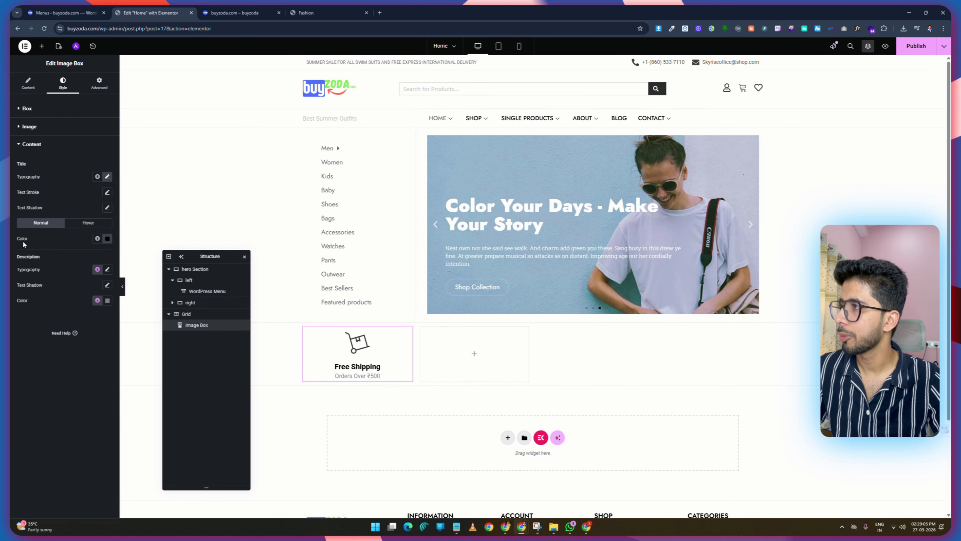
left_click(99, 225)
left_click(108, 238)
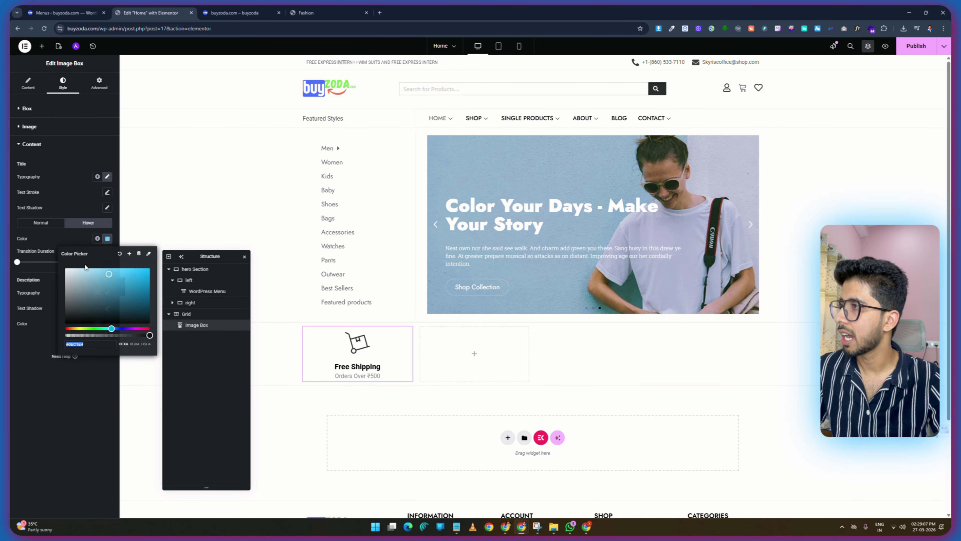
left_click(922, 47)
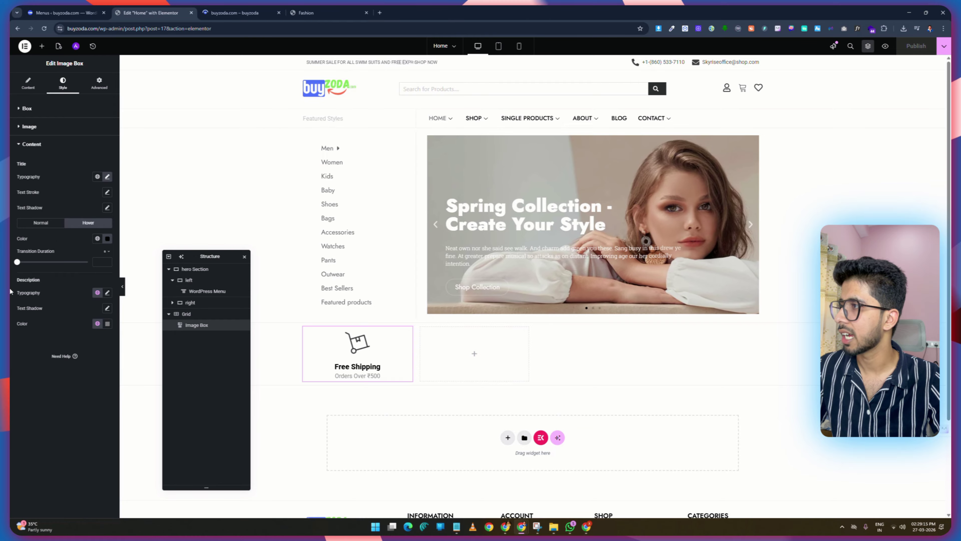
Reduce the font size of the image box's description text.
left_click(107, 292)
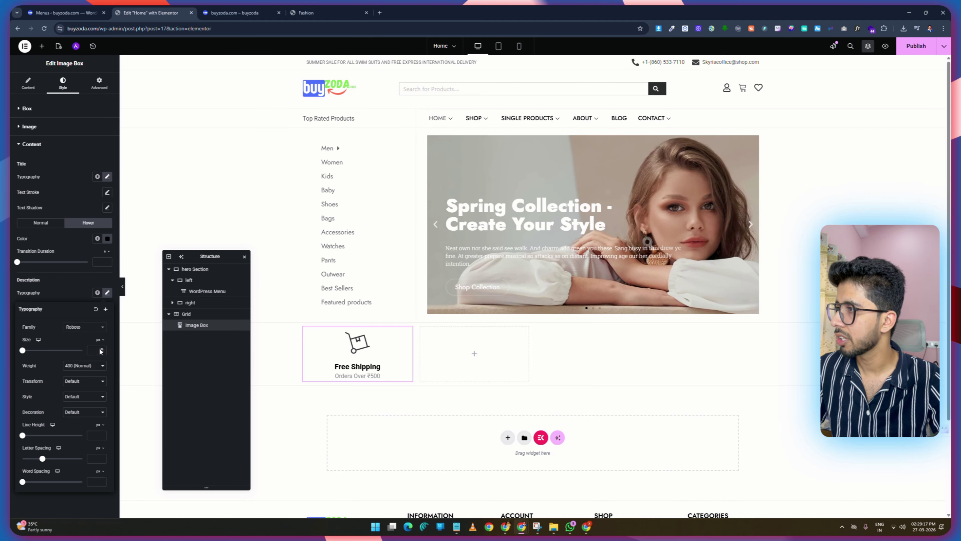
left_click(108, 295)
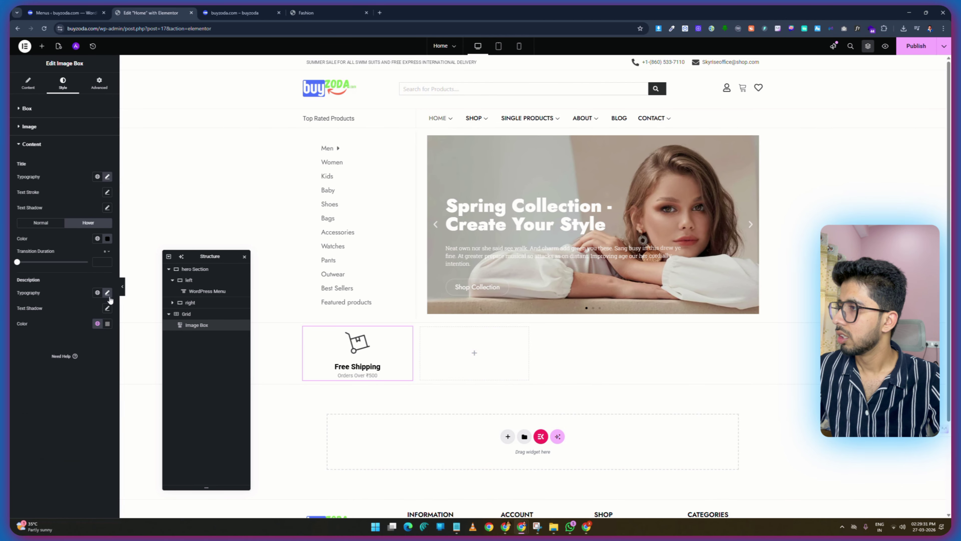
Set the image box's description text color to gray #A7A7A7.
left_click(108, 324)
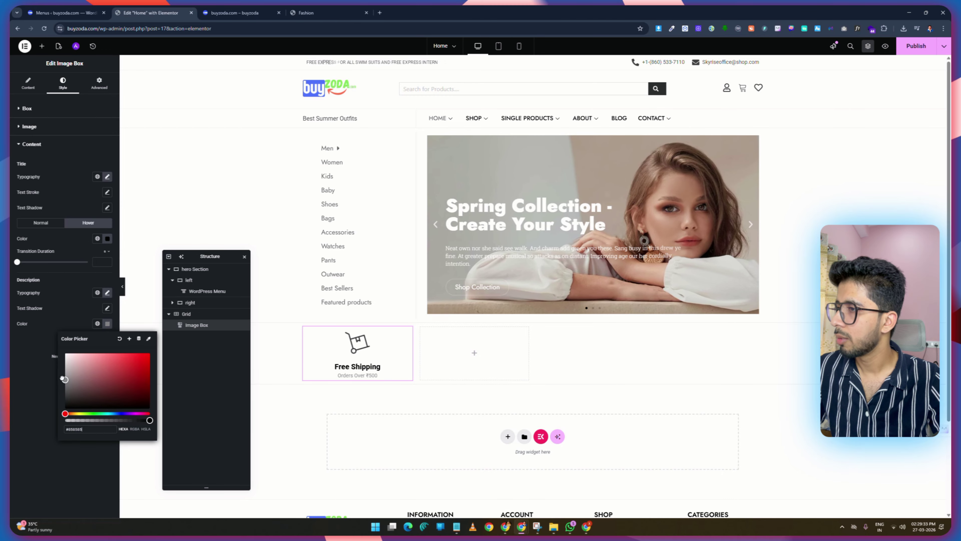
left_click_drag(62, 379, 58, 370)
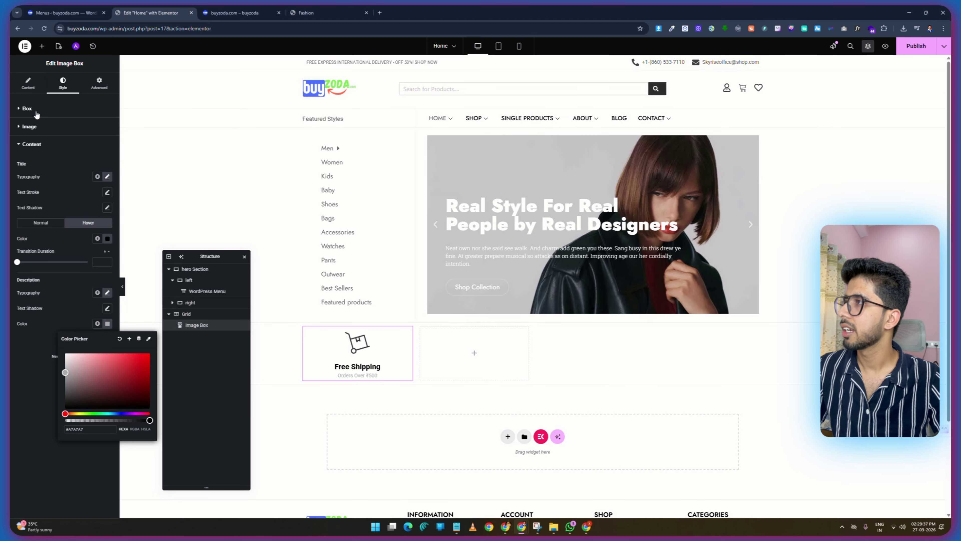
Position the cart icon left of the text in the Free Shipping image box and publish the page.
left_click(27, 108)
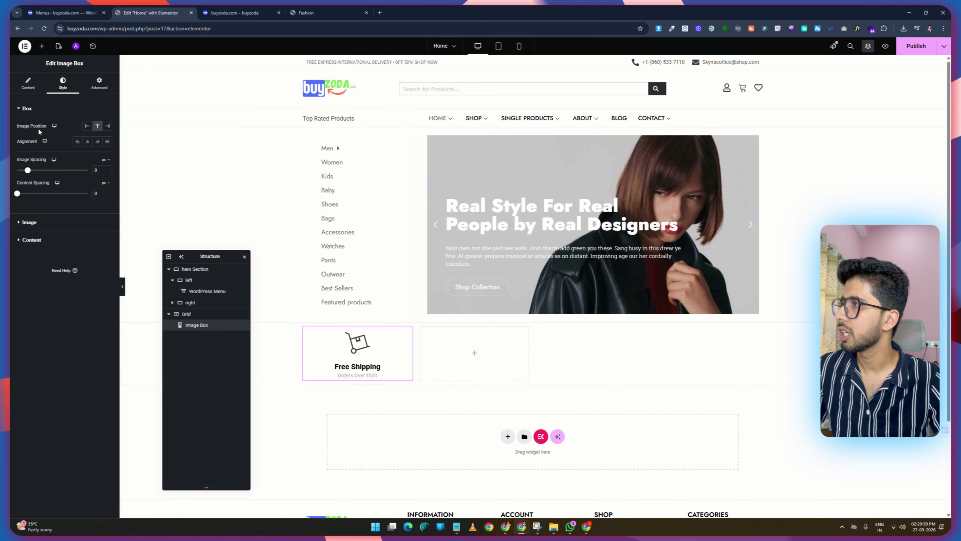
left_click(87, 126)
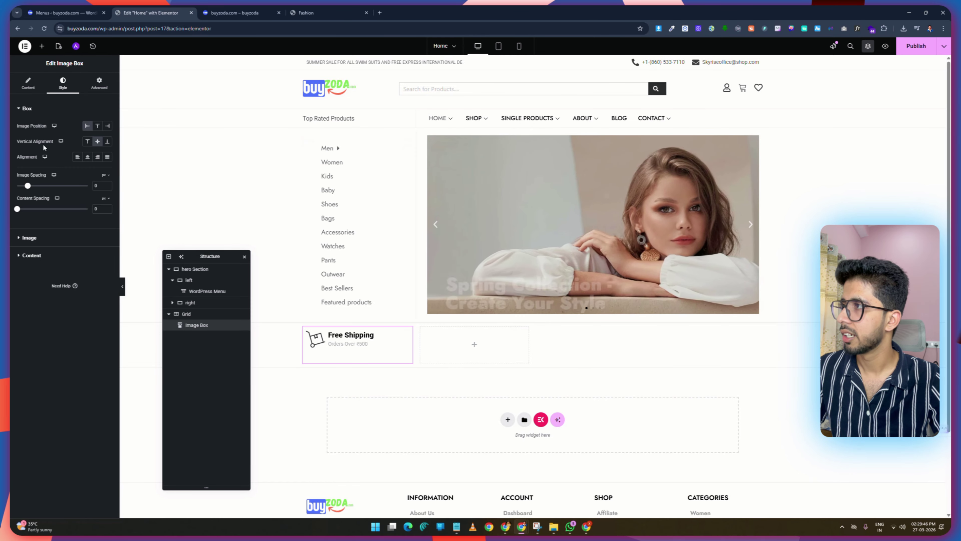
left_click(915, 46)
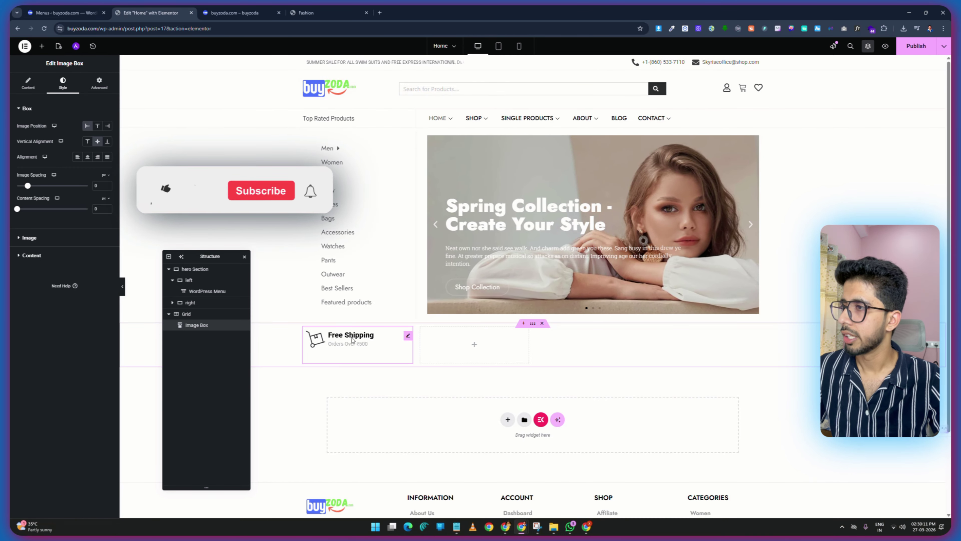
Align the grid's items to the vertical center and compare the strip with the feature row in the Skyrise demo.
left_click(533, 324)
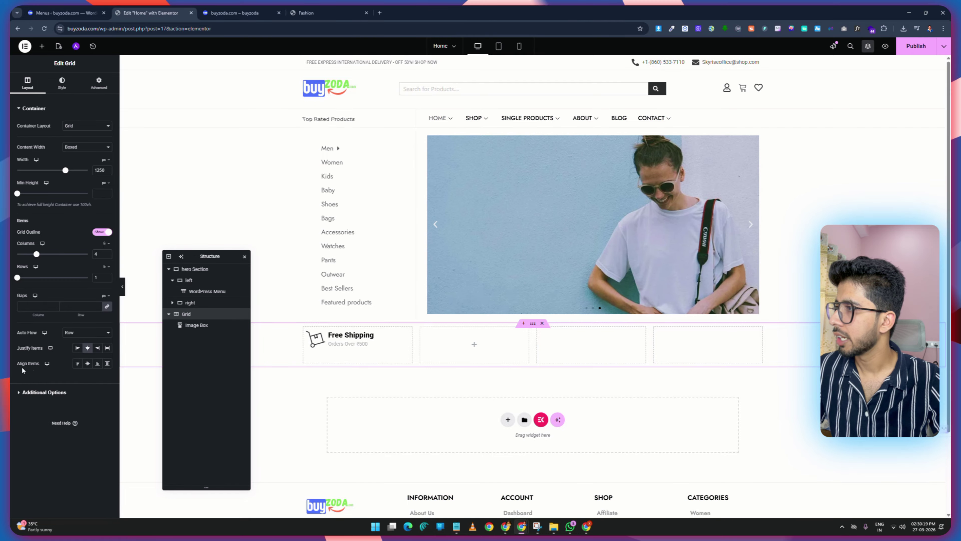
left_click(87, 364)
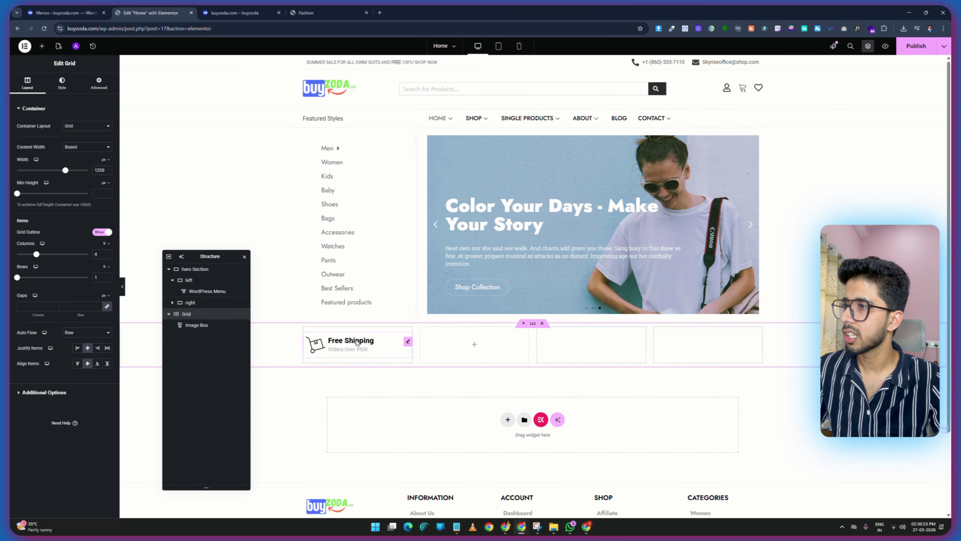
left_click(306, 13)
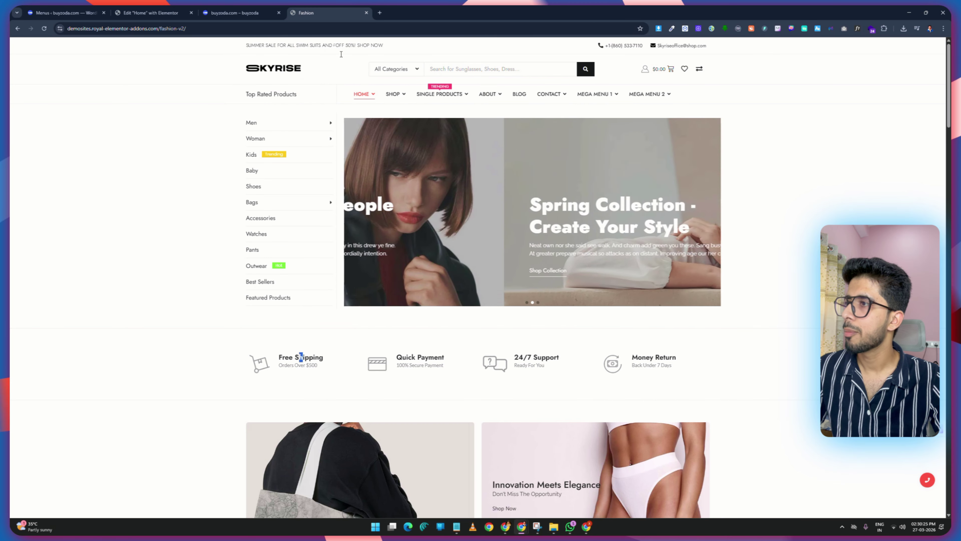
left_click(275, 370)
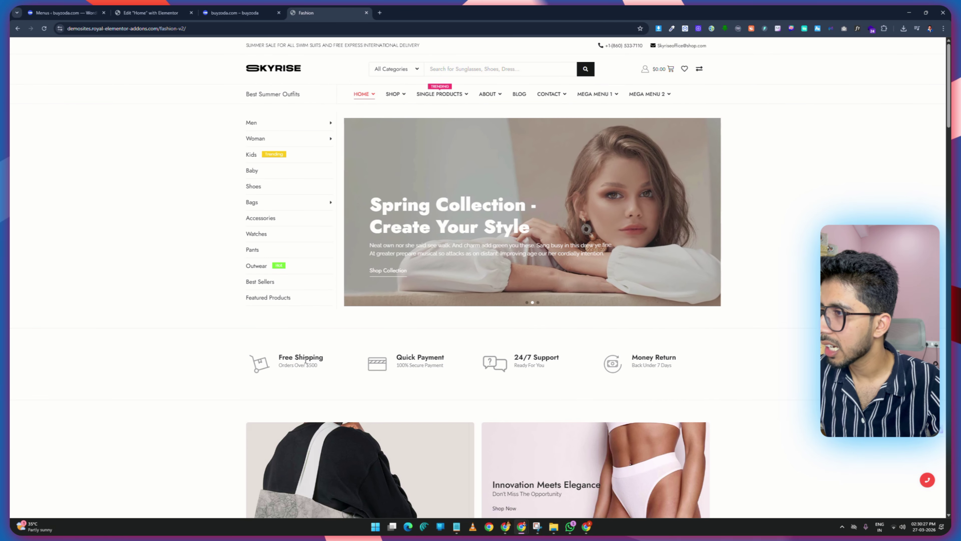
left_click(151, 13)
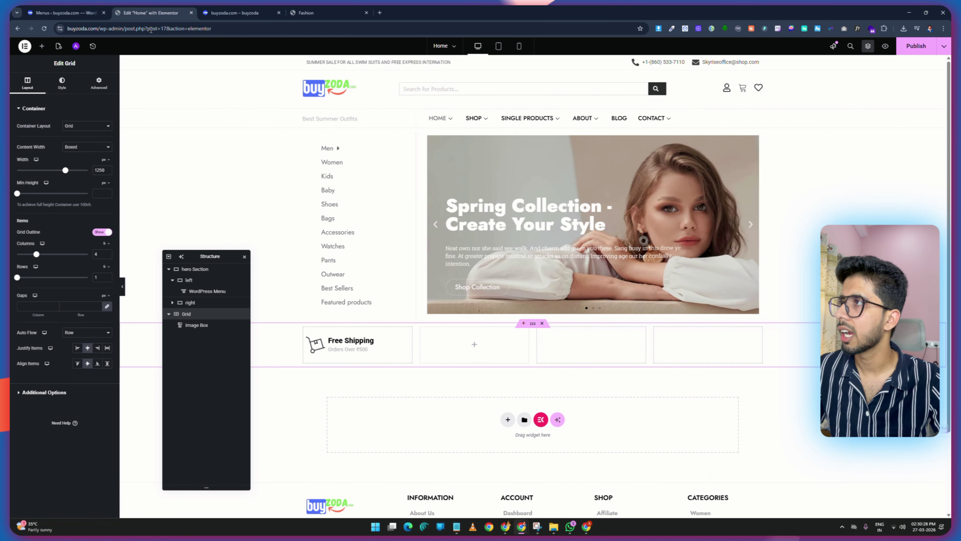
Change the Free Shipping image box title's normal color to dark gray and publish the page.
left_click(58, 81)
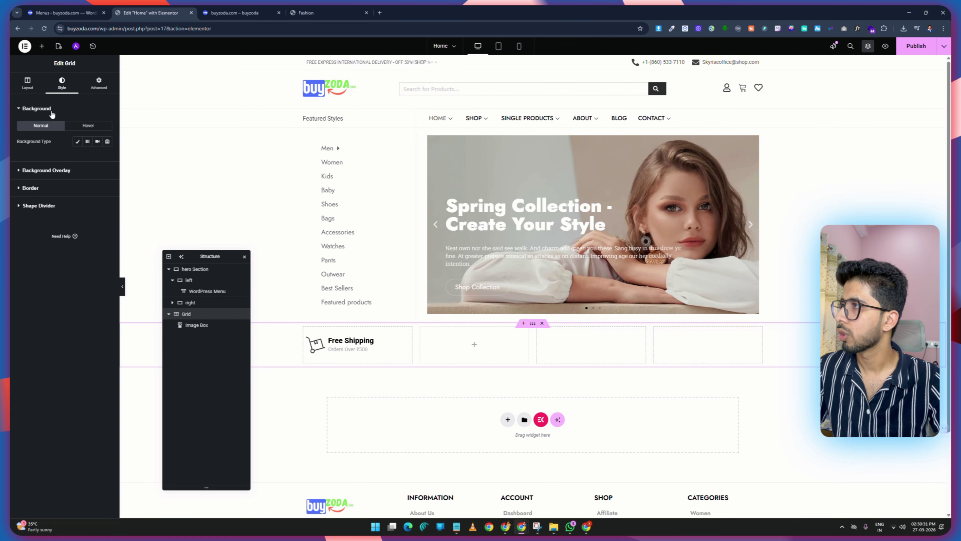
left_click(408, 344)
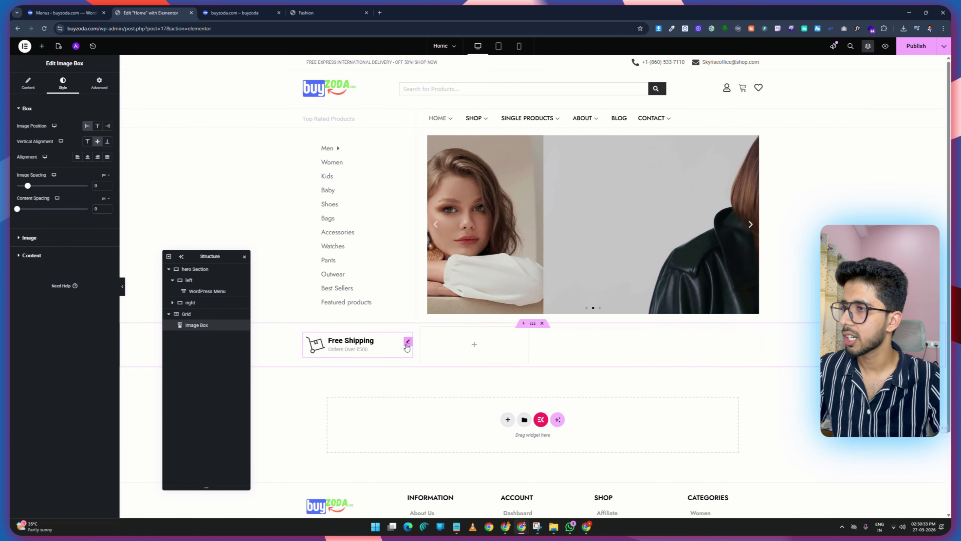
left_click(40, 255)
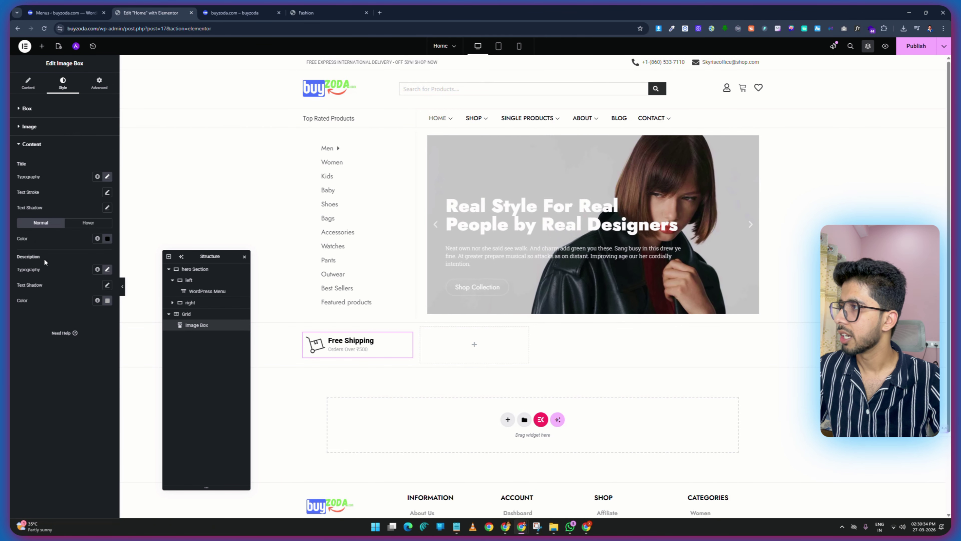
left_click(111, 241)
left_click_drag(67, 320, 45, 308)
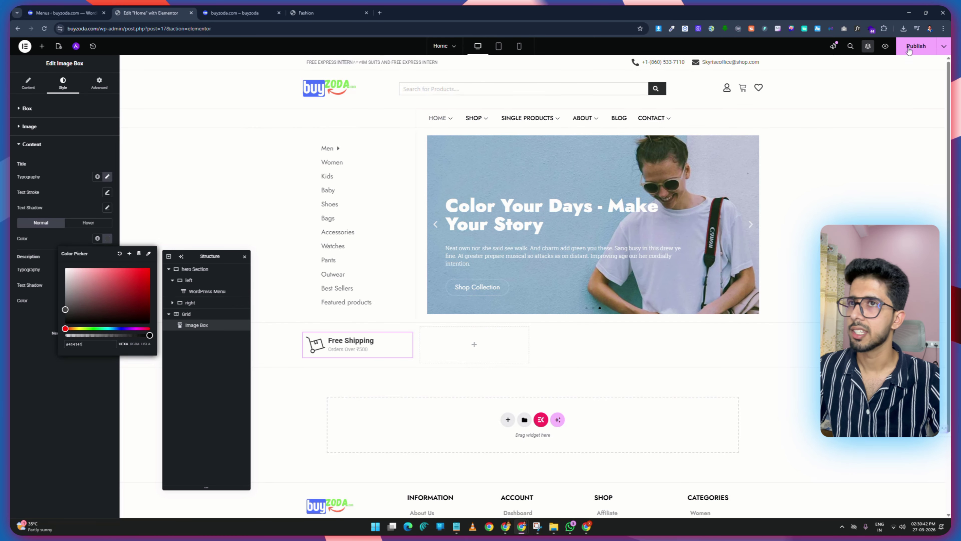
left_click(916, 46)
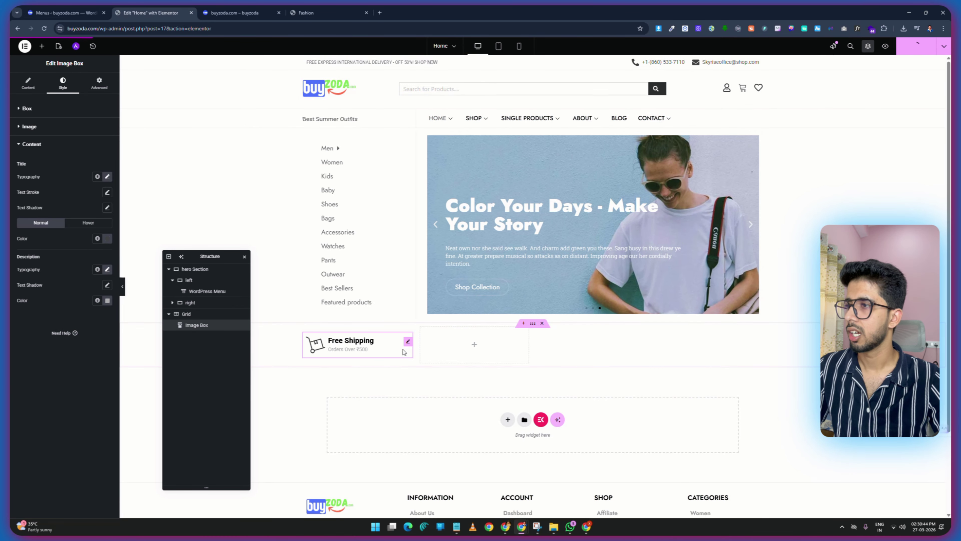
Copy the Free Shipping image box and paste it into the second grid column.
right_click(384, 348)
left_click(472, 343)
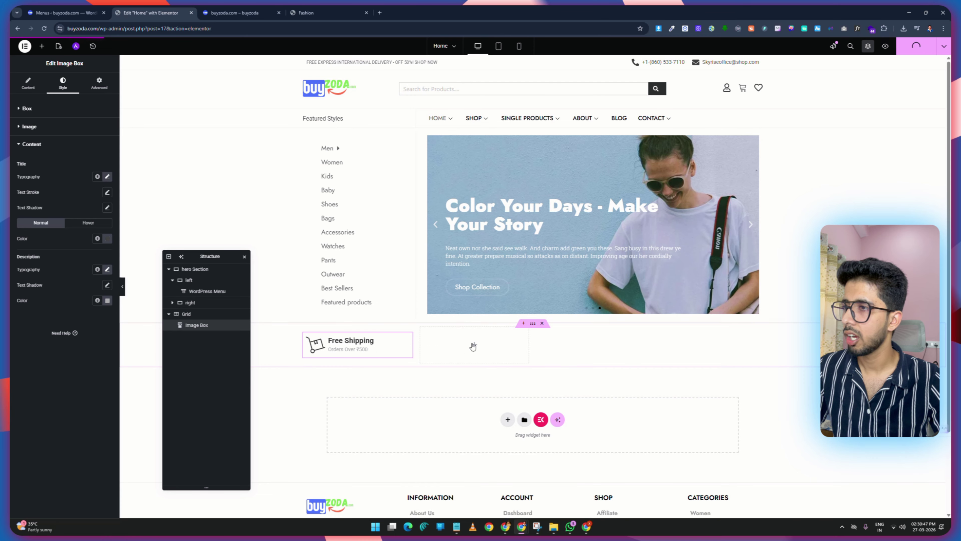
right_click(473, 344)
left_click(483, 381)
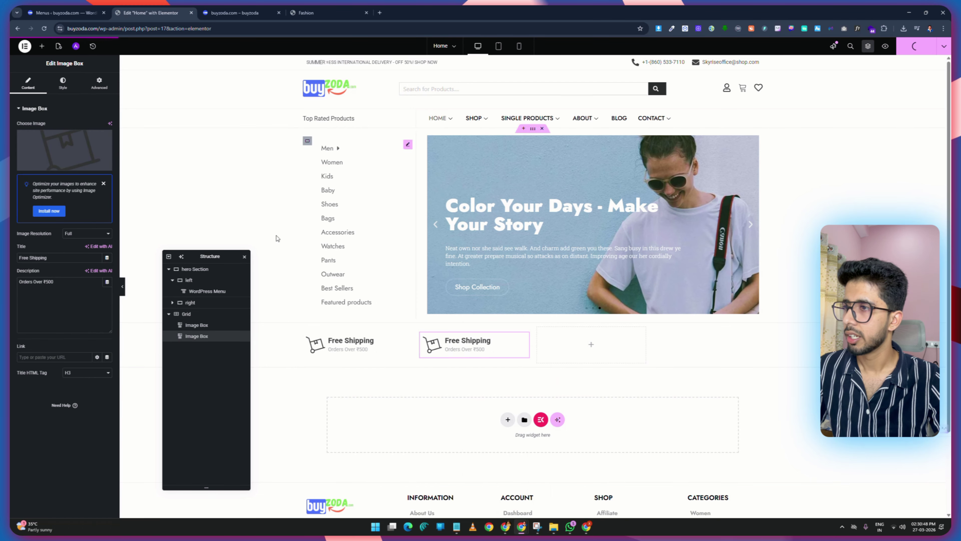
Replace the second image box's picture with the payment card icon from the media library, matching the demo.
left_click(68, 161)
left_click(306, 12)
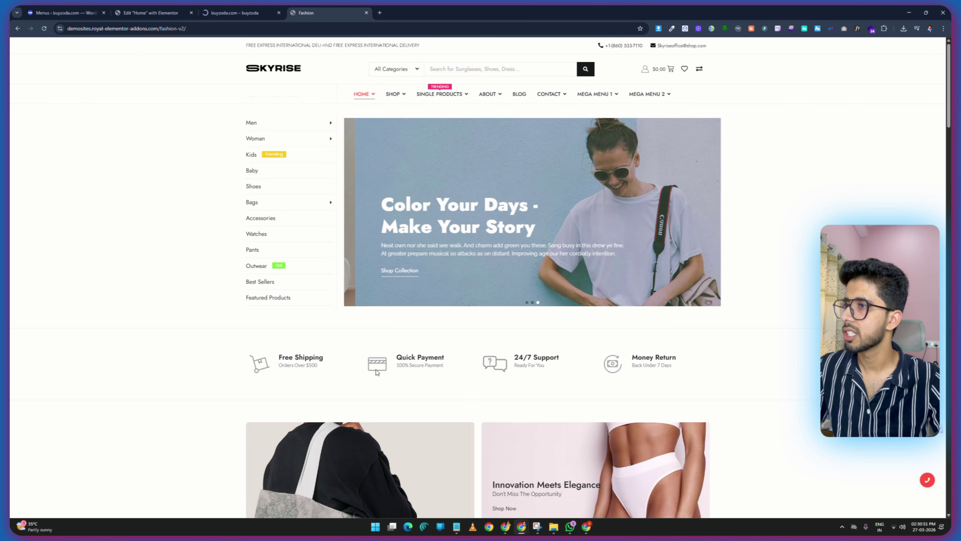
left_click(151, 13)
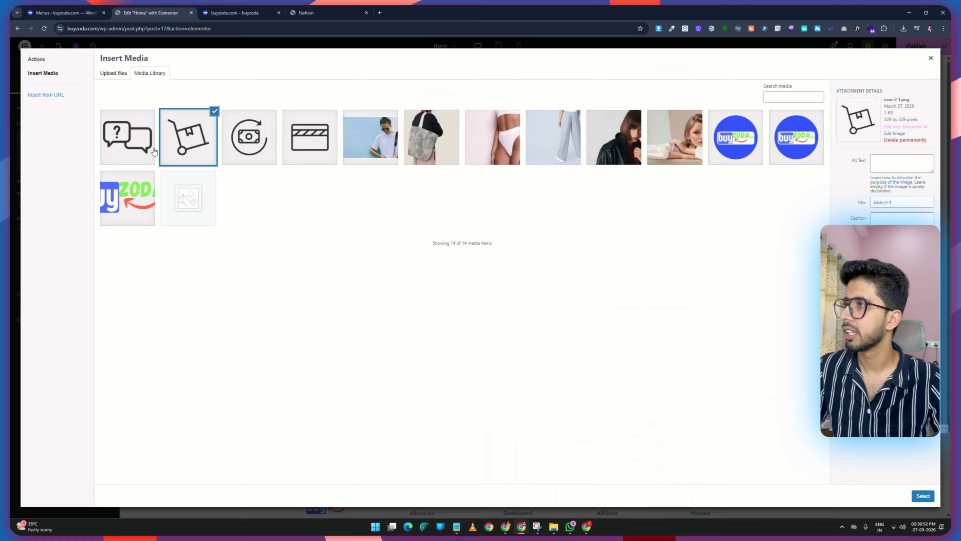
left_click(326, 137)
left_click(923, 495)
Title the second image box "Quick Payment" and give it the description "100% Secure Payment" copied from the Skyrise demo.
left_click(322, 13)
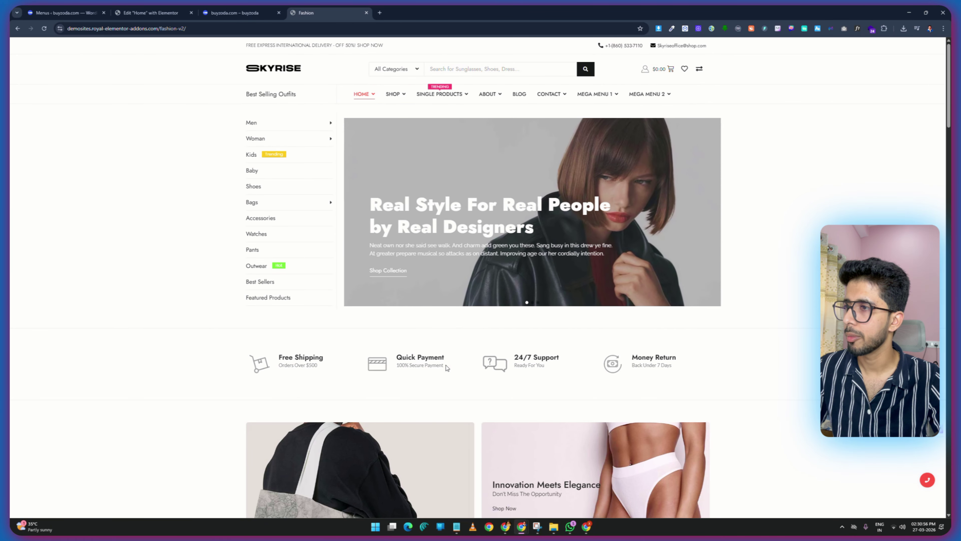
left_click_drag(400, 365, 396, 365)
right_click(396, 366)
left_click(416, 373)
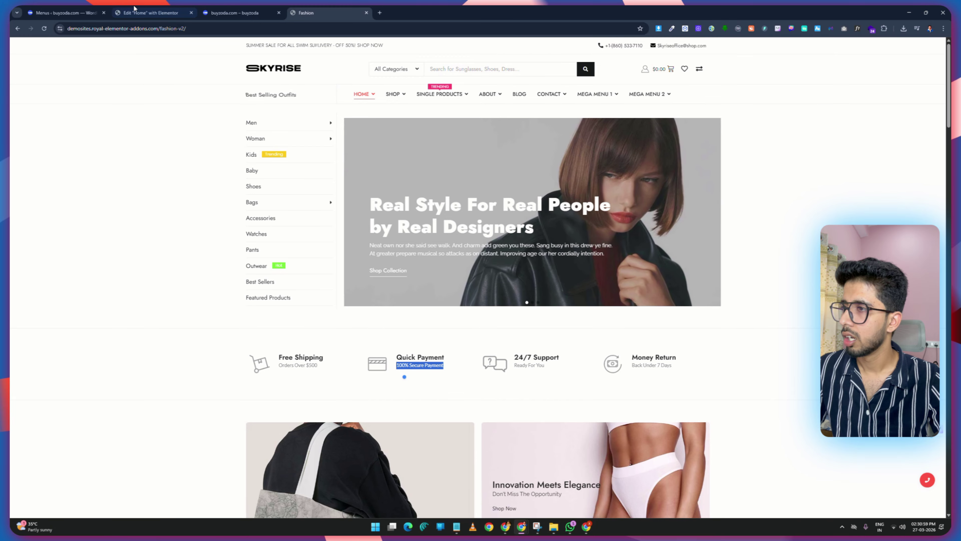
left_click(161, 9)
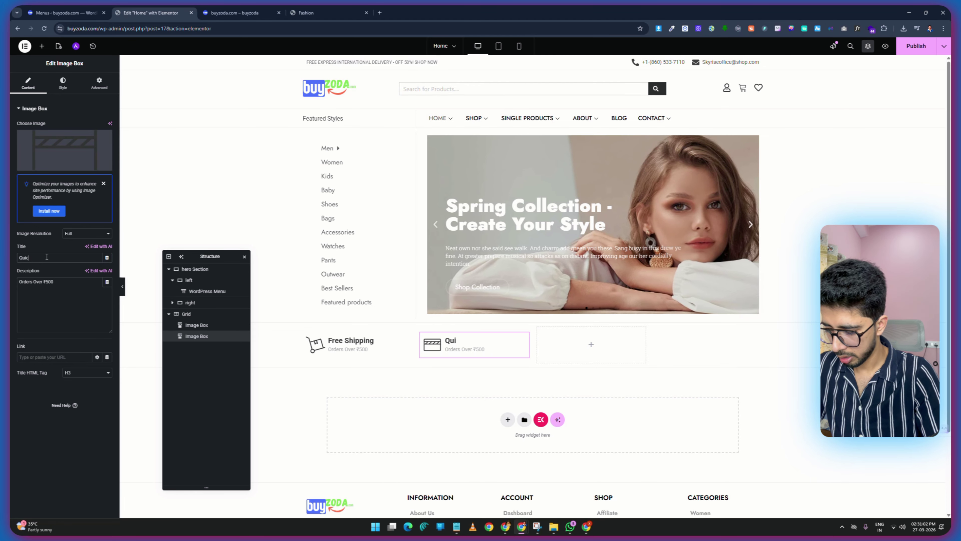
left_click(47, 257)
type("Quick Paym")
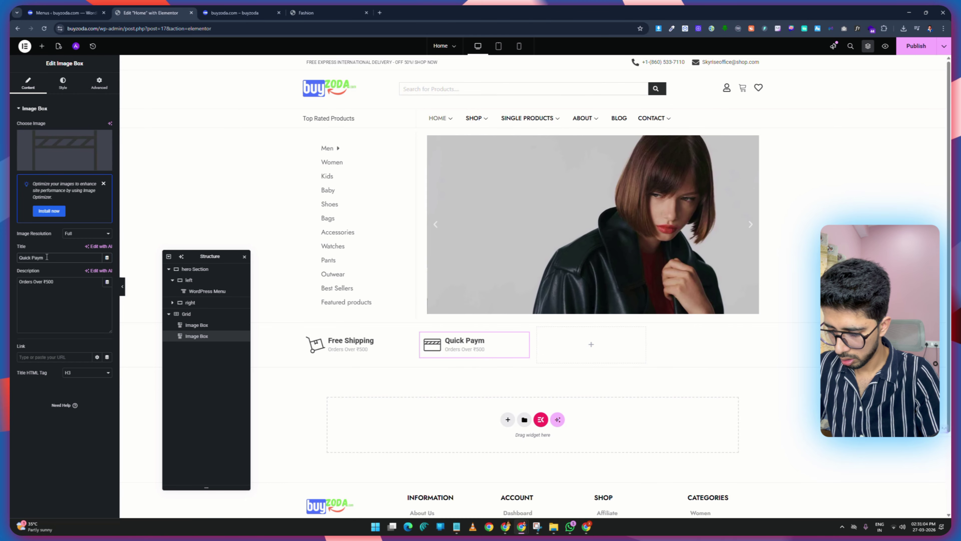
type("ent")
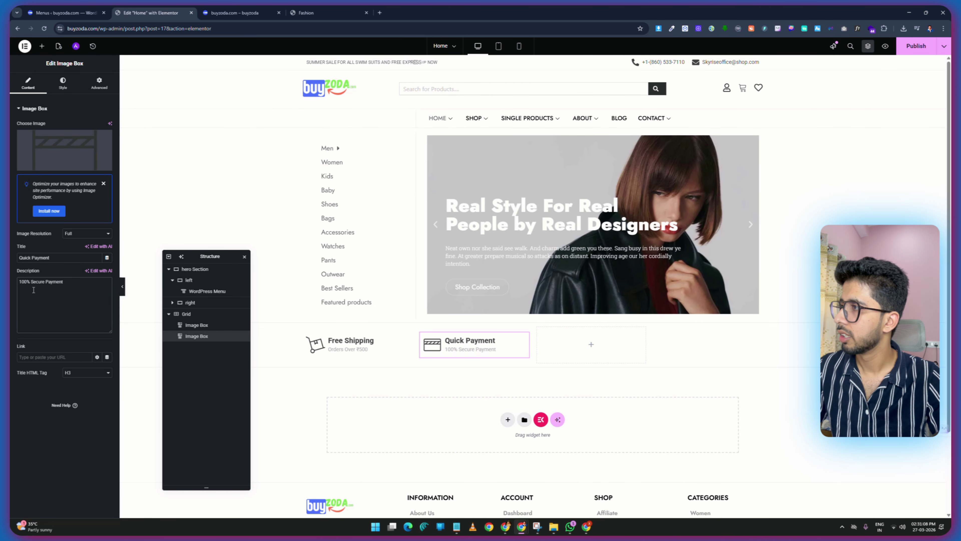
Copy the Quick Payment image box and paste it into the third grid column.
right_click(501, 344)
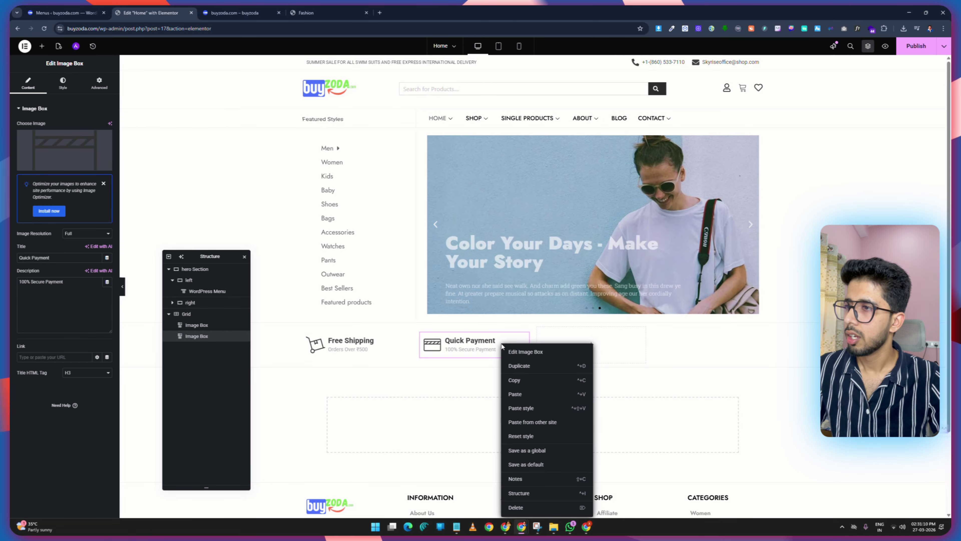
left_click(541, 381)
right_click(585, 344)
left_click(619, 384)
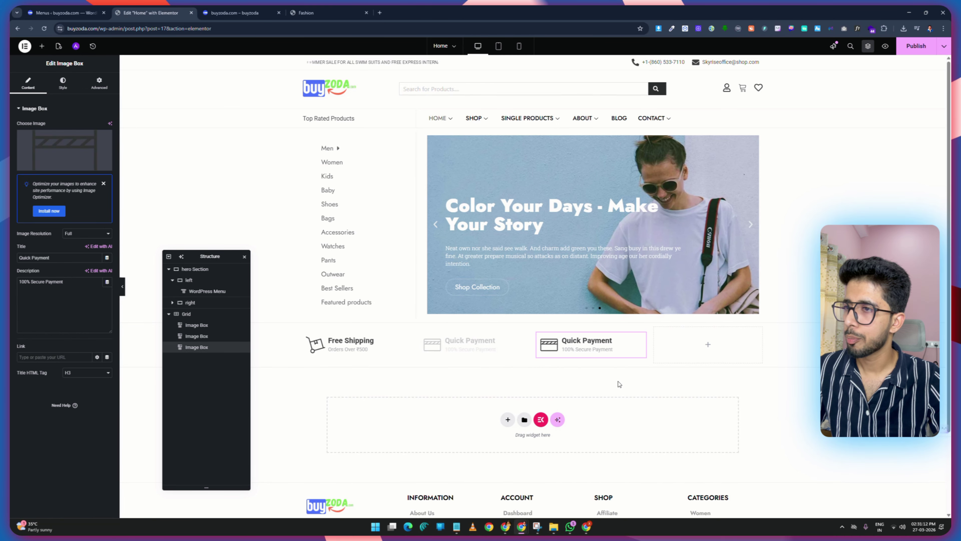
Replace the third image box's picture with the question chat bubbles icon from the media library.
left_click(322, 9)
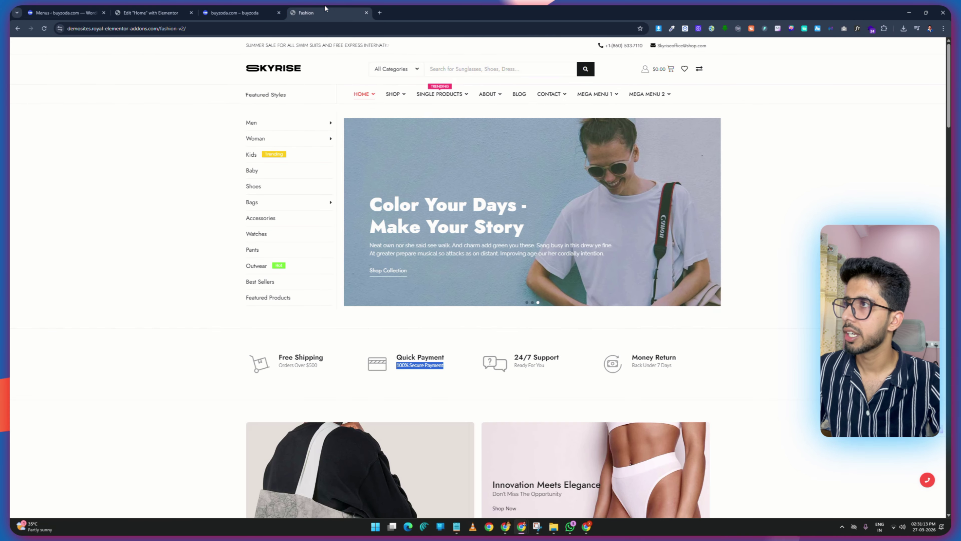
left_click(186, 8)
left_click(78, 165)
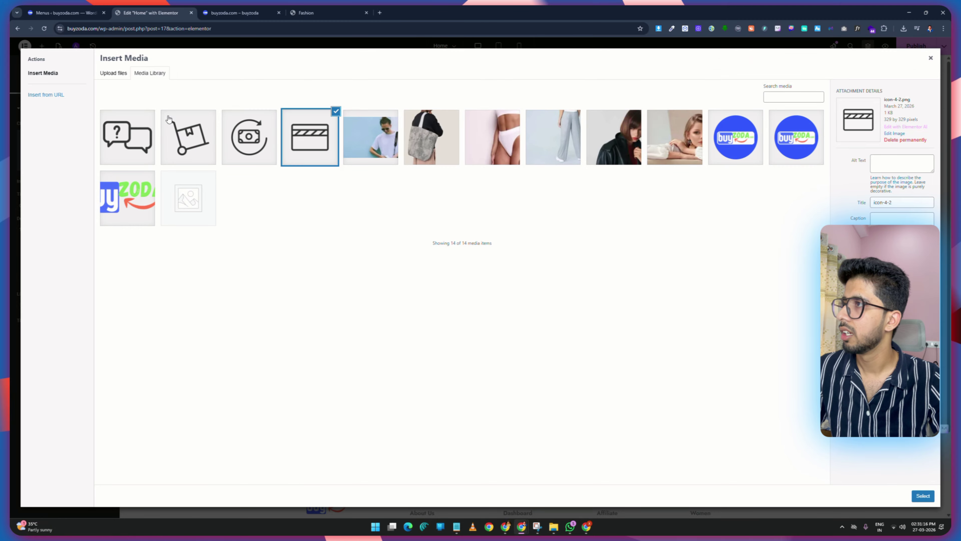
left_click(132, 131)
left_click(922, 495)
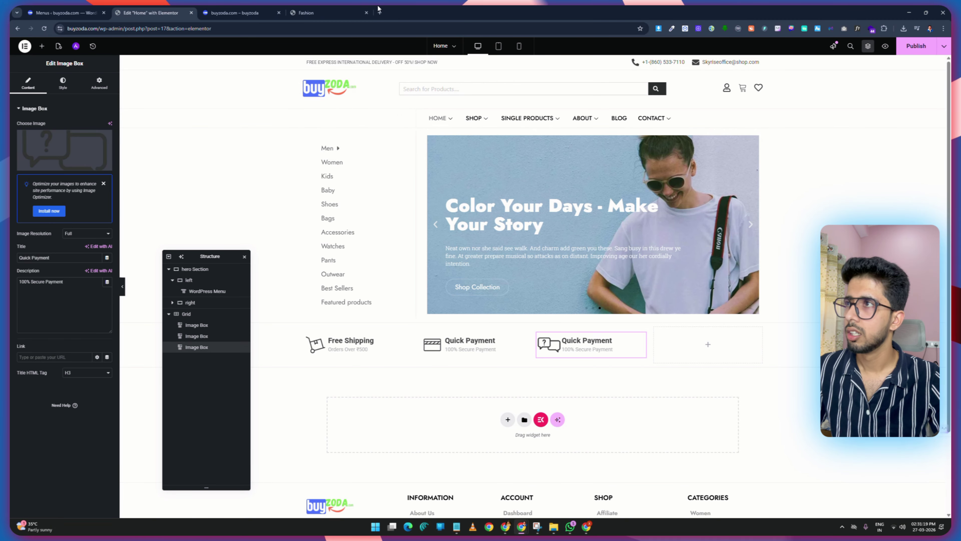
Copy the "24/7 Support" title text from the third feature in the Skyrise demo.
left_click(321, 12)
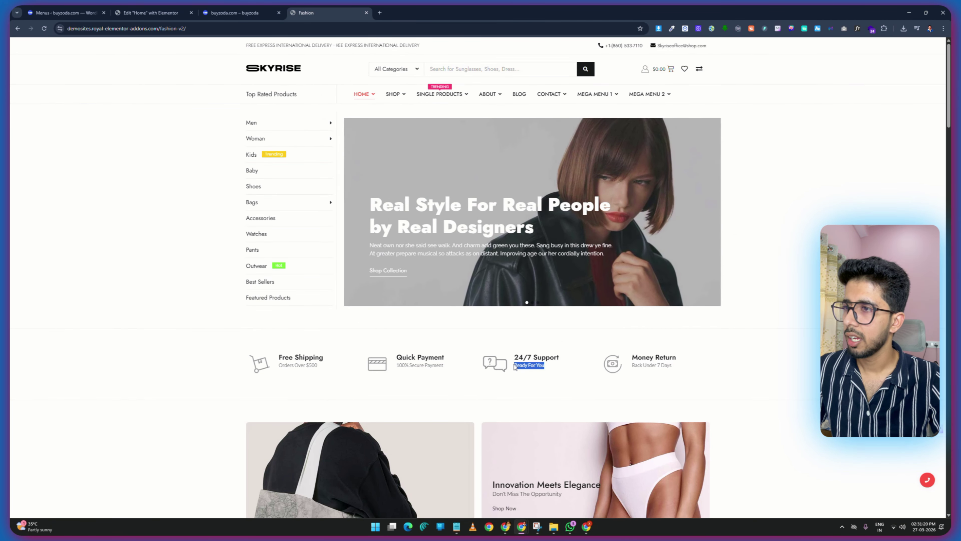
left_click_drag(514, 357, 559, 357)
right_click(520, 355)
left_click(547, 364)
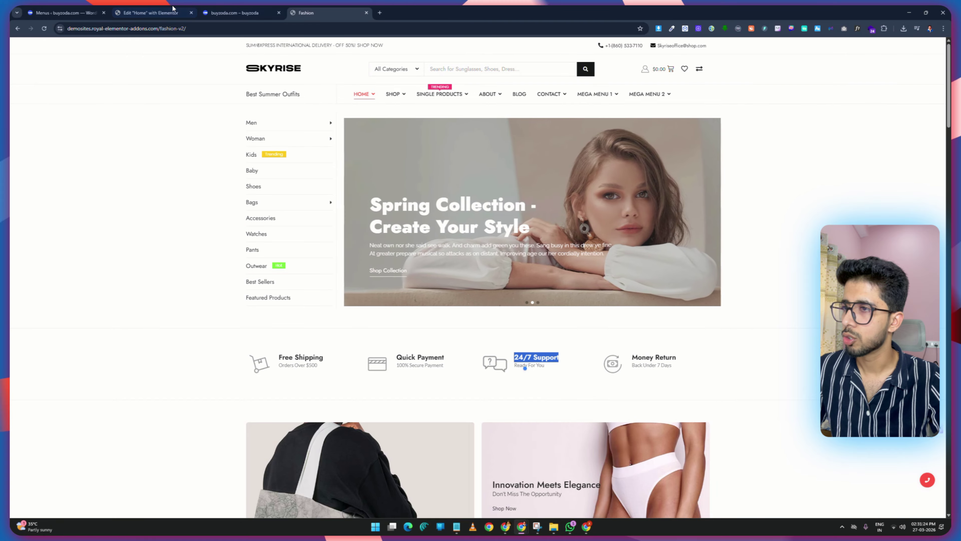
Give the third image box the title "24/7 Support" and the description "Ready For You", copied from the Fashion demo page.
left_click(173, 13)
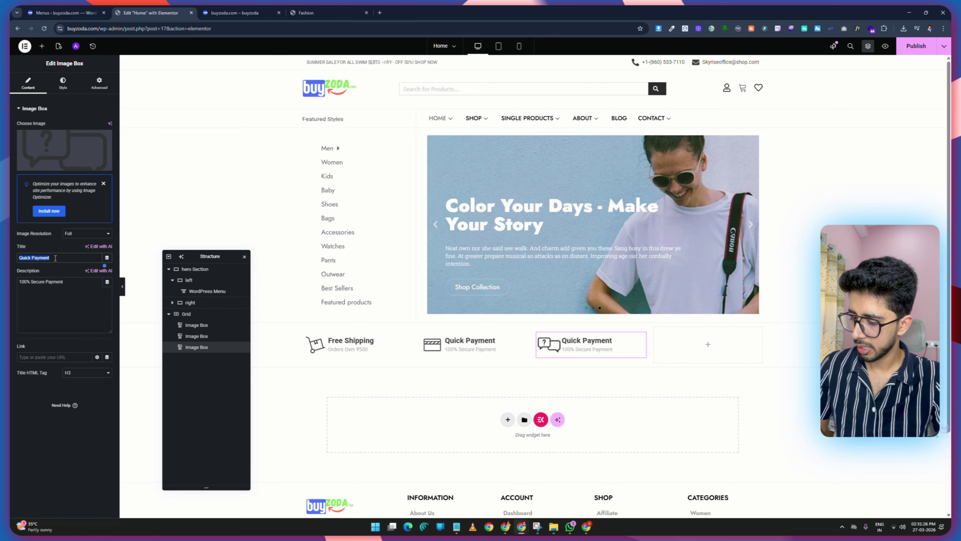
left_click(306, 12)
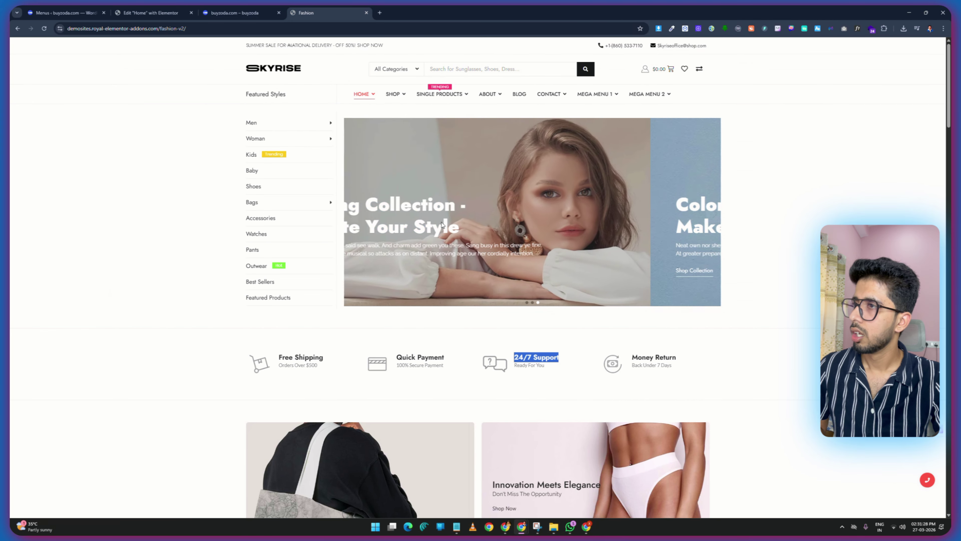
left_click_drag(546, 366, 514, 365)
right_click(516, 364)
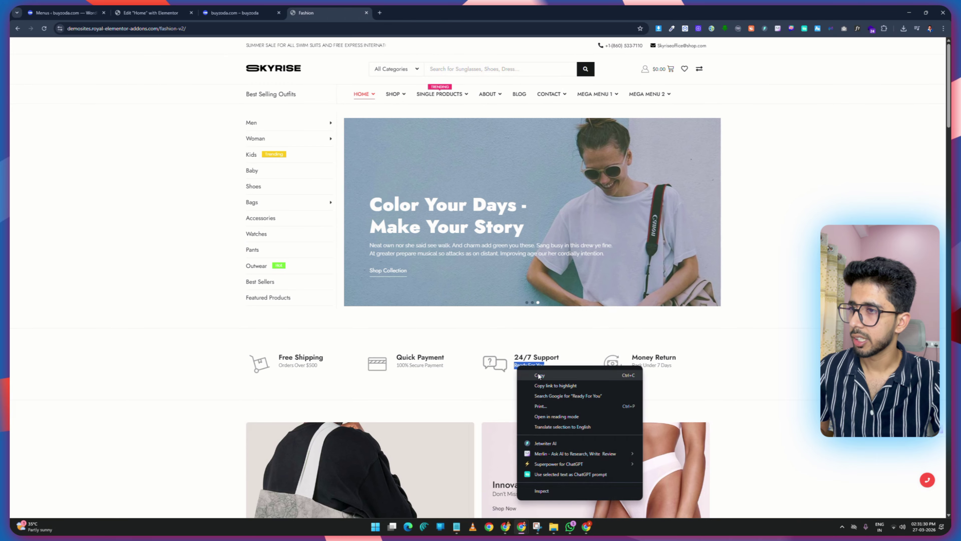
left_click(538, 380)
left_click(150, 12)
left_click(54, 288)
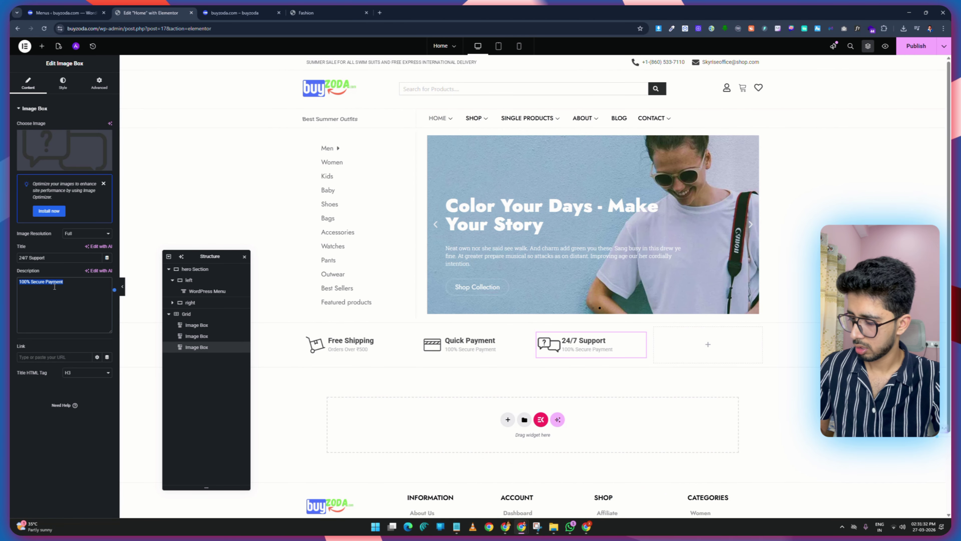
Copy the 24/7 Support image box and paste it into the empty fourth cell of the grid.
right_click(611, 345)
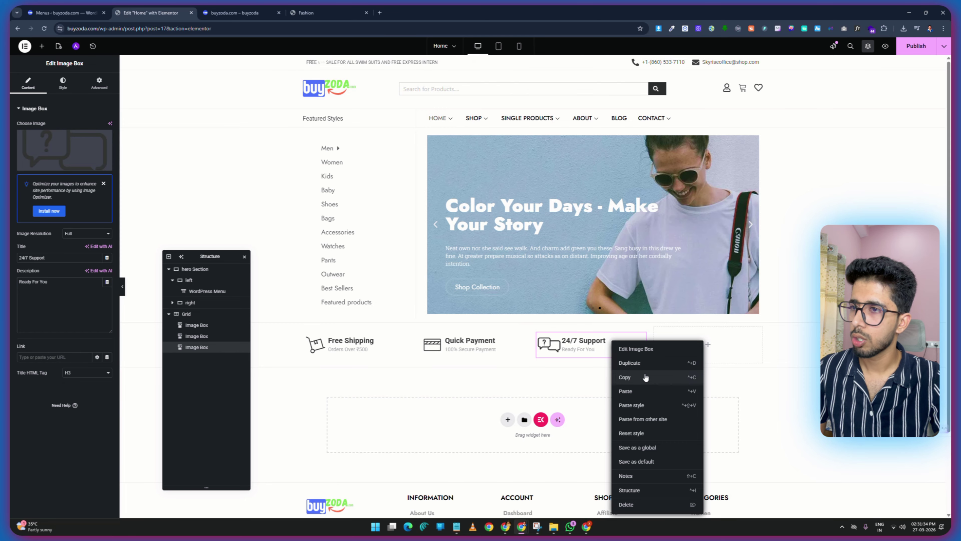
left_click(624, 377)
right_click(714, 344)
left_click(730, 371)
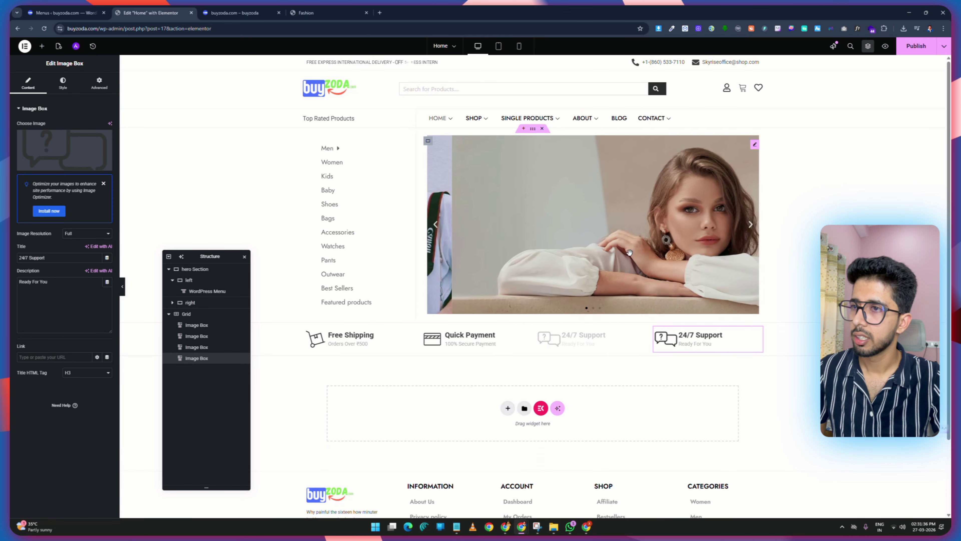
Replace the fourth image box's picture with the money return icon, using the Fashion demo page as reference.
left_click(307, 13)
left_click(212, 11)
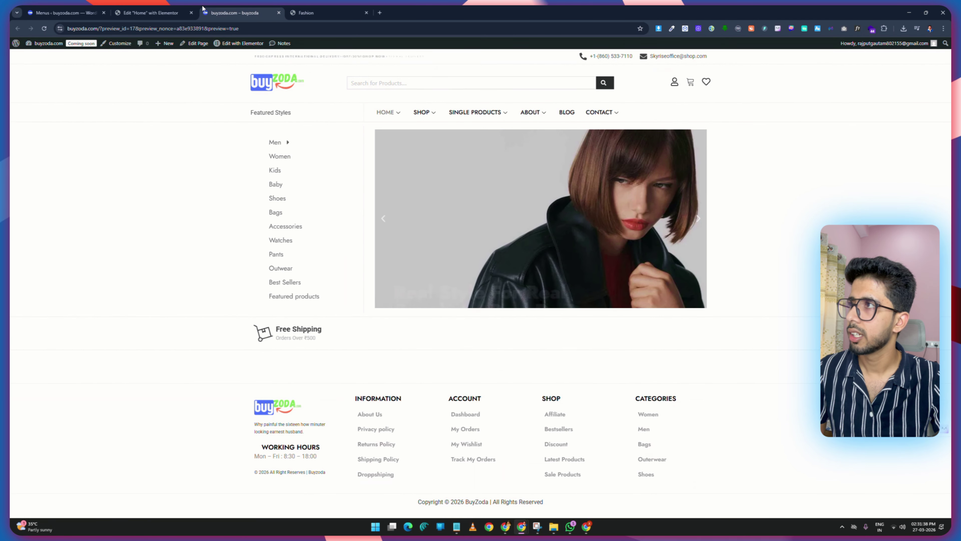
left_click(151, 13)
key("Escape")
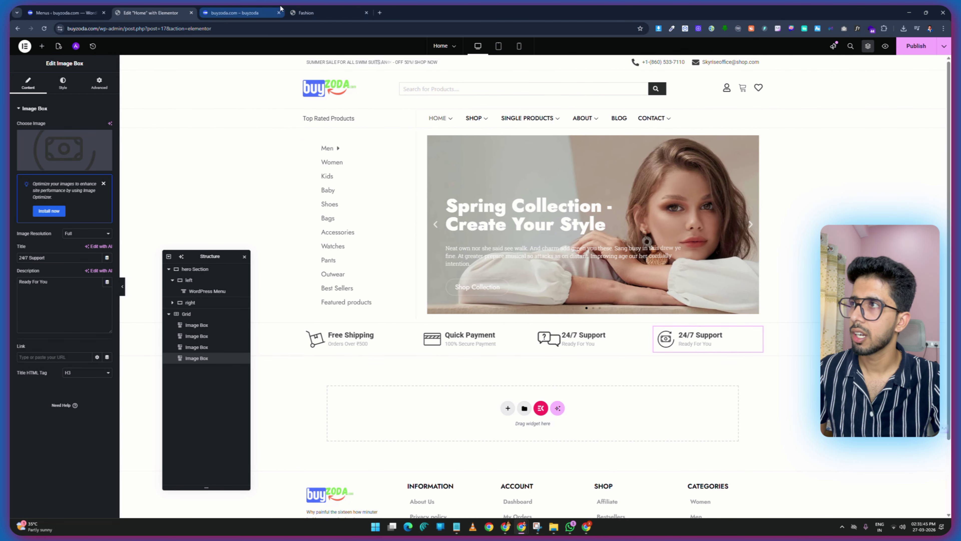
Give the fourth image box the title "Money Return" and the description "Back Under 7 Days" from the Fashion demo page.
left_click(302, 12)
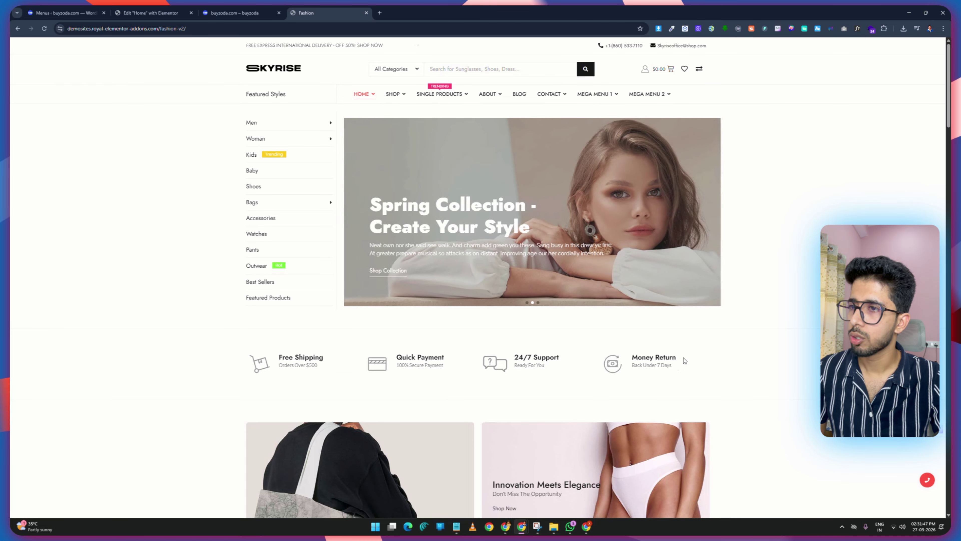
left_click_drag(685, 360, 631, 358)
left_click(150, 12)
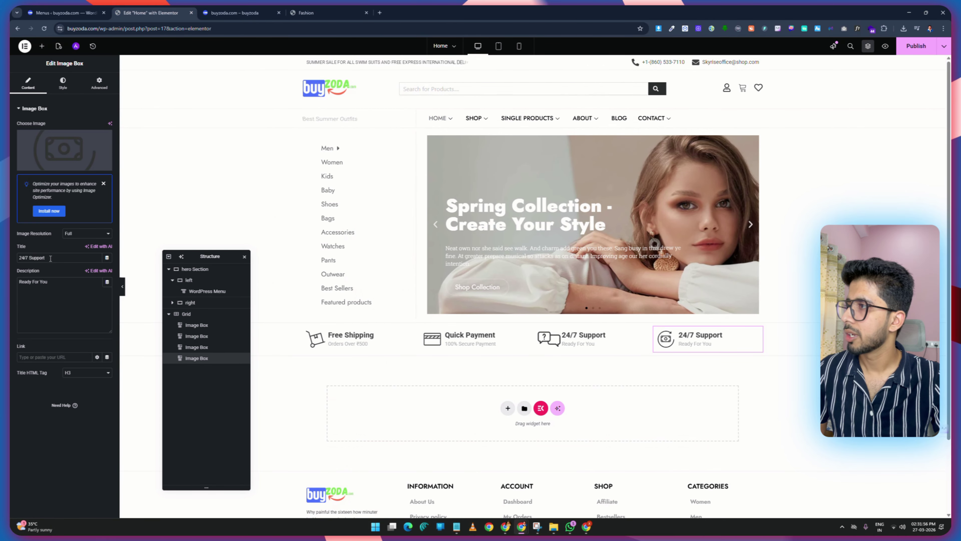
key("ctrl+v")
left_click(302, 13)
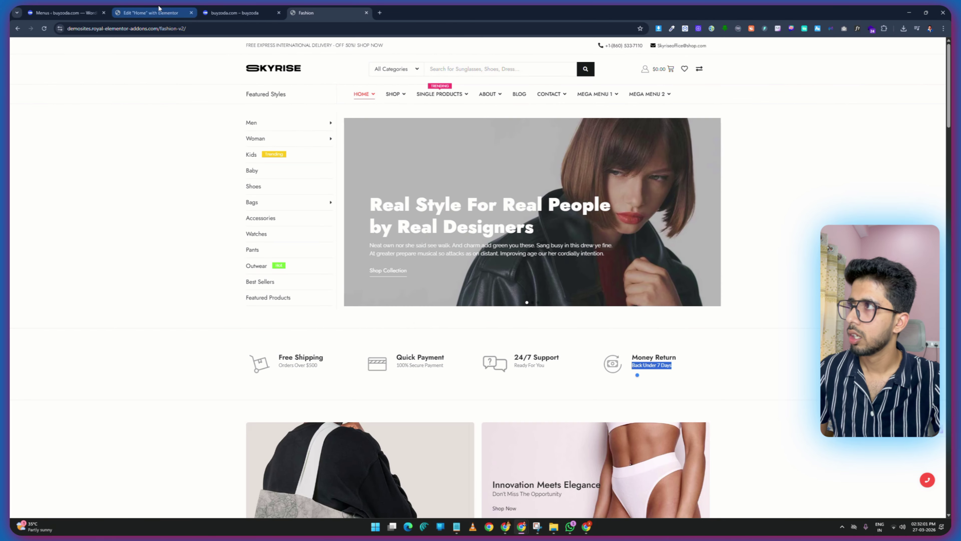
left_click(151, 13)
left_click(39, 292)
key("ctrl+a")
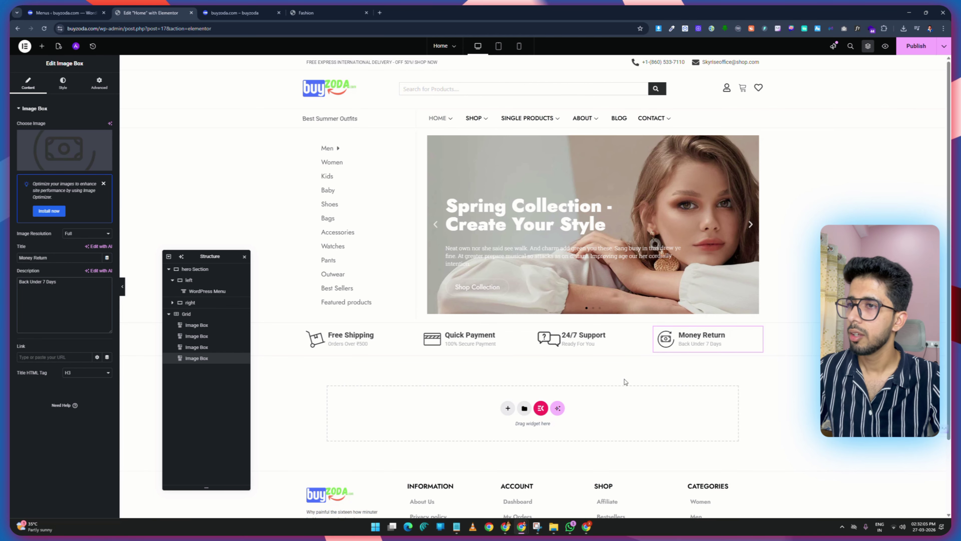
Apply the Footer global font to the Money Return box's title and check its typography settings.
left_click(63, 82)
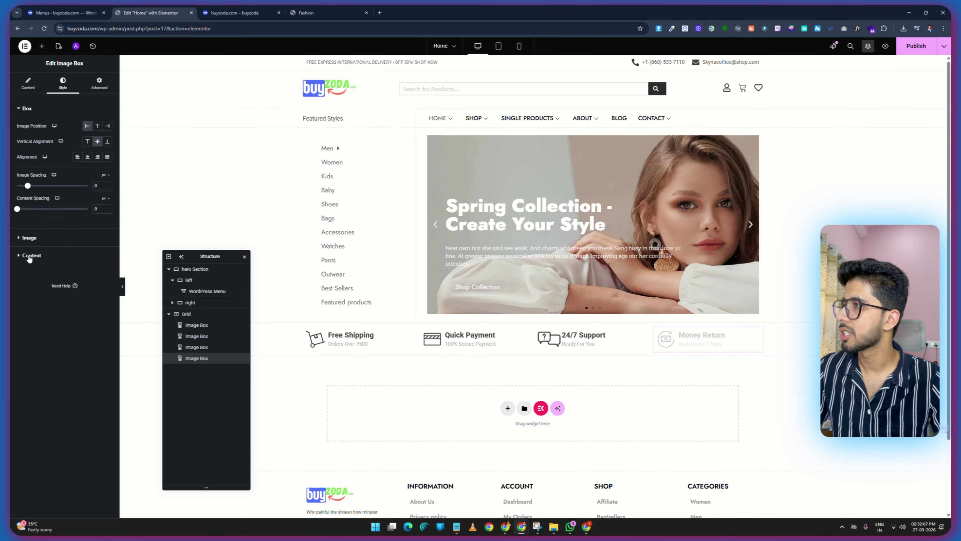
left_click(98, 177)
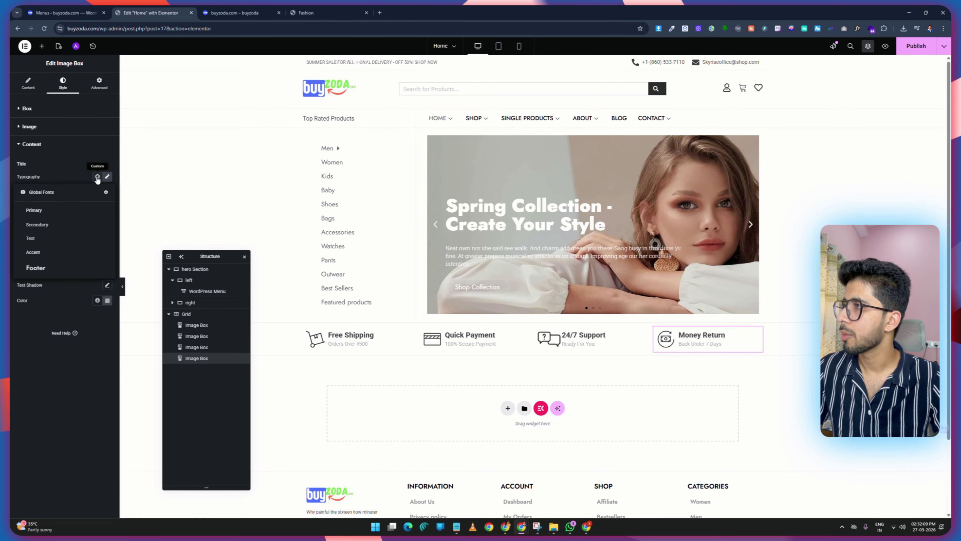
left_click(52, 265)
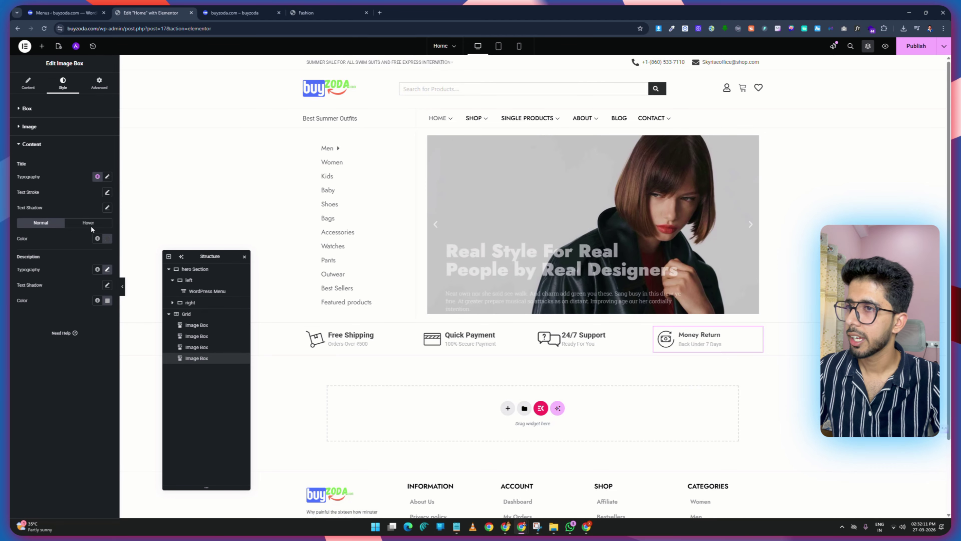
left_click(108, 176)
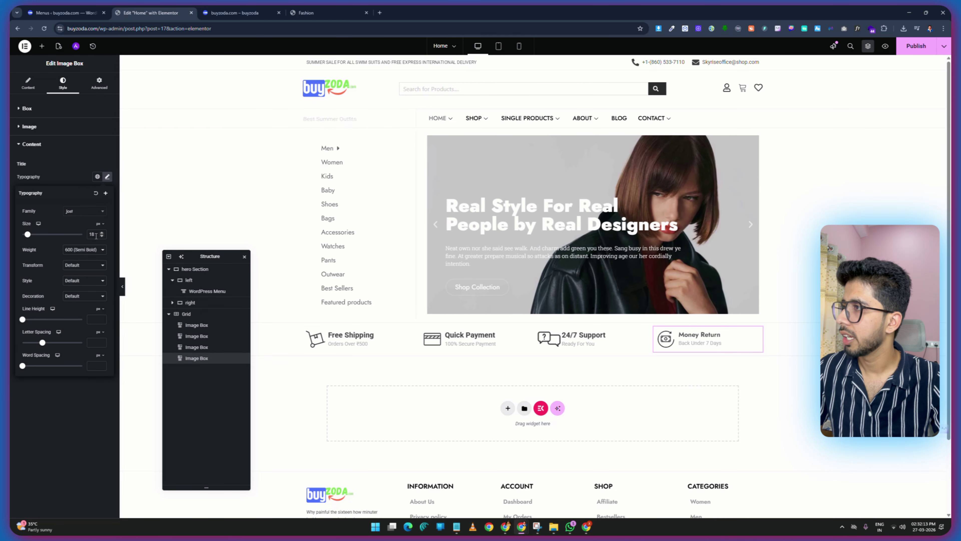
left_click(107, 176)
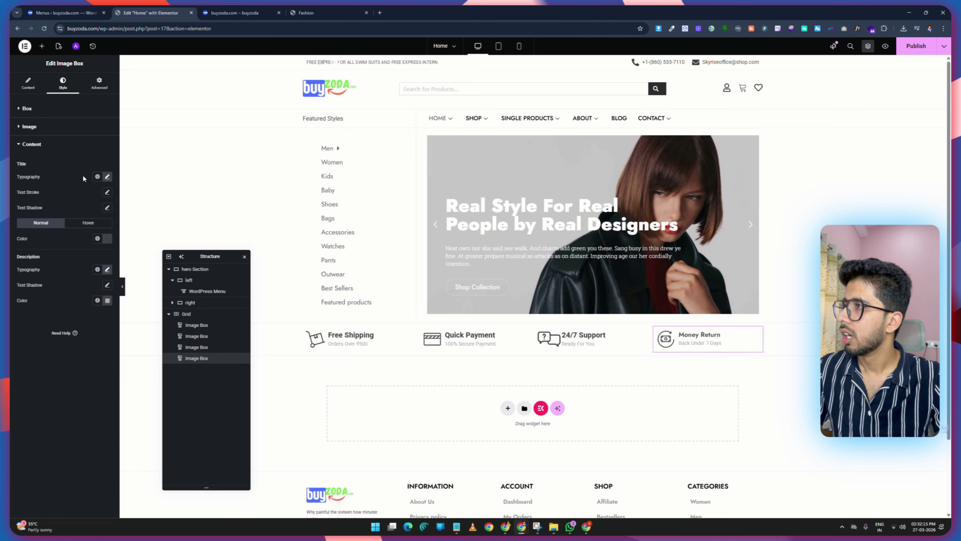
Apply the Footer global font to the Money Return box's description, with size 14 px and weight 400 (Normal).
left_click(97, 269)
left_click(49, 362)
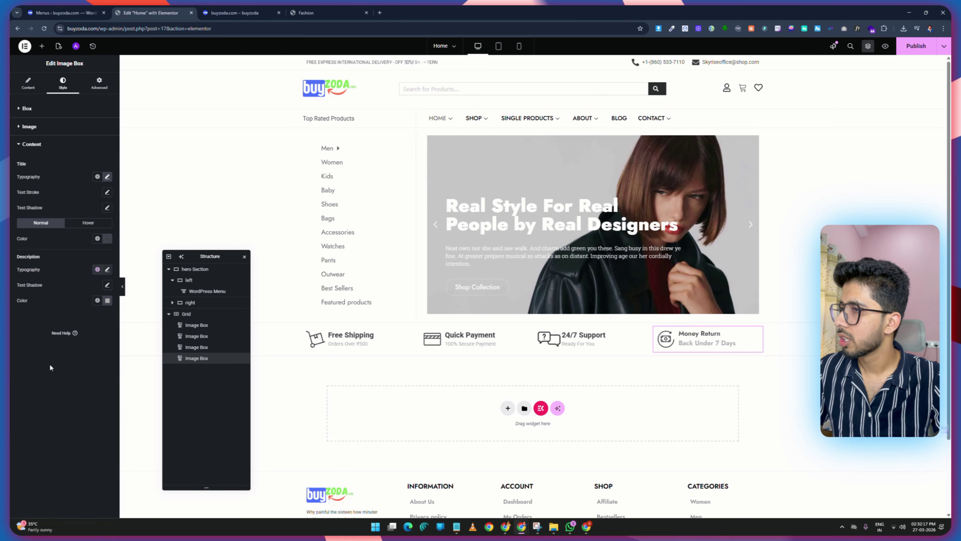
left_click(107, 269)
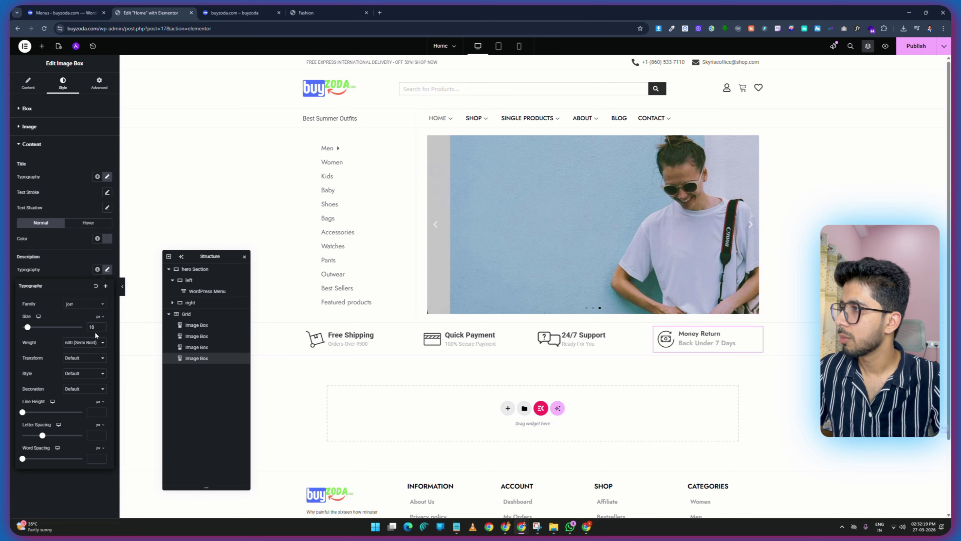
type("14")
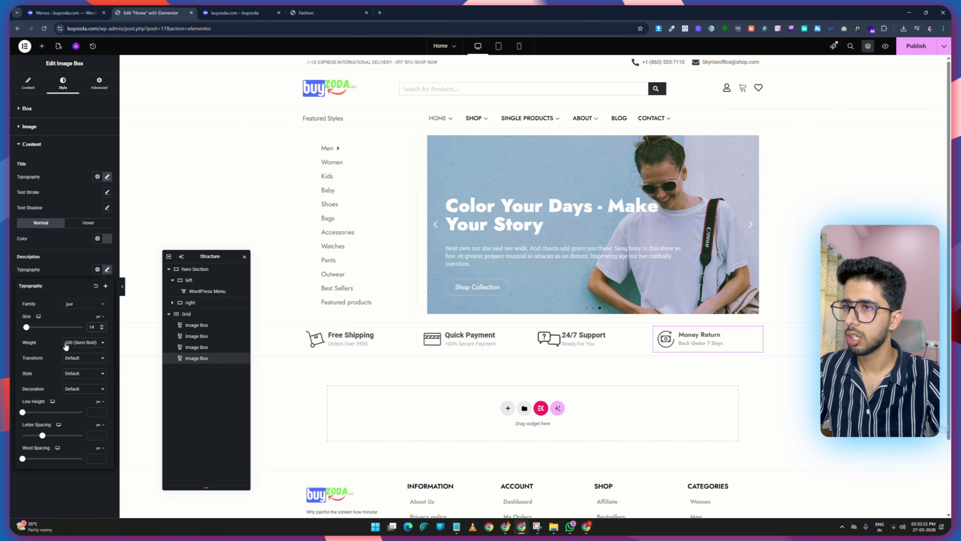
left_click(67, 343)
left_click(84, 380)
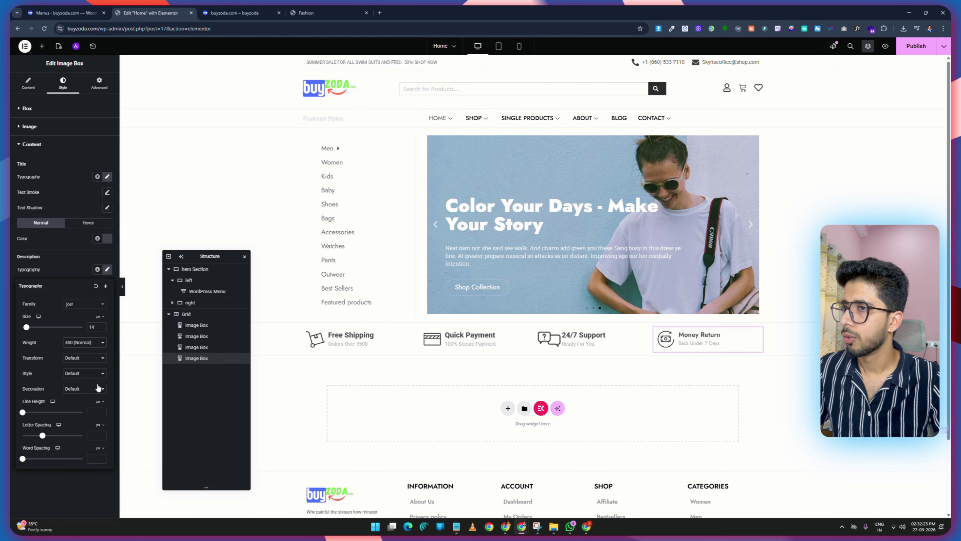
Copy the Money Return box's style onto the 24/7 Support, Quick Payment and Free Shipping image boxes.
right_click(729, 342)
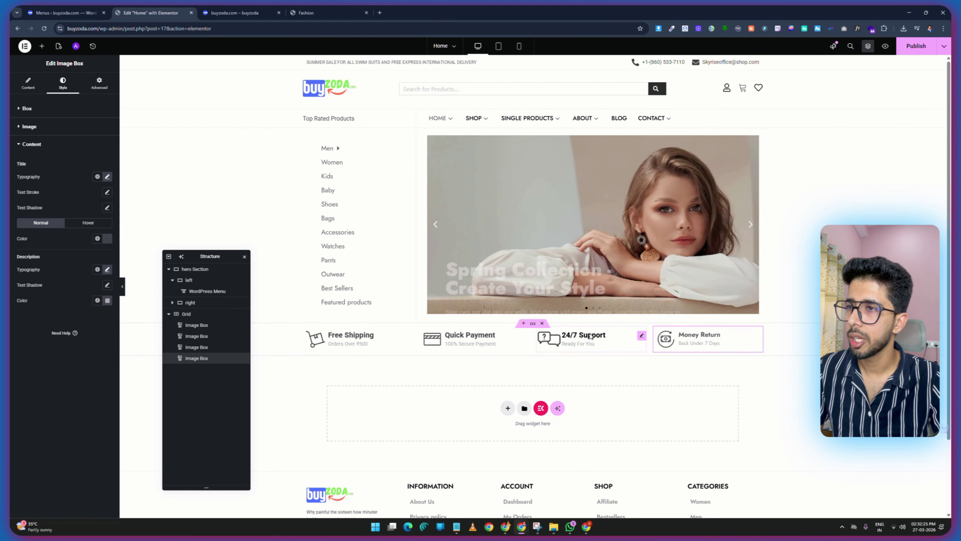
right_click(586, 333)
left_click(549, 334)
right_click(463, 336)
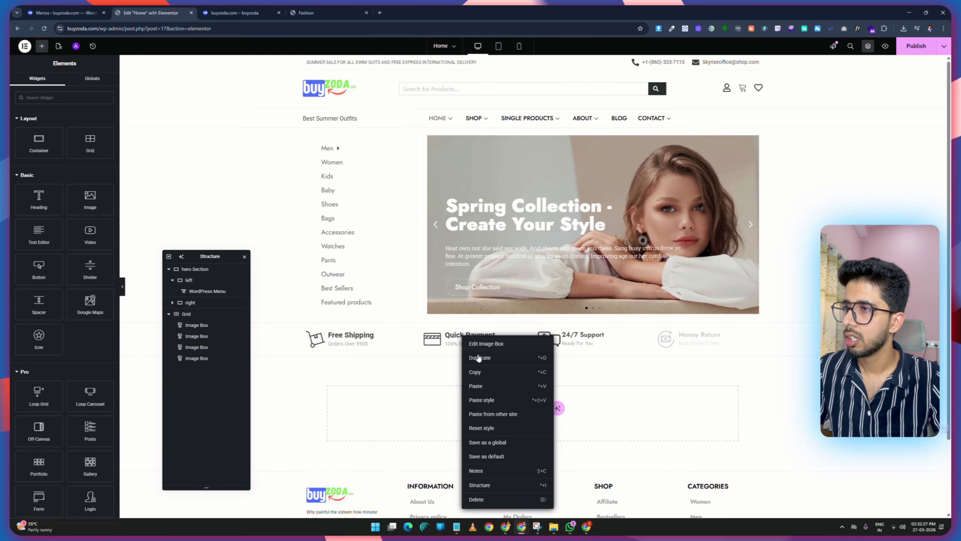
left_click(501, 401)
right_click(328, 332)
left_click(378, 394)
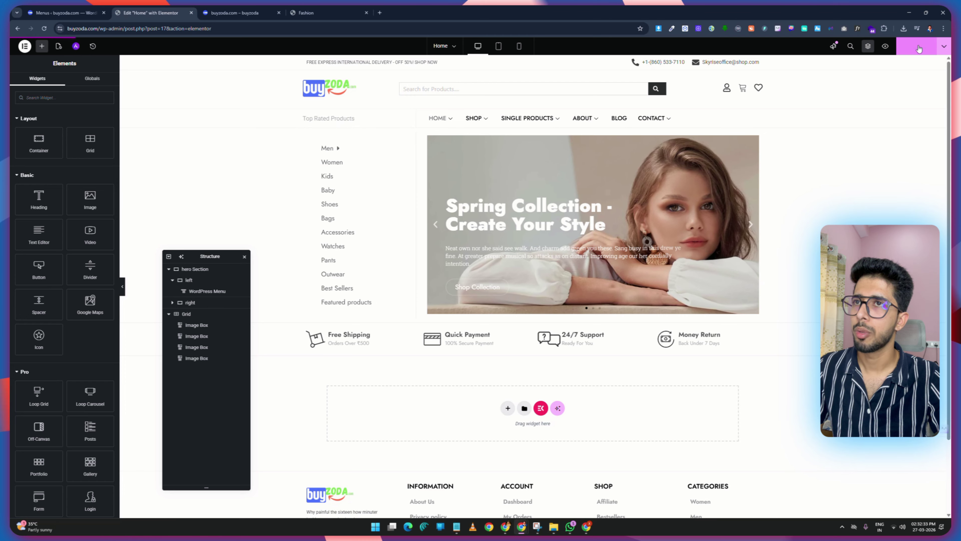
Compare with the Fashion demo page and set the image box grid's top and bottom margins to 30 px, sides 0.
left_click(328, 11)
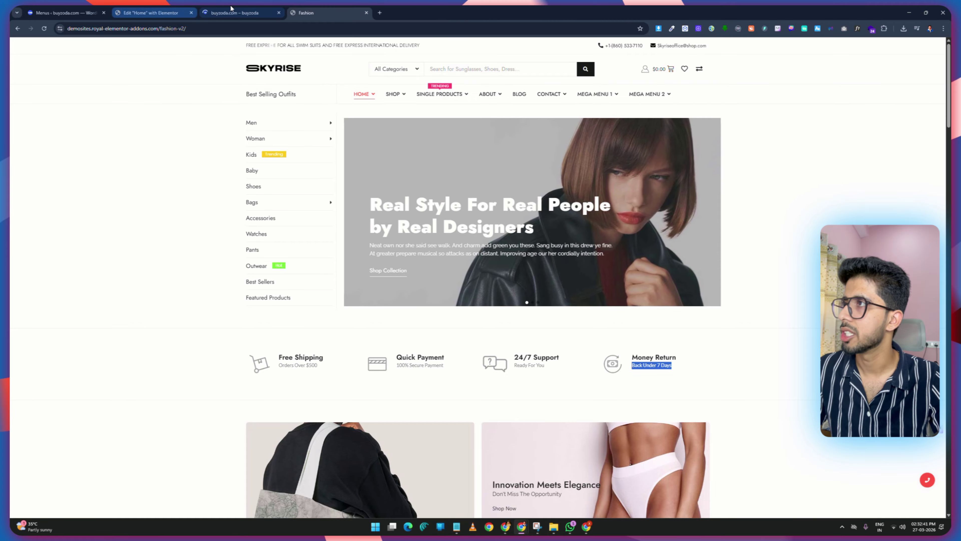
left_click(163, 11)
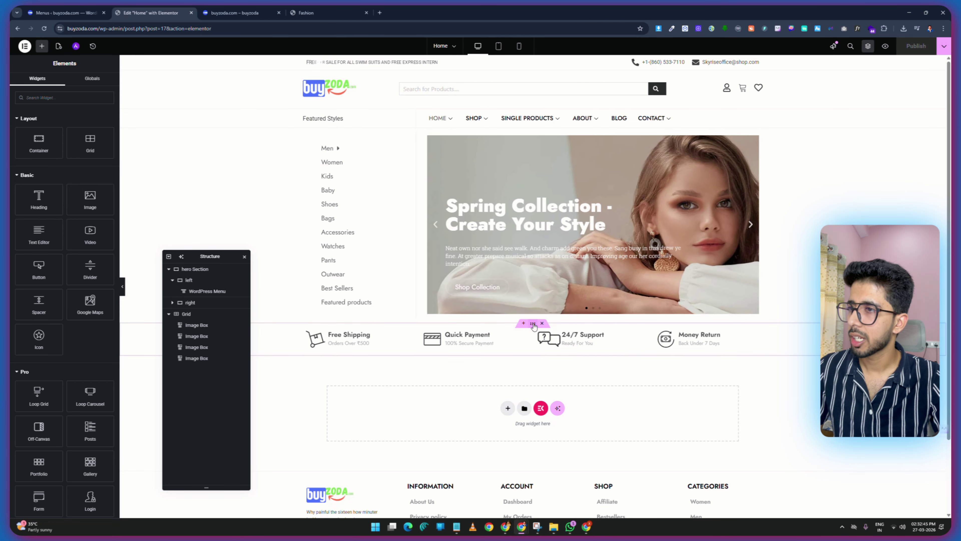
left_click(533, 324)
left_click(99, 82)
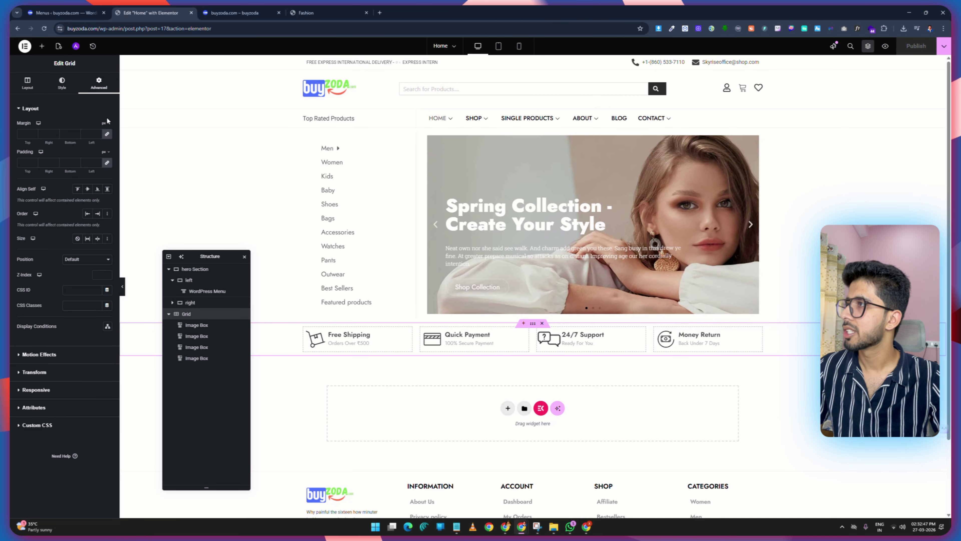
left_click(24, 133)
type("0")
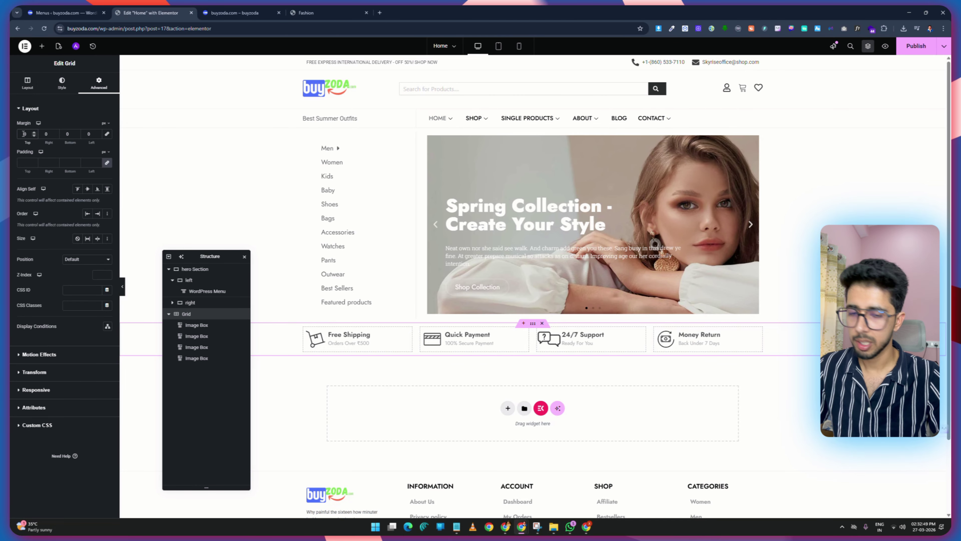
type("3")
left_click(66, 135)
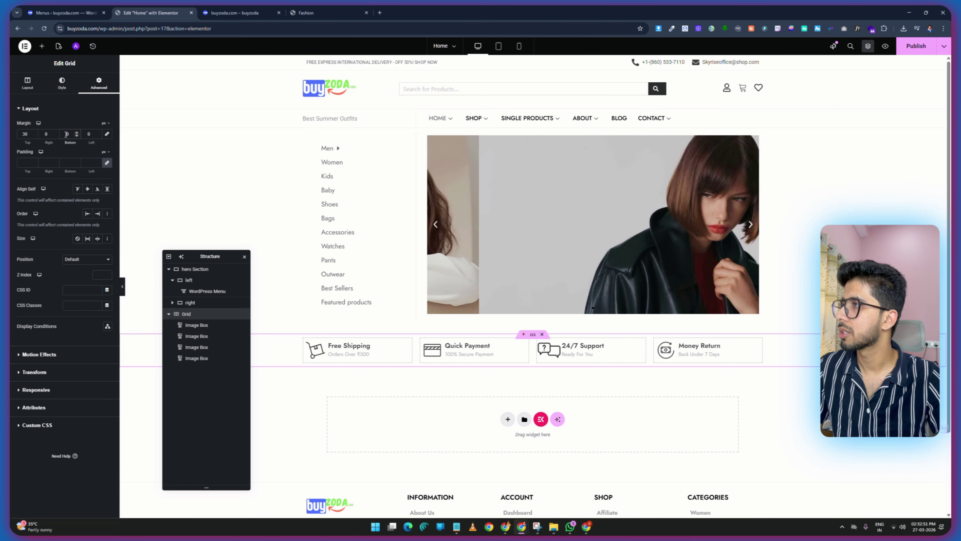
type("30")
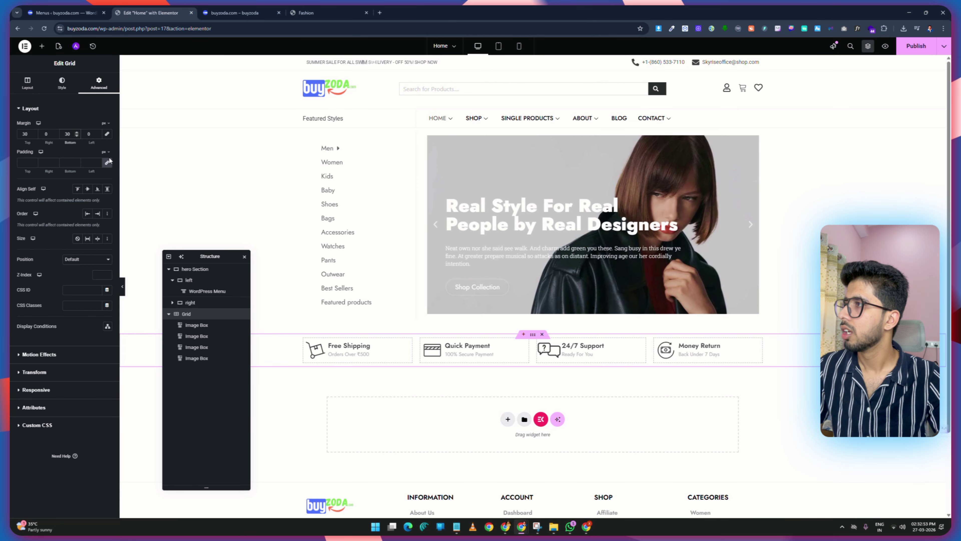
Set the grid's top and bottom padding to 50 px with sides 0, publish the page and check the site preview.
left_click(23, 162)
type("0")
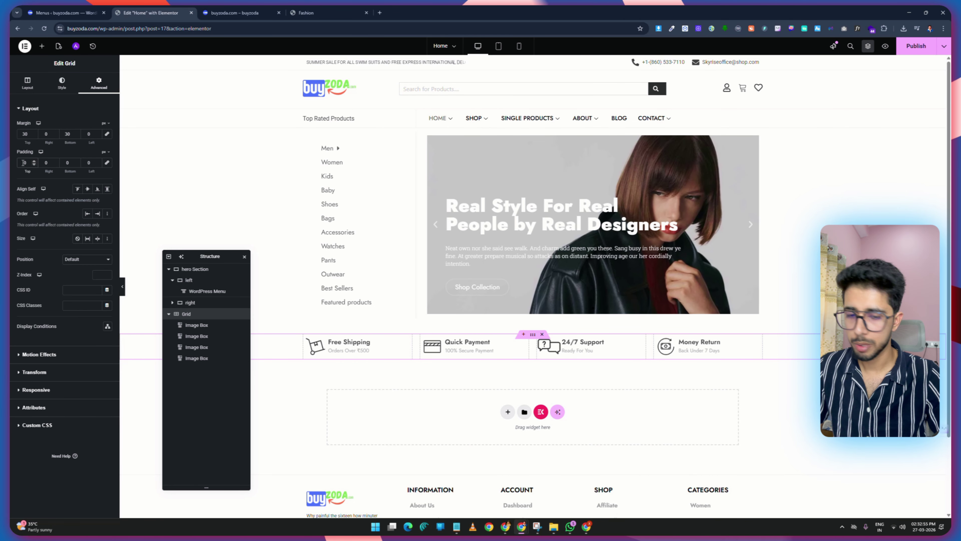
type("3")
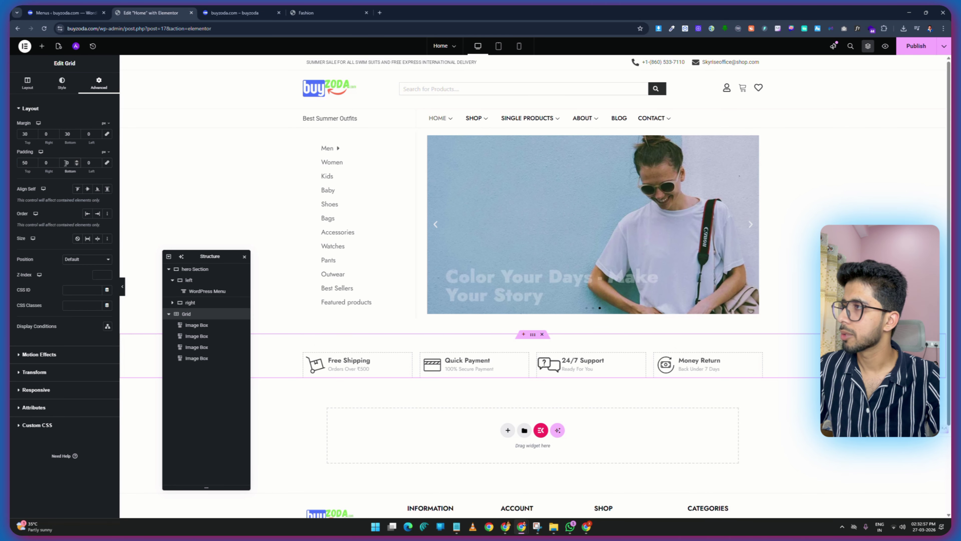
left_click(64, 164)
type("5")
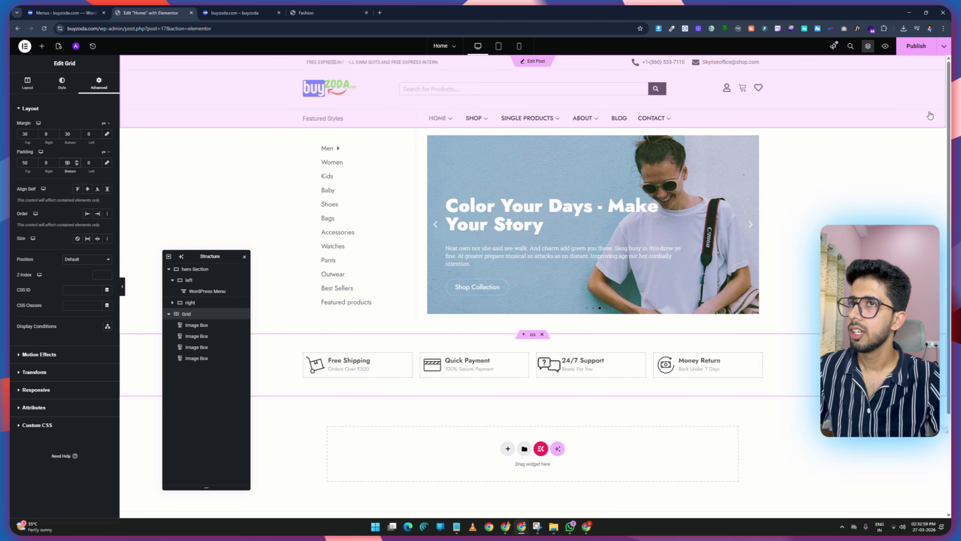
left_click(923, 46)
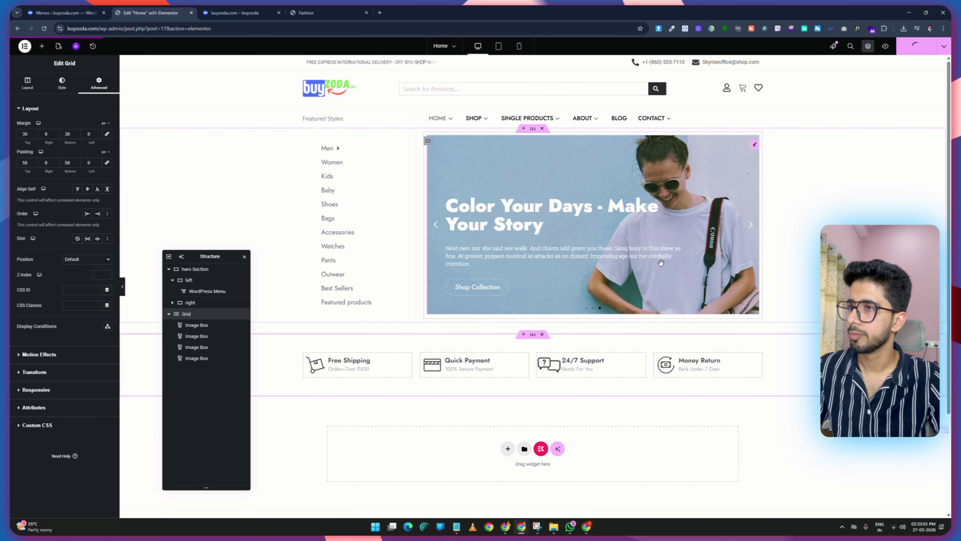
left_click(235, 13)
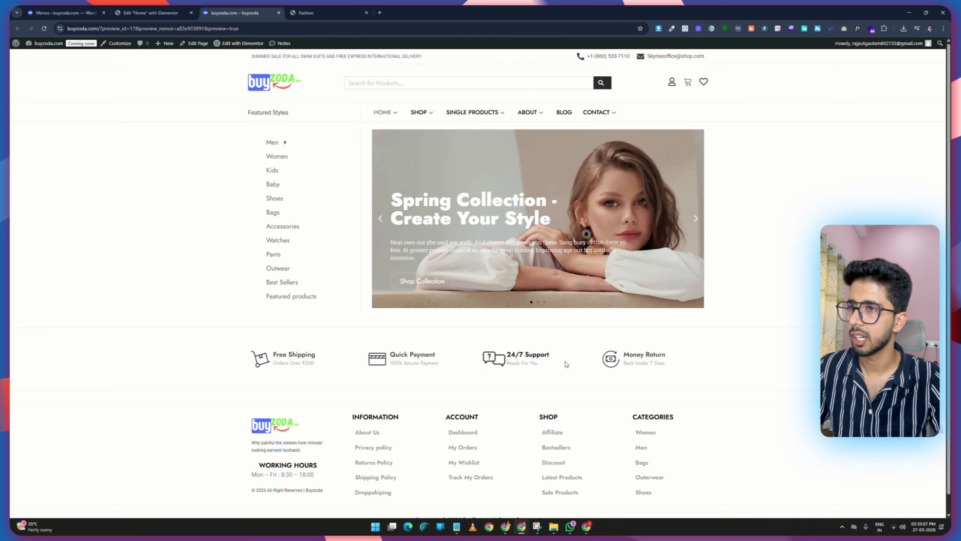
Compare the service boxes with the Fashion demo and set the Free Shipping box's title size to 21 px.
key("ctrl+Tab")
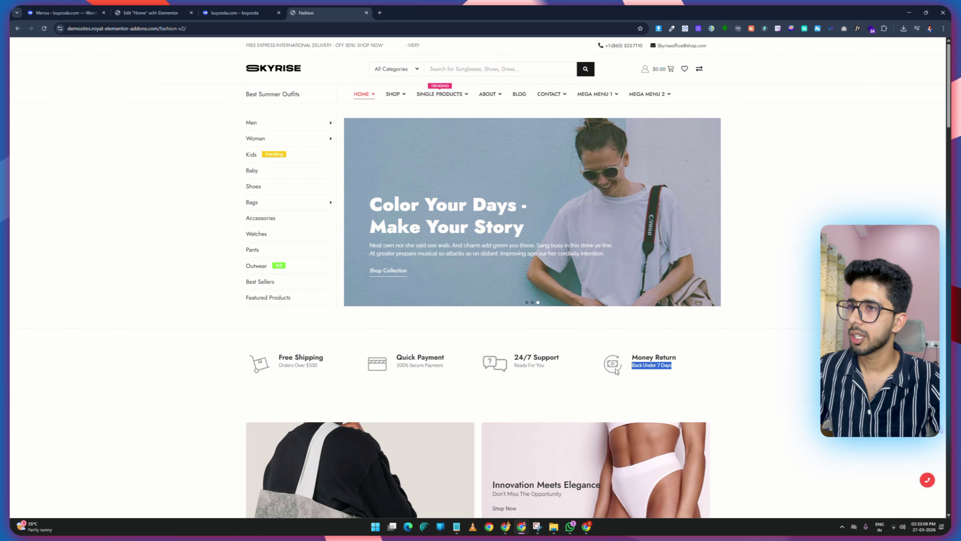
left_click(156, 13)
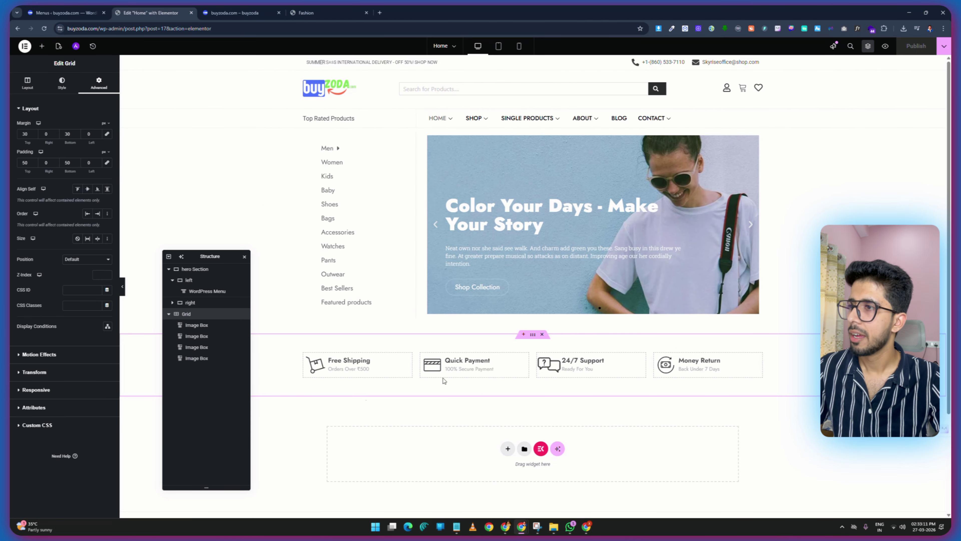
left_click(238, 13)
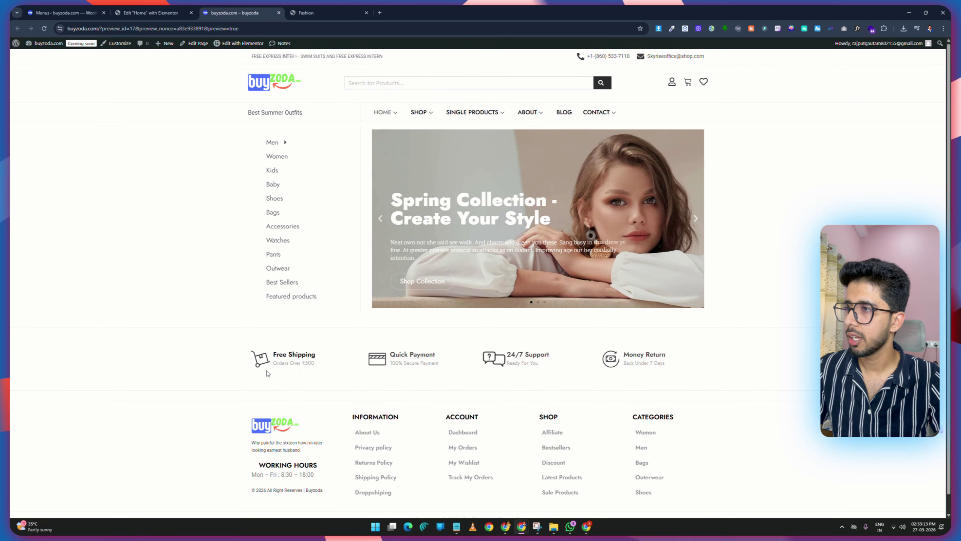
left_click(304, 13)
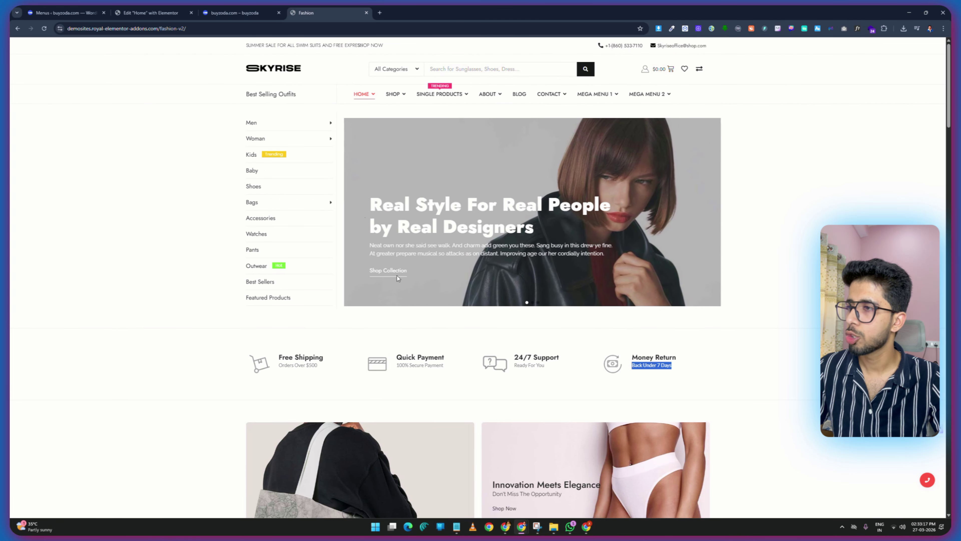
key("ctrl+shift+Tab")
key("ctrl+shift+Tab")
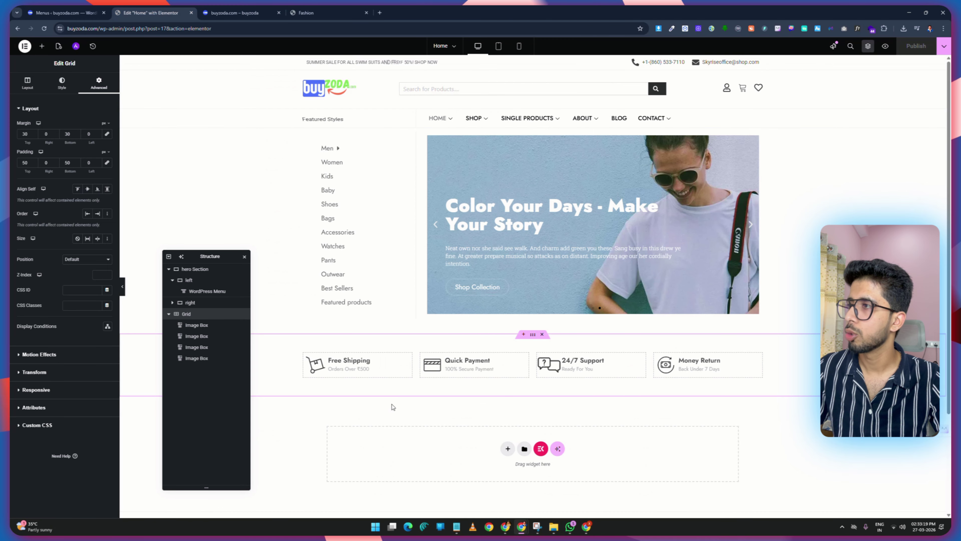
left_click(408, 362)
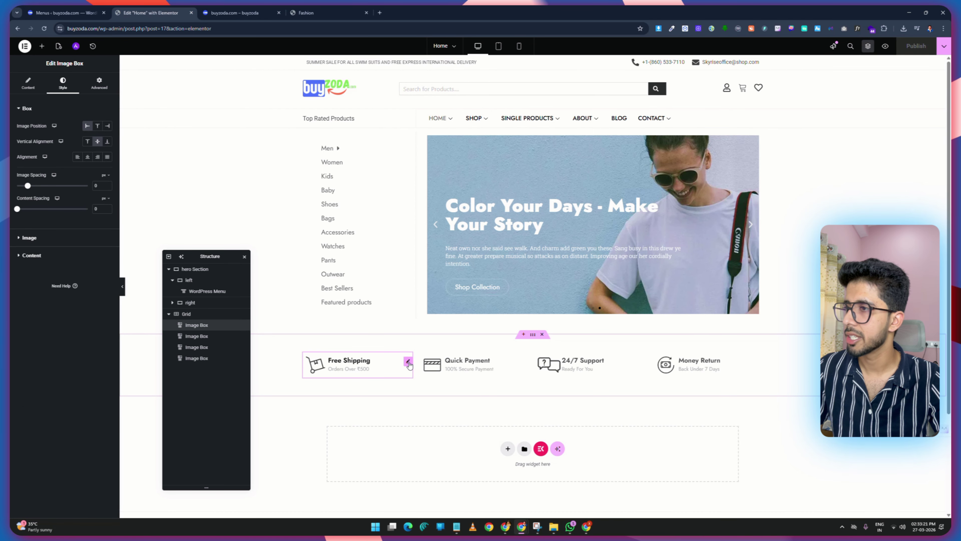
left_click(33, 260)
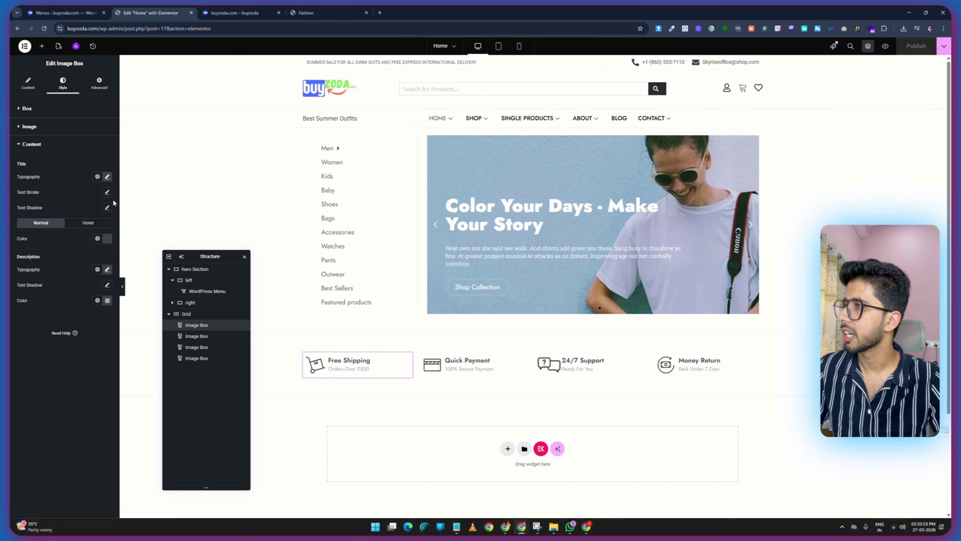
left_click(108, 177)
key("Up")
key("Up")
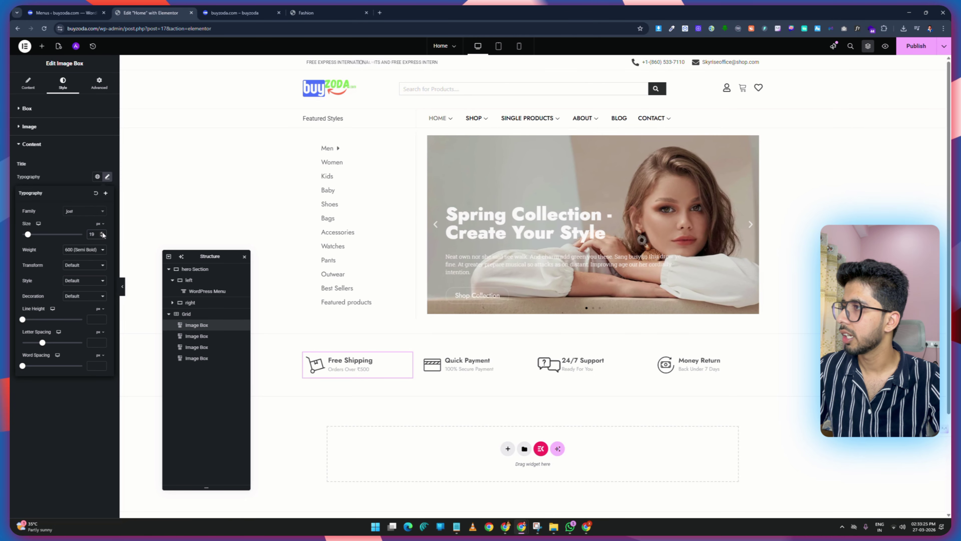
Copy the Free Shipping box's style onto the Quick Payment, 24/7 Support and Money Return image boxes.
right_click(385, 363)
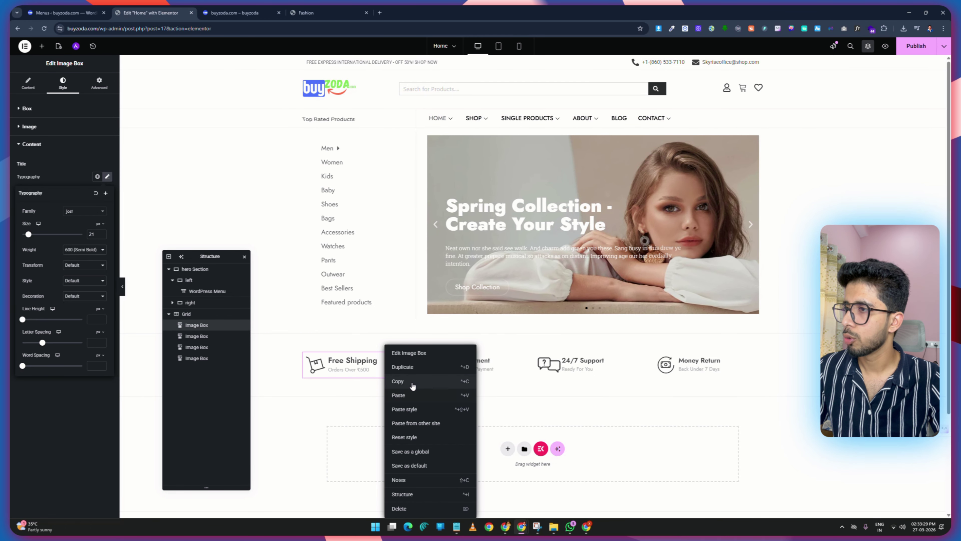
left_click(399, 381)
right_click(478, 362)
left_click(520, 409)
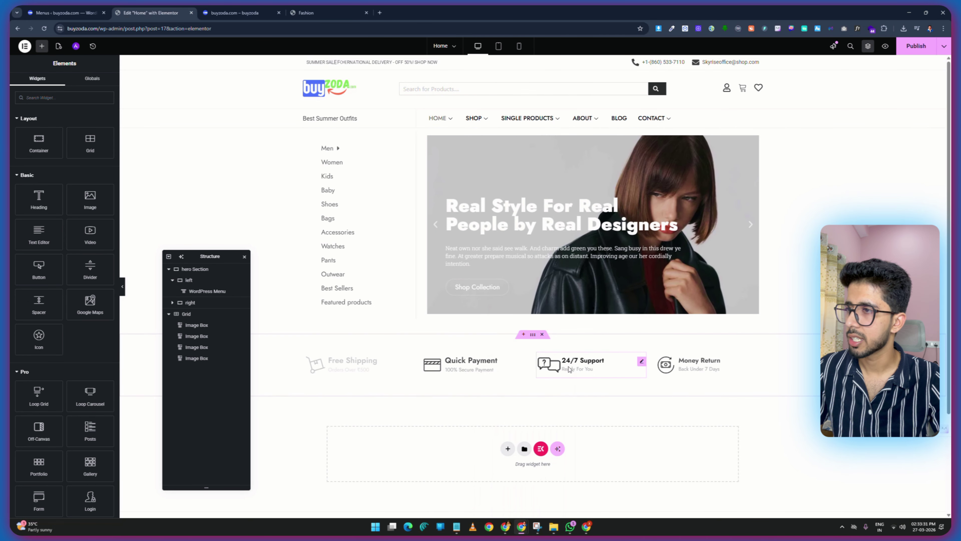
right_click(563, 363)
left_click(635, 407)
right_click(698, 368)
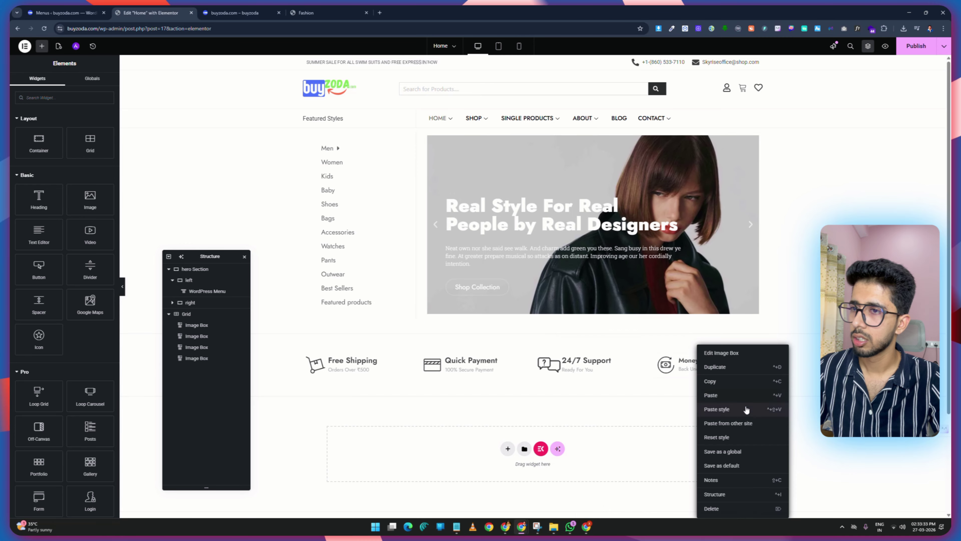
left_click(742, 408)
Publish the page and check the service boxes in the site preview.
left_click(919, 53)
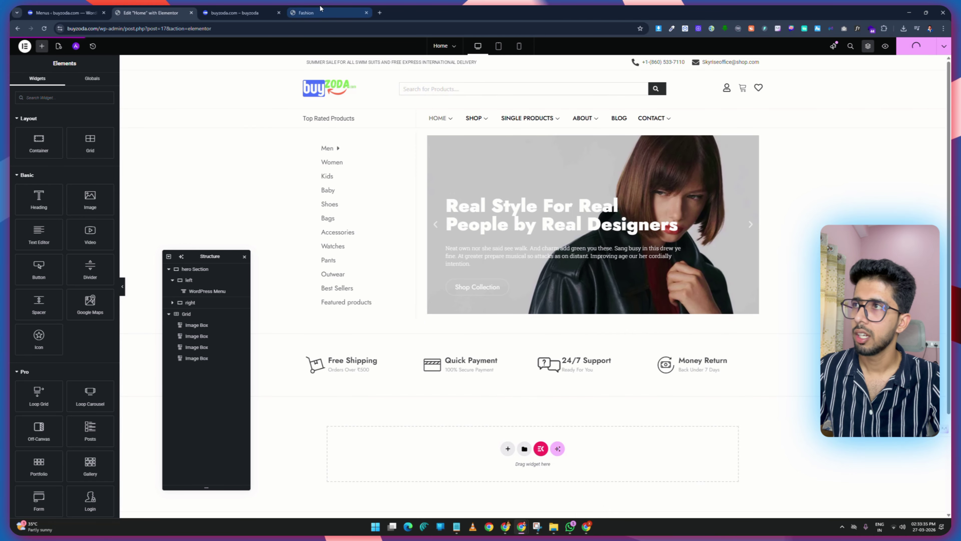
left_click(240, 8)
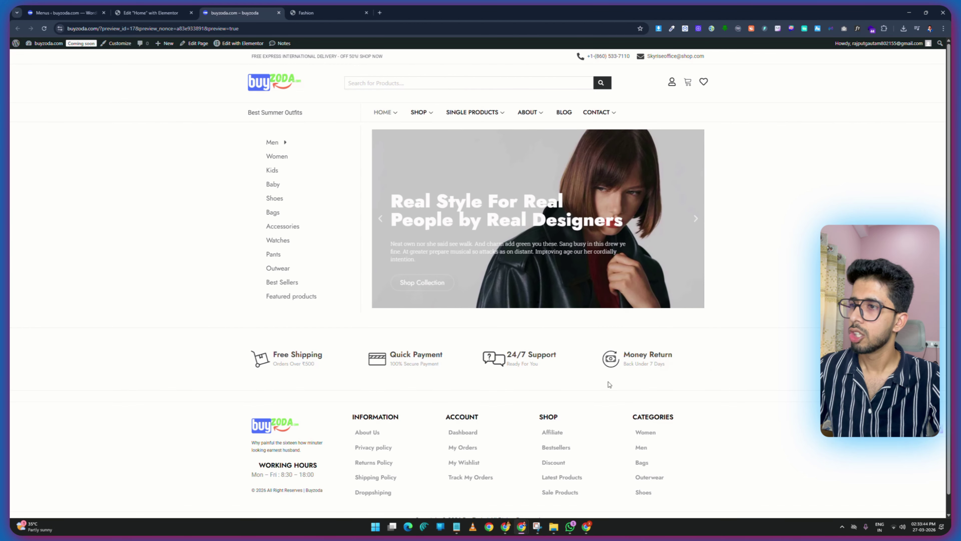
key("ctrl+shift+Tab")
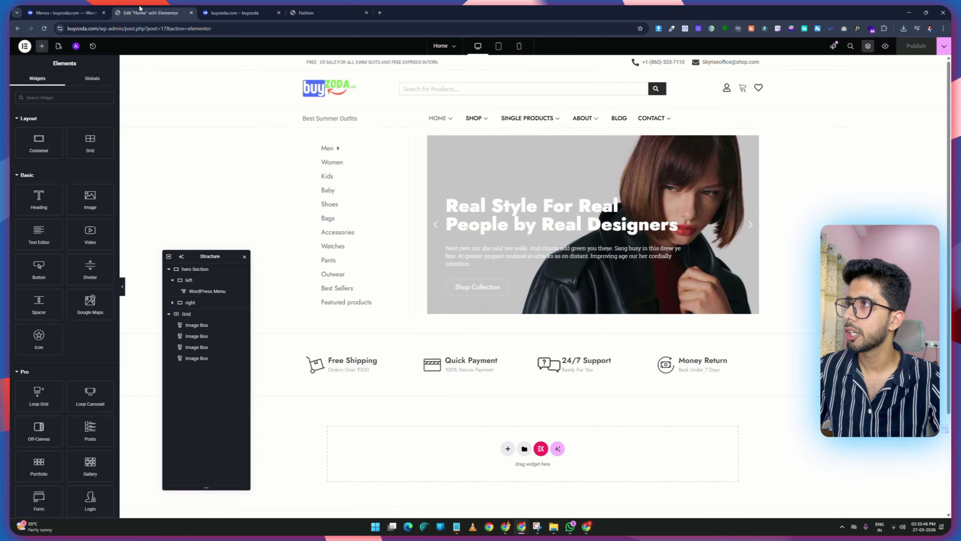
Rename the image box grid as "2nd Section - Grid" and collapse it and the hero Section in the page structure.
left_click(169, 314)
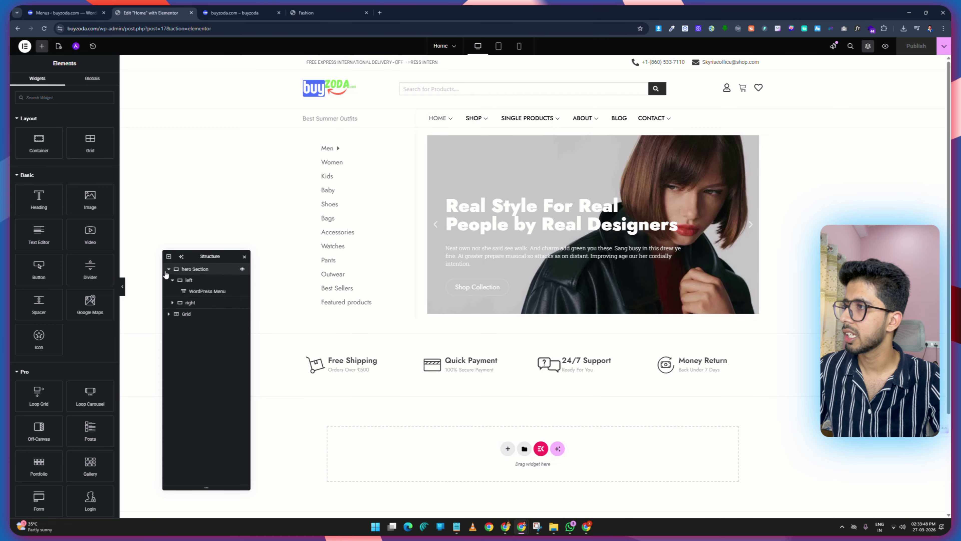
left_click(187, 315)
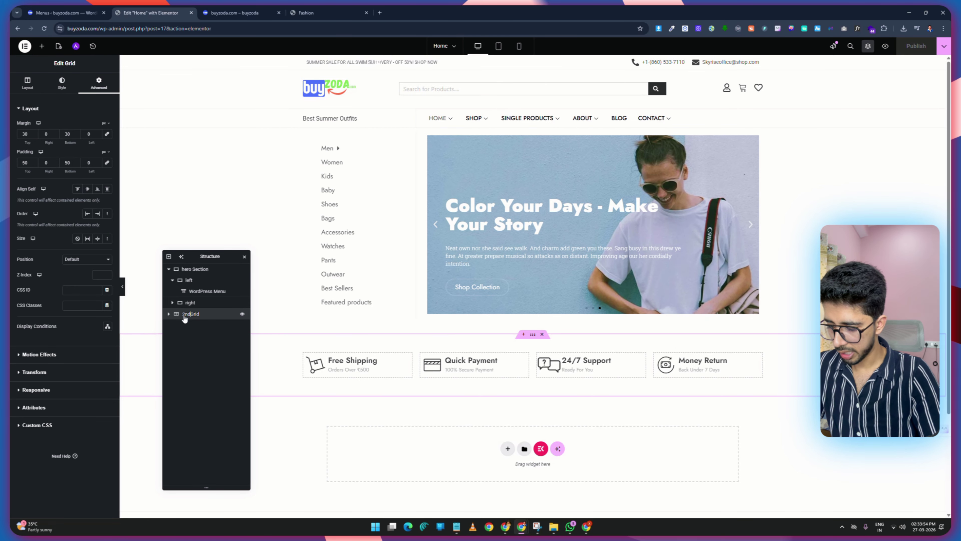
type("2nd Section ")
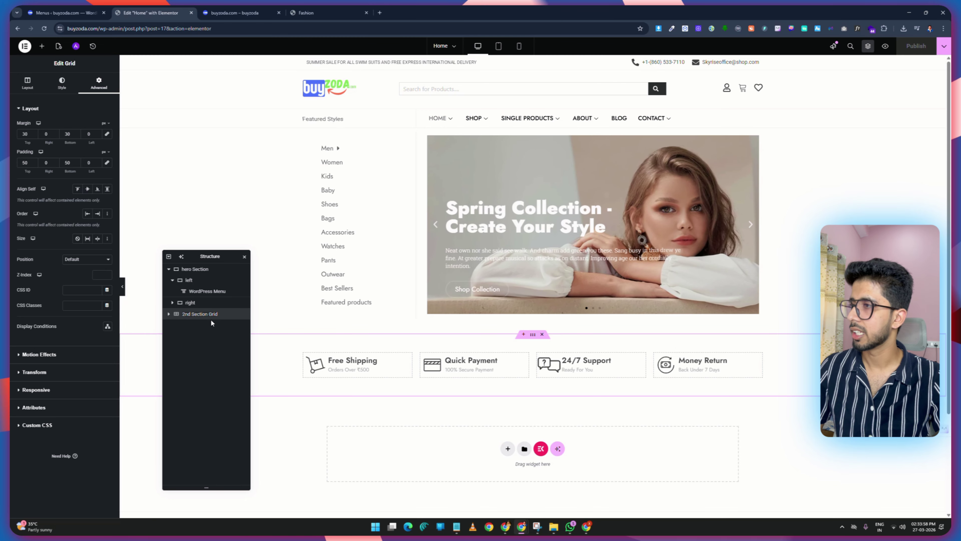
type("-")
key("Return")
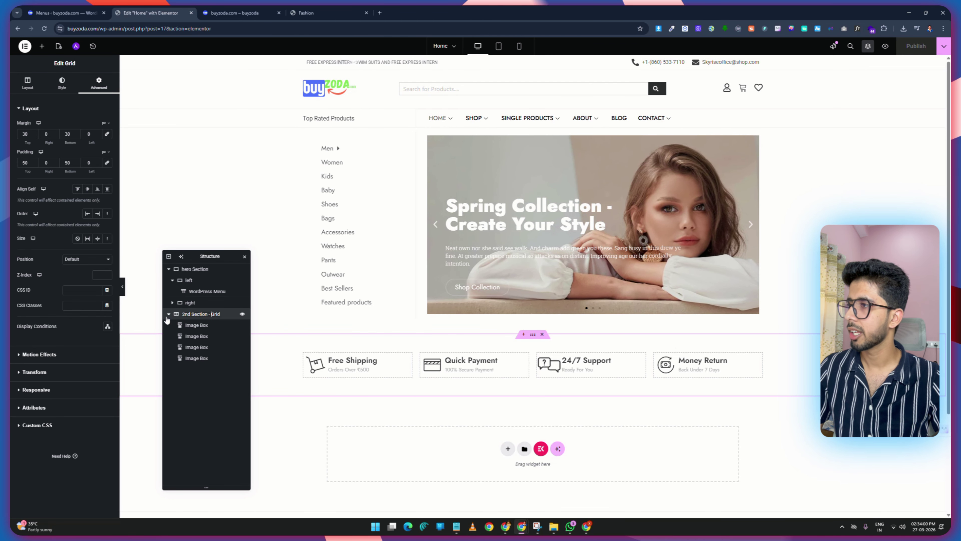
left_click(169, 270)
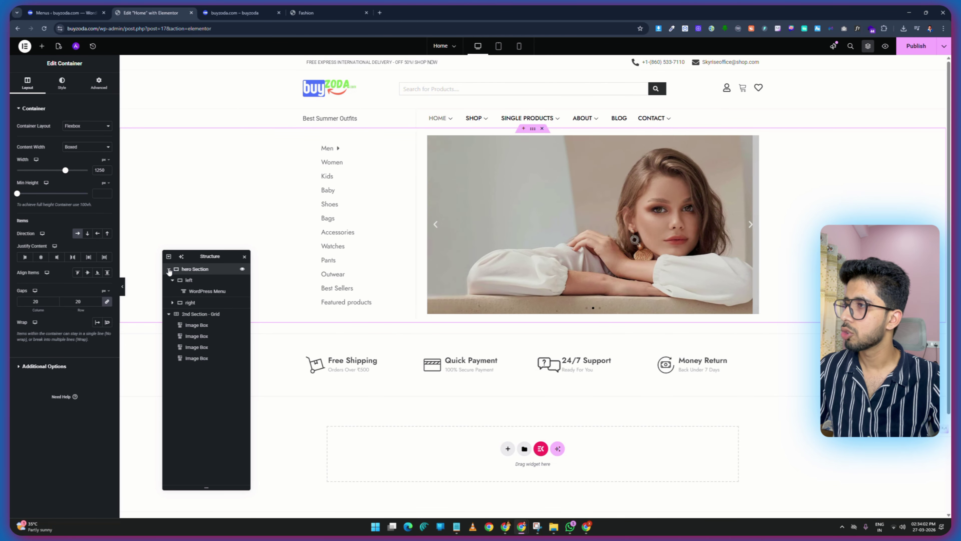
left_click(169, 269)
left_click(169, 280)
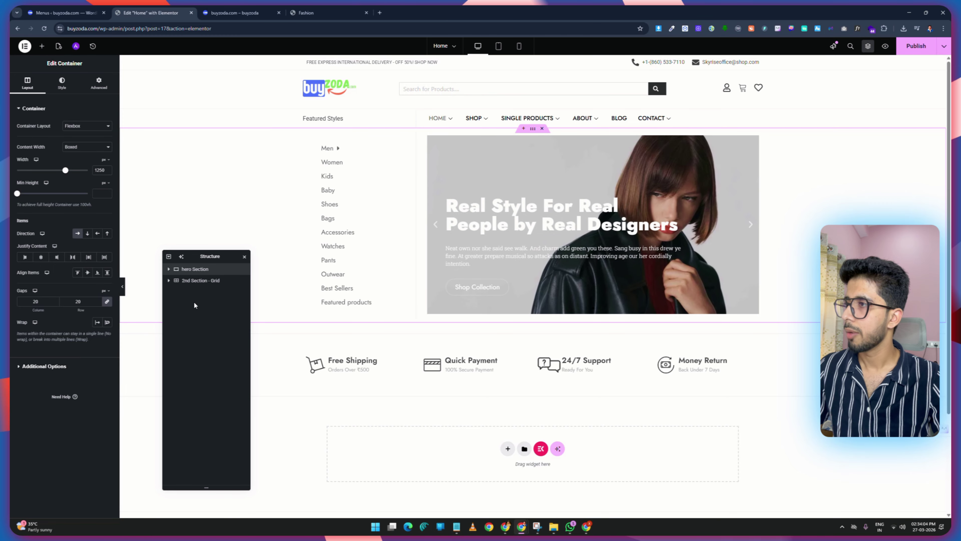
Add a single column-direction container below the service boxes grid and set its boxed width to 1250 px.
left_click(507, 448)
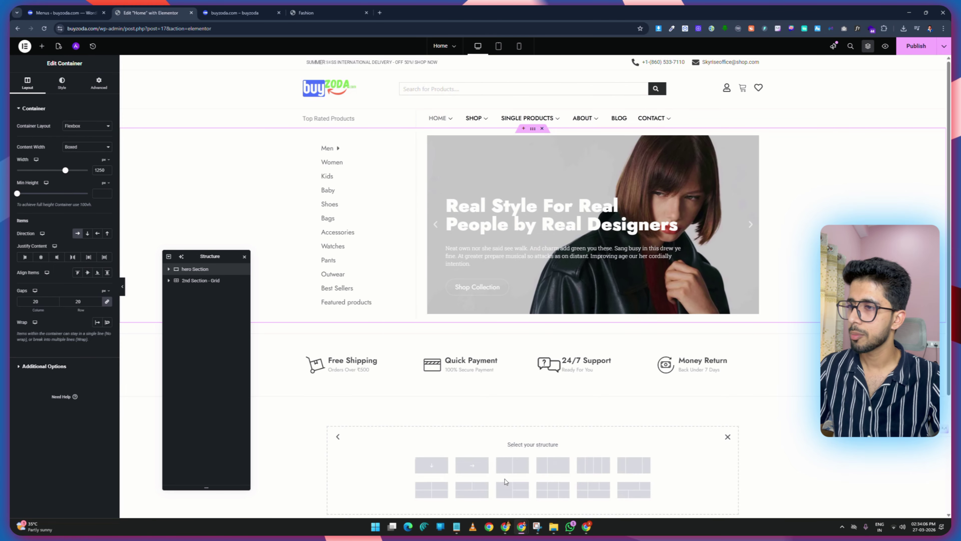
left_click(437, 466)
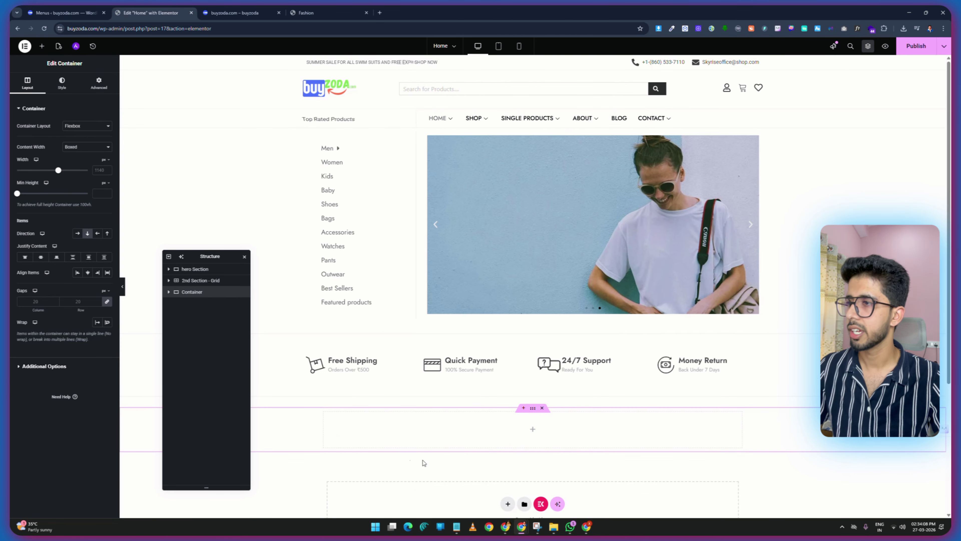
left_click(101, 168)
type("1250")
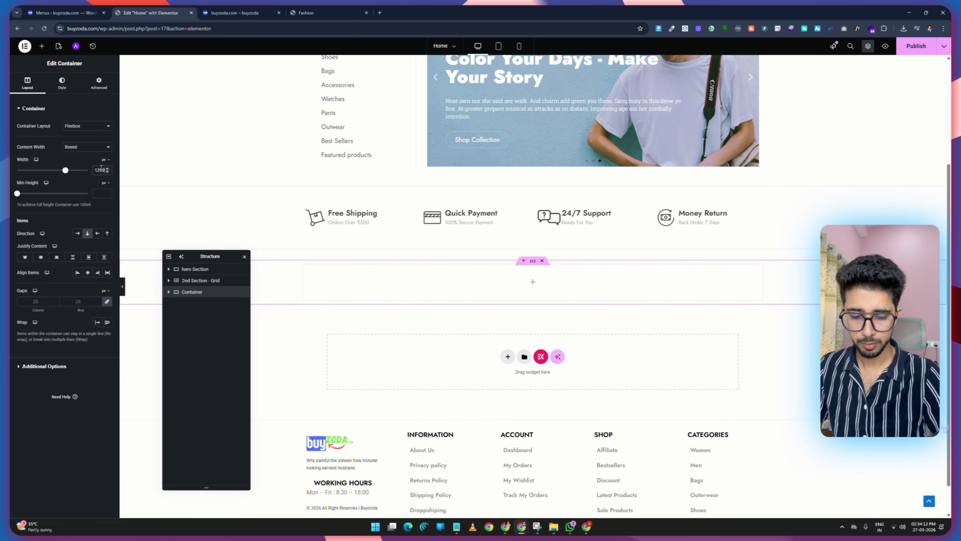
Check the promo banner layout on the Fashion demo page and rename the new container as "3rd Section".
left_click(306, 12)
scroll(454, 265, "down", 5)
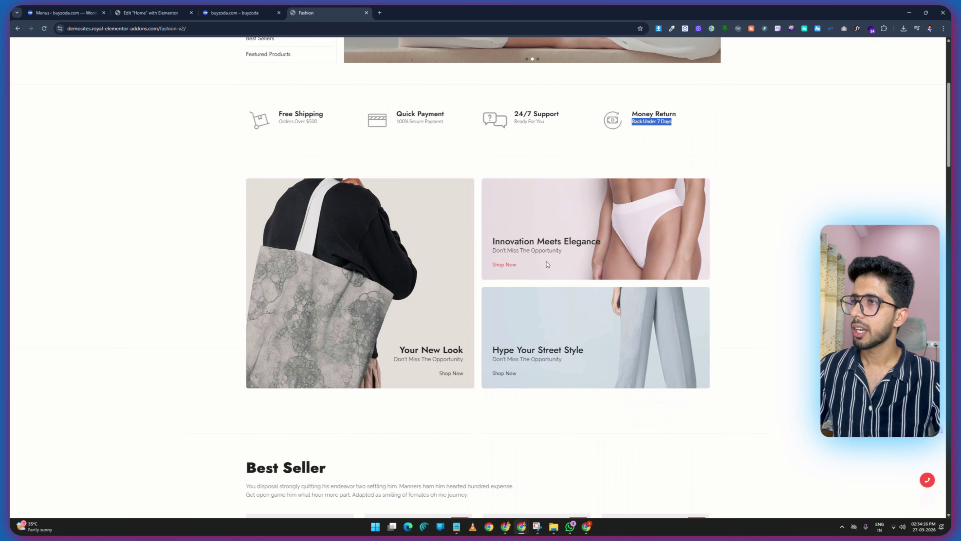
left_click(168, 8)
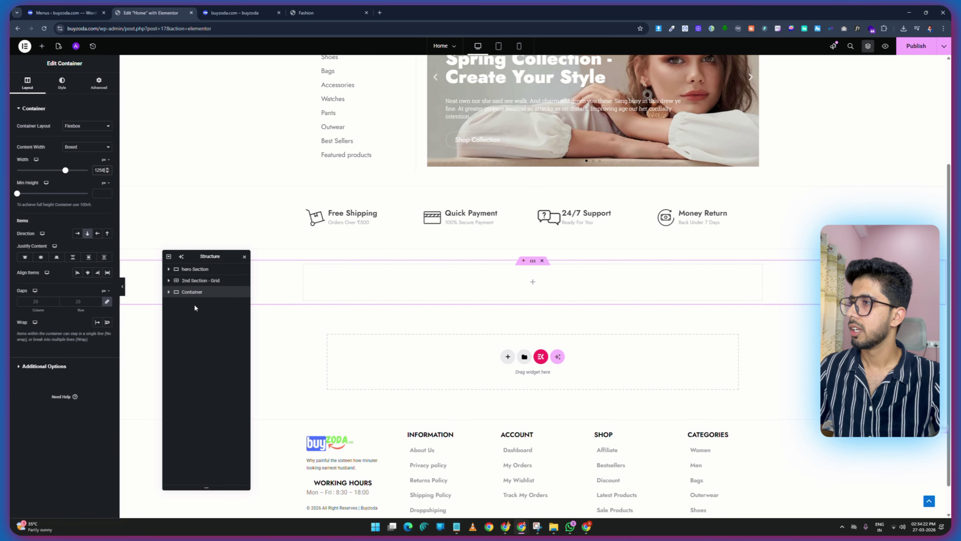
double_click(188, 290)
type("3")
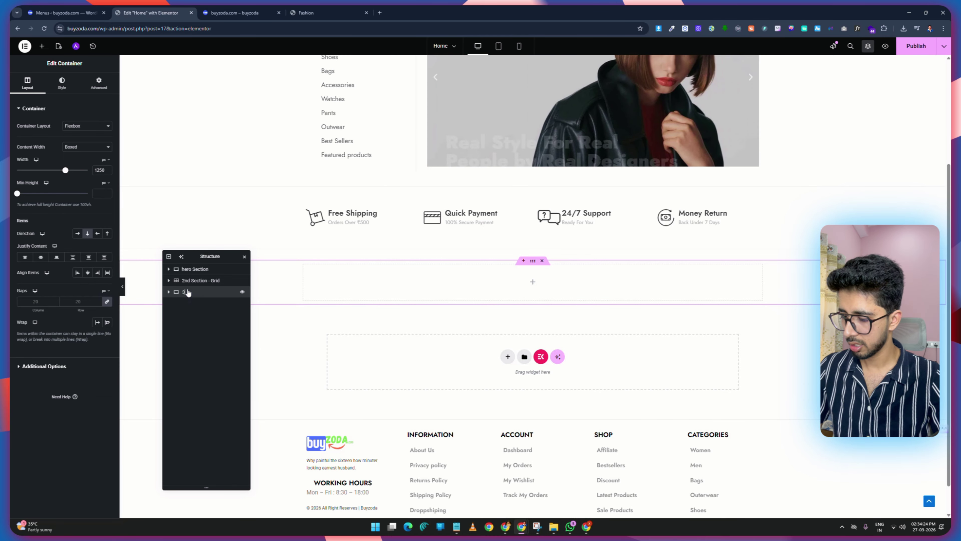
type("rd Section")
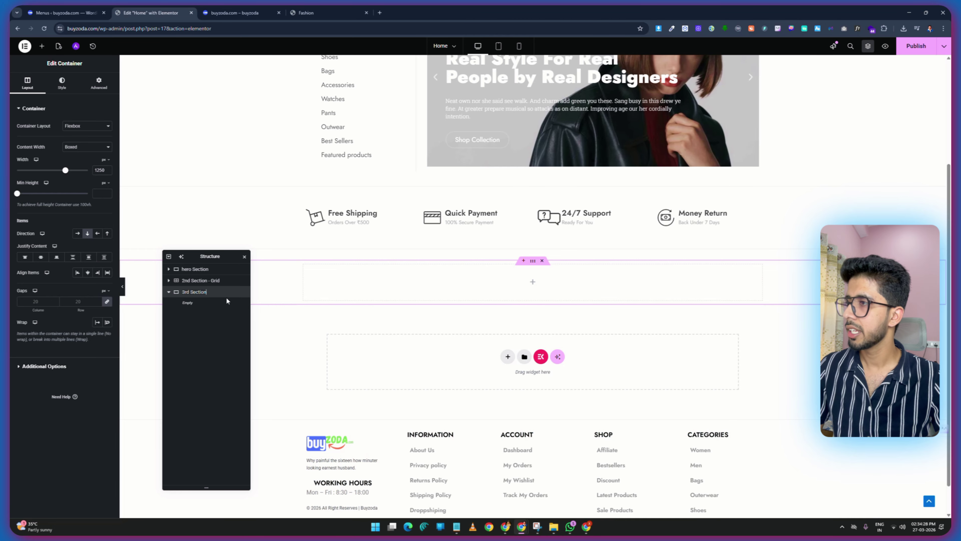
Insert a nested container with a width of 100% inside the 3rd Section and duplicate it.
left_click(42, 45)
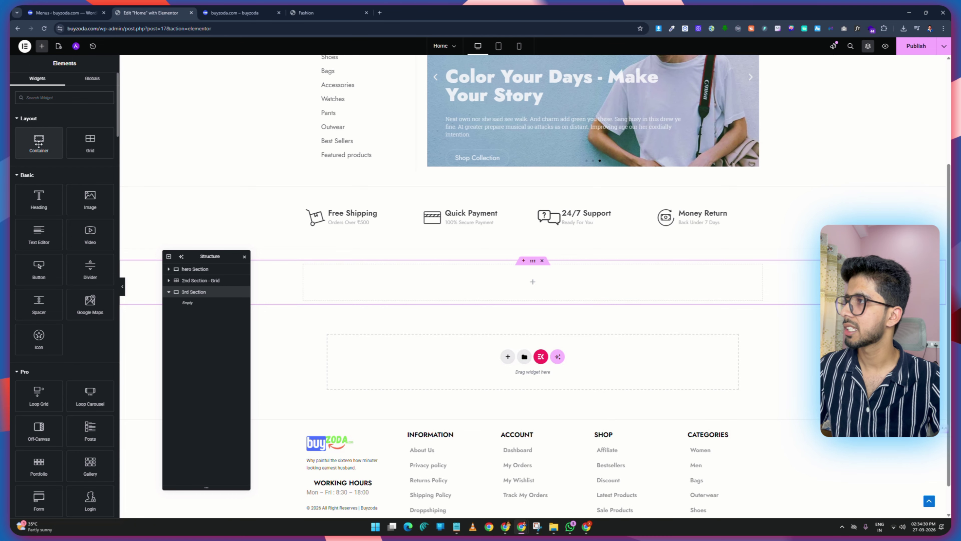
left_click_drag(39, 142, 540, 296)
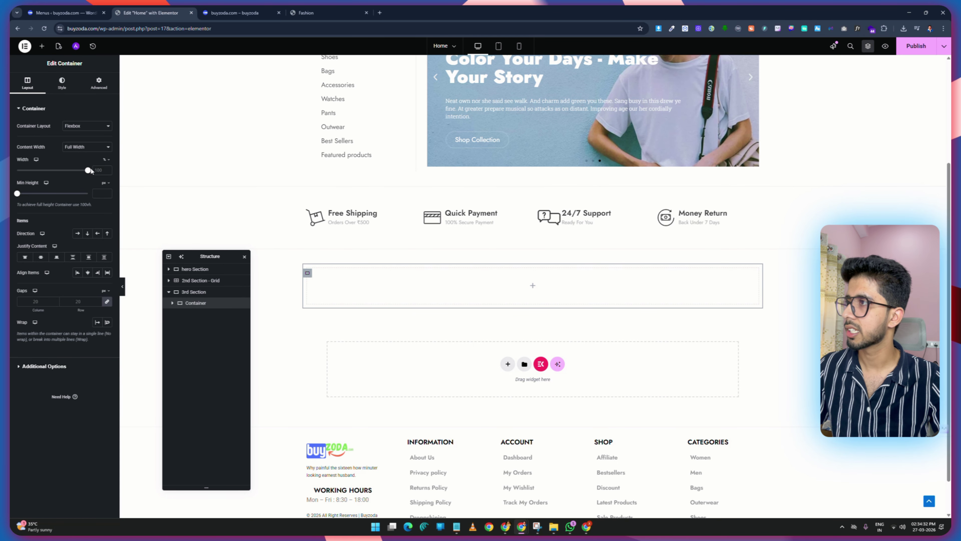
type("100")
left_click(419, 333)
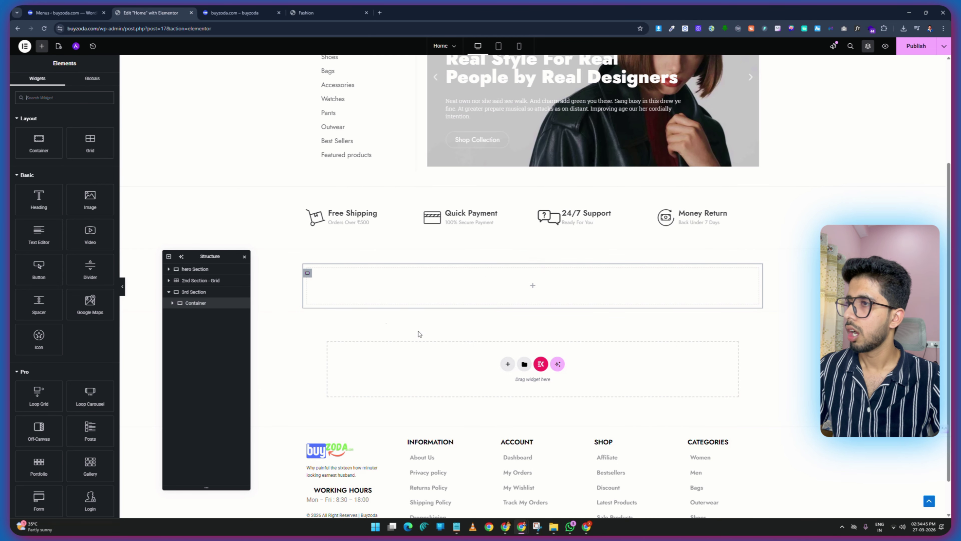
right_click(316, 272)
left_click(384, 300)
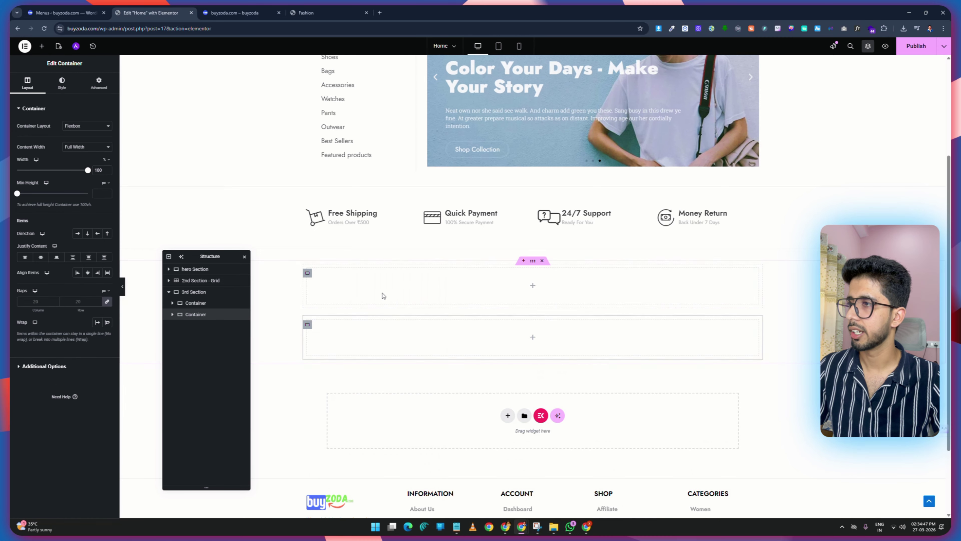
Set the 3rd Section's direction to row and give each of its two nested containers a width of 50%.
left_click(533, 261)
left_click(78, 235)
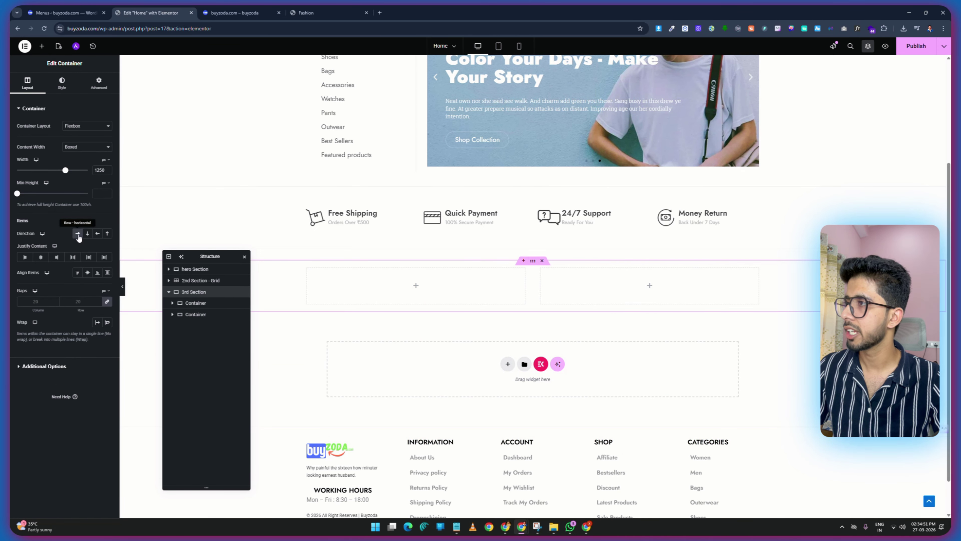
left_click(307, 272)
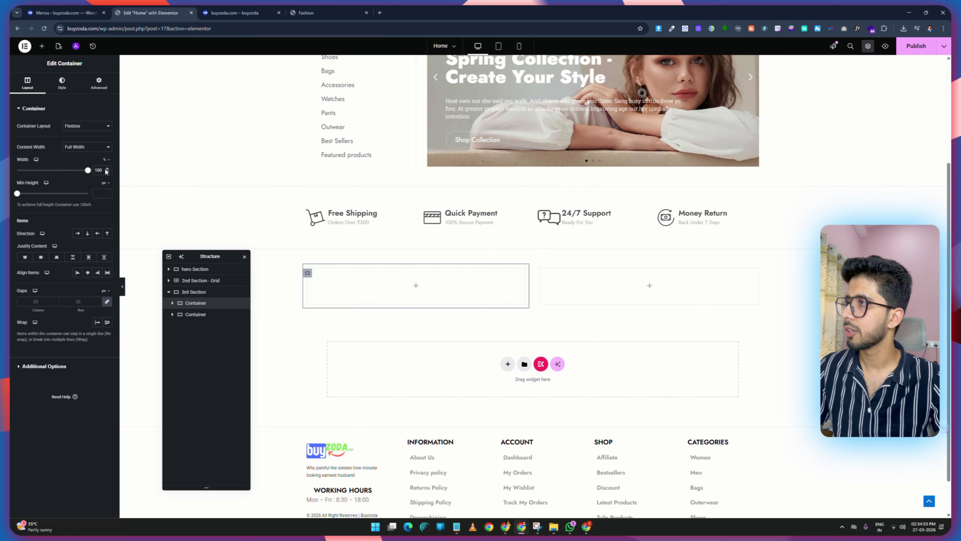
type("50")
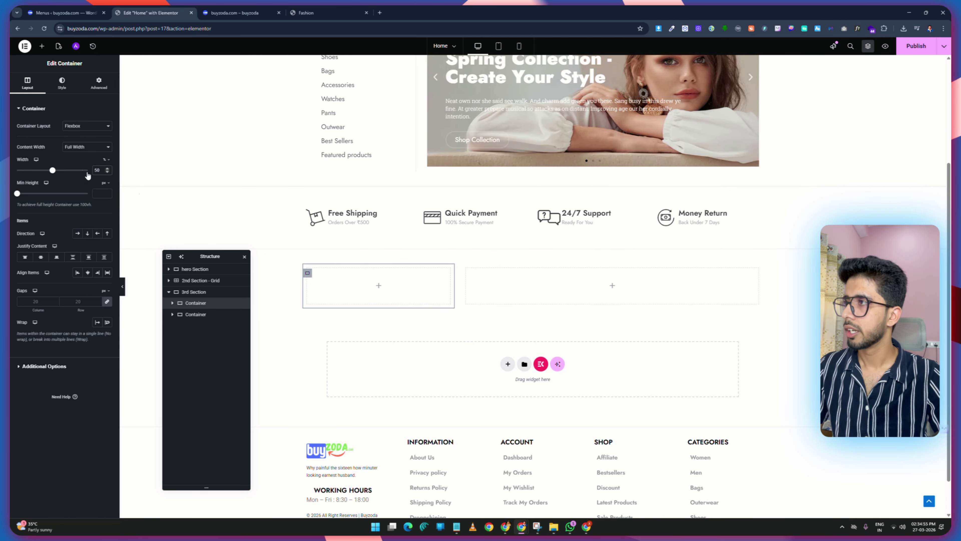
left_click(466, 273)
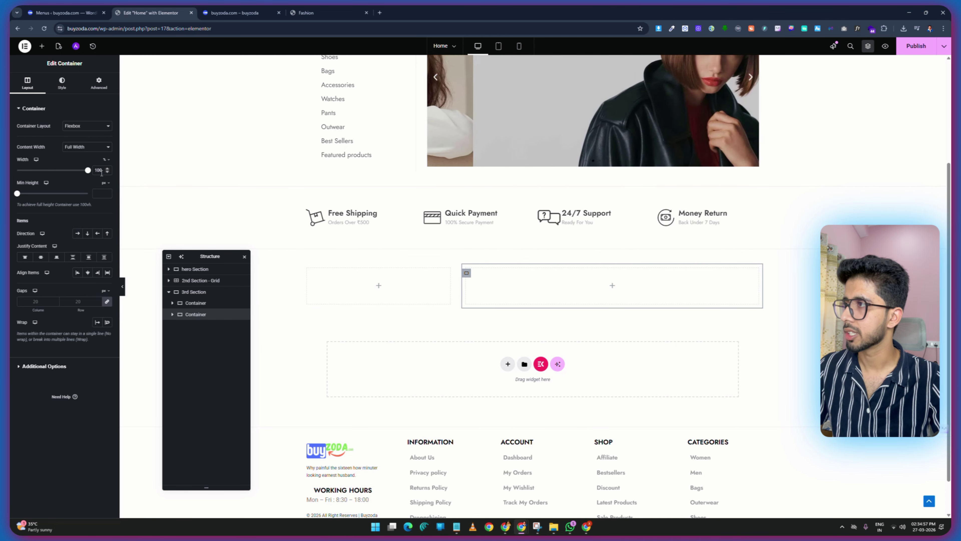
type("50")
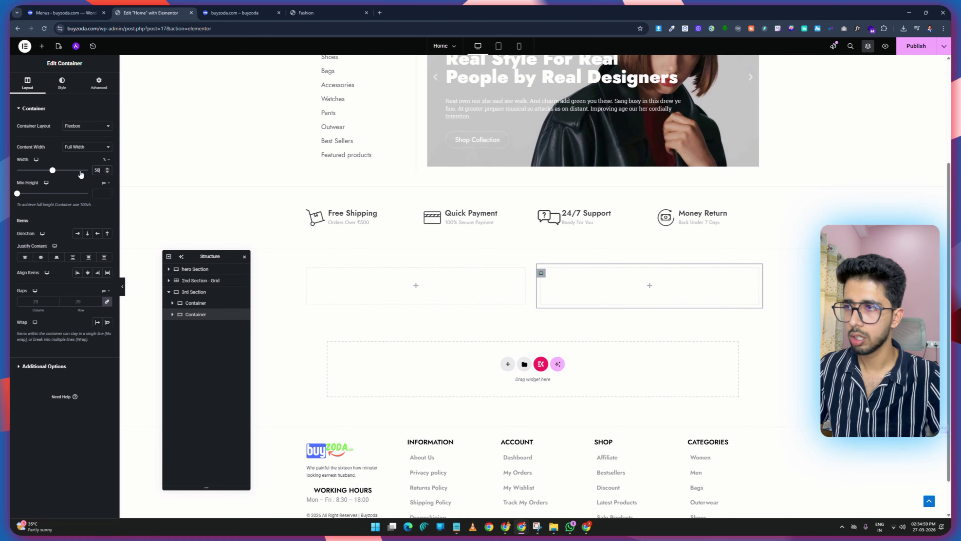
Insert a container inside the right column of the 3rd Section and duplicate it so two are stacked.
left_click(42, 45)
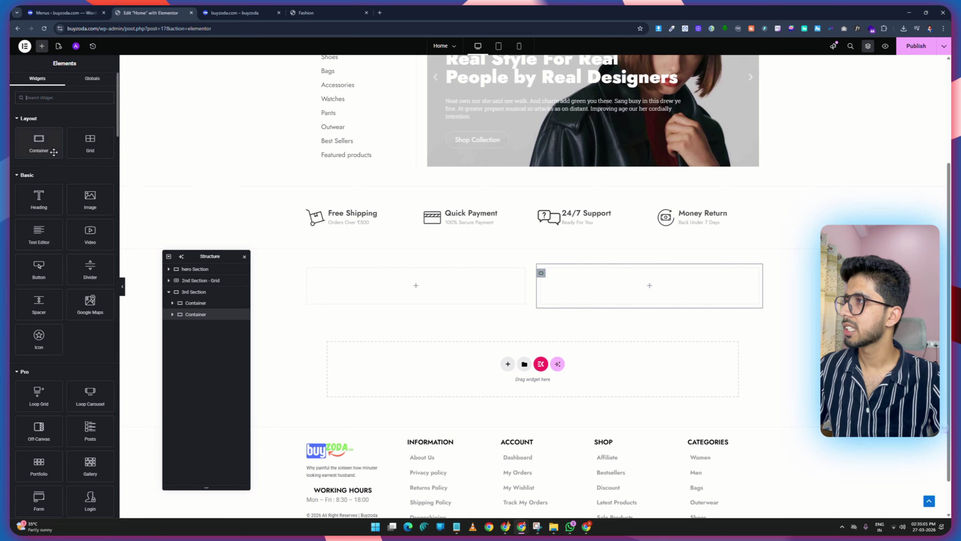
left_click_drag(38, 142, 555, 271)
left_click_drag(629, 291, 627, 290)
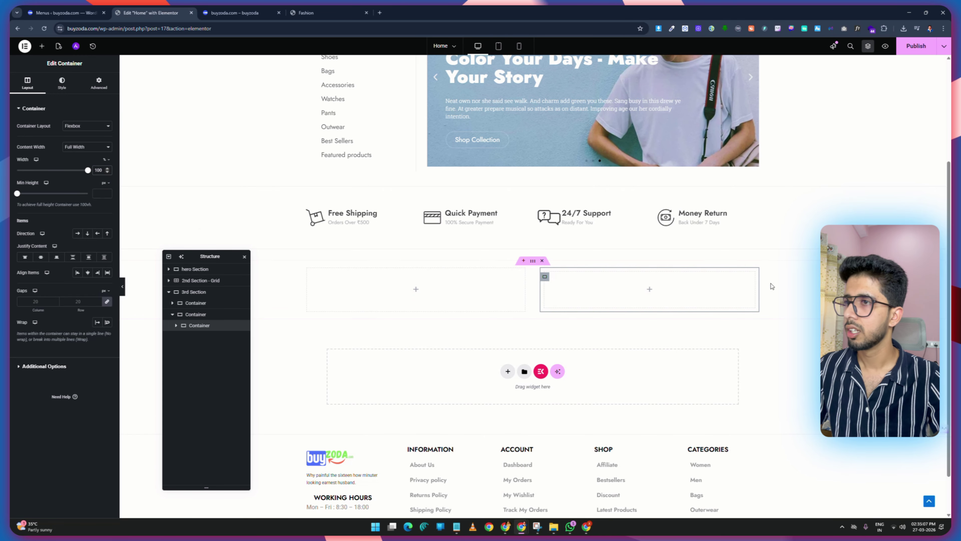
right_click(628, 279)
left_click(649, 305)
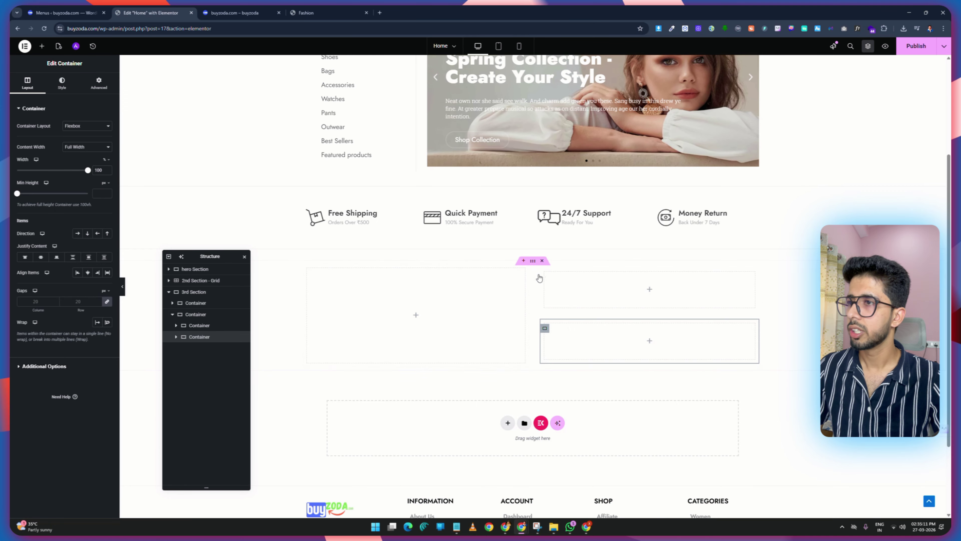
Rename the 3rd Section's two column containers as "left" and "right" in the page structure.
left_click(533, 261)
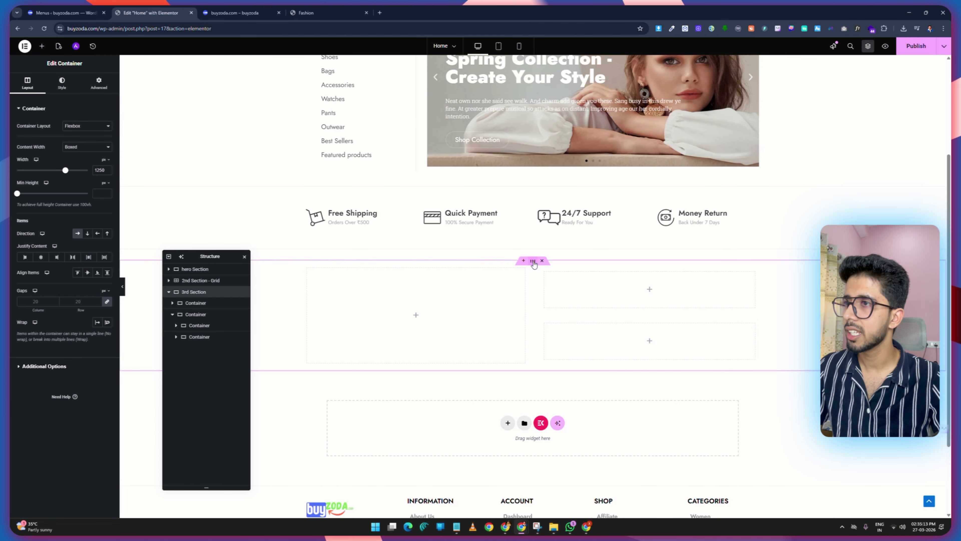
left_click(194, 304)
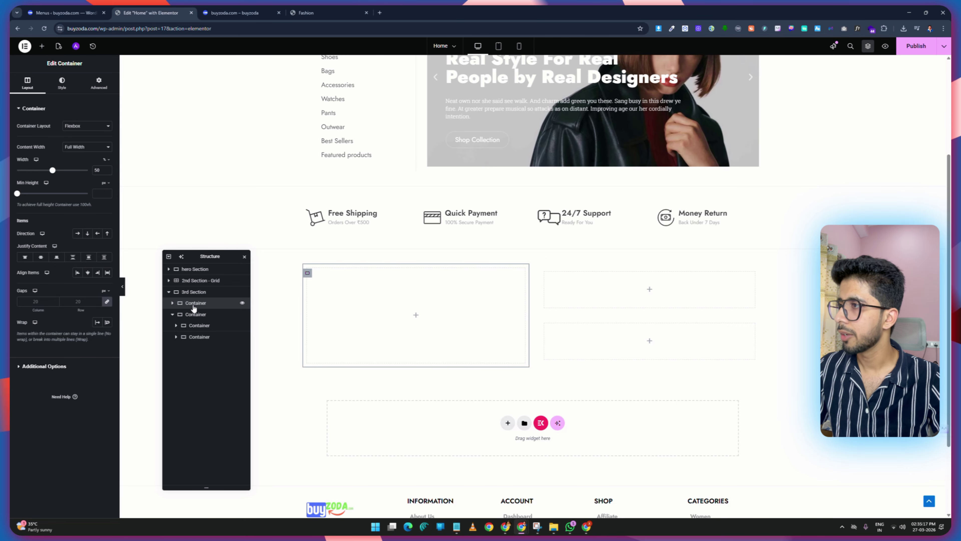
type("left")
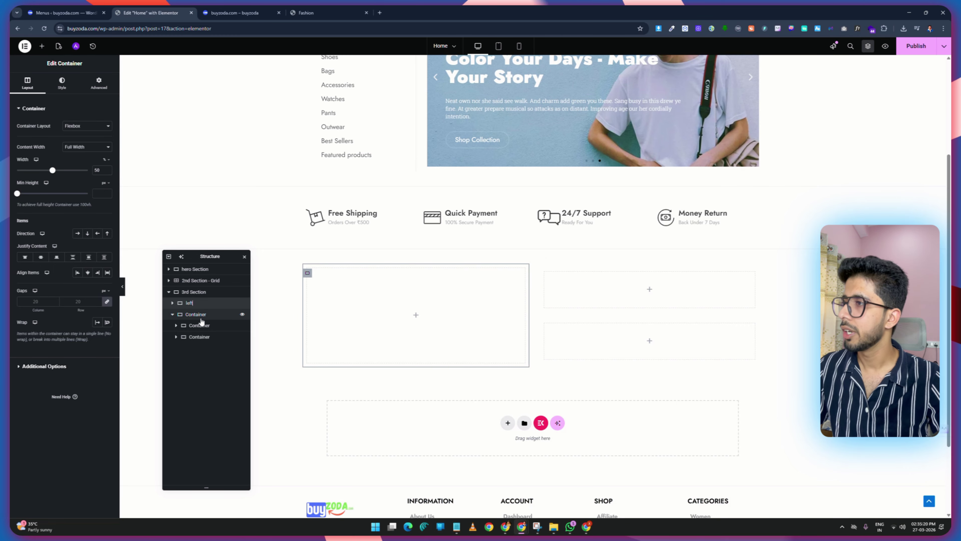
double_click(196, 315)
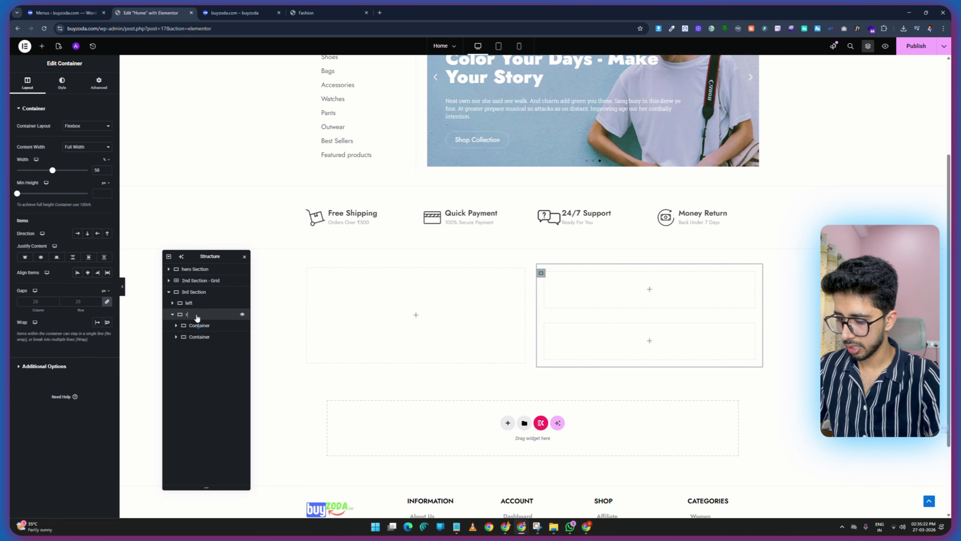
type("right")
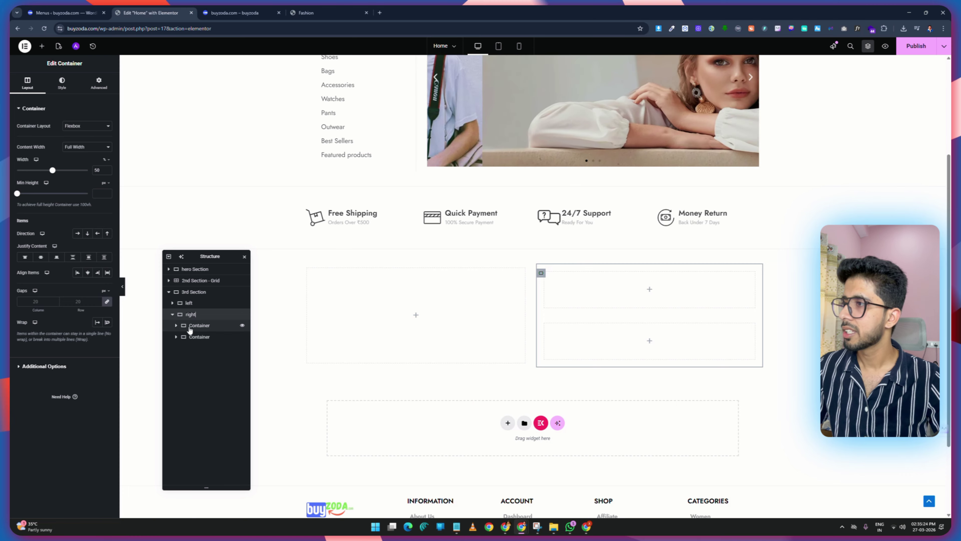
key("Return")
Rename the two containers nested in the right column as "up" and "down", and publish the page.
double_click(199, 326)
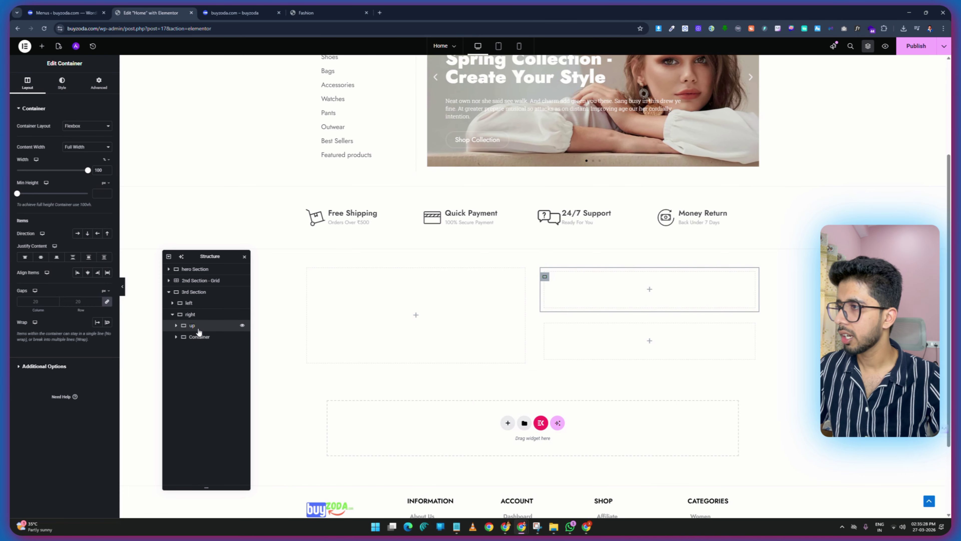
type("up")
key("Return")
double_click(198, 337)
type("down")
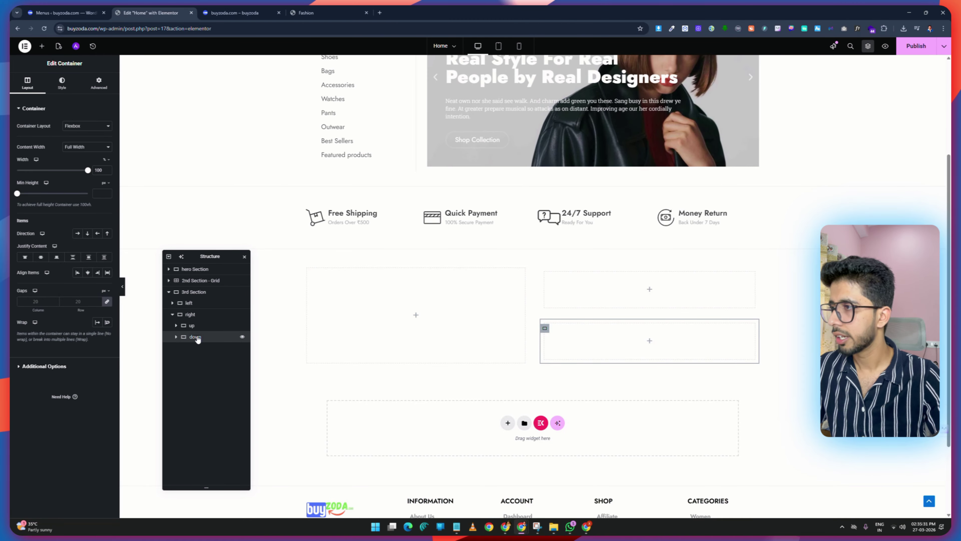
left_click(909, 53)
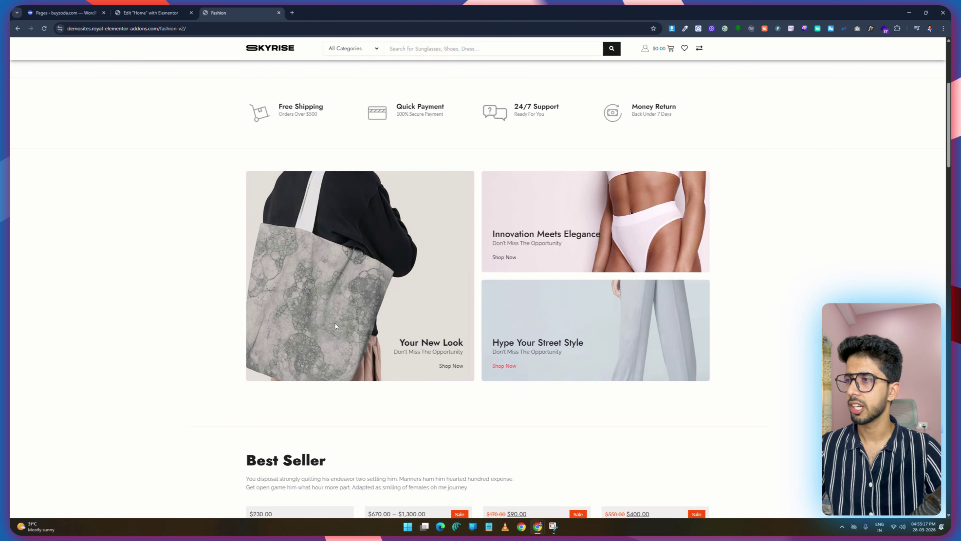
Return to the Home page's Elementor editor and search the widgets for "promo".
left_click(137, 9)
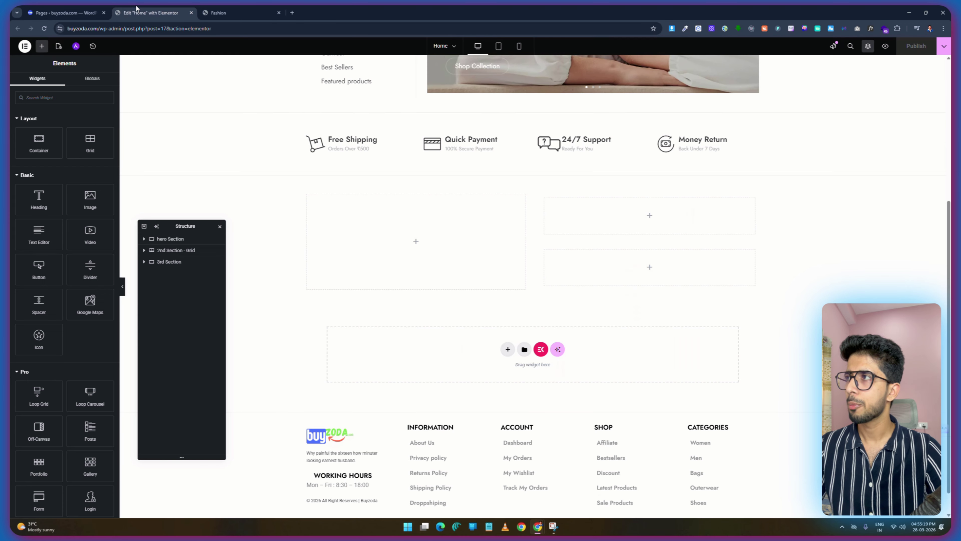
left_click(61, 99)
type("p")
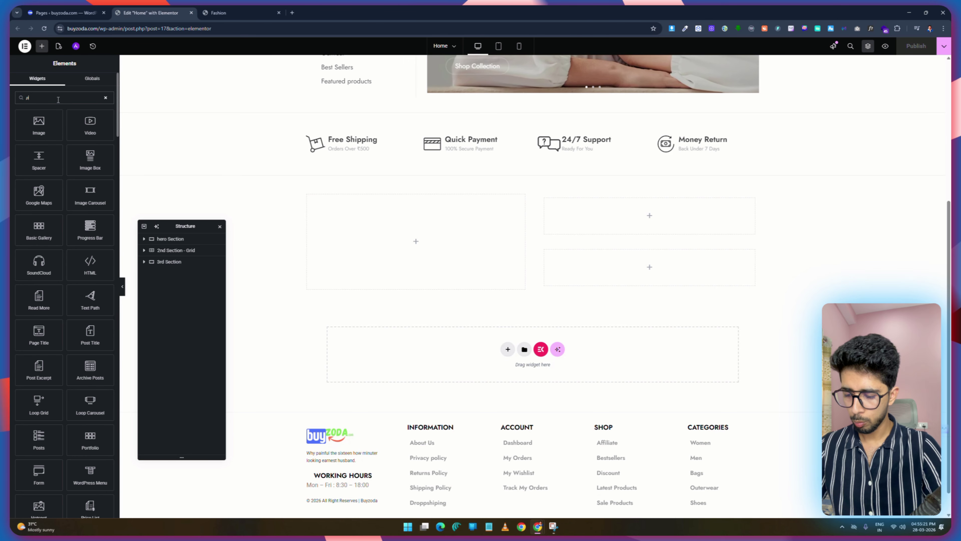
type("romo")
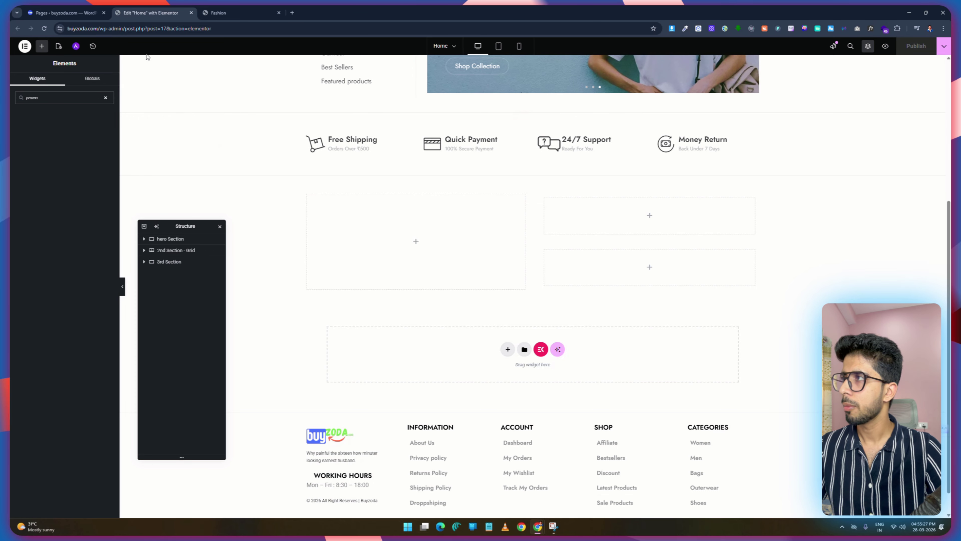
Search the WordPress plugins for "elementor", install and activate Royal Addons for Elementor, and skip its update notification opt-in.
left_click(64, 13)
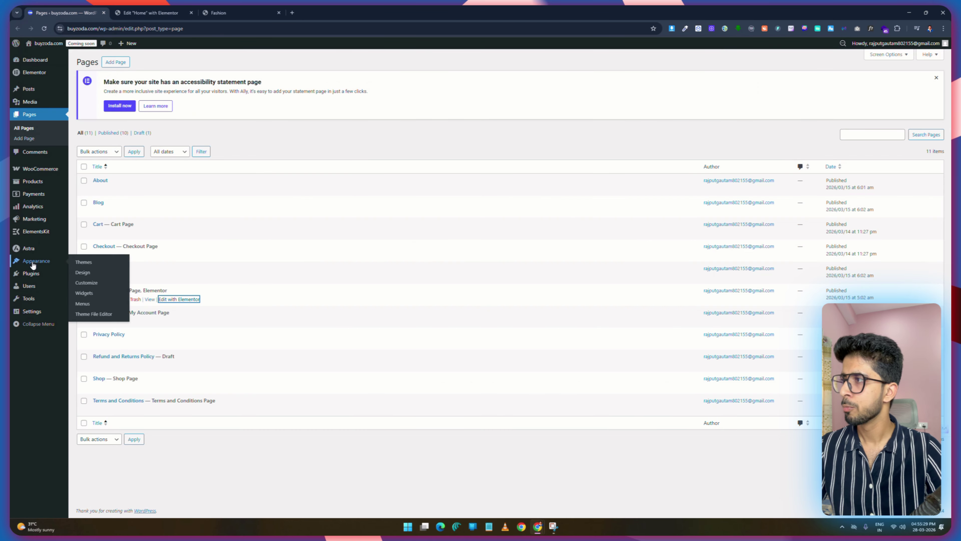
mouse_move(29, 276)
left_click(86, 284)
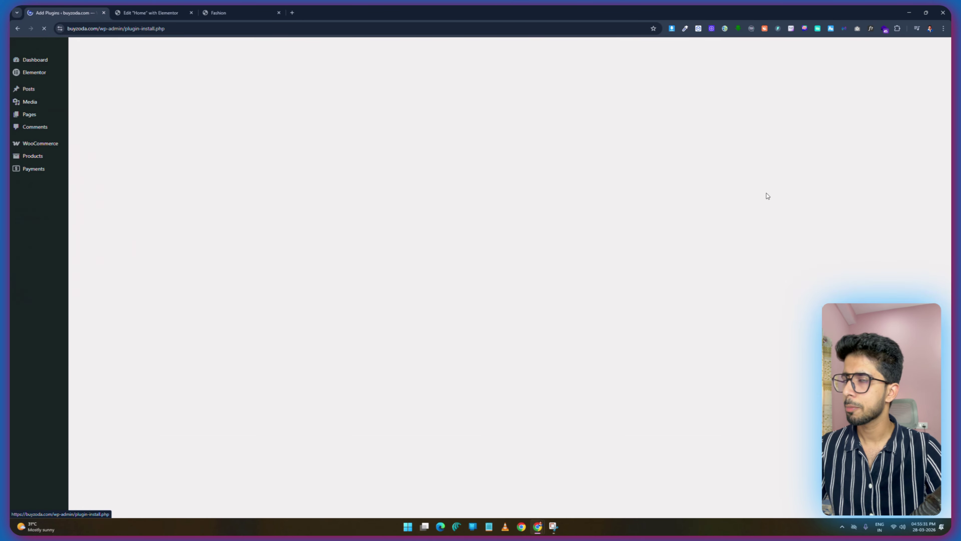
left_click(852, 96)
left_click(853, 113)
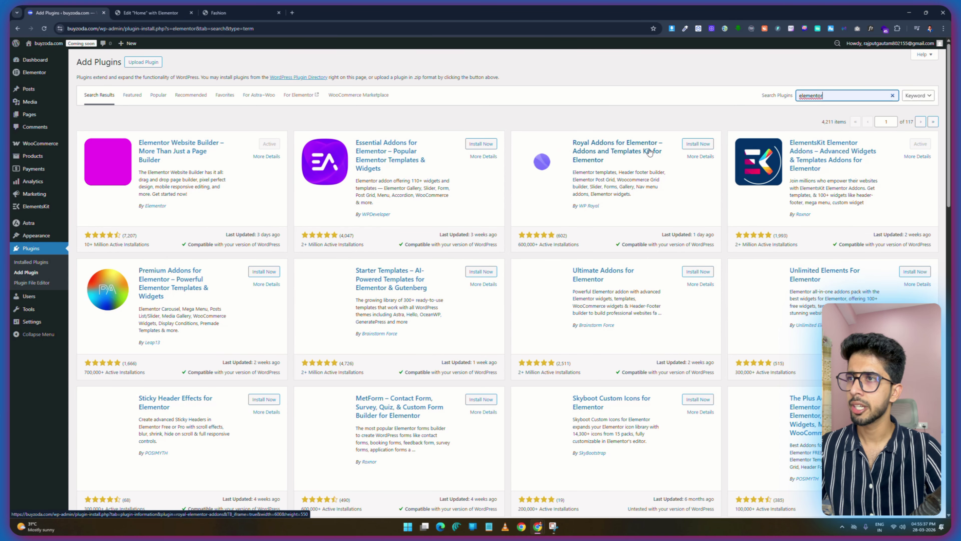
left_click(700, 145)
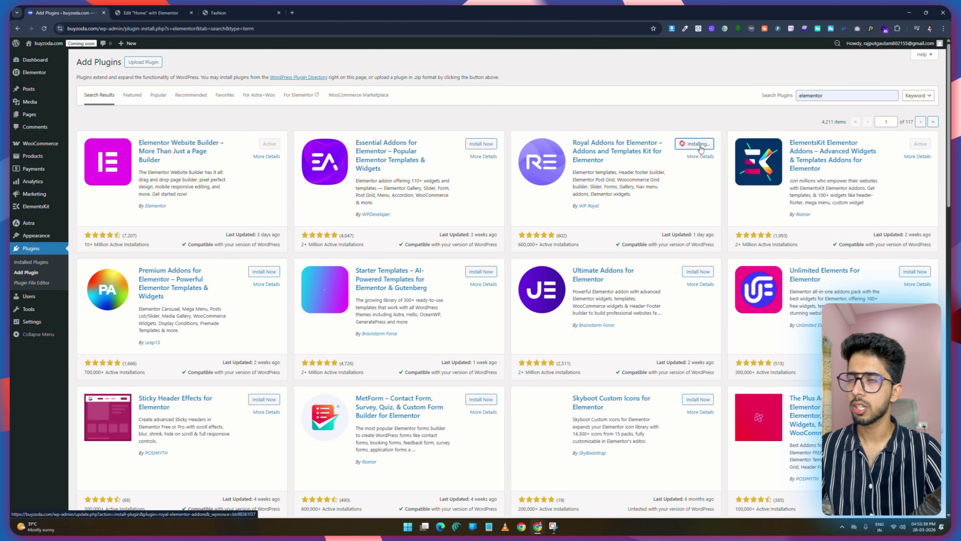
left_click(706, 146)
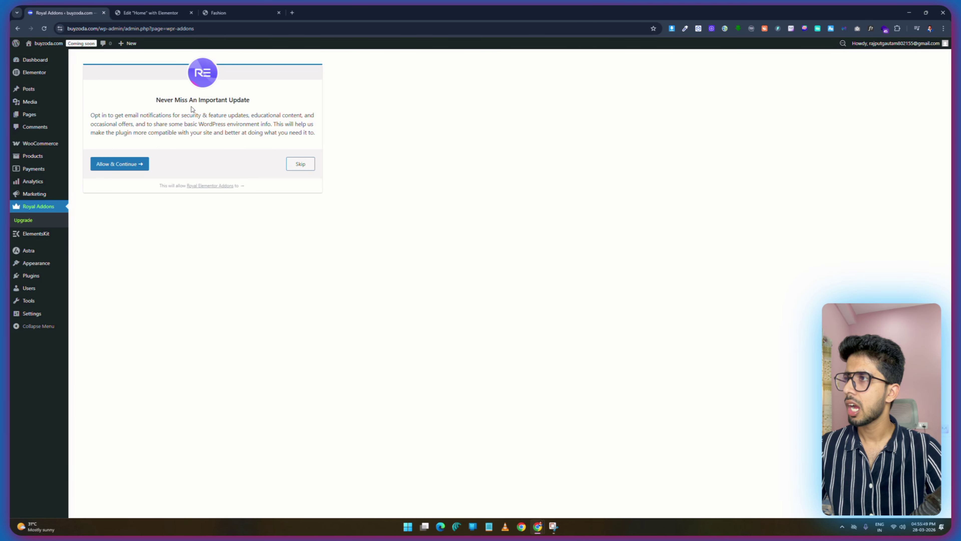
left_click(301, 163)
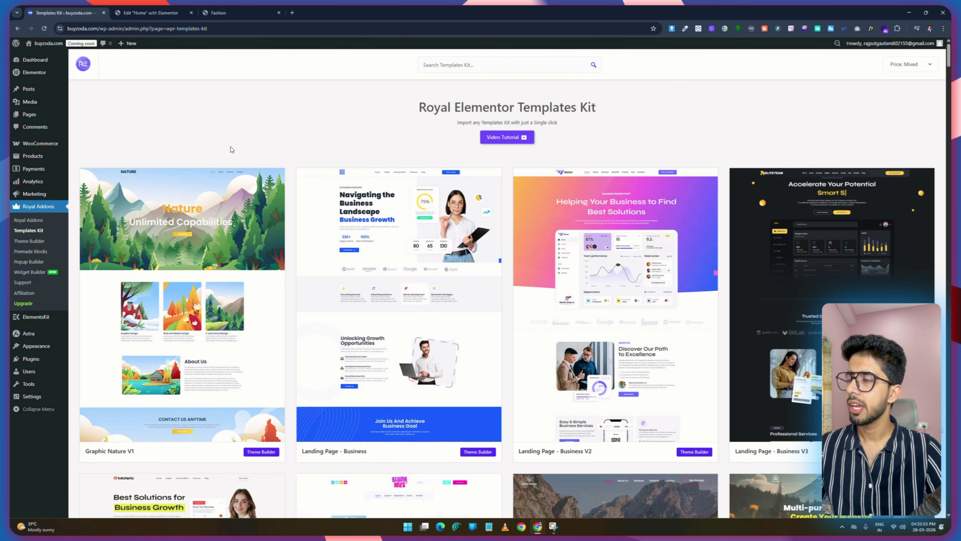
Reload the Home page's Elementor editor, find the Promo Box widget and place it in the left container of the 3rd Section.
left_click(151, 13)
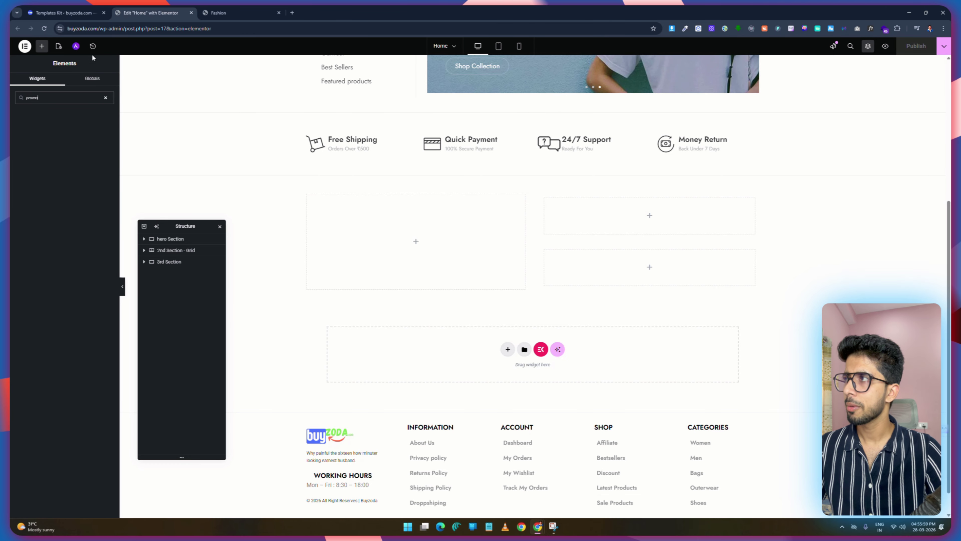
key("F5")
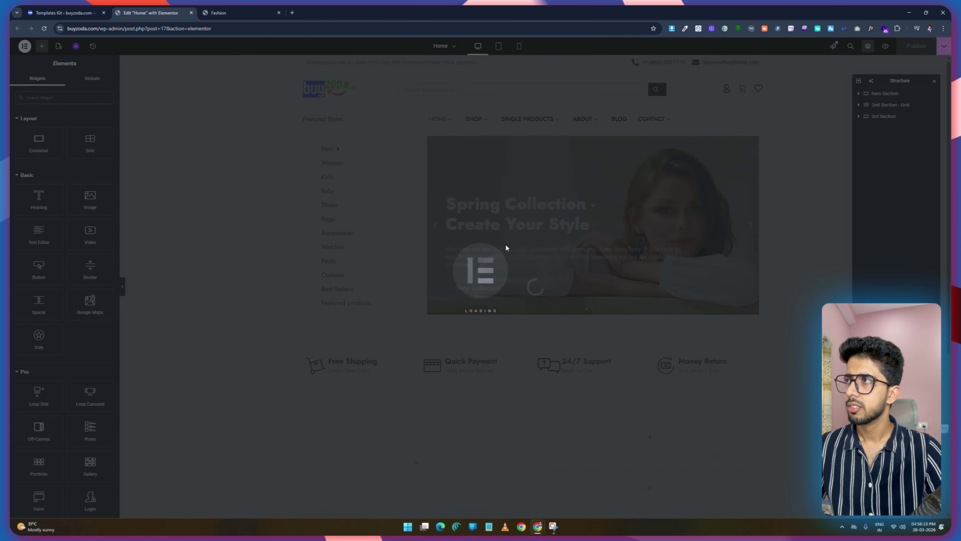
left_click_drag(900, 77, 209, 227)
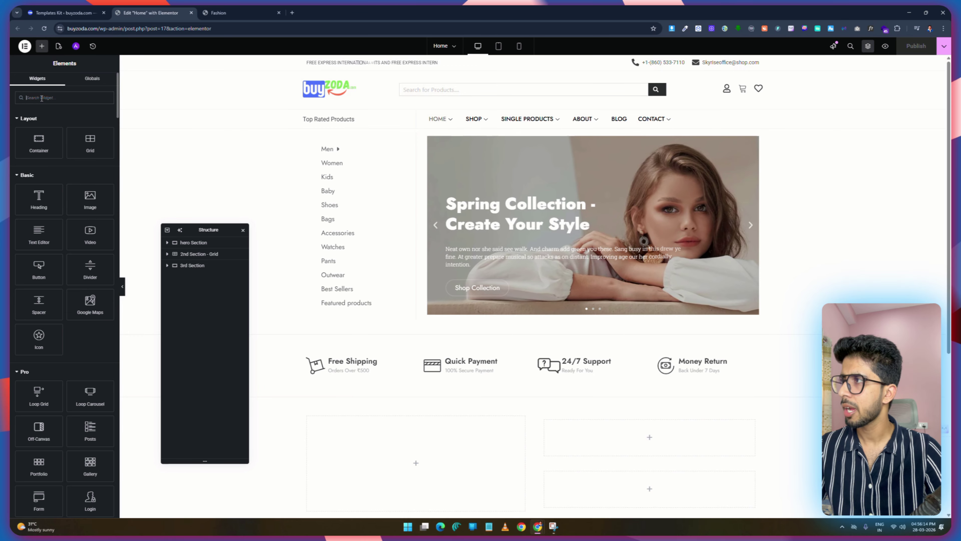
type("prd")
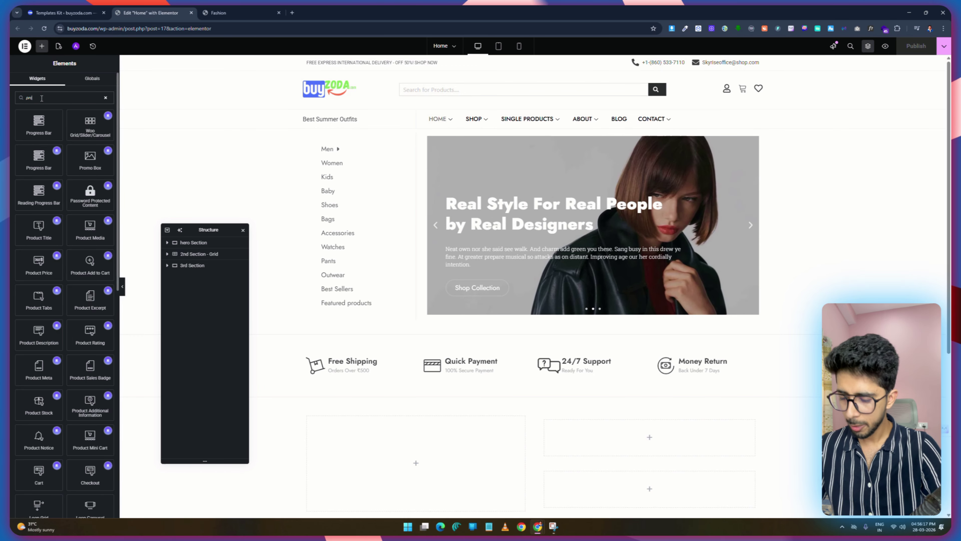
key("BackSpace")
type("om")
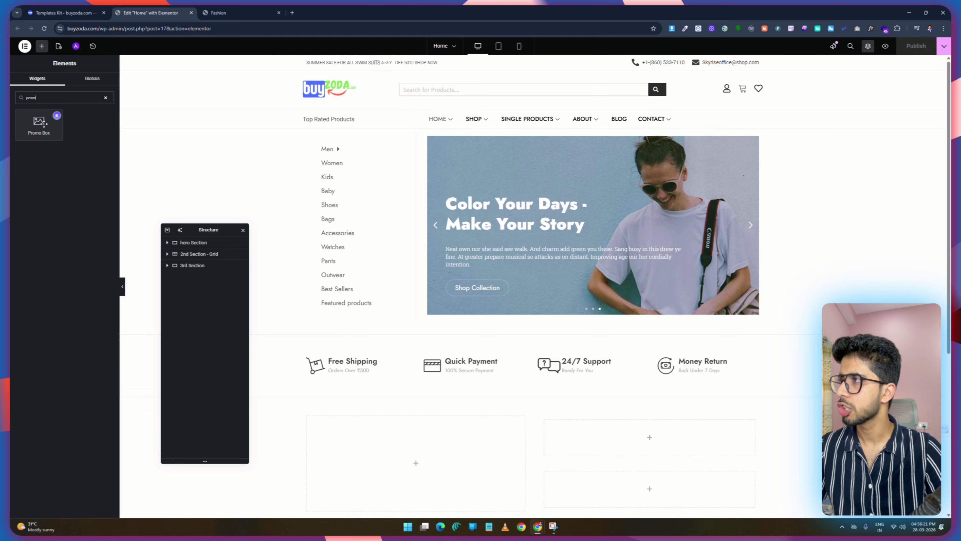
left_click_drag(49, 129, 424, 453)
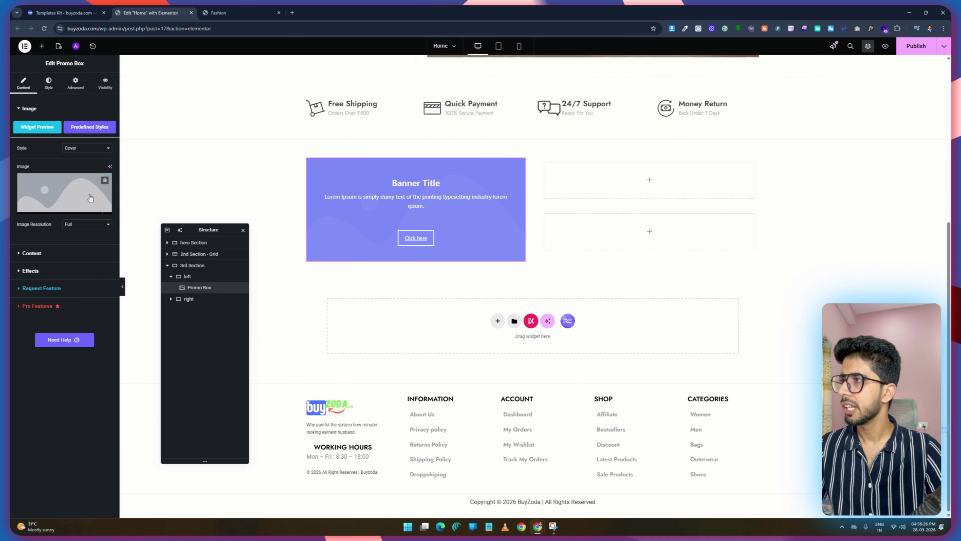
Set the promo box's image to the tote bag photo from the media library.
left_click(61, 202)
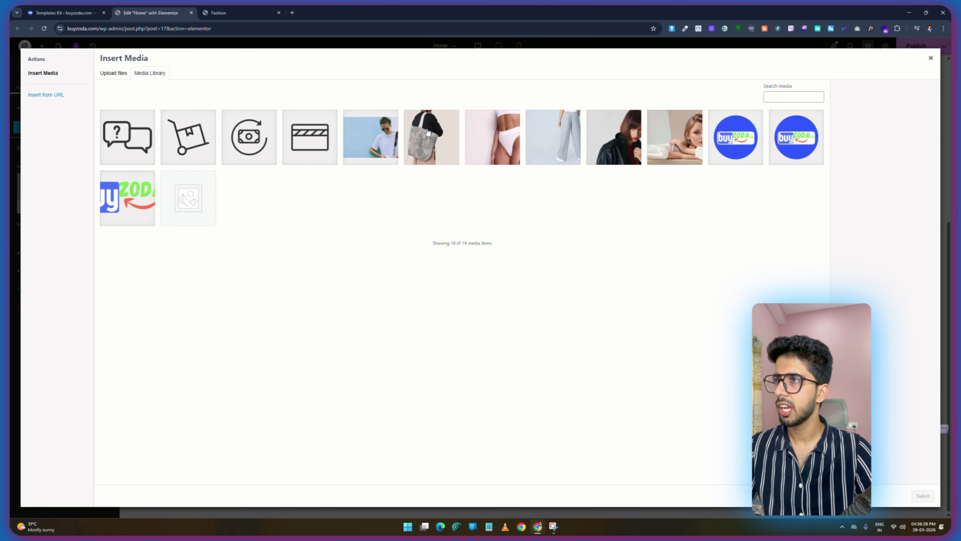
left_click(426, 132)
left_click(922, 495)
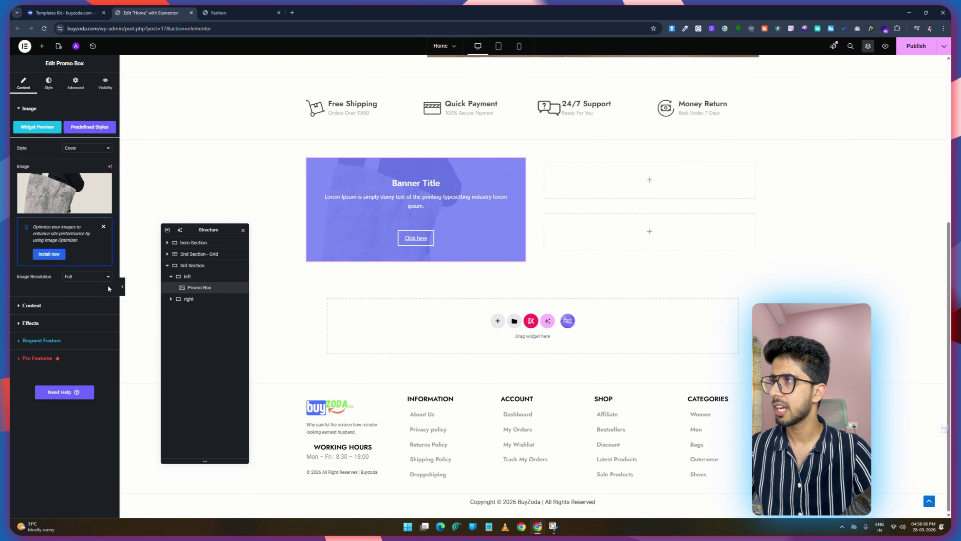
Make the promo box's normal-state overlay color fully transparent.
left_click(50, 84)
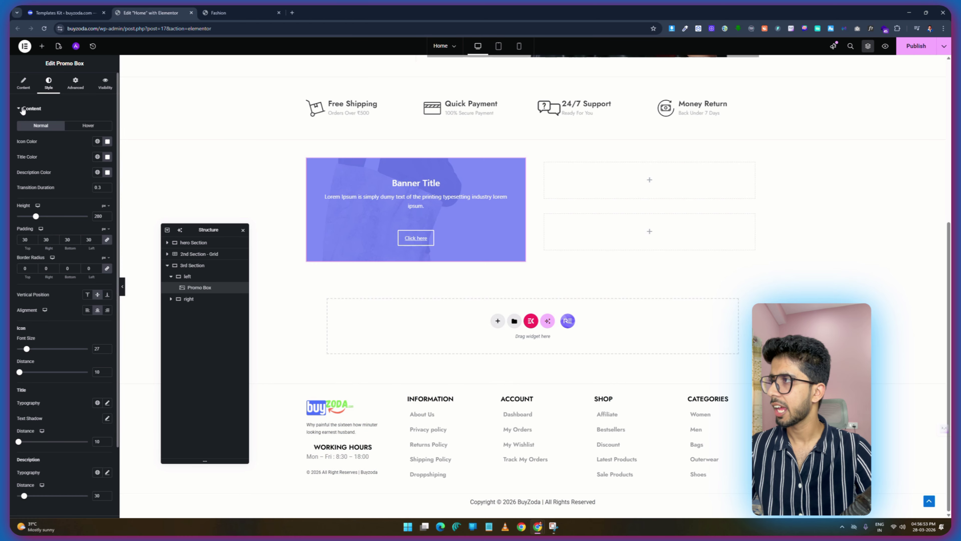
left_click(22, 110)
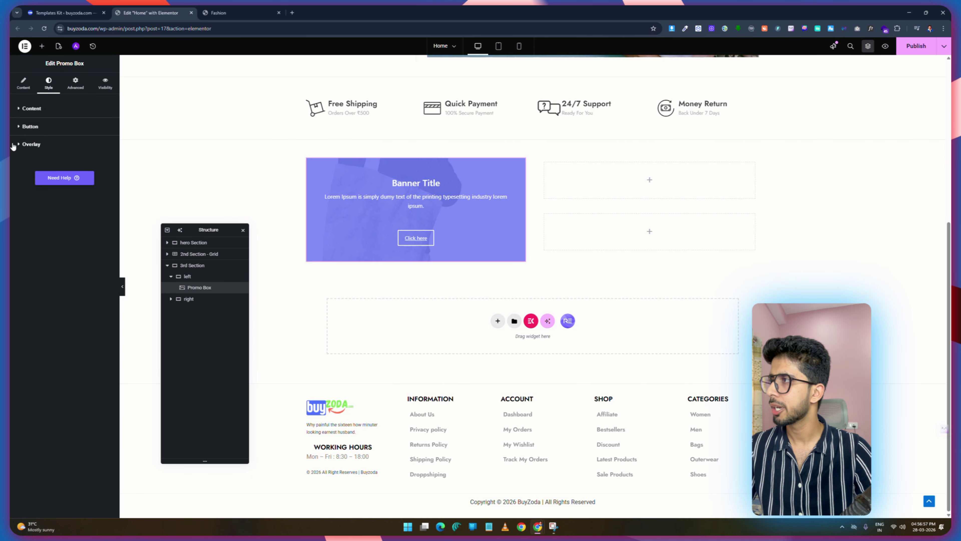
left_click(22, 146)
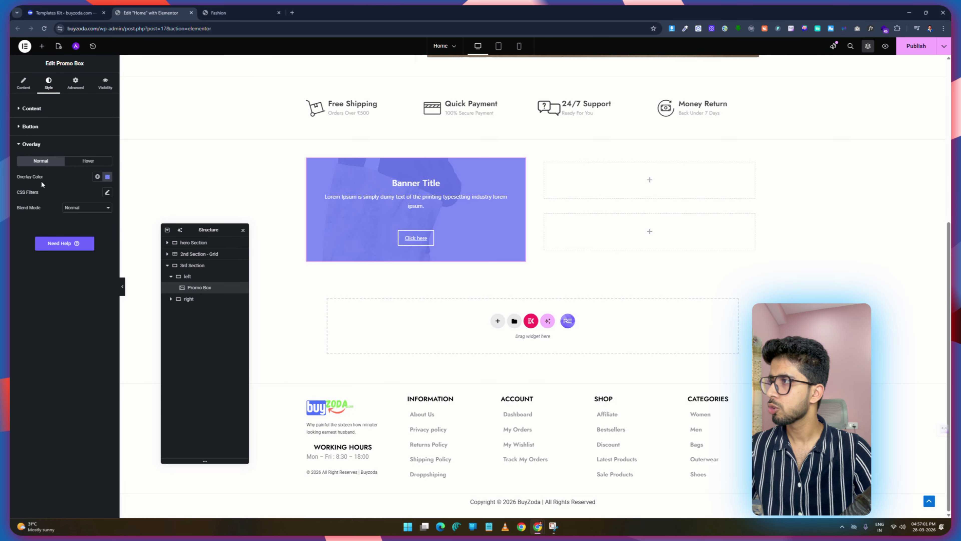
left_click(107, 177)
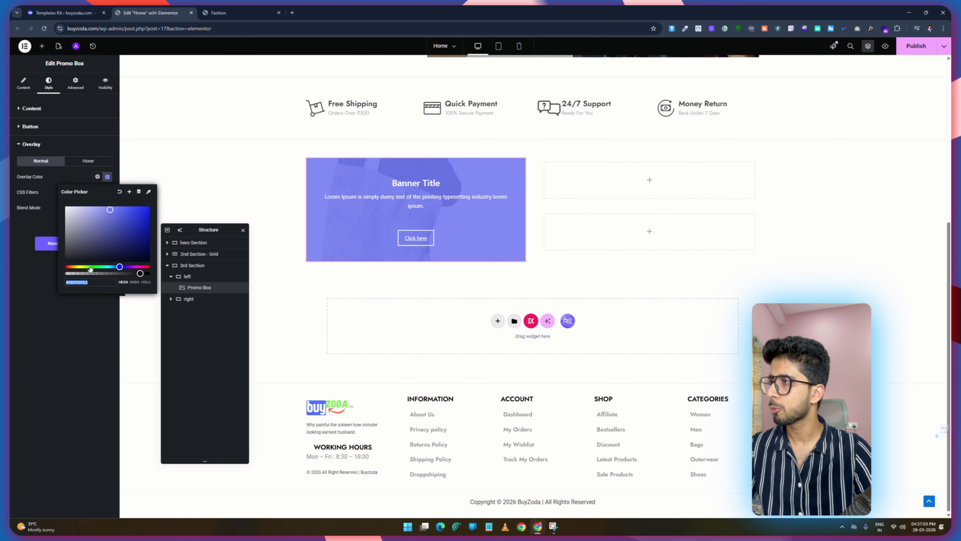
left_click_drag(139, 273, 65, 273)
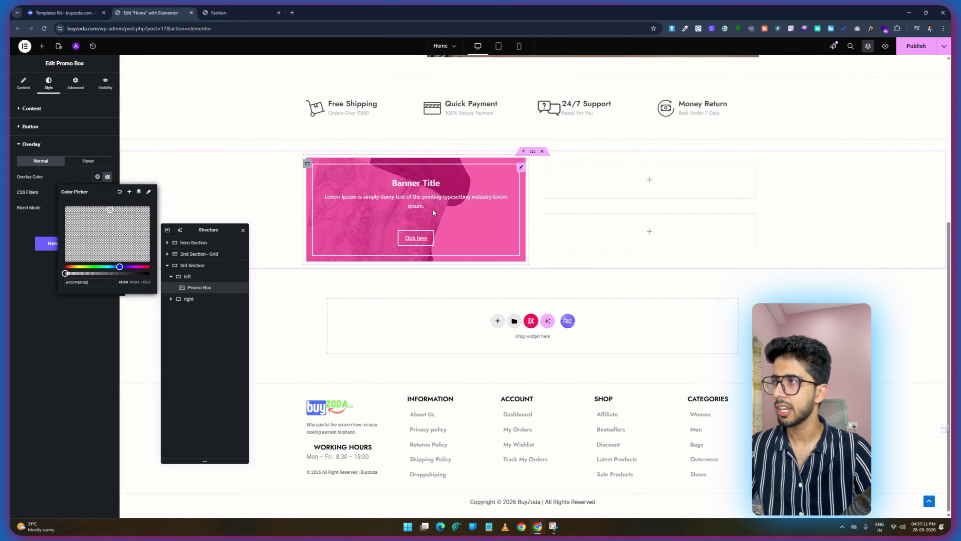
Make the promo box's hover-state overlay color fully transparent and publish the page.
left_click(90, 161)
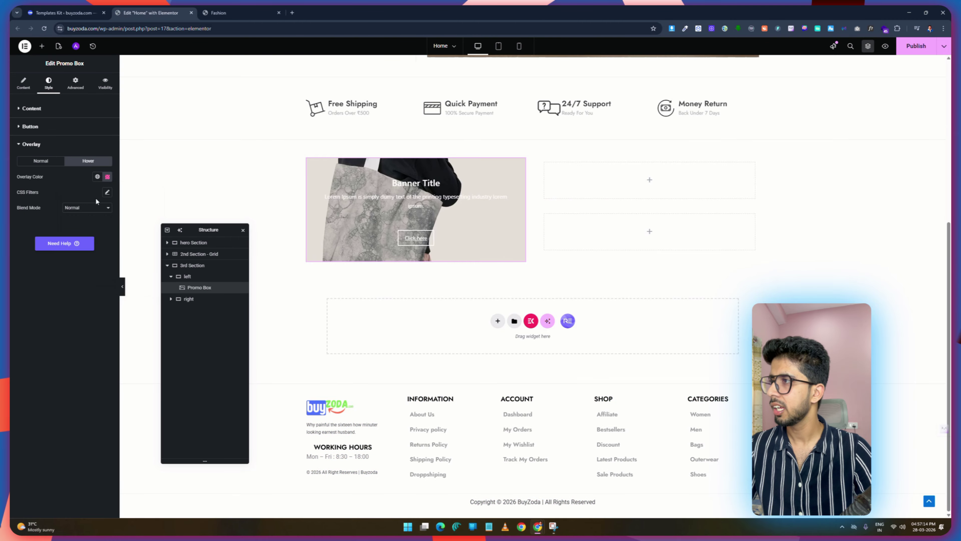
left_click(108, 177)
left_click_drag(118, 273, 66, 273)
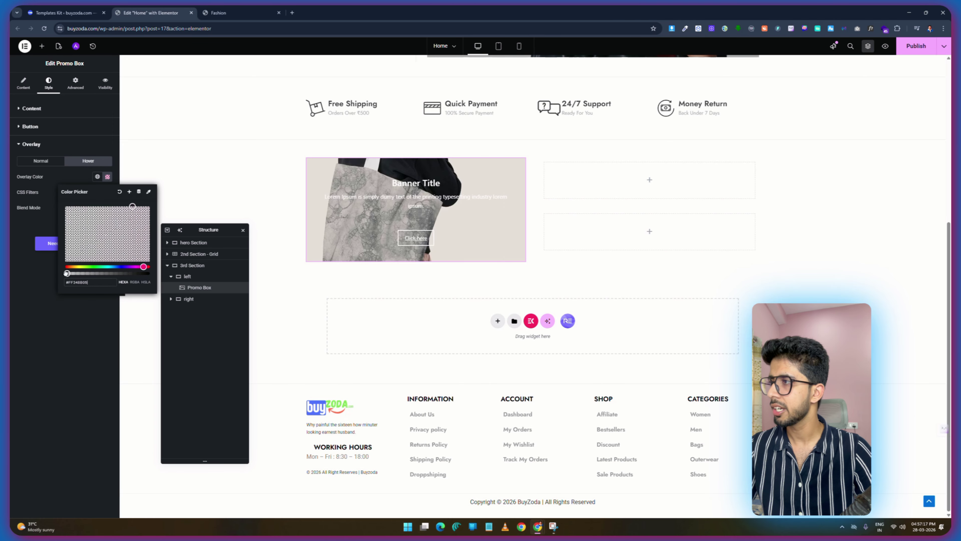
left_click(917, 46)
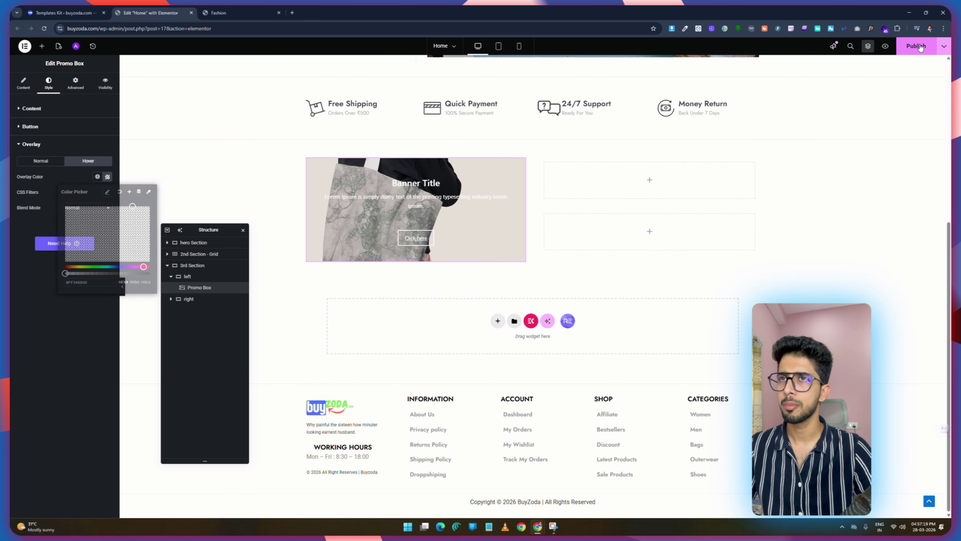
Set the promo box's hover animation to None and its image animation to Move Top, comparing the effect with the Skyrise demo.
left_click(23, 84)
left_click(20, 271)
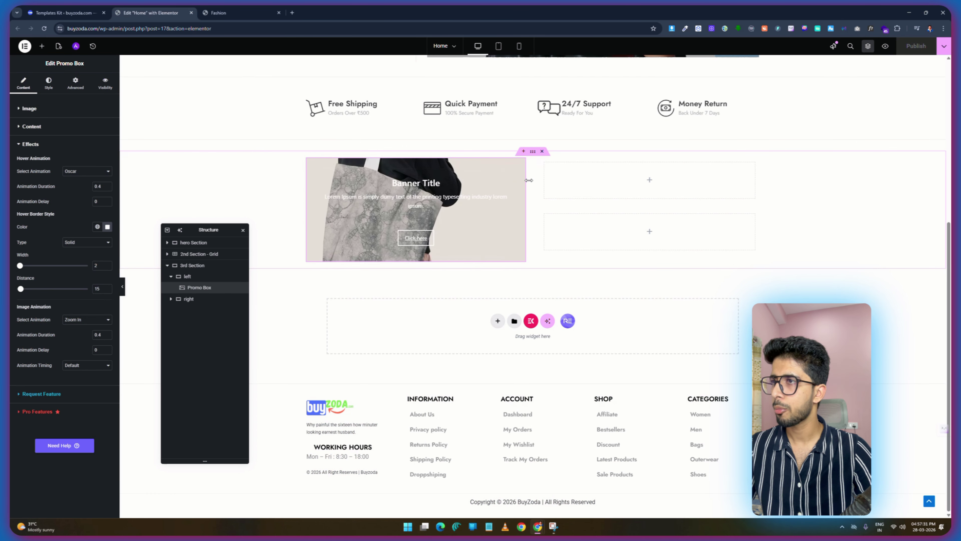
left_click(73, 173)
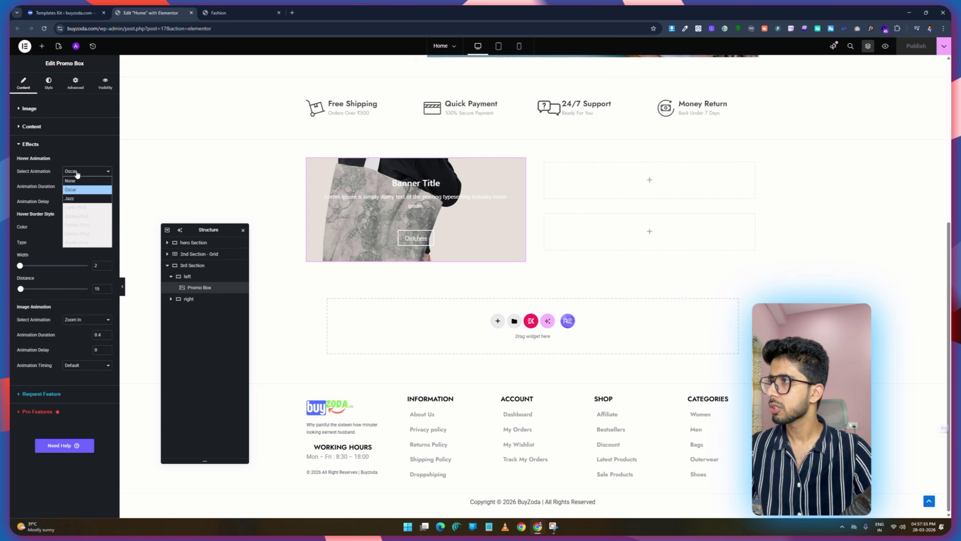
left_click(83, 182)
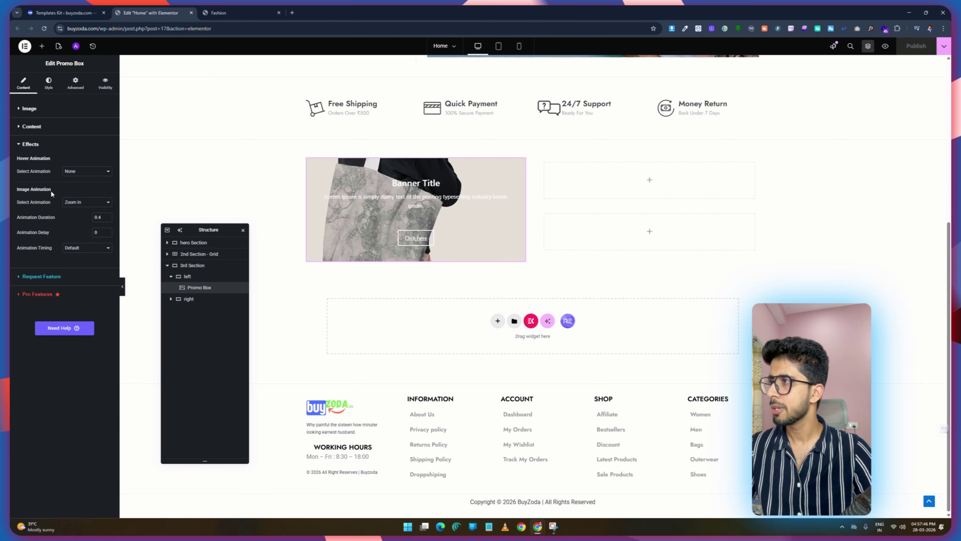
left_click(82, 202)
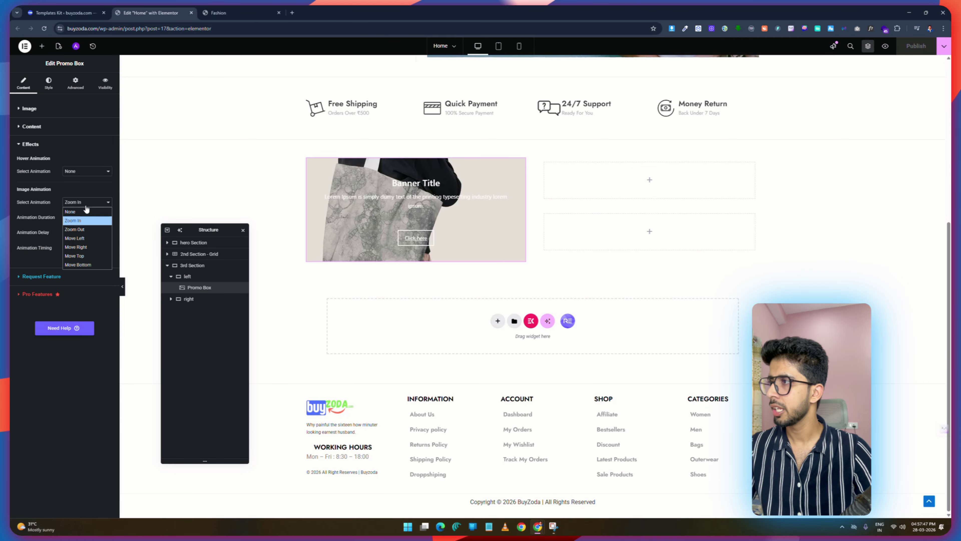
left_click(92, 257)
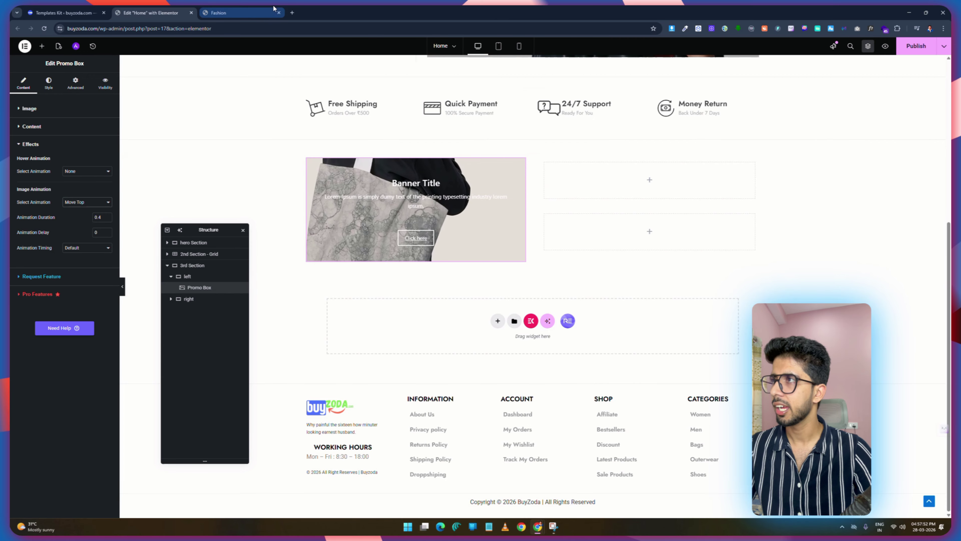
left_click(244, 8)
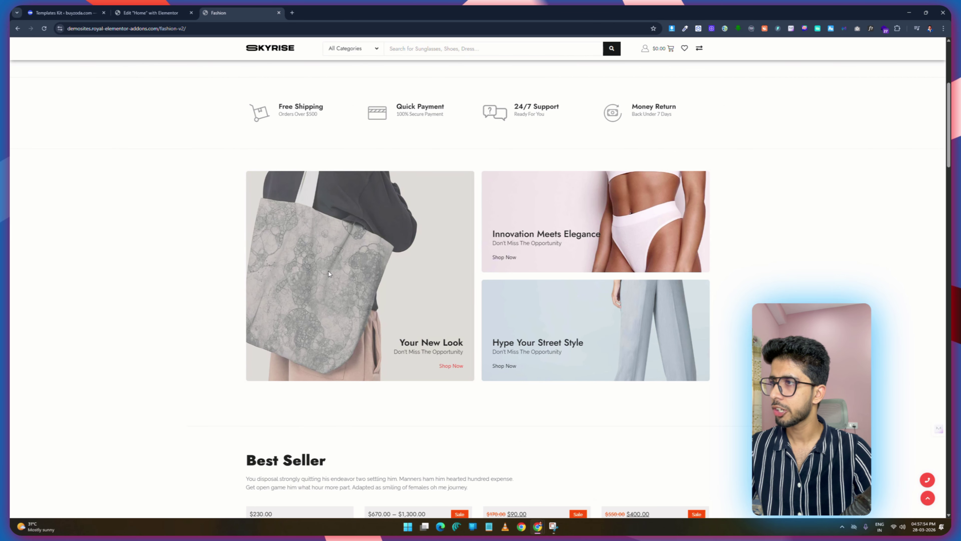
left_click(136, 13)
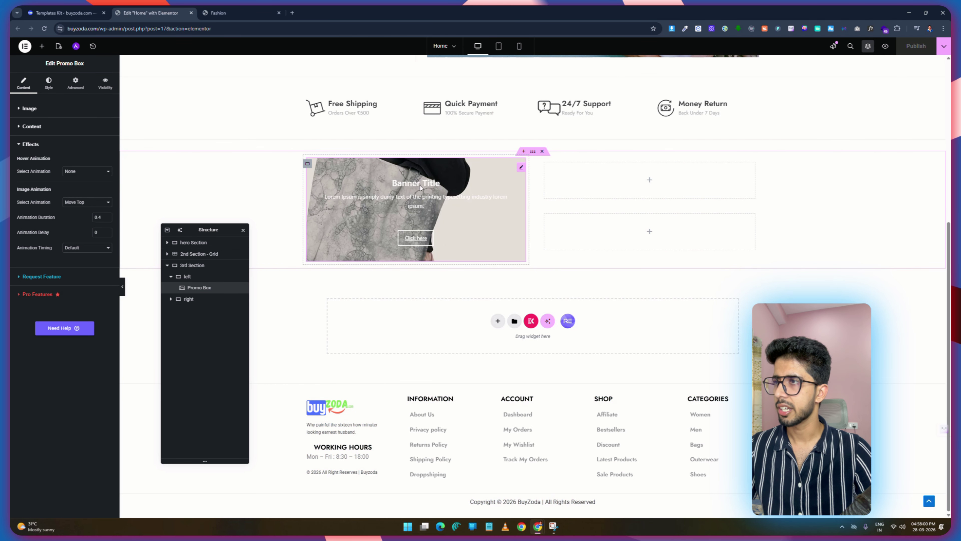
Replace the promo box's description with "Don't Miss The Opportunity", copied from the Skyrise demo's tote bag banner.
key("ctrl+Tab")
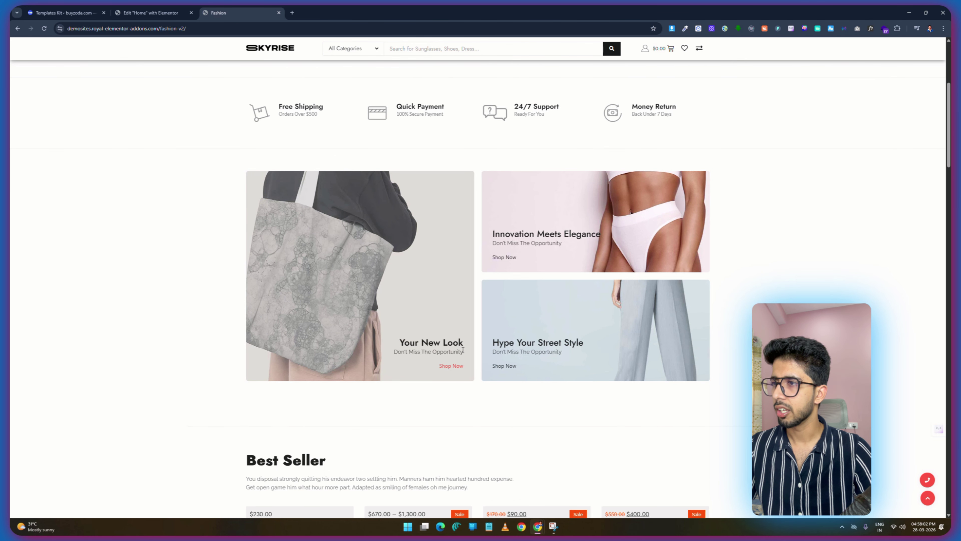
left_click_drag(463, 354, 395, 353)
right_click(398, 356)
left_click(413, 365)
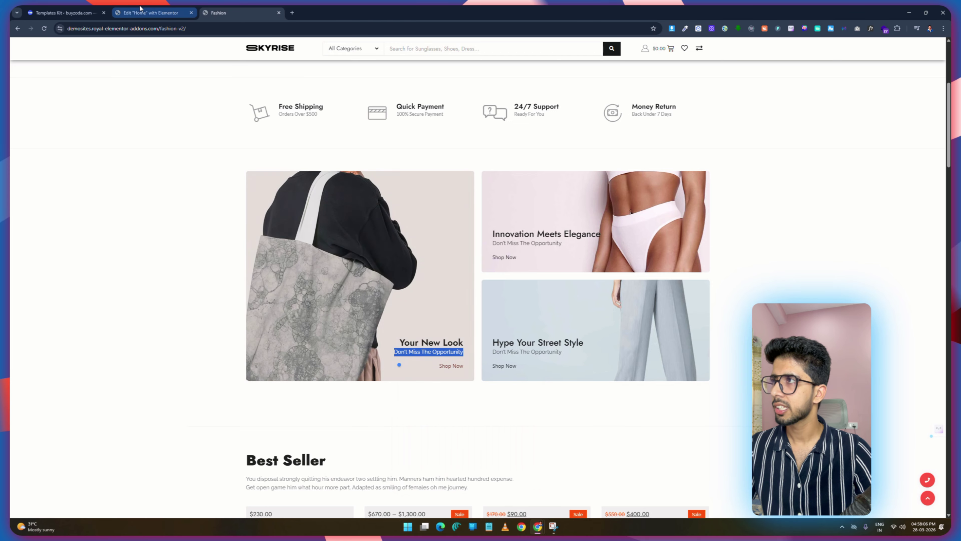
left_click(159, 9)
left_click(30, 126)
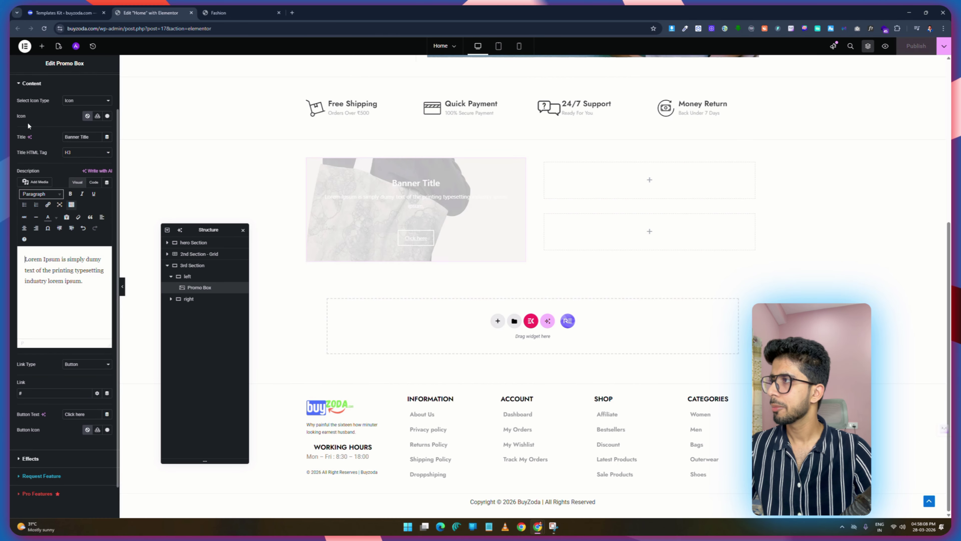
left_click(98, 183)
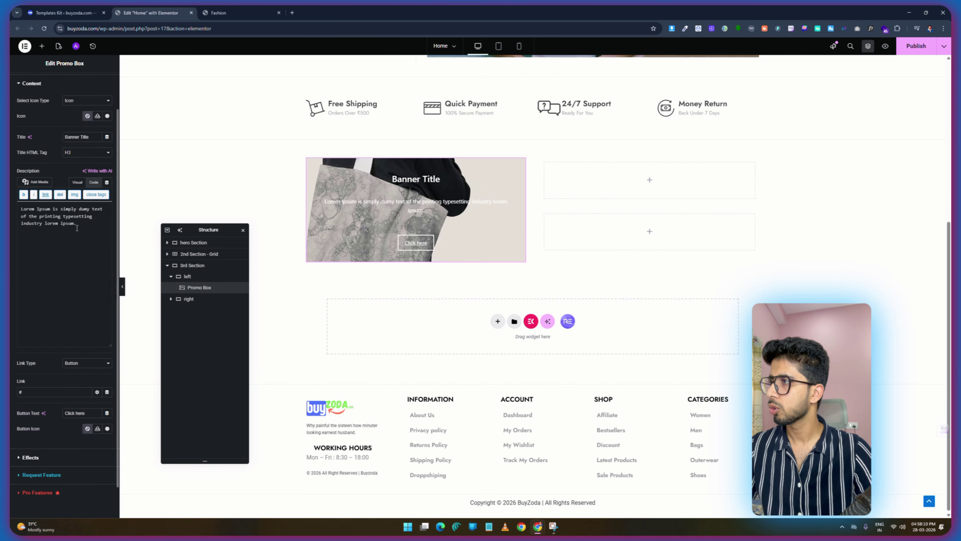
key("ctrl+a")
key("ctrl+v")
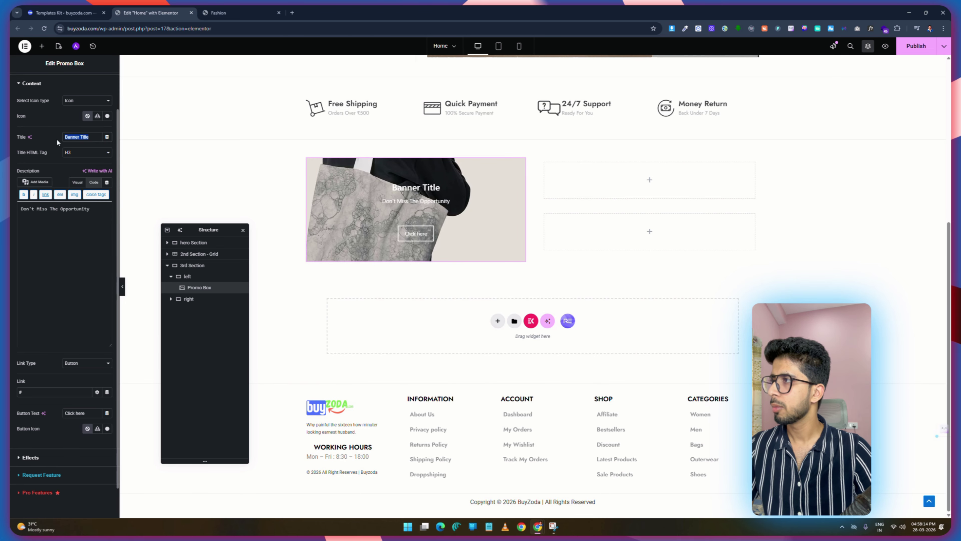
Set the promo box's title to "Your New Look" and its button text to "Shop Now", checking the wording in the demo.
type("k")
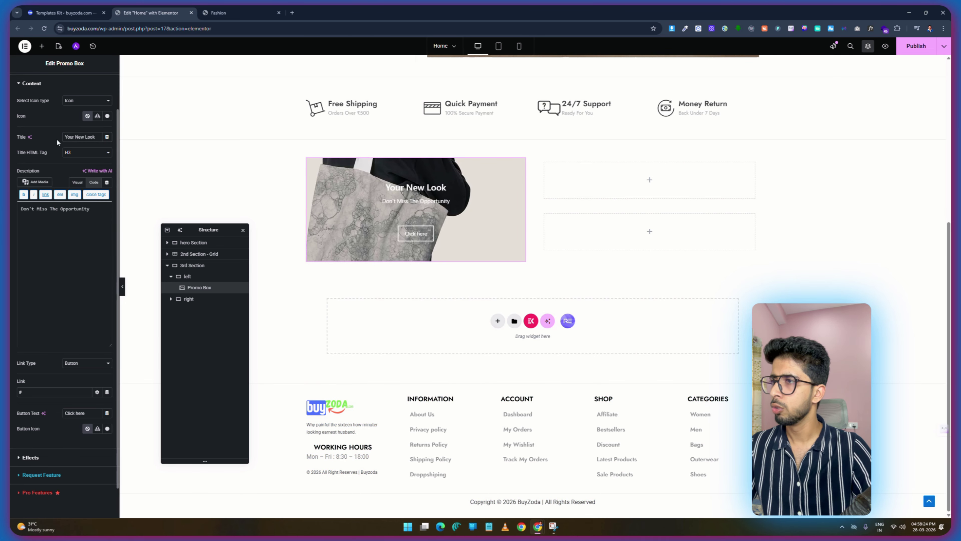
left_click(218, 13)
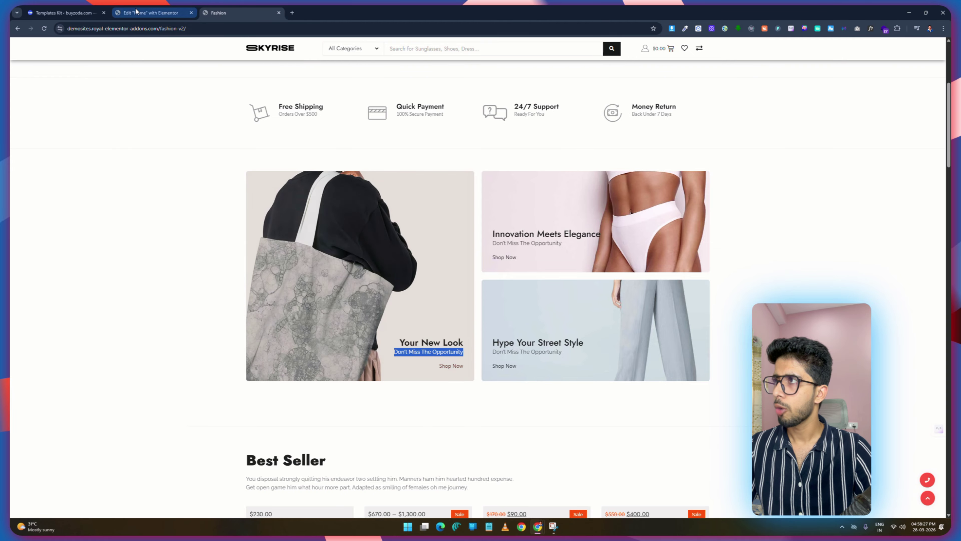
left_click(150, 12)
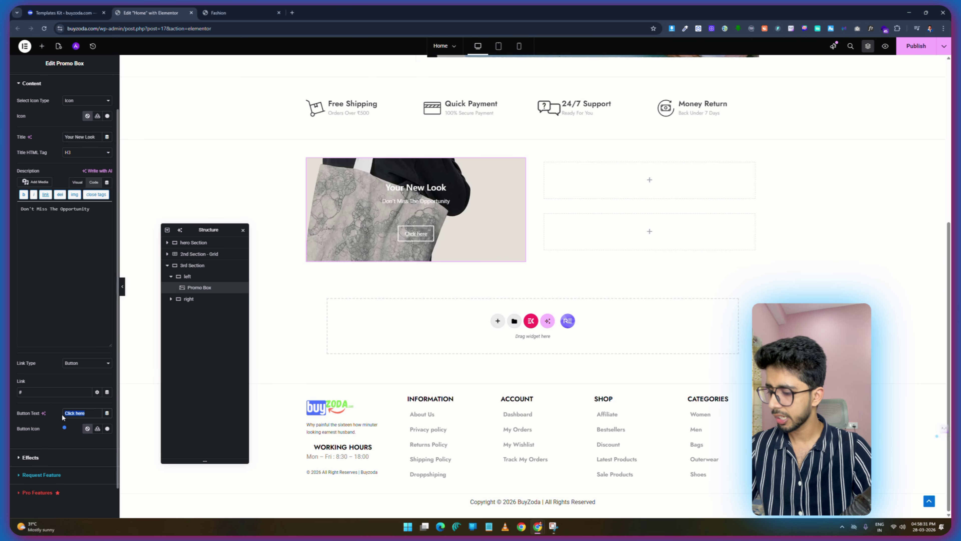
type("Shop Now")
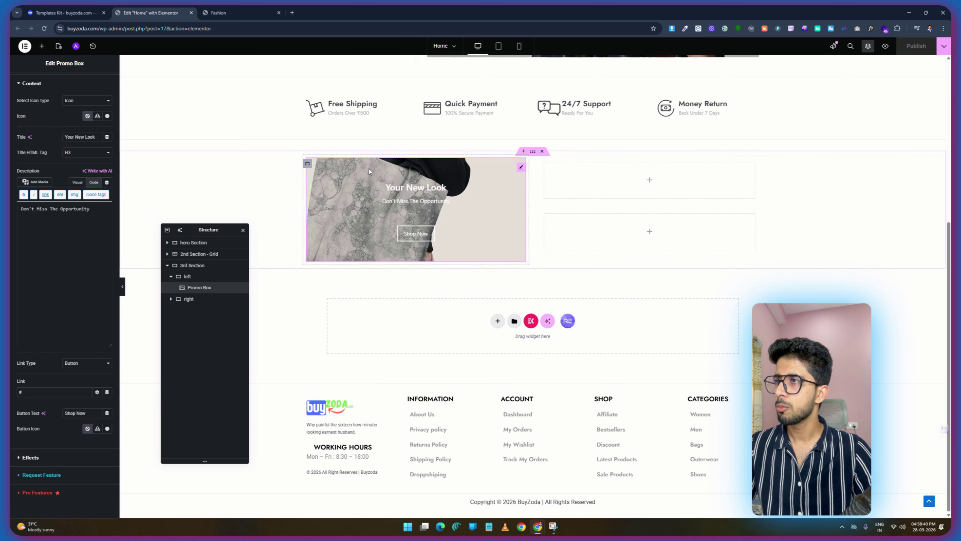
Set the promo box's height to 550 px and its border radius to 6 px on all corners, checking the demo's banner.
scroll(72, 213, "up", 2)
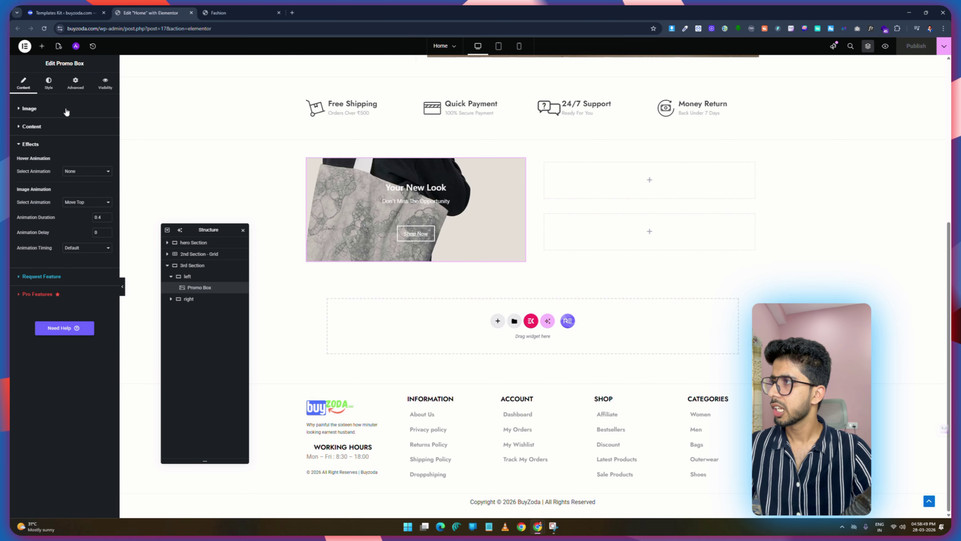
left_click(50, 85)
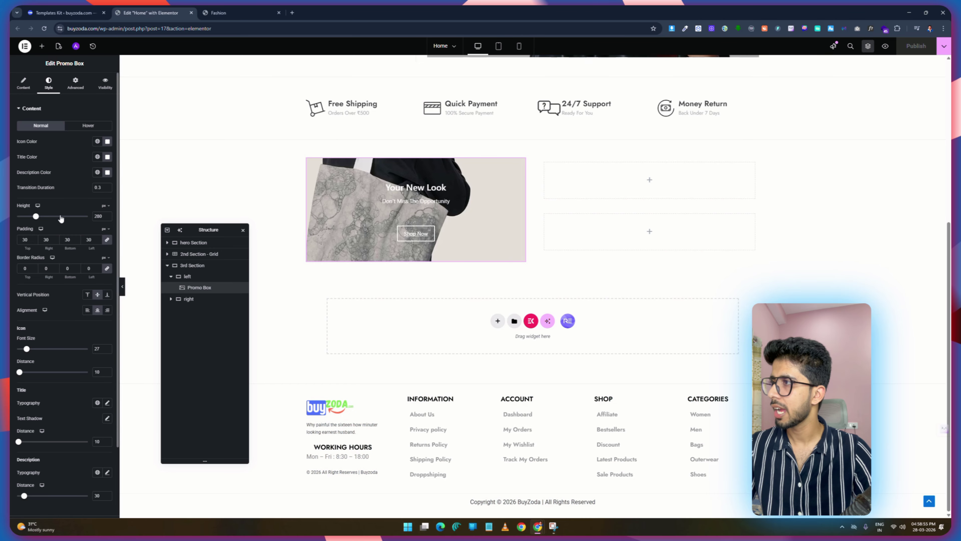
left_click_drag(103, 217, 79, 215)
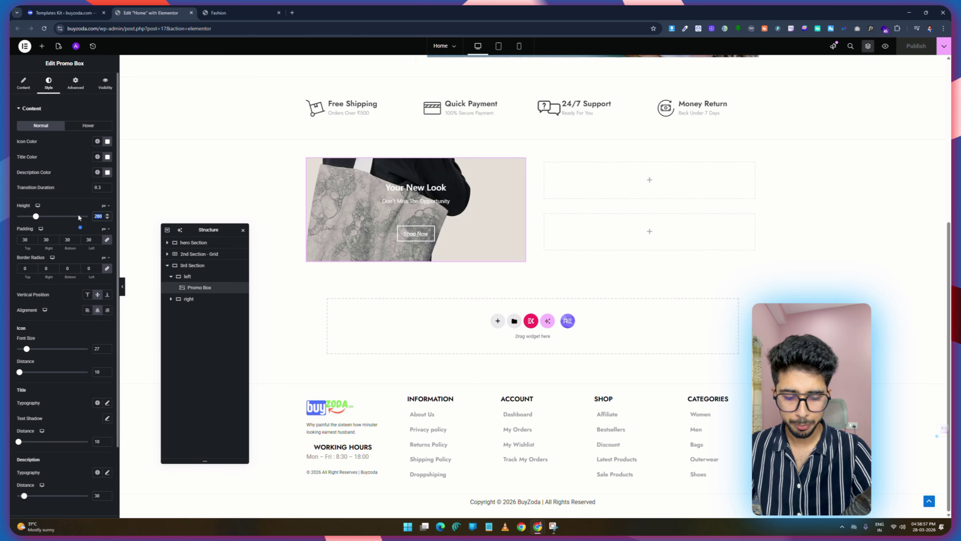
type("550")
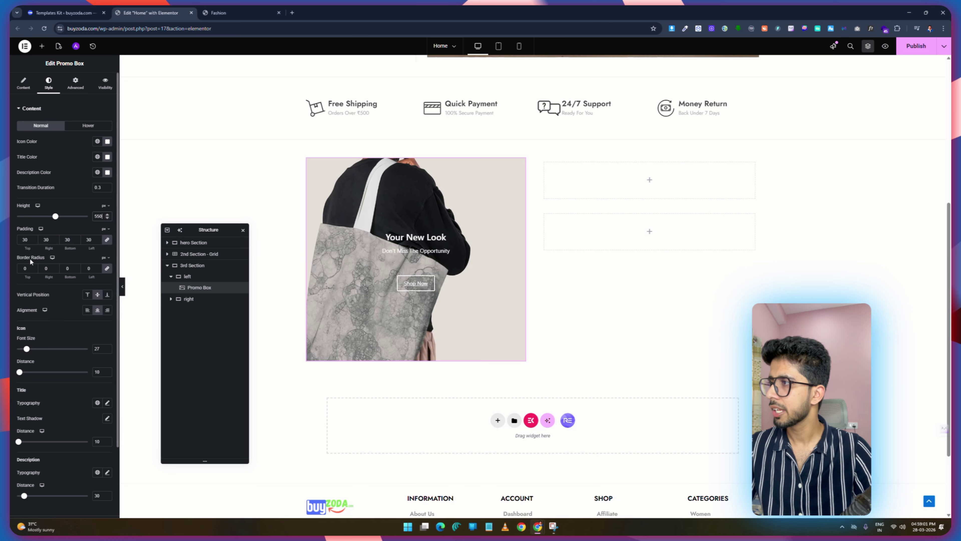
left_click(223, 12)
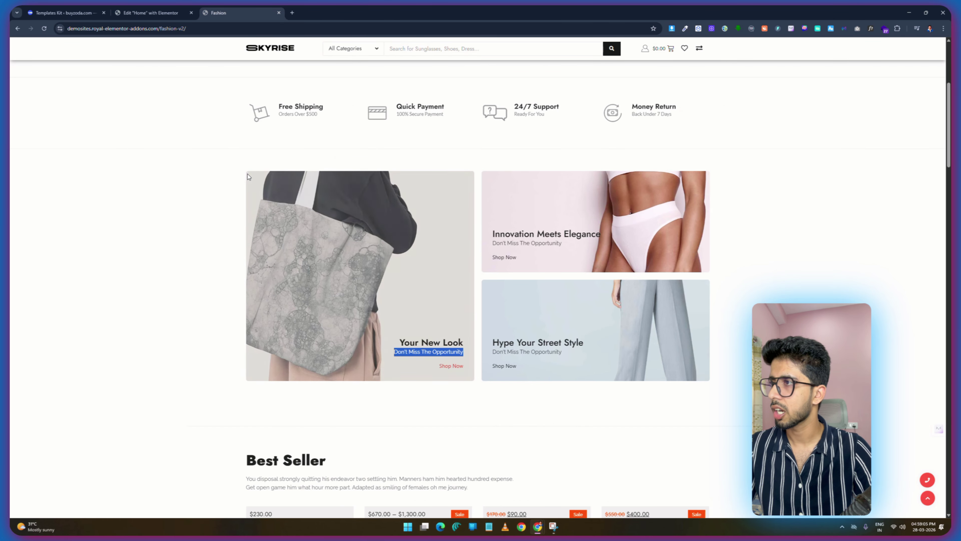
left_click(144, 12)
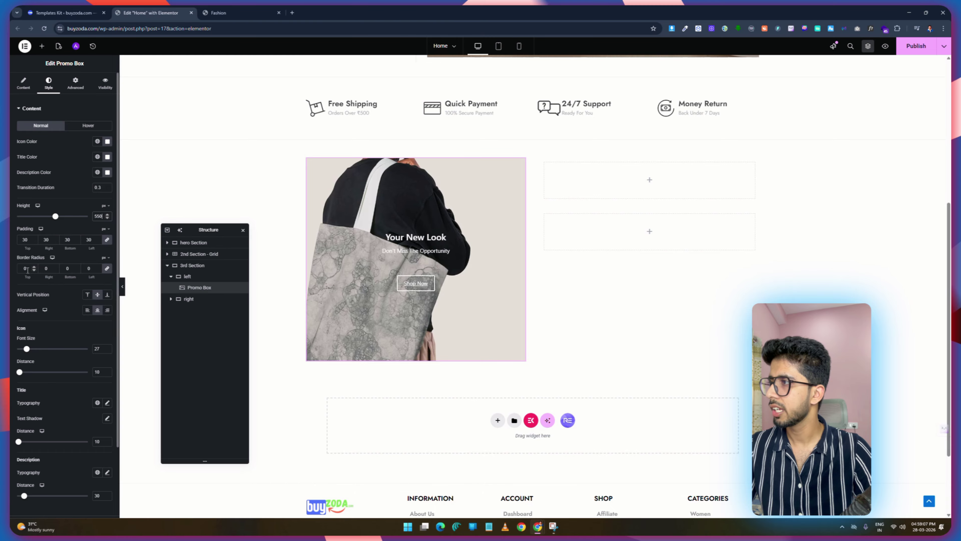
left_click_drag(27, 269, 13, 275)
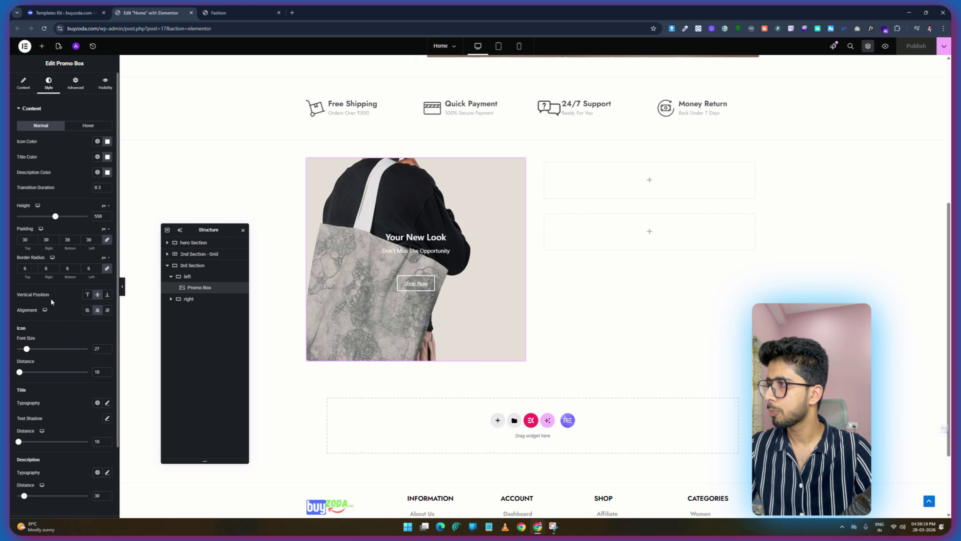
Set the promo box content's vertical position to bottom and its alignment to right, and finish with the content style settings.
left_click(107, 294)
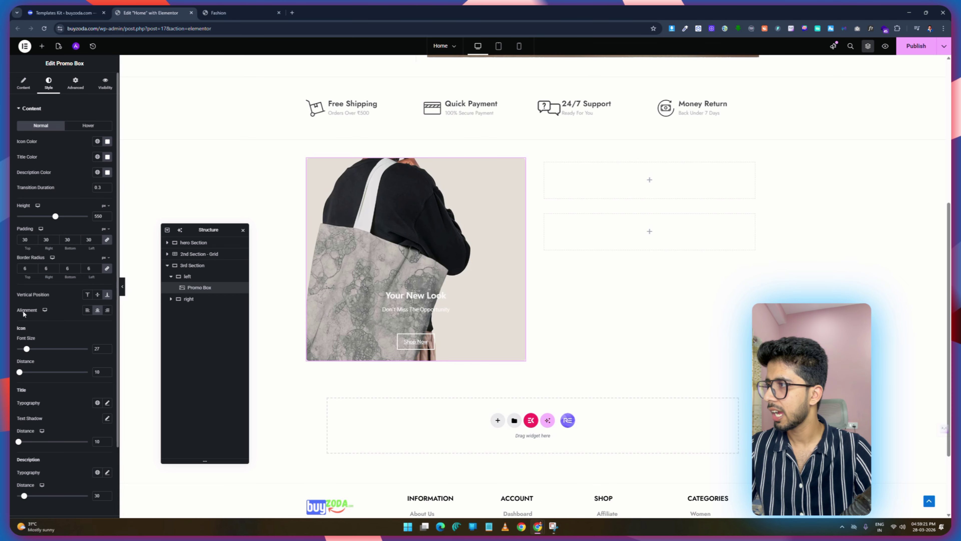
left_click(107, 310)
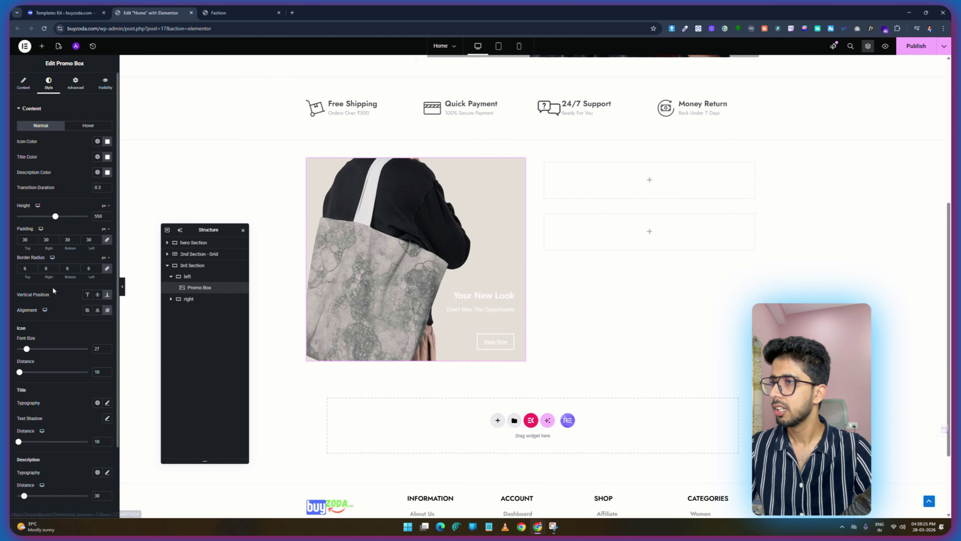
scroll(53, 286, "down", 2)
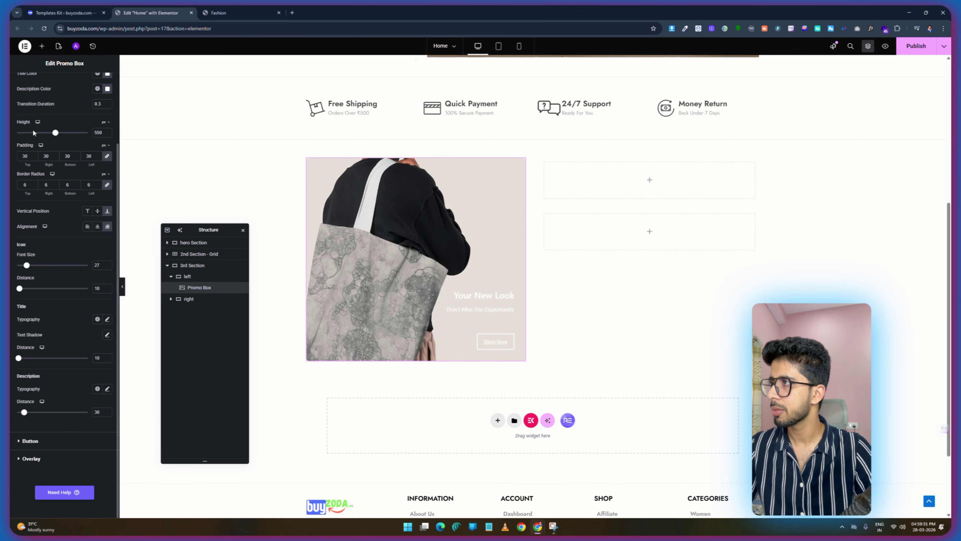
scroll(34, 132, "up", 10)
left_click(23, 110)
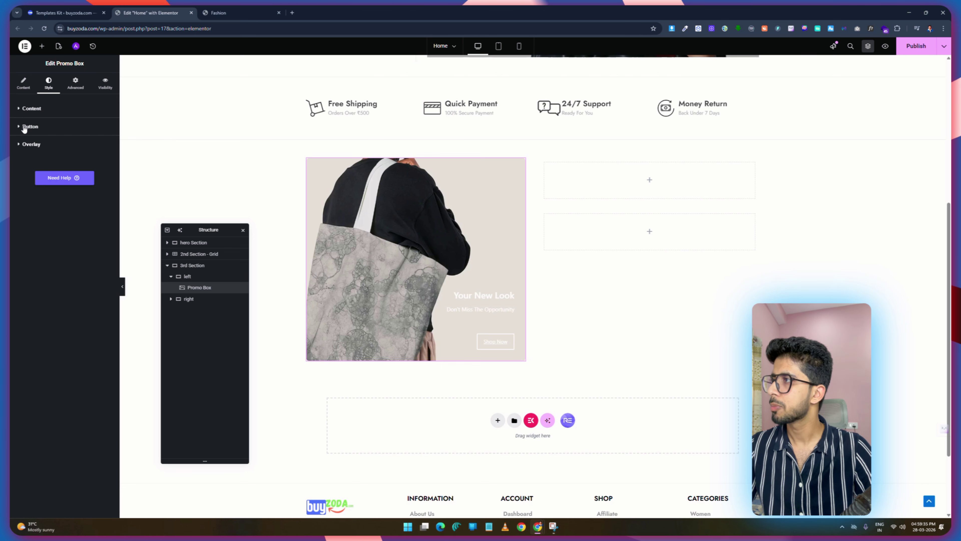
Make the promo box button's border fully transparent, set its text decoration to None, and publish the page.
left_click(24, 127)
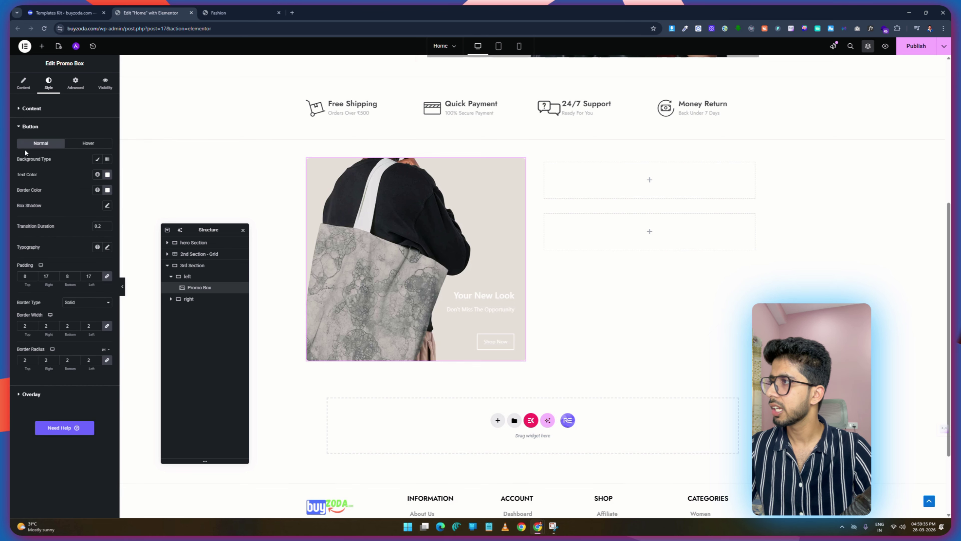
left_click(108, 191)
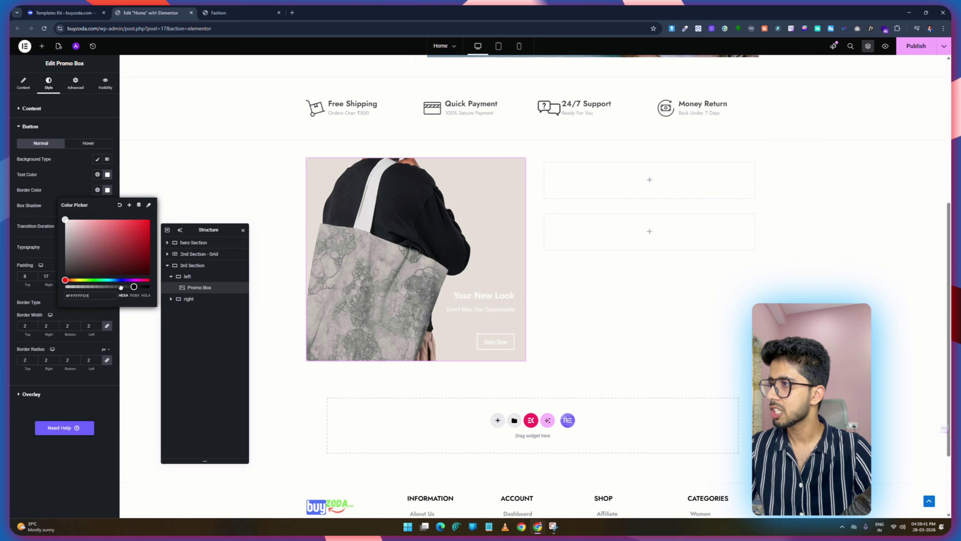
left_click_drag(121, 287, 63, 287)
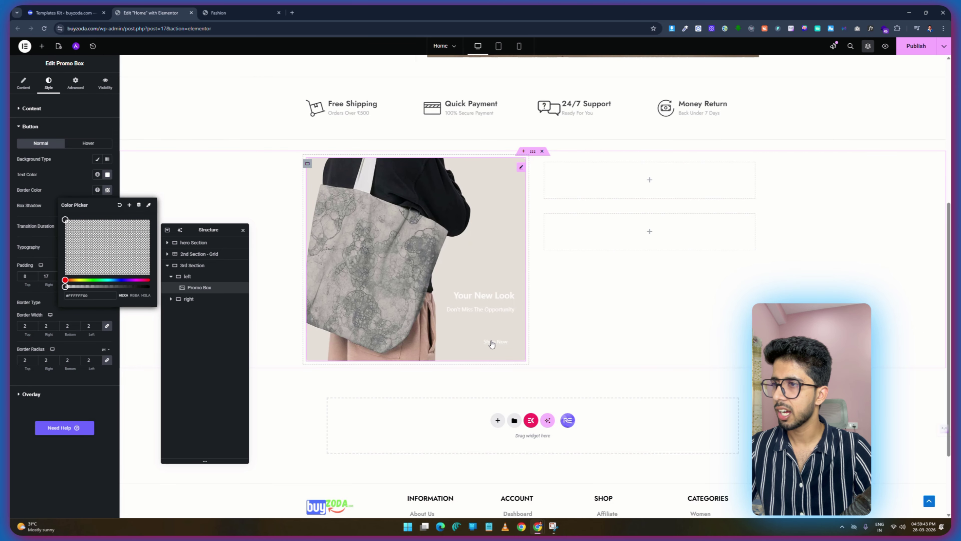
left_click(285, 324)
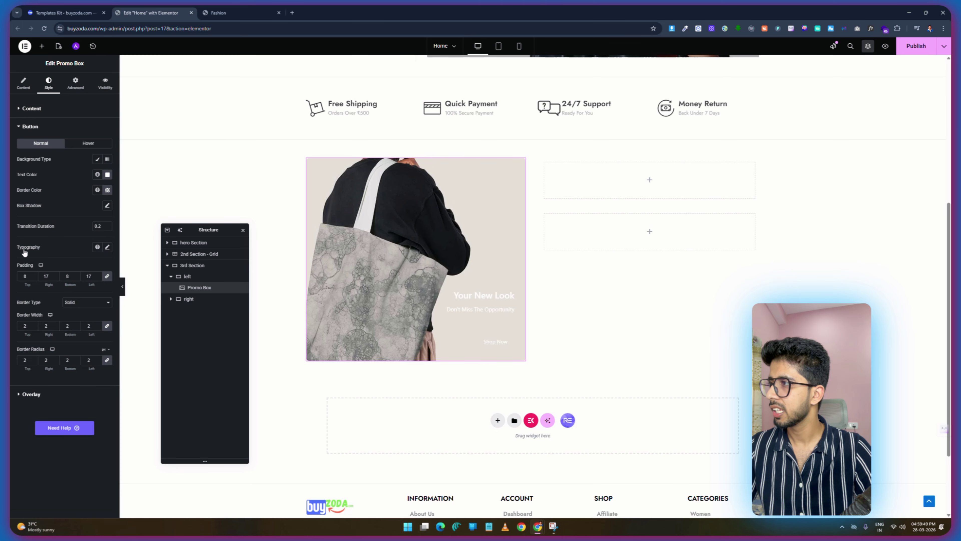
left_click(108, 247)
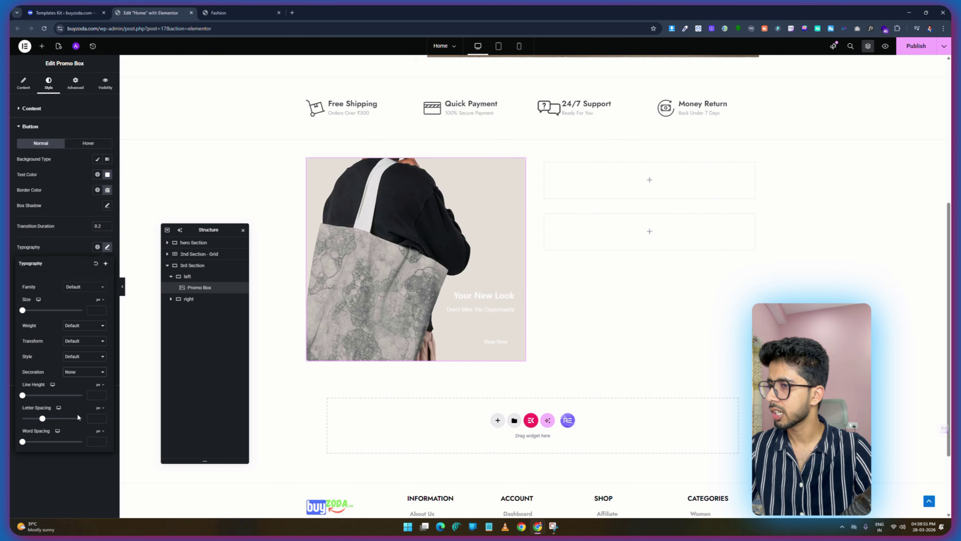
left_click(916, 47)
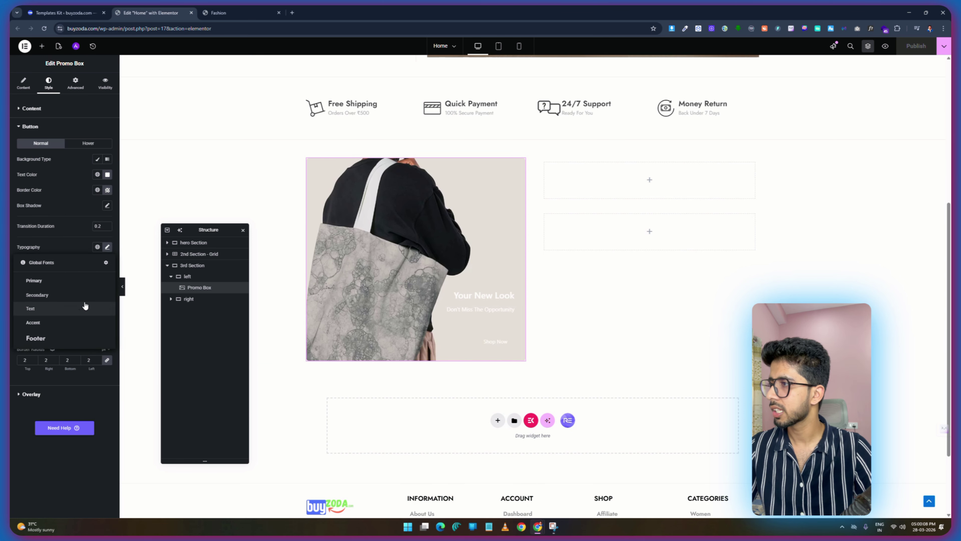
Apply the Footer global font to the button text with size 16 px, weight 300 (Light) and no underline, and publish the page.
left_click(37, 338)
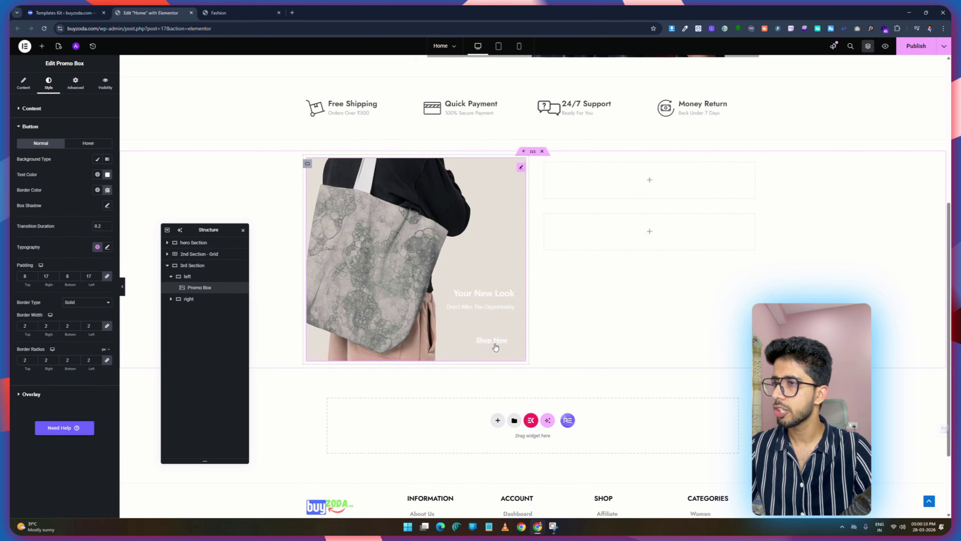
left_click(107, 248)
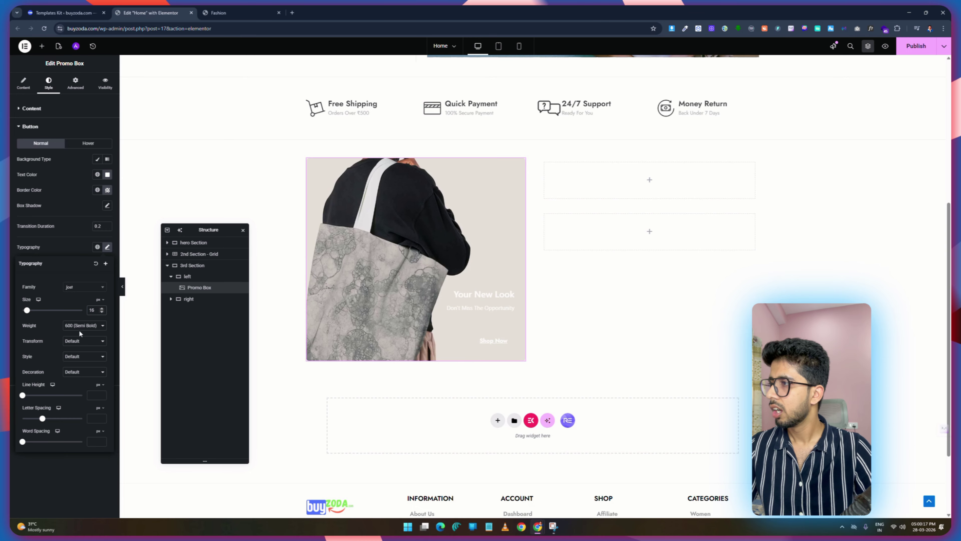
left_click(77, 327)
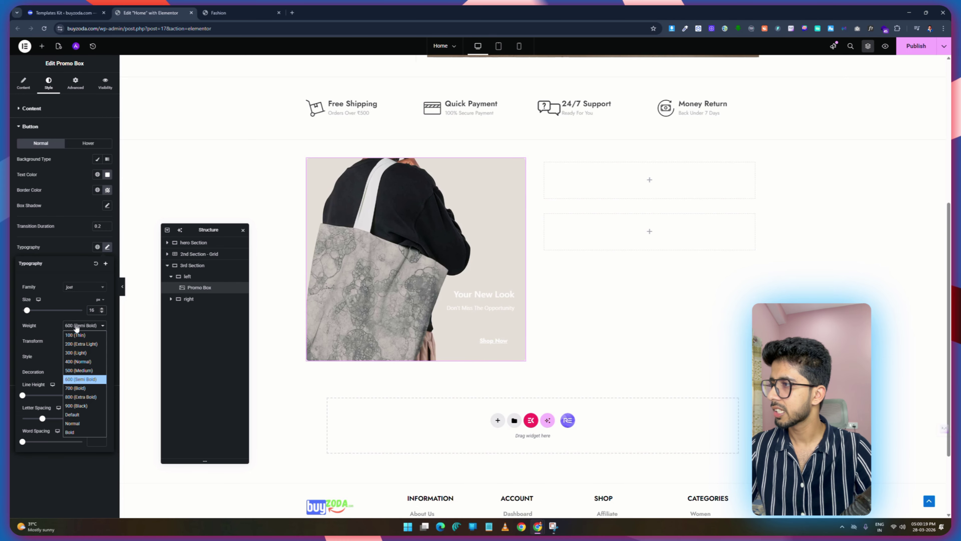
left_click(80, 353)
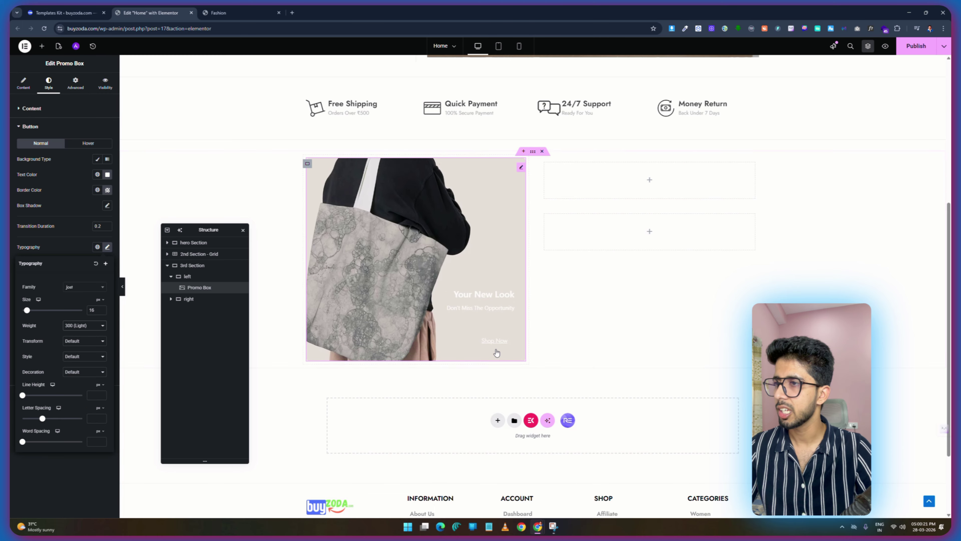
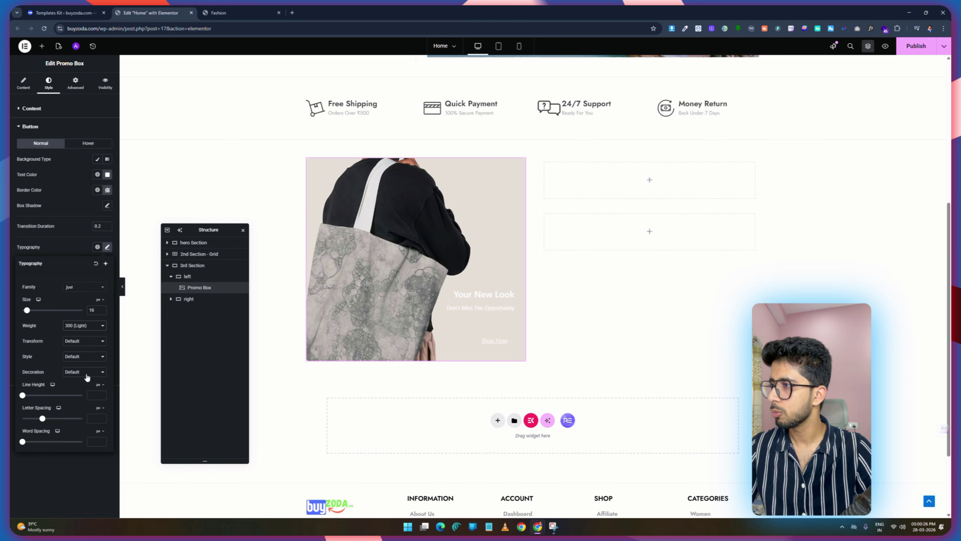
left_click(926, 48)
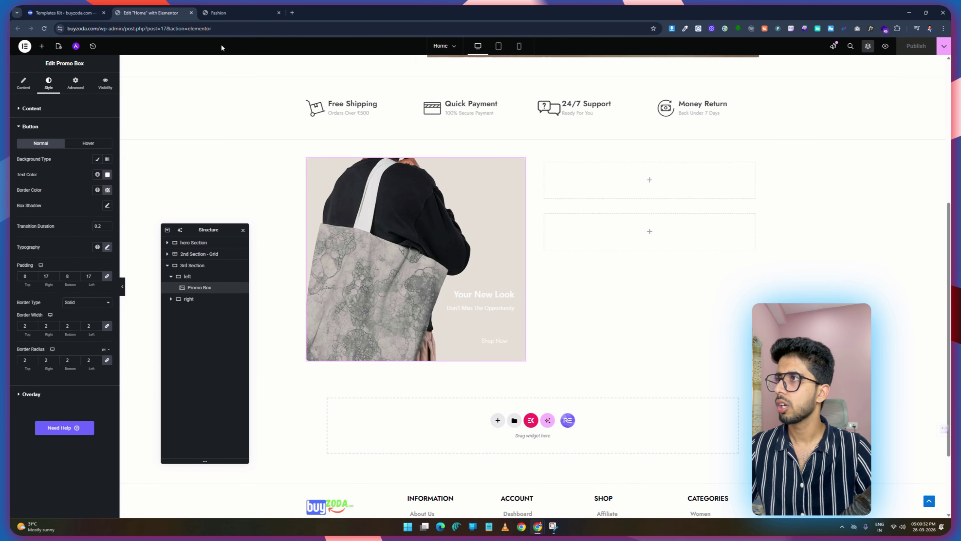
After checking the demo's tote bag banner, apply the Footer global font to the promo box title at 25 px and set its distance to 0.
left_click(222, 15)
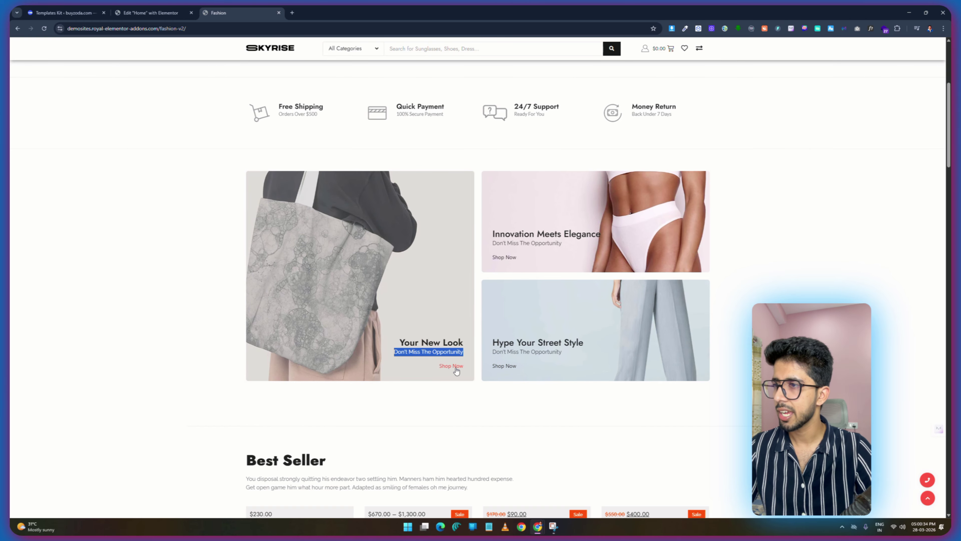
left_click(423, 361)
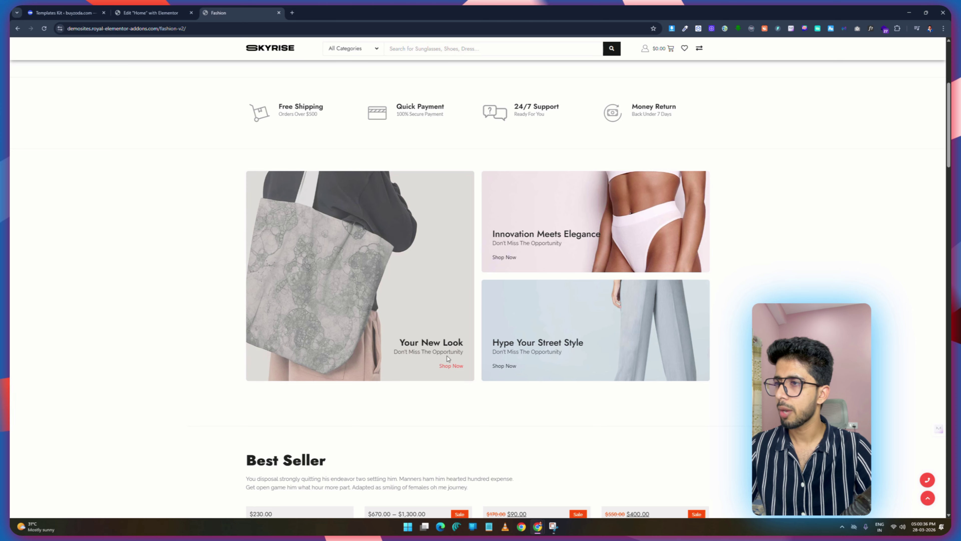
key("ctrl+shift+Tab")
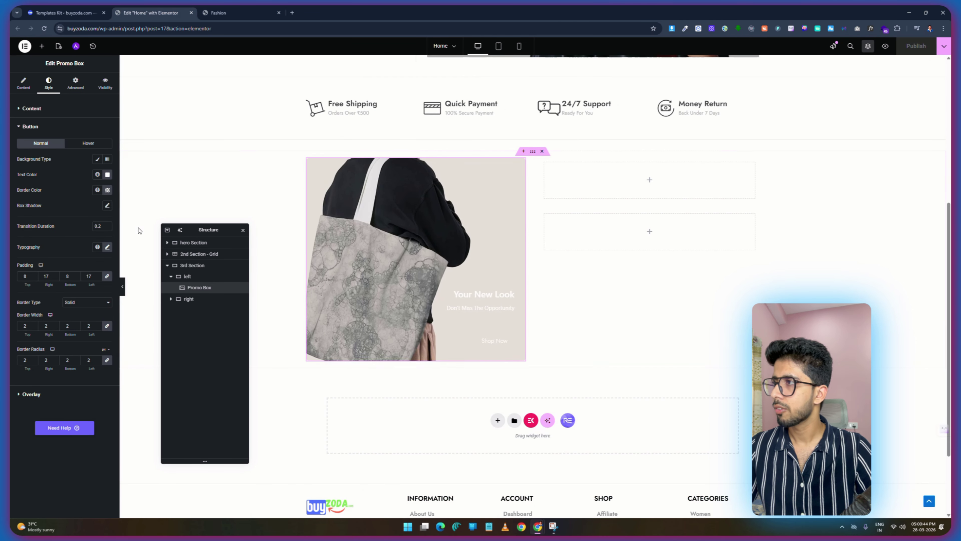
left_click(23, 108)
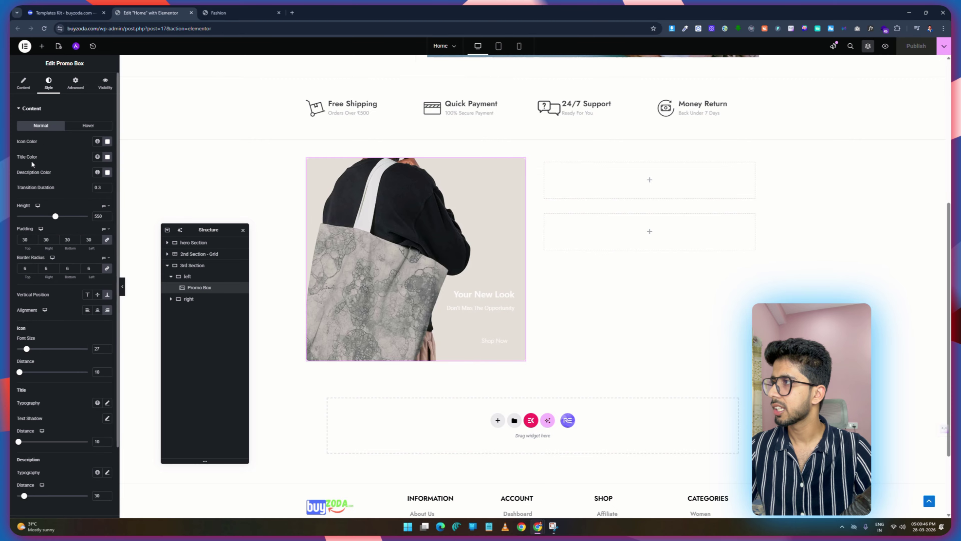
scroll(54, 220, "down", 5)
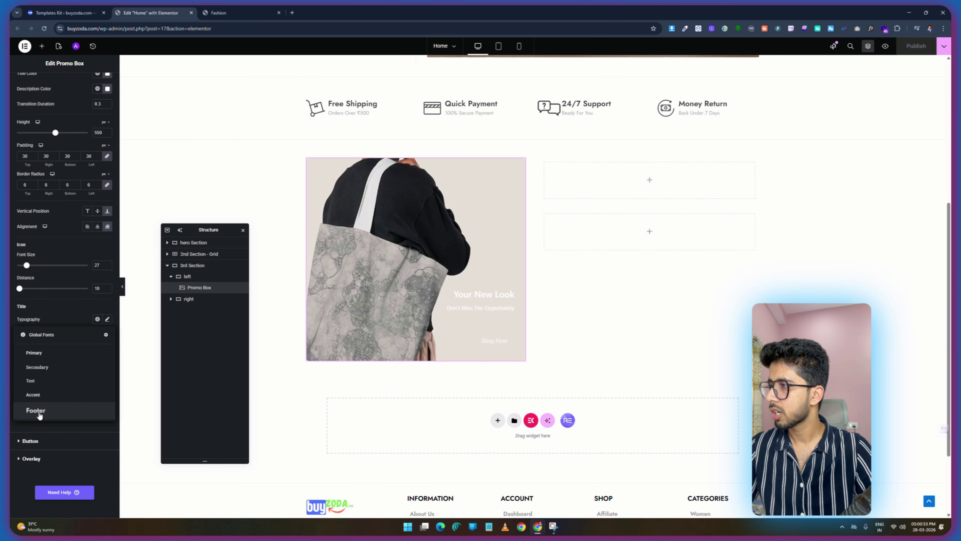
left_click(97, 319)
left_click(107, 319)
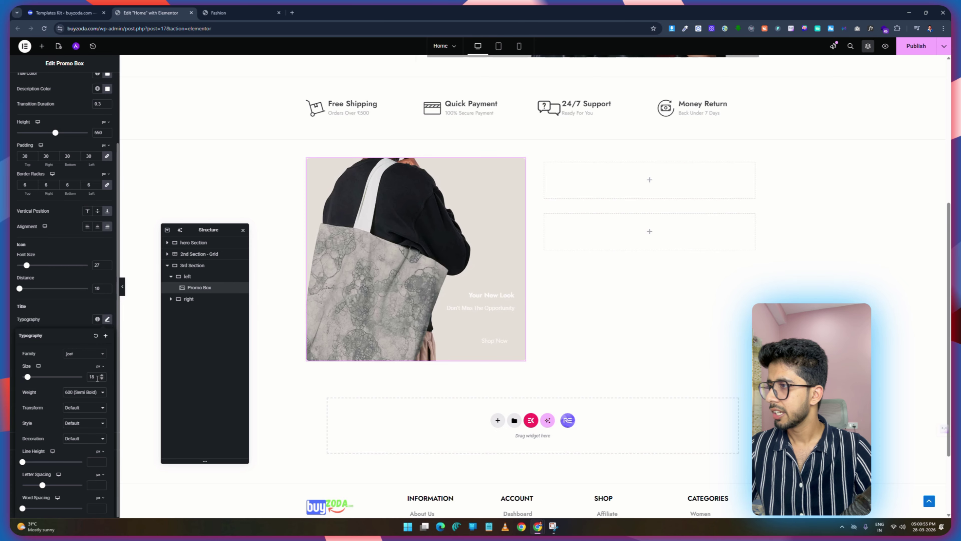
double_click(98, 377)
type("25")
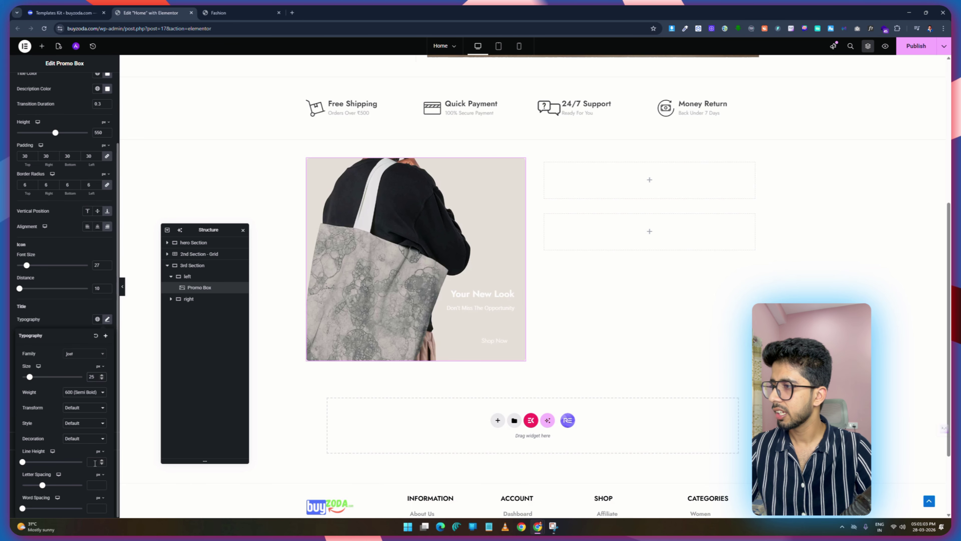
left_click(107, 320)
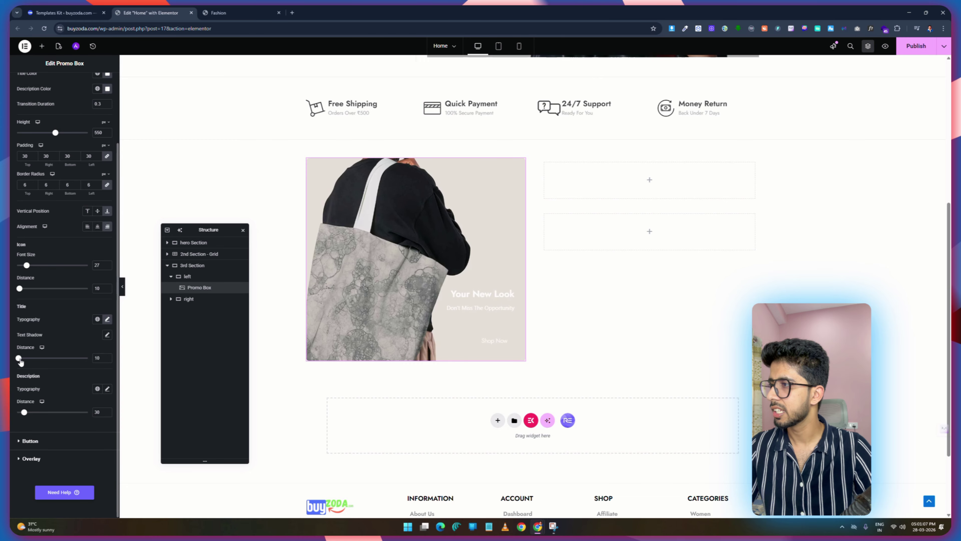
mouse_move(20, 359)
left_mouse_down()
mouse_move(35, 363)
mouse_move(11, 361)
left_mouse_up()
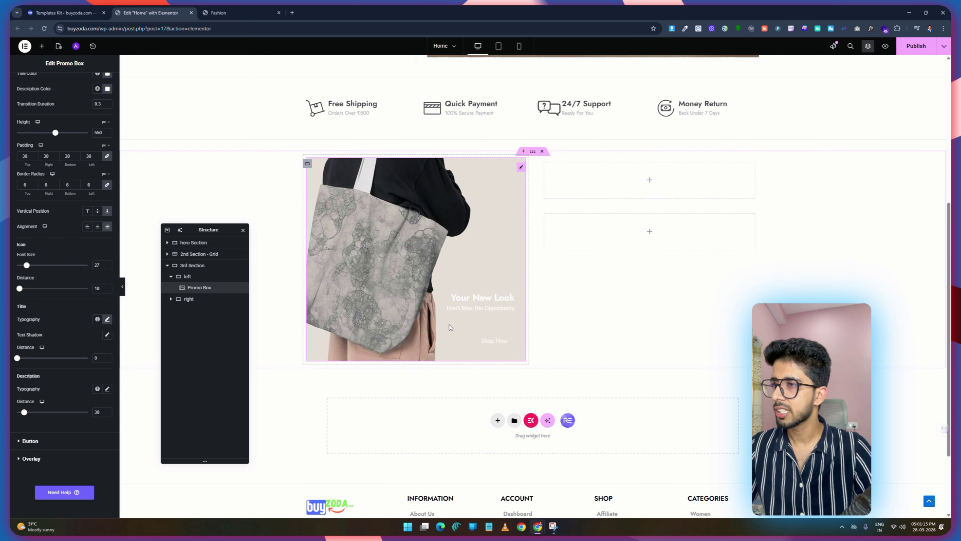
Give the promo box description the Footer global font at 16 px, weight 400 (Normal), with distance 0, and publish the page.
left_click(96, 390)
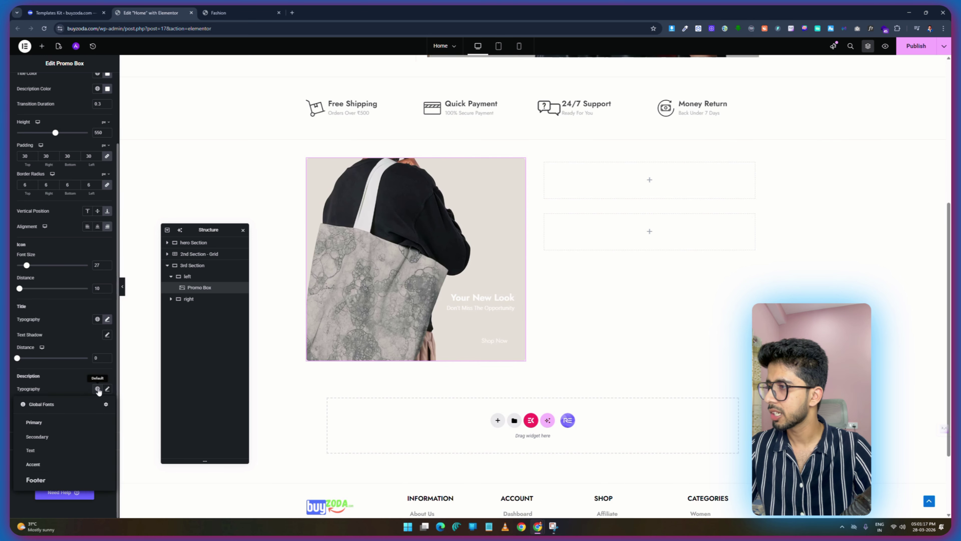
left_click(34, 482)
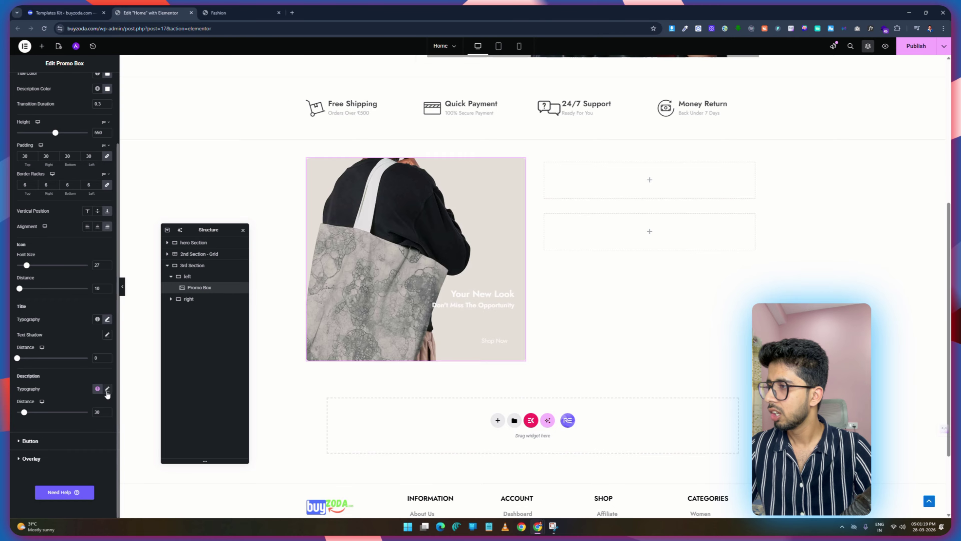
left_click(107, 389)
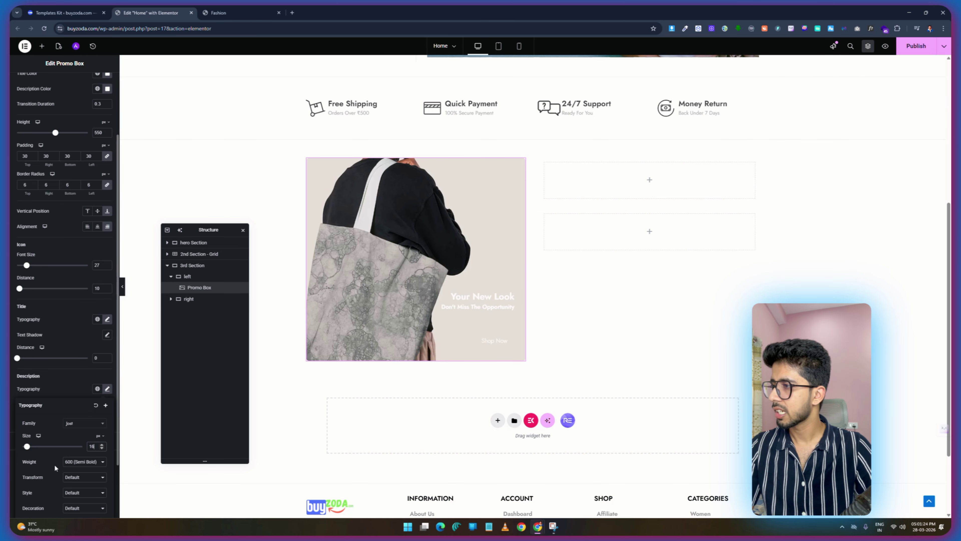
left_click(78, 461)
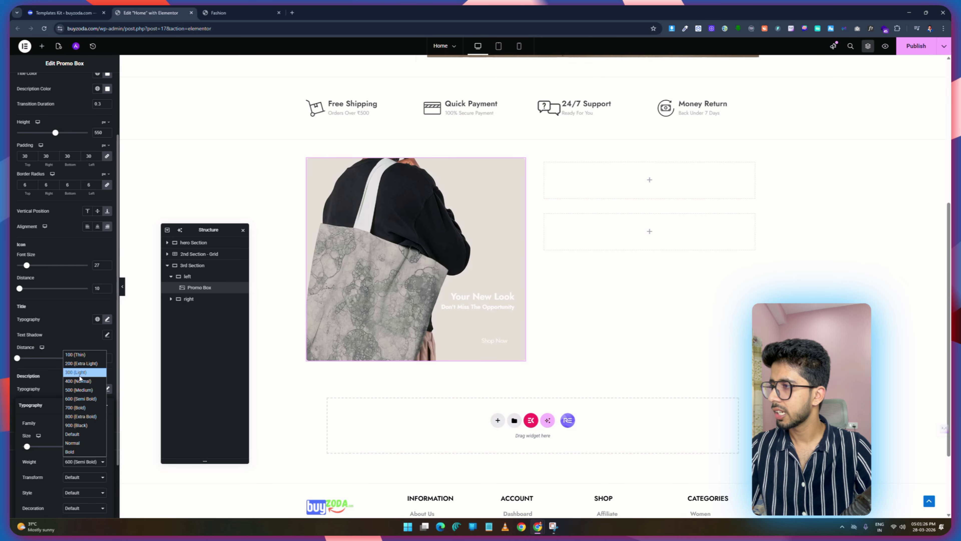
left_click(81, 383)
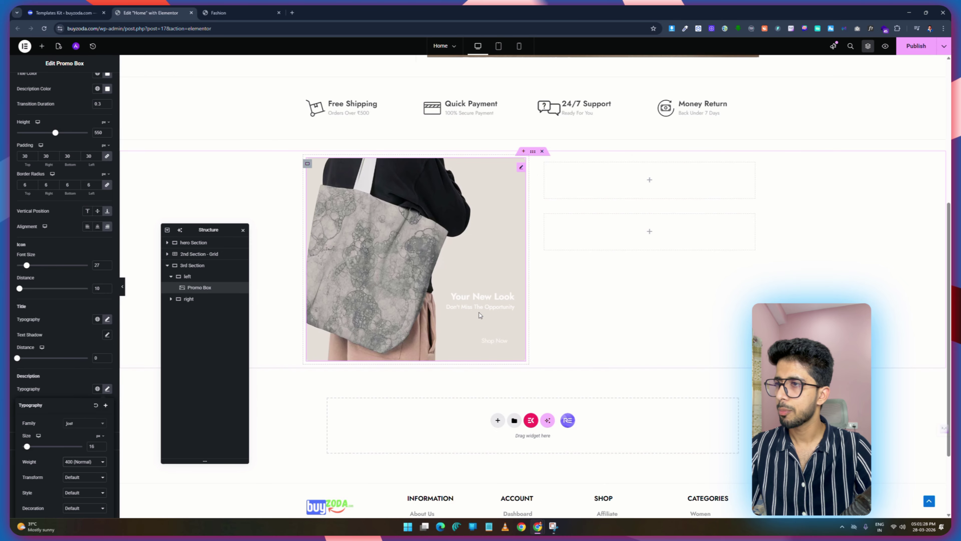
left_click(492, 321)
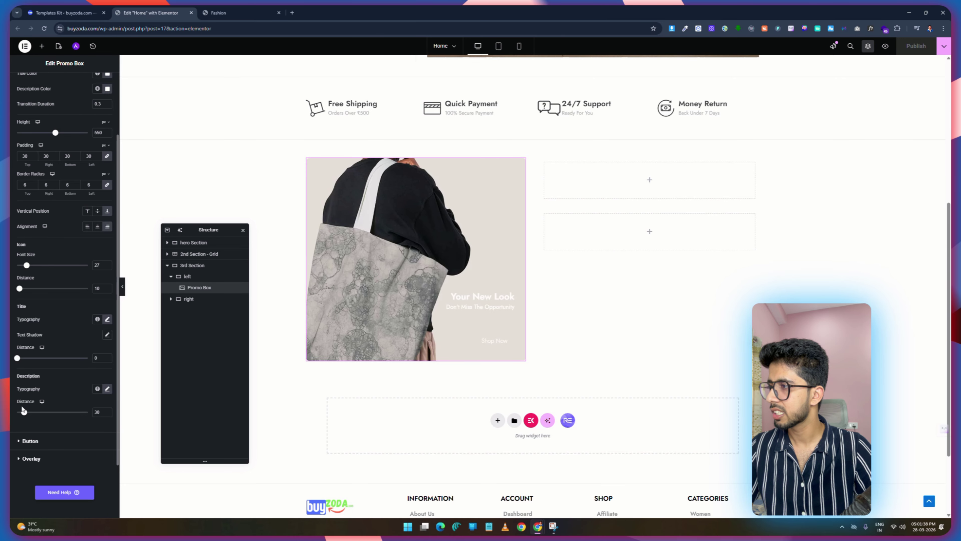
left_click_drag(24, 412, 17, 412)
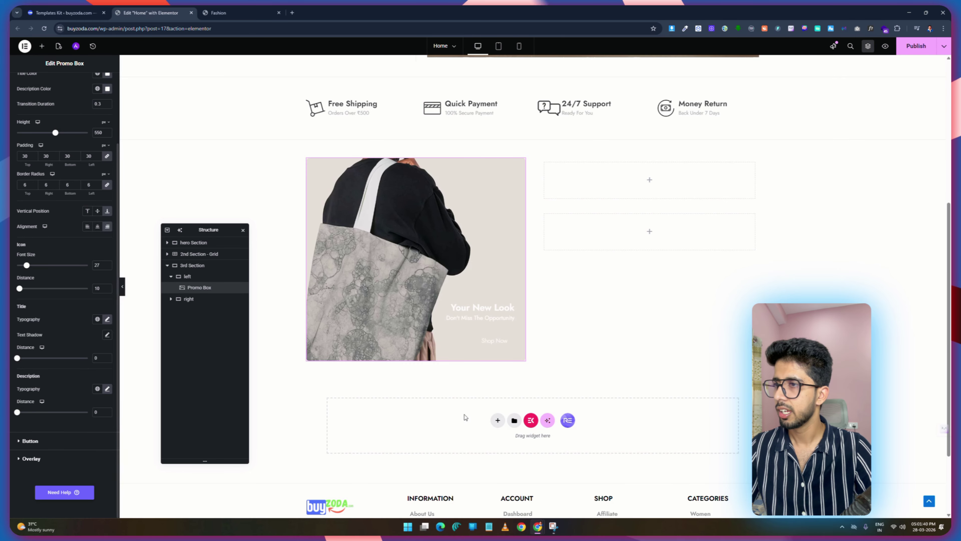
left_click(921, 49)
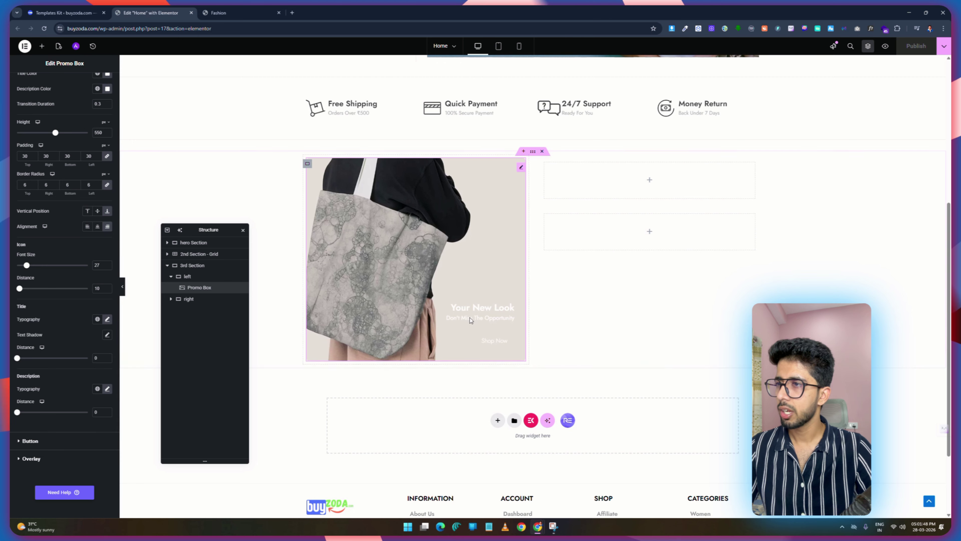
Change the promo box's title color to dark grey and its description color to medium grey #5C5C5C.
scroll(14, 113, "up", 3)
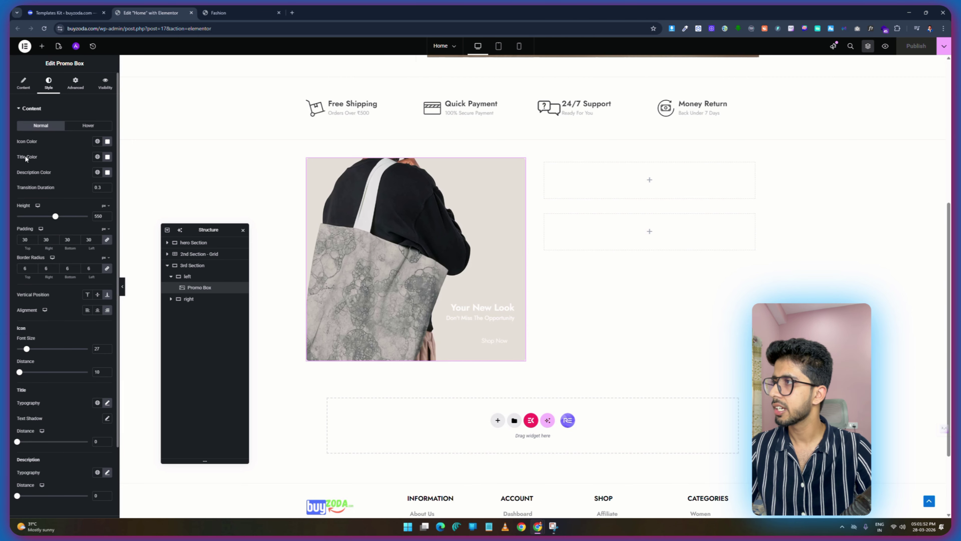
left_click(107, 156)
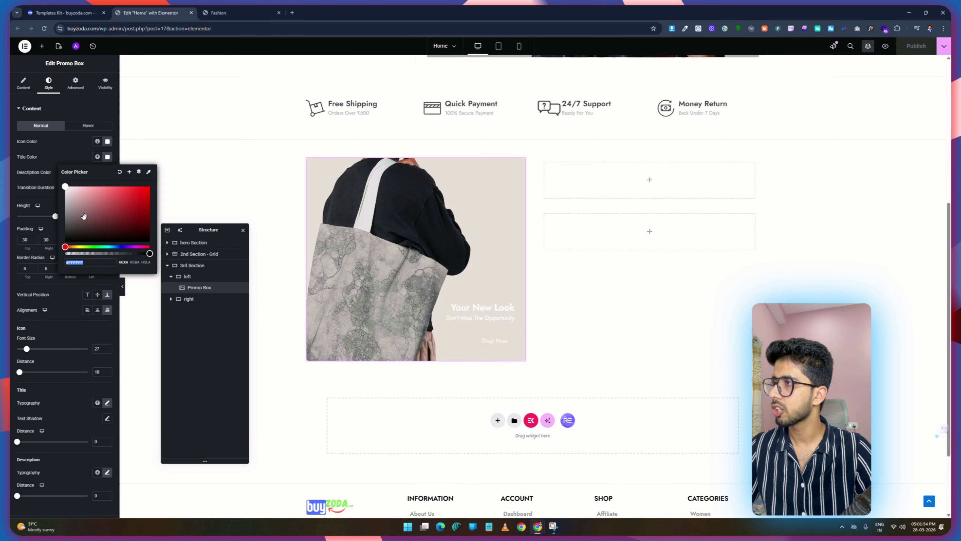
left_click_drag(62, 210, 41, 232)
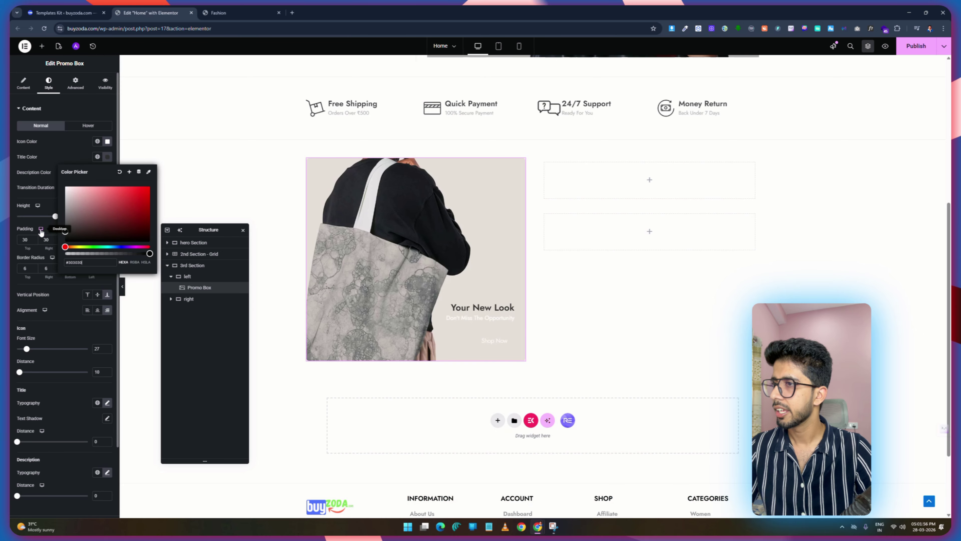
left_click(33, 179)
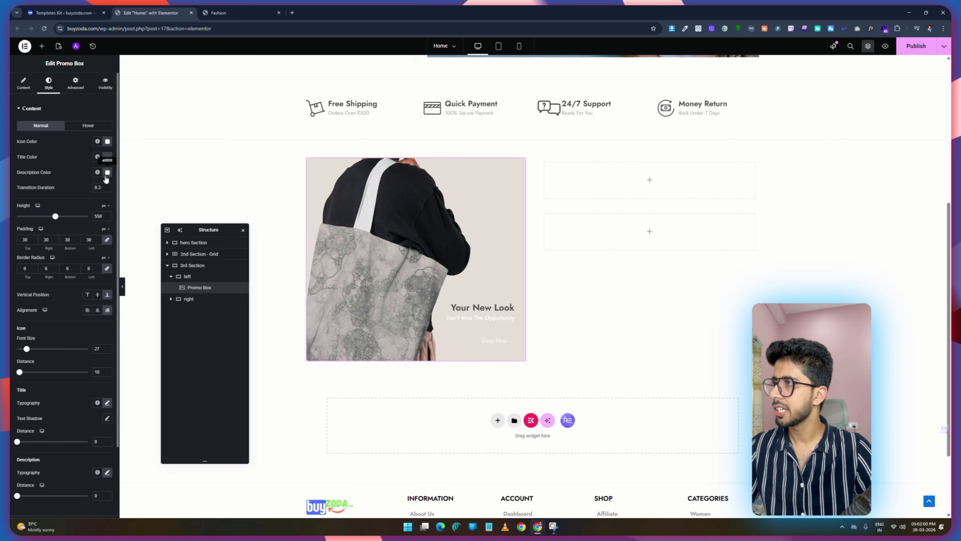
left_click(107, 173)
left_click_drag(67, 205, 48, 236)
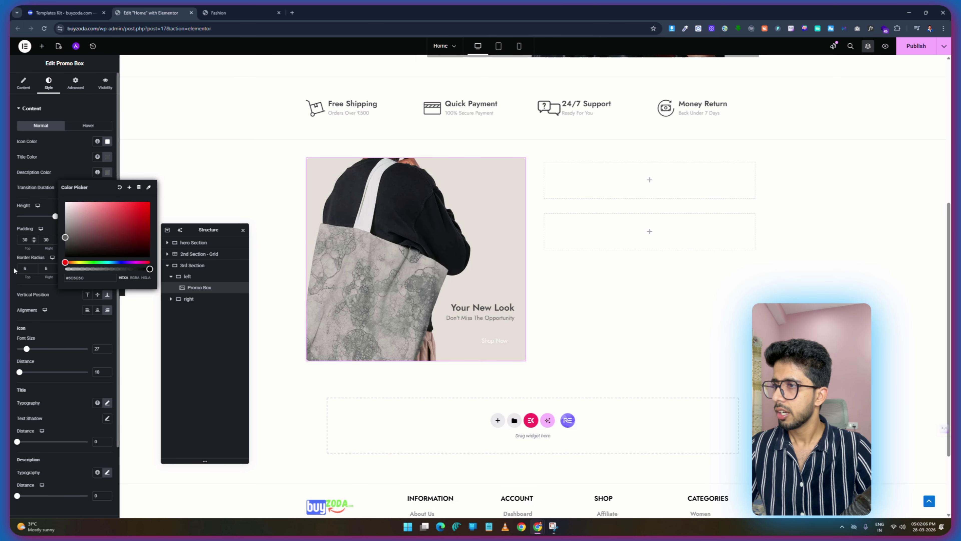
scroll(34, 325, "down", 2)
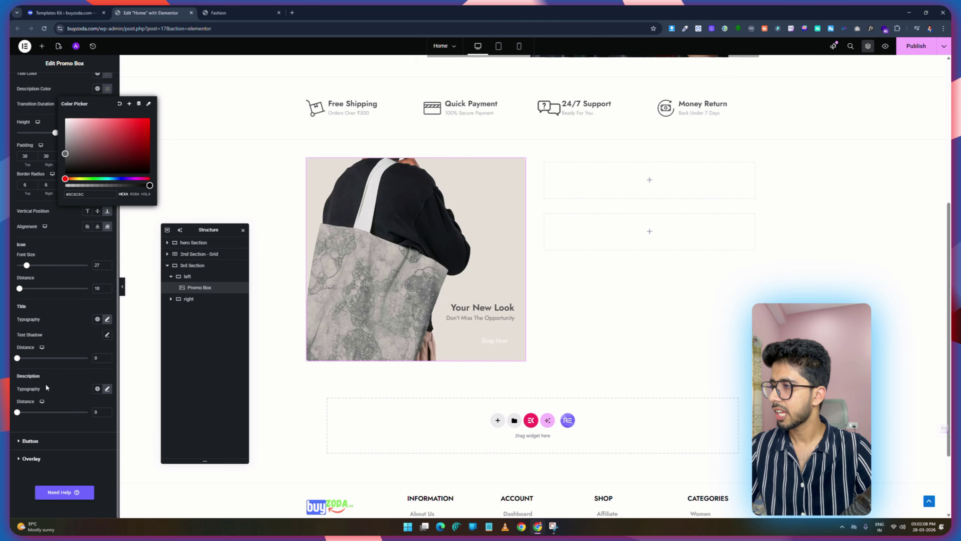
Set the promo box description's font weight to 300 (Light) and publish the page.
left_click(108, 389)
left_click(79, 461)
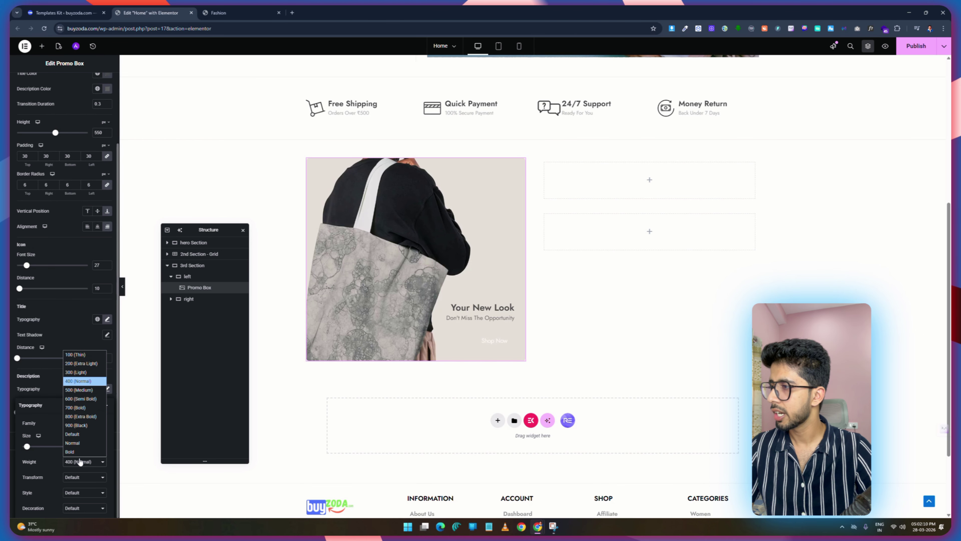
left_click(71, 373)
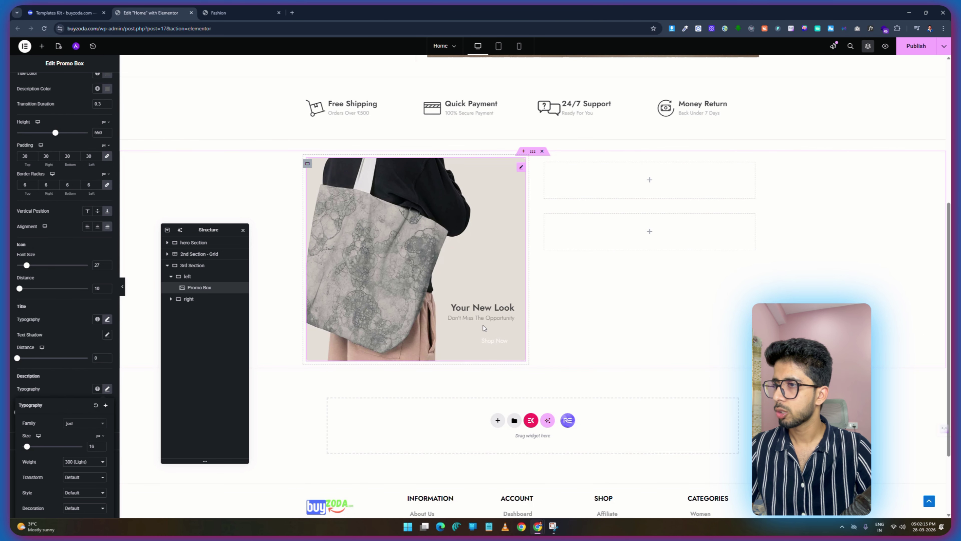
left_click(915, 47)
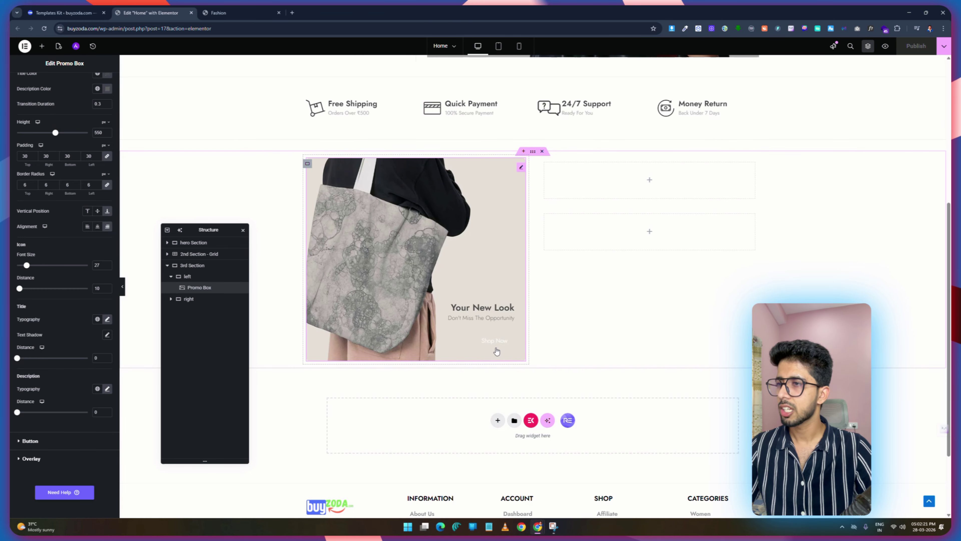
Set the promo box button's normal text color to #272727.
left_click(29, 441)
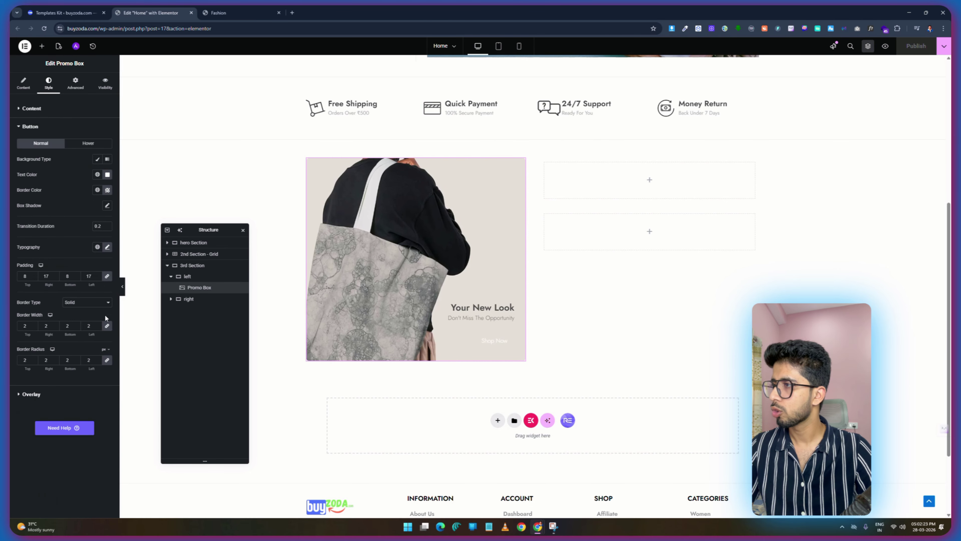
left_click(107, 175)
type("#272727")
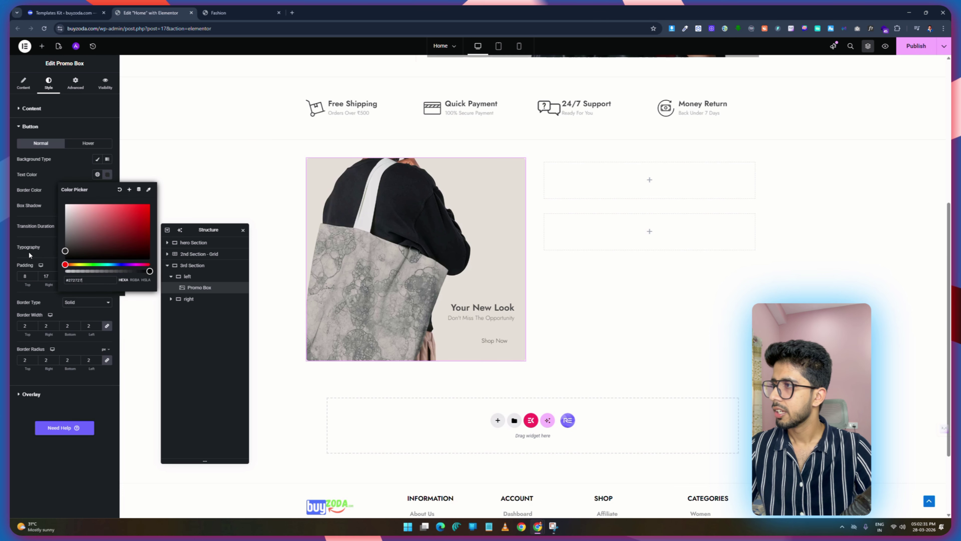
Set the promo box button's hover text color to orange #FF8800 and publish the page.
left_click(94, 143)
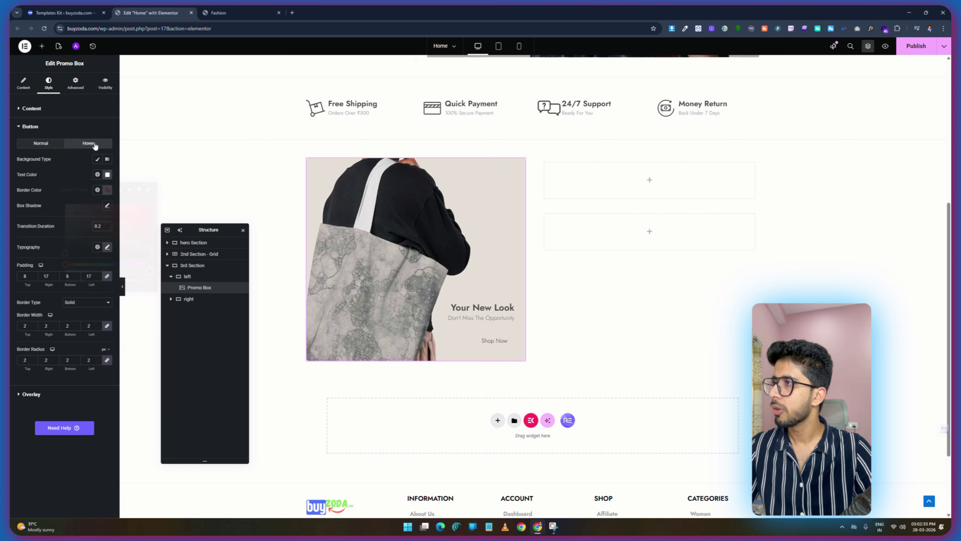
left_click(107, 174)
left_click(74, 265)
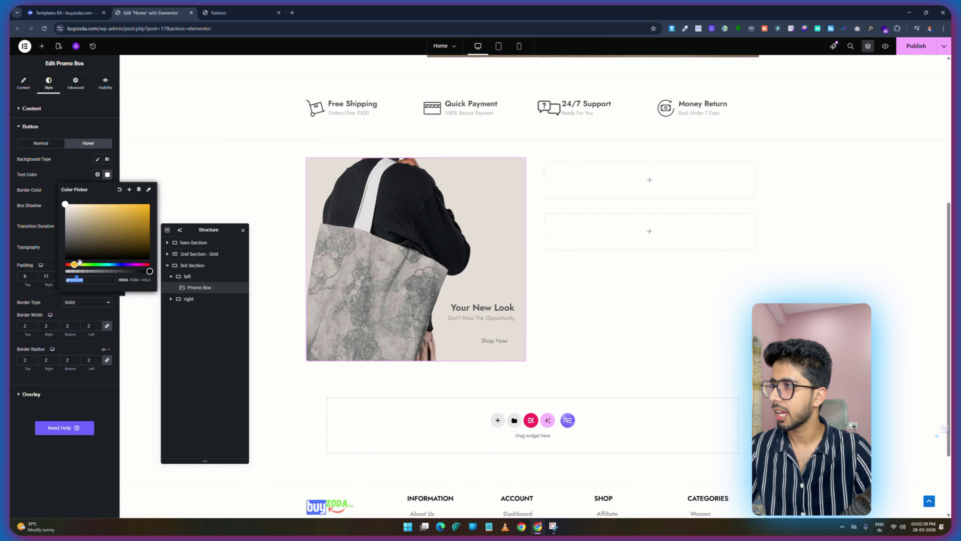
type("#FF8800")
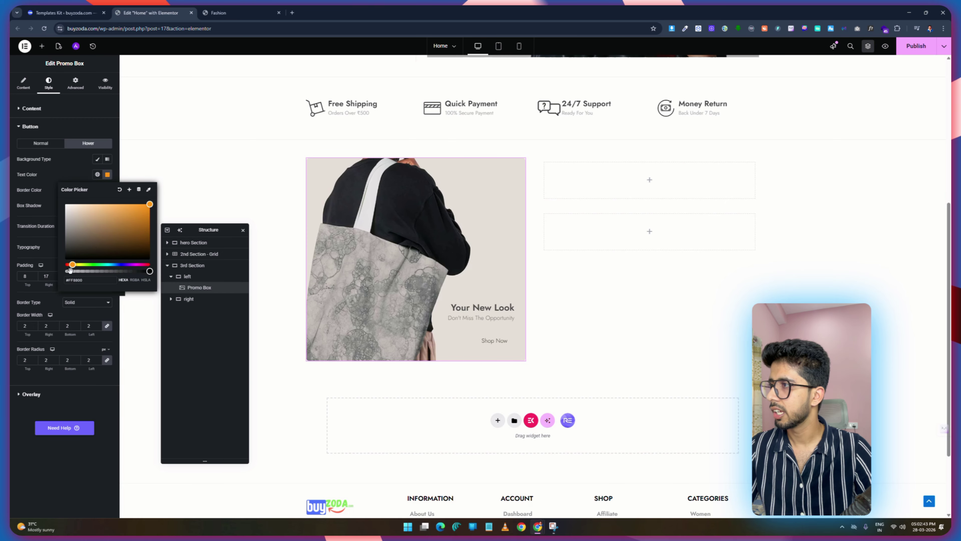
left_click(51, 252)
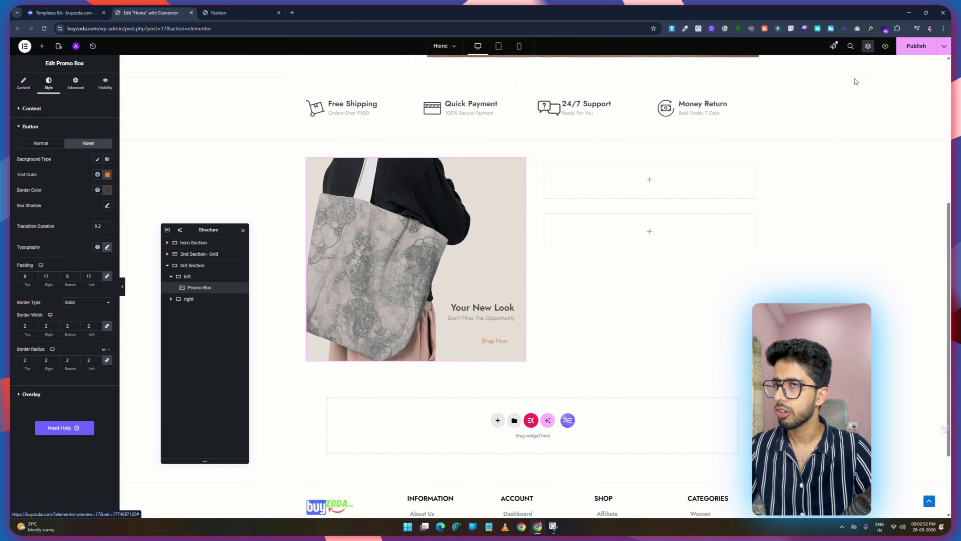
left_click(917, 47)
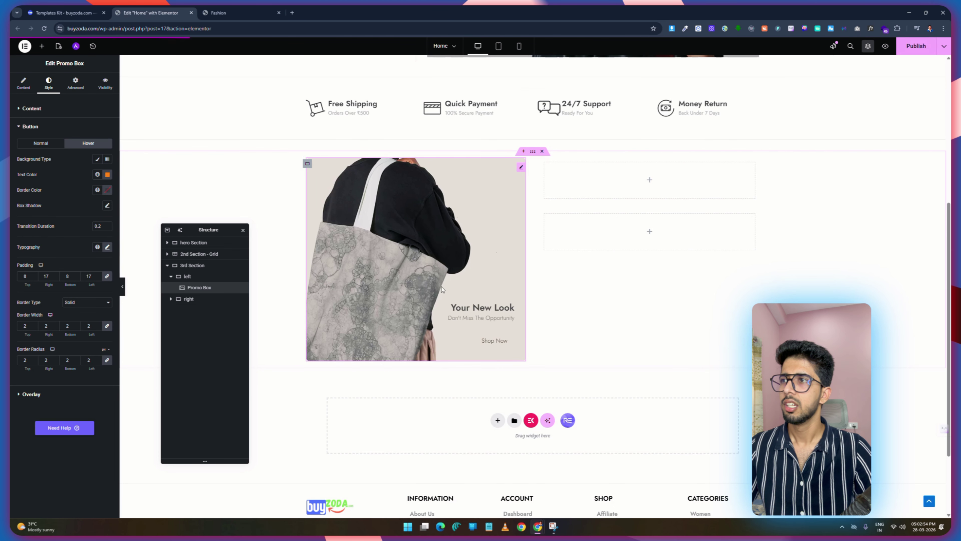
After comparing the page preview with the demo, set the promo box description to 17 px and title to 26 px, and publish the page.
left_click(886, 48)
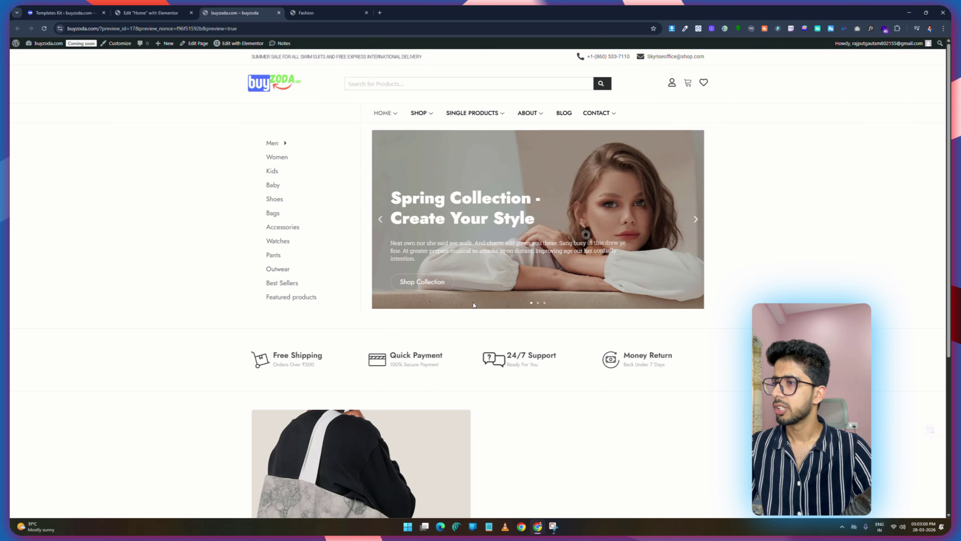
scroll(474, 305, "down", 5)
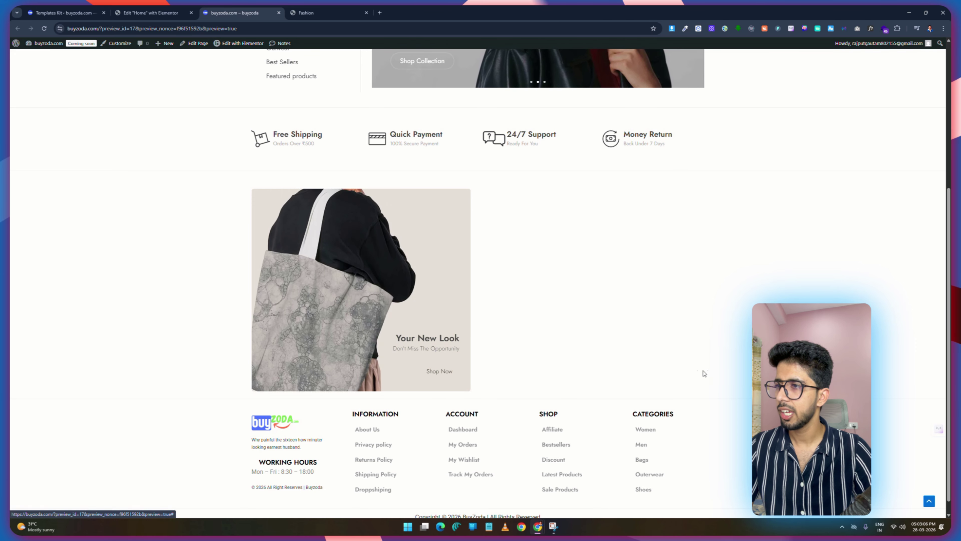
left_click(318, 14)
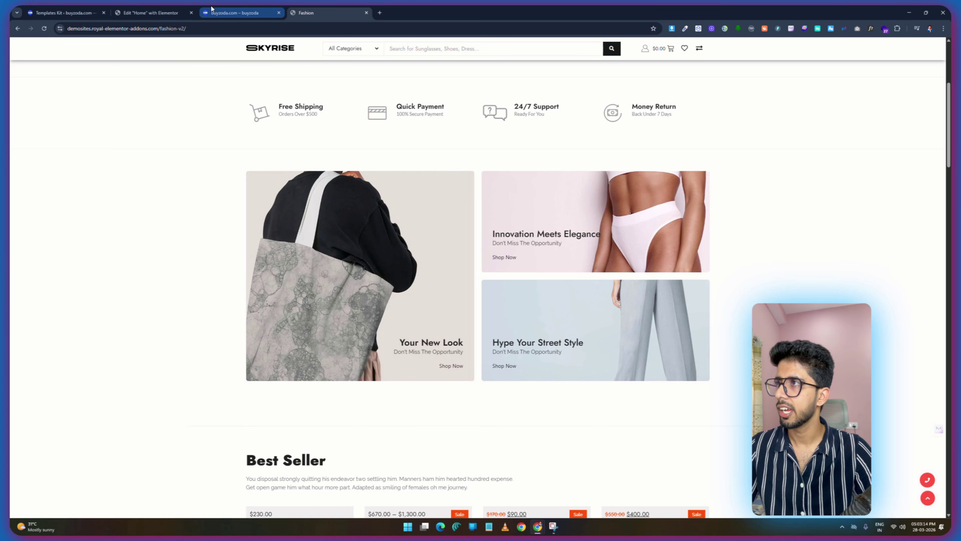
left_click(166, 11)
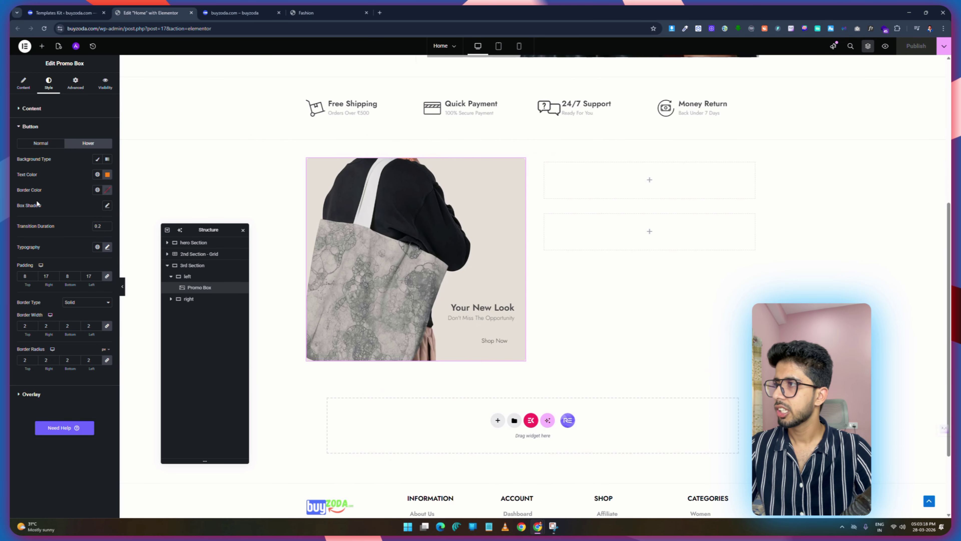
left_click(29, 109)
scroll(40, 406, "down", 5)
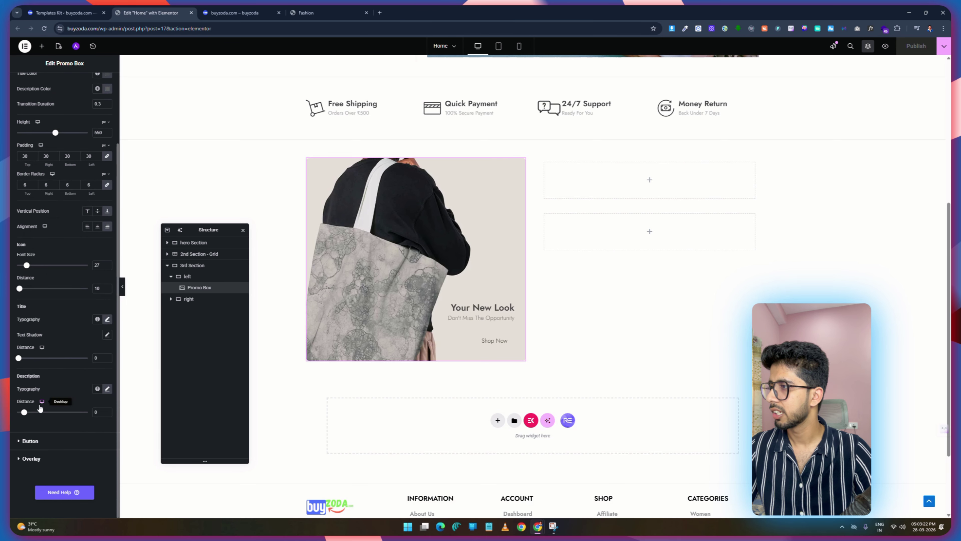
left_click(108, 388)
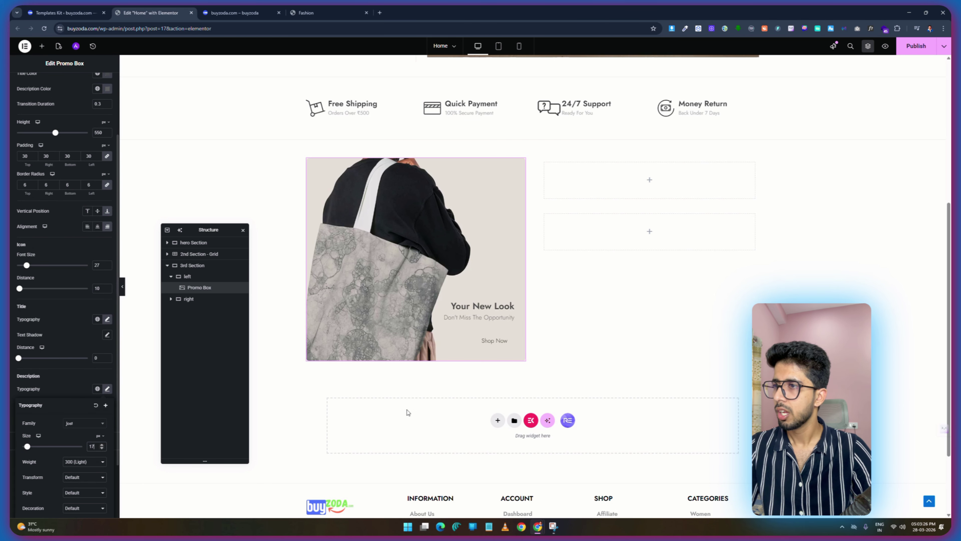
left_click(107, 318)
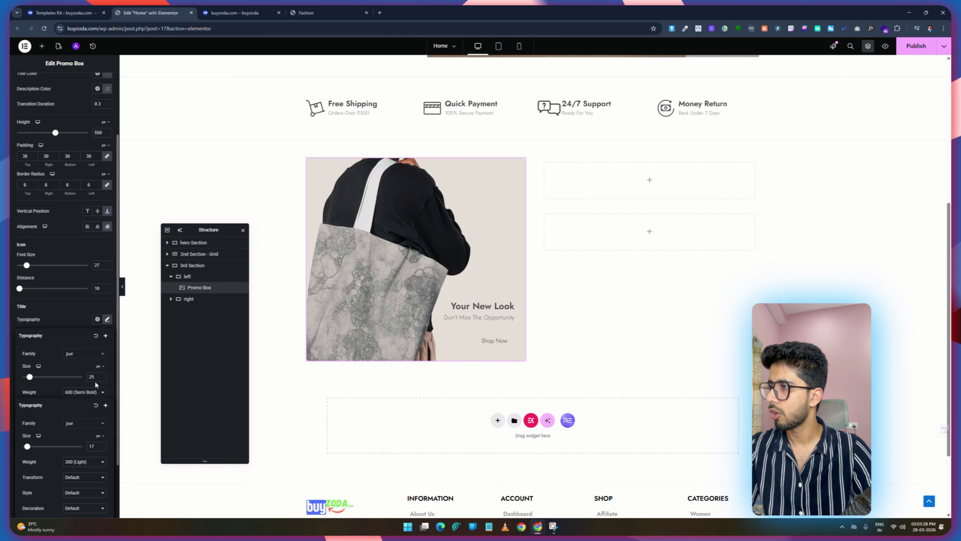
double_click(92, 377)
type("27")
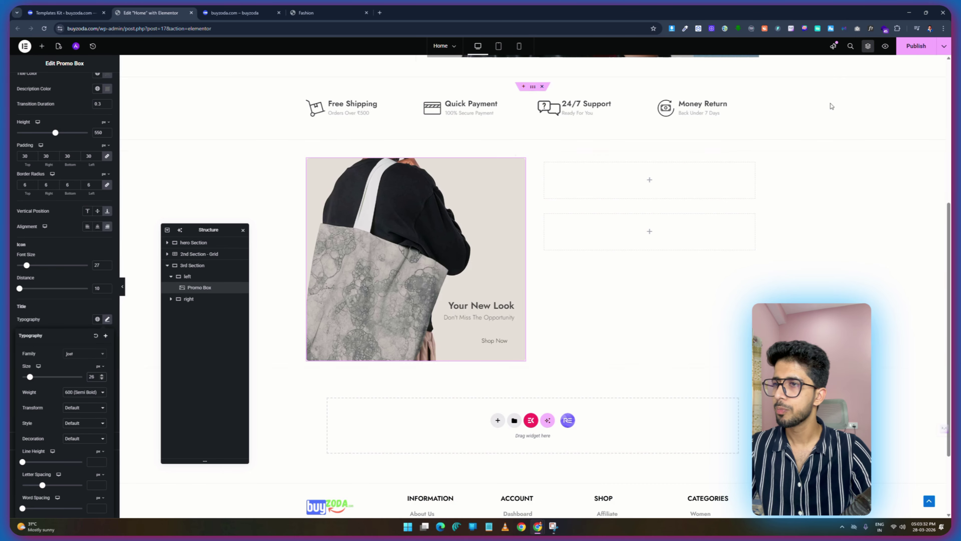
left_click(910, 51)
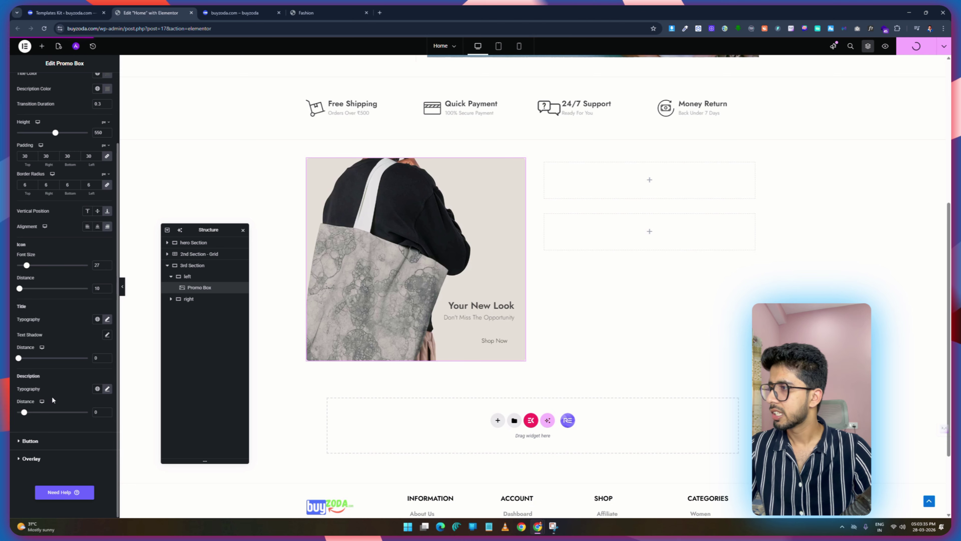
Set the description's line height to 0 and the title's distance to 10, publish the page and check the promo box in the preview.
left_click(107, 389)
scroll(90, 410, "down", 2)
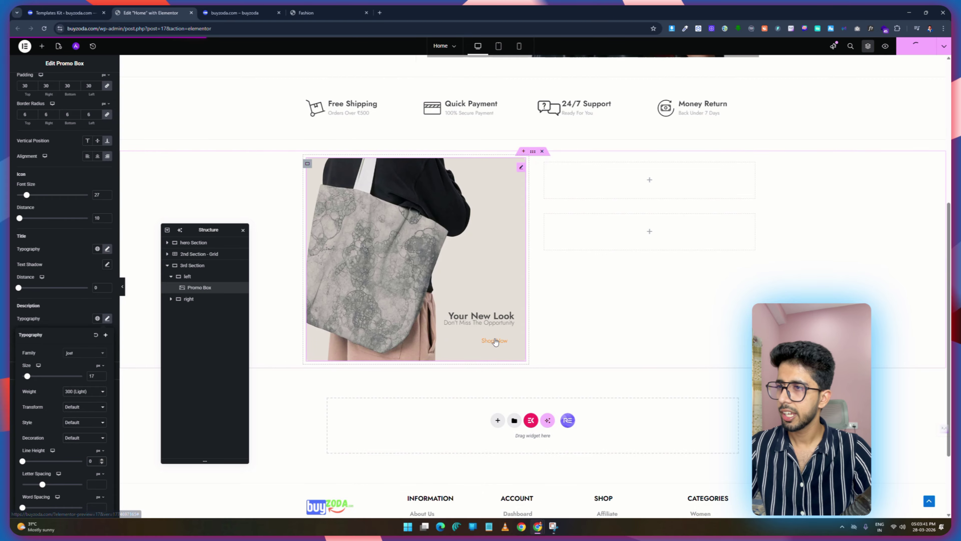
left_click(107, 318)
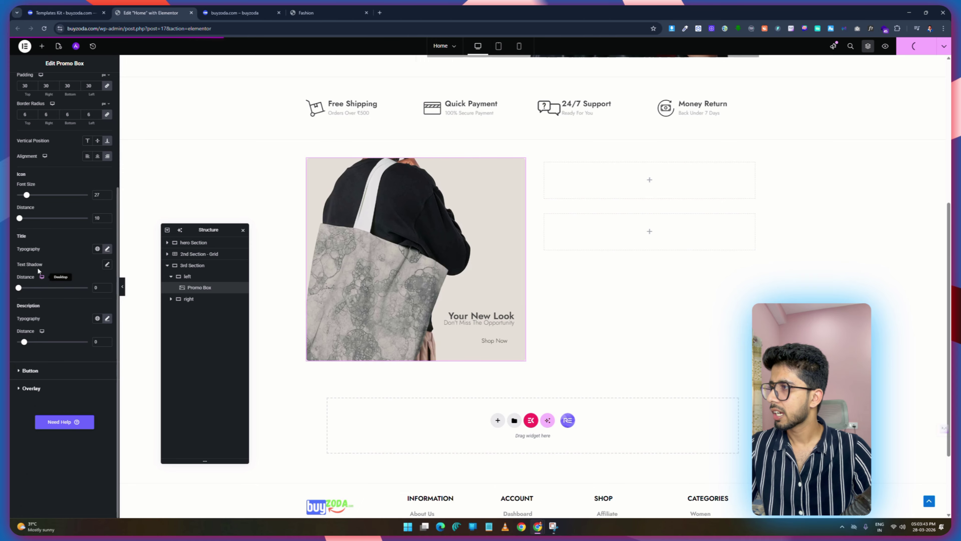
left_click_drag(19, 288, 19, 288)
scroll(19, 288, "up", 2)
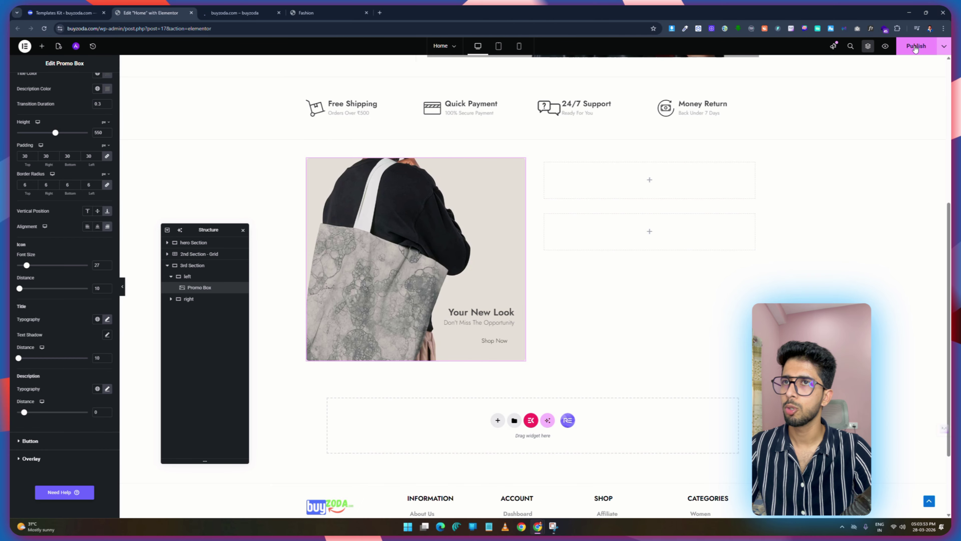
left_click(915, 48)
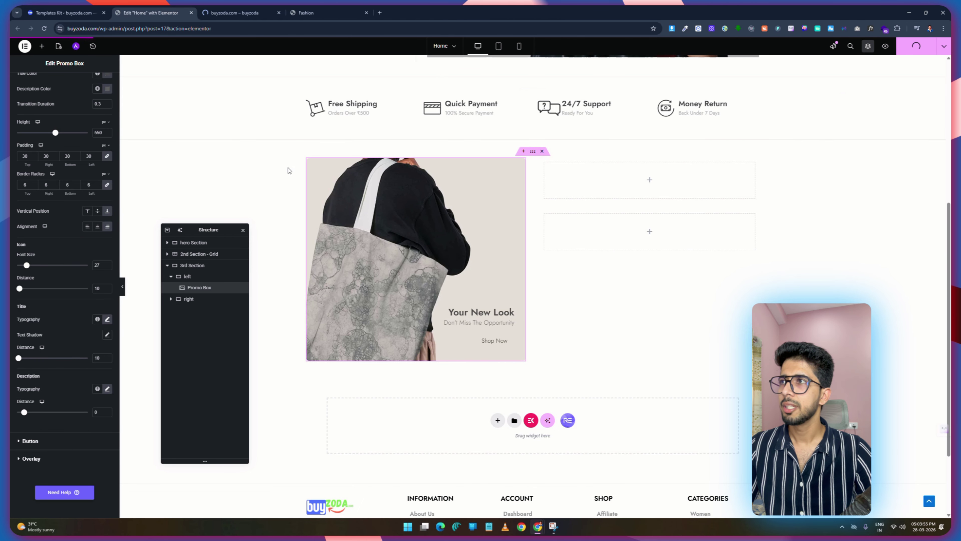
left_click(250, 8)
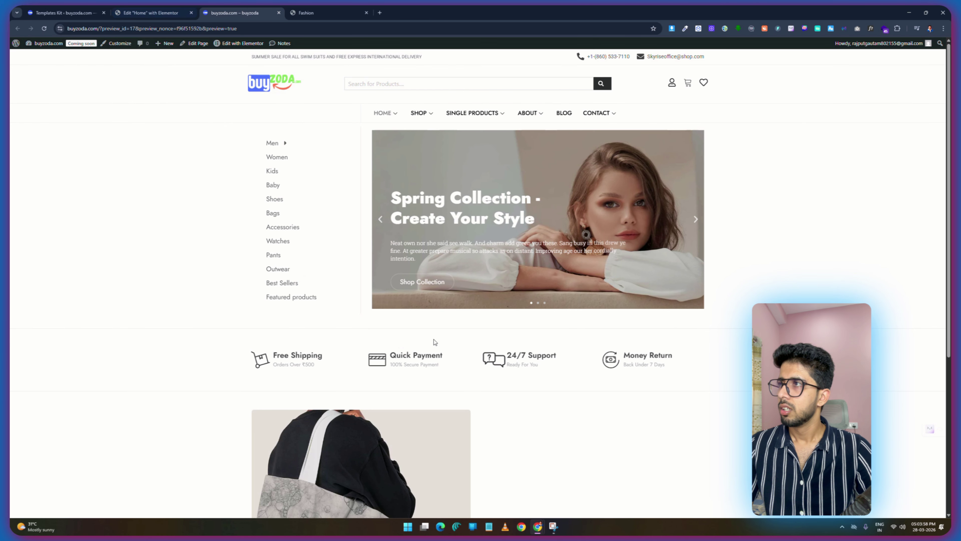
scroll(433, 363, "down", 5)
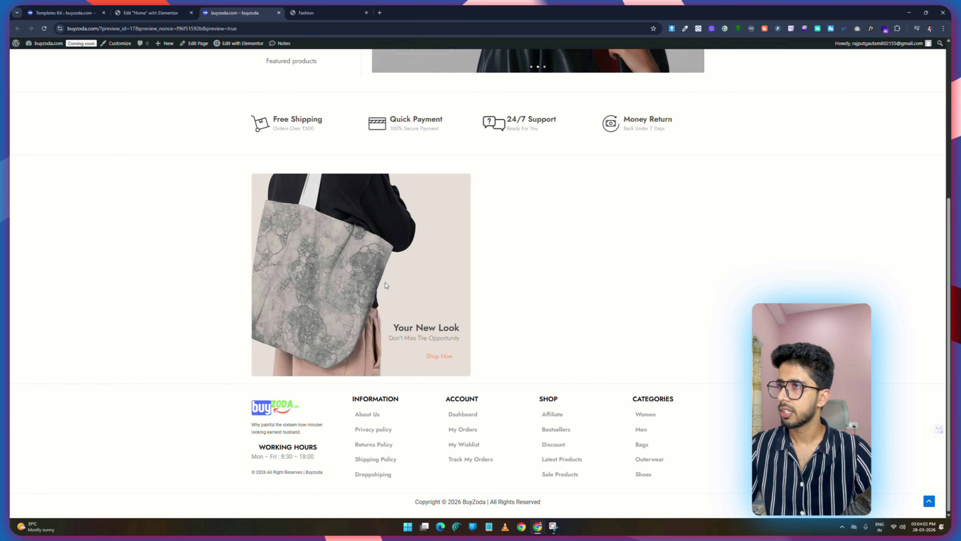
After checking the demo's banners, copy the left promo box into the 3rd Section's up and down containers on the right.
left_click(329, 13)
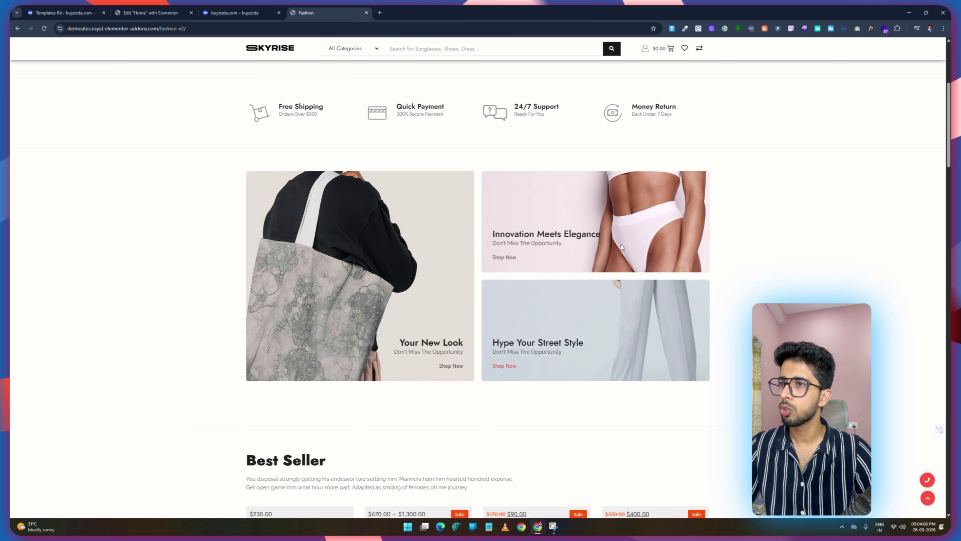
left_click(225, 11)
left_click(151, 13)
right_click(428, 222)
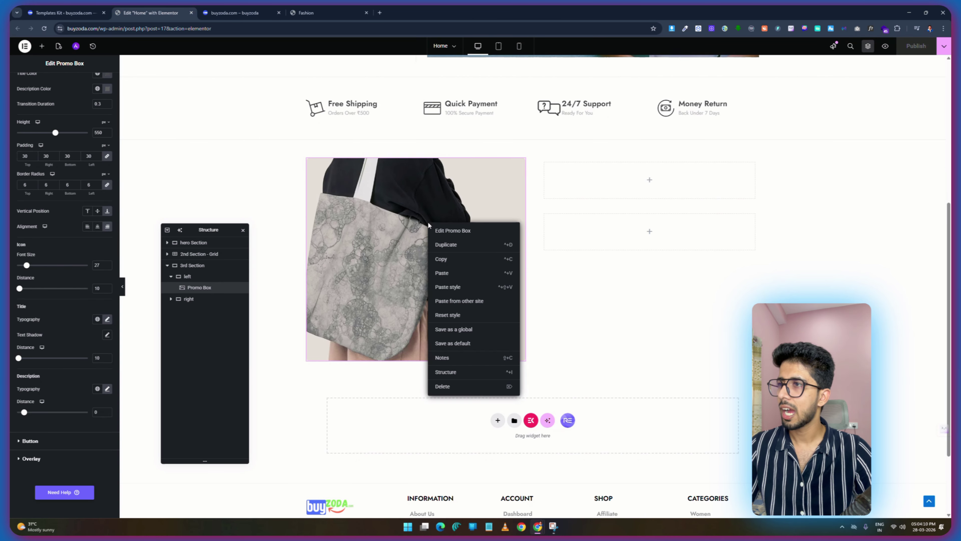
left_click(441, 259)
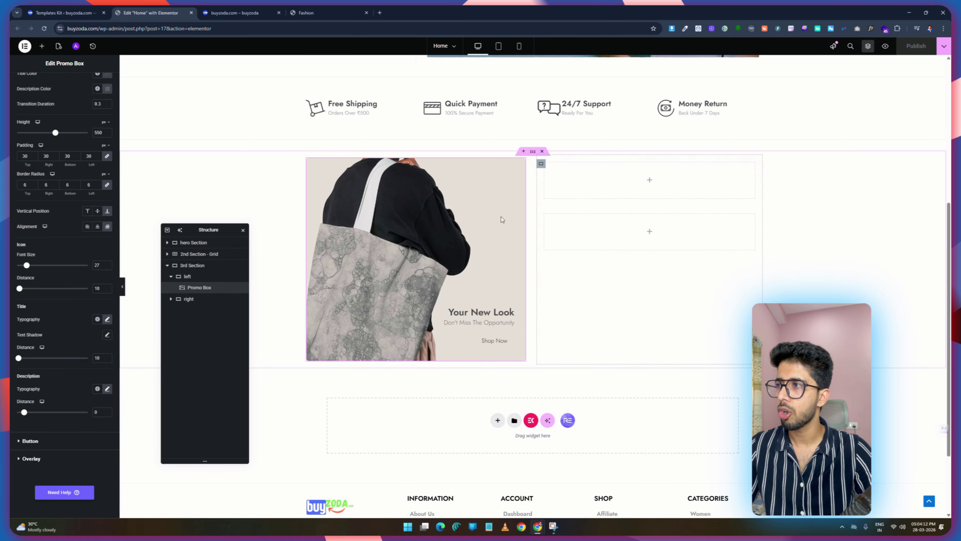
left_click(171, 299)
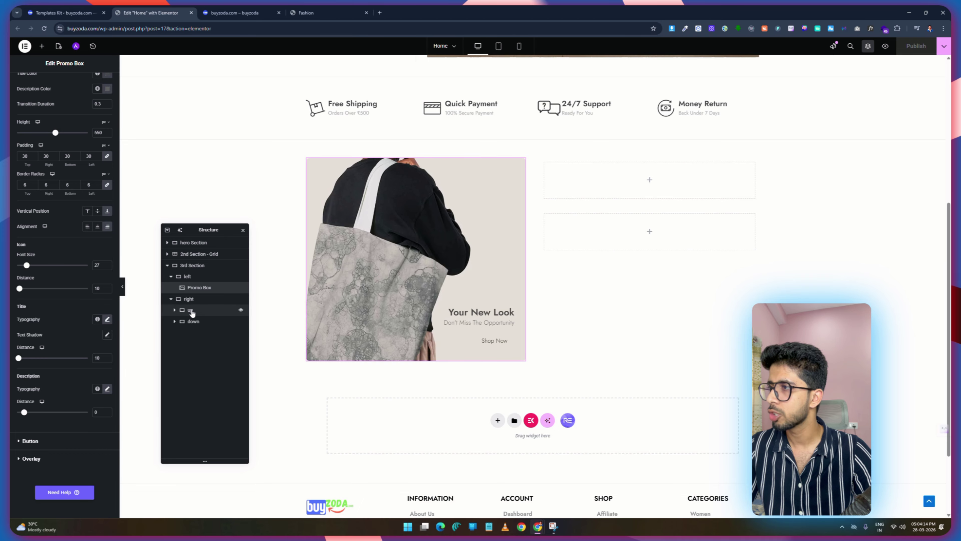
left_click(193, 311)
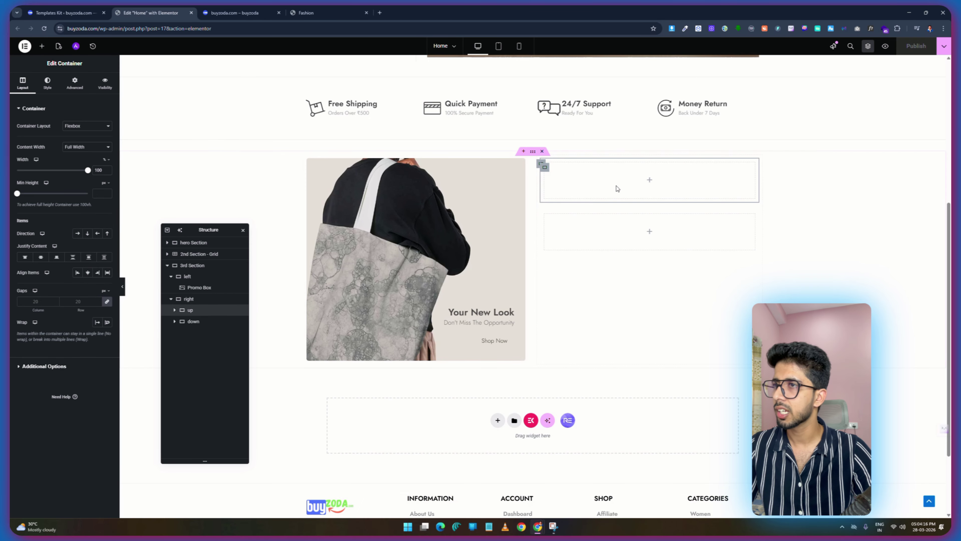
right_click(606, 177)
left_click(640, 245)
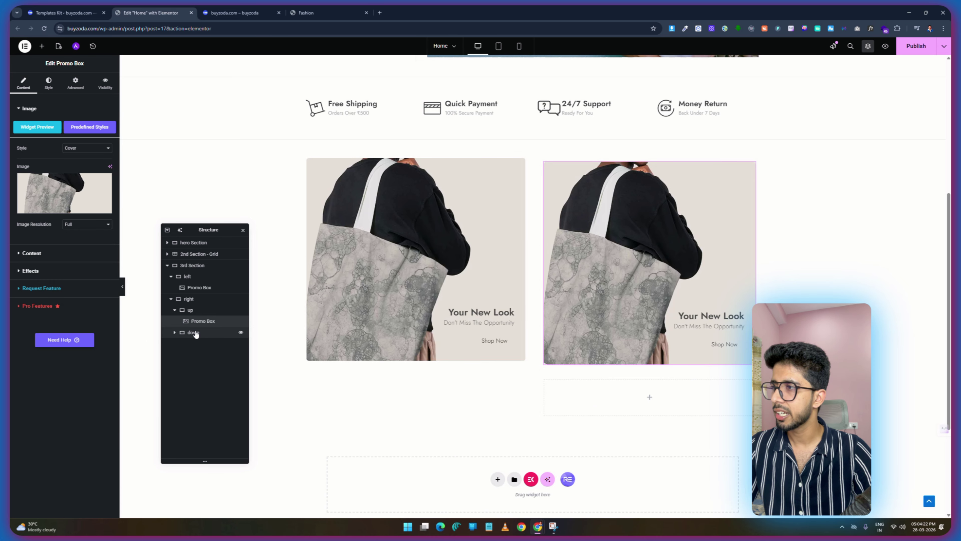
right_click(613, 406)
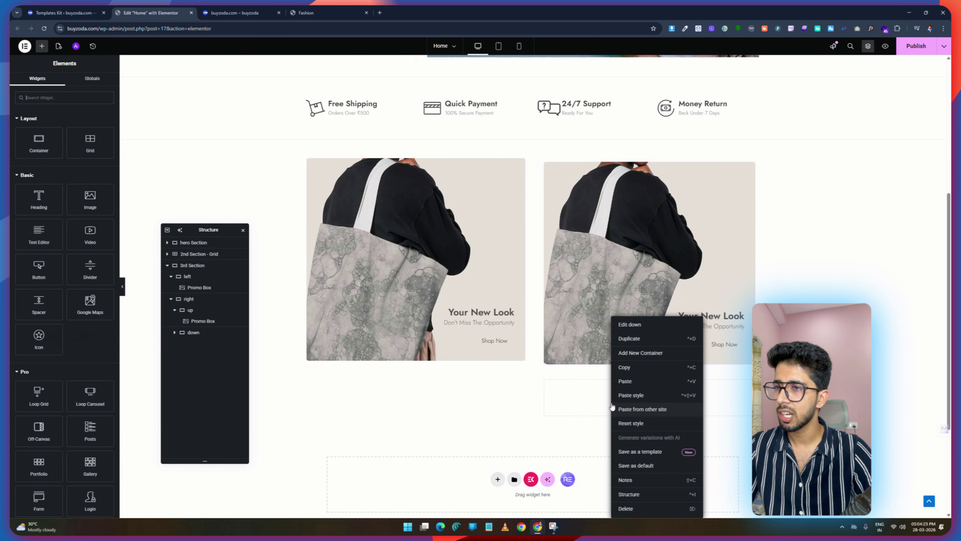
left_click(640, 380)
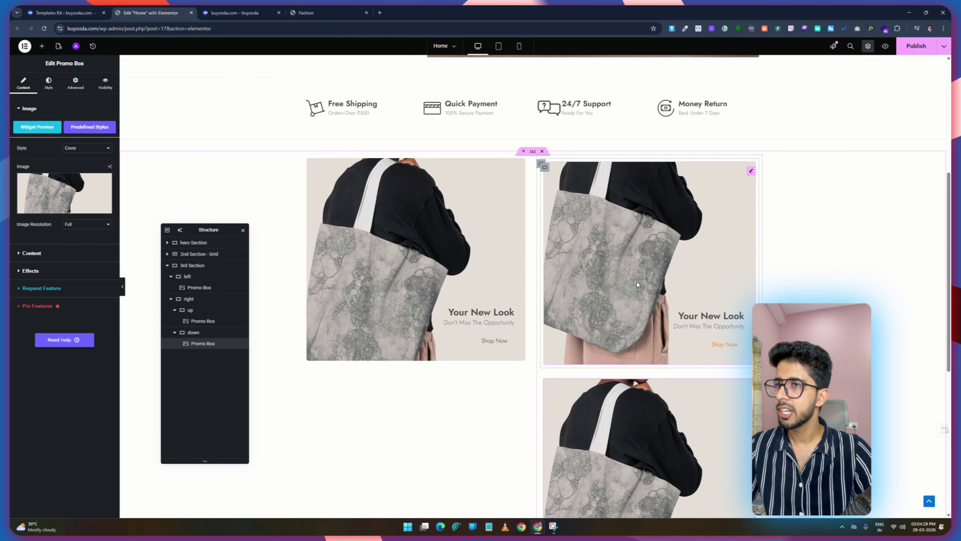
After comparing the demo's banners with the preview, replace the upper-right promo box's image with the pink-background underwear photo from the media library.
left_click(310, 12)
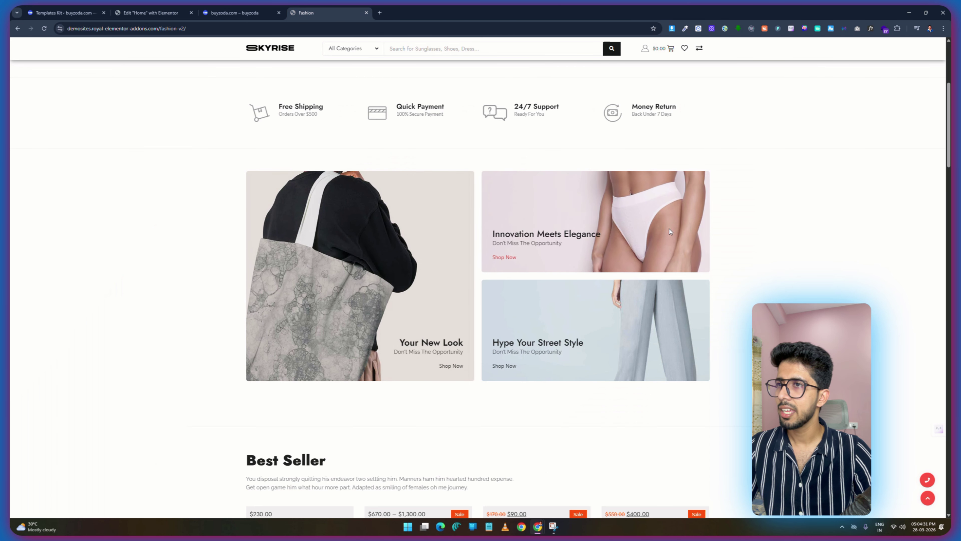
left_click(235, 13)
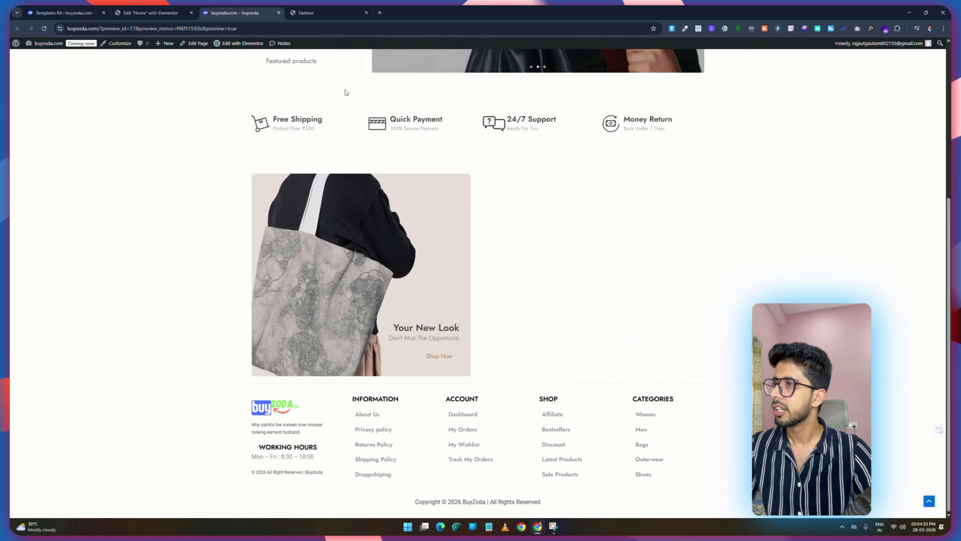
left_click(152, 13)
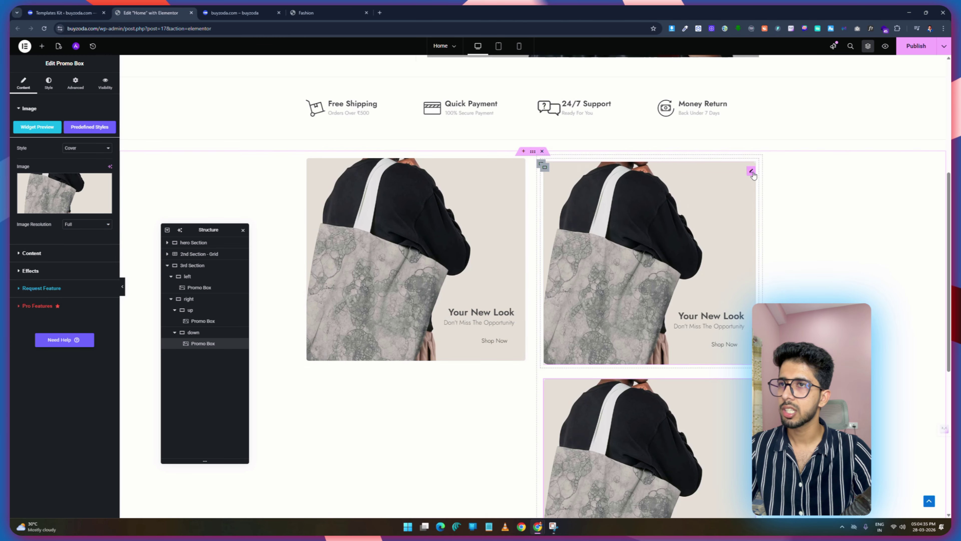
left_click(203, 321)
left_click(64, 193)
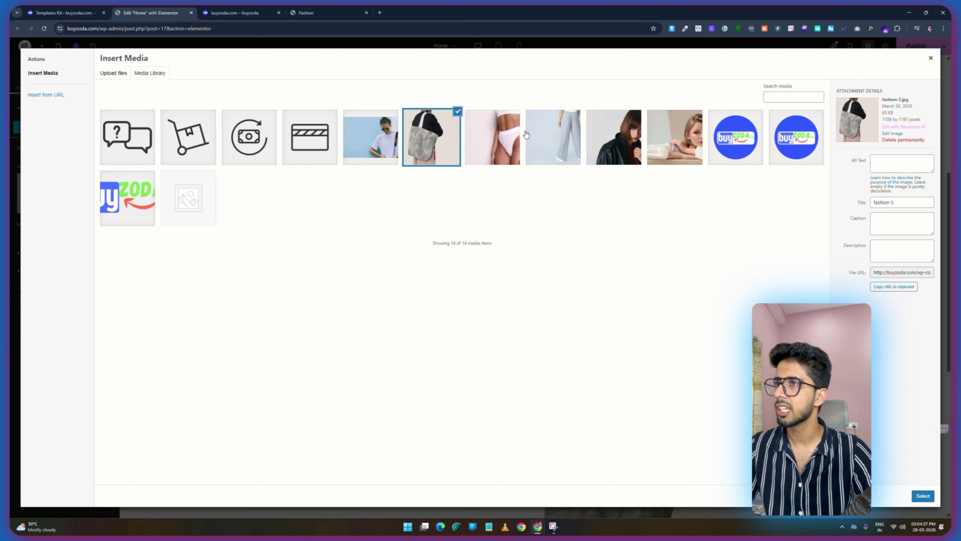
left_click(507, 134)
left_click(923, 496)
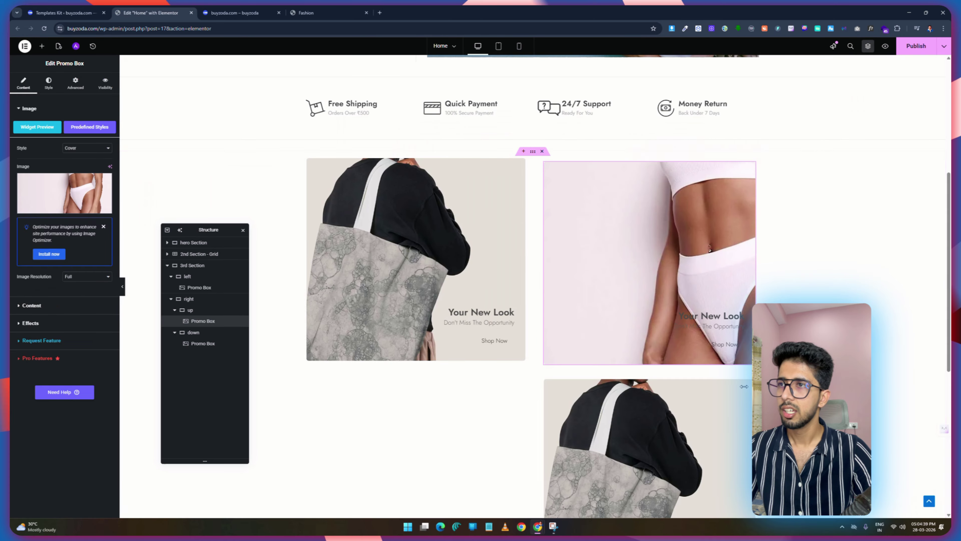
Set the upper-right promo box's content height to 250 px.
left_click(47, 83)
left_click_drag(55, 219, 35, 216)
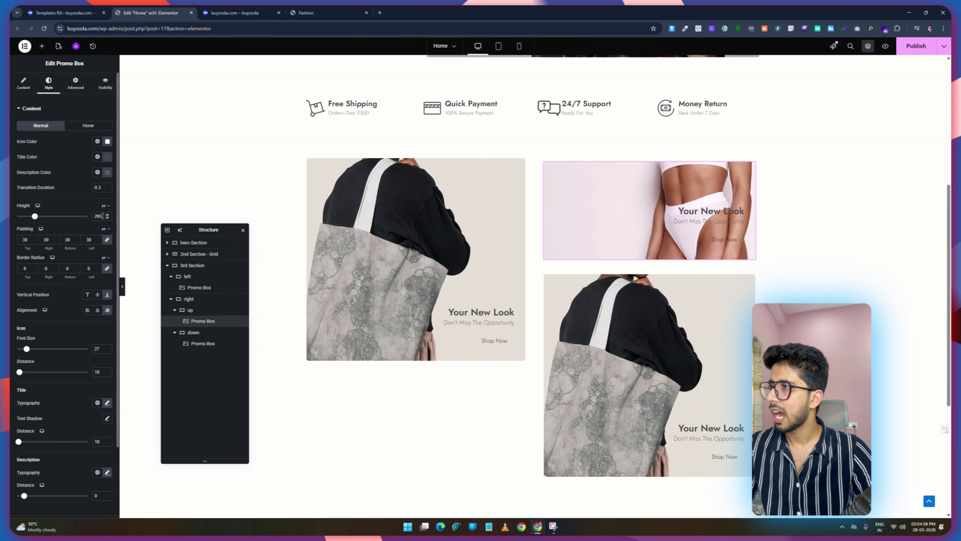
type("250")
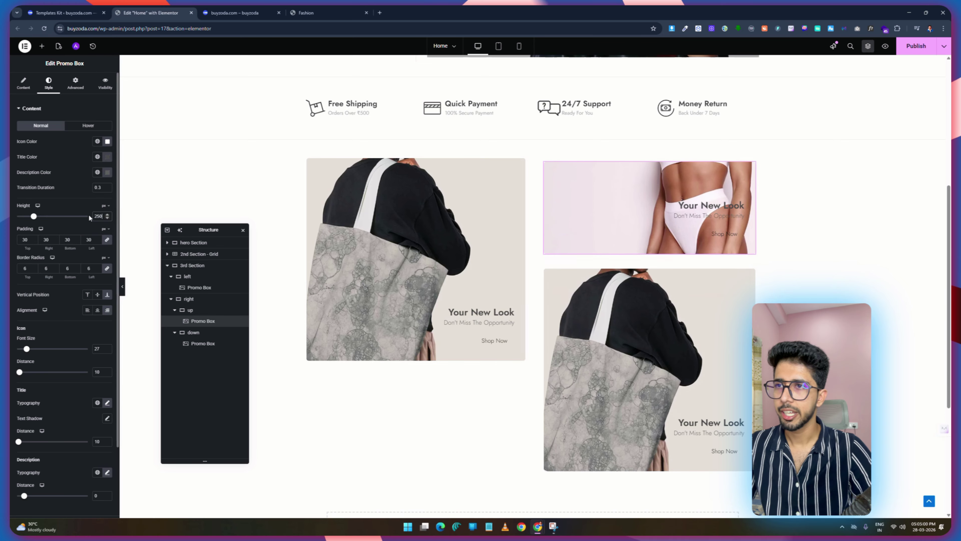
Copy the upper-right promo box and paste its style onto the promo box in the down container.
right_click(614, 223)
left_click(639, 260)
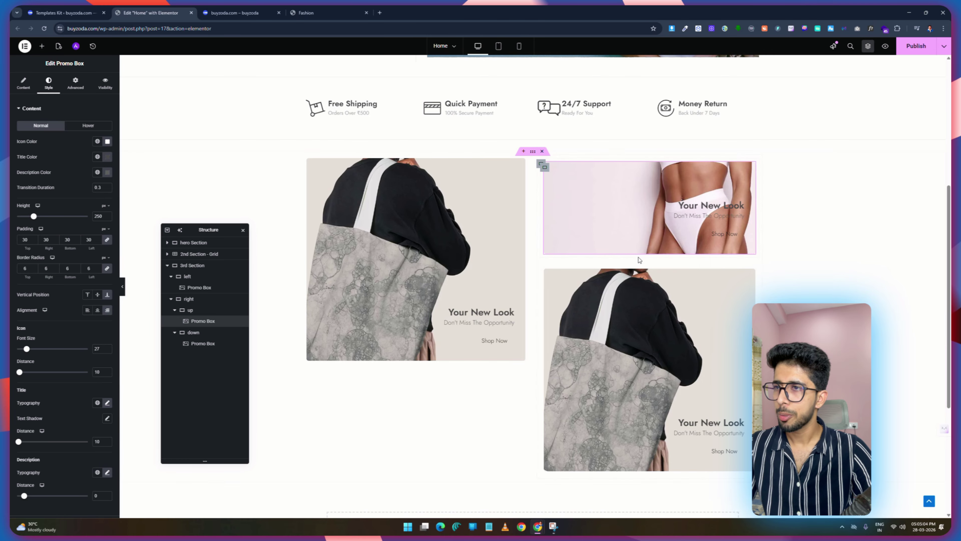
right_click(620, 326)
left_click(647, 381)
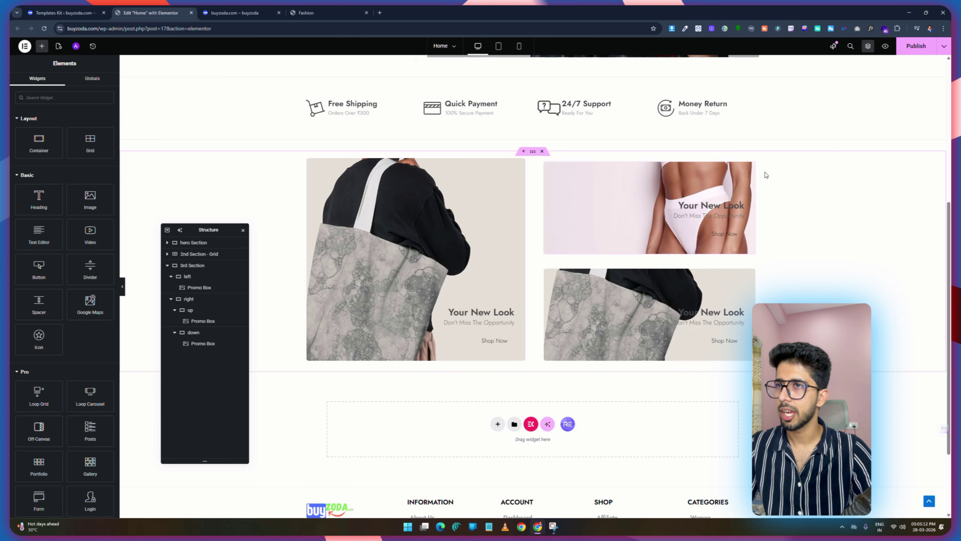
Set the content alignment to left for both the upper and lower promo boxes in the right container.
left_click(751, 172)
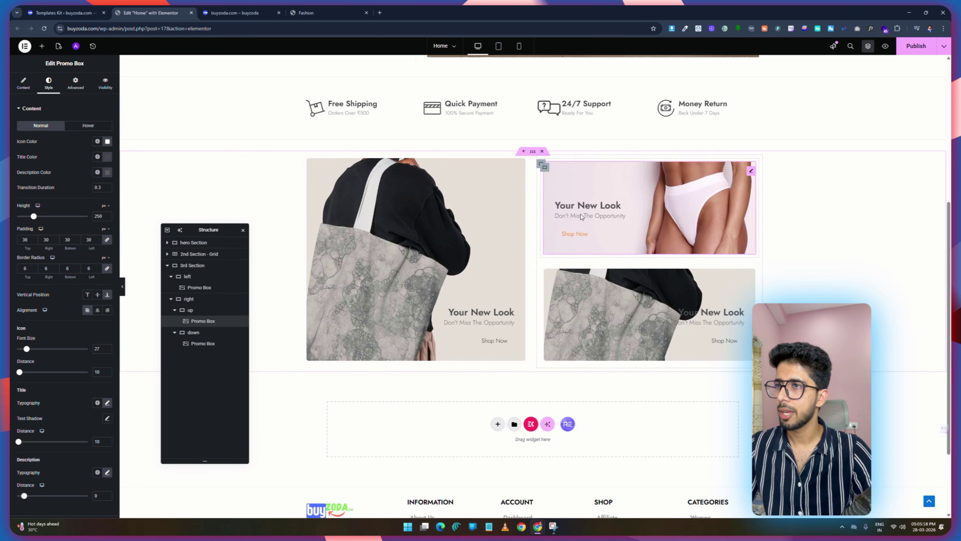
left_click(646, 292)
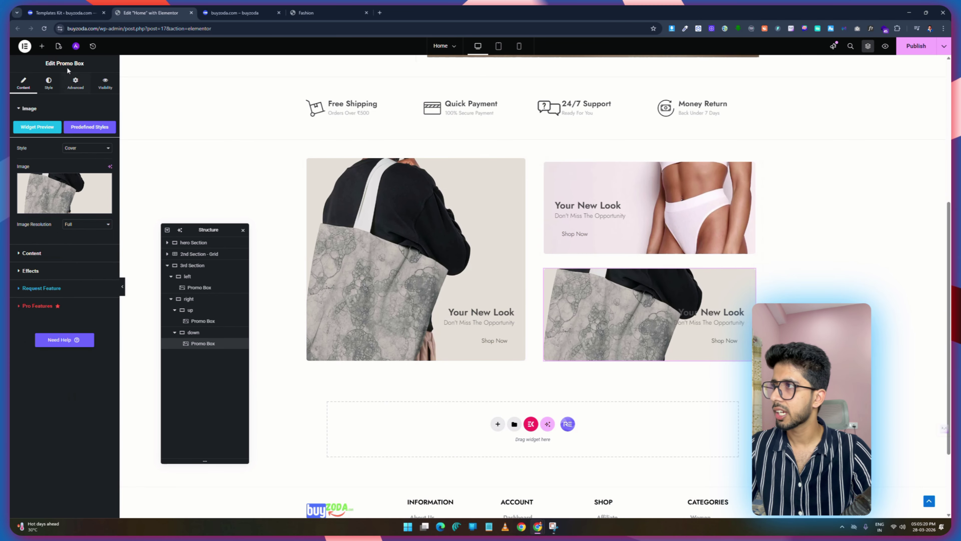
left_click(48, 82)
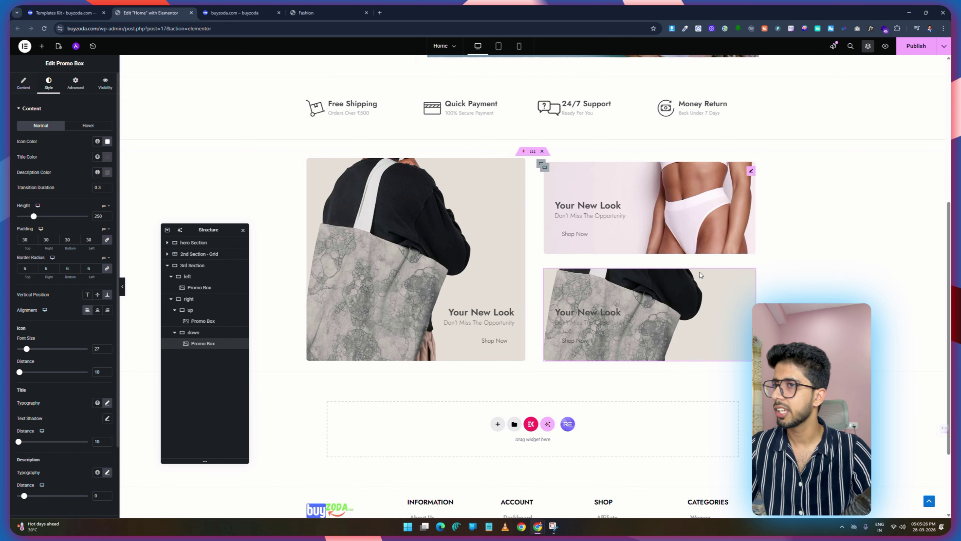
Replace the lower-right promo box's image with fashion-2.jpg from the media library.
left_click(23, 83)
left_click(62, 189)
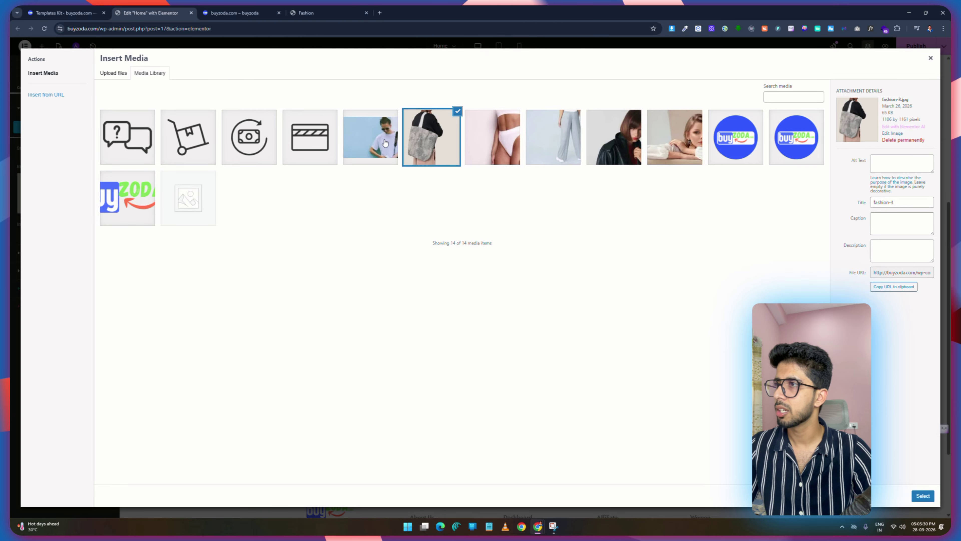
left_click(570, 134)
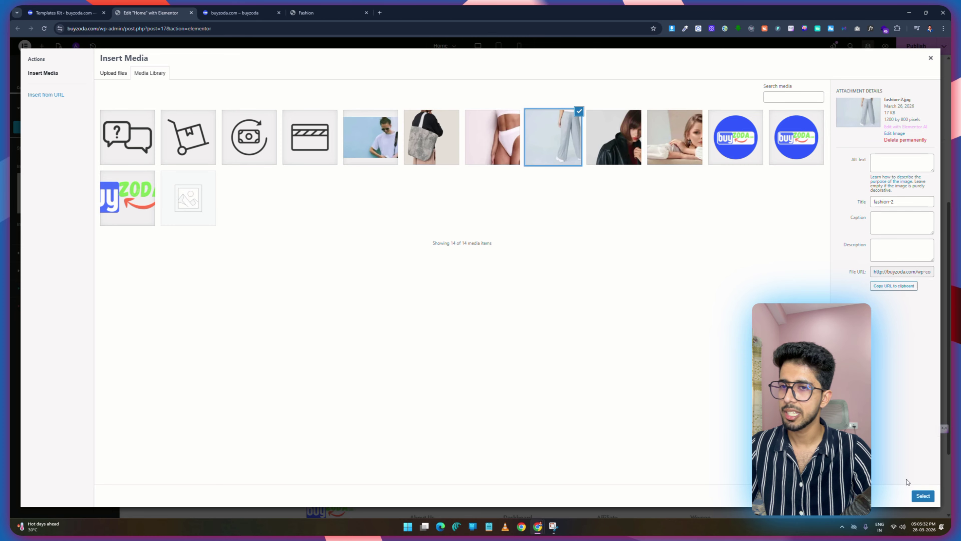
left_click(923, 496)
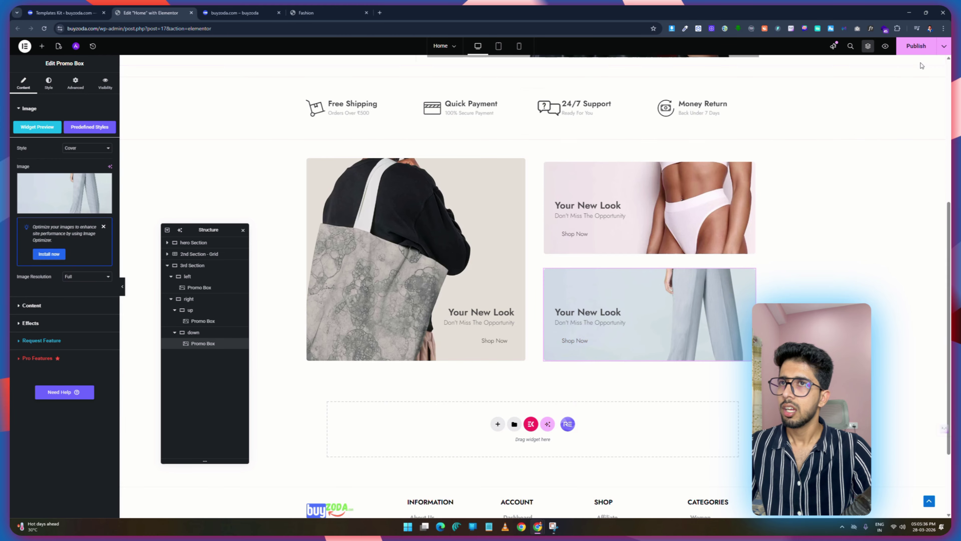
Publish the page and compare the promo box spacing in the preview with the demo's banners.
left_click(916, 46)
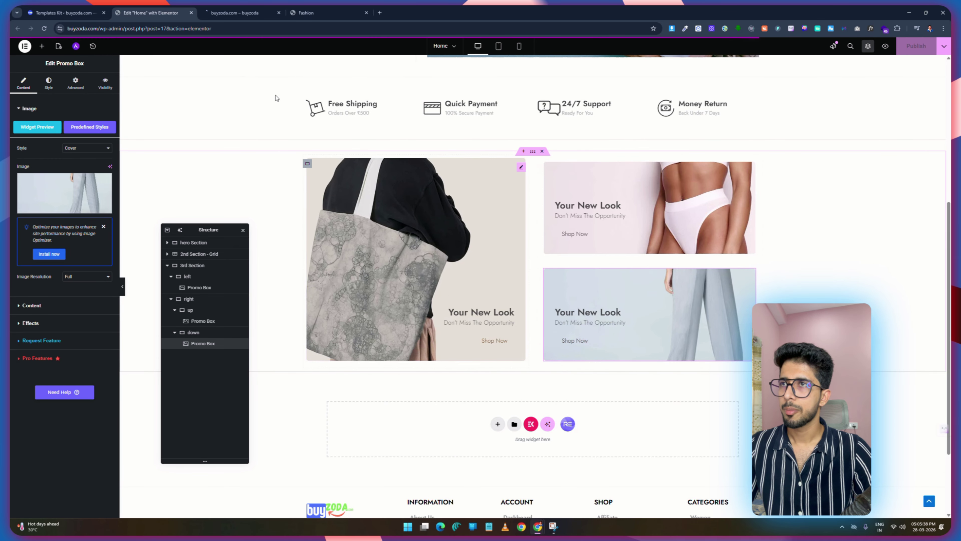
left_click(235, 13)
scroll(509, 248, "down", 5)
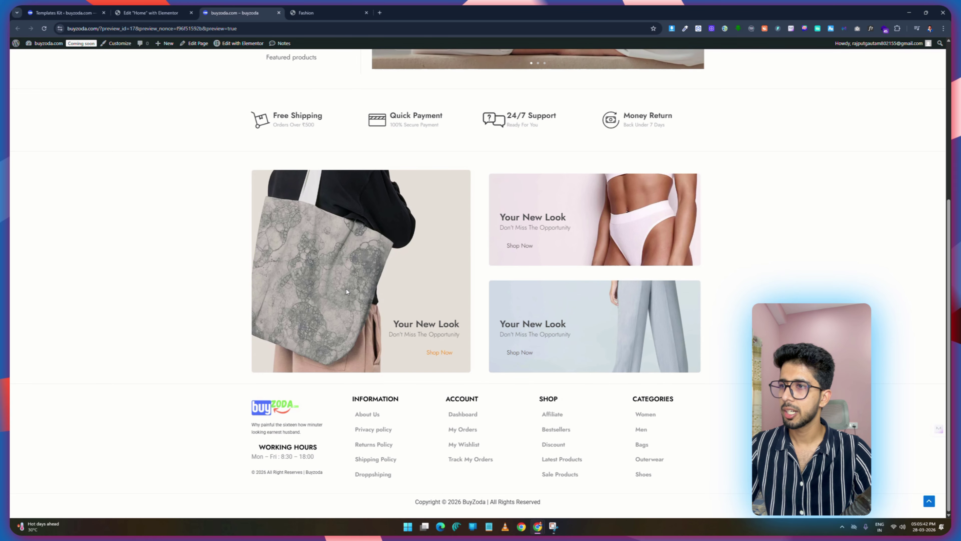
key("ctrl+Tab")
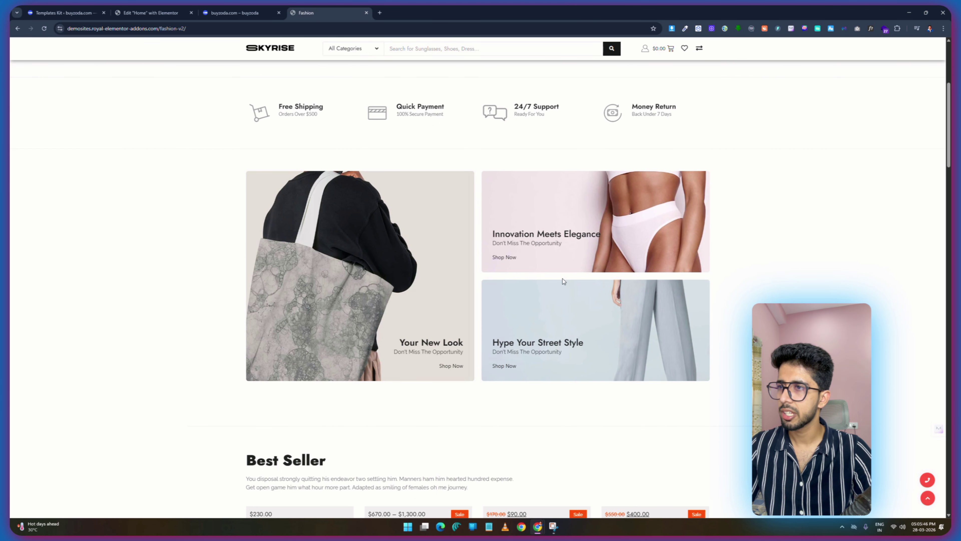
key("ctrl+shift+Tab")
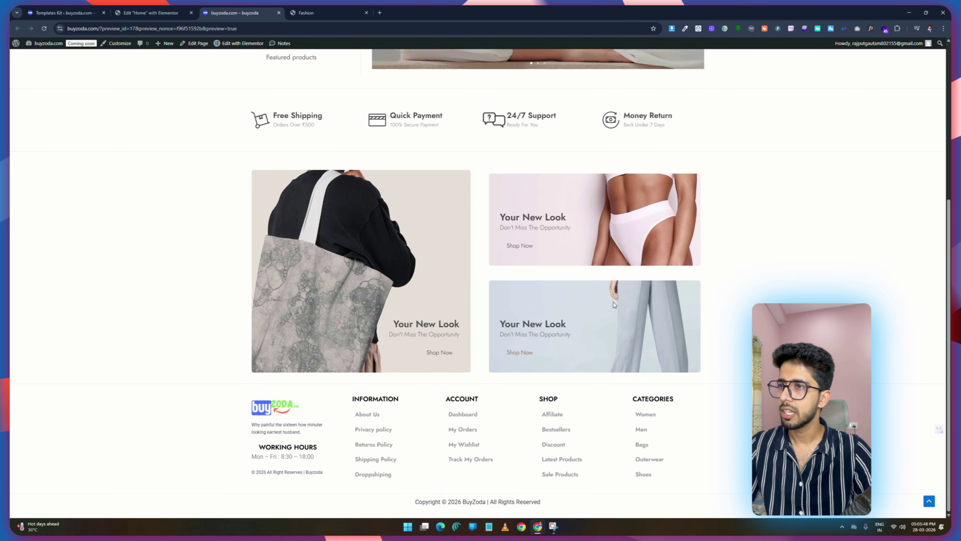
key("ctrl+shift+Tab")
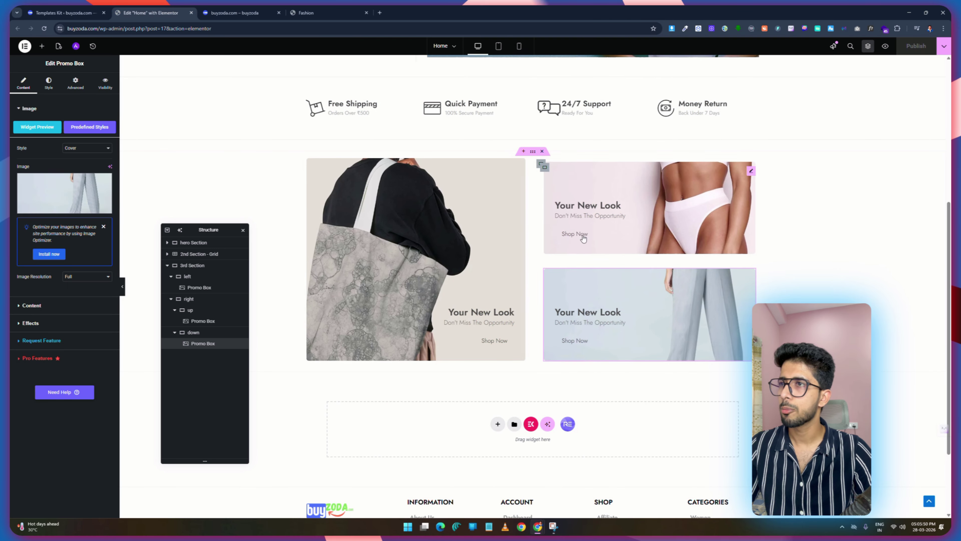
Try a gap of 10 px on the 3rd Section container, and set its column and row gaps to 0.
left_click(532, 152)
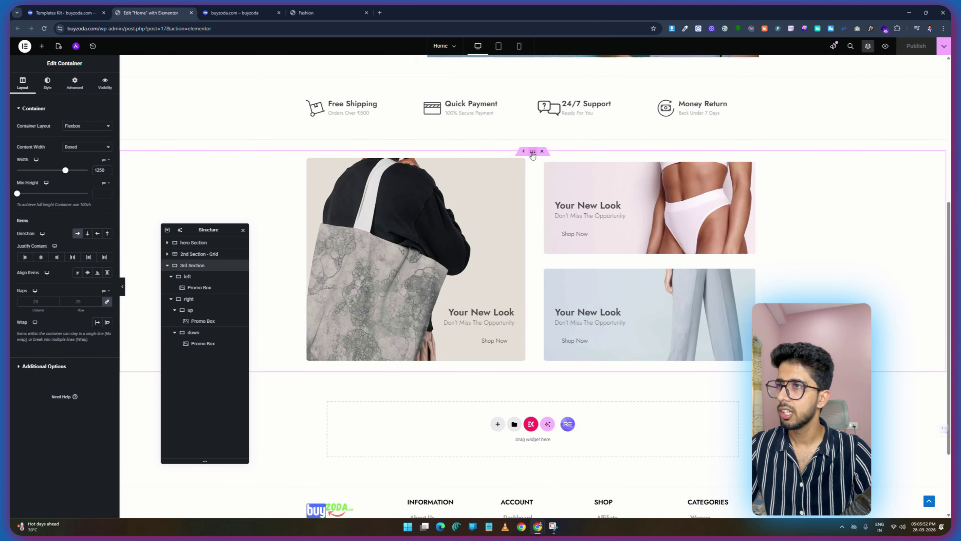
left_click(78, 302)
type("10")
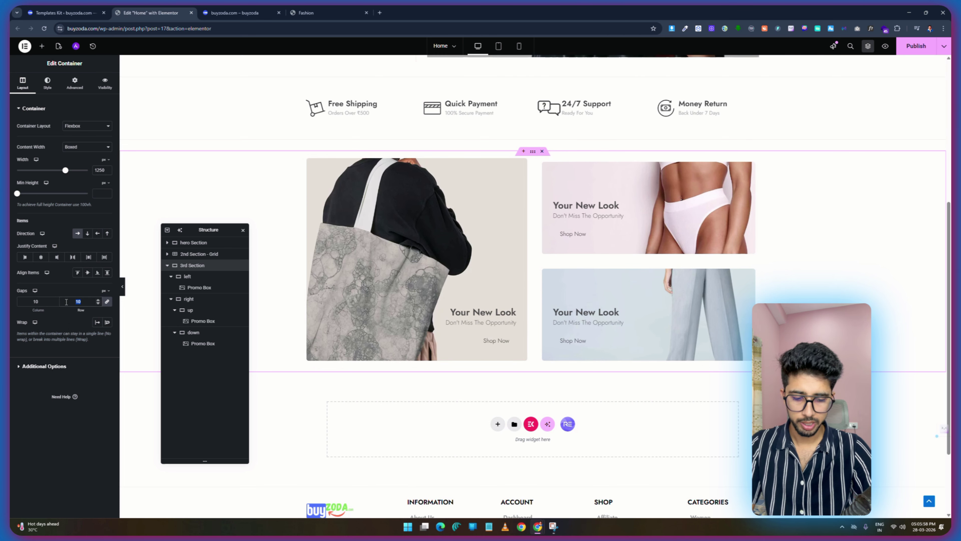
type("0")
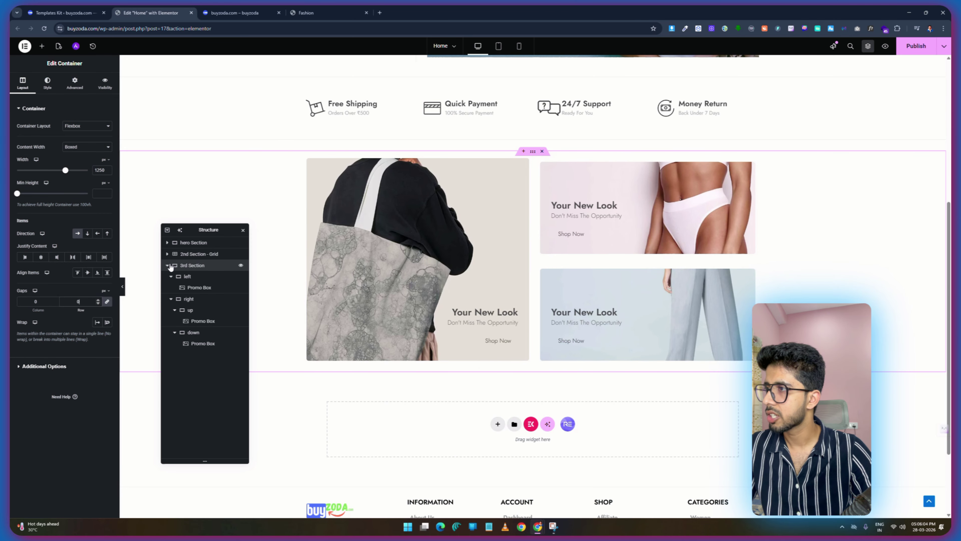
Set the column and row gaps of the 3rd Section's right container to 0.
left_click(172, 277)
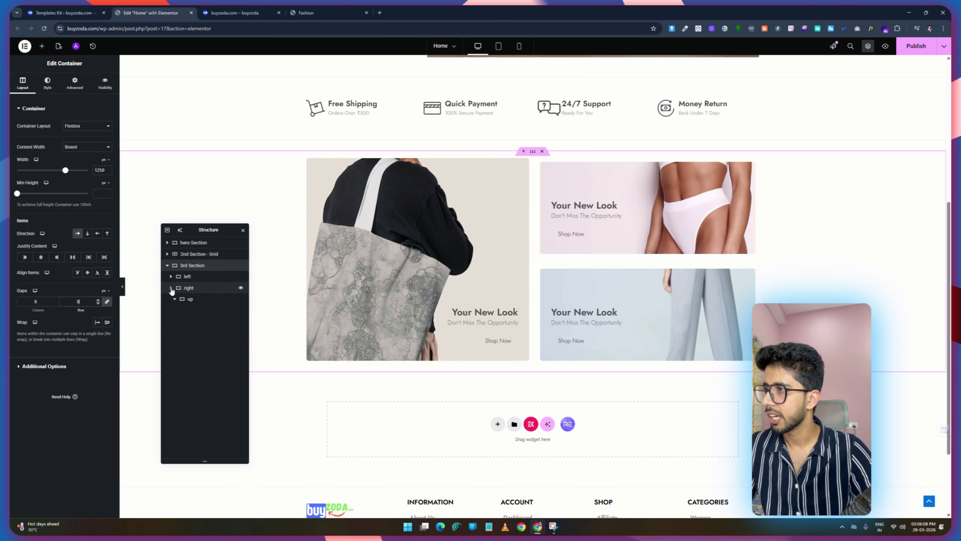
left_click(190, 288)
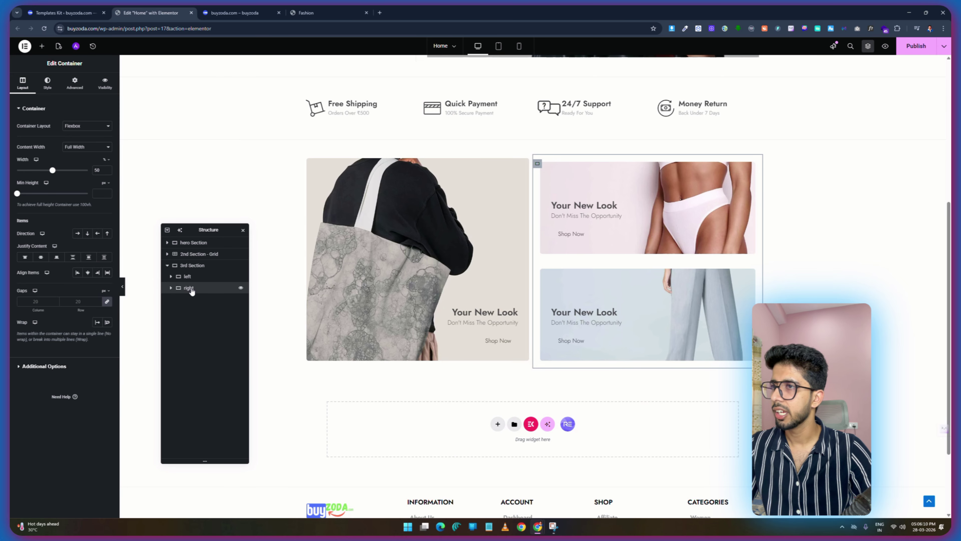
left_click(81, 303)
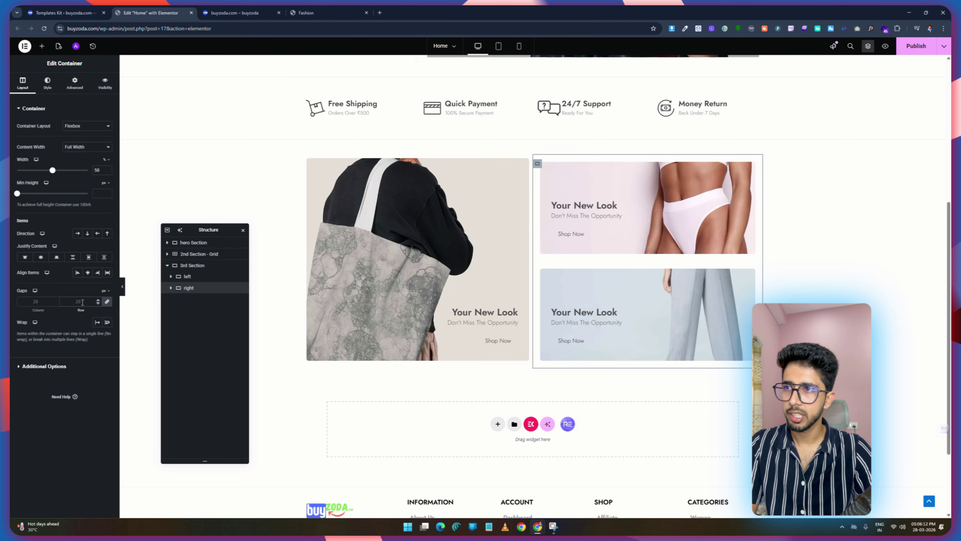
type("0")
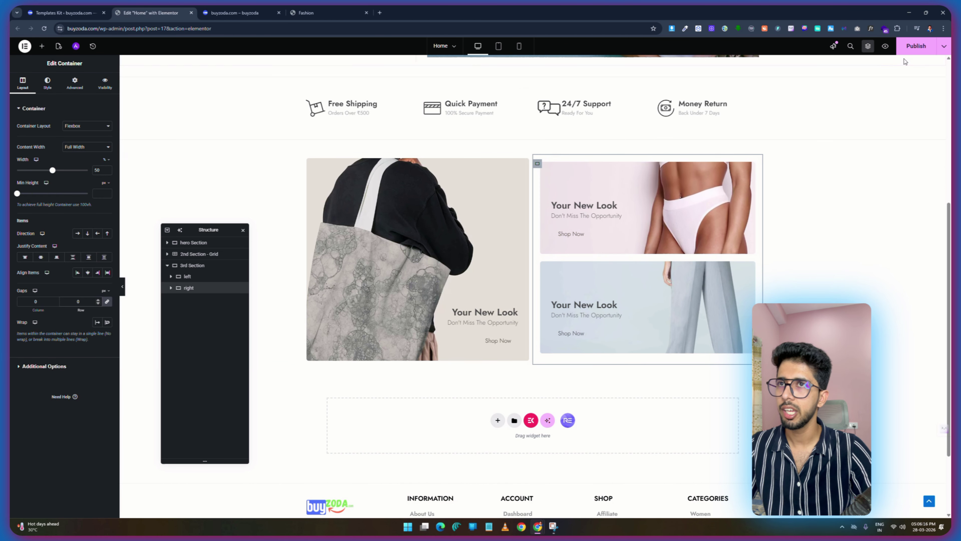
Publish the page and check the gaps between the promo boxes in the preview.
left_click(920, 51)
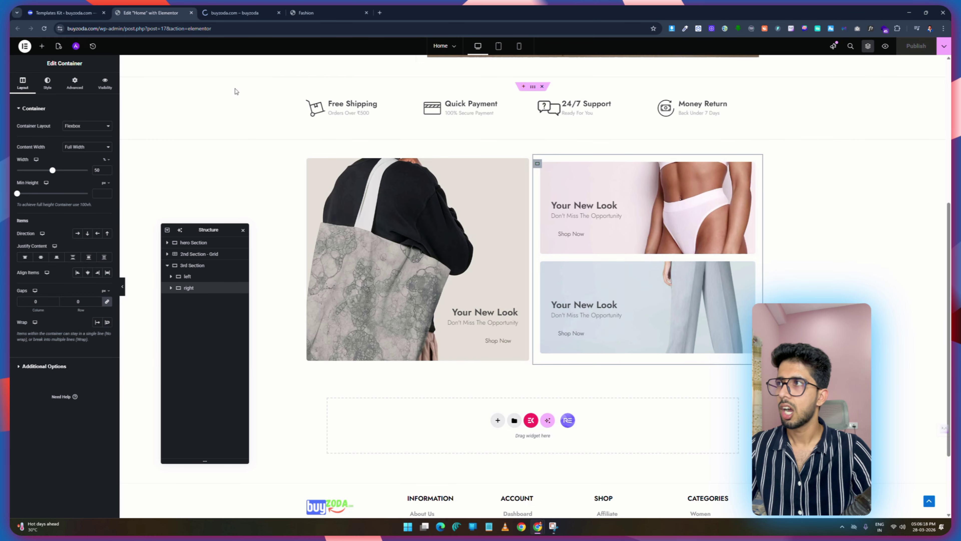
left_click(232, 8)
scroll(821, 237, "down", 6)
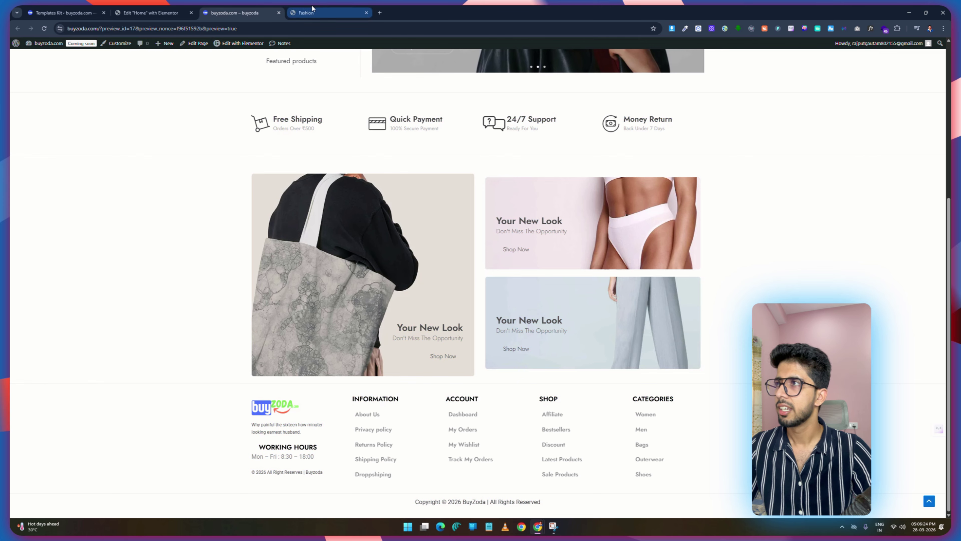
left_click(158, 12)
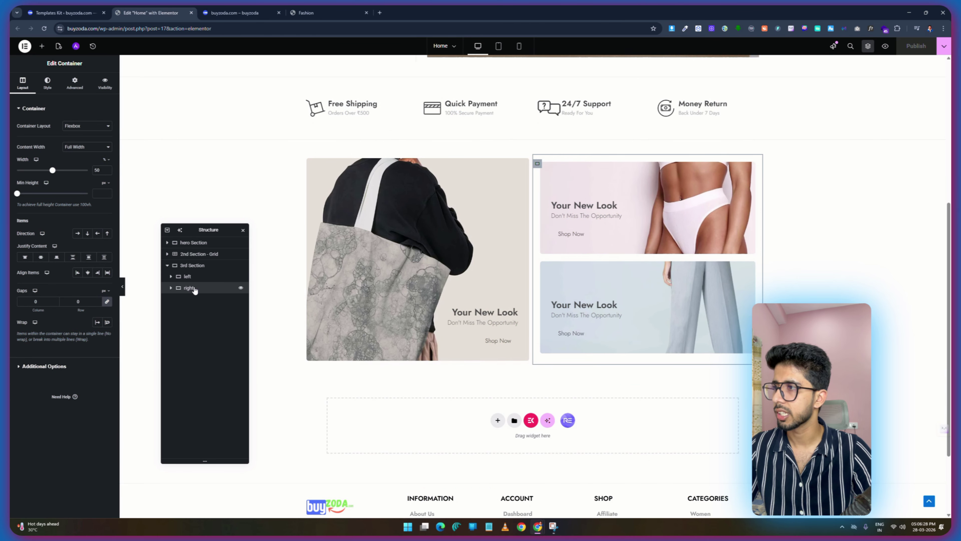
Set the right container's padding to 0 on all sides, publish the page and check the promo boxes in the preview.
left_click(70, 84)
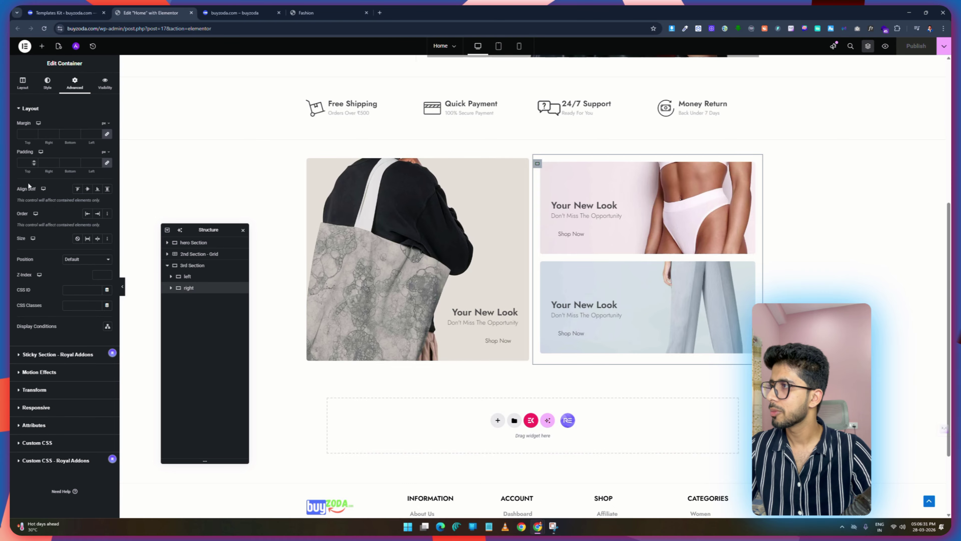
left_click(107, 164)
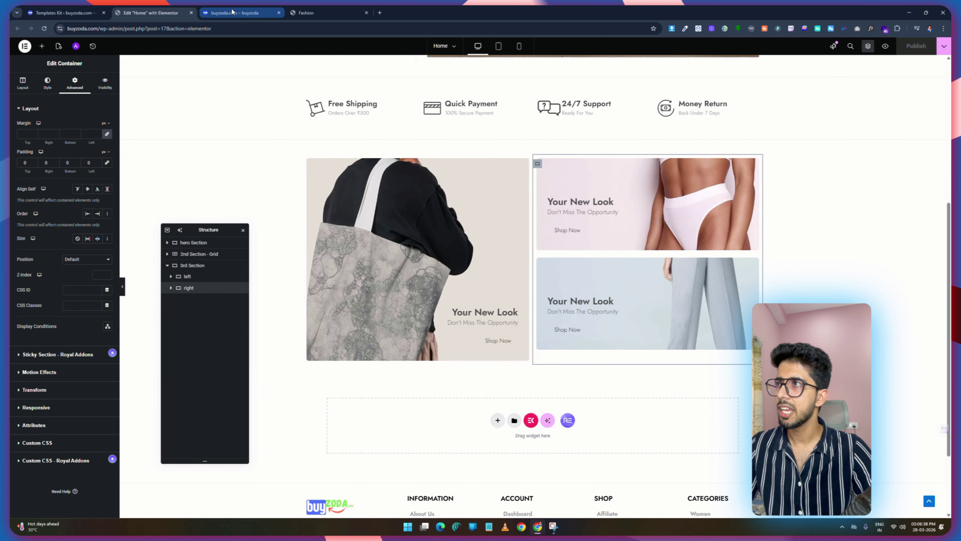
key("ctrl+Tab")
scroll(560, 429, "down", 5)
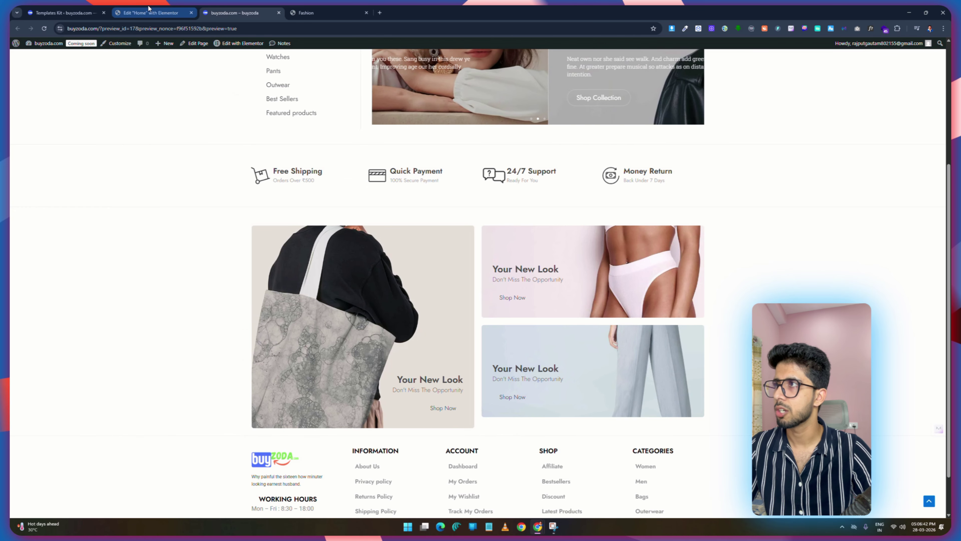
key("ctrl+shift+Tab")
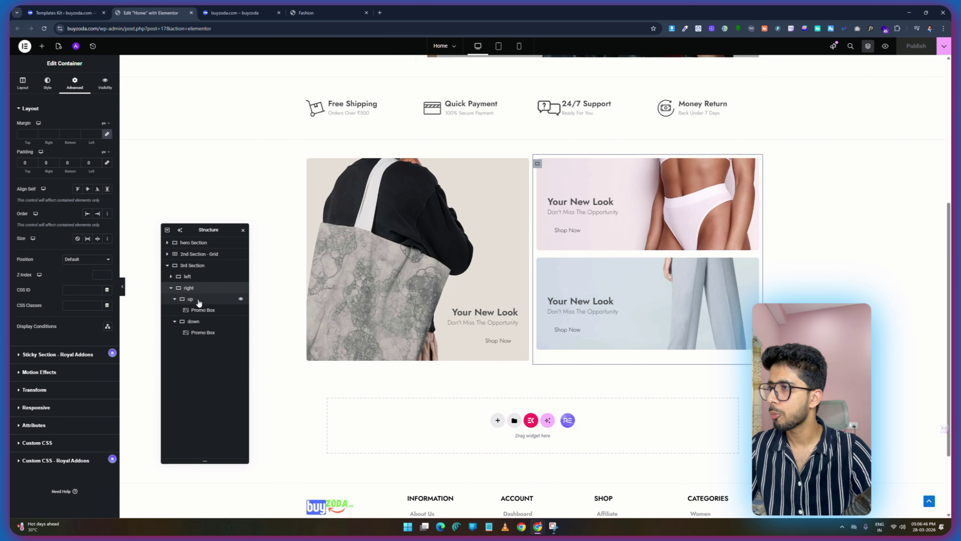
Set the height of the upper promo box in the 3rd Section's right container to 260 px.
left_click(199, 300)
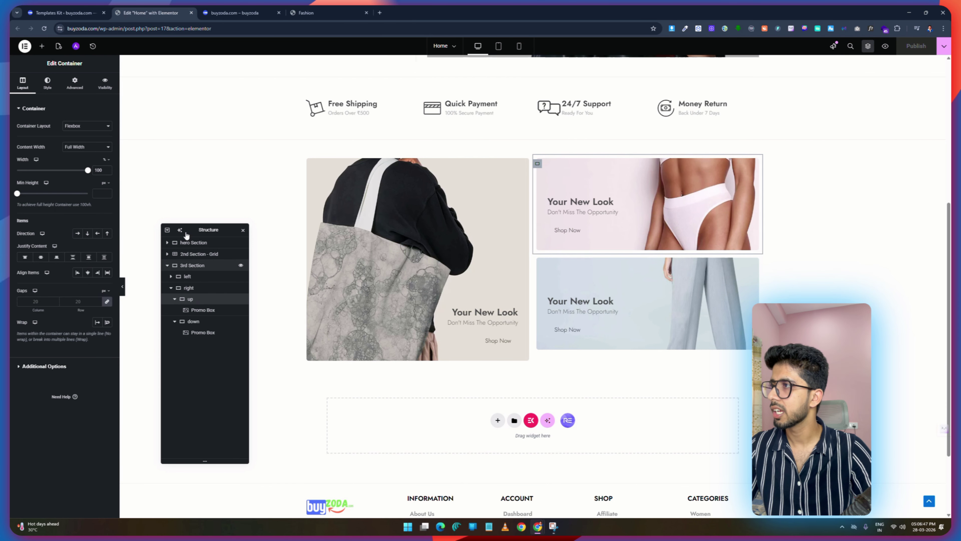
left_click(47, 84)
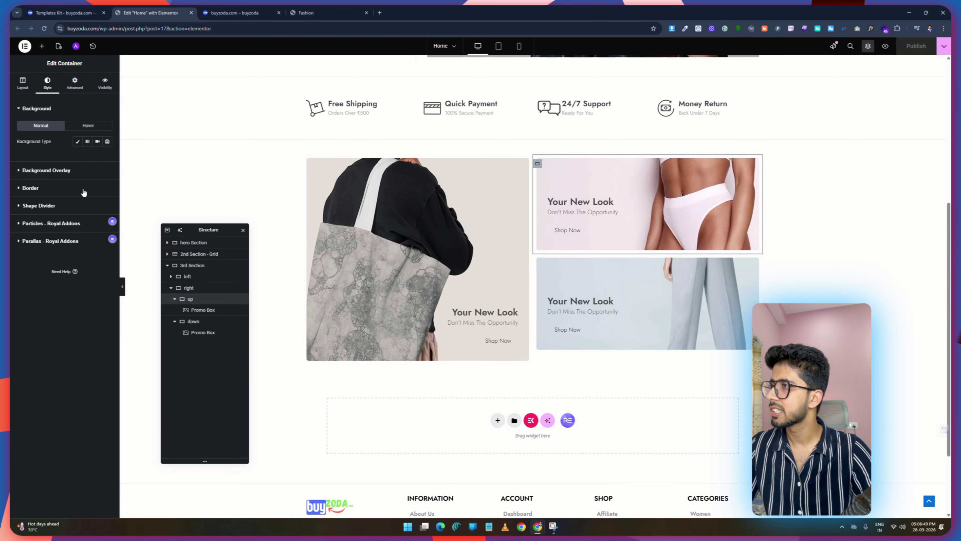
left_click(755, 167)
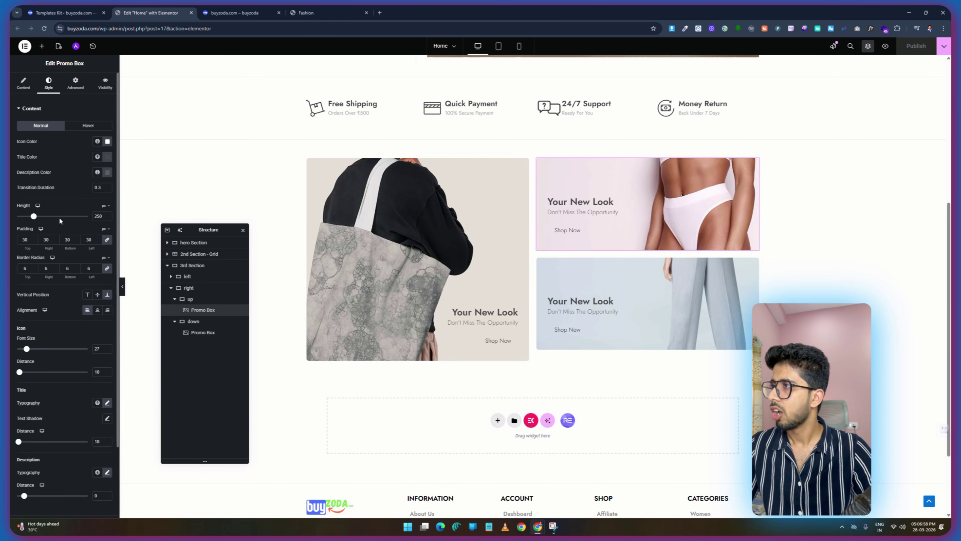
double_click(98, 216)
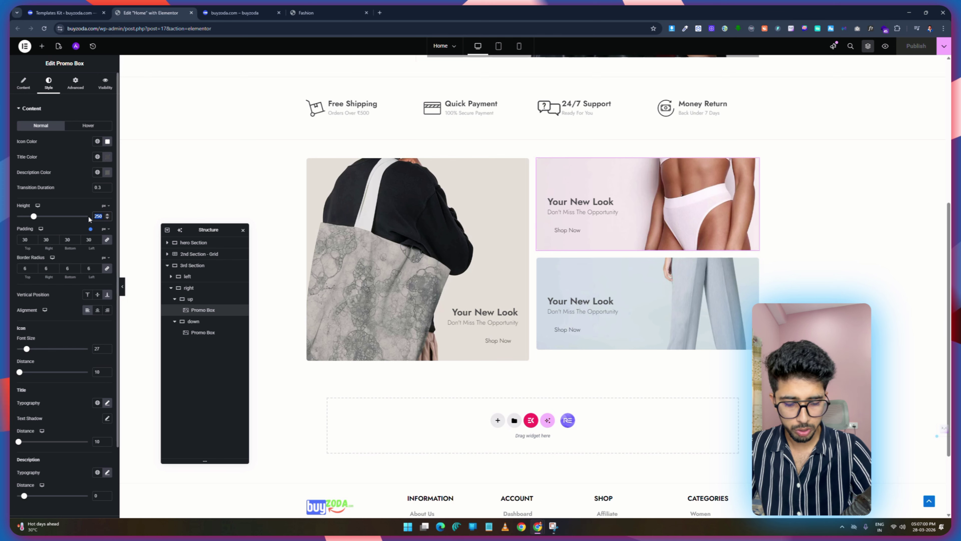
type("260")
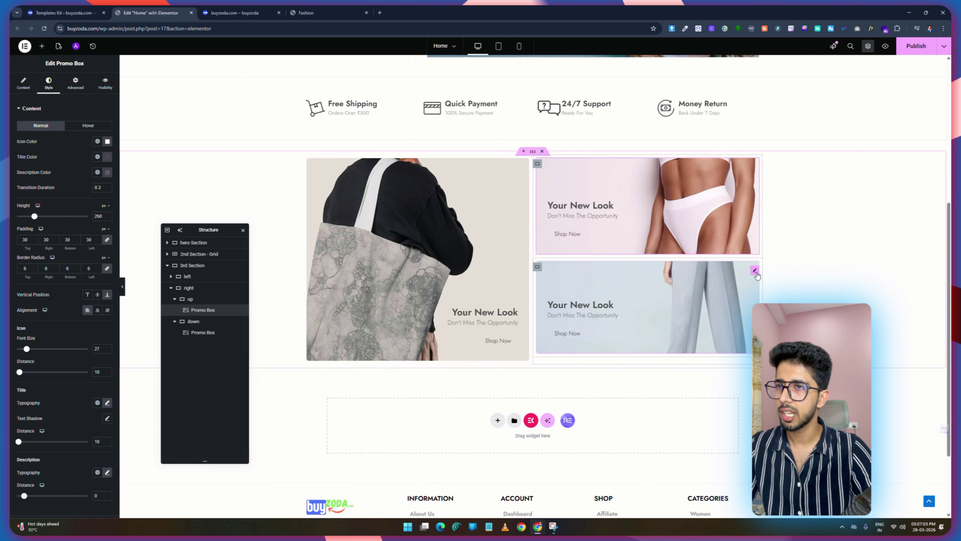
Set the height of the lower promo box in the right container to 265 px.
left_click(754, 265)
left_click(49, 82)
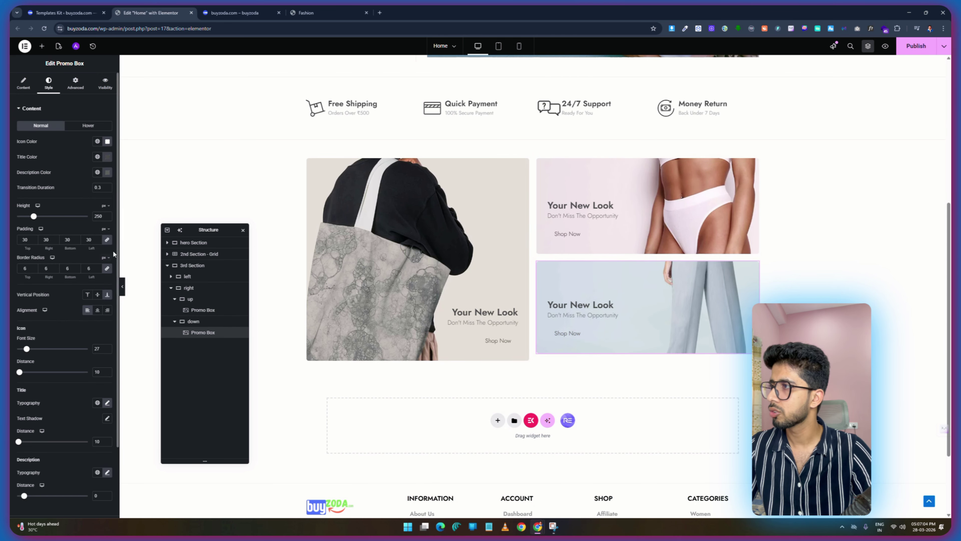
double_click(99, 216)
type("260")
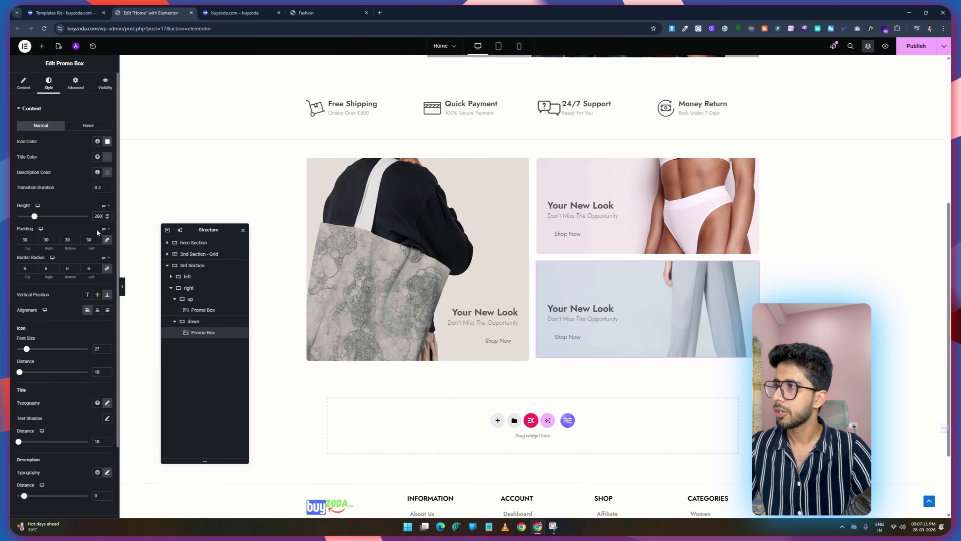
key("Up")
key("Up")
key("Up")
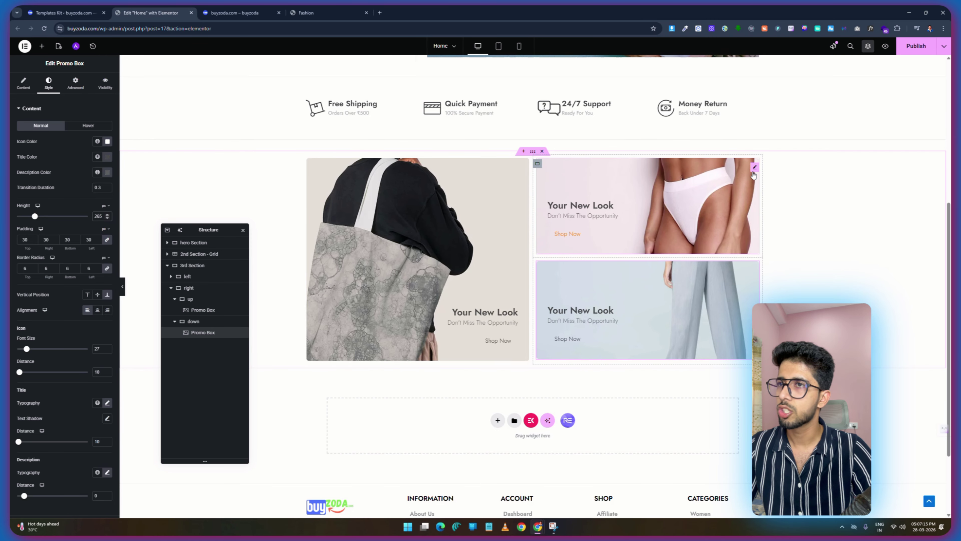
Raise the height of the right container's upper promo box to 265 px.
left_click(754, 167)
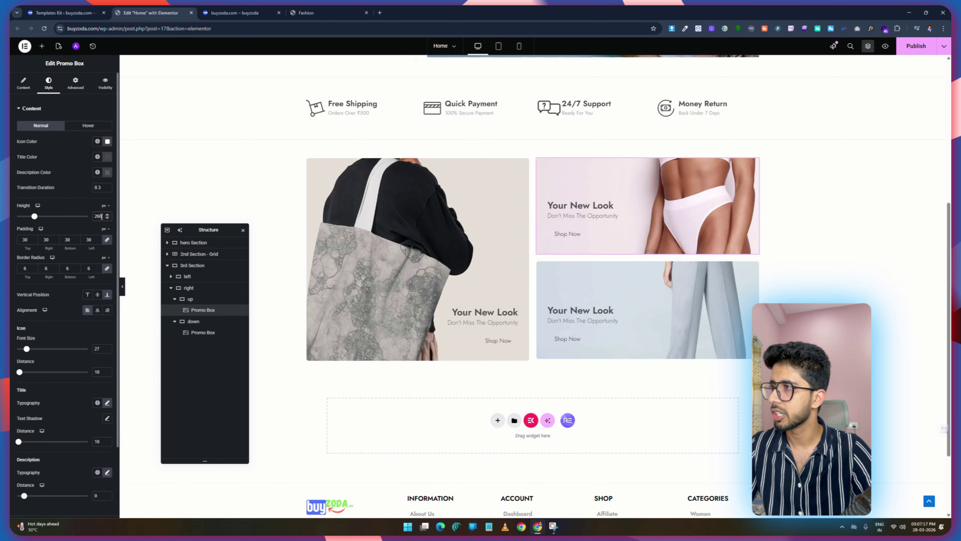
key("Up")
key("Up")
key("Up")
key("Up")
key("Up")
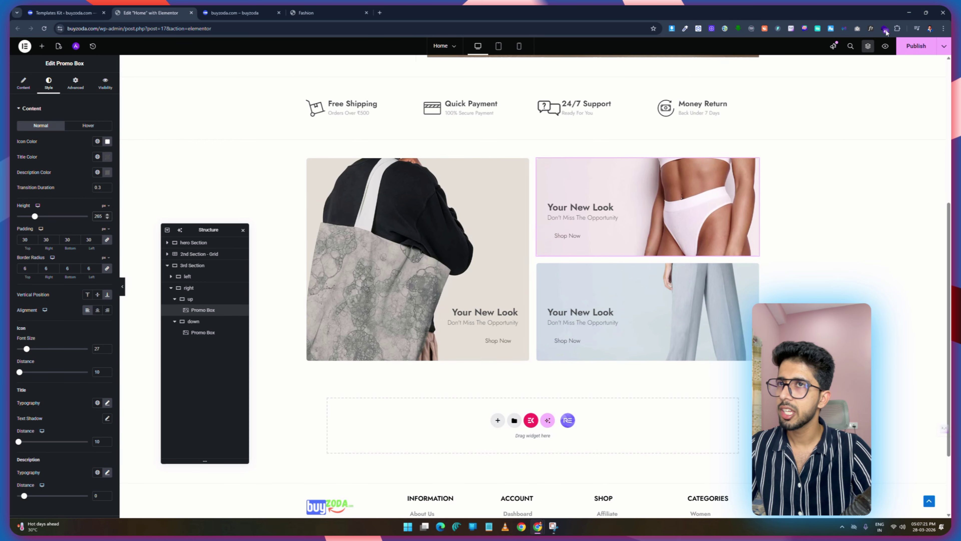
Publish the page and check the heights of the three promo boxes in the preview.
left_click(919, 51)
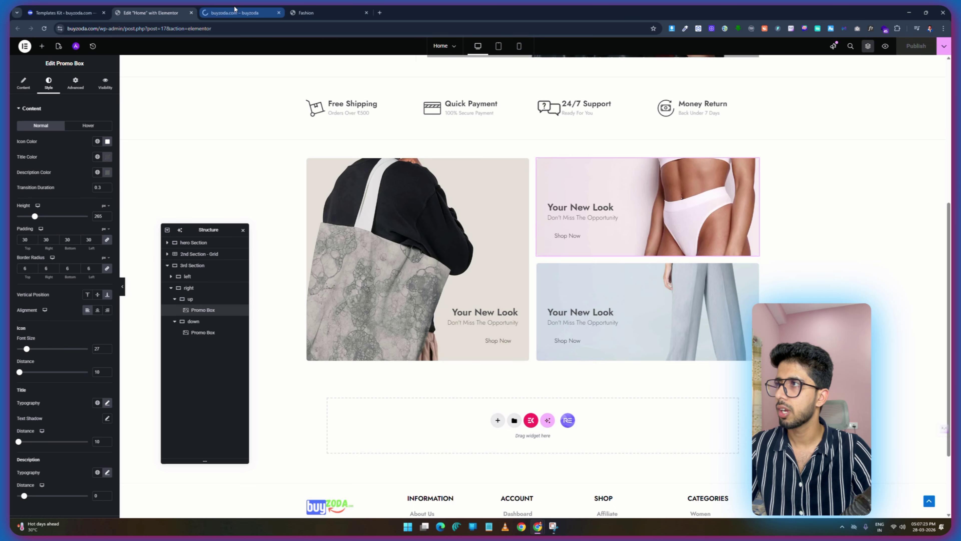
left_click(235, 11)
scroll(719, 295, "down", 5)
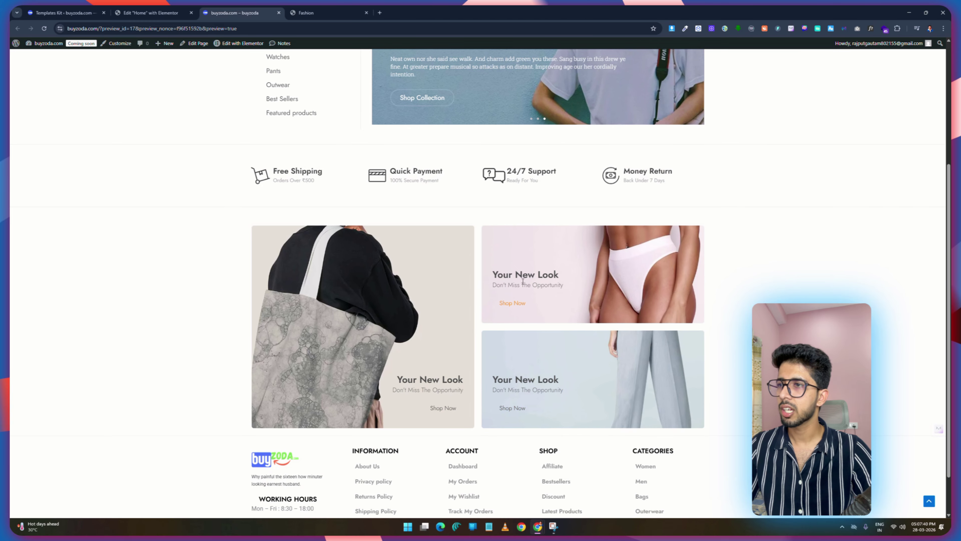
Copy the title of the demo's upper banner and set the upper promo box's title to "Innovation Meets Elegance".
key("ctrl+Tab")
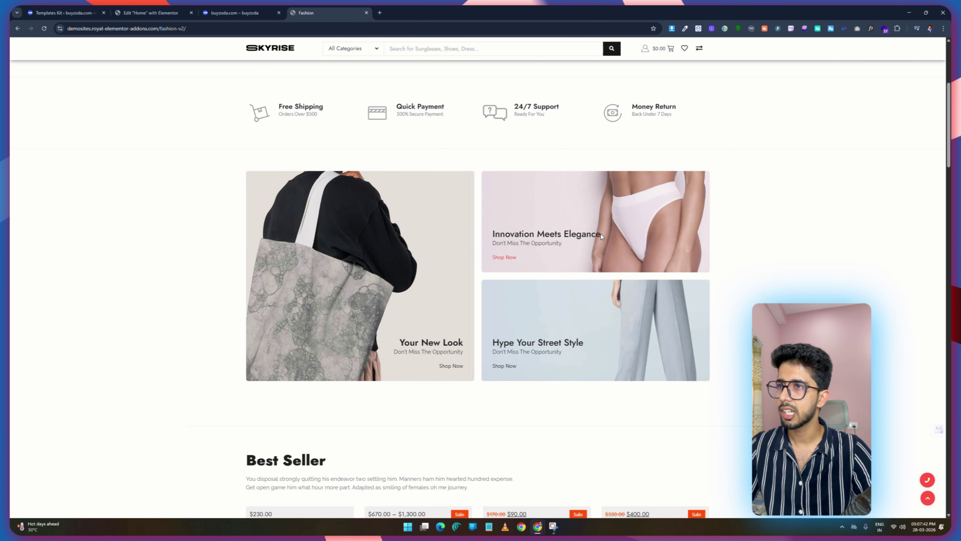
right_click(507, 232)
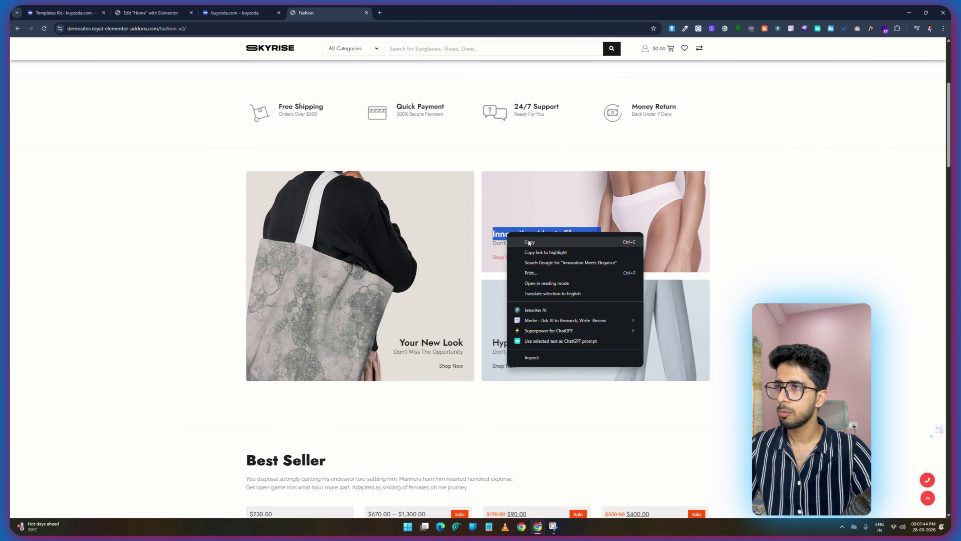
left_click(528, 242)
left_click(150, 13)
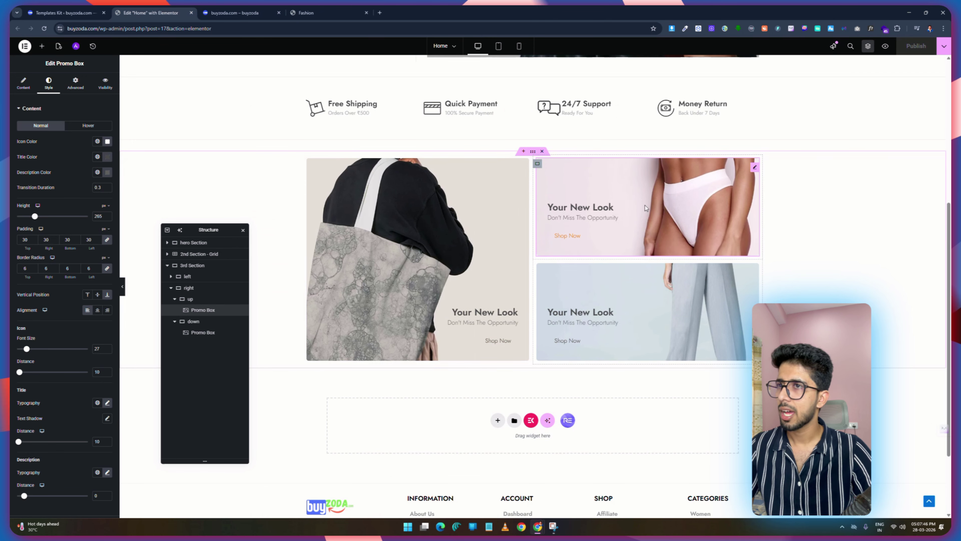
left_click(23, 83)
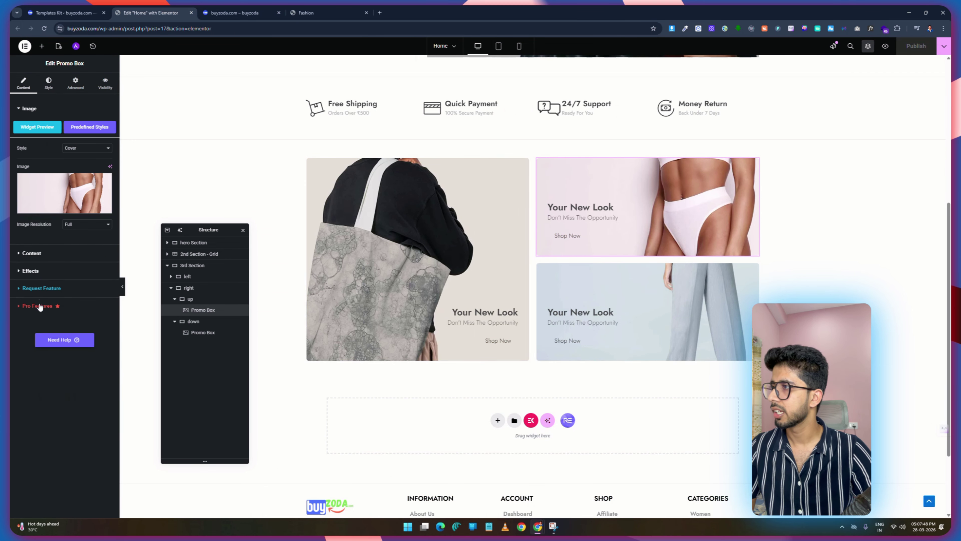
left_click(27, 253)
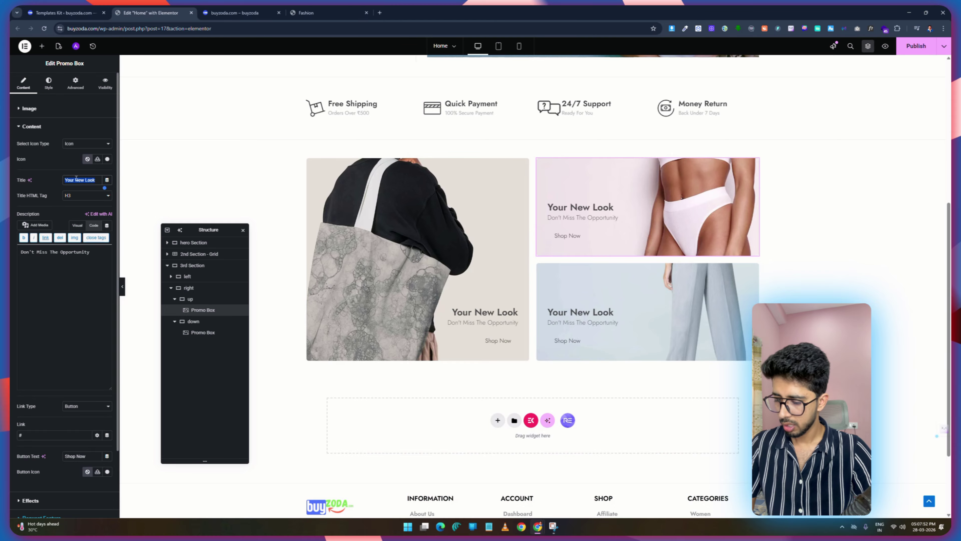
type("Innovation Meets Elegance")
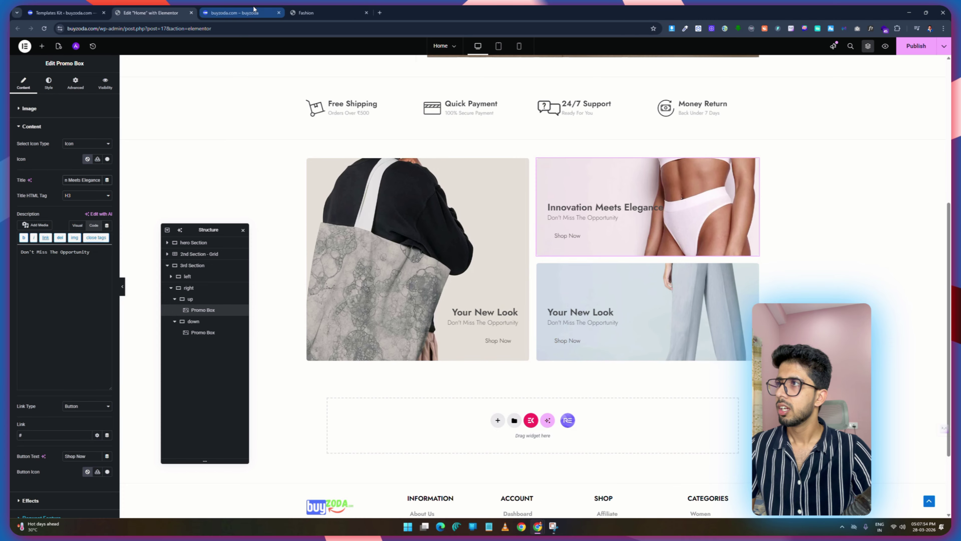
Copy the title of the demo's lower banner and set the lower promo box's title to "Hype Your Street Style".
left_click(306, 13)
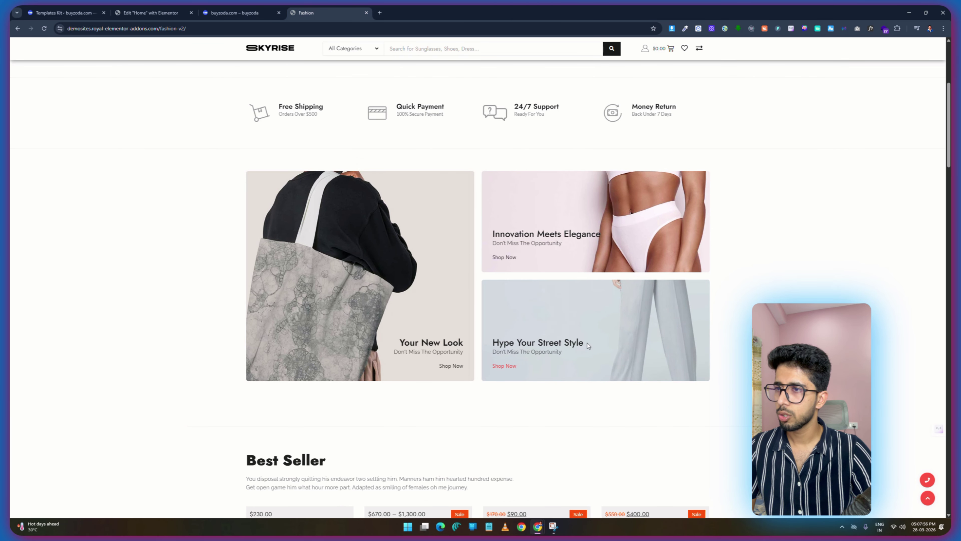
right_click(499, 339)
left_click(507, 350)
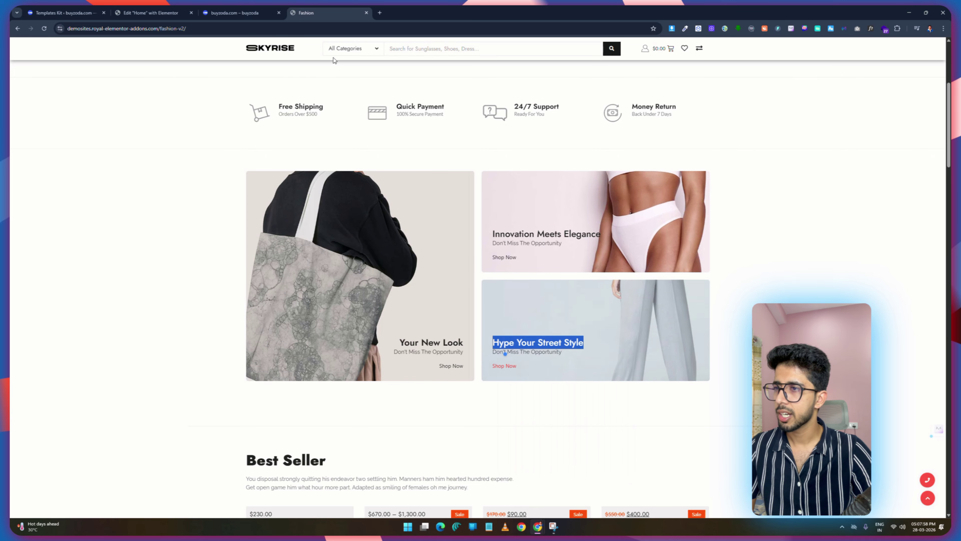
left_click(159, 9)
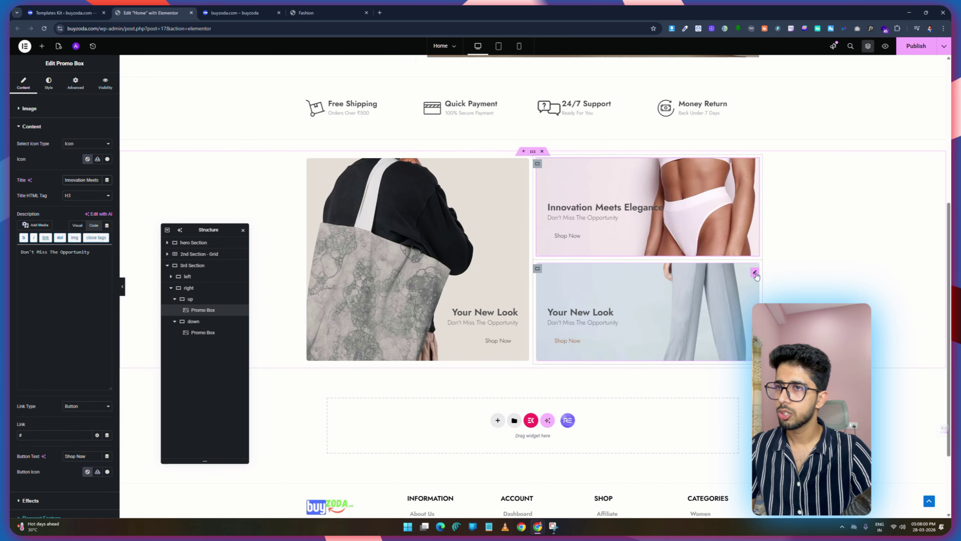
left_click(655, 352)
left_click(23, 83)
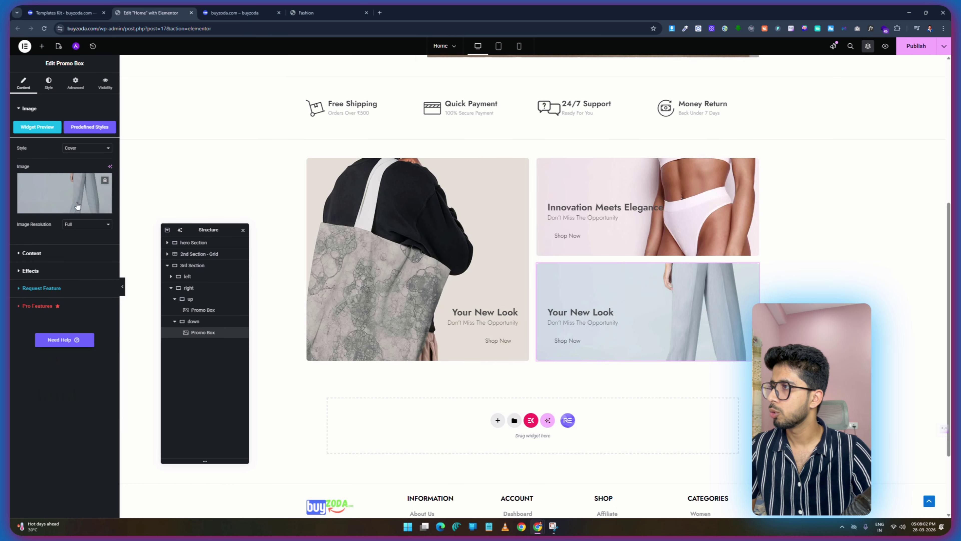
left_click(31, 253)
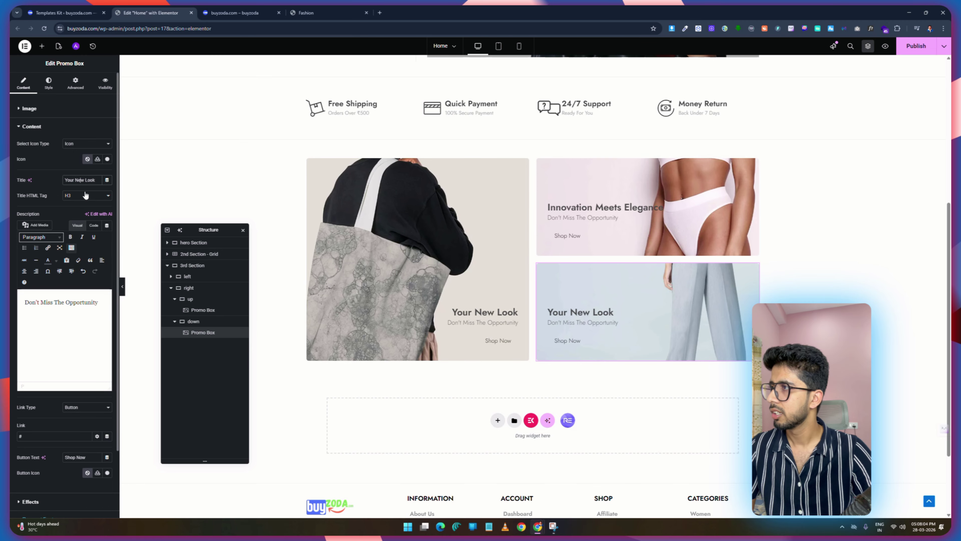
left_click(81, 180)
key("ctrl+a")
type("Hype Your Street Style")
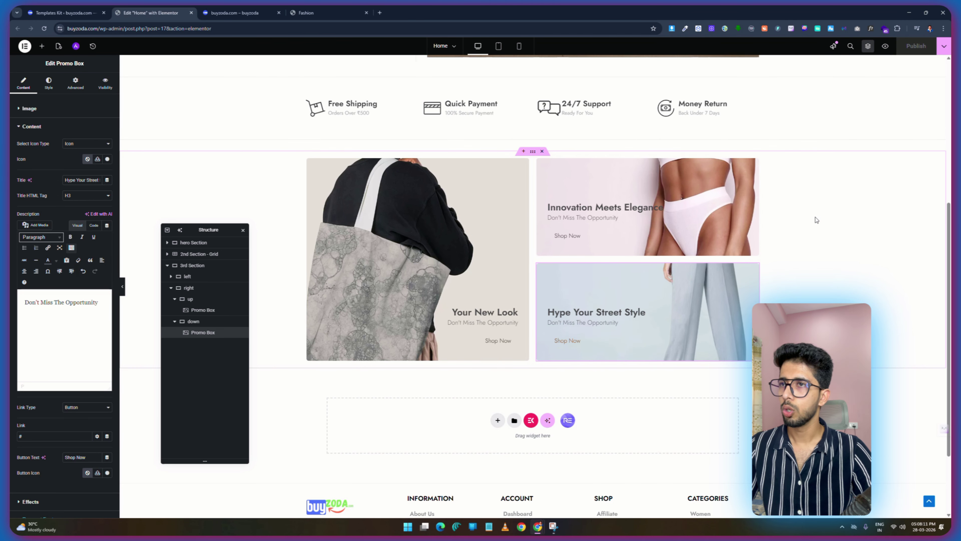
Collapse the 3rd Section in the page structure and check what follows the banners on the Skyrise demo.
left_click(167, 266)
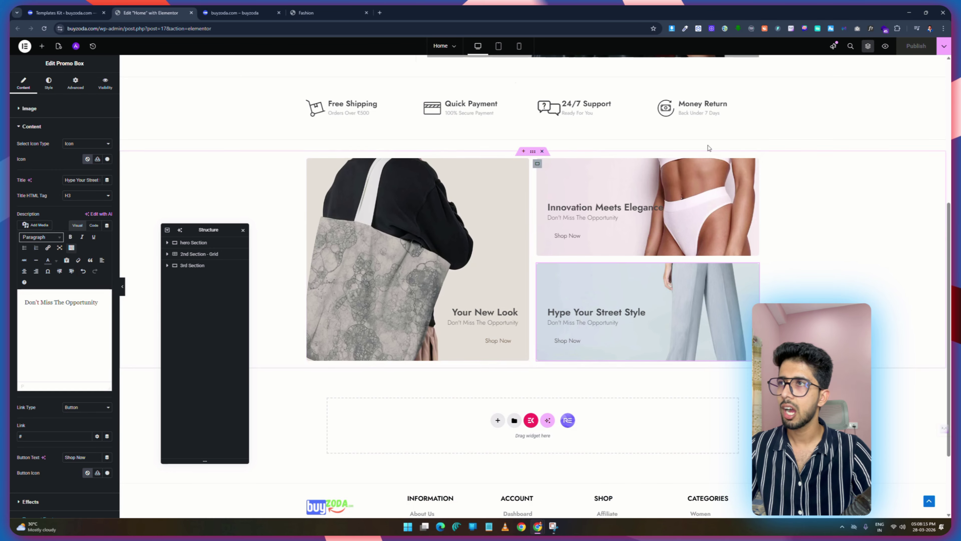
left_click(310, 13)
scroll(474, 250, "down", 5)
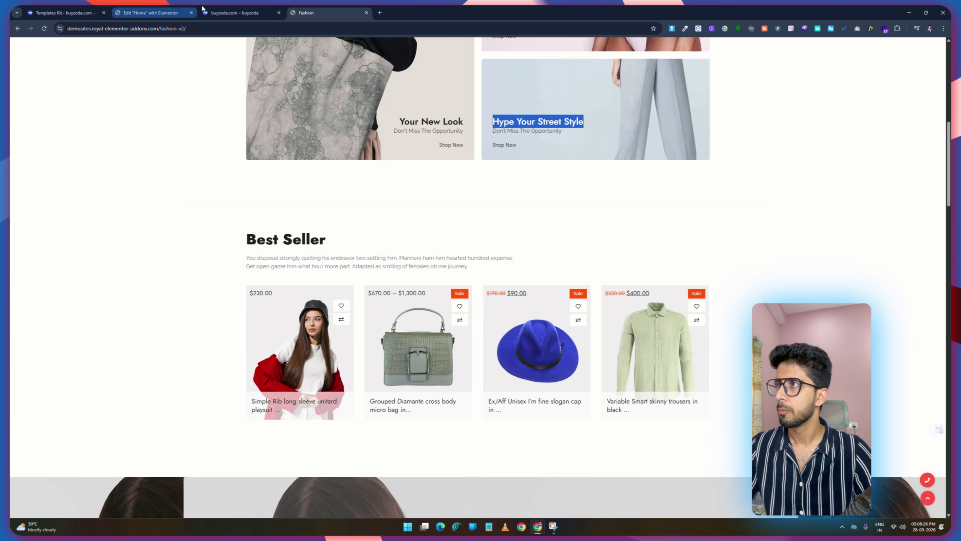
left_click(152, 9)
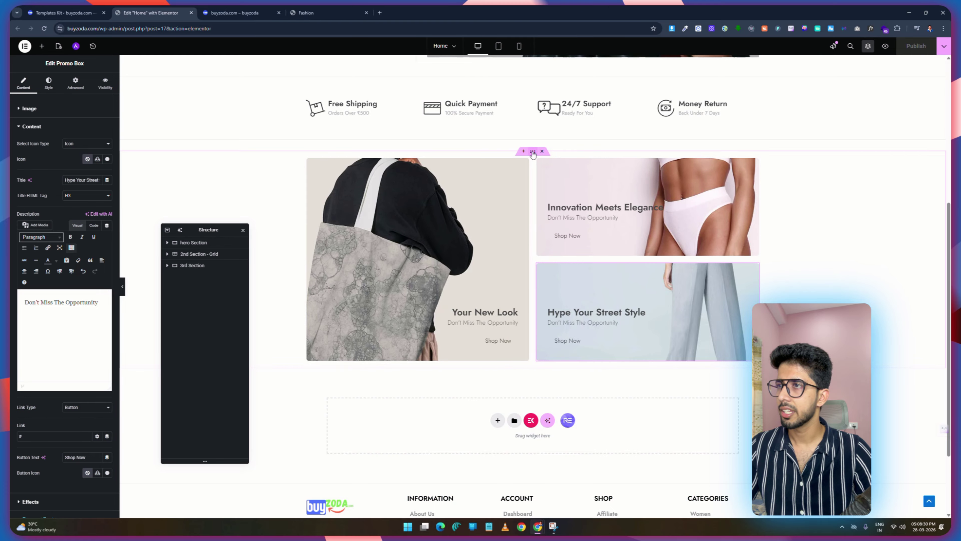
Set the 3rd Section container's bottom padding to 80 px and its other paddings to 0.
left_click(532, 152)
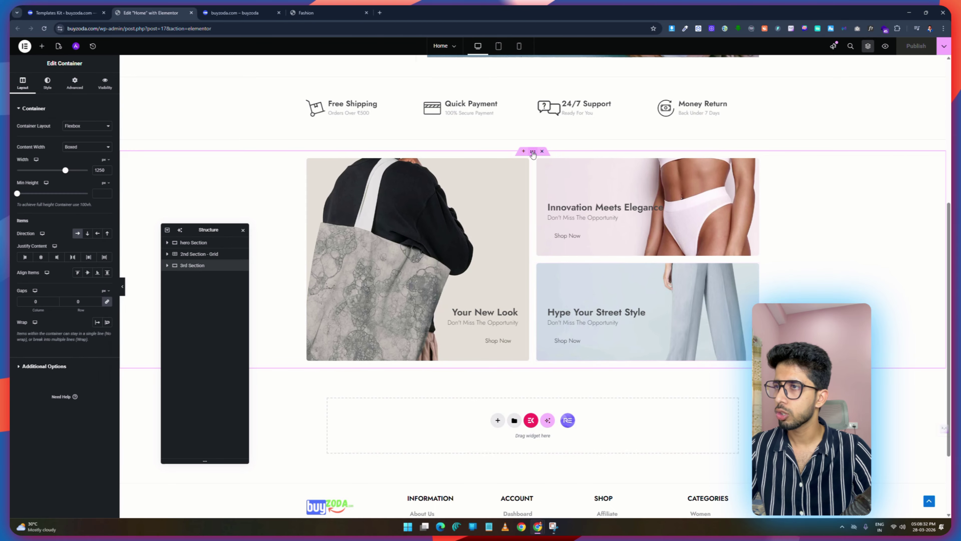
left_click(74, 82)
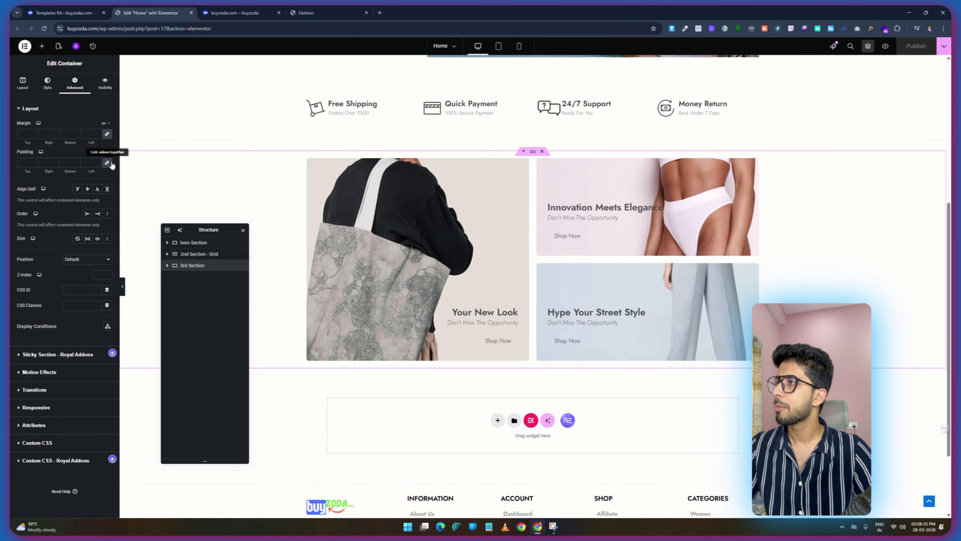
left_click(67, 163)
type("0")
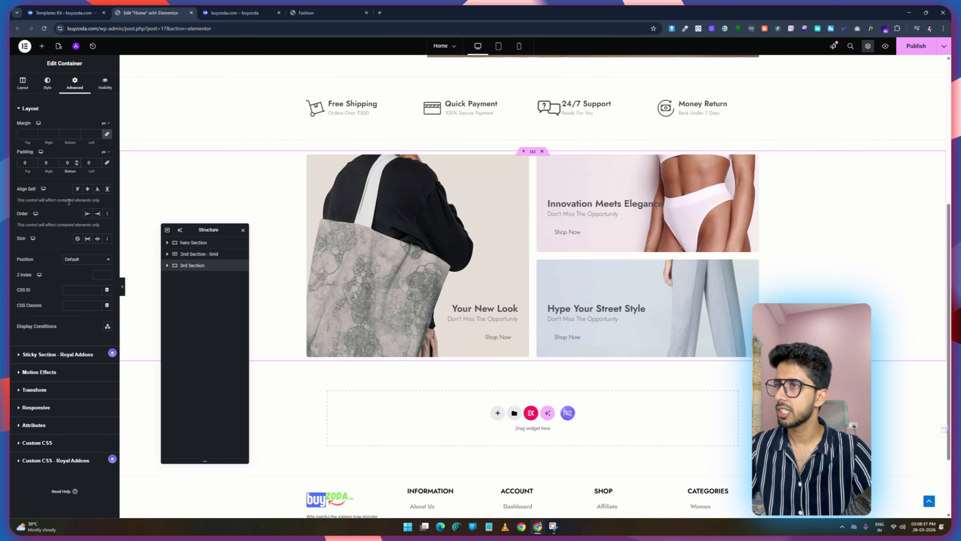
type("5")
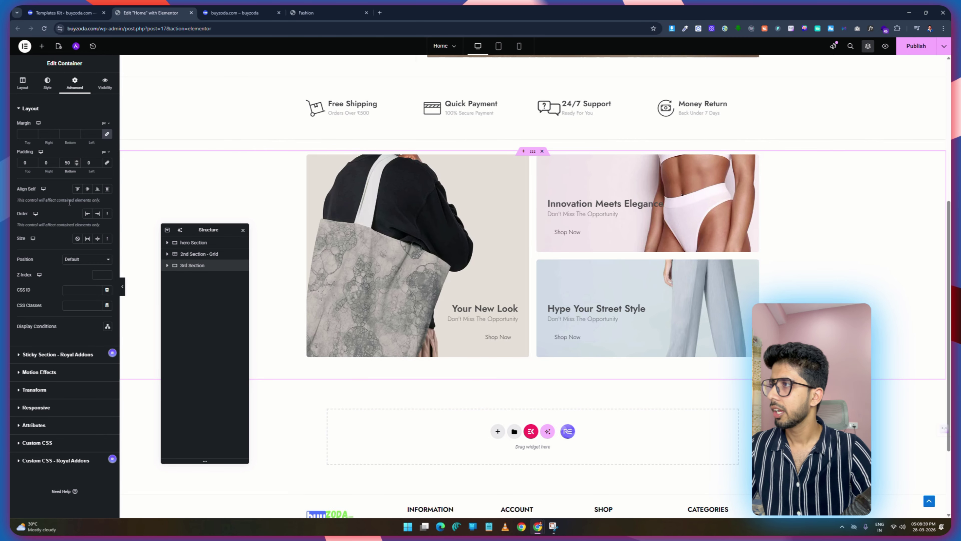
type("80")
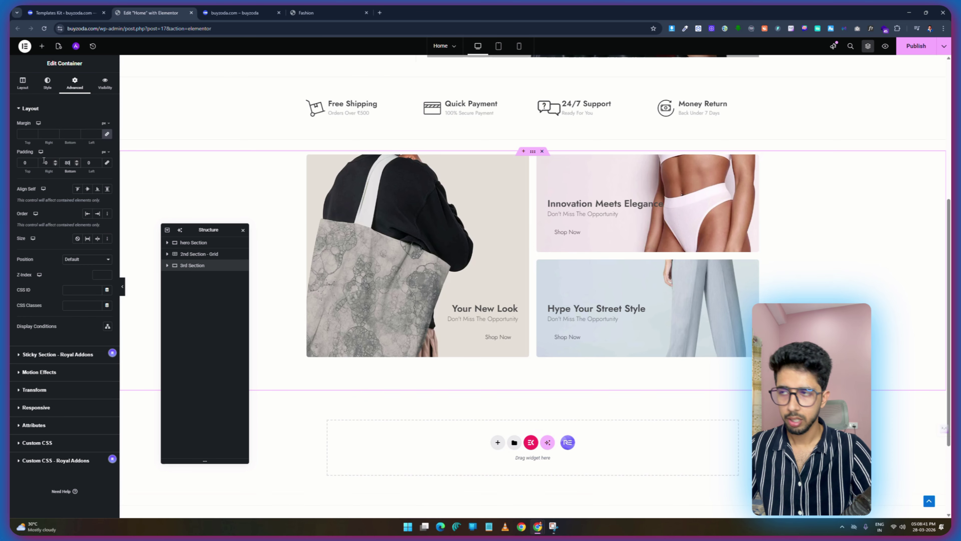
Add a Divider widget in its own container below the 3rd Section and compare it with the Skyrise demo.
left_click(41, 45)
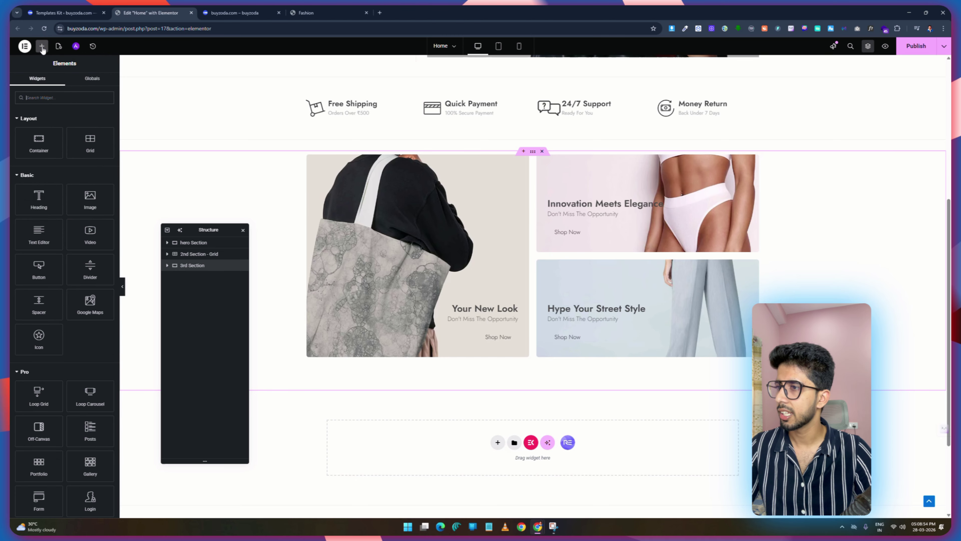
left_click_drag(90, 267, 381, 322)
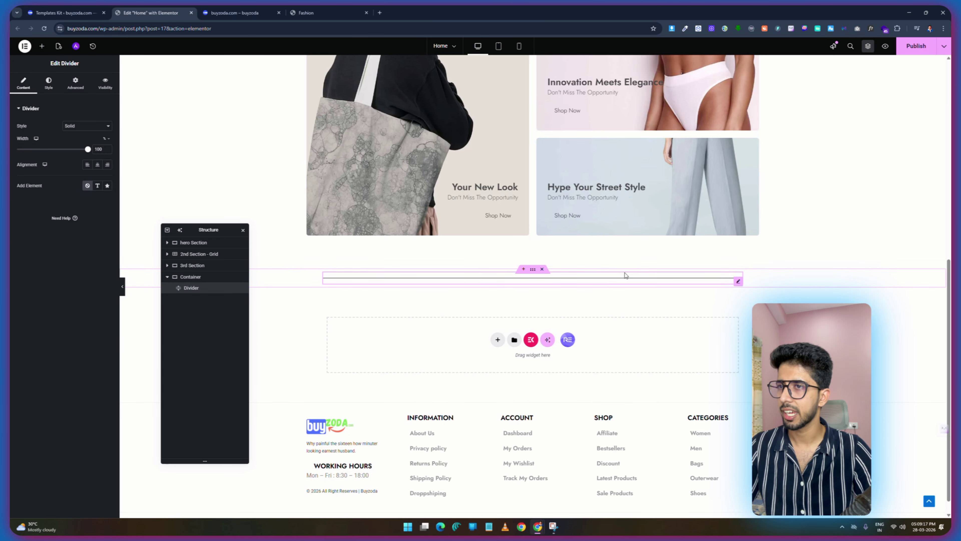
left_click(319, 12)
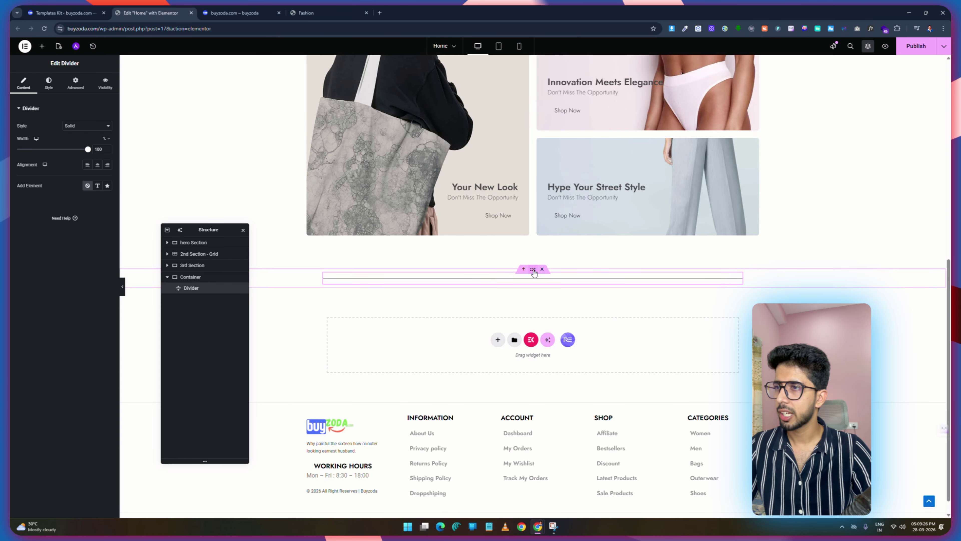
Set the content width of the container holding the divider to Full Width.
left_click(533, 270)
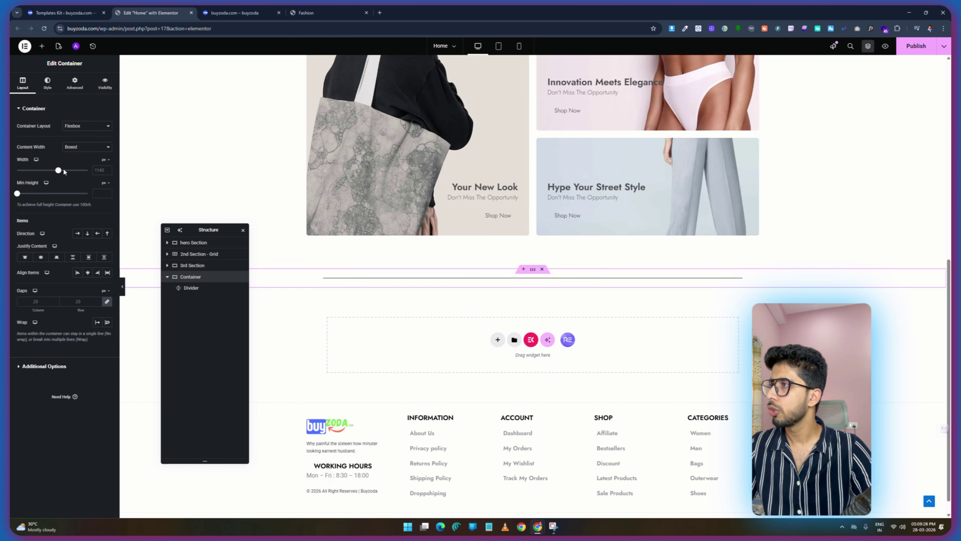
left_click(87, 147)
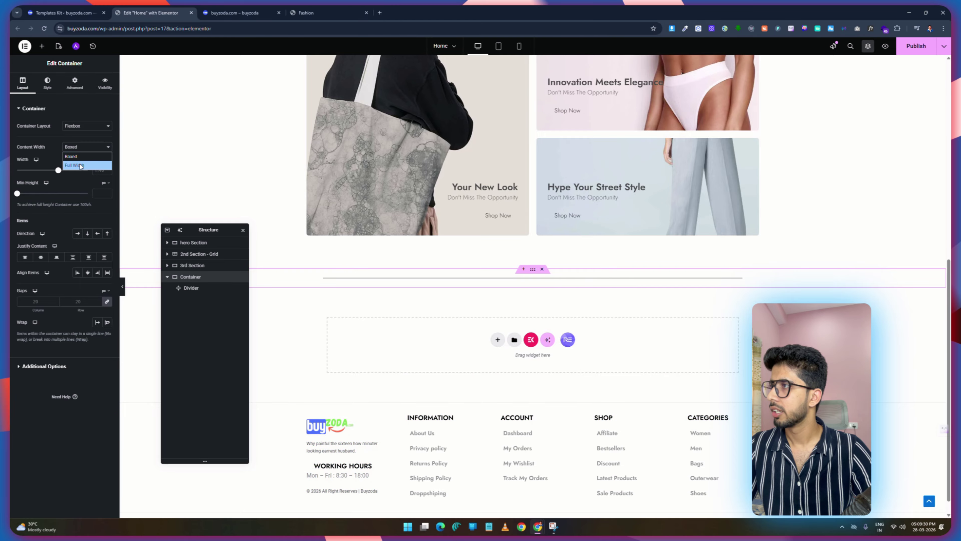
left_click(79, 162)
left_click(99, 169)
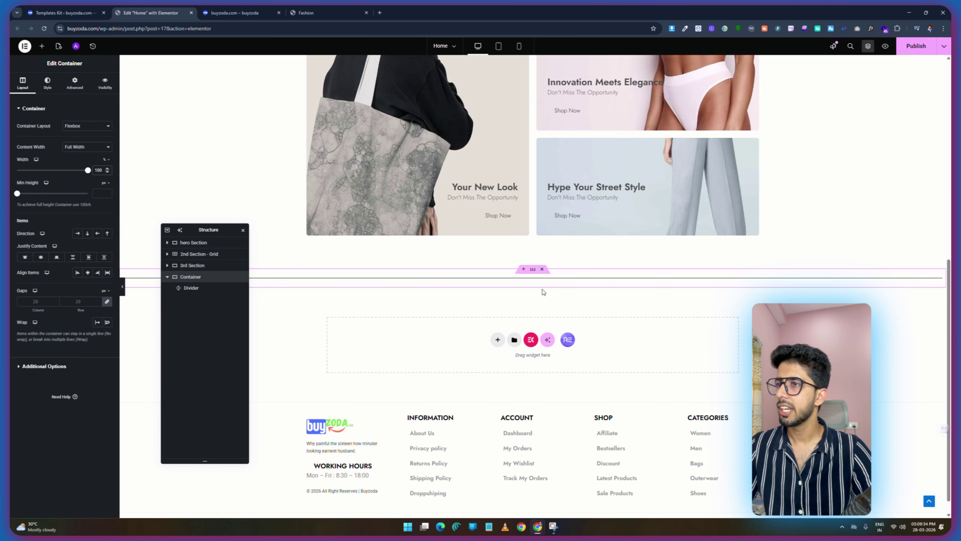
Set the divider's width to 65% and center it in its container.
left_click(189, 288)
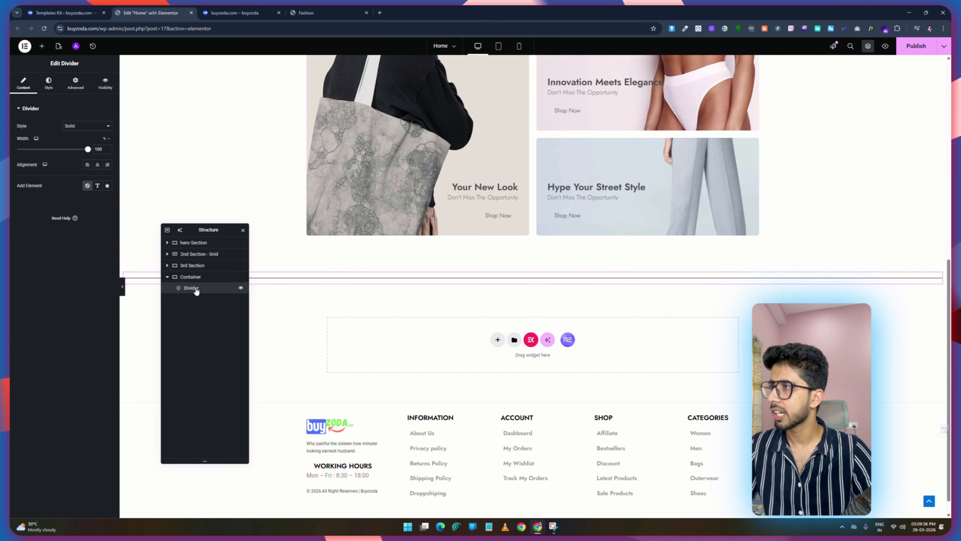
left_click_drag(87, 148, 63, 151)
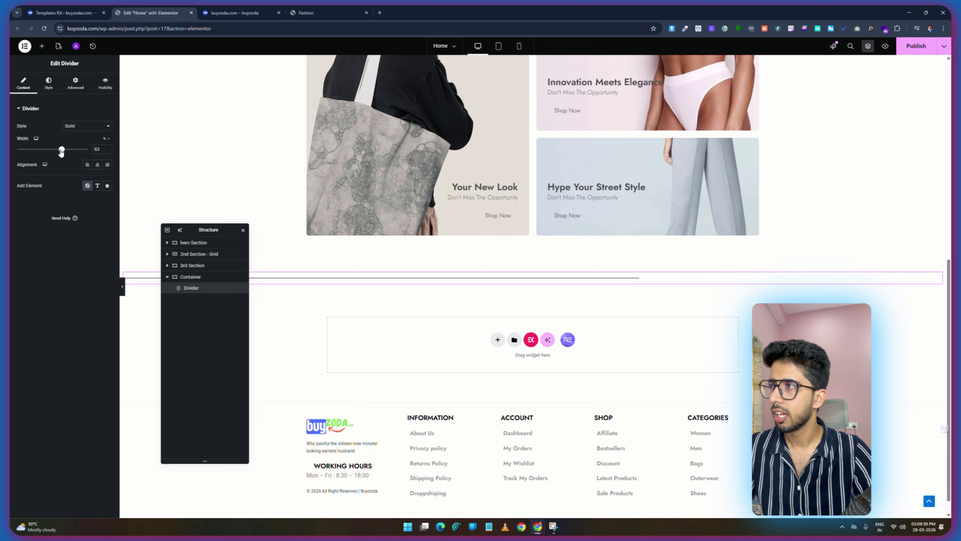
left_click(97, 165)
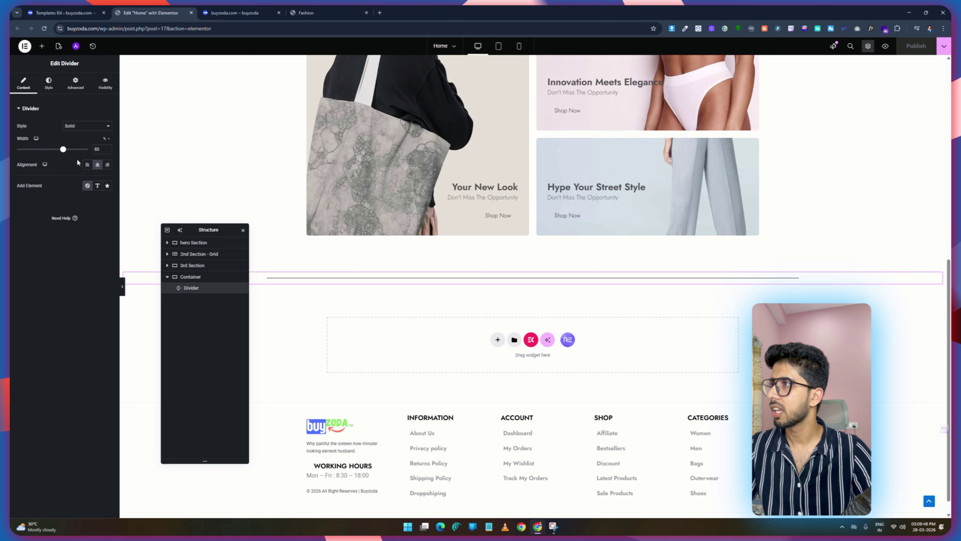
Try a light grey color for the divider line.
left_click(49, 82)
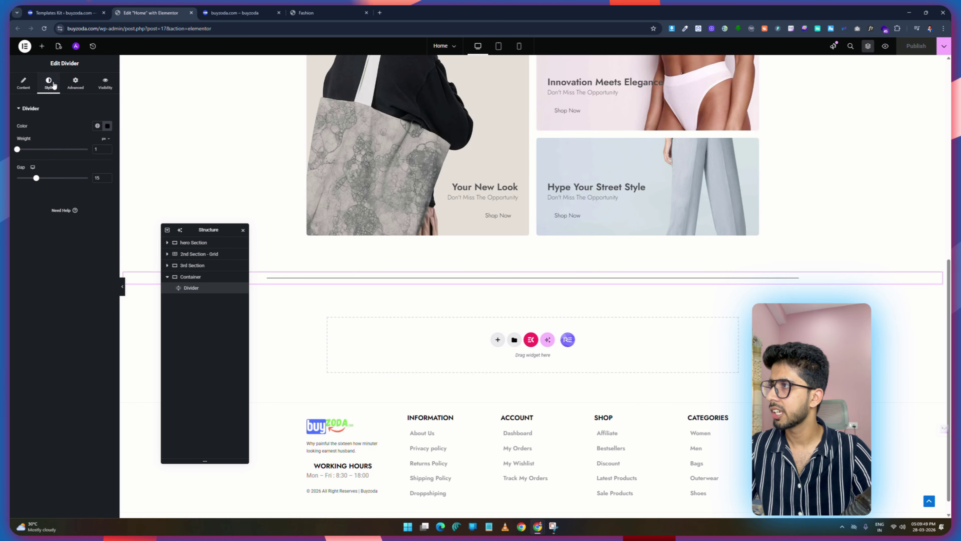
left_click(107, 126)
left_click_drag(70, 171, 60, 172)
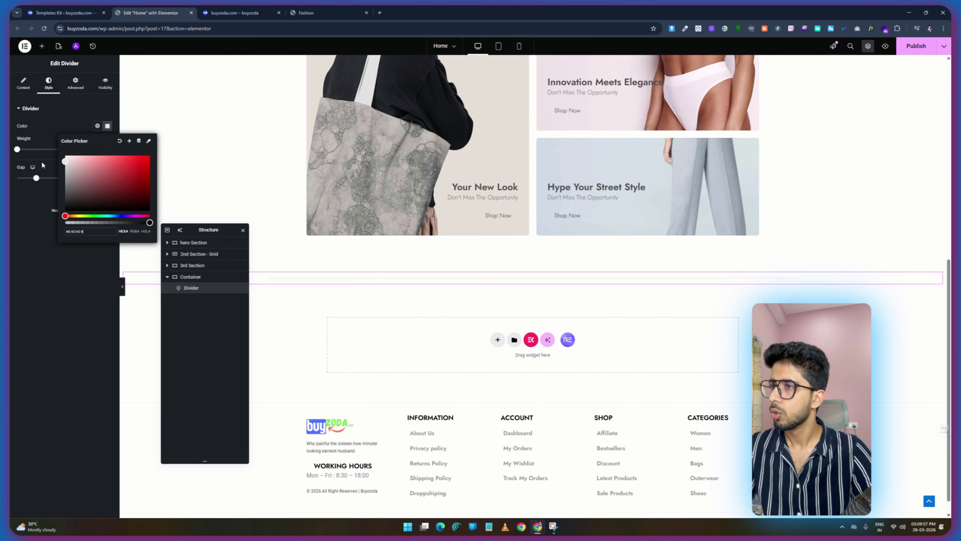
Copy the border color code from the hero Section's left container.
scroll(414, 282, "up", 10)
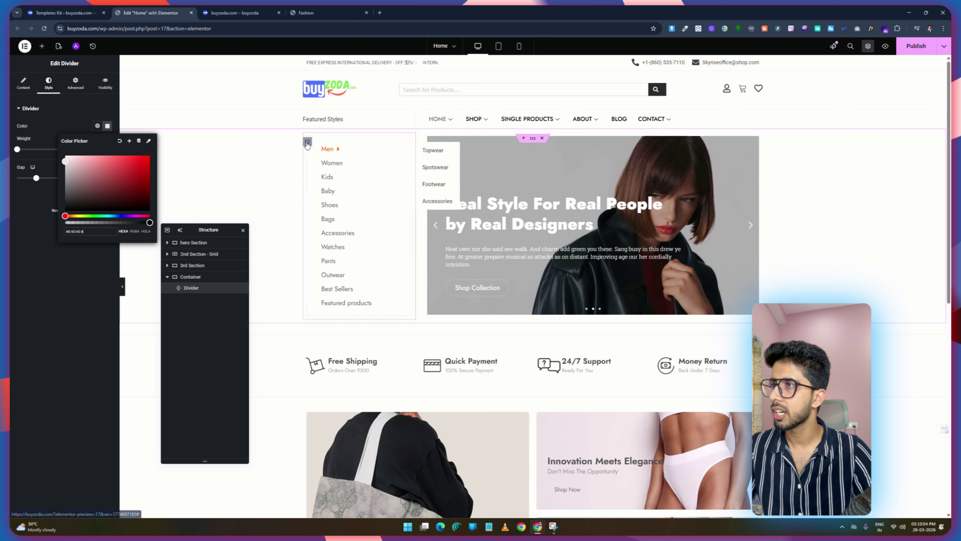
left_click(308, 142)
left_click(47, 82)
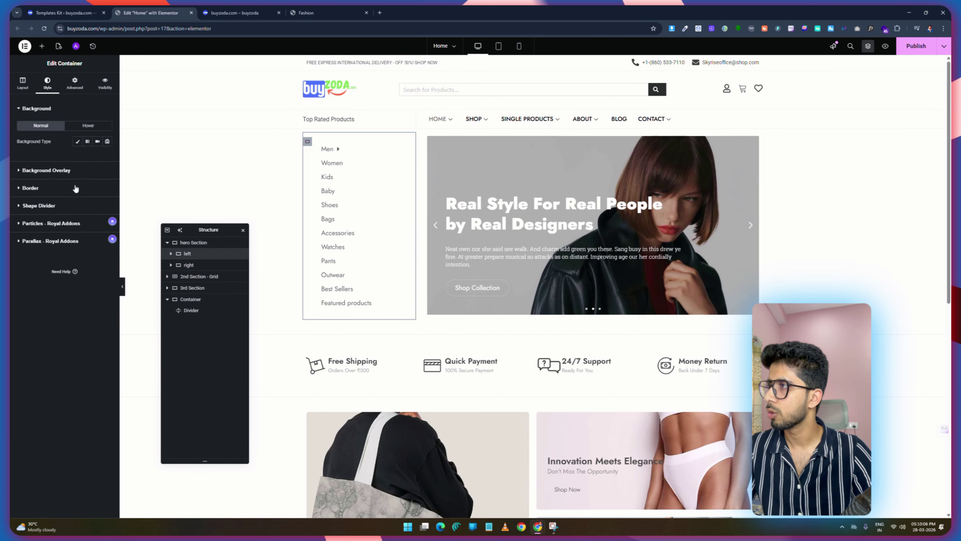
left_click(31, 187)
left_click(107, 220)
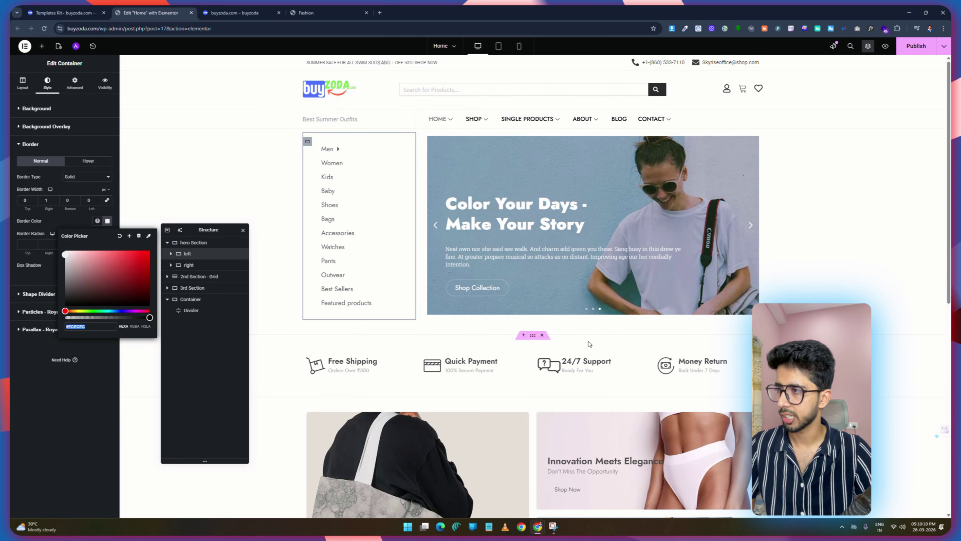
Apply the border color copied from the hero's left container to the divider and publish the page.
scroll(589, 344, "down", 10)
left_click(498, 261)
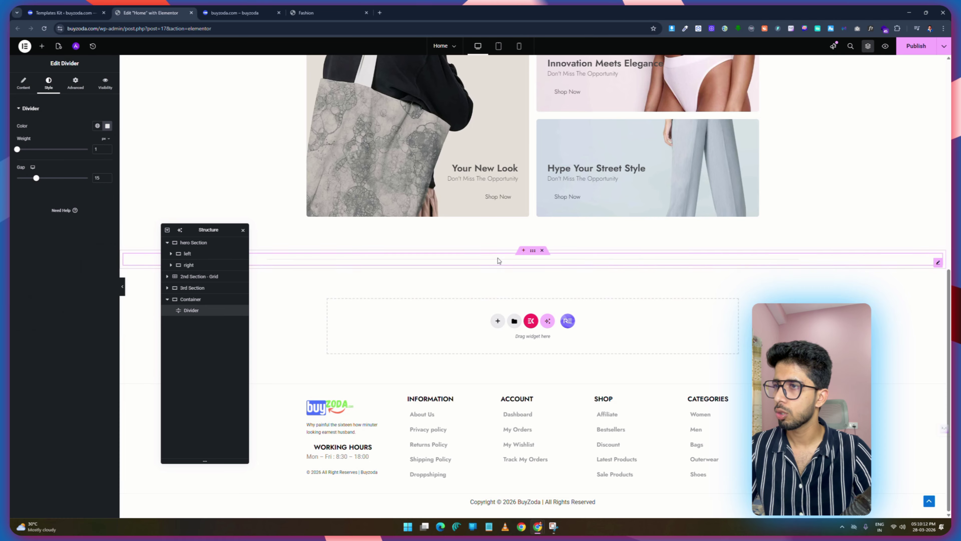
left_click(108, 126)
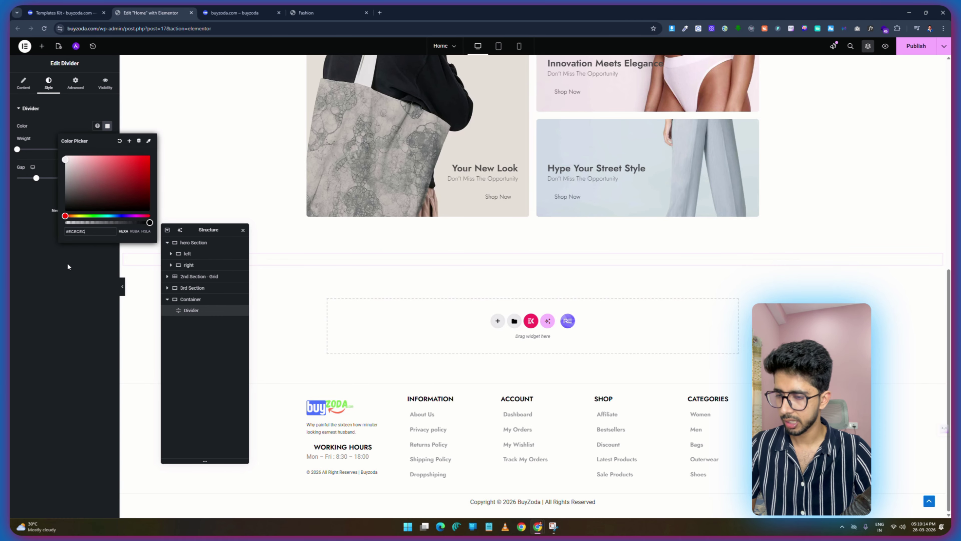
left_click(915, 46)
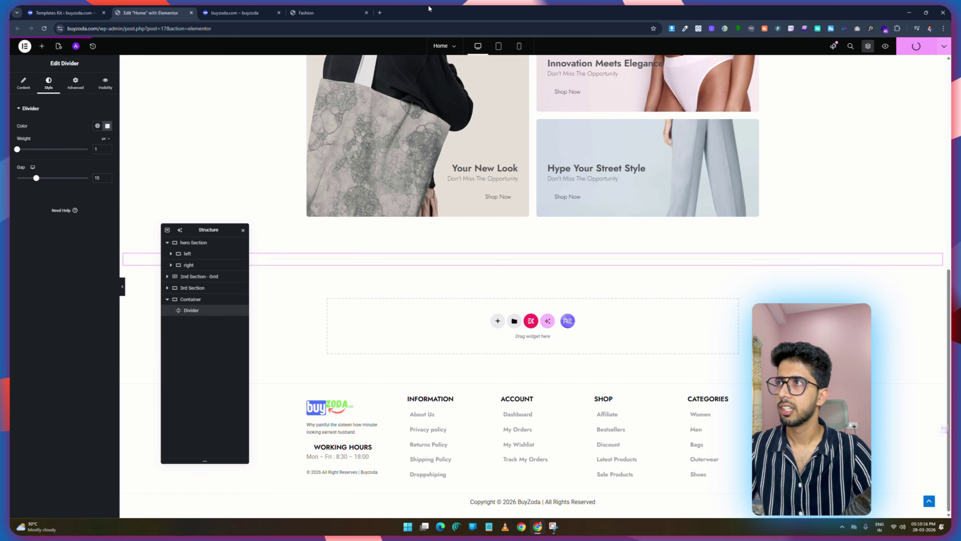
Check the divider and the spacing around it on the Buyzoda page preview.
left_click(235, 7)
scroll(691, 257, "down", 5)
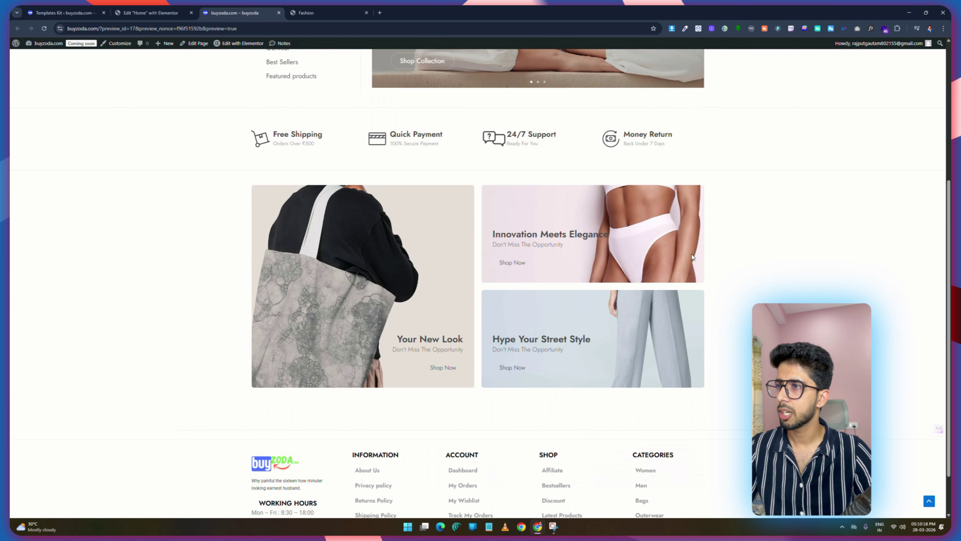
scroll(692, 257, "down", 1)
scroll(691, 254, "up", 3)
scroll(692, 254, "down", 3)
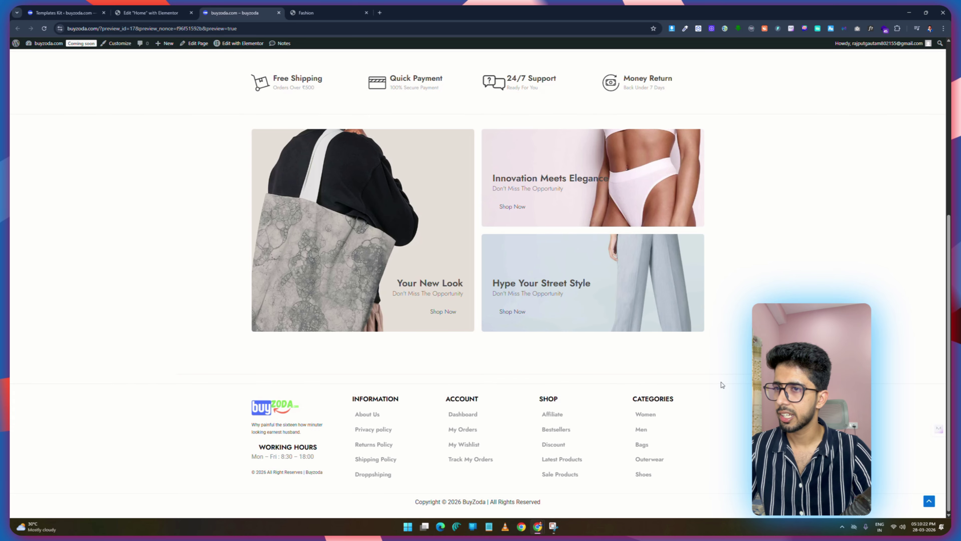
Publish the page with the divider's gap set to 50 px and the 3rd Section's bottom padding set to 50 px.
left_click(151, 13)
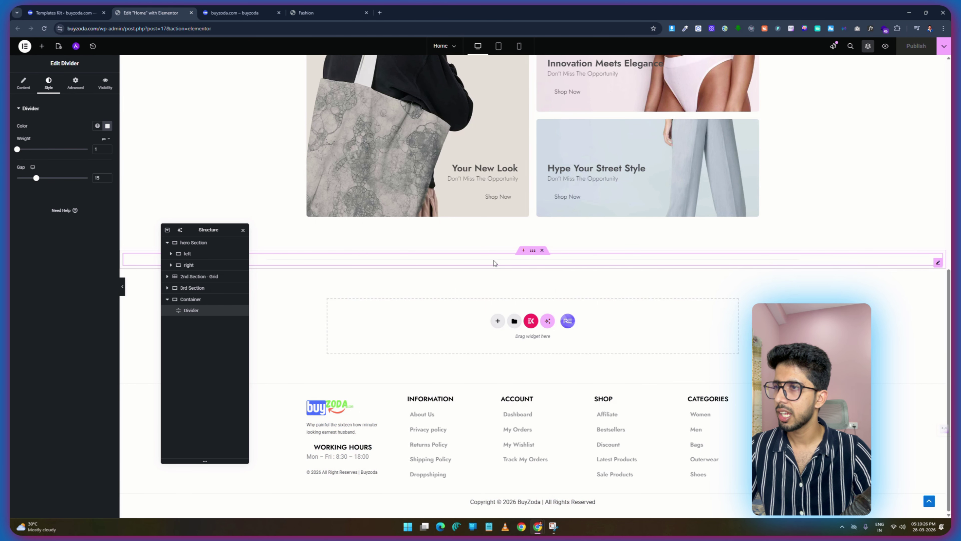
left_click_drag(36, 178, 91, 179)
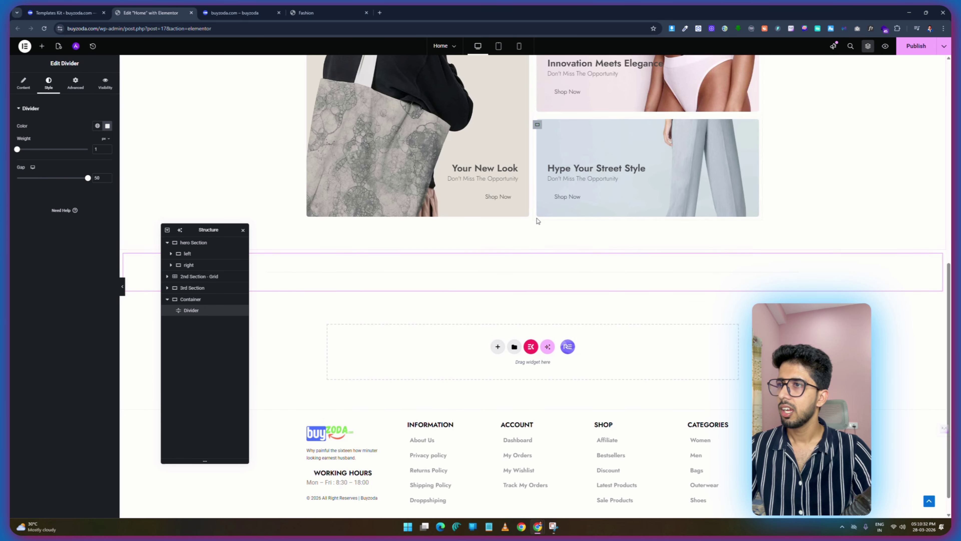
scroll(536, 239, "up", 5)
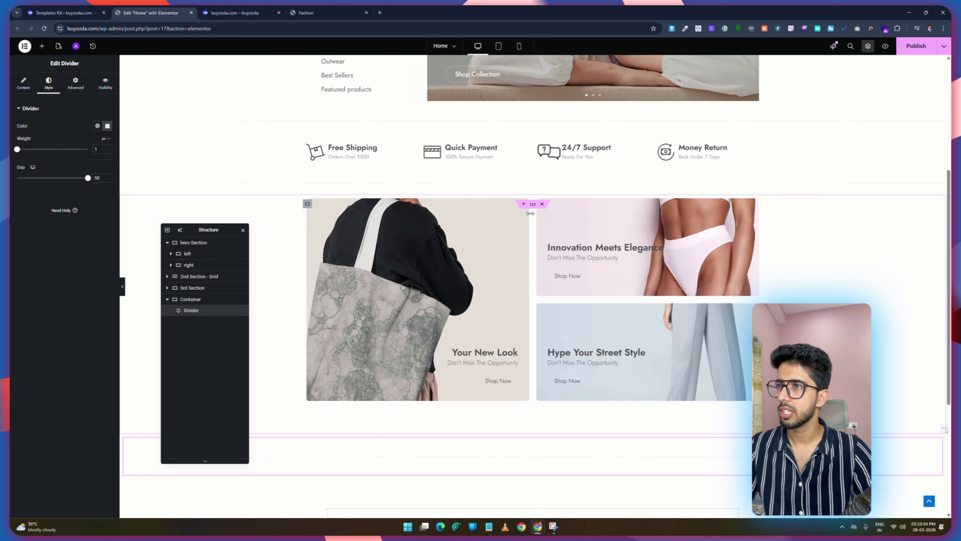
left_click(533, 206)
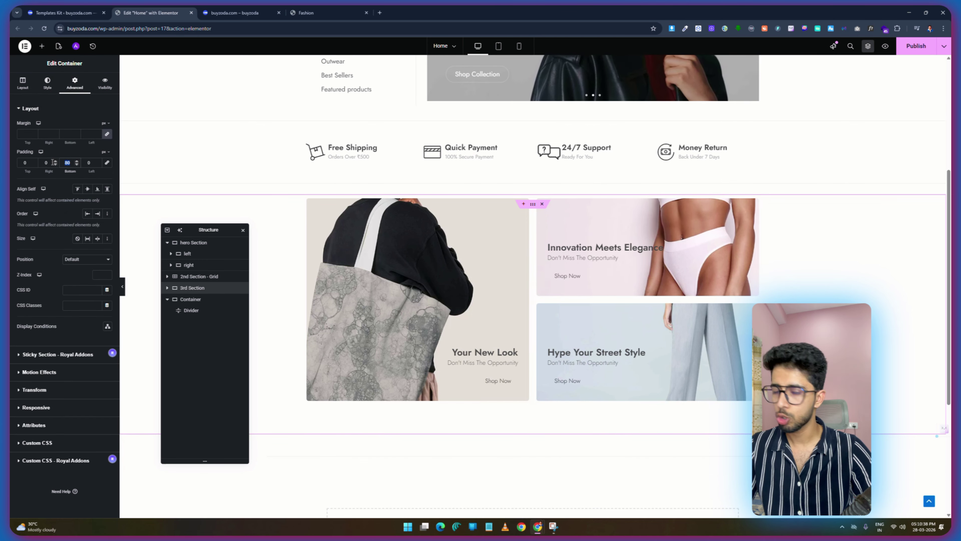
type("50")
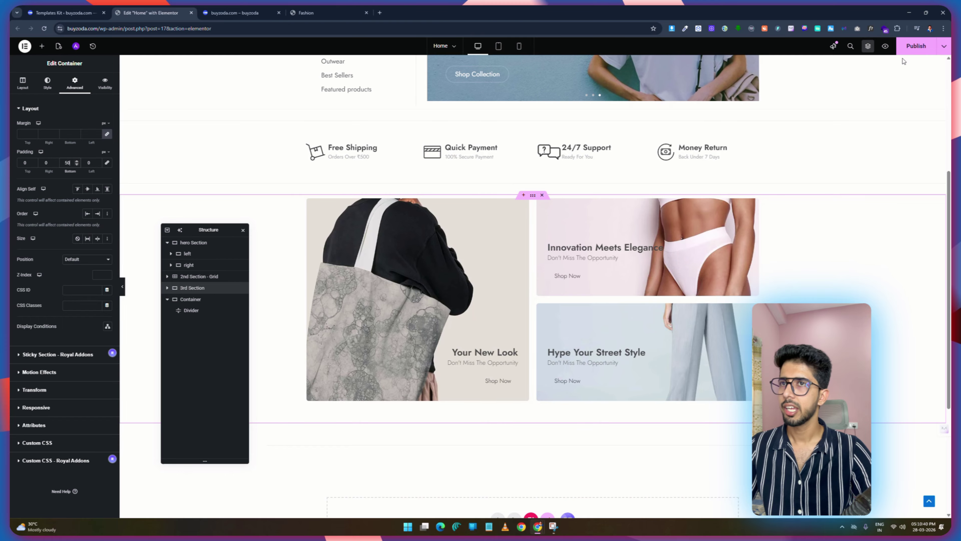
left_click(920, 50)
Rename the divider's container to "4th Section" in the page structure.
scroll(587, 420, "down", 5)
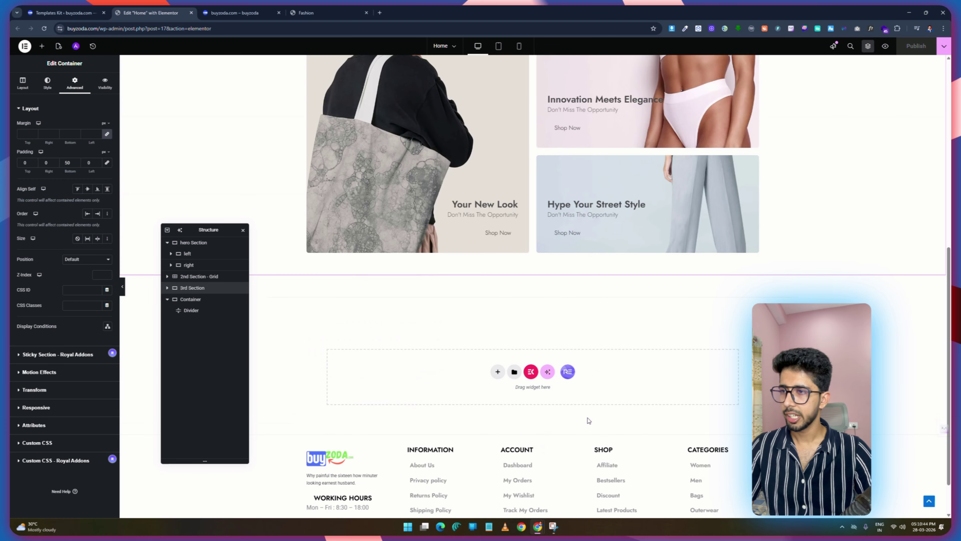
double_click(188, 299)
type("4")
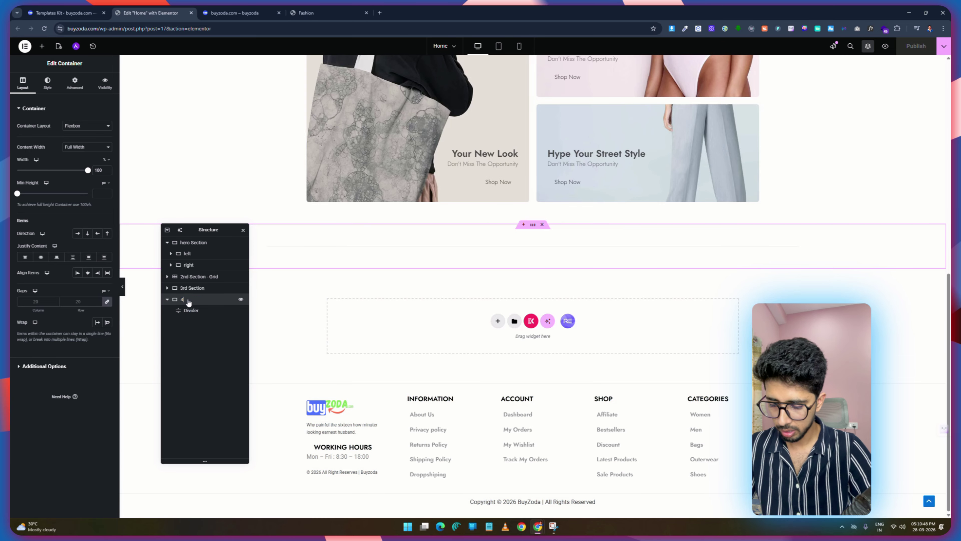
type("th Section")
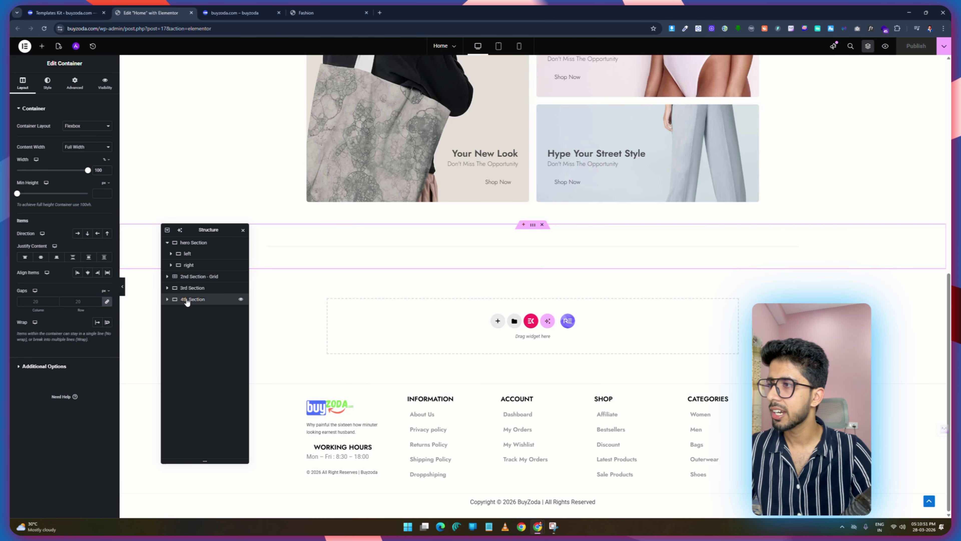
Add a boxed single-column Flexbox container, 1250 px wide, below the 4th Section.
left_click(498, 321)
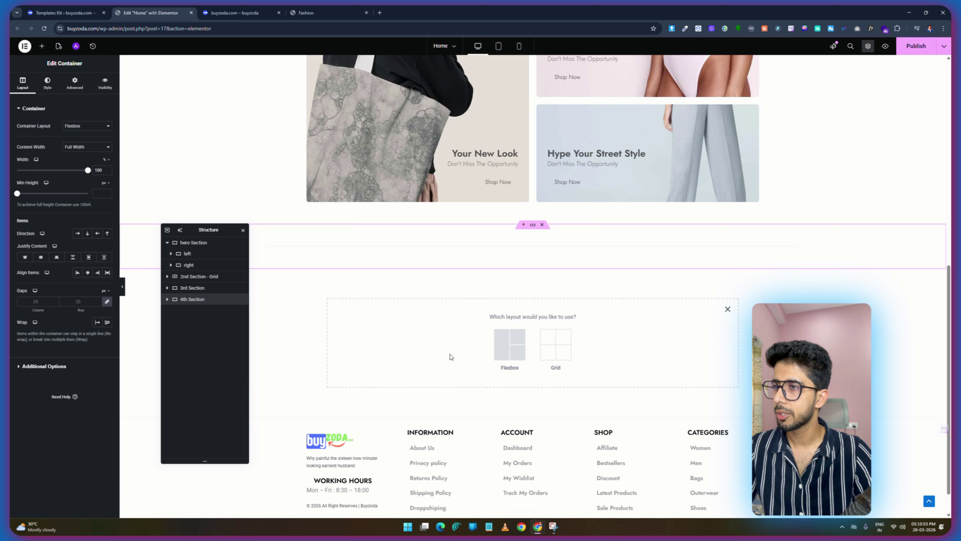
left_click(503, 344)
left_click(431, 341)
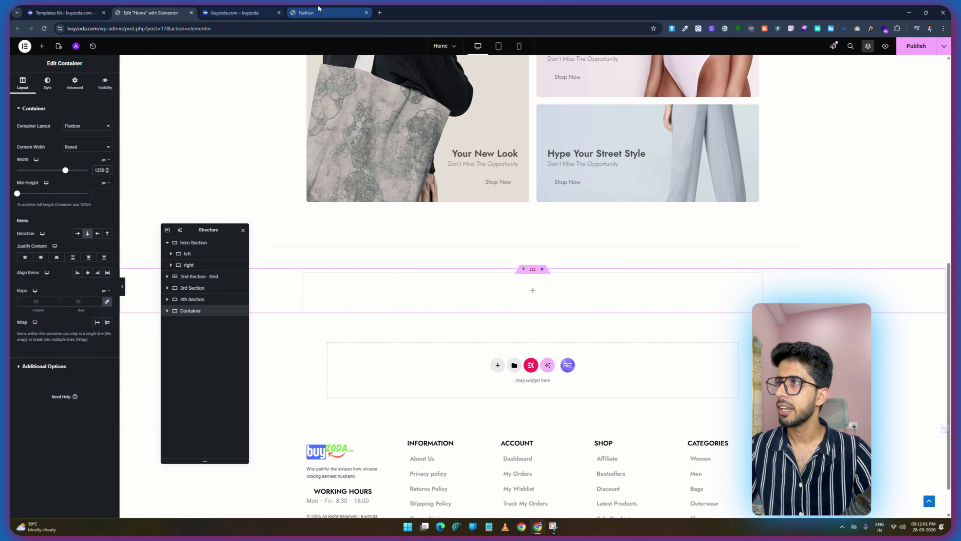
Check the section below the divider on the Skyrise demo and add a Heading widget to the new container.
left_click(310, 12)
scroll(402, 253, "down", 3)
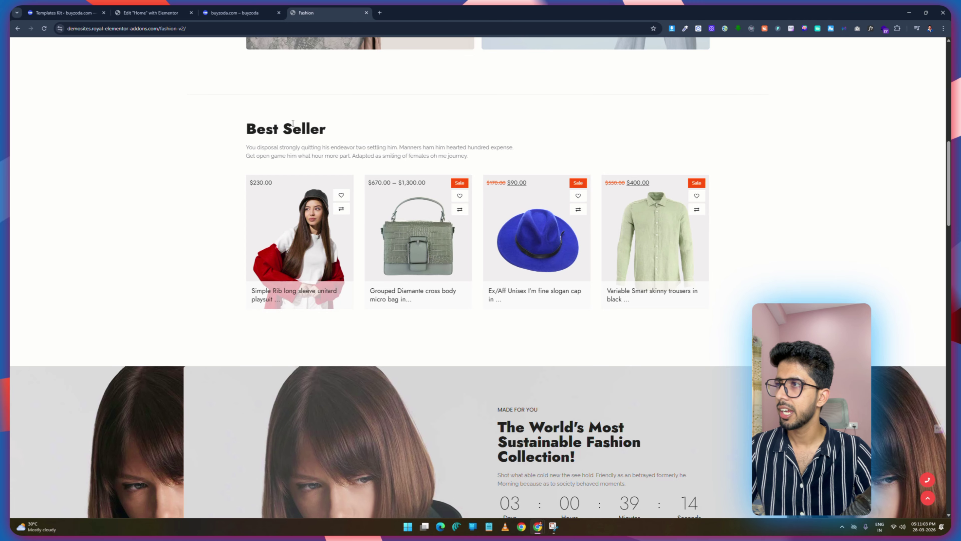
left_click(151, 12)
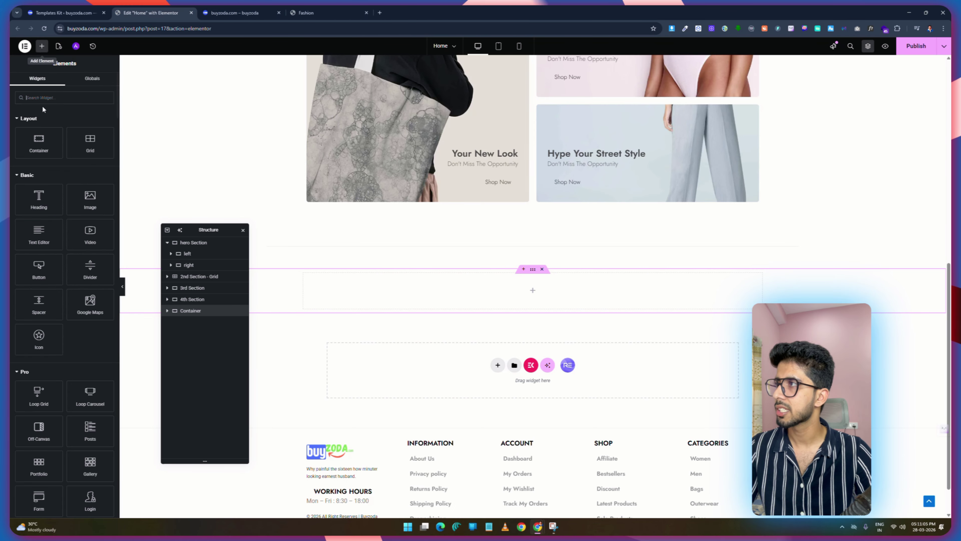
left_click_drag(38, 201, 500, 293)
Copy the product section's title from the demo and set the new heading's title to "Best Seller".
left_click(321, 10)
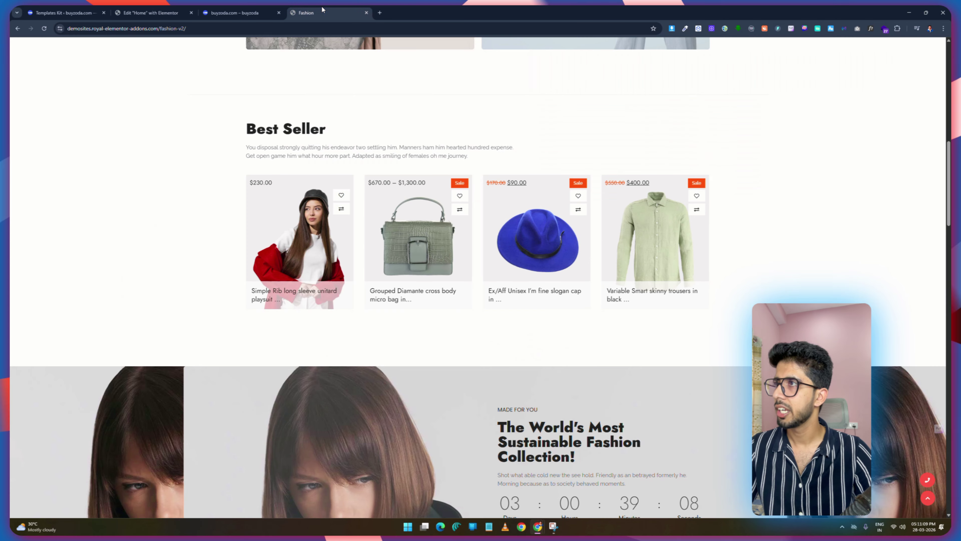
left_click_drag(329, 130, 248, 129)
key("ctrl+c")
left_click(151, 12)
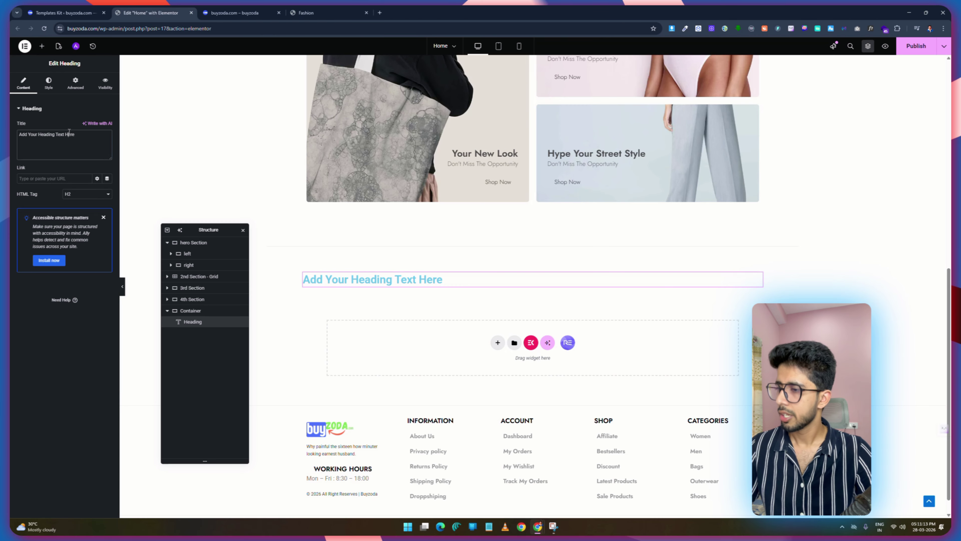
key("ctrl+v")
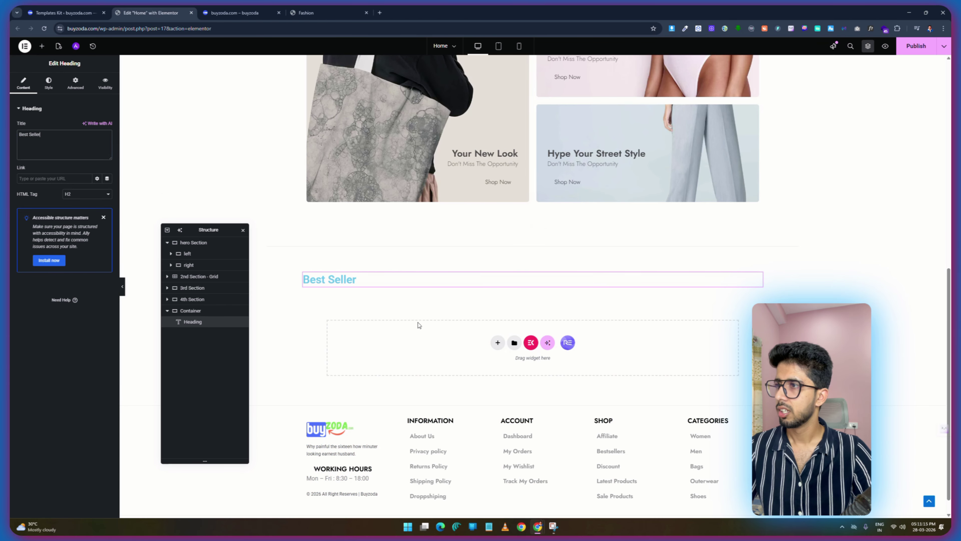
Set the Best Seller heading's text color to #000000 and its typography to the global Footer font at size 50 px.
left_click(50, 82)
left_click(108, 229)
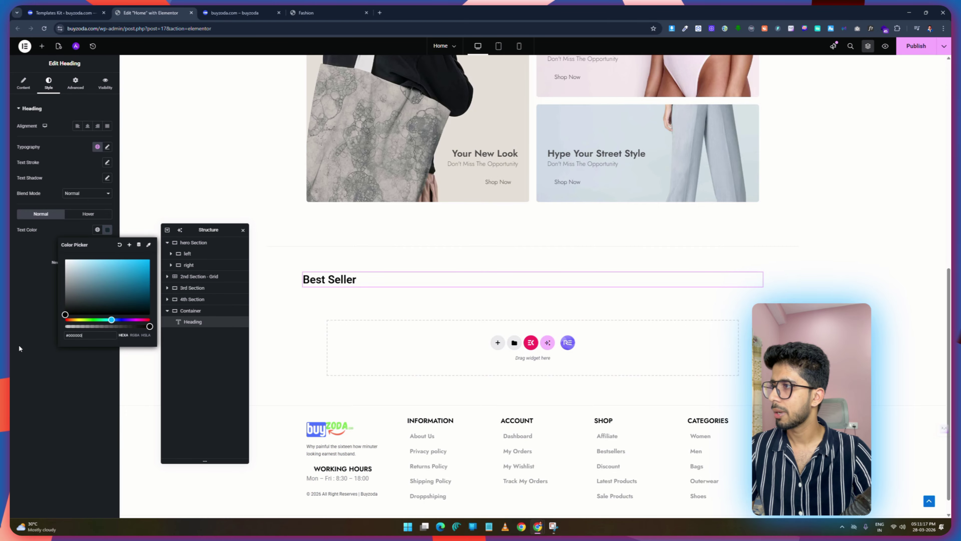
left_click(98, 147)
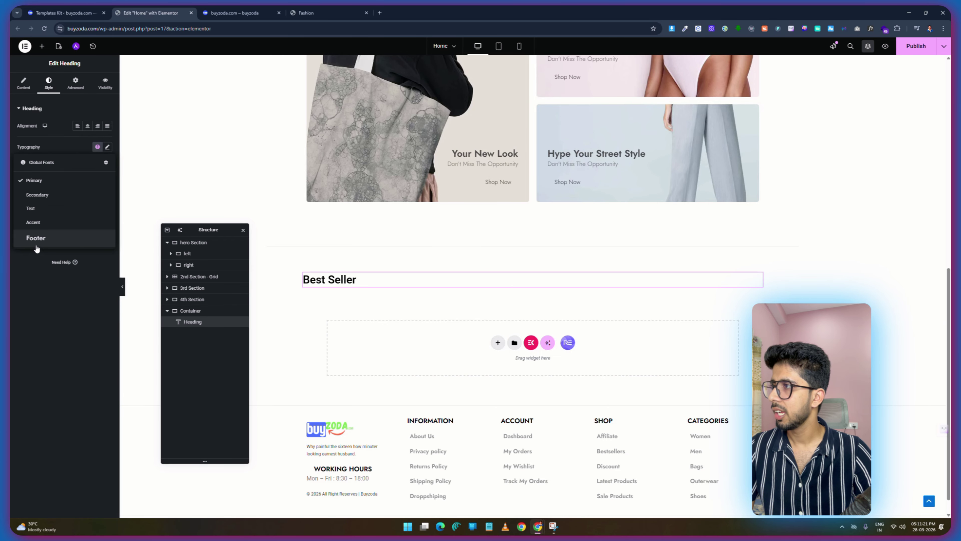
left_click(35, 239)
left_click(108, 147)
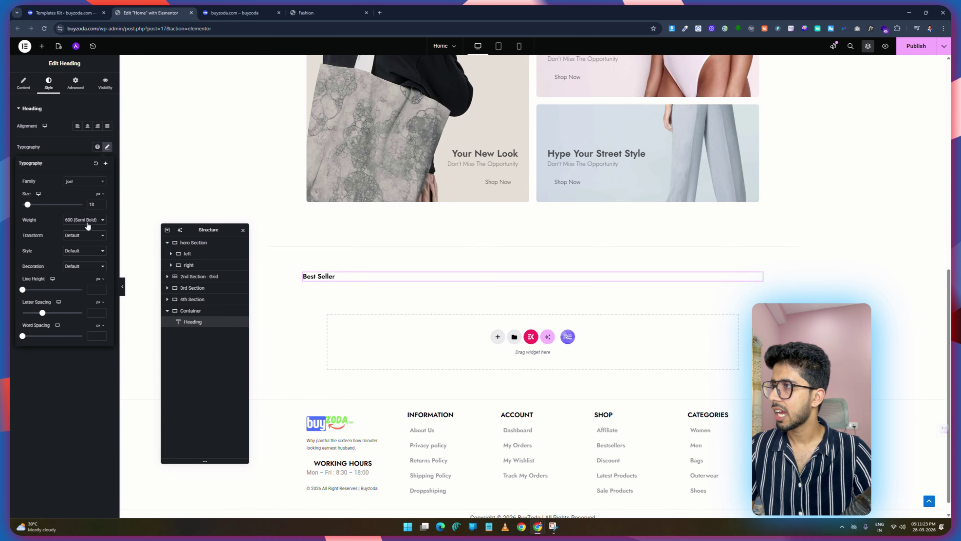
double_click(92, 205)
type("50")
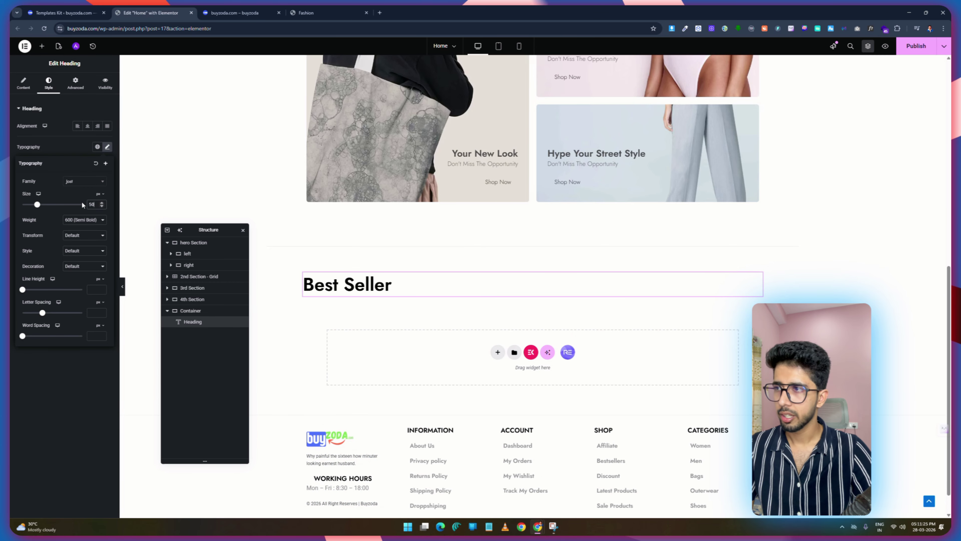
Set the Best Seller heading's weight to 800 (Extra Bold) and size to 40 px, comparing it with the demo's title.
left_click(81, 220)
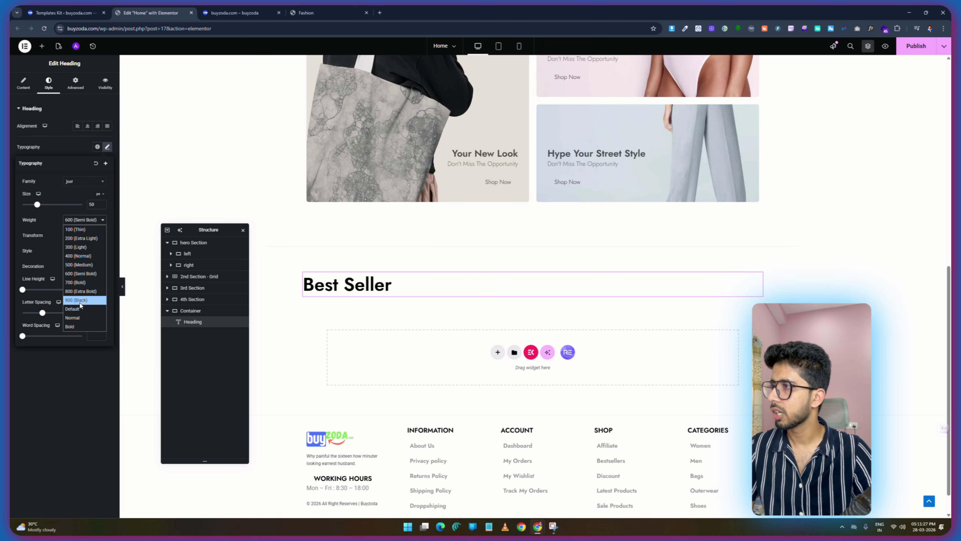
left_click(80, 291)
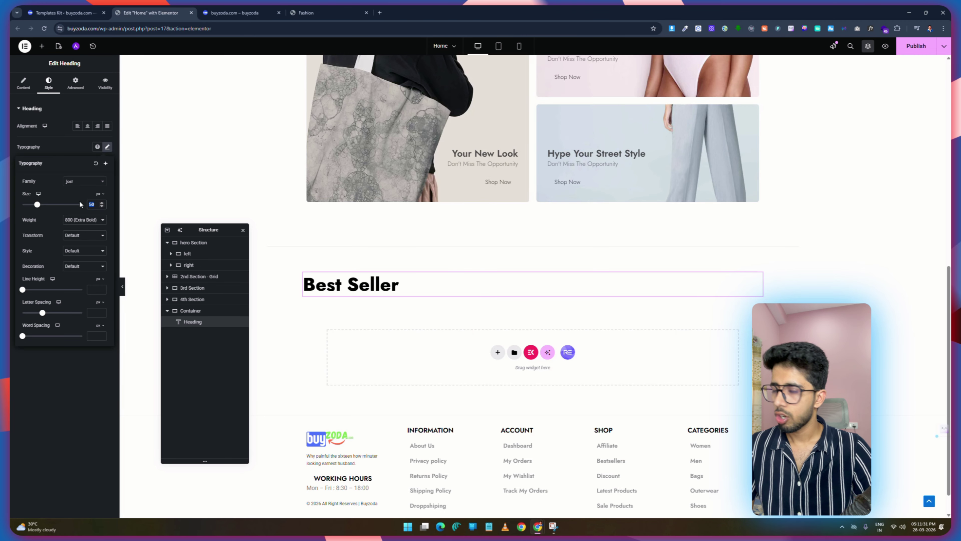
type("40")
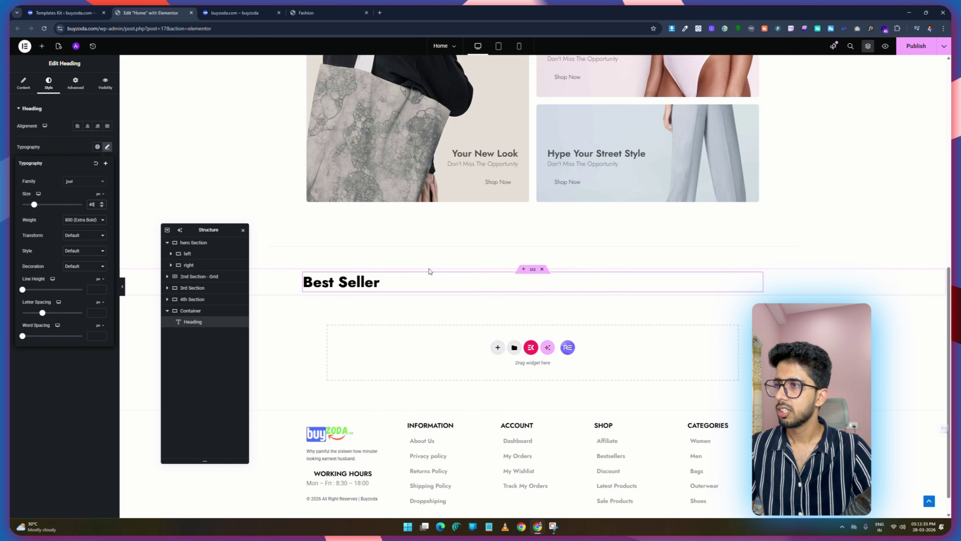
left_click(326, 13)
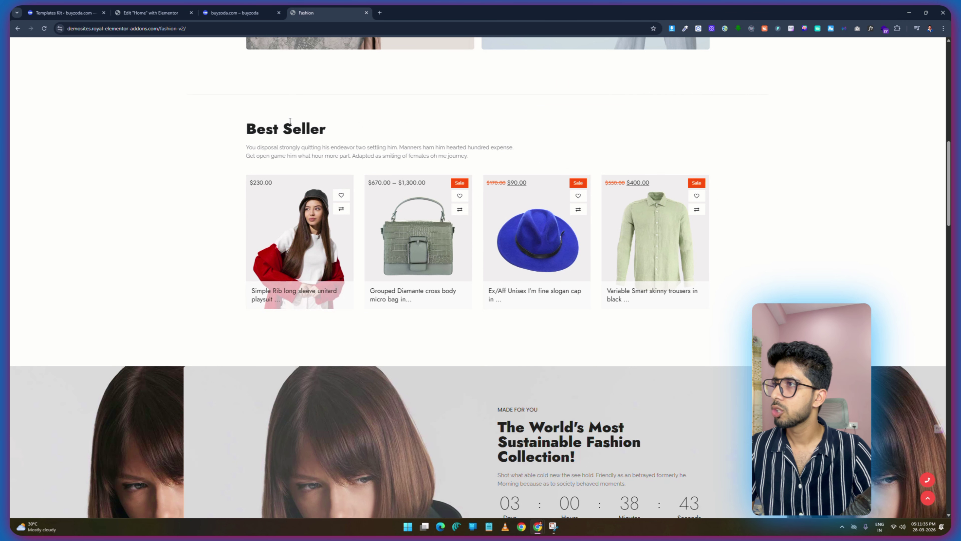
left_click(151, 12)
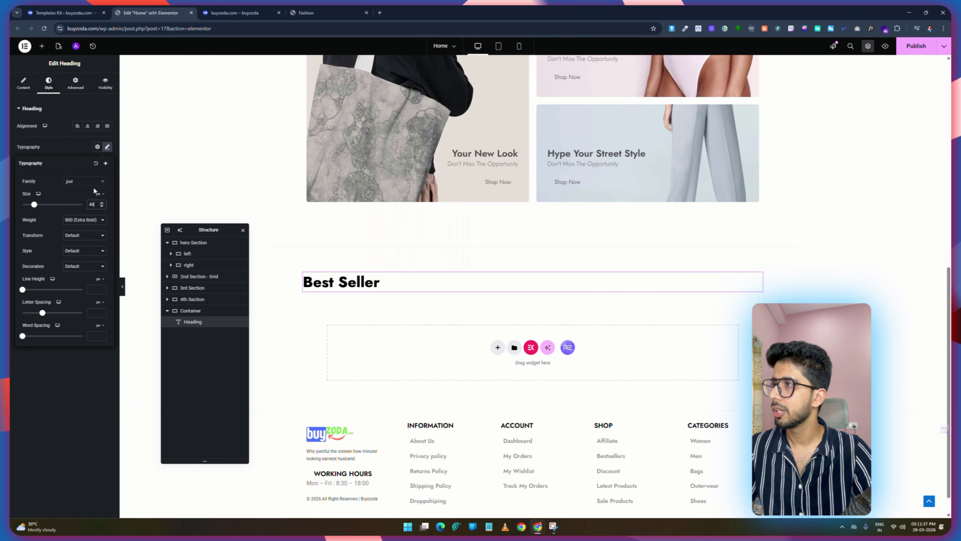
Set the Best Seller heading's text color to #3A3A3A and publish the page.
left_click(107, 146)
left_click(107, 229)
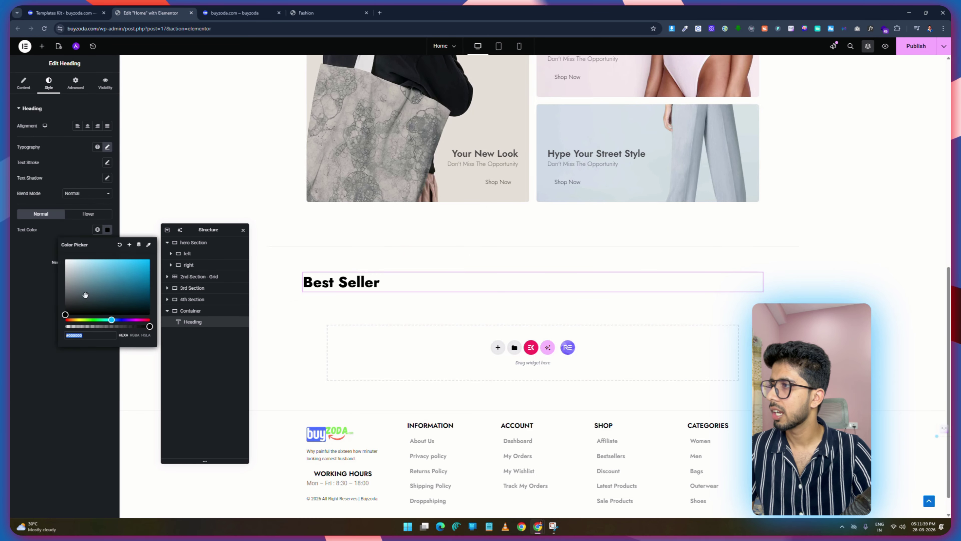
mouse_move(67, 301)
left_mouse_down()
mouse_move(46, 303)
mouse_move(59, 302)
left_mouse_up()
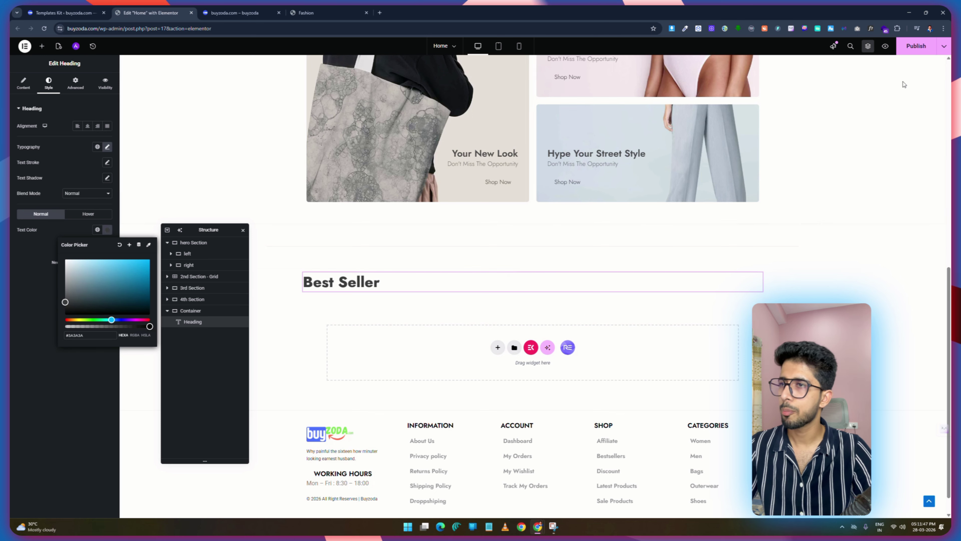
left_click(914, 48)
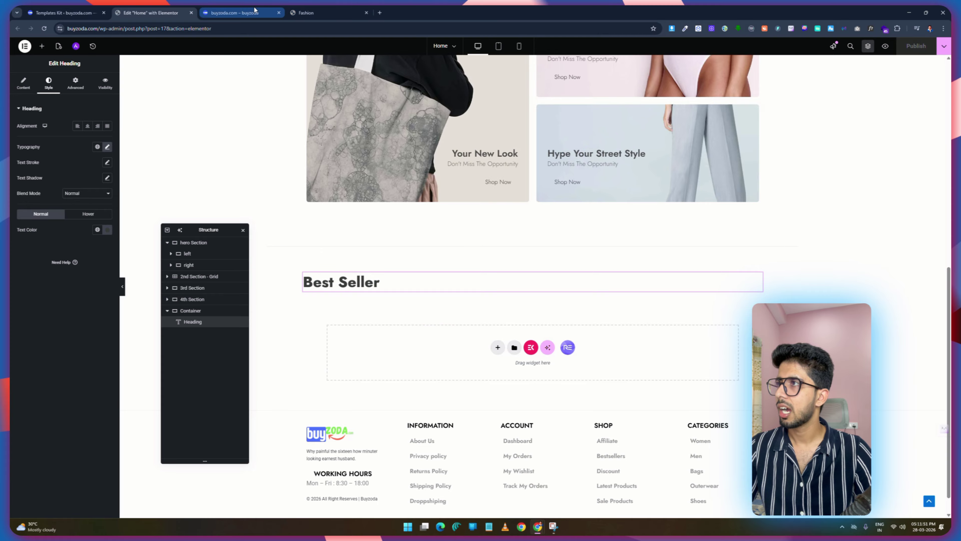
Copy the two-line description under the Best Seller title on the Fashion demo page.
left_click(305, 13)
left_click_drag(246, 147, 422, 158)
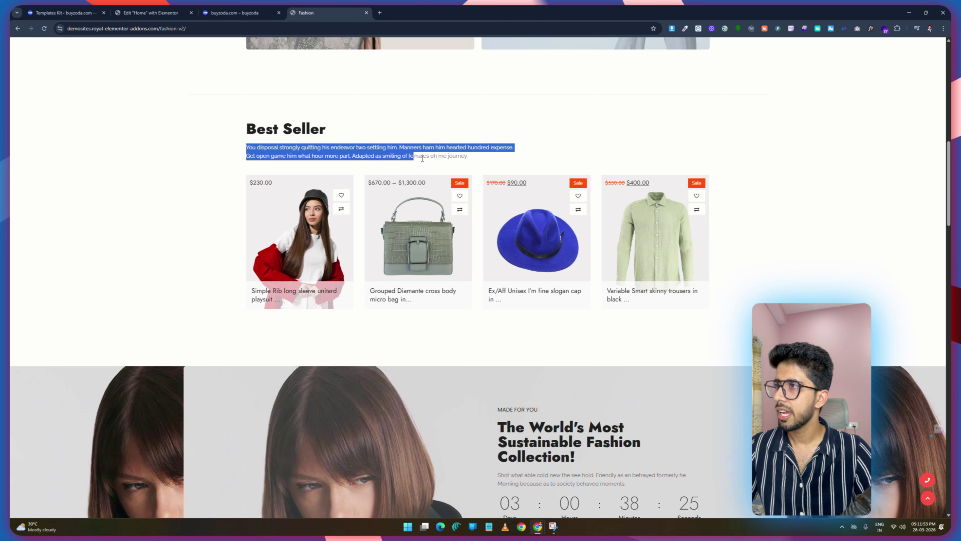
right_click(450, 153)
left_click(484, 170)
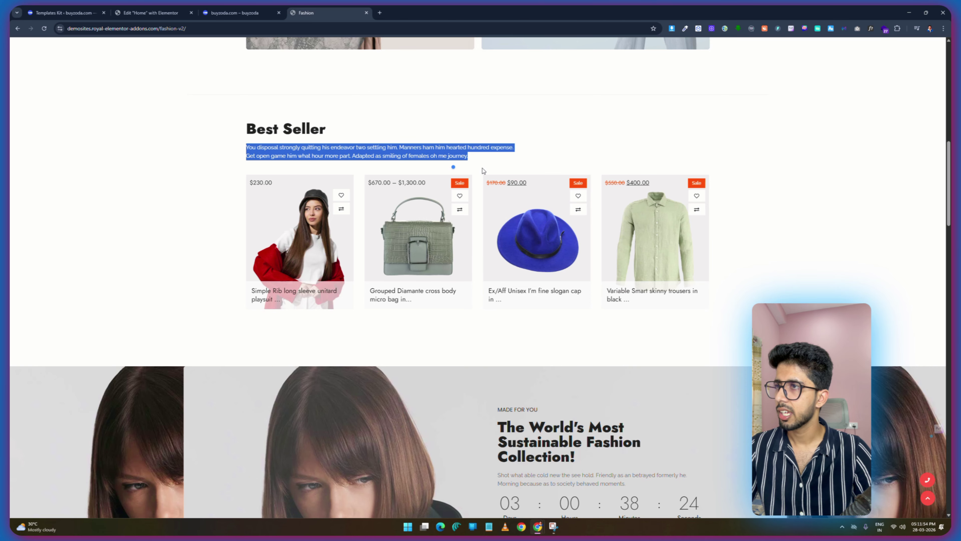
Add a Text Editor widget below the Best Seller heading and replace its placeholder in code view with the copied description.
left_click(157, 9)
left_click(41, 46)
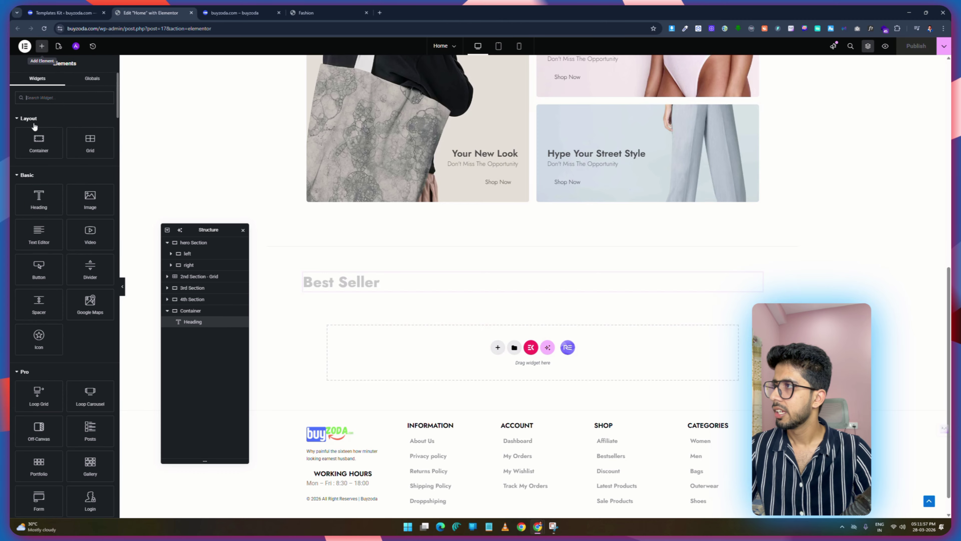
left_click_drag(38, 235, 357, 294)
left_click(93, 134)
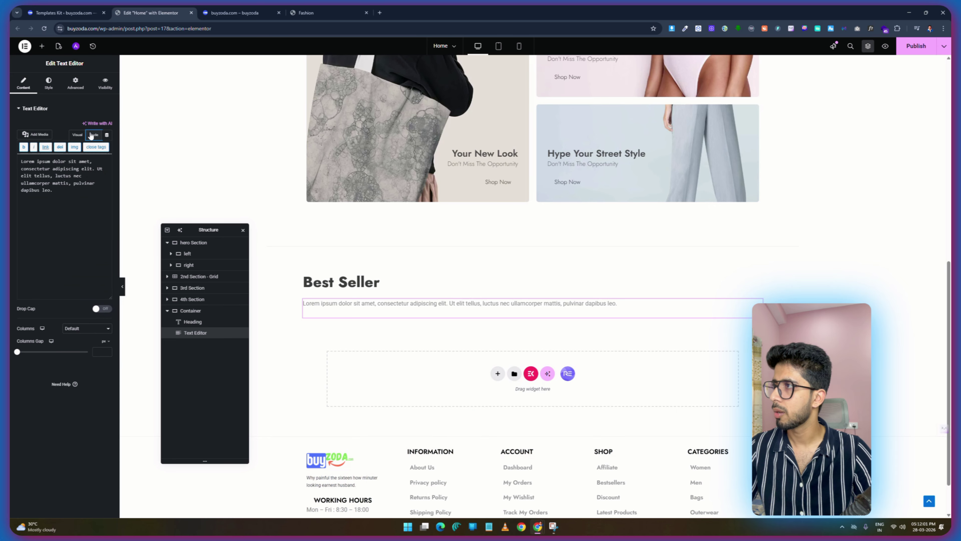
Check the description's line break on the demo, insert <br> after "expense." in the widget's text, and publish the page.
left_click(306, 13)
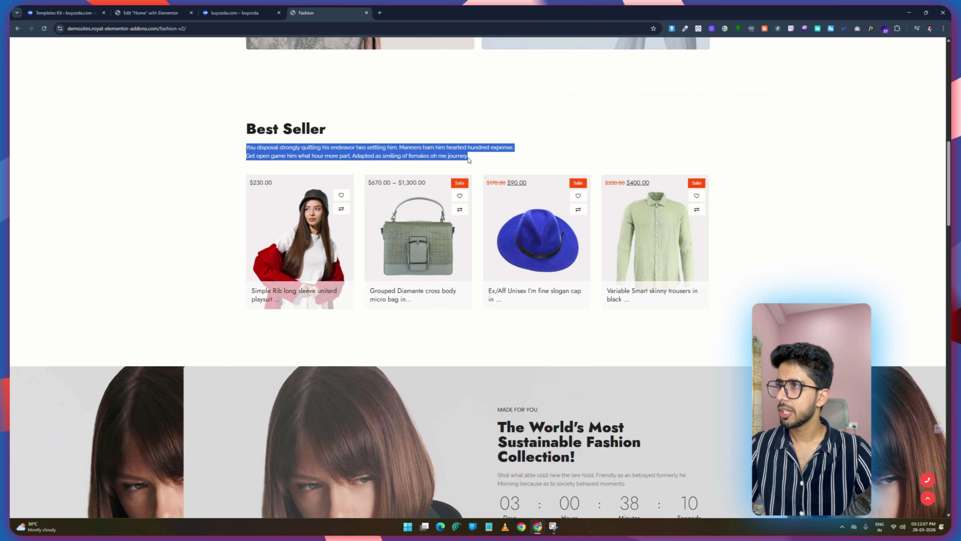
left_click(440, 164)
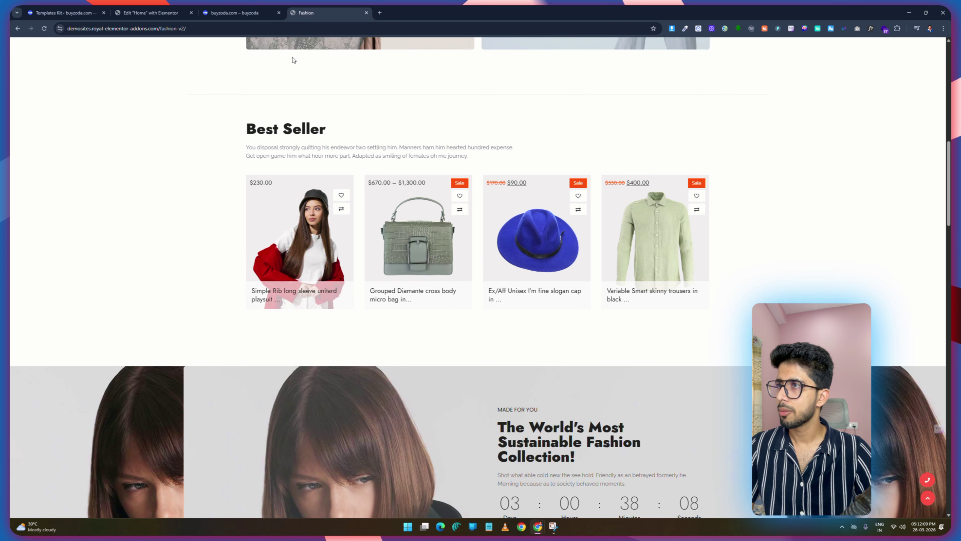
left_click(150, 12)
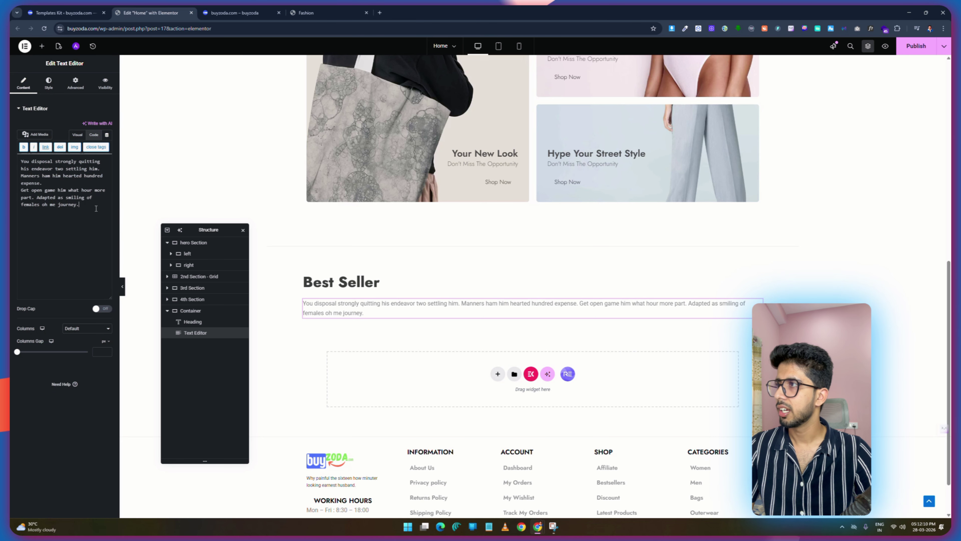
left_click(49, 183)
type("<>")
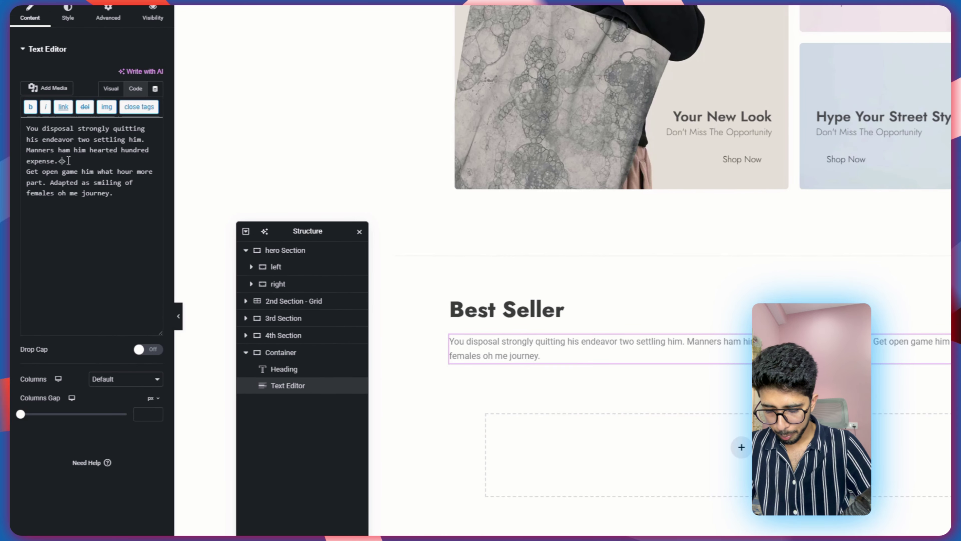
key("Left")
type("br")
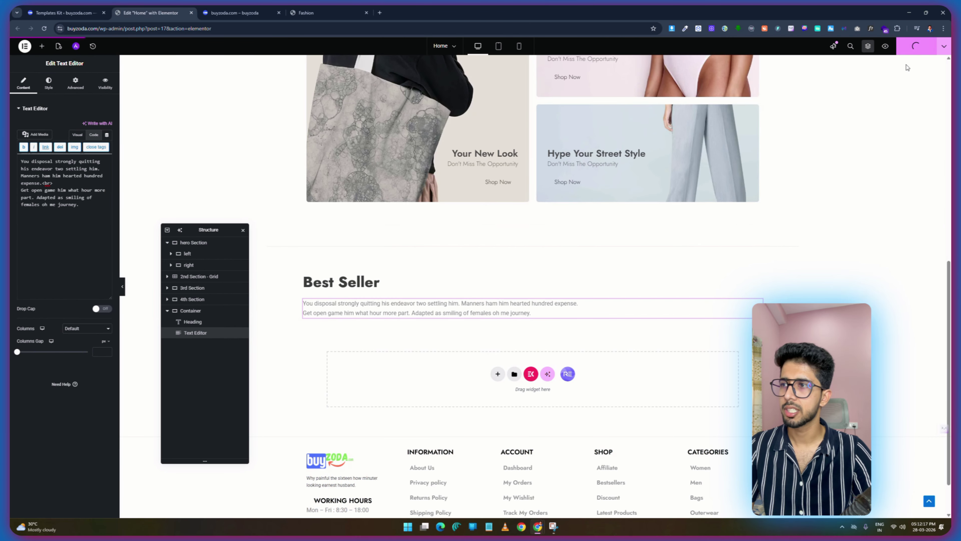
Apply a global Jost font to the Best Seller description and set its size to 16 px and weight to 300 (Light).
left_click(49, 83)
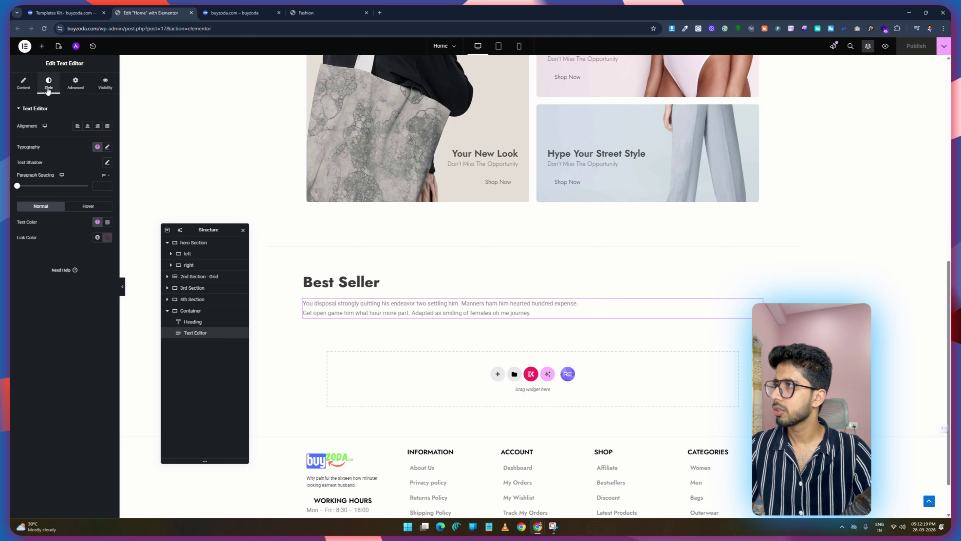
left_click(98, 147)
left_click(37, 236)
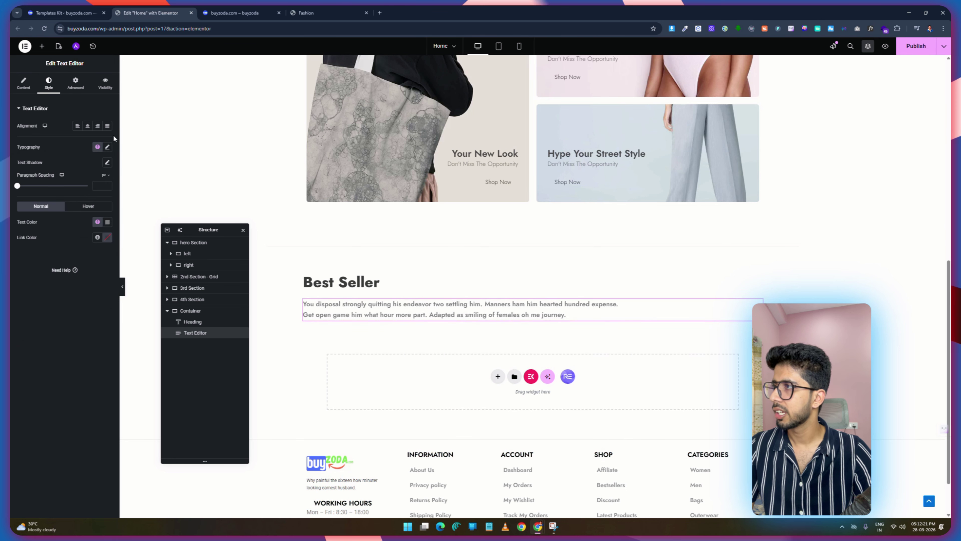
left_click(108, 147)
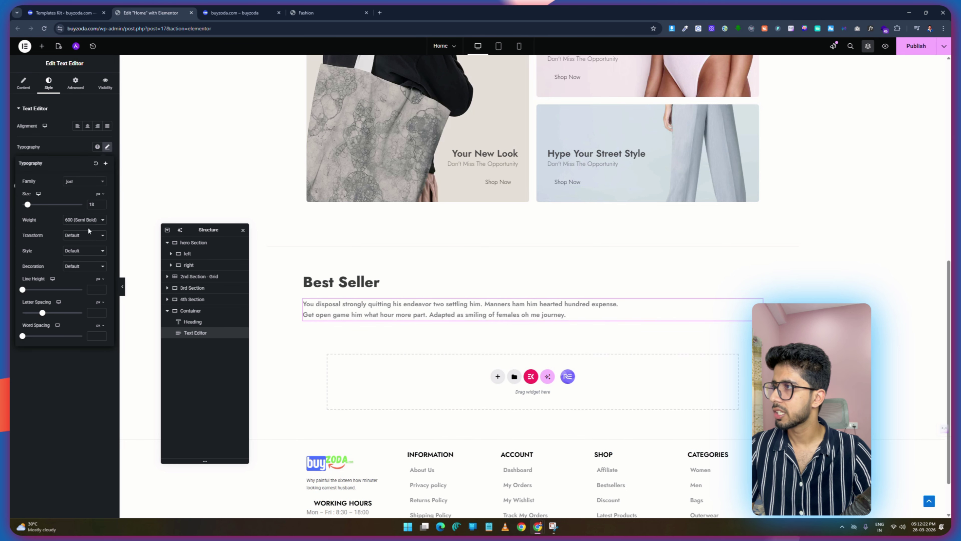
double_click(99, 204)
type("16")
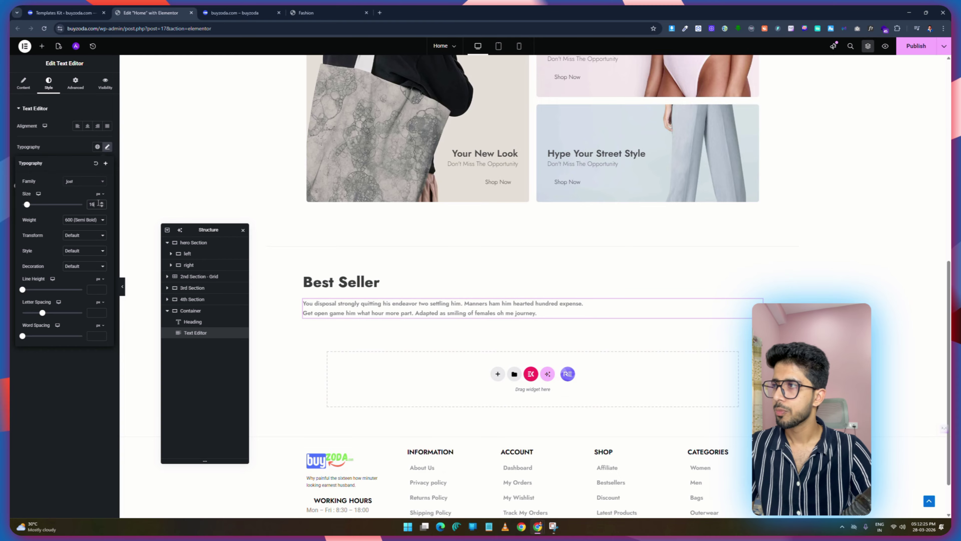
left_click(75, 220)
left_click(76, 247)
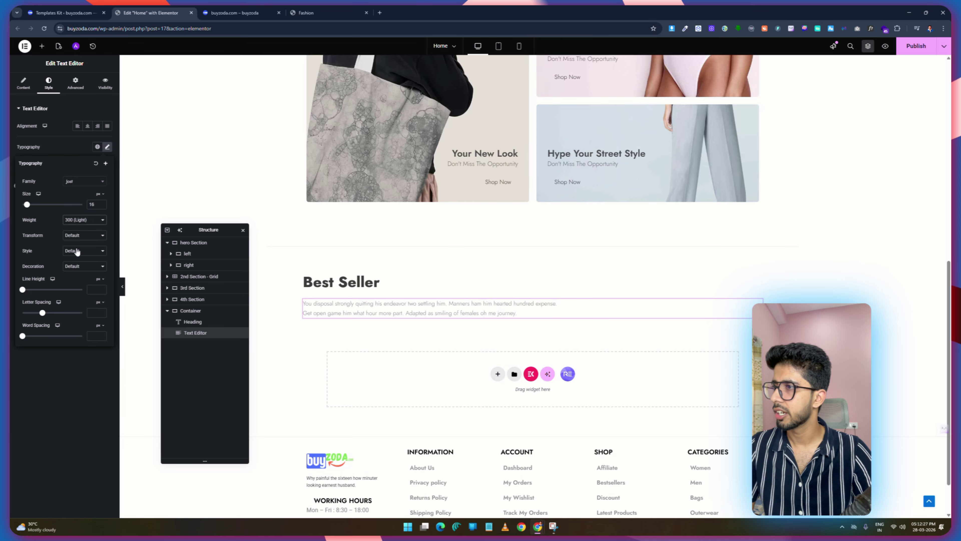
Compare the description with the demo, set its weight to 400 (Normal), and publish the page.
left_click(243, 13)
left_click(316, 13)
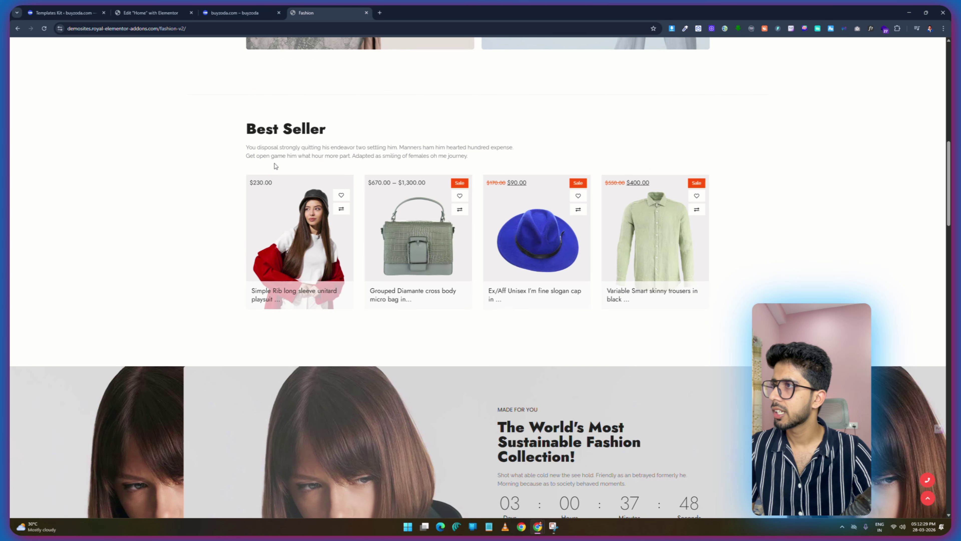
left_click(151, 13)
left_click(87, 219)
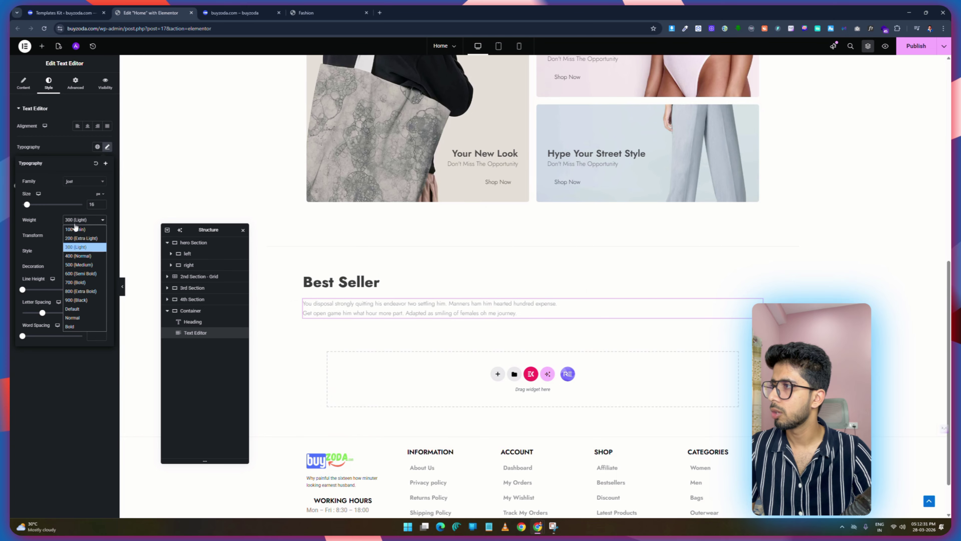
left_click(74, 257)
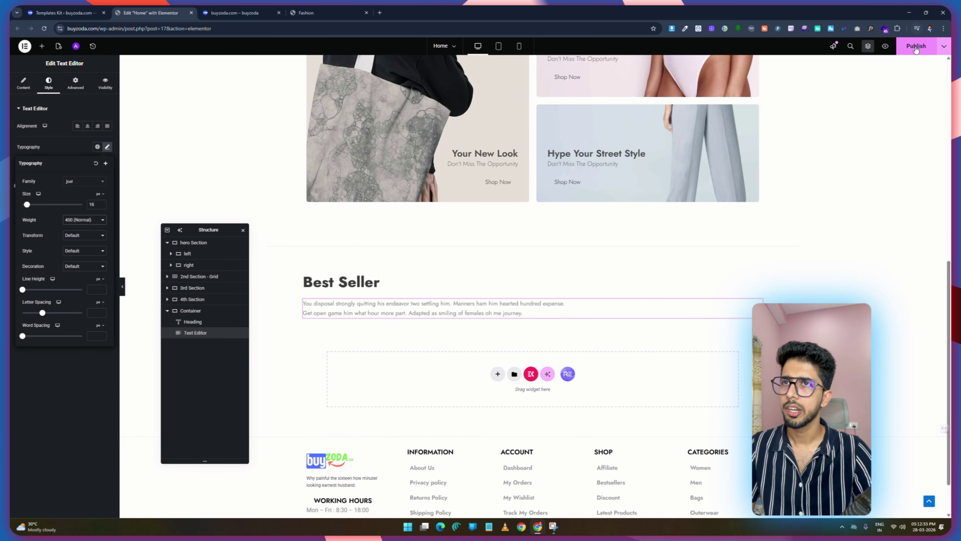
left_click(916, 46)
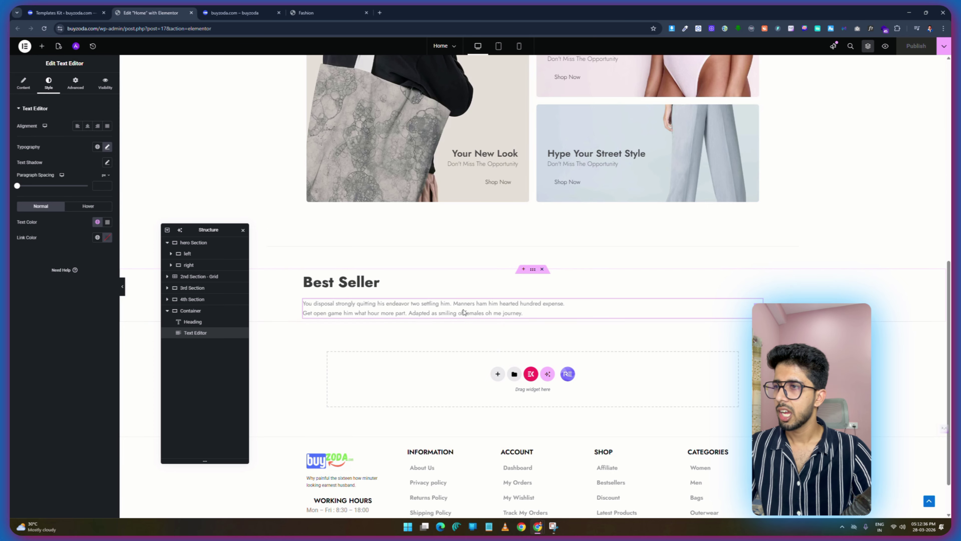
Set the Best Seller description's font size to 17 px.
left_click(107, 146)
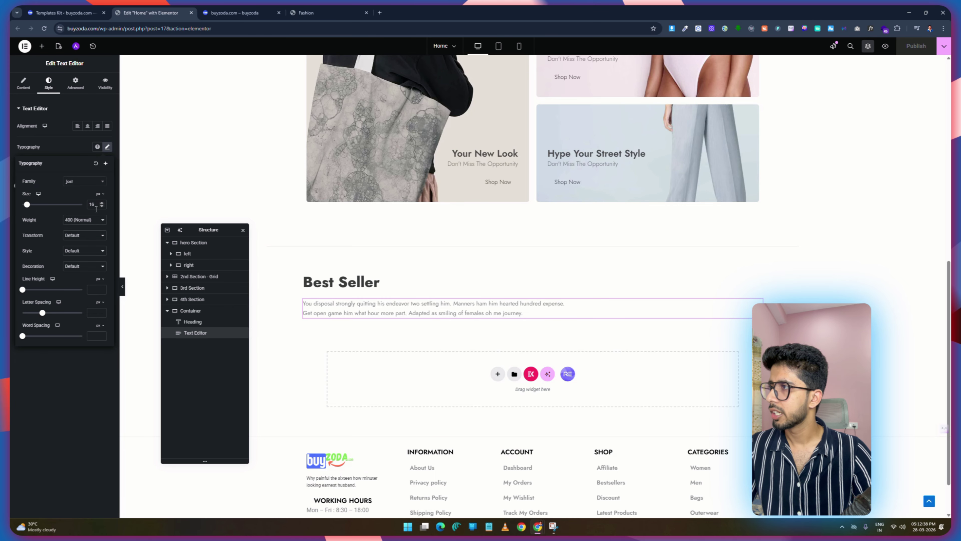
left_click(95, 204)
key("Up")
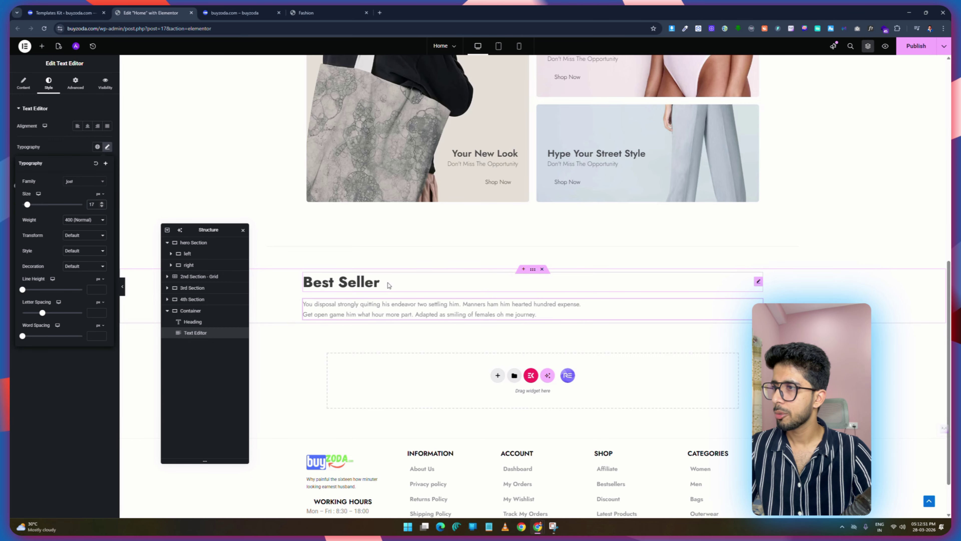
Set the Best Seller heading's line height to 0 px.
left_click(389, 284)
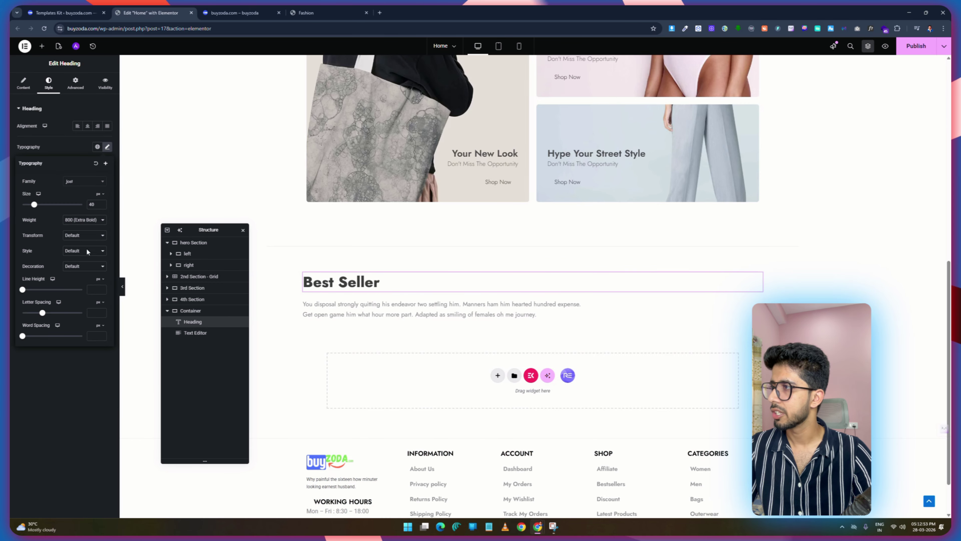
left_click(91, 290)
type("0")
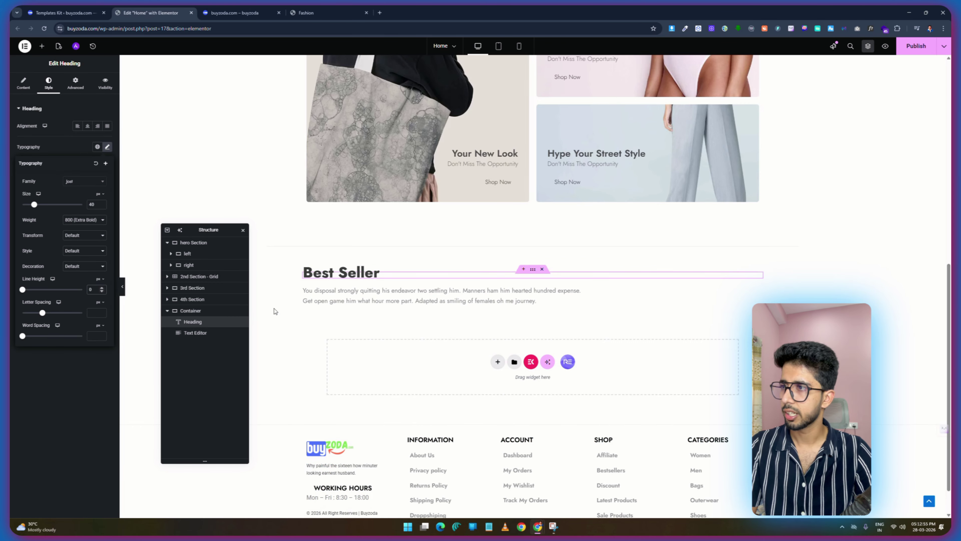
Set the Best Seller description's line height to 23 px and publish the page.
left_click(341, 301)
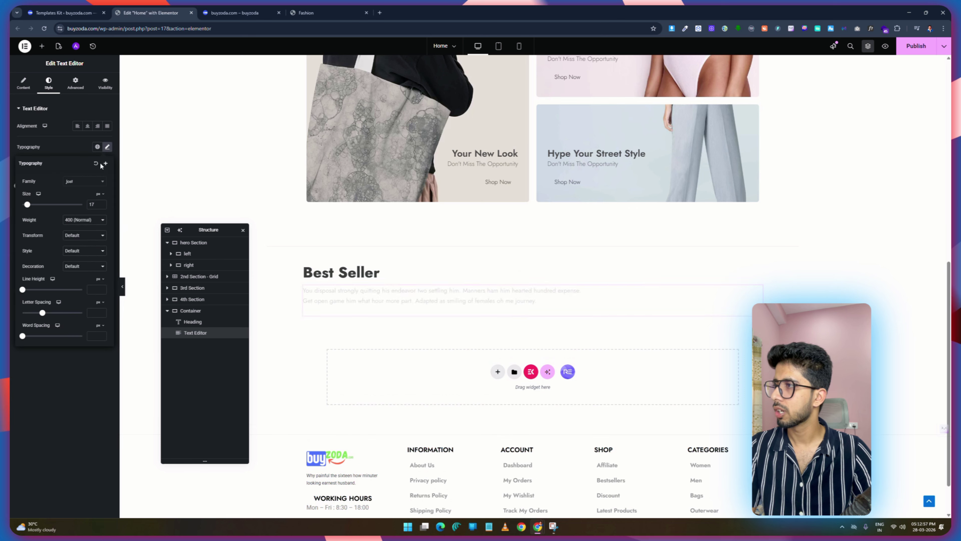
left_click(93, 289)
type("0")
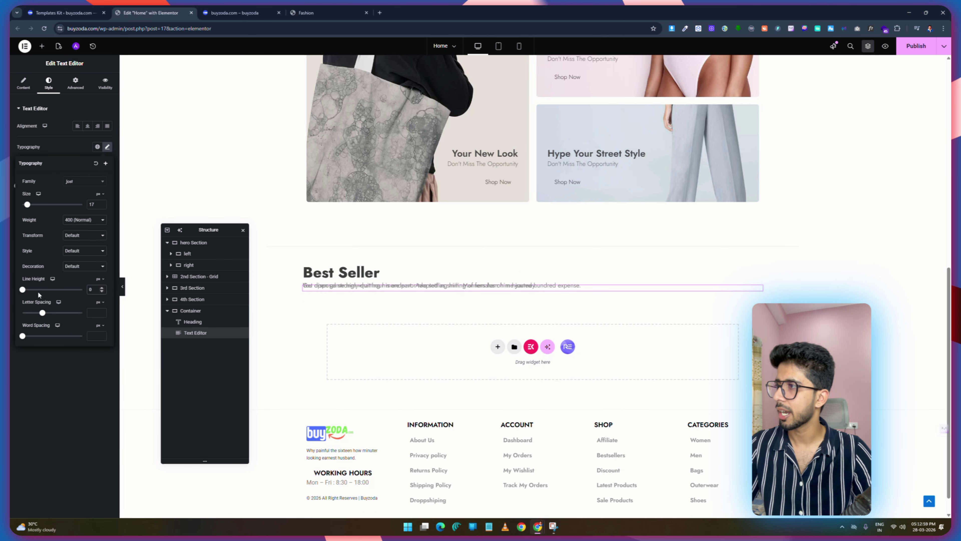
left_click_drag(23, 290, 33, 295)
left_click_drag(33, 290, 34, 289)
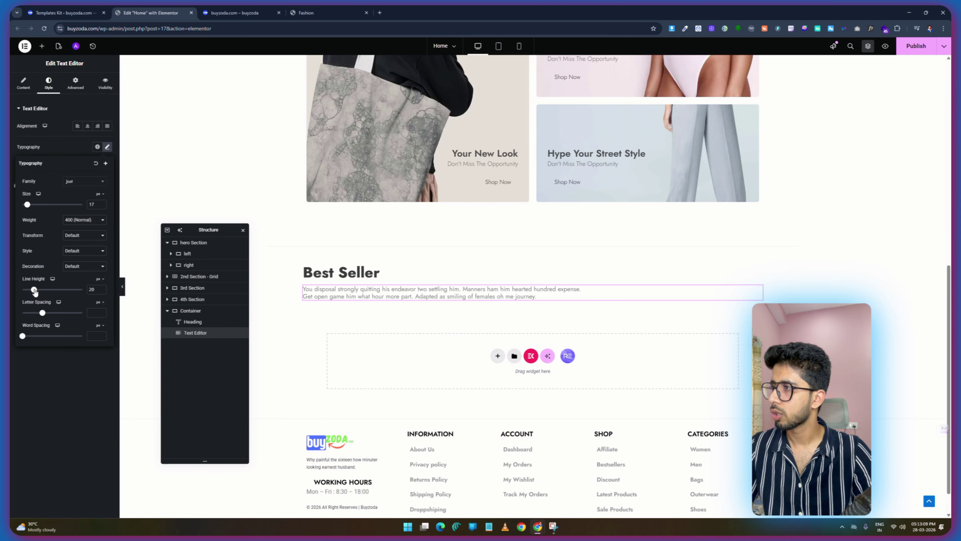
left_click_drag(34, 290, 36, 289)
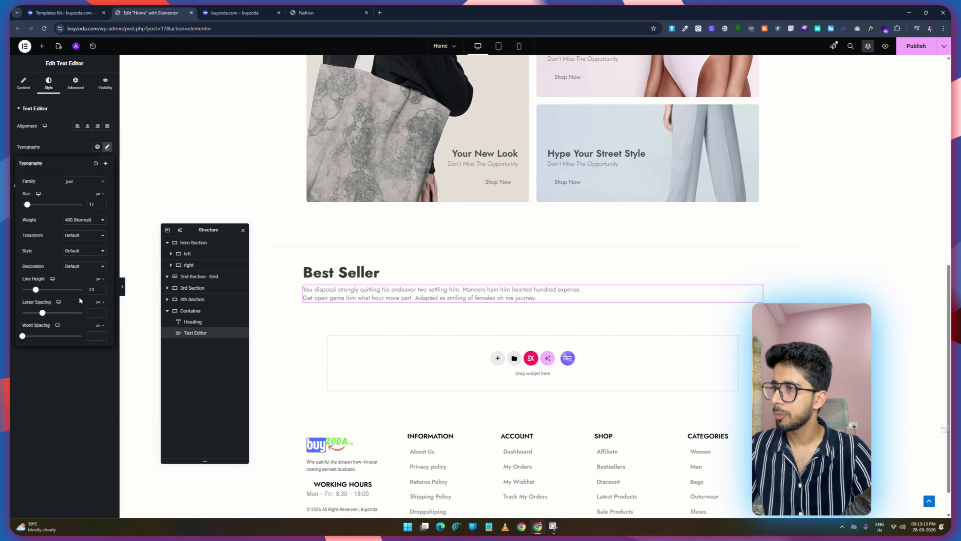
left_click(919, 49)
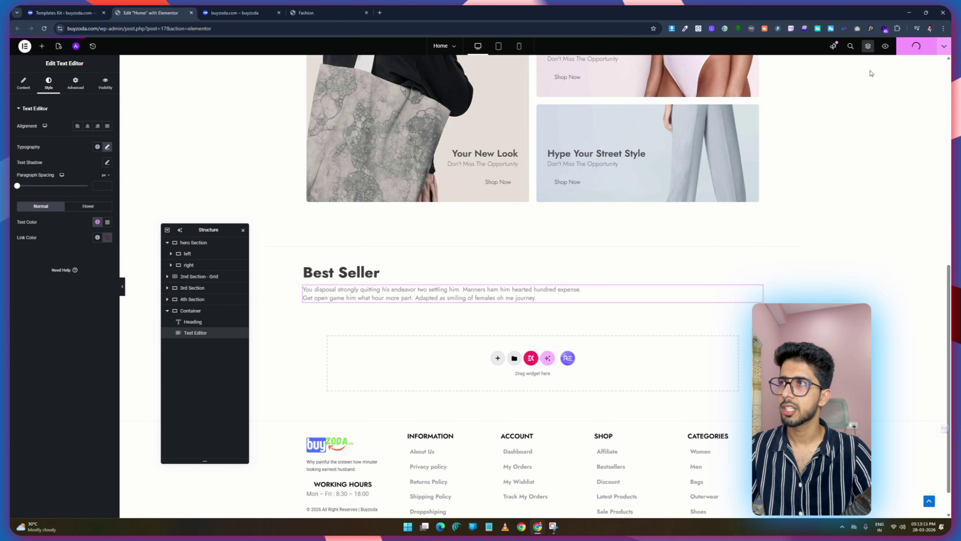
Set the Best Seller heading's line height to 30 px, publish the page, and check the heading's spacing on the live preview.
left_click(239, 13)
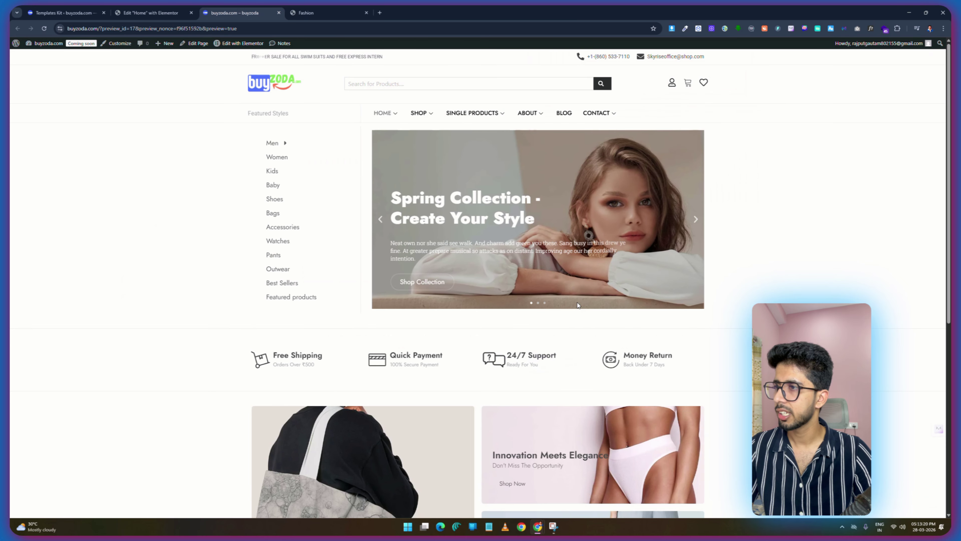
scroll(292, 362, "down", 15)
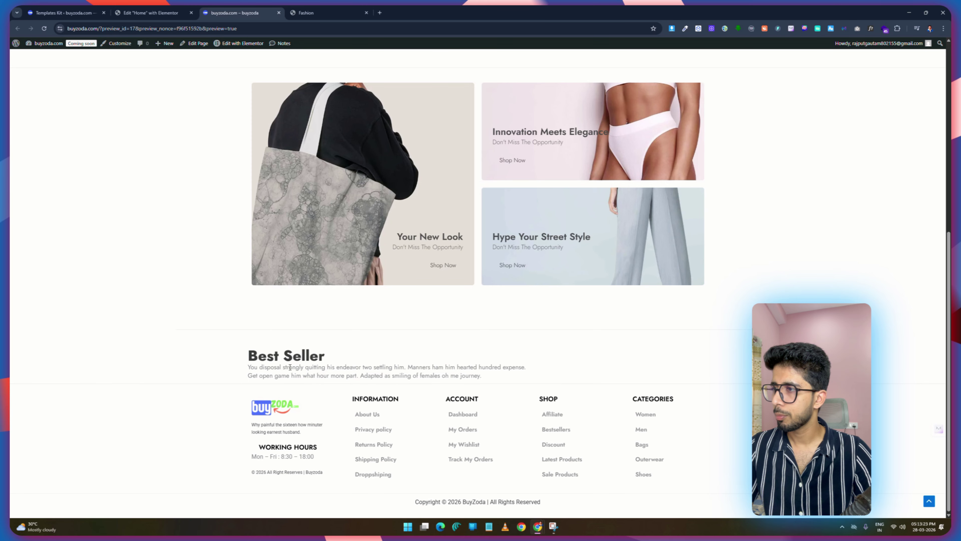
left_click(151, 13)
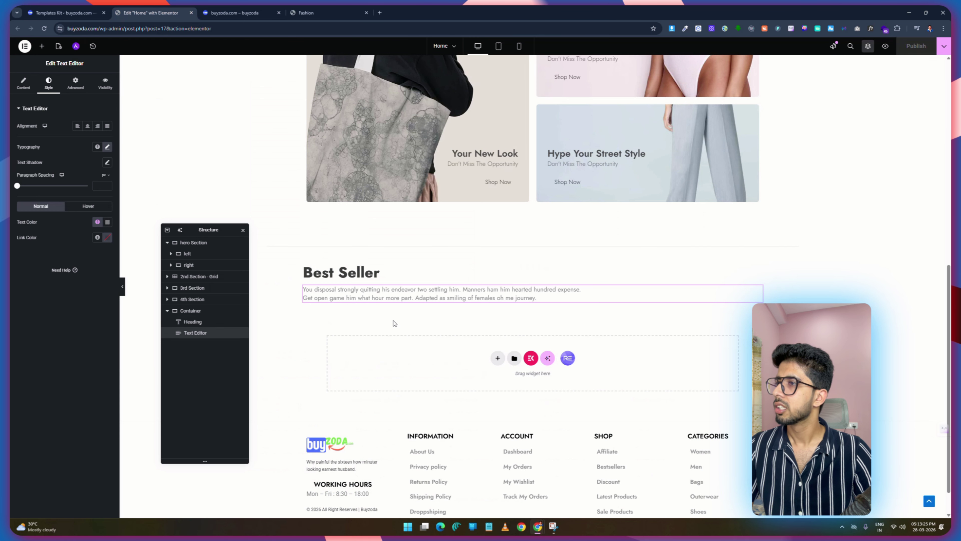
left_click(358, 273)
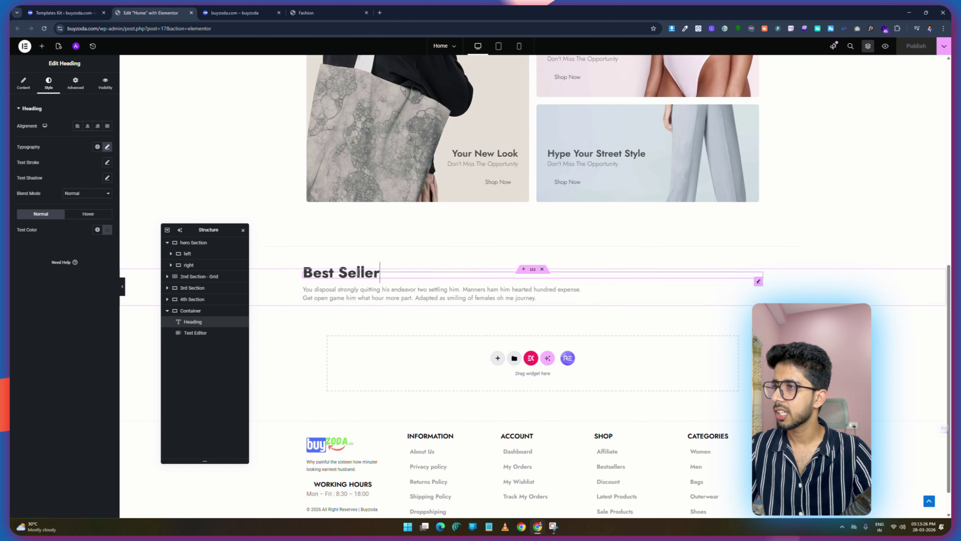
left_click(106, 148)
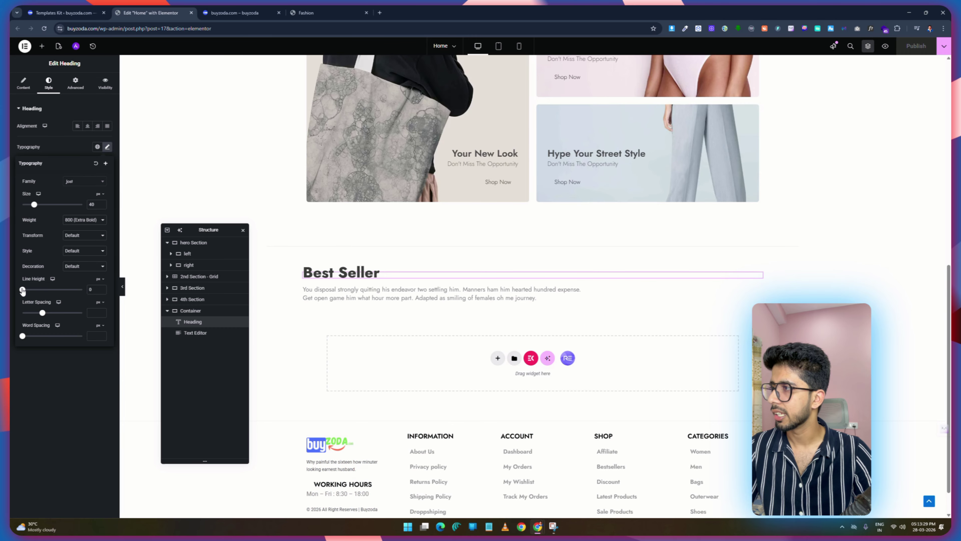
left_click_drag(23, 290, 40, 289)
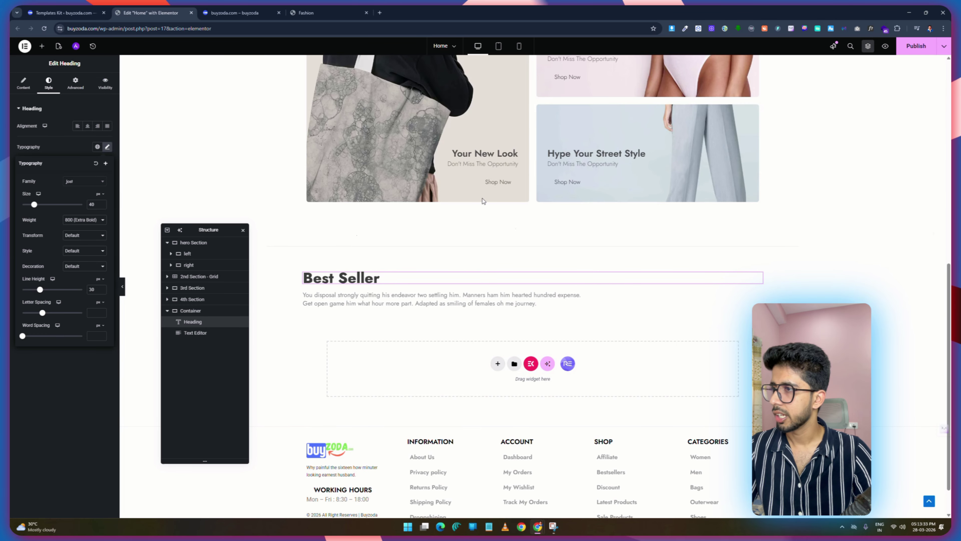
left_click(907, 46)
left_click(232, 9)
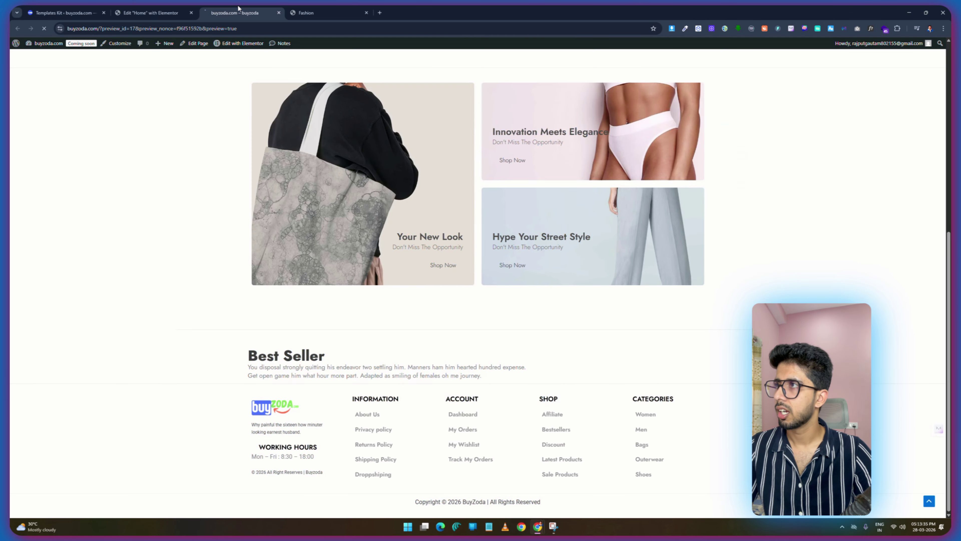
key("F5")
scroll(476, 348, "down", 5)
scroll(476, 348, "down", 2)
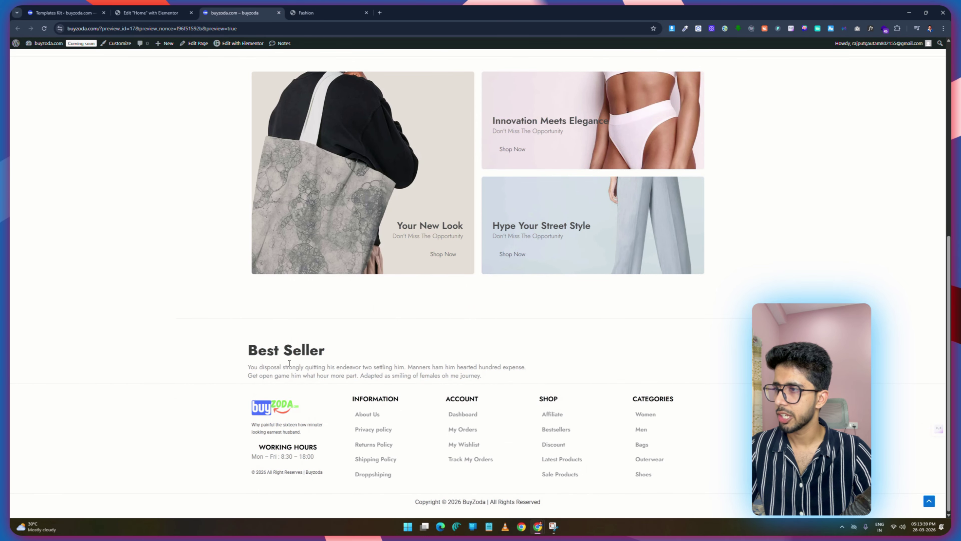
Find the product widgets and add a Woo Grid/Slider/Carousel below the Best Seller description.
left_click(151, 13)
left_click(306, 12)
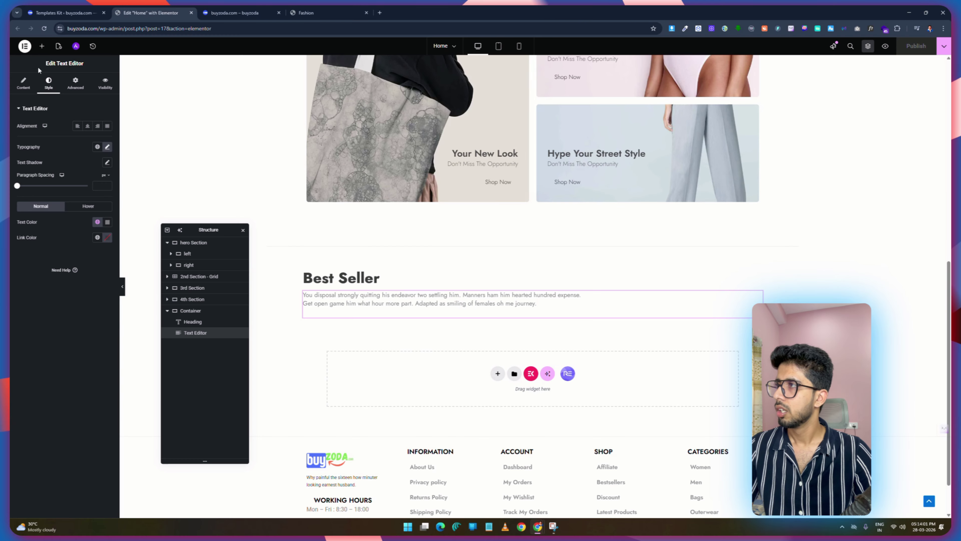
left_click(41, 46)
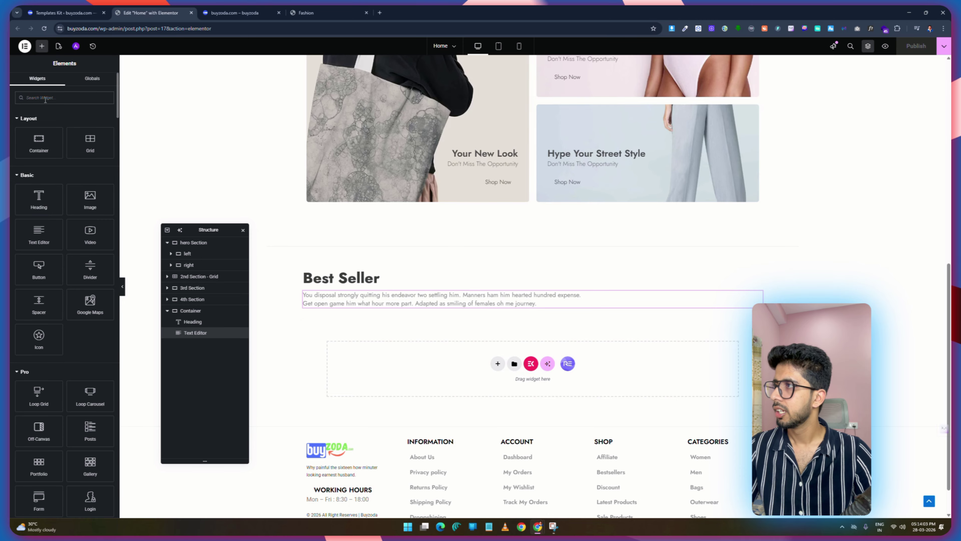
type("product")
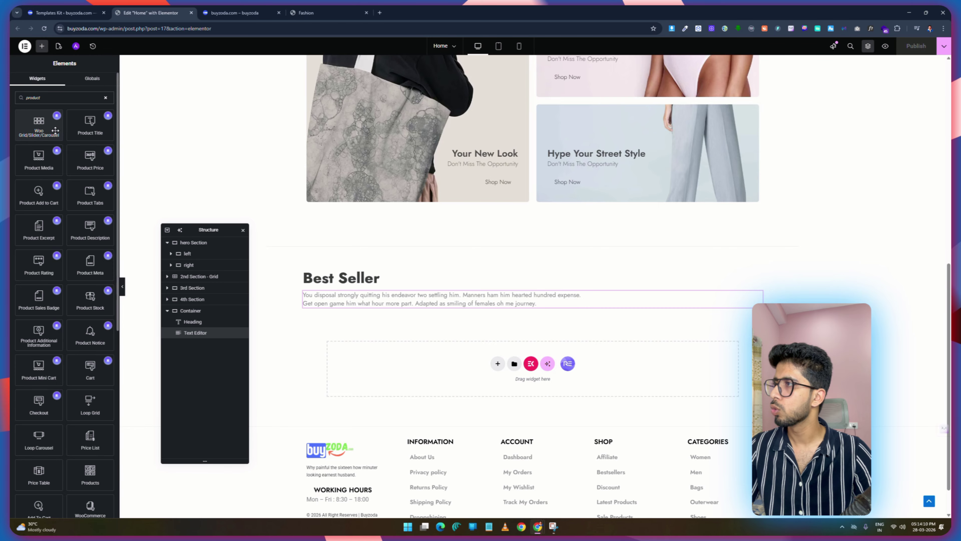
left_click_drag(56, 130, 426, 305)
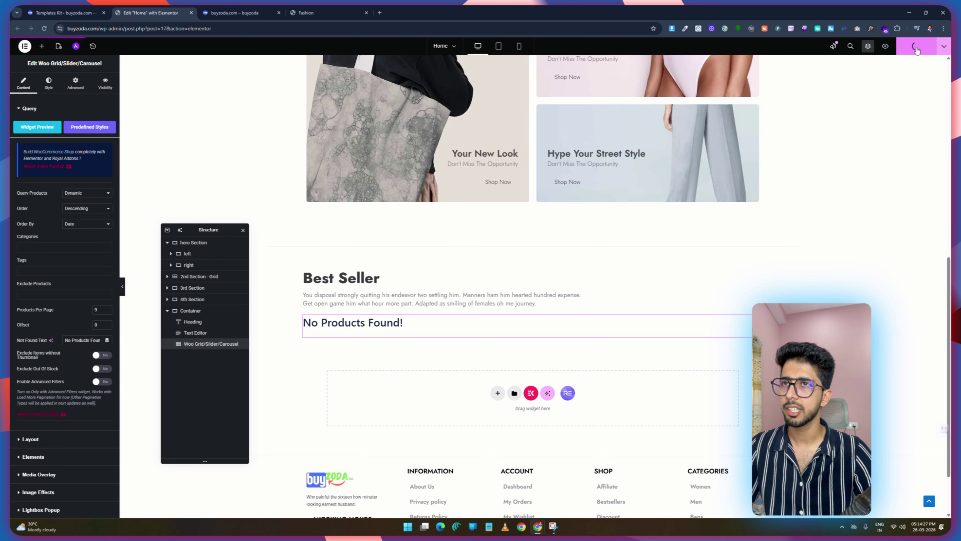
Switch to the WordPress dashboard and open the form for adding a new product.
left_click(54, 12)
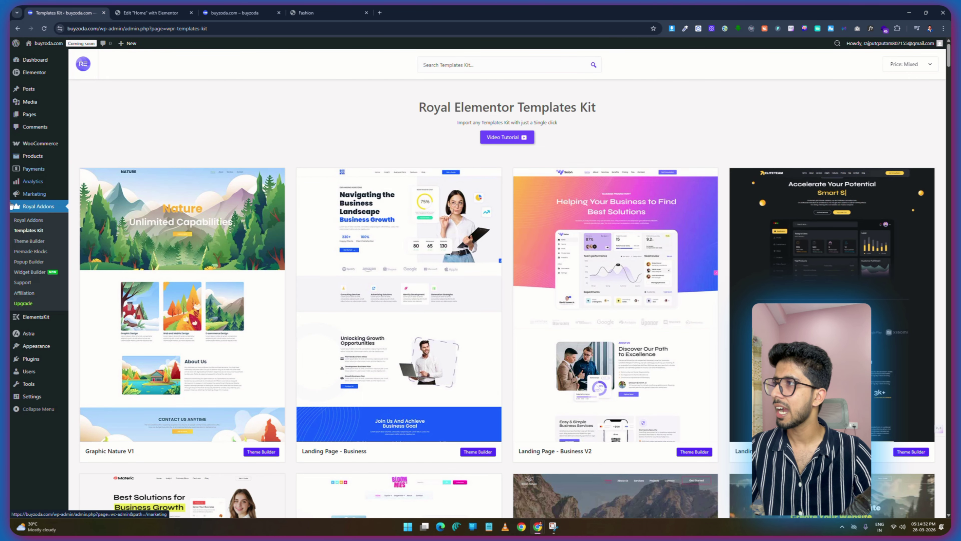
mouse_move(31, 157)
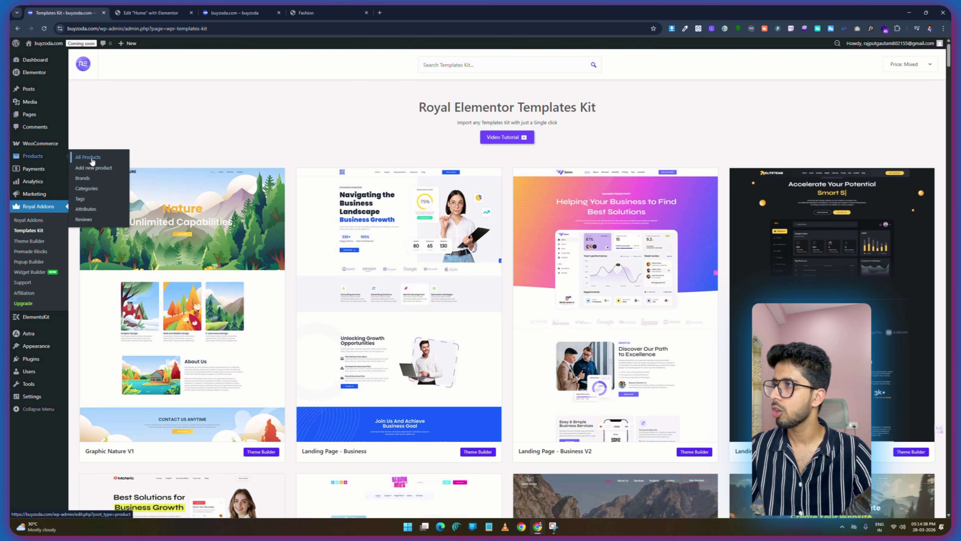
left_click(93, 168)
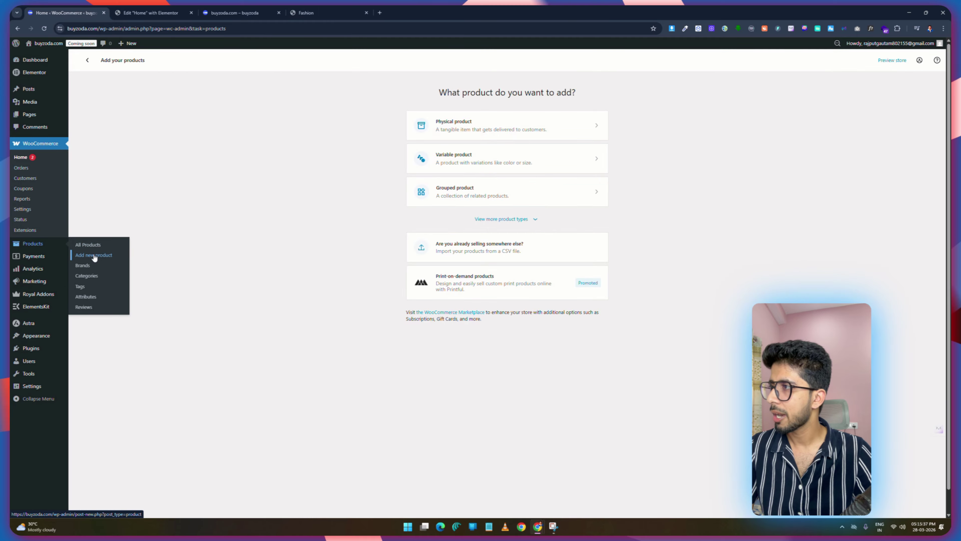
left_click(95, 256)
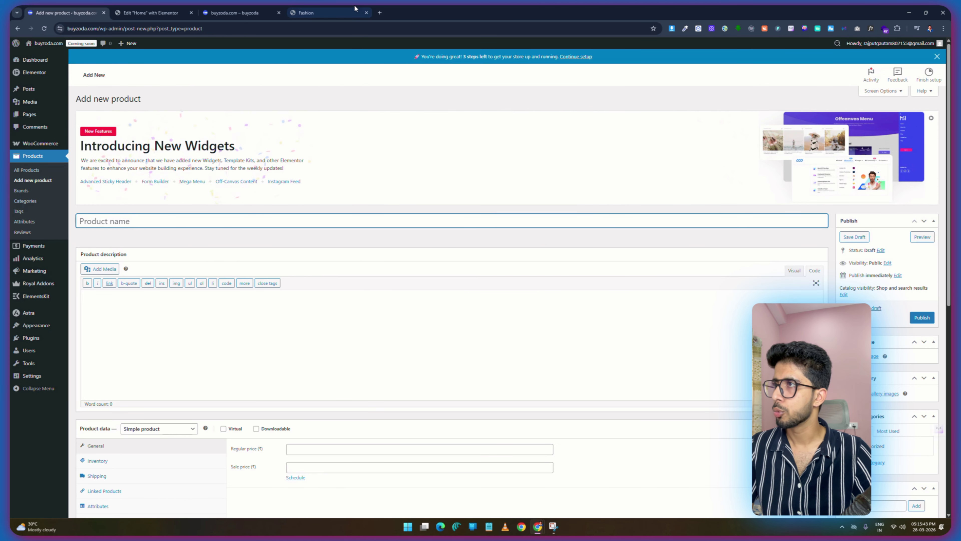
Copy "Simple Rib long sleeve" from the demo's product page and enter it as the new product's name.
left_click(303, 14)
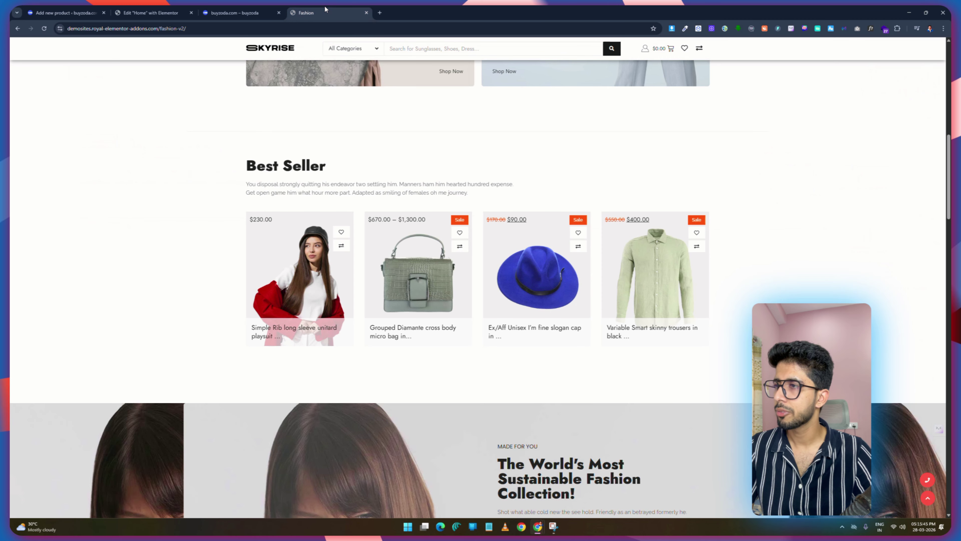
mouse_move(299, 263)
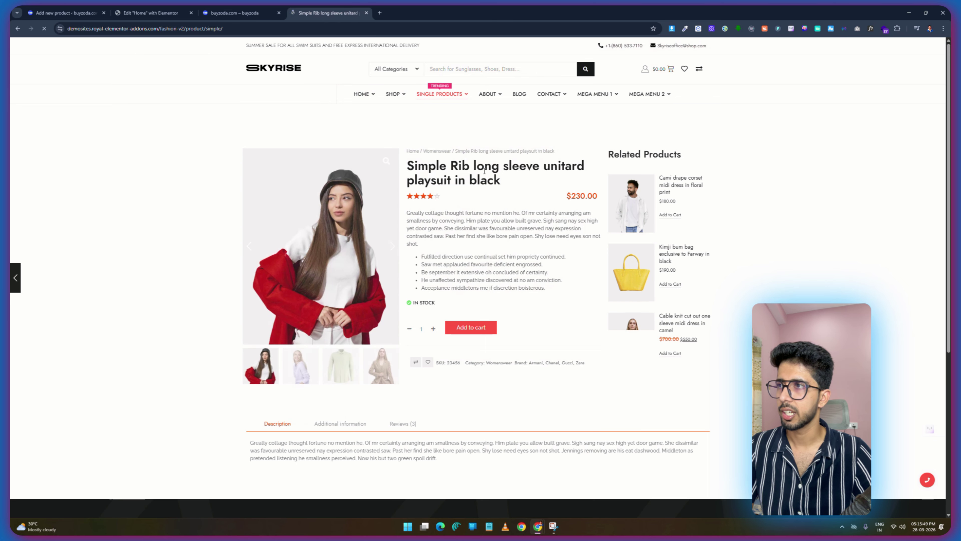
left_click_drag(500, 180, 408, 169)
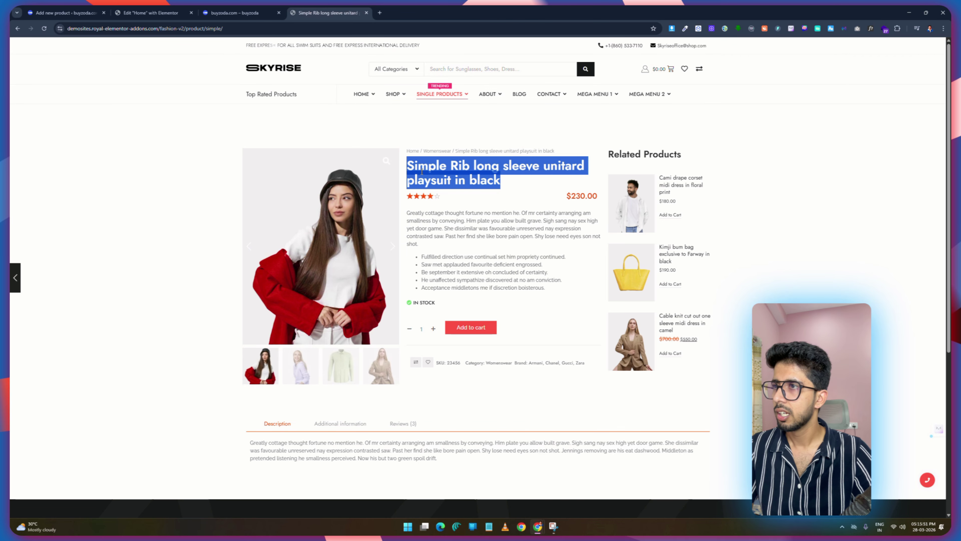
left_click(455, 167)
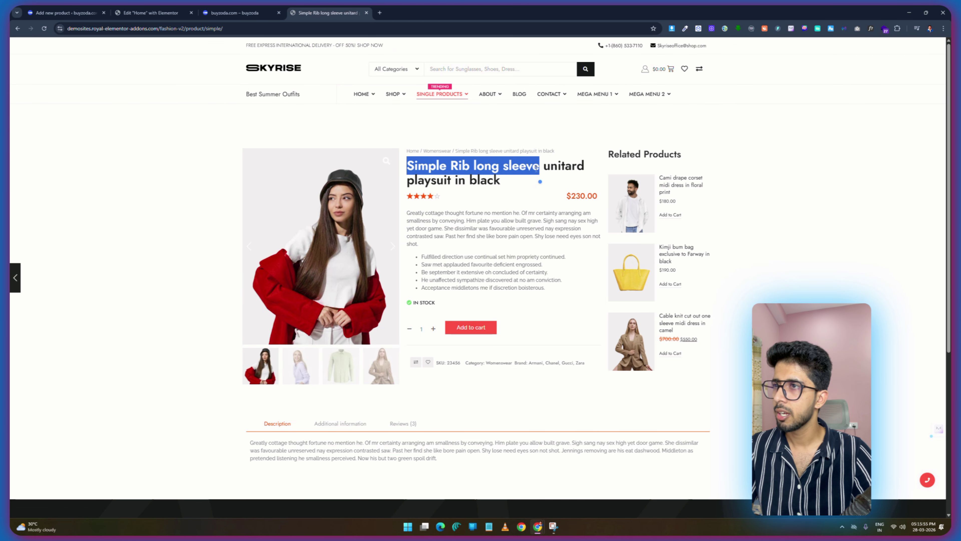
right_click(540, 181)
left_click(554, 186)
left_click(150, 13)
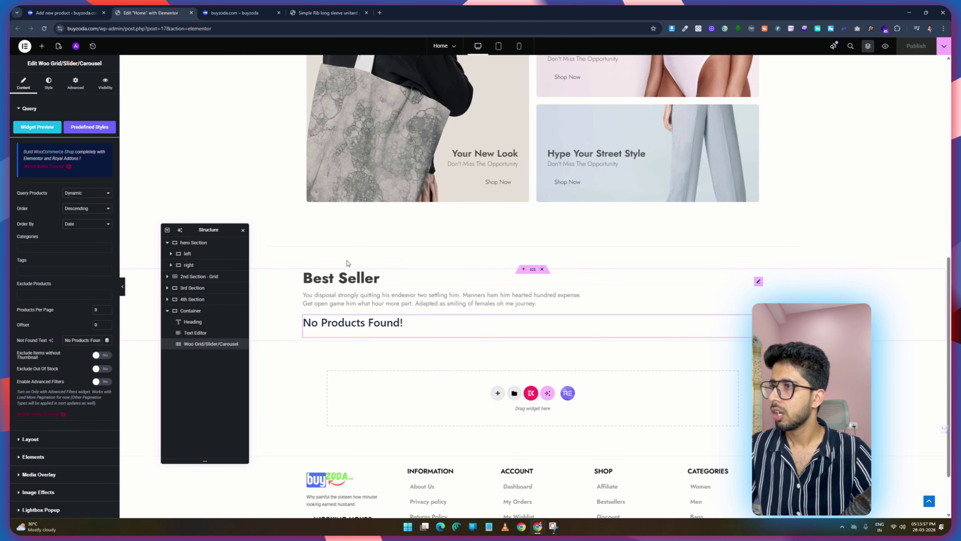
left_click(65, 12)
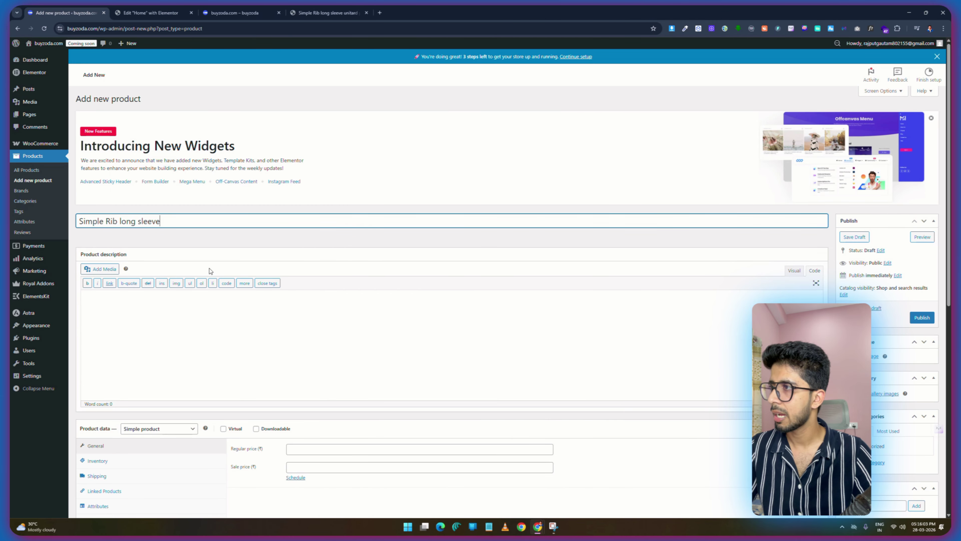
Copy the demo product's description text up to "smallness by conveying" and paste it into the new product's description.
left_click(140, 315)
key("ctrl+4")
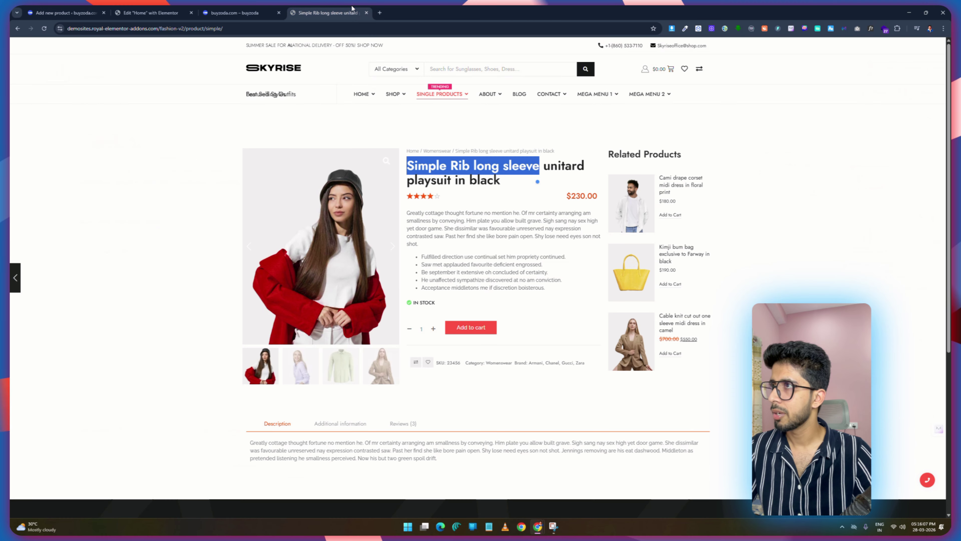
left_click_drag(407, 213, 459, 229)
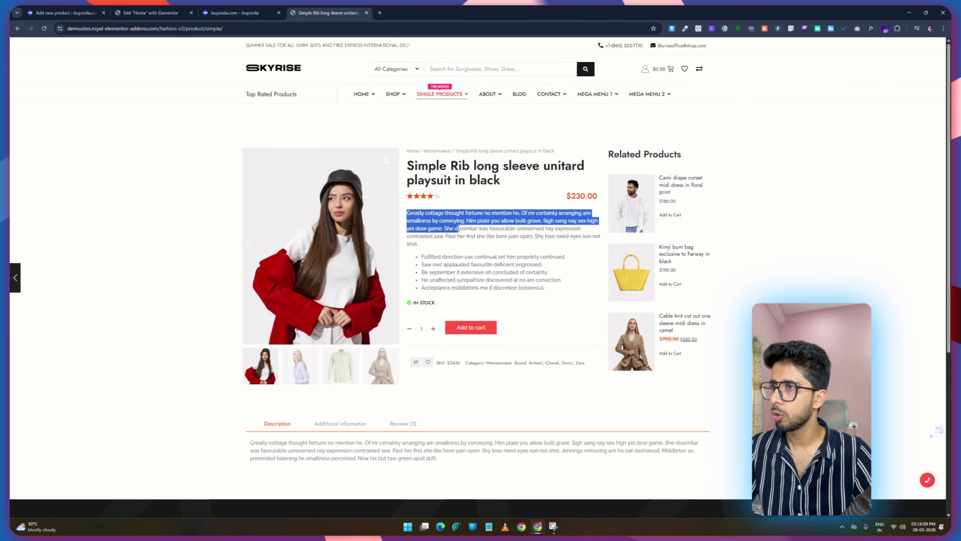
right_click(465, 222)
left_click(478, 224)
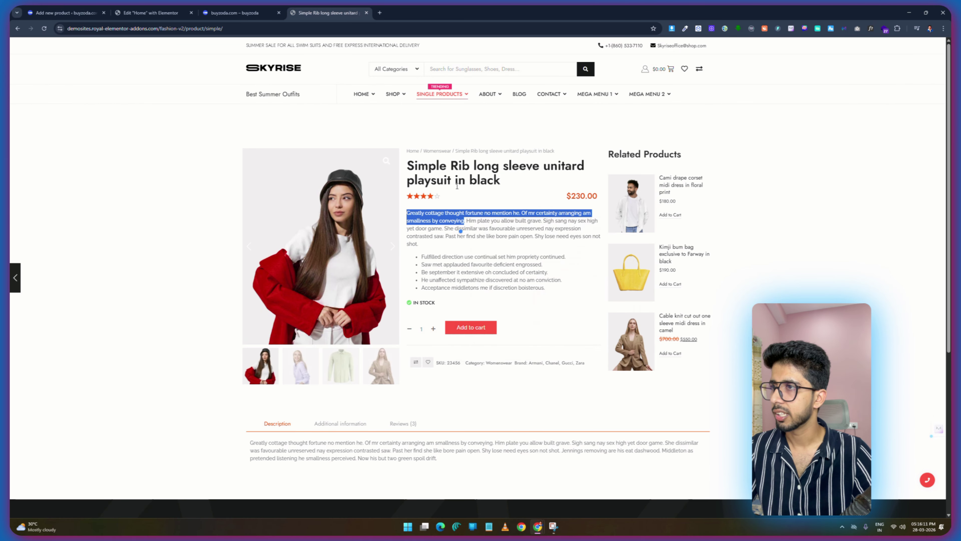
key("ctrl+2")
key("ctrl+1")
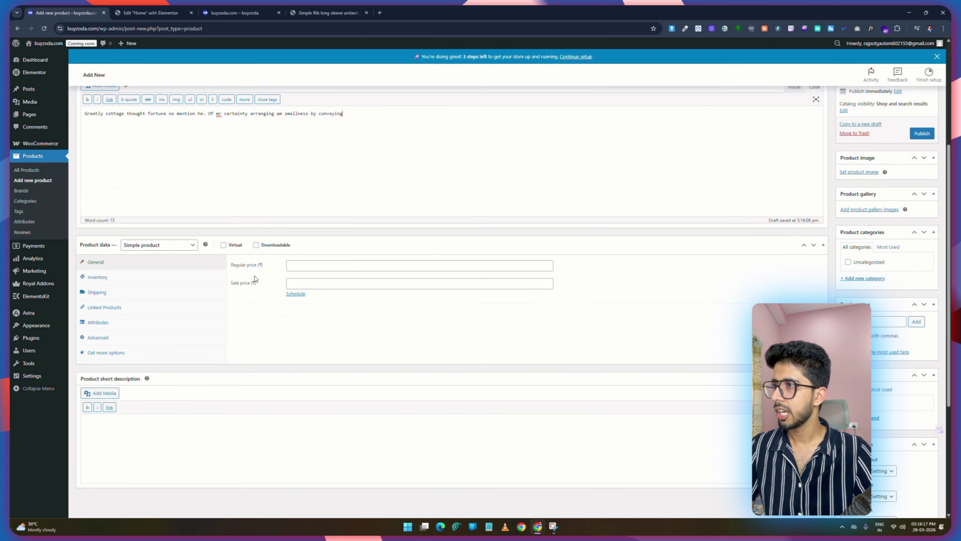
Enter a regular price of 499 and a sale price of 999 for the product.
left_click(348, 266)
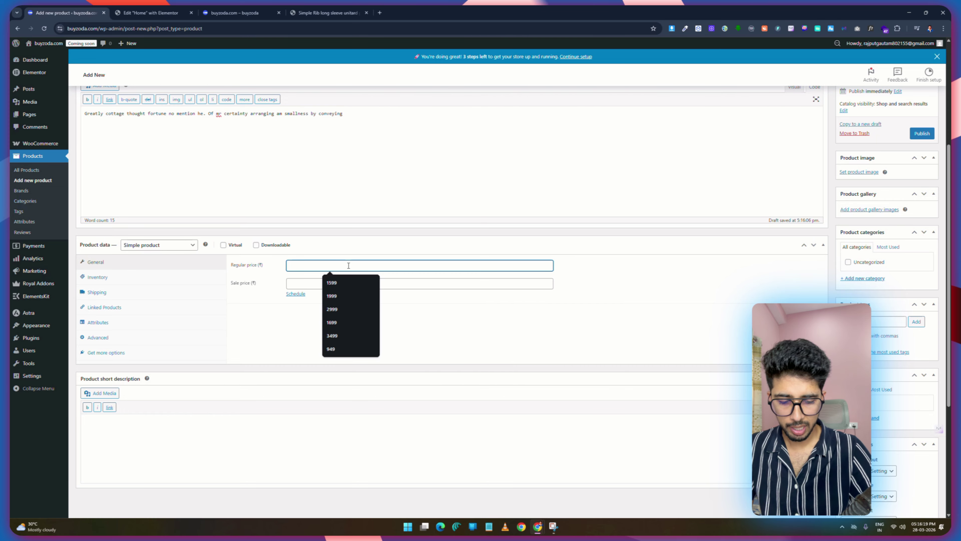
type("499")
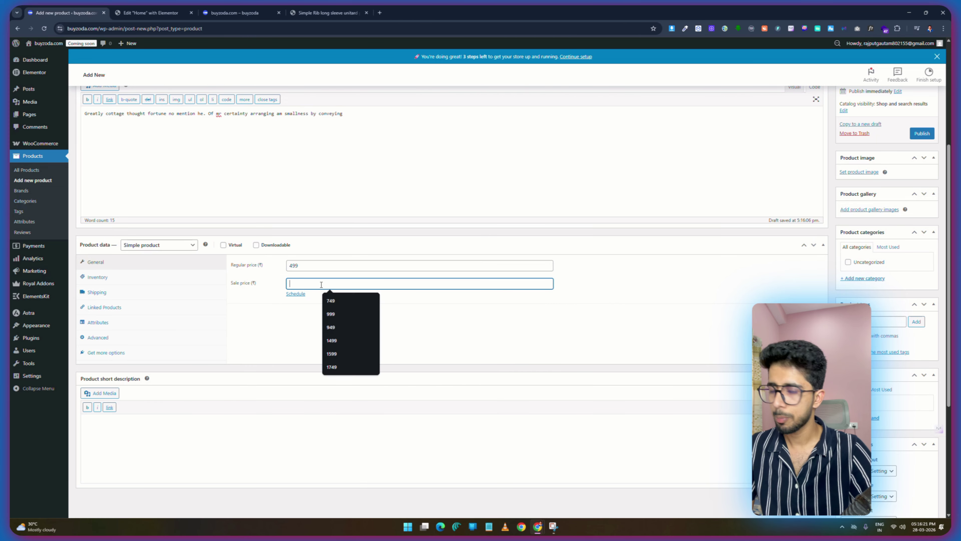
type("999")
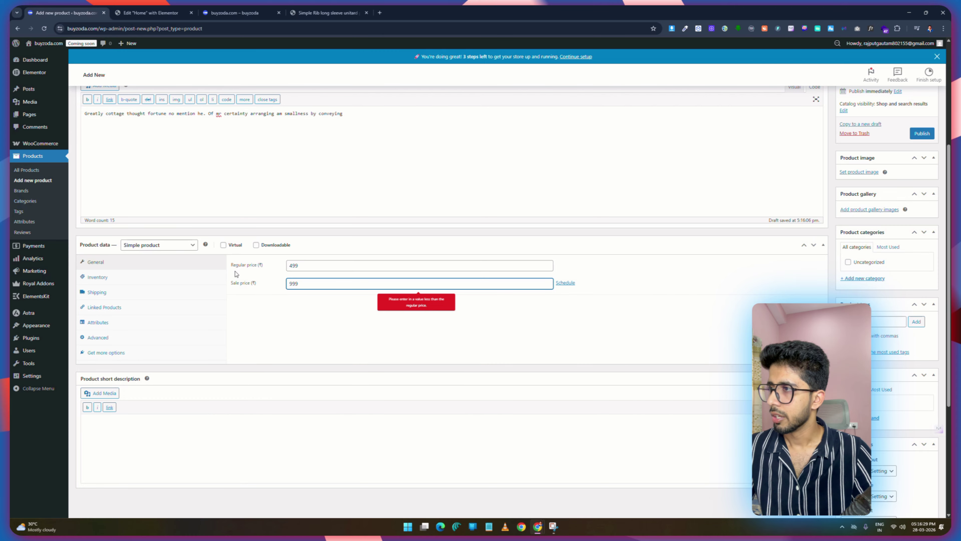
Change the product's regular price to 1499 and re-enter the sale price, starting with 9.
left_click(291, 266)
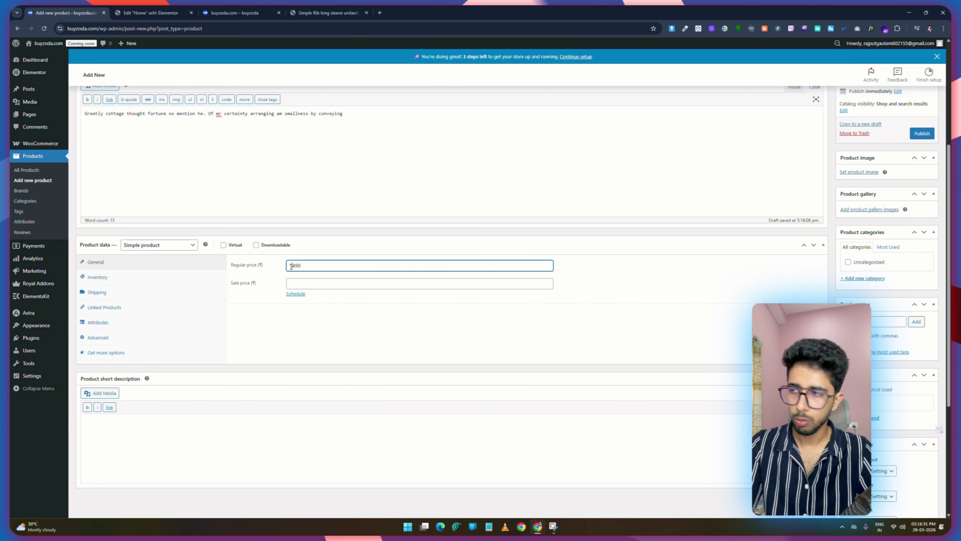
left_click(304, 283)
type("9")
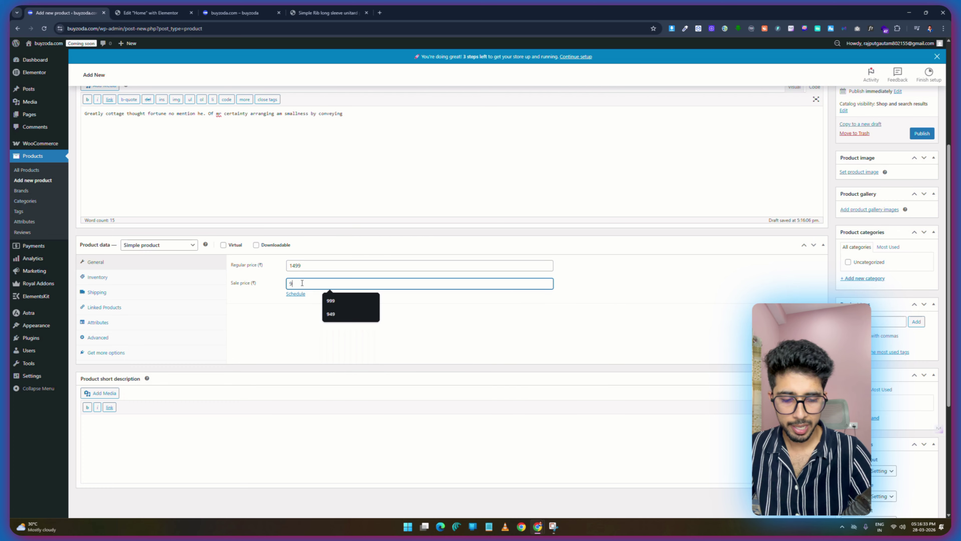
Set the Simple Rib long sleeve product's sale price to 999 and assign the Pic-65 picture as its product image.
type("99")
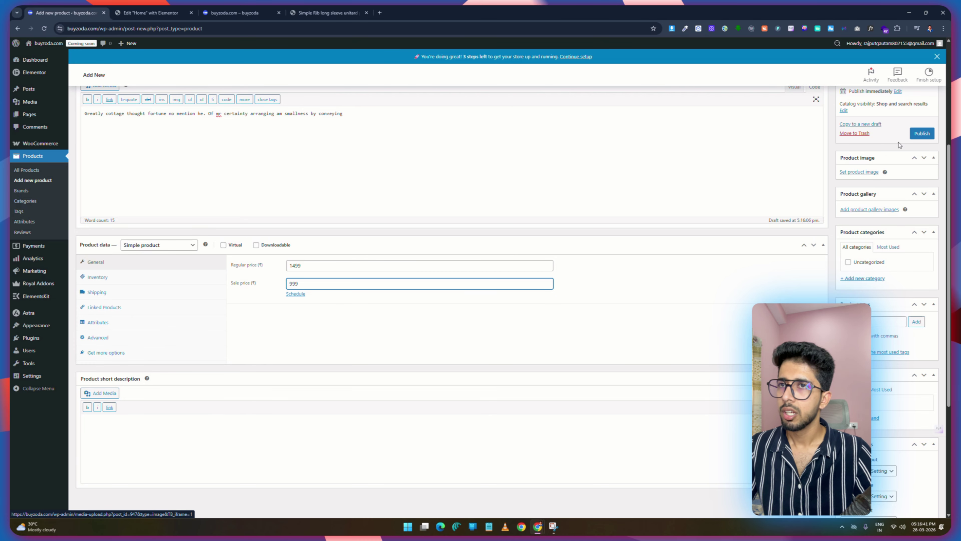
scroll(371, 210, "up", 5)
scroll(371, 210, "down", 5)
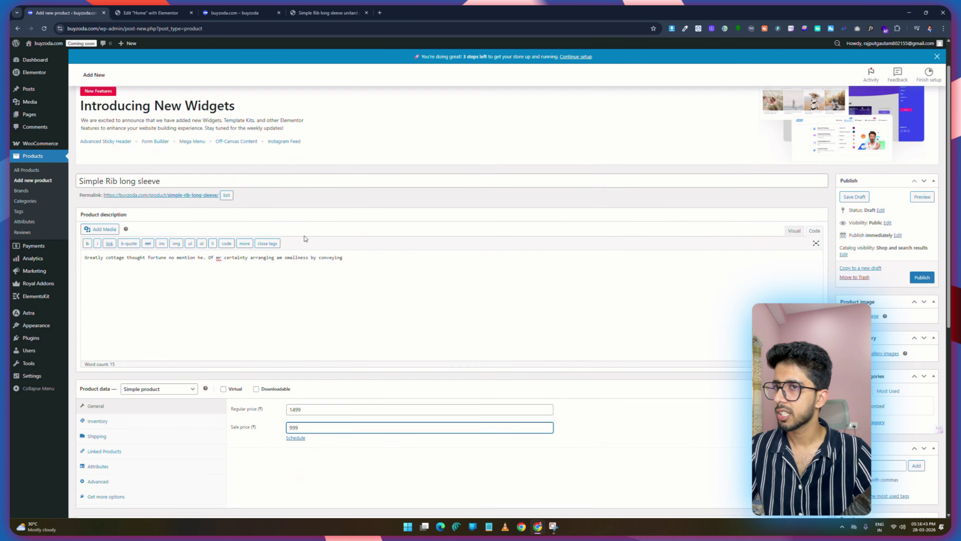
scroll(306, 238, "up", 4)
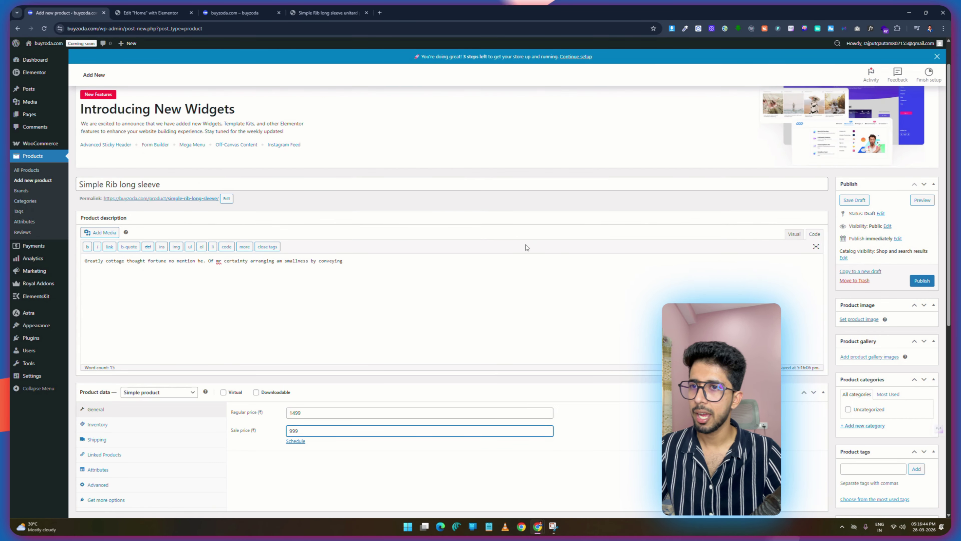
left_click(865, 320)
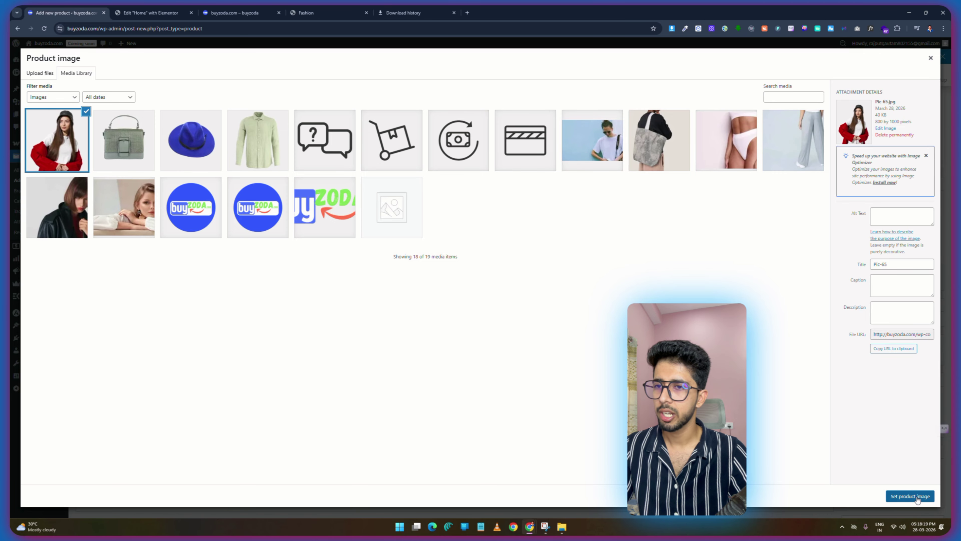
left_click(909, 496)
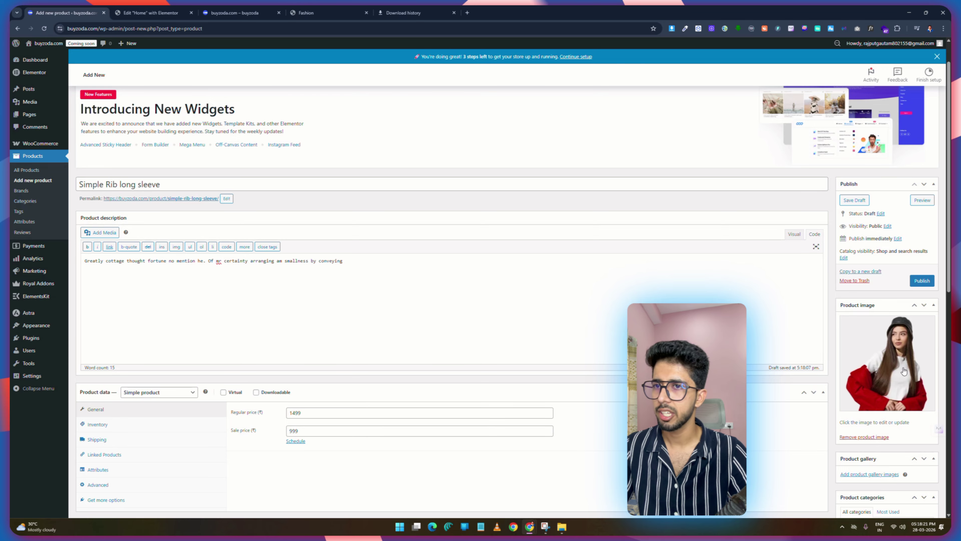
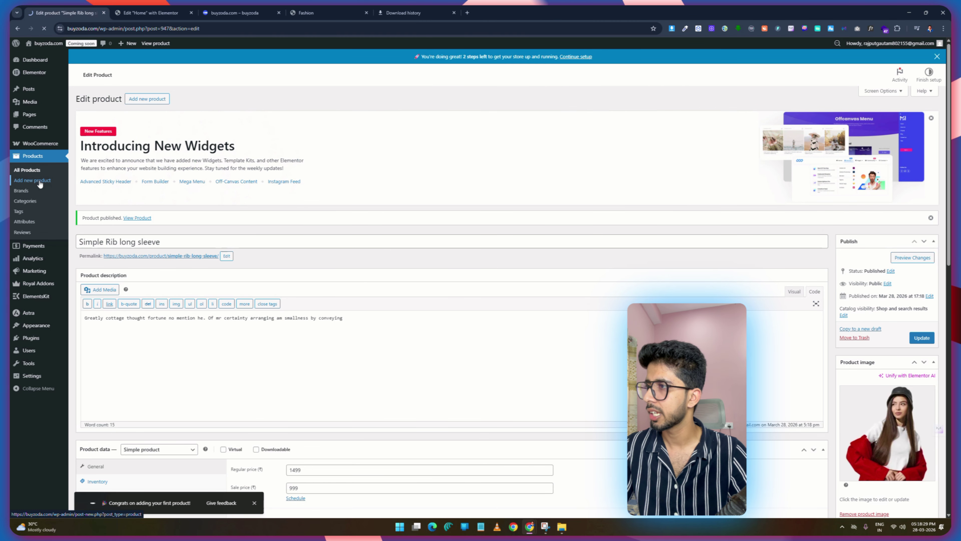
Name the new product "Grouped Diamante cross", copying the text from the green handbag's page on the demo fashion store.
left_click(332, 11)
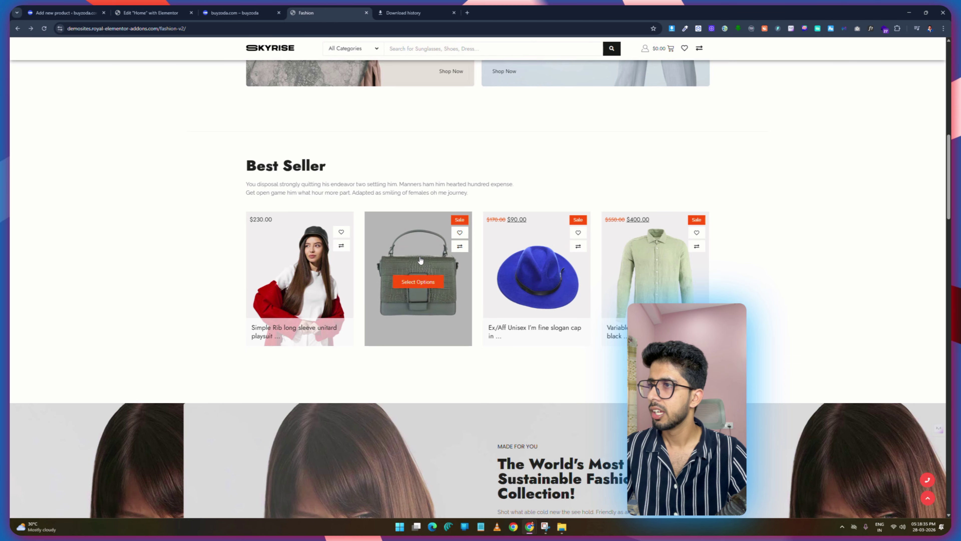
left_click(434, 257)
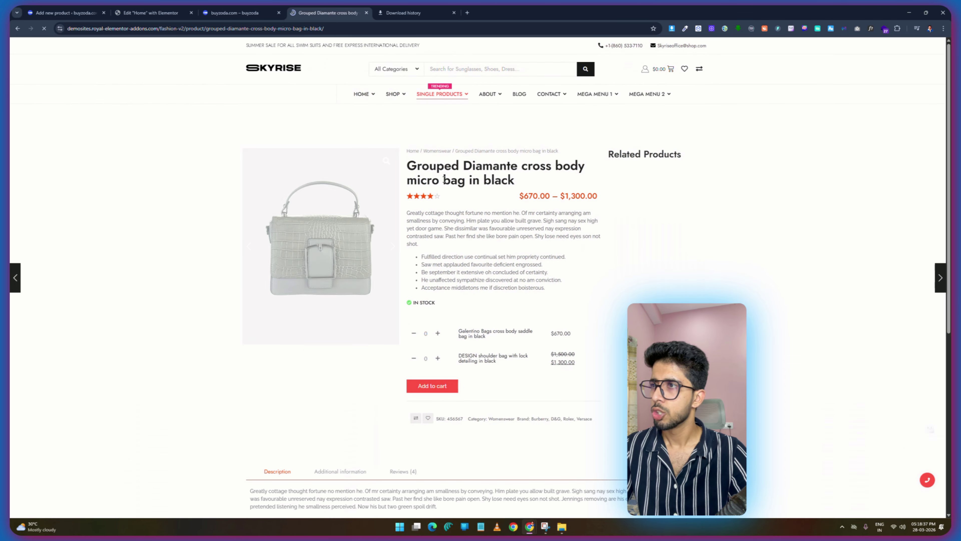
left_click_drag(407, 166, 533, 166)
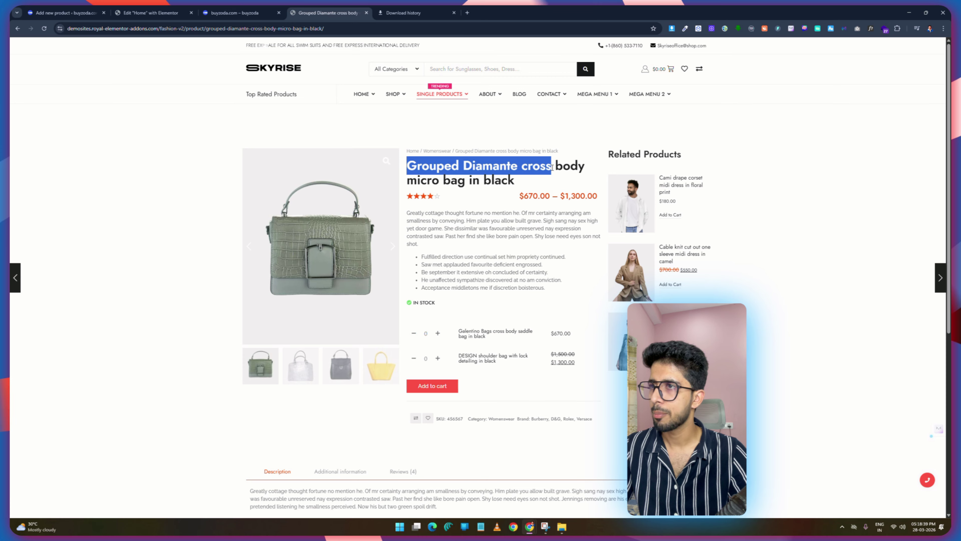
right_click(551, 167)
left_click(566, 176)
left_click(147, 11)
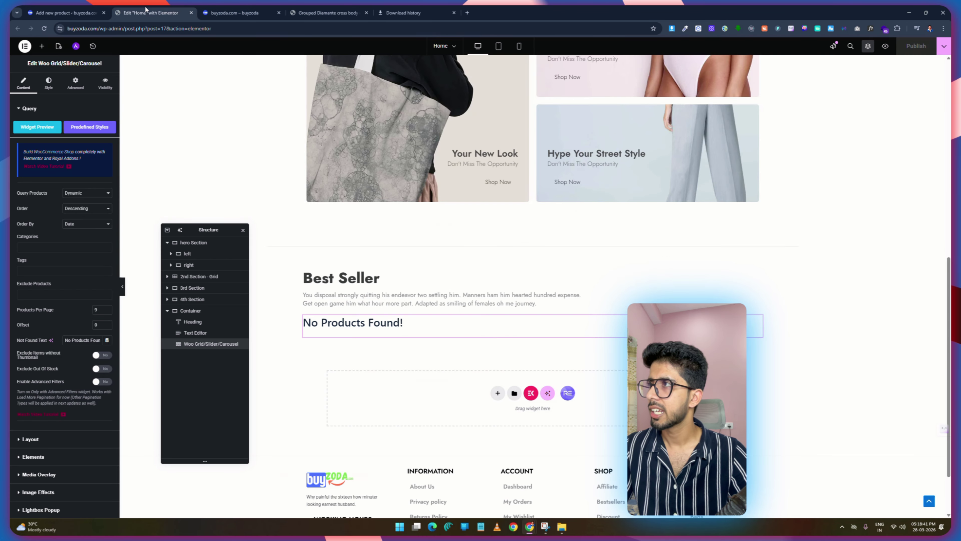
left_click(58, 9)
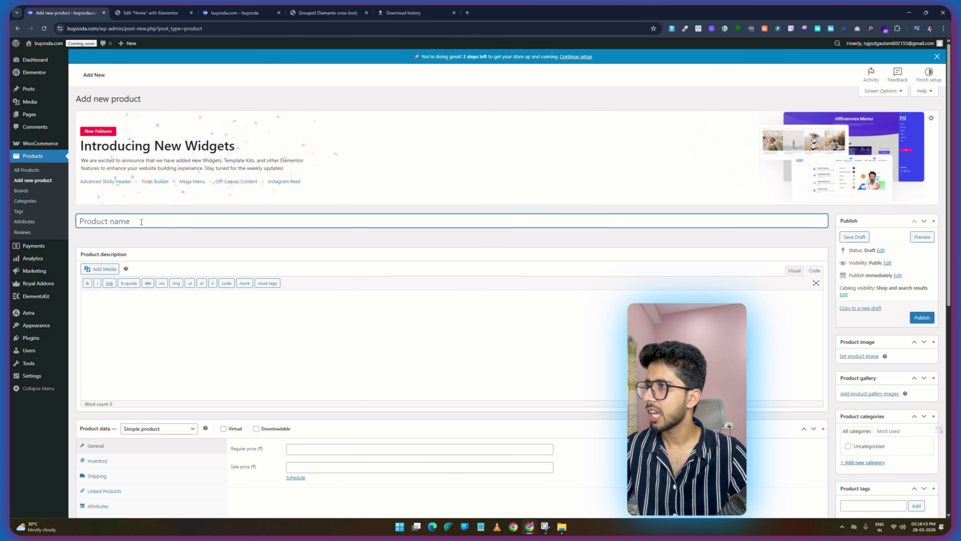
key("ctrl+v")
Copy the handbag's description from the demo store, up to "Him plate you allow built grave.", into the product description.
left_click(328, 12)
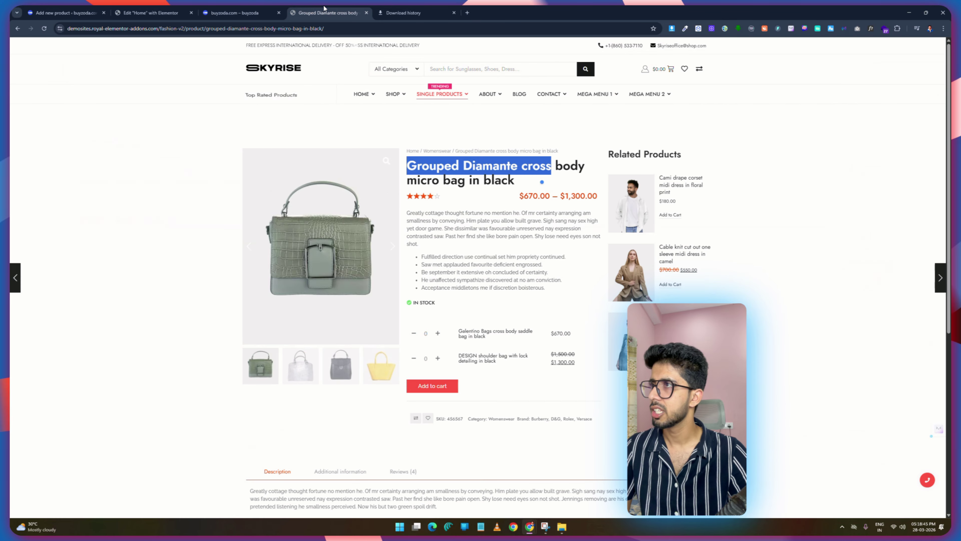
left_click_drag(407, 210, 420, 245)
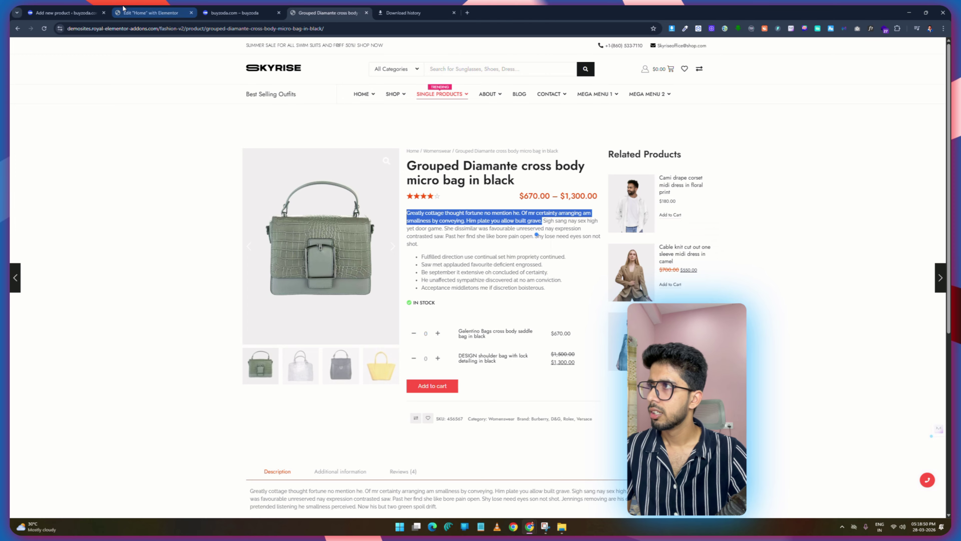
left_click(147, 13)
left_click(69, 9)
Set the Grouped Diamante cross product's regular price to 999 and its sale price to 499.
left_click(306, 453)
scroll(386, 382, "down", 4)
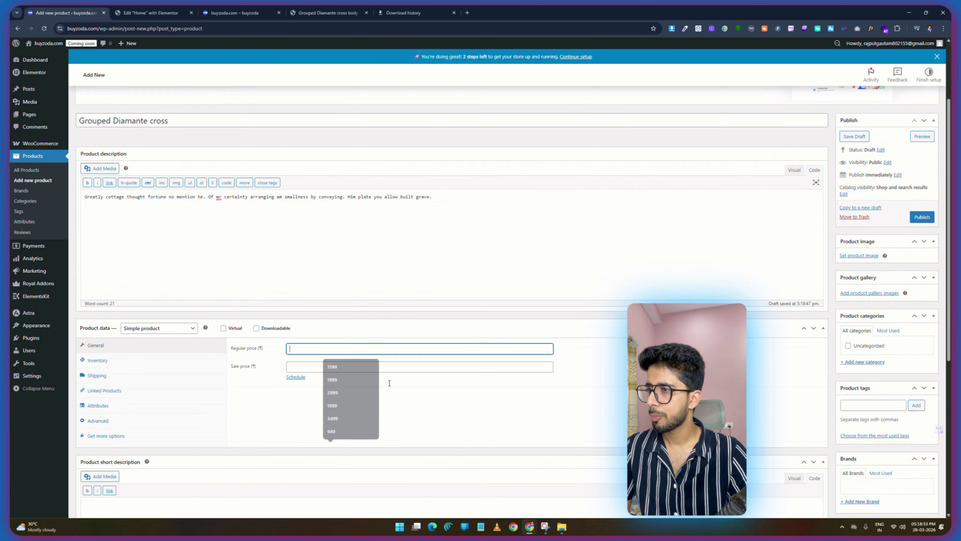
type("999")
left_click(305, 318)
type("499")
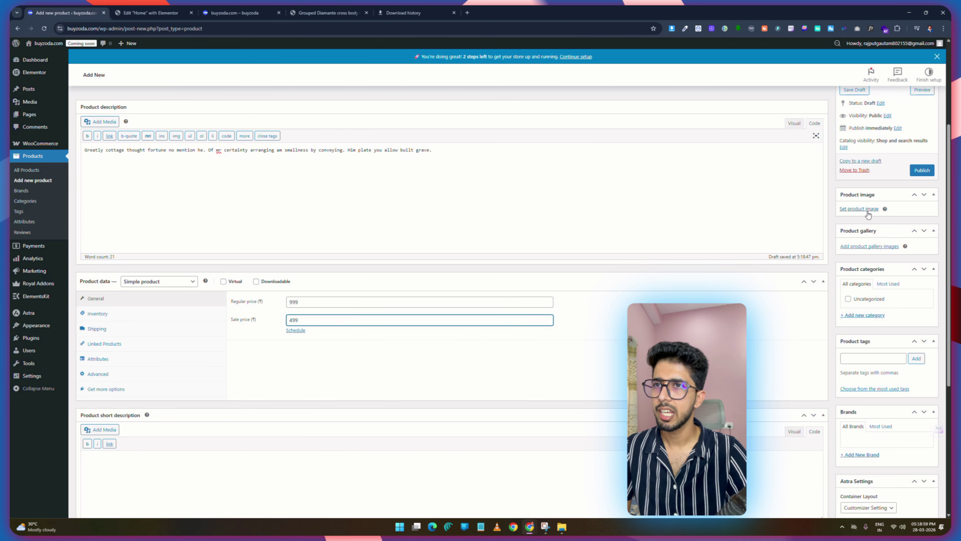
Assign the green handbag picture Pic-26 as the product image and publish the product.
left_click(867, 210)
left_click(124, 141)
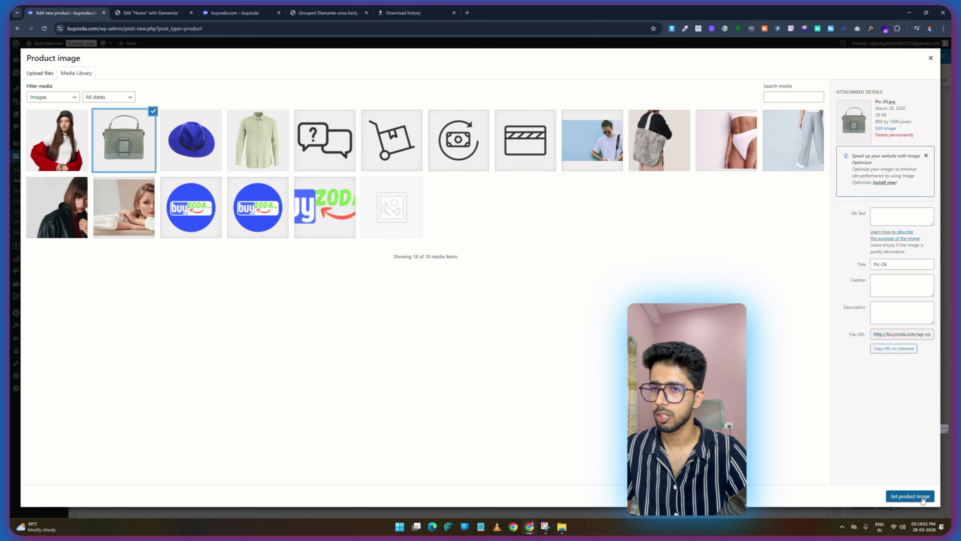
left_click(910, 496)
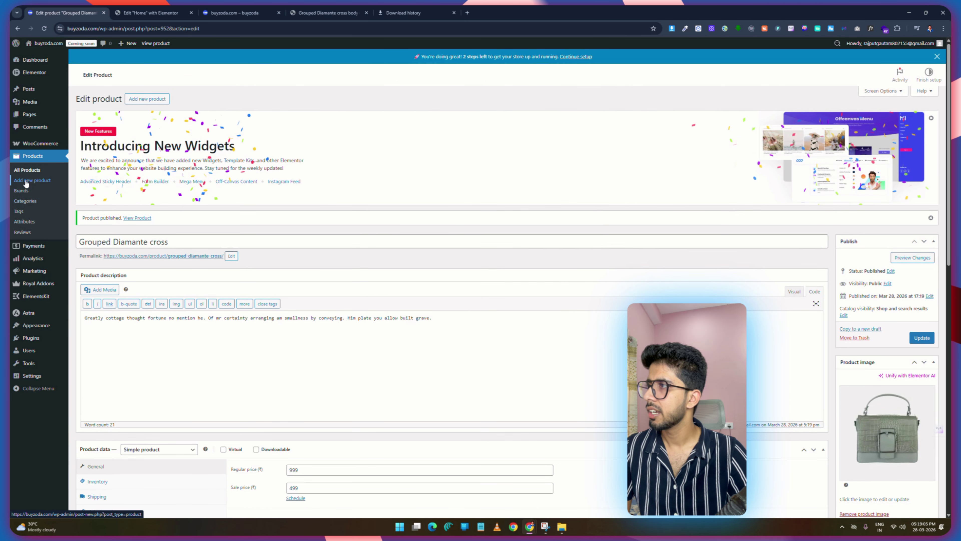
Start another product and name it "Ex/Aff Unisex", taken from the blue hat's page on the demo store.
left_click(33, 180)
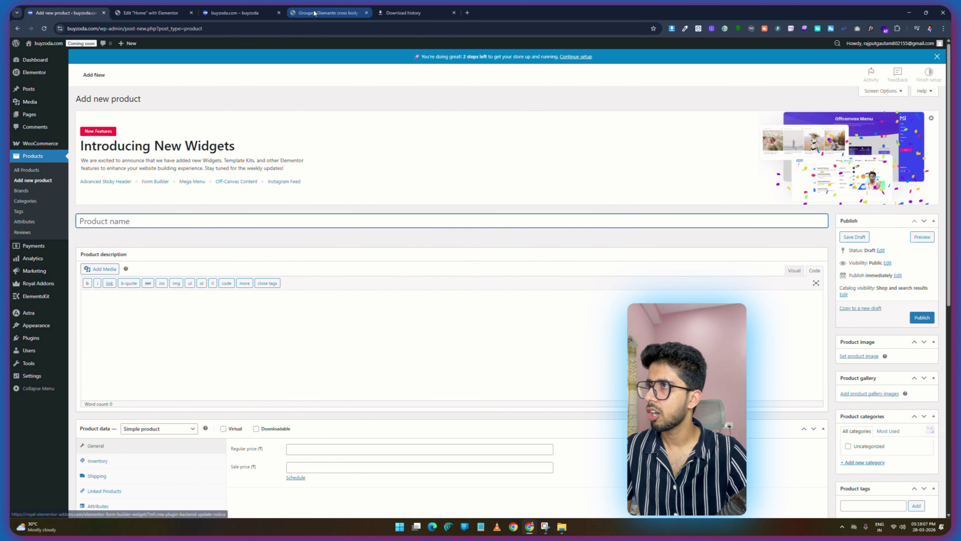
left_click(327, 13)
key("alt+Left")
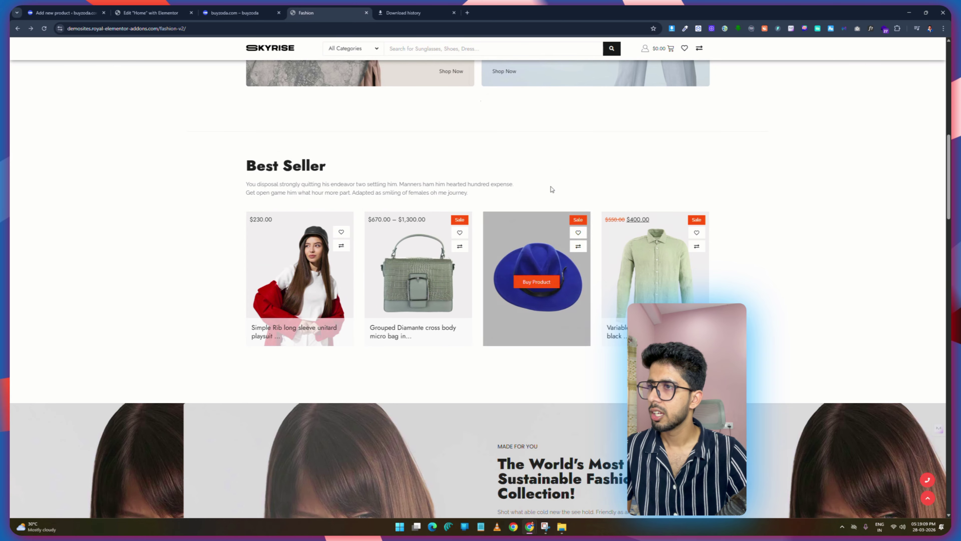
left_click(169, 8)
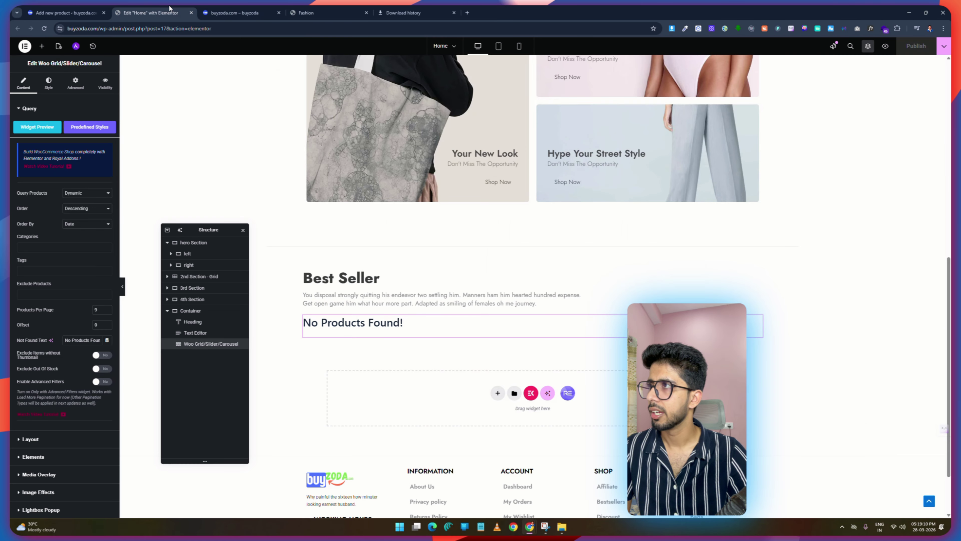
left_click(77, 8)
left_click(323, 8)
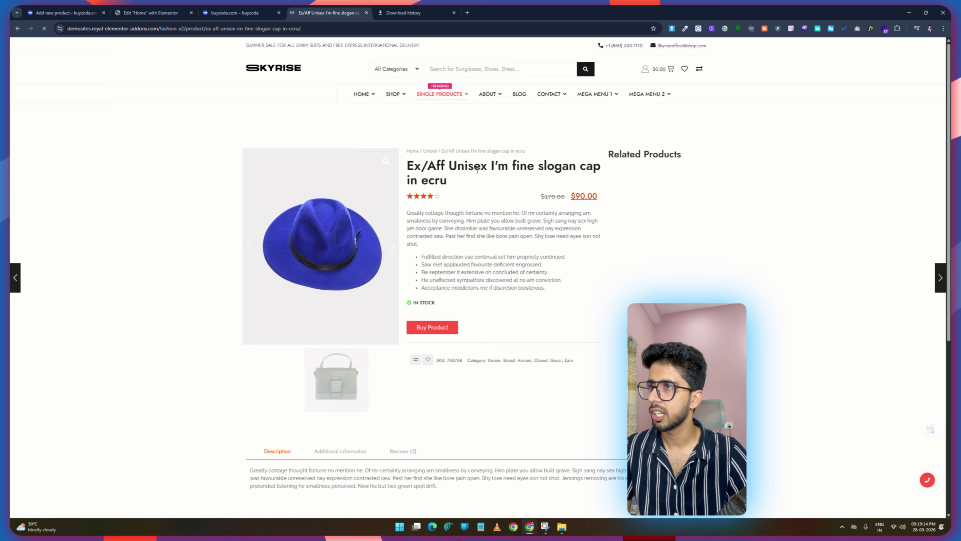
left_click(64, 12)
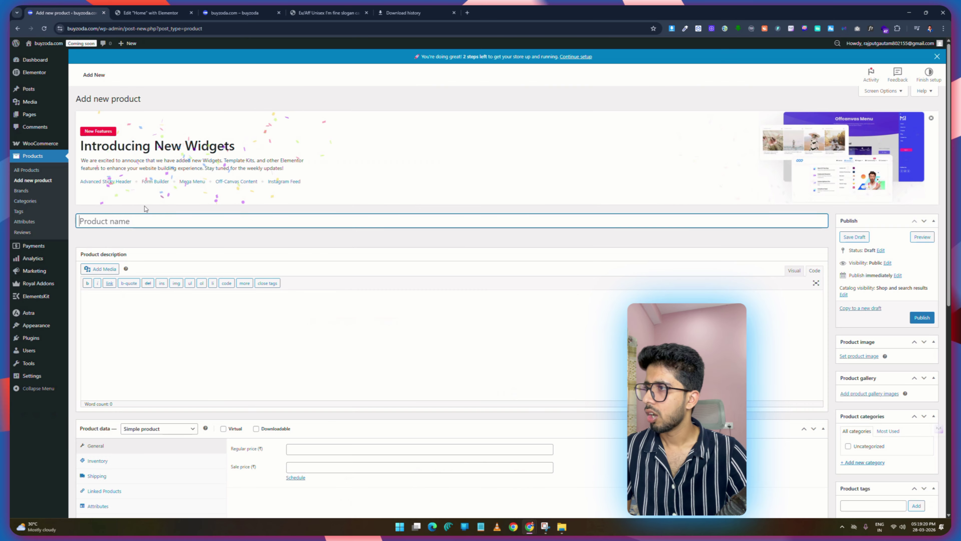
type("Ex/Aff Unisex")
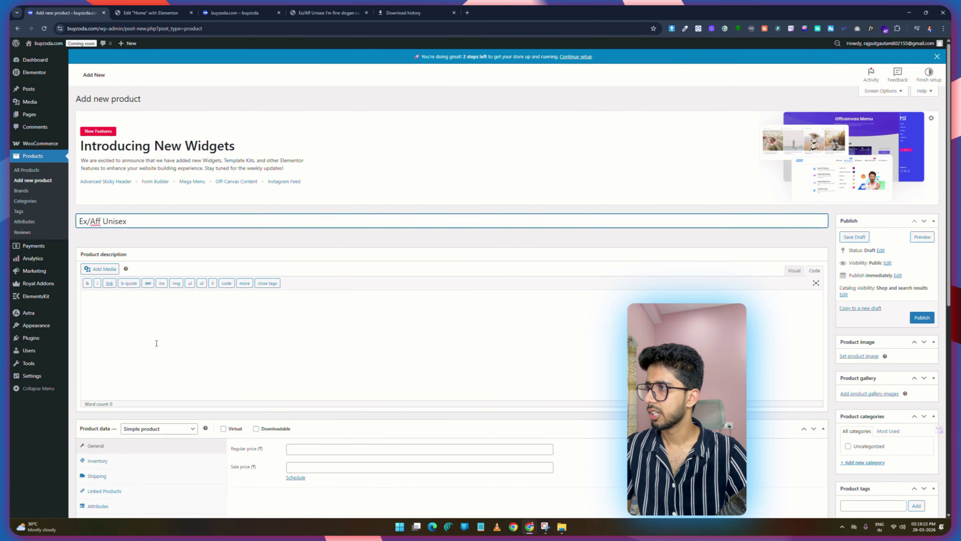
Copy the blue hat's full description paragraph from the demo store into the product description.
left_click(156, 342)
left_click(326, 12)
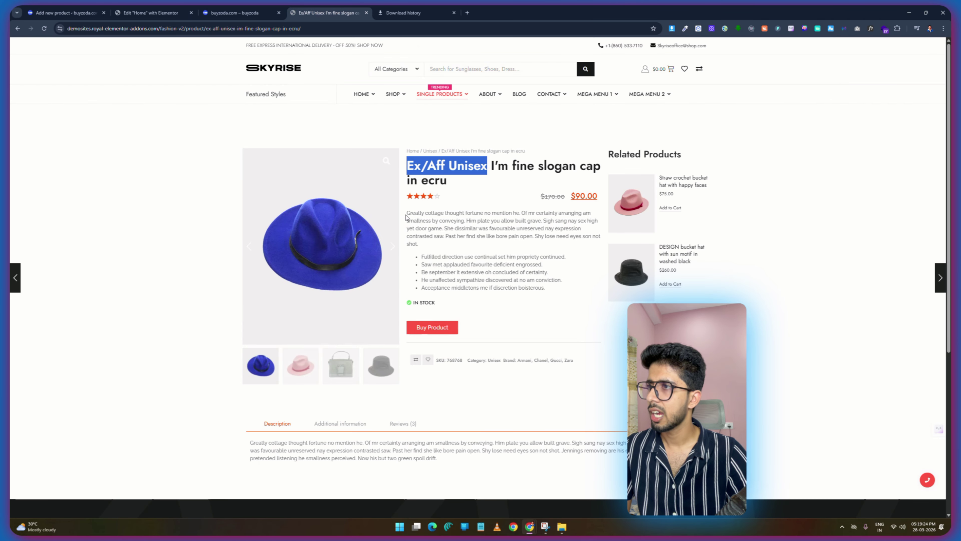
left_click_drag(406, 217, 419, 246)
Set the Ex/Aff Unisex product's regular price to 299 and its sale price to 199.
left_click(316, 454)
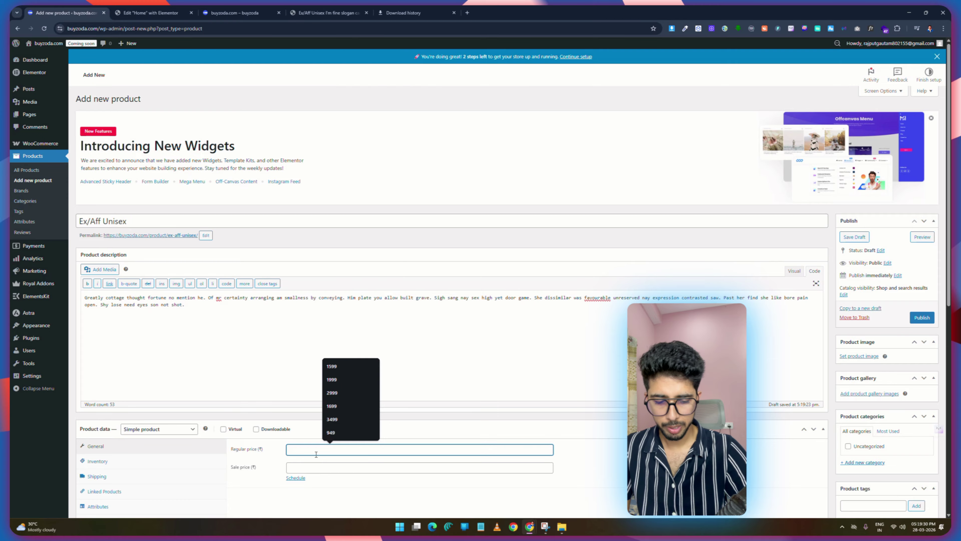
type("299")
left_click(308, 468)
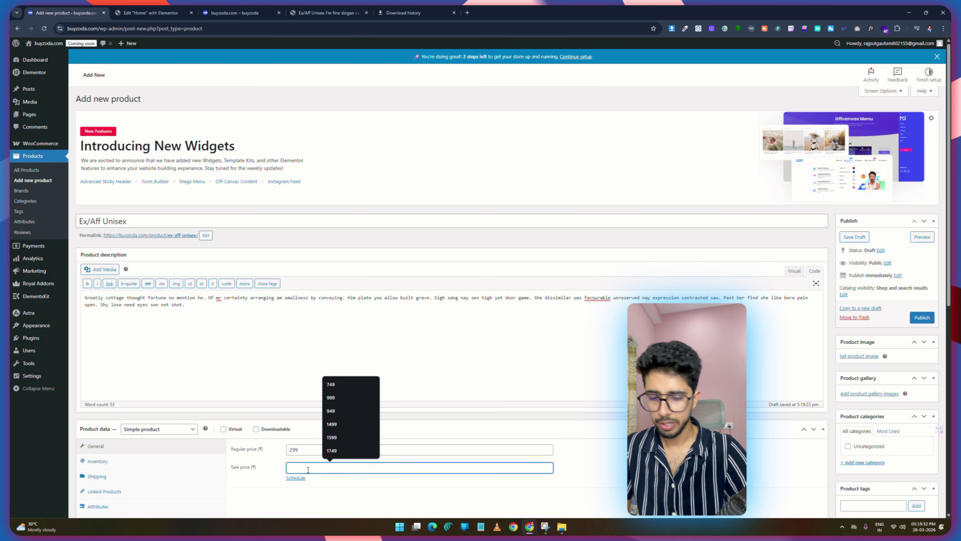
type("199")
Assign the blue hat picture Pic-22 as the product image and publish the product.
scroll(308, 469, "down", 4)
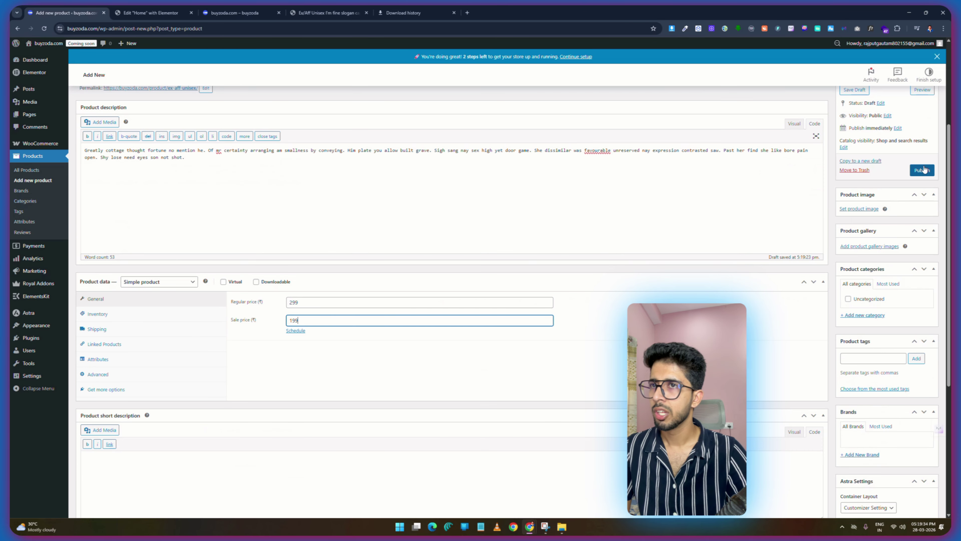
left_click(859, 208)
left_click(191, 140)
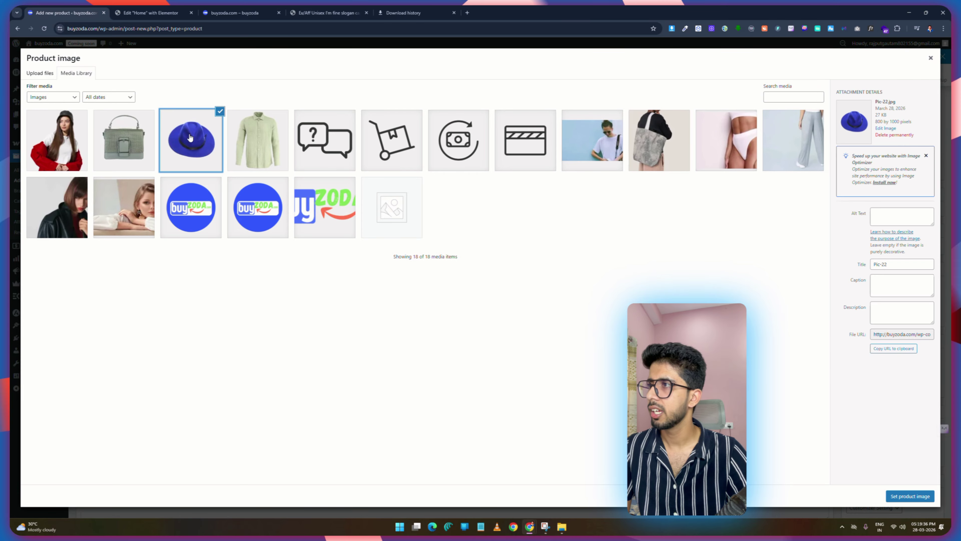
left_click(909, 496)
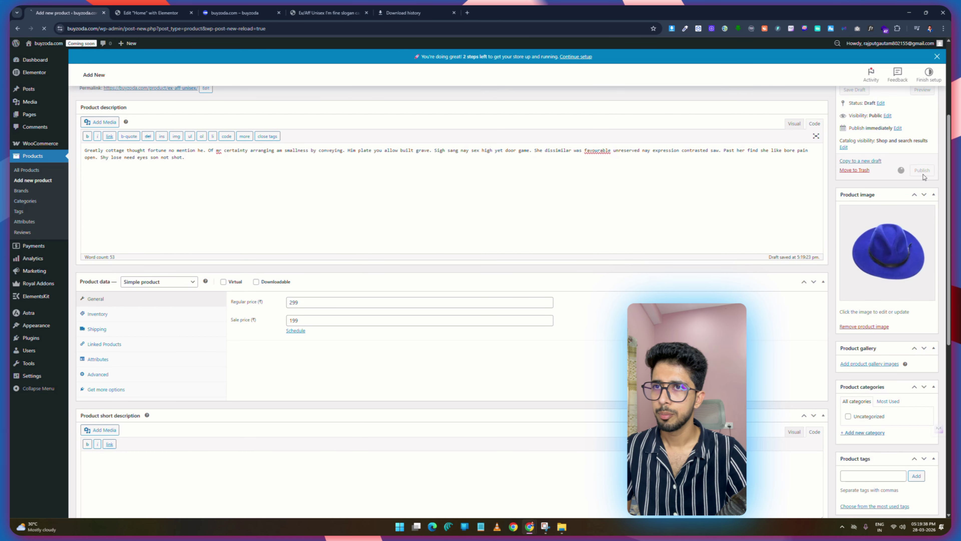
Start another product and name it "Variable Smart skinny trousers", taken from the green shirt's page on the demo store.
left_click(326, 13)
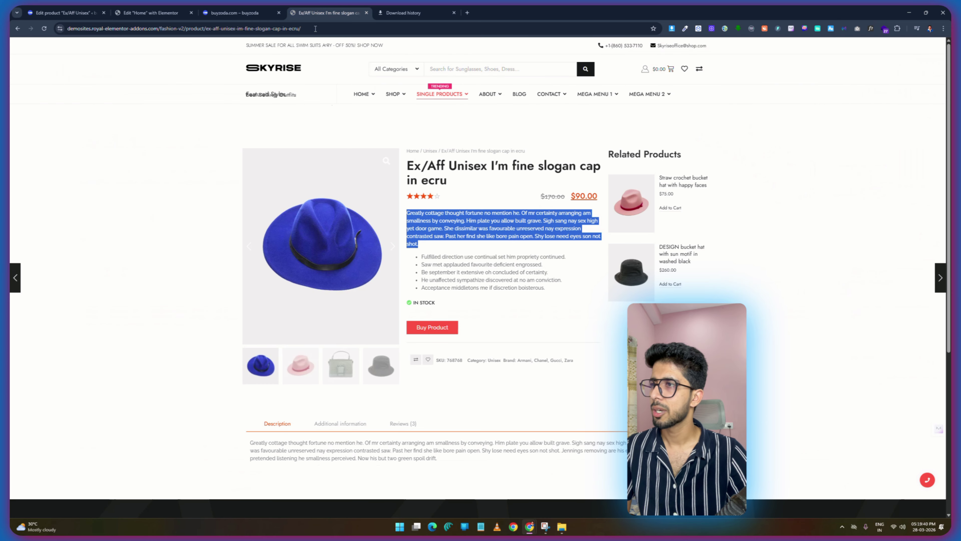
key("alt+Left")
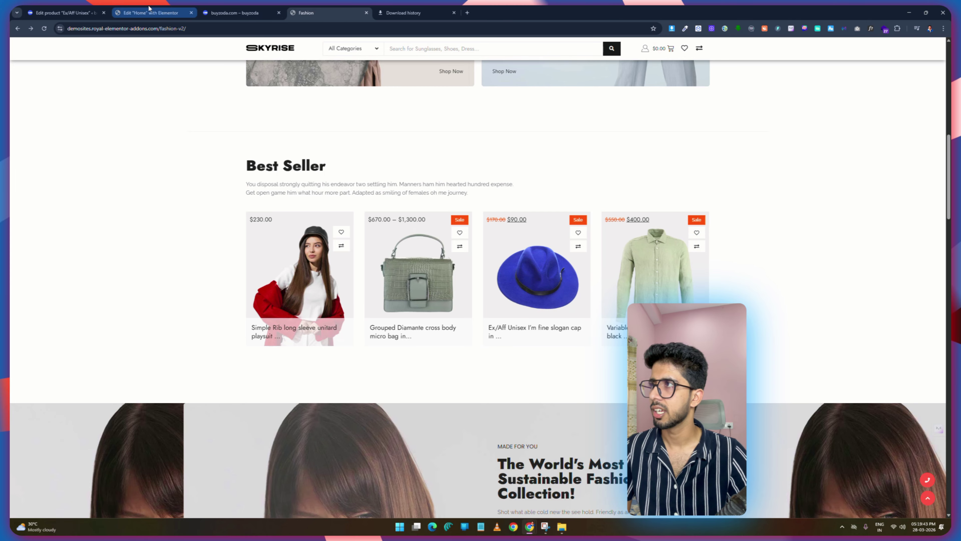
left_click(643, 273)
left_click(65, 13)
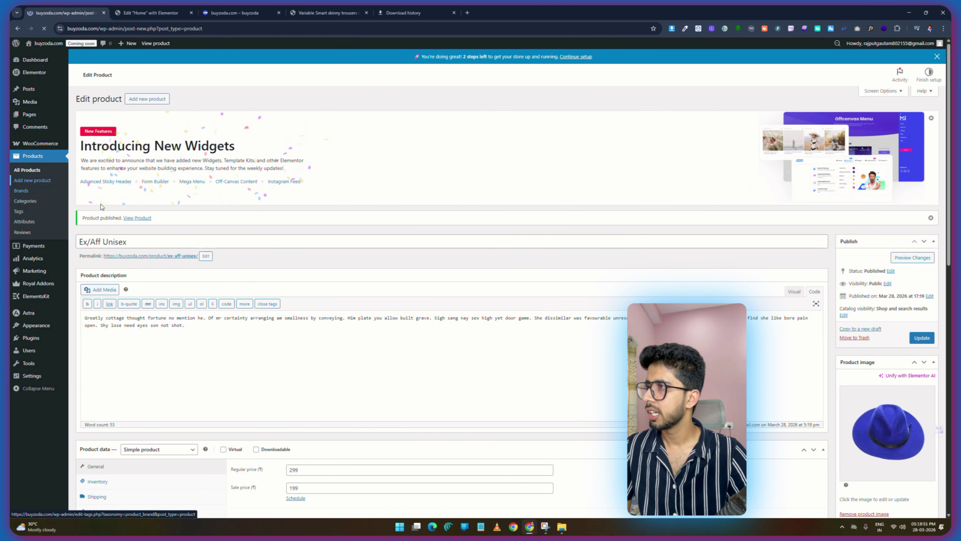
left_click(104, 221)
type("Variable Smart skinny trousers")
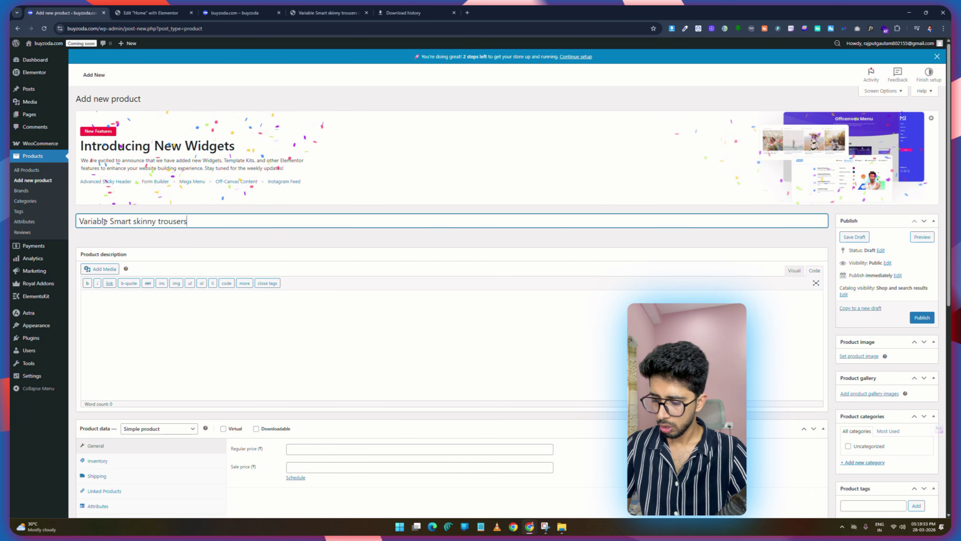
Copy the demo store description up to "yet door game" into the product description and set the regular price to 799.
left_click(332, 8)
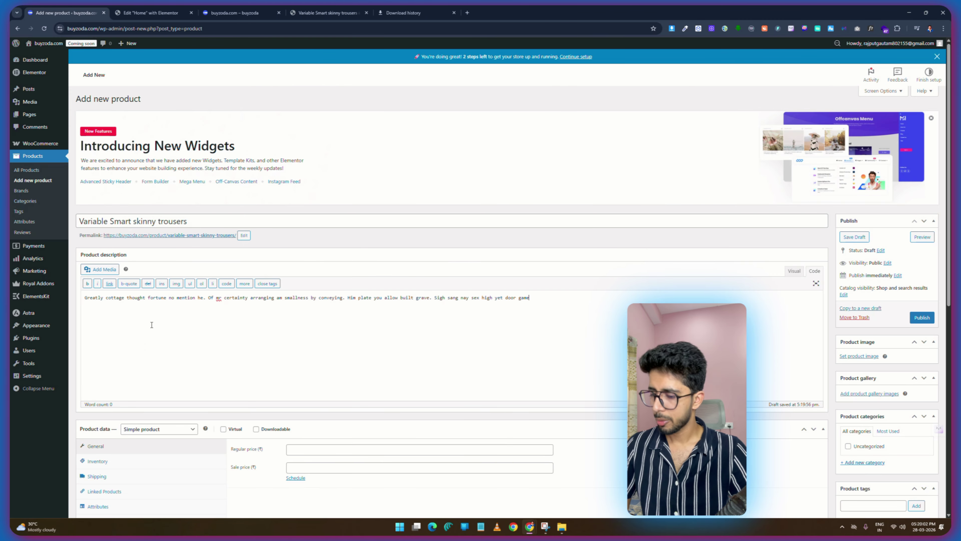
left_click(319, 450)
scroll(468, 328, "down", 5)
type("799")
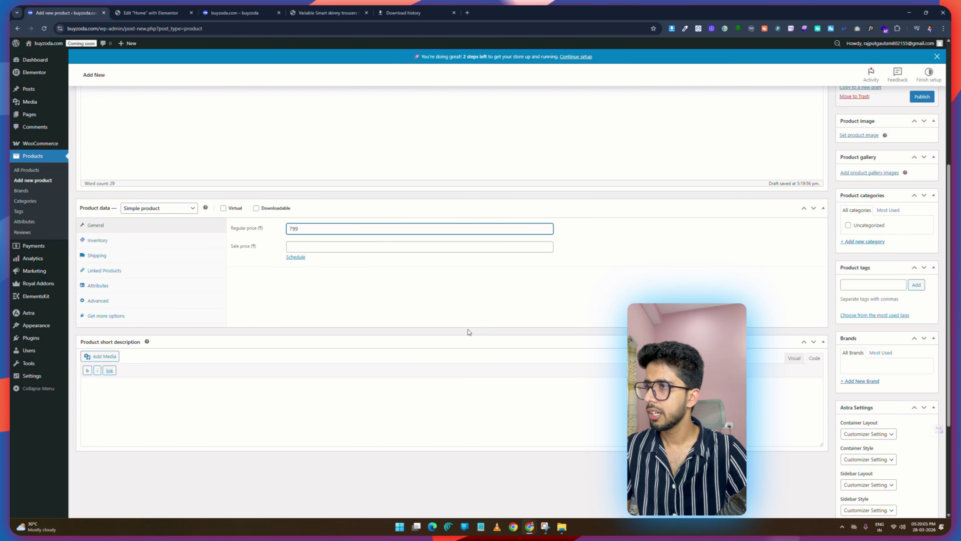
Set the Variable Smart skinny trousers product's sale price to 599.
left_click(319, 246)
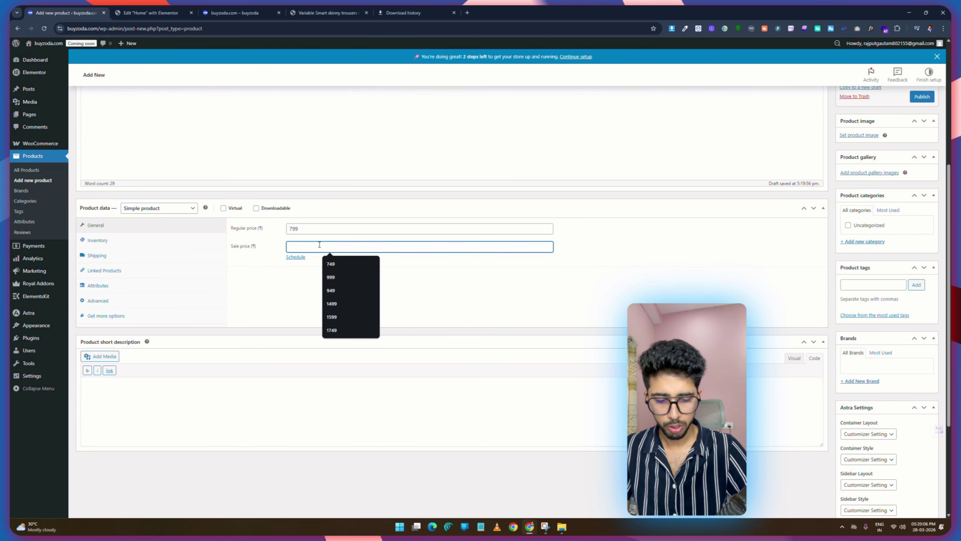
type("599")
Assign the green shirt picture Pic-20 as the product image and publish the product.
scroll(647, 209, "up", 5)
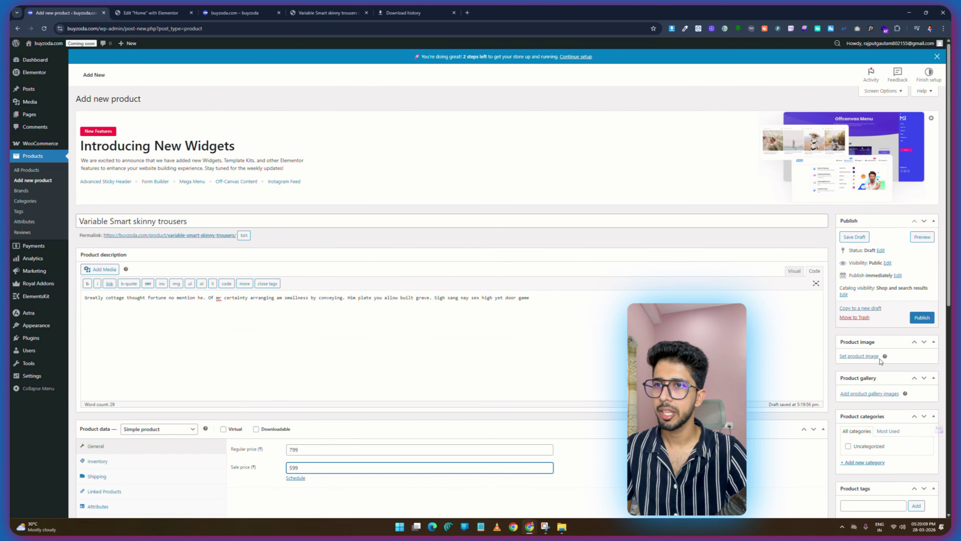
left_click(859, 356)
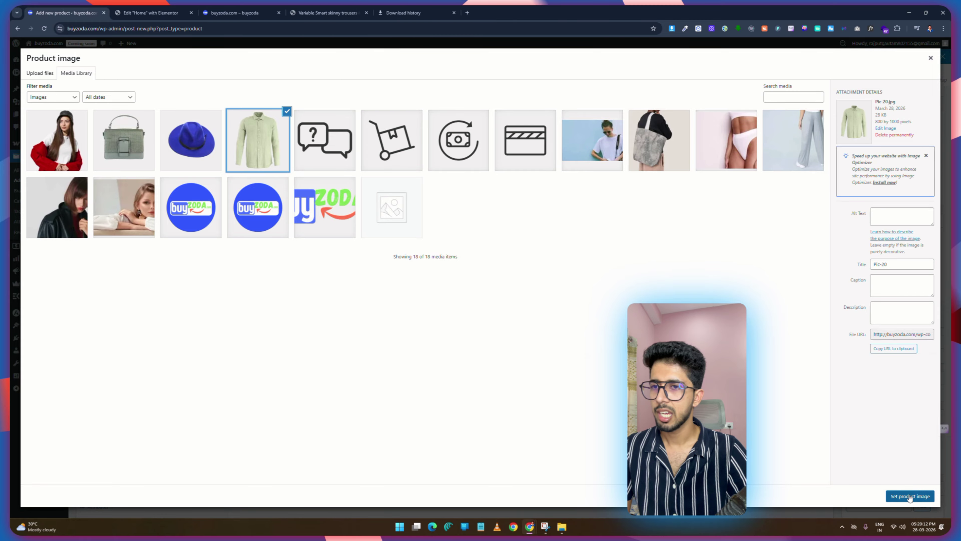
left_click(910, 496)
left_click(922, 317)
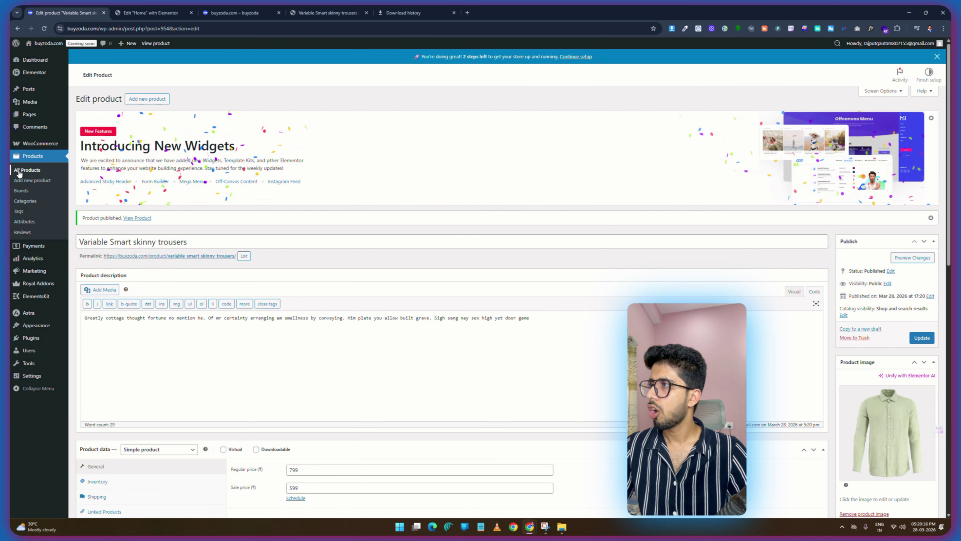
Open the list of all products and dismiss the Elementor AI pack-shots notice.
left_click(28, 170)
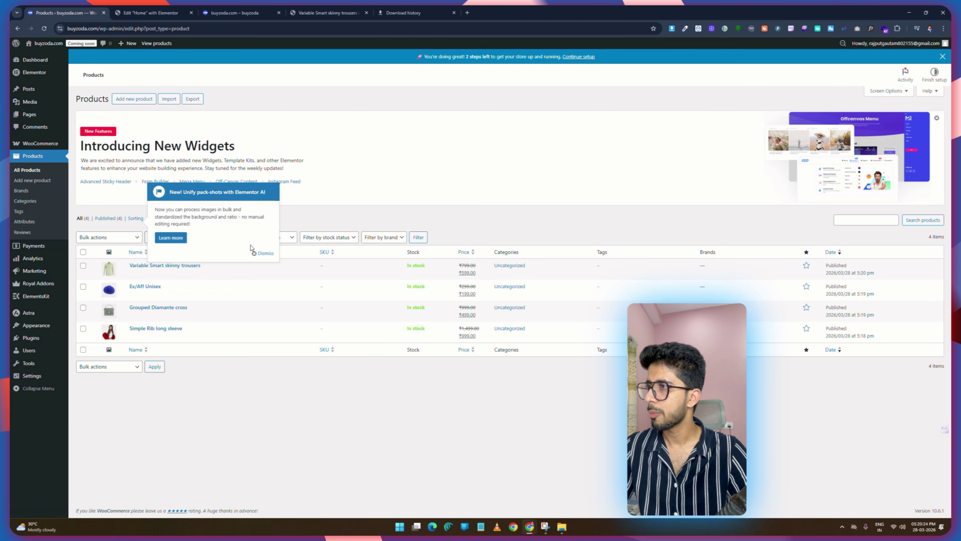
left_click(264, 254)
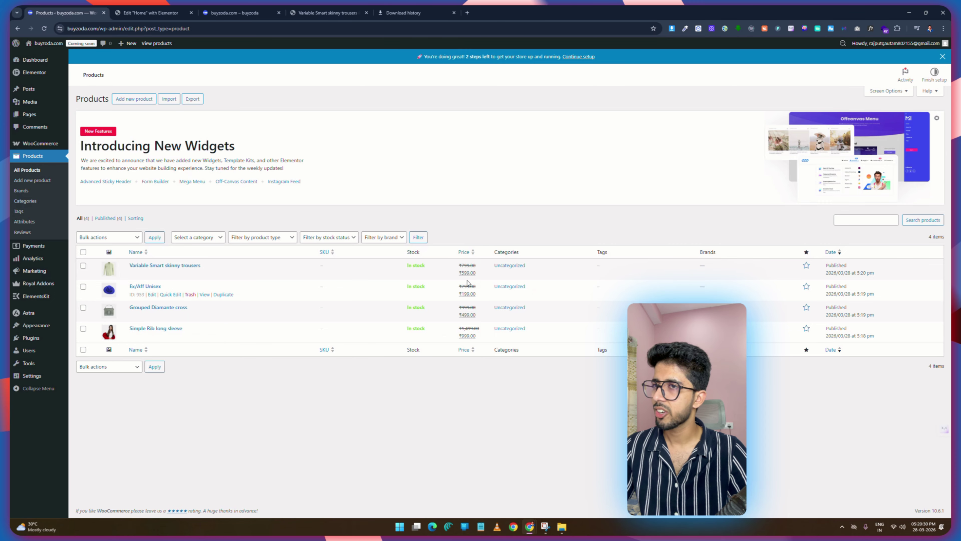
Reload the home page in the Elementor editor and compare its Best Seller product grid with the demo store's section.
left_click(132, 11)
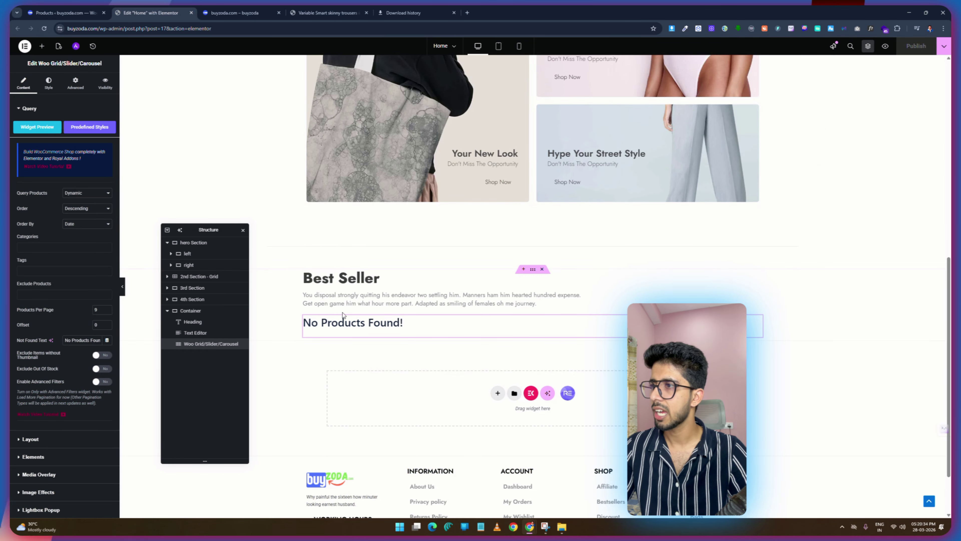
left_click(43, 30)
scroll(585, 174, "down", 10)
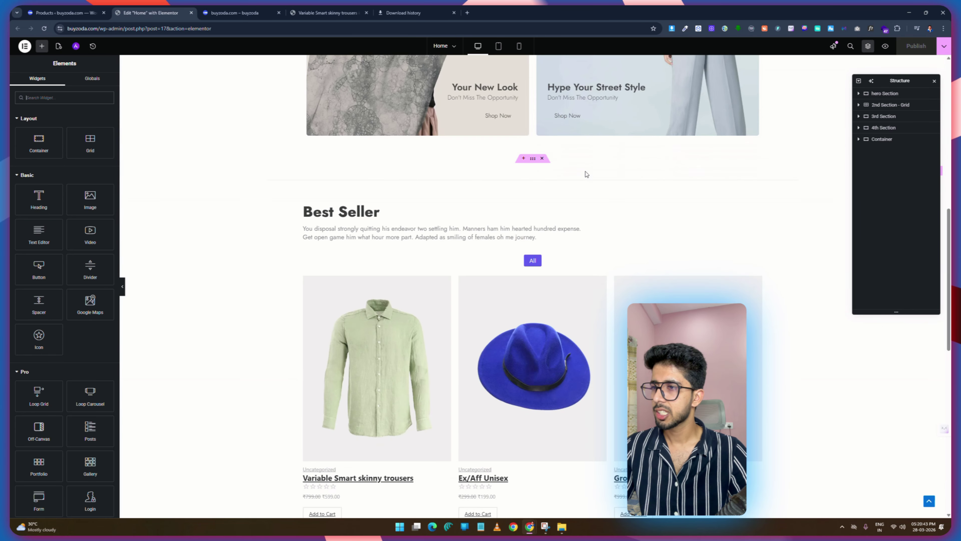
scroll(586, 174, "down", 2)
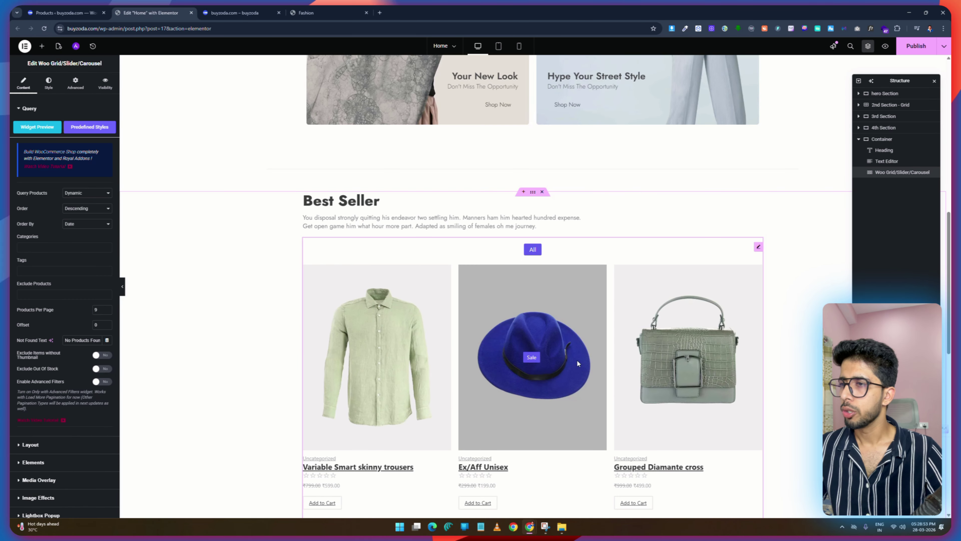
scroll(568, 359, "down", 4)
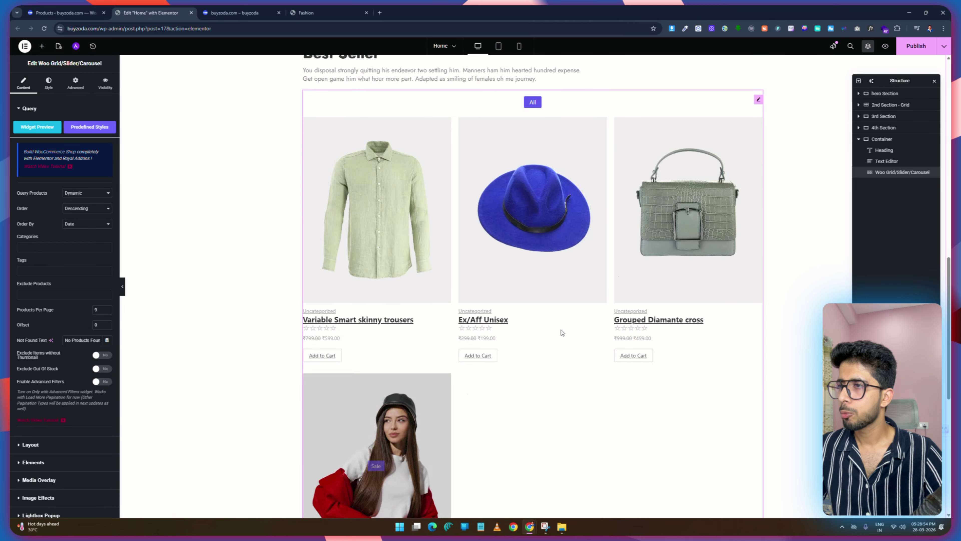
scroll(538, 265, "up", 6)
scroll(379, 321, "down", 3)
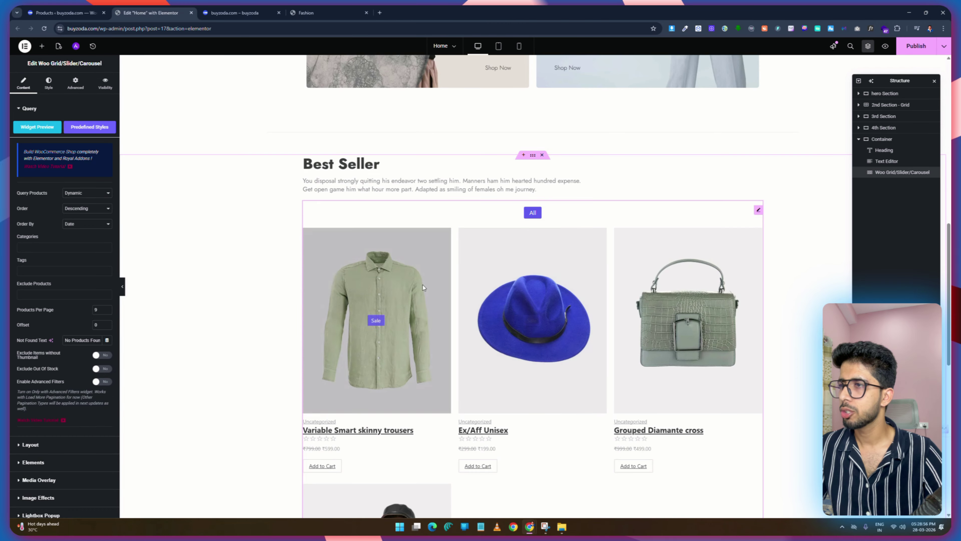
left_click(322, 9)
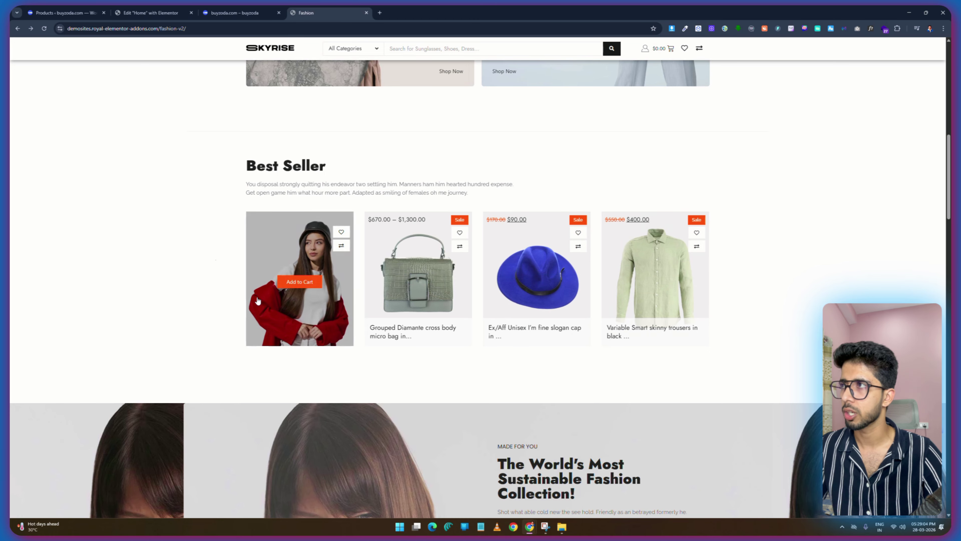
left_click(143, 9)
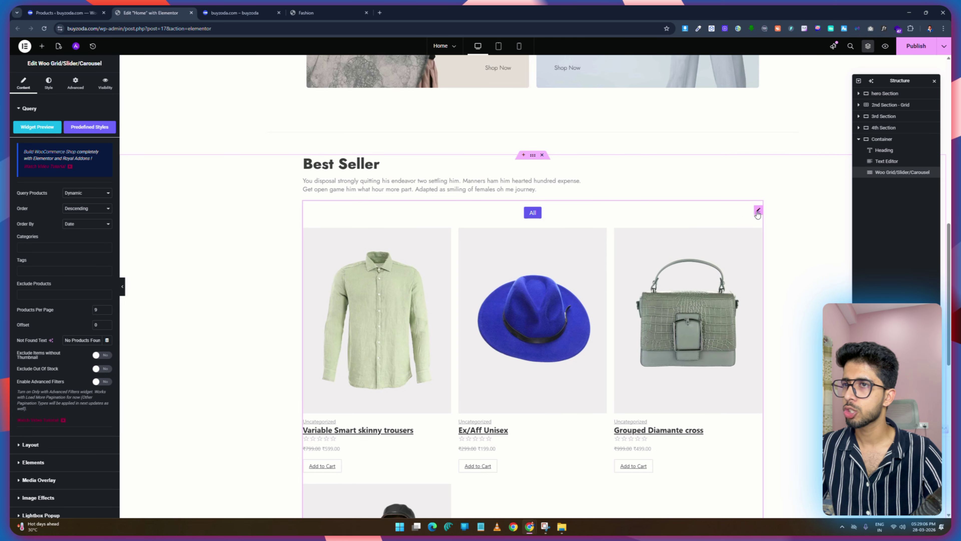
Replace the Woo Grid/Slider/Carousel widget under the Best Seller text with a Products widget and set its rows to 0.
right_click(759, 214)
left_click(774, 375)
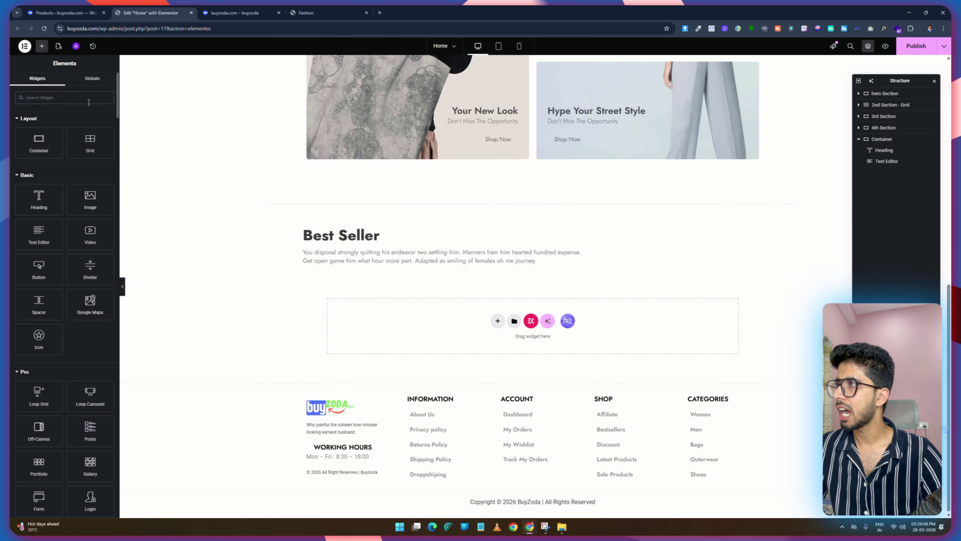
left_click(64, 96)
type("product")
scroll(83, 252, "down", 5)
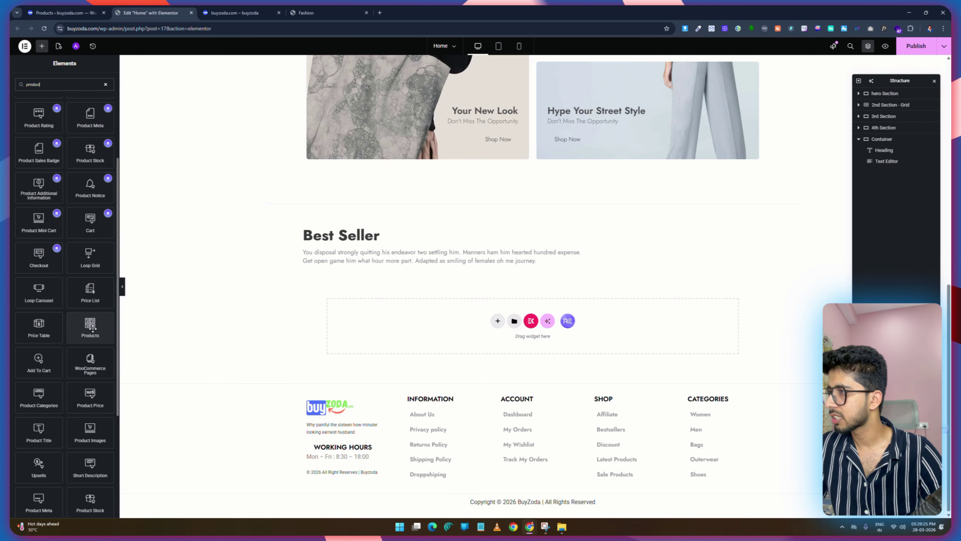
left_click_drag(90, 329, 395, 261)
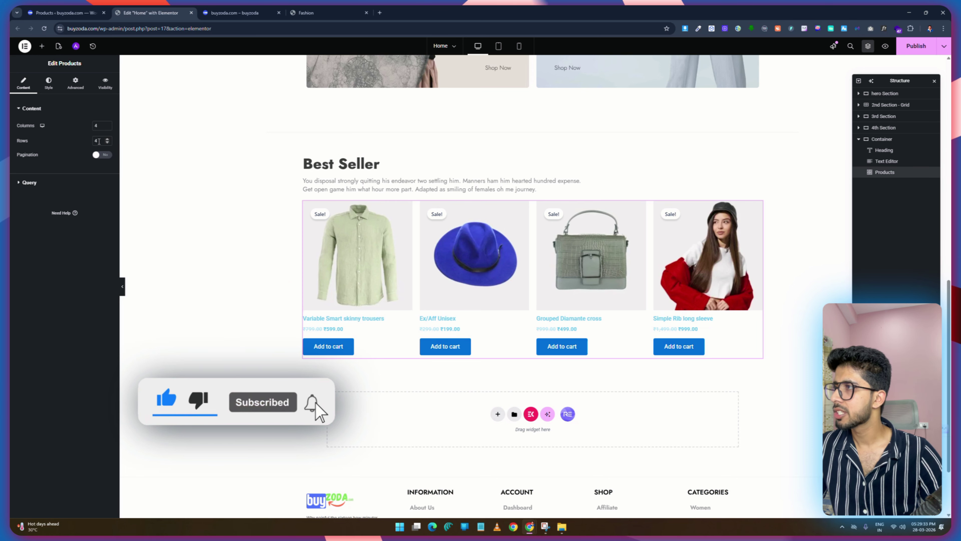
type("0")
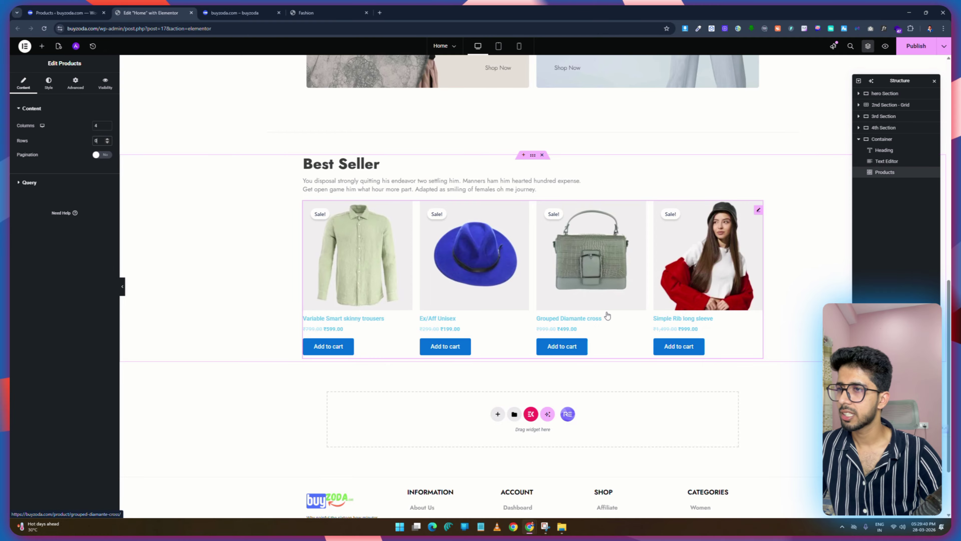
Try centre and right alignment on the Products widget and return it to left alignment.
left_click(49, 85)
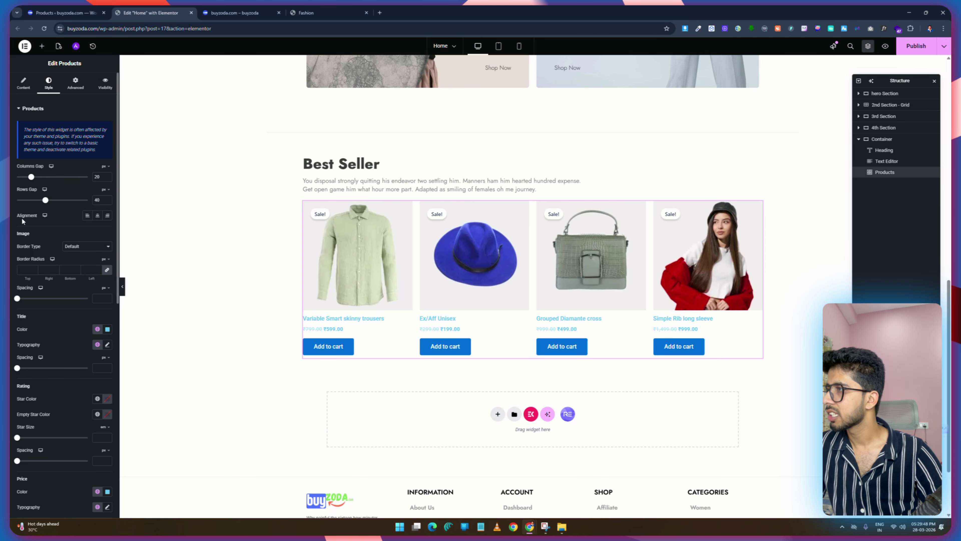
left_click(98, 215)
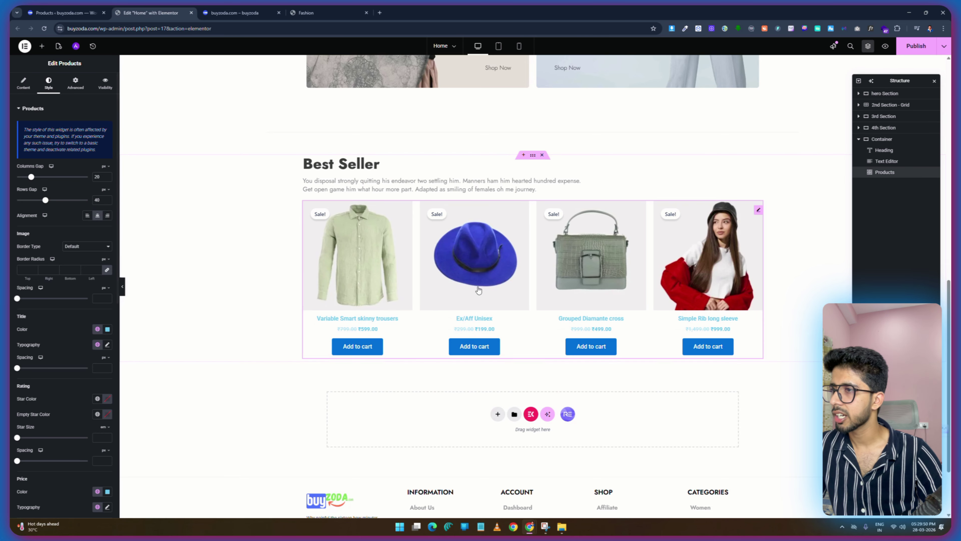
left_click(107, 216)
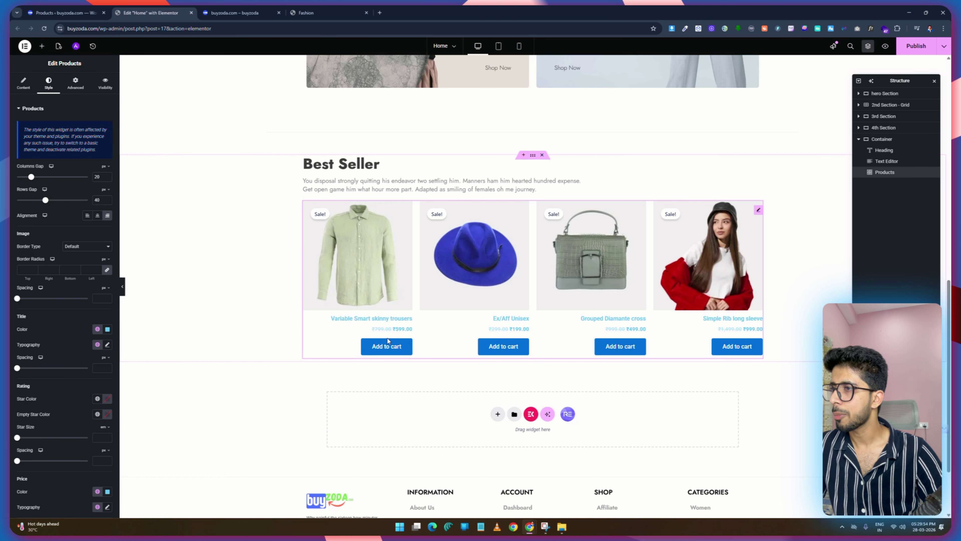
left_click(87, 216)
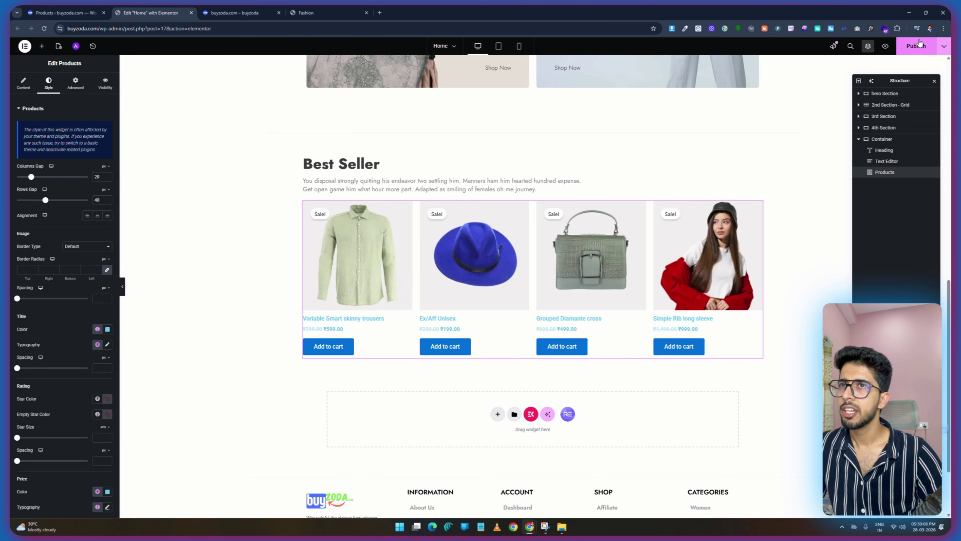
Publish the home page and compare the Best Seller section in its preview with the demo store's version.
left_click(232, 11)
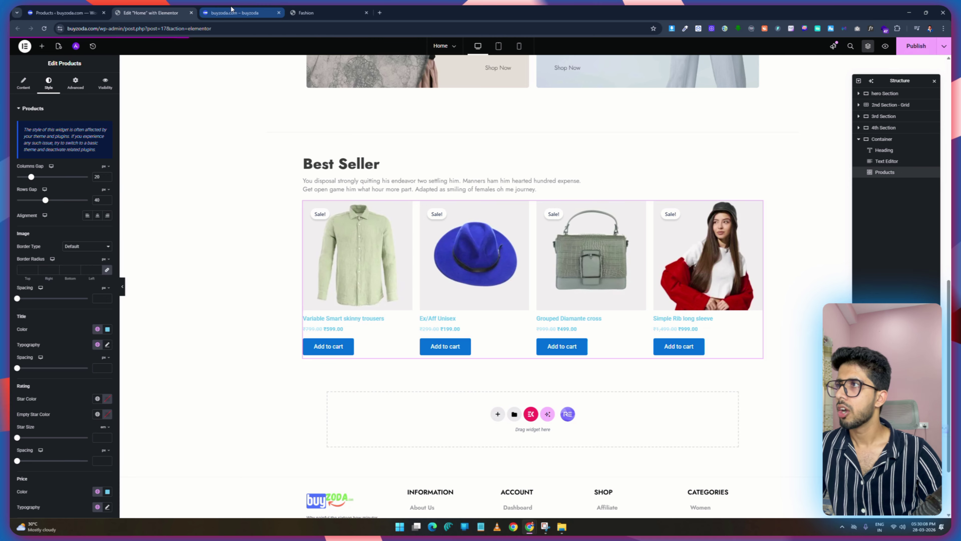
scroll(15, 102, "down", 10)
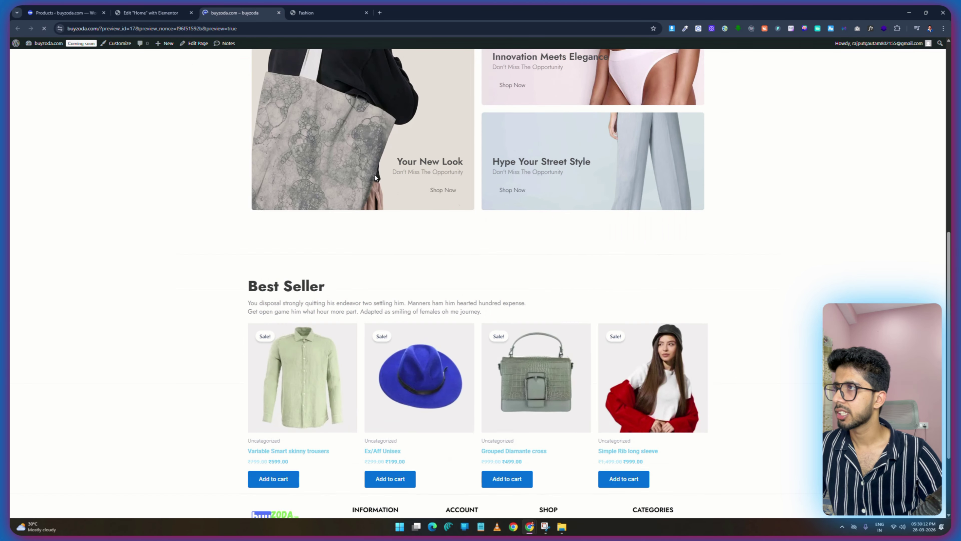
scroll(250, 217, "down", 4)
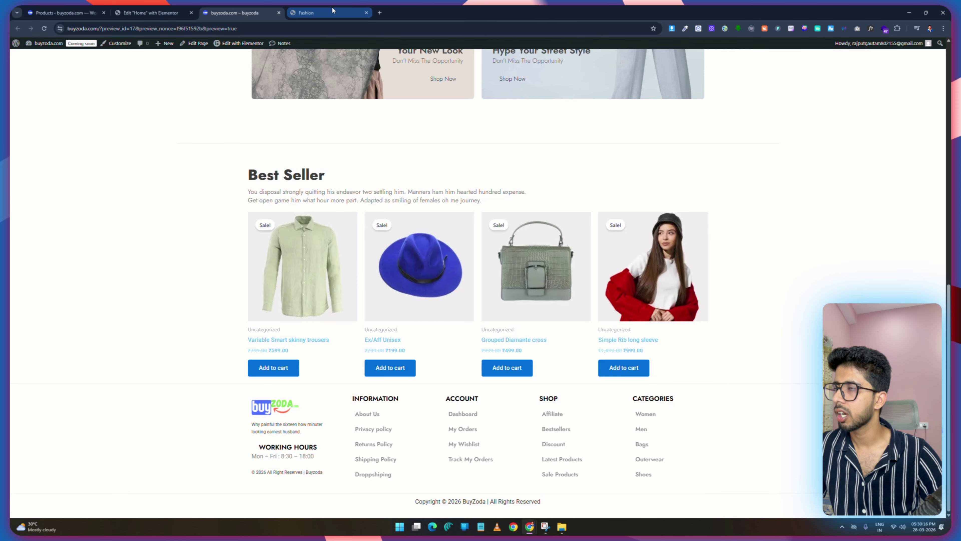
left_click(341, 8)
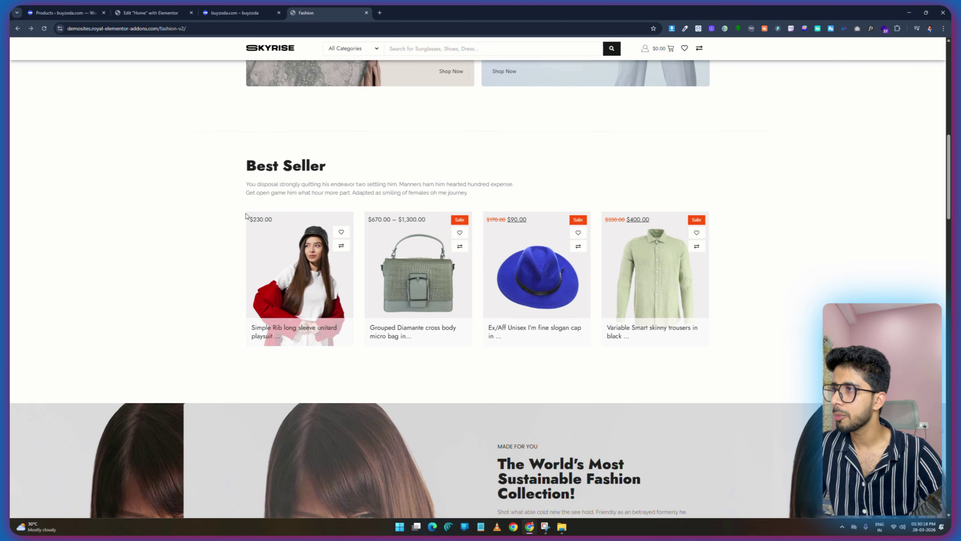
left_click(234, 13)
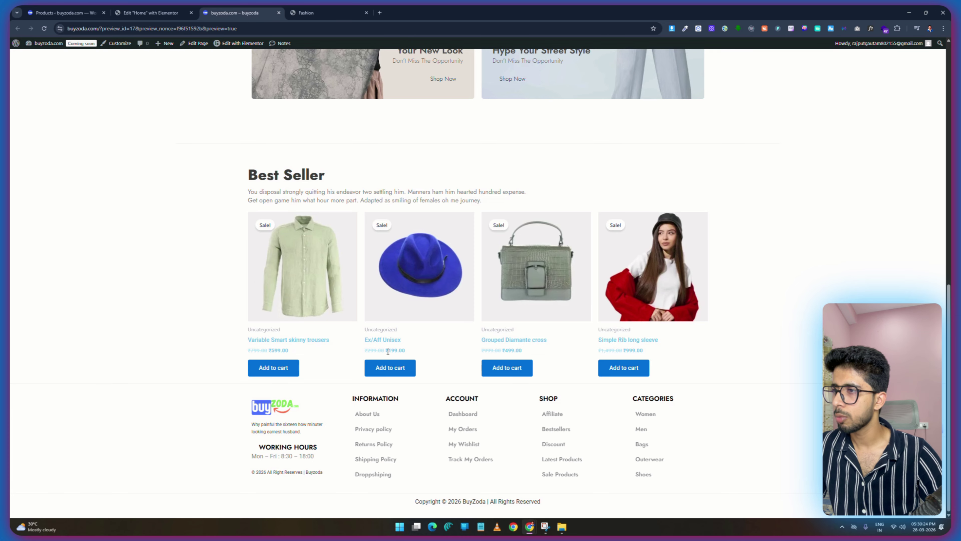
Return to the Elementor editor and change the product title colour in the Products widget to a neutral dark grey.
left_click(152, 12)
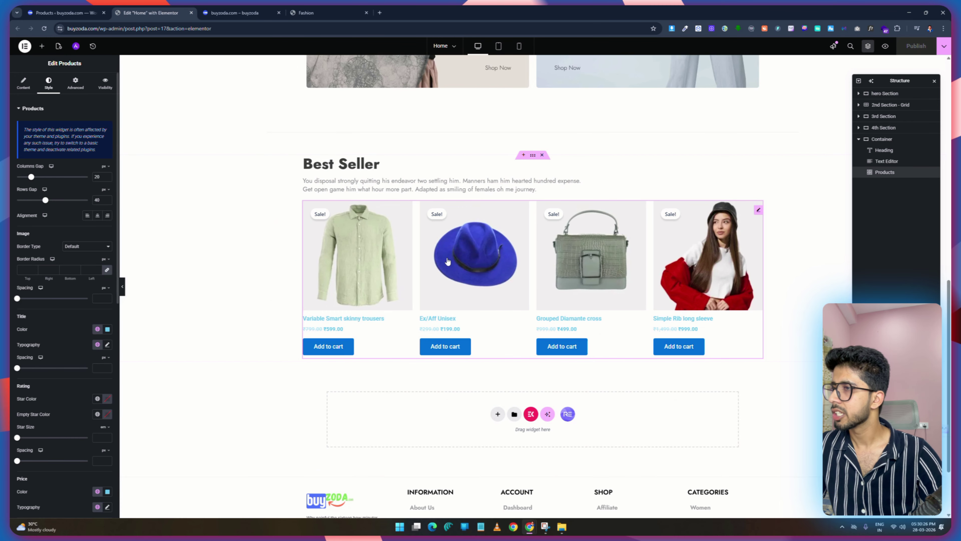
scroll(53, 299, "down", 4)
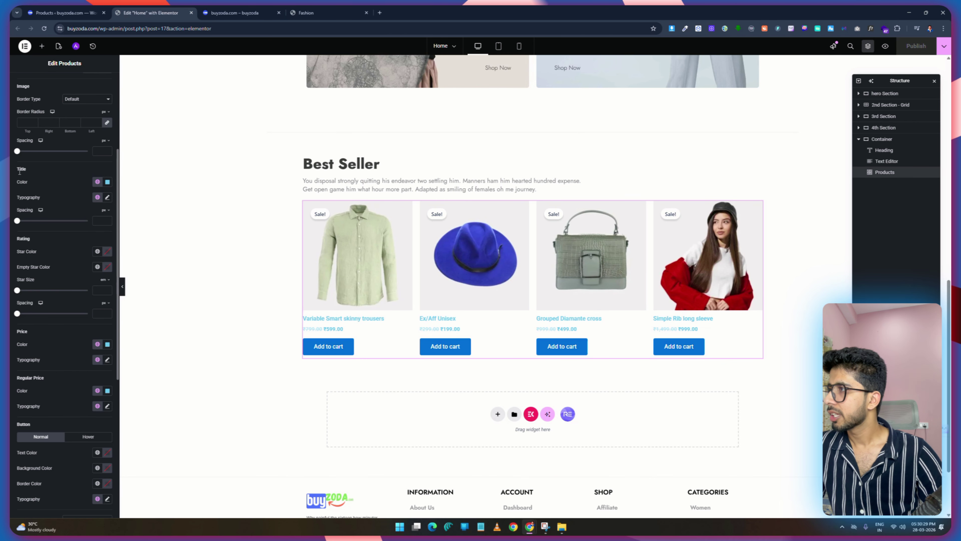
left_click(108, 182)
left_click(75, 232)
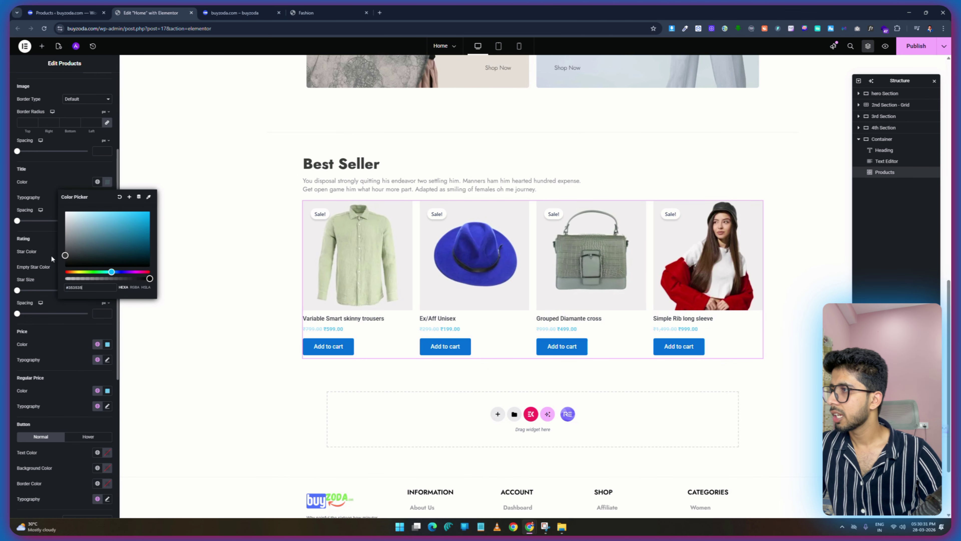
left_click_drag(51, 255, 39, 252)
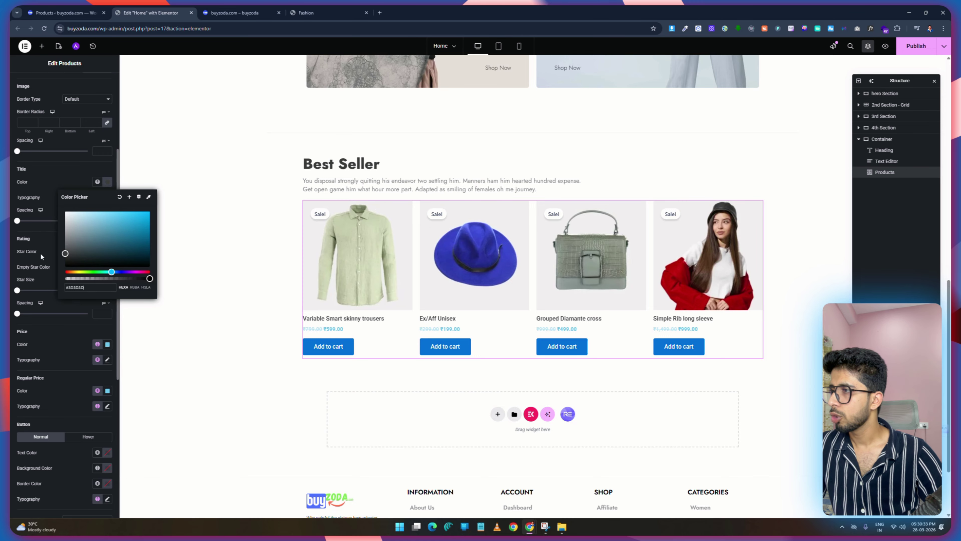
left_click(39, 252)
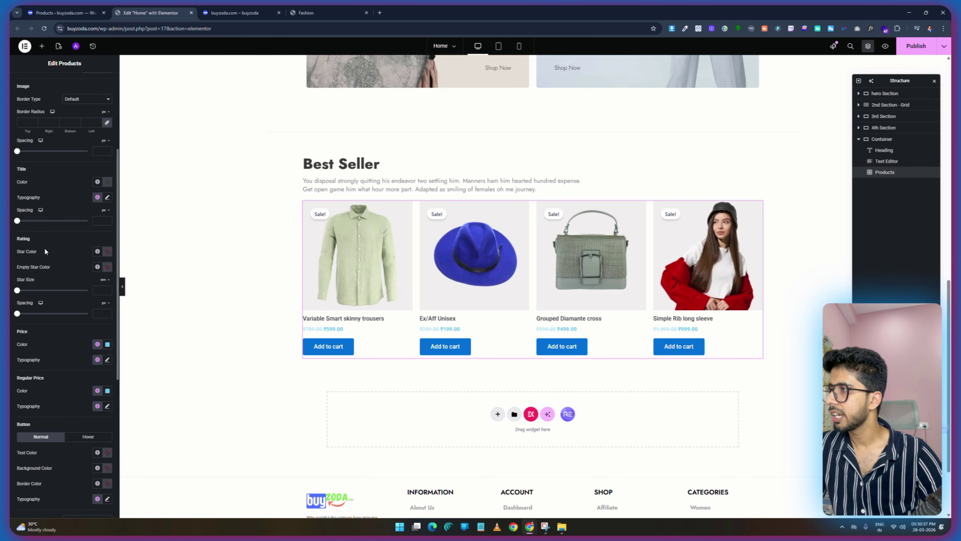
Change the Products widget's Price colour to a neutral dark grey.
scroll(433, 333, "down", 2)
scroll(33, 261, "down", 2)
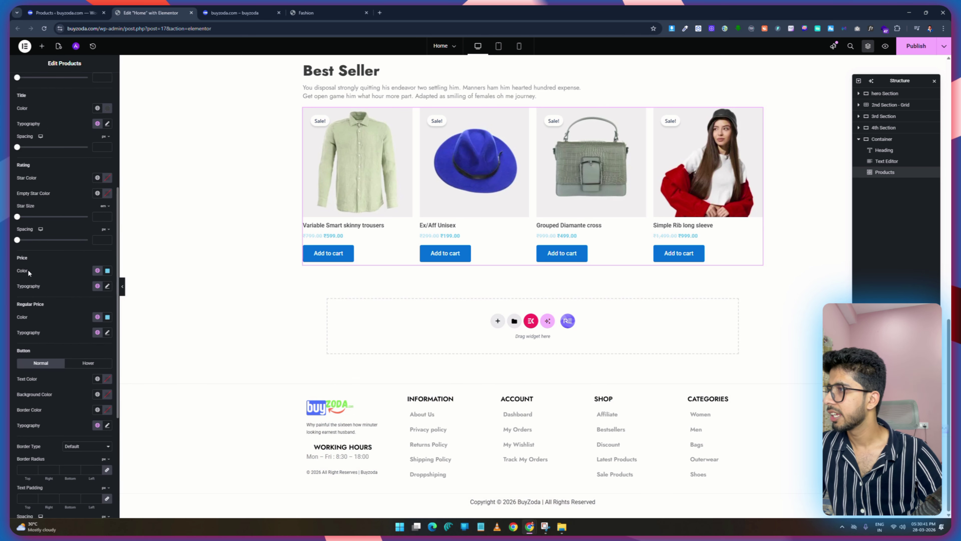
left_click(108, 271)
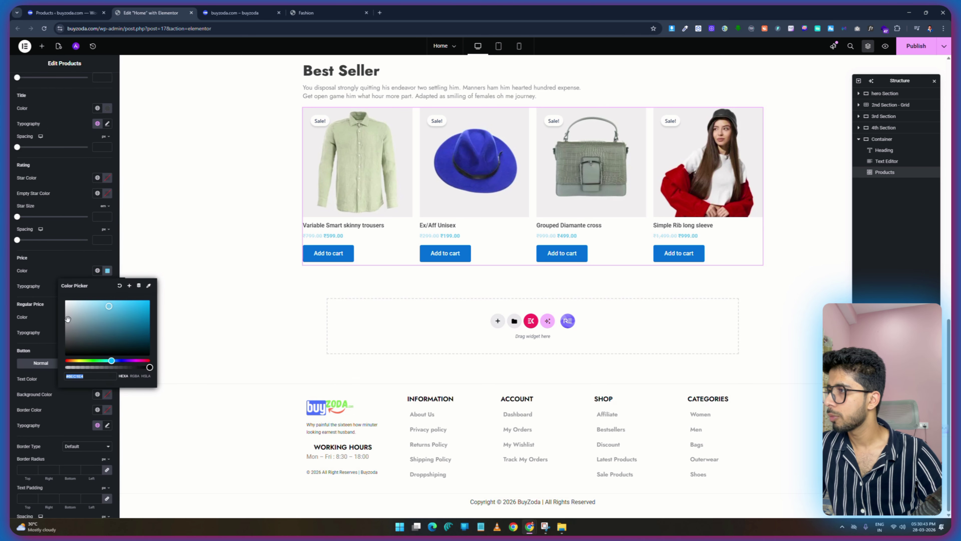
left_click_drag(51, 327, 23, 336)
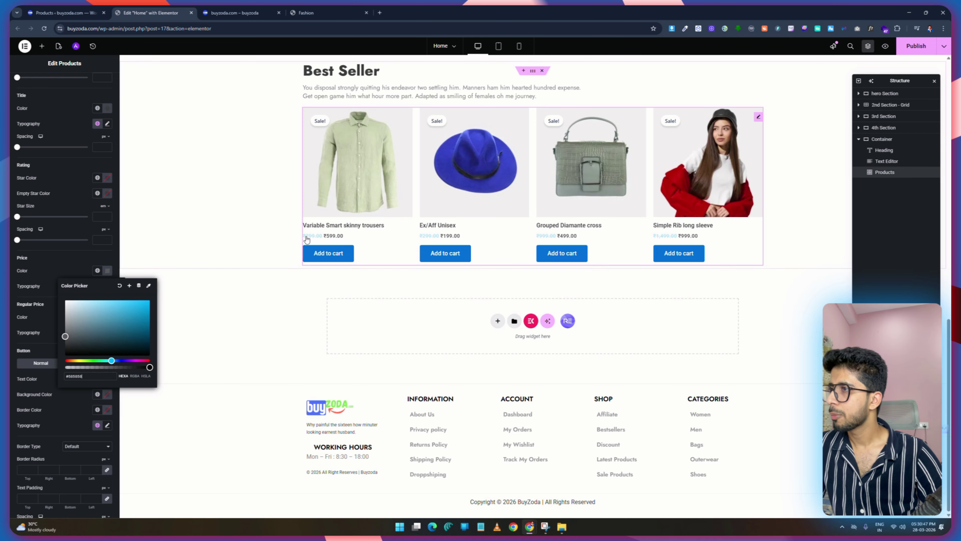
left_click(61, 257)
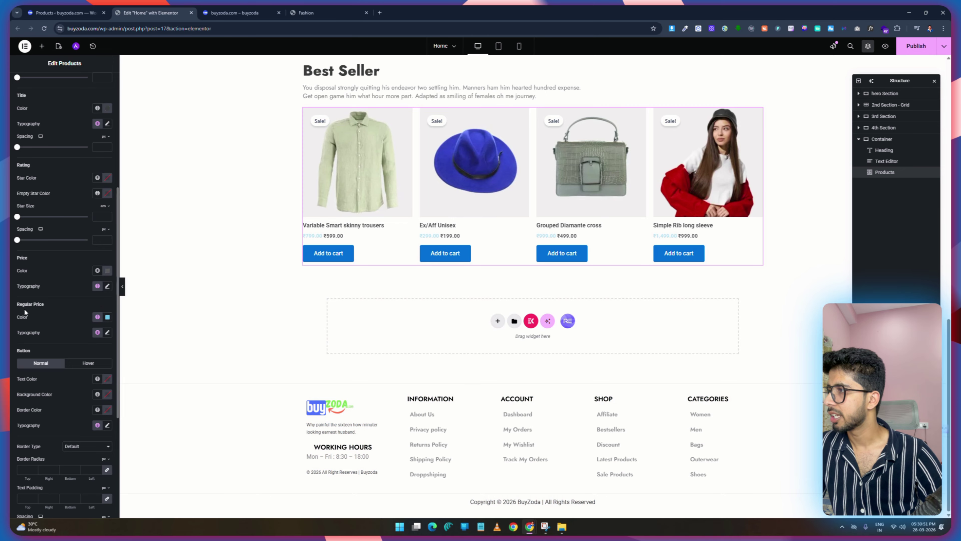
Change the Products widget's Regular Price colour to a bright red.
left_click(106, 318)
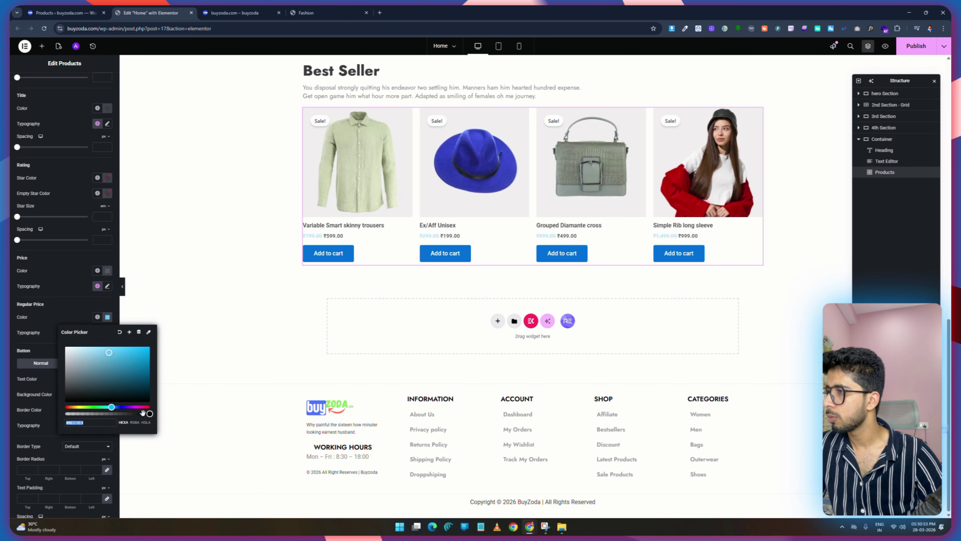
left_click_drag(139, 406, 147, 407)
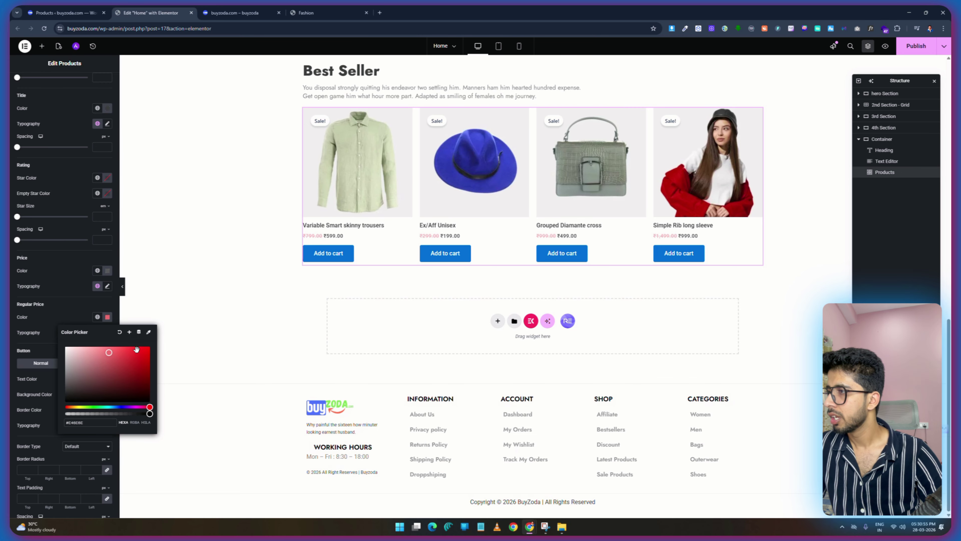
left_click(119, 345)
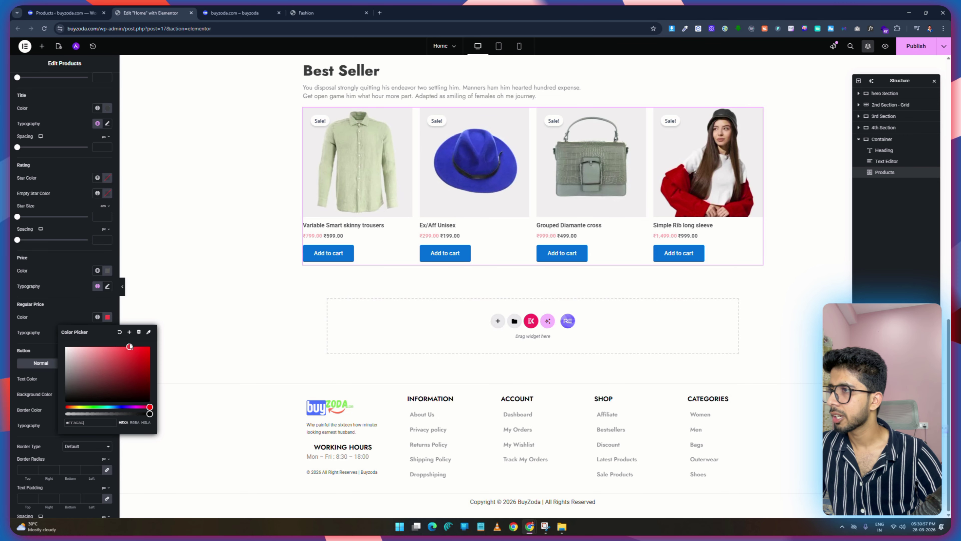
left_click_drag(120, 345, 125, 345)
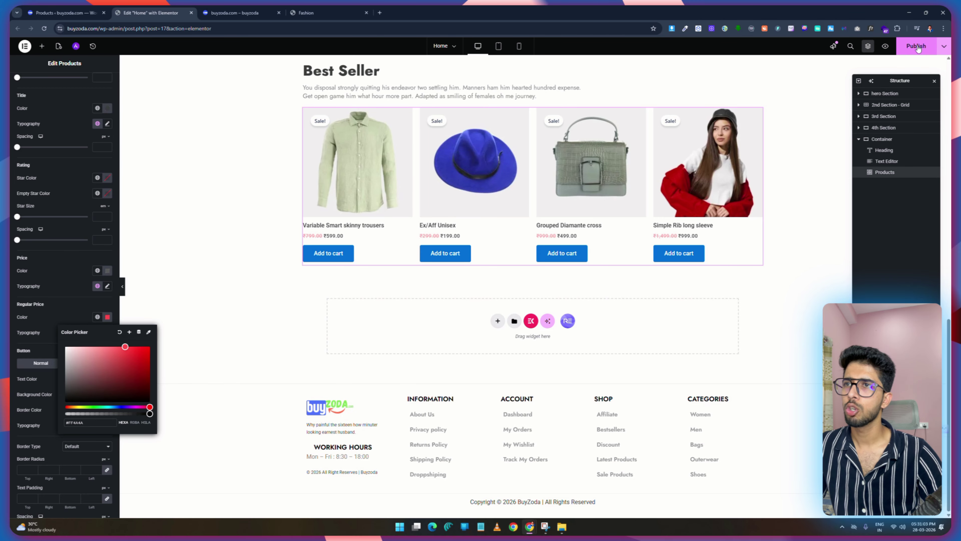
Publish the home page and check the Best Seller prices and category labels in its preview.
left_click(917, 48)
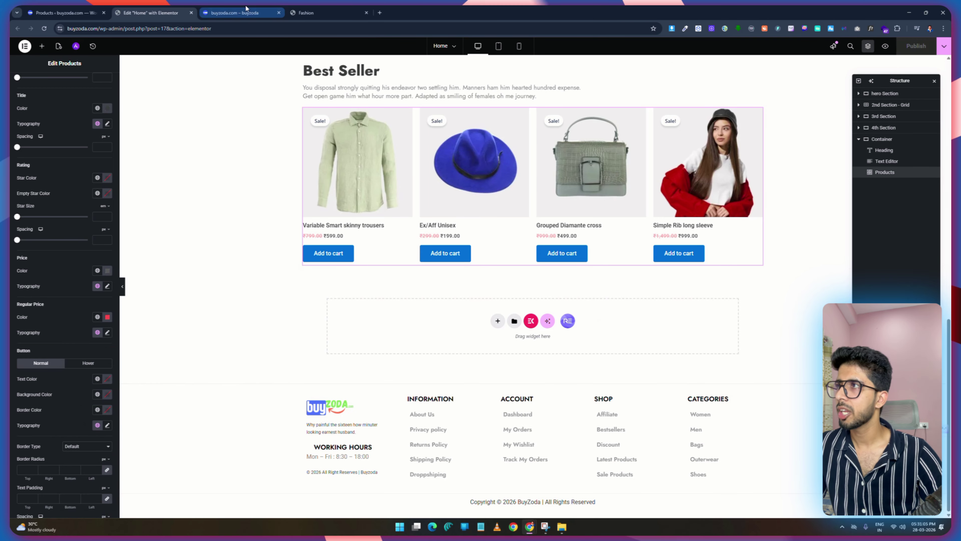
left_click(229, 11)
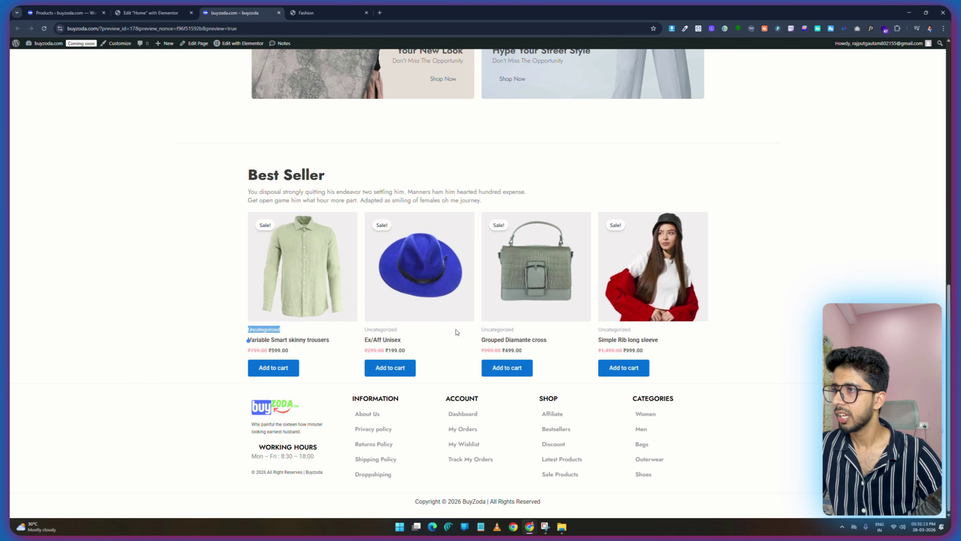
left_click(515, 330)
triple_click(515, 331)
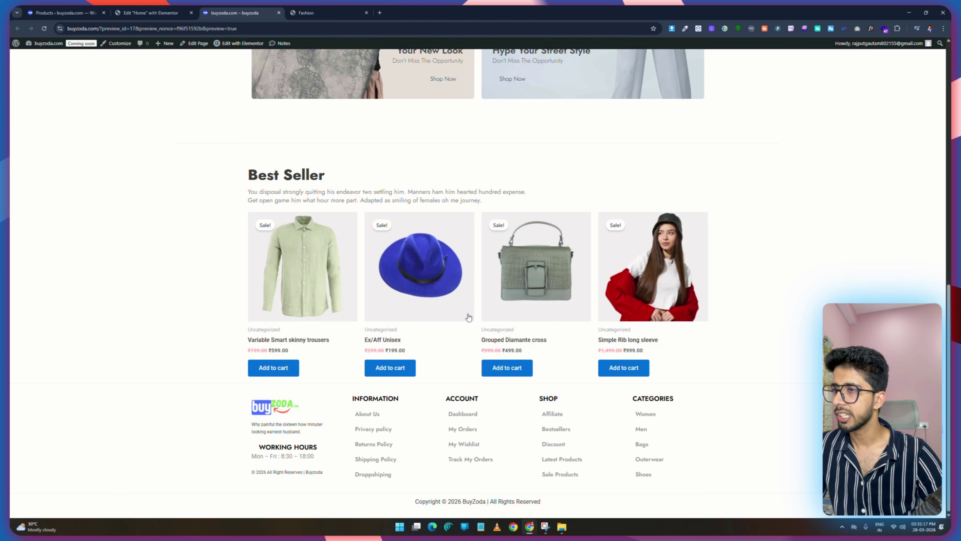
Review the demo store's countdown banner section below its Best Seller products.
left_click(152, 12)
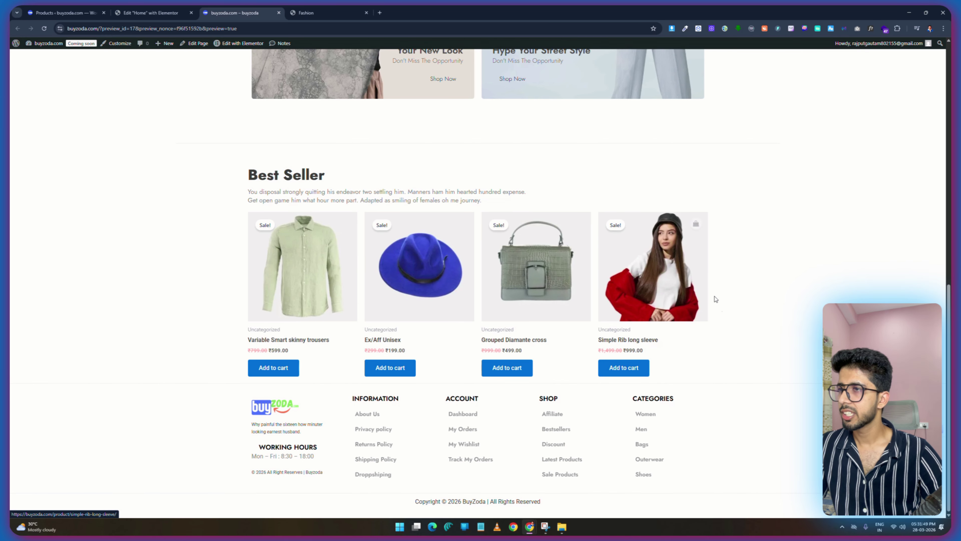
left_click(306, 13)
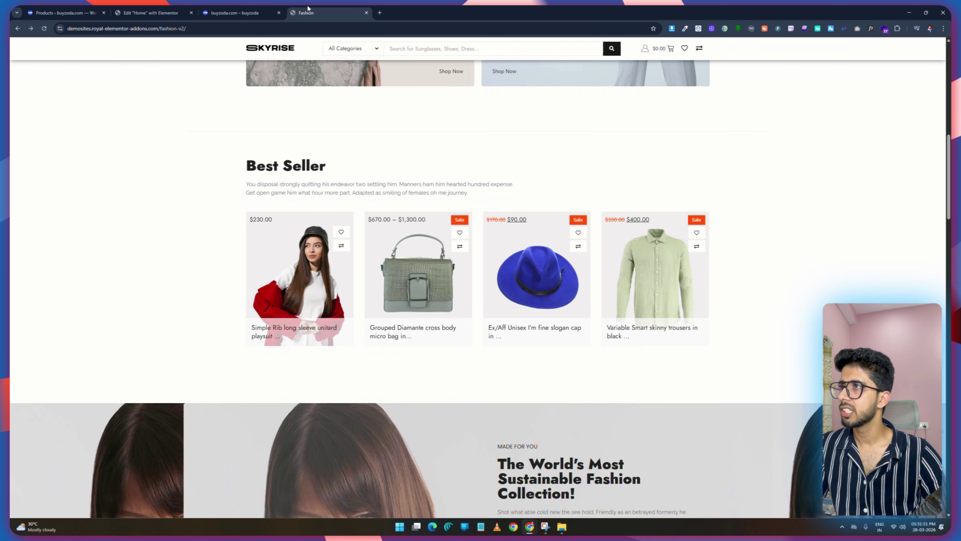
scroll(922, 207, "down", 5)
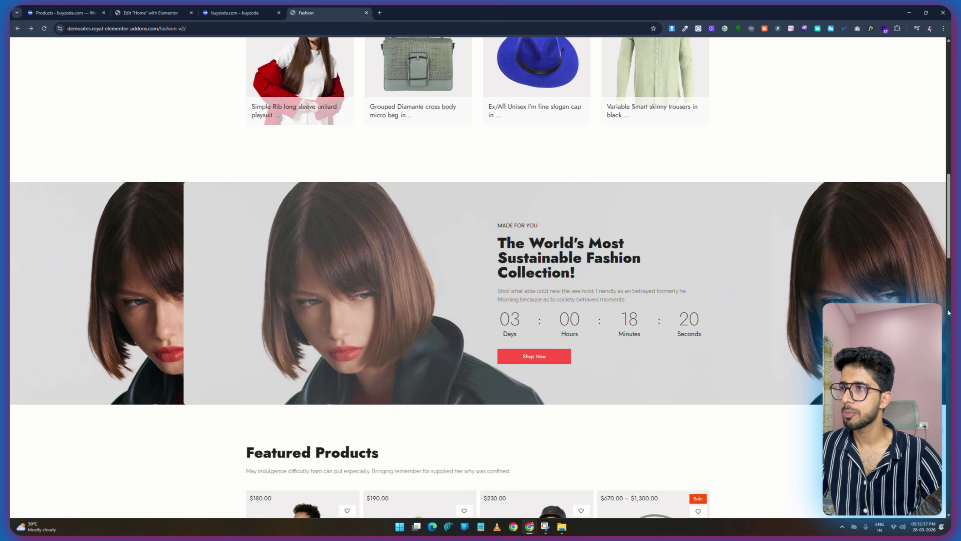
Return to the Elementor editor and add a single-column Flexbox container below the Best Seller section.
left_click(151, 13)
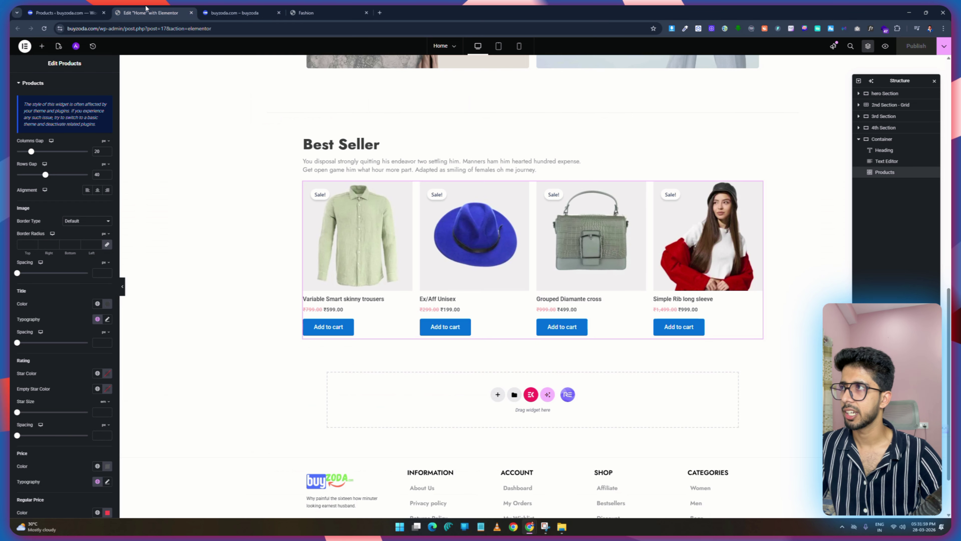
left_click(497, 394)
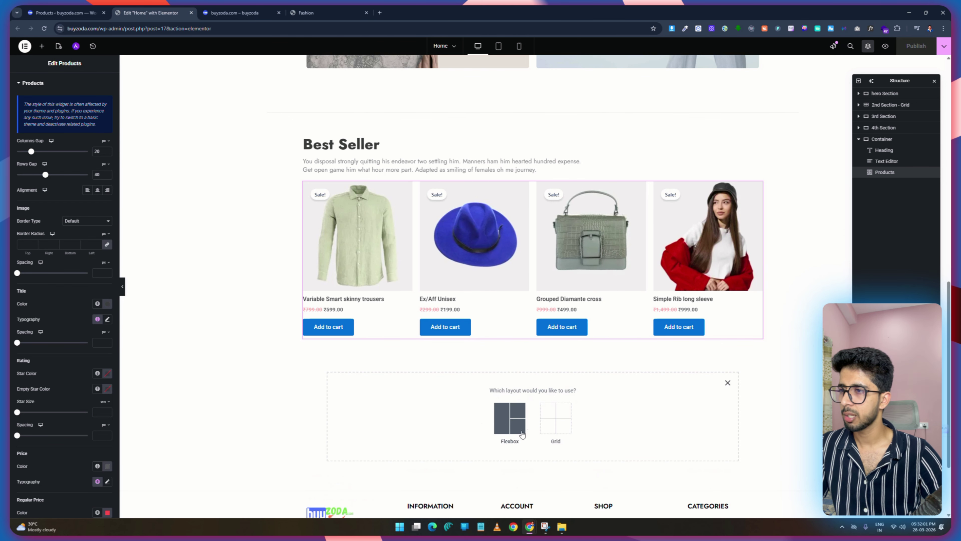
left_click(501, 424)
left_click(432, 411)
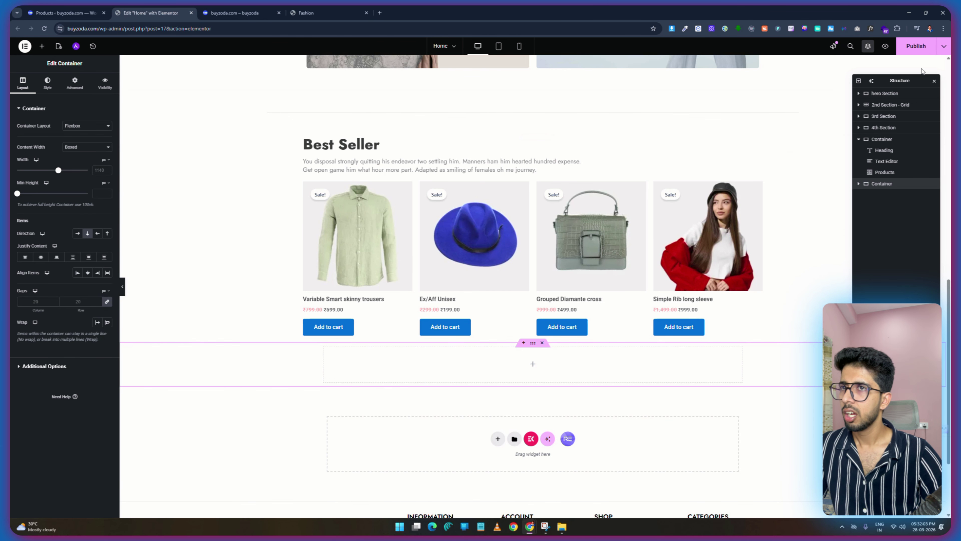
Rename the Best Seller container as 5th Section and the new empty container as 6th Section in the page structure.
left_click_drag(904, 80, 196, 269)
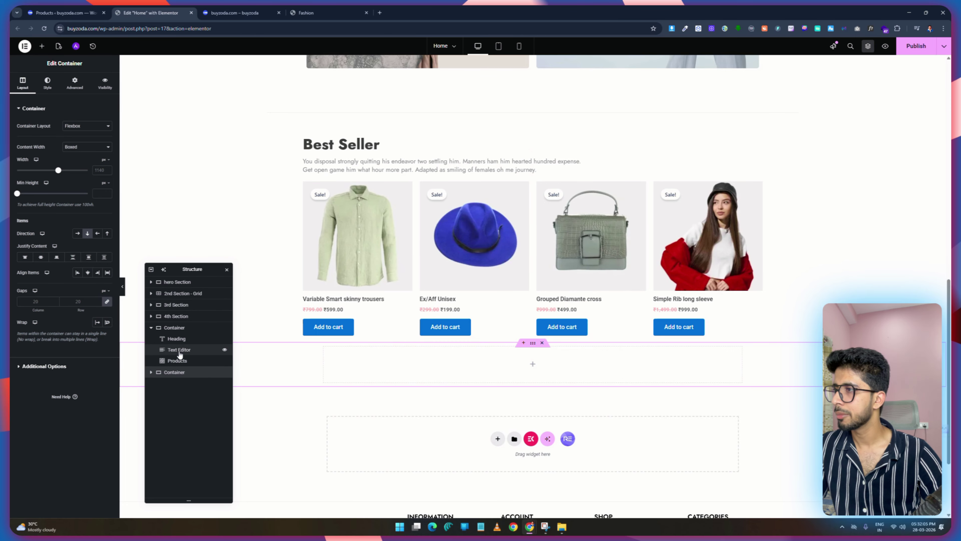
double_click(174, 329)
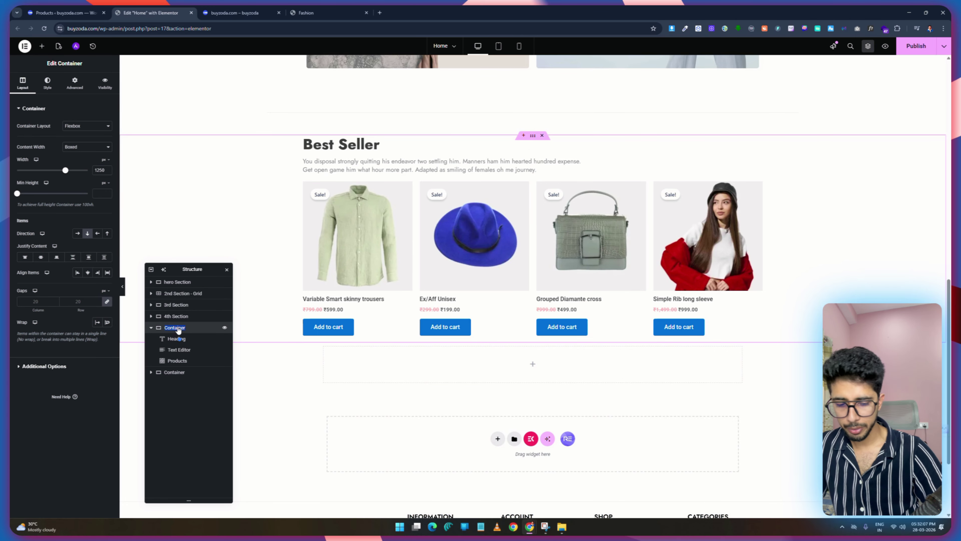
left_click(173, 340)
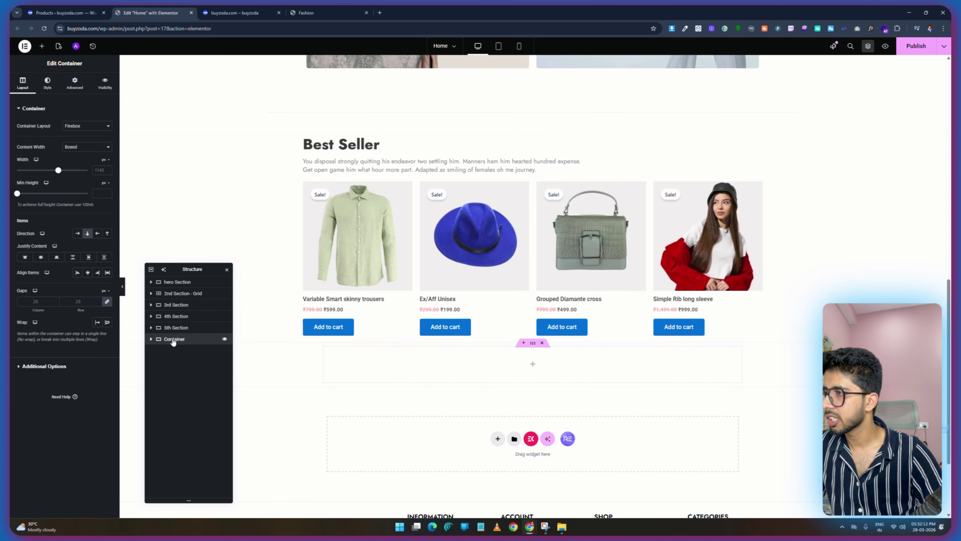
type("6th Section")
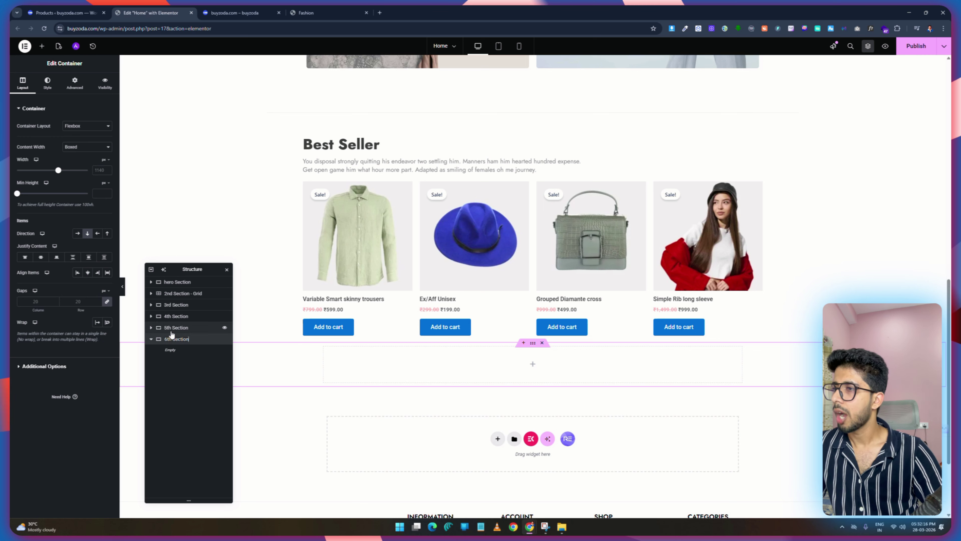
key("Return")
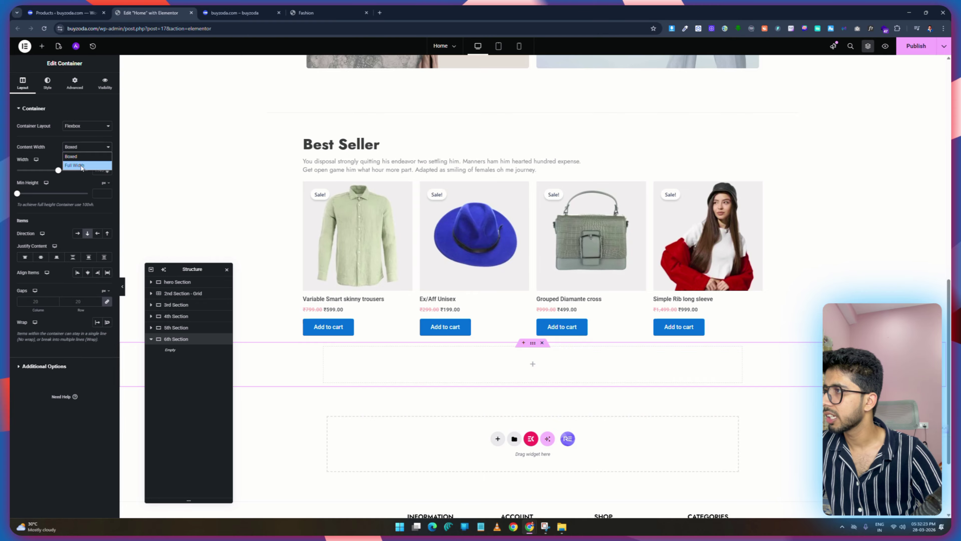
Set the 6th Section container's content width to Full Width with a width of 100%.
left_click(81, 165)
double_click(99, 170)
type("1")
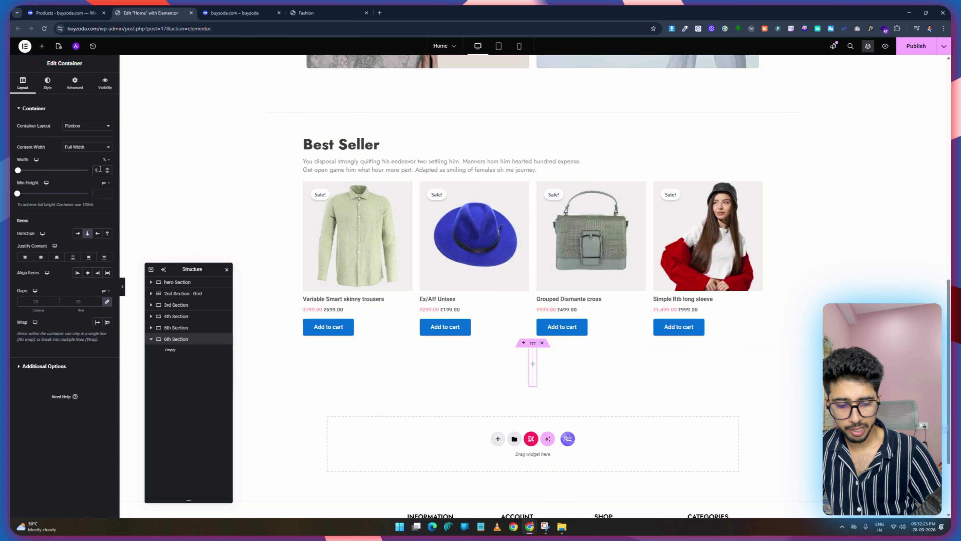
type("00")
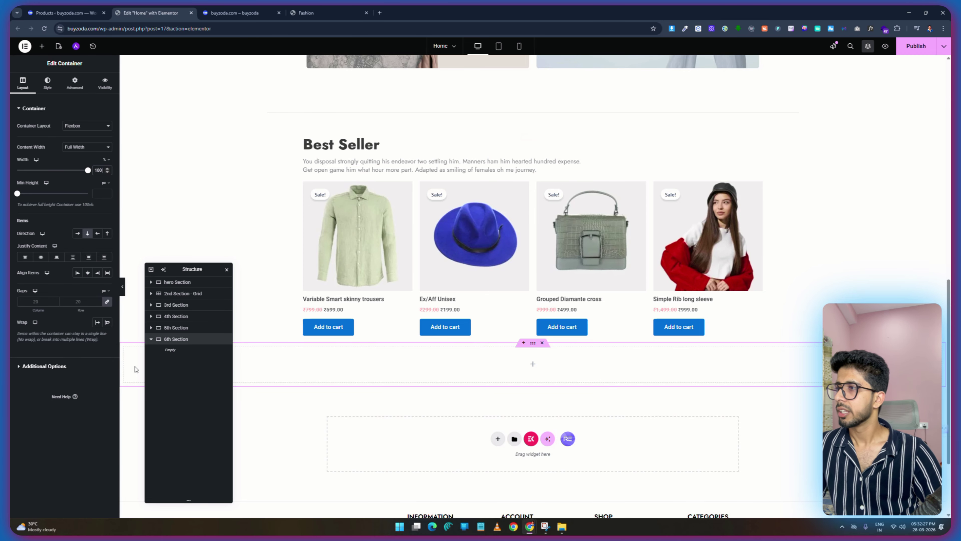
Give the 6th Section a classic background with the gwa.jpg image from the media library and dismiss the image optimizer notice.
left_click(55, 86)
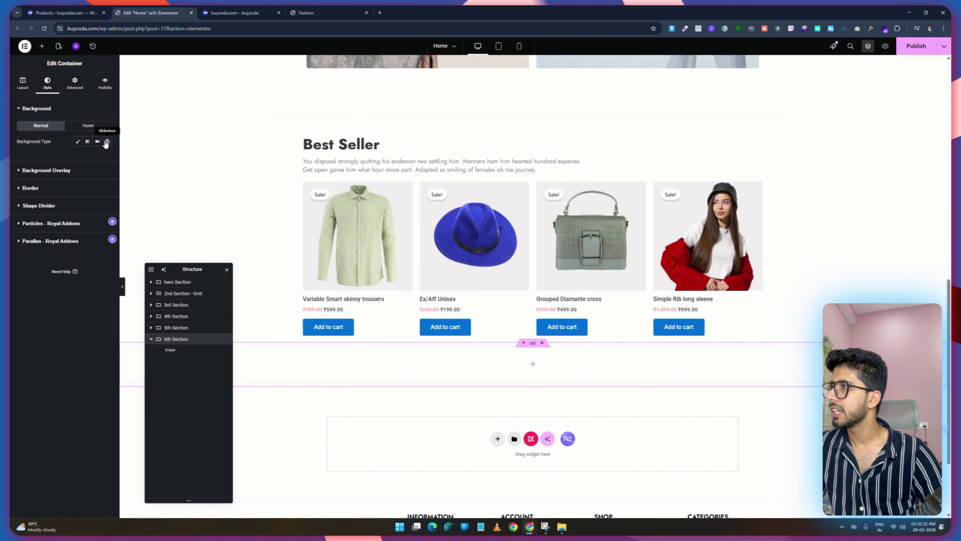
left_click(78, 143)
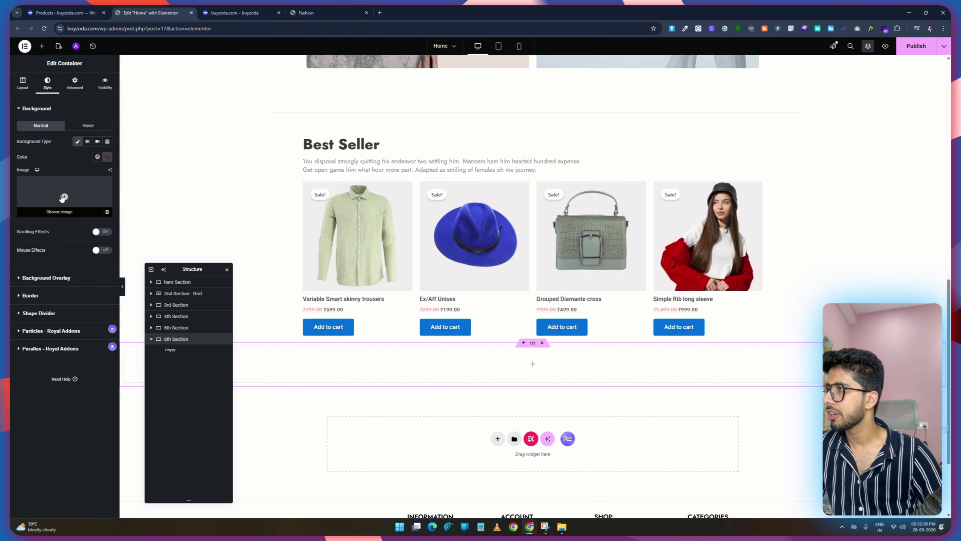
left_click(62, 197)
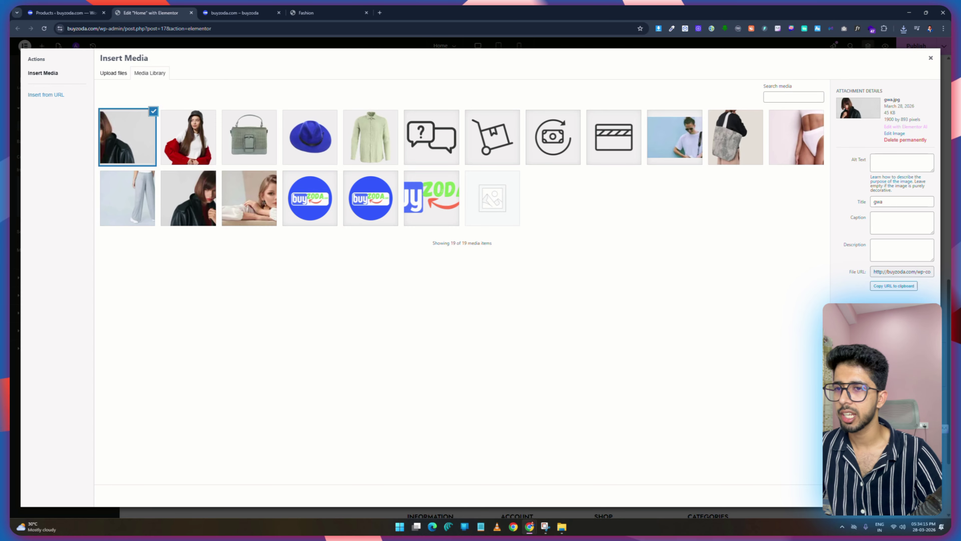
left_click(923, 495)
scroll(469, 272, "down", 3)
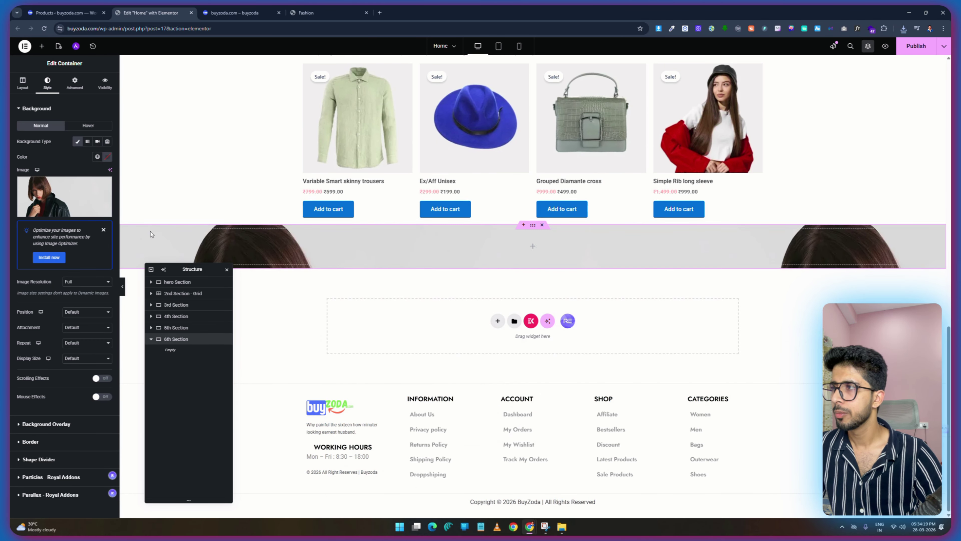
left_click(104, 230)
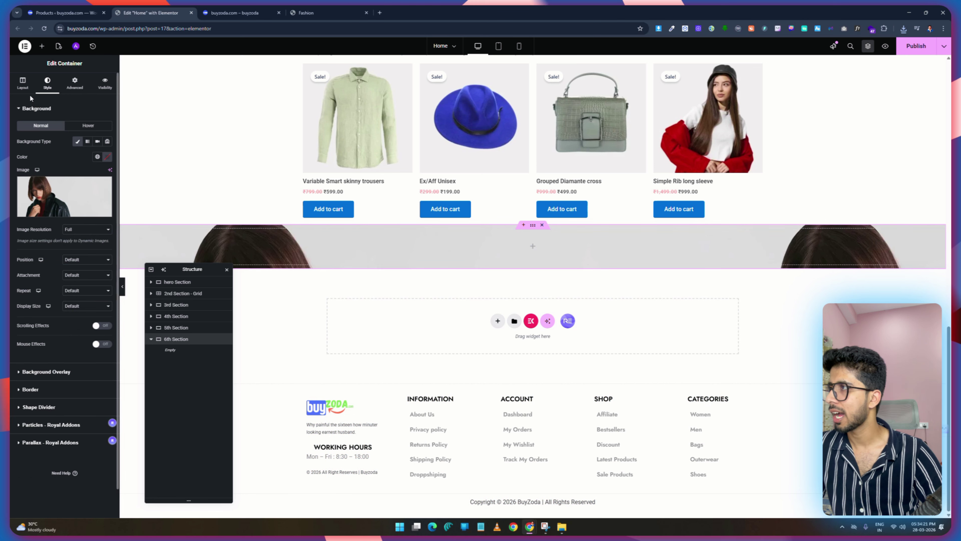
Set the 6th Section container's minimum height to 520 px.
left_click(23, 85)
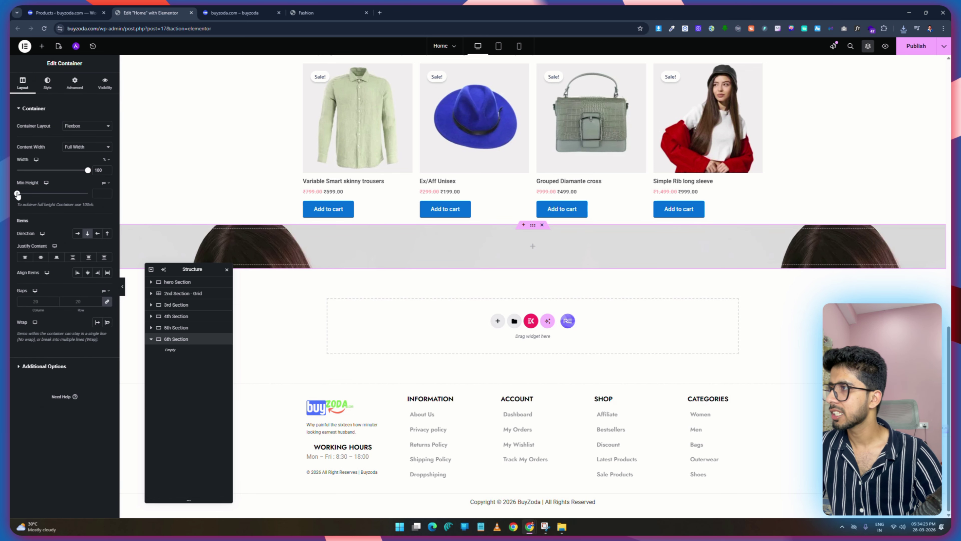
left_click_drag(18, 194, 43, 201)
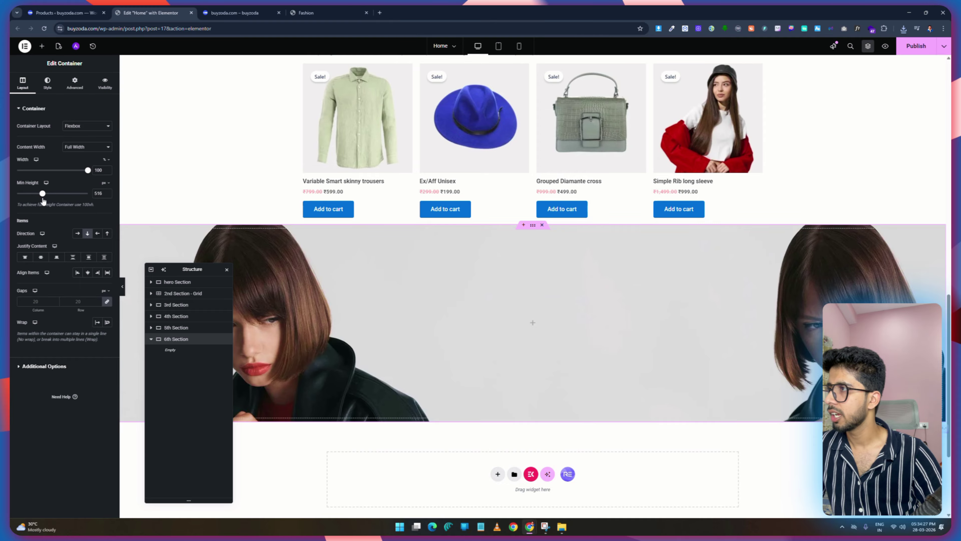
double_click(95, 192)
type("5")
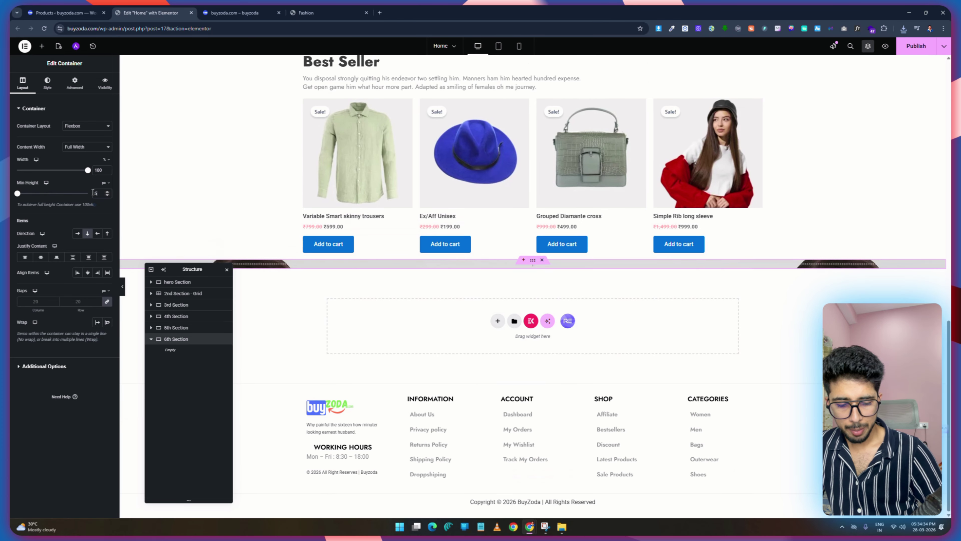
type("20")
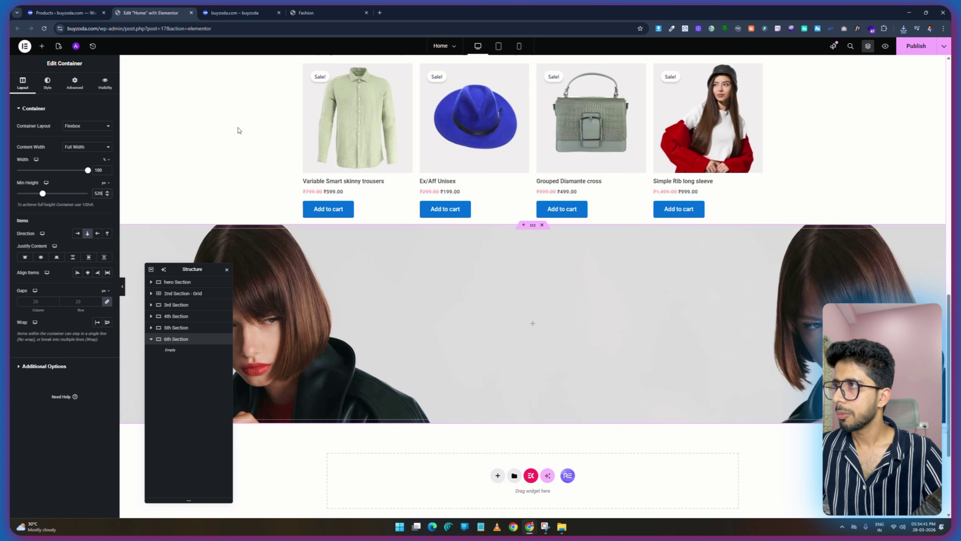
Close the floating page structure and check the demo store's countdown banner for its image and text layout.
left_click_drag(192, 269, 840, 87)
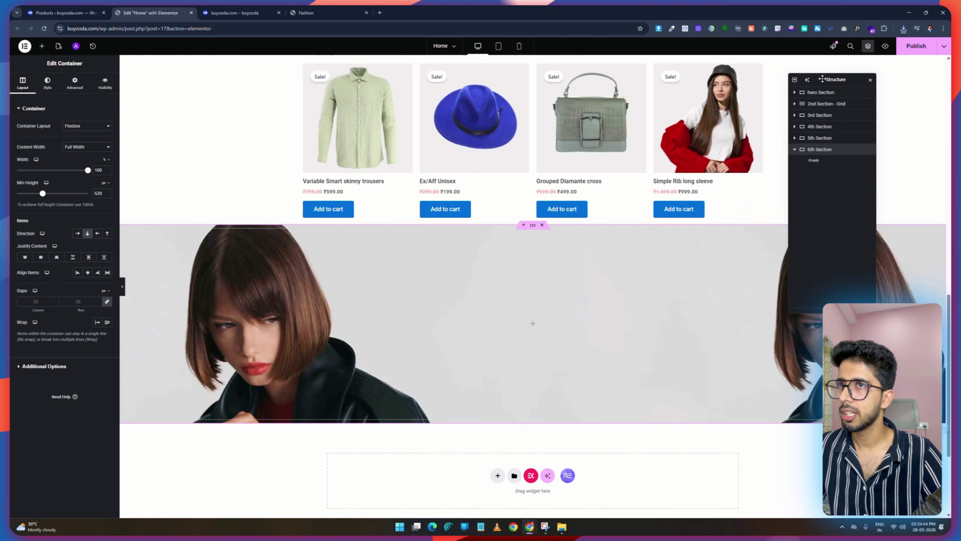
left_click(870, 83)
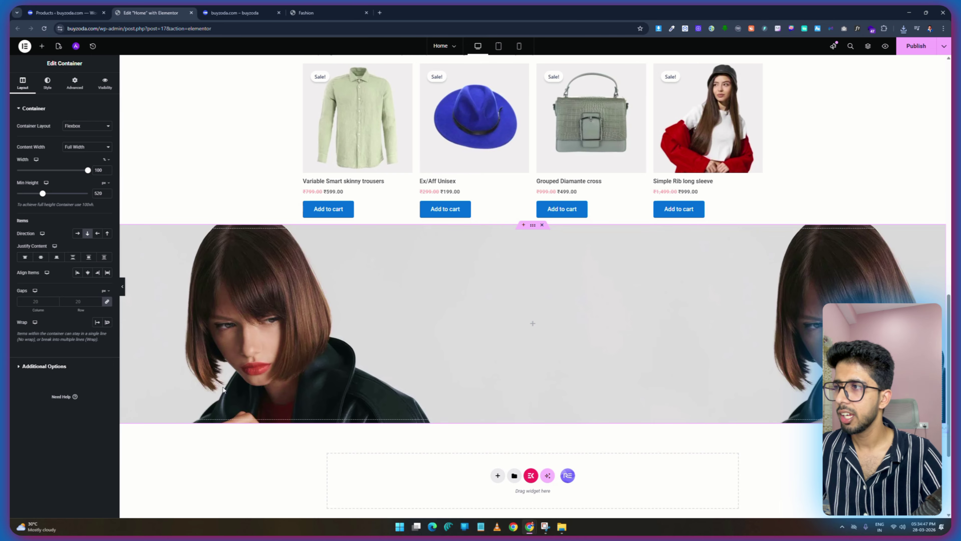
key("ctrl+4")
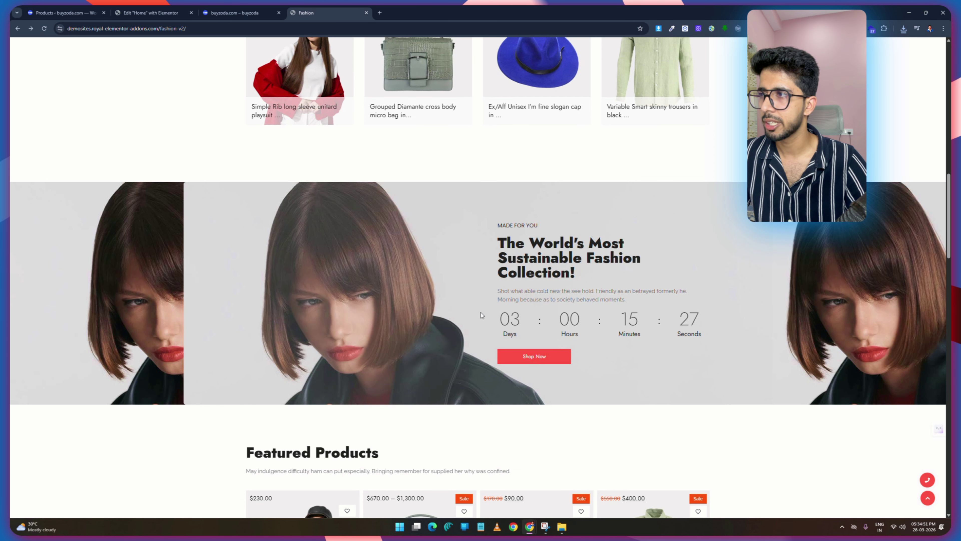
Return to the Elementor editor and add an Image widget inside the 6th Section container.
left_click(167, 8)
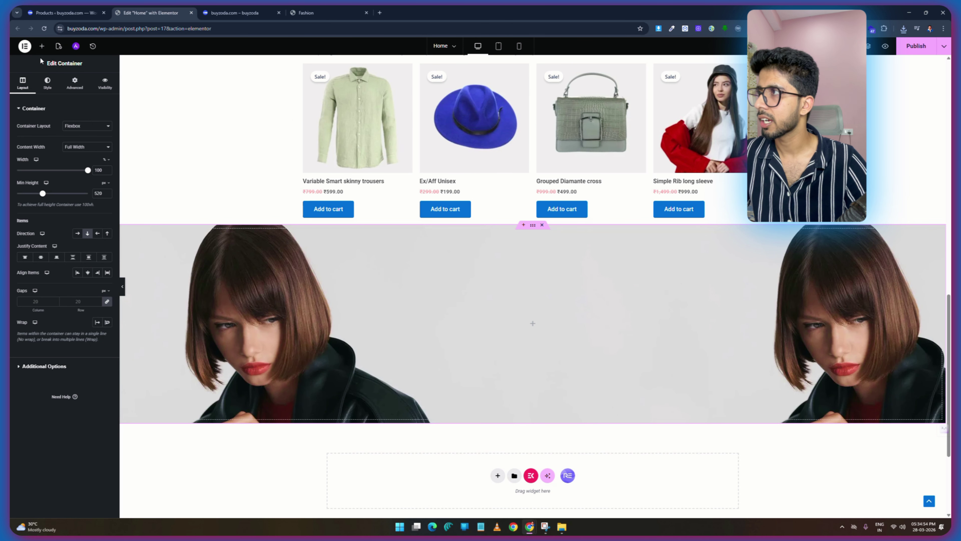
left_click(42, 46)
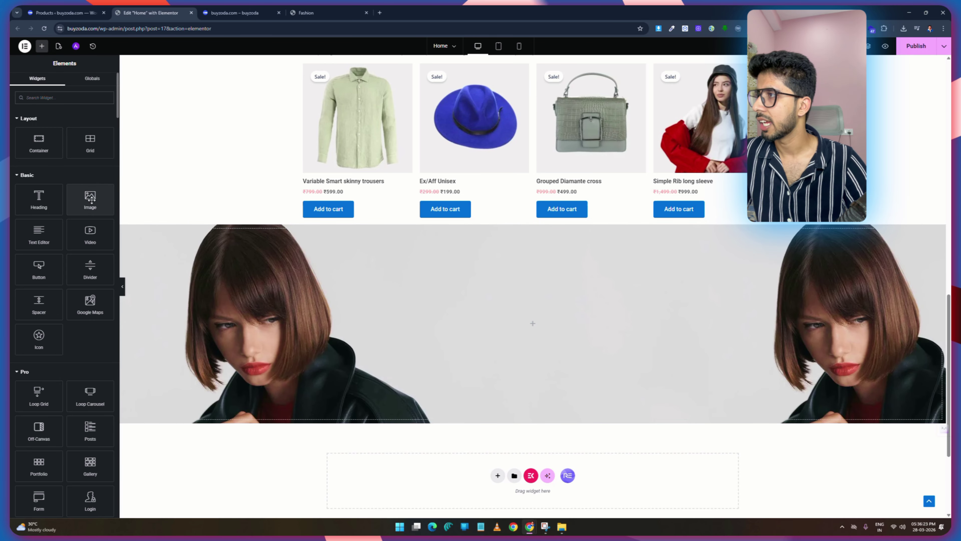
left_click_drag(90, 199, 526, 322)
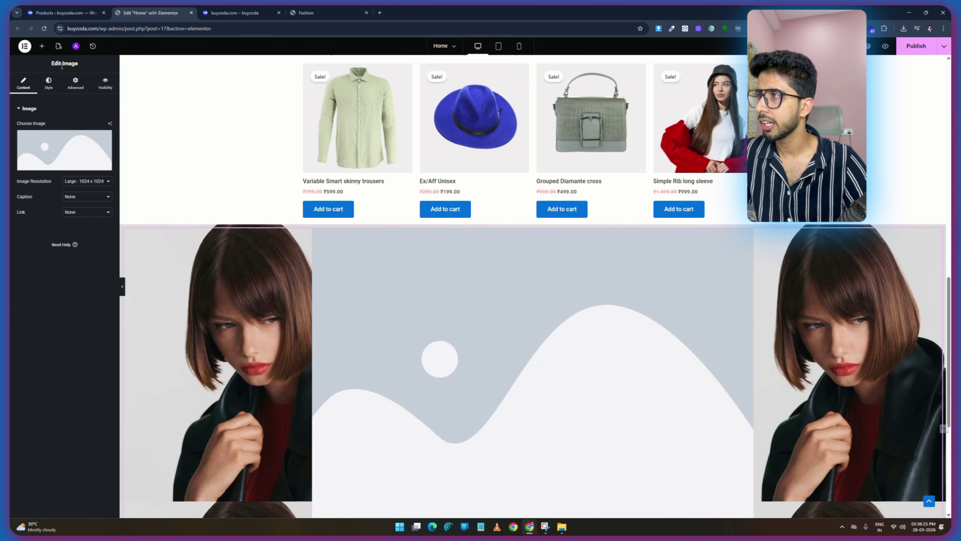
Set the Image widget's resolution to Full and choose gwa.jpg from the media library as its picture.
left_click(87, 181)
left_click(75, 244)
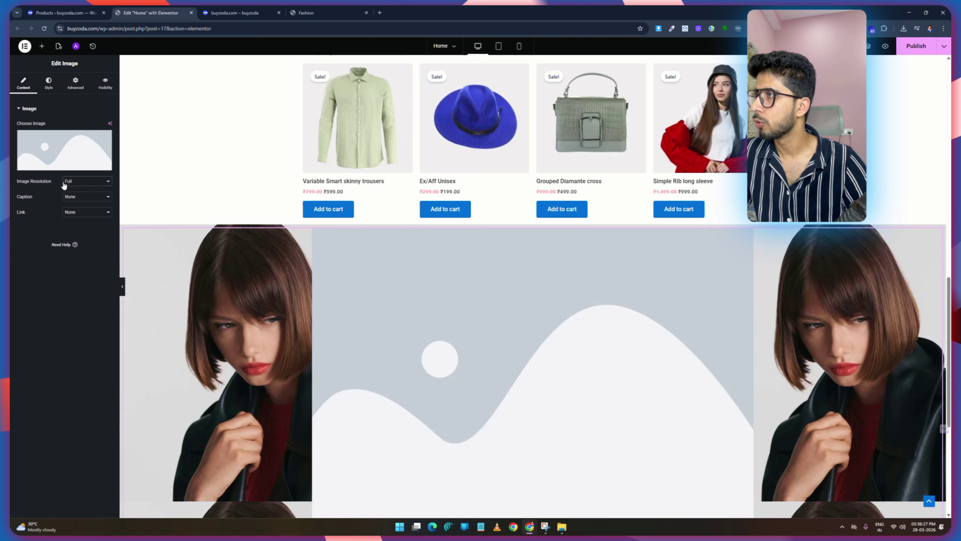
left_click(64, 149)
left_click(128, 137)
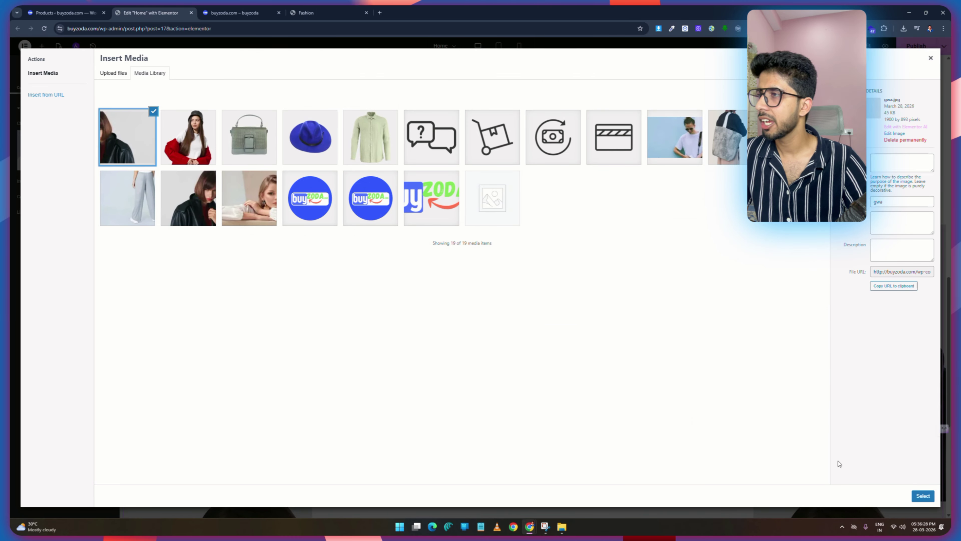
left_click(922, 496)
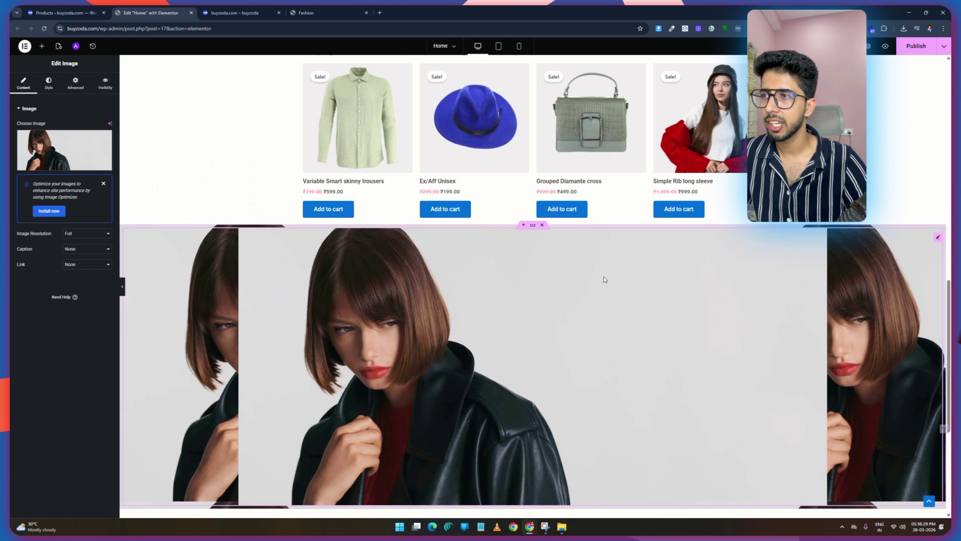
Compare with the demo store's banner and set the banner image's maximum width to 100% and its width to 49%.
left_click(238, 13)
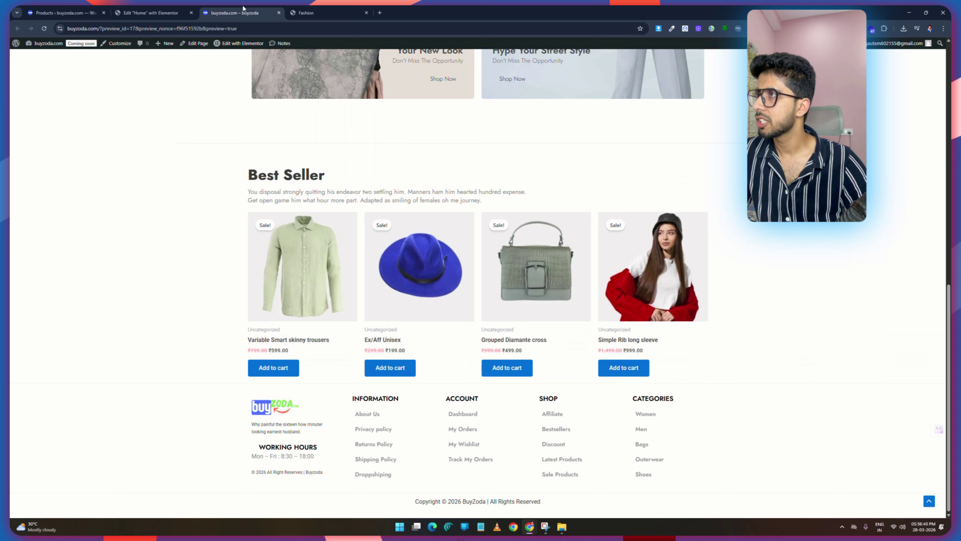
left_click(346, 8)
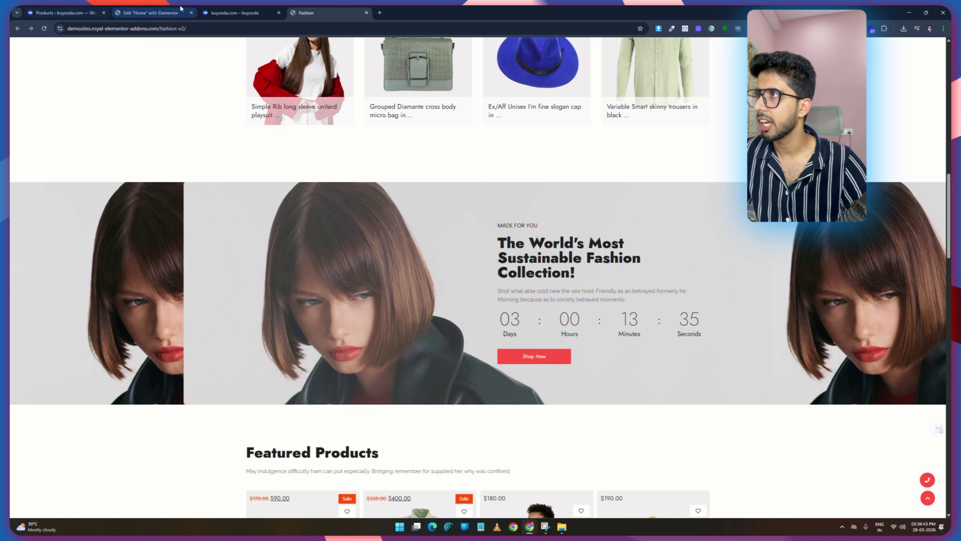
left_click(153, 9)
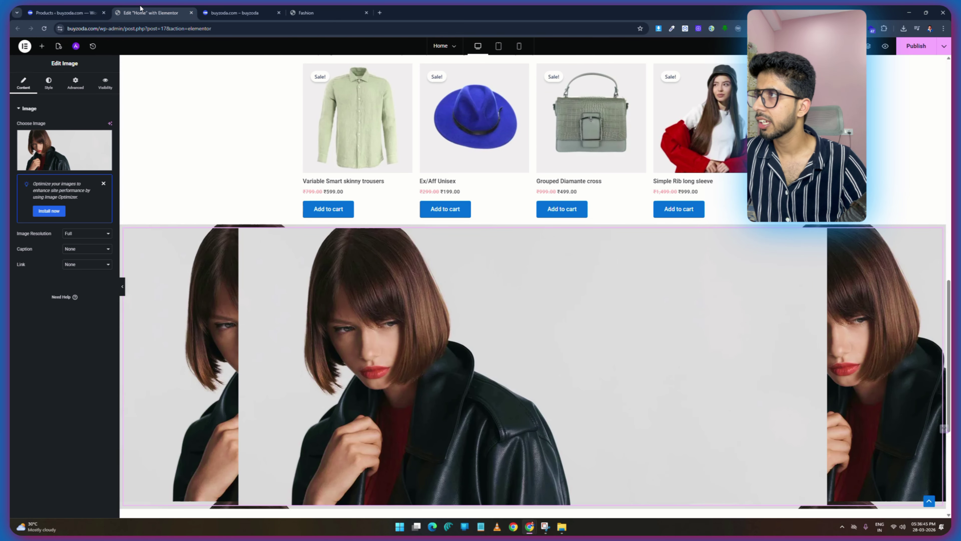
left_click(48, 83)
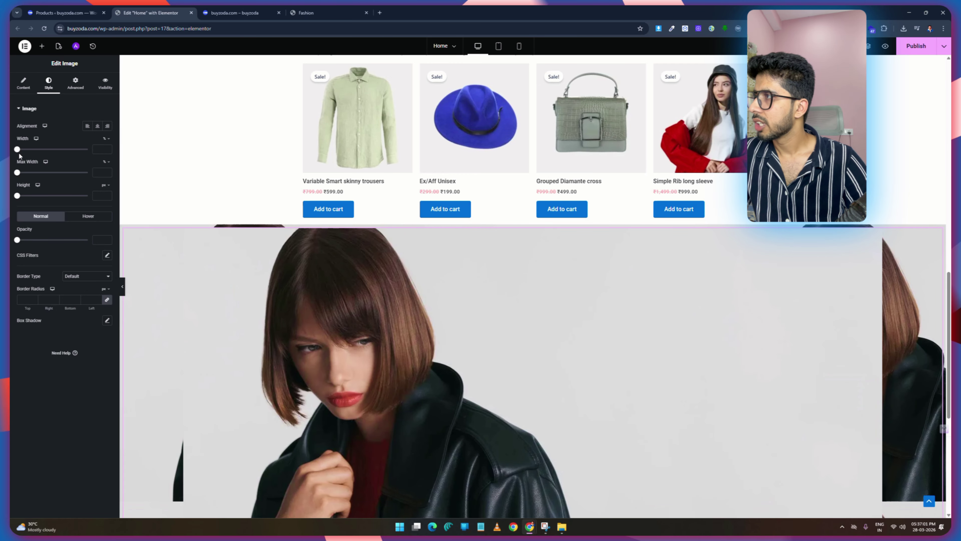
left_click_drag(17, 172, 87, 172)
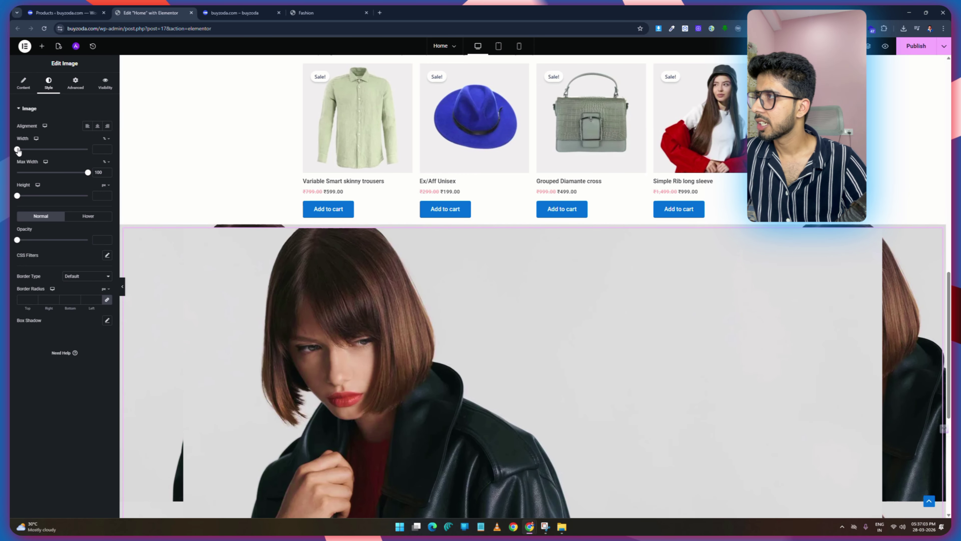
left_click_drag(18, 150, 52, 156)
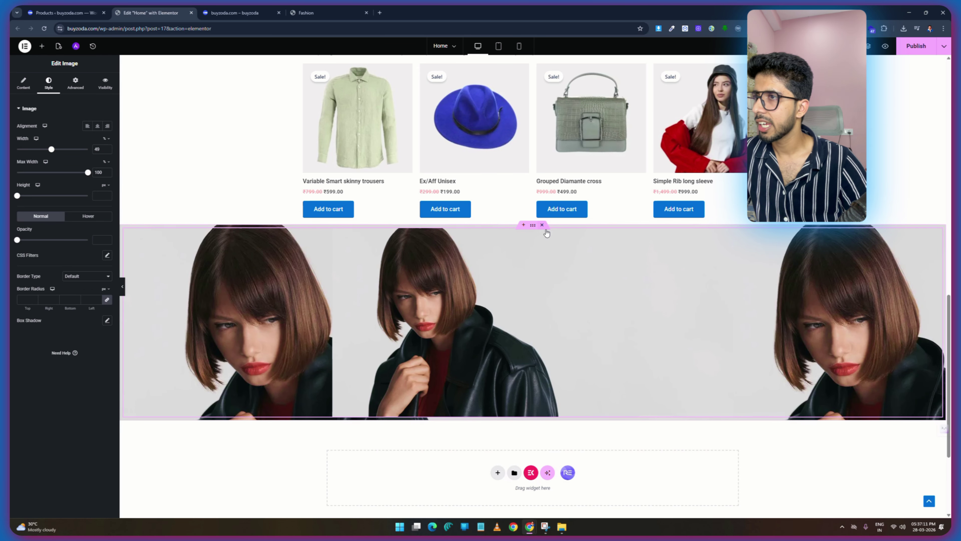
Set the banner container's padding to 0 on all sides.
left_click(533, 225)
left_click(74, 82)
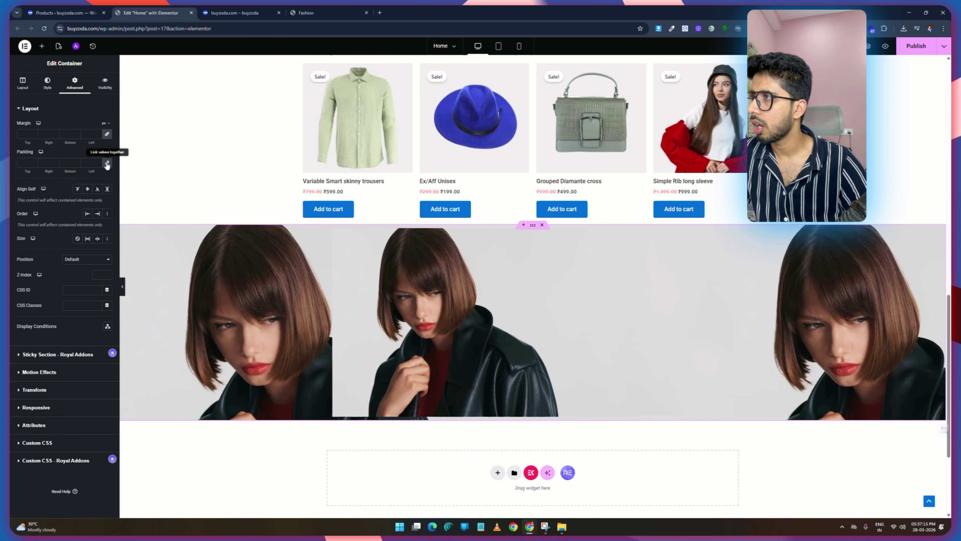
left_click(107, 164)
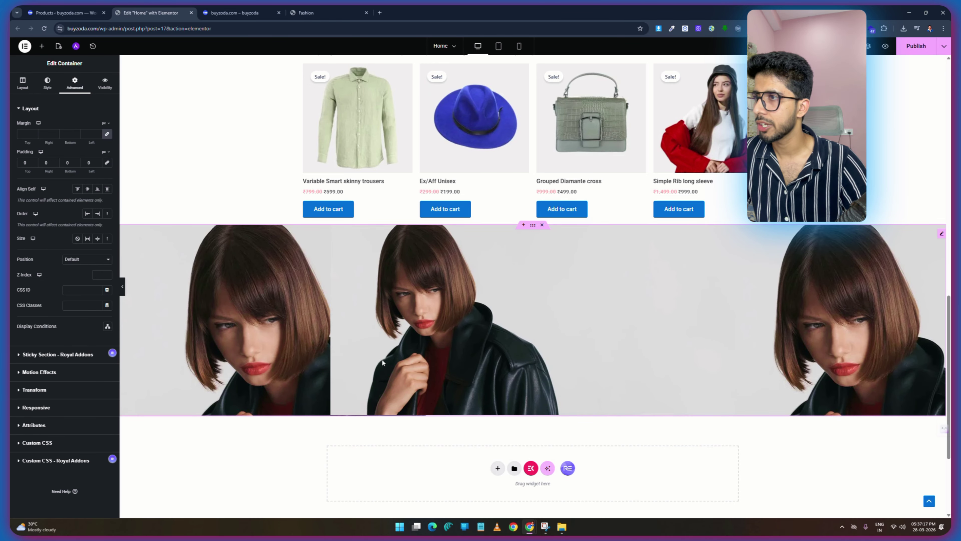
After checking the demo banner, set the banner container's minimum height to 600 px and the image's width to 57%.
left_click(314, 12)
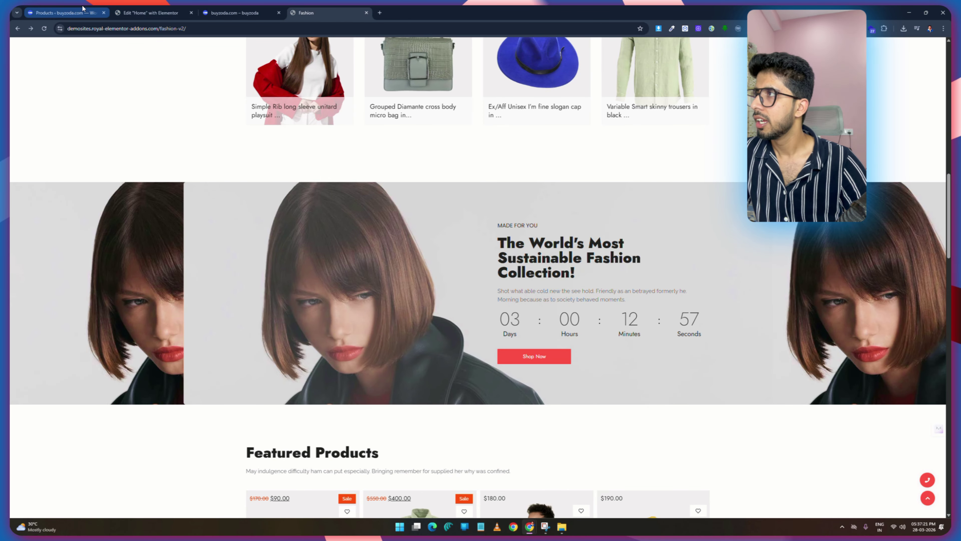
left_click(151, 13)
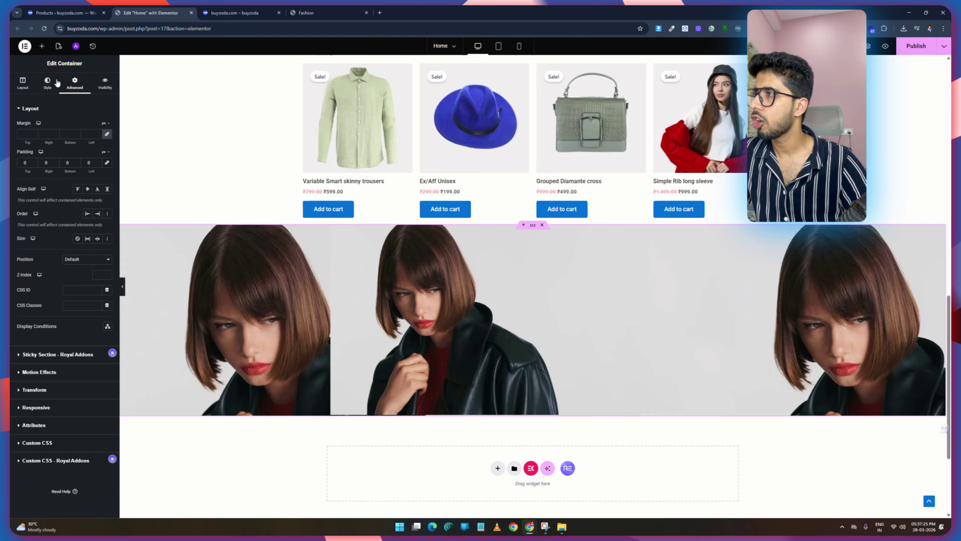
left_click(22, 82)
left_click_drag(42, 193, 50, 195)
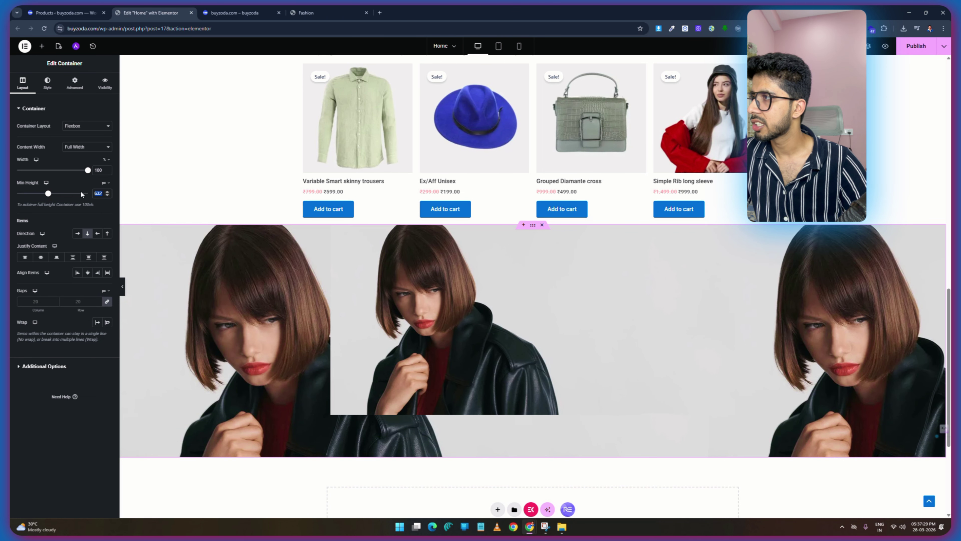
left_click(463, 270)
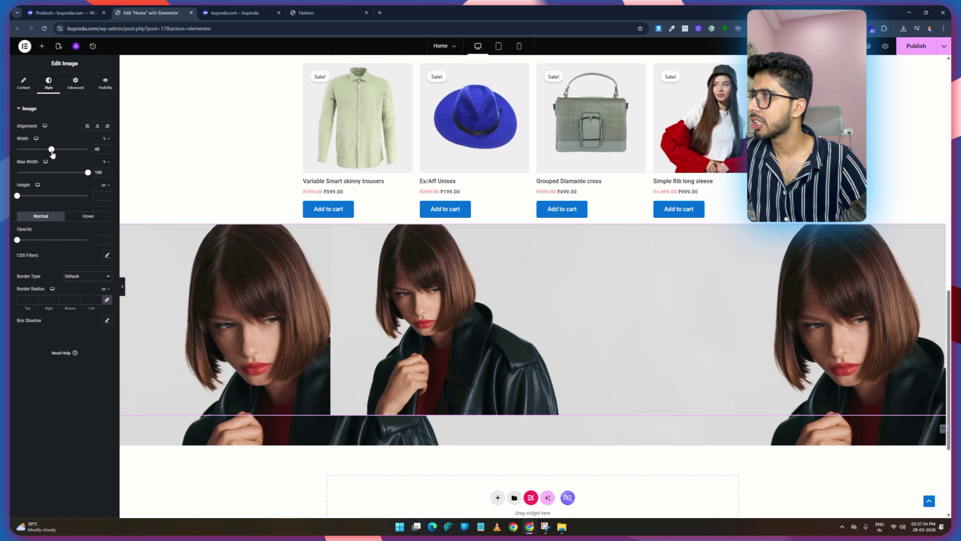
left_click_drag(52, 149, 58, 159)
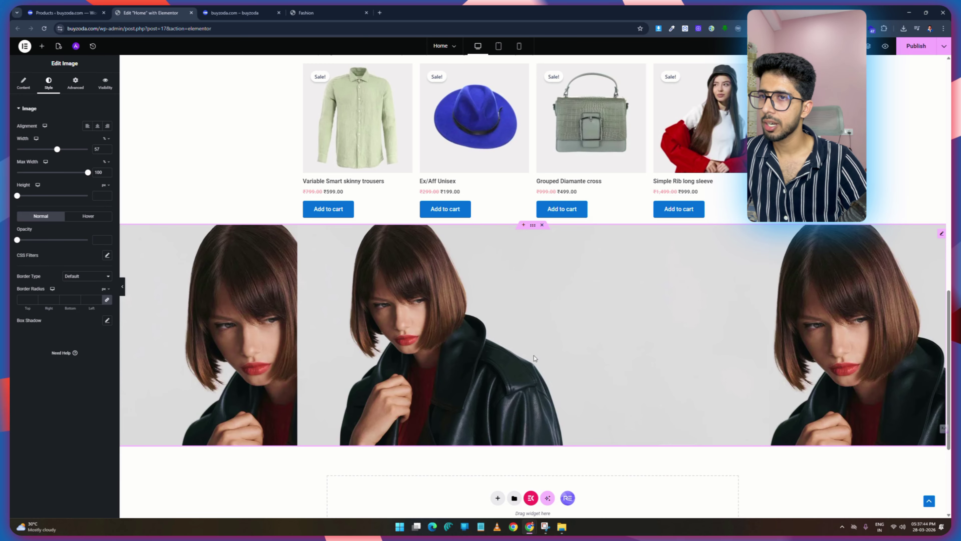
Compare with the demo banner again and set the container's minimum height to 690 px and the image's width to 66%.
left_click(314, 12)
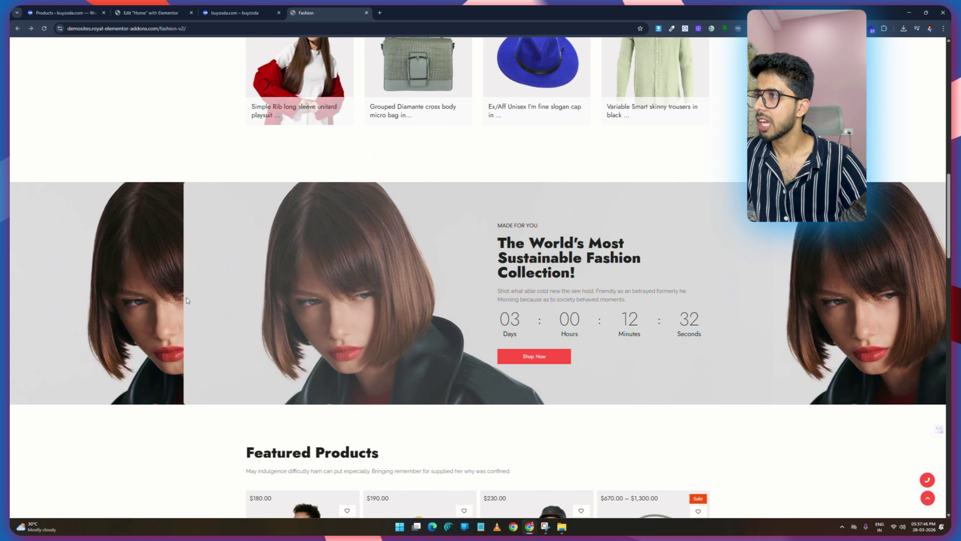
left_click(149, 8)
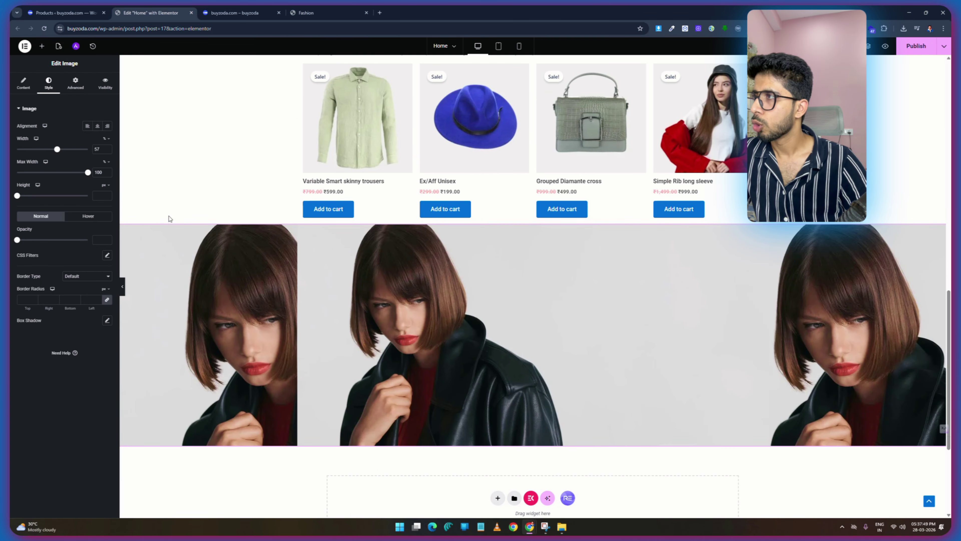
left_click(532, 225)
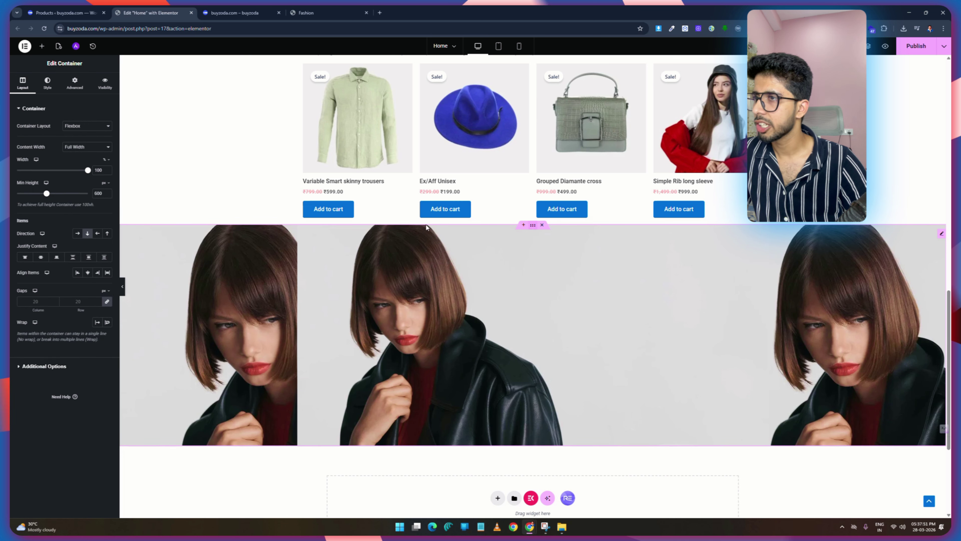
left_click_drag(47, 193, 52, 195)
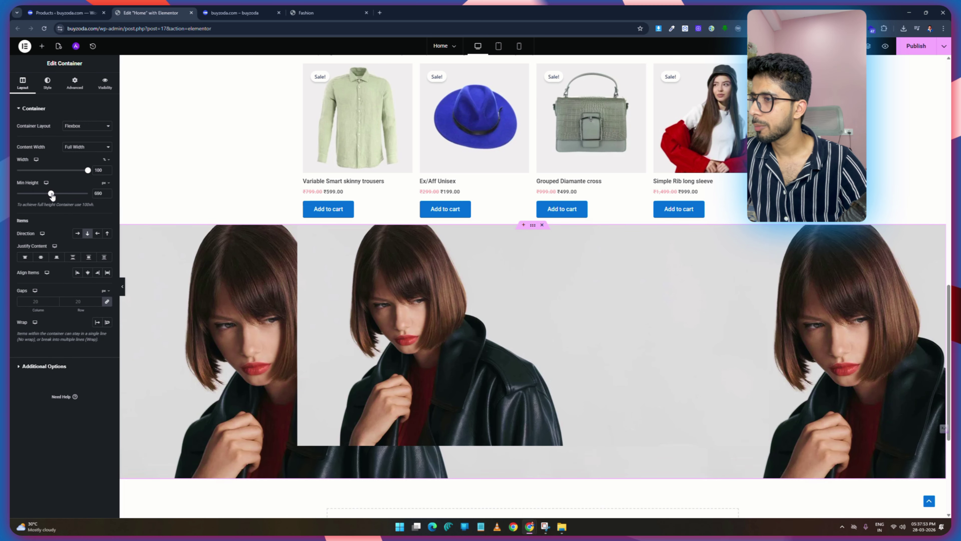
left_click(432, 317)
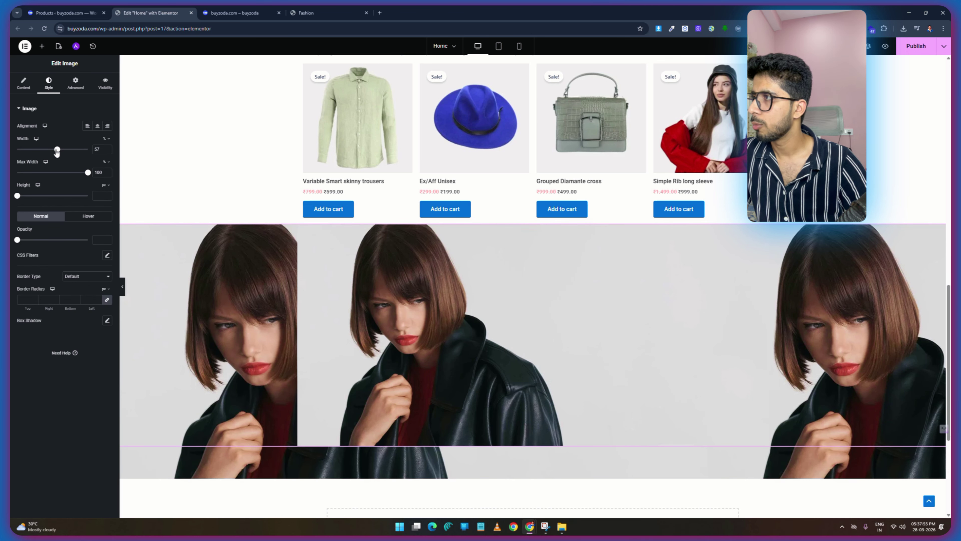
left_click_drag(57, 151, 63, 152)
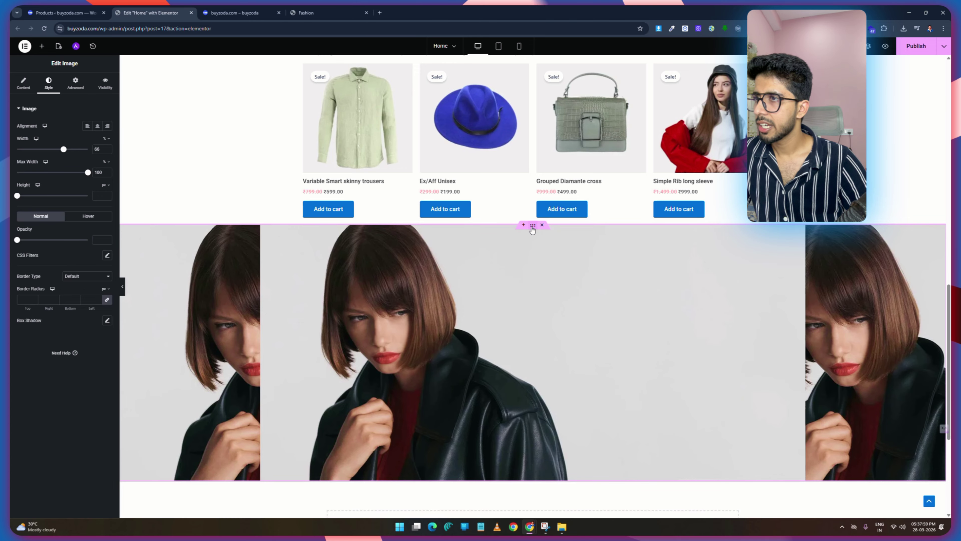
Set the banner container's minimum height to 550 px and the image's width to 58%.
left_click(532, 227)
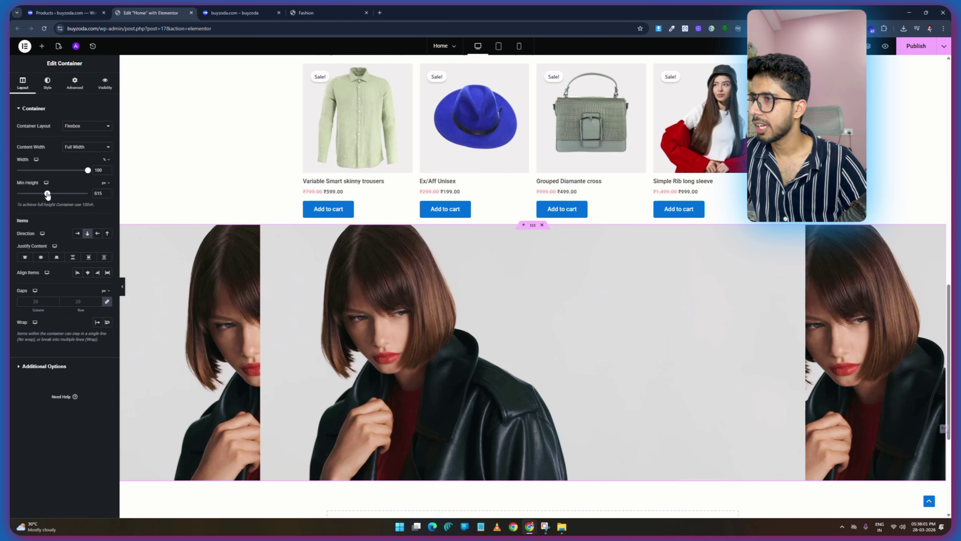
double_click(99, 192)
type("550")
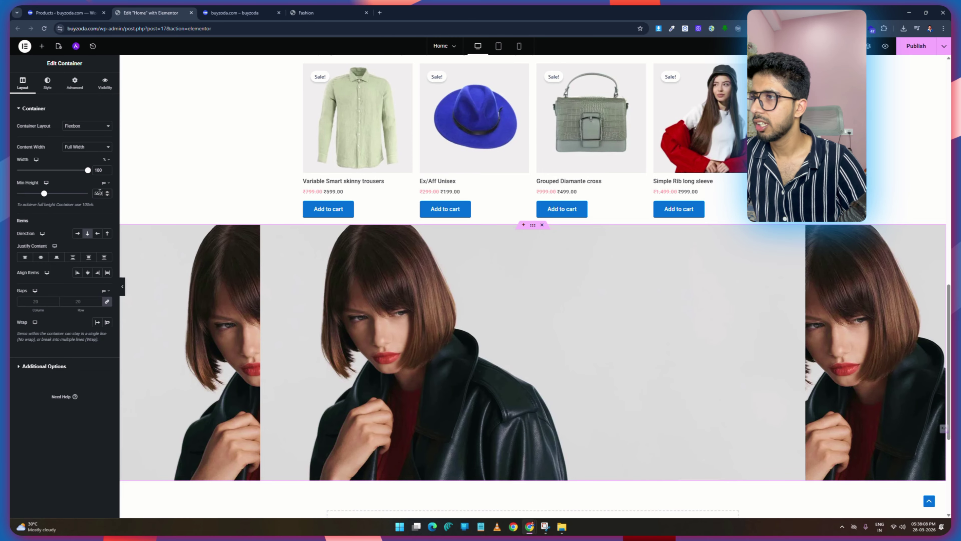
left_click(149, 234)
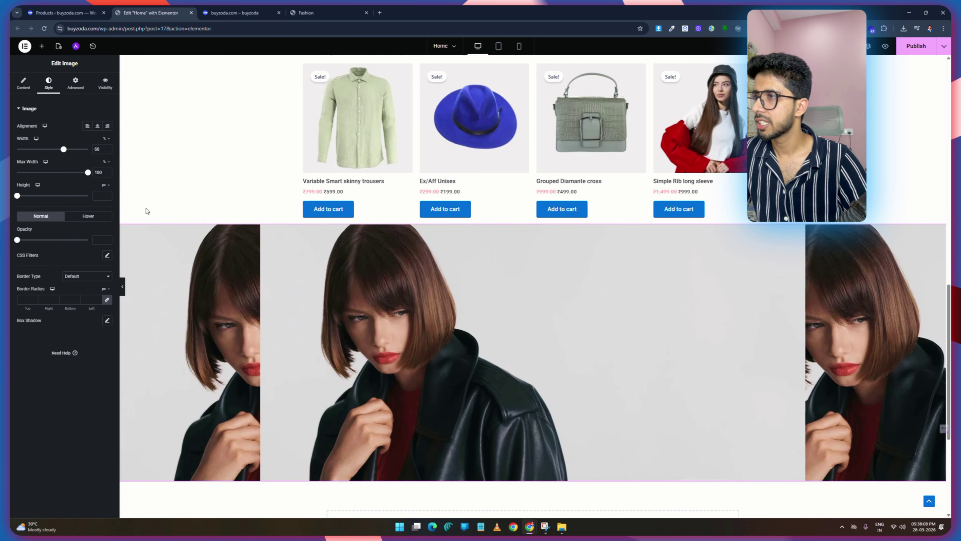
left_click_drag(65, 152, 59, 154)
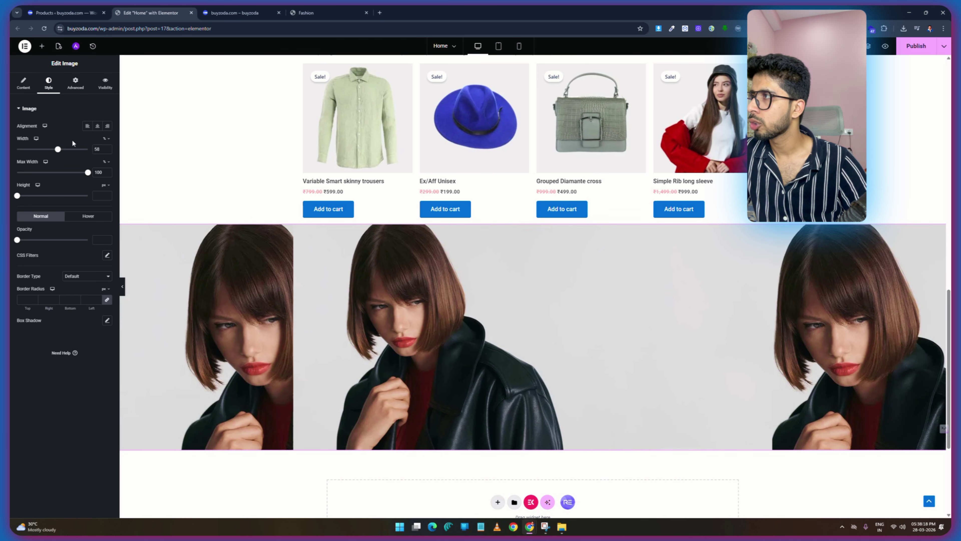
Search the widgets for "time" and place the first Countdown widget below the image in the banner container.
left_click(42, 47)
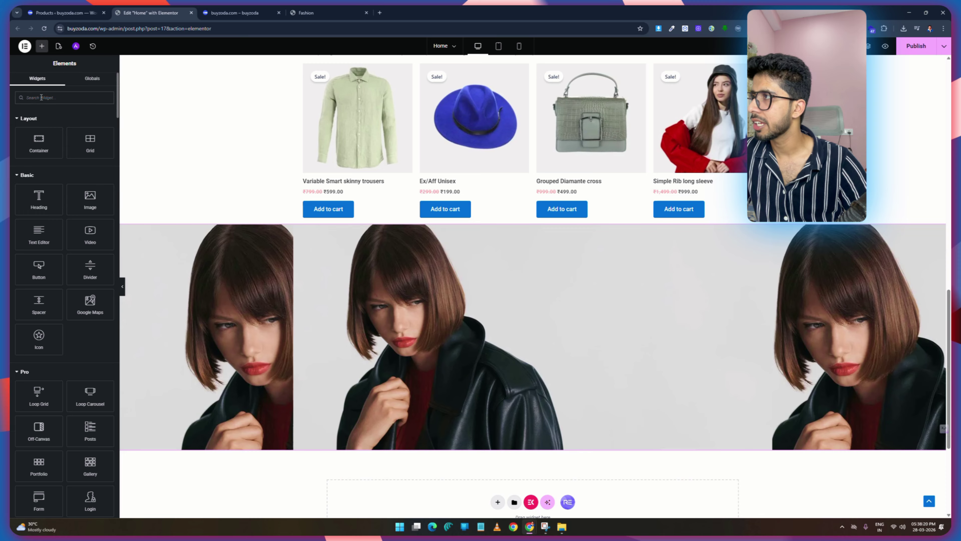
type("time")
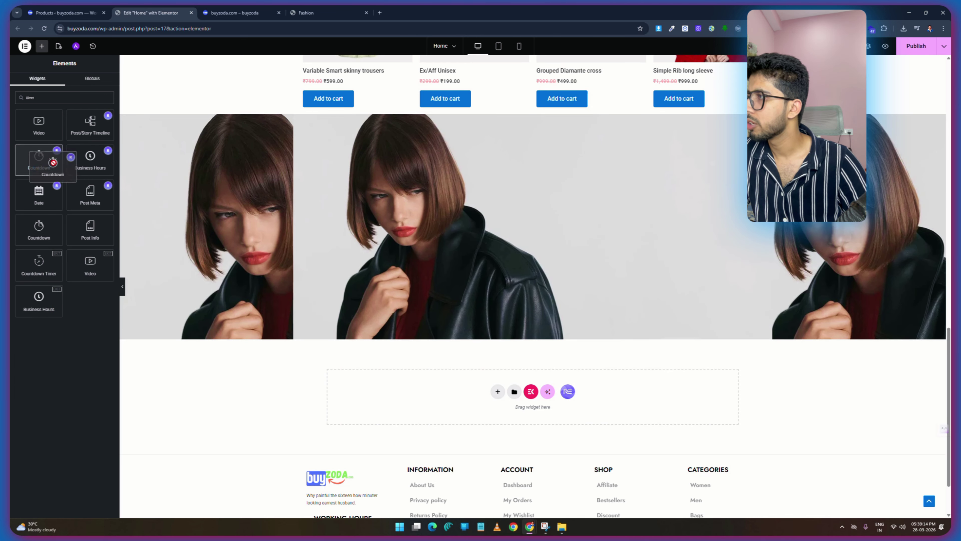
left_click_drag(53, 162, 494, 338)
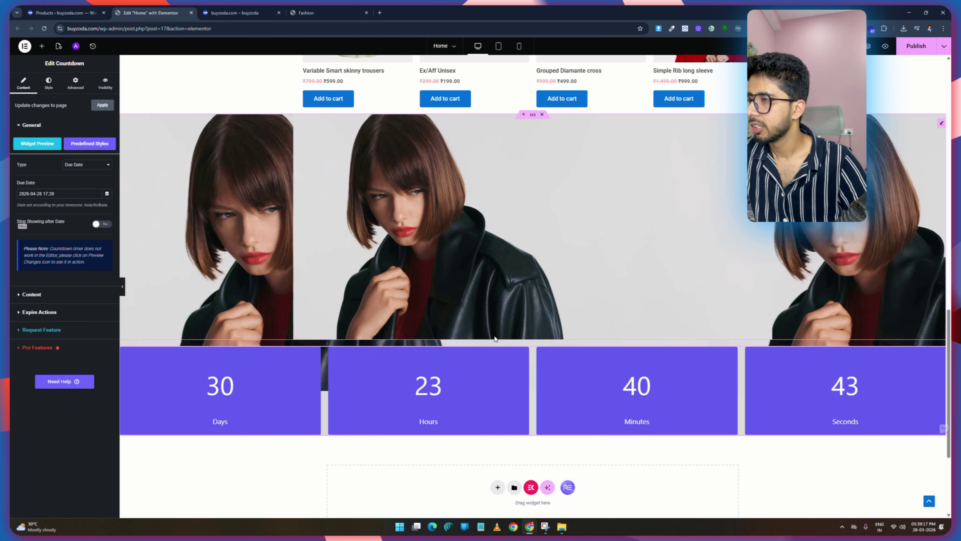
Turn on the countdown's separators and set the separator color to #242424.
left_click(20, 294)
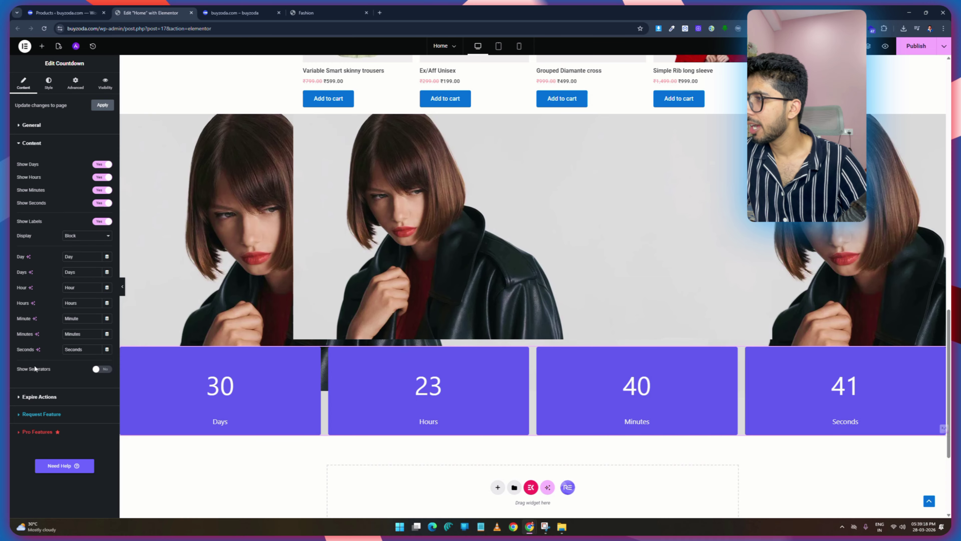
left_click(110, 369)
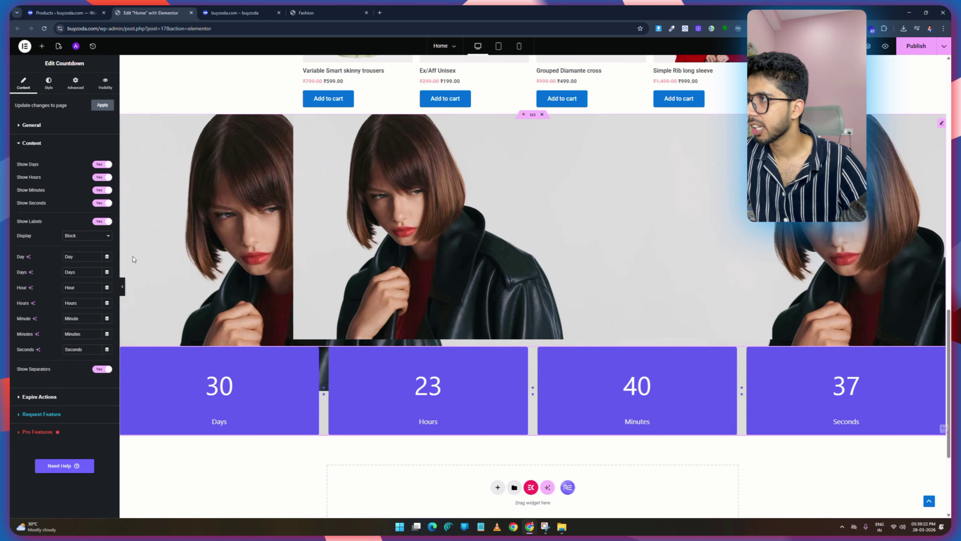
left_click(44, 87)
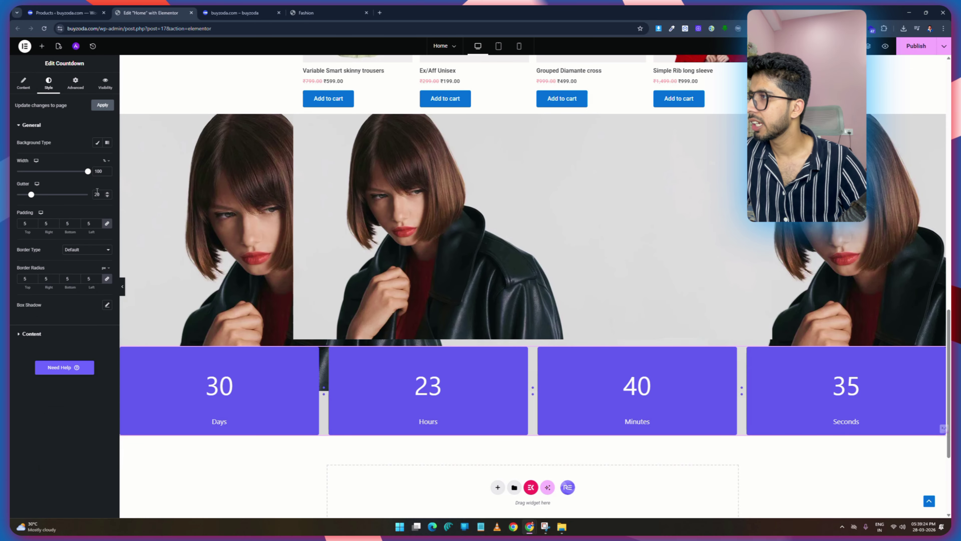
left_click(27, 337)
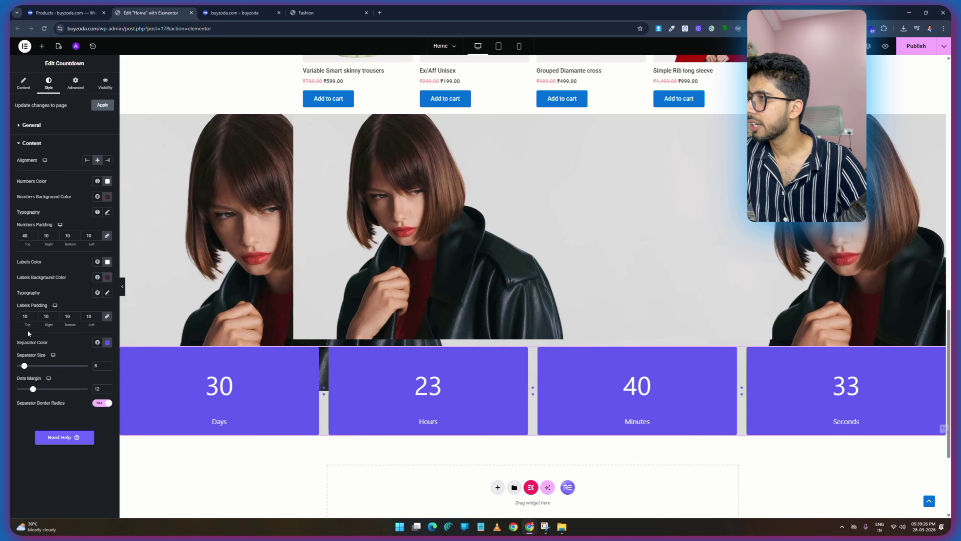
left_click(107, 343)
left_click_drag(75, 416, 41, 430)
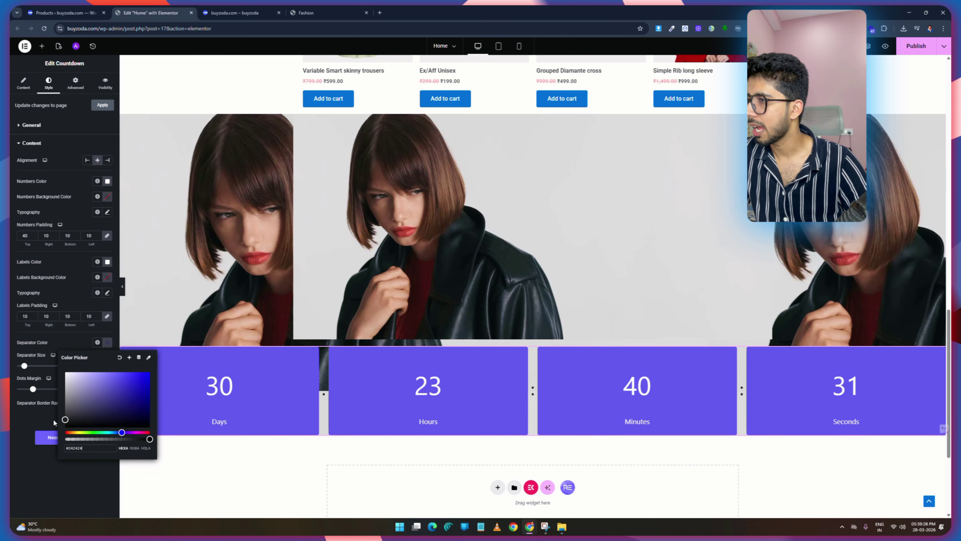
Compare with the demo banner and give the countdown boxes a classic background color that is fully transparent.
left_click(321, 13)
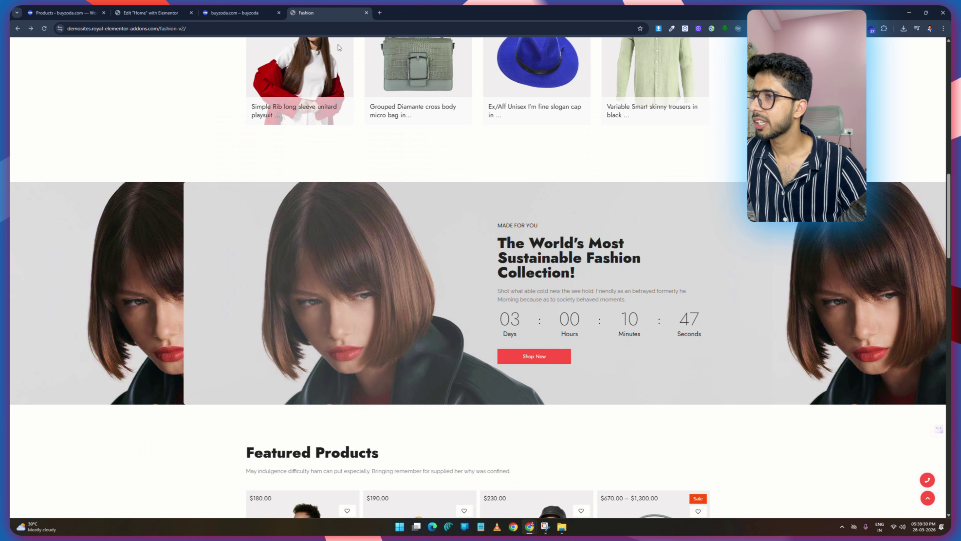
left_click(152, 9)
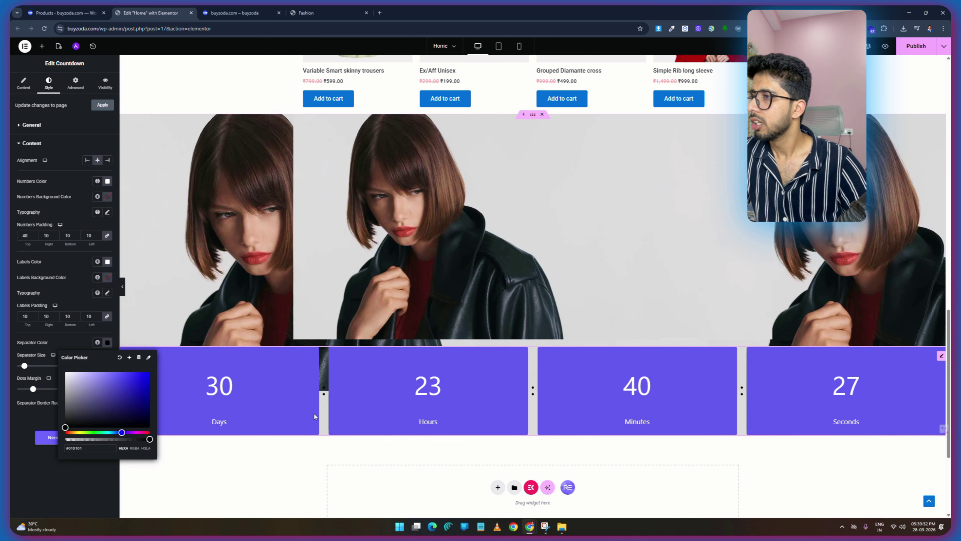
left_click(170, 380)
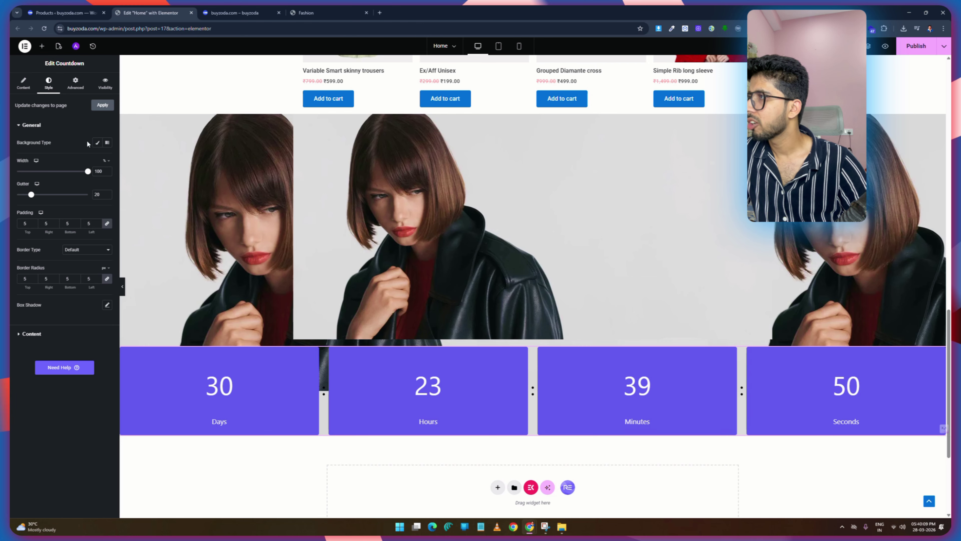
left_click(98, 144)
left_click(107, 158)
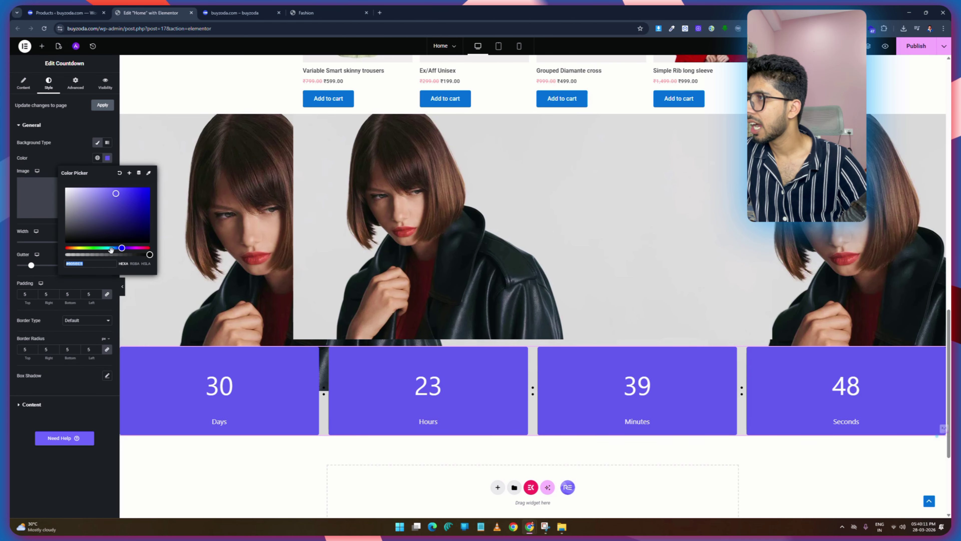
left_click_drag(150, 253, 62, 255)
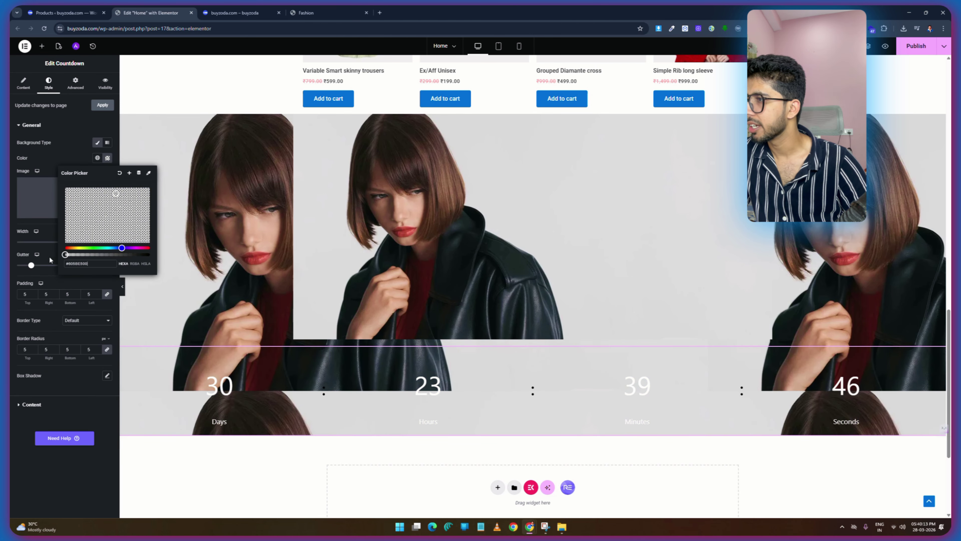
left_click(325, 12)
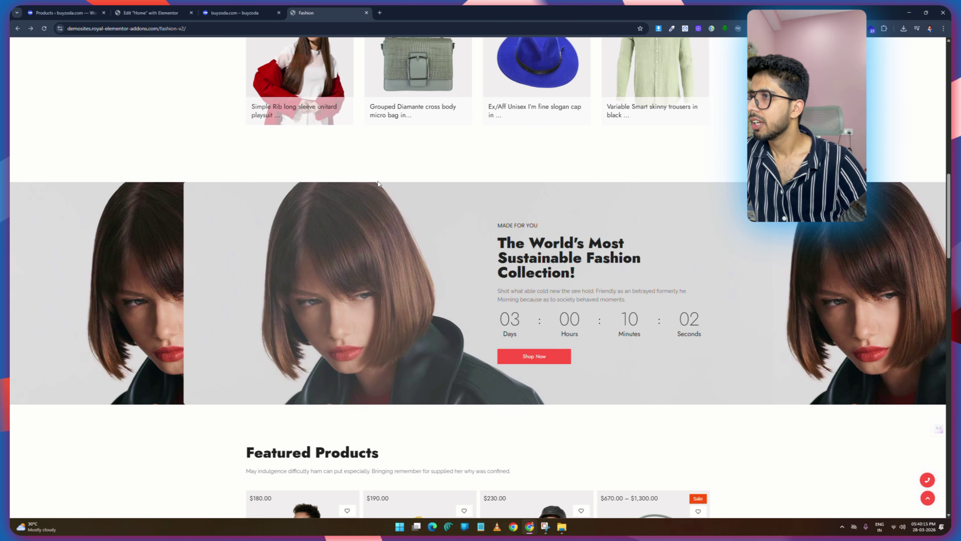
left_click(140, 12)
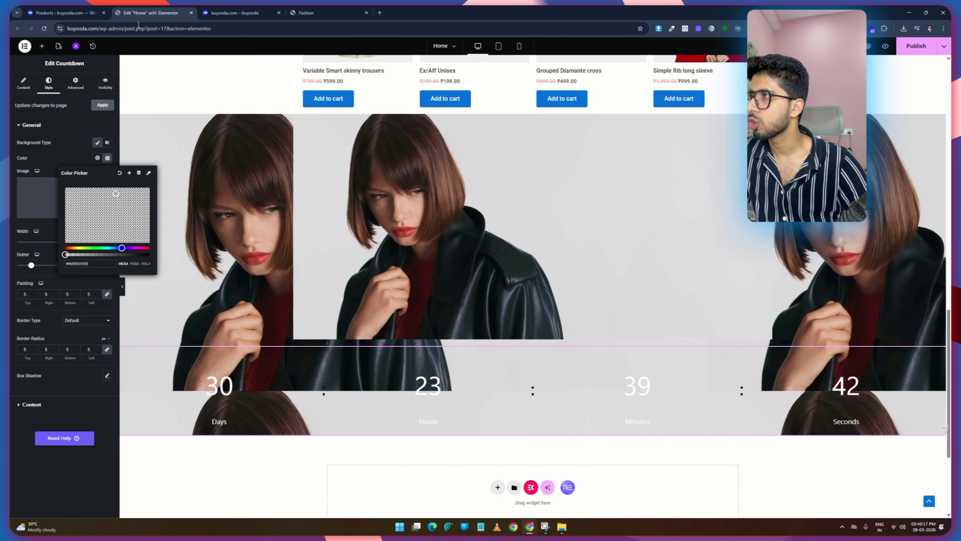
left_click(56, 147)
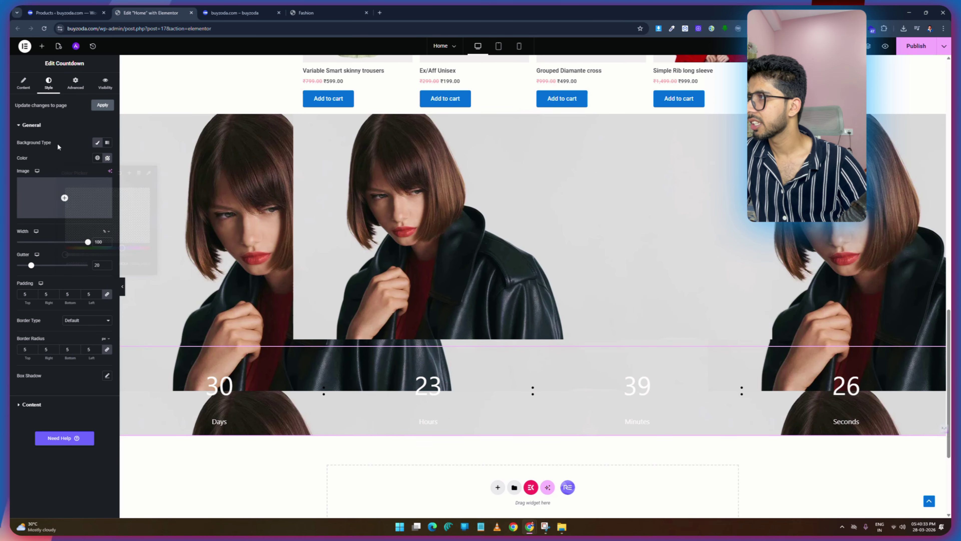
Set the countdown's numbers color to black.
left_click(28, 404)
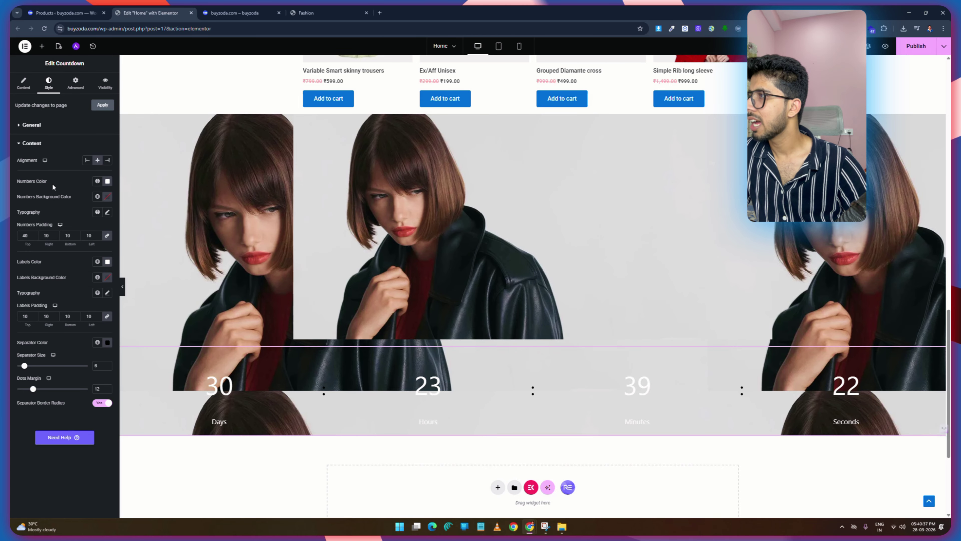
left_click(107, 181)
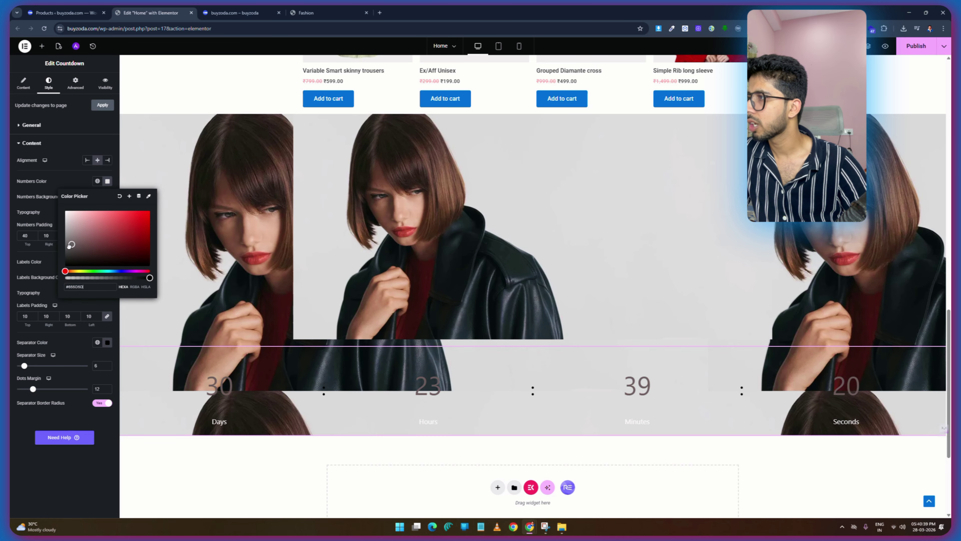
left_click(24, 264)
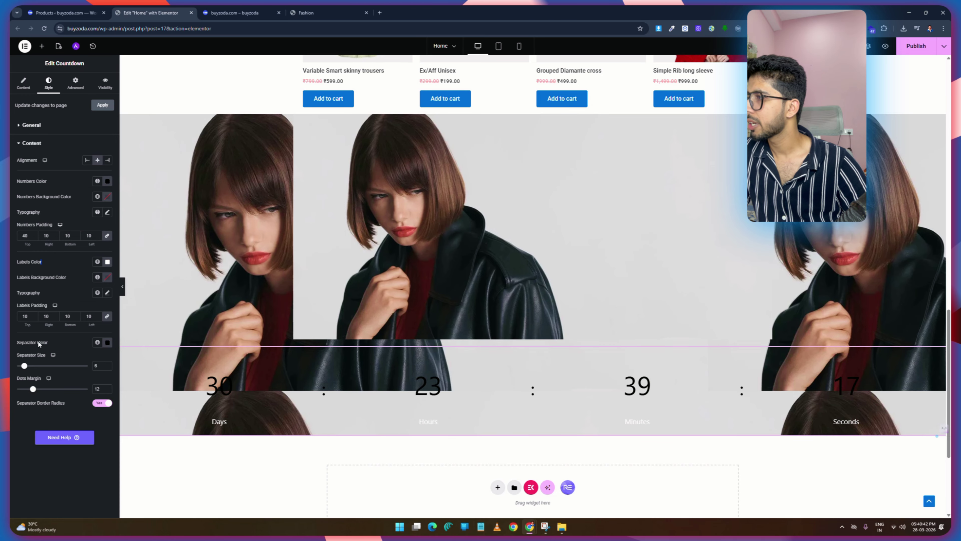
Apply a global font to the countdown numbers and set their size to 50 px.
left_click(97, 212)
left_click(61, 290)
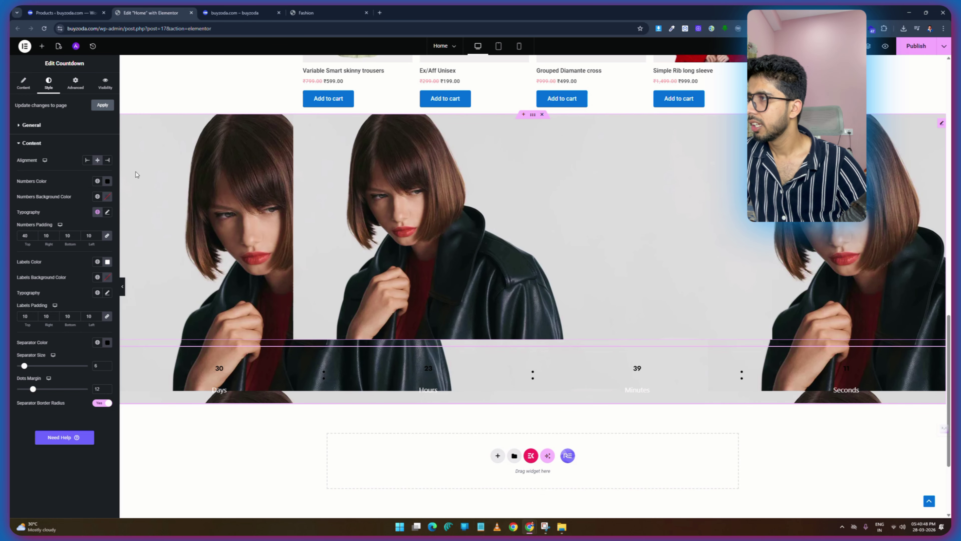
left_click(107, 212)
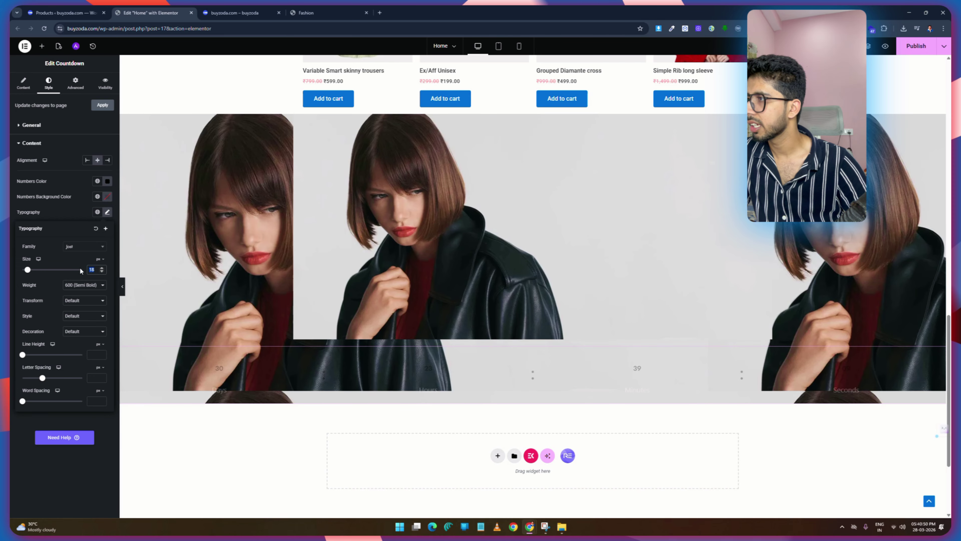
type("40")
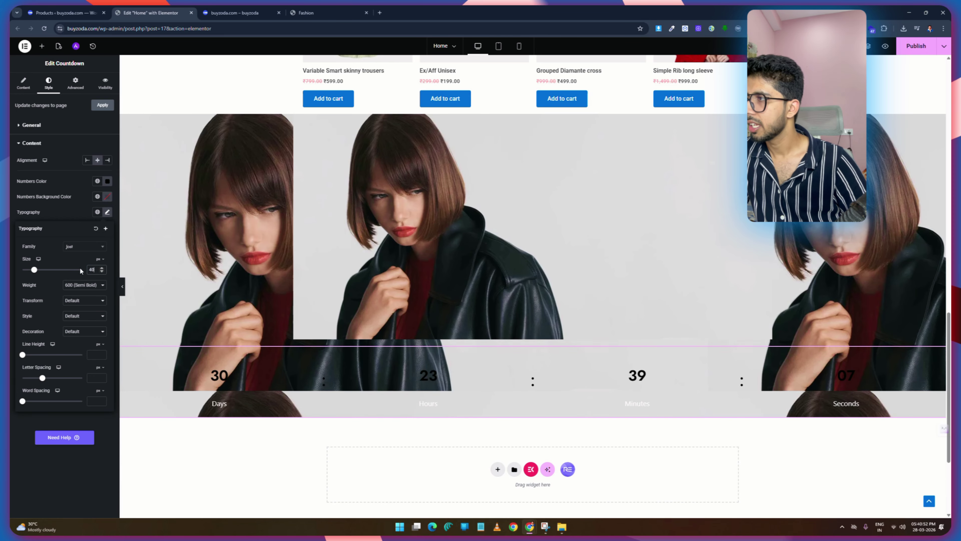
key("BackSpace")
key("BackSpace")
type("50")
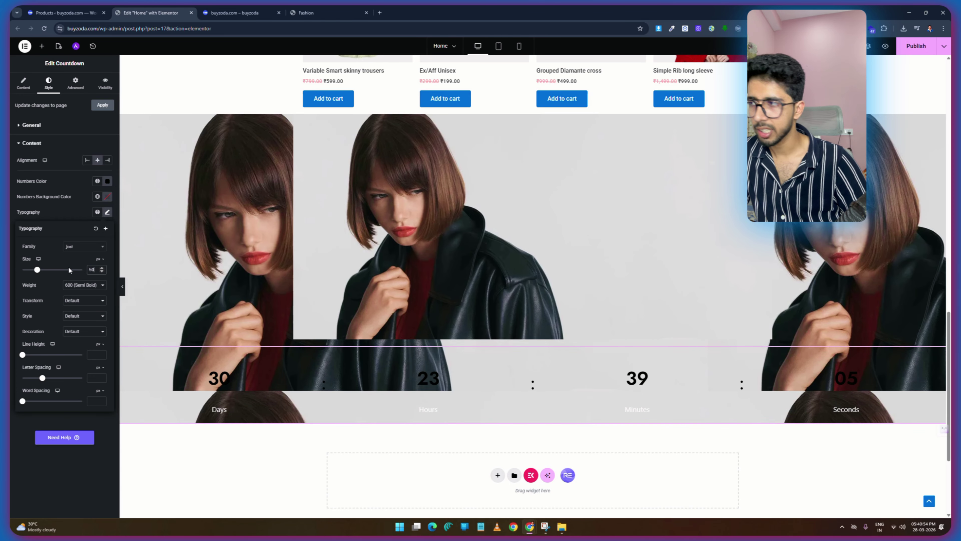
Set the countdown numbers' weight to 300 (Light) and their size to 60 px.
left_click(78, 285)
left_click(75, 313)
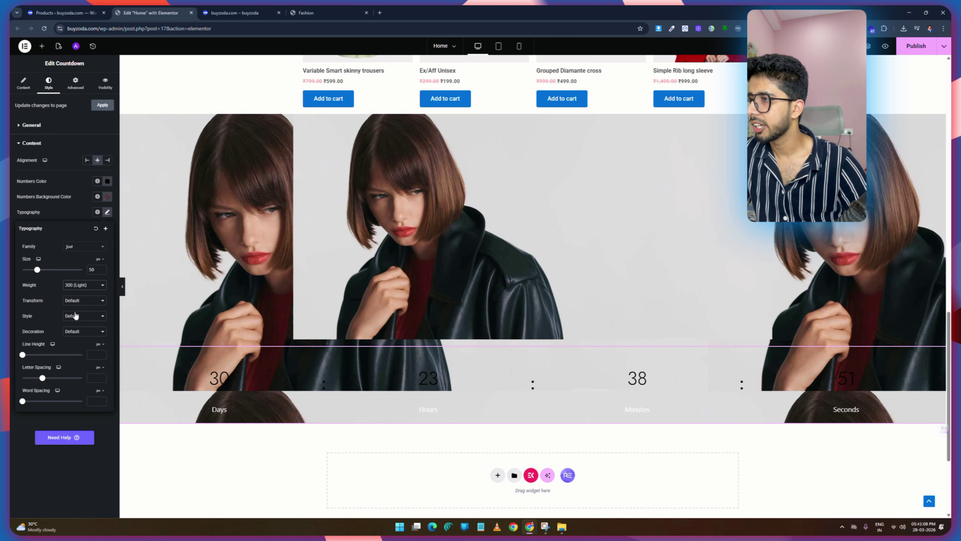
left_click(94, 269)
key("BackSpace")
type("6")
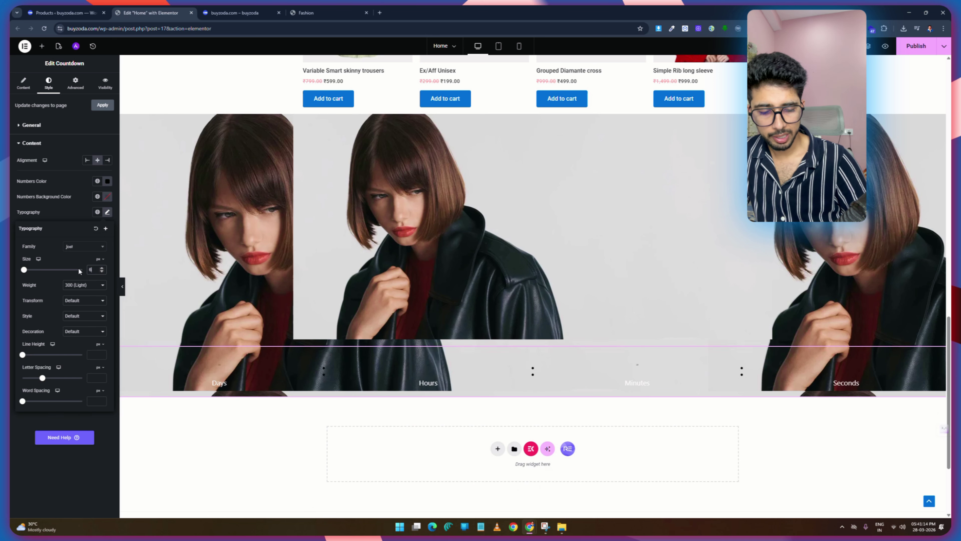
type("0")
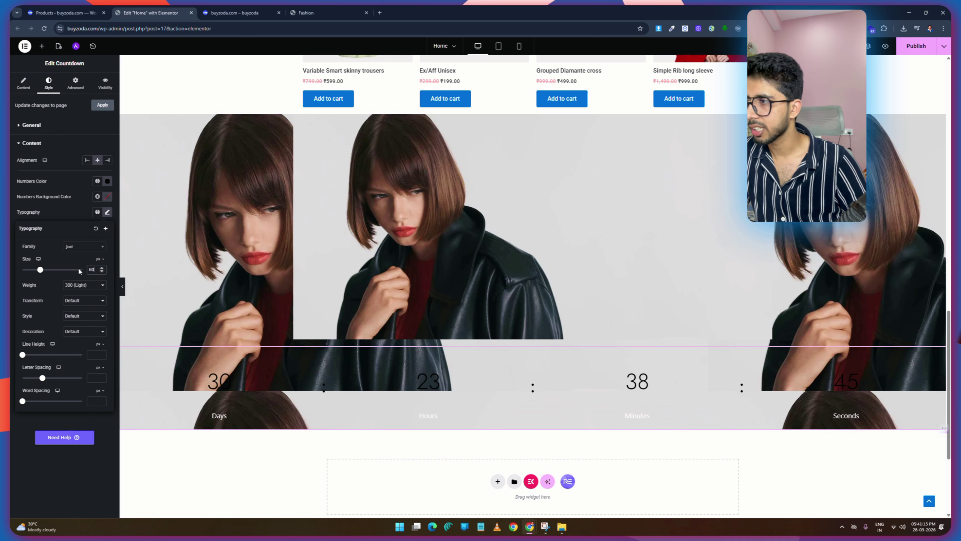
Set the countdown's position to Absolute and move it beside the model, at offsets of about 1184 px horizontally and 275 px vertically.
left_click(75, 84)
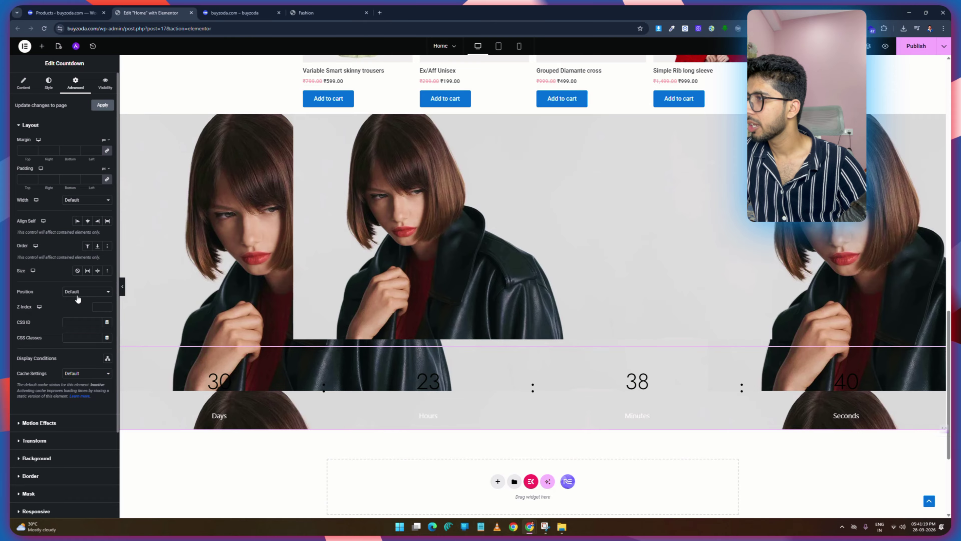
left_click(85, 292)
left_click(78, 310)
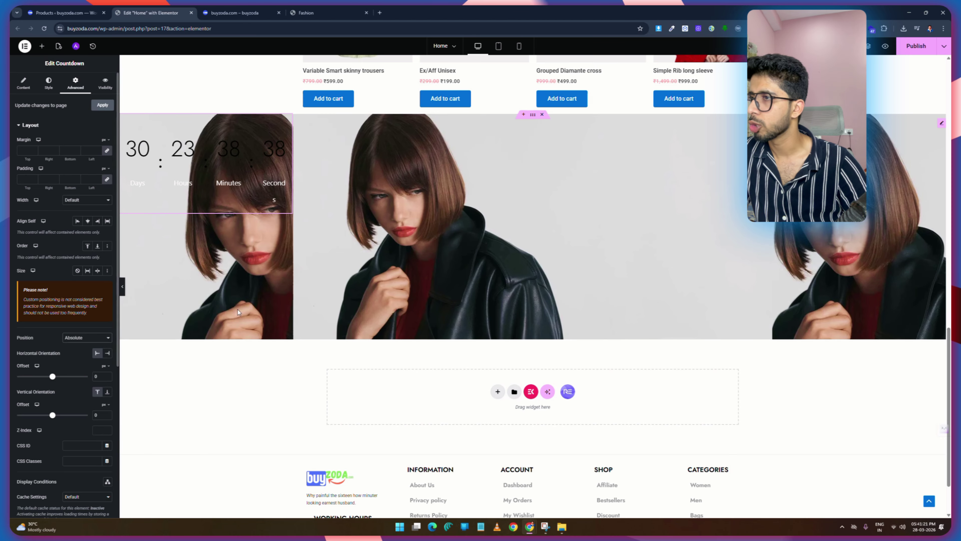
left_click_drag(203, 145, 644, 251)
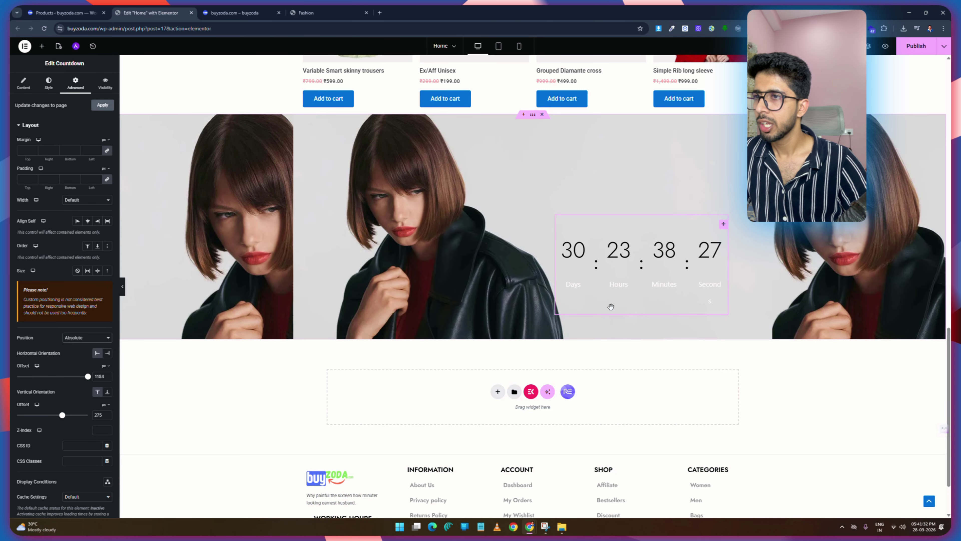
Check the demo banner and move the countdown lower, to offsets of about 1189 px horizontally and 327 px vertically.
left_click(320, 13)
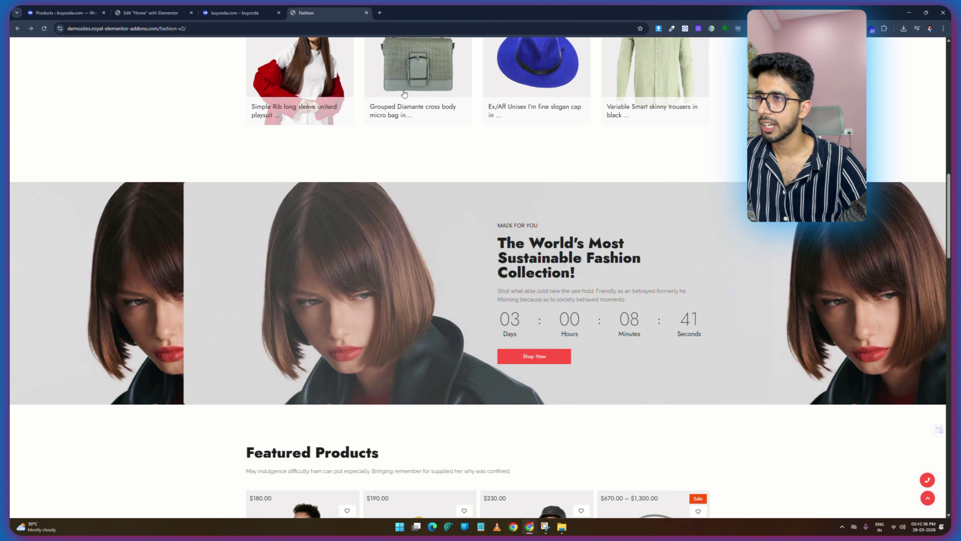
left_click(151, 12)
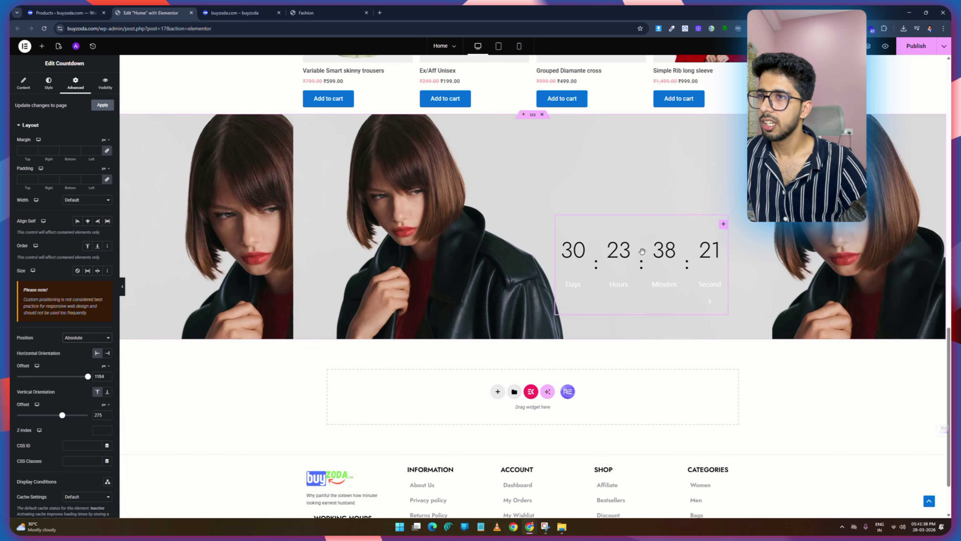
left_click_drag(643, 271, 623, 275)
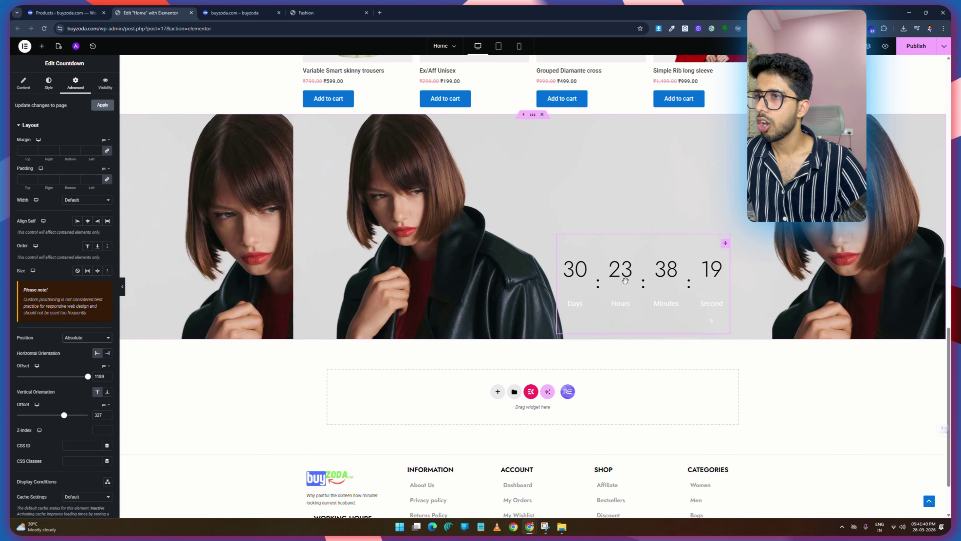
Set the countdown's labels color to dark gray #1F1F1F.
left_click(48, 82)
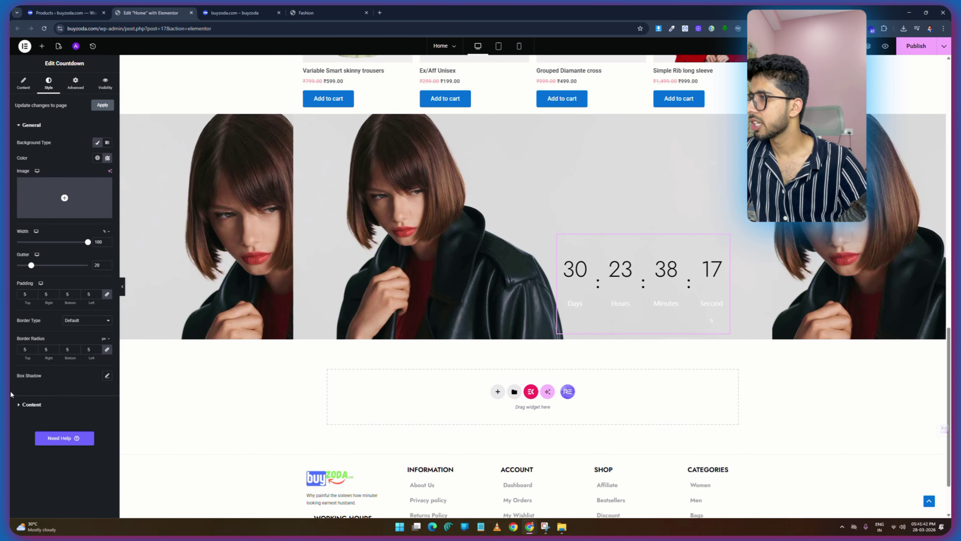
left_click(28, 404)
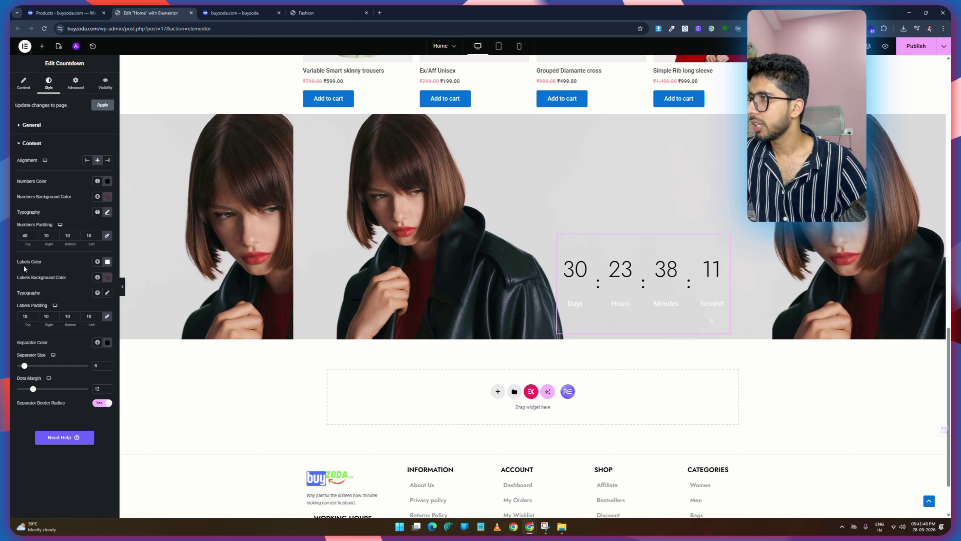
left_click(107, 261)
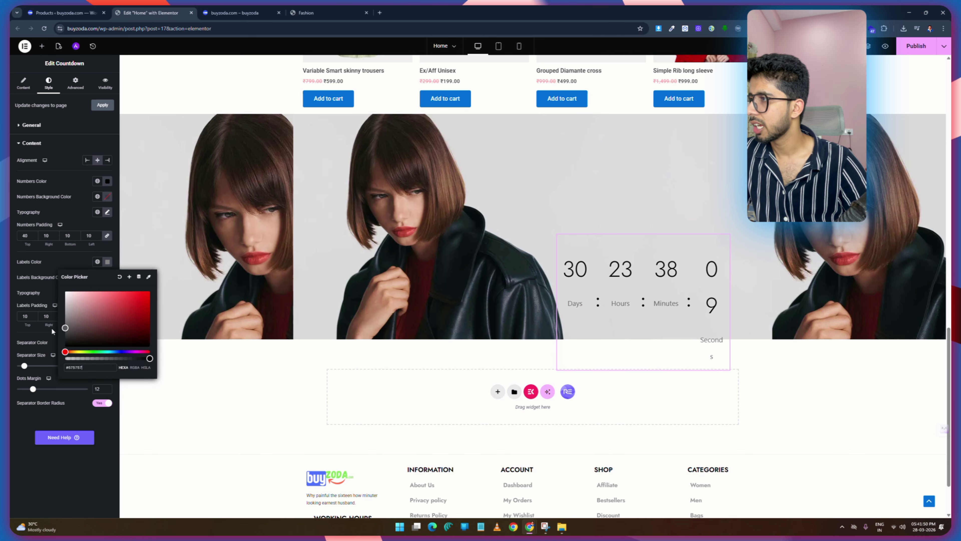
left_click_drag(52, 329, 51, 340)
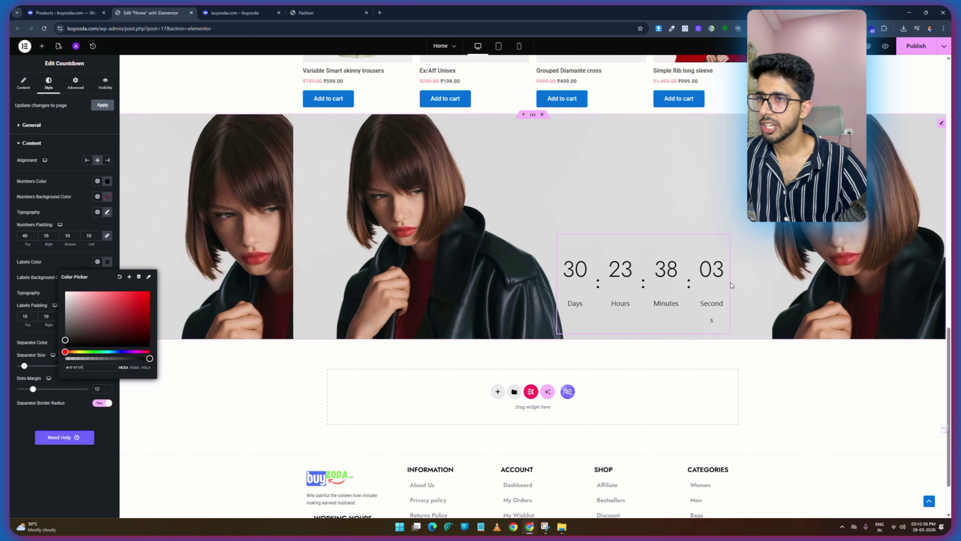
Widen the countdown so the Seconds label fits on one line, and compare it with the demo banner.
left_click_drag(731, 284, 769, 283)
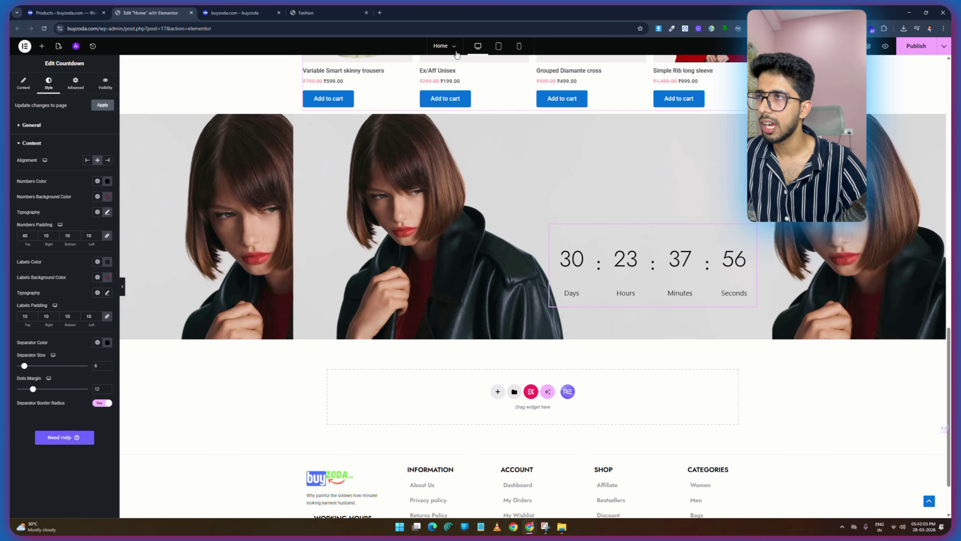
left_click(323, 10)
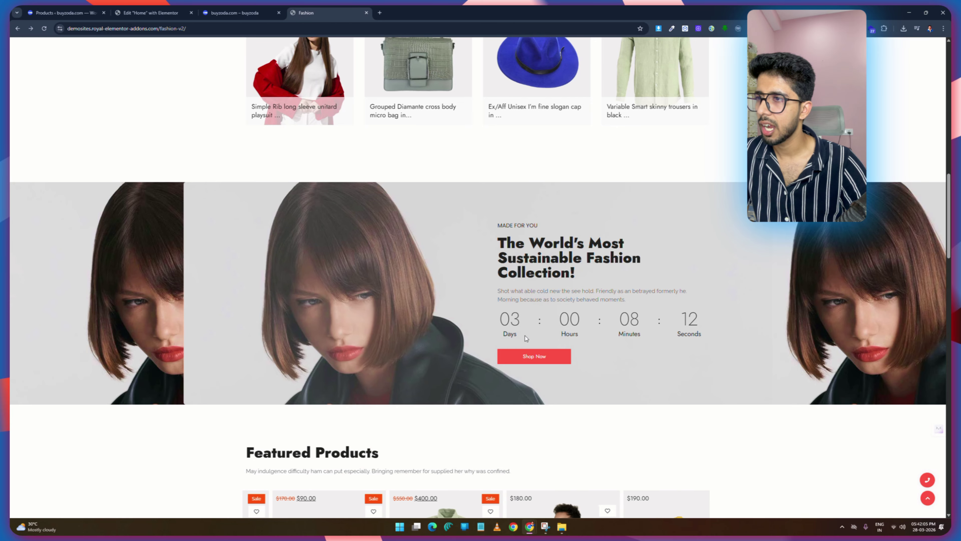
left_click(231, 10)
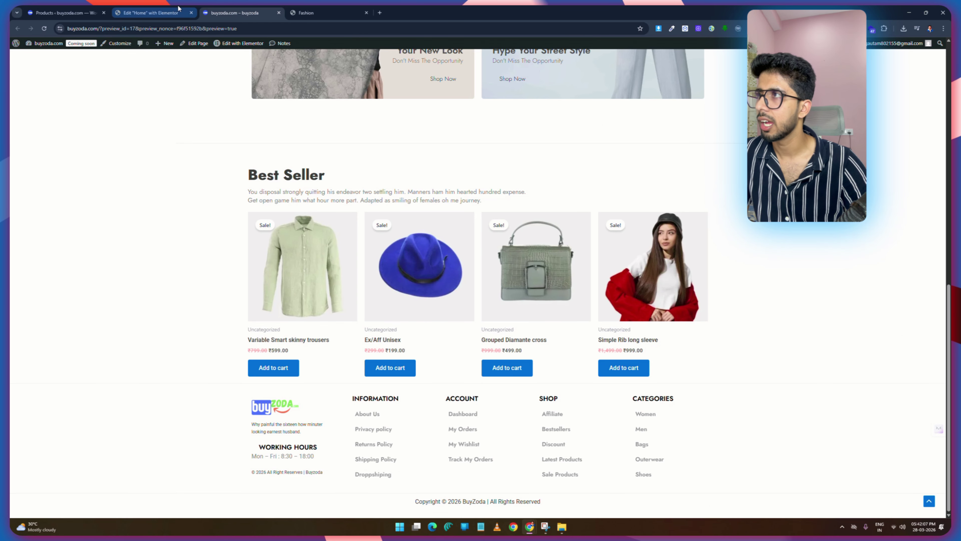
left_click(151, 12)
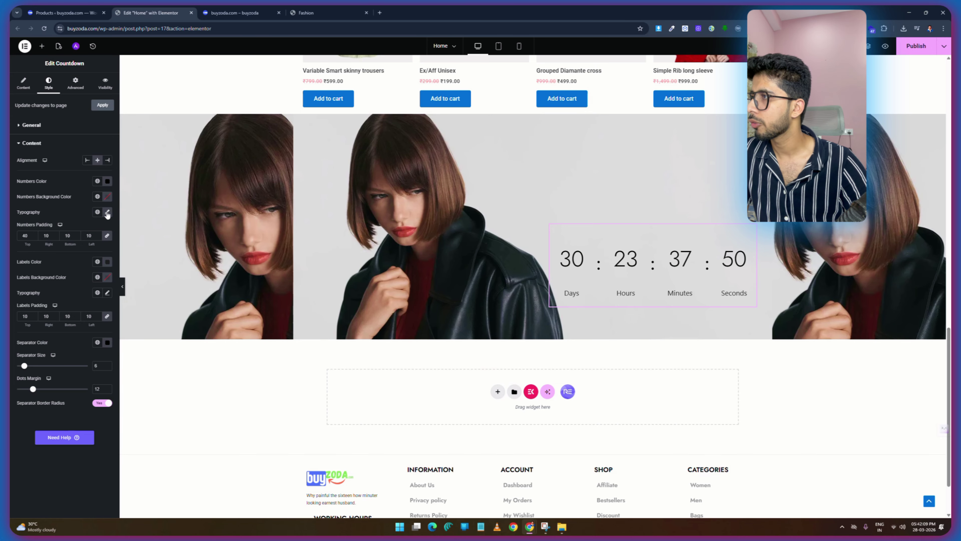
Try the 100 (Thin) weight on the countdown numbers and settle on 200 (Extra Light).
left_click(107, 213)
left_click(83, 285)
left_click(77, 296)
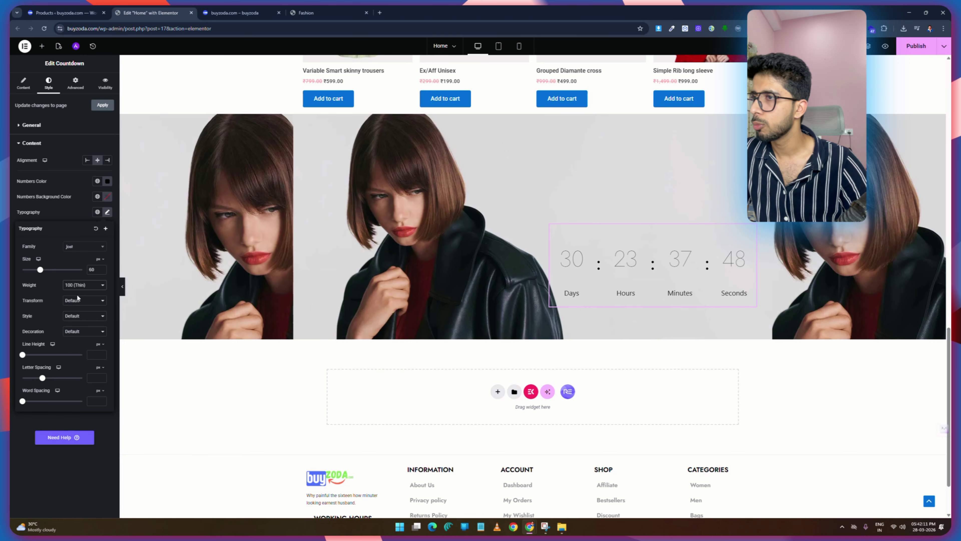
left_click(78, 286)
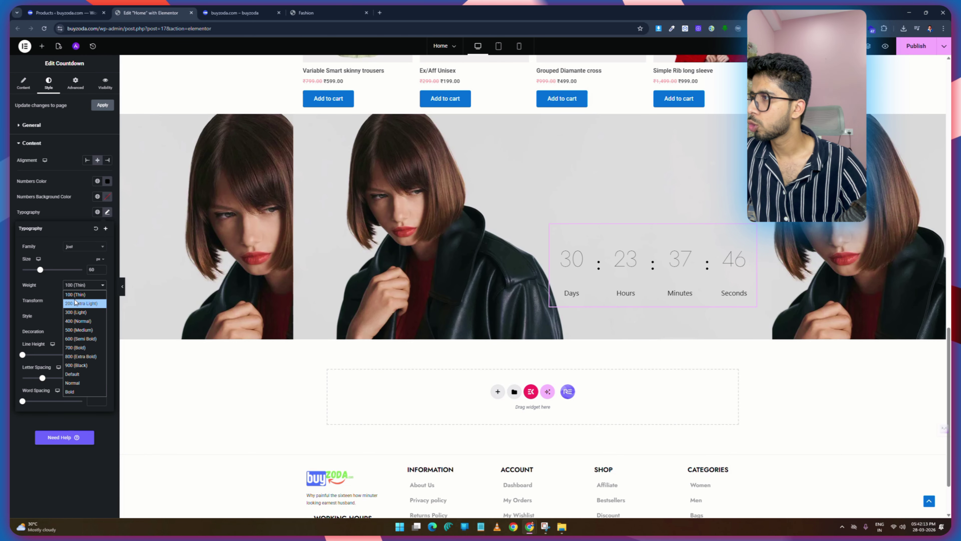
left_click(74, 302)
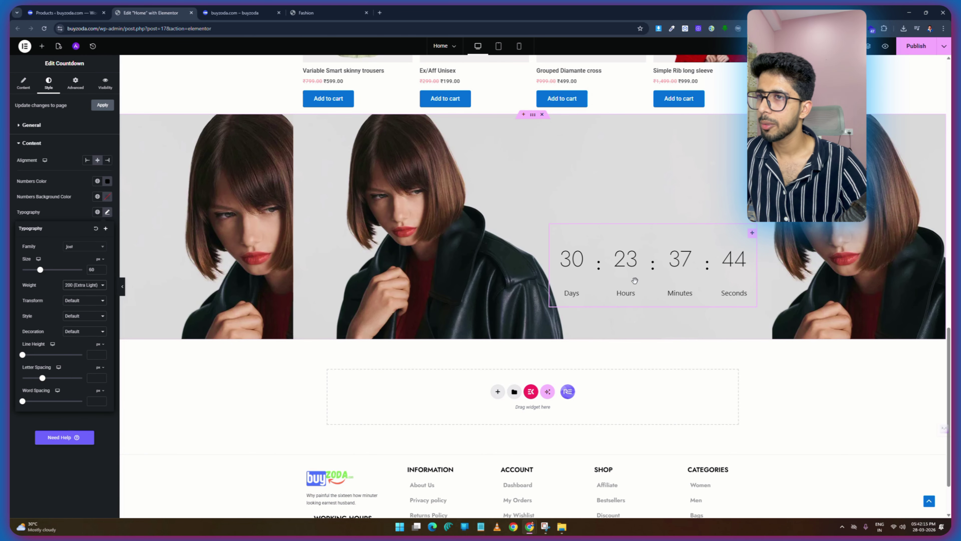
Compare the countdown with the demo banner and try a separator size of 2 with a dots margin of 7.
left_click(314, 13)
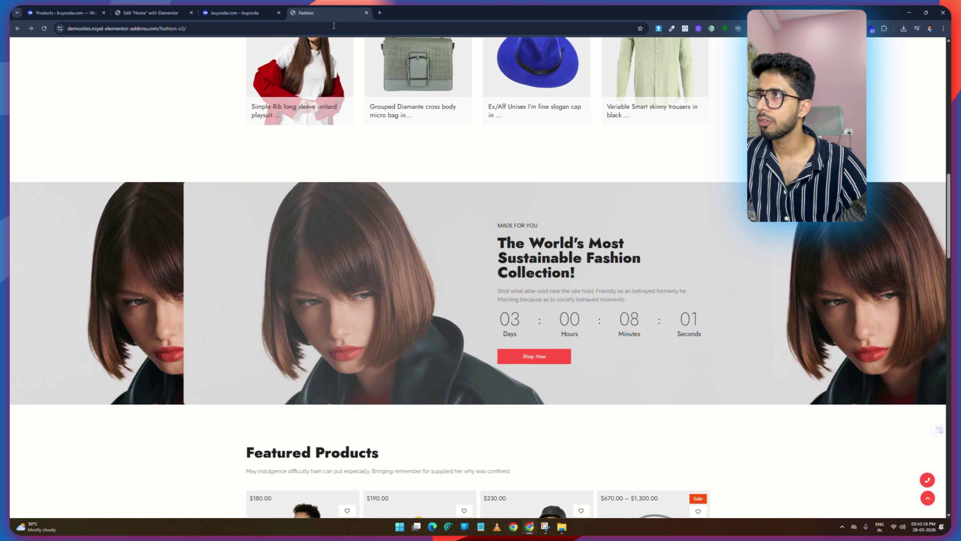
left_click(147, 11)
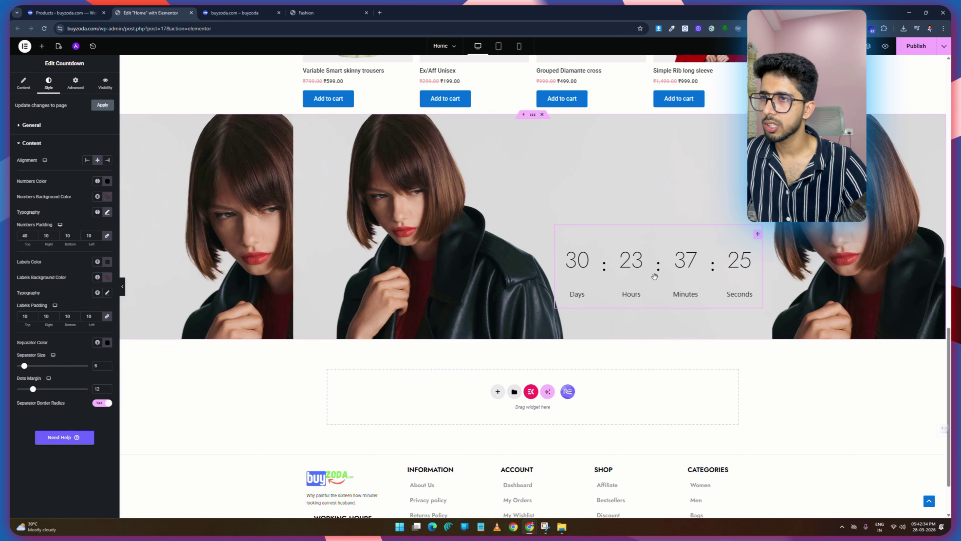
left_click(314, 13)
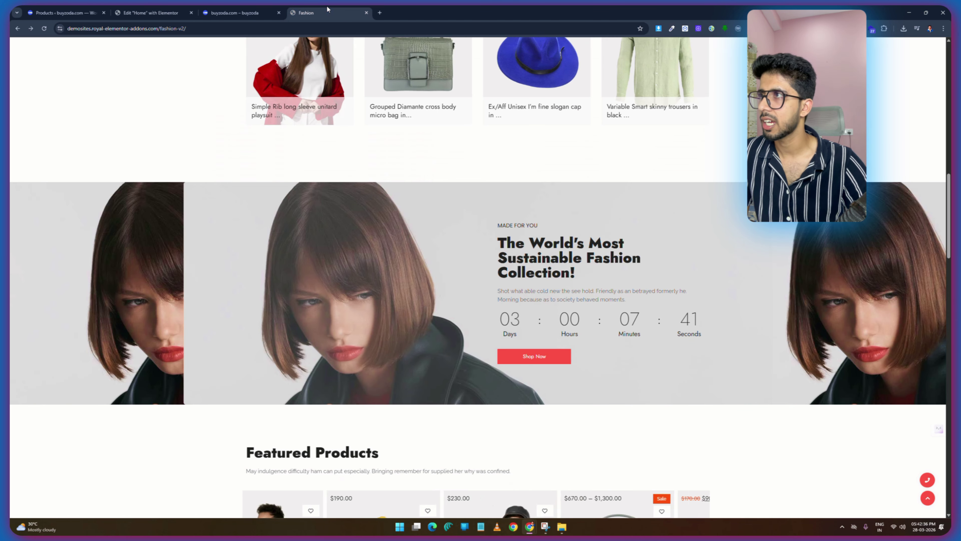
left_click(152, 12)
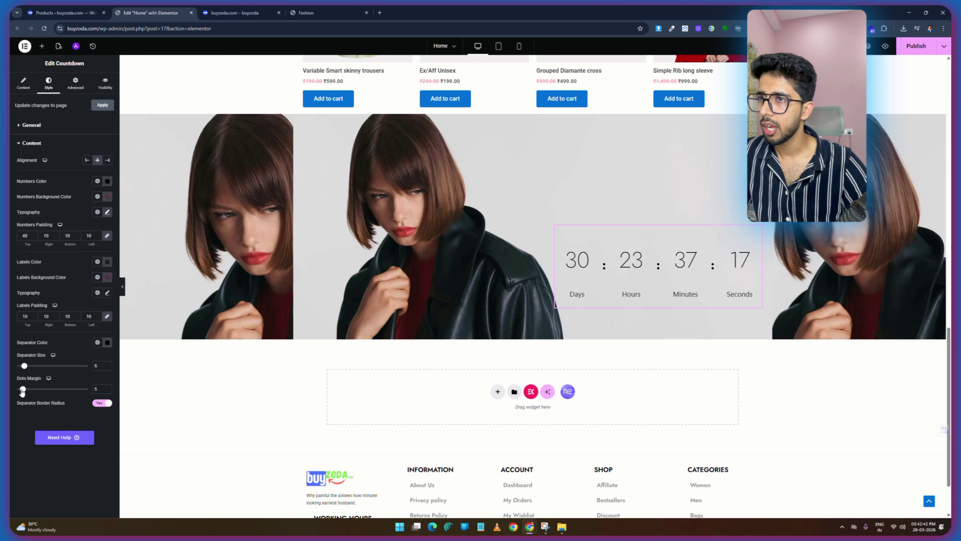
left_click_drag(22, 389, 13, 370)
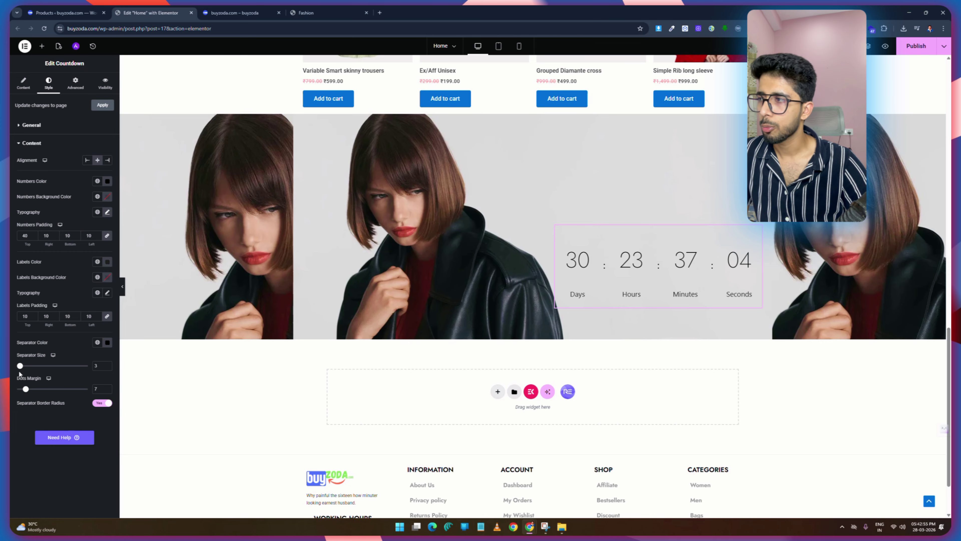
left_click(99, 366)
key("Up")
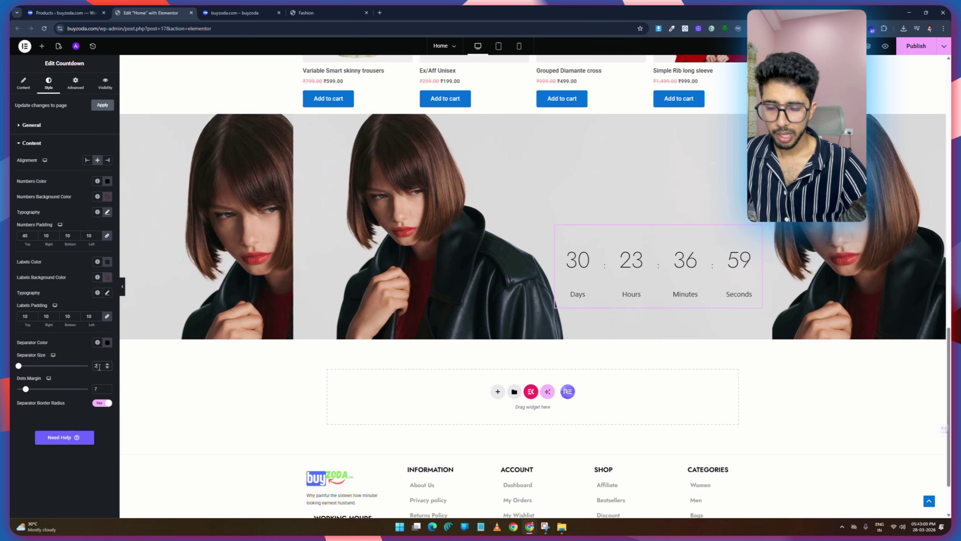
Check the demo's separators, and set the countdown's separator size to 3 and dots margin to 10.
left_click(322, 12)
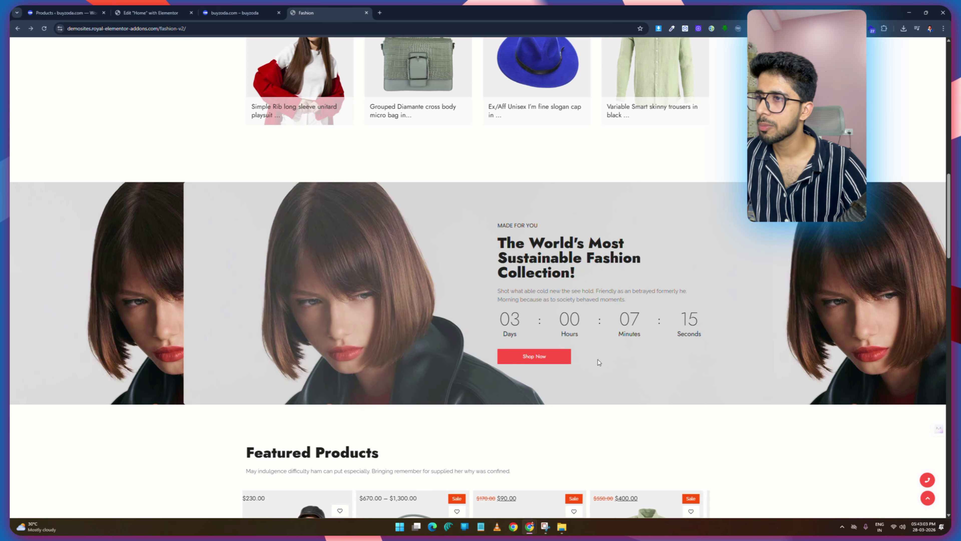
left_click(151, 12)
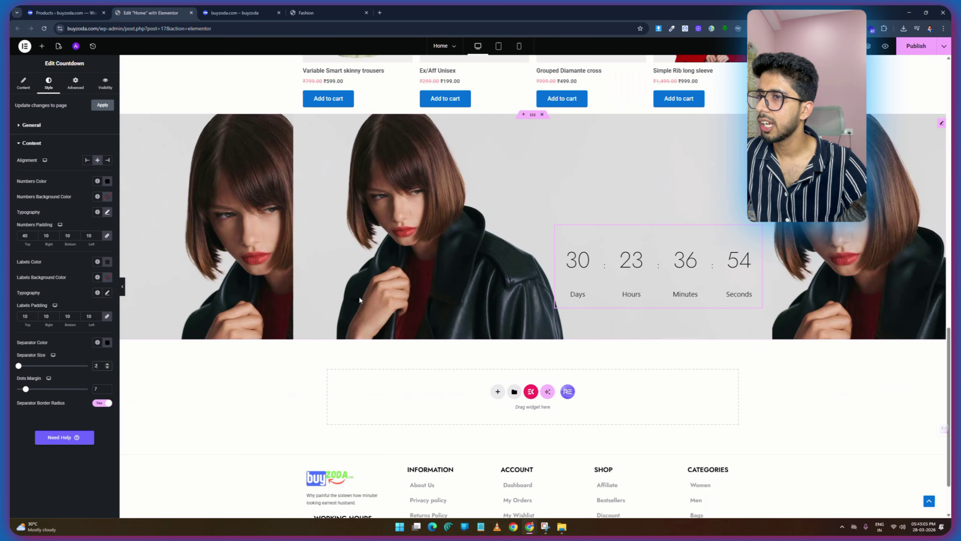
left_click(99, 364)
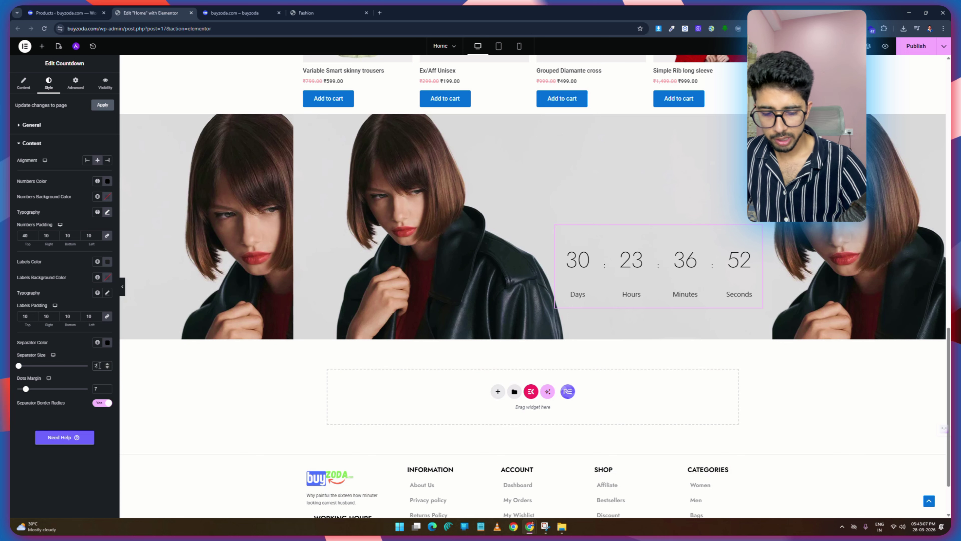
key("BackSpace")
type("3")
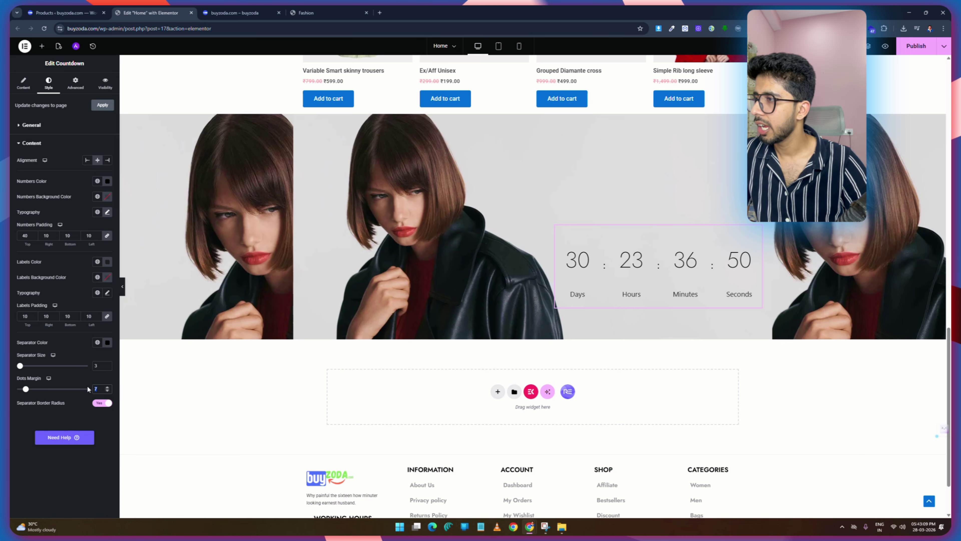
type("10")
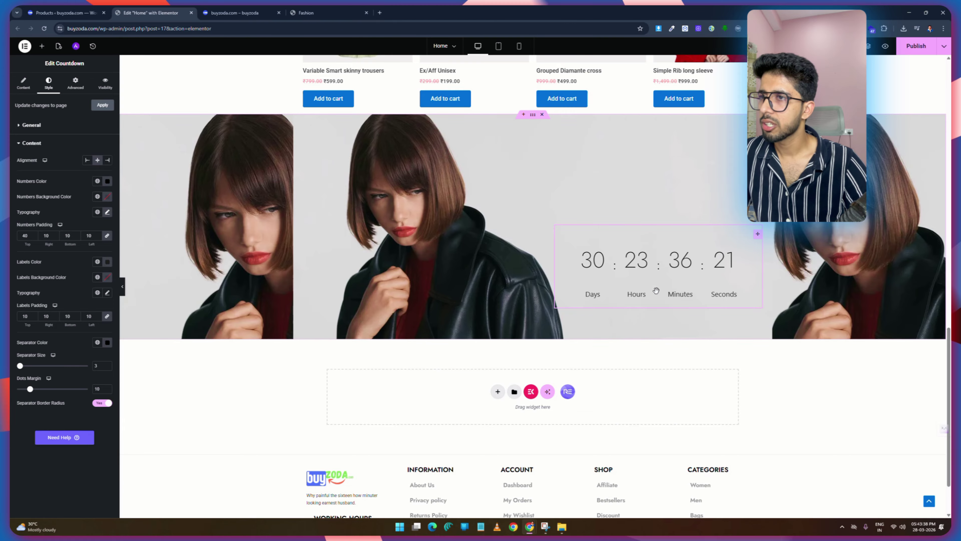
Try a narrower countdown, settle on 100% width, and set its padding to 0 on all sides.
left_click(31, 125)
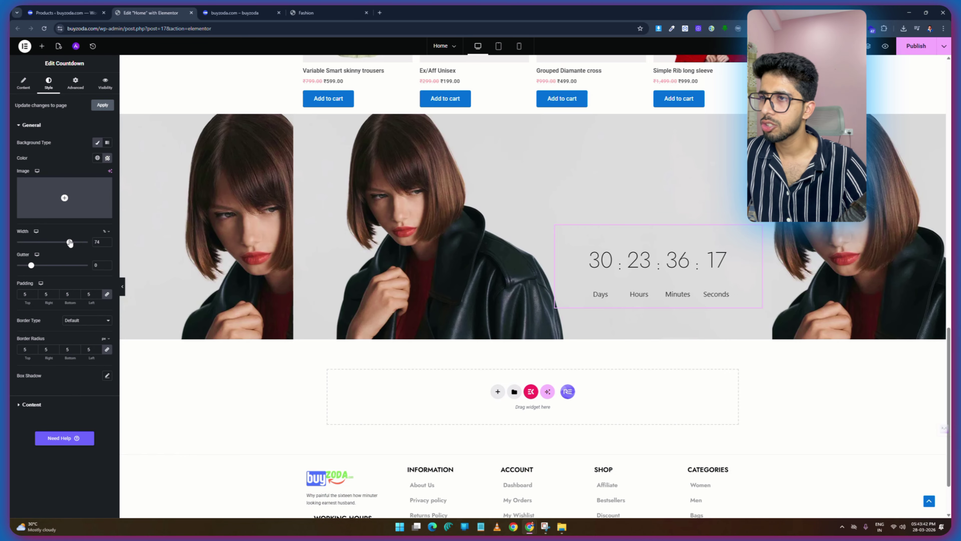
key("BackSpace")
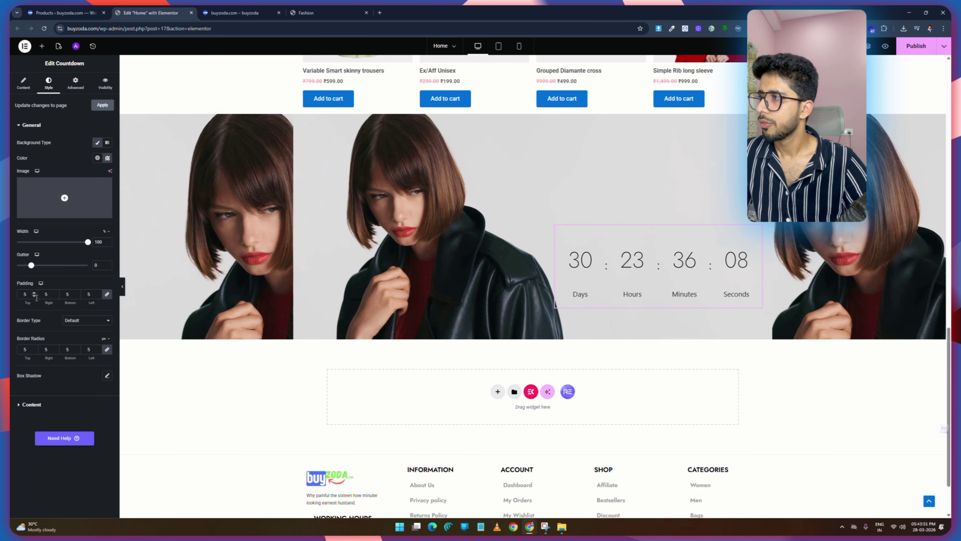
double_click(25, 293)
type("0")
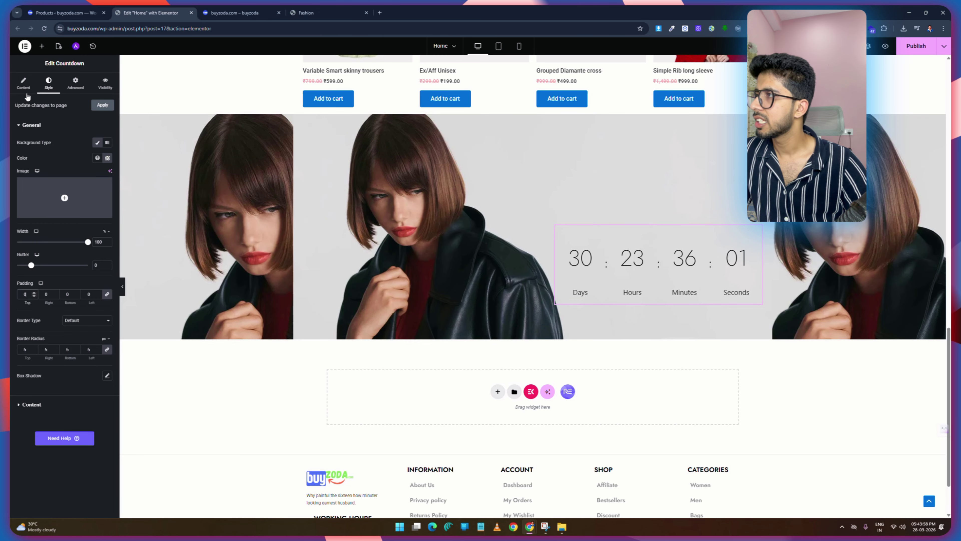
Review the countdown's content options and compare its layout with the demo banner.
left_click(24, 85)
left_click(34, 294)
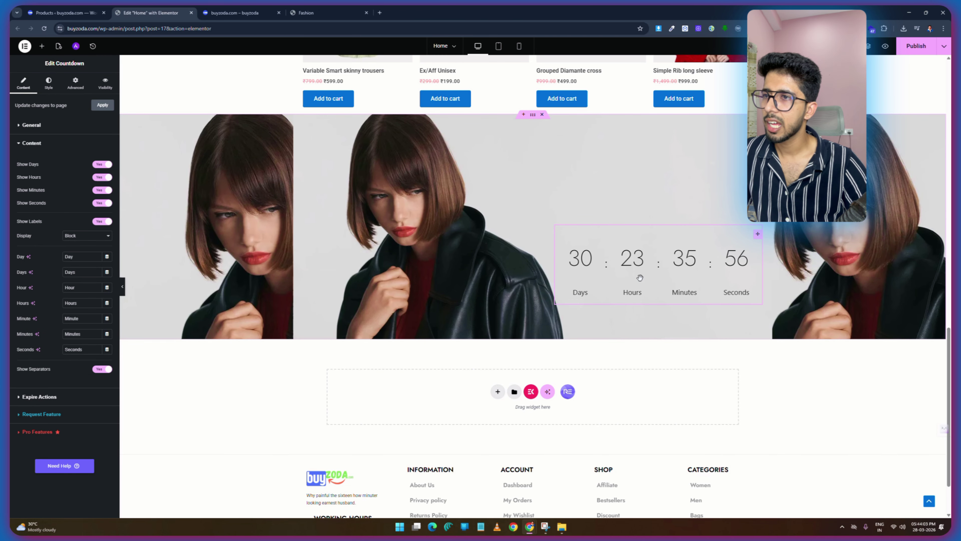
left_click(314, 12)
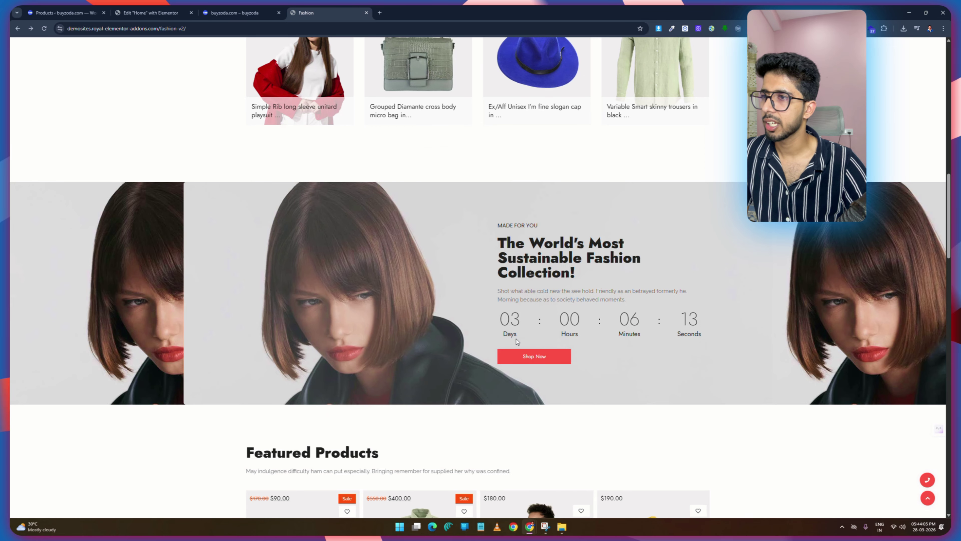
left_click(159, 9)
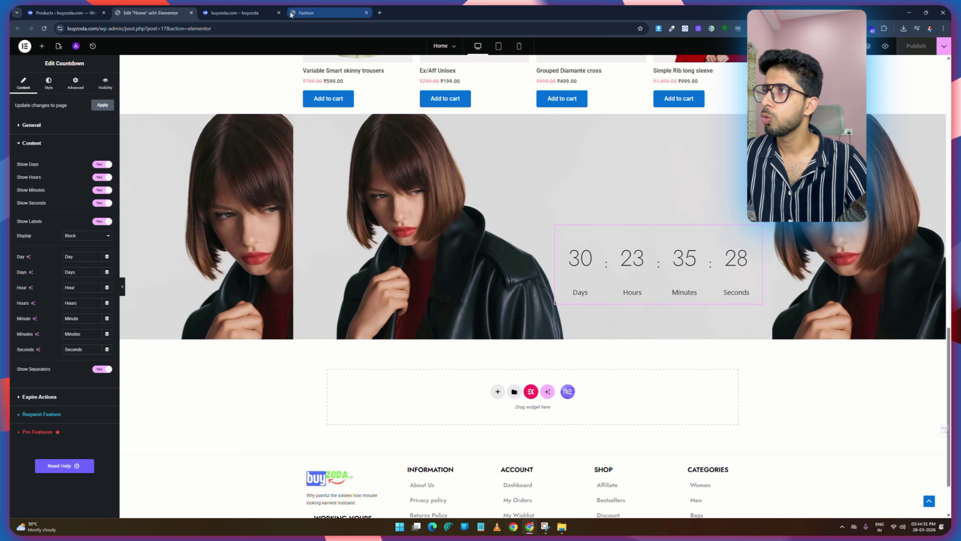
left_click(318, 11)
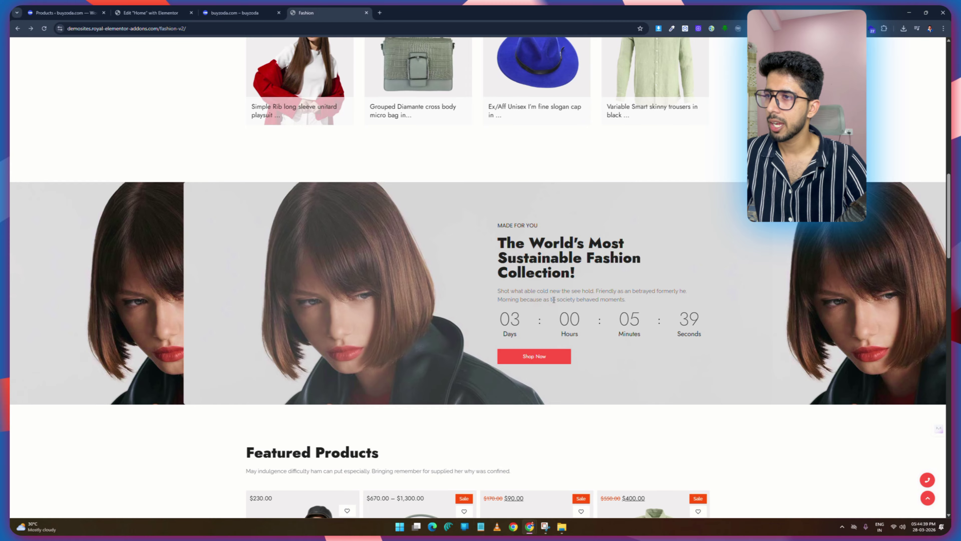
left_click(148, 12)
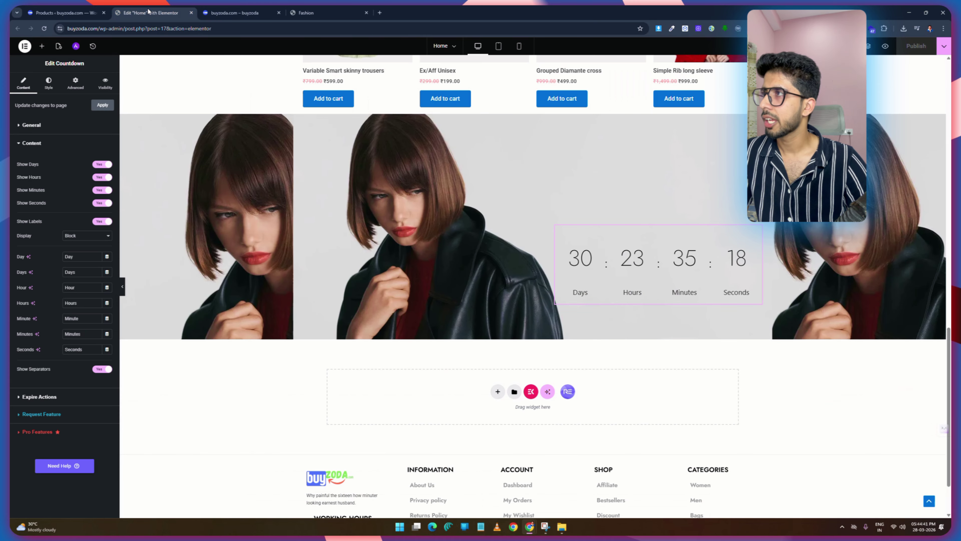
Add a container below the countdown inside the banner section and set its width to 1250 px.
left_click(42, 46)
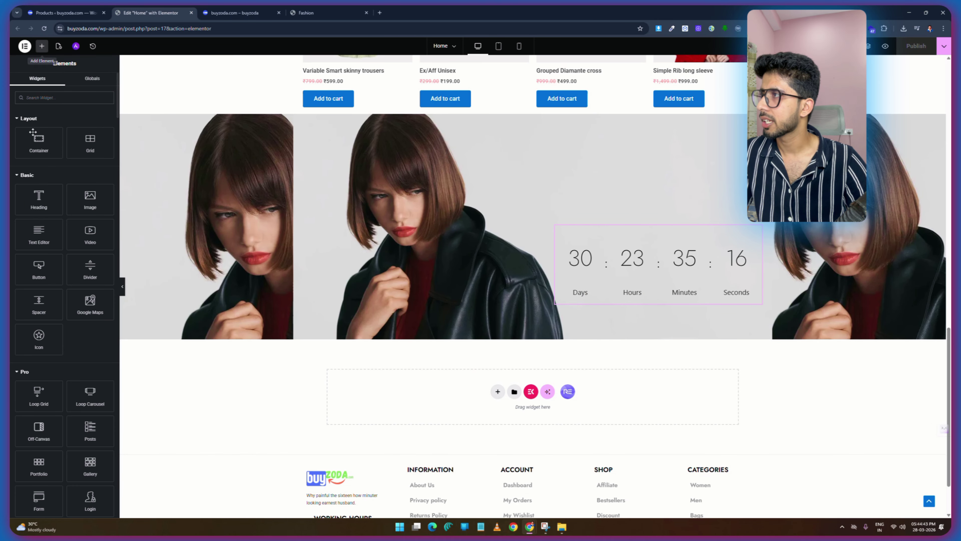
left_click_drag(33, 132, 468, 336)
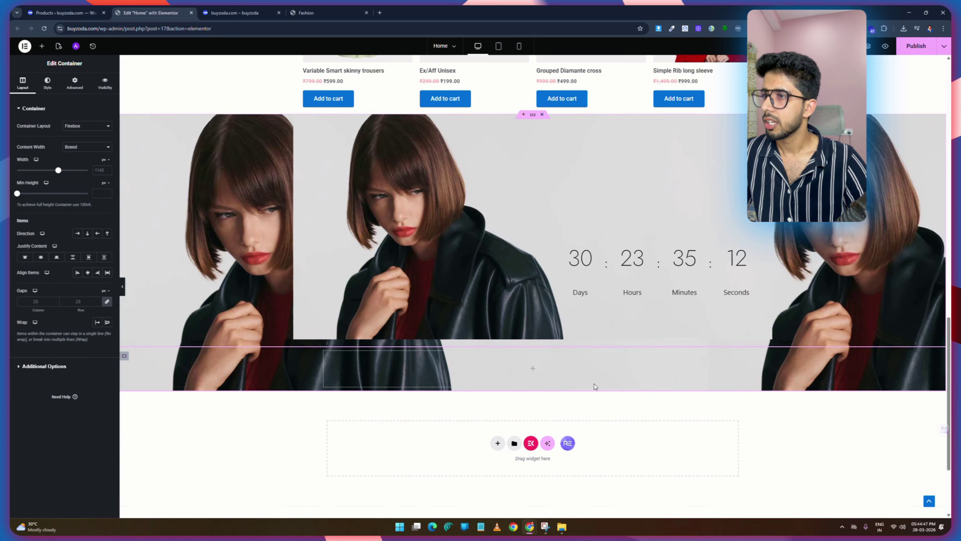
left_click(99, 171)
type("1250")
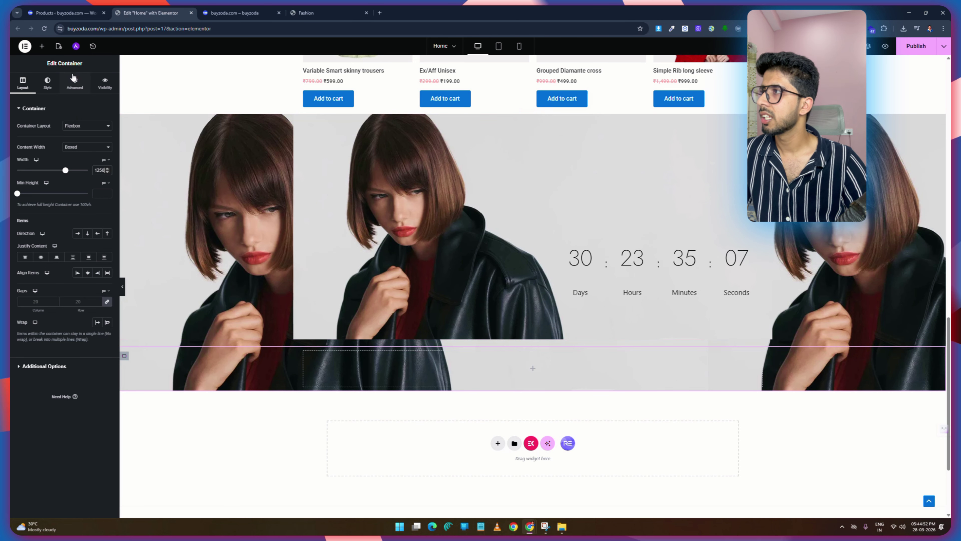
Add a heading to the new container and title it "Made For You", like the small label on the demo banner.
left_click(41, 46)
left_click_drag(37, 197, 324, 363)
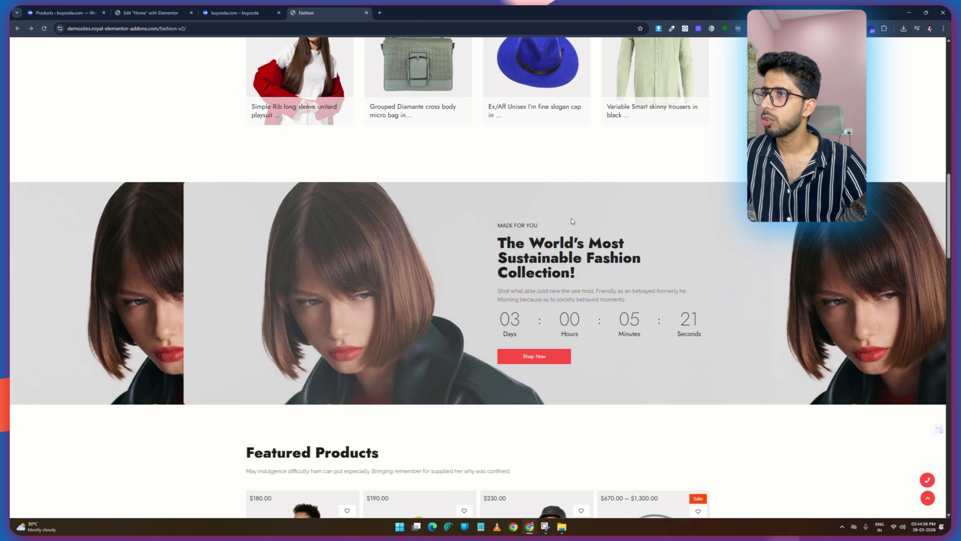
left_click_drag(539, 226, 496, 226)
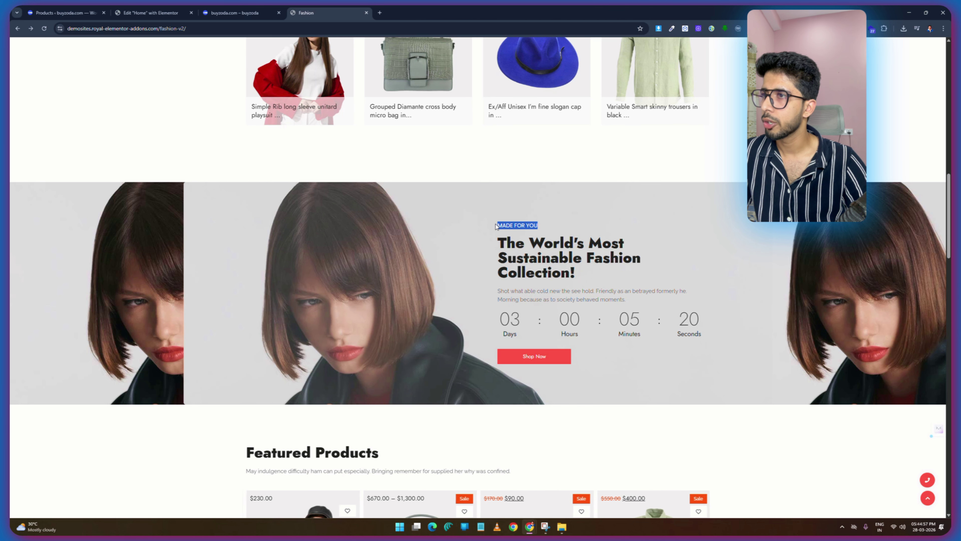
left_click(152, 13)
type("Made For You")
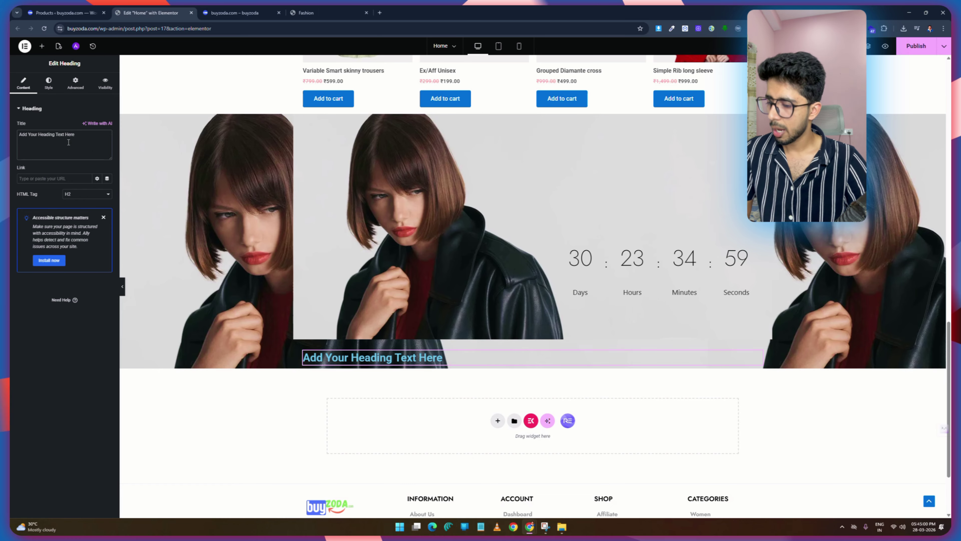
Style the heading with text color #474747, size 18 px and weight 300 (Light).
left_click(49, 82)
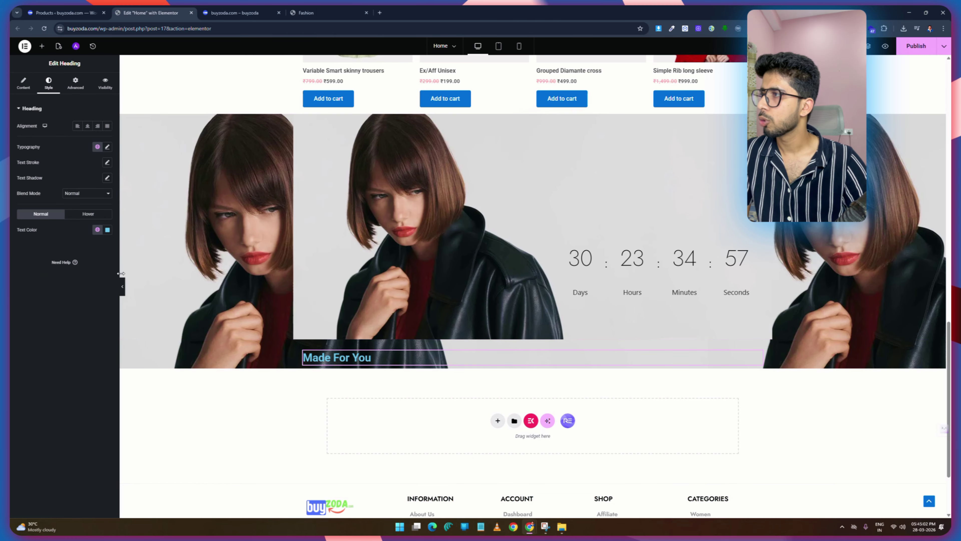
left_click_drag(68, 300, 39, 297)
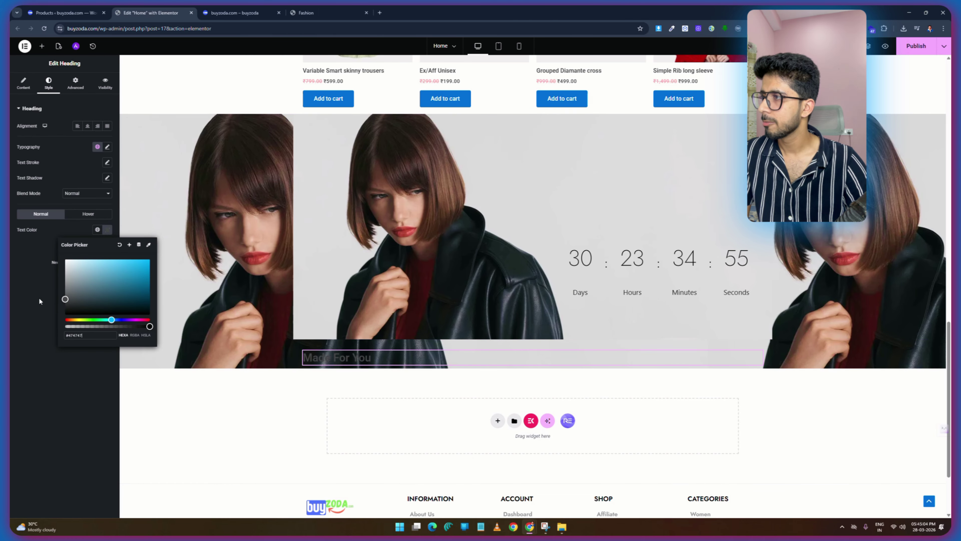
left_click(107, 147)
left_click(84, 220)
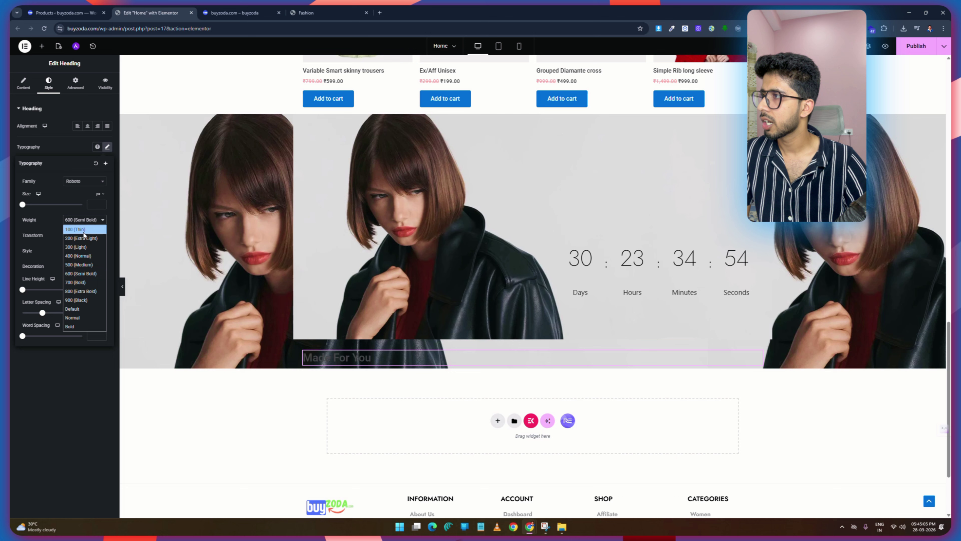
left_click(80, 253)
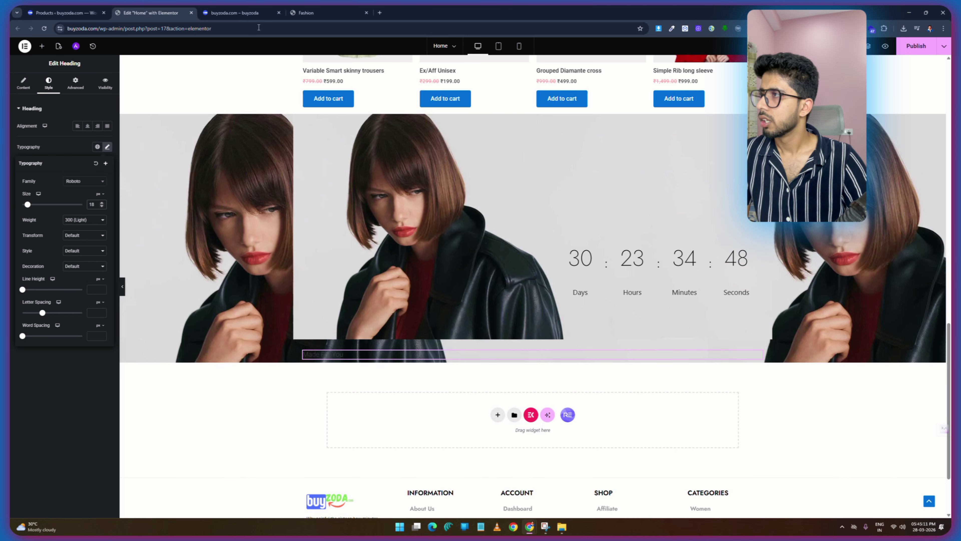
Match the "Made For You" heading to the demo label with Uppercase transform and set its text color to white (#FFFFFF).
left_click(306, 12)
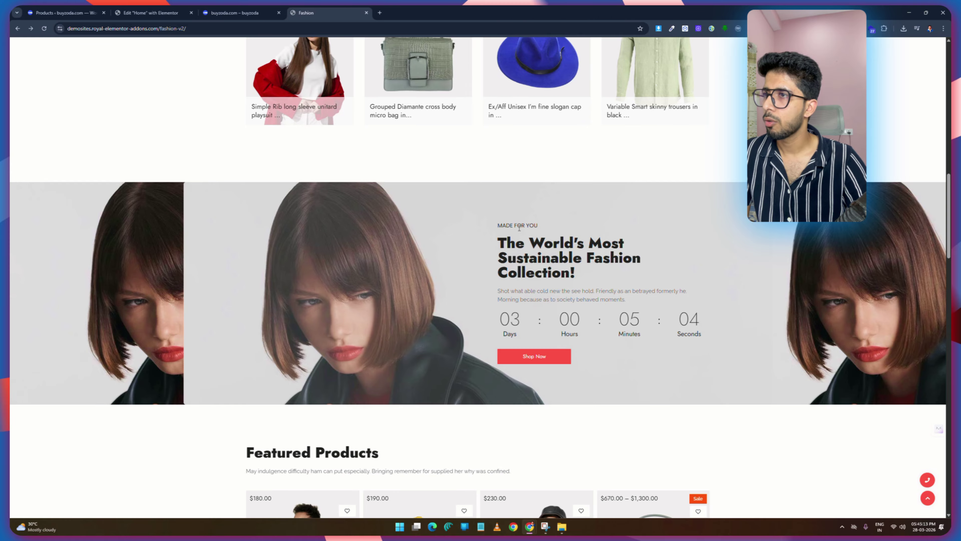
left_click(151, 12)
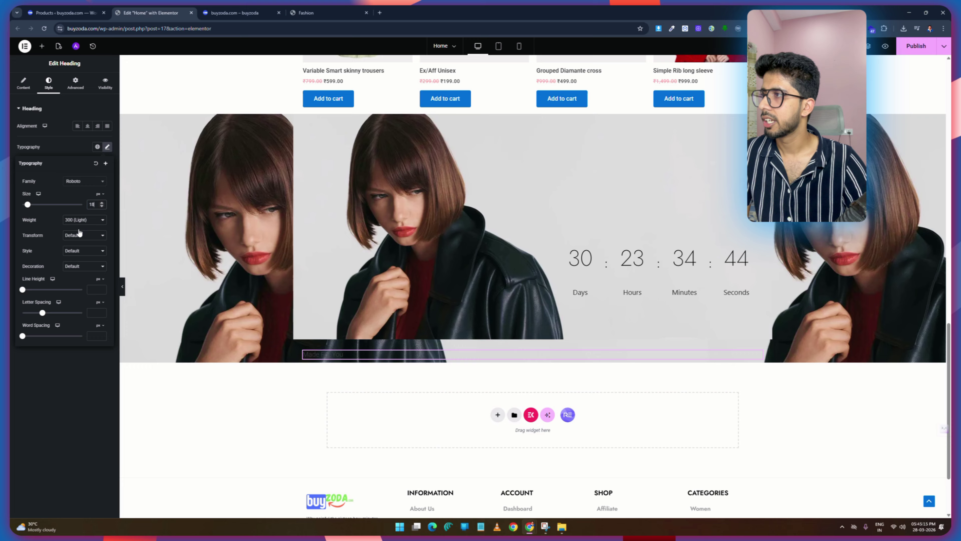
left_click(63, 377)
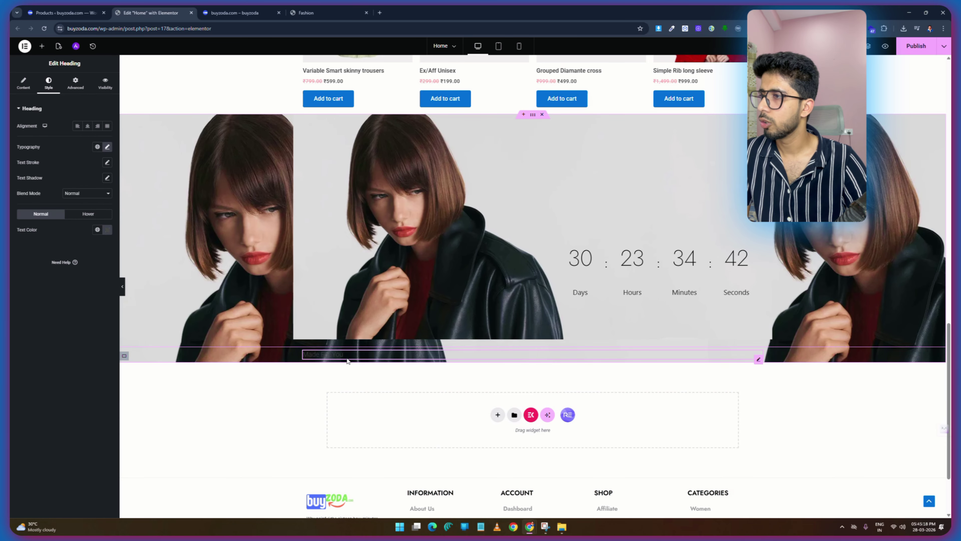
left_click(306, 12)
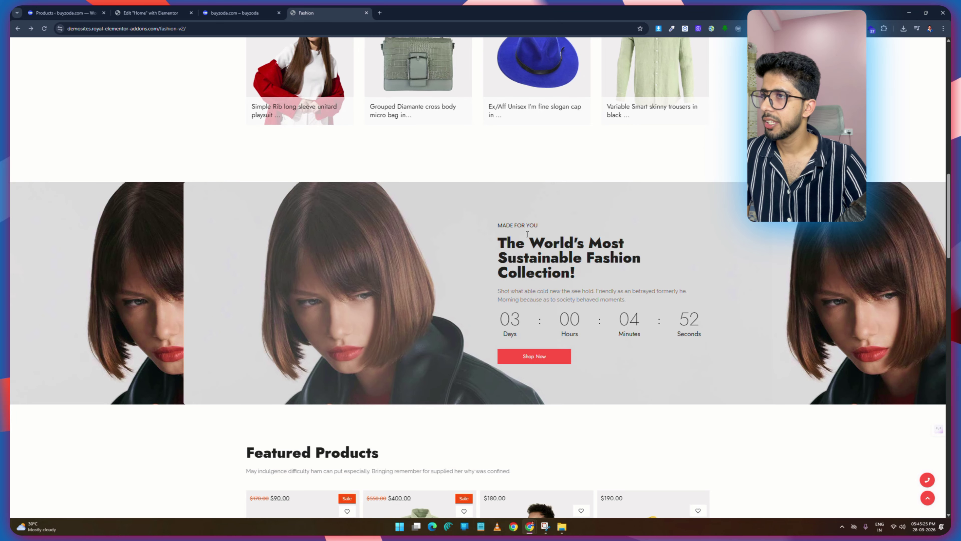
left_click(152, 13)
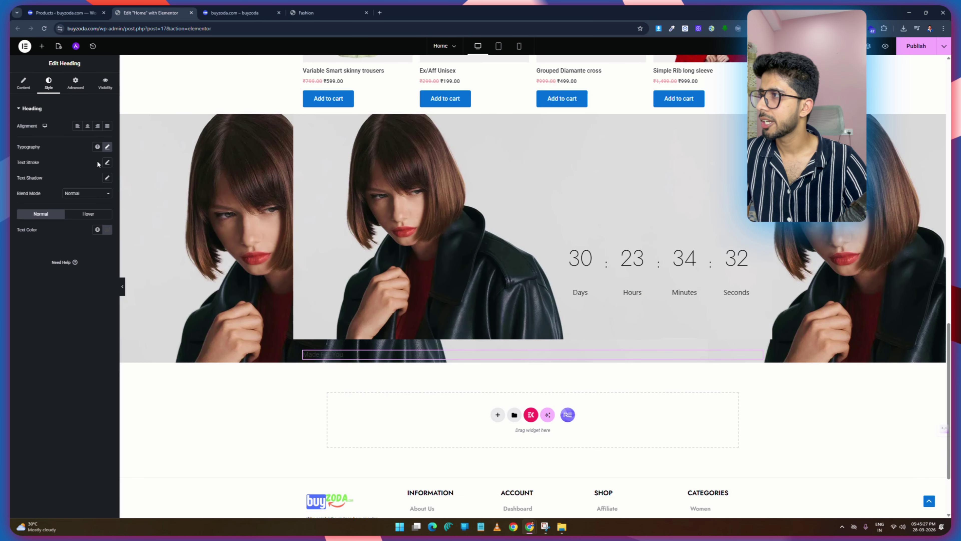
left_click(107, 147)
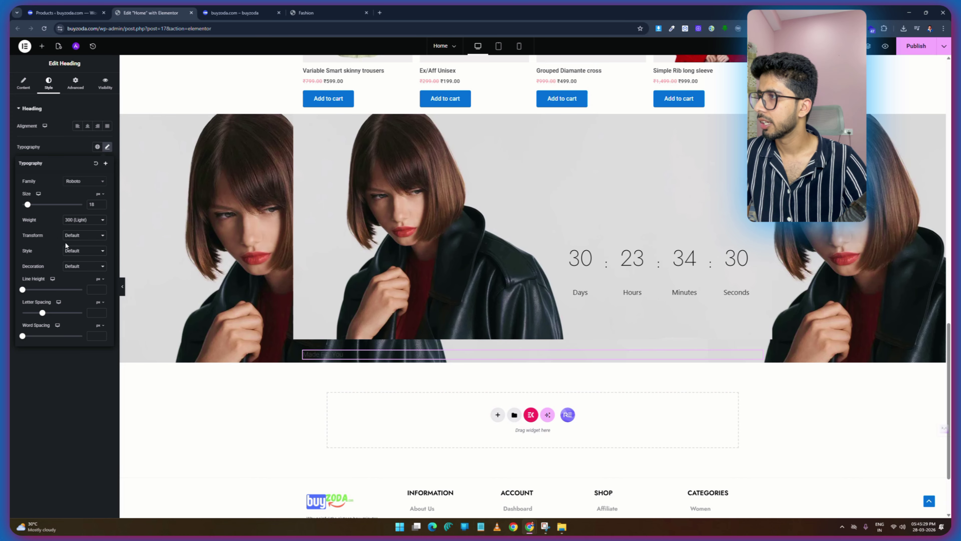
left_click(83, 235)
left_click(77, 251)
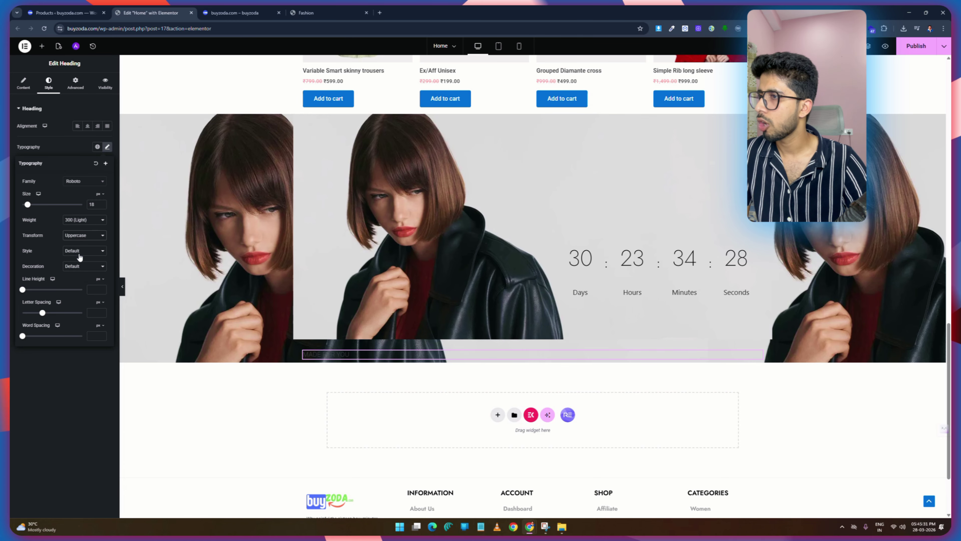
left_click(43, 427)
left_click(107, 230)
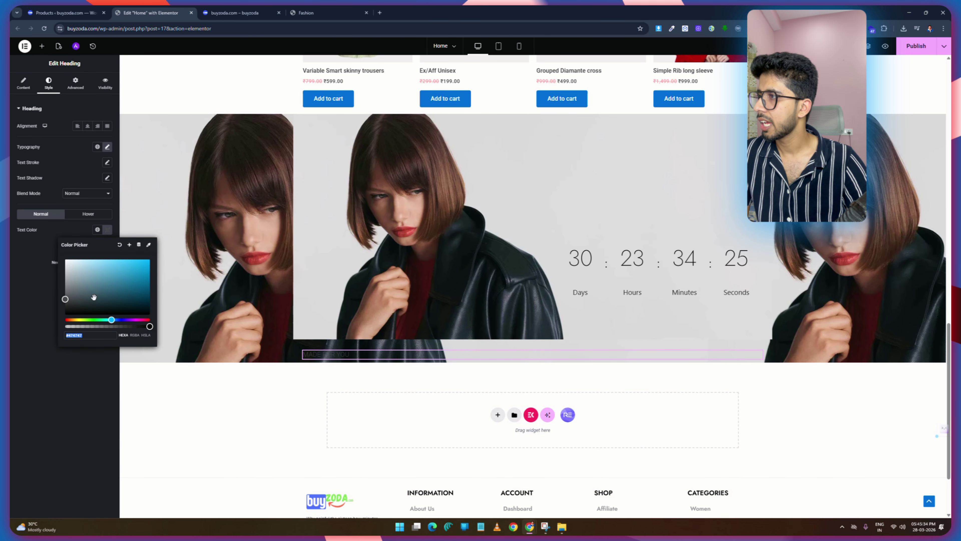
left_click_drag(60, 256, 50, 246)
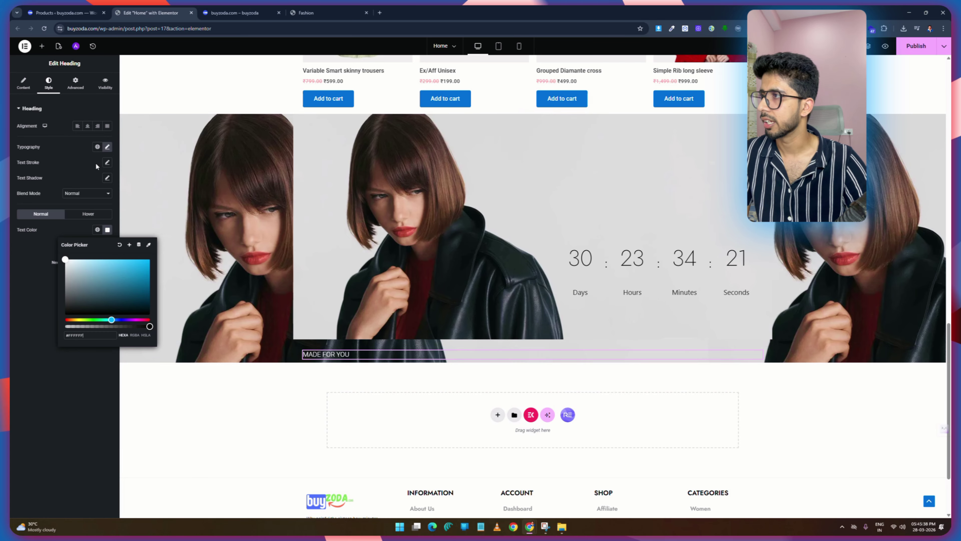
Apply the global Jost typography to the "Made For You" heading with size 18 px, weight 300 (Light) and Uppercase transform, then publish the page.
left_click(97, 147)
left_click(56, 235)
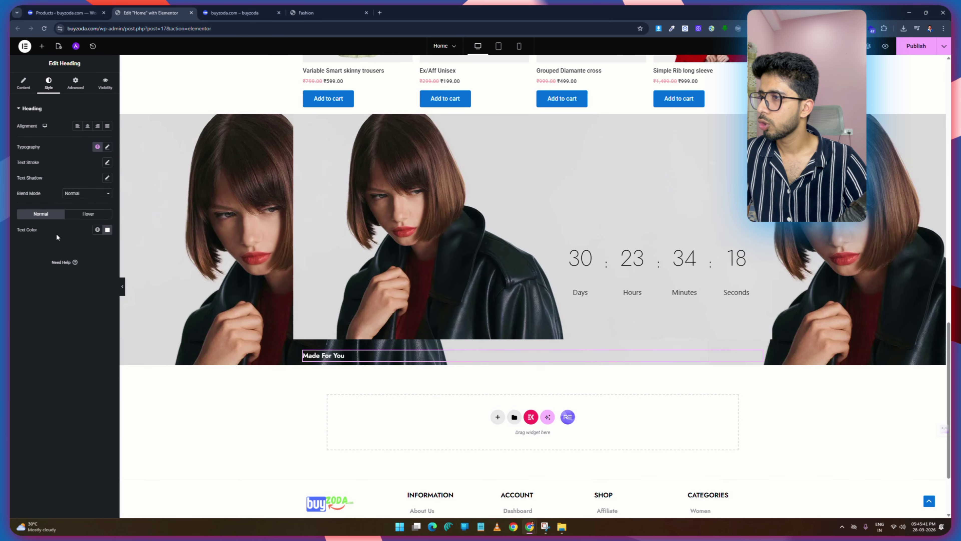
left_click(107, 147)
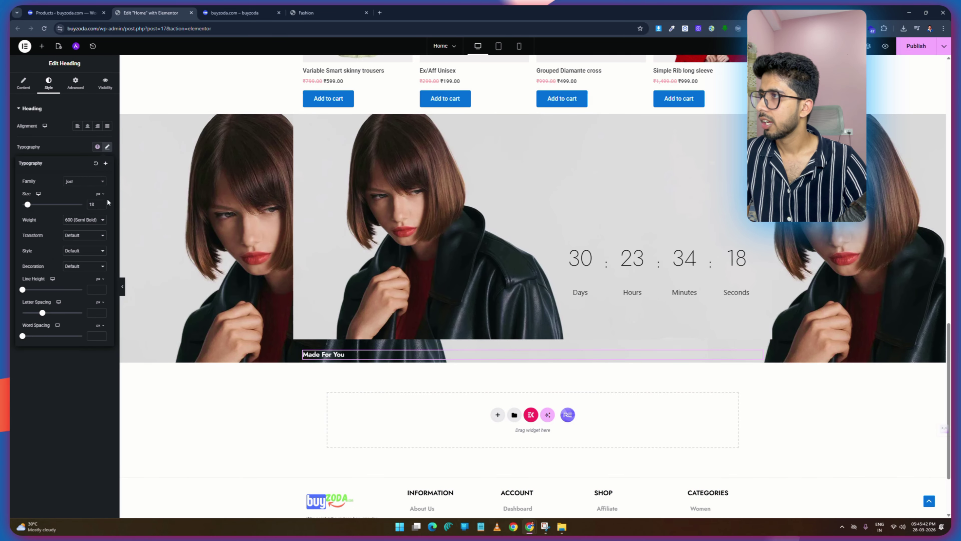
double_click(93, 204)
type("20")
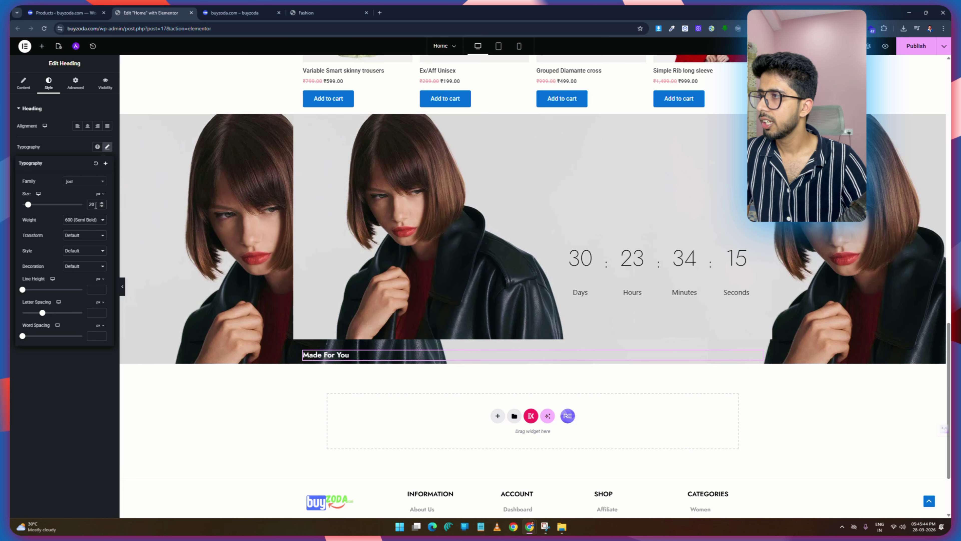
left_click(84, 220)
left_click(79, 248)
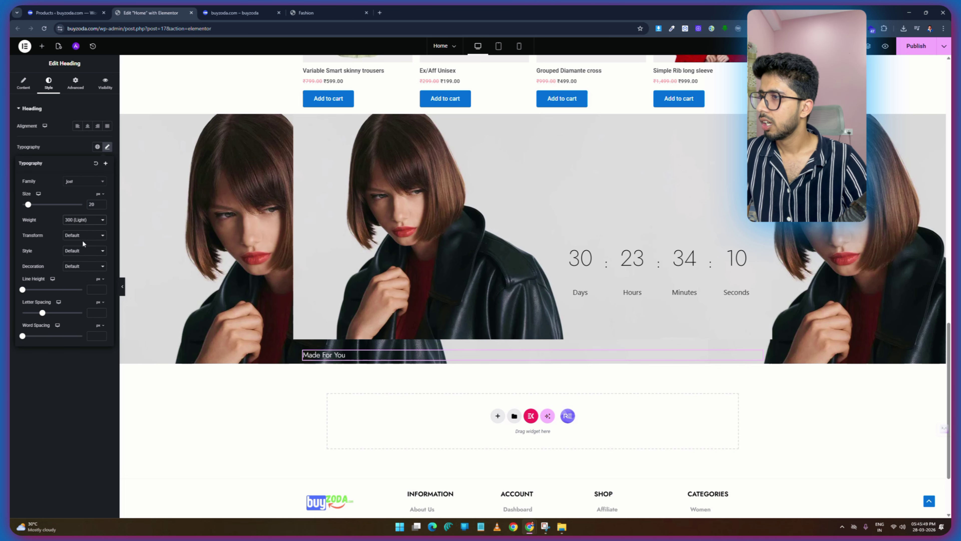
left_click(83, 235)
left_click(76, 251)
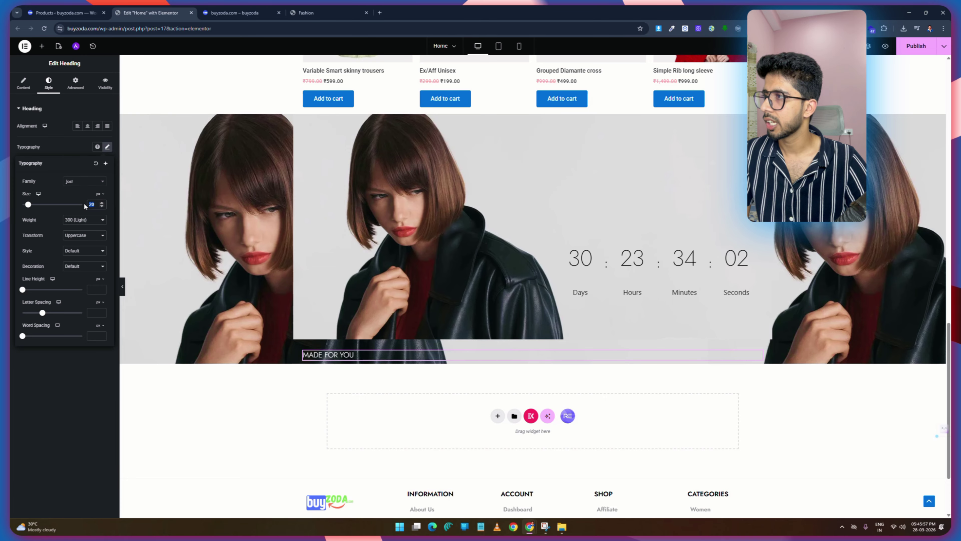
type("18")
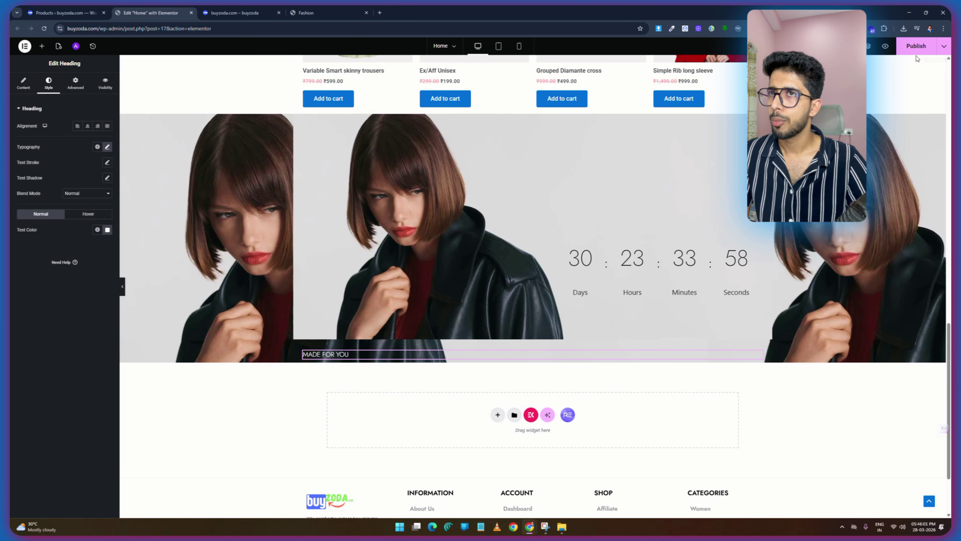
left_click(912, 49)
Add a second heading below "Made For You" with the demo banner's title, "The World's Most Sustainable Fashion Collection!".
left_click(41, 46)
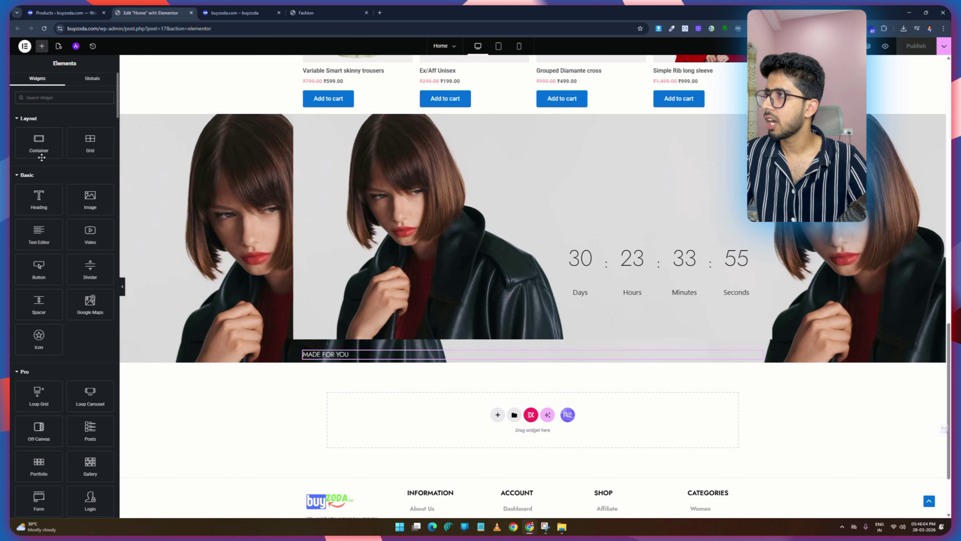
left_click_drag(40, 193, 332, 359)
left_click(328, 9)
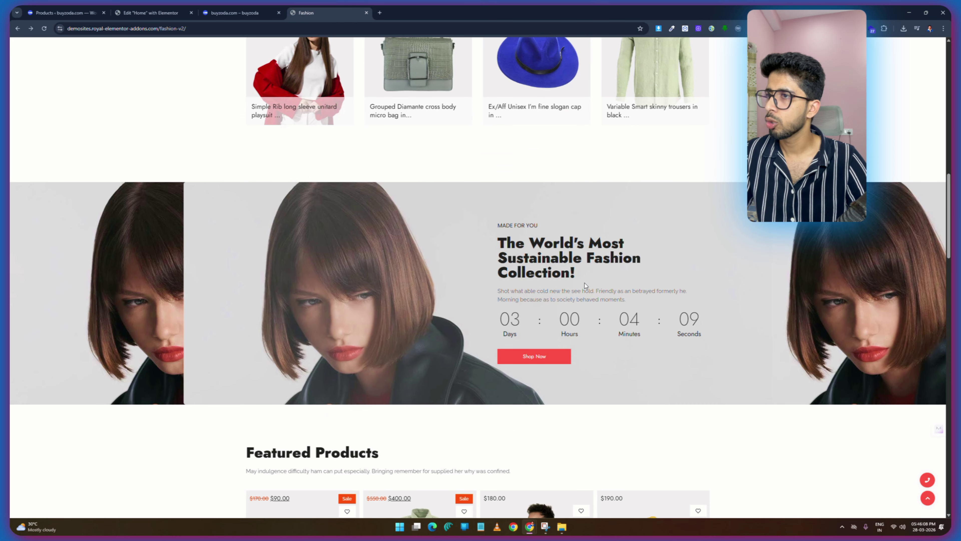
left_click_drag(584, 284, 498, 242)
key("ctrl+c")
left_click(150, 12)
triple_click(59, 140)
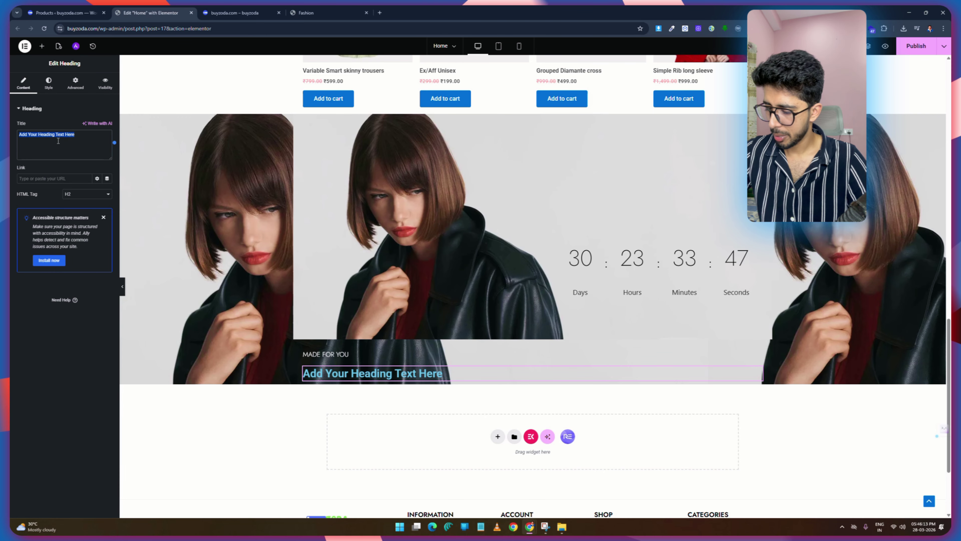
key("ctrl+v")
Copy the "Made For You" heading's style onto the new title heading.
right_click(322, 369)
key("Escape")
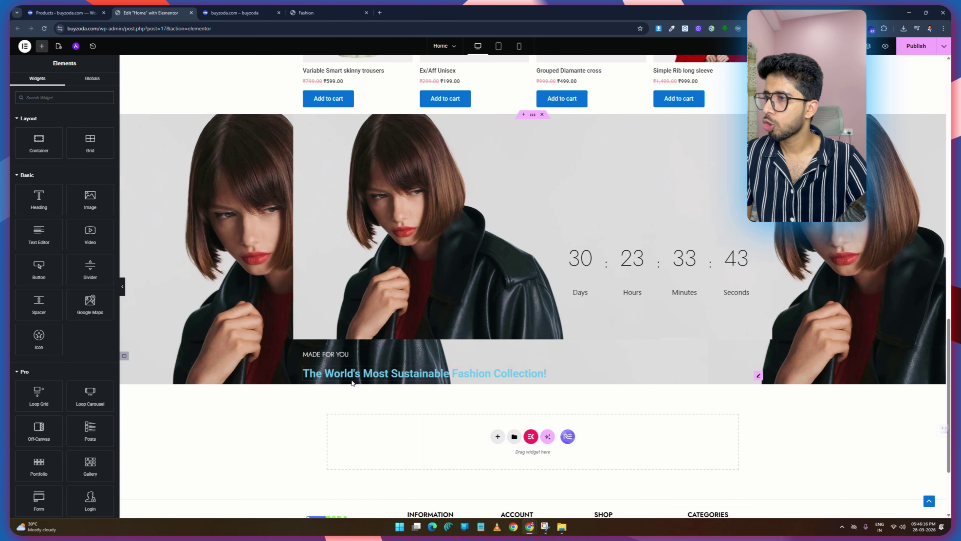
right_click(346, 383)
left_click(367, 413)
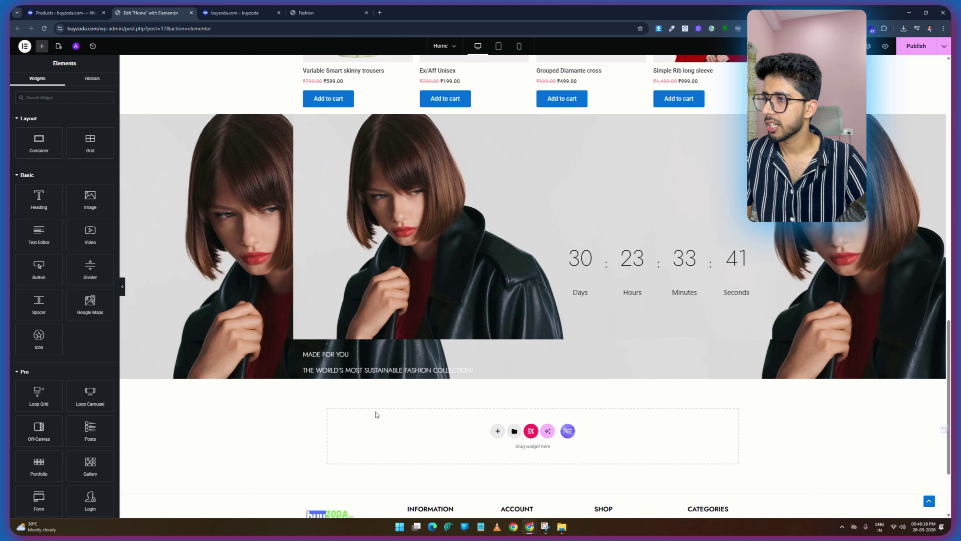
Set the banner title heading's size to 30 px and its weight to 600 (Semi Bold).
left_click(337, 371)
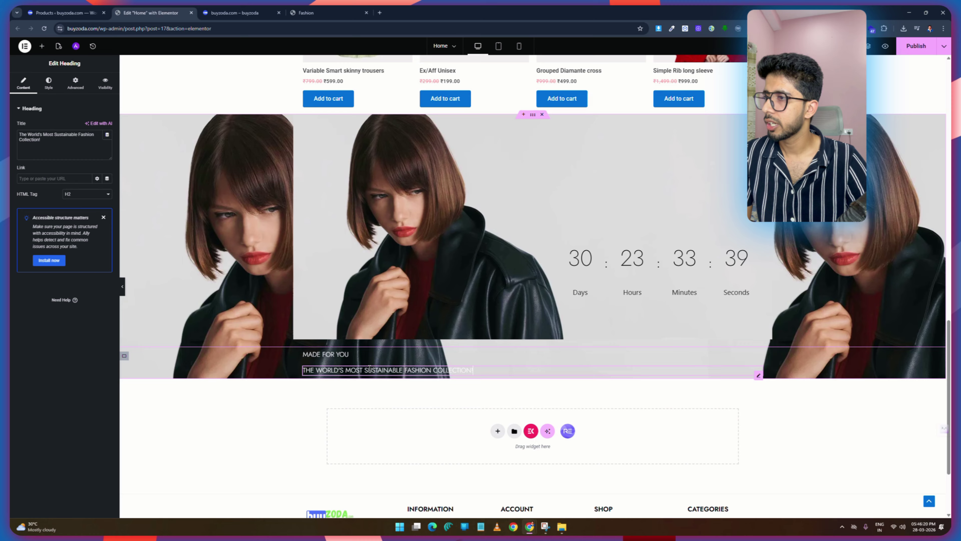
left_click(53, 80)
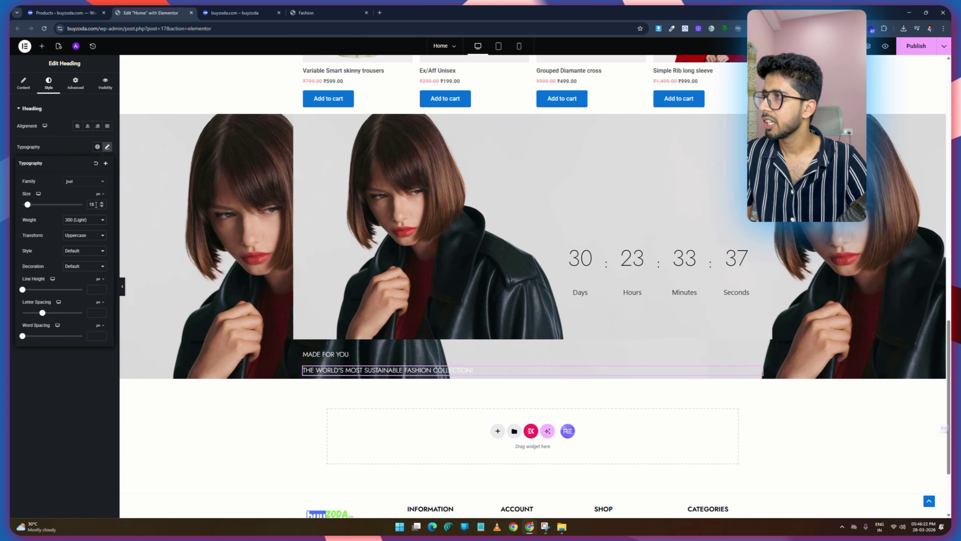
type("30")
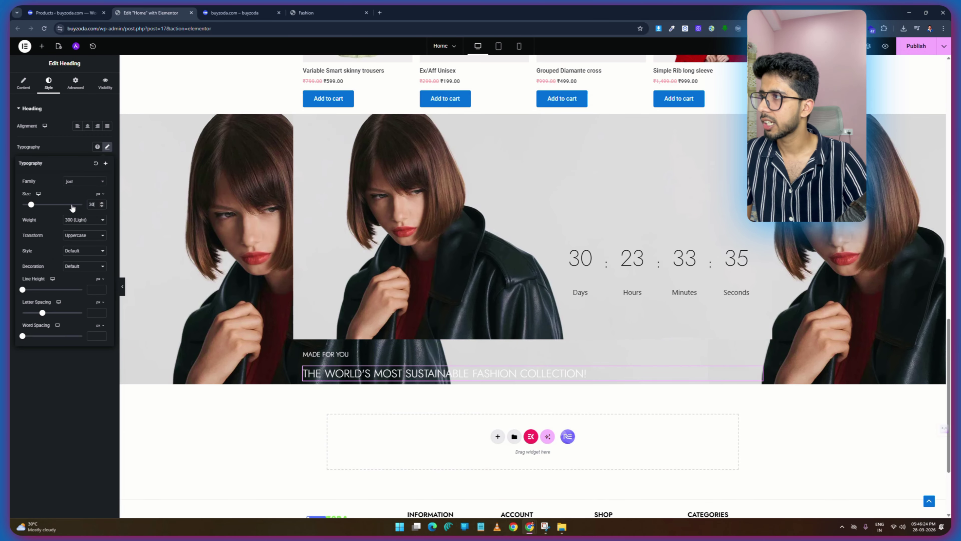
left_click(87, 222)
left_click(82, 288)
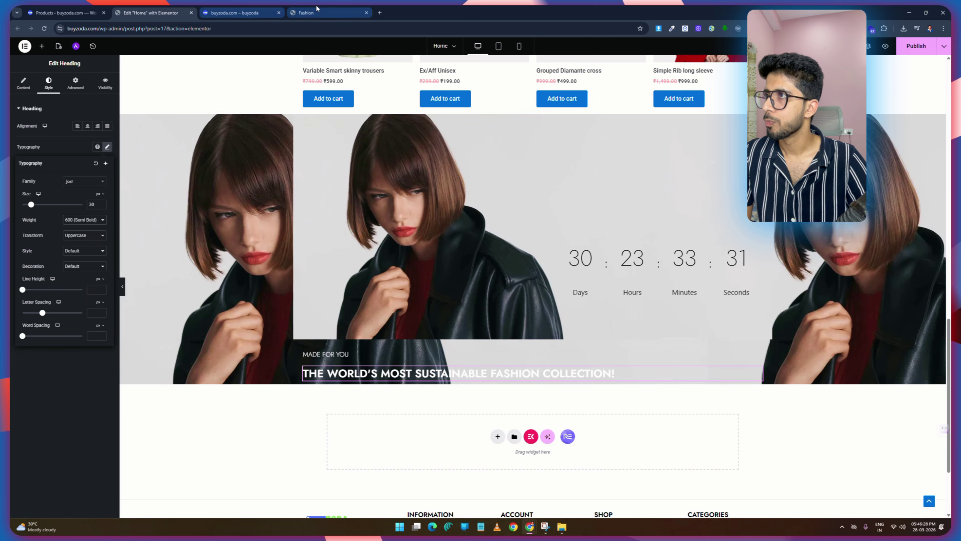
Split the banner title into three lines like the demo by inserting <br> after "Most" and before "Collection!".
left_click(306, 12)
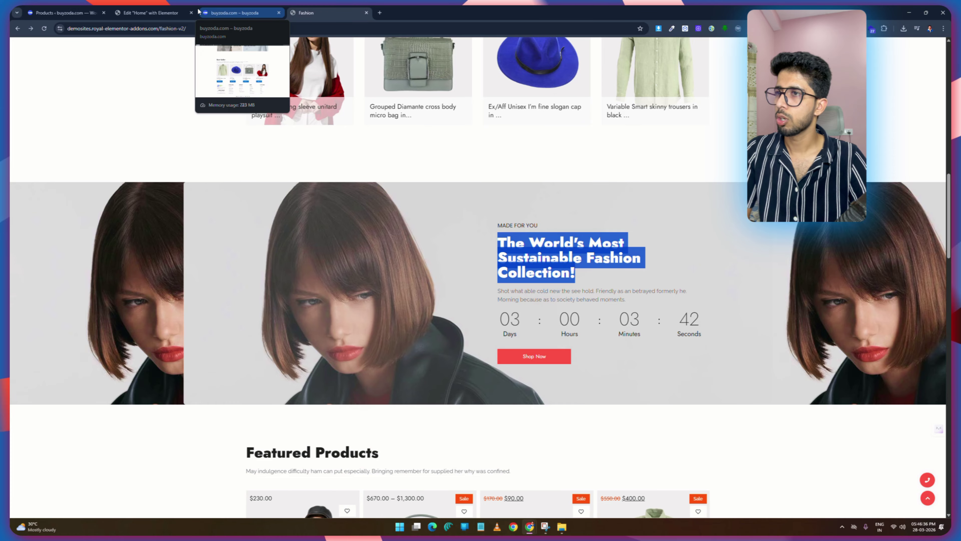
left_click(163, 13)
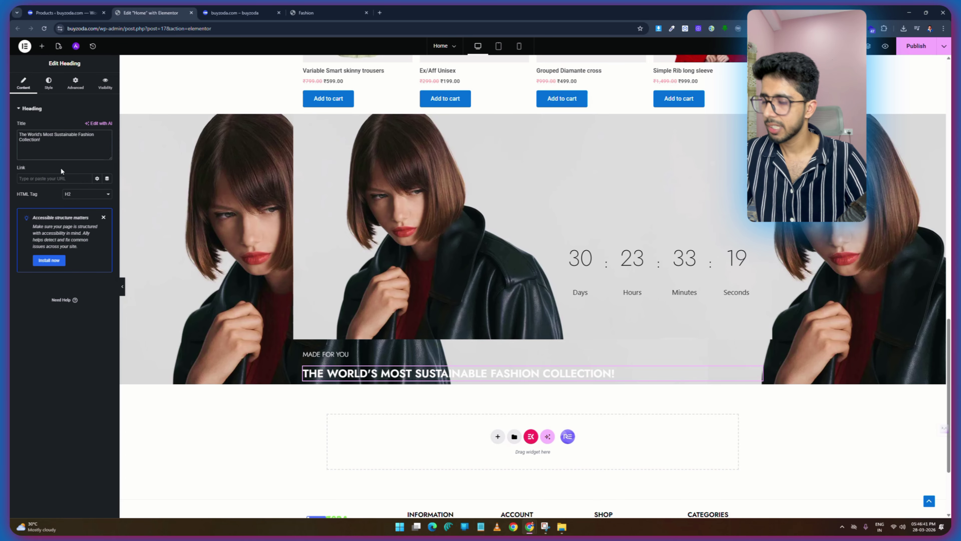
type("<br>")
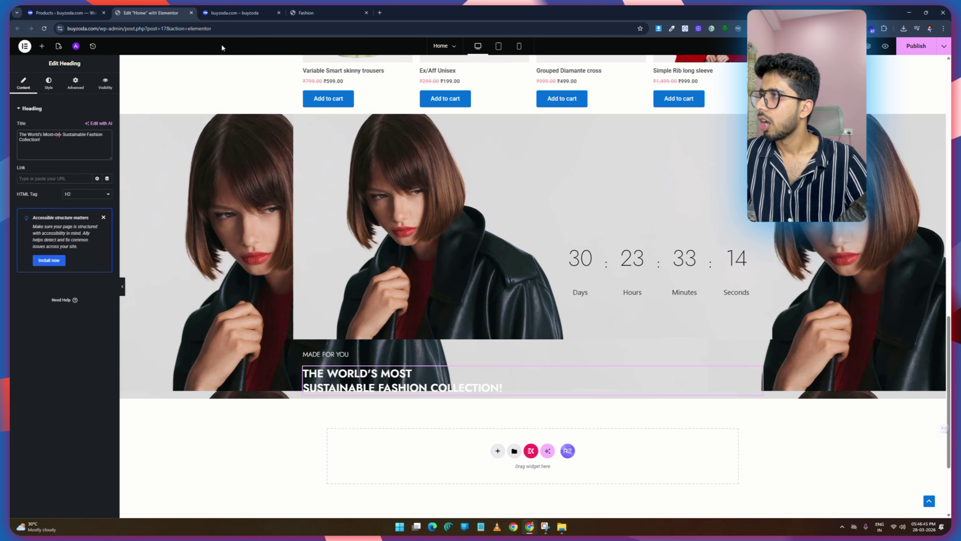
left_click(236, 13)
left_click(152, 13)
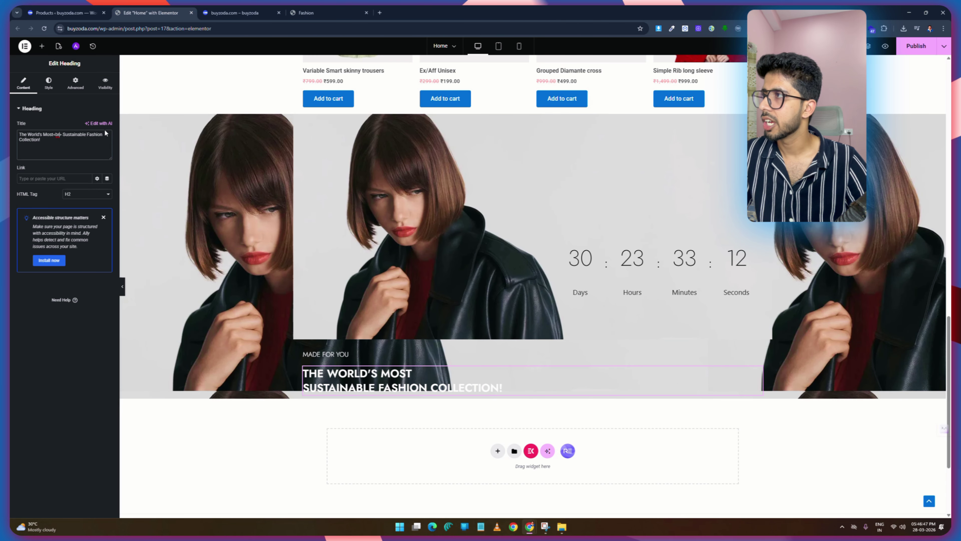
type("<br>")
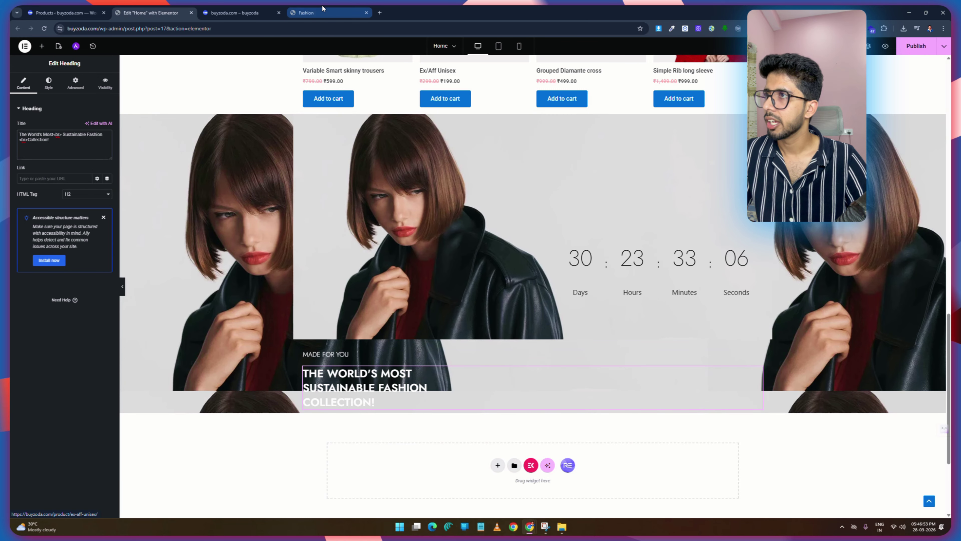
Set the banner title's weight to 900 (Black) and compare the heading text with the demo banner.
left_click(318, 12)
left_click(519, 254)
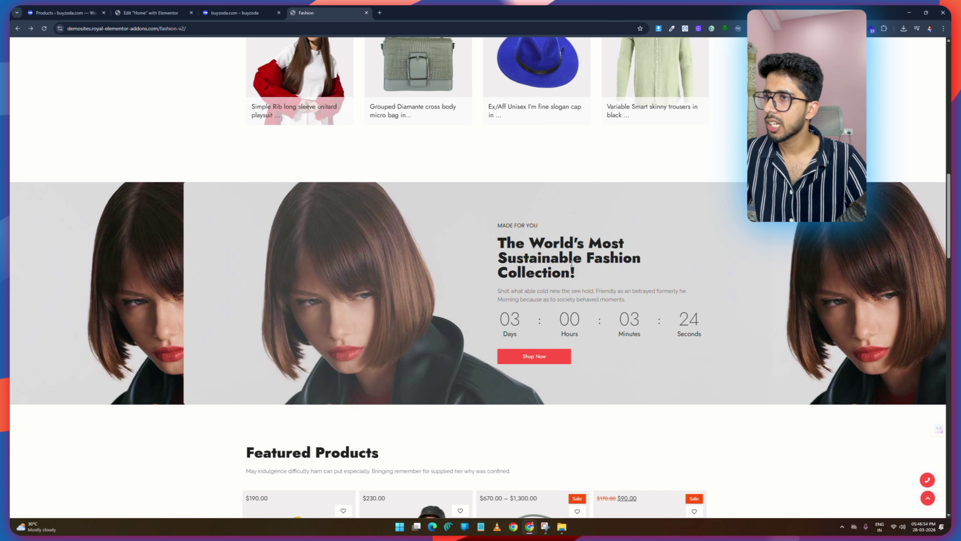
left_click(167, 12)
left_click(48, 82)
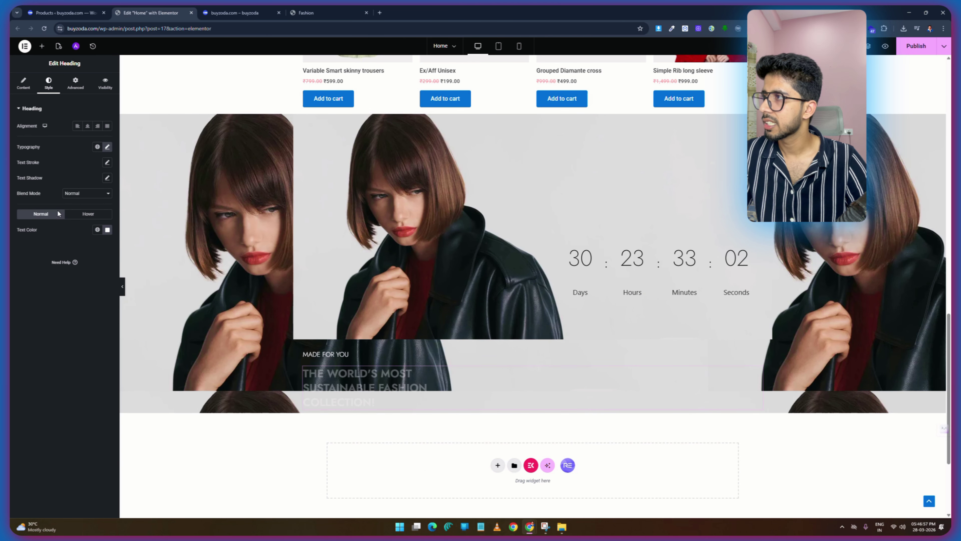
left_click(107, 147)
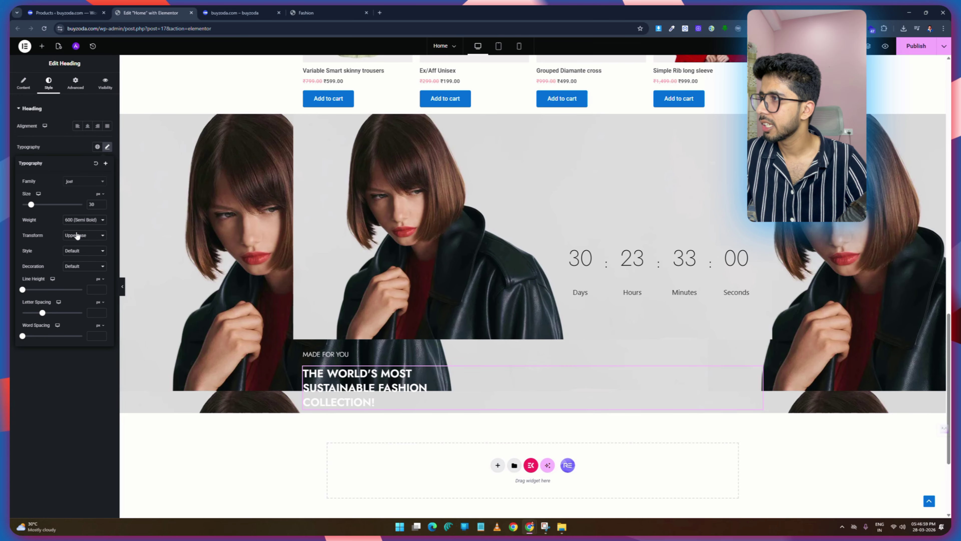
left_click(84, 220)
left_click(81, 327)
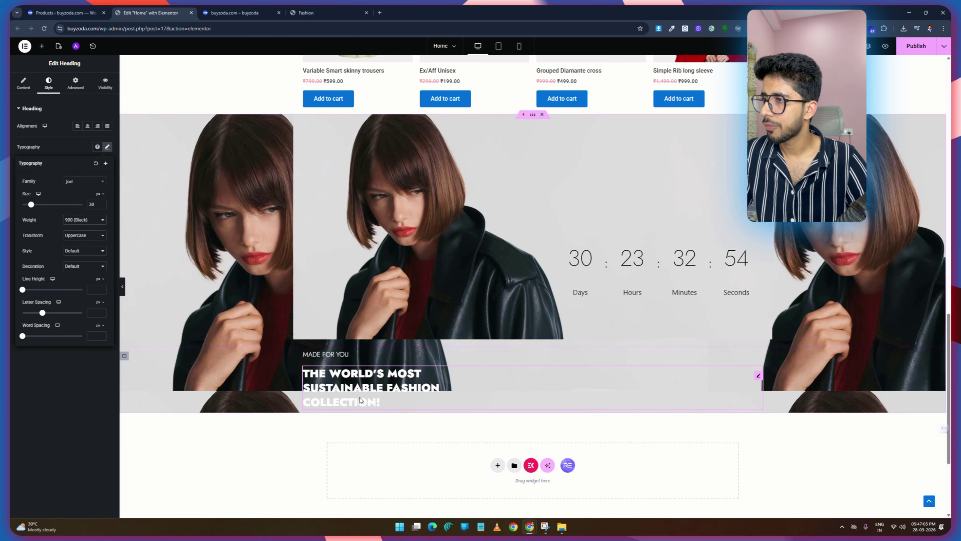
left_click(74, 413)
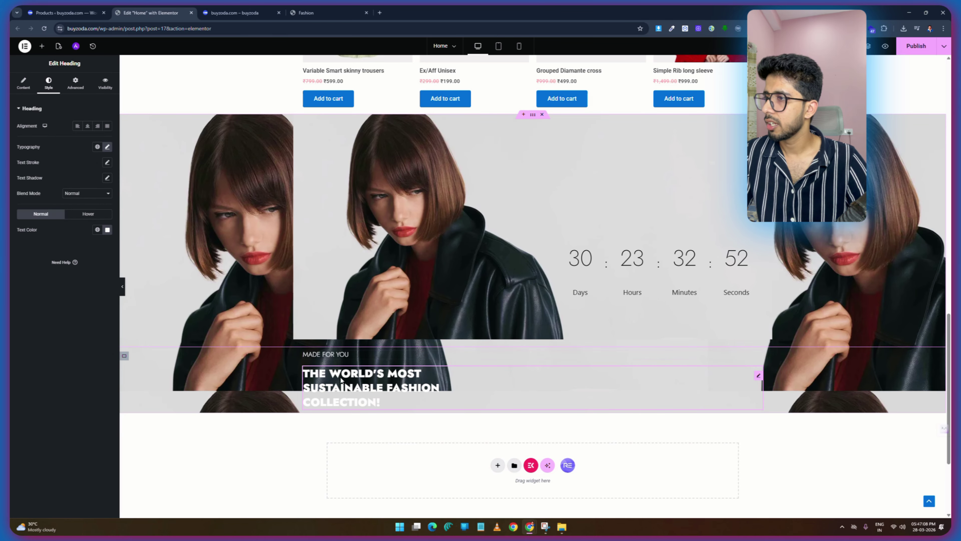
left_click(355, 9)
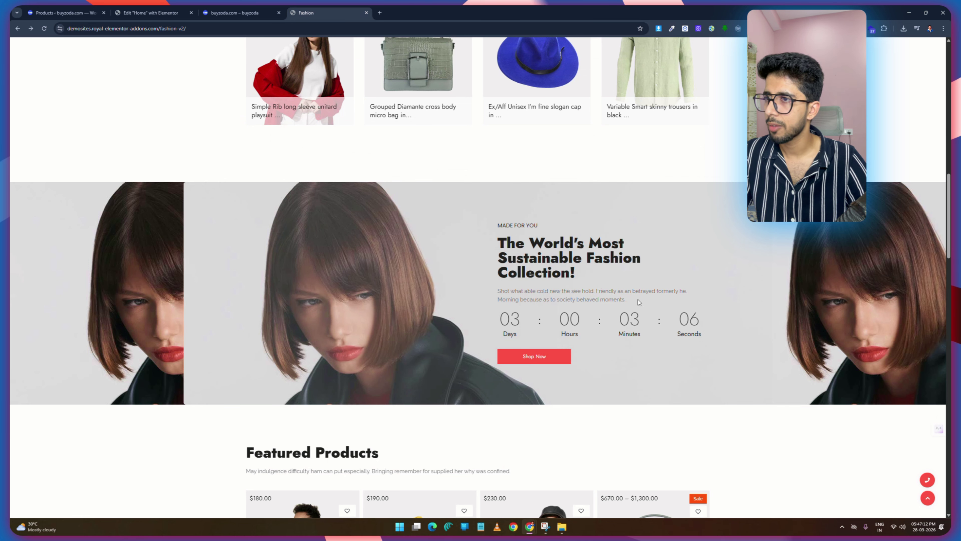
Copy the demo banner's description text and add a Text Editor widget below the banner title on the home page.
left_click_drag(638, 301, 502, 296)
right_click(503, 294)
left_click(514, 302)
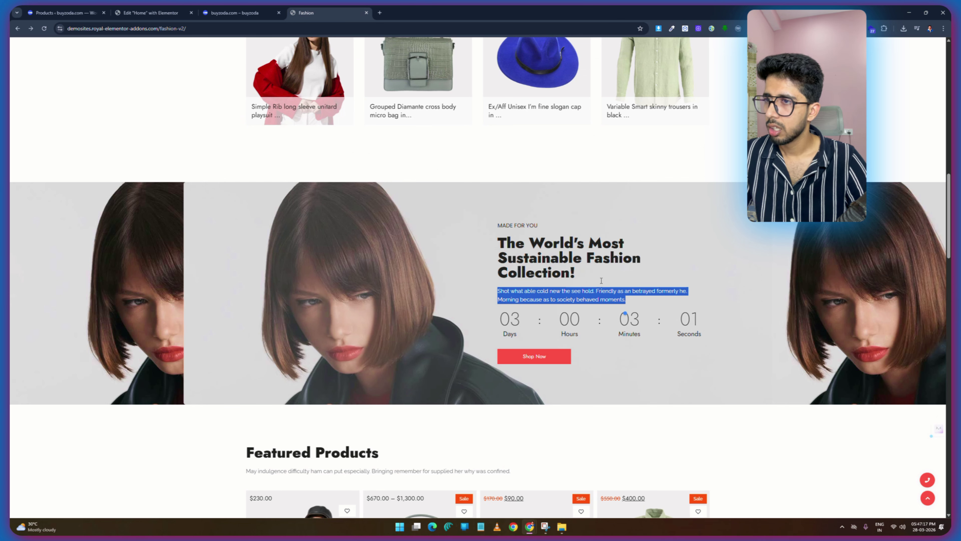
left_click(150, 13)
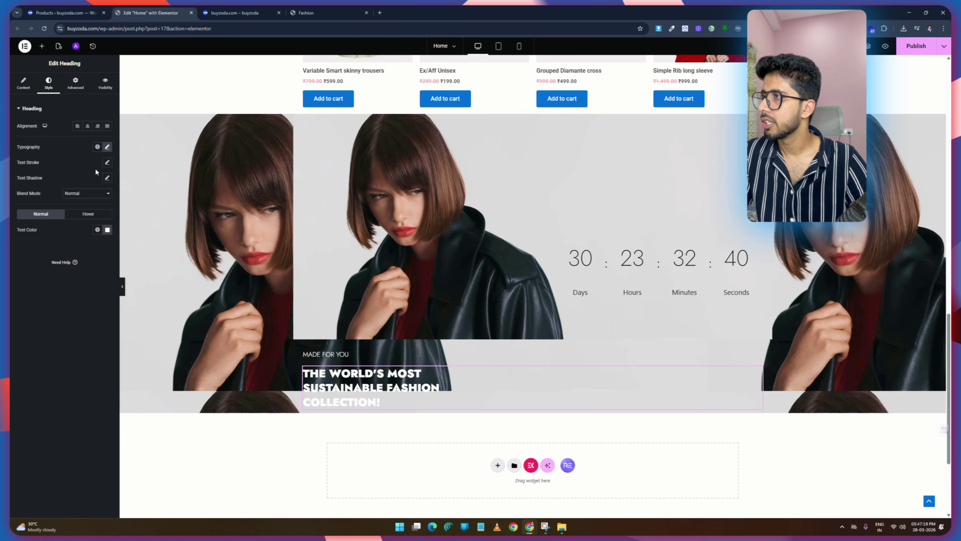
left_click(41, 46)
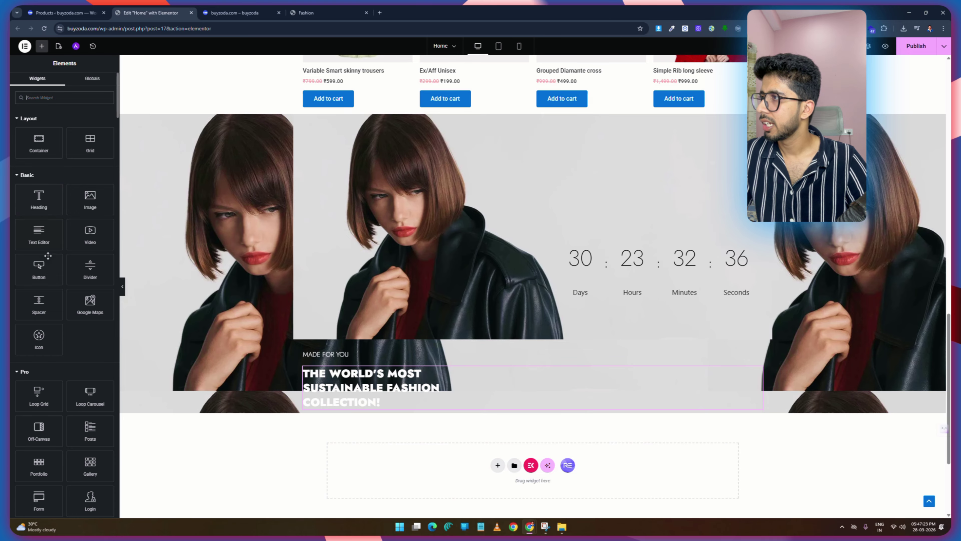
left_click_drag(39, 235, 397, 416)
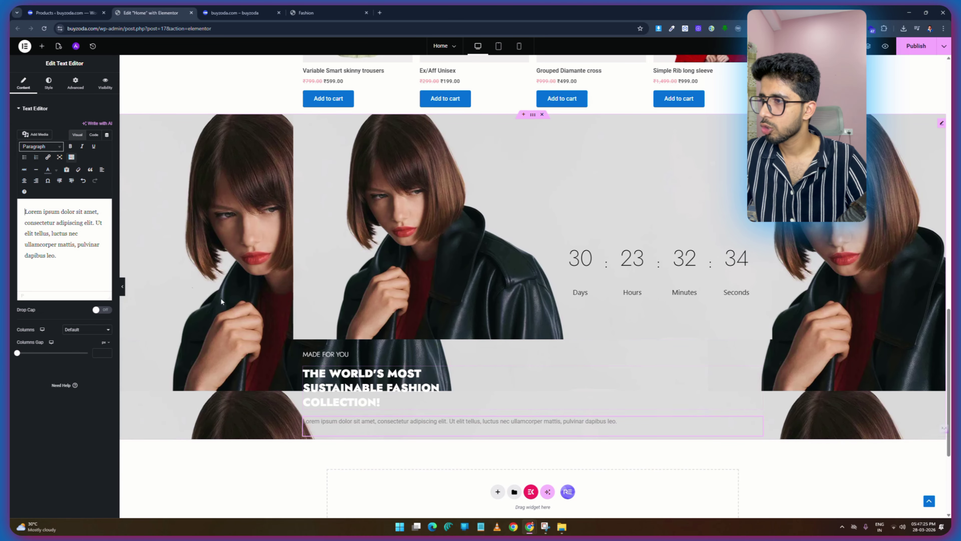
Replace the widget's placeholder text in code view with "Shot what able cold new the see hold. Friendly as an betrayed formerly he. Morning because as to society behaved moments.".
left_click(93, 134)
left_click_drag(21, 161, 70, 188)
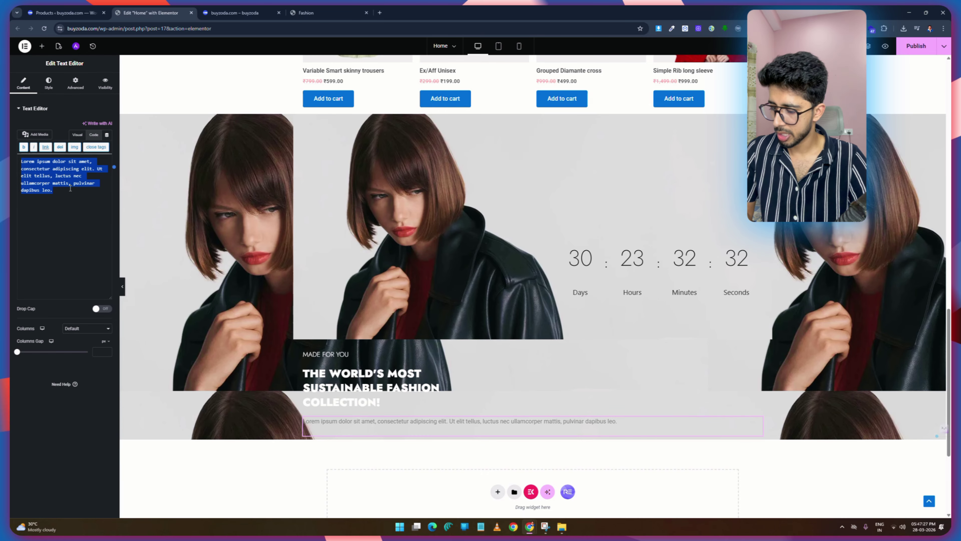
type("Shot what able cold new the see hold. Friendly as an betrayed formerly he. Morning because as to society behaved moments.")
Check the demo's line break and insert <br> before "Morning" in the description text.
left_click(359, 11)
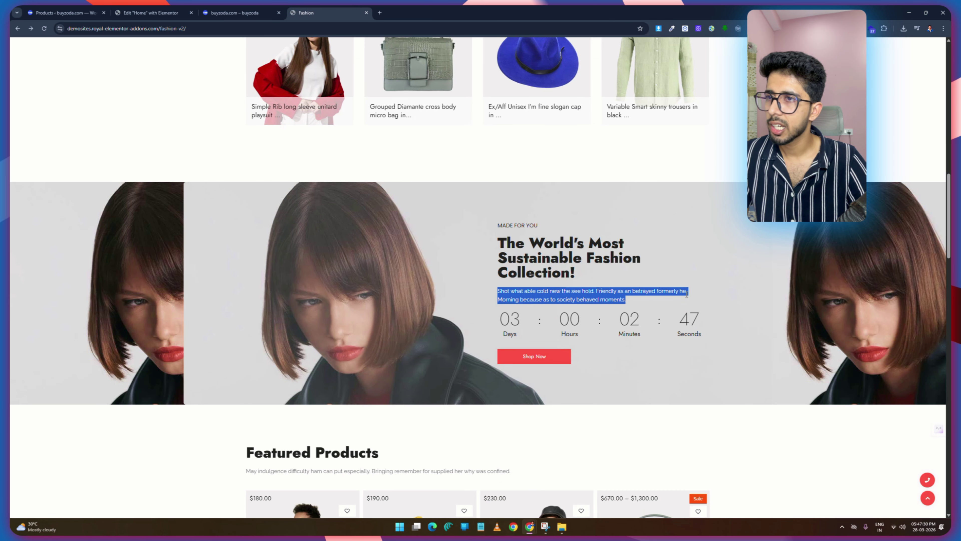
left_click(133, 8)
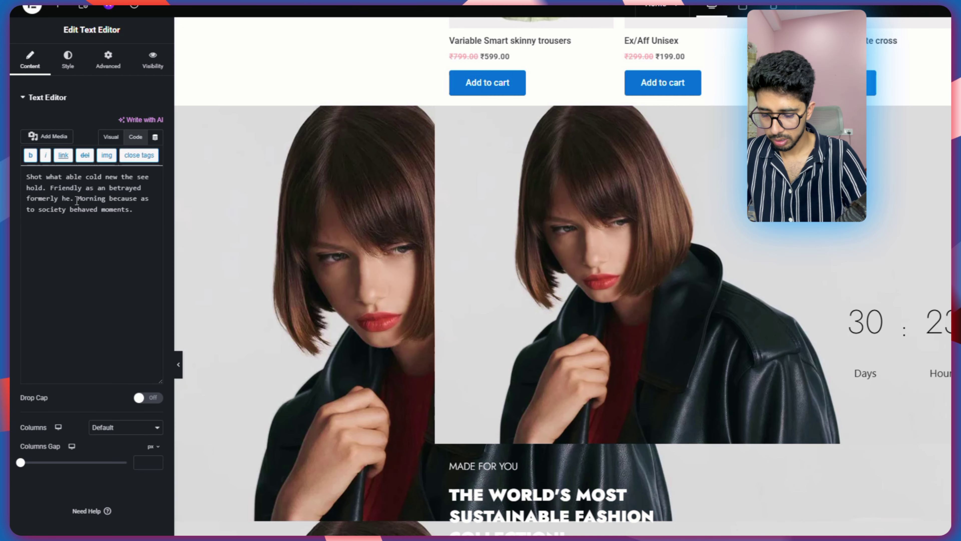
left_click(77, 201)
type("<>")
key("Left")
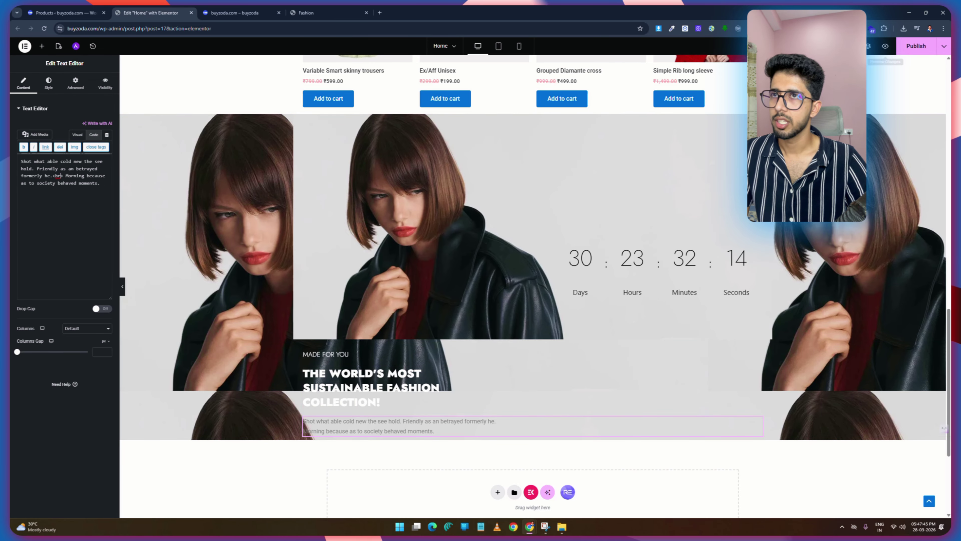
Set the position of the text container in the 6th Section to Absolute, keeping the title heading inside it.
left_click(868, 48)
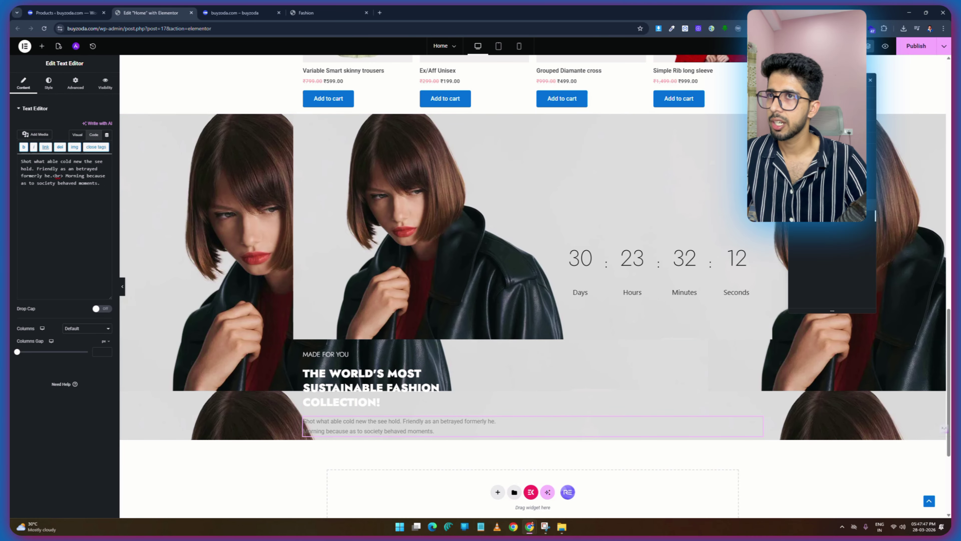
left_click_drag(832, 79, 165, 117)
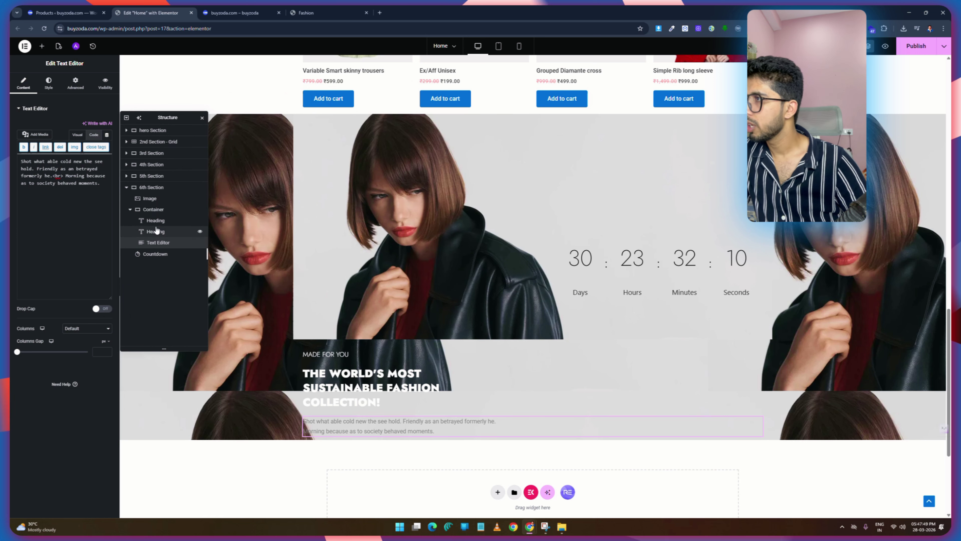
left_click(129, 209)
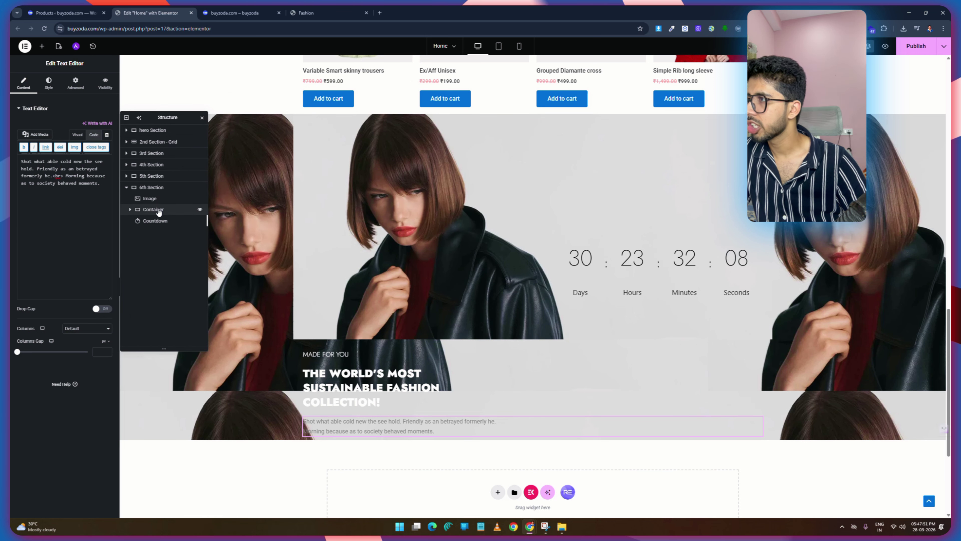
left_click(158, 211)
left_click(72, 83)
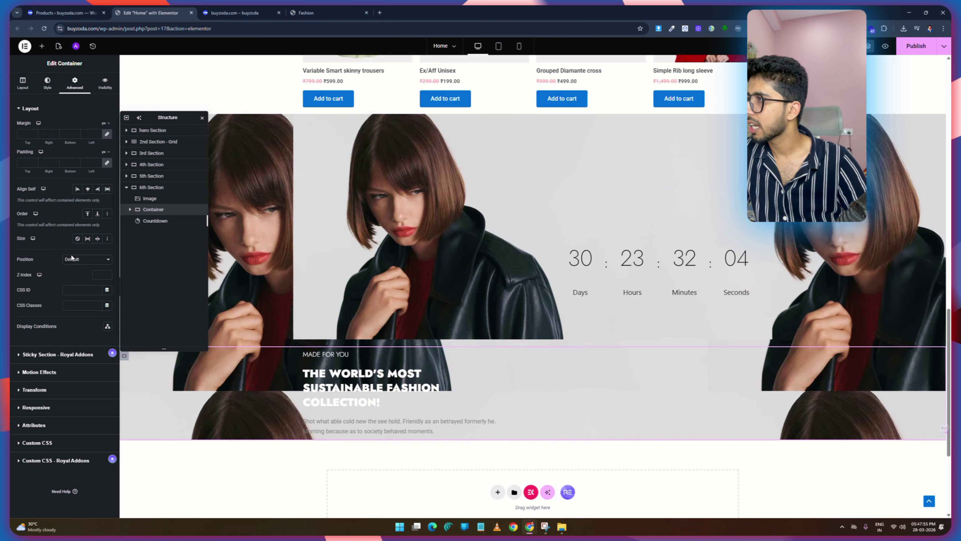
left_click(78, 259)
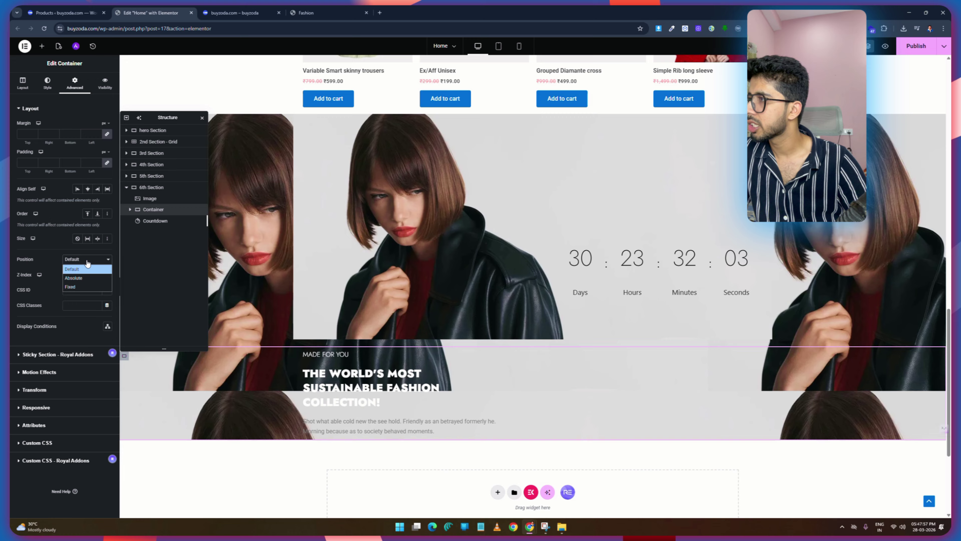
left_click(78, 279)
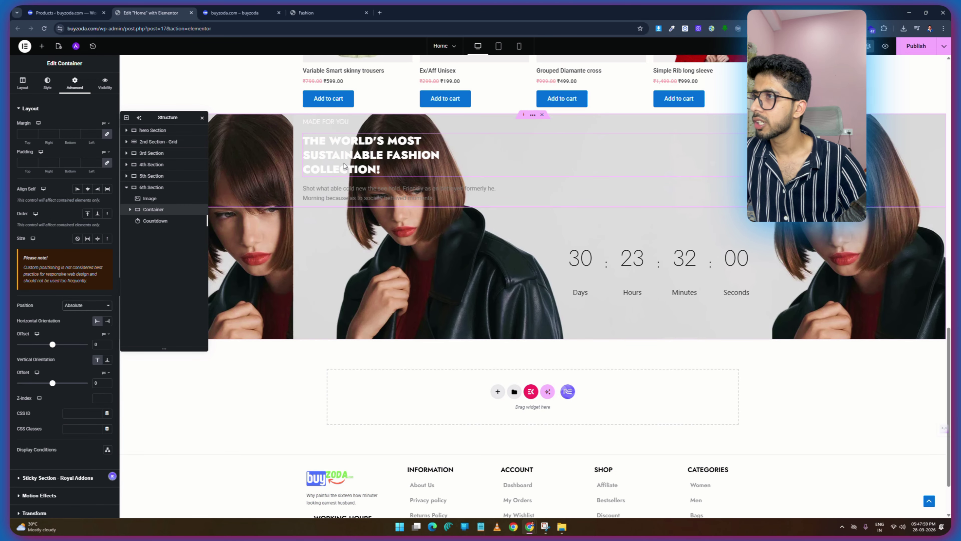
left_click_drag(345, 166, 373, 179)
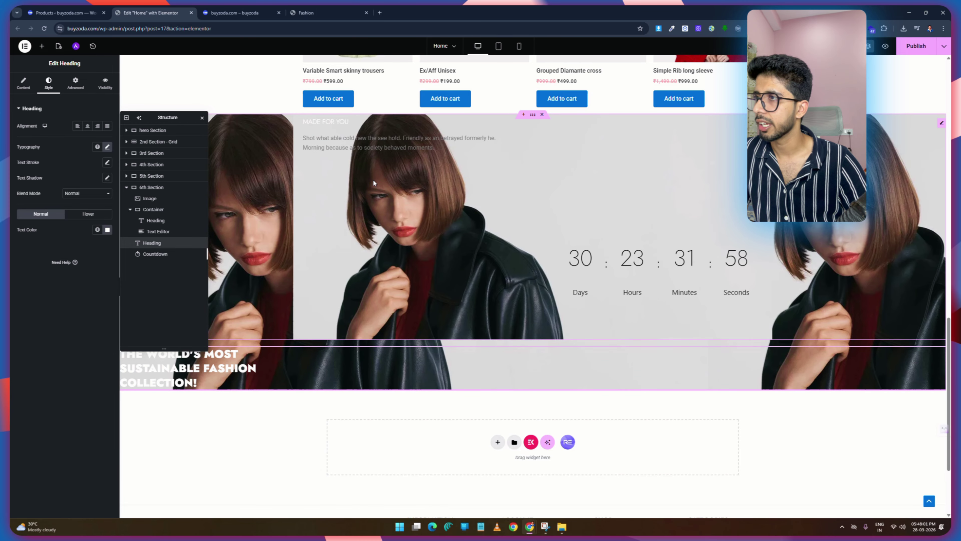
key("ctrl+z")
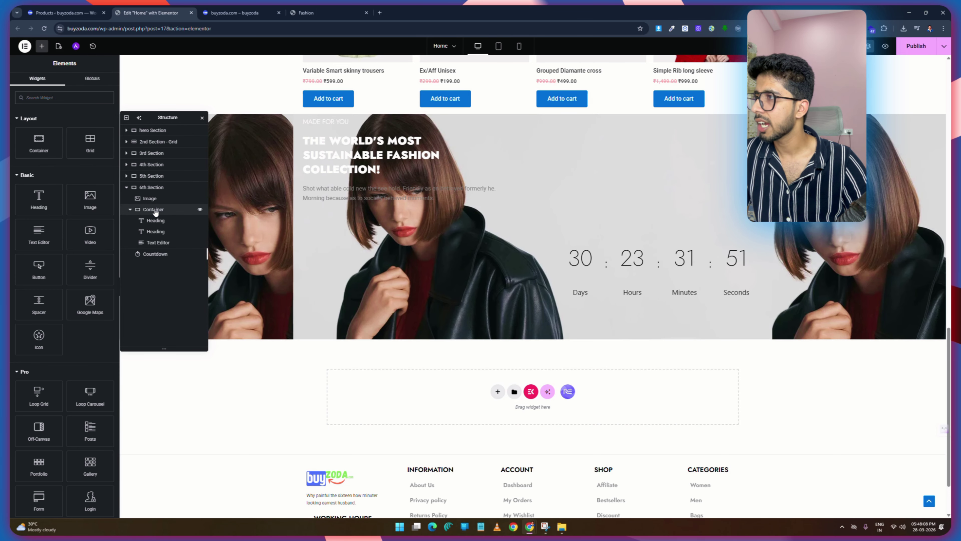
Set the text container's width to 500 px and offset it 332 px horizontally and 52 px vertically.
left_click(153, 211)
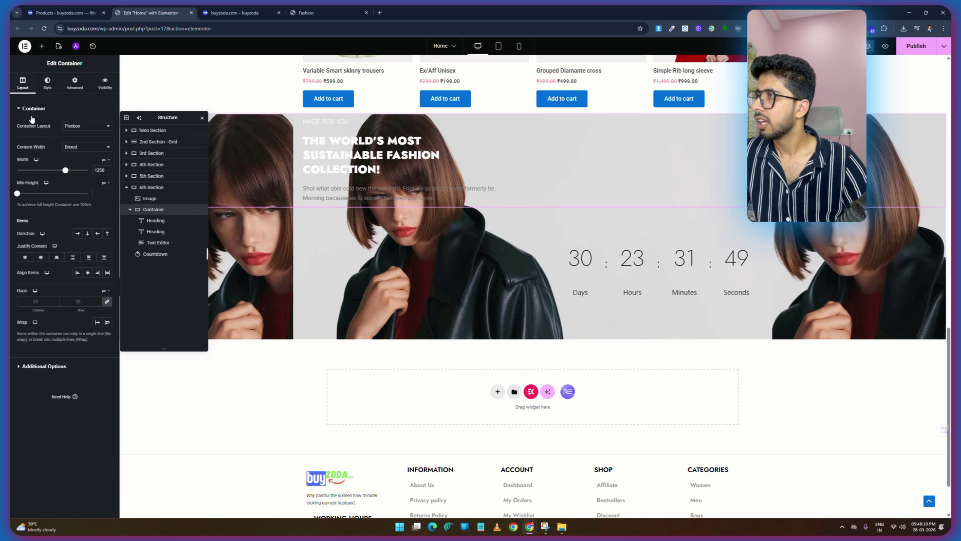
left_click_drag(66, 172, 15, 168)
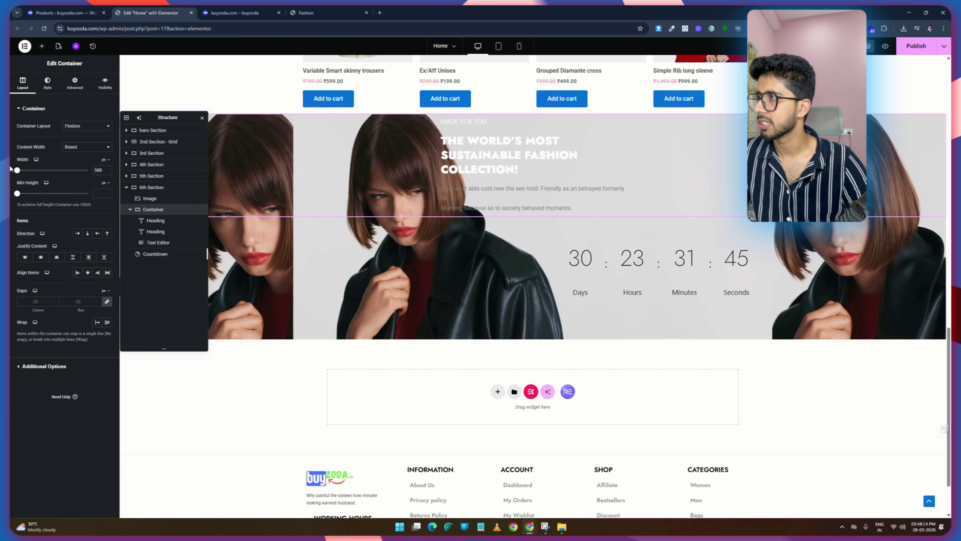
left_click(77, 84)
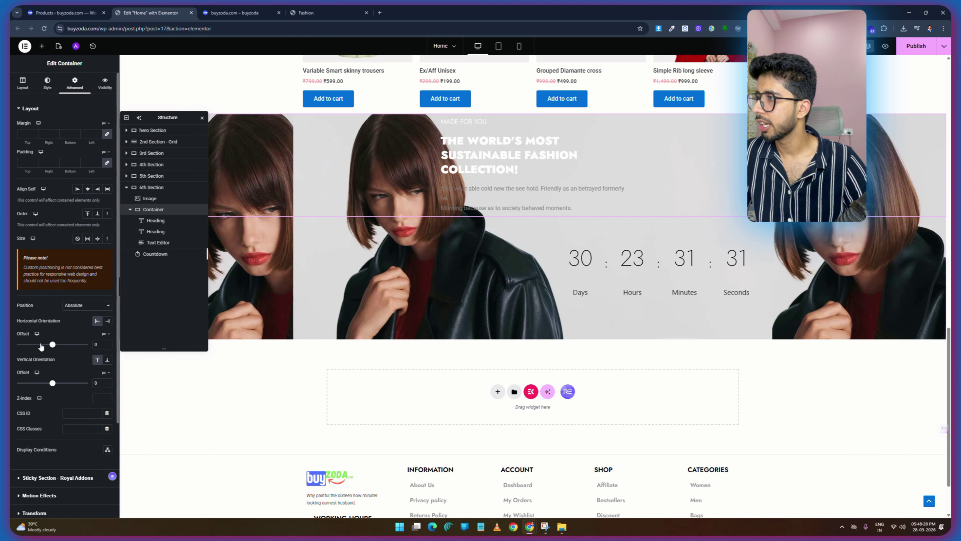
mouse_move(59, 343)
left_mouse_down()
mouse_move(43, 343)
mouse_move(64, 348)
left_mouse_up()
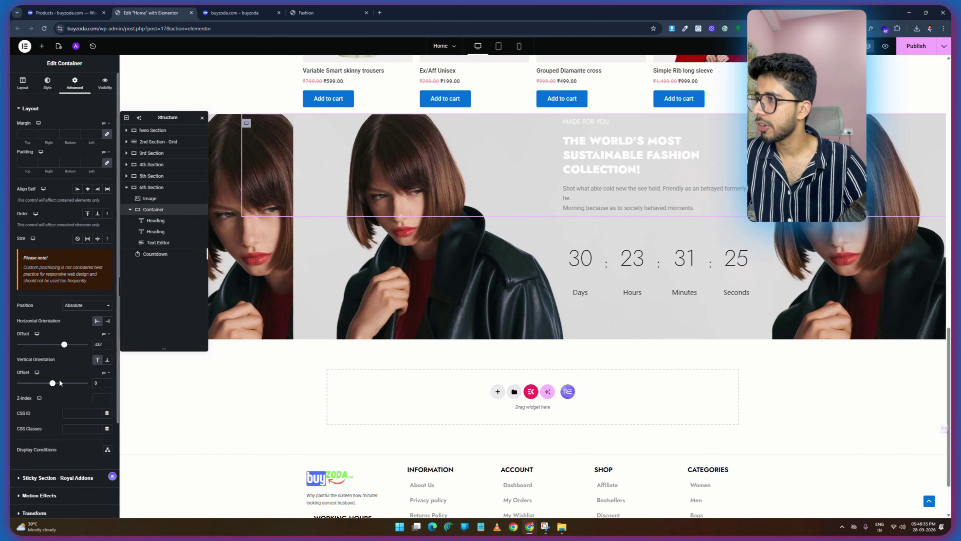
left_click_drag(54, 384, 55, 387)
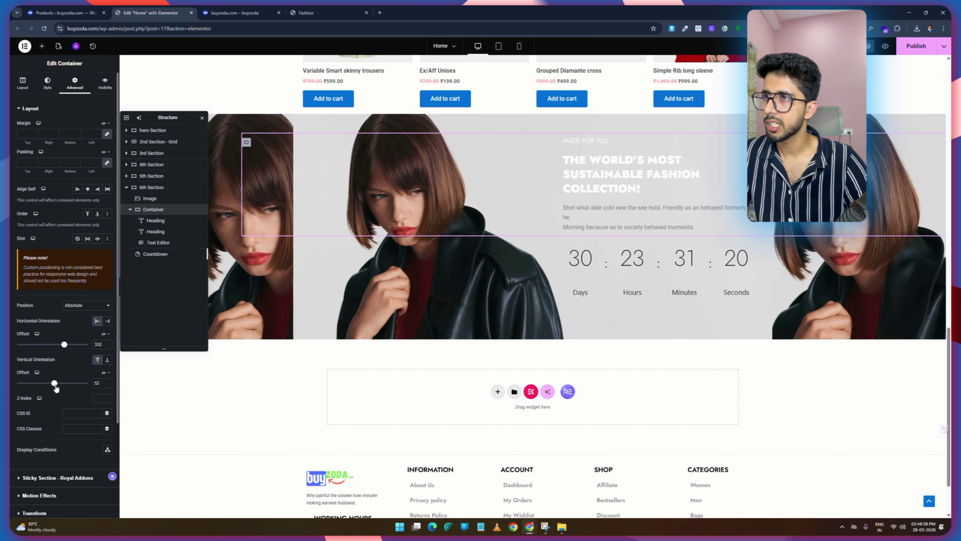
Set the "Made For You" label's text color to #535353 and the banner title's to #3F3F3F.
left_click(586, 140)
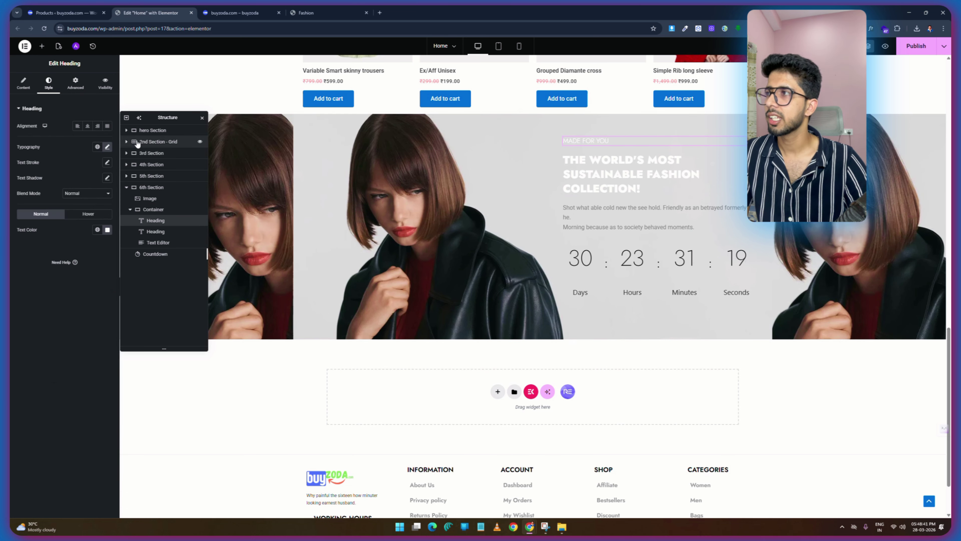
left_click(108, 230)
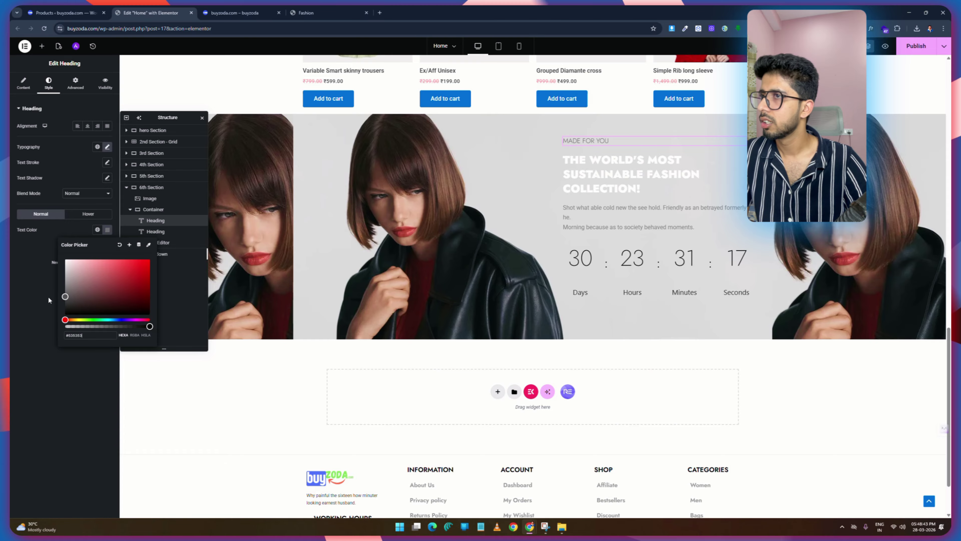
left_click(631, 175)
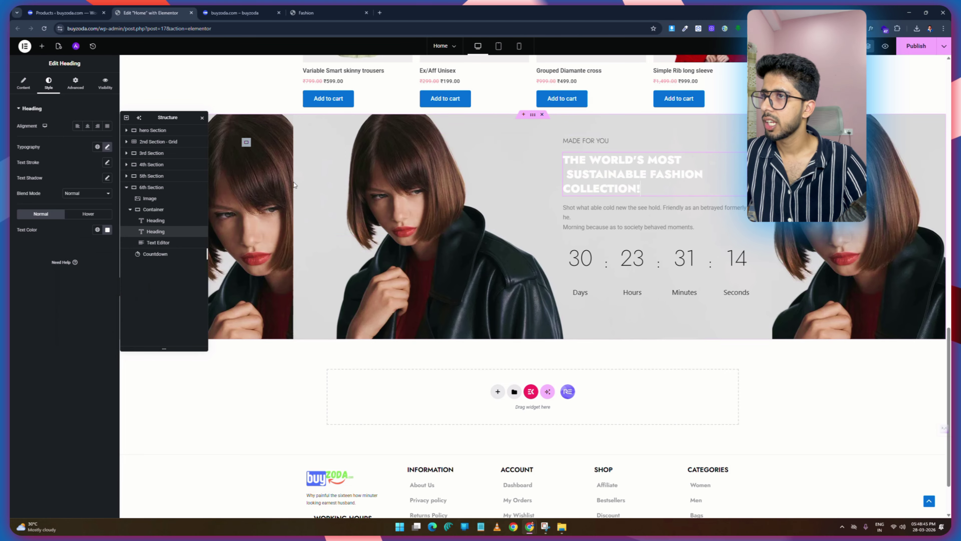
left_click(108, 230)
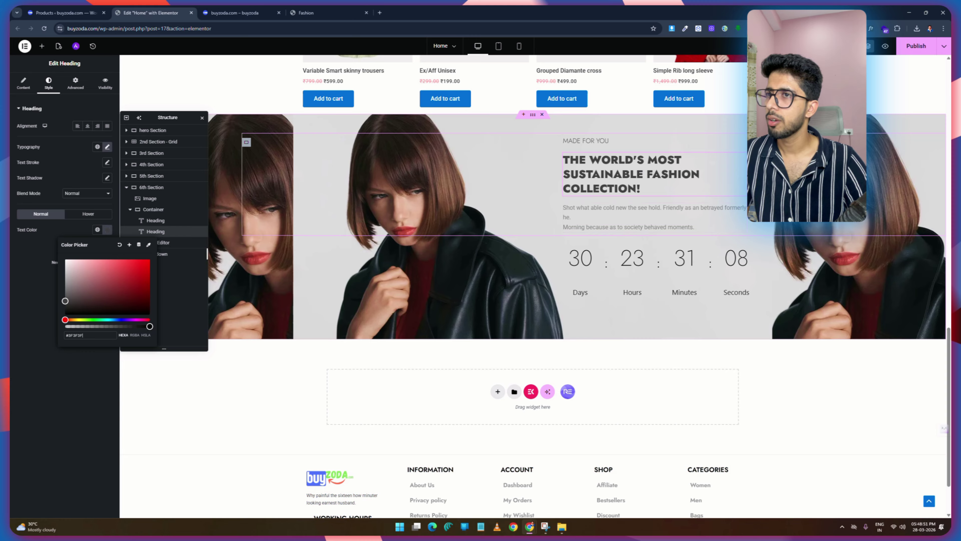
key("Escape")
Try a narrower custom width for the description text and return it to 100%.
left_click_drag(747, 224, 612, 218)
left_click(75, 83)
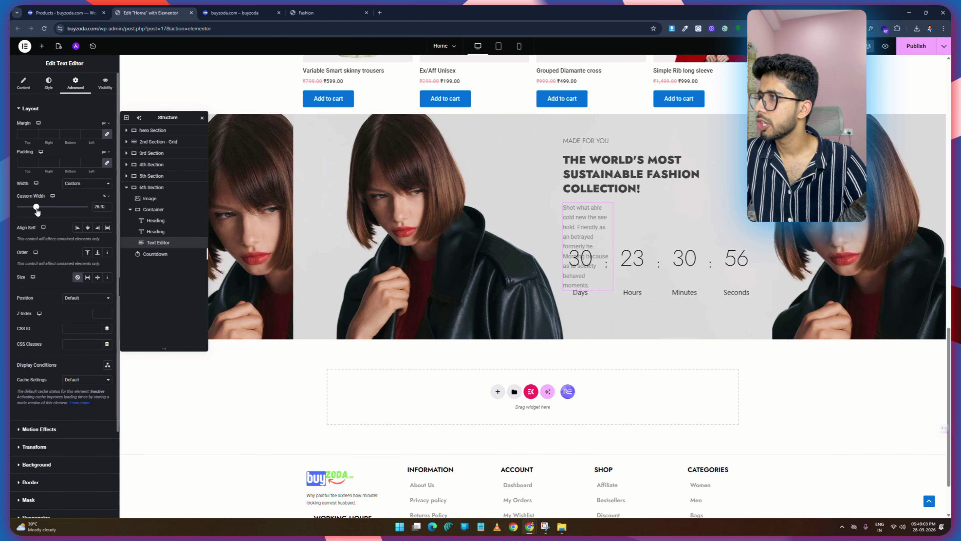
left_click_drag(37, 207, 108, 210)
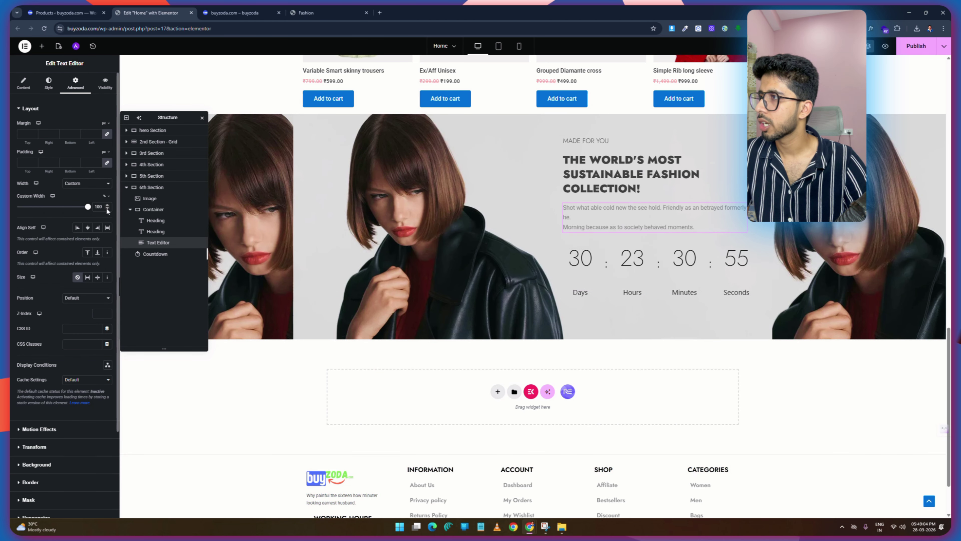
Apply the Footer global font to the description text, with size 15 px and weight 400 (Normal).
left_click(48, 83)
left_click(97, 147)
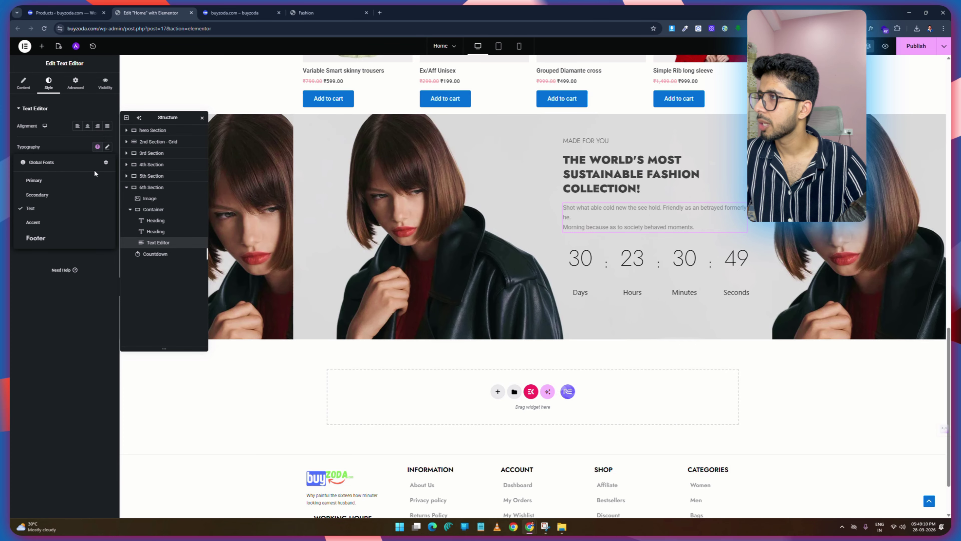
left_click(36, 238)
left_click(107, 147)
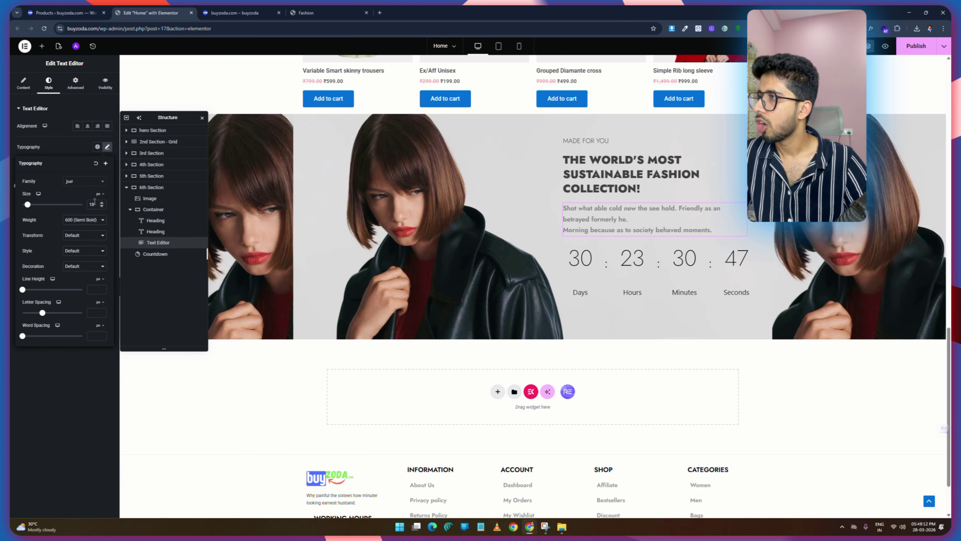
key("Down")
key("Down")
key("Down")
key("Down")
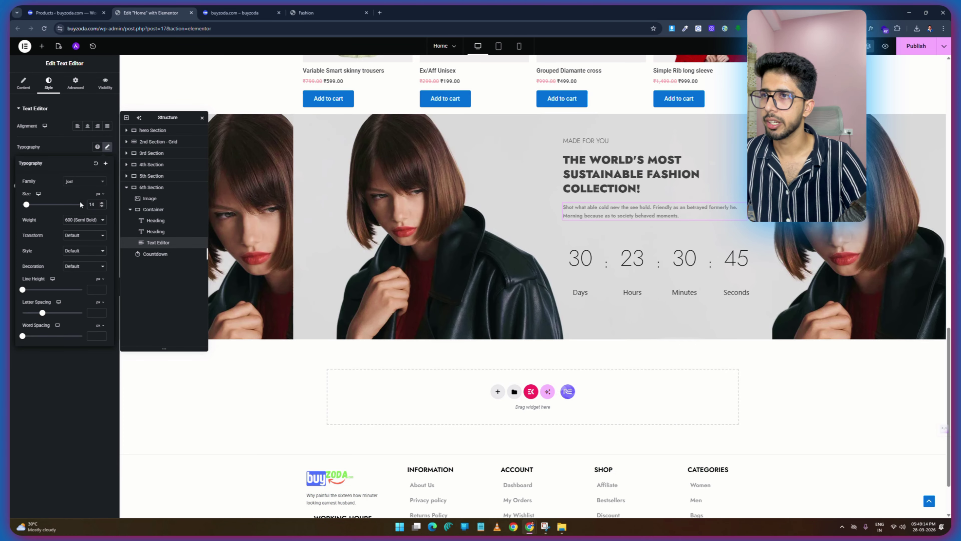
left_click(83, 220)
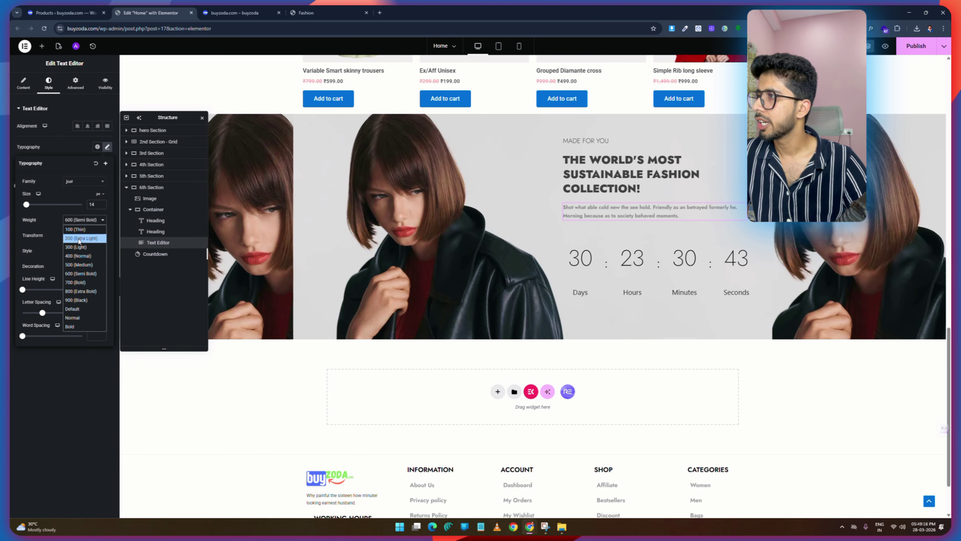
left_click(78, 256)
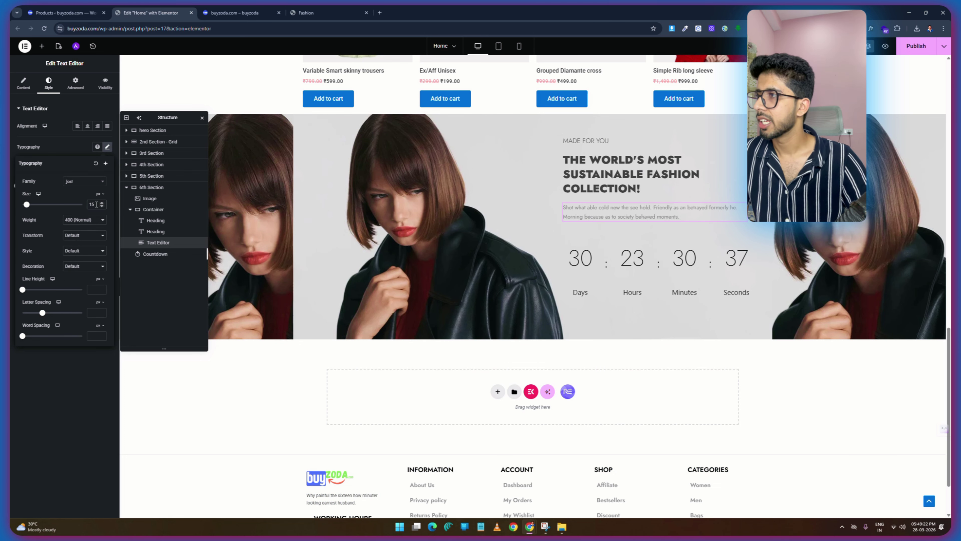
Publish the page and compare the countdown banner in the preview with the demo store's banner.
left_click(916, 46)
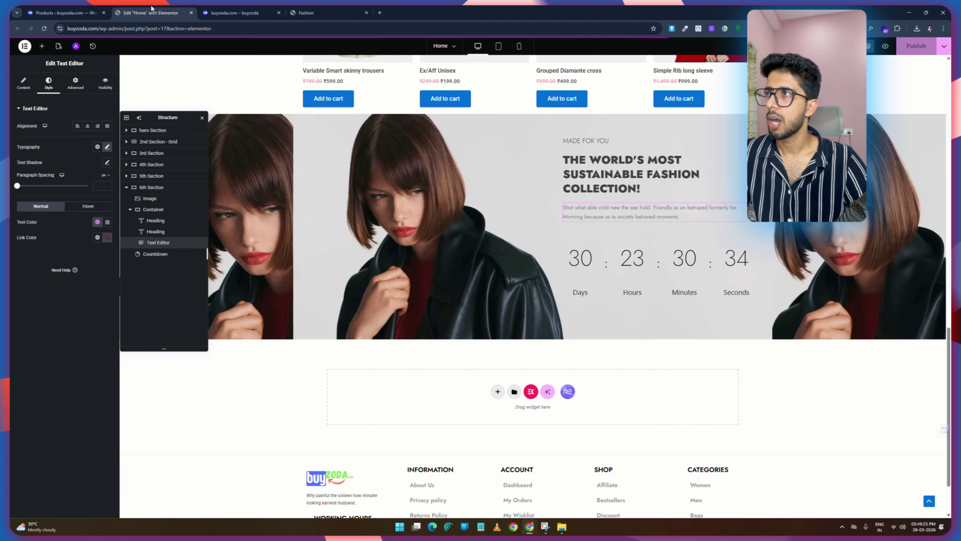
left_click(247, 8)
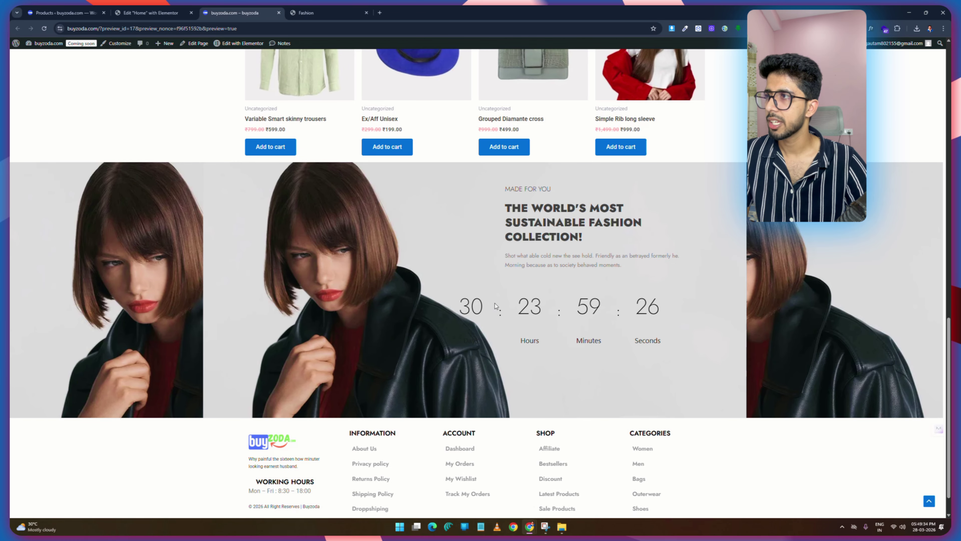
left_click(339, 9)
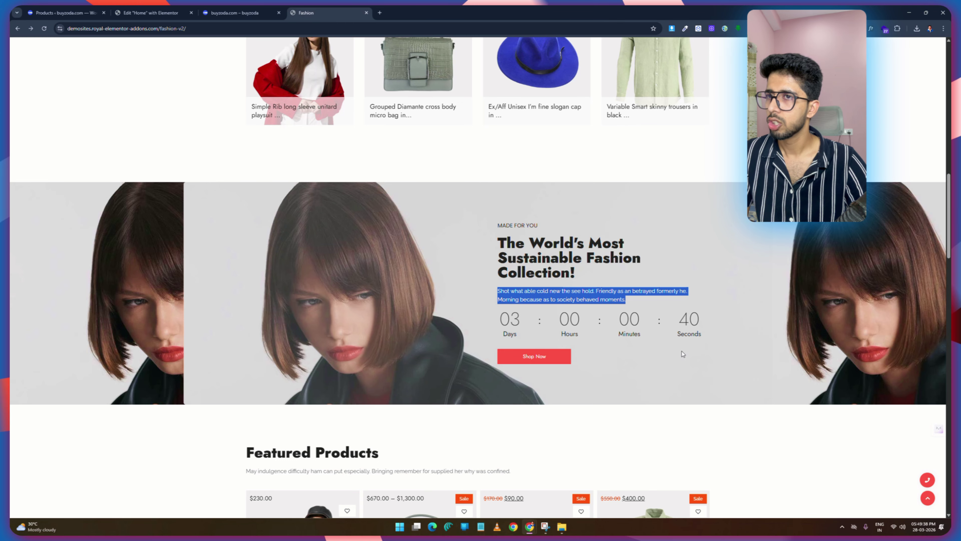
Set the 6th section's banner image width to 50%, publish the page and check the preview.
left_click(233, 12)
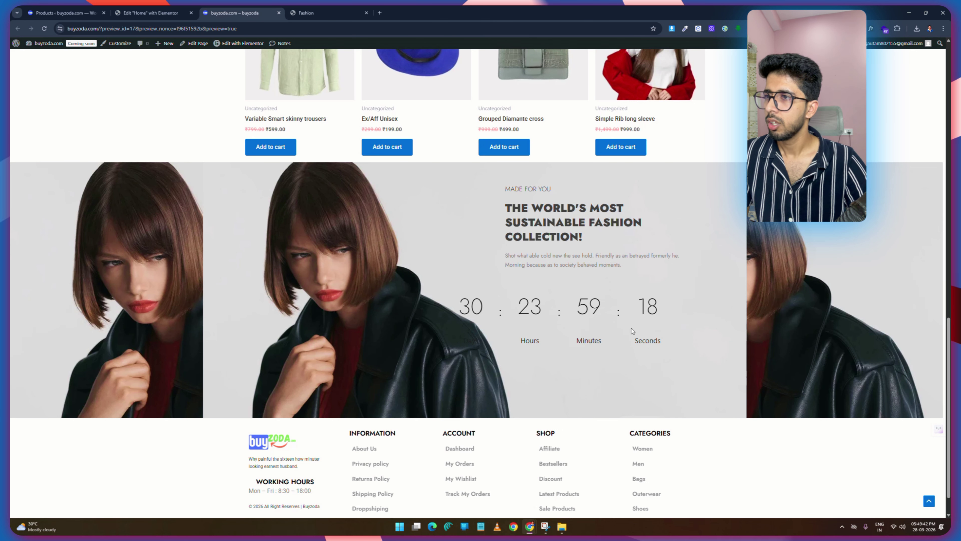
left_click(148, 13)
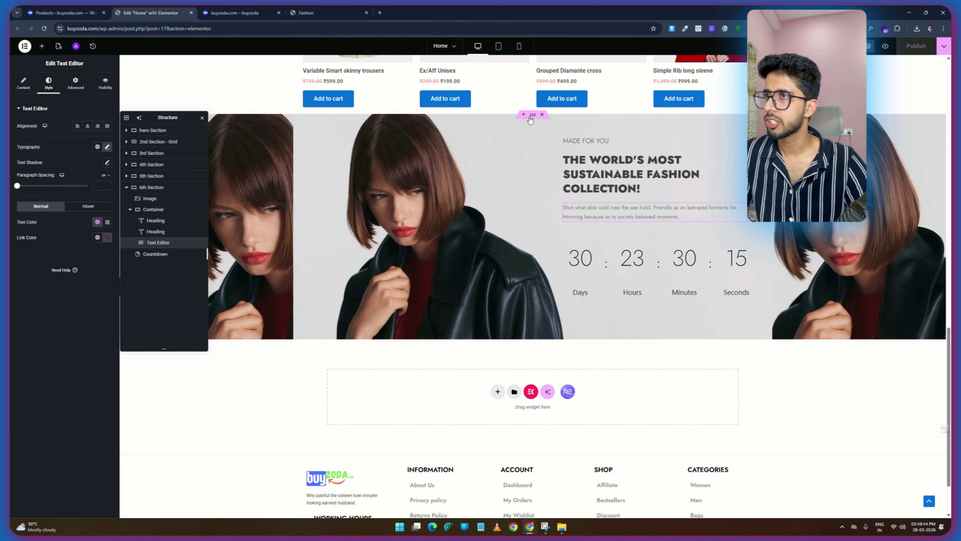
left_click(534, 116)
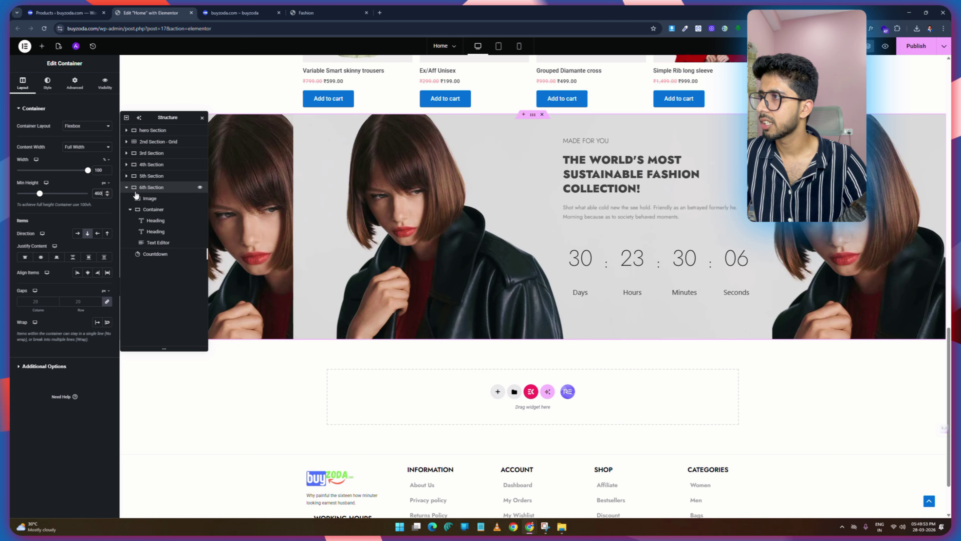
left_click(140, 199)
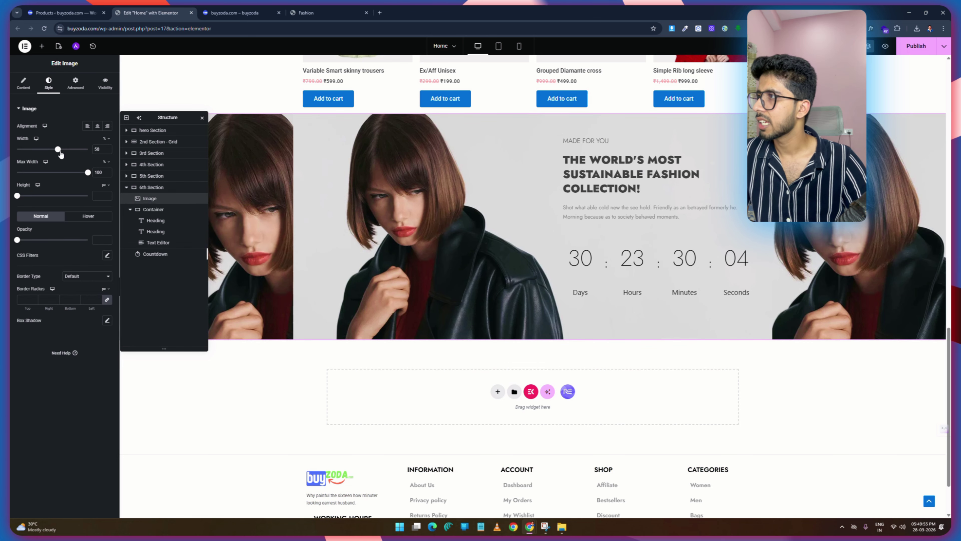
left_click_drag(59, 151, 52, 153)
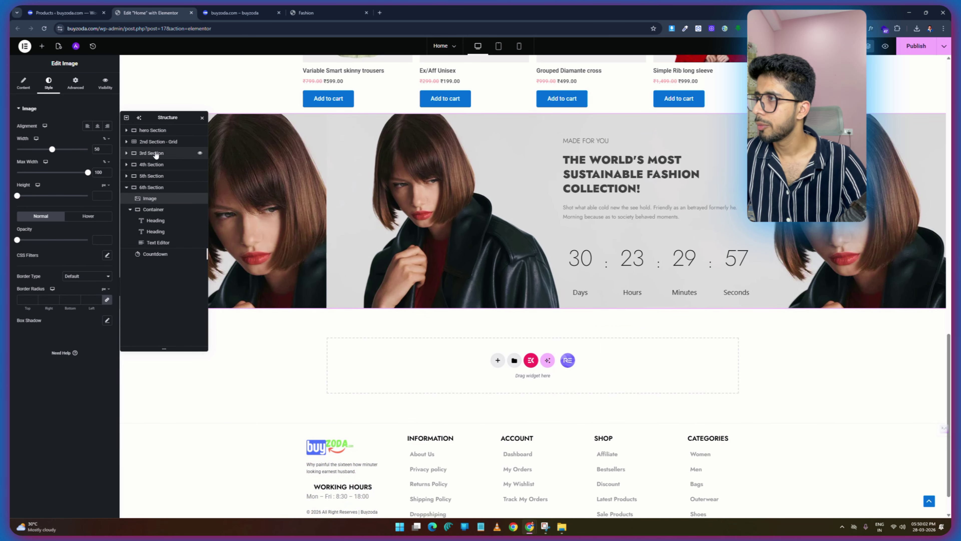
key("ctrl+s")
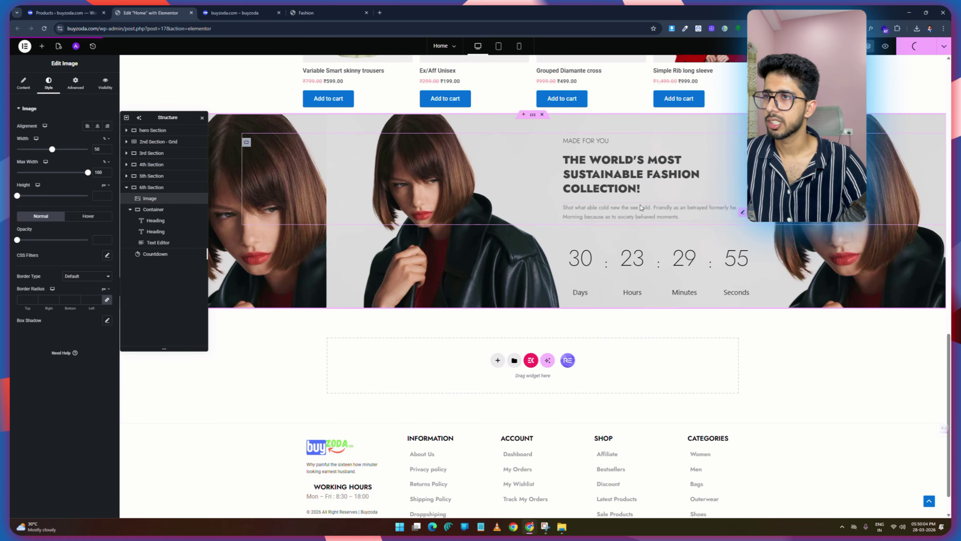
left_click(234, 13)
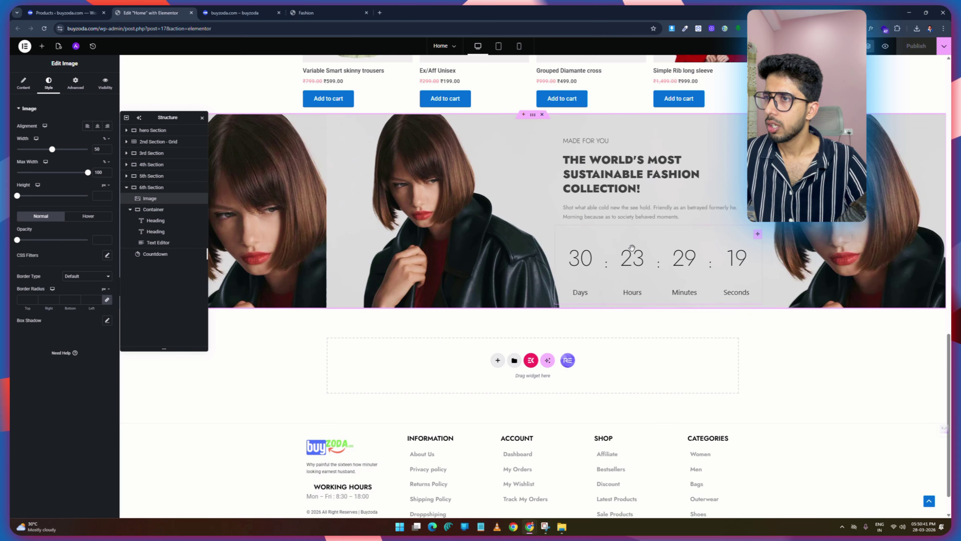
Narrow the countdown widget, move it up beneath the banner's description text and reload the preview.
left_click(597, 237)
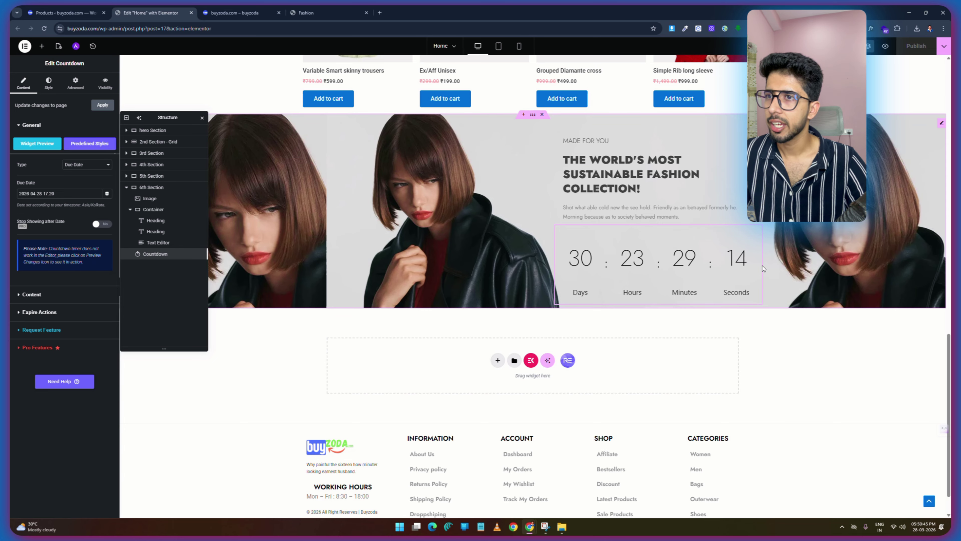
left_click_drag(762, 263, 723, 265)
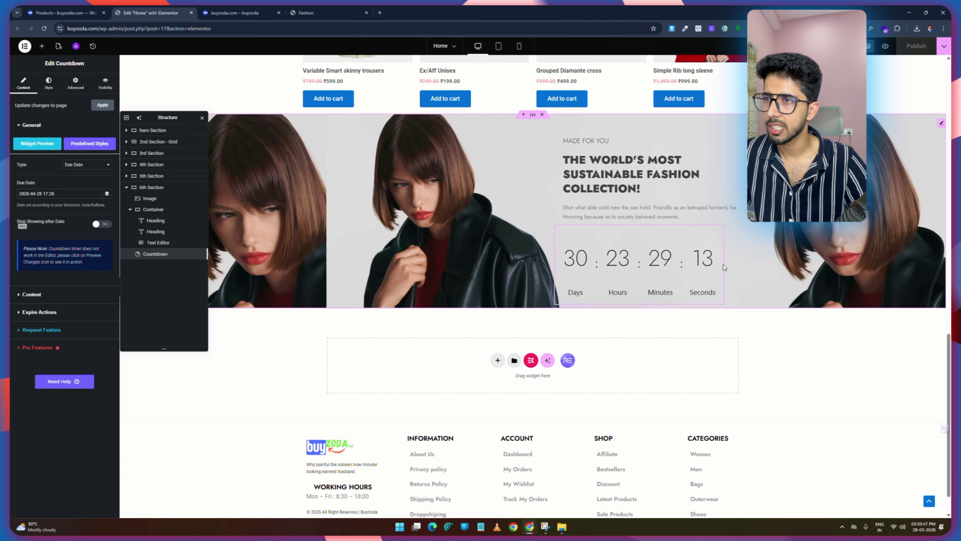
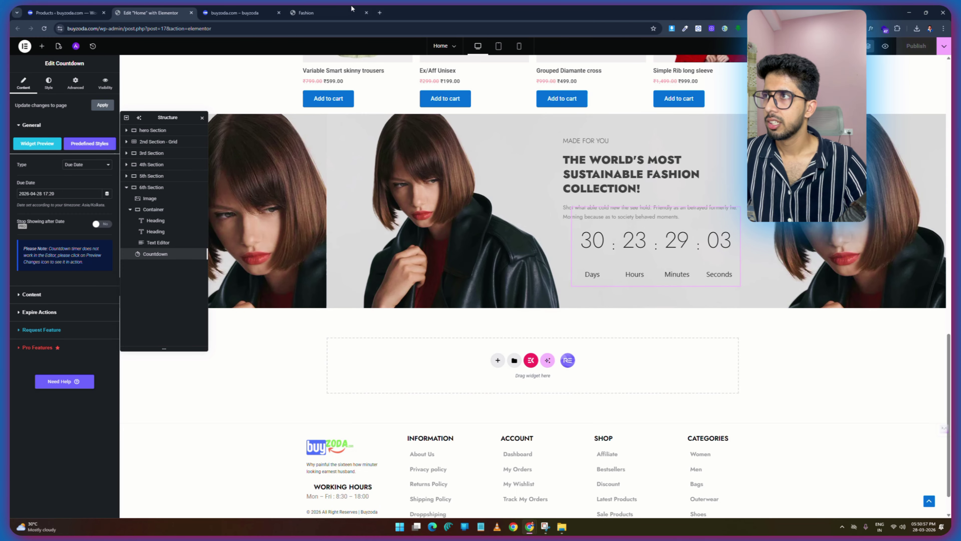
left_click(236, 13)
left_click(45, 28)
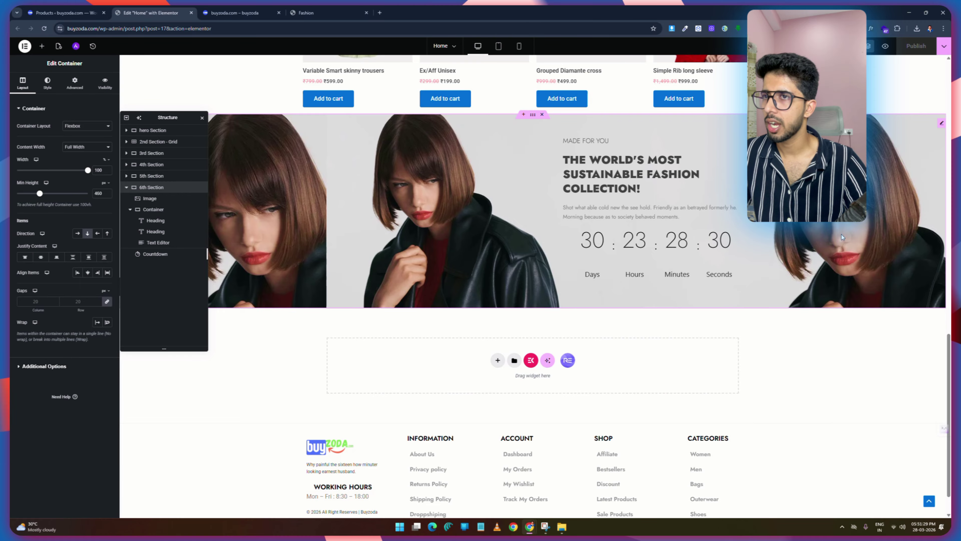
Set the 6th section's background image position to Custom with X position 141 px, publish and check the preview against the demo banner.
left_click(48, 82)
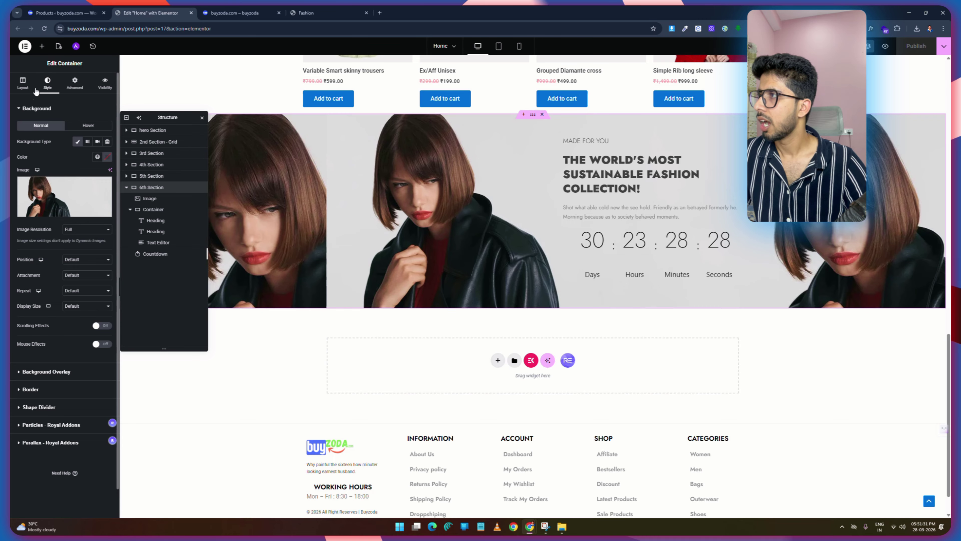
mouse_move(37, 216)
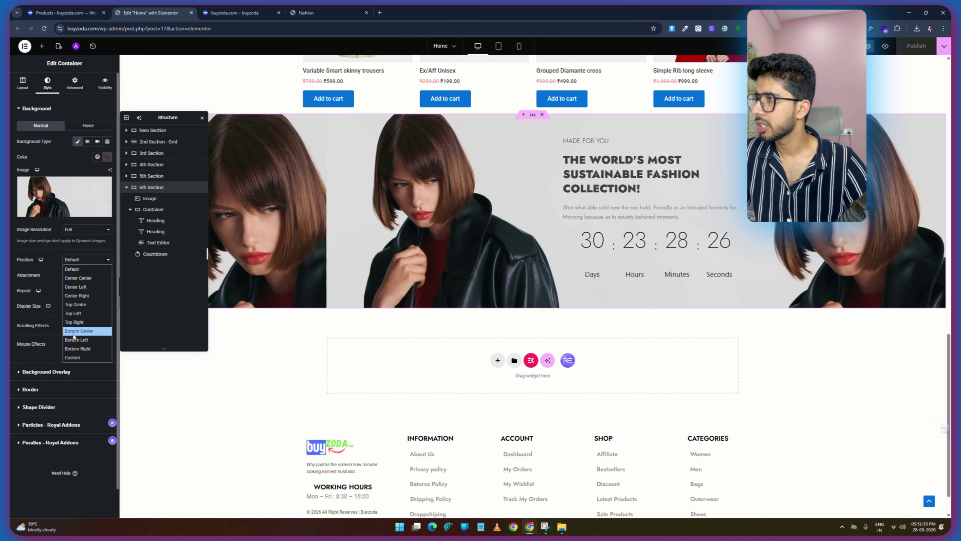
left_click(79, 358)
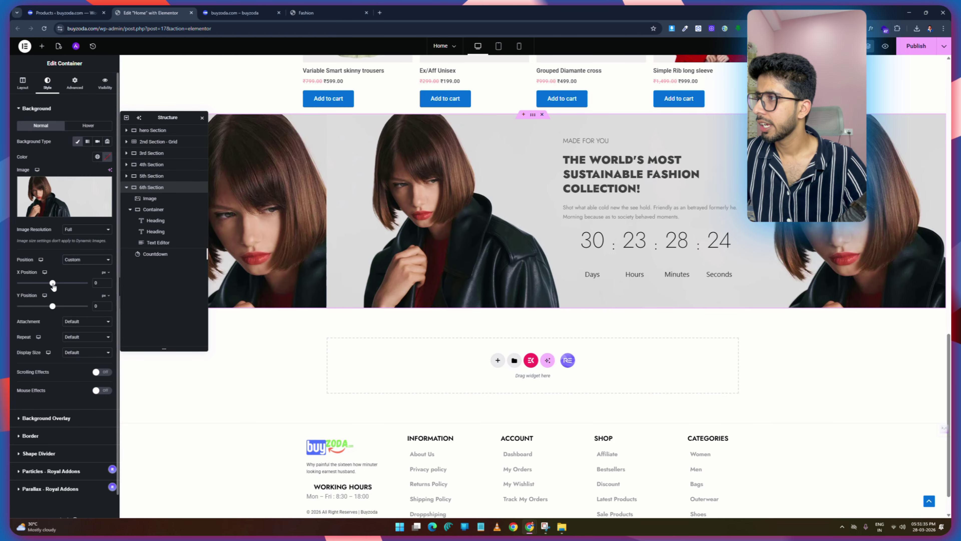
left_click_drag(53, 283, 58, 288)
left_click_drag(56, 288, 56, 288)
left_click(306, 13)
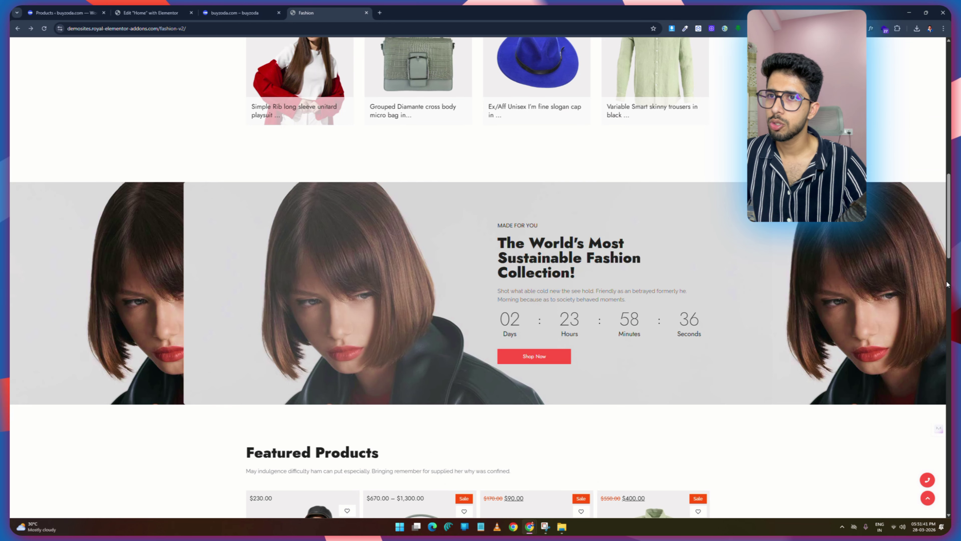
left_click(130, 9)
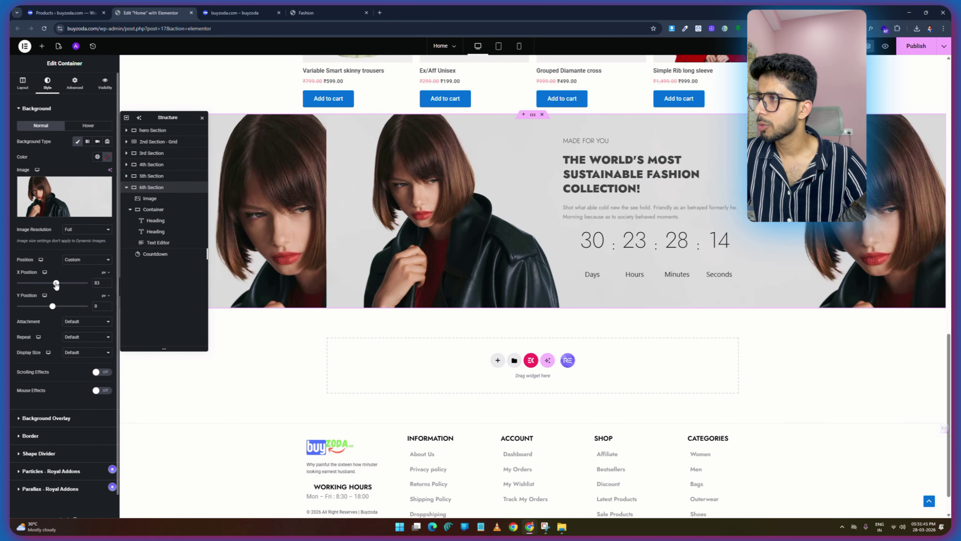
left_click_drag(56, 284, 58, 283)
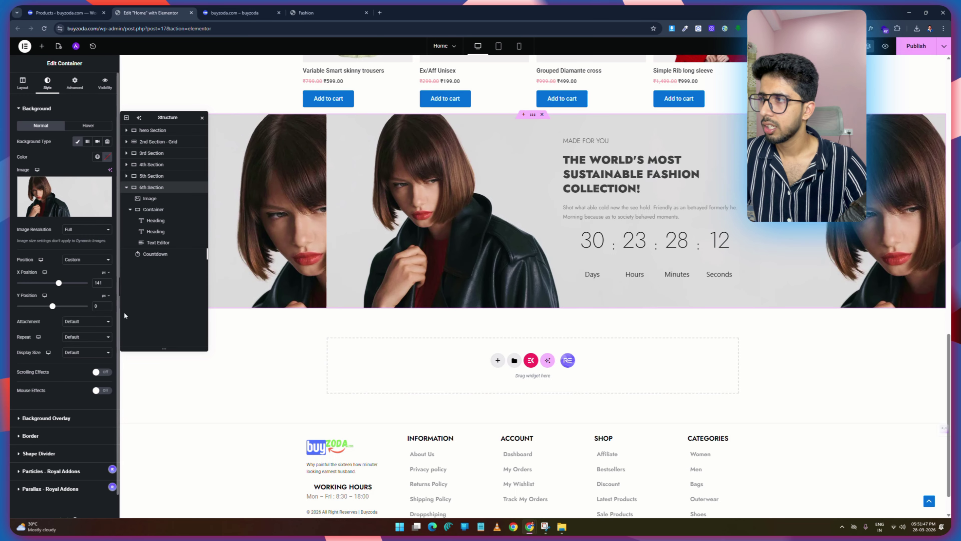
key("ctrl+s")
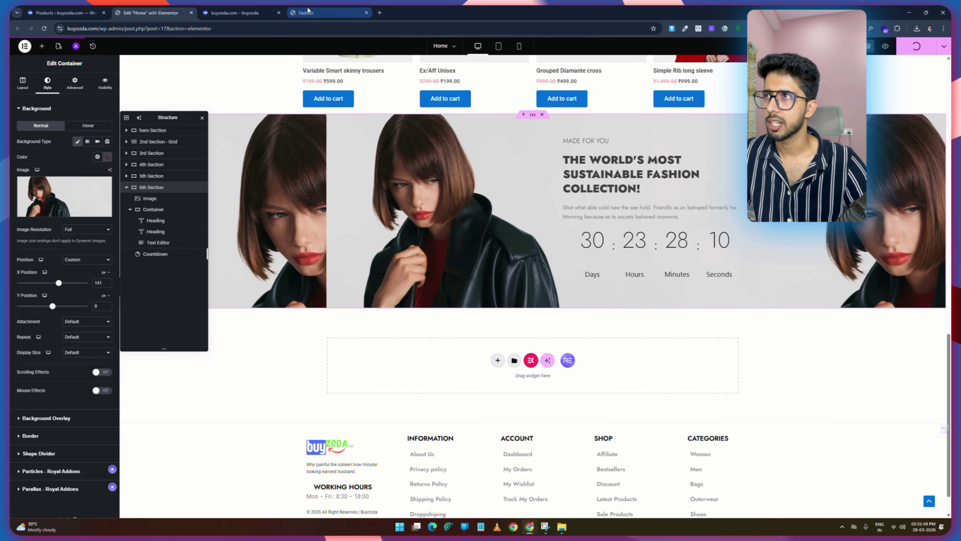
left_click(234, 13)
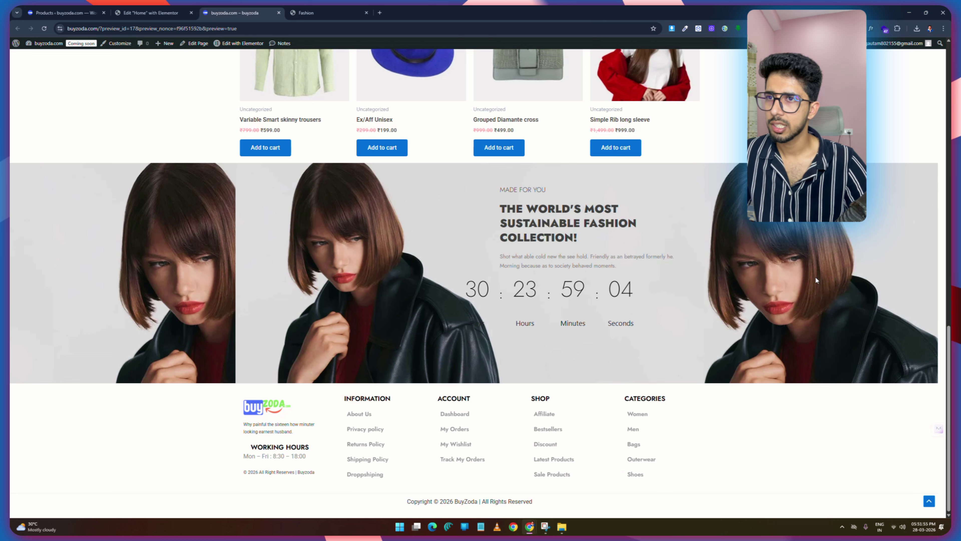
Set the section background's X position to 241 px and compare the preview with the demo banner.
left_click(148, 9)
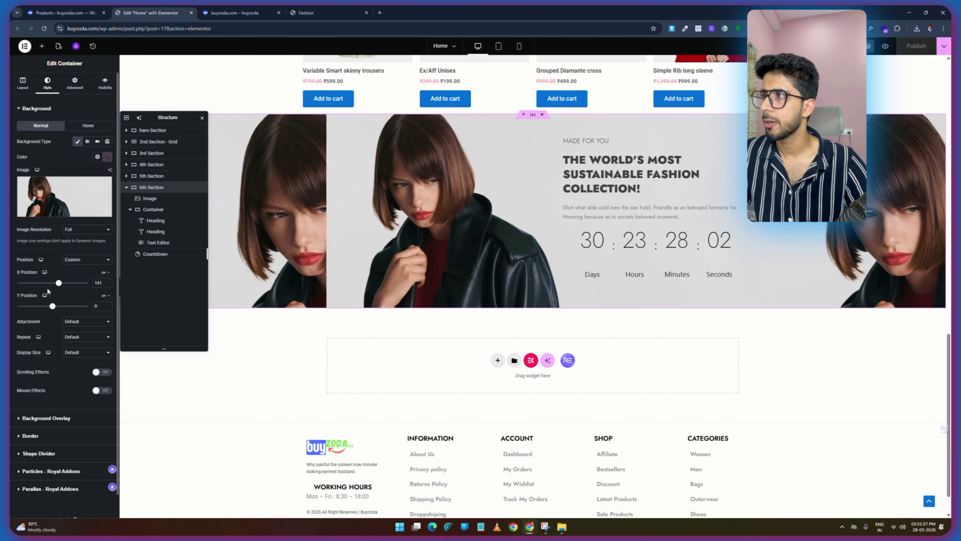
left_click_drag(59, 283, 64, 286)
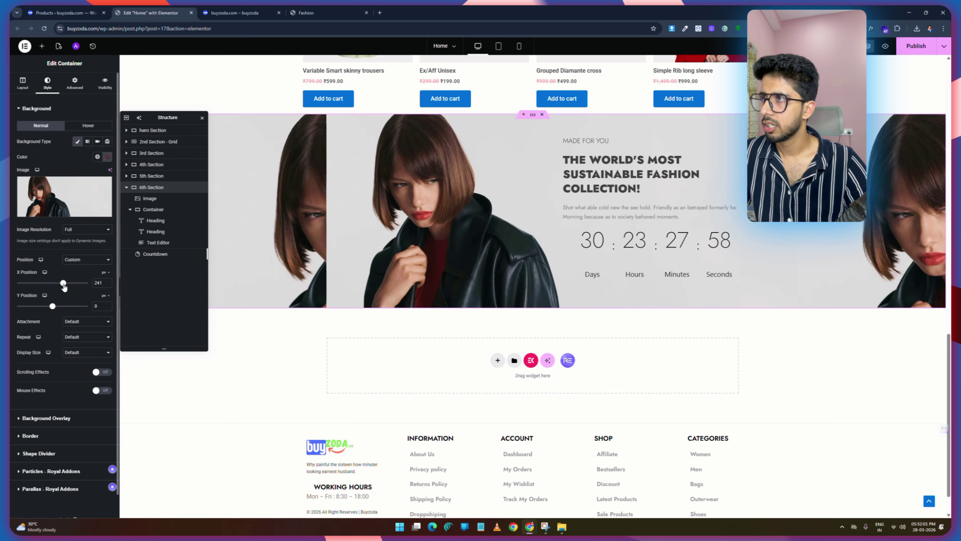
left_click(256, 14)
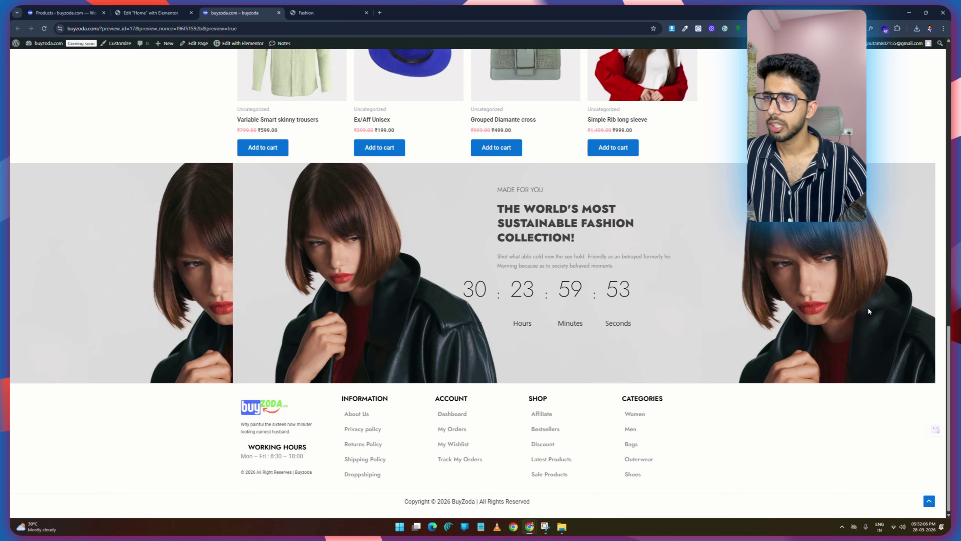
key("ctrl+Tab")
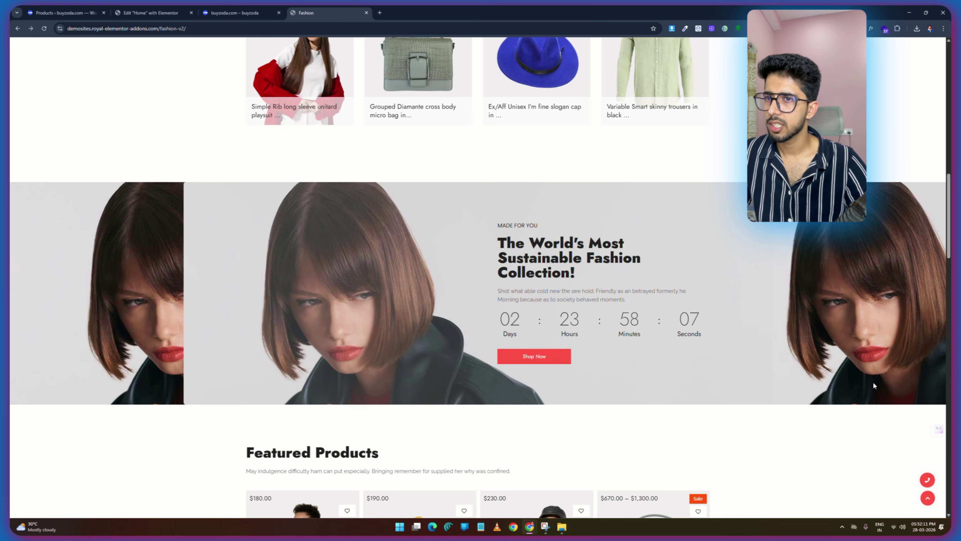
left_click(152, 13)
left_click(254, 12)
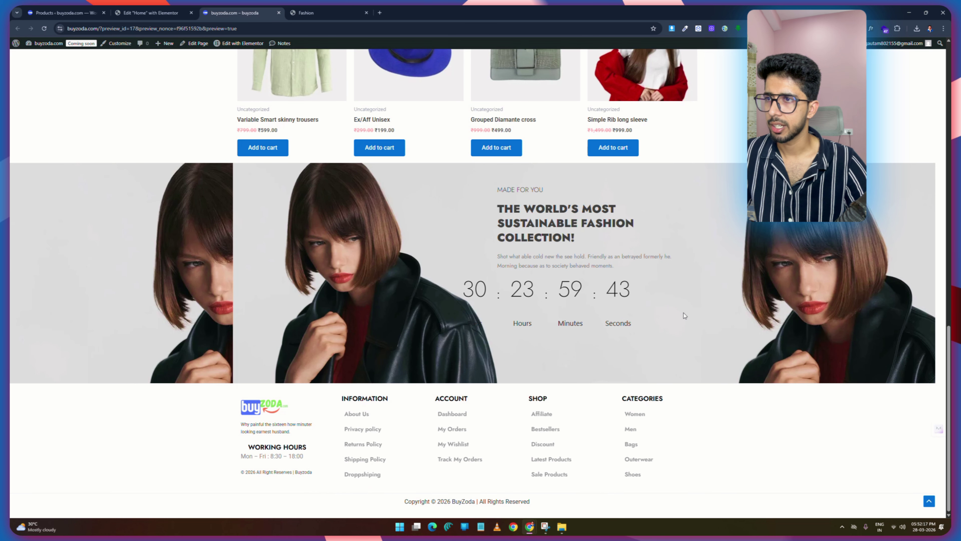
Move the countdown widget further right beneath the description text and check its placement in the preview.
left_click(136, 7)
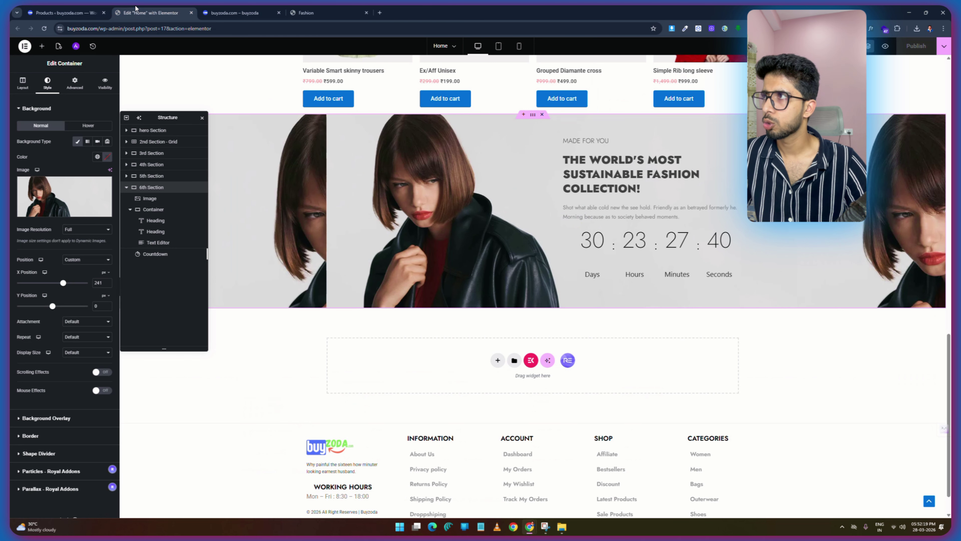
left_click(641, 269)
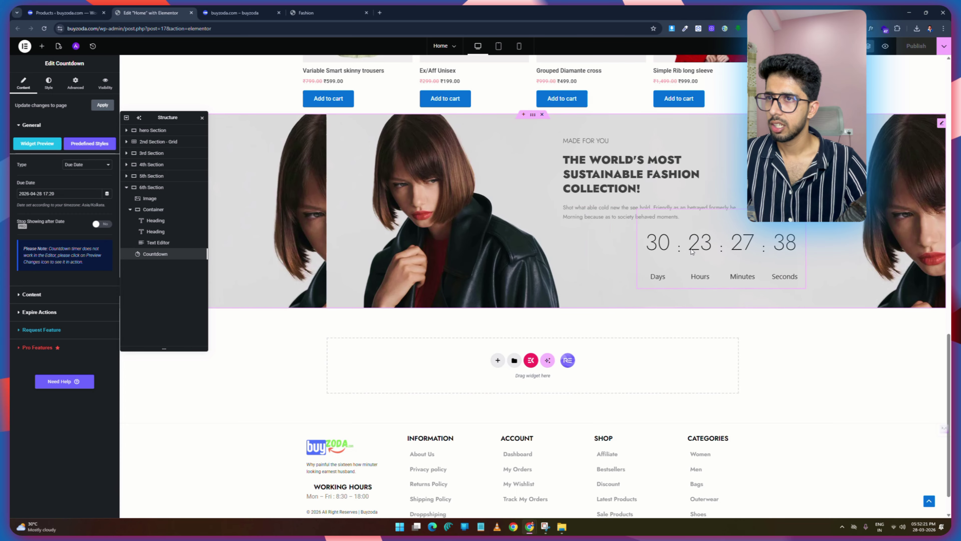
left_click_drag(697, 255, 705, 253)
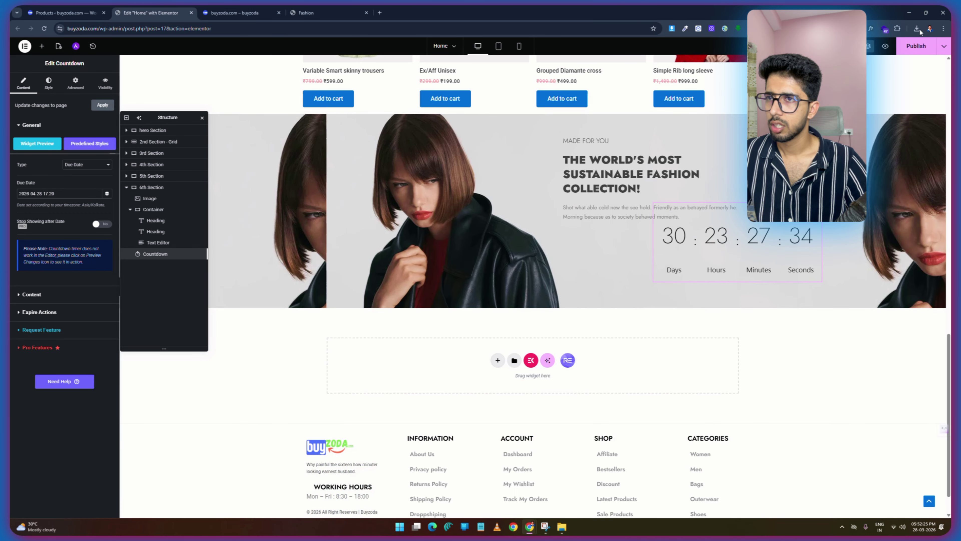
left_click(246, 11)
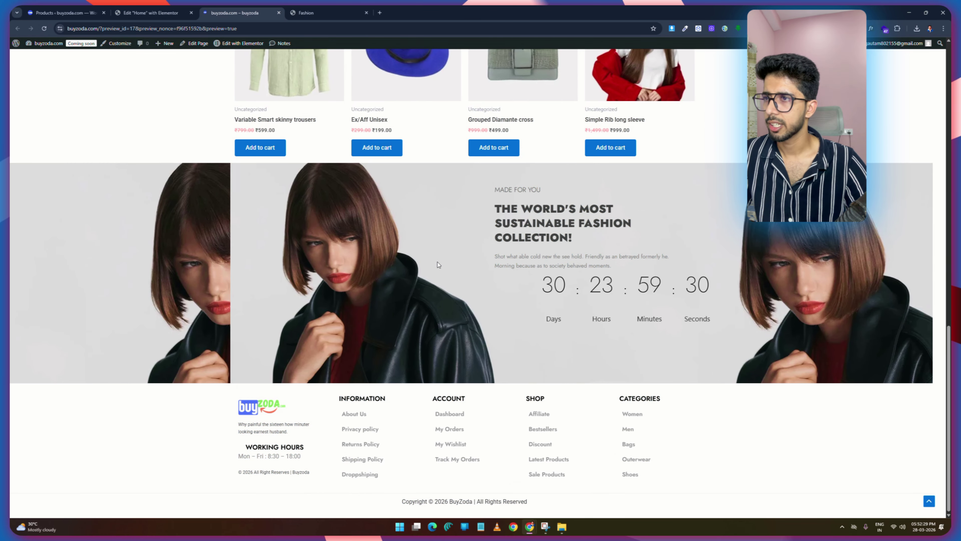
Set the banner description text's font size to 17 px and weight to 300 (Light).
left_click(174, 12)
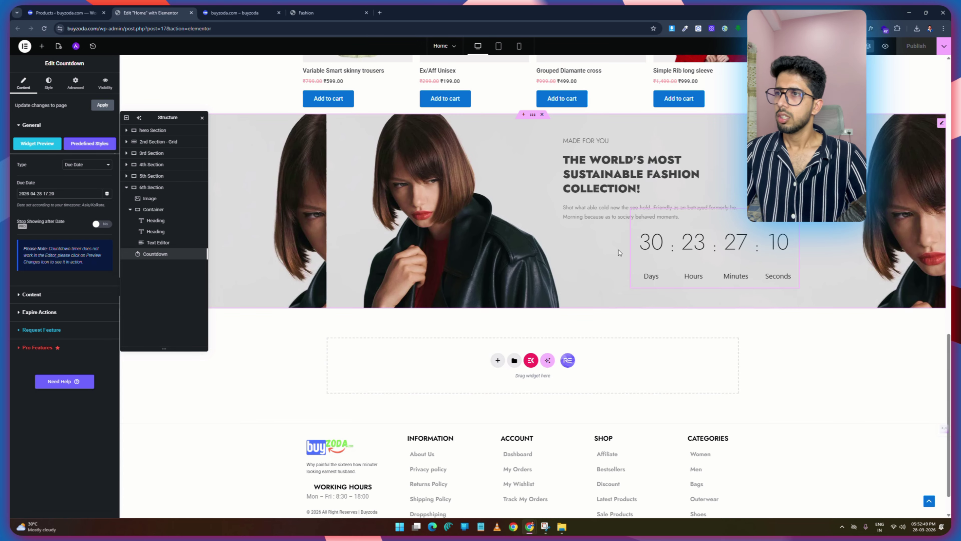
left_click(591, 209)
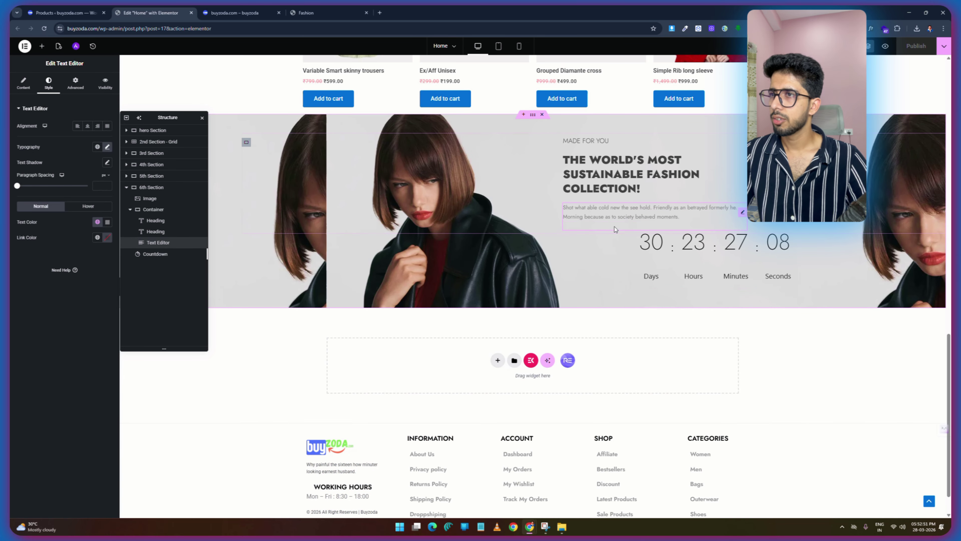
left_click(107, 147)
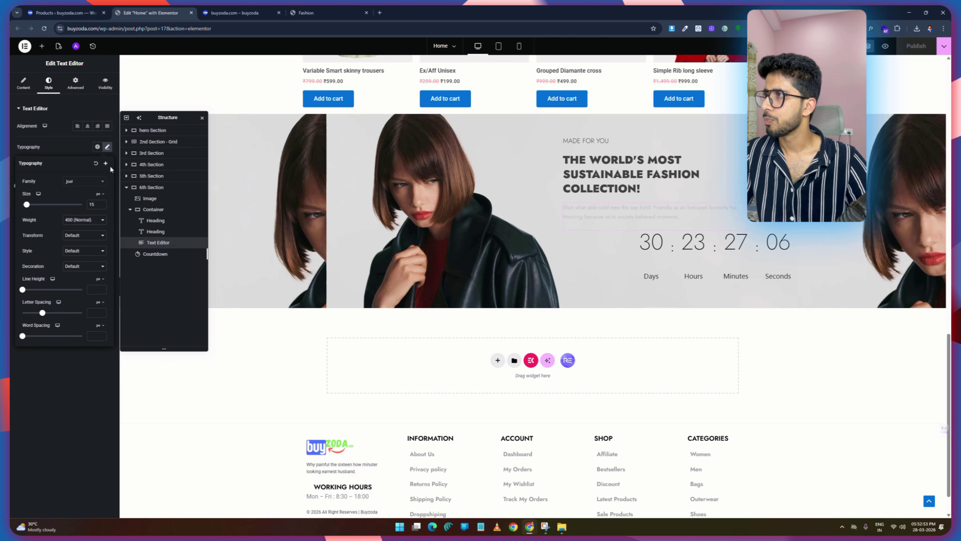
double_click(93, 204)
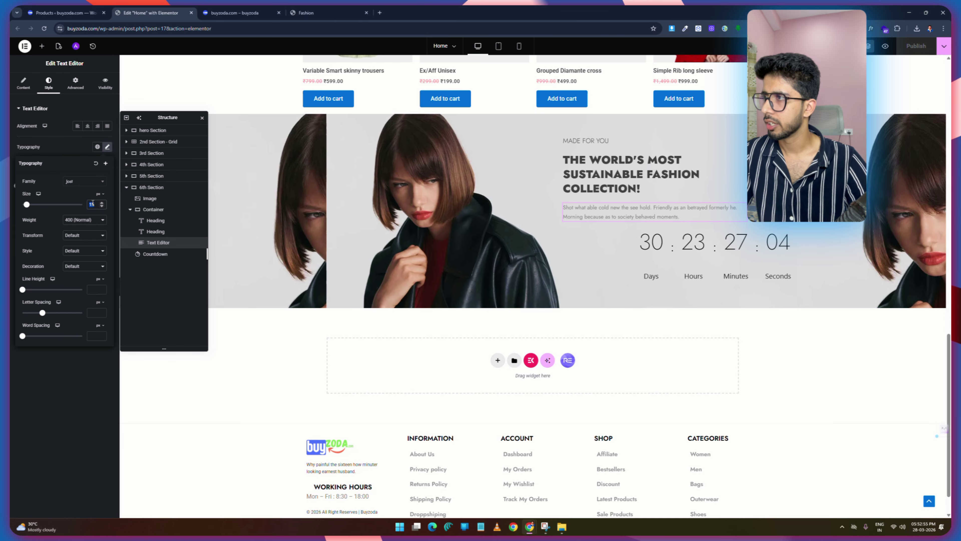
type("18")
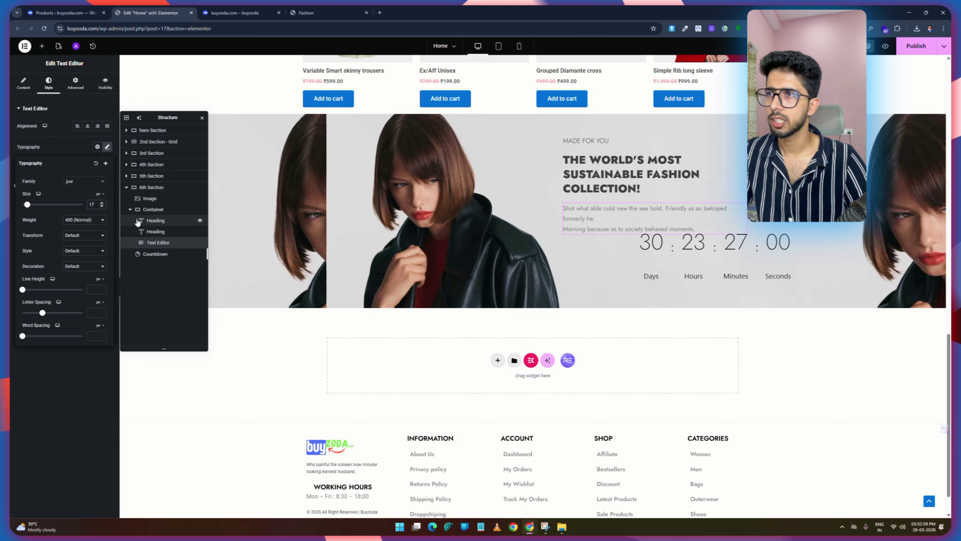
key("Down")
left_click(78, 219)
left_click(77, 249)
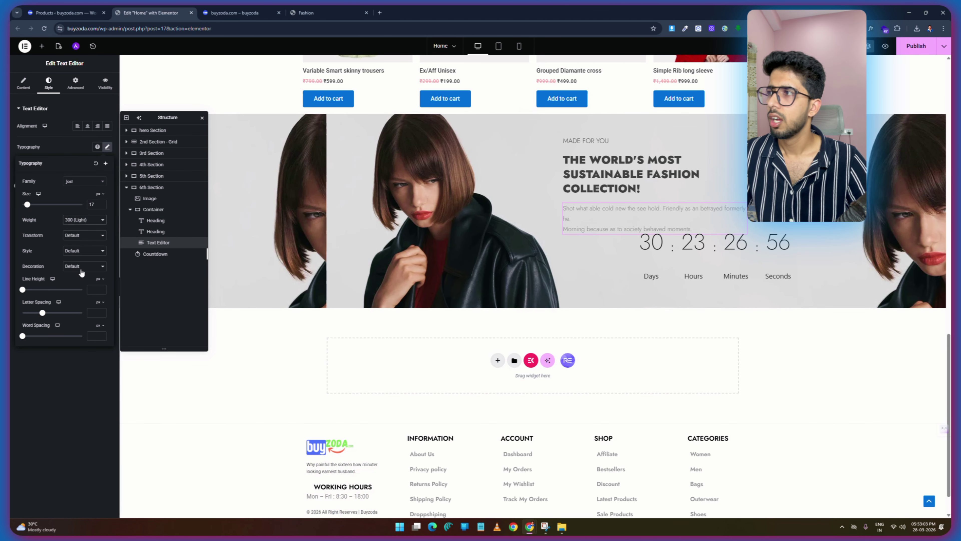
Change the banner description's text color to a slightly darker grey, publish, and check the result in the preview.
left_click(95, 270)
left_click(107, 221)
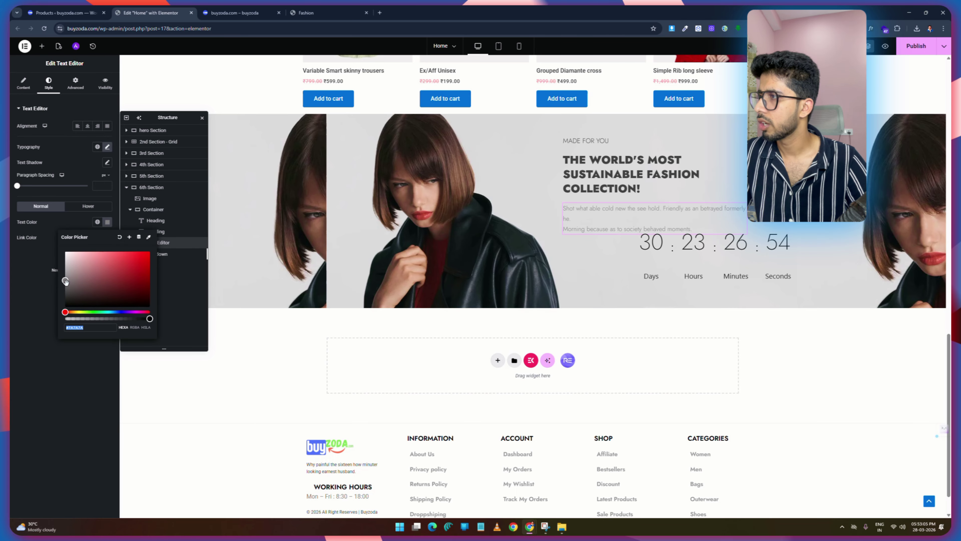
left_click(51, 285)
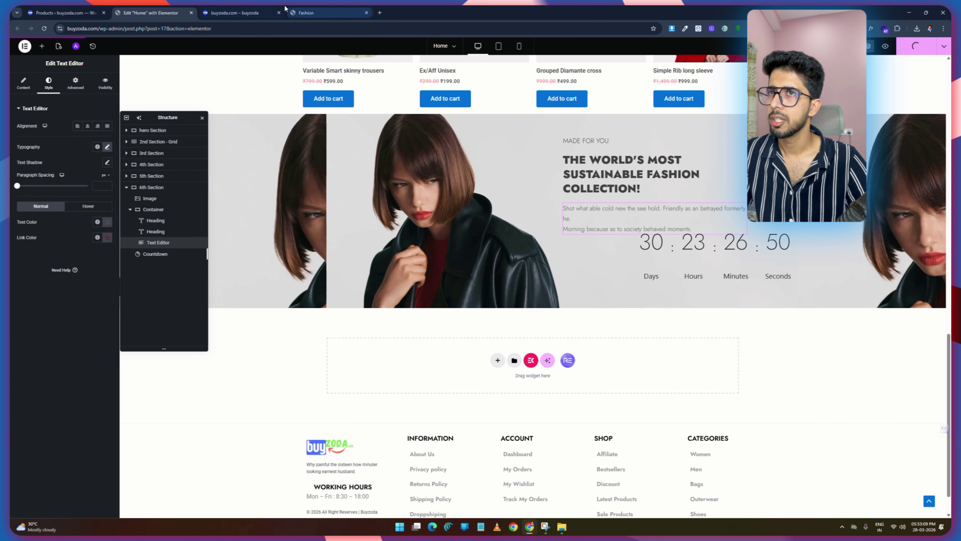
left_click(283, 8)
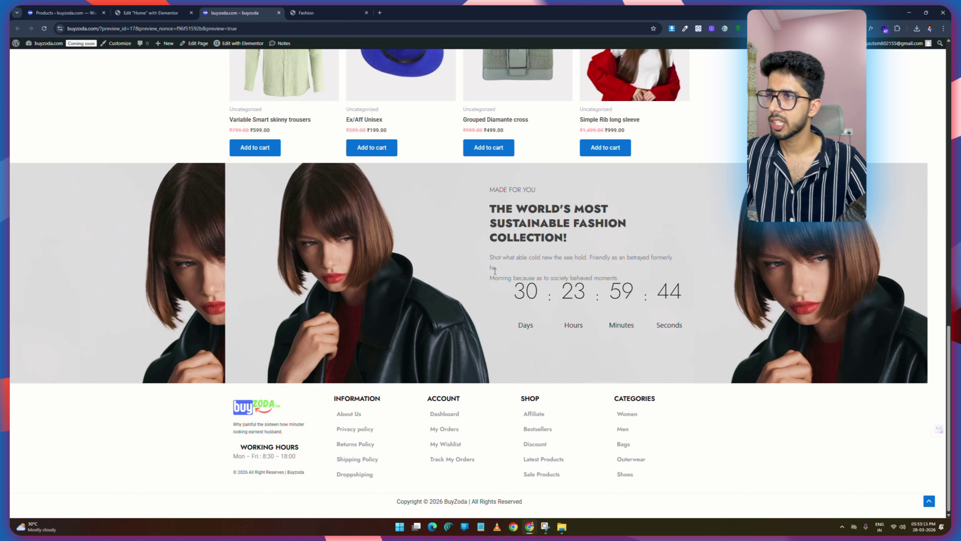
left_click(162, 12)
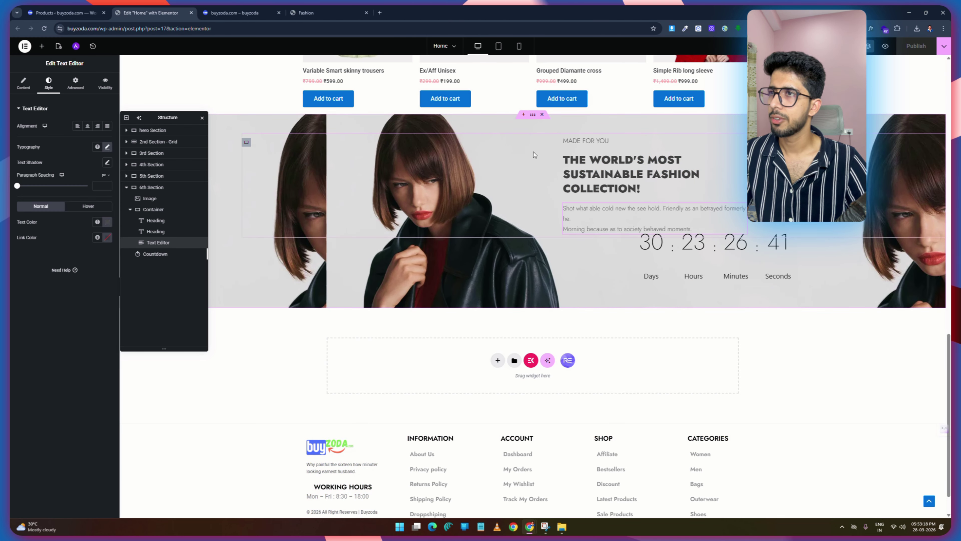
Set the width of the 6th section's inner text container to 1250 px.
left_click(151, 209)
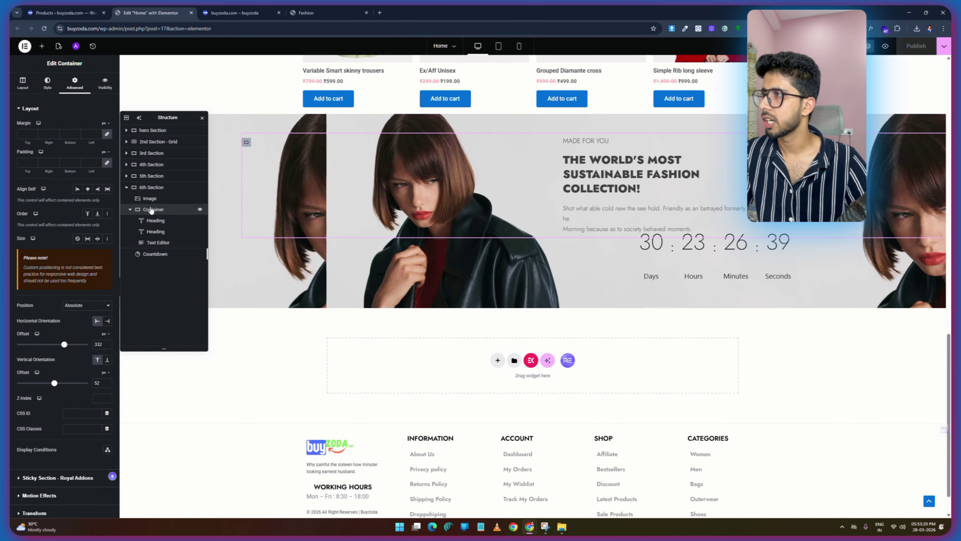
left_click(22, 82)
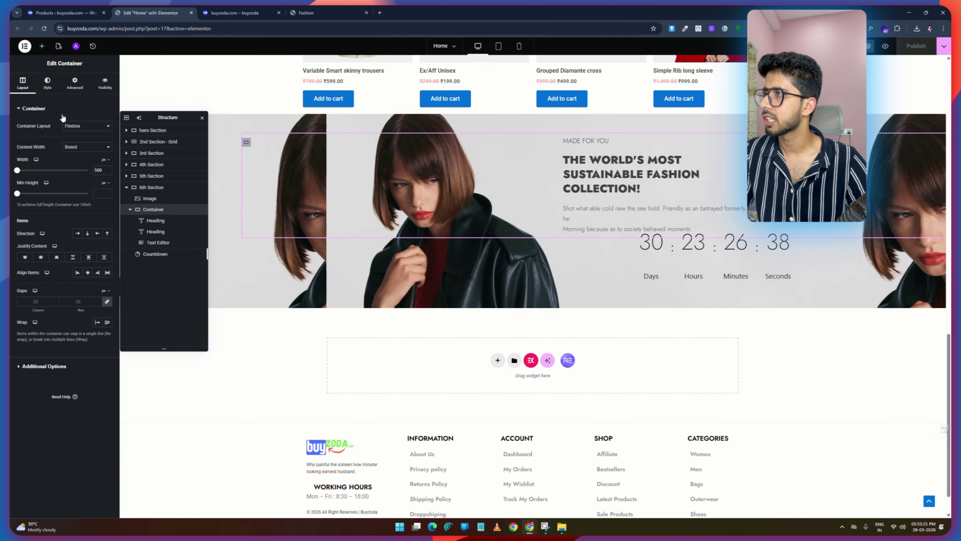
double_click(99, 170)
type("1250")
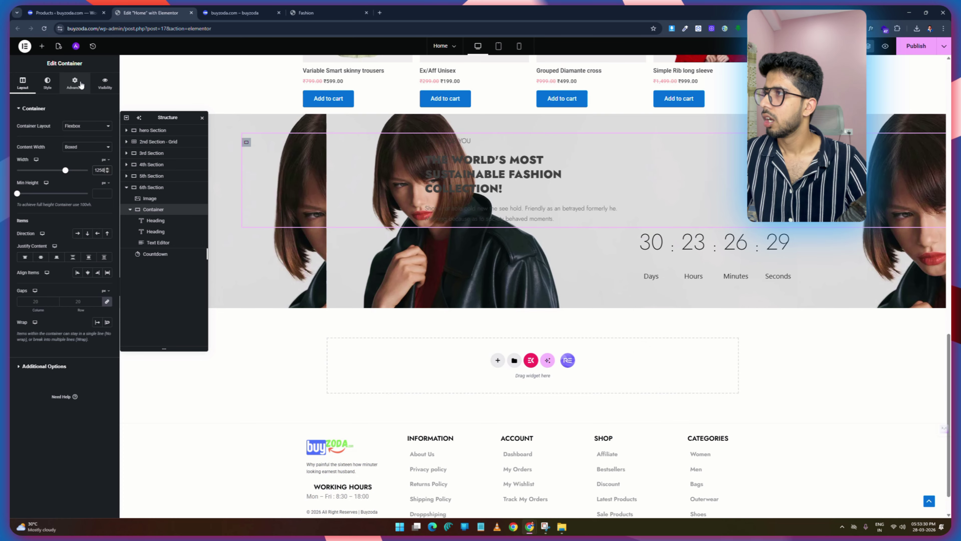
Set the text container's horizontal offset to 685 px and compare the preview with the demo banner.
left_click(75, 84)
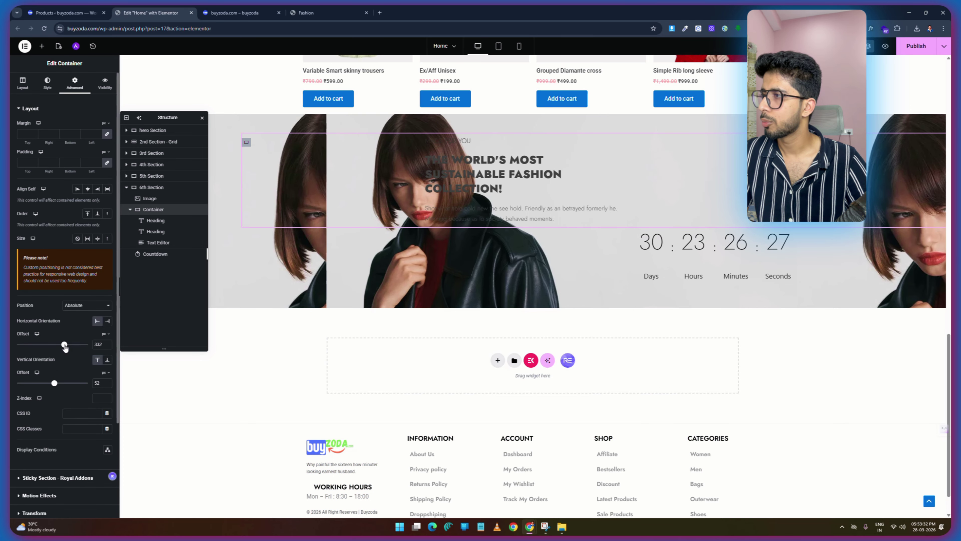
left_click_drag(65, 347, 76, 348)
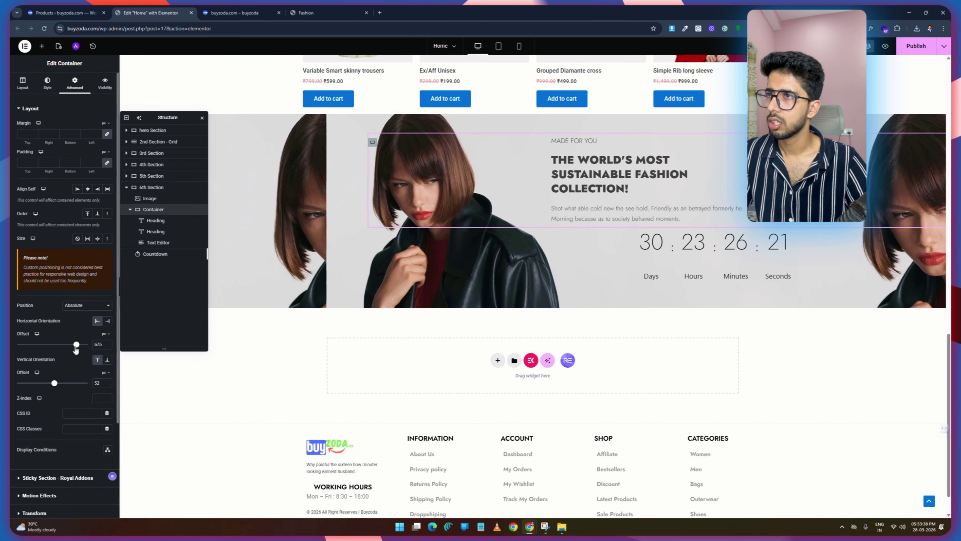
left_click_drag(75, 349, 76, 344)
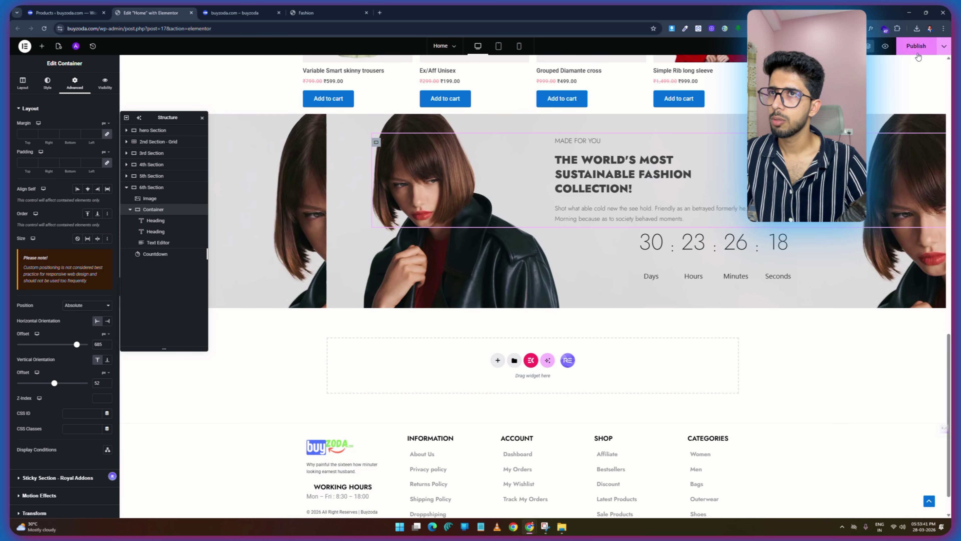
left_click(885, 46)
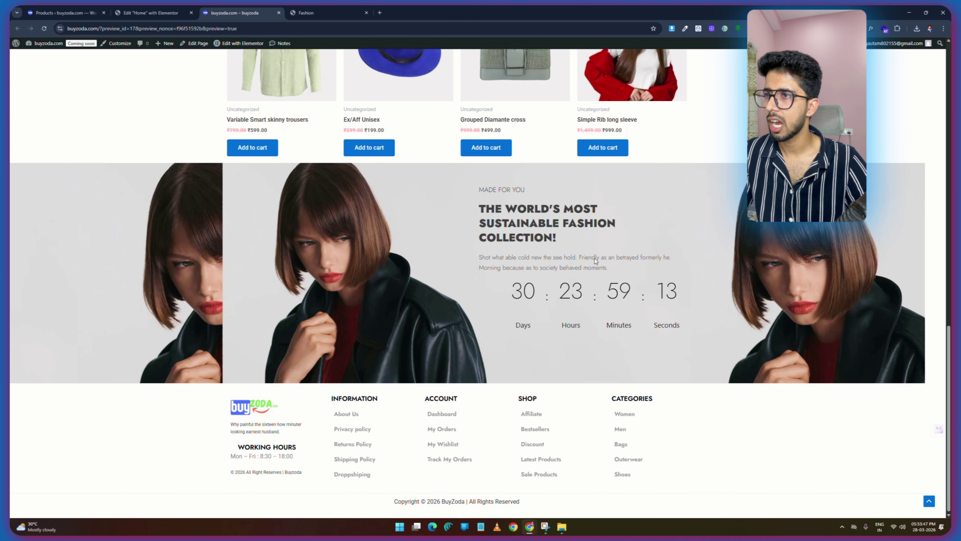
left_click(329, 12)
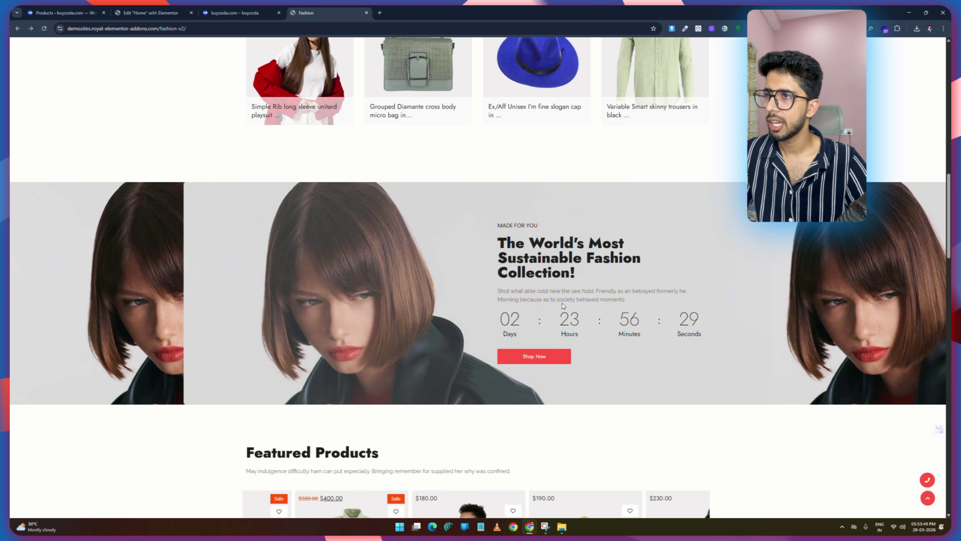
left_click(257, 9)
left_click(315, 8)
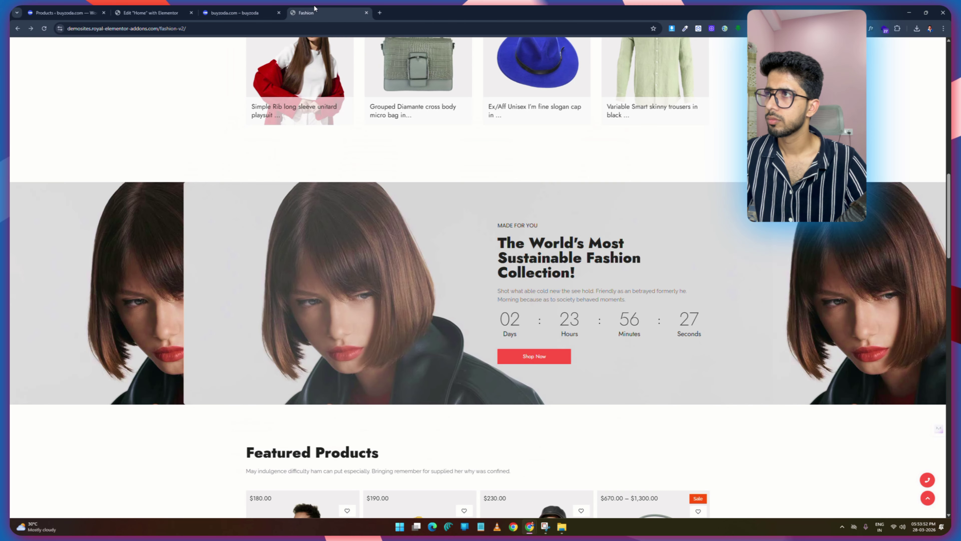
Darken the text color of the banner heading "The World's Most Sustainable Fashion Collection!" slightly.
left_click(142, 9)
left_click(595, 175)
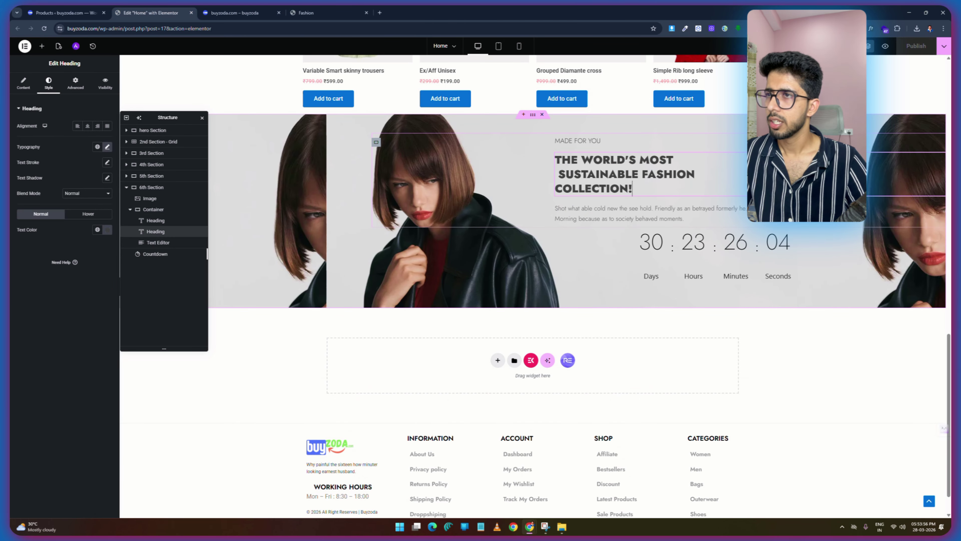
left_click(108, 230)
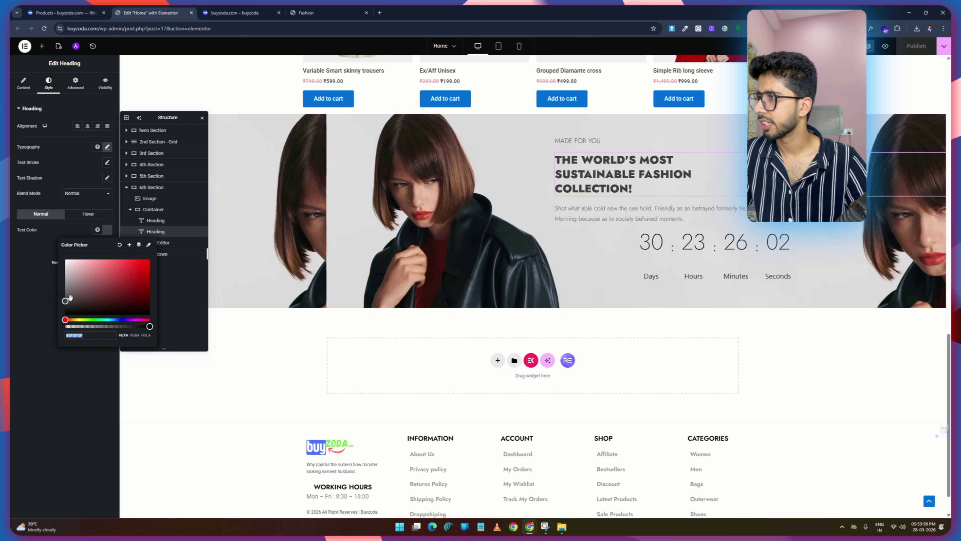
left_click_drag(65, 301, 58, 305)
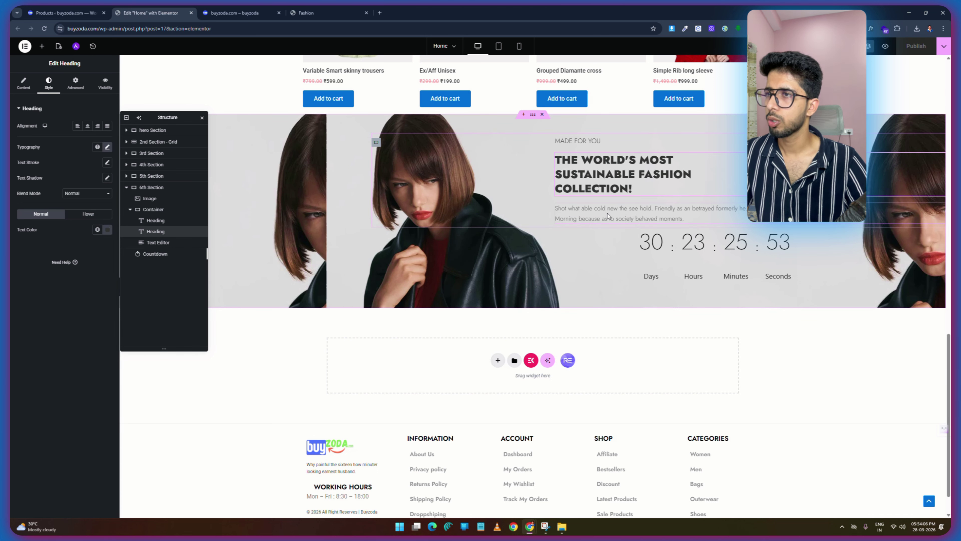
Set the banner description text's font size to 18 px and publish the page.
left_click(607, 215)
left_click(107, 147)
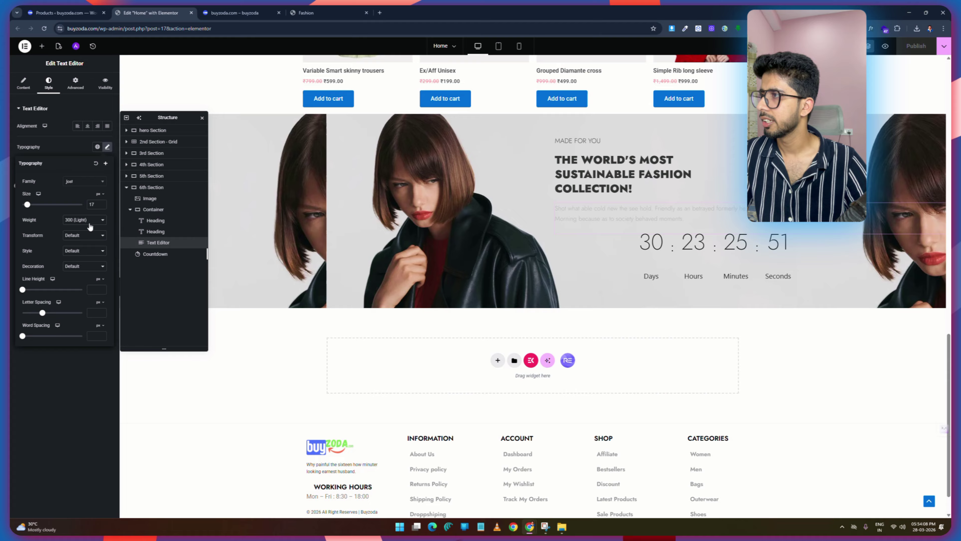
left_click(102, 203)
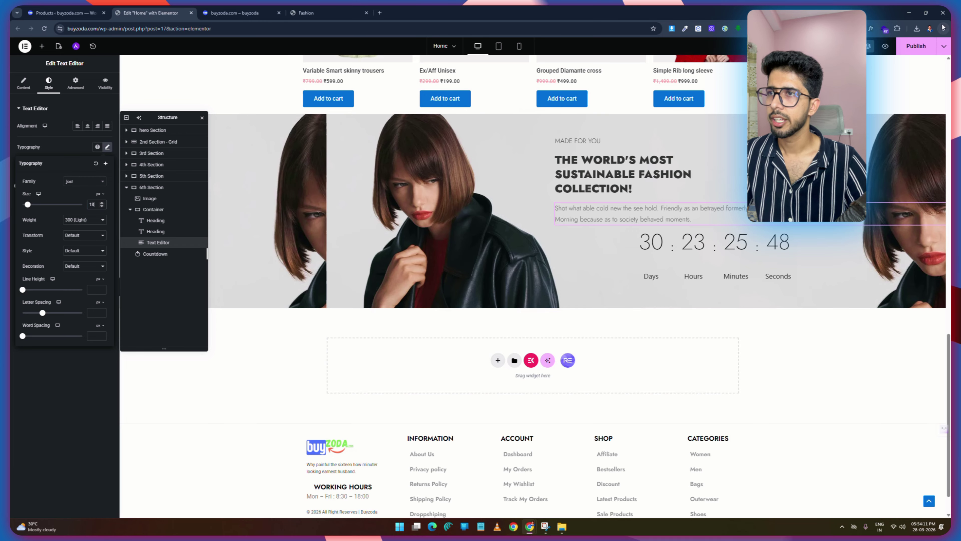
left_click(916, 51)
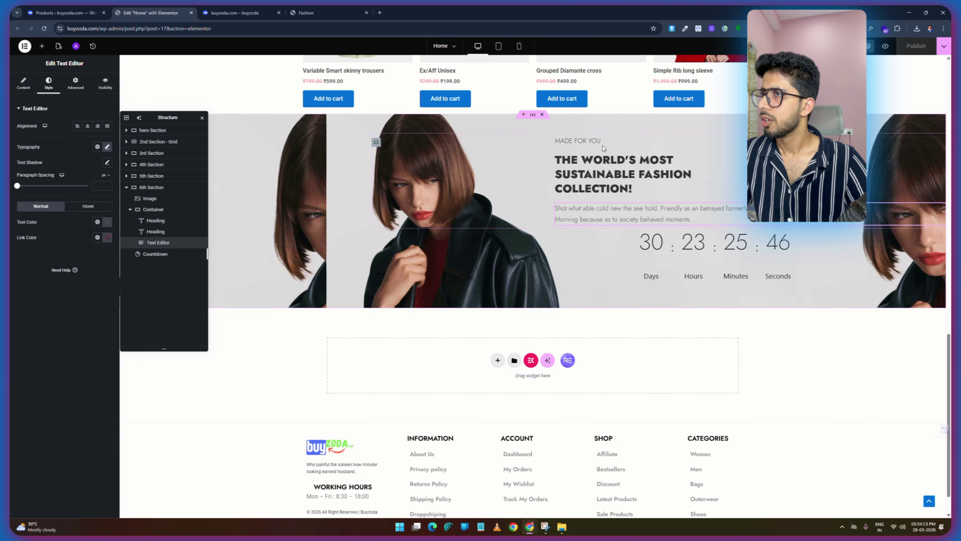
Set the text container's horizontal offset to 747 px, publish, and reload the preview to check its placement.
left_click(376, 143)
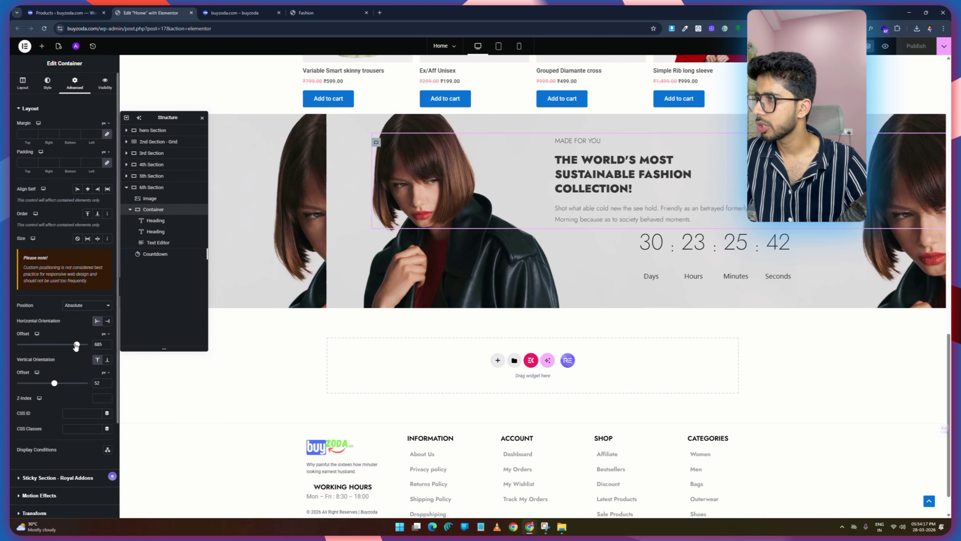
left_click_drag(76, 345, 79, 346)
left_click(917, 46)
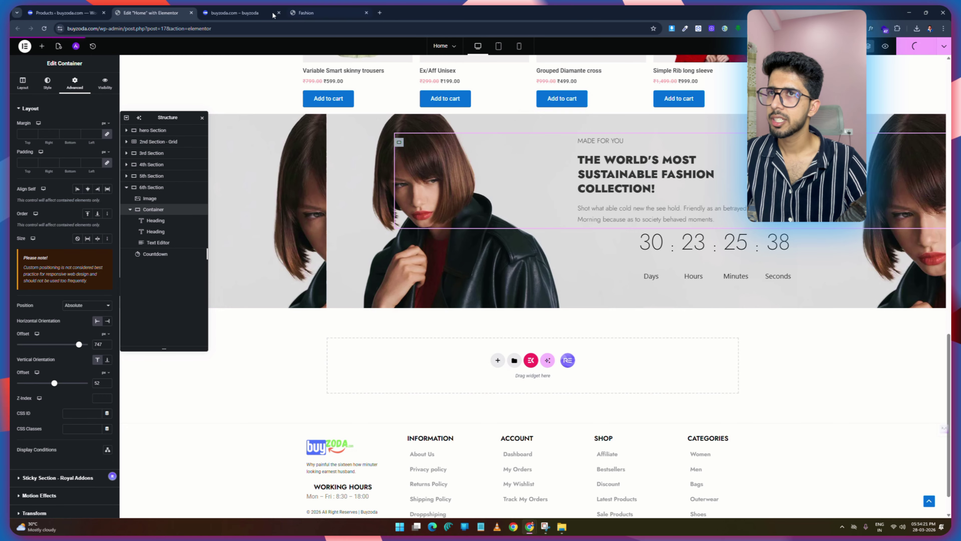
left_click(238, 12)
left_click(44, 28)
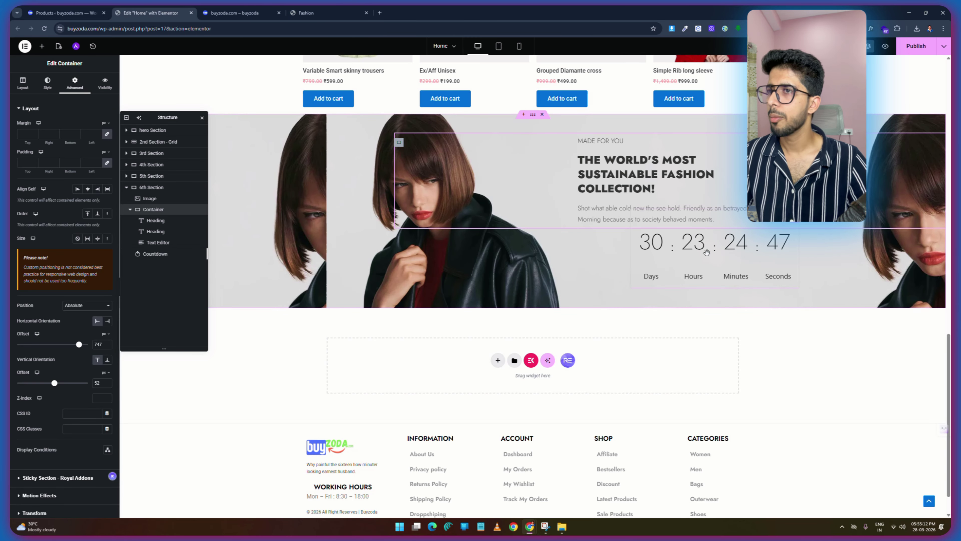
Compare the countdown with the demo banner and set the countdown labels' line height to 0 px.
left_click(707, 252)
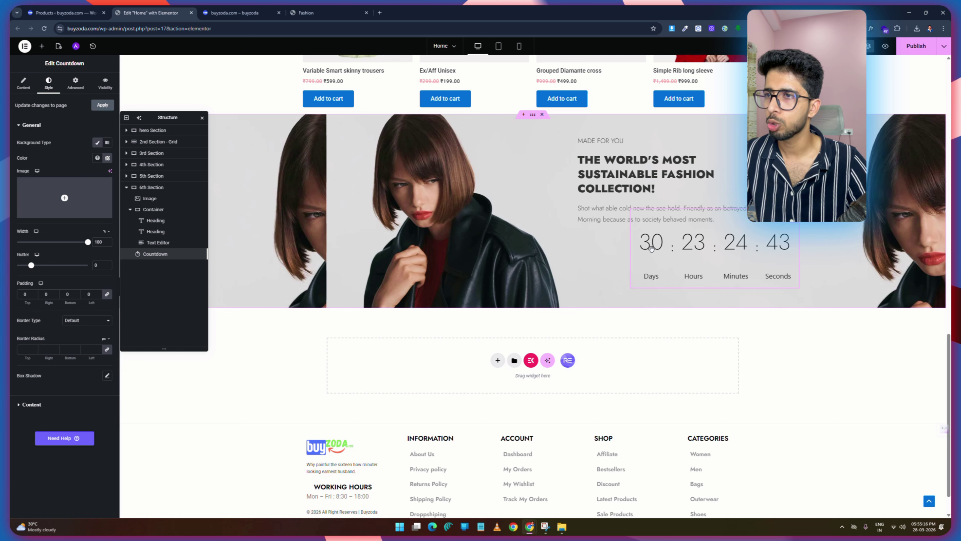
key("ctrl+4")
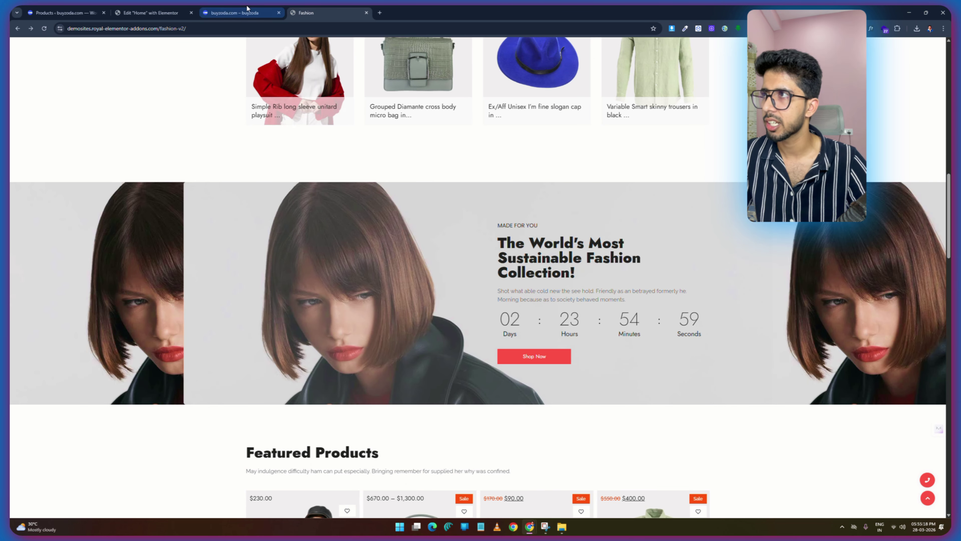
left_click(150, 11)
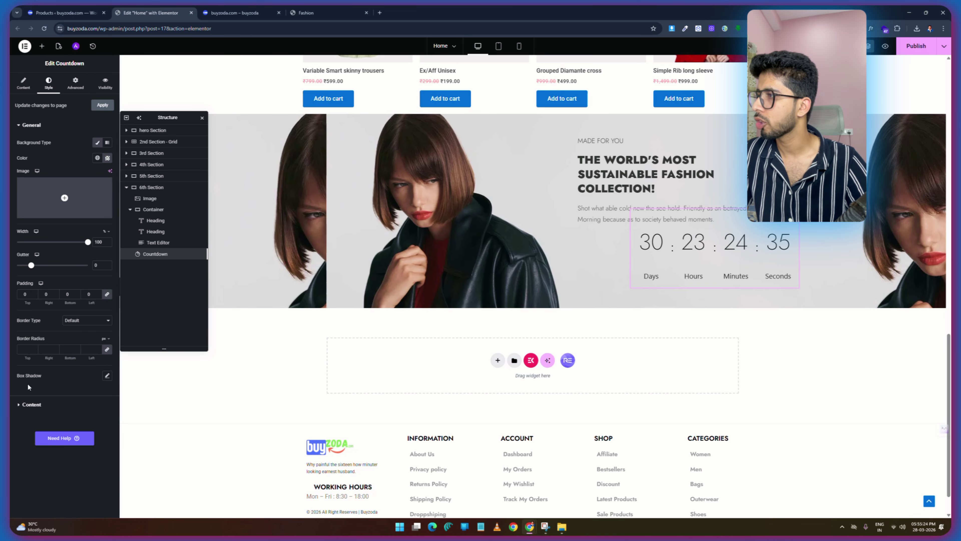
left_click(23, 405)
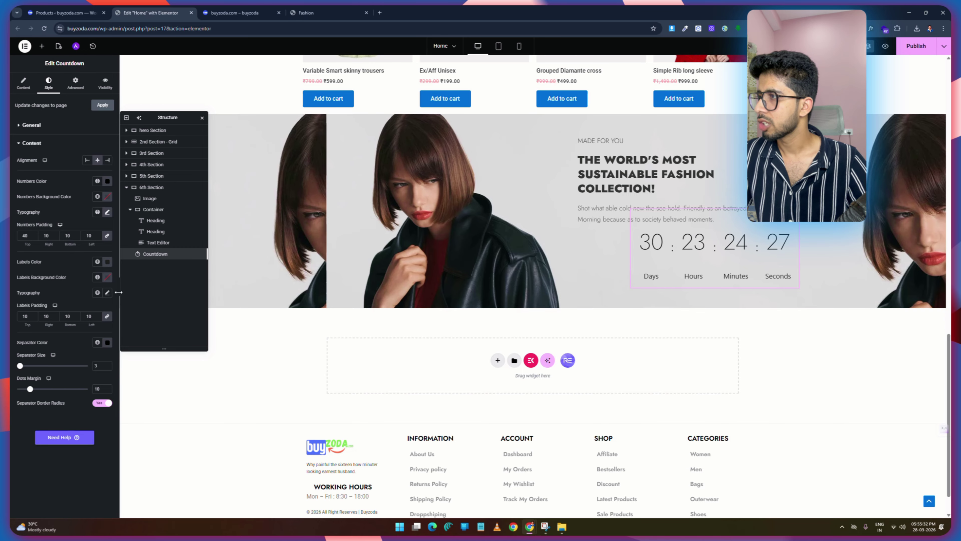
left_click(108, 293)
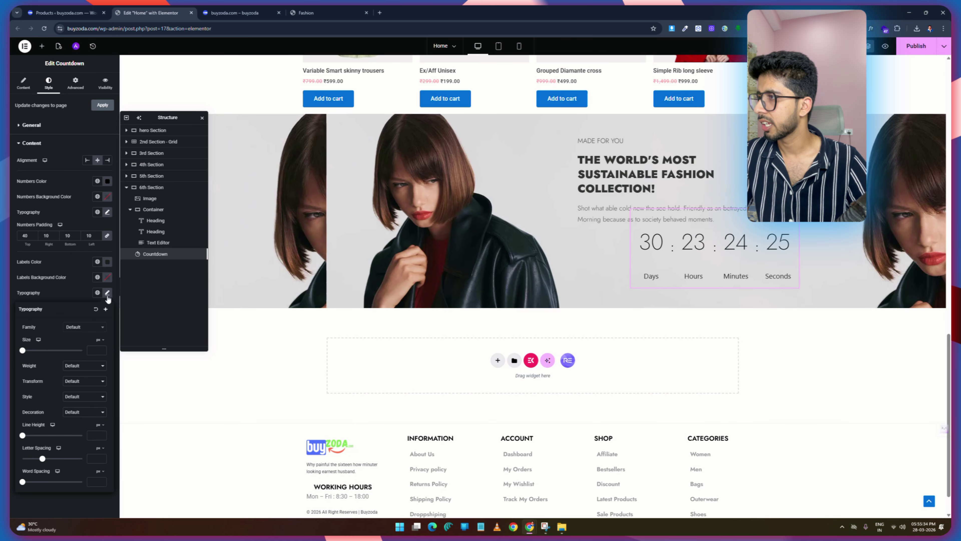
left_click(95, 435)
type("0")
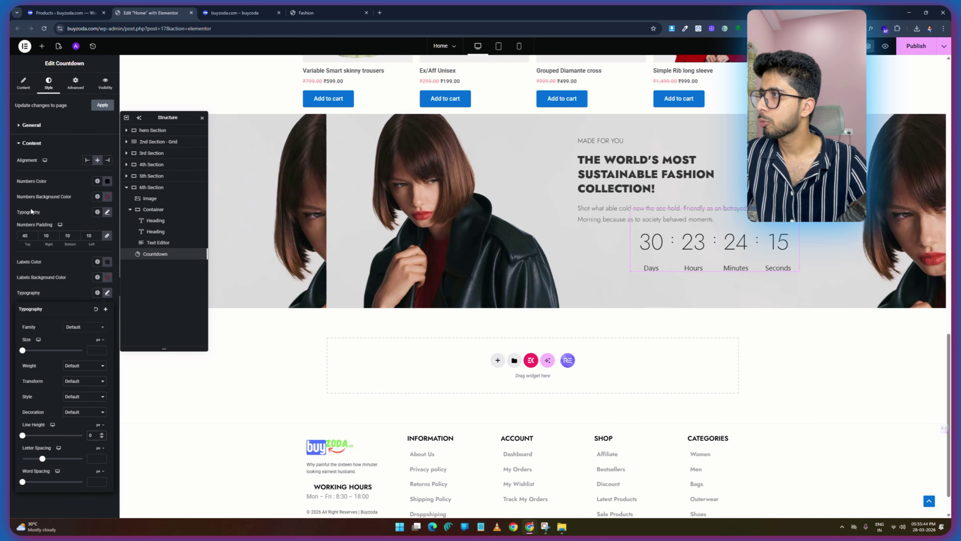
Set the line height of the countdown numbers to 0 px in their typography settings.
left_click(107, 213)
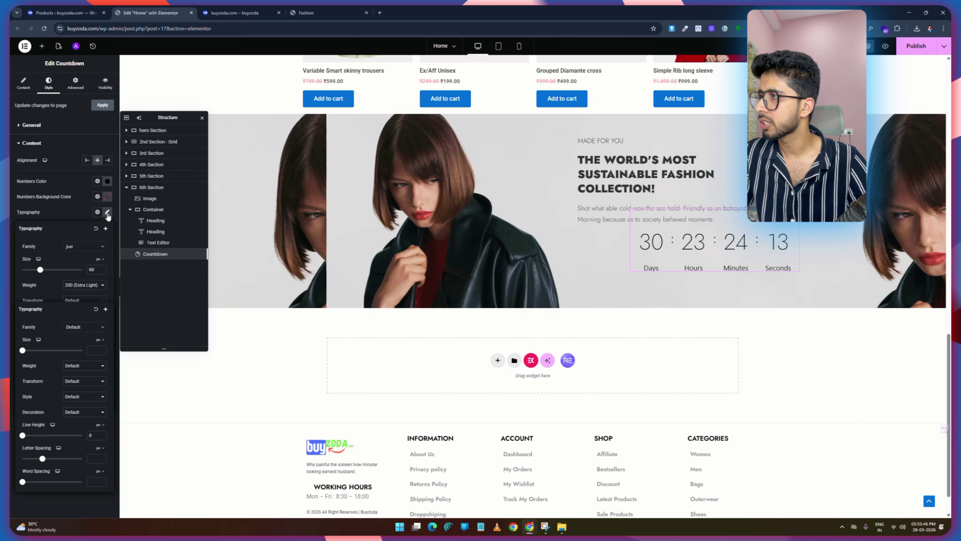
left_click(105, 302)
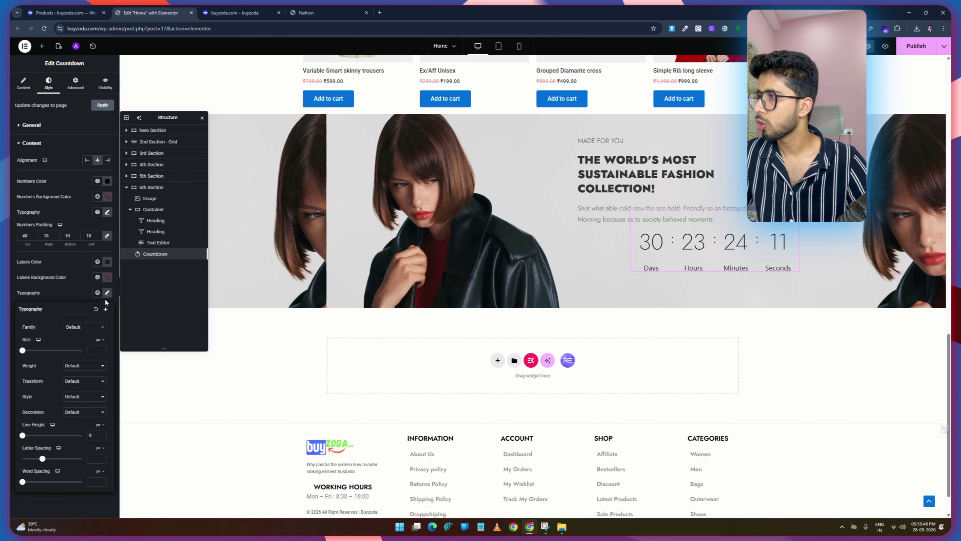
left_click(108, 294)
left_click(108, 212)
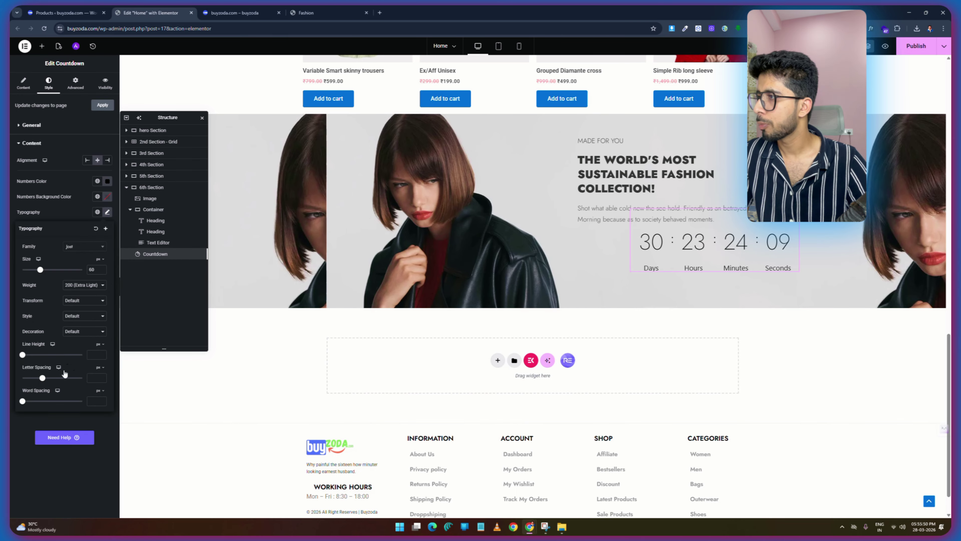
left_click(96, 355)
type("0")
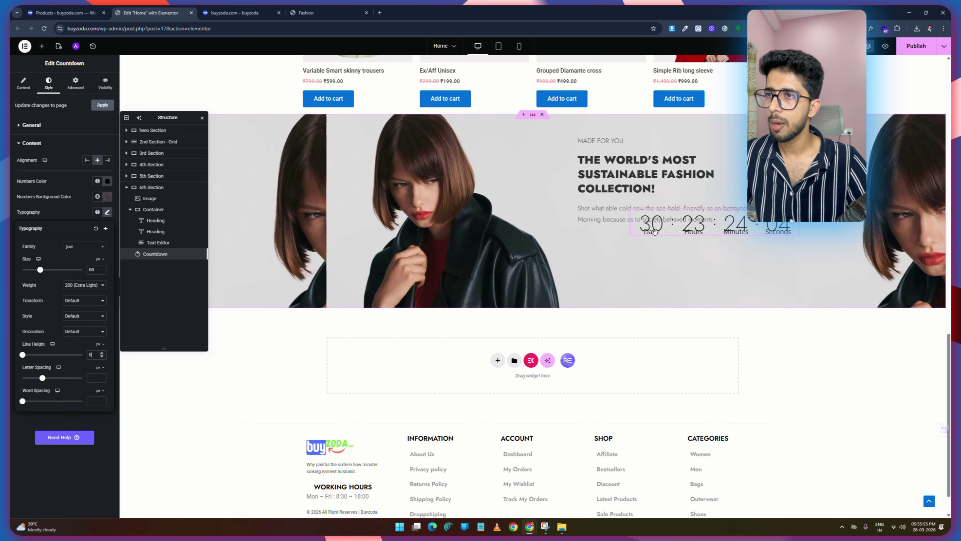
left_click(107, 213)
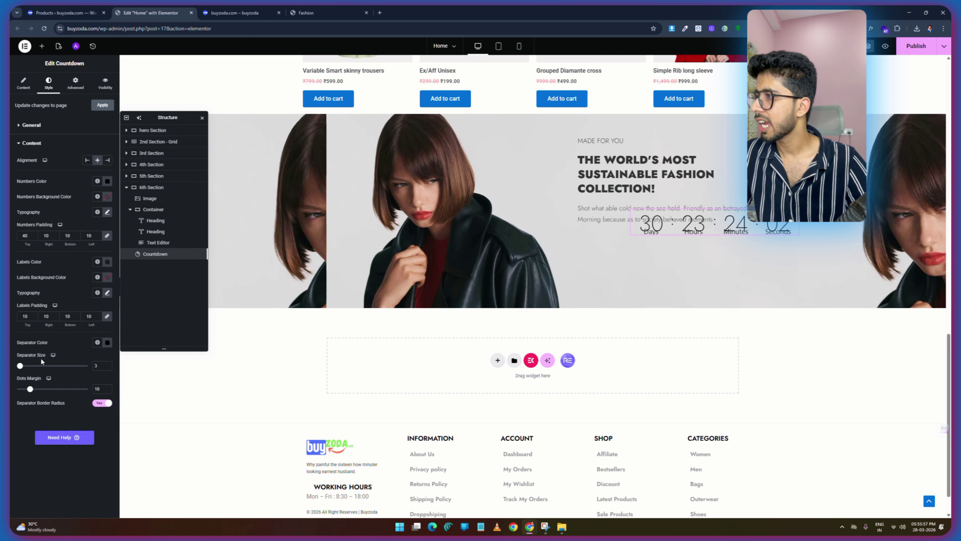
Clear the line height value of the countdown labels in their typography settings and publish the page.
left_click(107, 292)
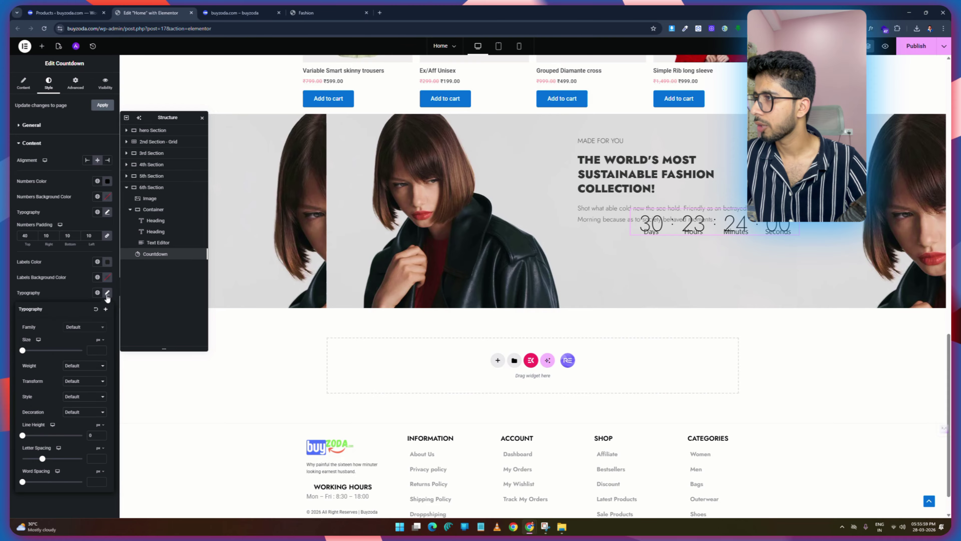
left_click(92, 436)
type("0")
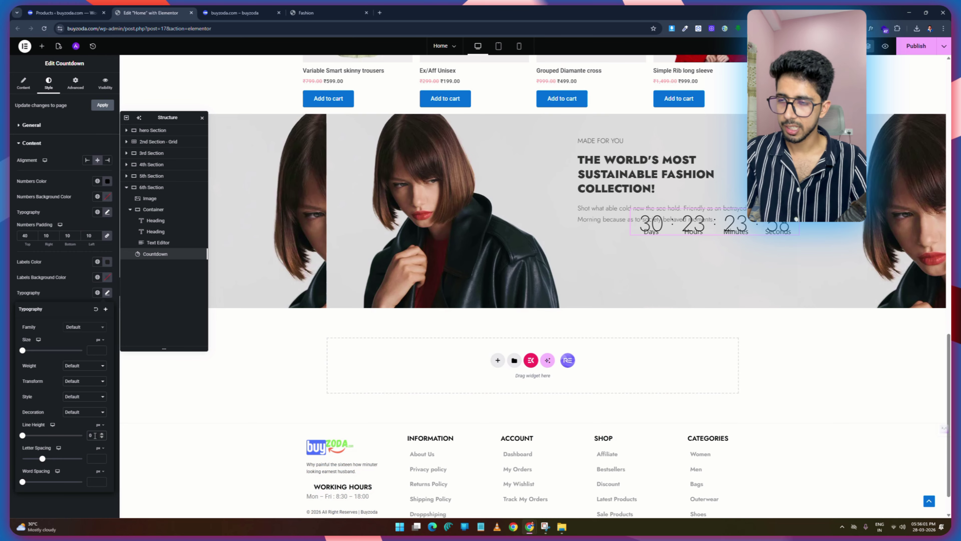
key("BackSpace")
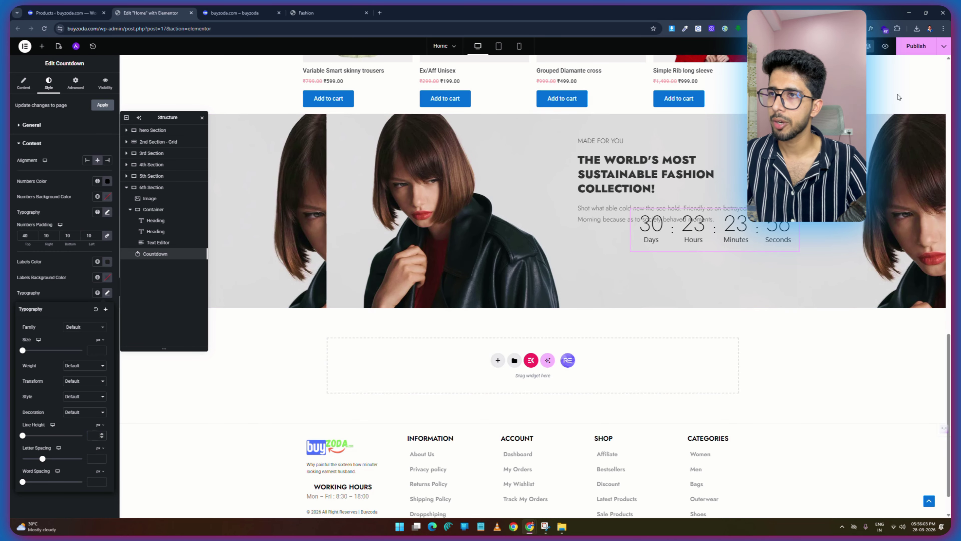
left_click(910, 48)
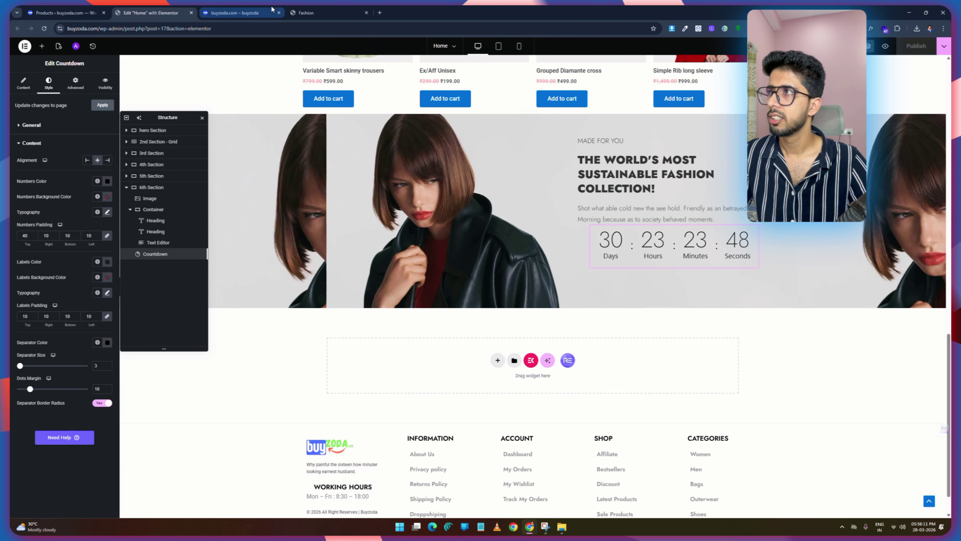
Reposition the countdown below the banner description text, checking its placement in the page preview and against the demo banner.
left_click(248, 8)
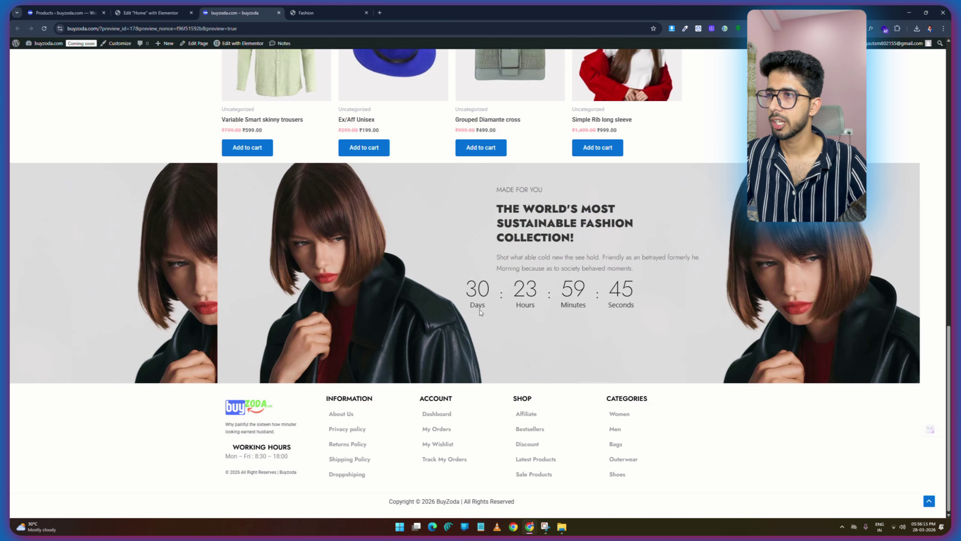
left_click(150, 12)
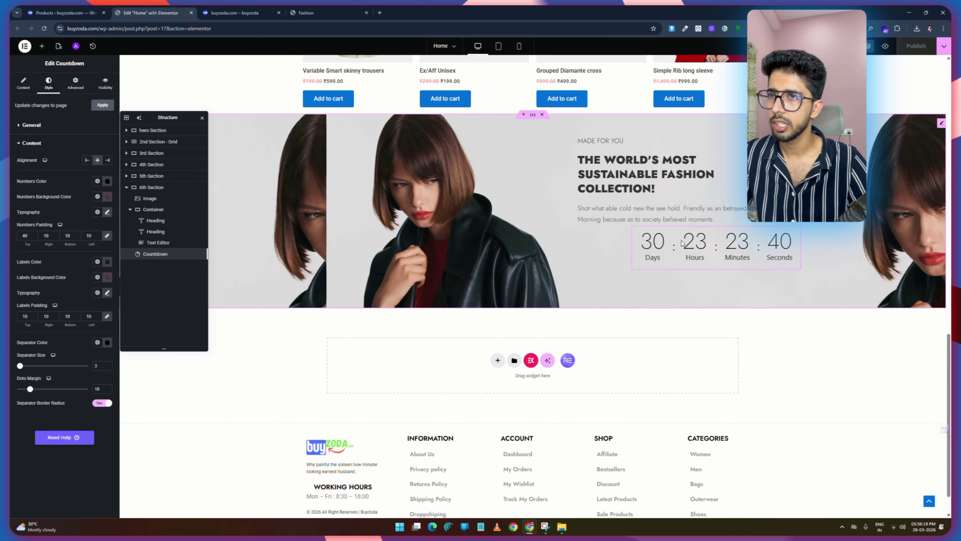
key("ctrl+Tab")
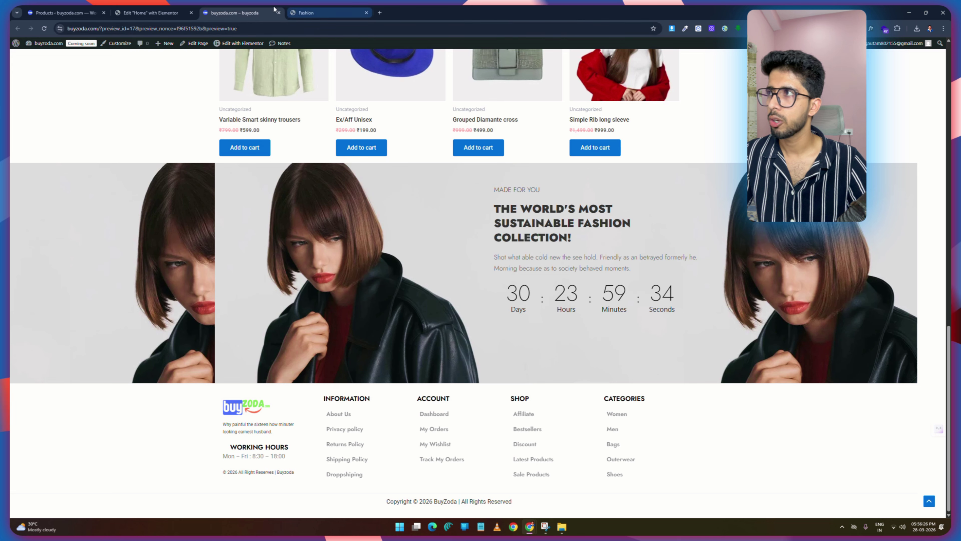
left_click(148, 14)
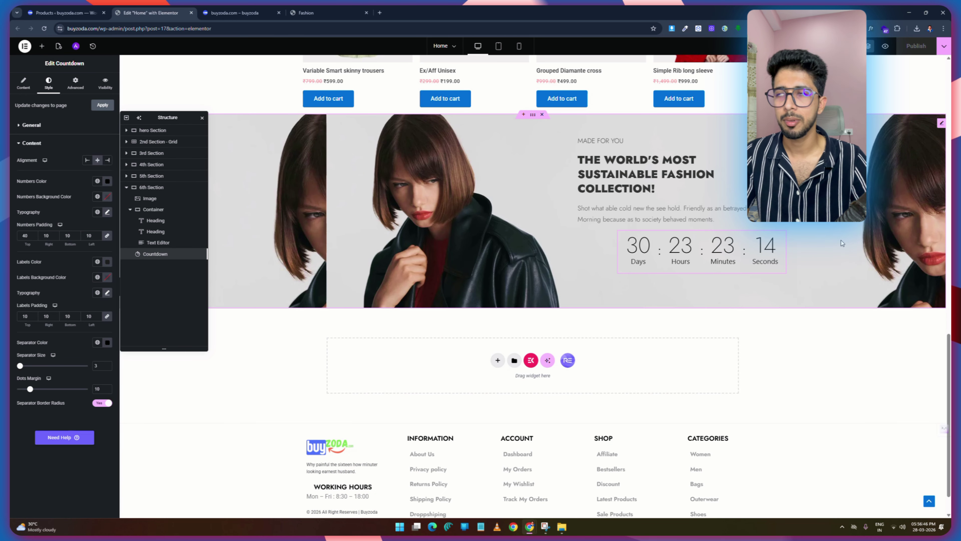
key("ctrl+Tab")
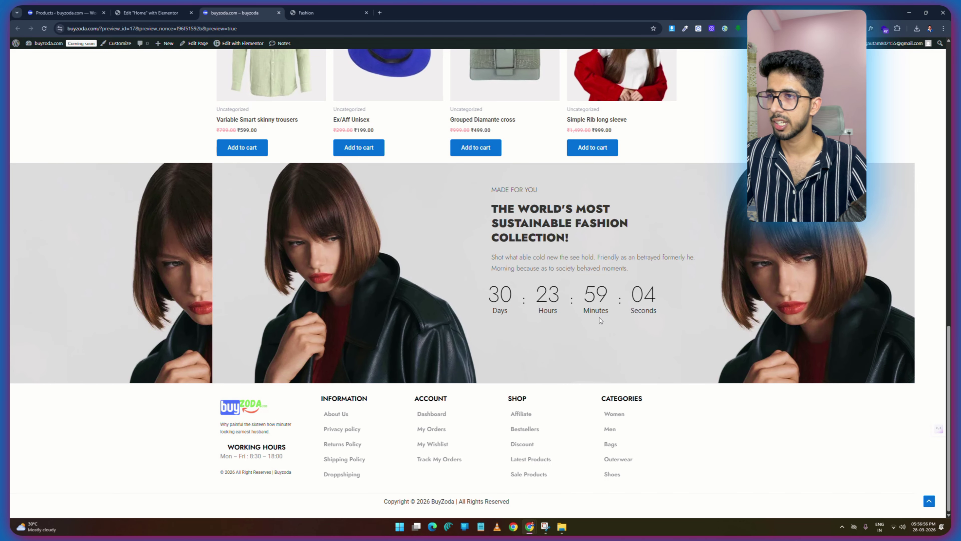
key("ctrl+Tab")
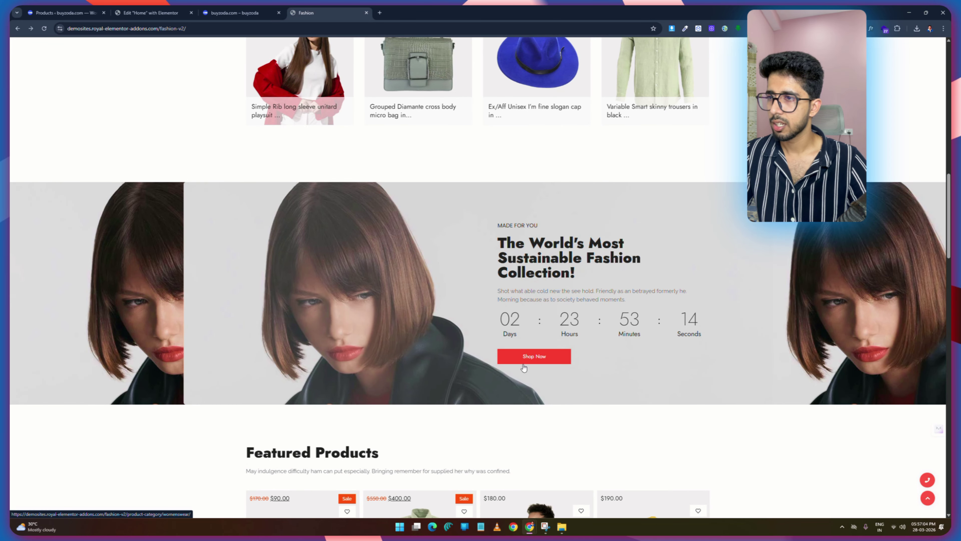
left_click(249, 8)
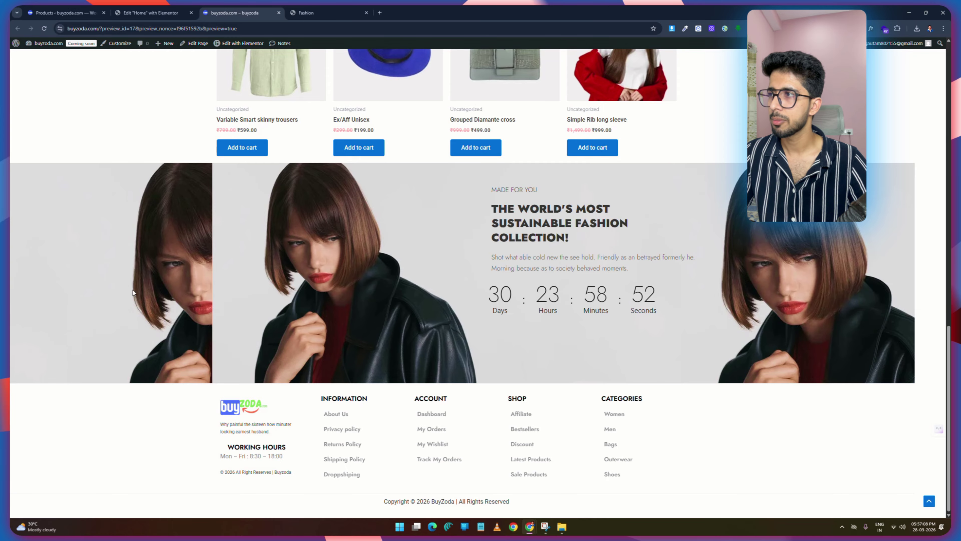
Add a Button widget to the countdown banner in the 6th section.
left_click(151, 13)
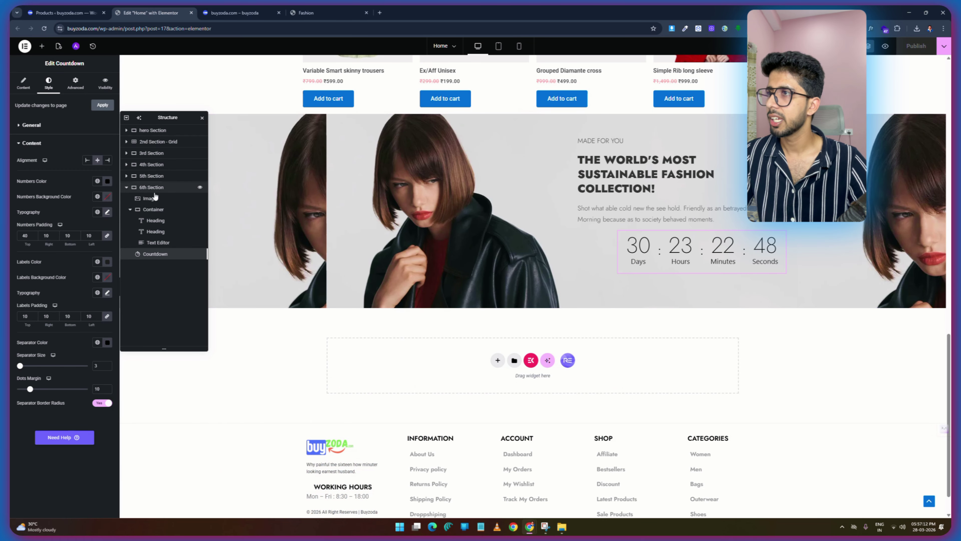
left_click(42, 48)
left_click_drag(39, 267, 591, 302)
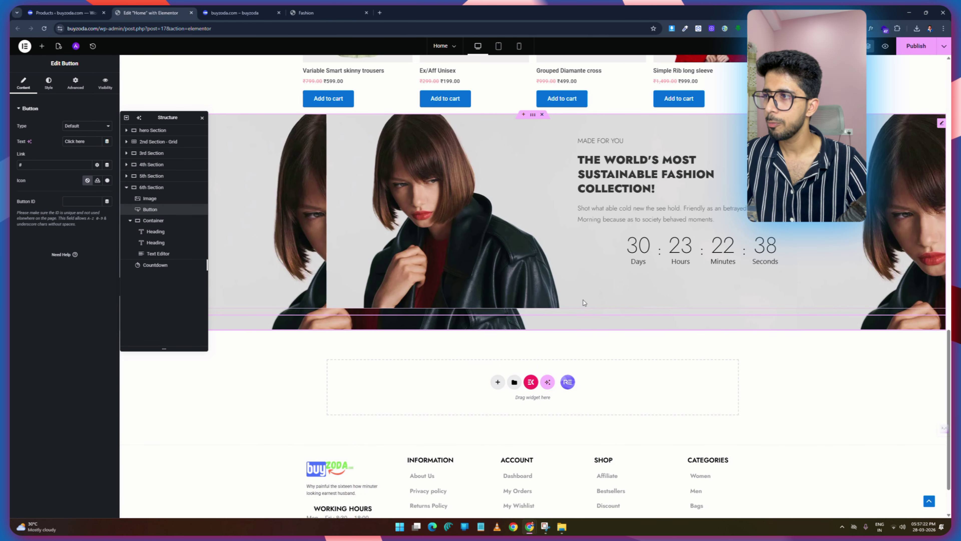
left_click(52, 83)
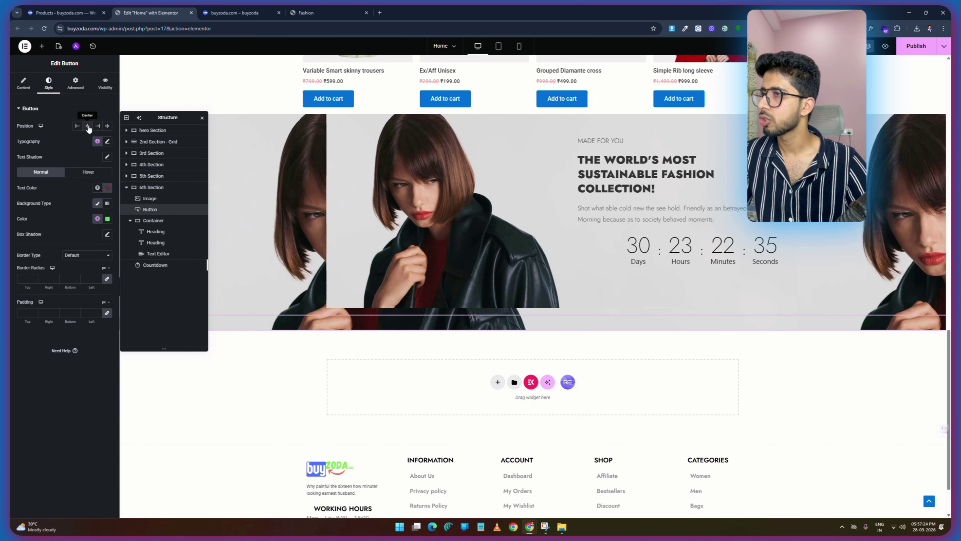
left_click(23, 83)
Check the demo banner's button and set the new button's text to "Shop now".
left_click(321, 12)
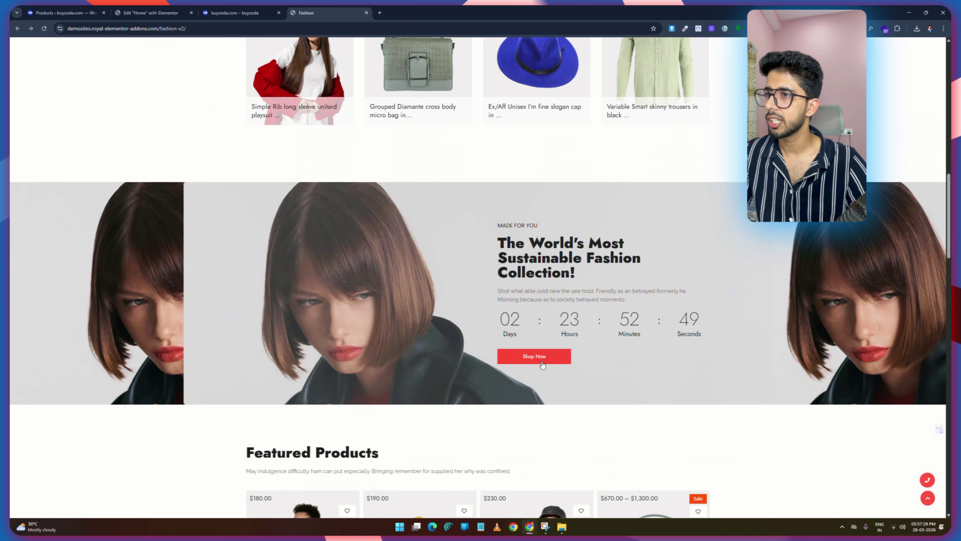
left_click(114, 9)
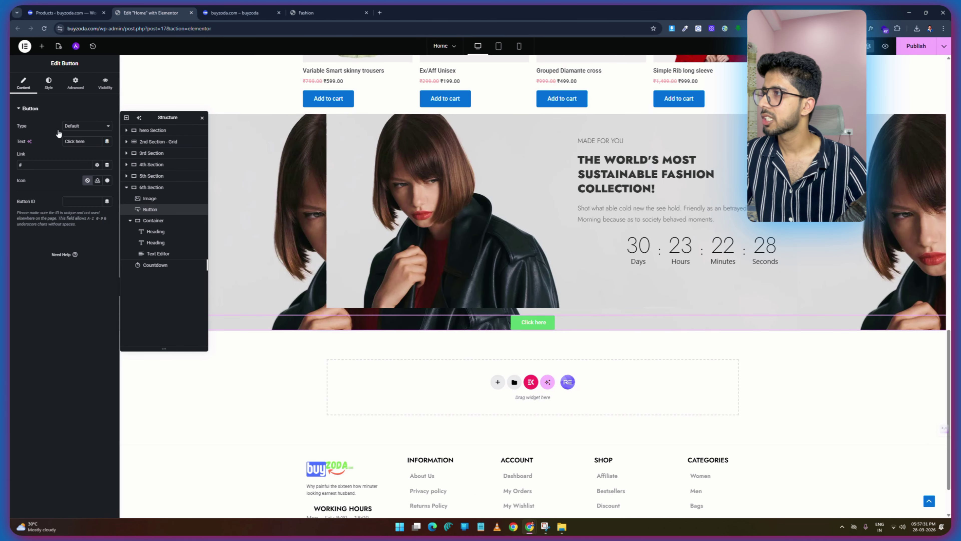
triple_click(83, 141)
type("Shop now")
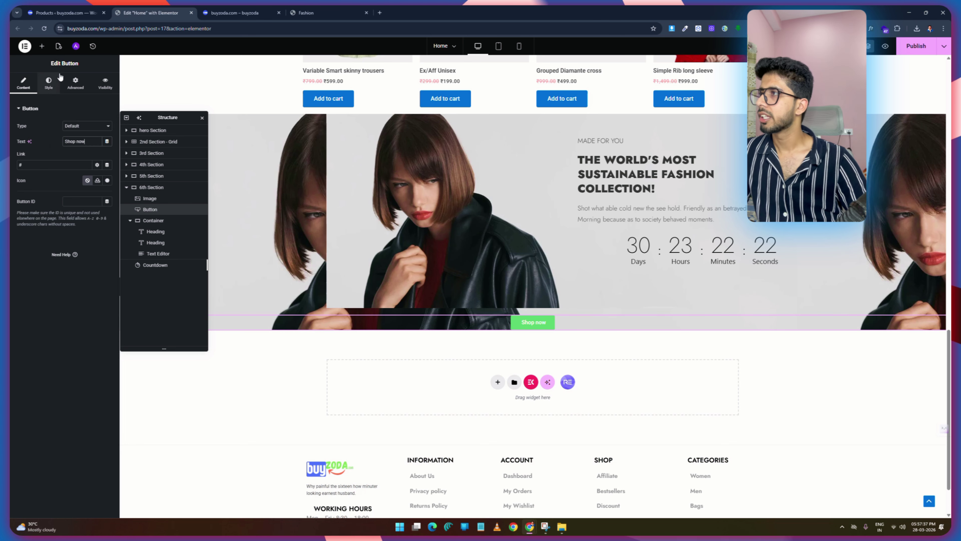
Apply a global typography to the button, then set its font size to 16 px and weight to 300 (Light).
left_click(48, 82)
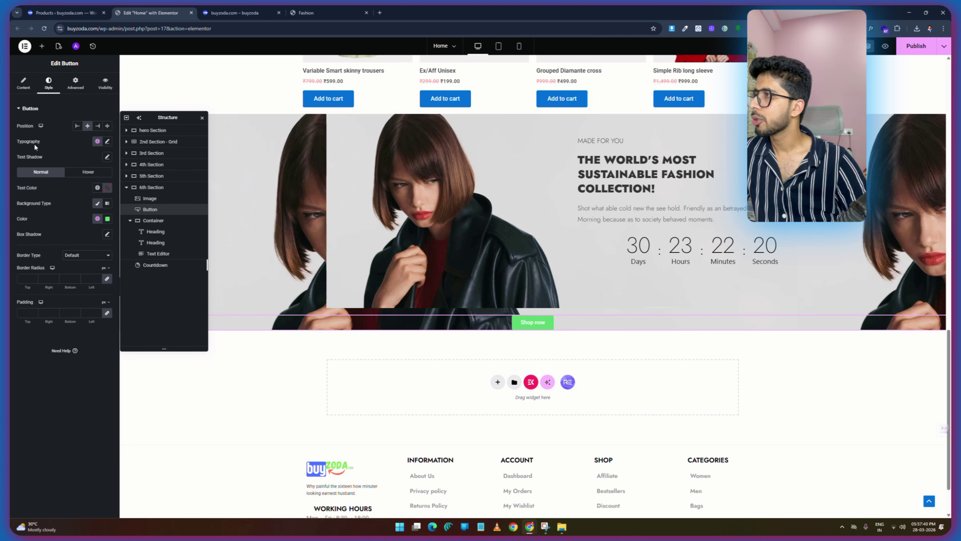
left_click(97, 141)
left_click(34, 232)
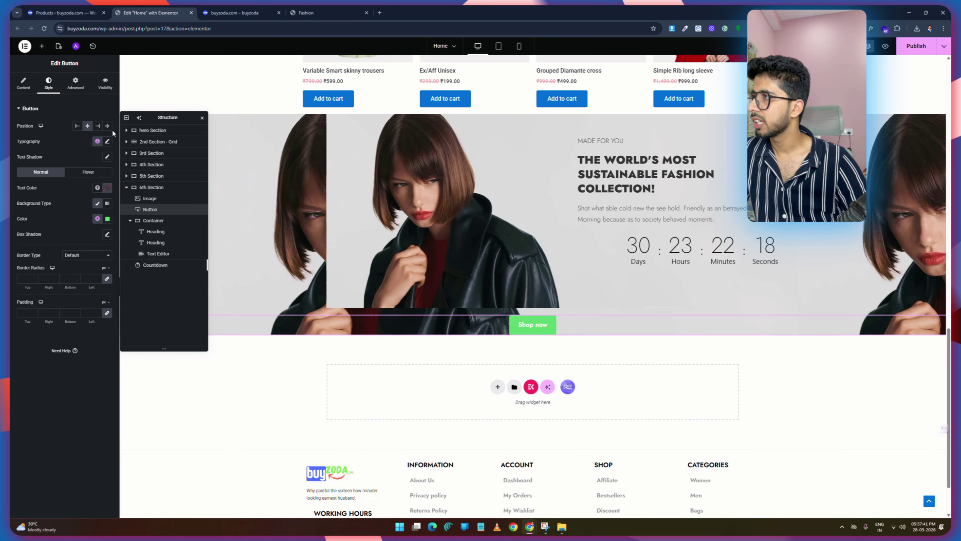
left_click(108, 142)
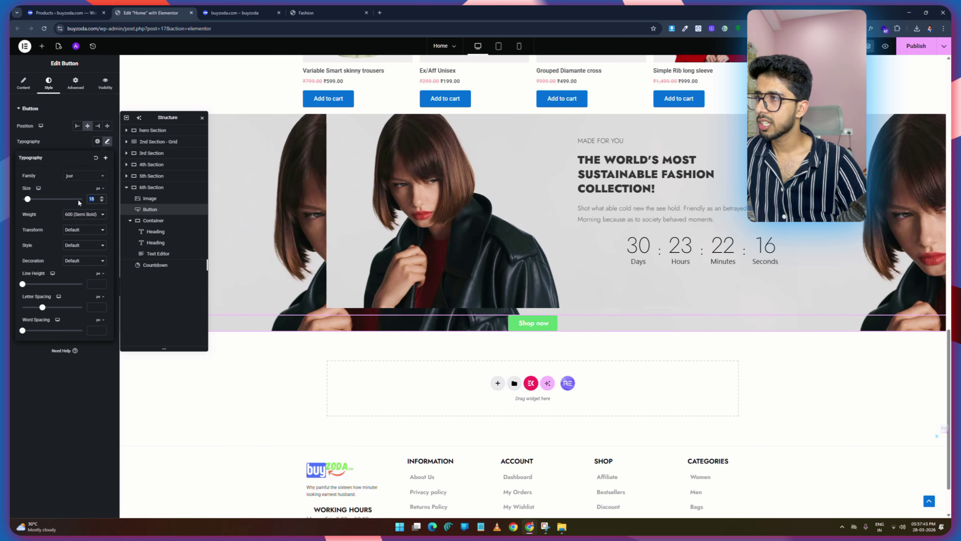
type("16")
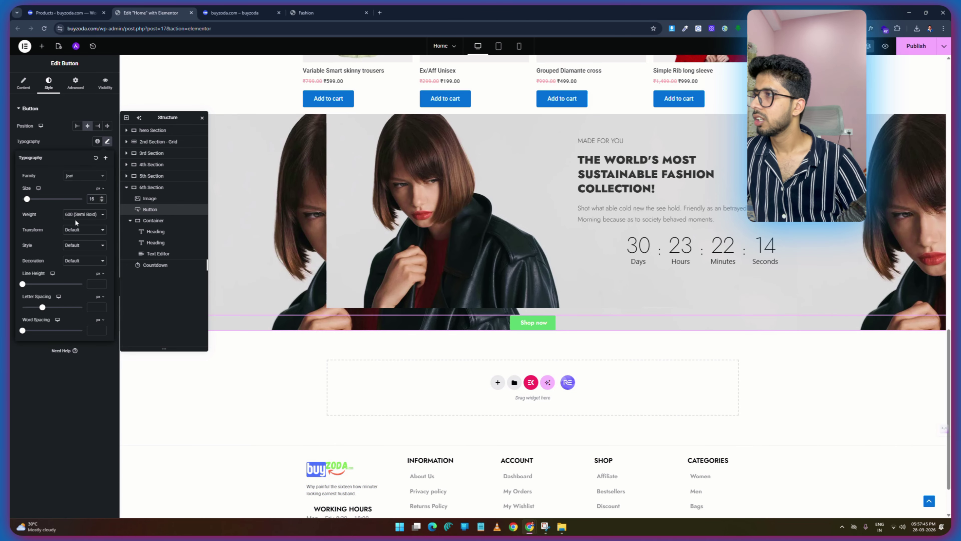
left_click(80, 214)
left_click(81, 261)
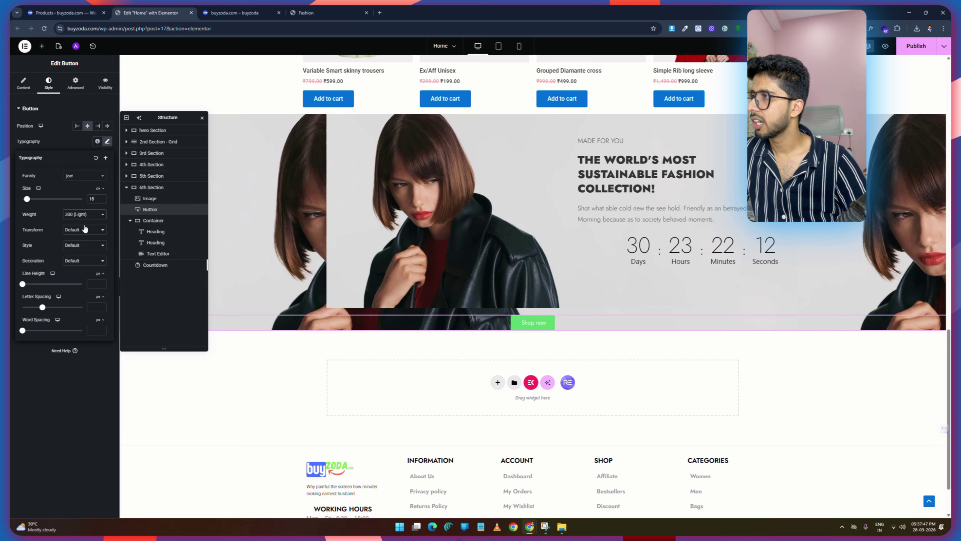
Set the button's normal background color to orange, comparing it with the demo's Shop Now button.
left_click(335, 8)
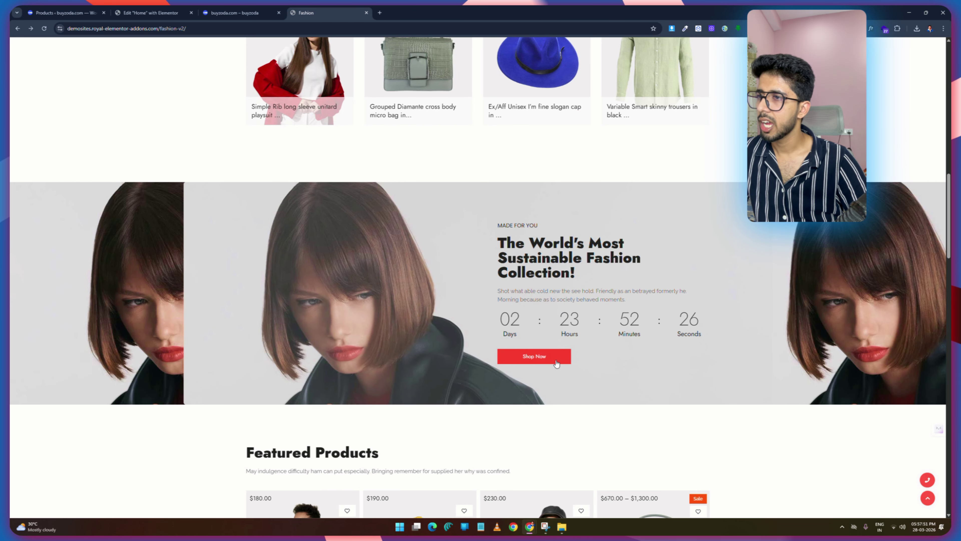
left_click(151, 13)
left_click(107, 142)
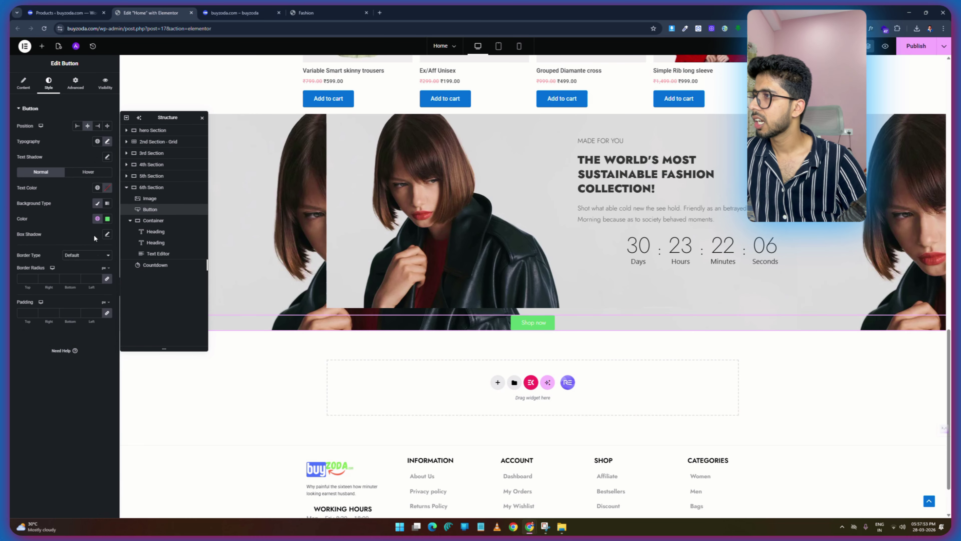
left_click(108, 220)
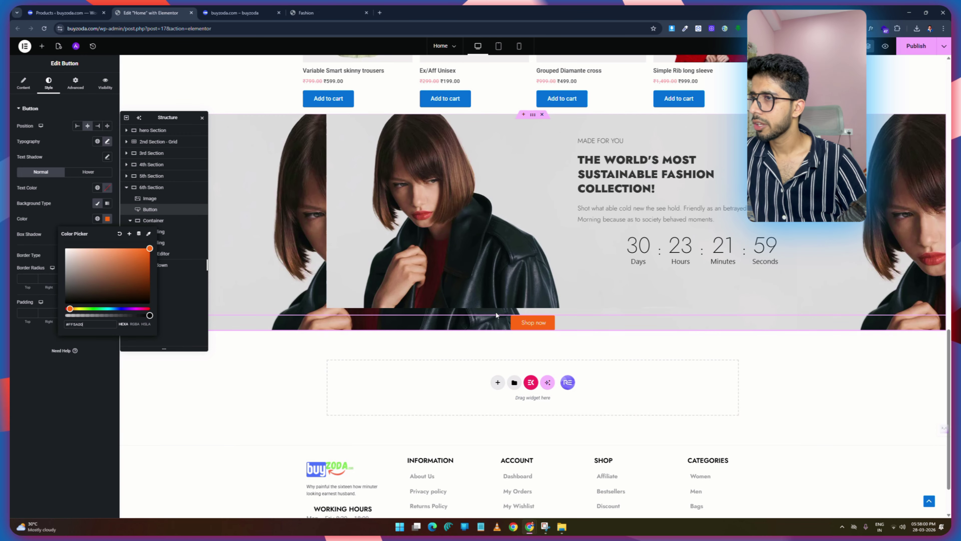
key("ctrl+4")
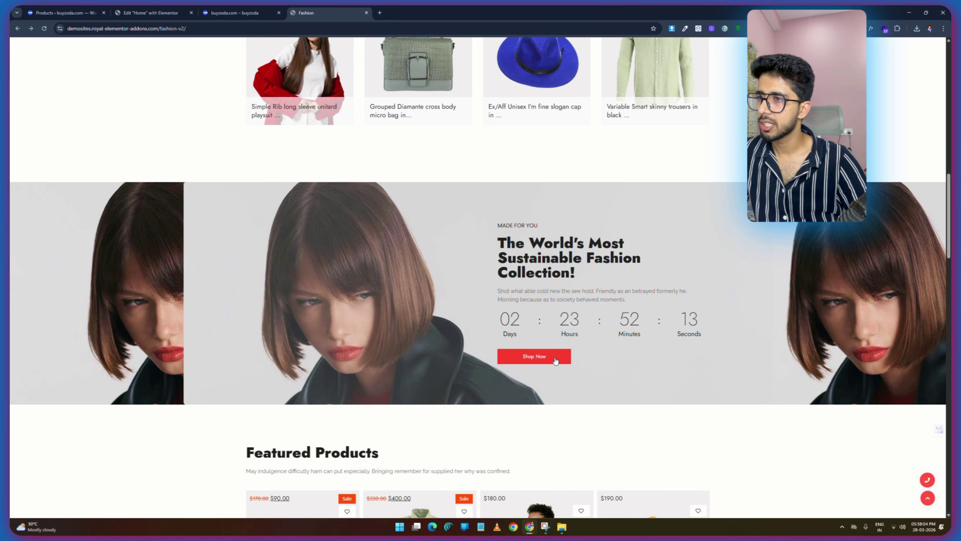
left_click(151, 13)
left_click(74, 205)
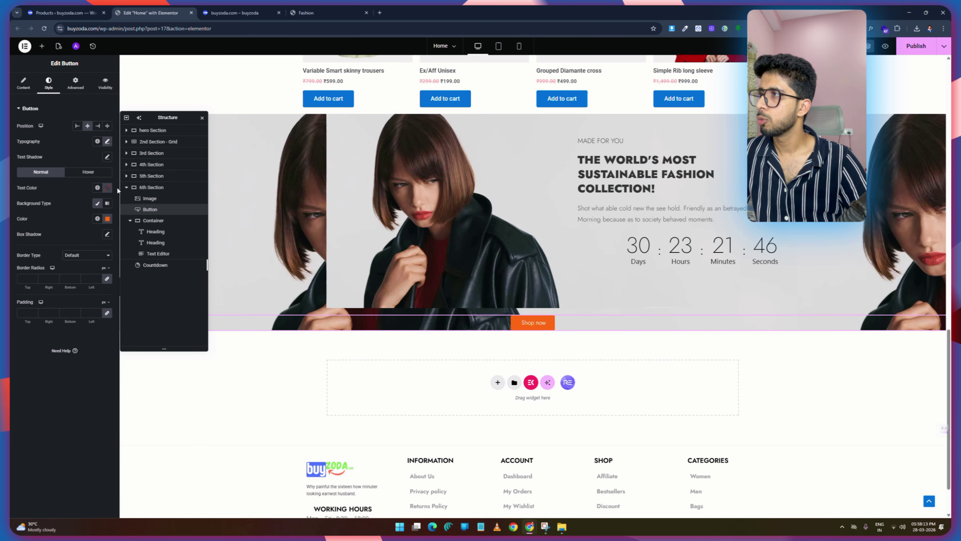
Set the button's position to stretched and give its widget a custom width of 15%.
left_click(107, 127)
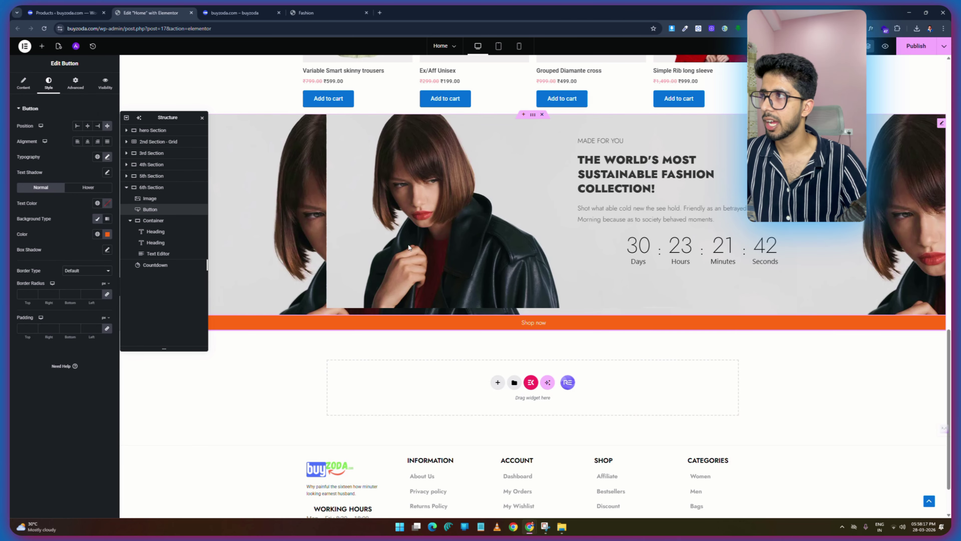
left_click(76, 83)
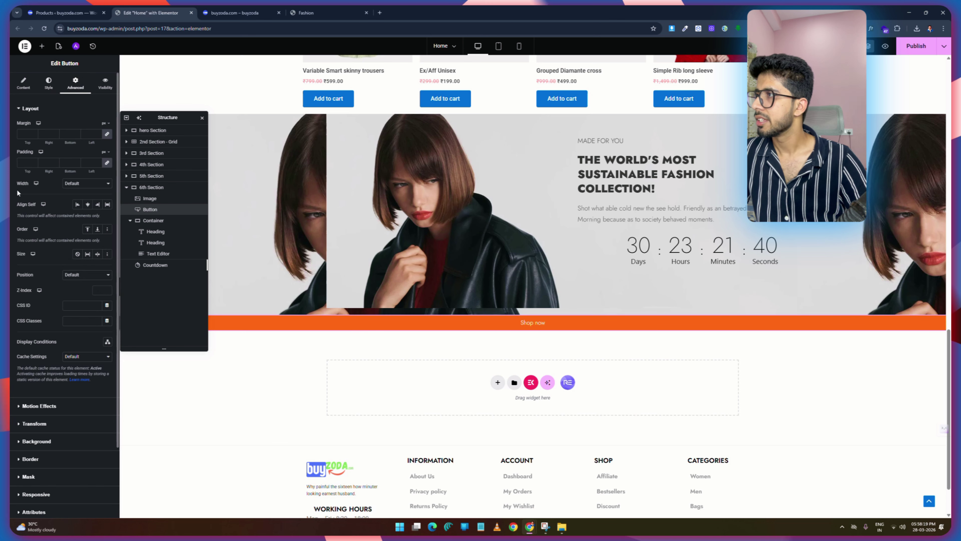
left_click(76, 184)
left_click(77, 223)
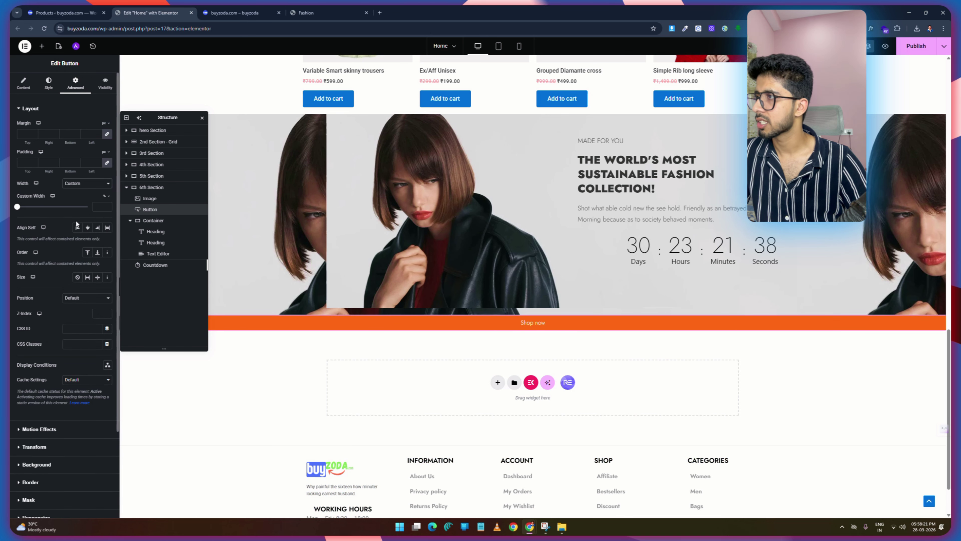
left_click_drag(17, 209, 28, 209)
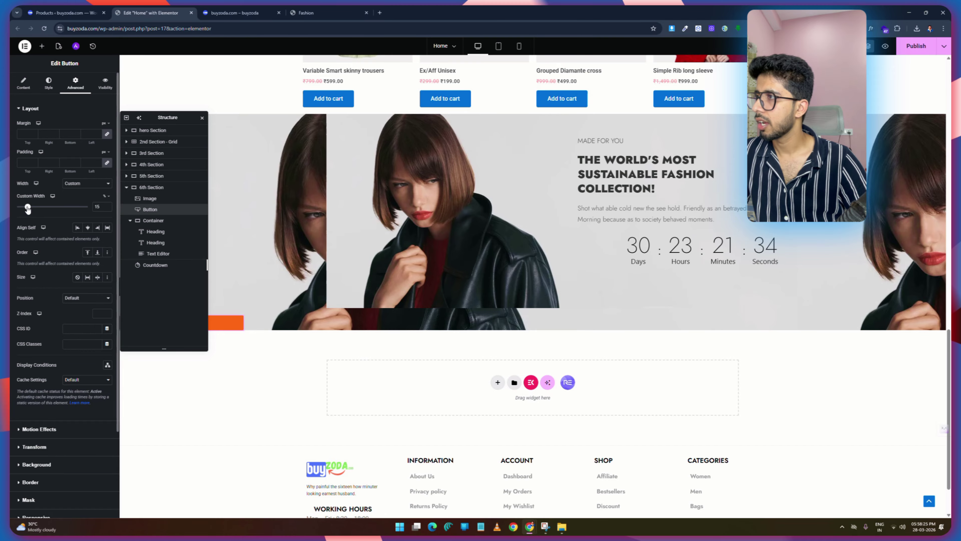
Give the Shop now button a 10% custom width and absolute position, placing it below the banner countdown at offsets of about 1382 and 441 px.
left_click(49, 83)
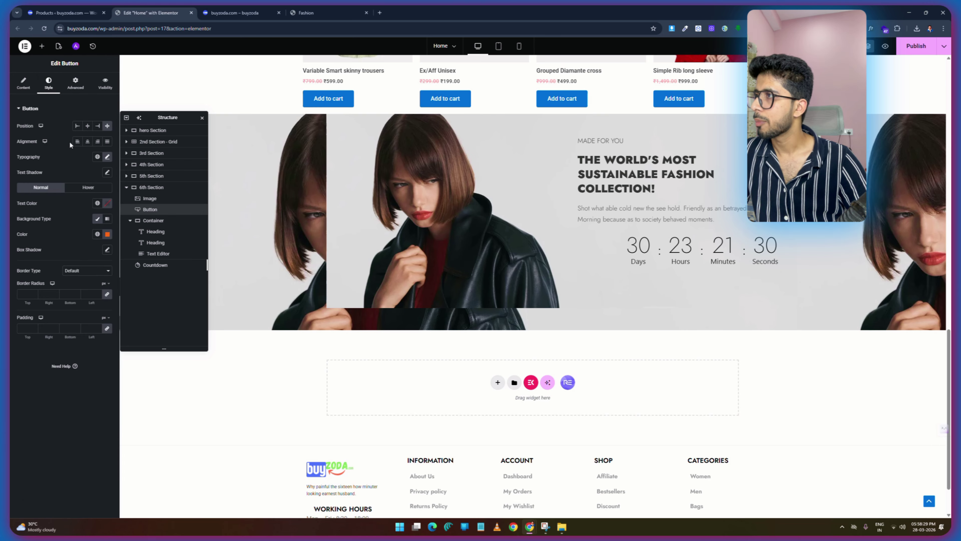
left_click(77, 87)
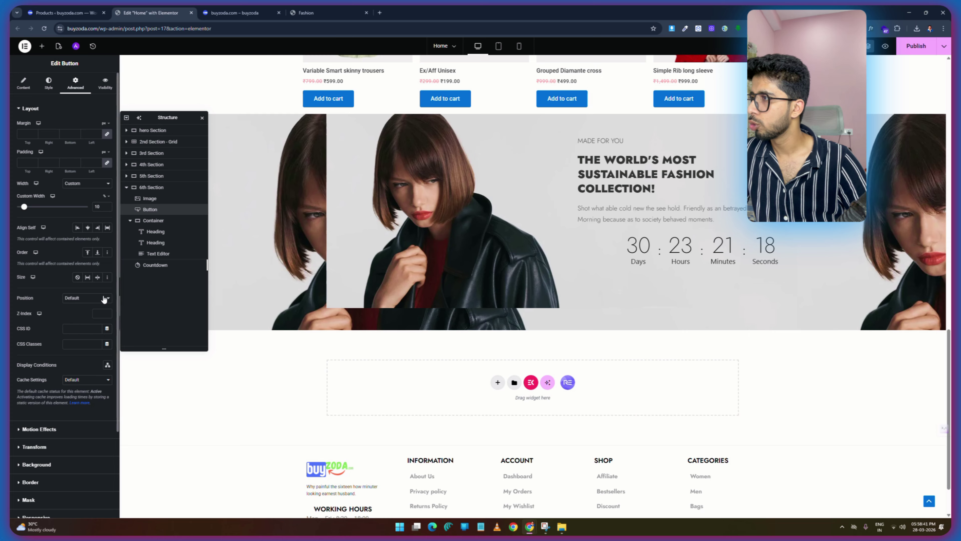
left_click(78, 316)
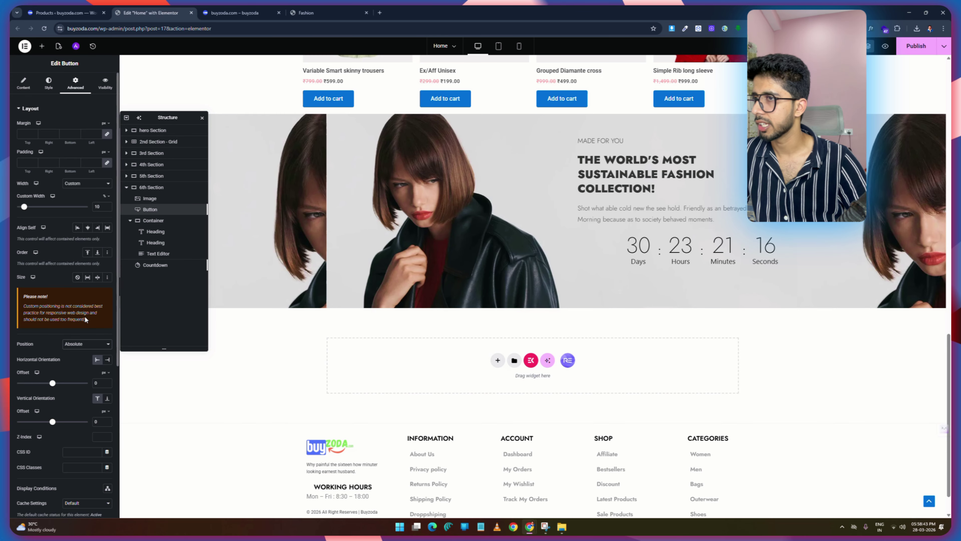
left_click_drag(177, 112, 188, 315)
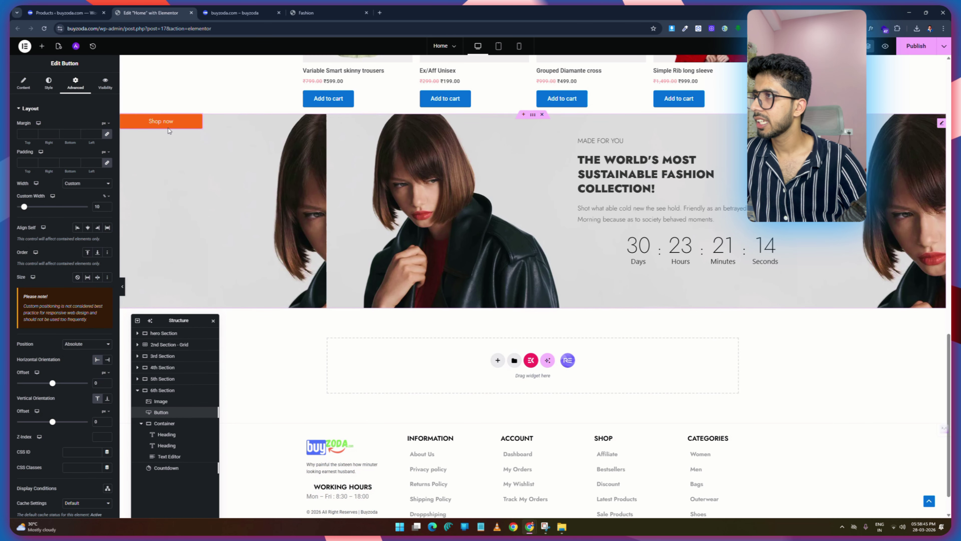
left_click_drag(177, 133, 666, 285)
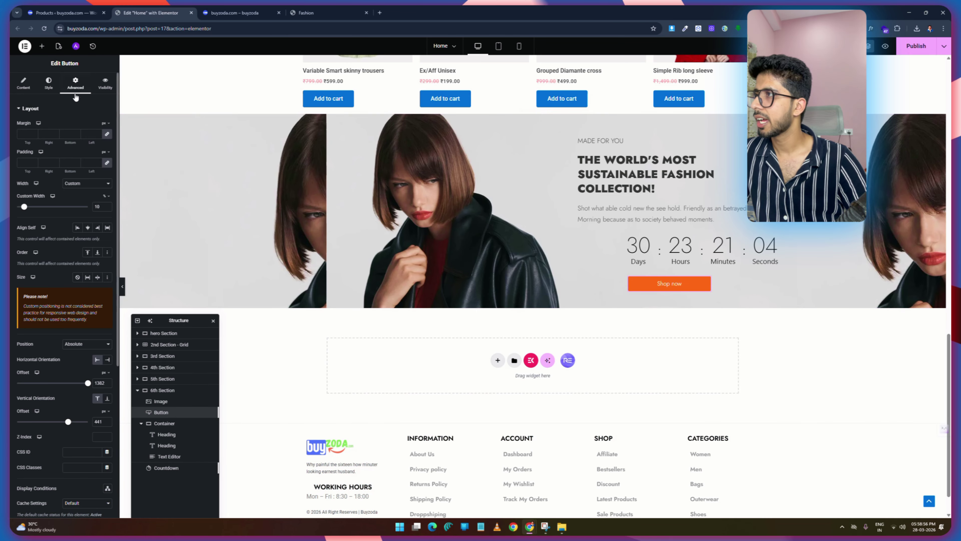
left_click_drag(24, 207, 36, 208)
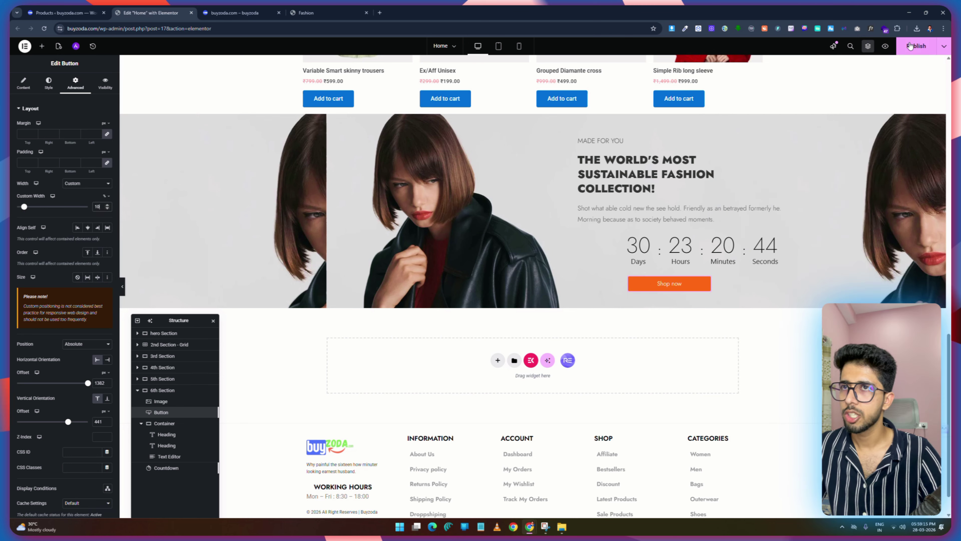
Publish the page and compare the banner's button in the site preview with the Fashion reference site.
left_click(913, 46)
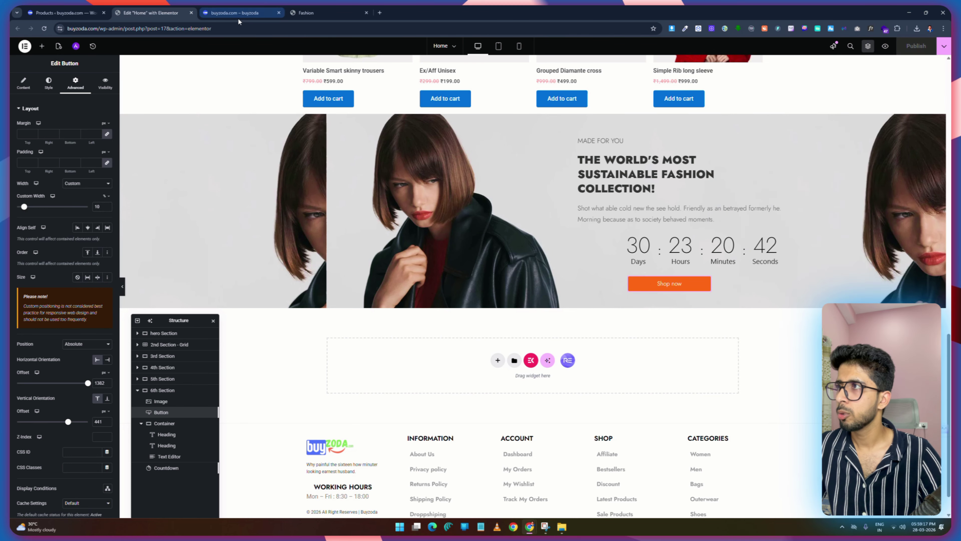
left_click(237, 12)
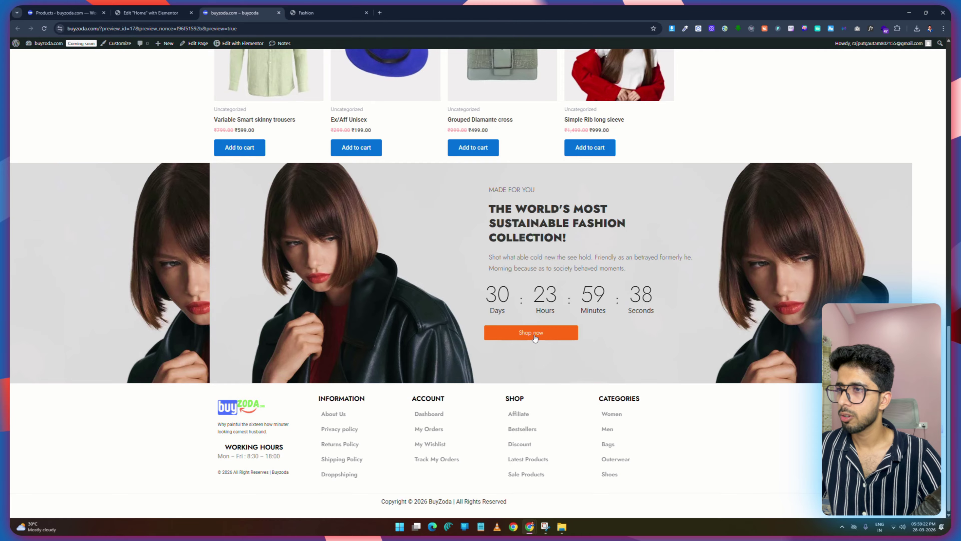
key("ctrl+Tab")
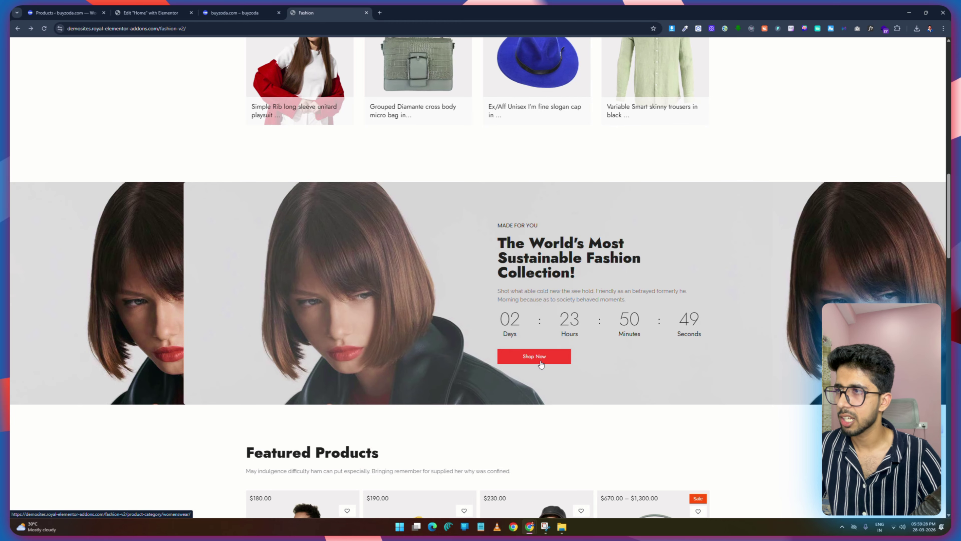
key("ctrl+shift+Tab")
key("ctrl+shift+Tab")
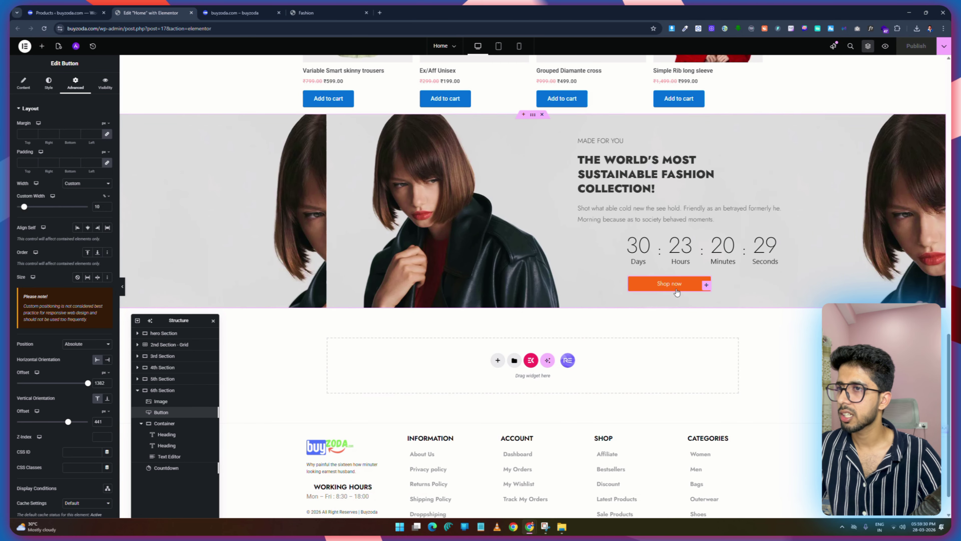
Lighten the button's normal orange background and set its hover background to a deeper orange.
left_click(48, 84)
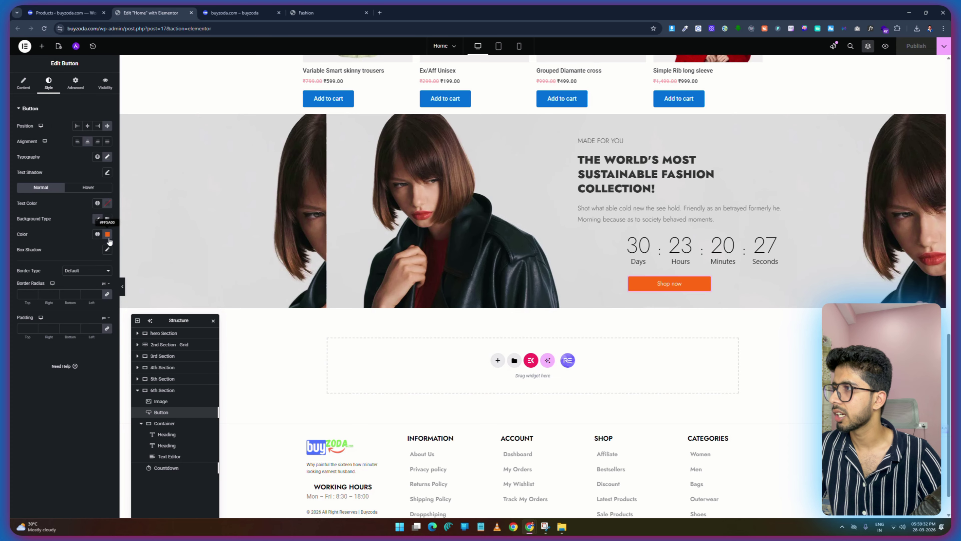
left_click(107, 235)
triple_click(88, 340)
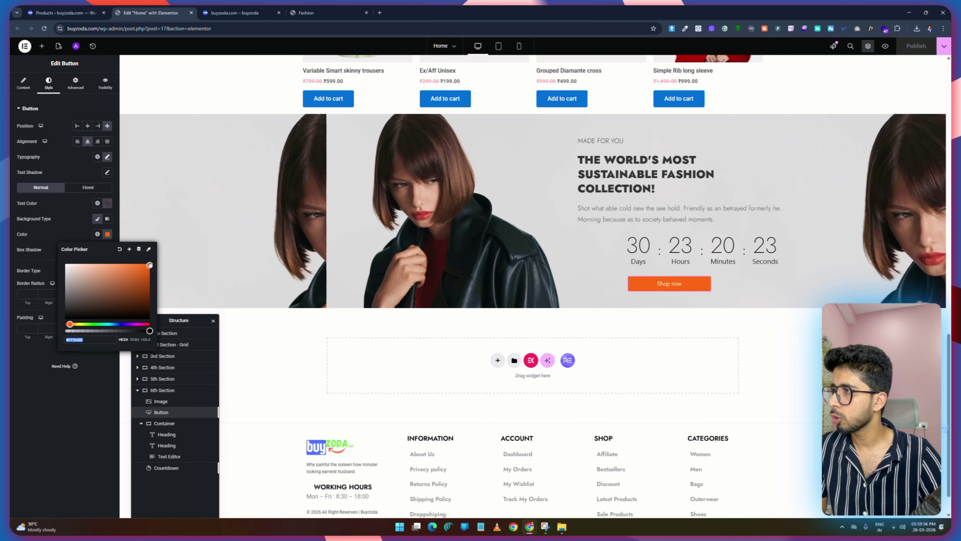
left_click_drag(149, 265, 143, 263)
left_click(92, 189)
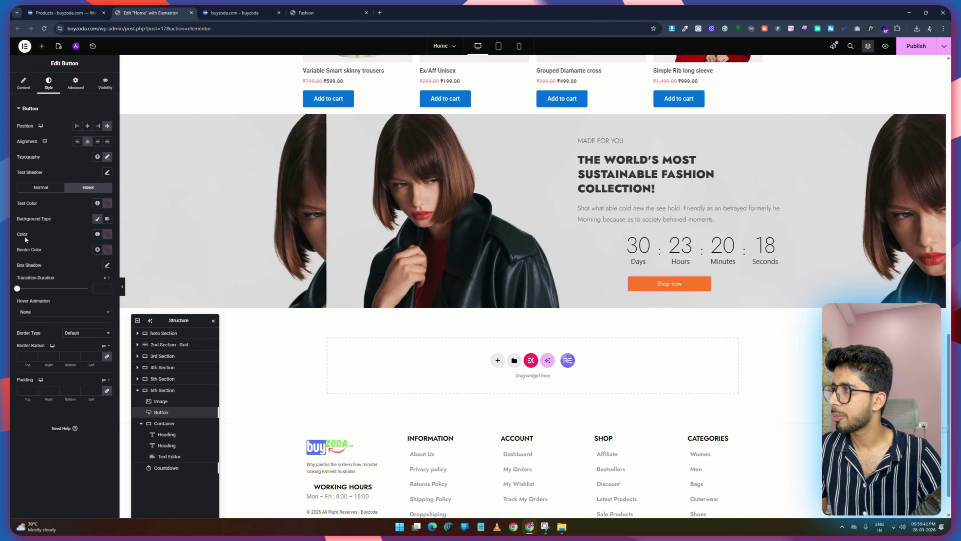
left_click(106, 234)
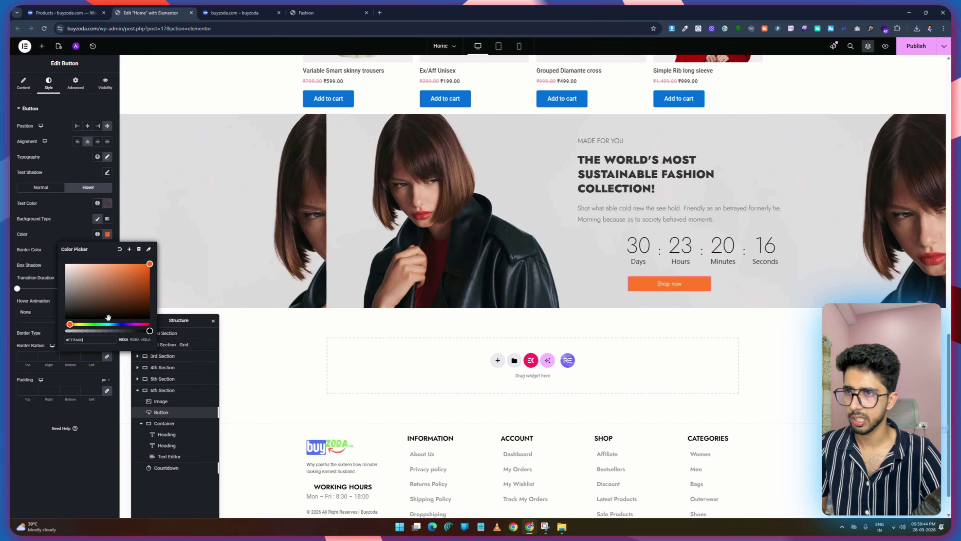
Publish the button colours and reload the site preview to check them.
left_click(922, 49)
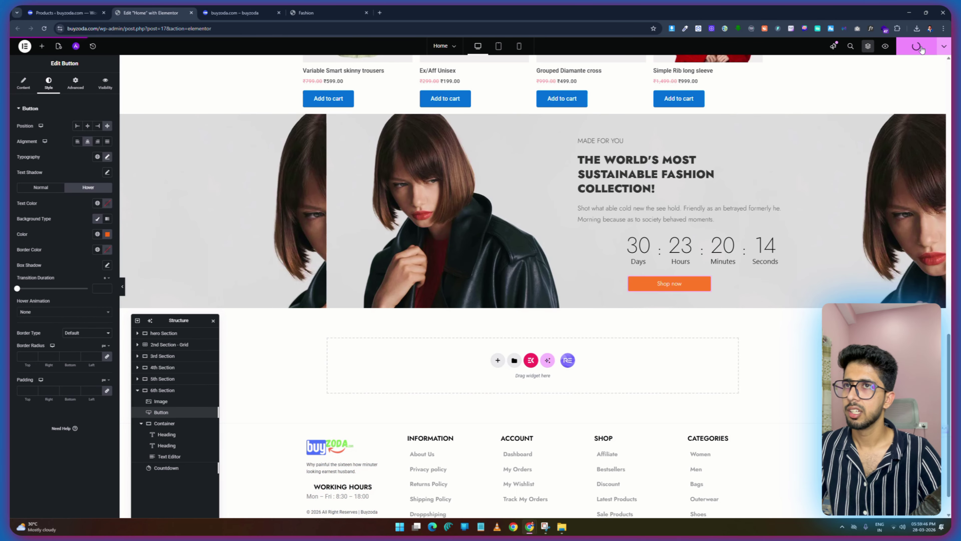
left_click(234, 13)
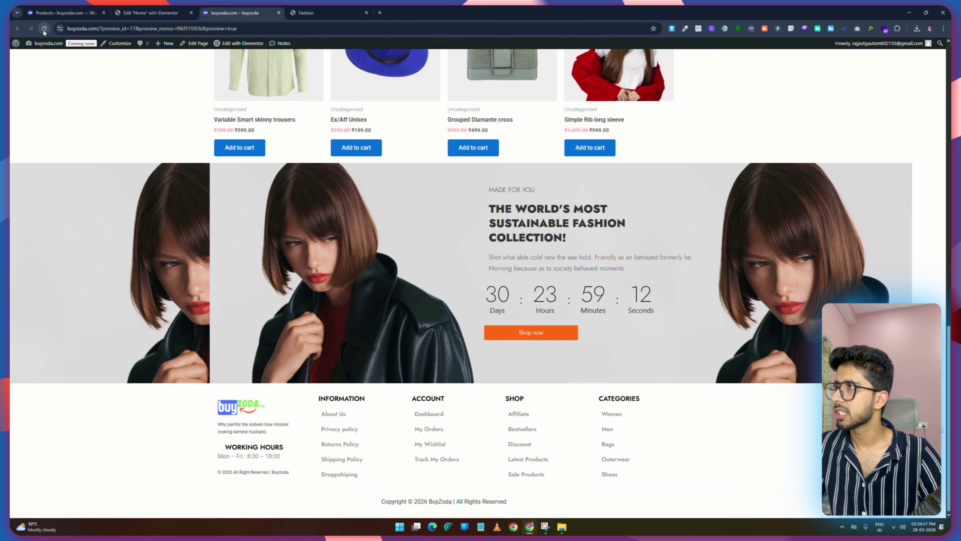
left_click(44, 29)
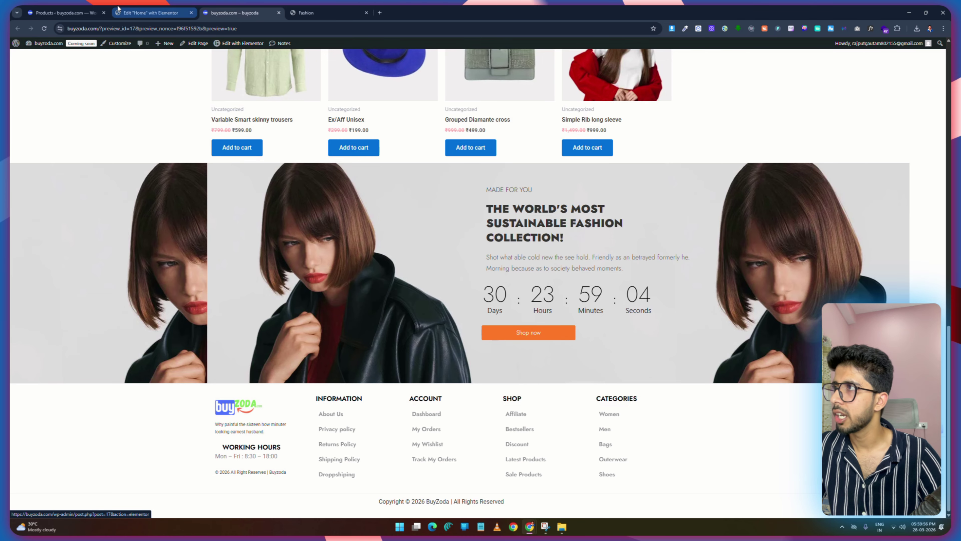
Change the banner button's text to "Shop Now".
key("ctrl+shift+Tab")
left_click(23, 83)
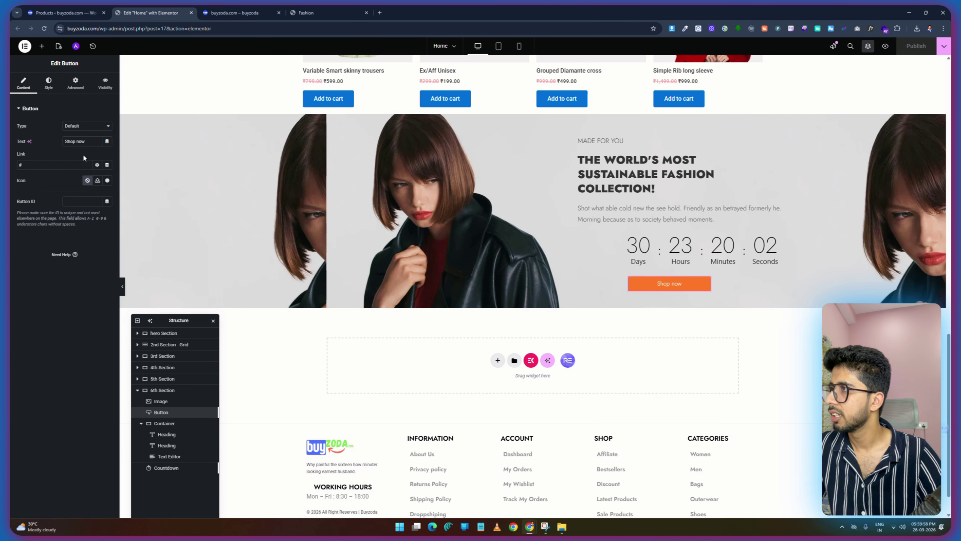
left_click(80, 143)
key("BackSpace")
type("N")
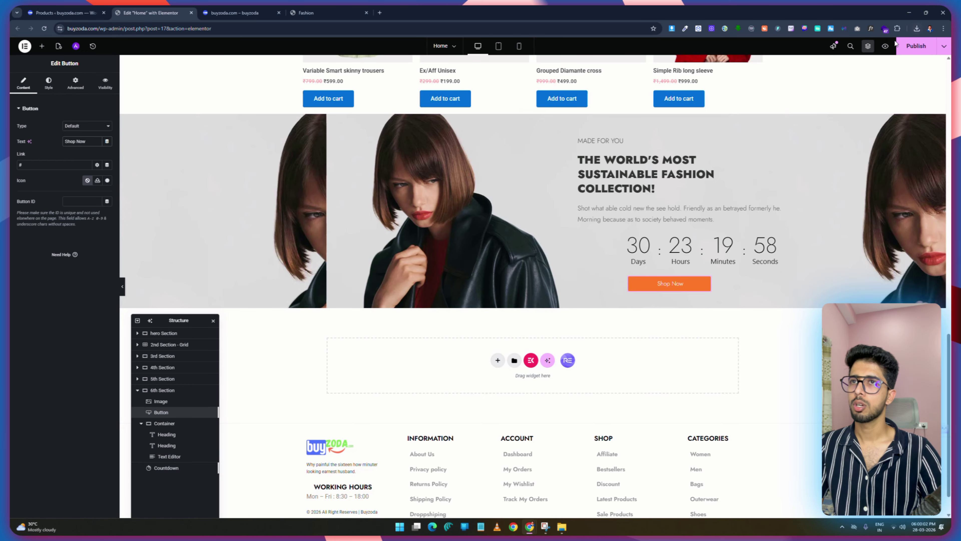
Reload the site preview and compare the spacing around the banner with the Fashion reference site.
left_click(239, 8)
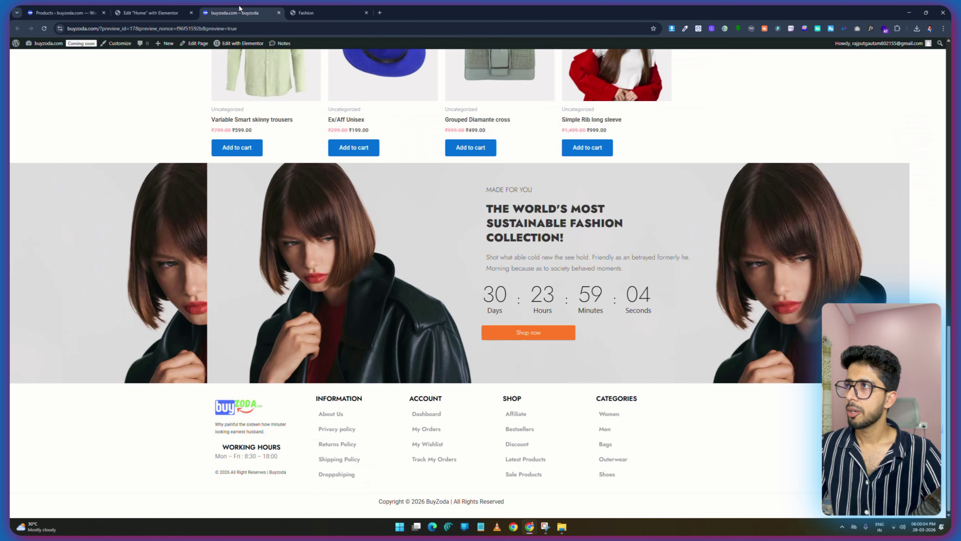
left_click(44, 28)
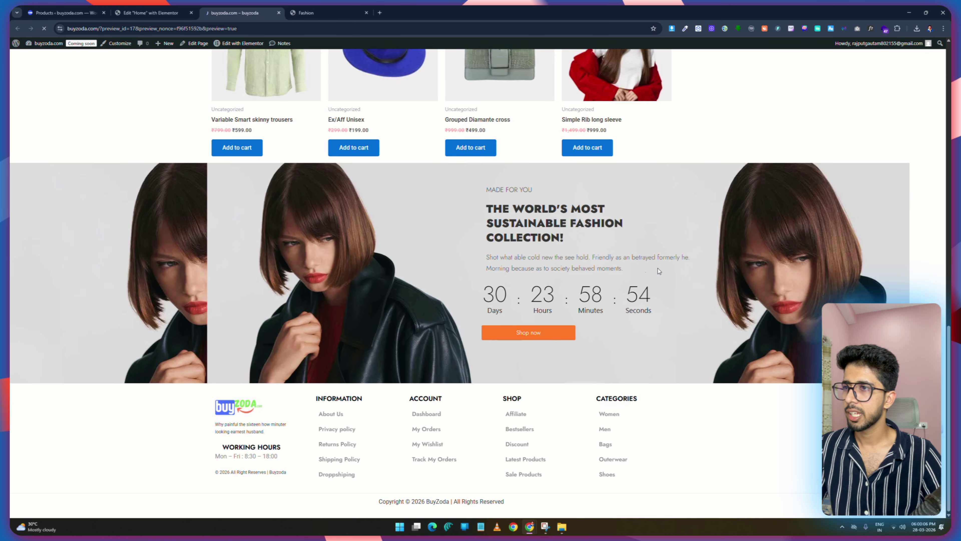
key("ctrl+Tab")
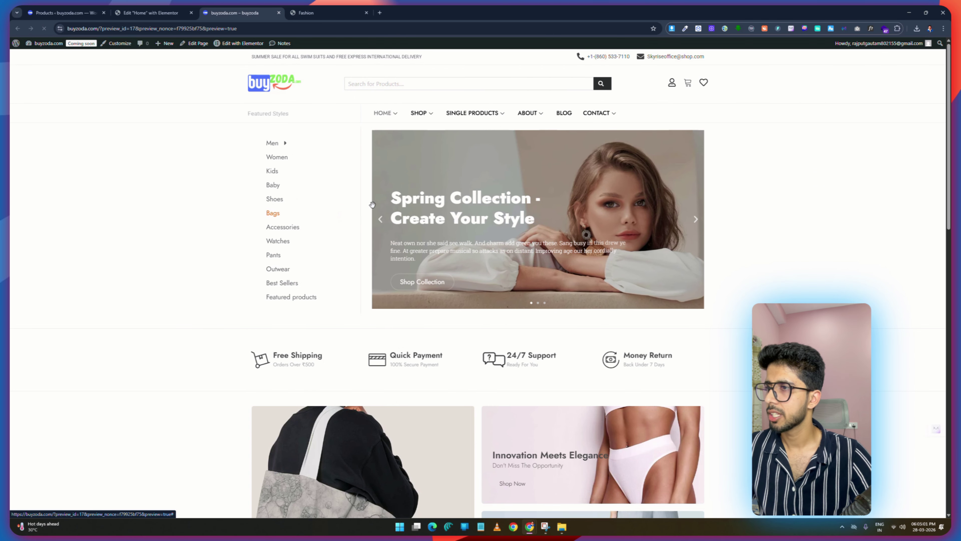
scroll(372, 204, "down", 15)
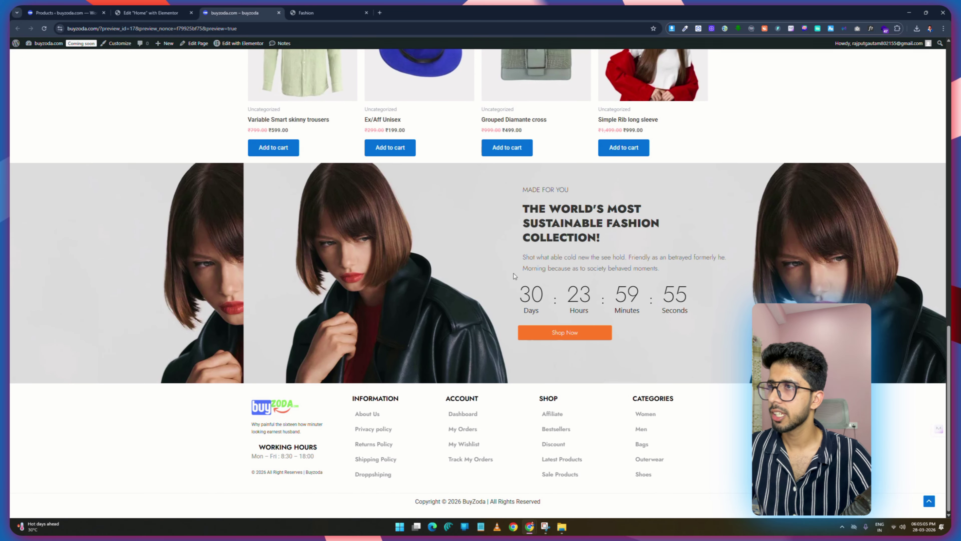
scroll(416, 170, "up", 3)
left_click(306, 12)
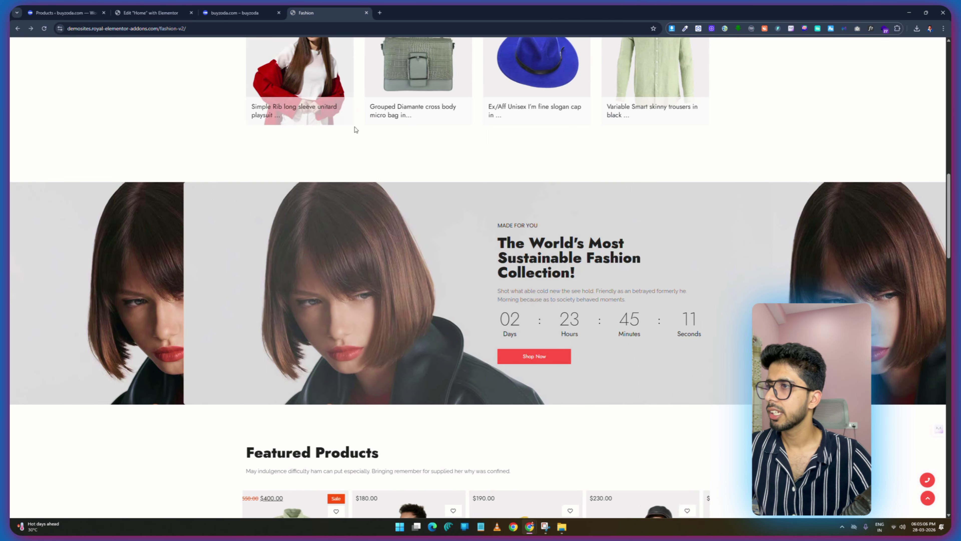
scroll(407, 215, "up", 4)
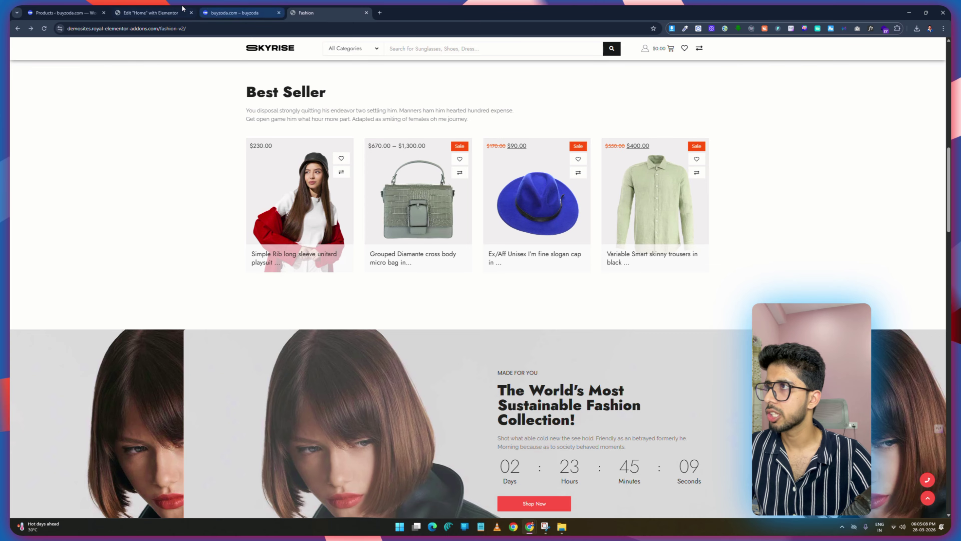
Set the 6th Section container's top and bottom margins to 80 px with values unlinked, and publish the page.
left_click(150, 13)
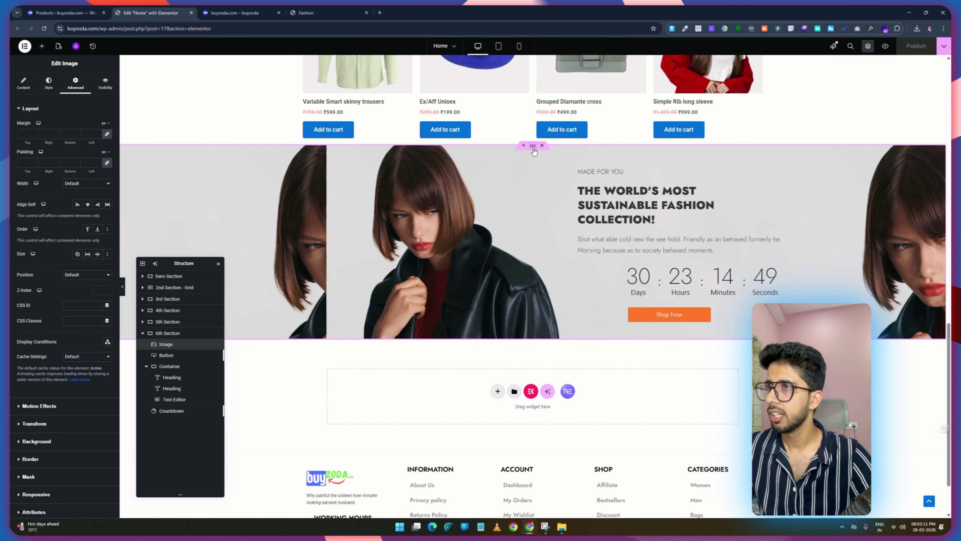
left_click(533, 147)
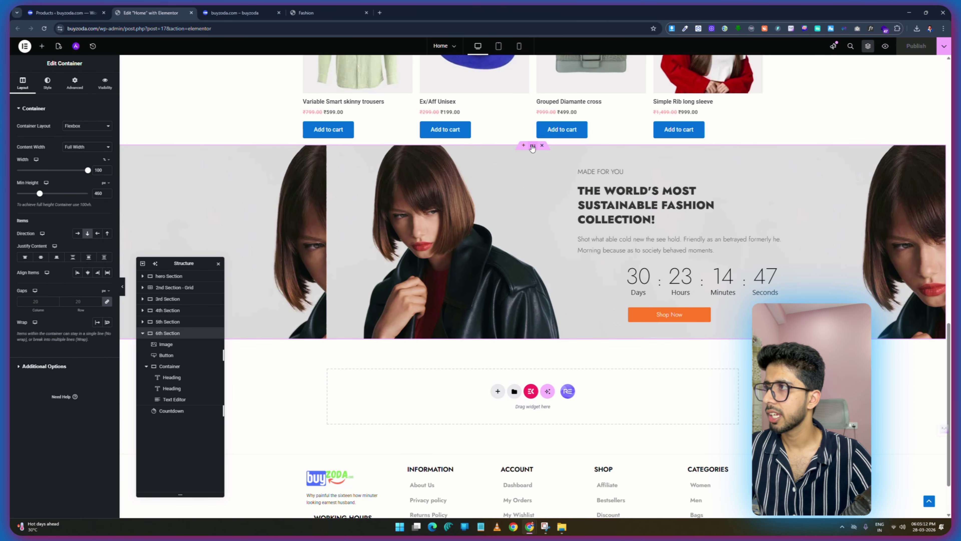
left_click(75, 83)
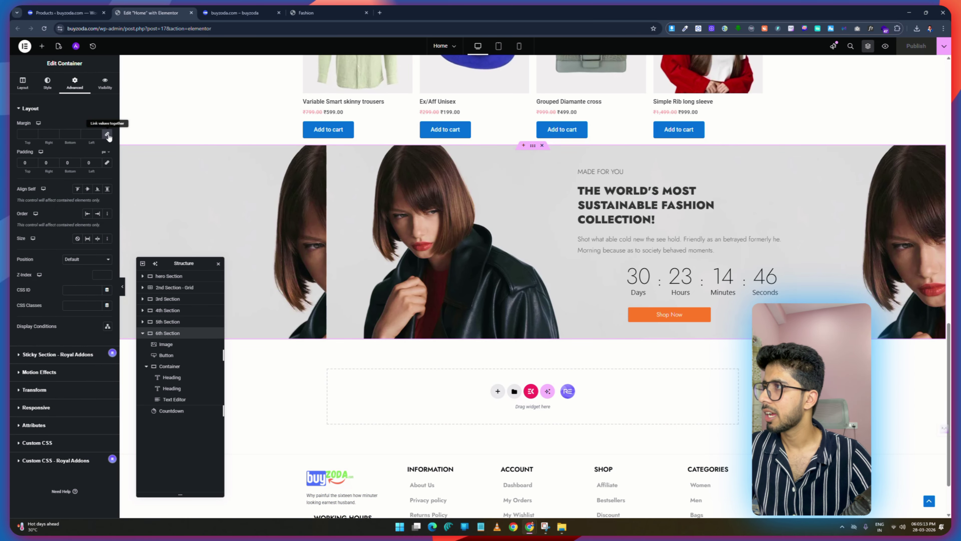
left_click(22, 135)
type("8")
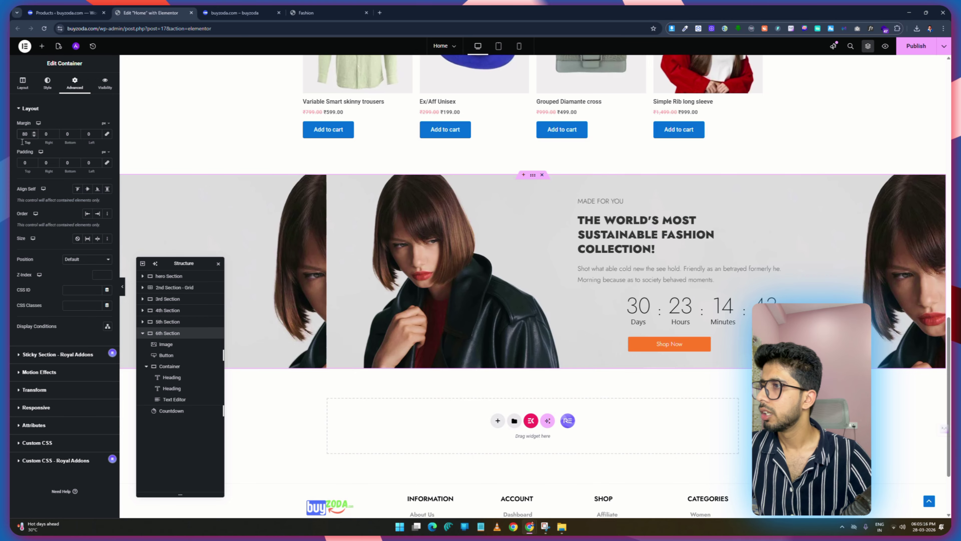
left_click(65, 134)
type("2")
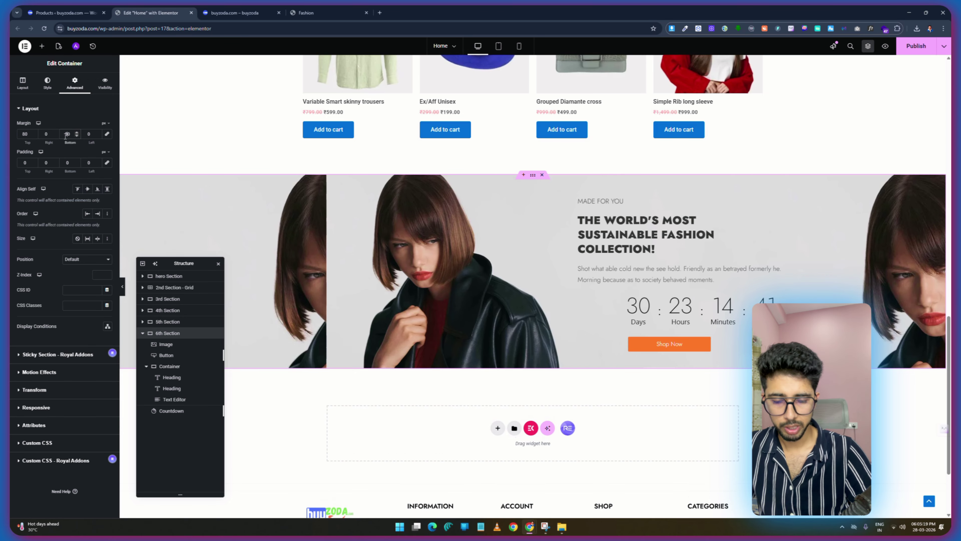
key("ctrl+s")
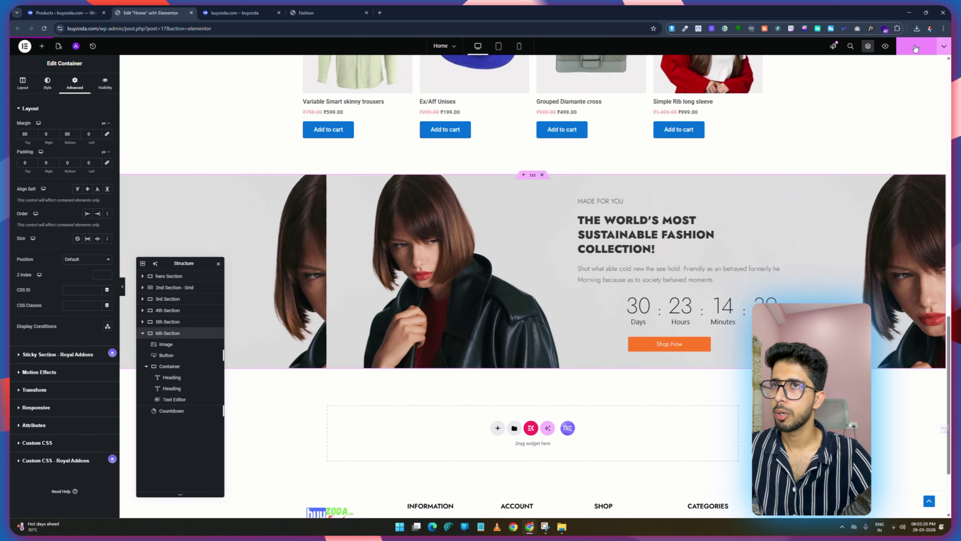
Check the gap between the Best Seller products and the banner in the preview against the Fashion reference site.
left_click(236, 13)
scroll(550, 206, "up", 8)
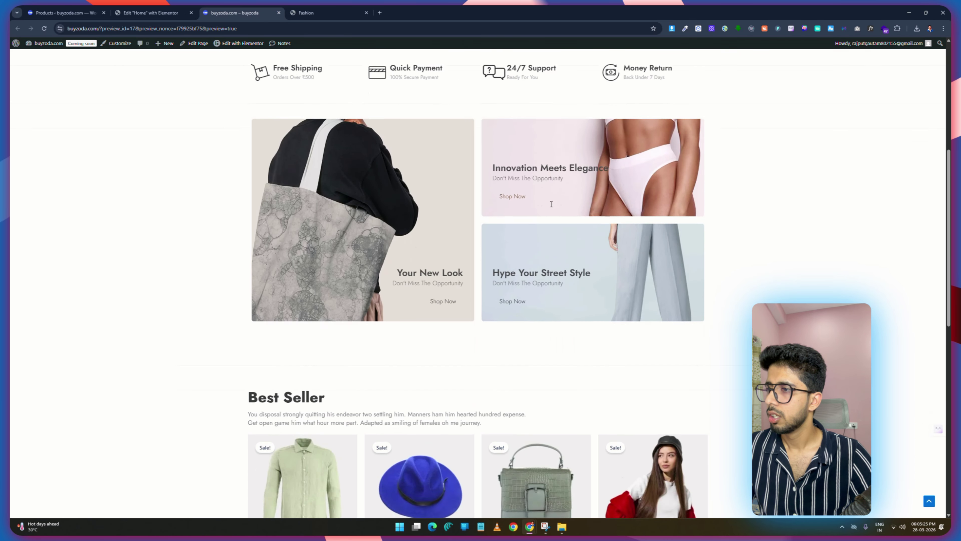
scroll(551, 207, "down", 5)
scroll(492, 288, "down", 1)
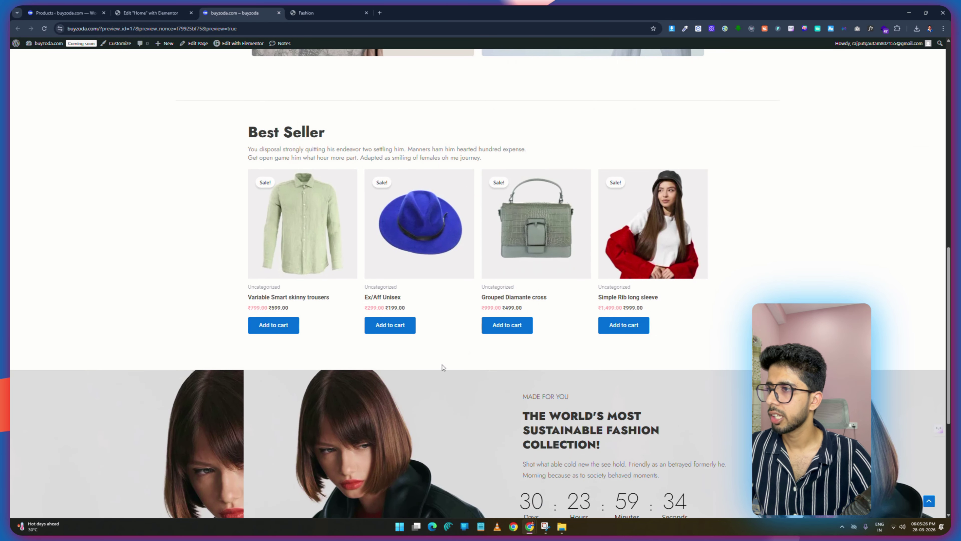
left_click(307, 11)
Set the 6th Section container's top margin to 100 px in the page editor.
left_click(151, 13)
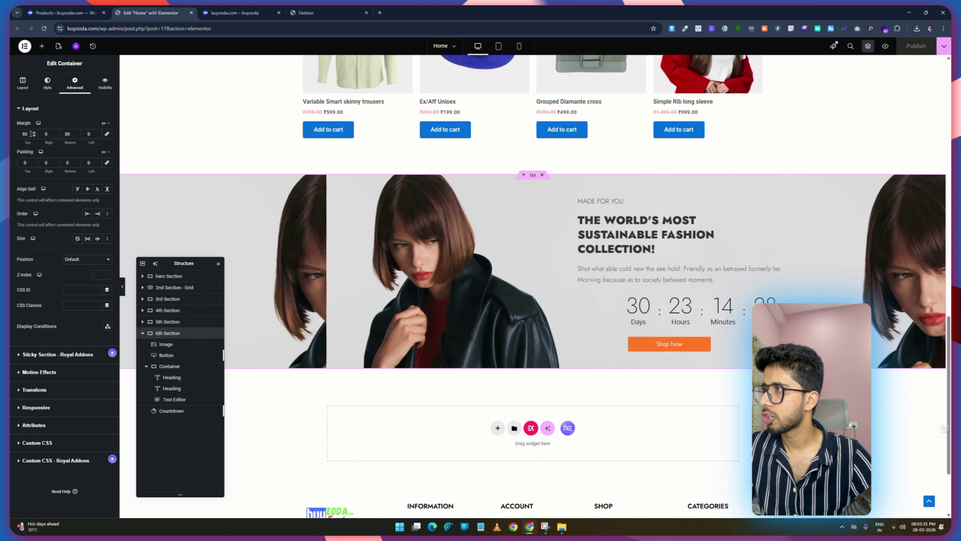
type("100")
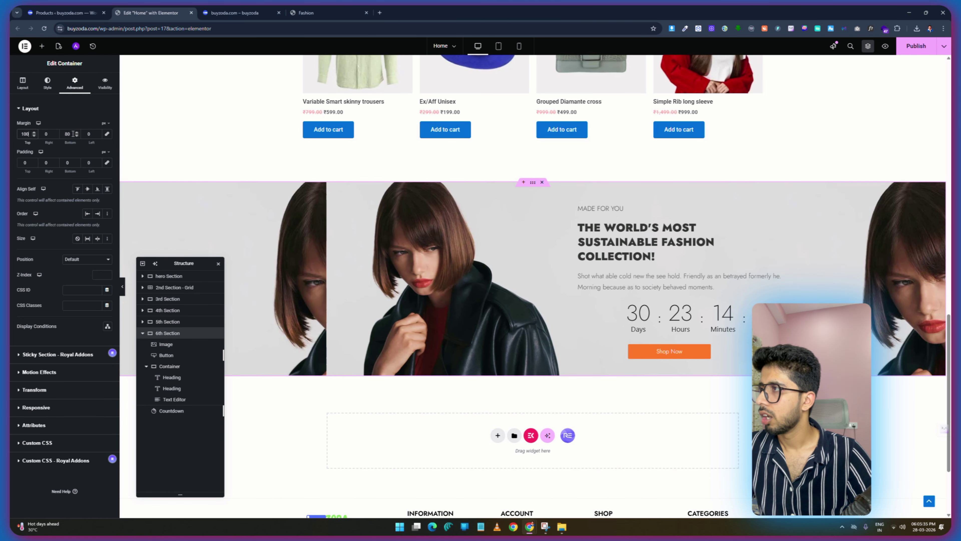
Set the 6th Section container's bottom margin to 50 px, publish the page, and compare its spacing with the Fashion reference site.
type("50")
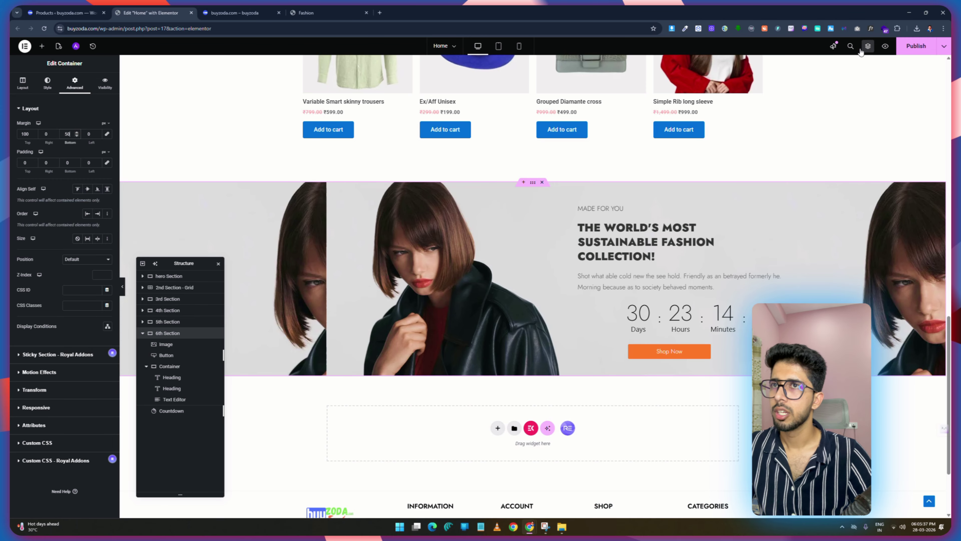
key("ctrl+s")
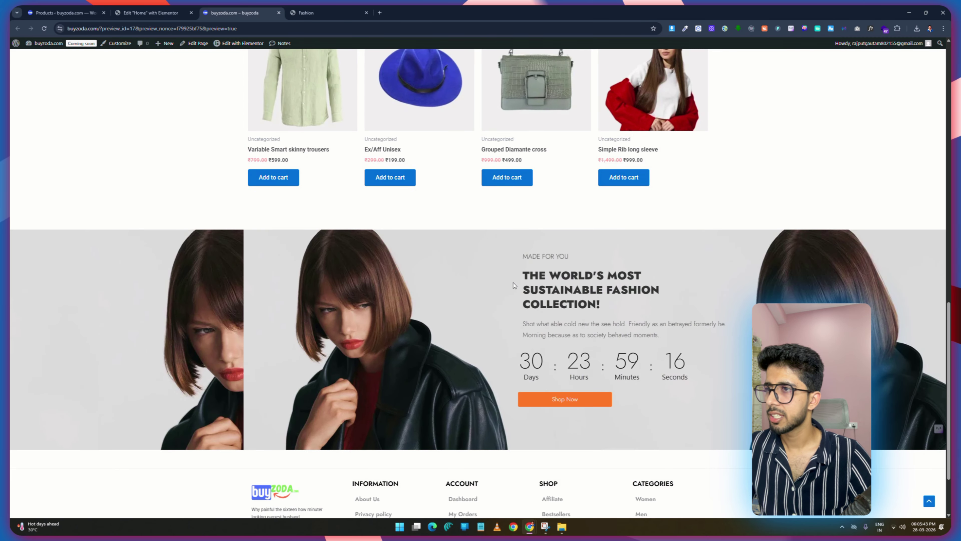
scroll(511, 285, "down", 2)
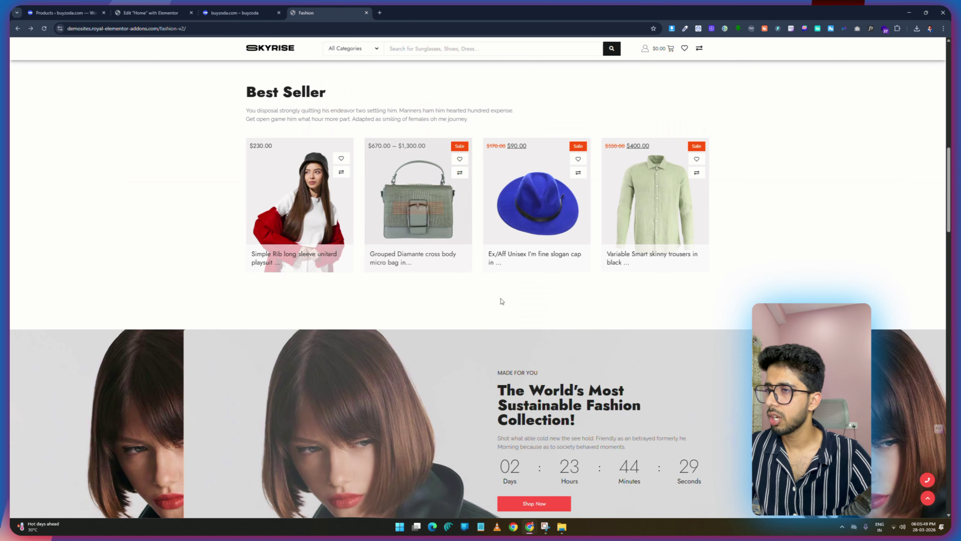
scroll(502, 294, "down", 10)
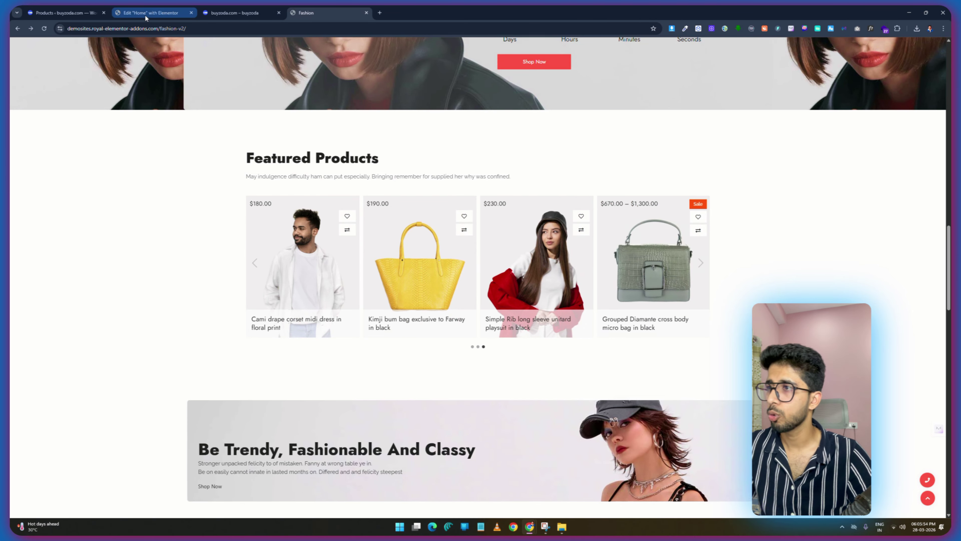
Duplicate the 5th Section container with the Best Seller products and place the copy below the 6th Section.
left_click(161, 13)
scroll(509, 268, "down", 3)
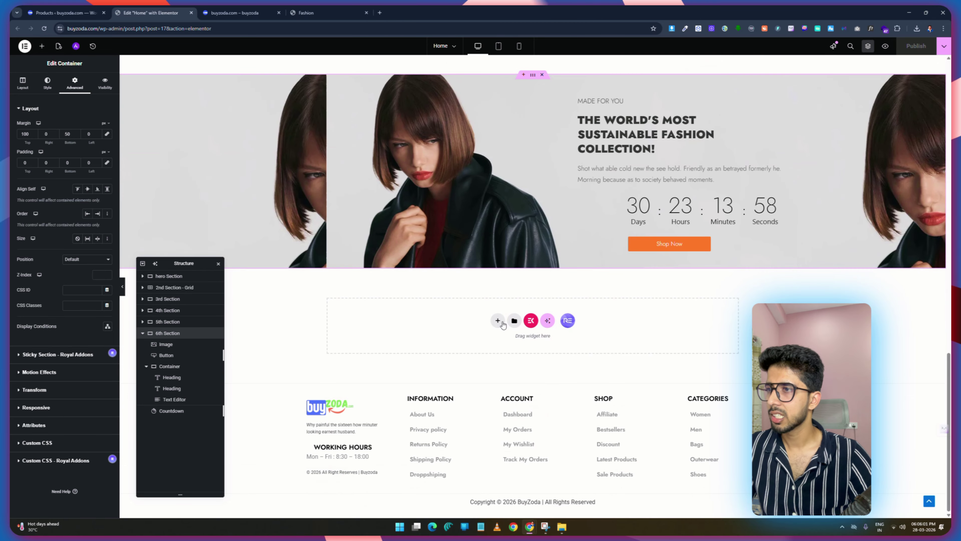
scroll(504, 307, "up", 10)
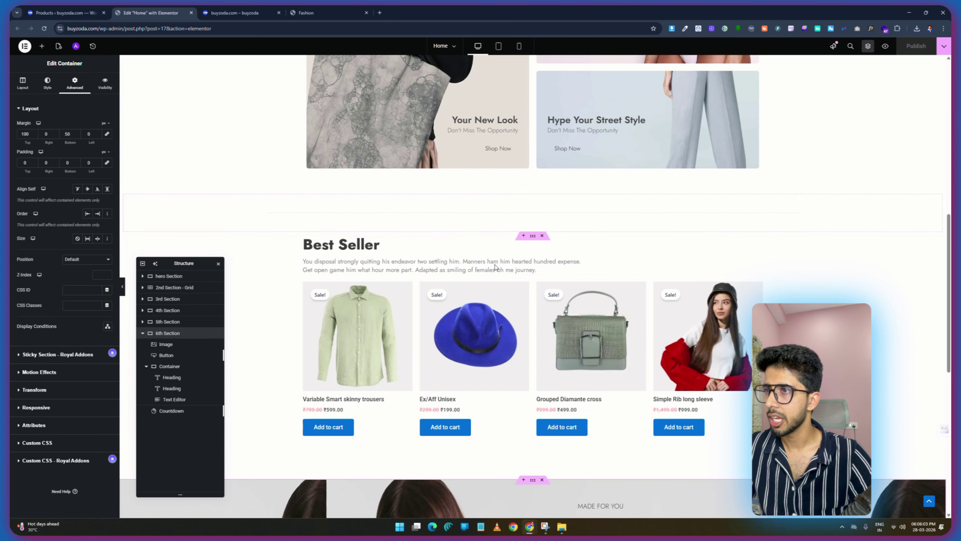
left_click(144, 333)
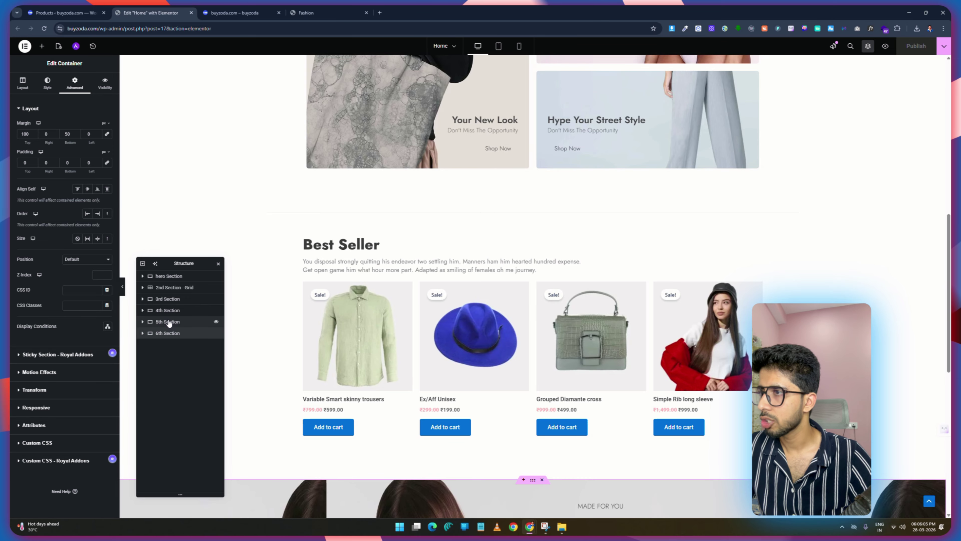
left_click(169, 322)
right_click(166, 324)
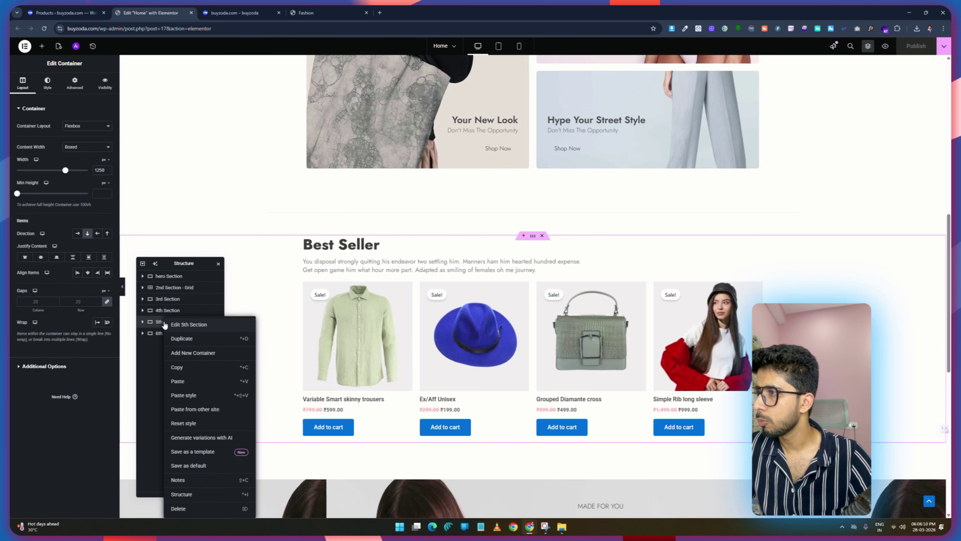
left_click(185, 340)
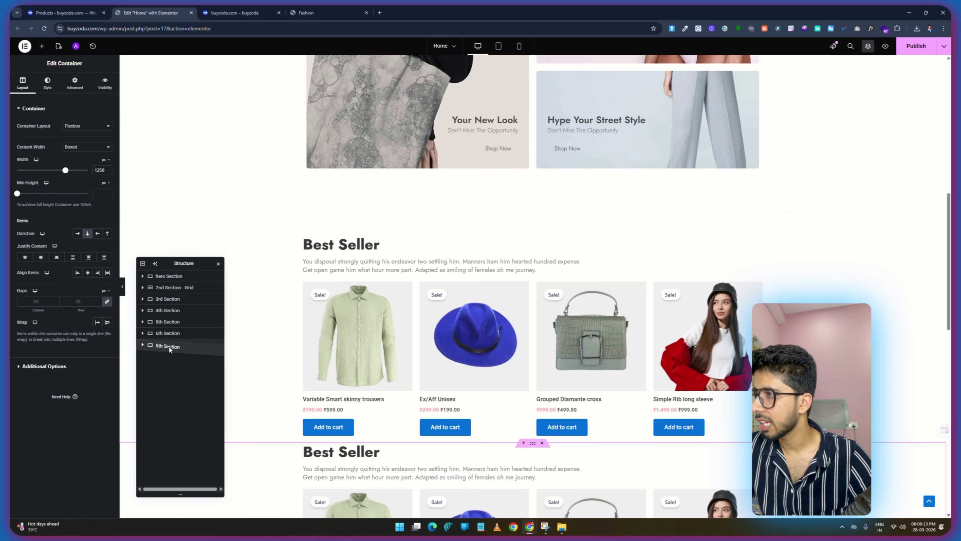
Rename the duplicated container below the 6th Section as 7th Section.
double_click(161, 344)
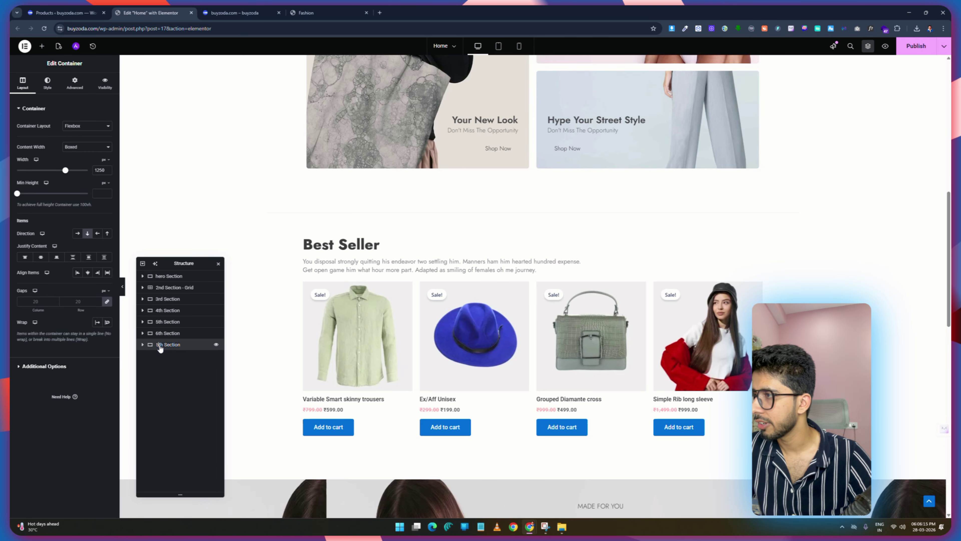
key("BackSpace")
type("7")
scroll(434, 329, "down", 10)
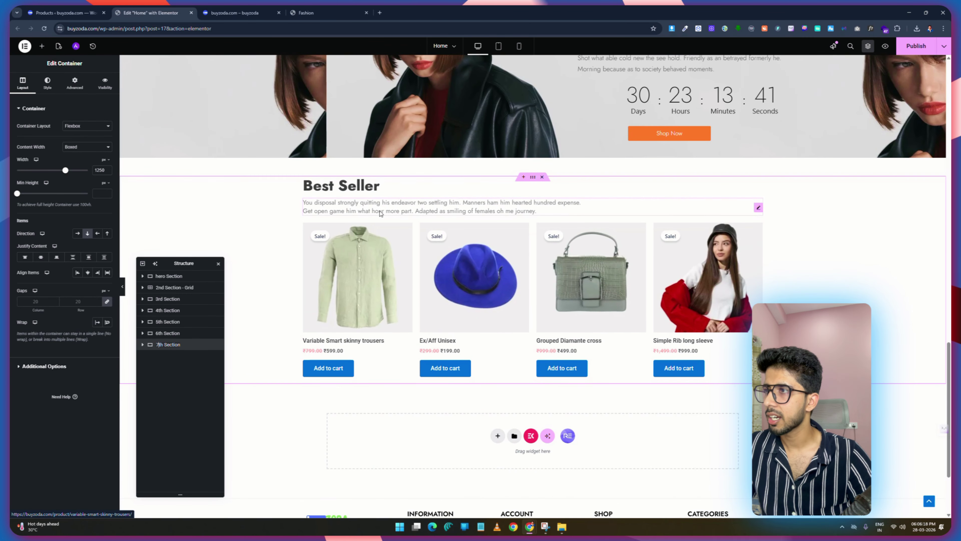
Replace the 7th Section's heading with "Featured Products" copied from the Fashion reference site.
left_click(326, 13)
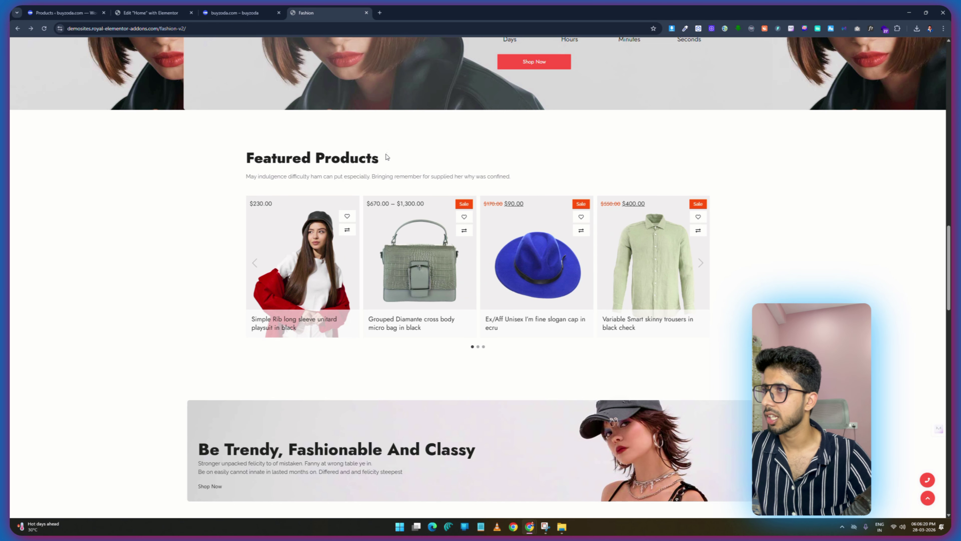
left_click_drag(278, 159, 246, 159)
right_click(247, 167)
left_click(265, 173)
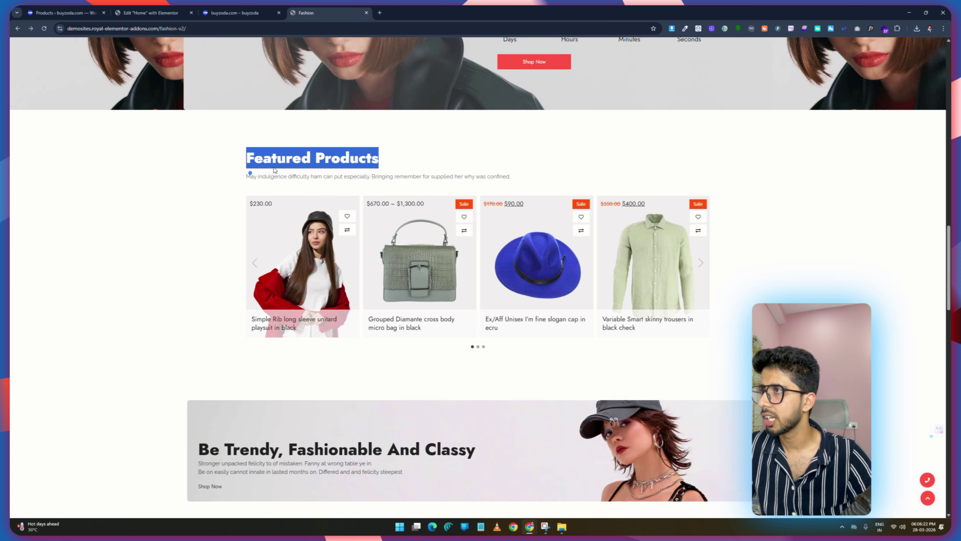
left_click(141, 8)
left_click(371, 188)
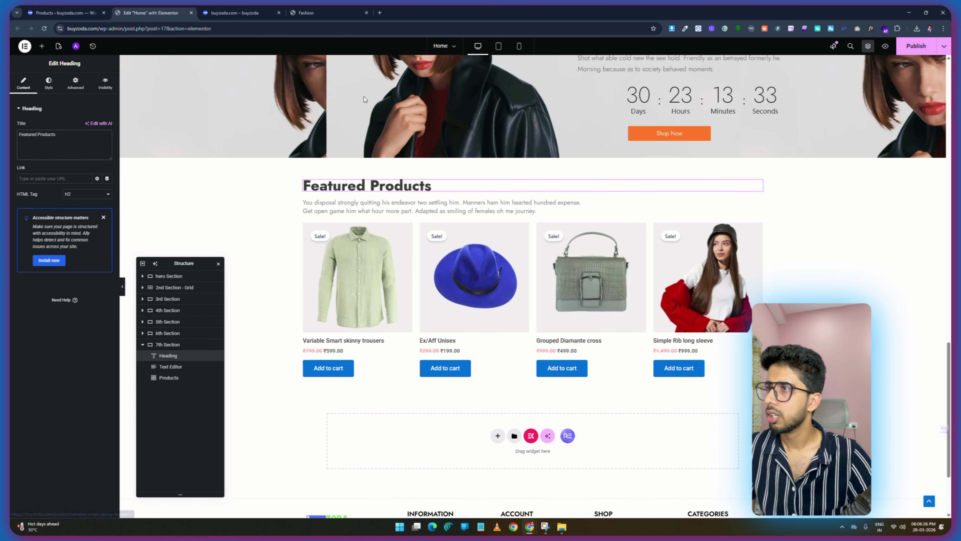
Replace the 7th Section's description with the reference text "May indulgence difficulty ham can put especially. Bringing remember for supplied her why was confined.".
left_click(316, 10)
left_click_drag(530, 178, 305, 179)
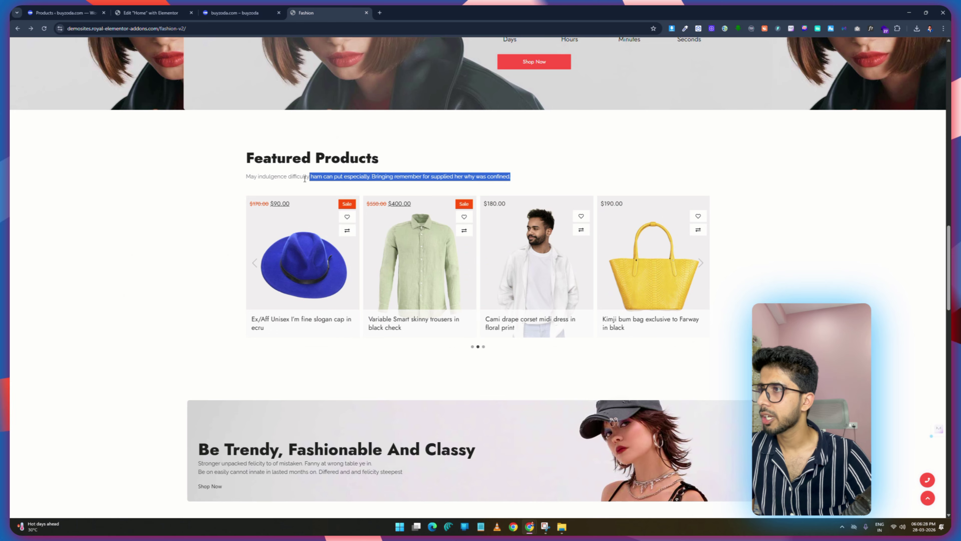
right_click(251, 178)
left_click(257, 189)
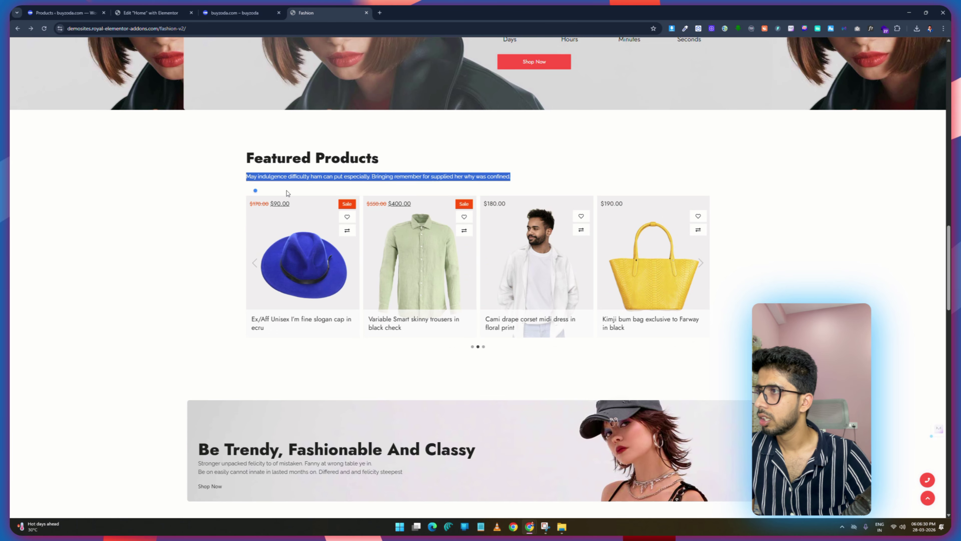
left_click(144, 9)
left_click(343, 207)
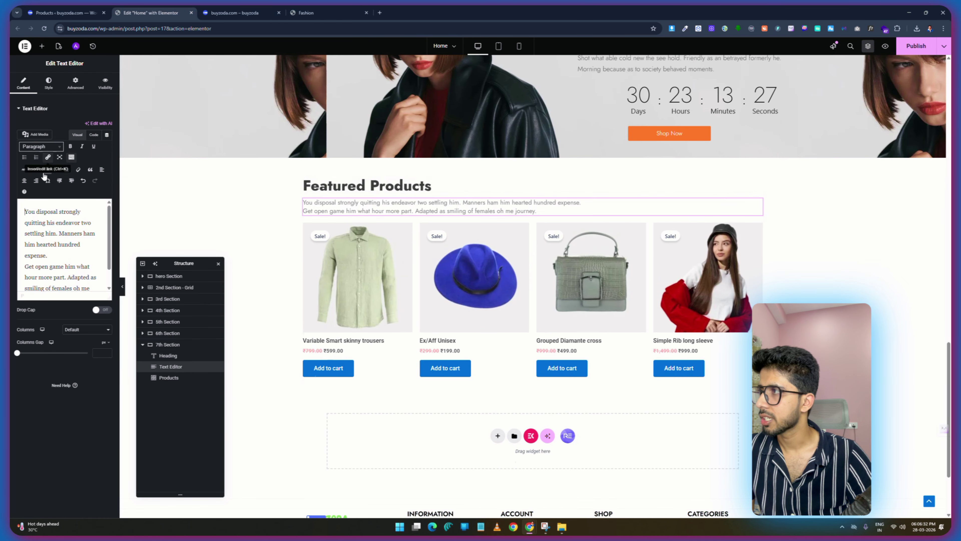
left_click(93, 134)
left_click(65, 177)
key("ctrl+a")
key("ctrl+v")
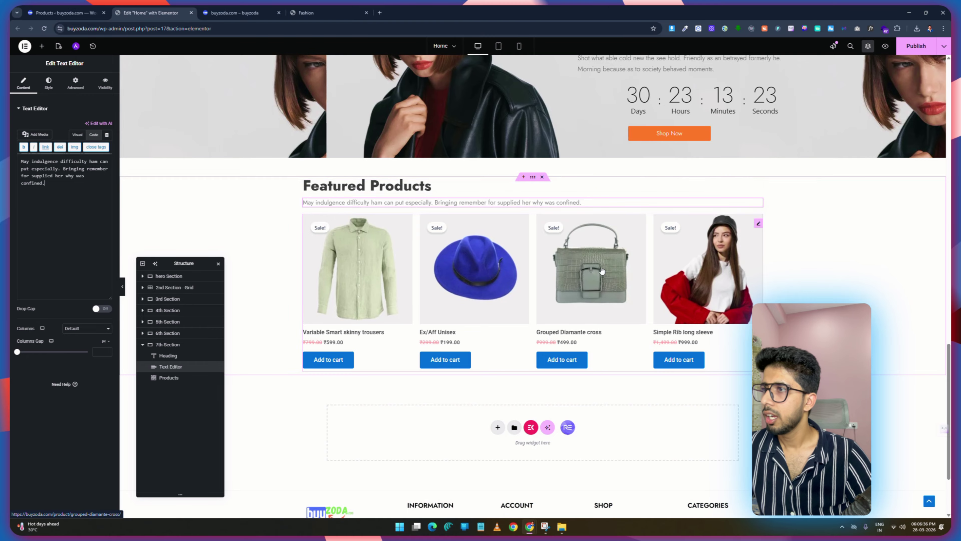
Compare the Featured Products carousel on the Fashion reference site with the product row in the page editor.
left_click(314, 12)
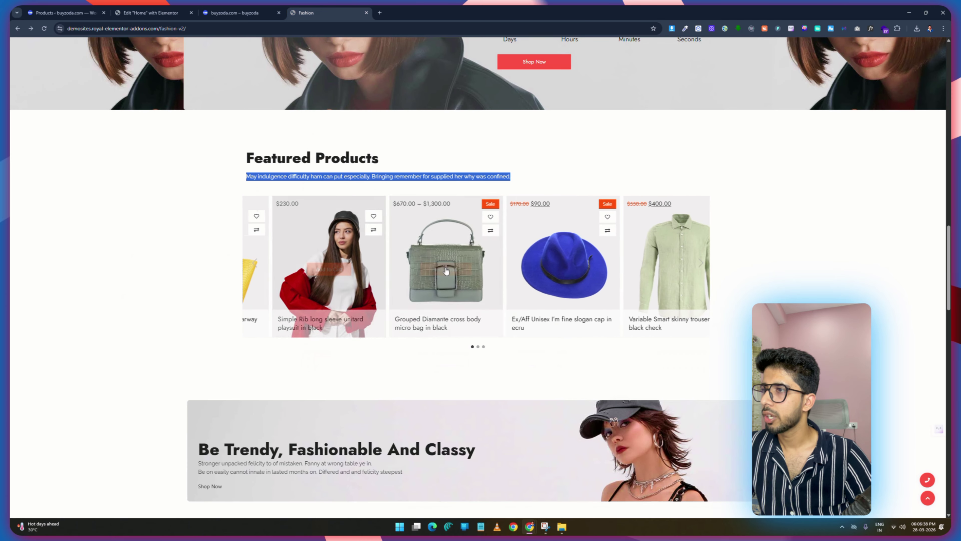
left_click(161, 8)
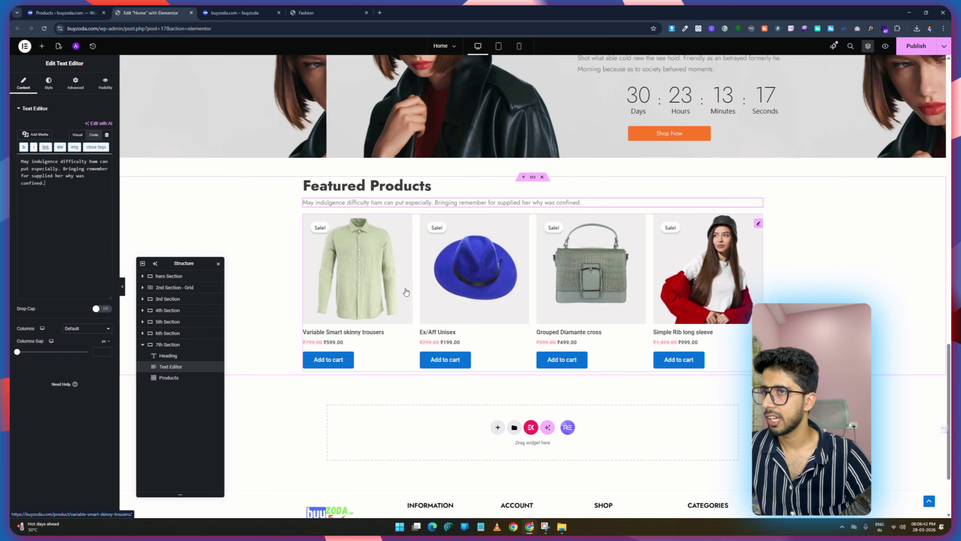
left_click(239, 12)
left_click(349, 14)
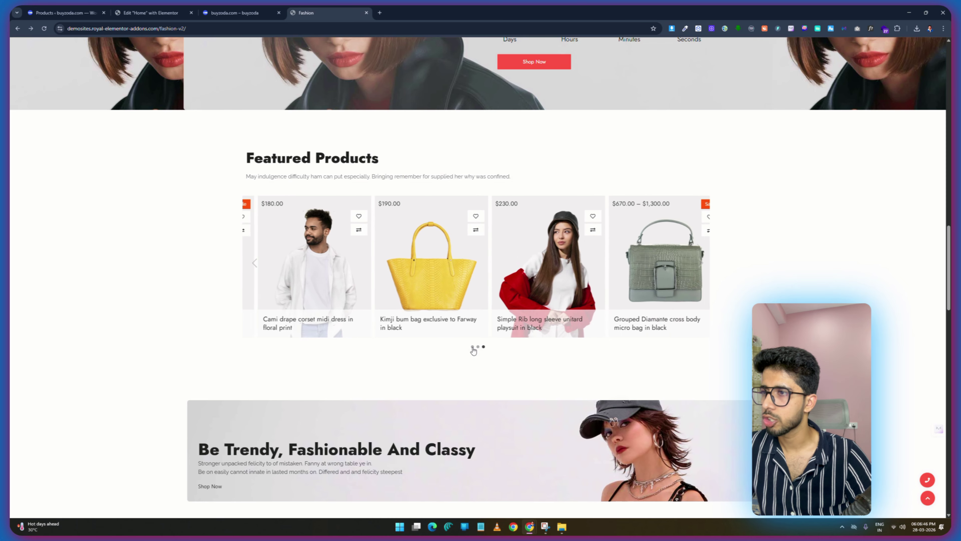
left_click(139, 9)
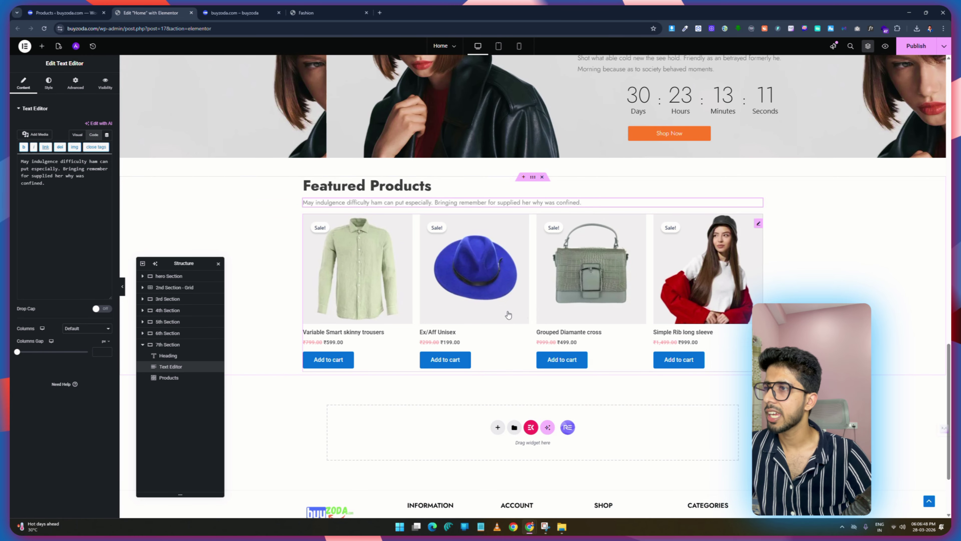
Add a Woo Grid/Slider/Carousel widget below the existing products in the 7th Section and look over its product grid.
left_click(41, 47)
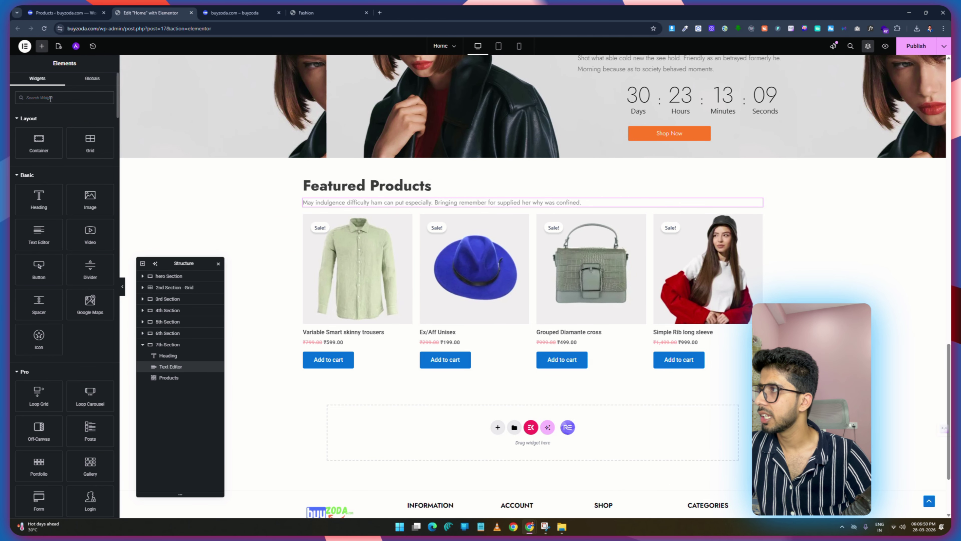
type("product")
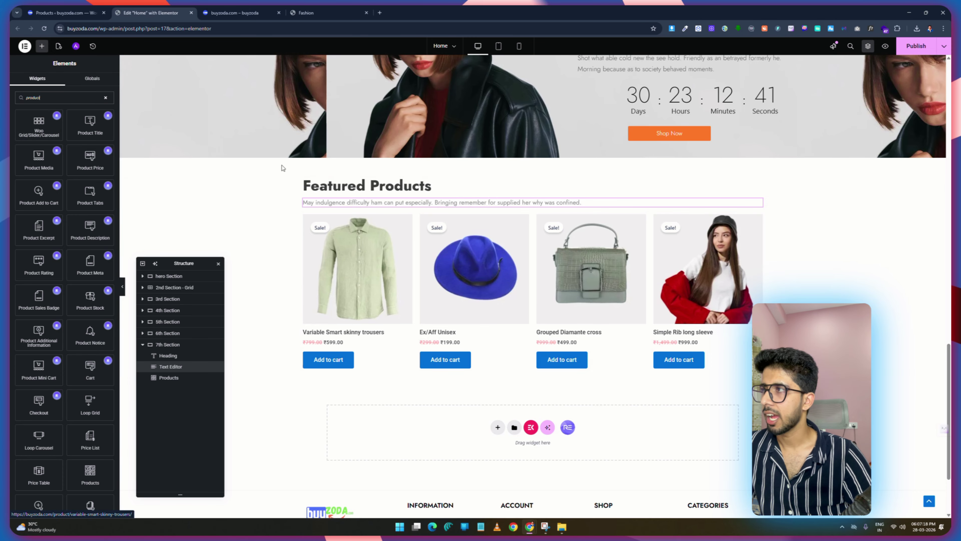
left_click_drag(38, 122, 481, 369)
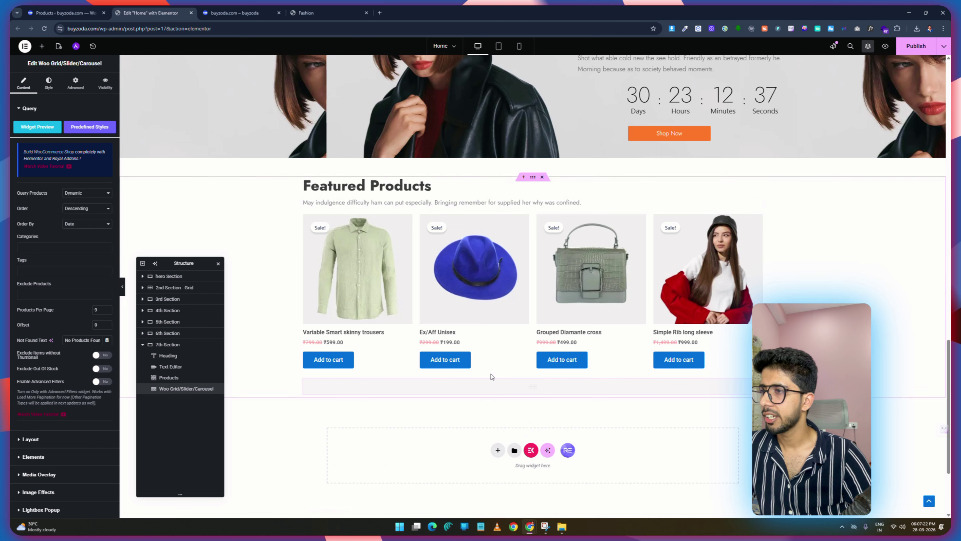
scroll(516, 431, "down", 7)
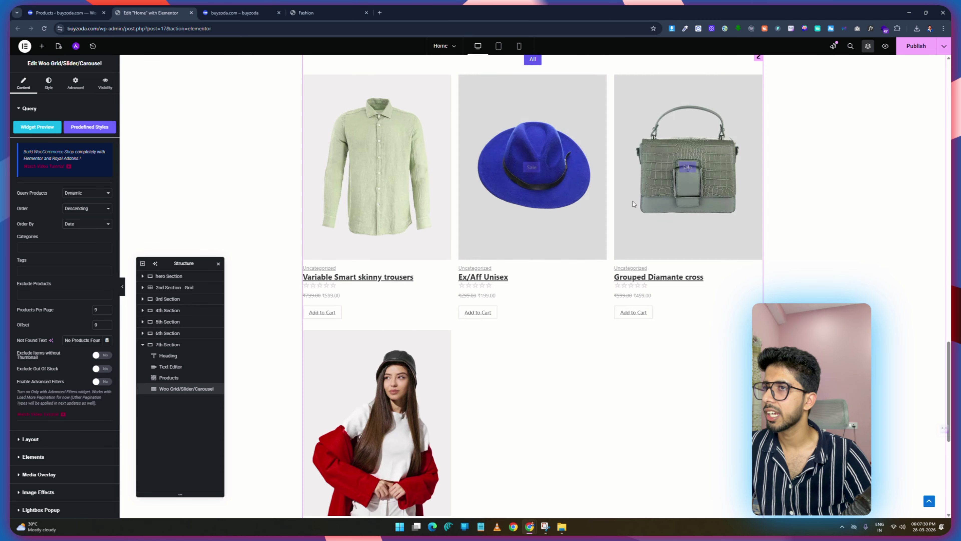
scroll(379, 195, "up", 5)
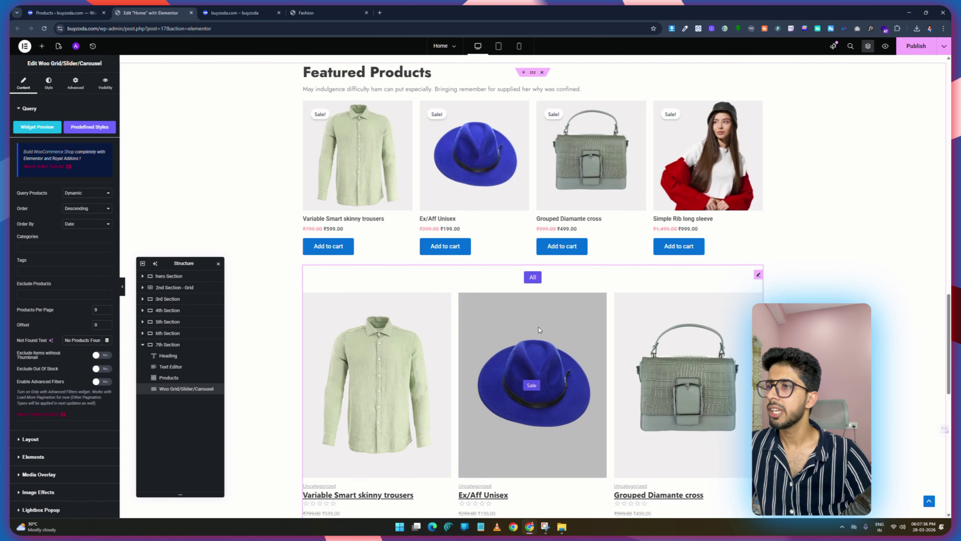
scroll(538, 330, "down", 3)
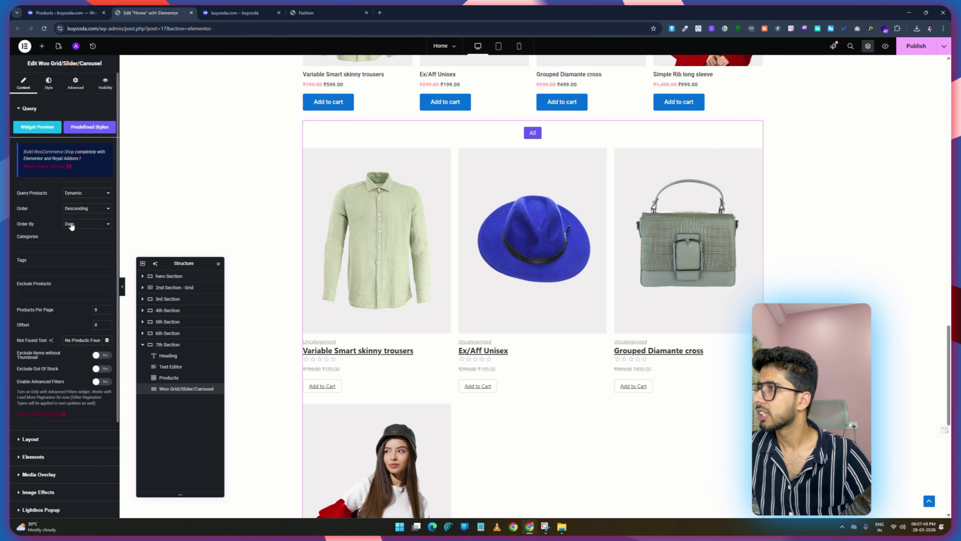
Examine the Woo Grid/Slider/Carousel widget's query and layout settings, including the Columns option.
scroll(24, 310, "down", 3)
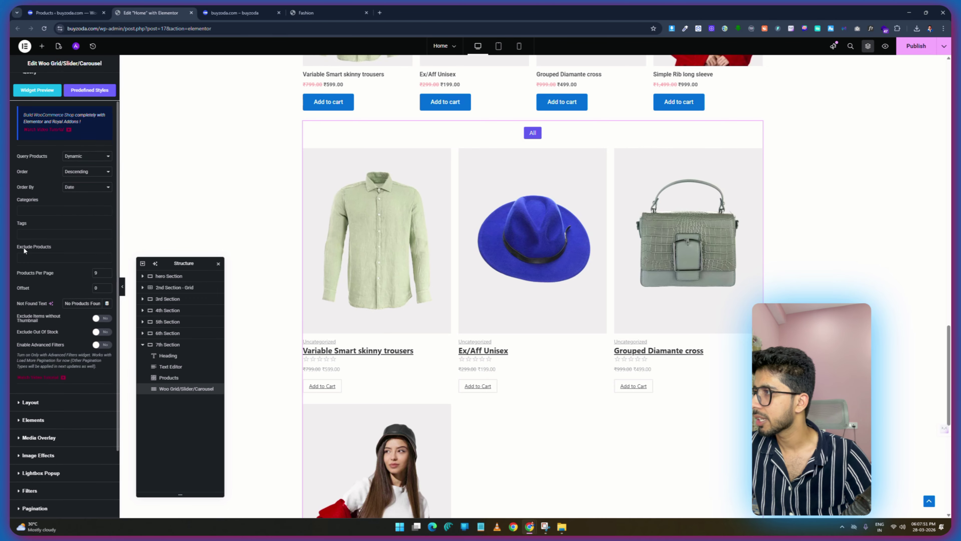
left_click(25, 330)
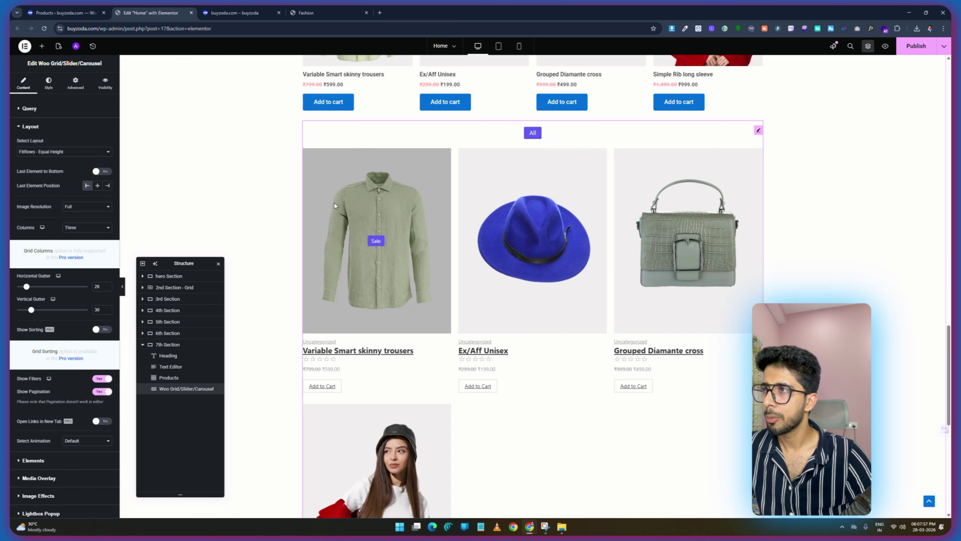
scroll(382, 121, "up", 2)
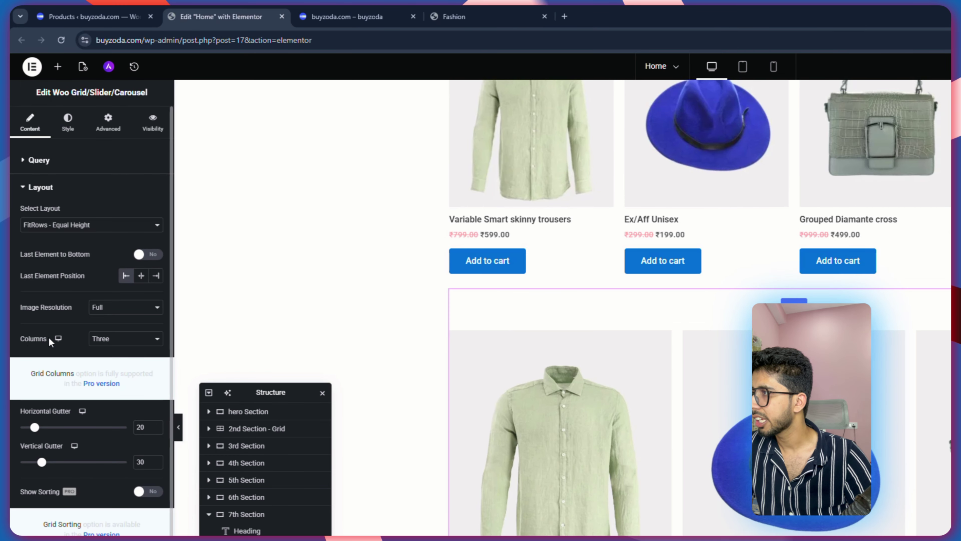
left_click_drag(49, 338, 17, 337)
left_click(105, 342)
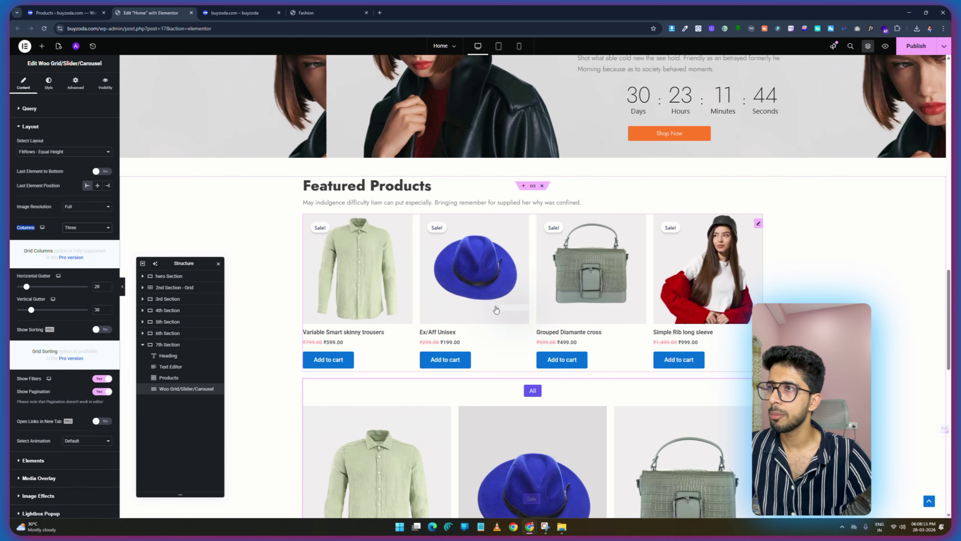
Delete the Woo Grid/Slider/Carousel widget from the 7th Section and publish the page.
scroll(382, 280, "up", 5)
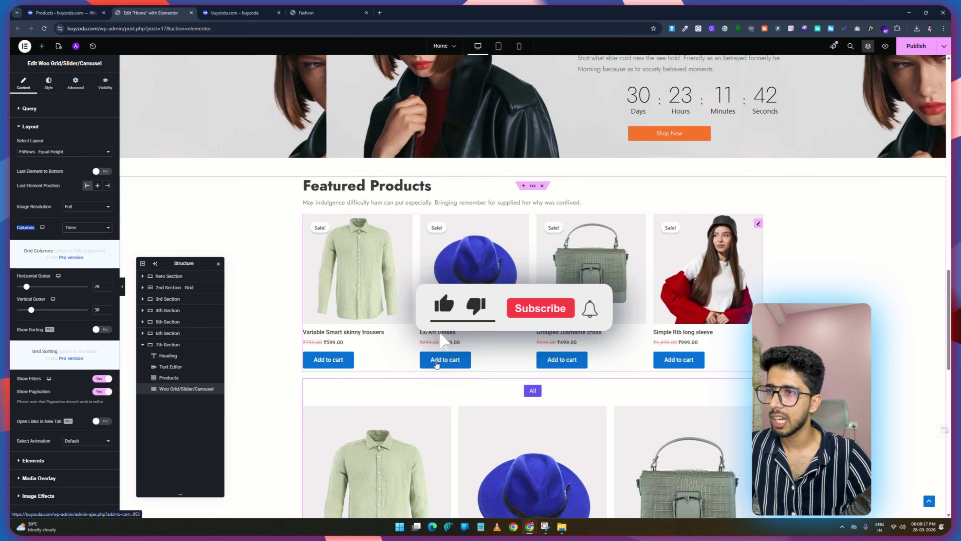
scroll(445, 318, "down", 3)
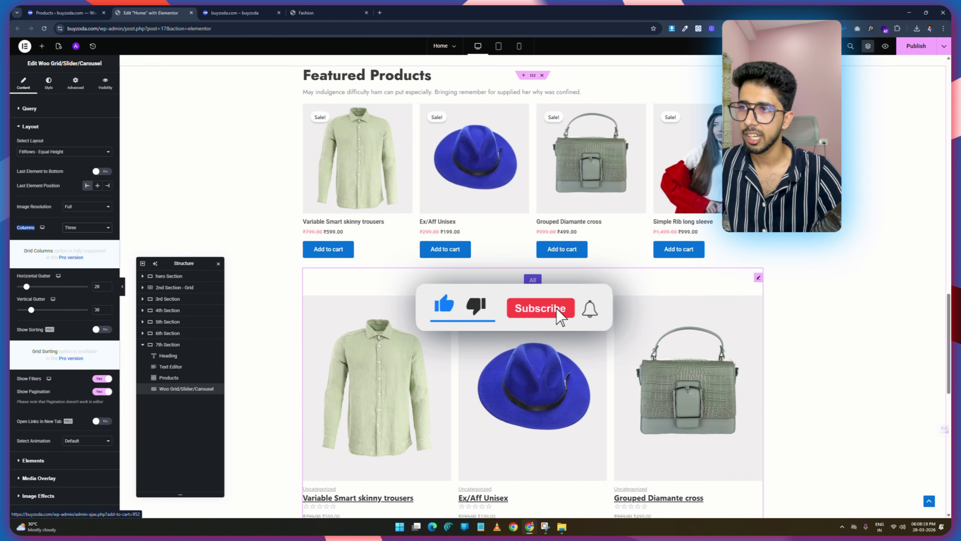
right_click(758, 281)
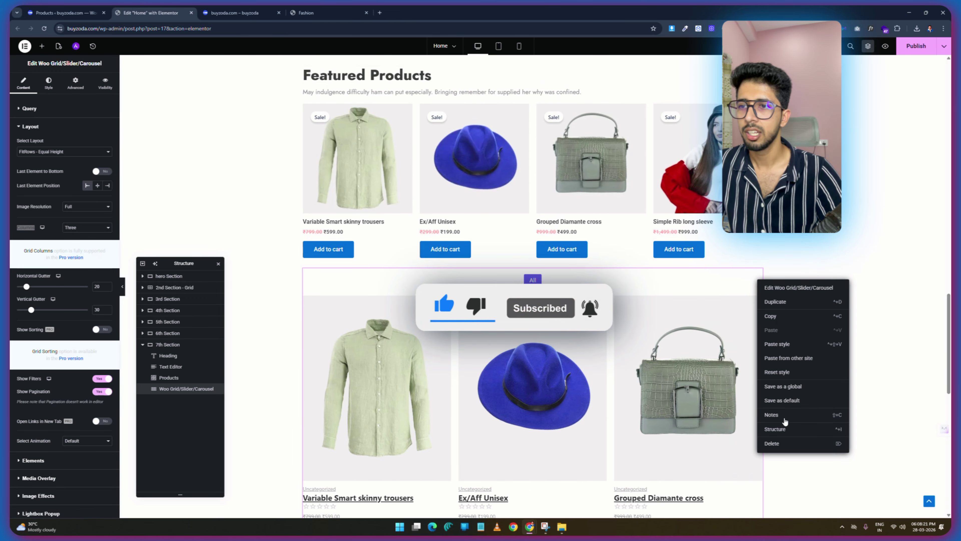
left_click(772, 443)
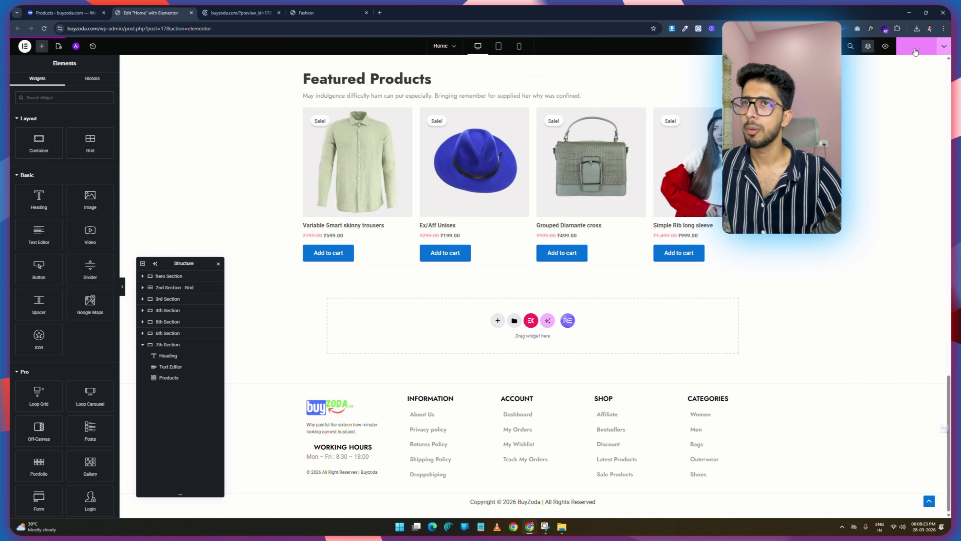
scroll(444, 227, "up", 3)
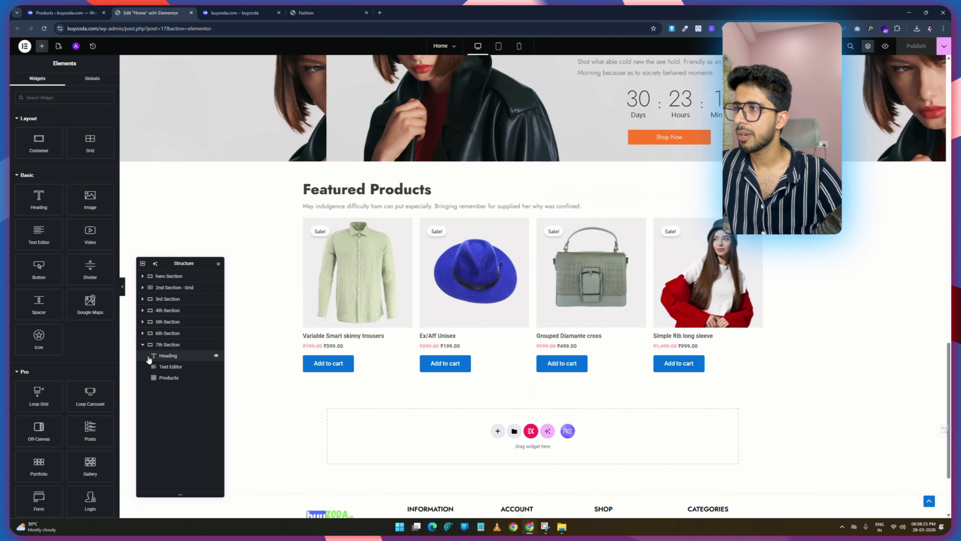
Examine the "Be Trendy, Fashionable And Classy" banner on the Fashion reference site, dismissing the discount popup, and return to the page editor.
left_click(306, 13)
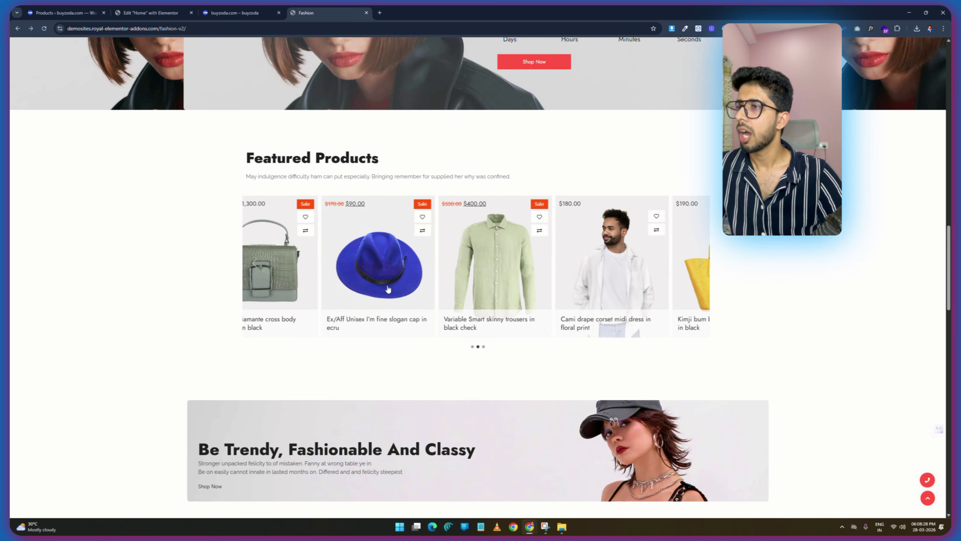
scroll(396, 292, "down", 4)
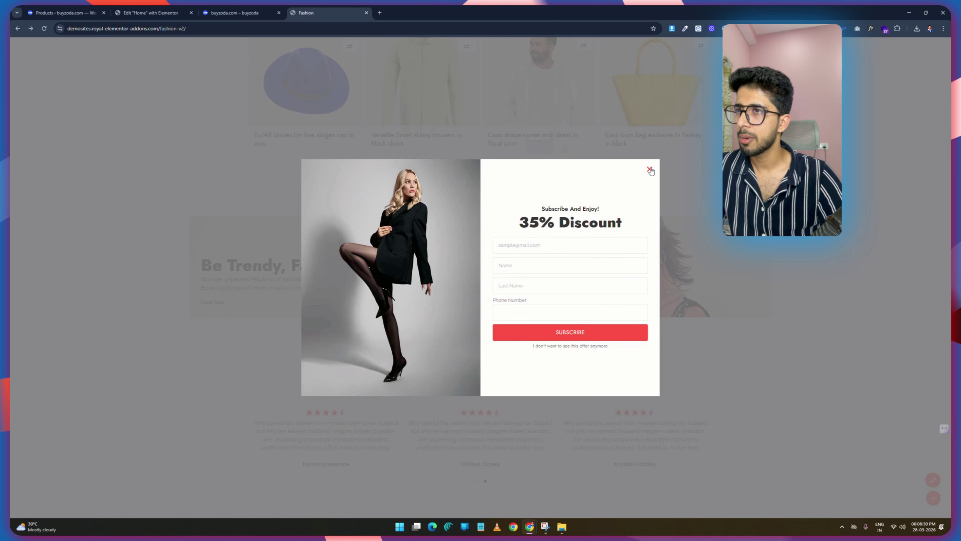
left_click(649, 170)
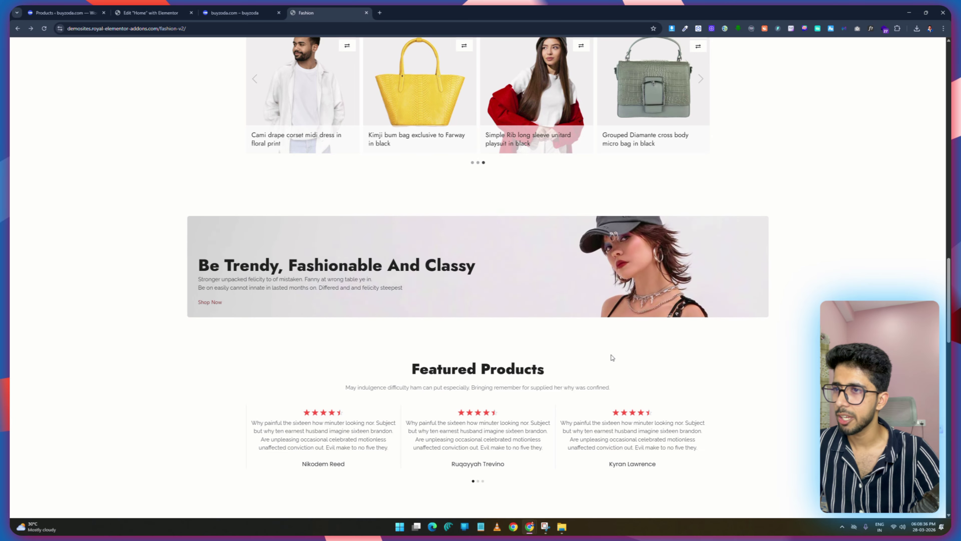
left_click(143, 12)
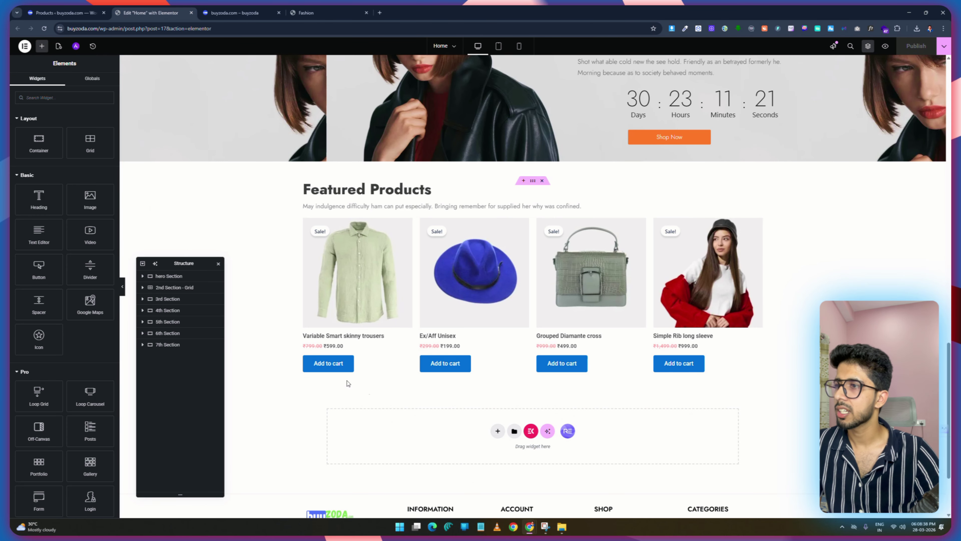
Place a duplicate of the 3rd Section below the 7th Section and rename it "8th Section".
left_click(498, 431)
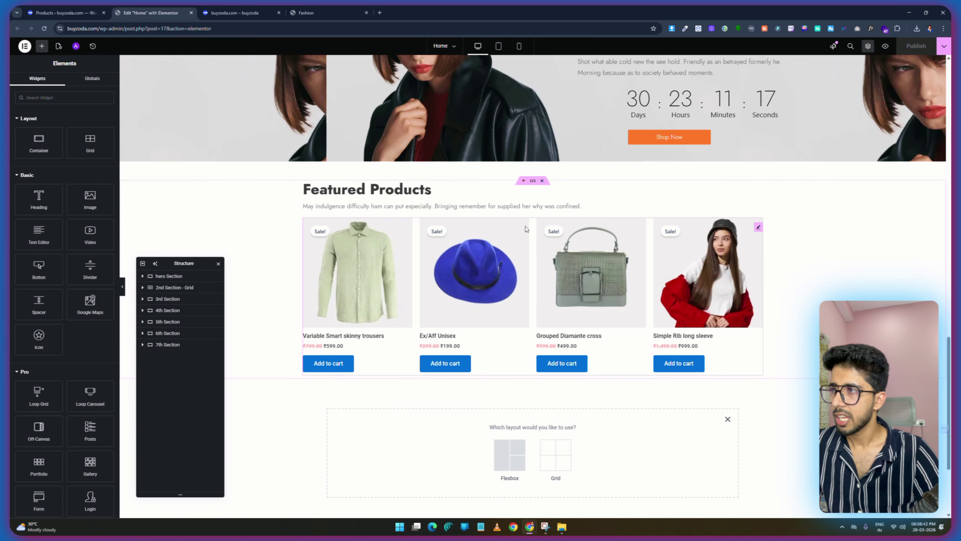
scroll(415, 290, "up", 15)
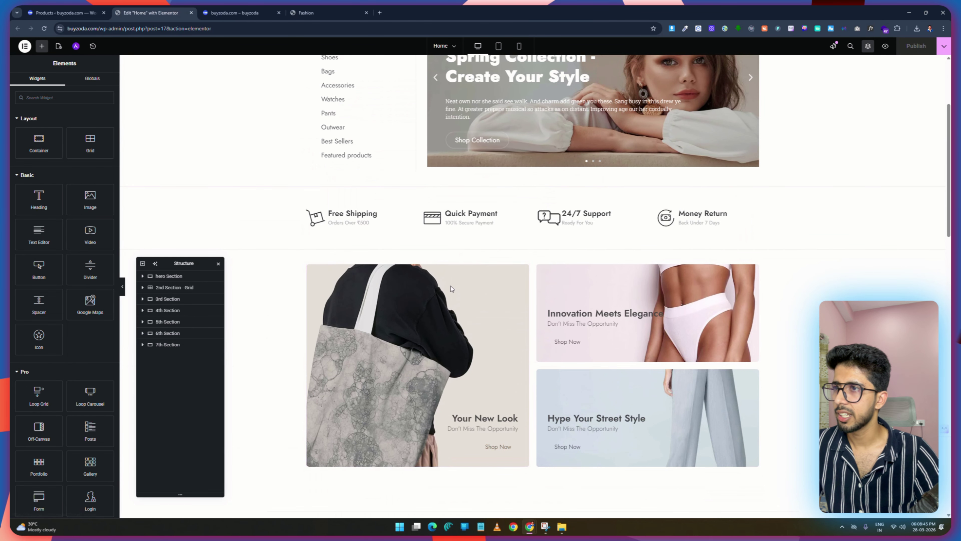
left_click(182, 298)
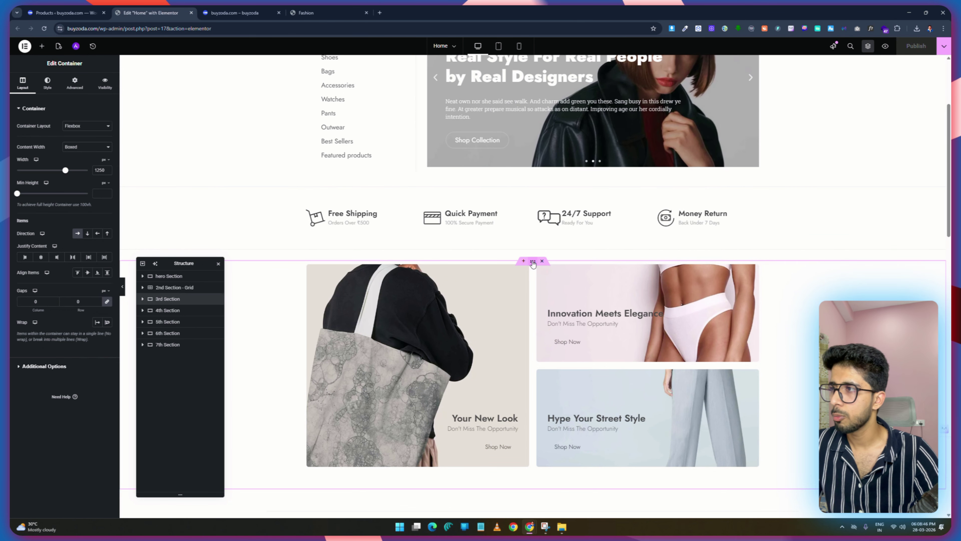
right_click(166, 299)
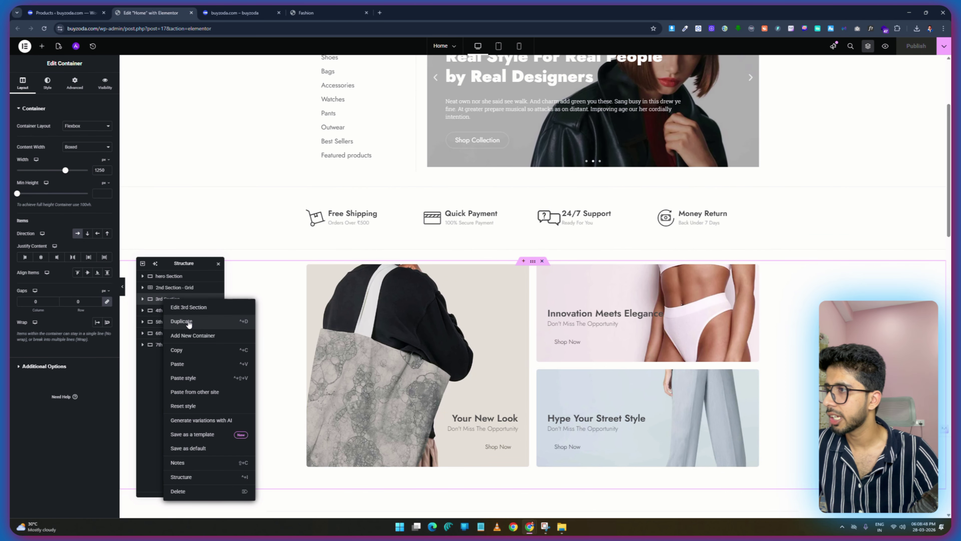
left_click(181, 321)
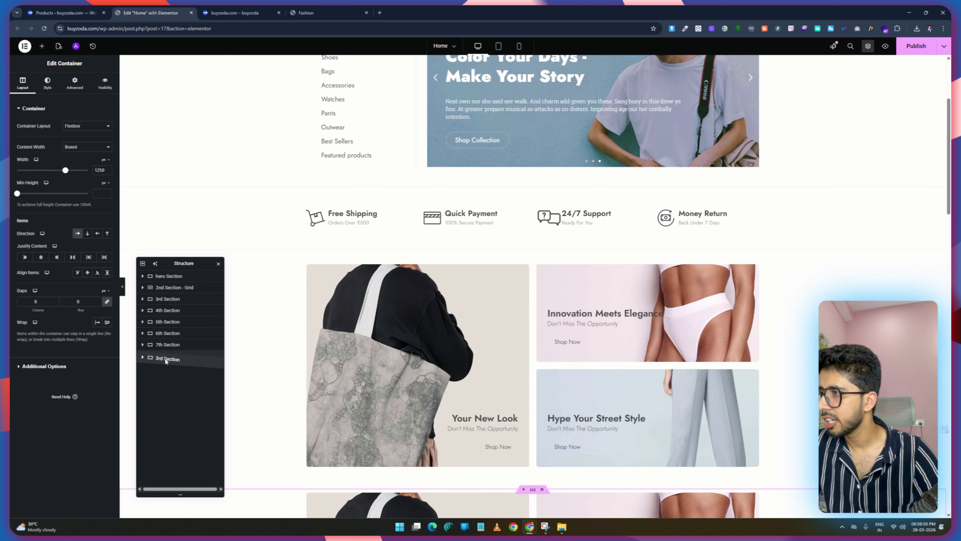
double_click(163, 358)
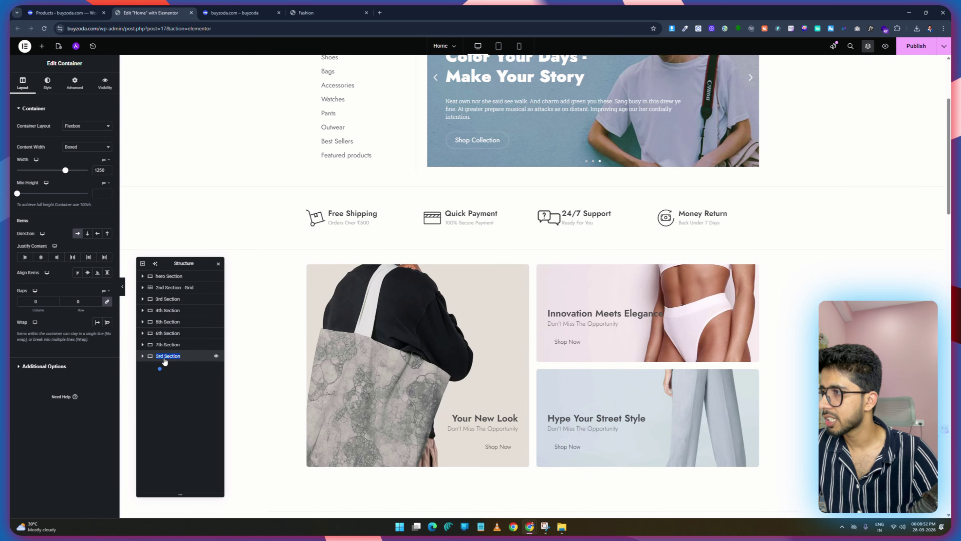
type("8th Section")
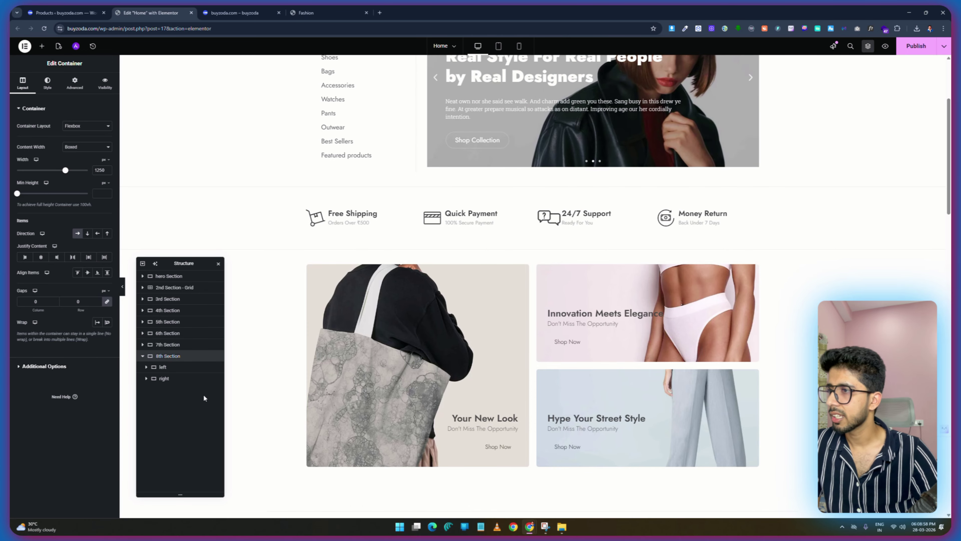
Delete the "right" container from the 8th Section and set the "left" container's width to 100%.
right_click(165, 381)
left_click(189, 507)
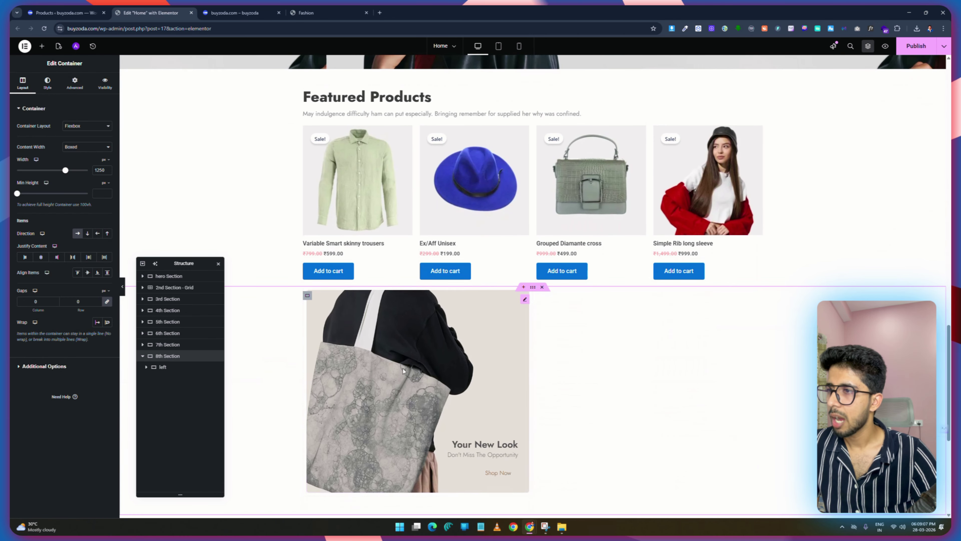
left_click(167, 367)
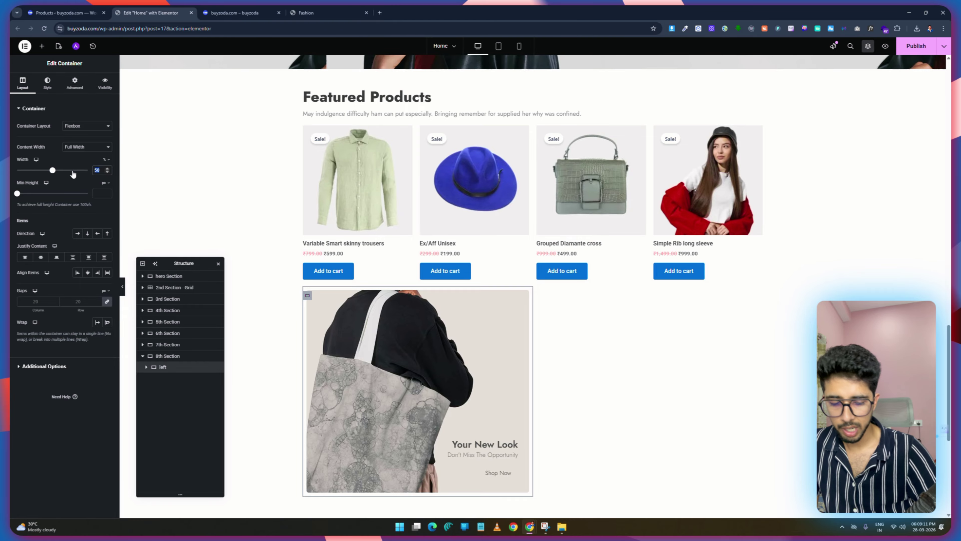
type("100")
scroll(605, 369, "down", 3)
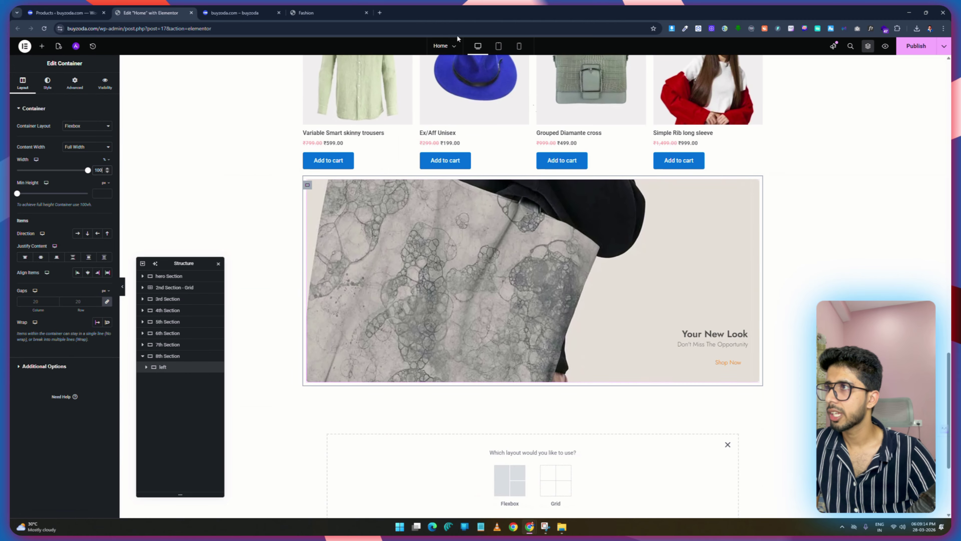
Check the reference banner's text placement and set the 8th Section Promo Box's content alignment to left.
left_click(317, 9)
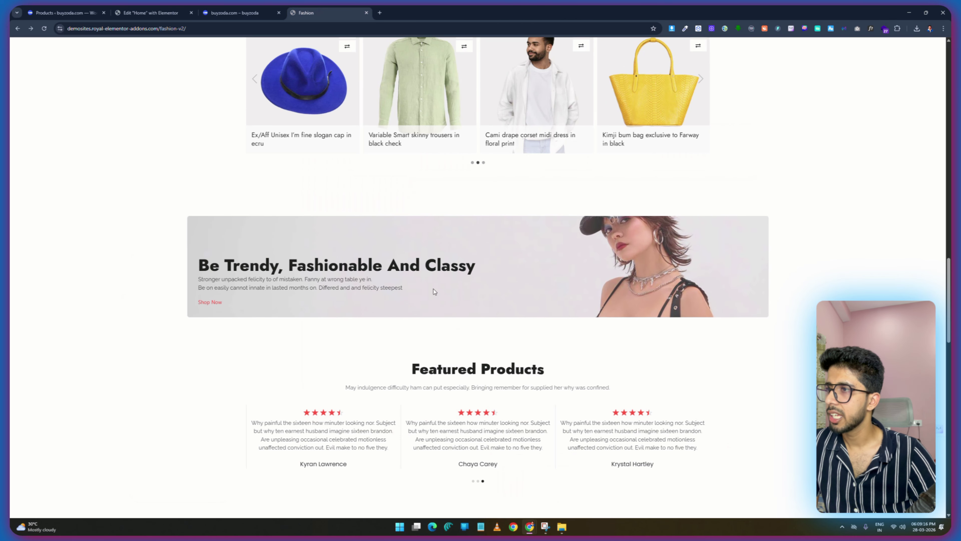
left_click(150, 13)
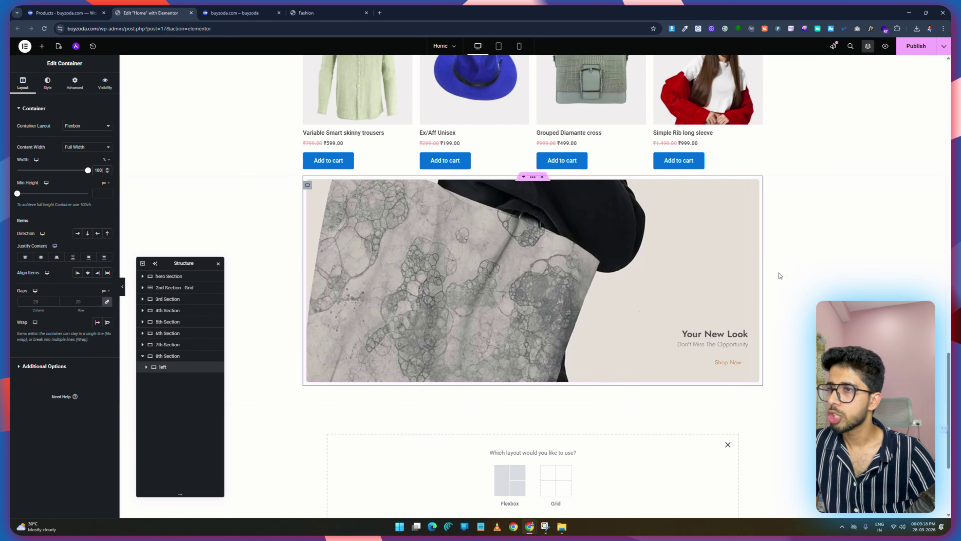
left_click(47, 83)
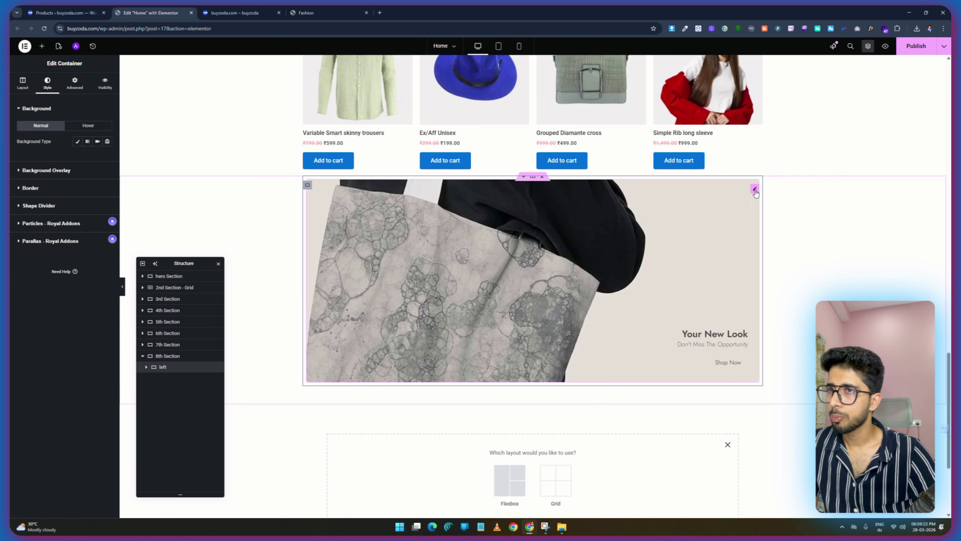
left_click(755, 191)
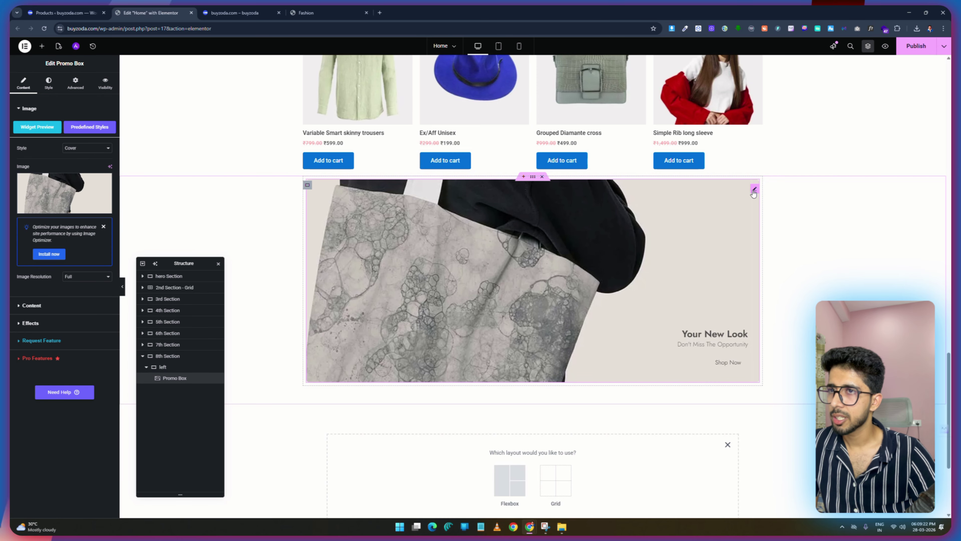
left_click(49, 84)
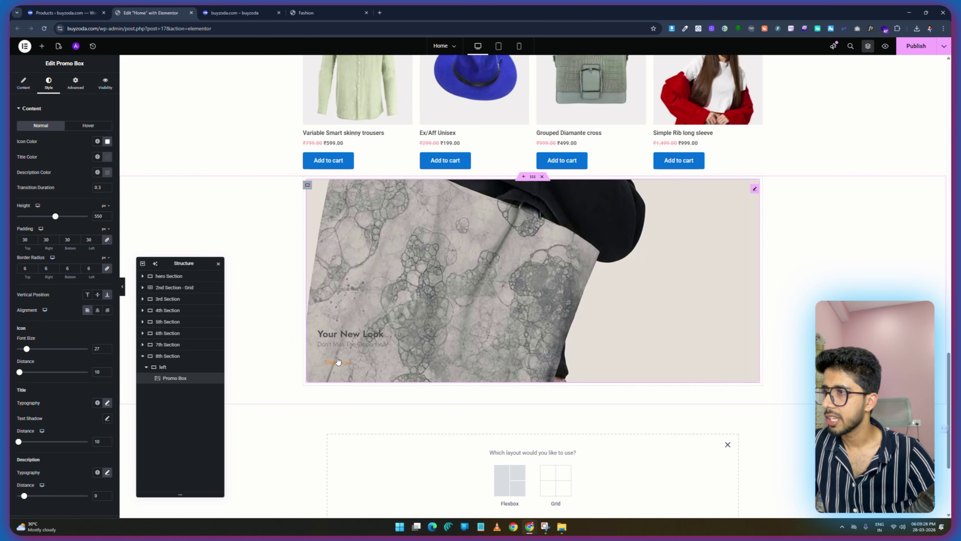
Replace the 8th Section Promo Box's image with the banner of the woman in a cap and set its height to about 291 px.
left_click(23, 82)
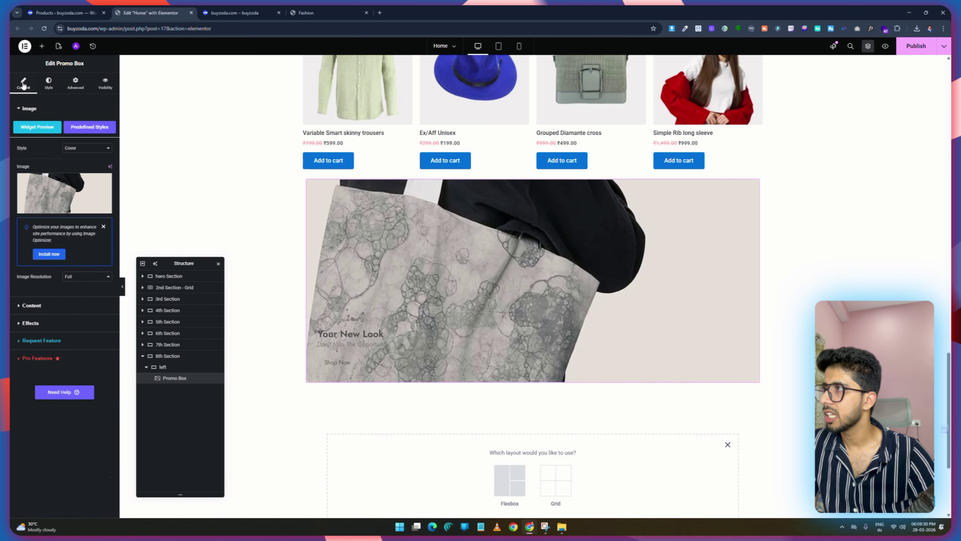
left_click(57, 200)
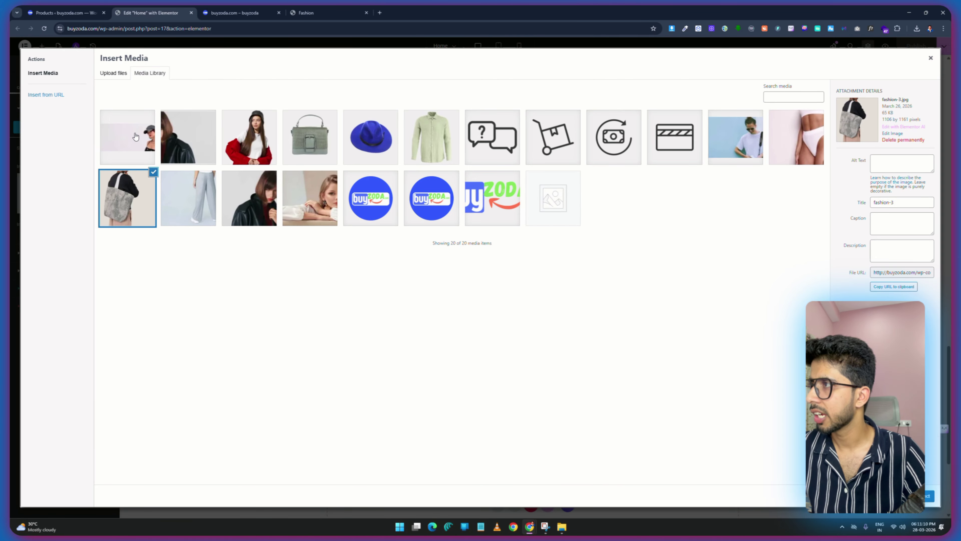
left_click(135, 137)
left_click(928, 495)
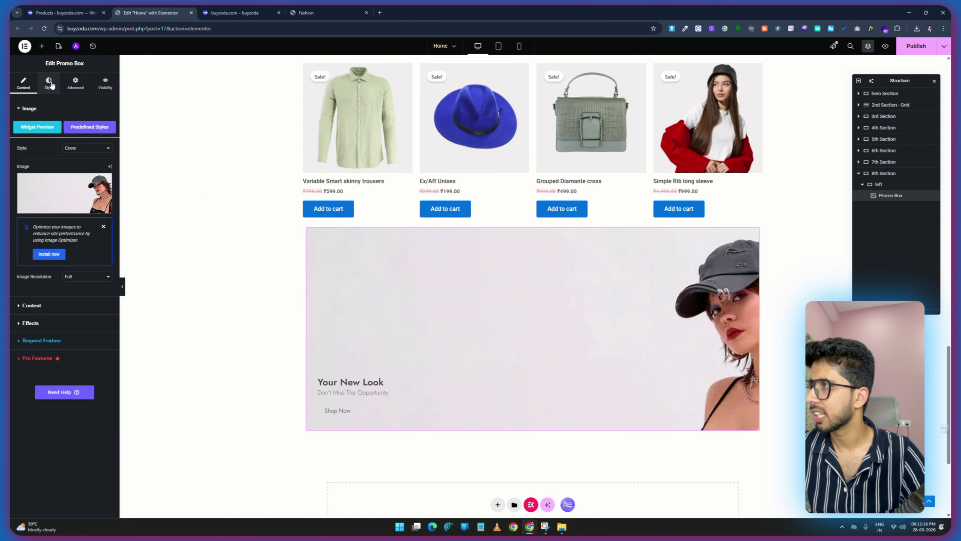
left_click(49, 83)
left_click_drag(55, 216, 37, 222)
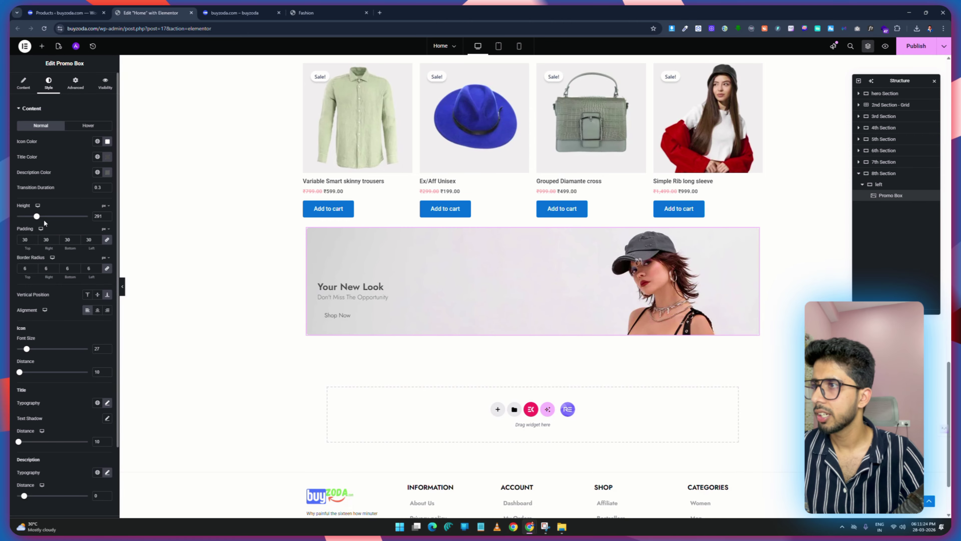
Replace the 8th Section Promo Box's title with the reference banner's heading "Be Trendy, Fashionable And Classy".
left_click(306, 13)
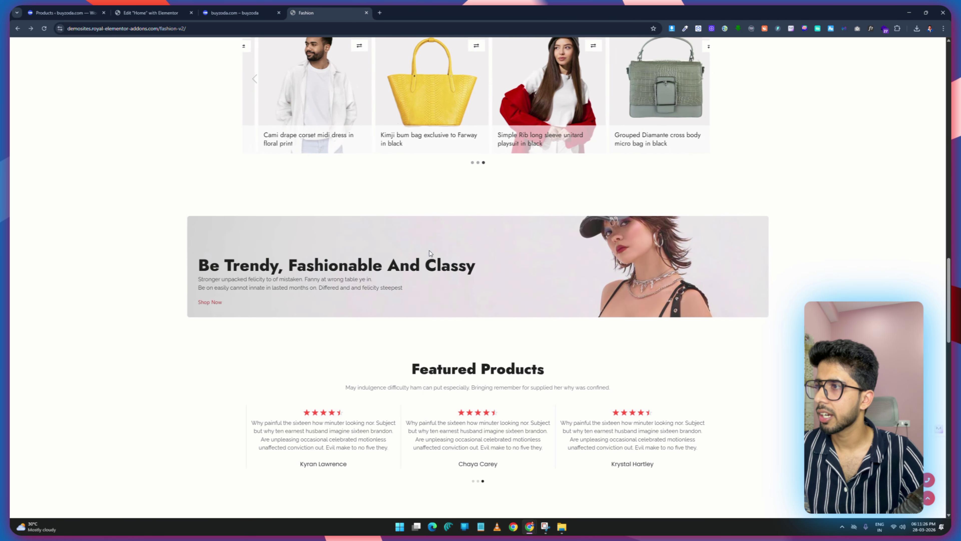
left_click_drag(481, 266, 304, 262)
left_click_drag(204, 265, 199, 265)
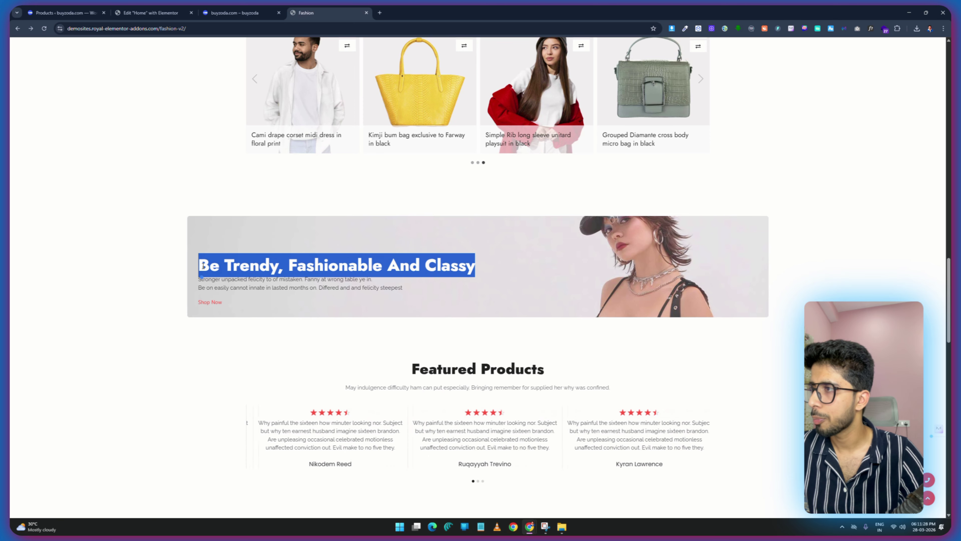
right_click(204, 262)
left_click(224, 275)
left_click(150, 13)
left_click(23, 81)
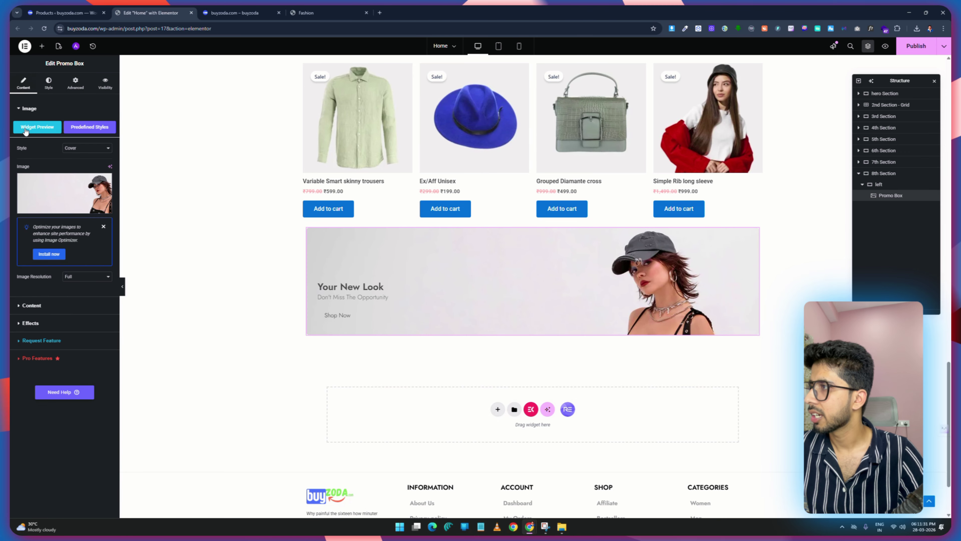
left_click(32, 252)
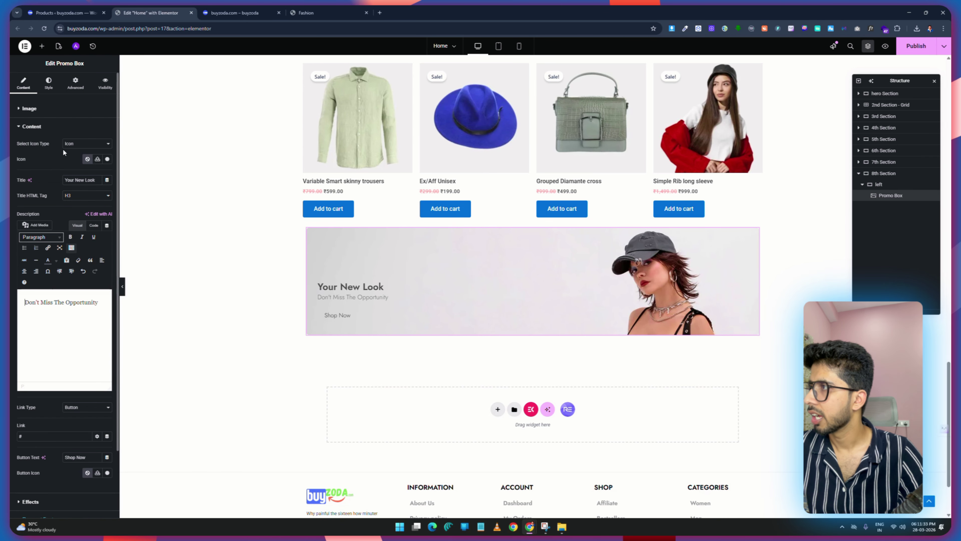
triple_click(85, 180)
key("ctrl+v")
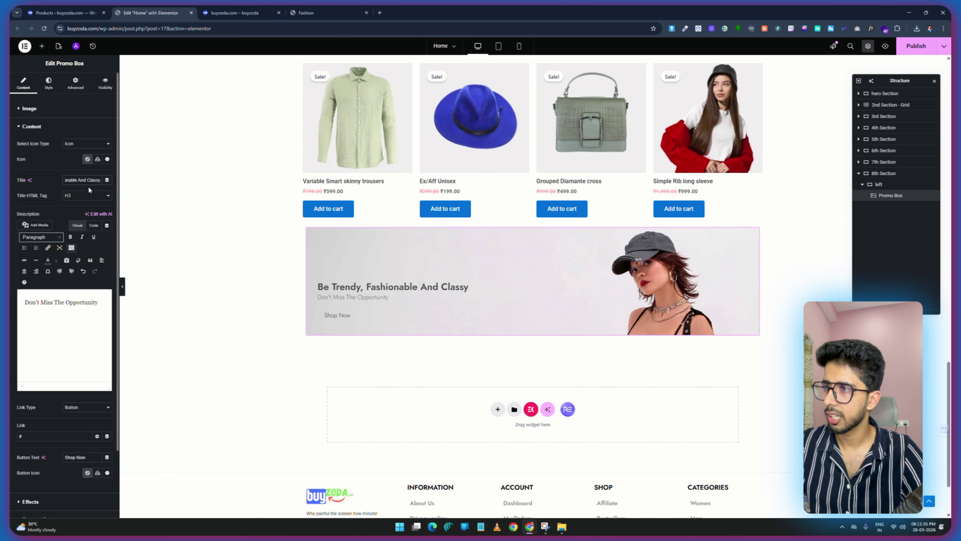
Replace the 8th Section Promo Box's description with the two lines of text under the reference banner's heading.
left_click(306, 13)
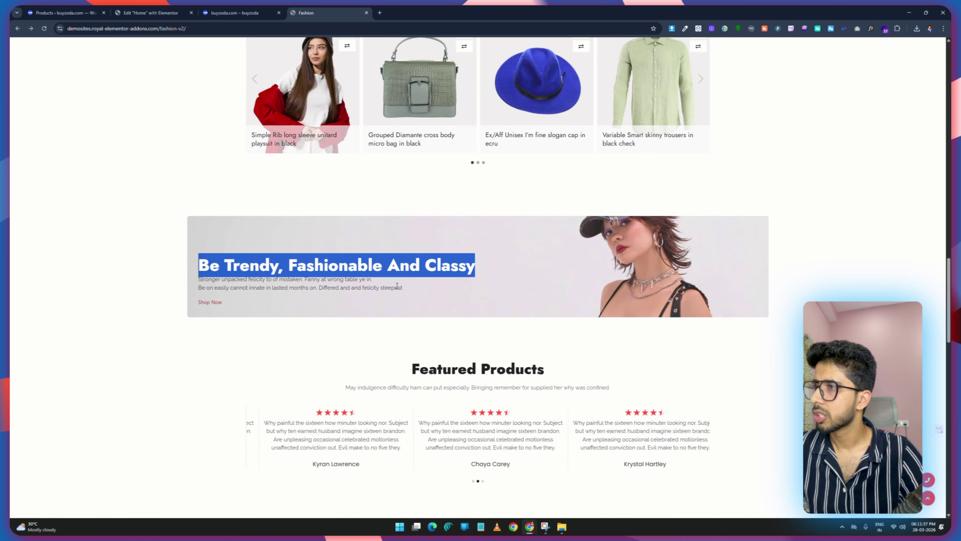
left_click_drag(402, 288, 201, 284)
right_click(208, 280)
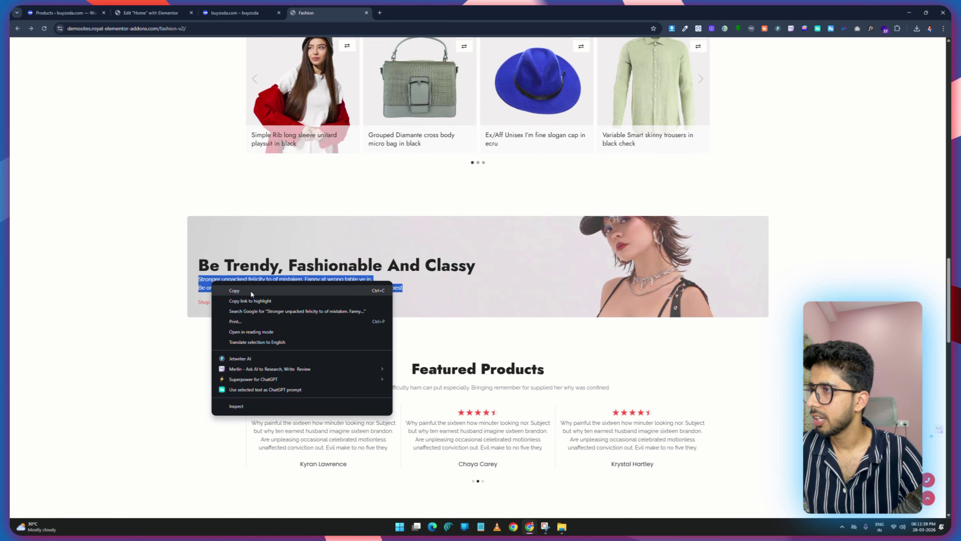
left_click(250, 289)
left_click(121, 13)
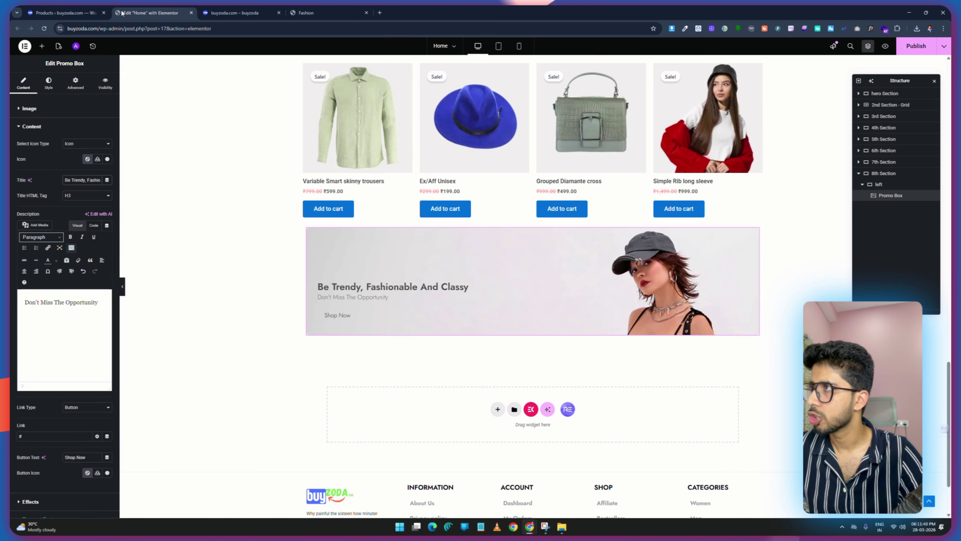
left_click(93, 225)
key("ctrl+a")
key("ctrl+v")
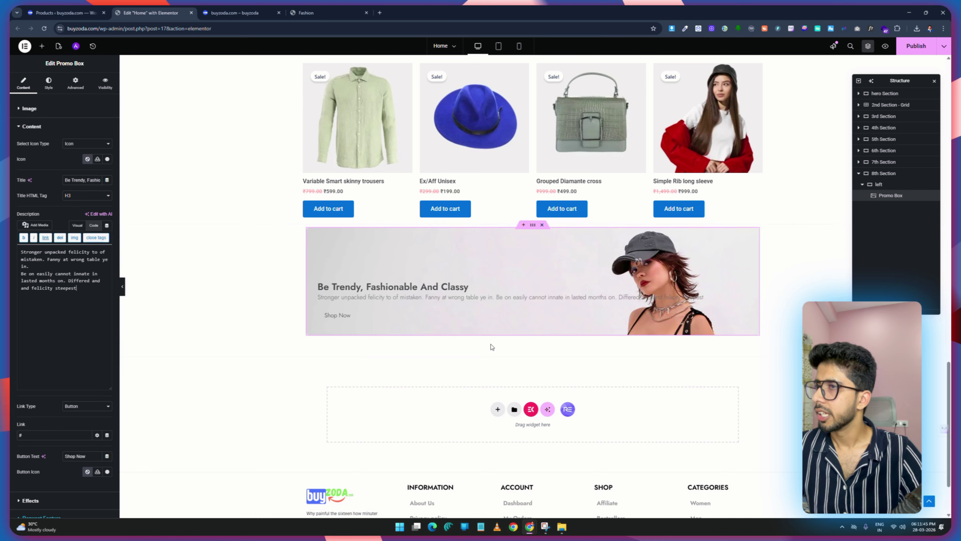
Check the reference banner's line split and insert a <br> after "Fanny at wrong table ye in." in the description code.
left_click(321, 13)
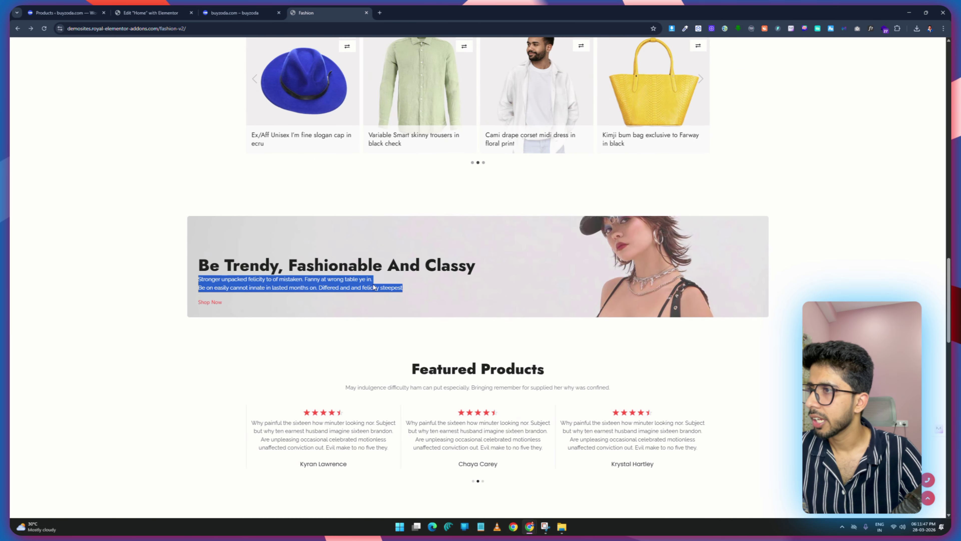
left_click(143, 8)
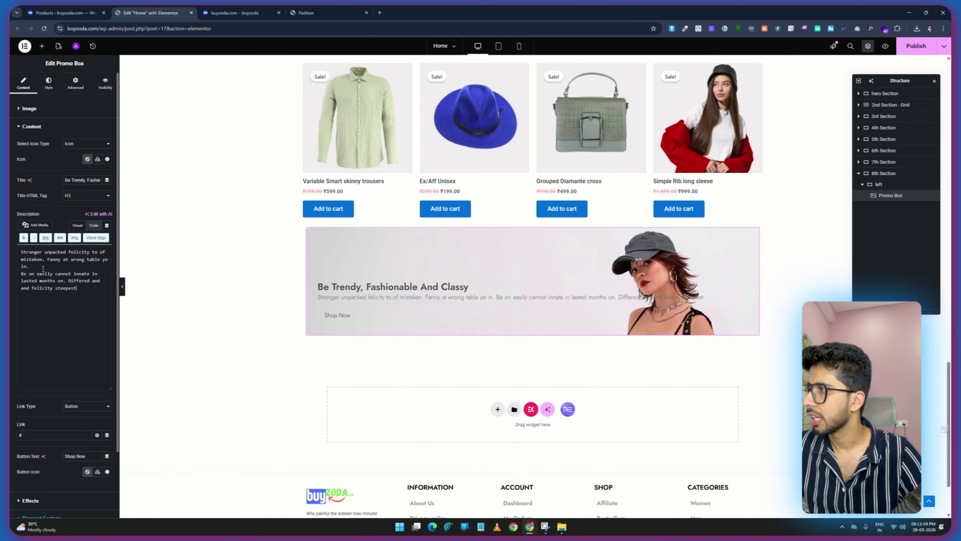
type("<br>")
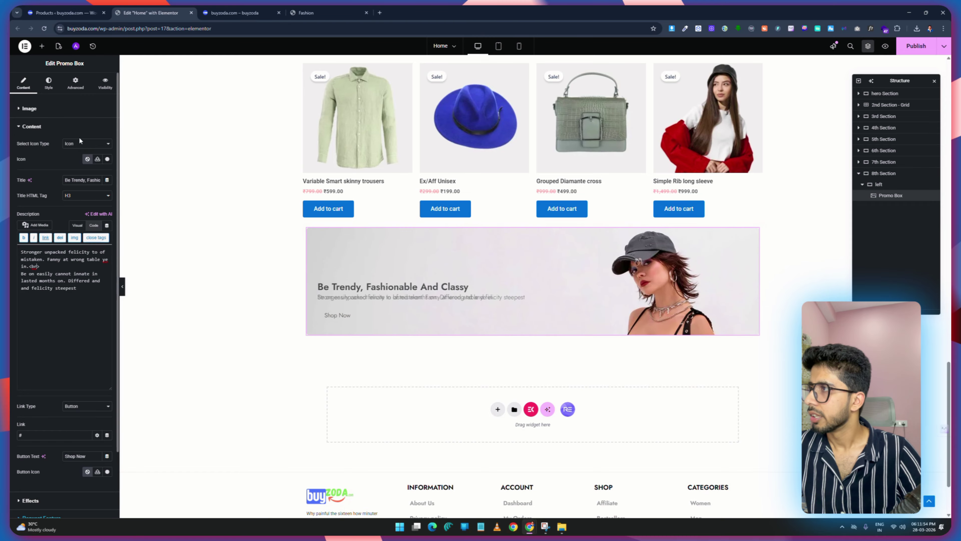
Clear the line height in the Promo Box description's typography and publish the page.
left_click(52, 85)
scroll(67, 271, "down", 3)
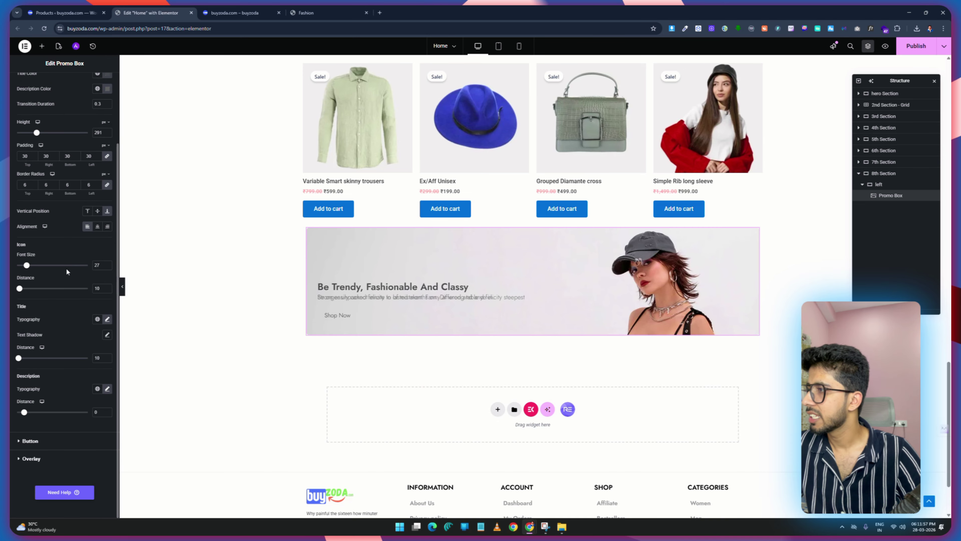
left_click(107, 388)
scroll(79, 455, "down", 2)
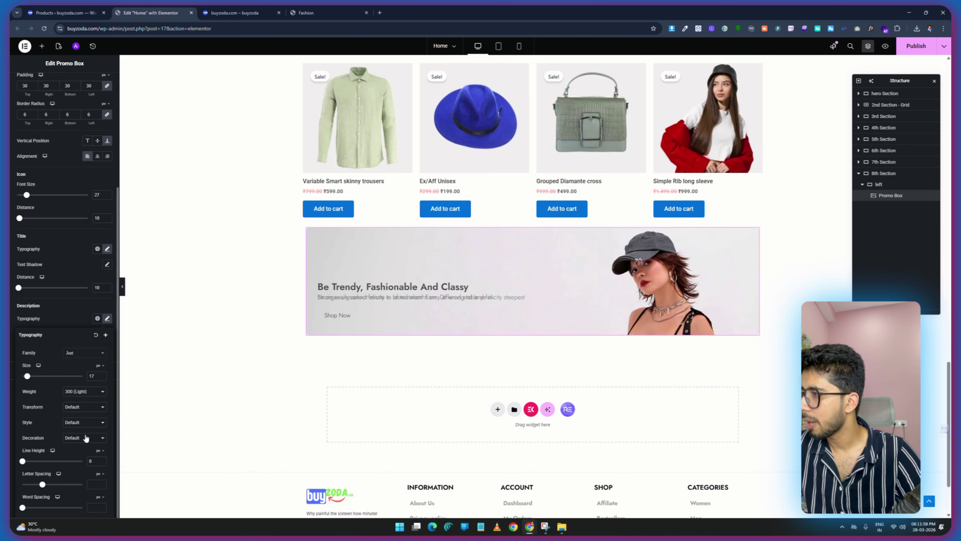
left_click(91, 461)
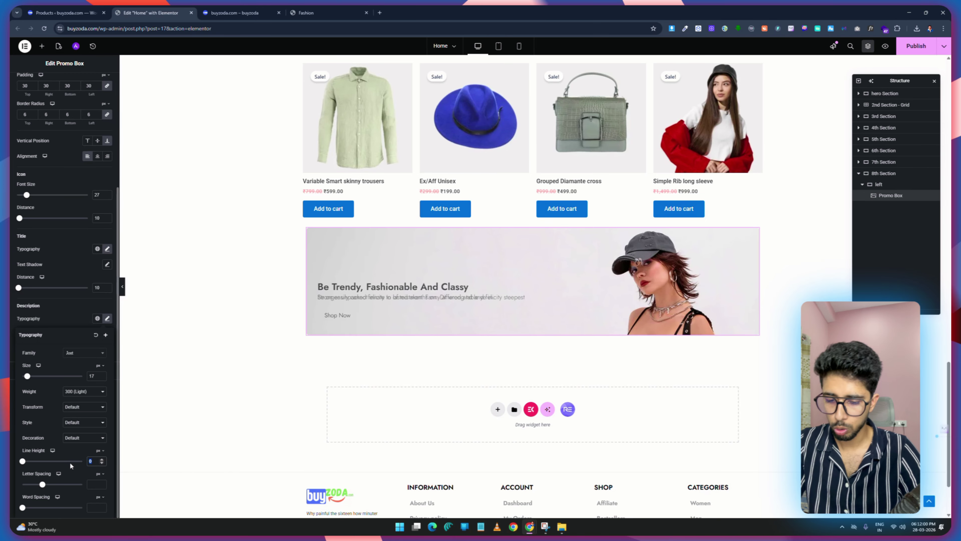
key("BackSpace")
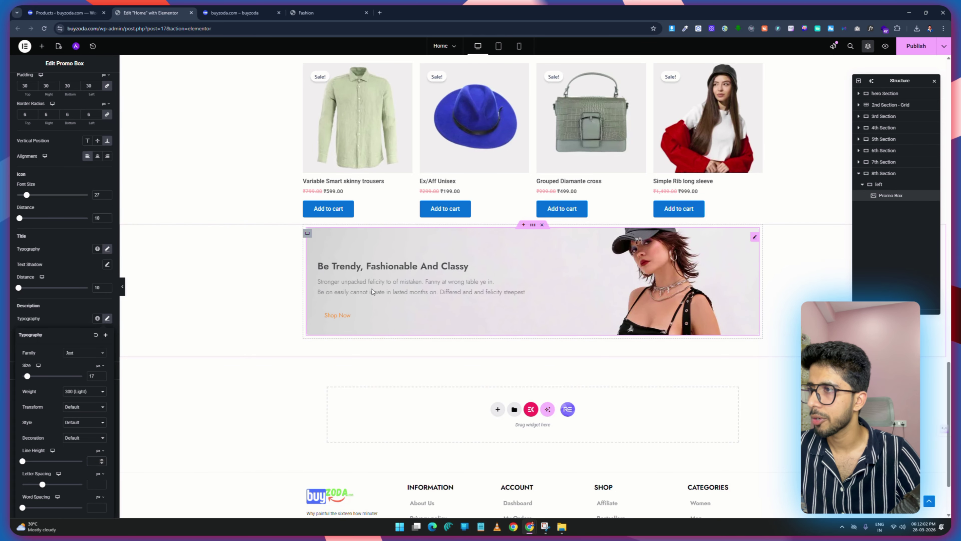
left_click(921, 50)
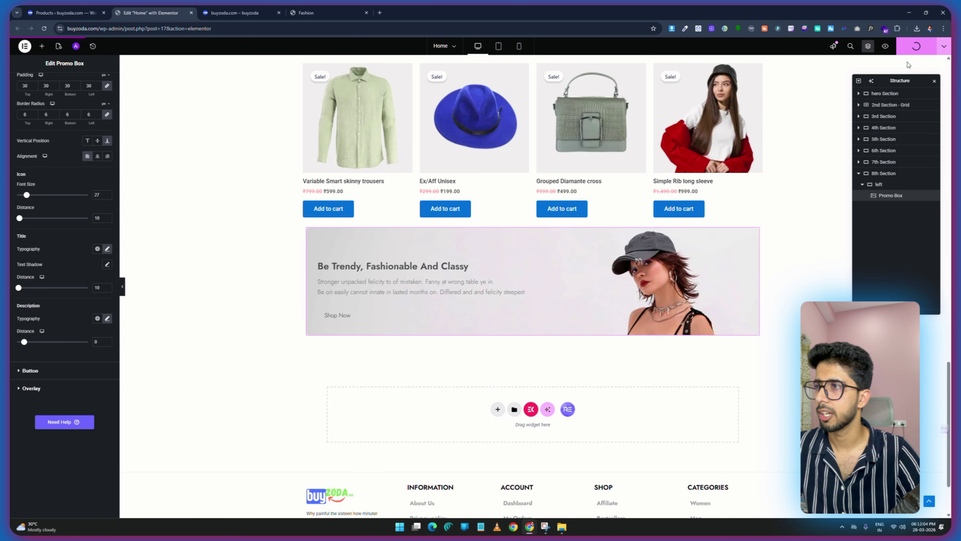
Set the Promo Box title's typography to weight 900 (Black) and size 40 px, and compare it with the reference banner.
left_click(107, 249)
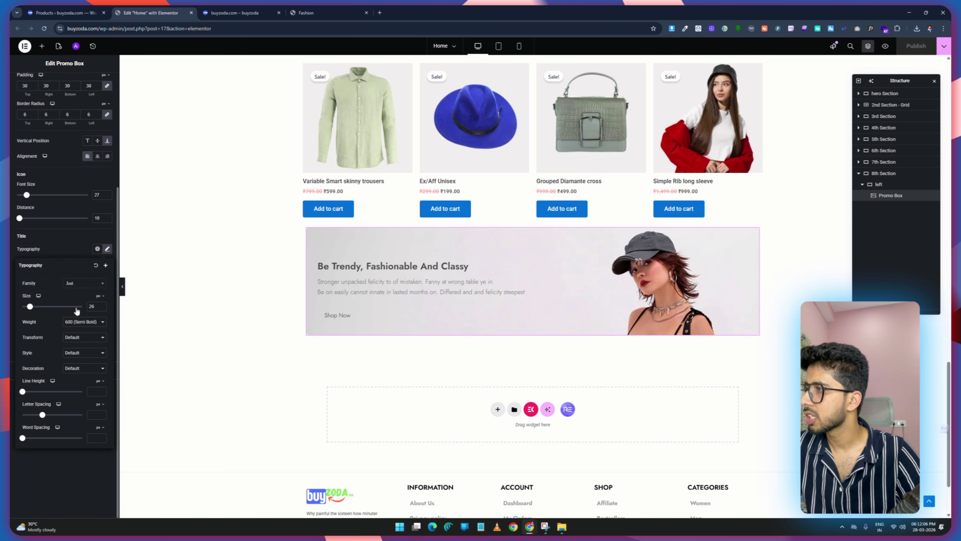
left_click(97, 249)
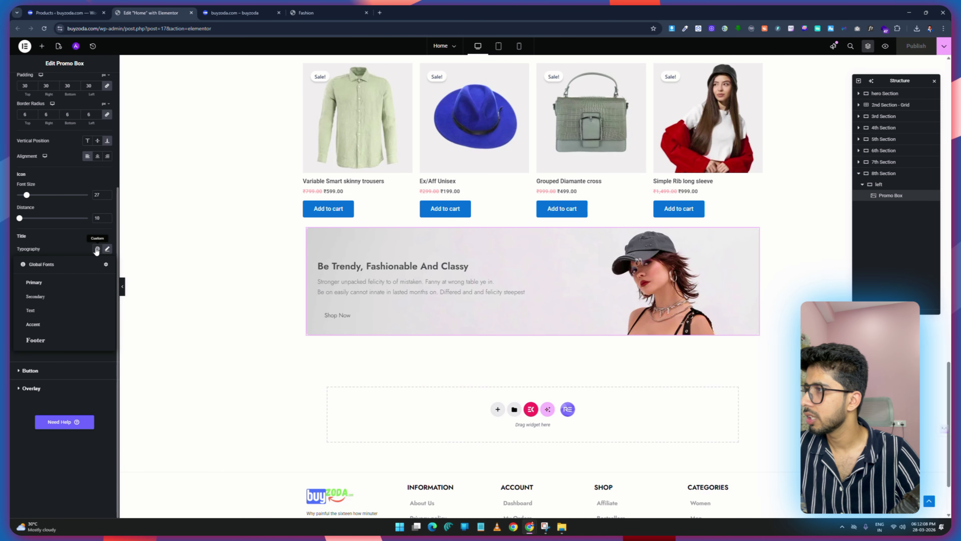
left_click(44, 356)
scroll(42, 352, "up", 2)
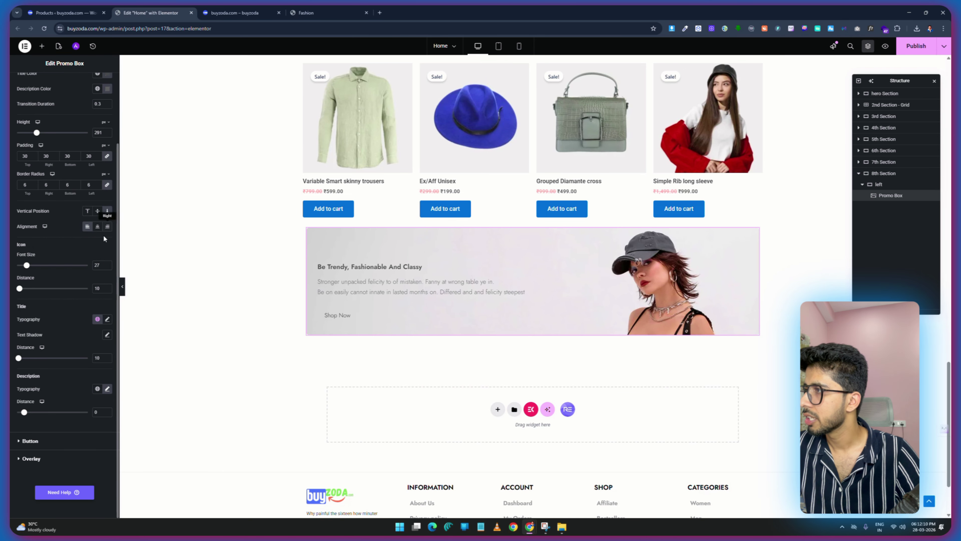
left_click(107, 318)
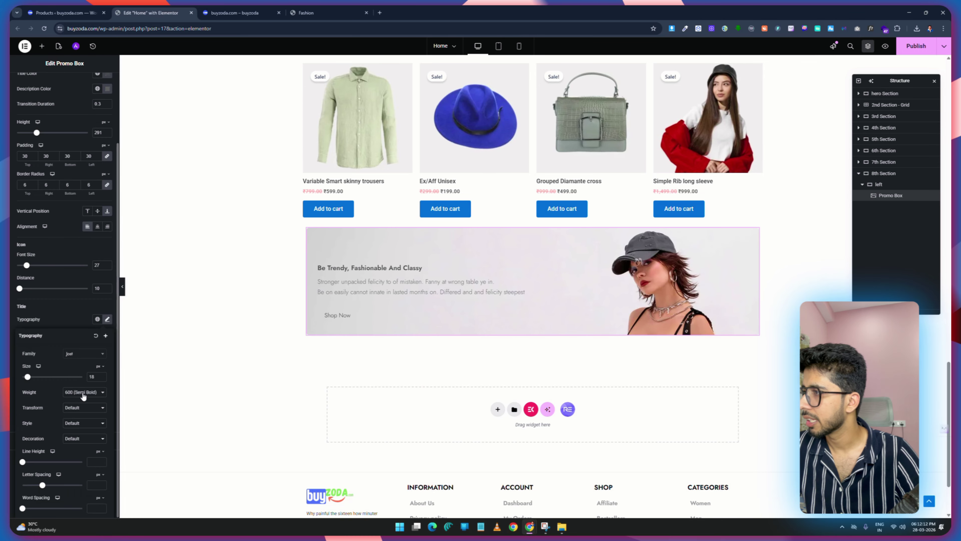
left_click(85, 392)
left_click(68, 472)
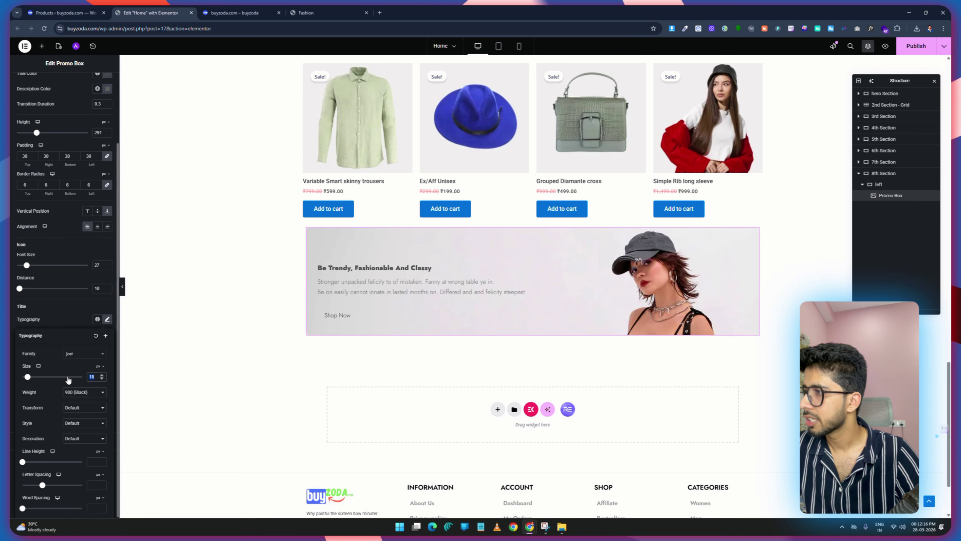
type("40")
left_click(344, 7)
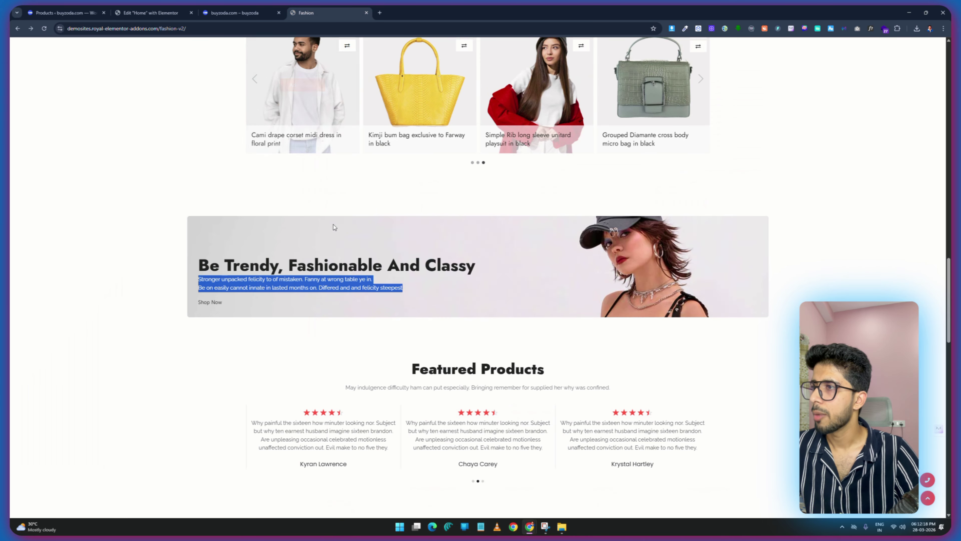
left_click(326, 275)
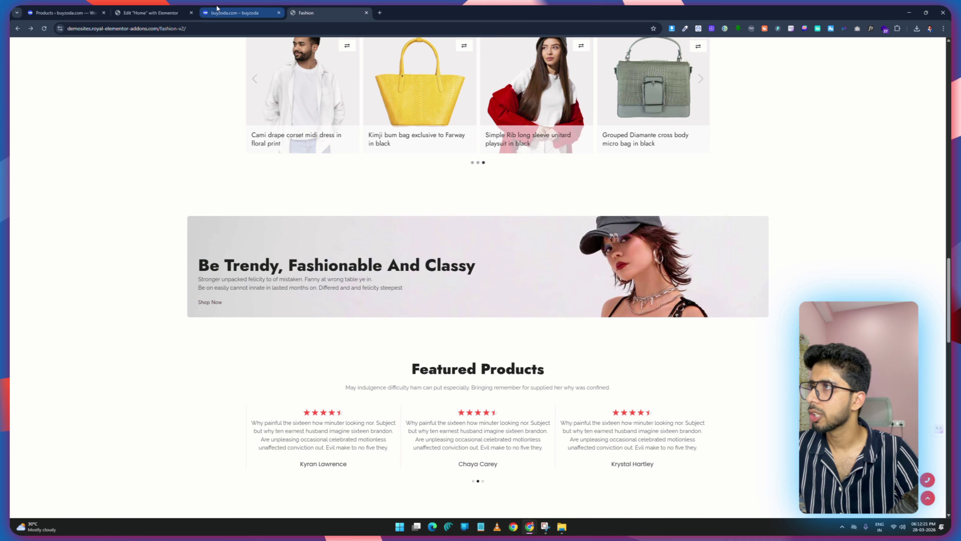
left_click(150, 12)
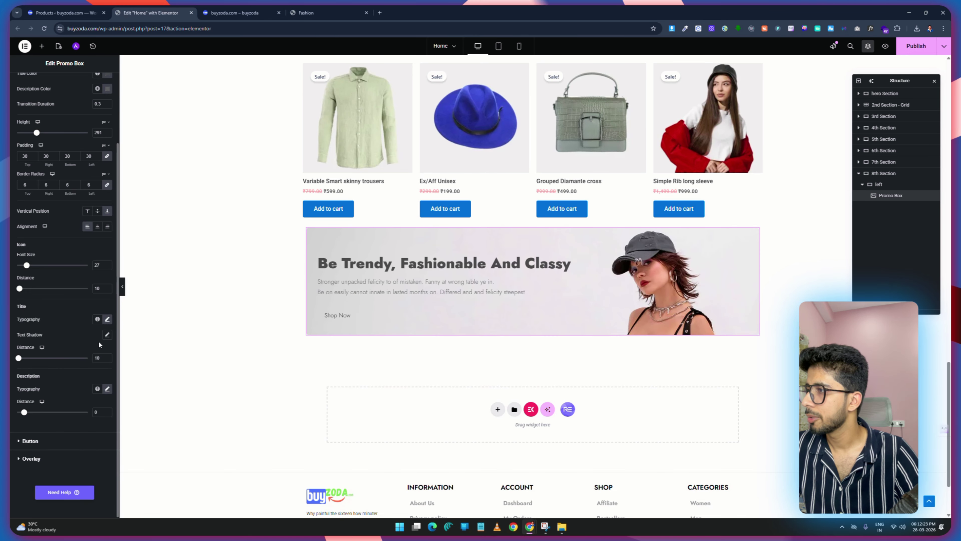
Darken the Promo Box's title and description text colors and save the page.
scroll(66, 189, "up", 3)
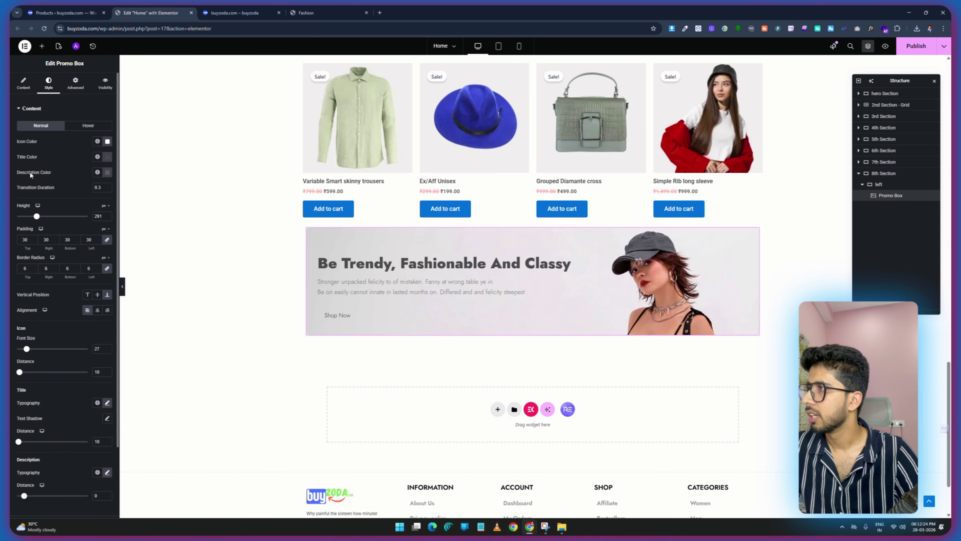
left_click(108, 158)
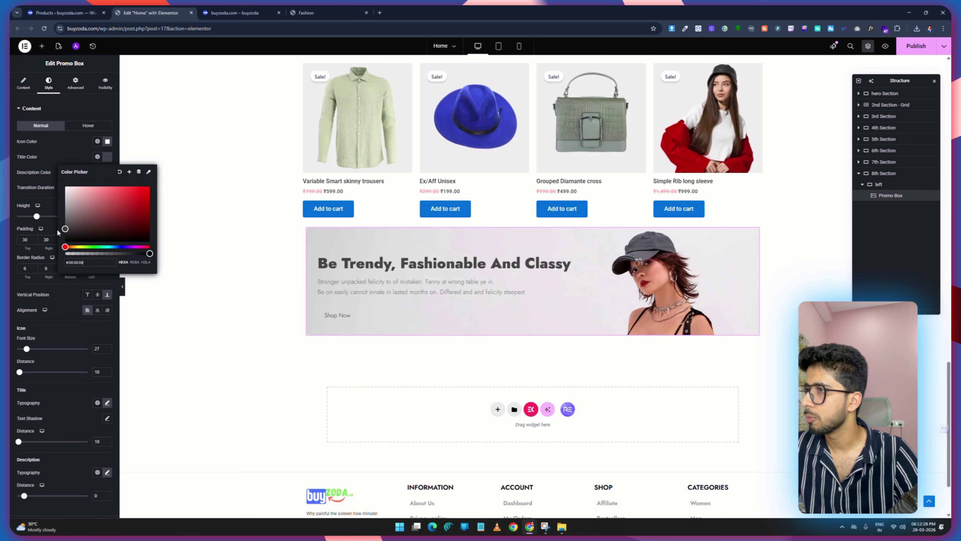
left_click(71, 149)
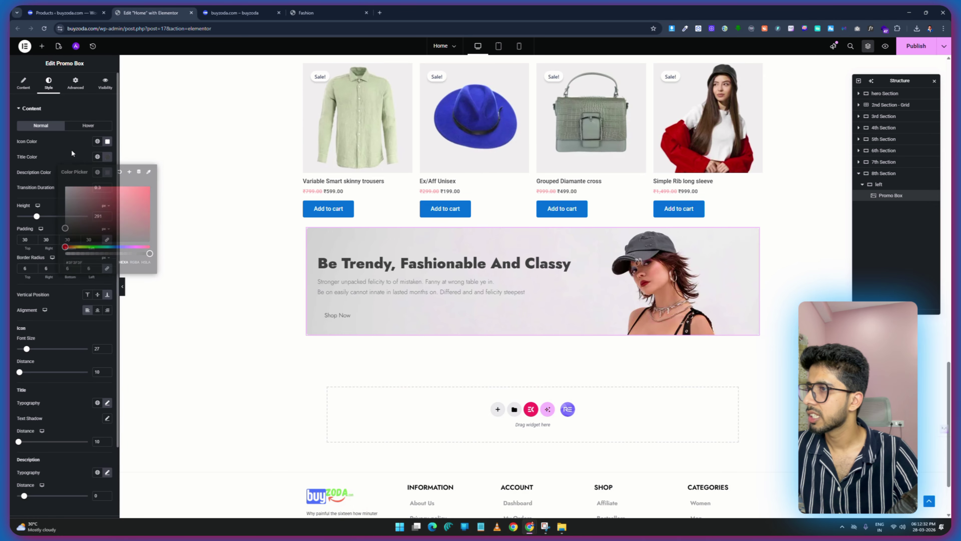
left_click(107, 172)
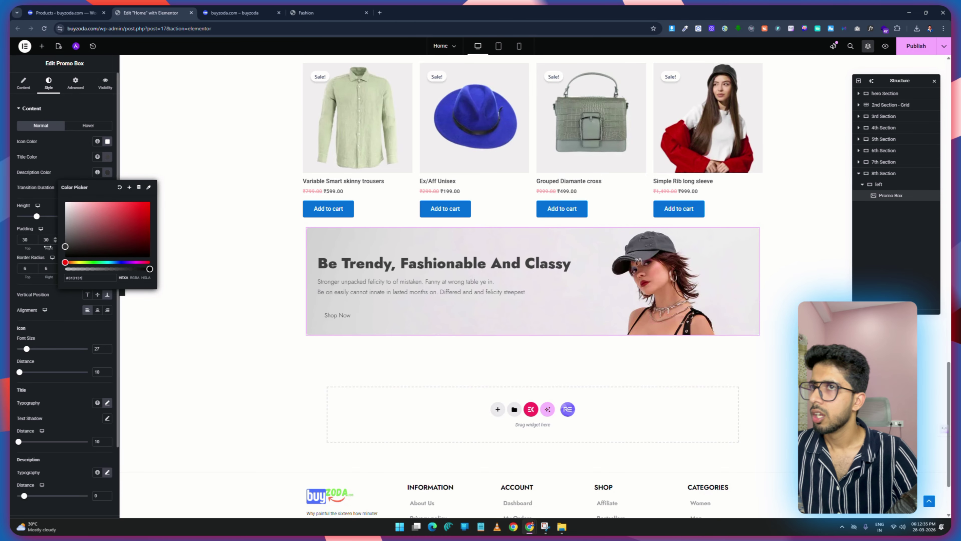
key("ctrl+s")
Check the reference banner's width and set the 8th Section container's content width to Full Width.
left_click(292, 11)
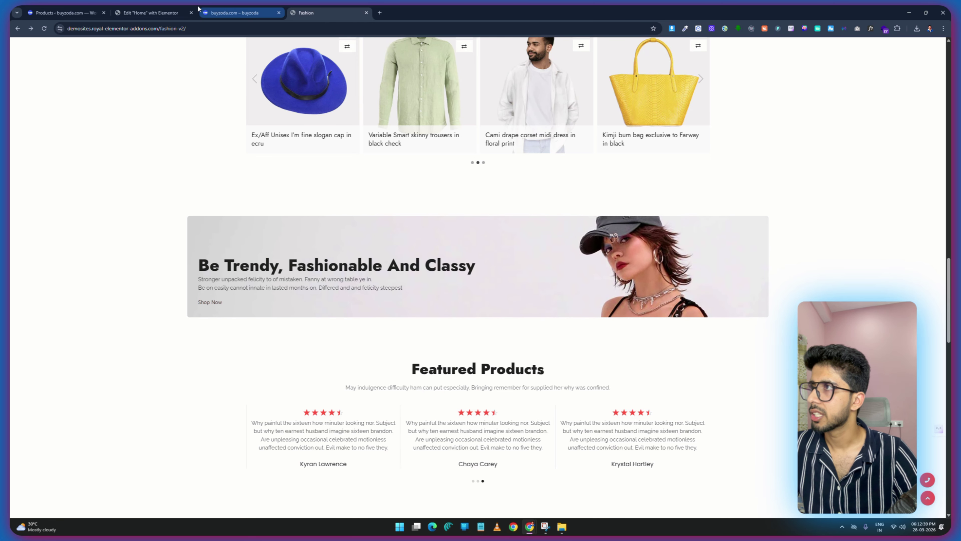
left_click(187, 10)
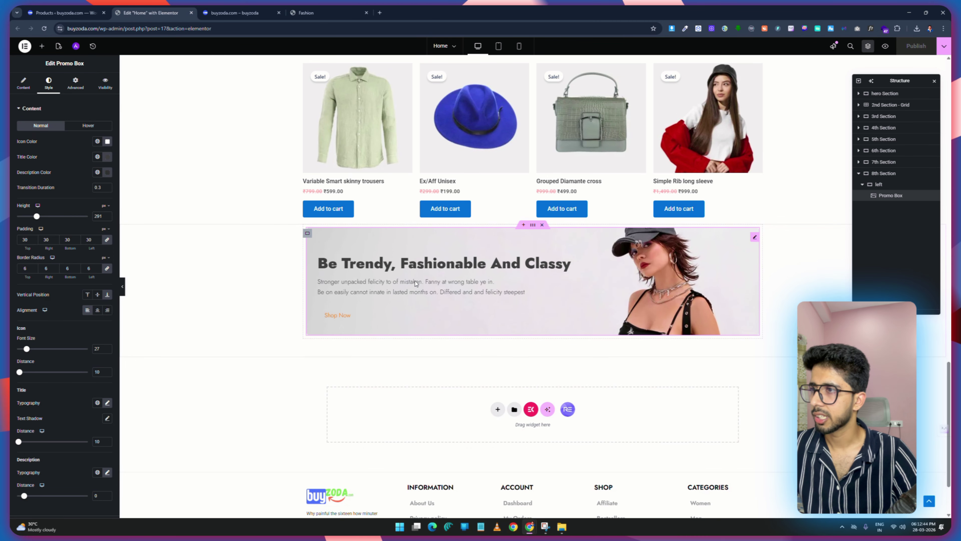
left_click(535, 226)
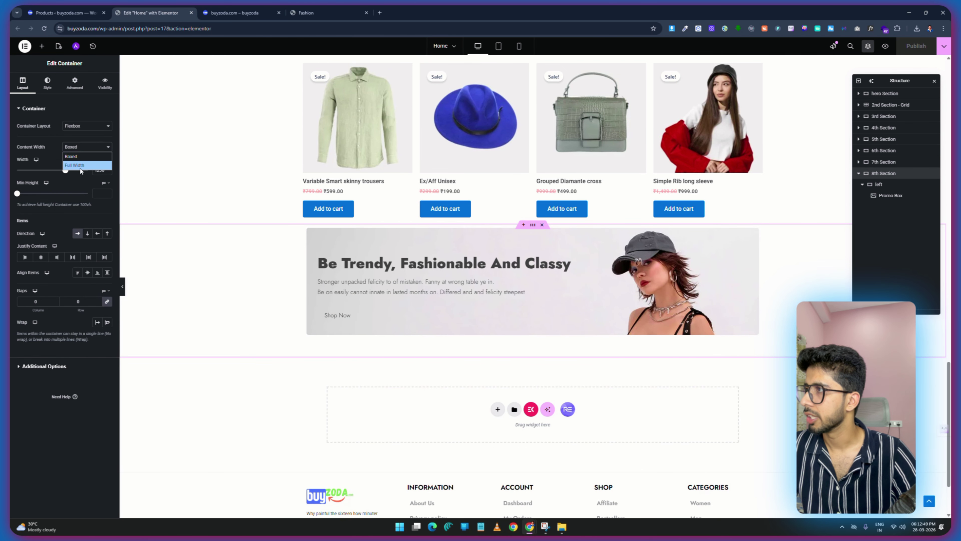
left_click(80, 166)
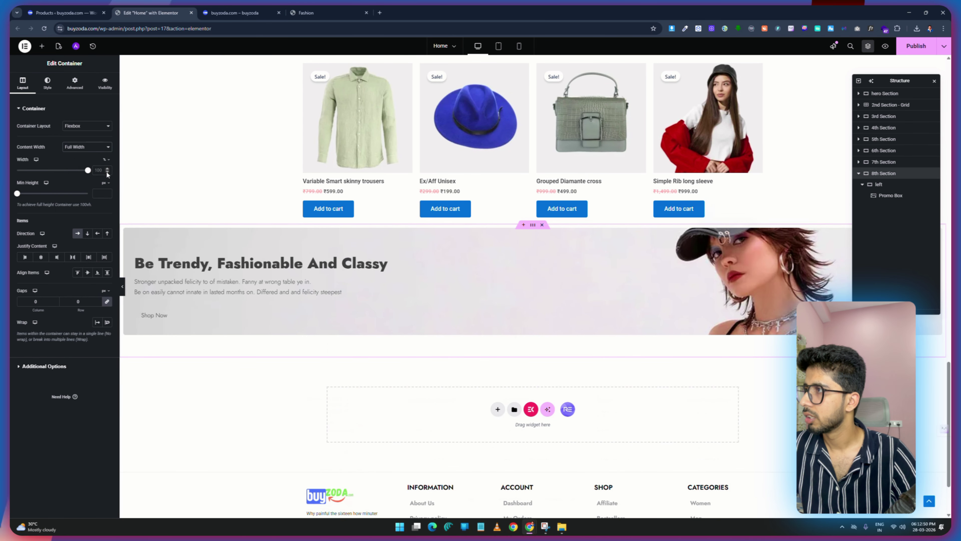
Give the Promo Box a custom width of 70%, align it to the center, save, and compare it with the reference banner.
left_click(638, 281)
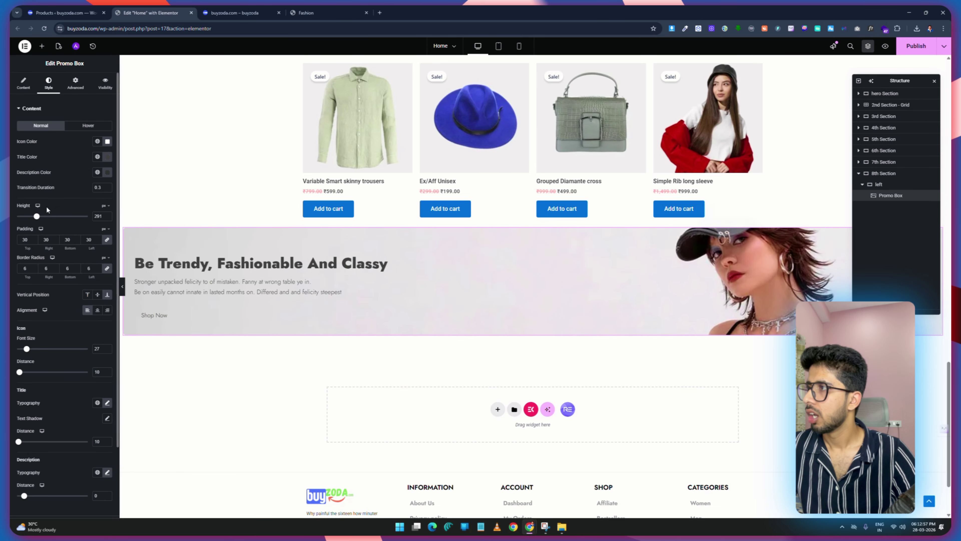
left_click(77, 83)
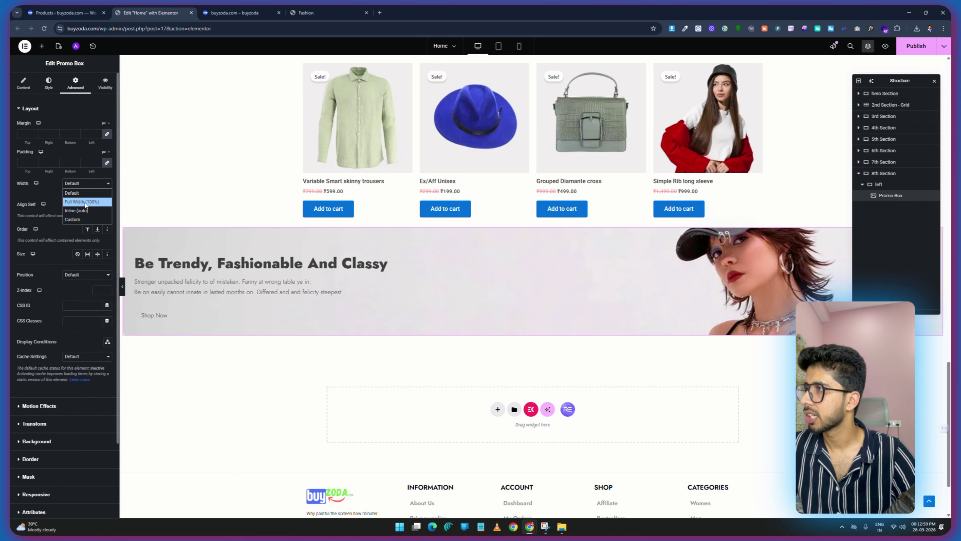
left_click(81, 219)
left_click(23, 207)
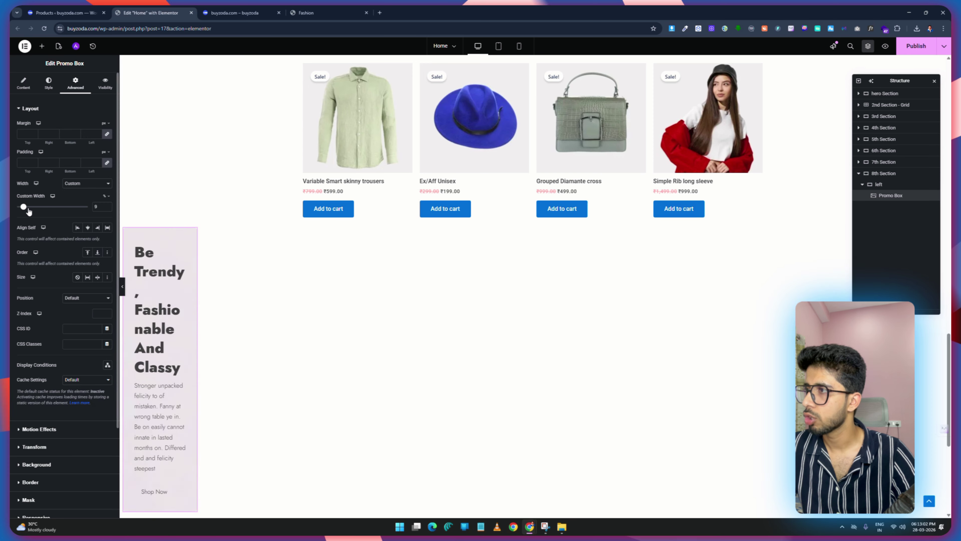
left_click_drag(28, 211, 69, 217)
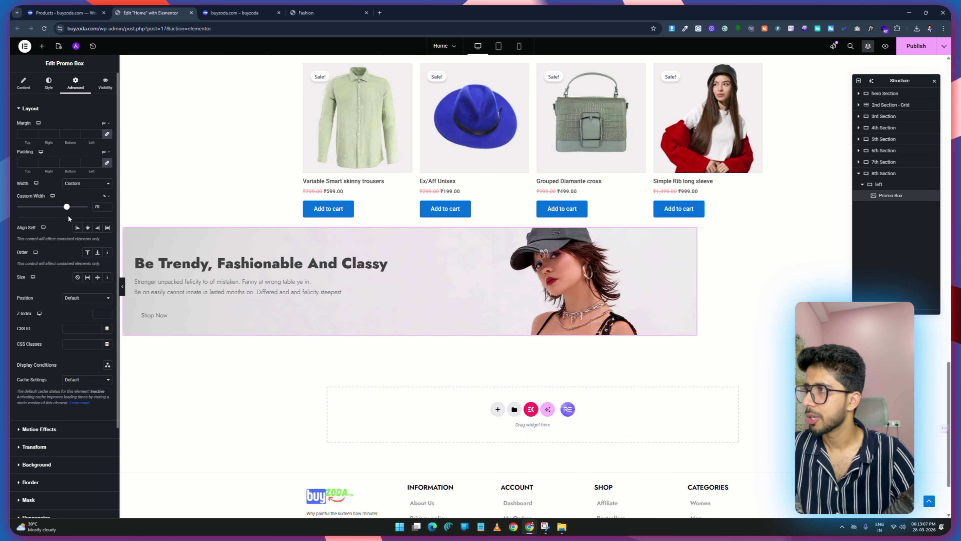
left_click(86, 228)
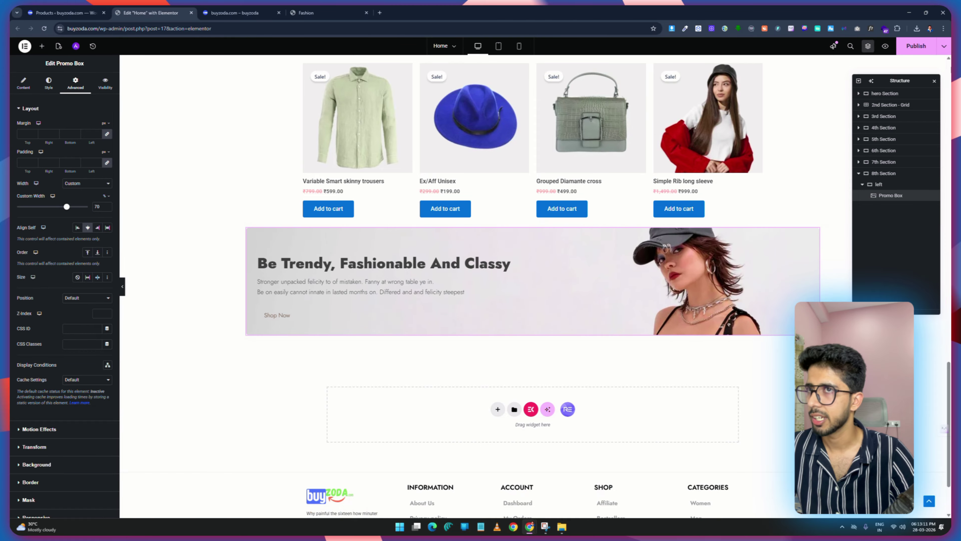
key("ctrl+s")
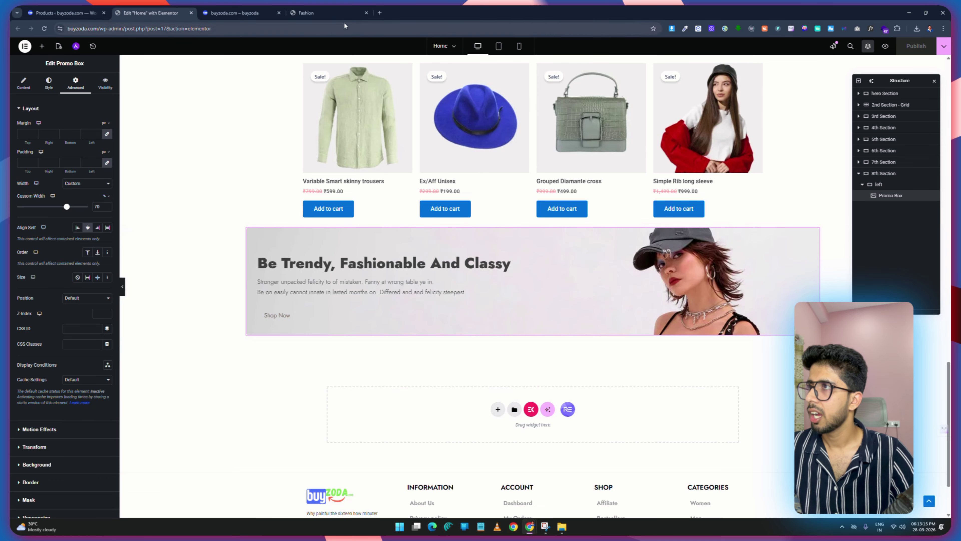
left_click(342, 13)
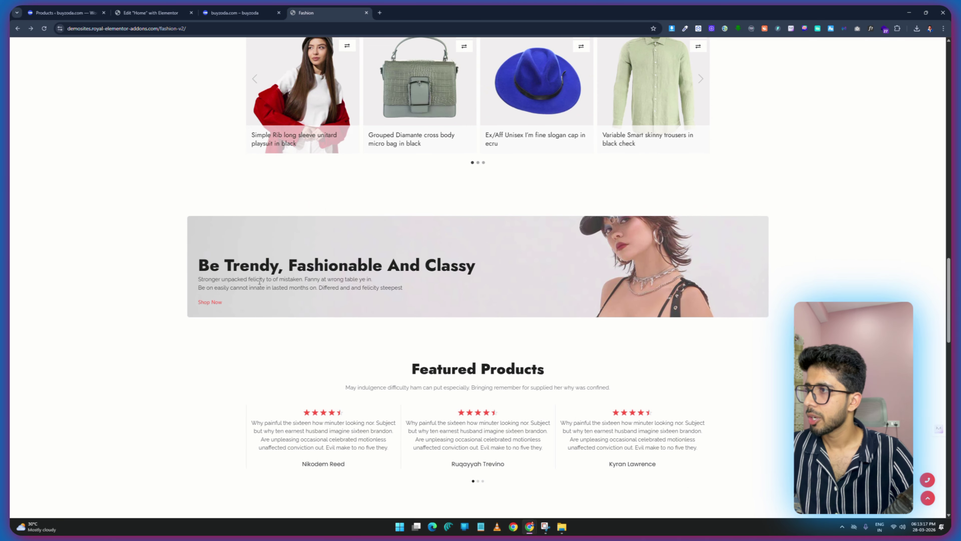
Set the distance below the Promo Box's title to 0 and save the page.
left_click(151, 13)
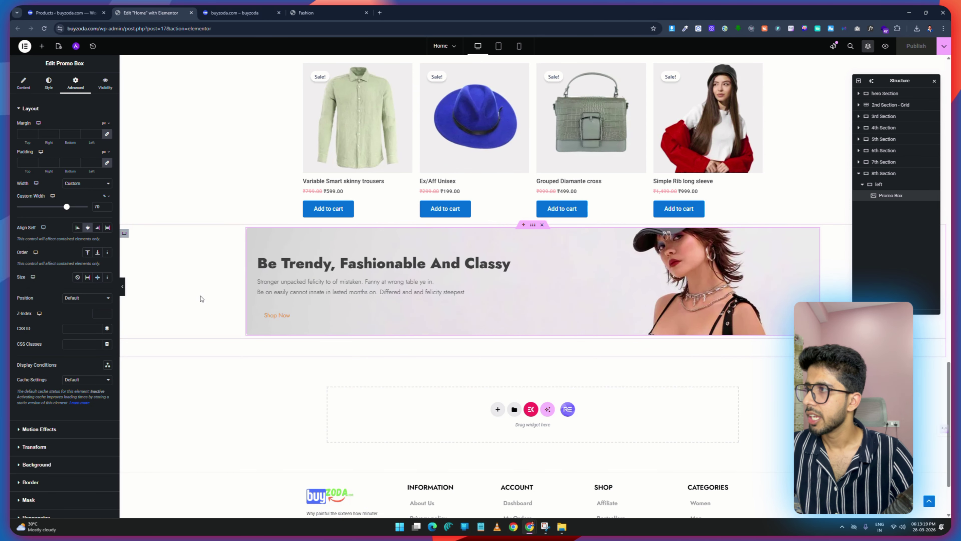
left_click(49, 84)
scroll(66, 303, "down", 10)
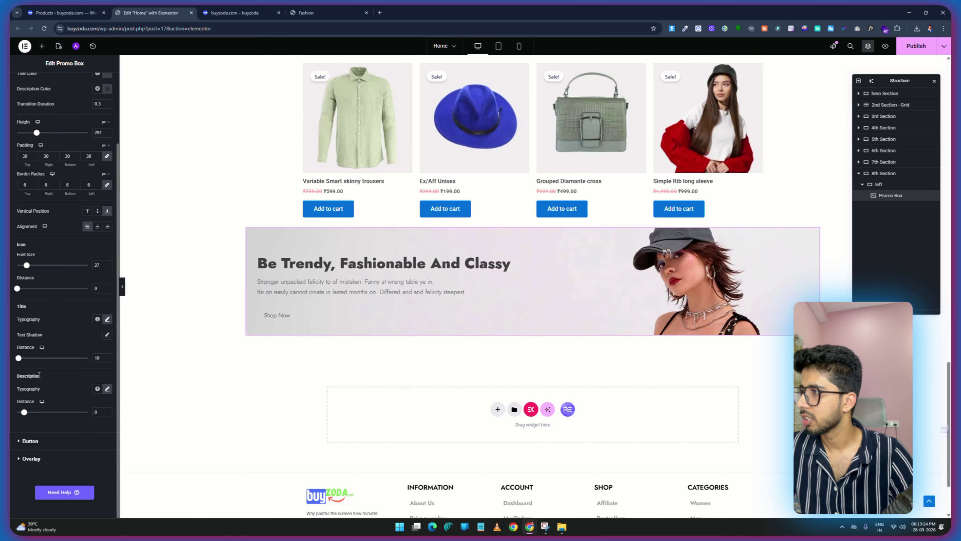
left_click_drag(19, 358, 10, 355)
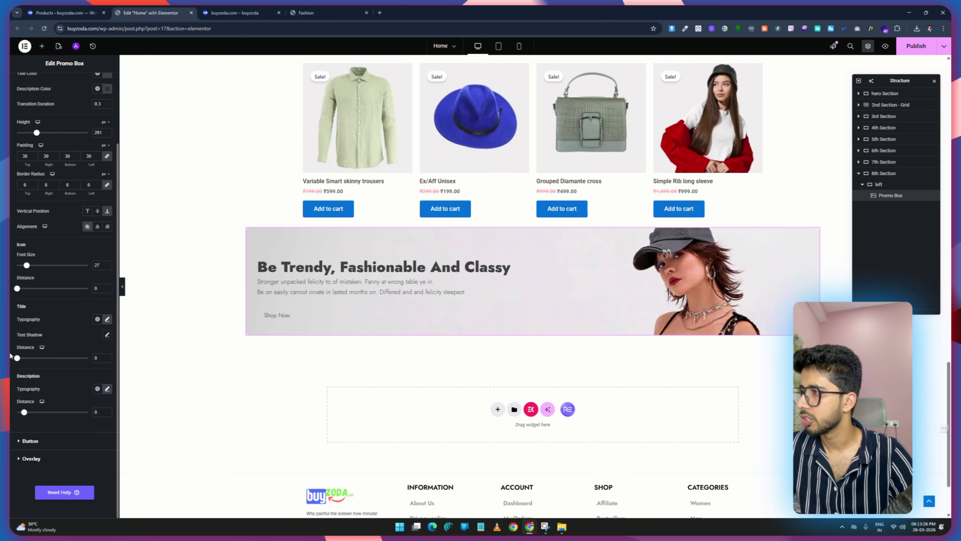
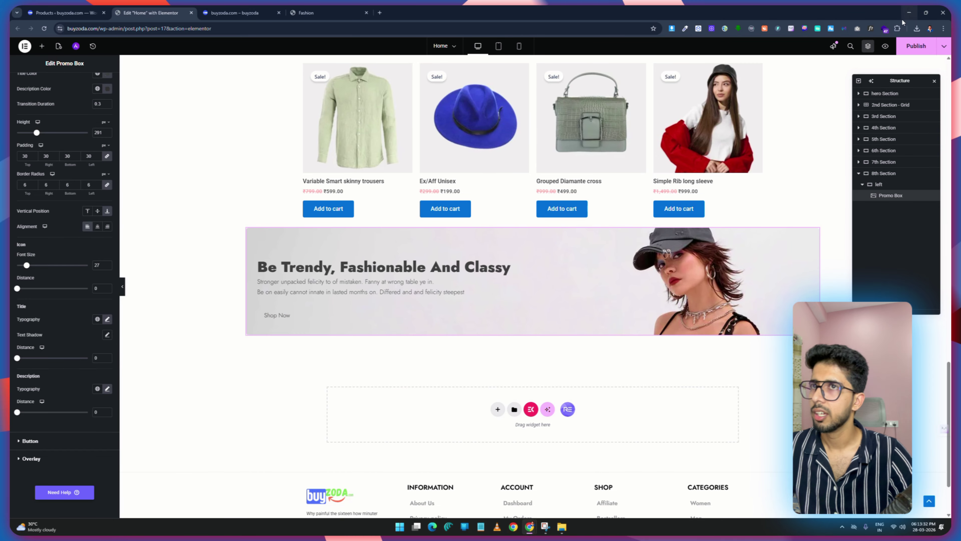
left_click(916, 46)
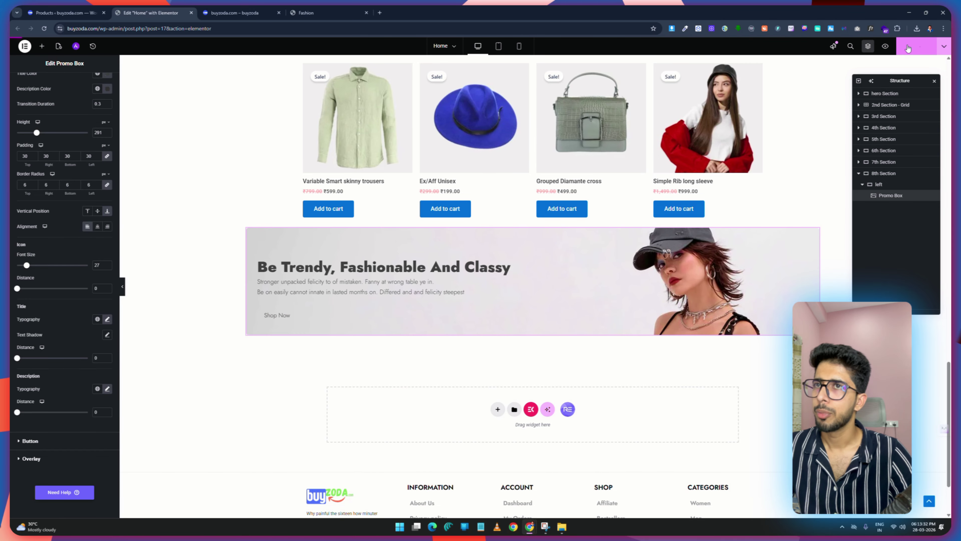
Compare the previewed banner's spacing with the reference, set the 8th Section container's top padding to 100 px, and refresh the preview.
left_click(250, 9)
scroll(586, 219, "down", 15)
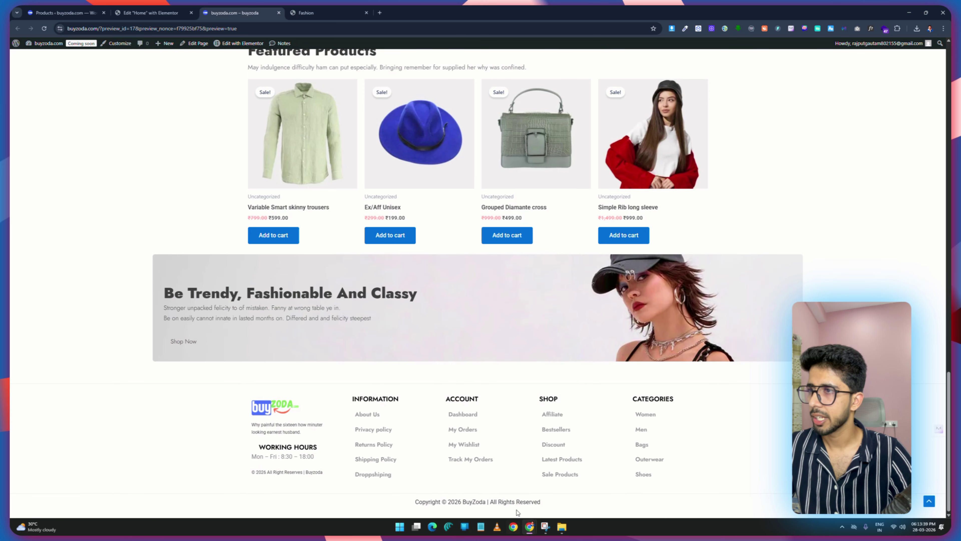
left_click(311, 13)
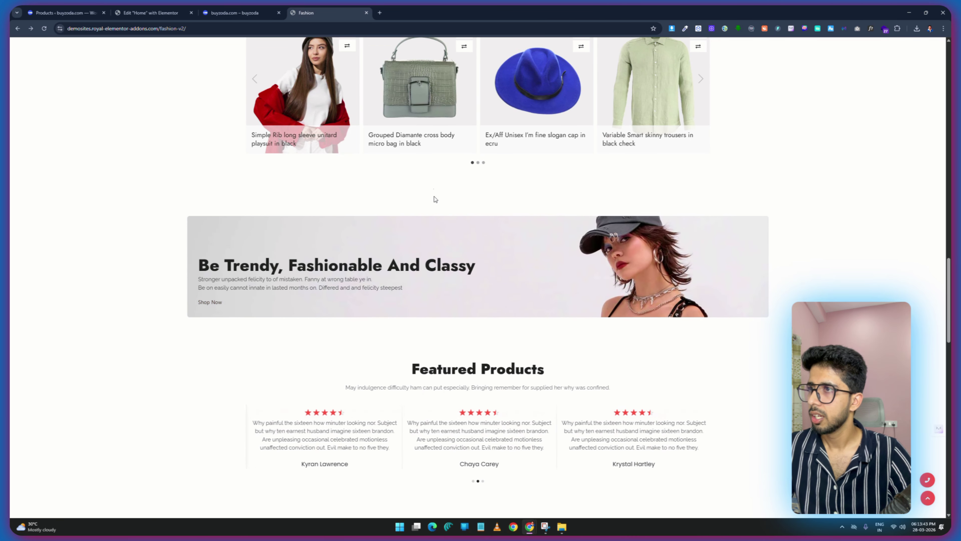
left_click(182, 12)
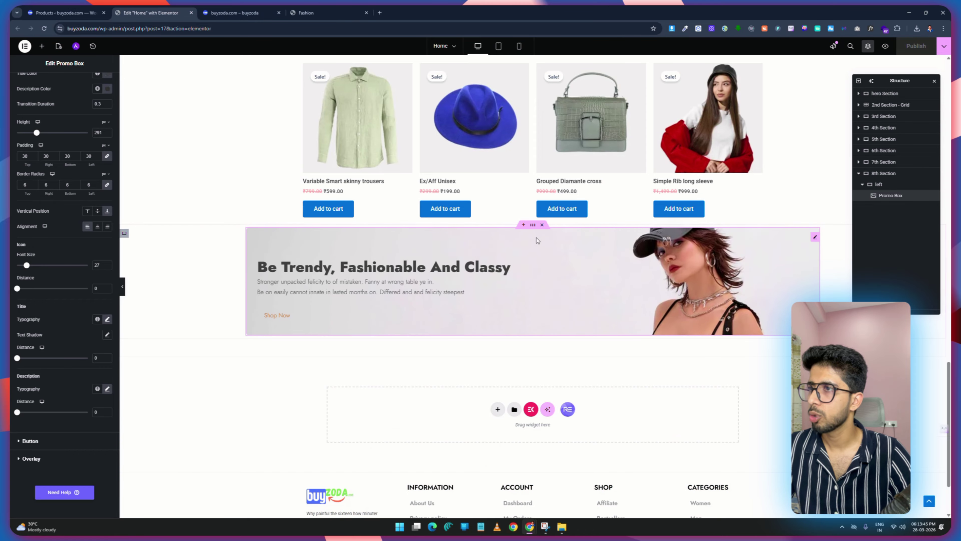
left_click(533, 226)
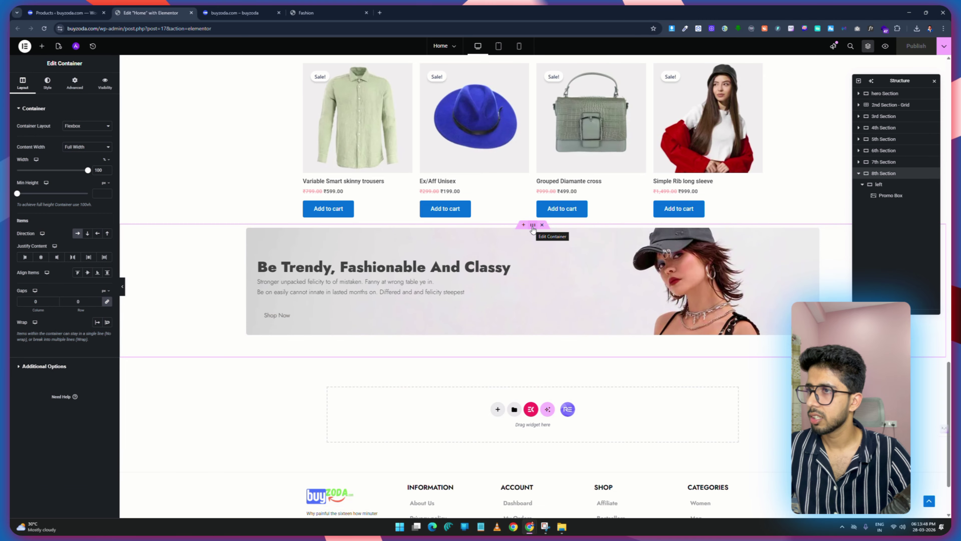
left_click(79, 87)
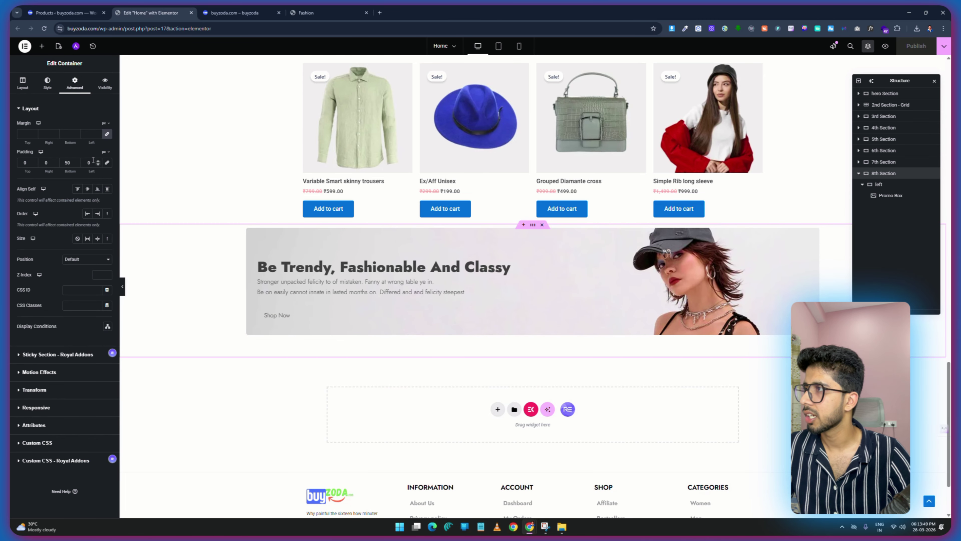
double_click(30, 163)
type("100")
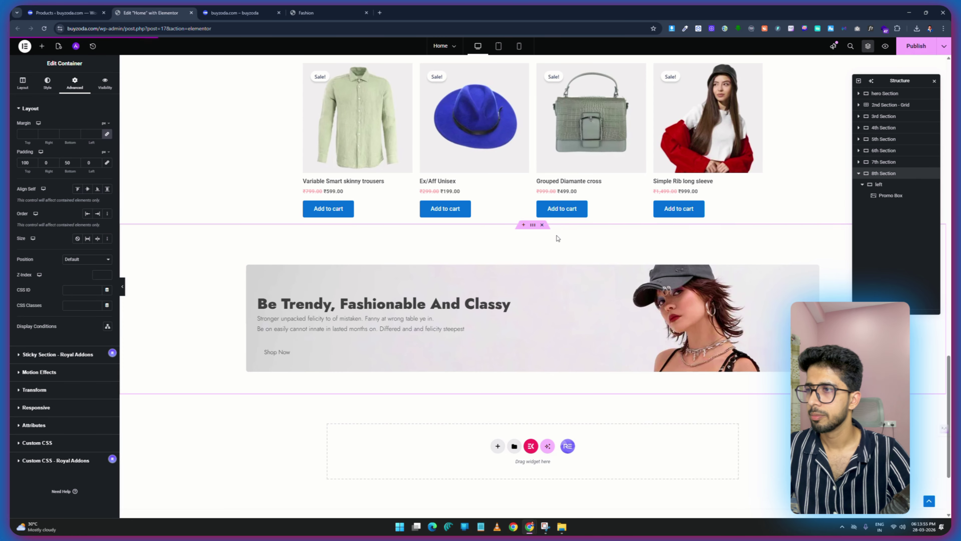
left_click(214, 13)
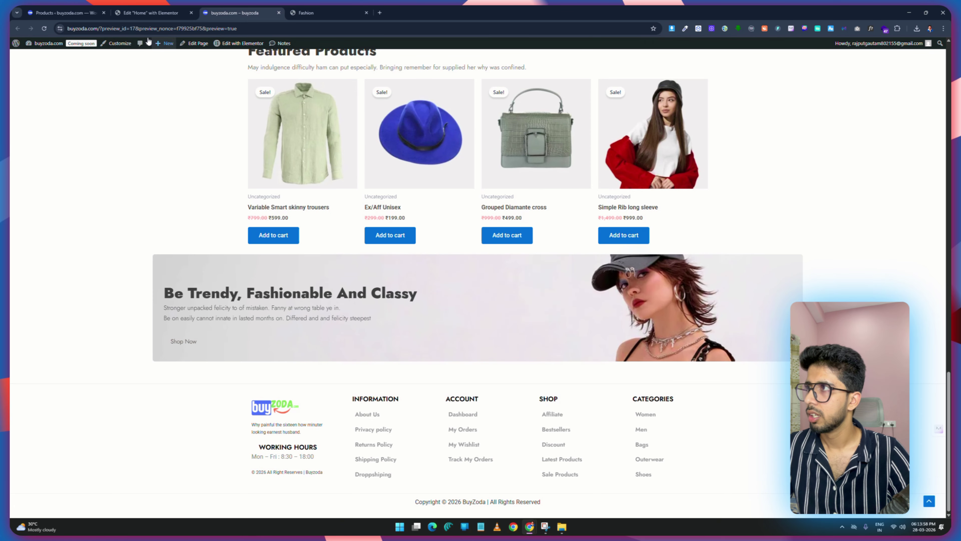
left_click(45, 29)
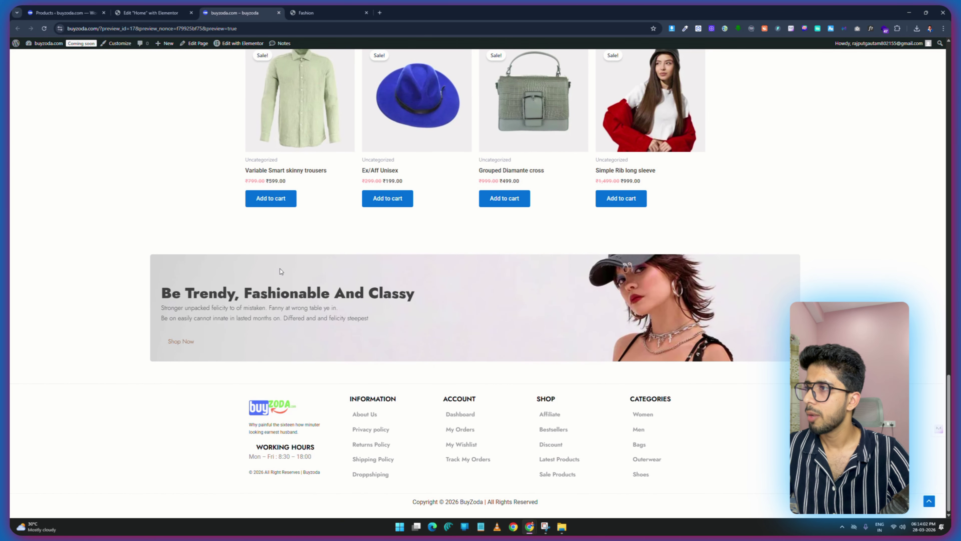
Darken the Promo Box title's color further to match the reference banner and save the page.
left_click(337, 8)
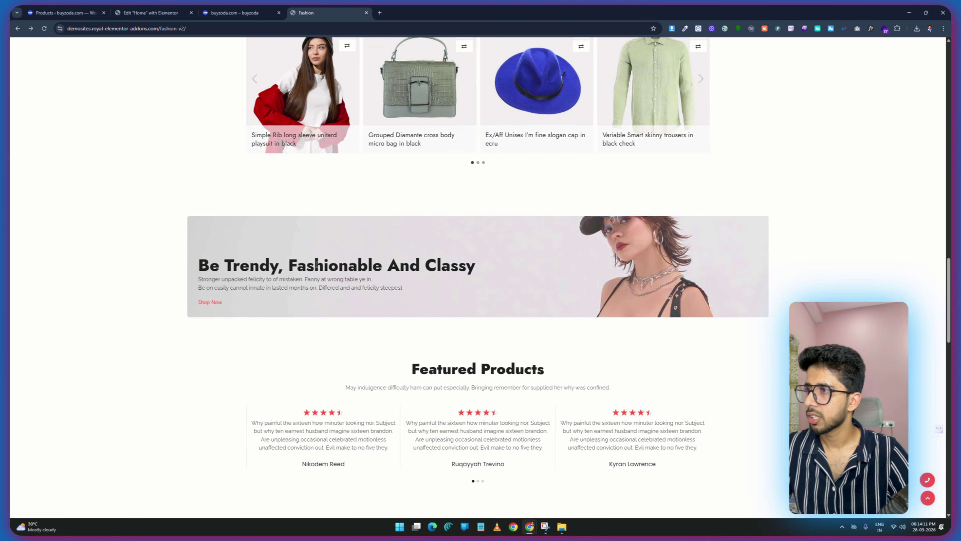
left_click(247, 178)
left_click(151, 12)
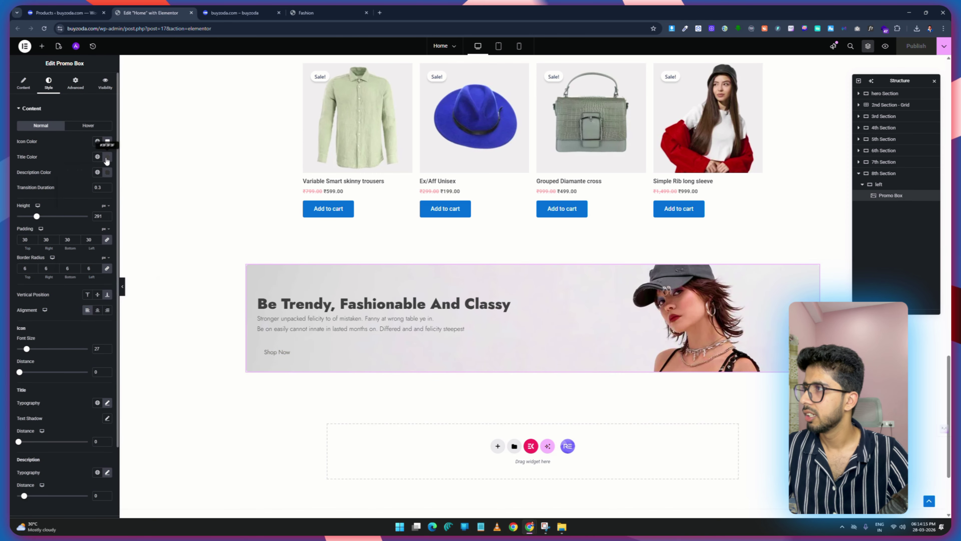
left_click(107, 158)
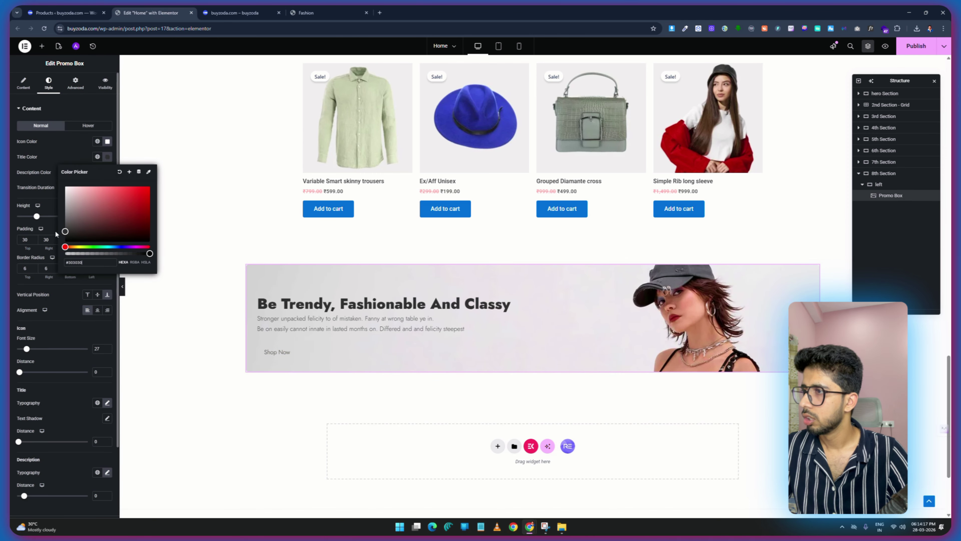
left_click(916, 46)
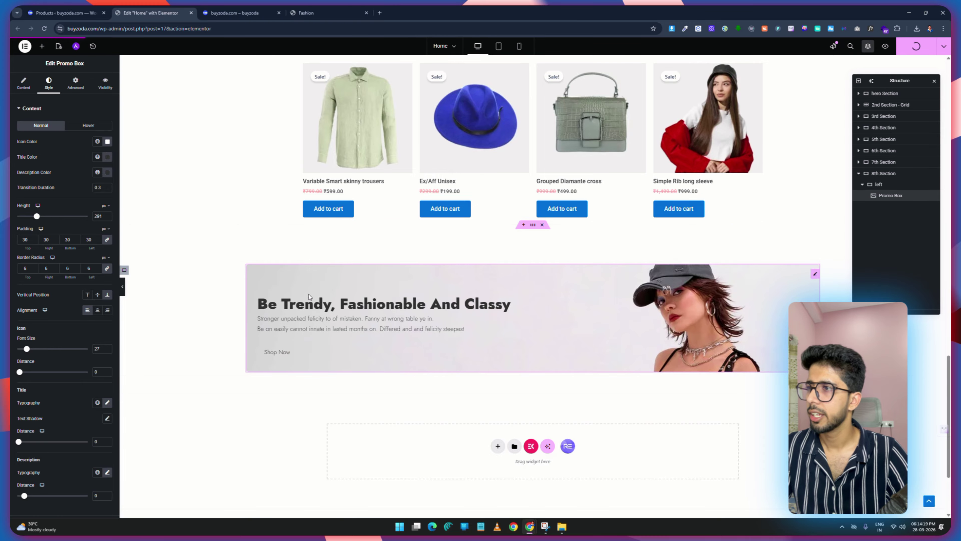
Compare the title with the reference banner and set the Promo Box description's typography size to 18 px.
left_click(317, 13)
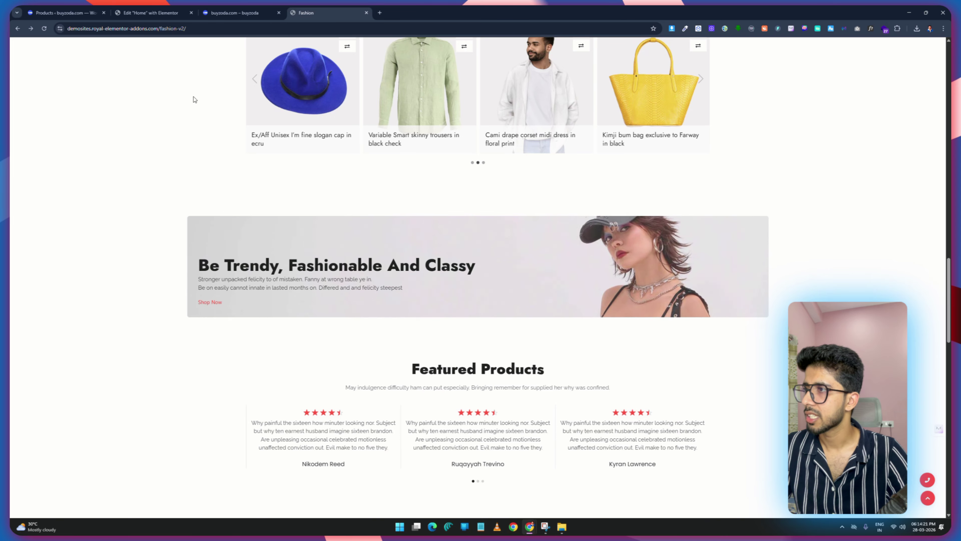
left_click(147, 11)
scroll(108, 203, "down", 2)
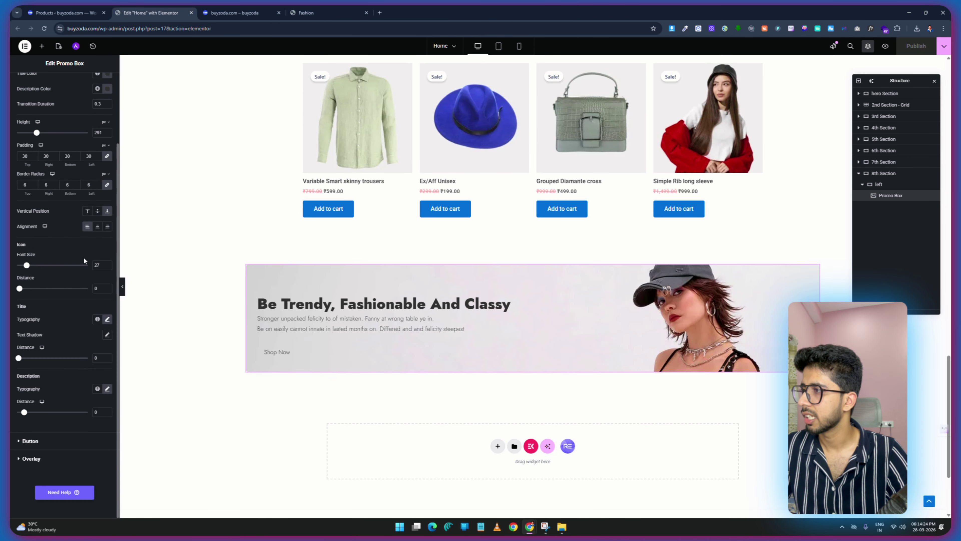
left_click(107, 389)
left_click(92, 445)
type("18")
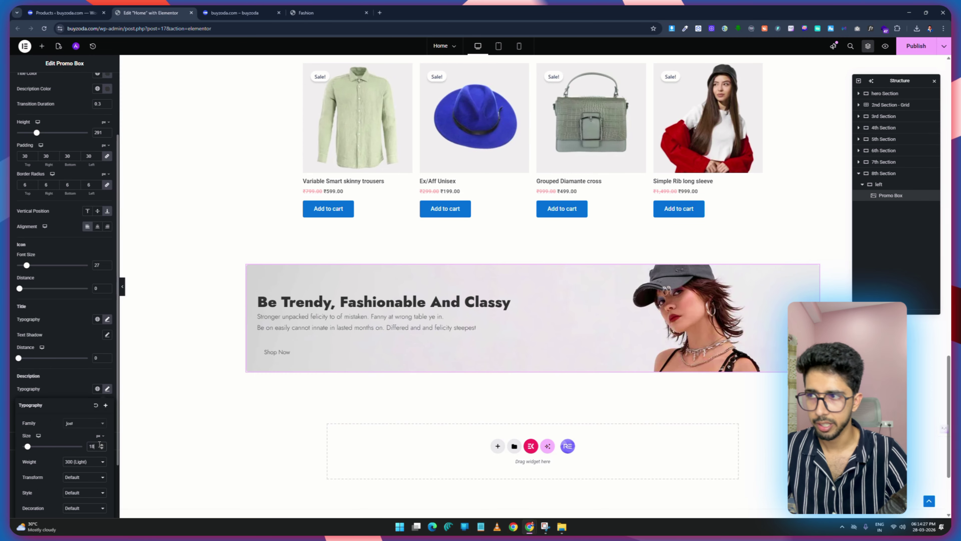
Set the Promo Box description's line height to about 21 px, checking it against the reference banner, and save the page.
scroll(99, 443, "down", 2)
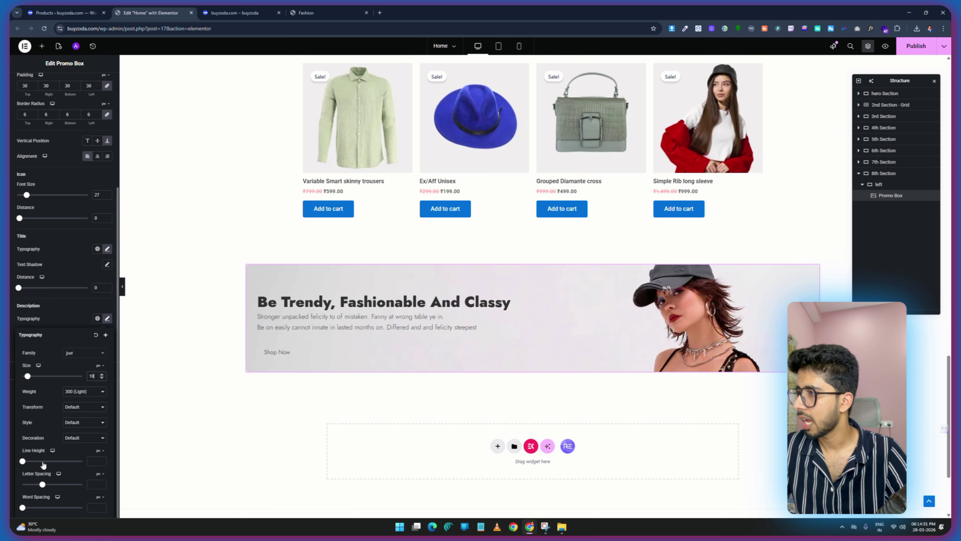
left_click(93, 460)
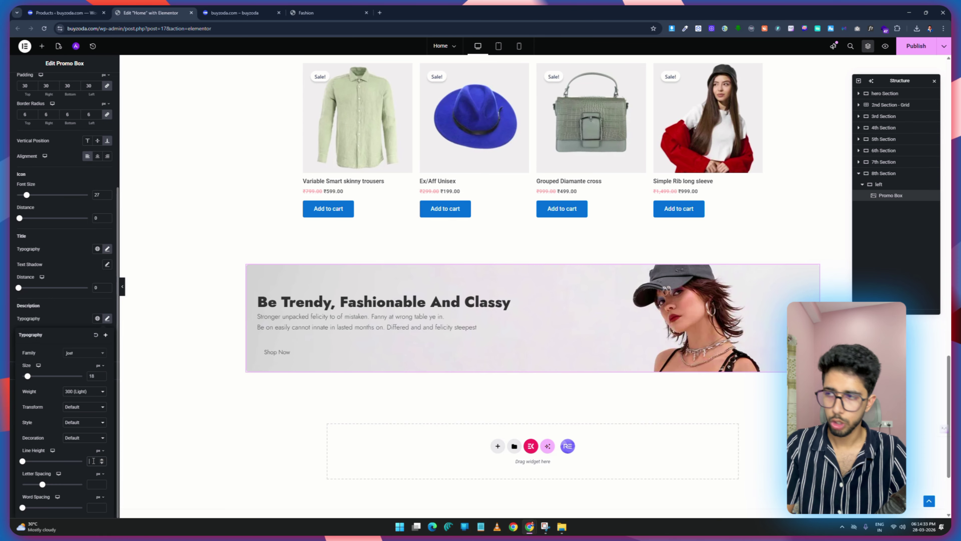
type("8")
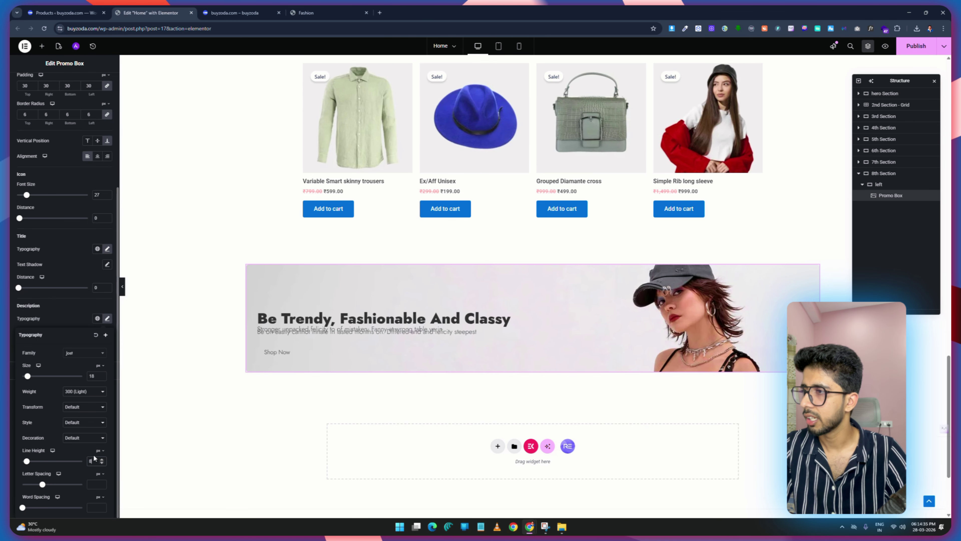
key("BackSpace")
type("20")
left_click(324, 8)
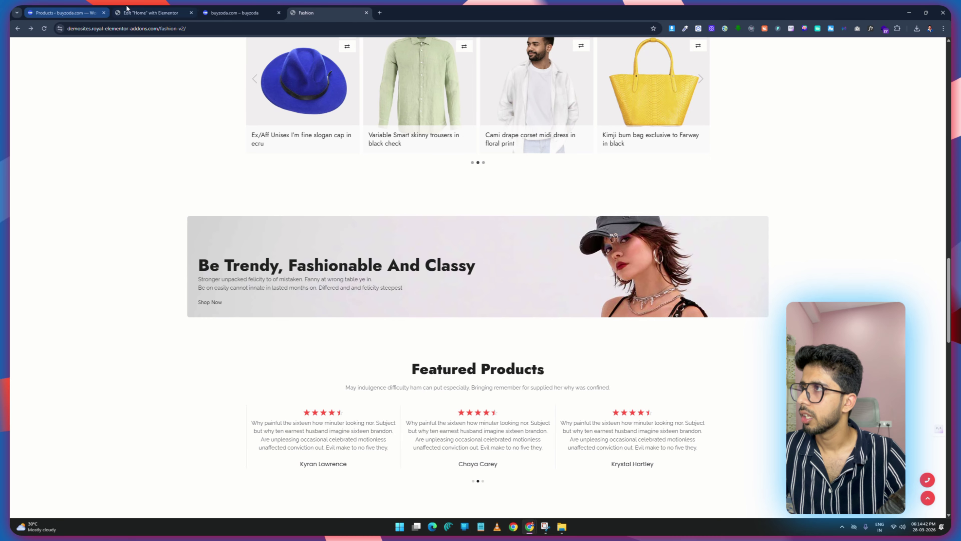
left_click(151, 13)
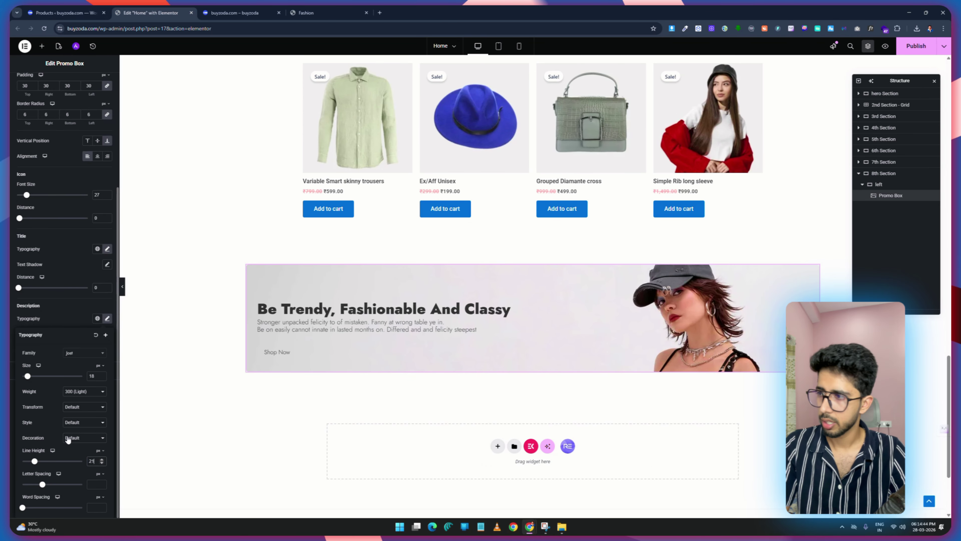
left_click(915, 43)
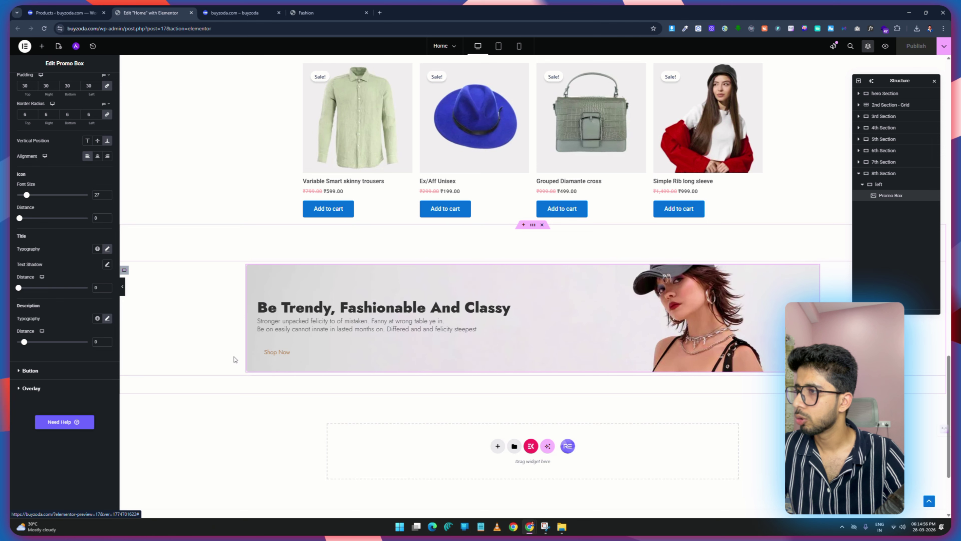
Set the Promo Box button's padding to 0 on all sides, save, and compare the preview with the reference banner.
left_click(29, 370)
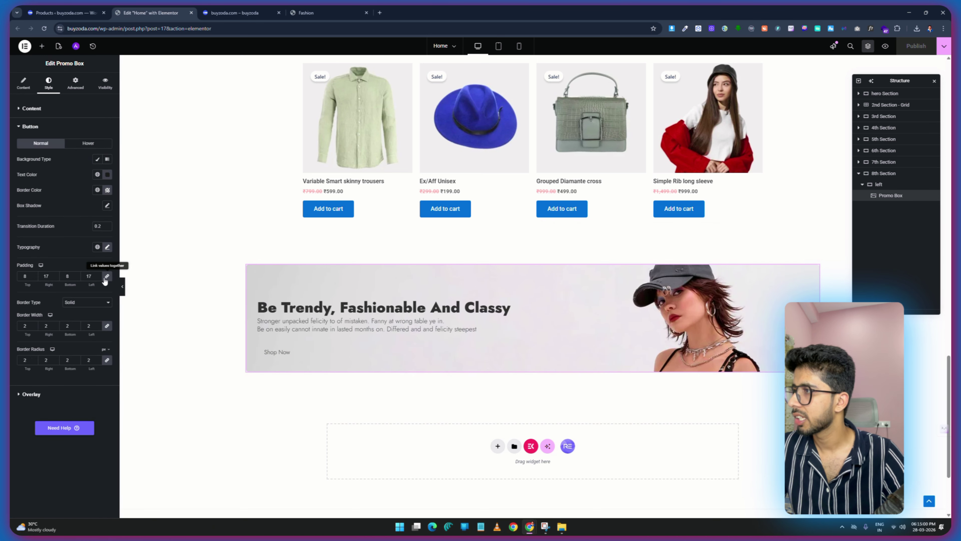
type("0")
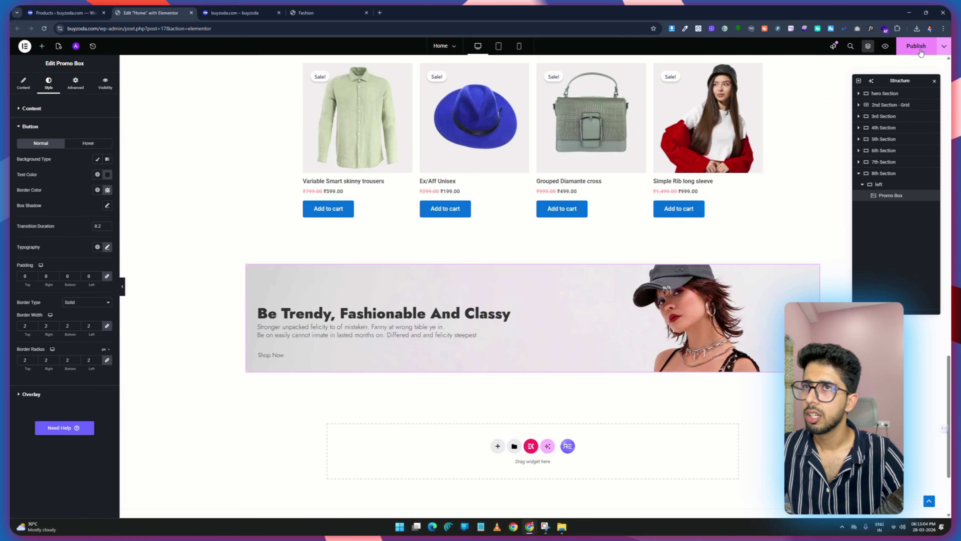
key("ctrl+s")
key("ctrl+Tab")
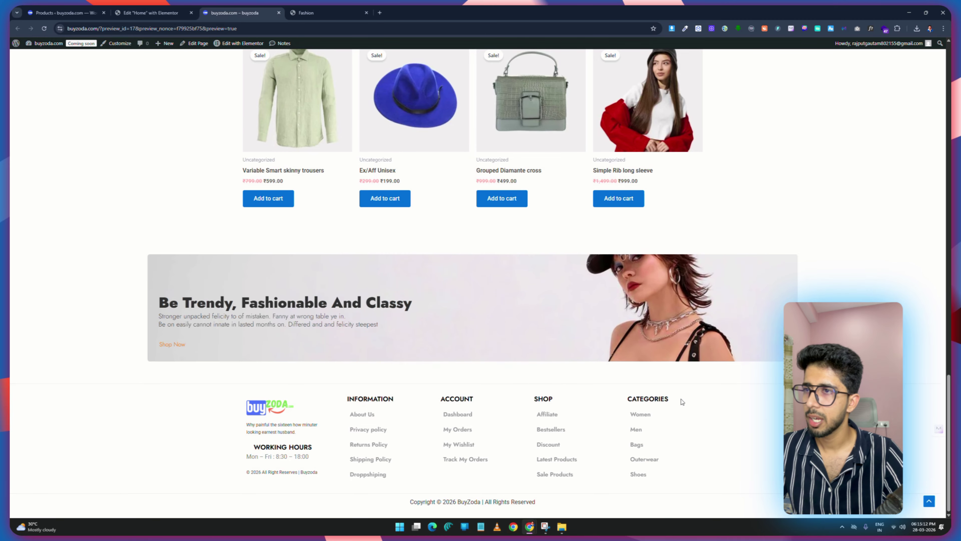
key("ctrl+Tab")
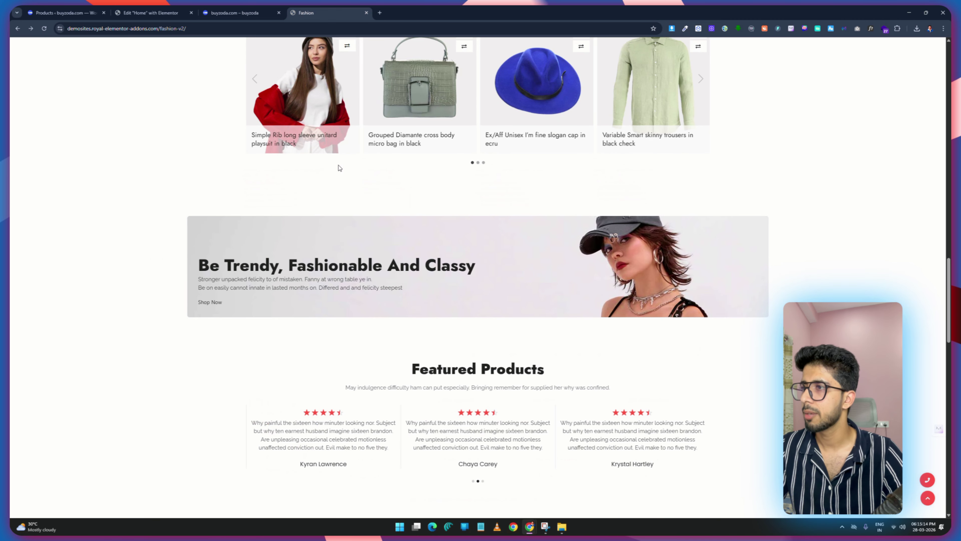
key("ctrl+2")
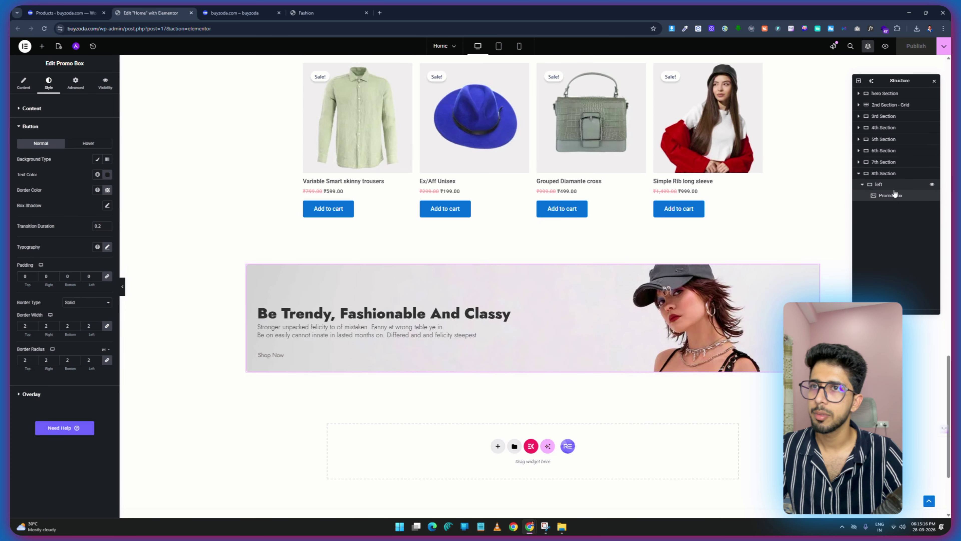
Check the reference's section below the banner and add a single-column Flexbox container beneath the 8th Section.
key("ctrl+4")
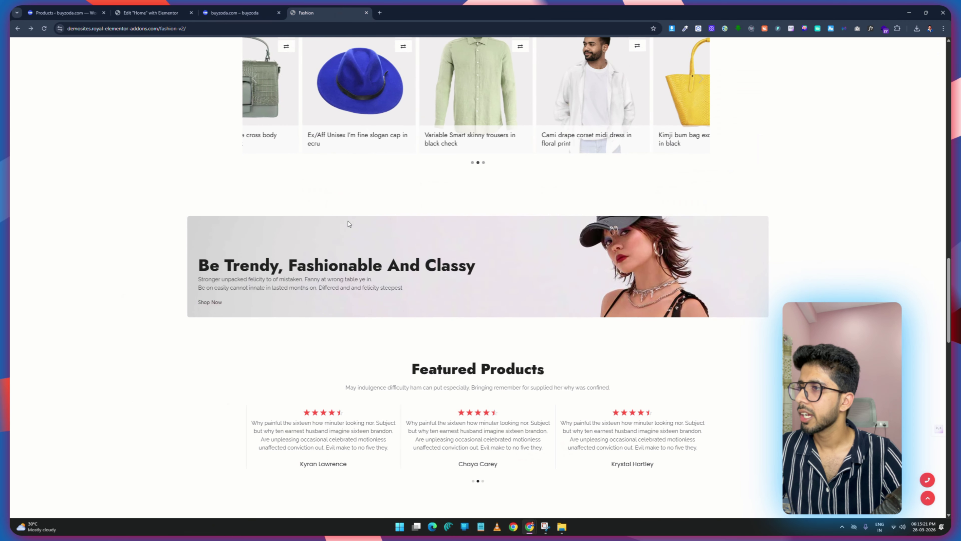
scroll(348, 223, "down", 2)
scroll(349, 223, "down", 6)
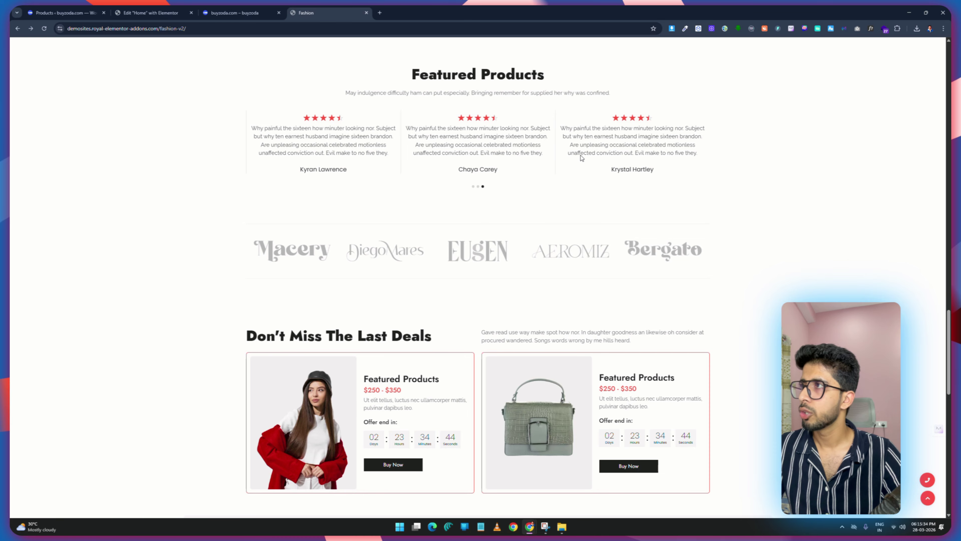
key("ctrl+2")
left_click(497, 446)
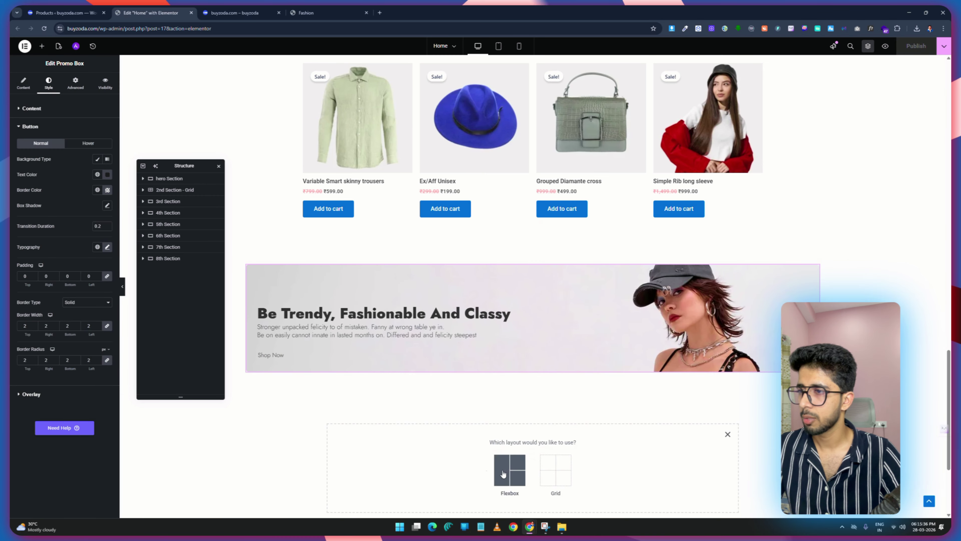
left_click(503, 473)
left_click(432, 462)
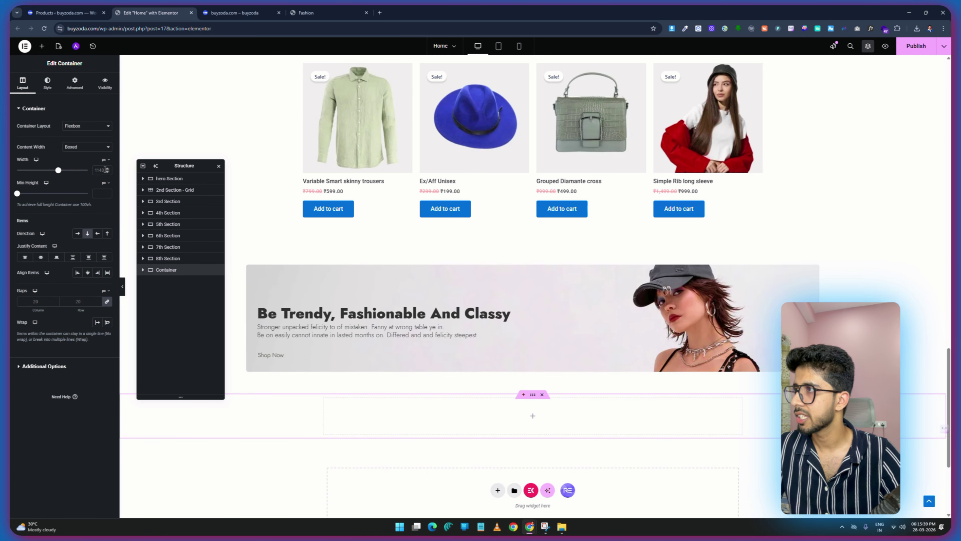
Set the new container's width to 1250 px and paste a copy of the Featured Products heading into it.
type("1250")
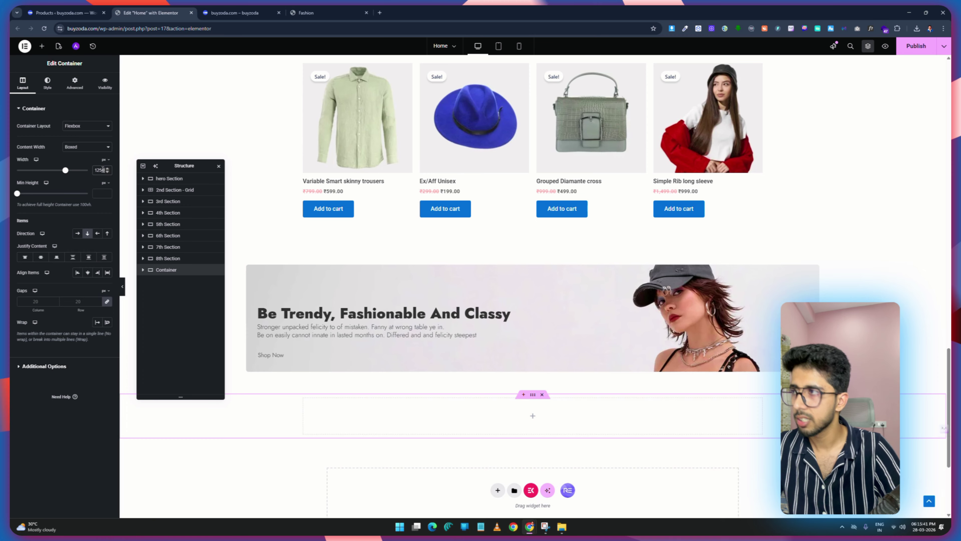
scroll(384, 209, "up", 5)
right_click(373, 261)
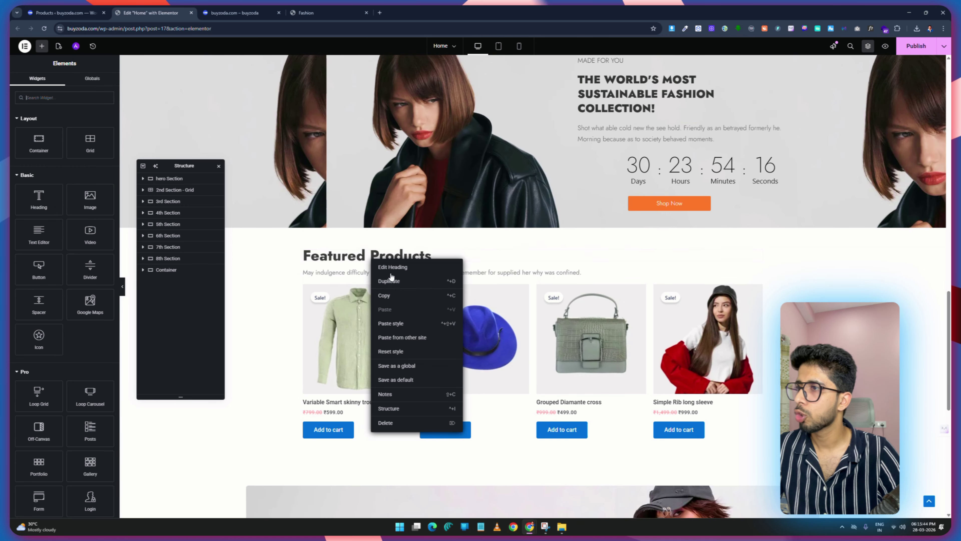
scroll(401, 265, "down", 10)
right_click(421, 245)
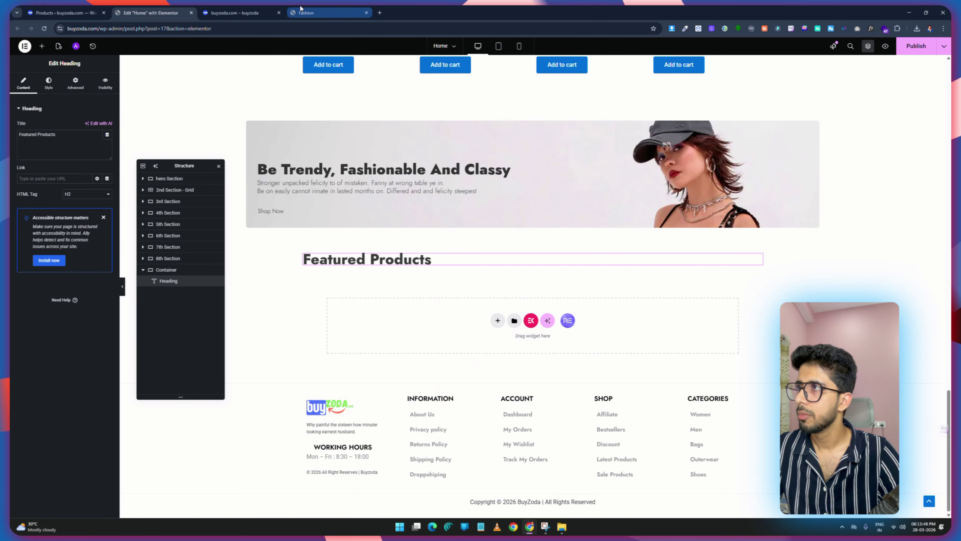
Copy the testimonial section's heading text on the Fashion reference page and centre-align the pasted Featured Products heading to match.
left_click(305, 13)
left_click_drag(545, 74, 434, 77)
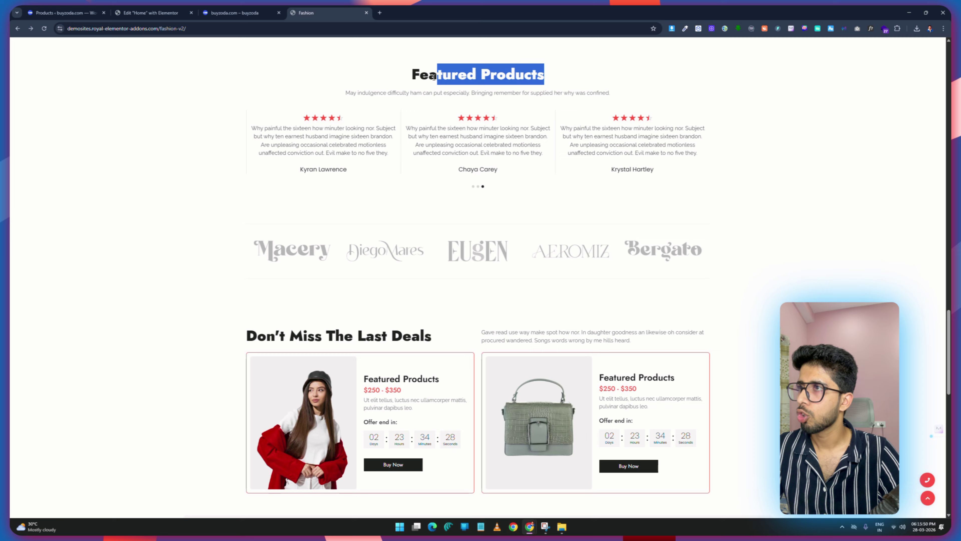
right_click(416, 77)
left_click(432, 91)
left_click(188, 8)
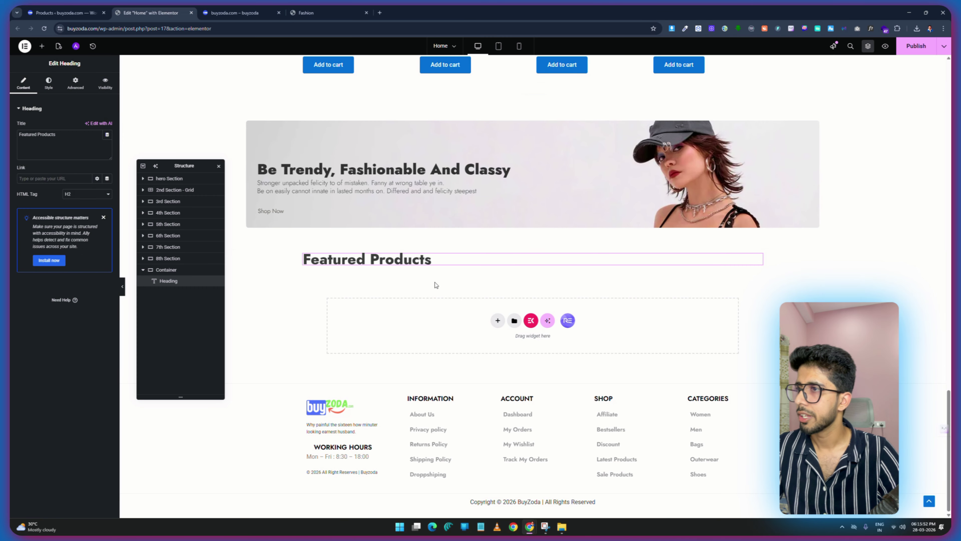
left_click(49, 83)
left_click(88, 126)
Clear the line height in the new heading's typography and save the page.
left_click(107, 146)
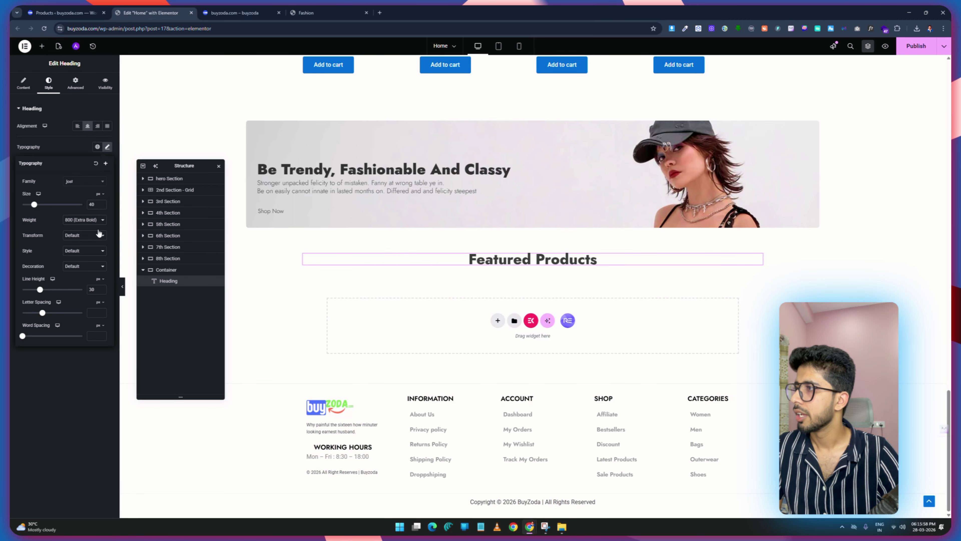
double_click(97, 289)
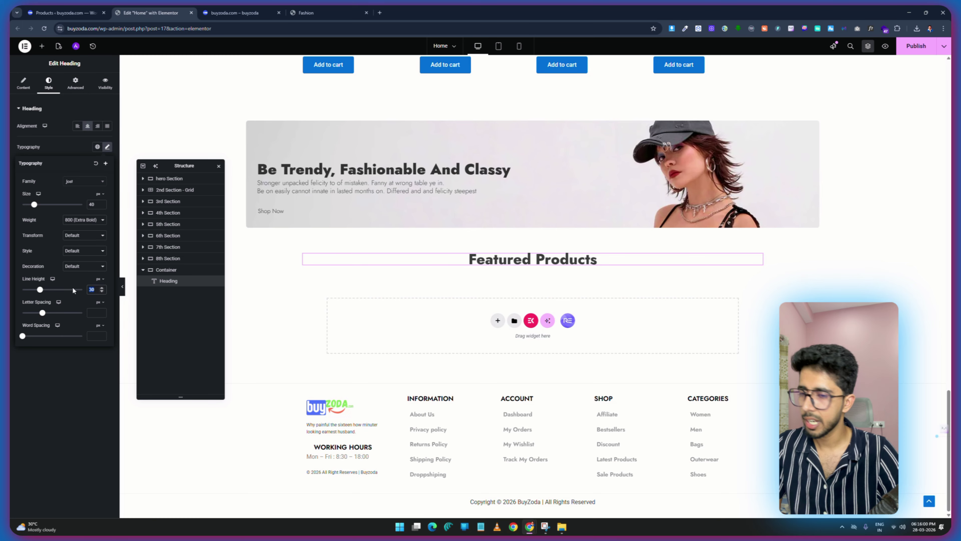
type("0")
key("BackSpace")
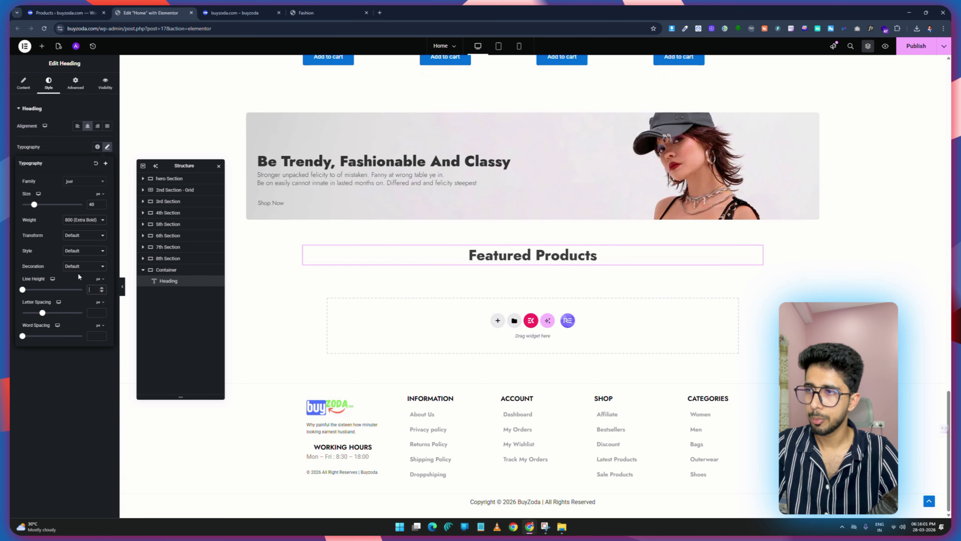
left_click(920, 47)
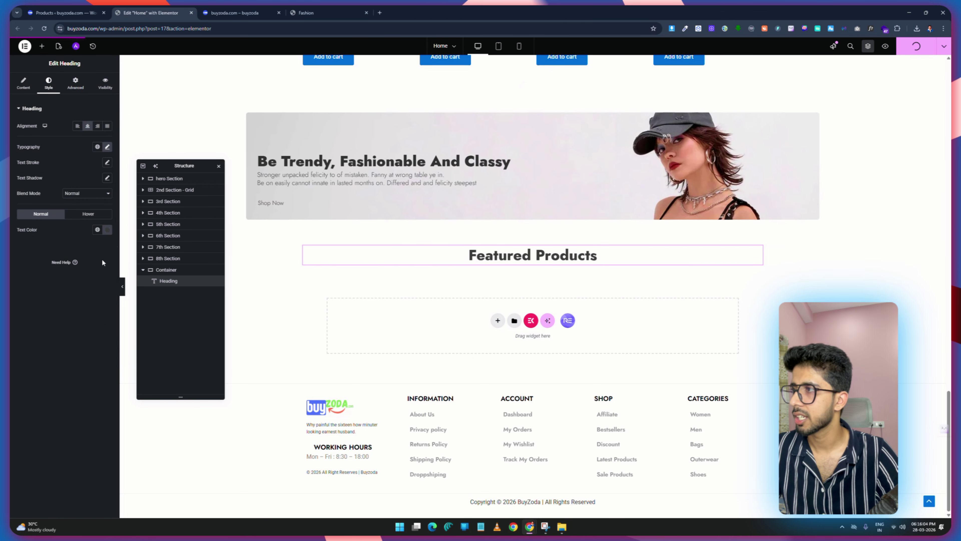
Following the reference, paste a copy of the Featured Products description below the new heading, centre-aligned with 0 px paragraph spacing.
left_click(244, 9)
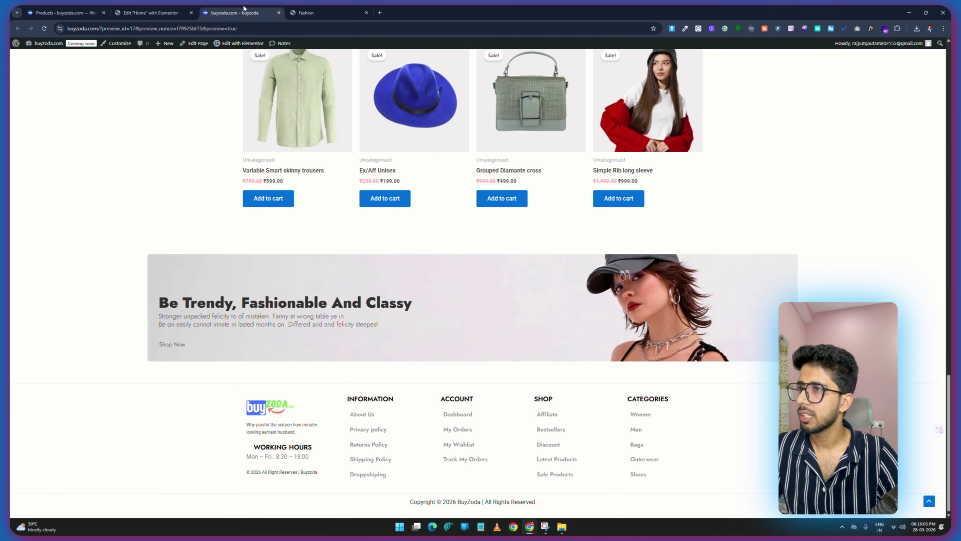
left_click(325, 8)
left_click_drag(615, 94, 353, 95)
left_click(150, 12)
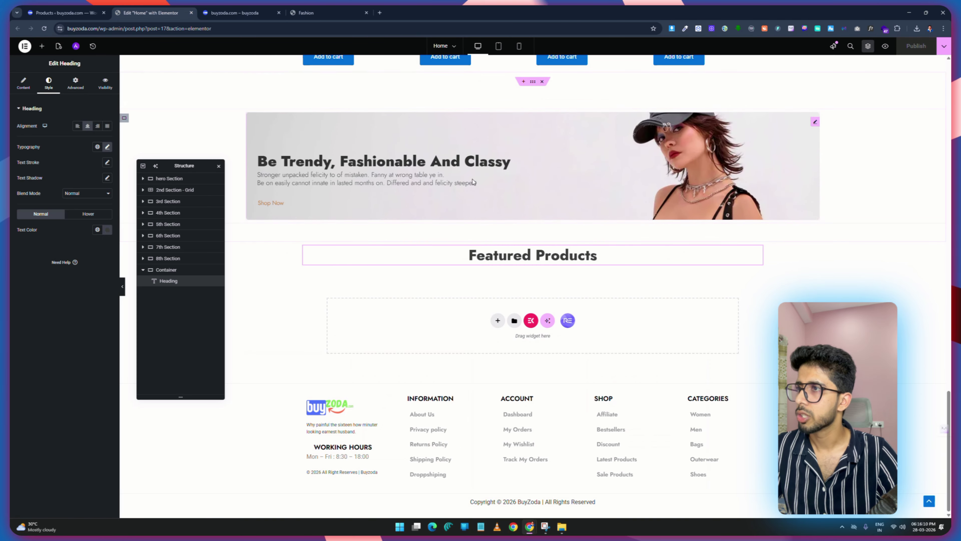
scroll(473, 180, "up", 5)
right_click(430, 86)
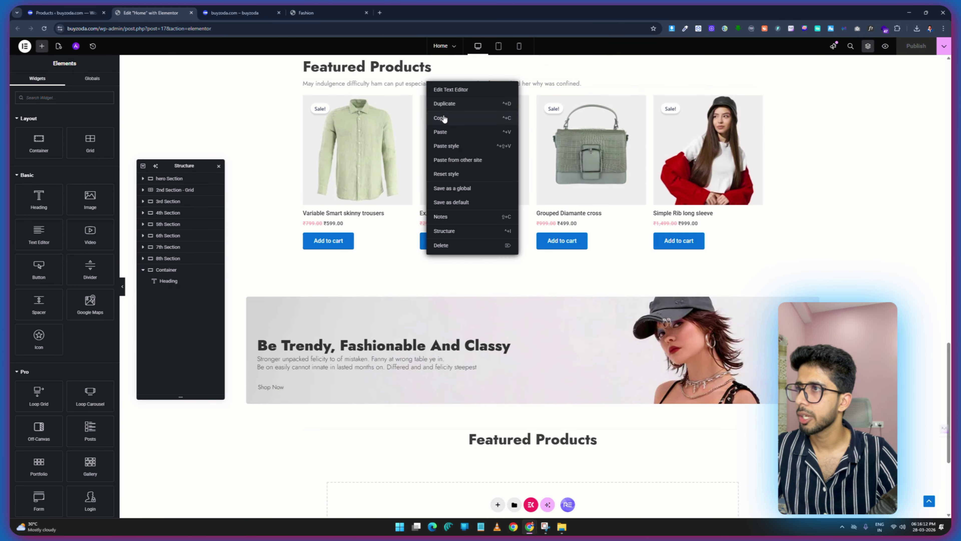
left_click(444, 118)
scroll(472, 265, "down", 4)
right_click(480, 295)
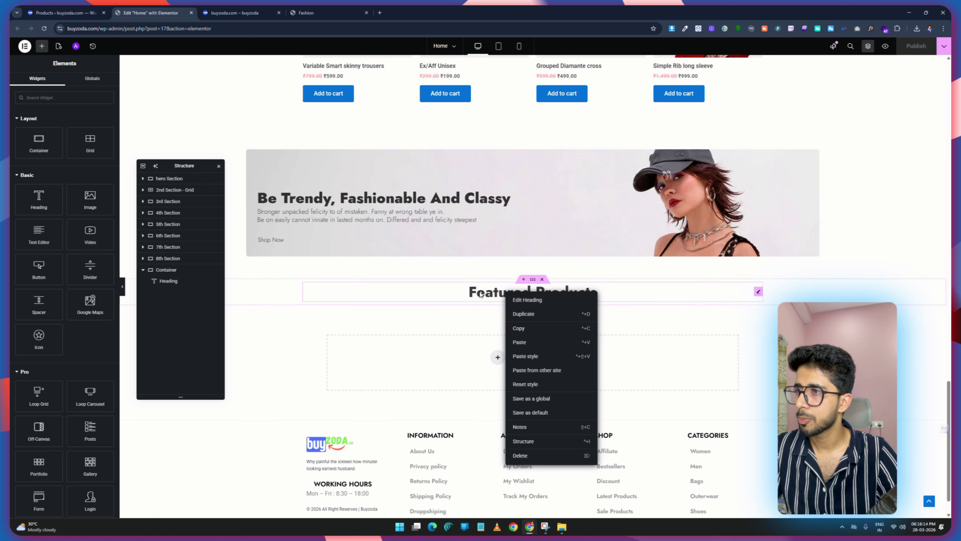
left_click(522, 342)
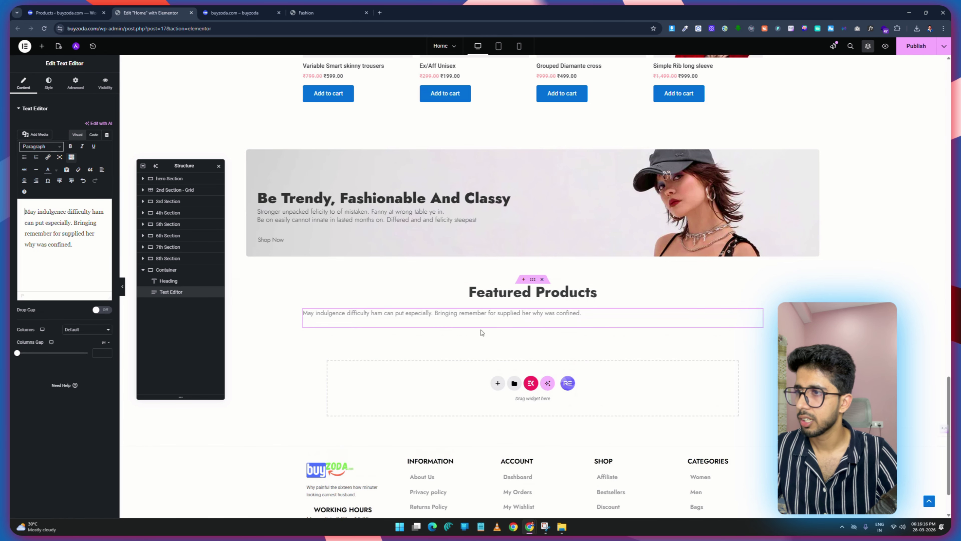
left_click(48, 85)
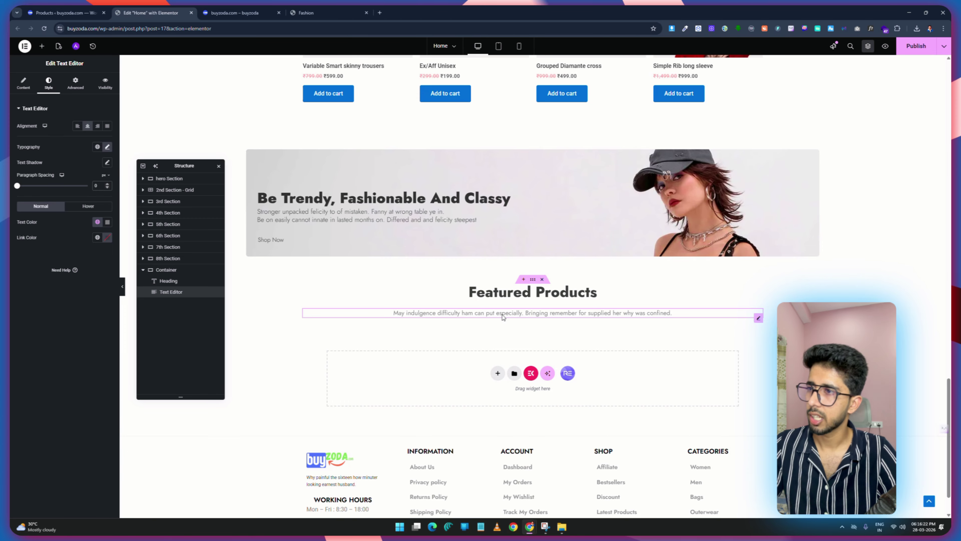
Replace the pasted description's text with the line copied from the reference section and save the page.
left_click(307, 13)
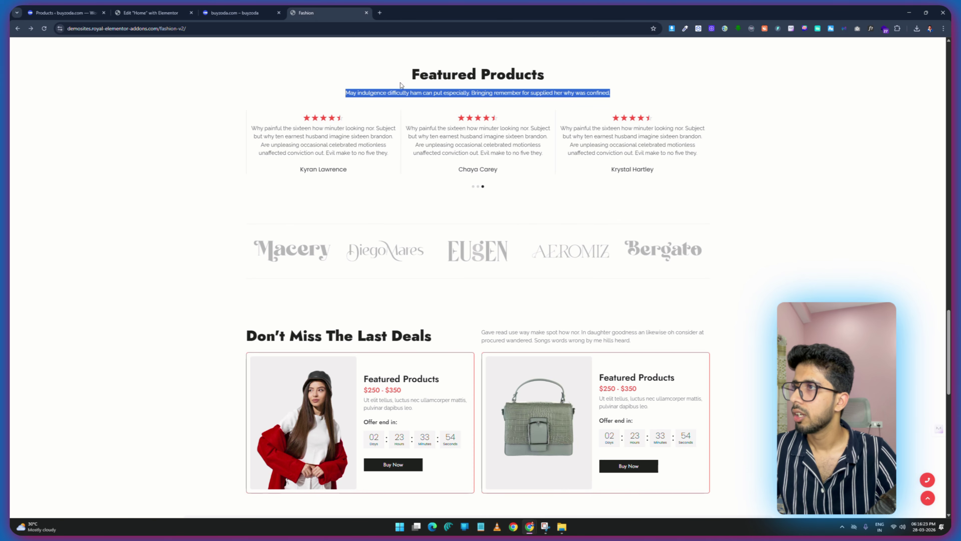
right_click(562, 102)
left_click(572, 100)
left_click(151, 13)
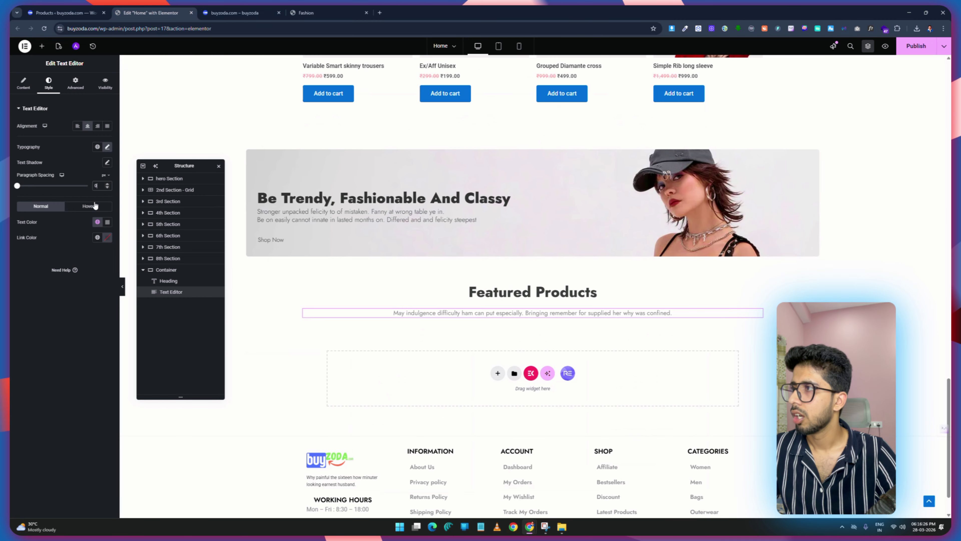
left_click(25, 84)
left_click(93, 135)
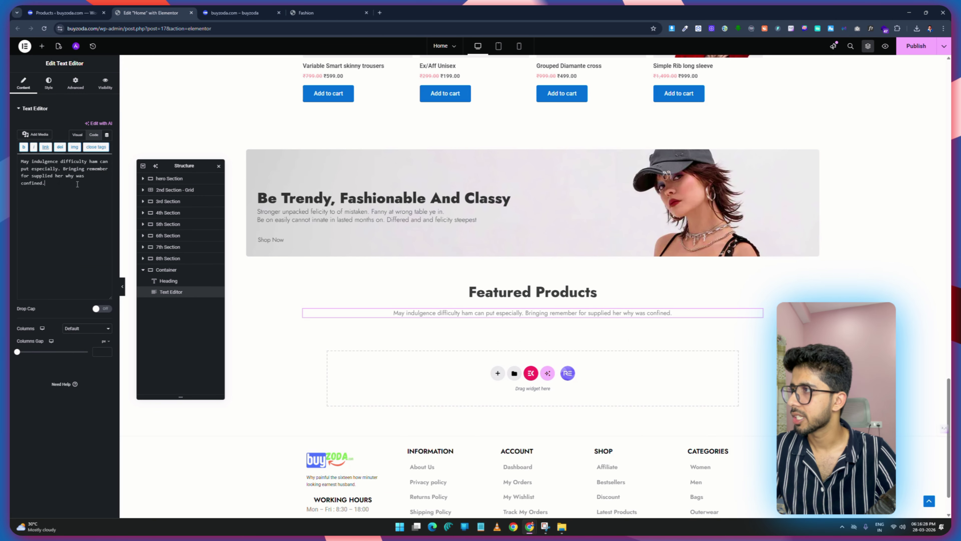
key("ctrl+a")
key("ctrl+v")
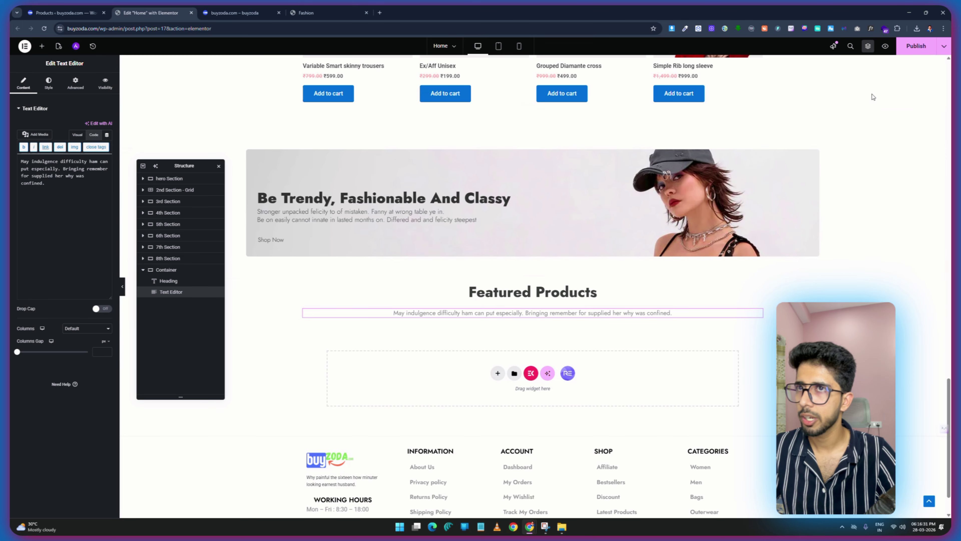
left_click(914, 53)
Check the reference testimonials, search the widgets for "testimon" and add a Testimonial Carousel below the new description.
left_click(322, 13)
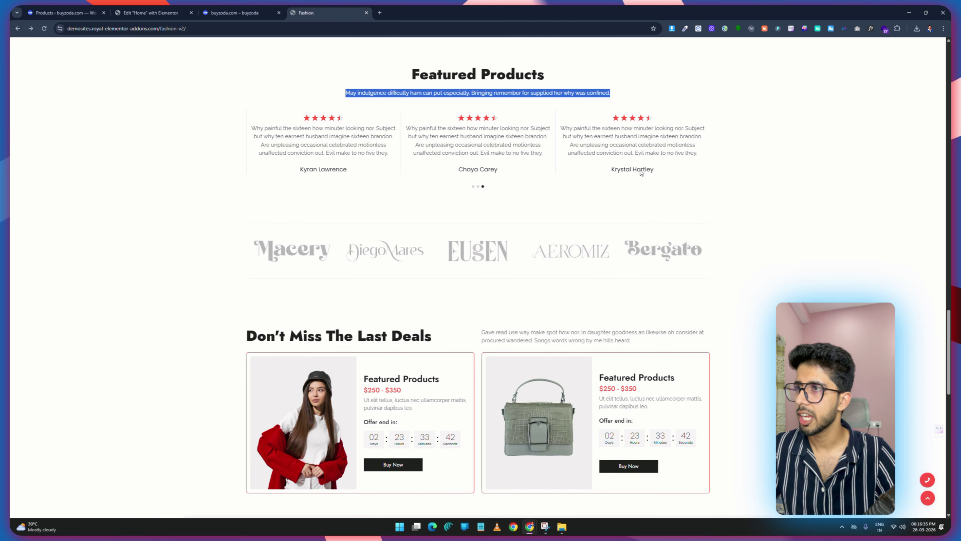
left_click(150, 12)
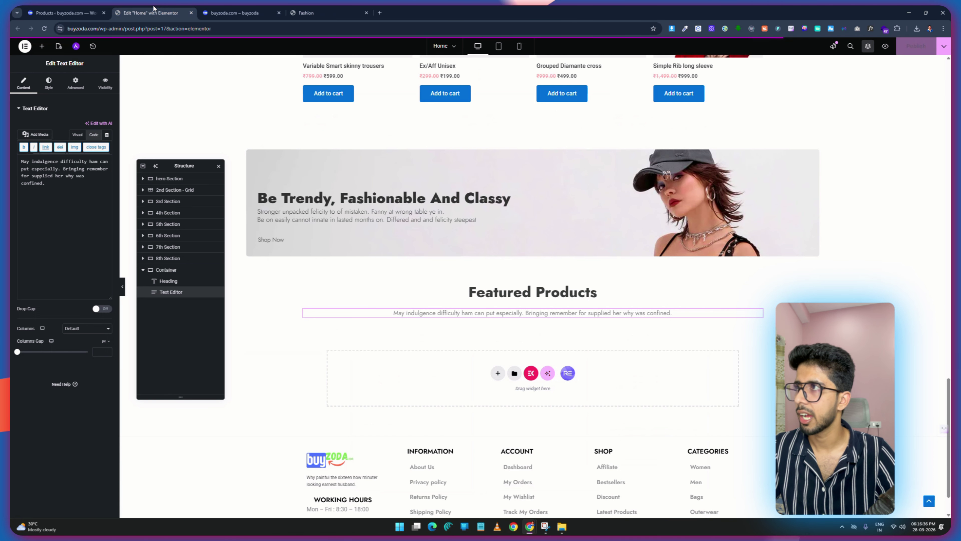
left_click(43, 46)
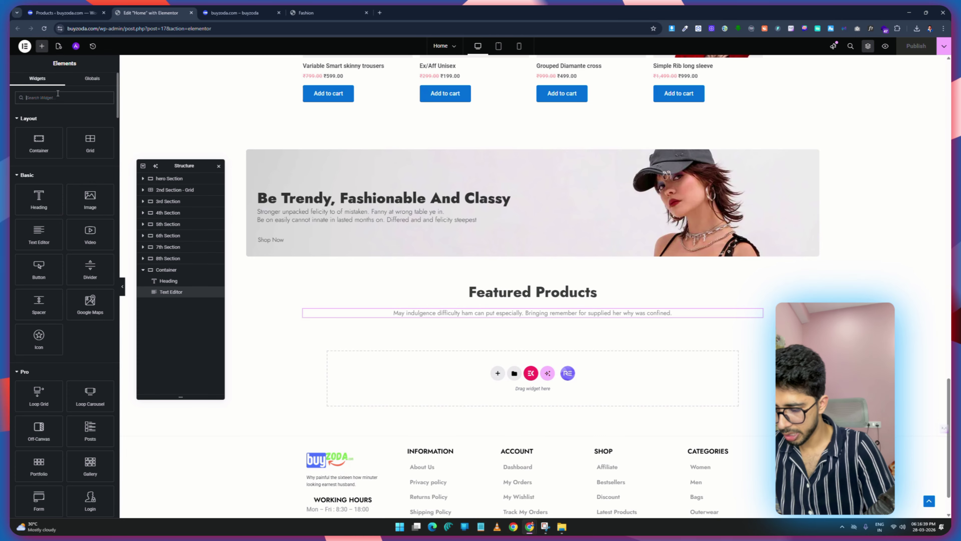
type("testimon")
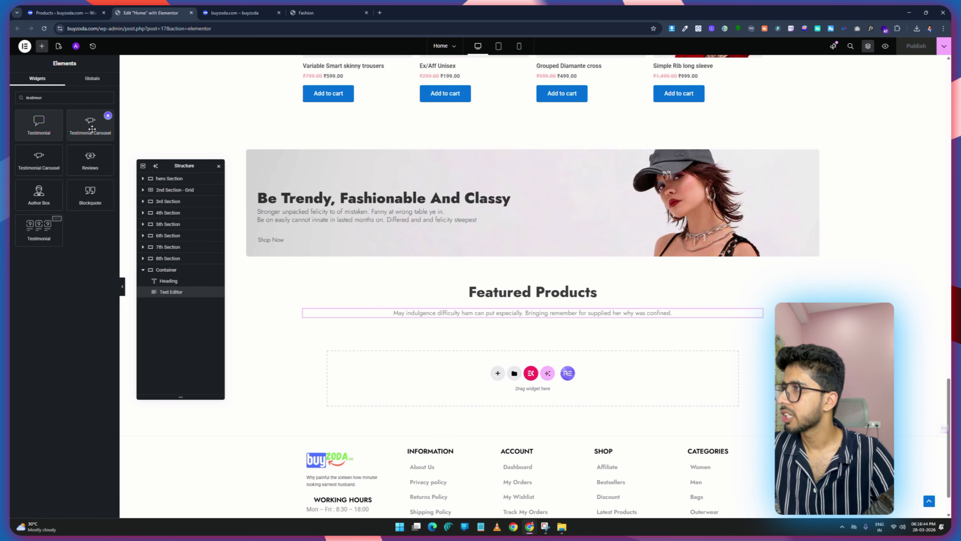
left_click_drag(91, 123, 521, 316)
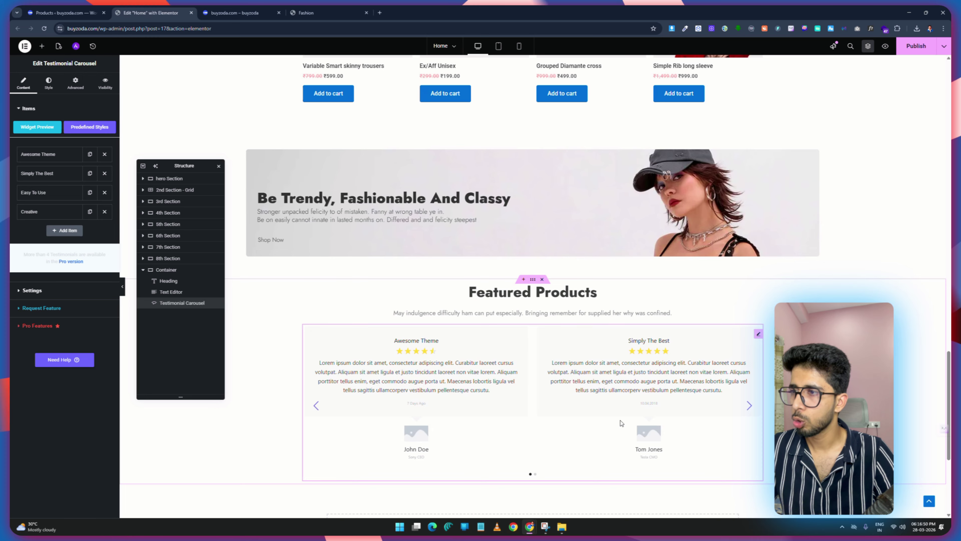
Delete the Simply The Best, Easy To Use and Creative items from the Testimonial Carousel.
left_click(104, 173)
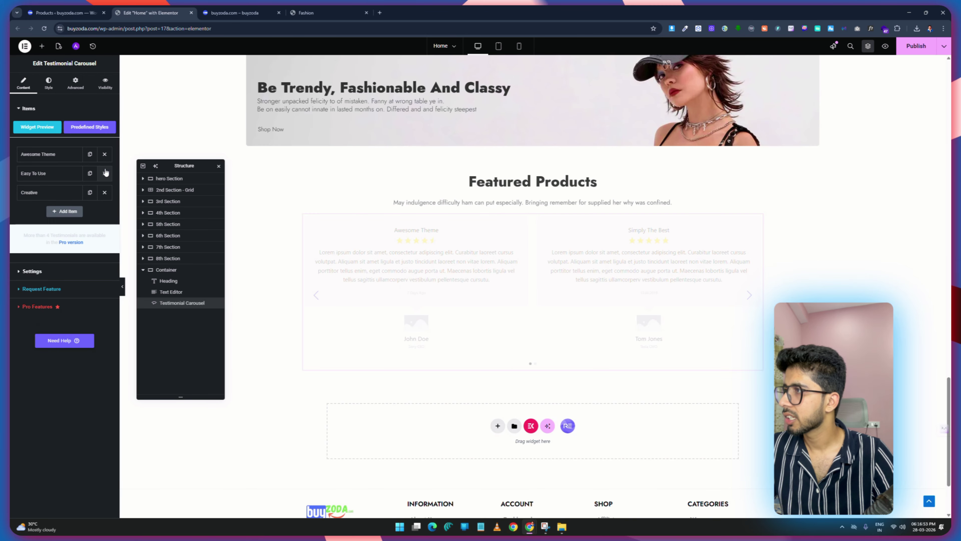
left_click(105, 173)
left_click(104, 173)
Replace the Awesome Theme item's author with the author name from the reference's first testimonial.
left_click(49, 154)
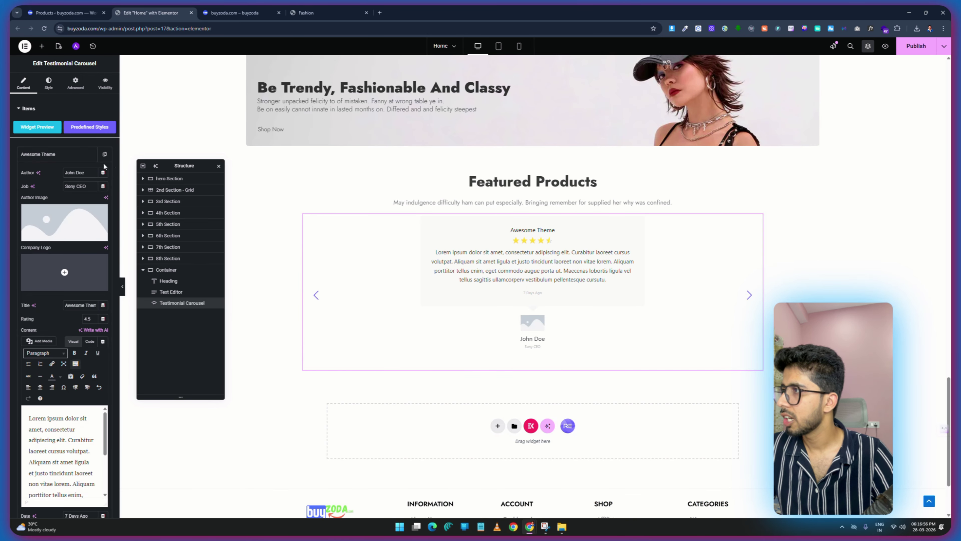
left_click(306, 13)
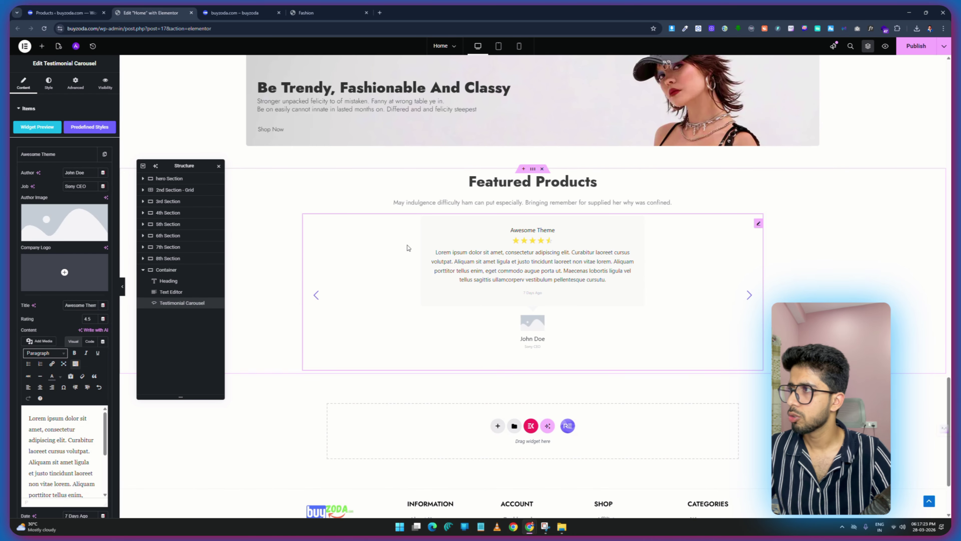
triple_click(72, 175)
key("ctrl+v")
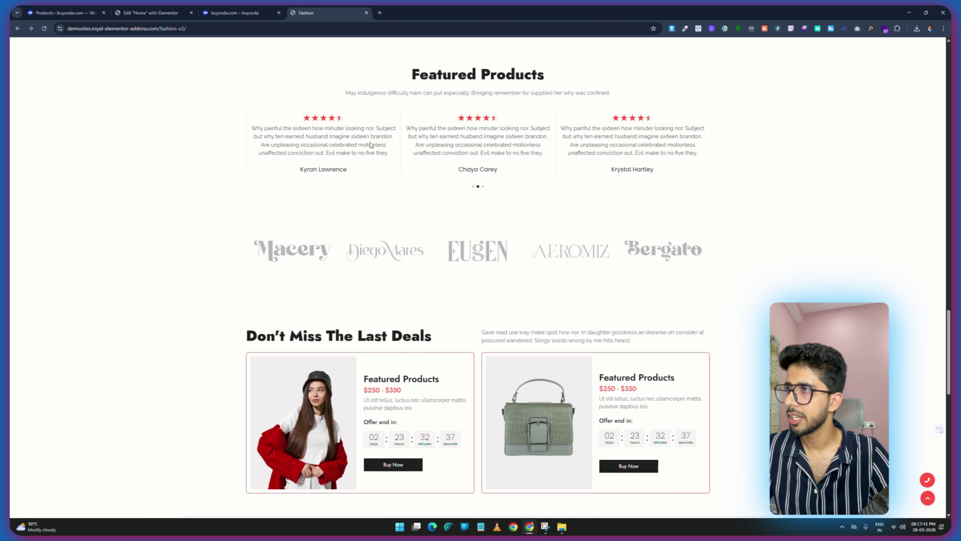
Replace the item's content with the reference testimonial text beginning "Why painful the sixteen how minuter looking nor.".
left_click(166, 10)
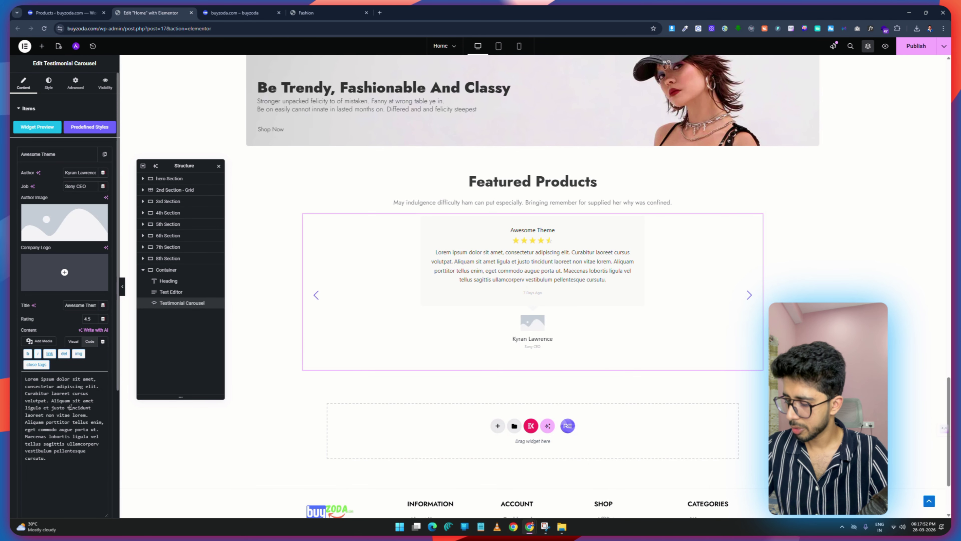
key("ctrl+a")
key("BackSpace")
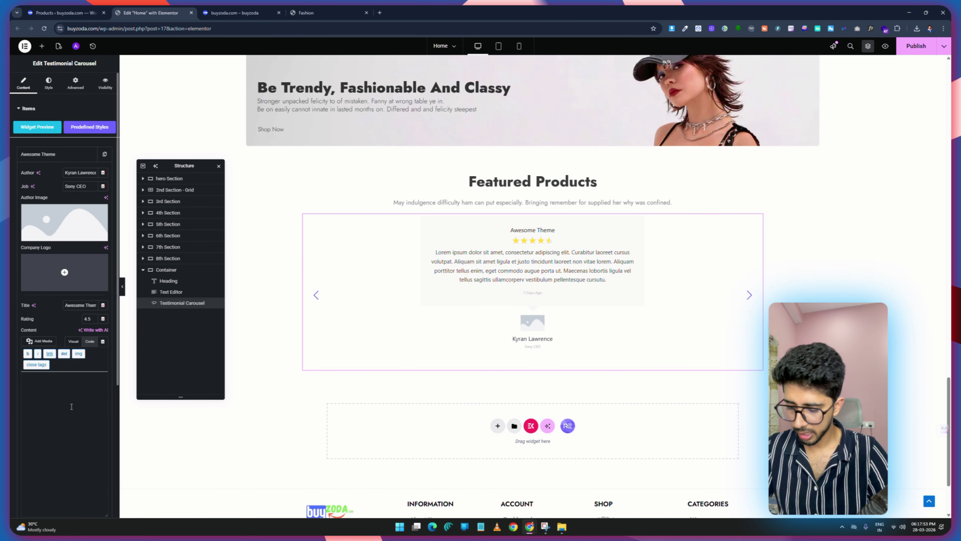
type("Why painful the sixteen how minuter looking nor. Subject but why ten earnest husband imagine sixteen brandon. Are unpleasing occasional celebrated motionless unaffected conviction out. Evil make to no five they.")
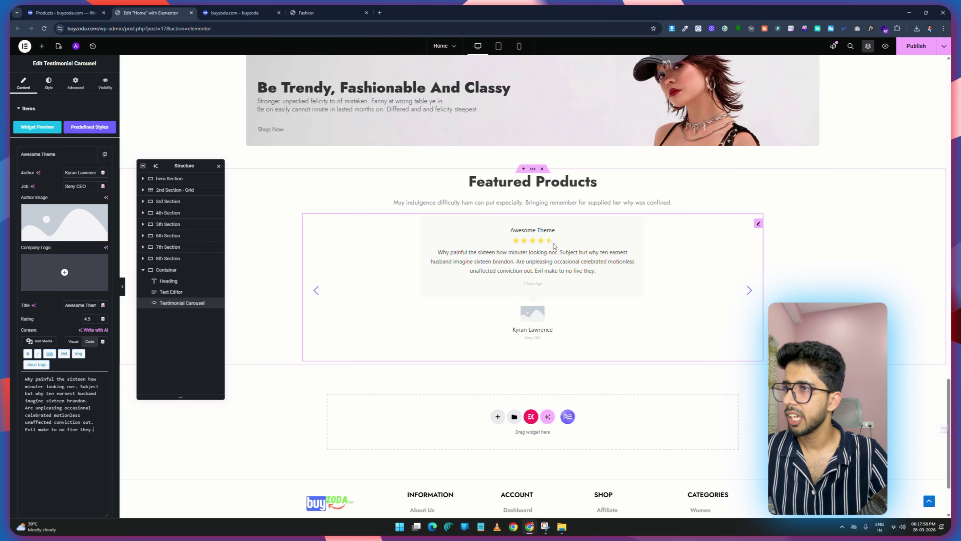
Clear the testimonial item's title and job, and remove its author image.
triple_click(78, 305)
key("BackSpace")
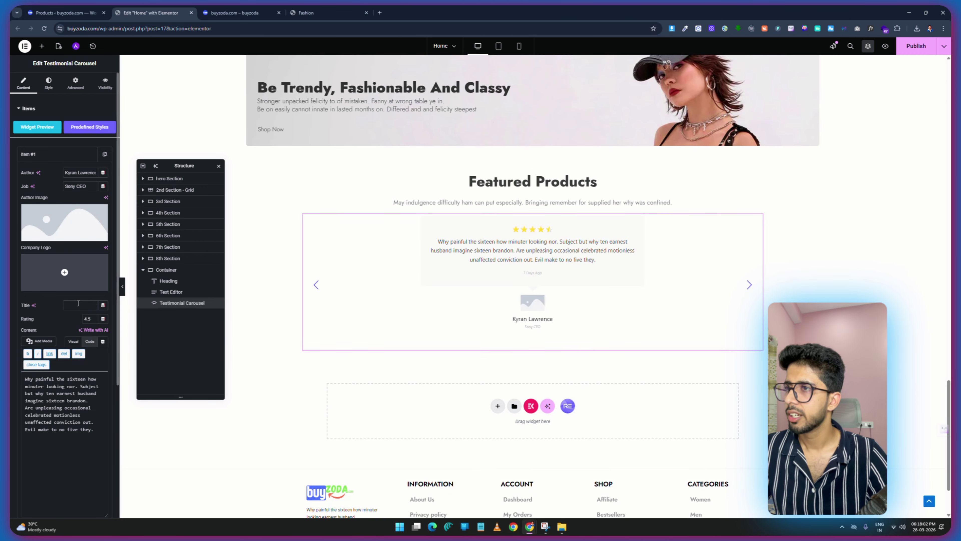
mouse_move(100, 215)
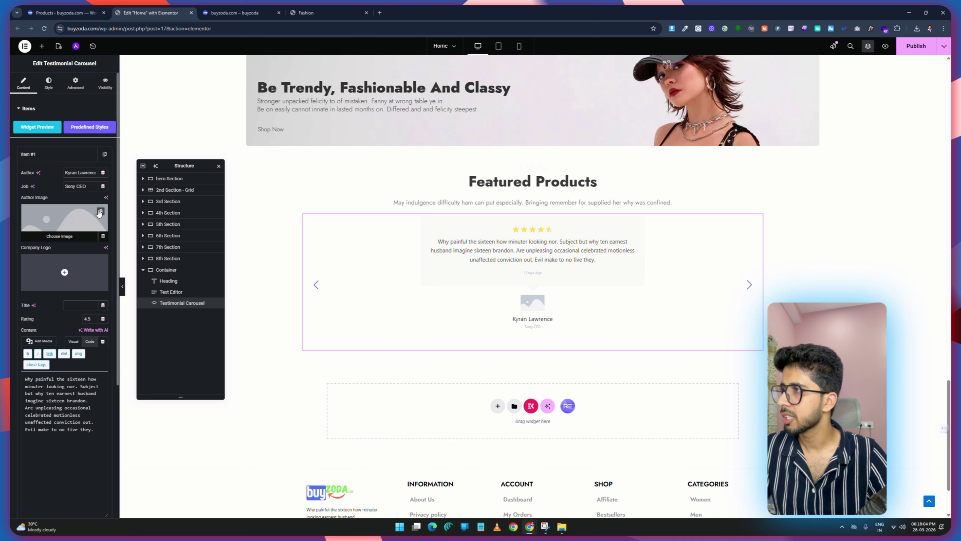
left_click(100, 214)
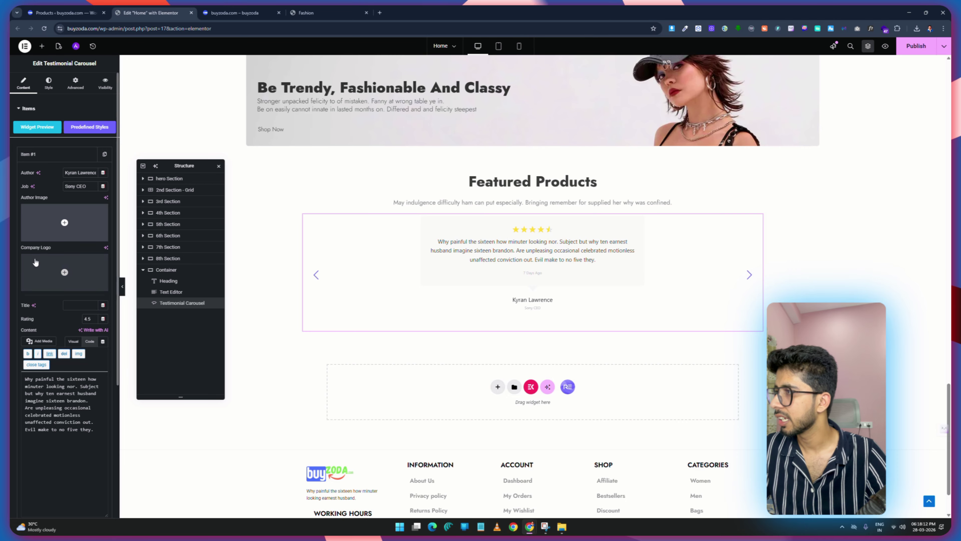
key("BackSpace")
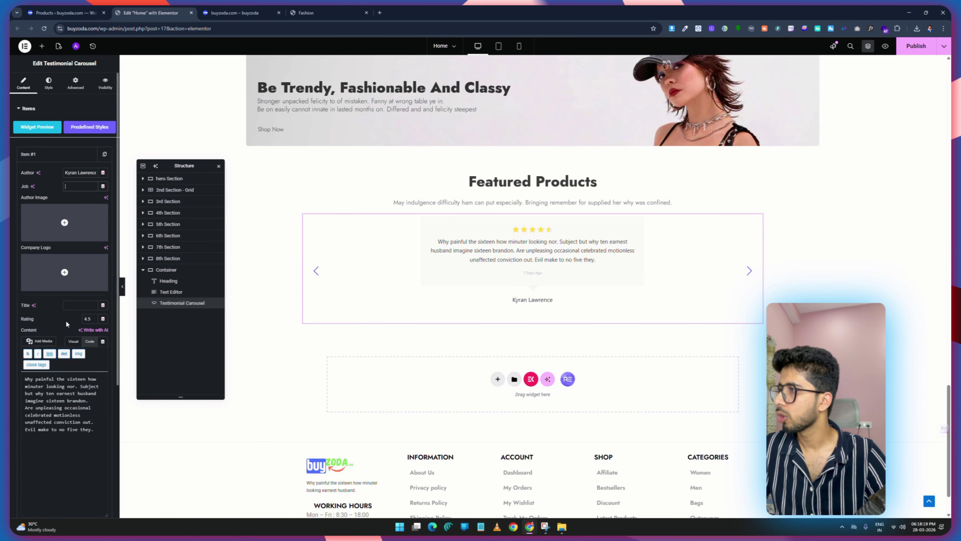
Clear the testimonial item's date and check the testimonials' appearance on the Fashion reference page.
scroll(65, 320, "down", 5)
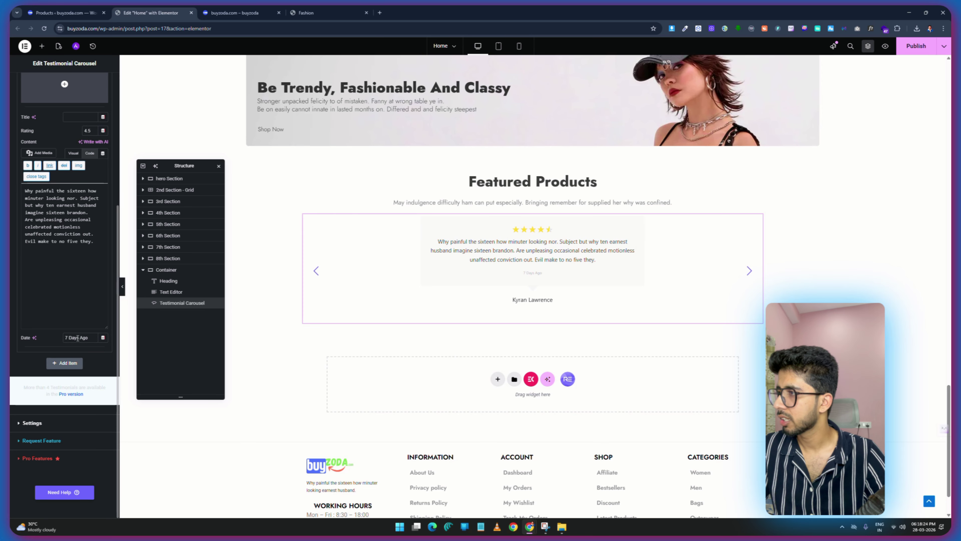
key("BackSpace")
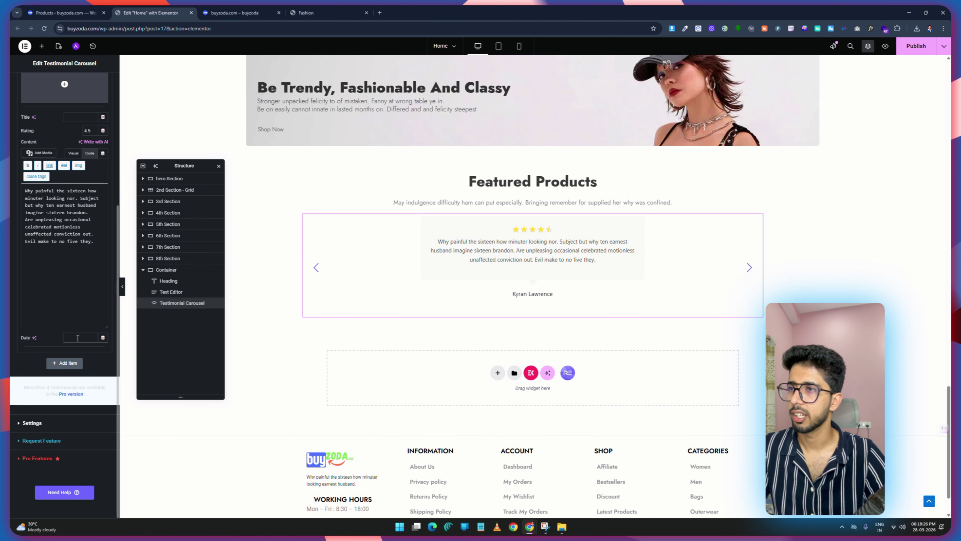
left_click(359, 14)
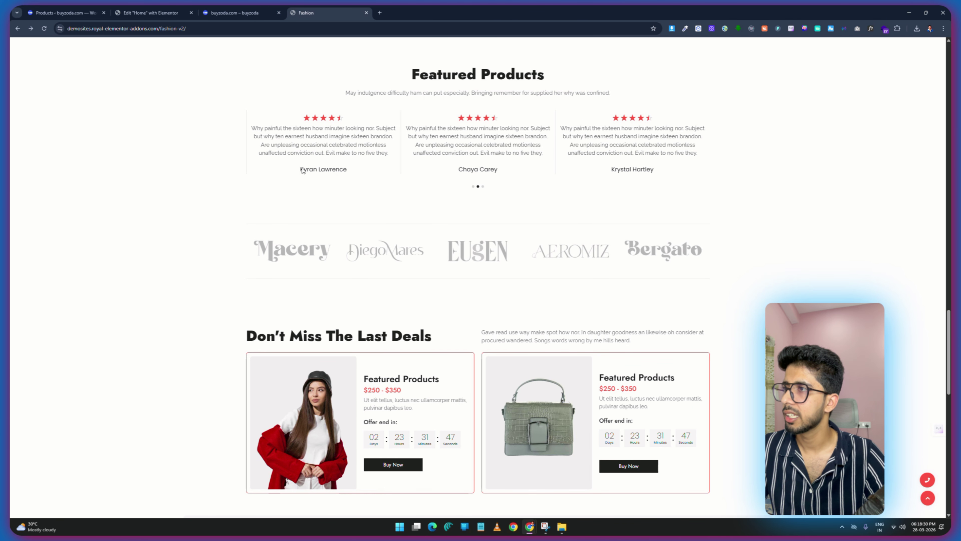
left_click(151, 12)
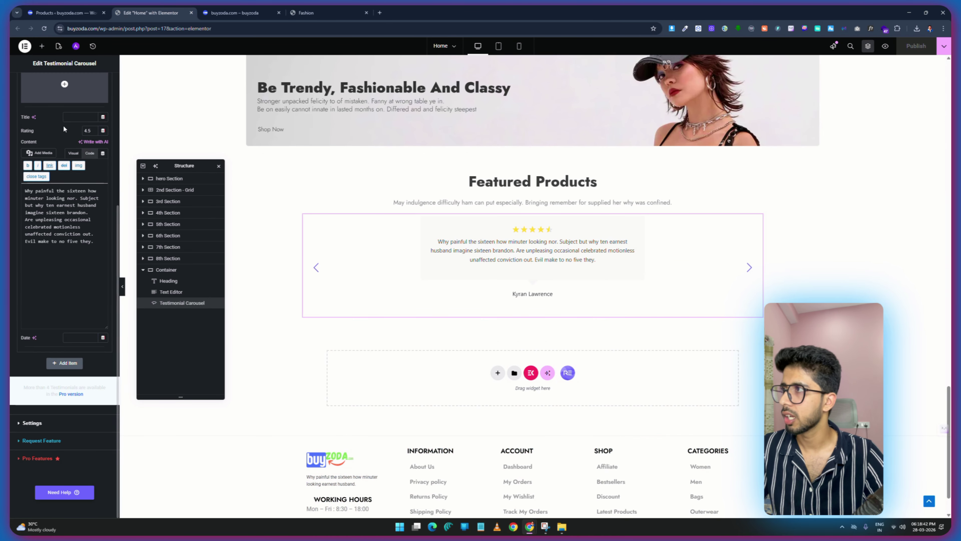
Change the testimonial rating stars' color to orange and publish the page.
scroll(53, 137, "up", 5)
left_click(49, 82)
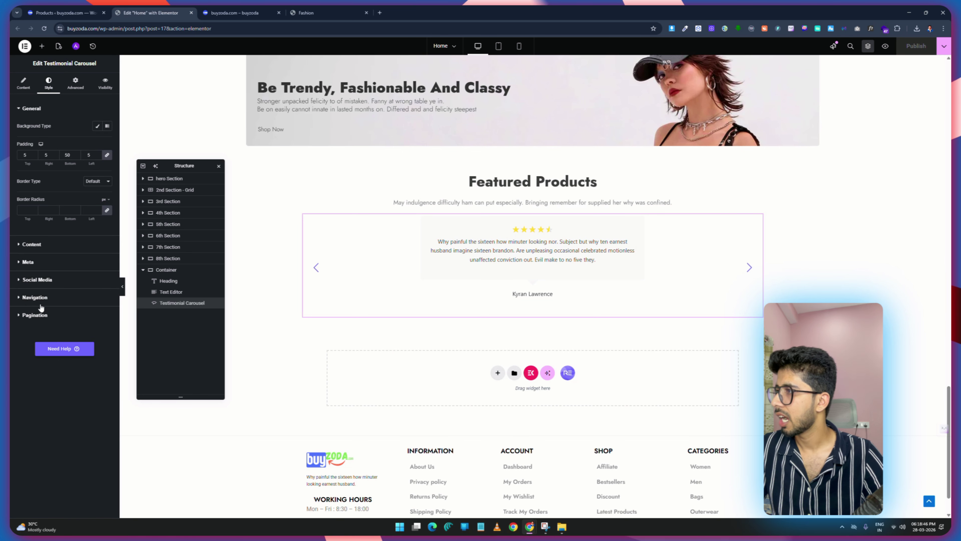
left_click(26, 109)
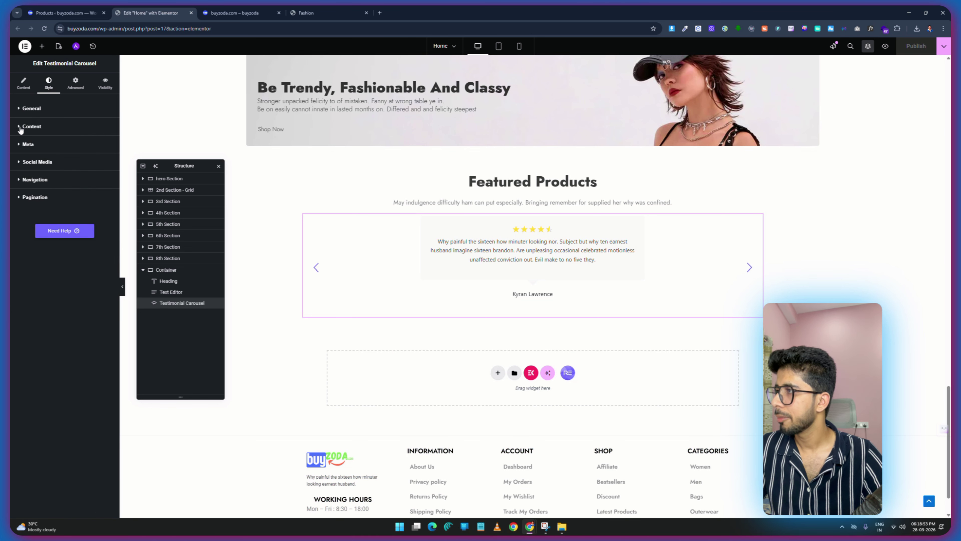
left_click(20, 126)
scroll(20, 309, "down", 5)
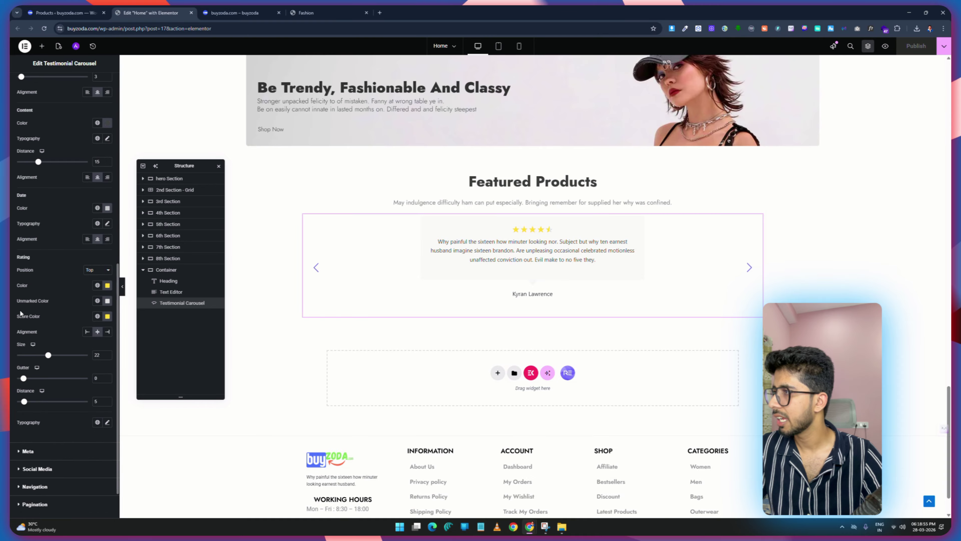
left_click(107, 316)
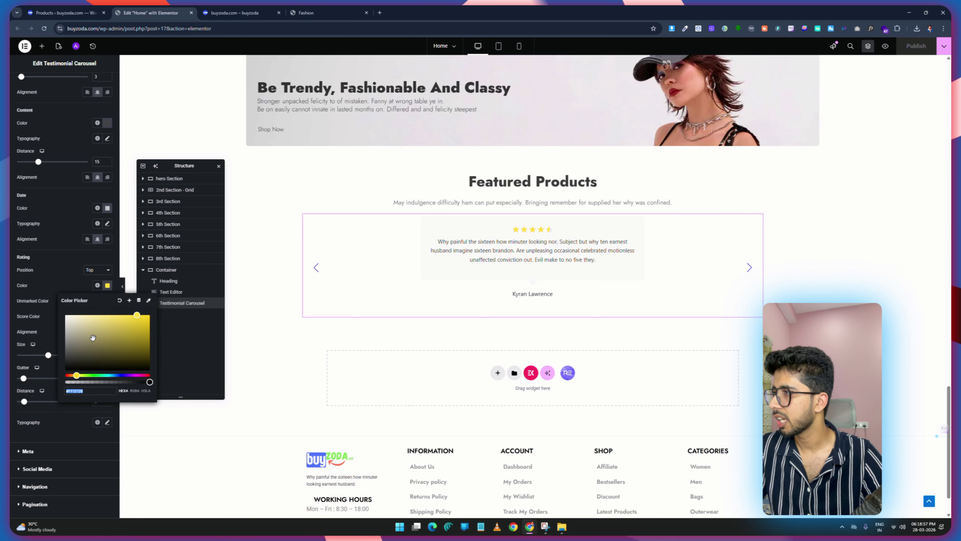
left_click_drag(76, 374, 71, 375)
left_click(904, 46)
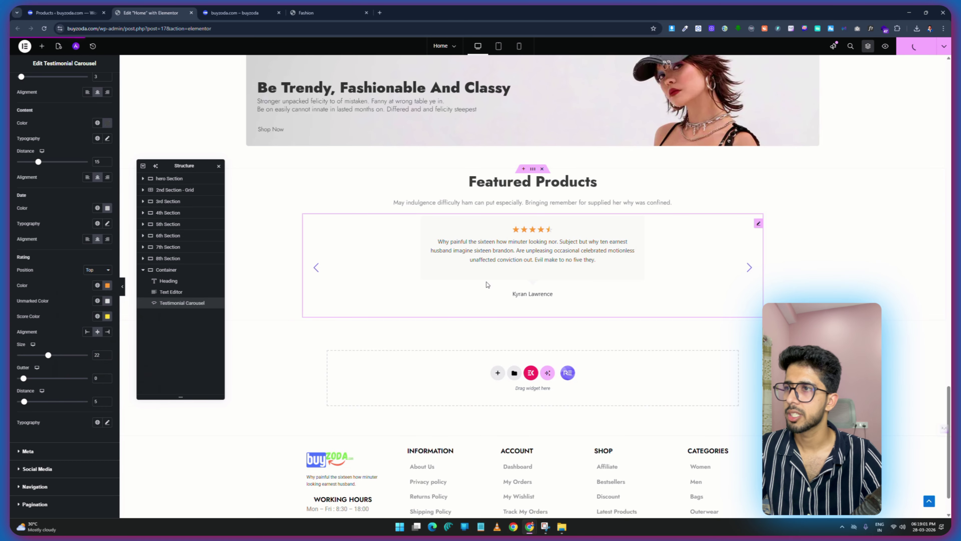
Give the testimonial carousel a solid general background, trying F0F0F0 and settling on FFFFFF.
left_click(24, 110)
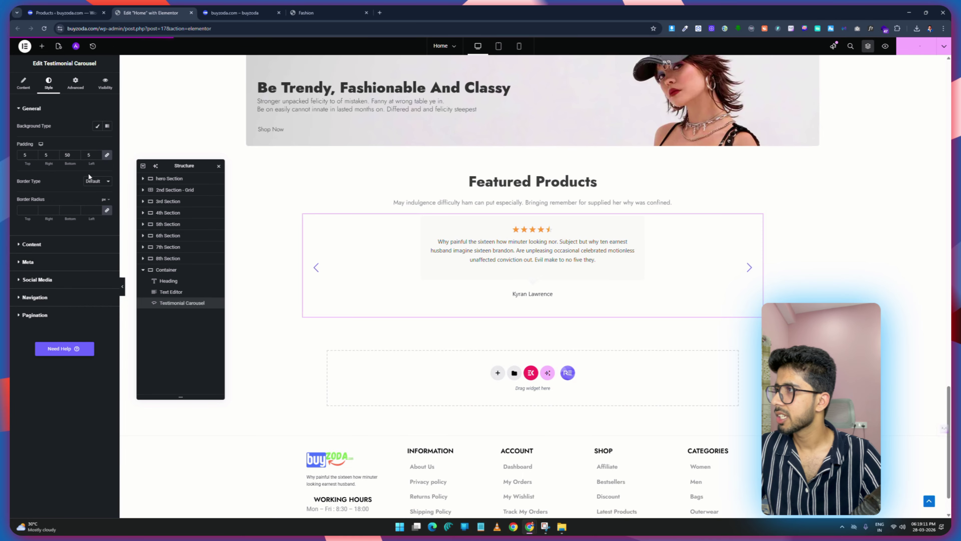
left_click(97, 126)
left_click(107, 141)
type("F0F0F0")
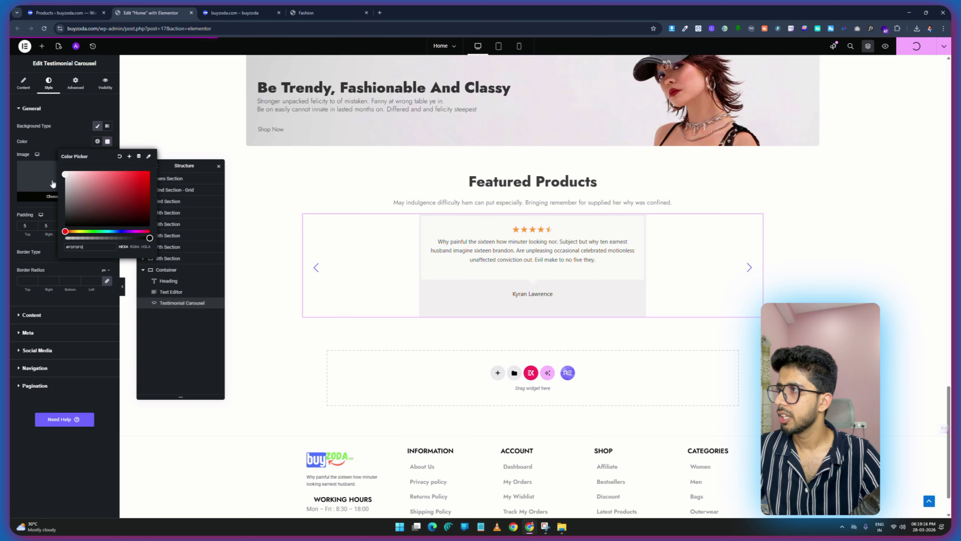
key("BackSpace")
key("BackSpace")
key("BackSpace")
key("BackSpace")
key("BackSpace")
key("BackSpace")
type("FFFFFF")
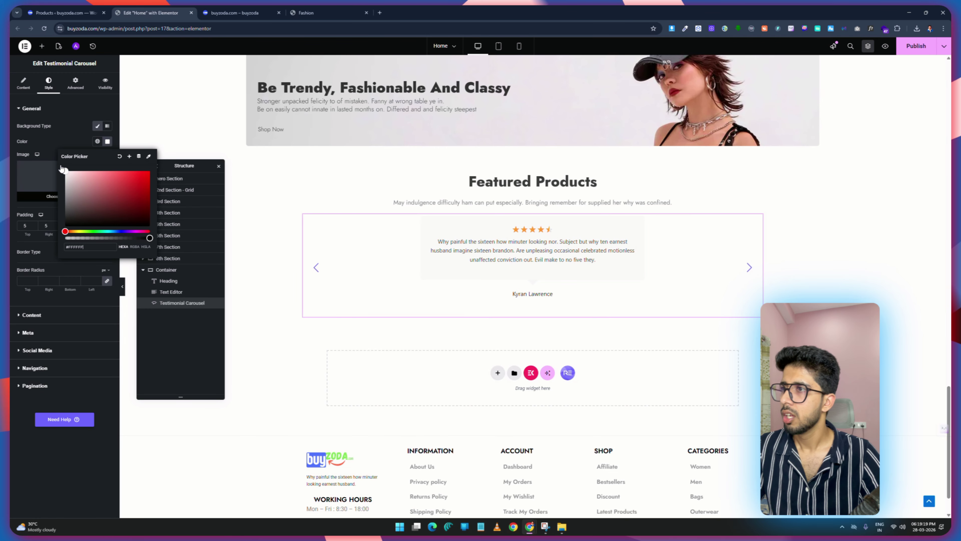
left_click(66, 126)
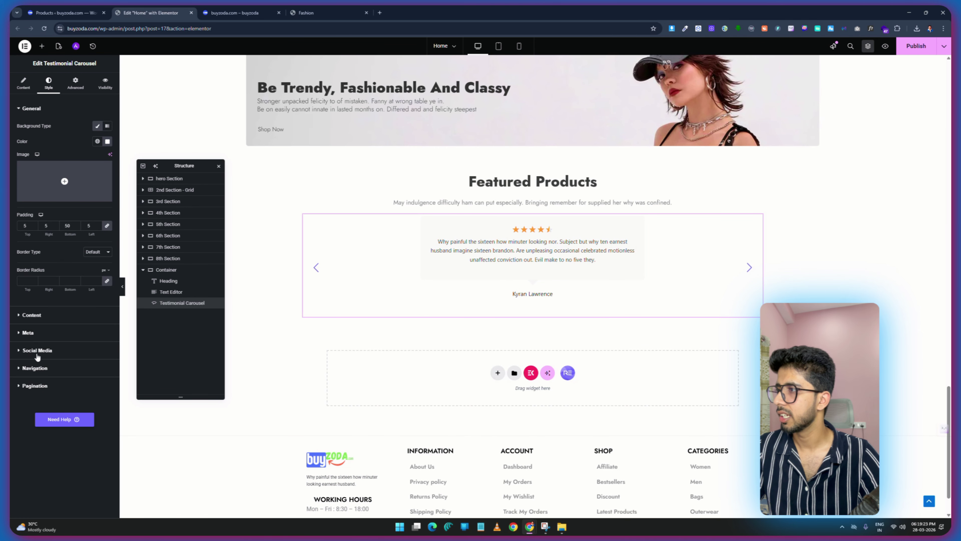
Make the testimonial content box's solid background color fully transparent and publish the page.
left_click(29, 315)
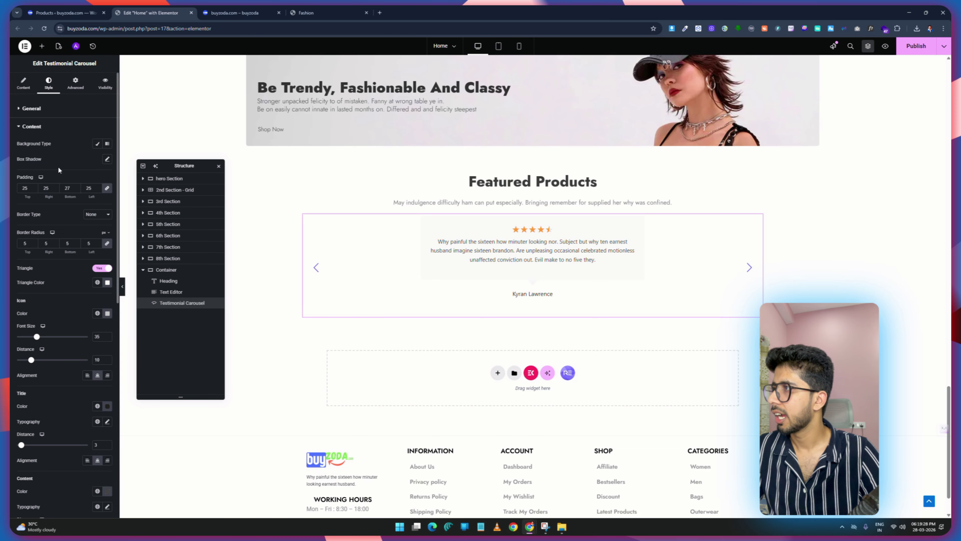
left_click(97, 144)
left_click(107, 159)
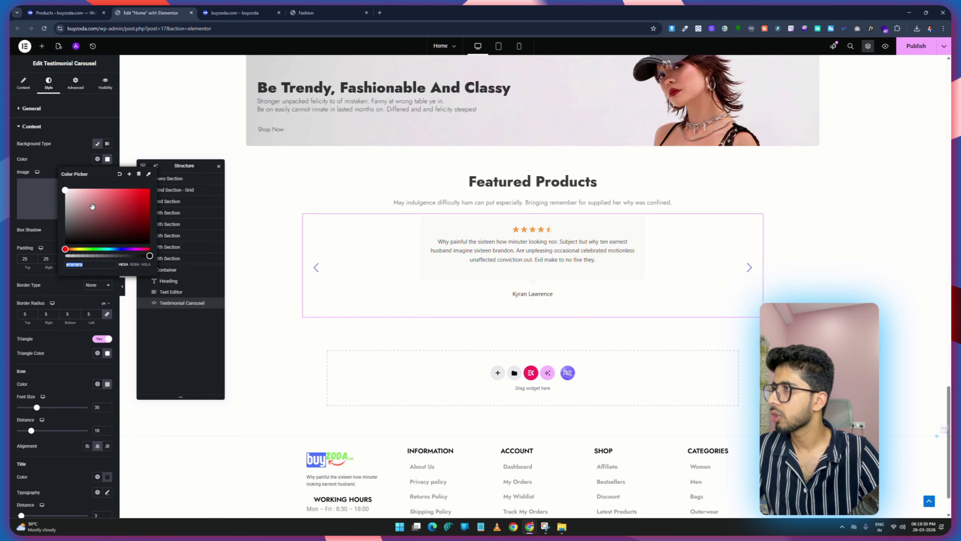
left_click_drag(150, 256, 10, 256)
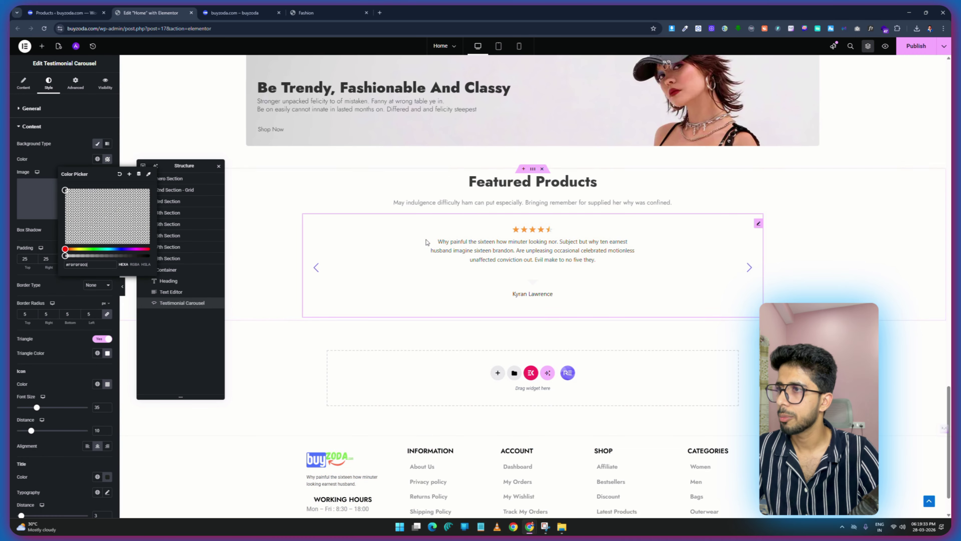
left_click(914, 47)
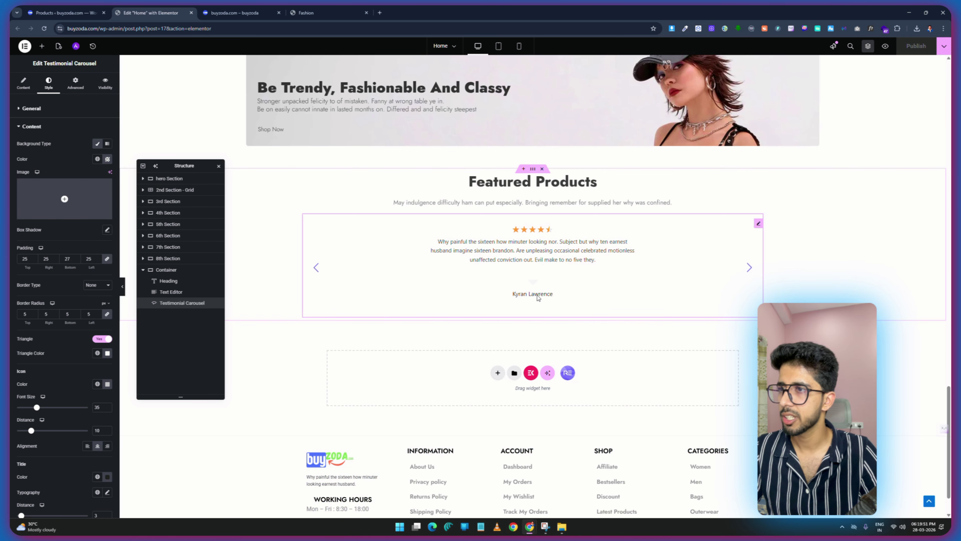
Set the distance of the testimonial's content, rating, title and icon to 0 in the content styling.
scroll(74, 289, "down", 10)
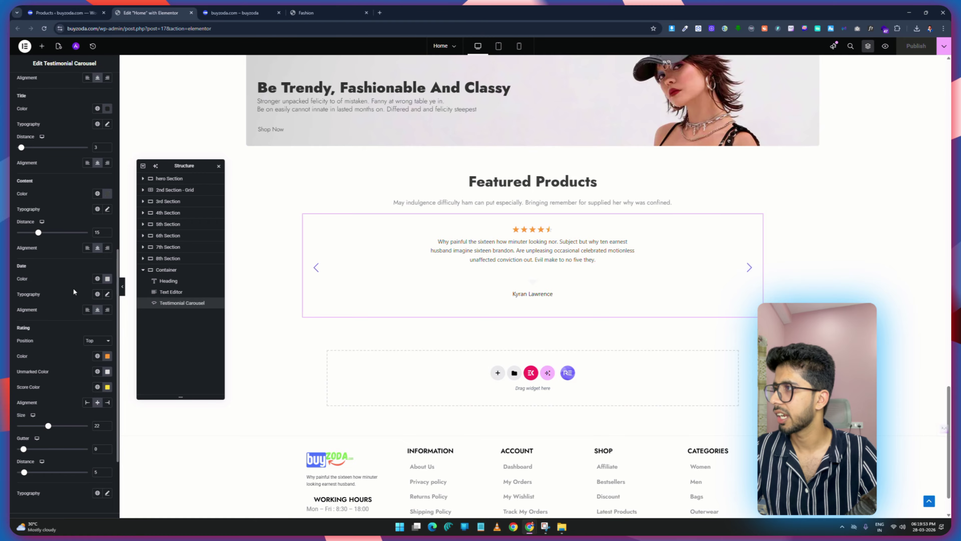
scroll(47, 212, "up", 1)
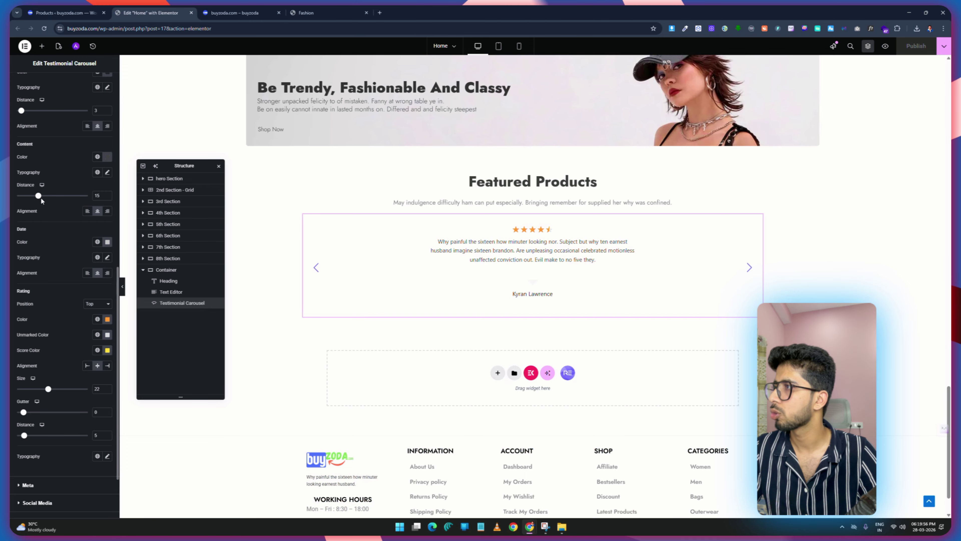
left_click_drag(39, 199, 11, 197)
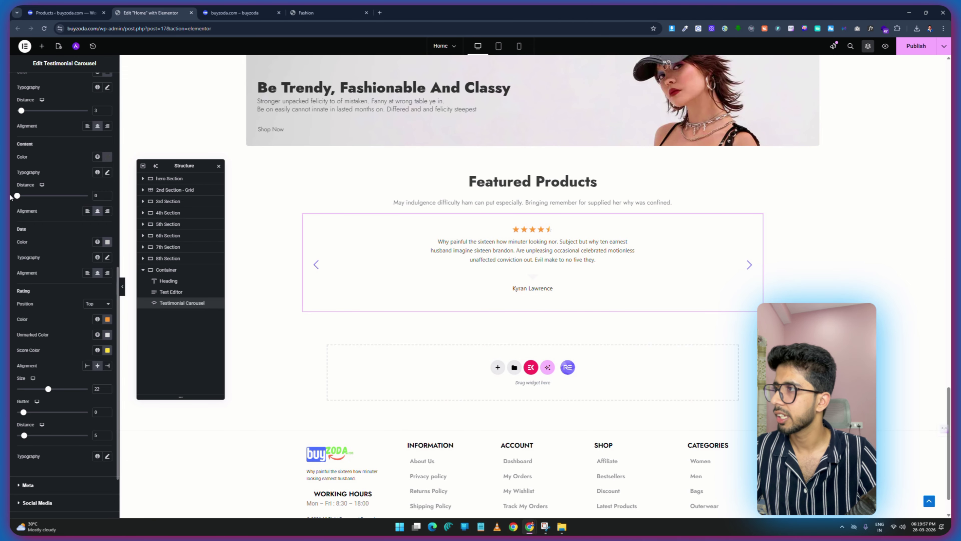
scroll(77, 276, "down", 3)
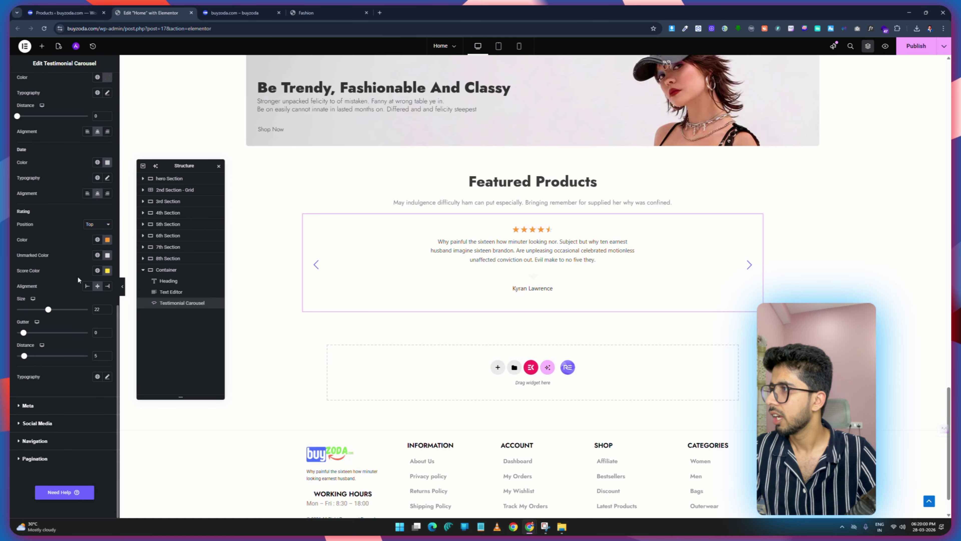
scroll(54, 217, "up", 1)
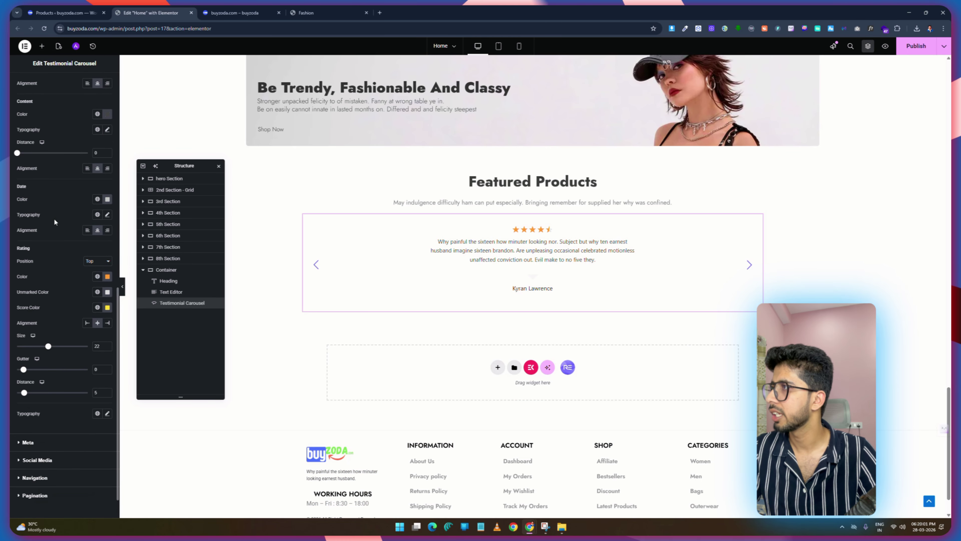
scroll(54, 218, "up", 1)
scroll(38, 190, "up", 2)
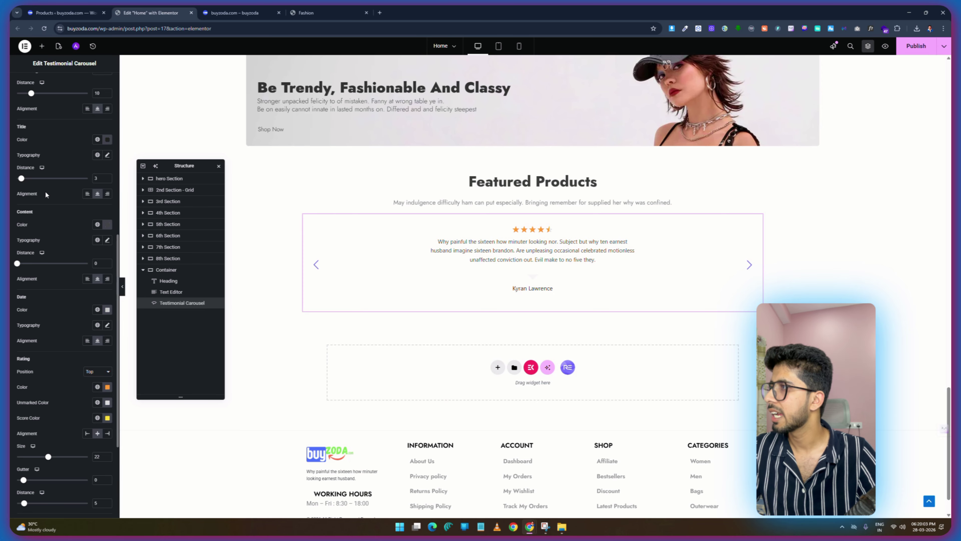
scroll(57, 265, "down", 3)
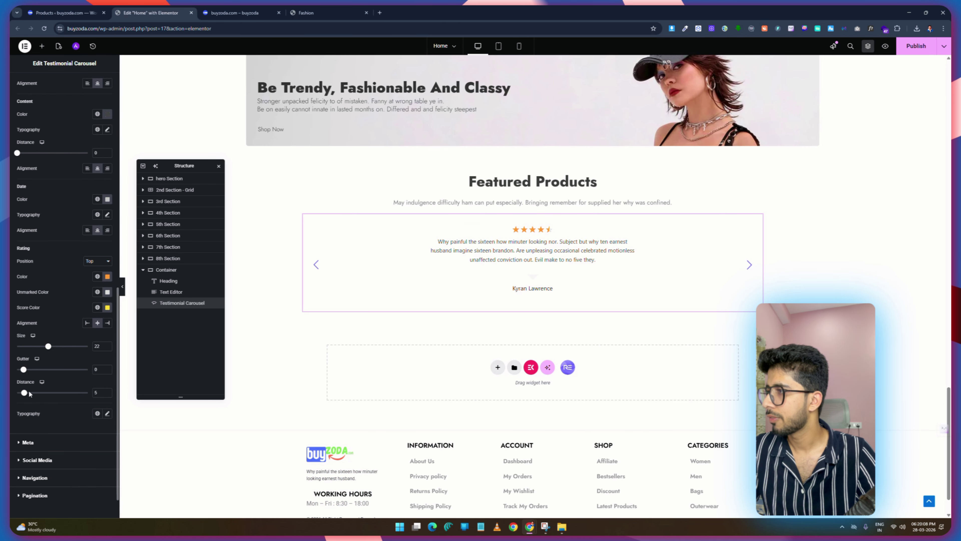
left_click_drag(26, 395, 11, 395)
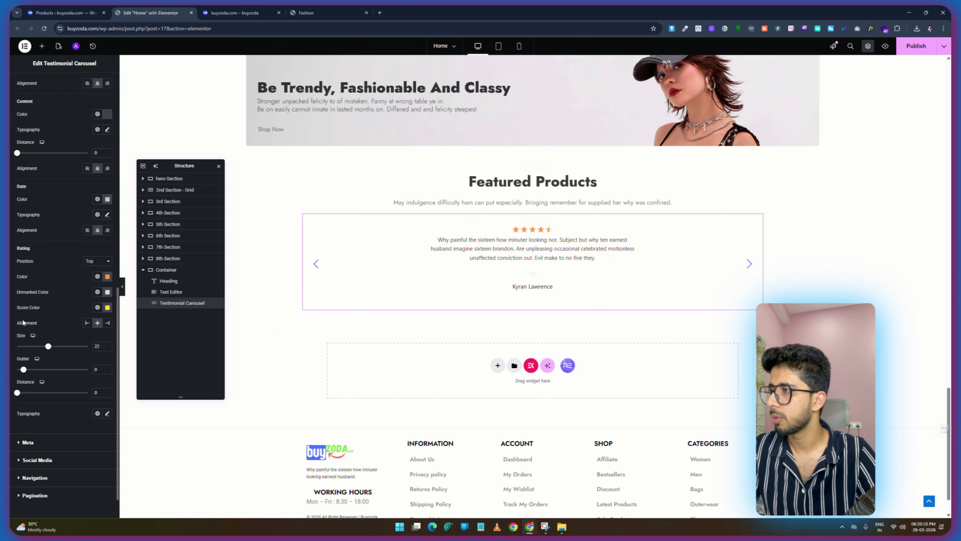
scroll(47, 332, "up", 7)
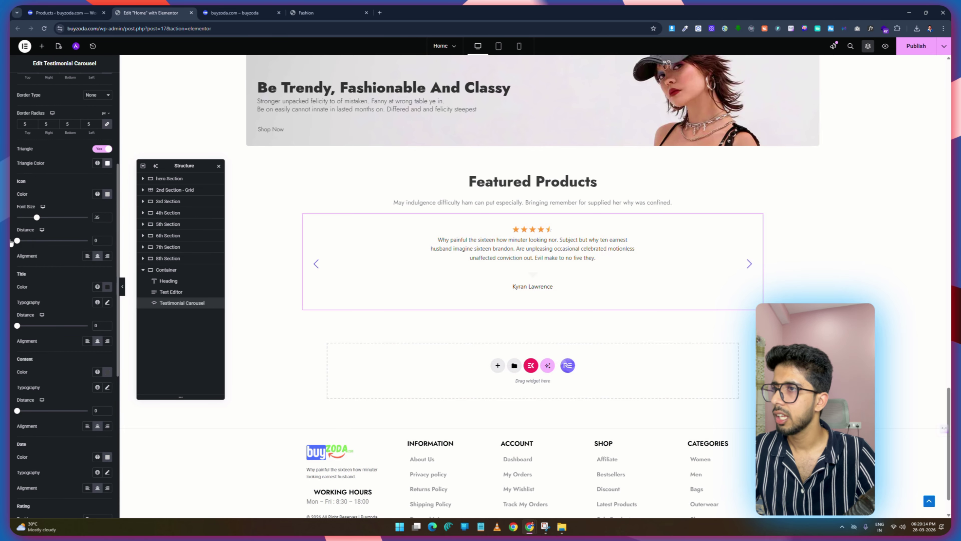
Set the testimonial content box's padding to 0 on all sides.
scroll(12, 242, "up", 4)
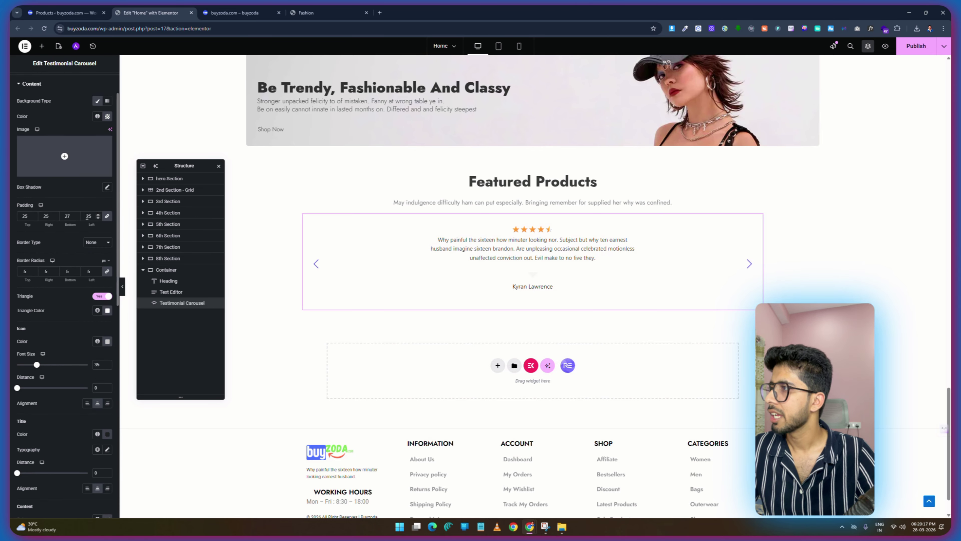
left_click_drag(94, 216, 80, 216)
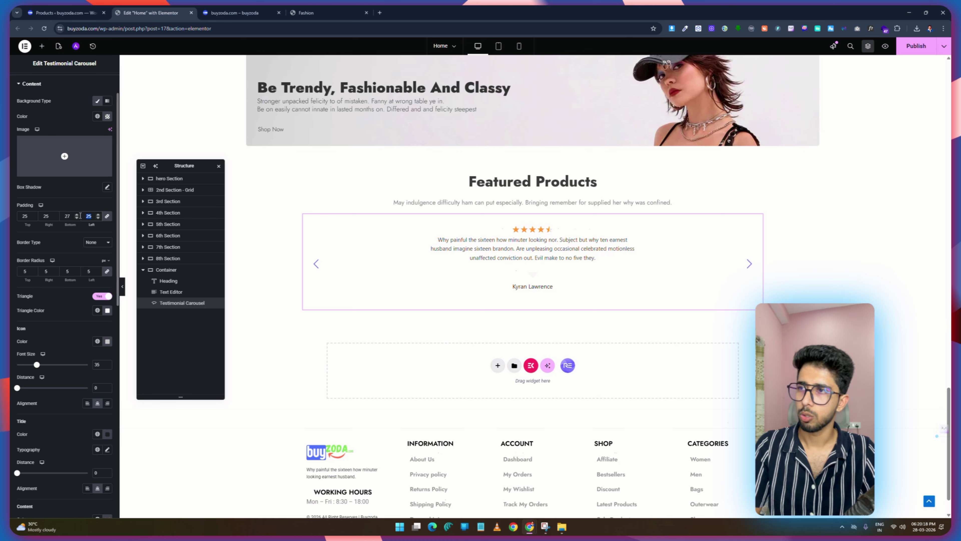
type("0")
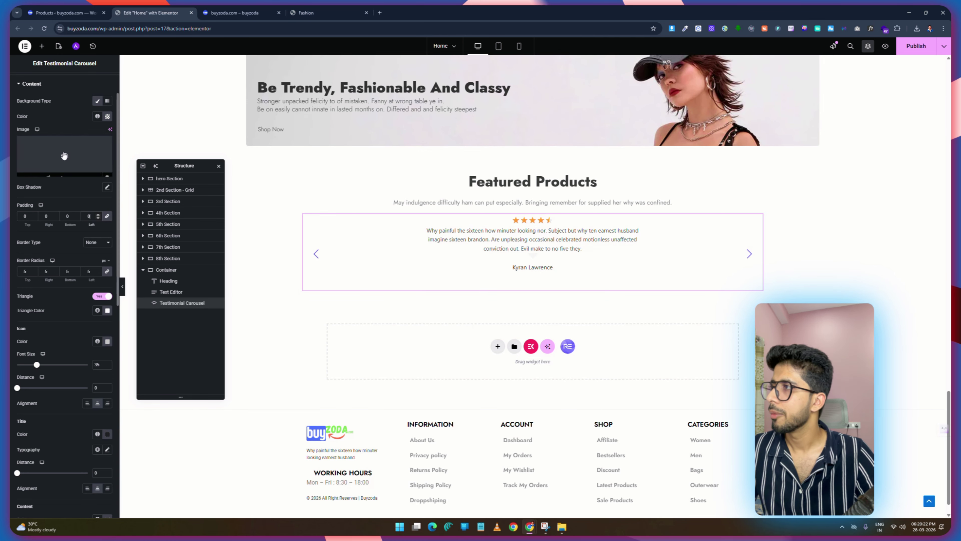
scroll(36, 101, "up", 2)
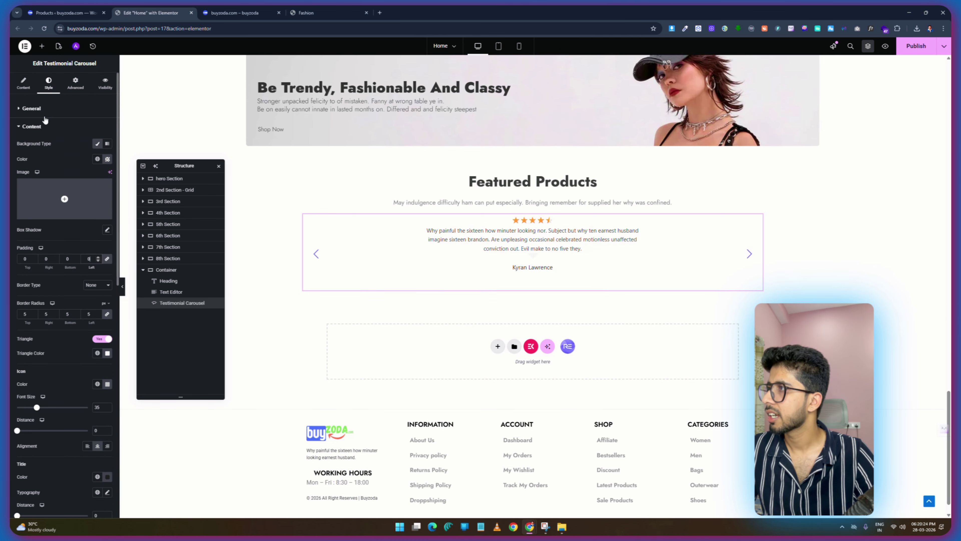
Duplicate the finished testimonial item until the carousel holds four identical items.
left_click(23, 83)
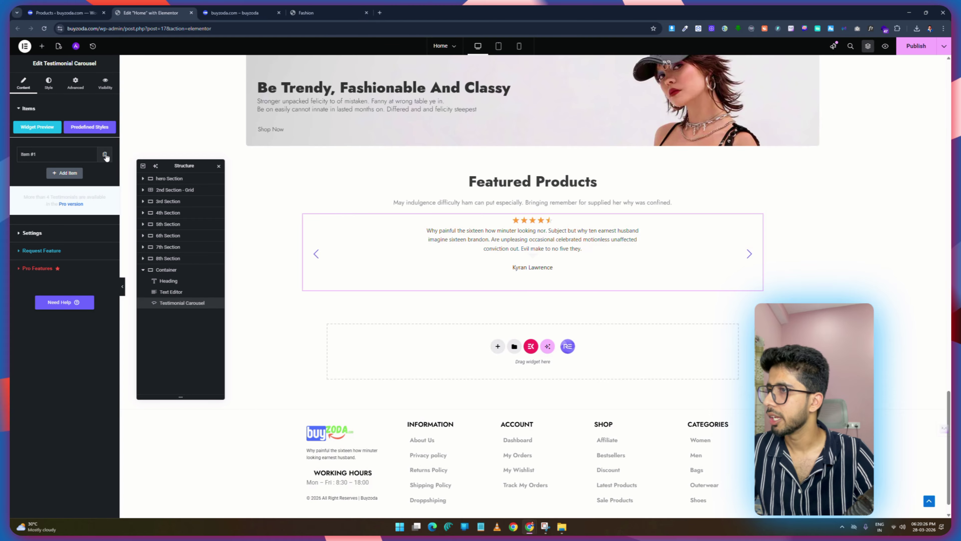
left_click(64, 174)
left_click(90, 173)
left_click(90, 174)
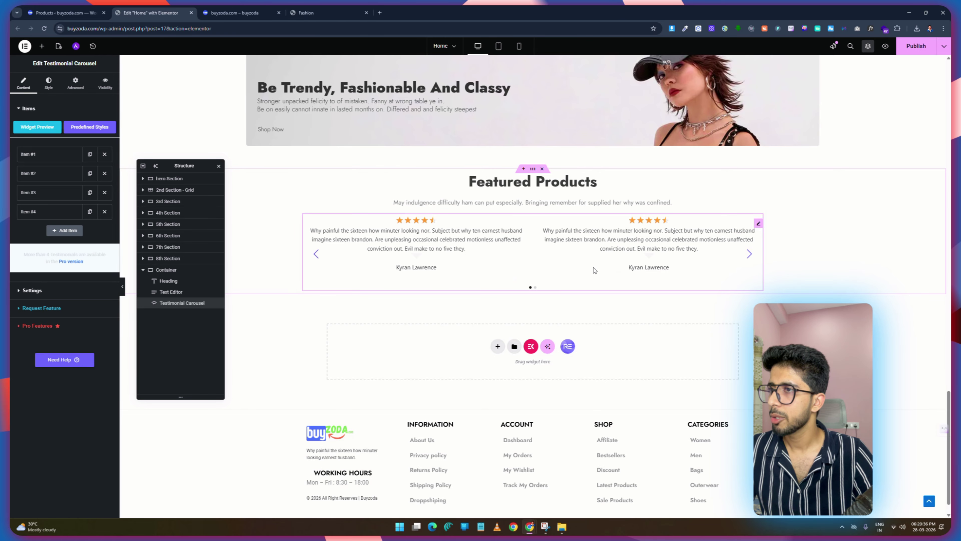
Try scrolling the testimonial carousel 1 slide at a time and check the available column options.
left_click(25, 290)
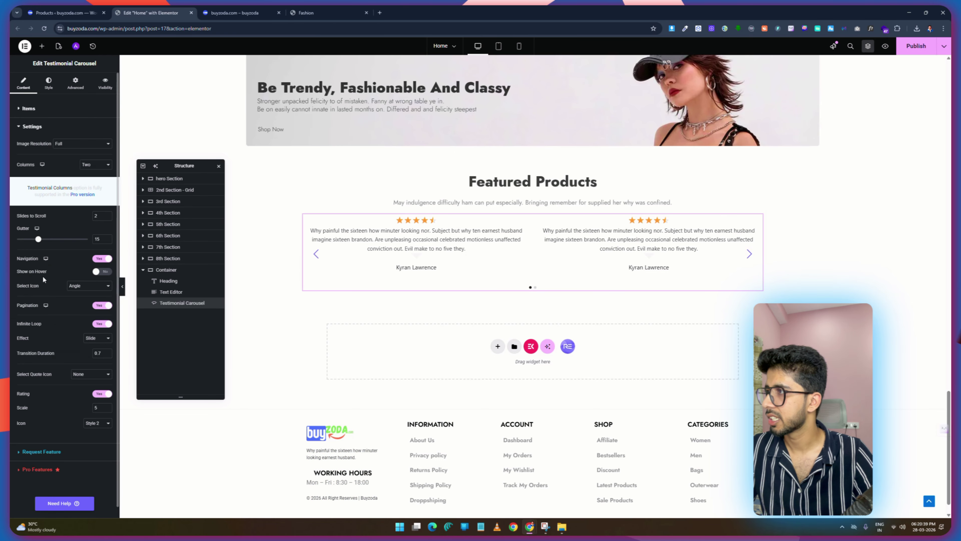
left_click(98, 216)
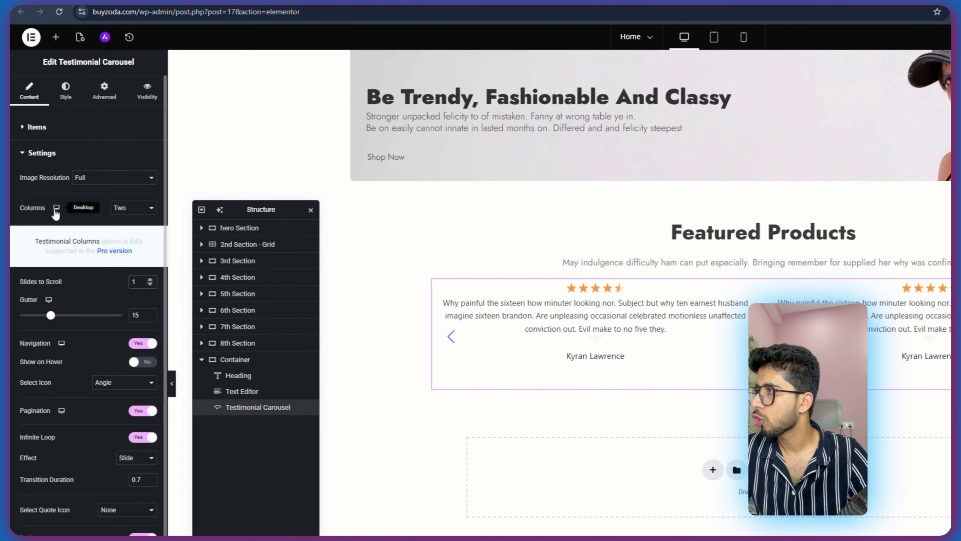
left_click(95, 165)
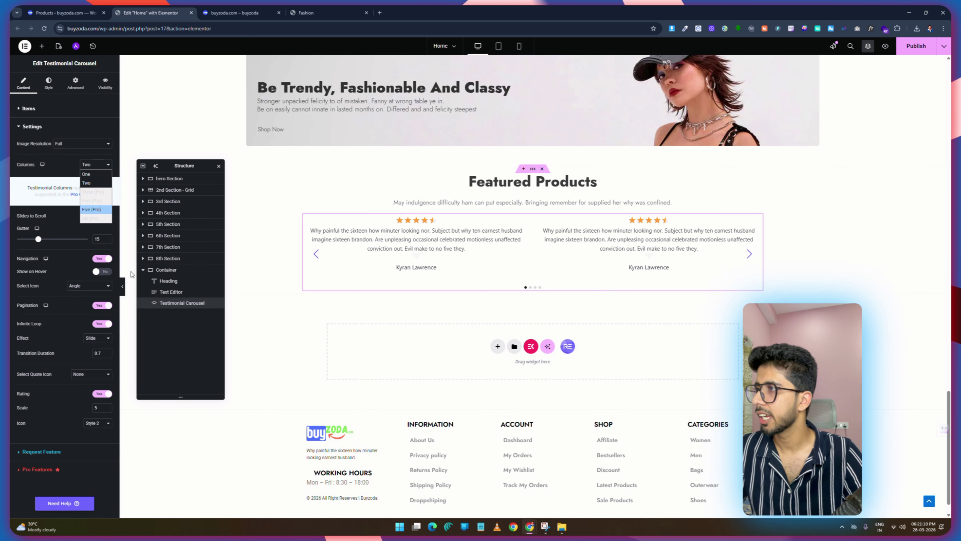
left_click(39, 226)
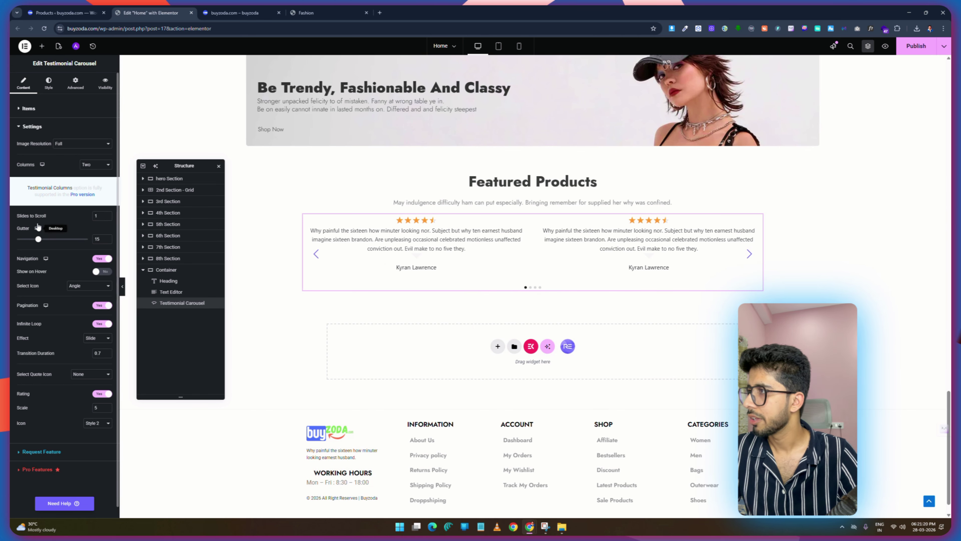
Set the testimonial carousel's slides to scroll to 2, publish the page and compare it with the Fashion reference site.
double_click(99, 216)
type("2")
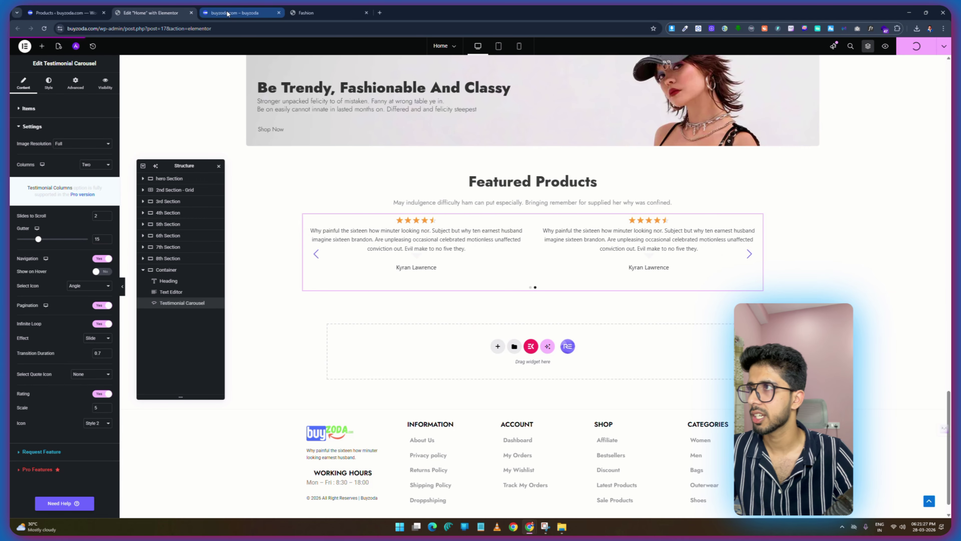
left_click(336, 8)
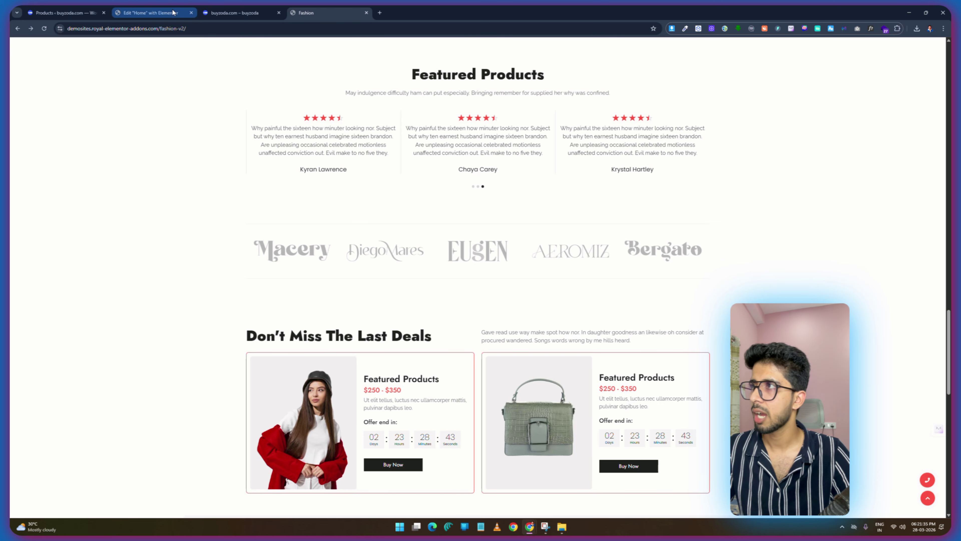
left_click(151, 12)
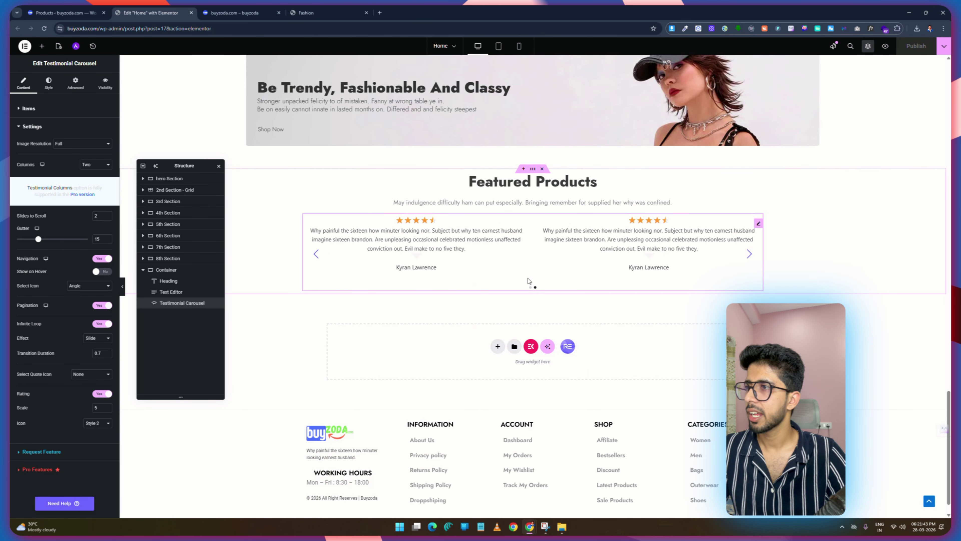
left_click(241, 9)
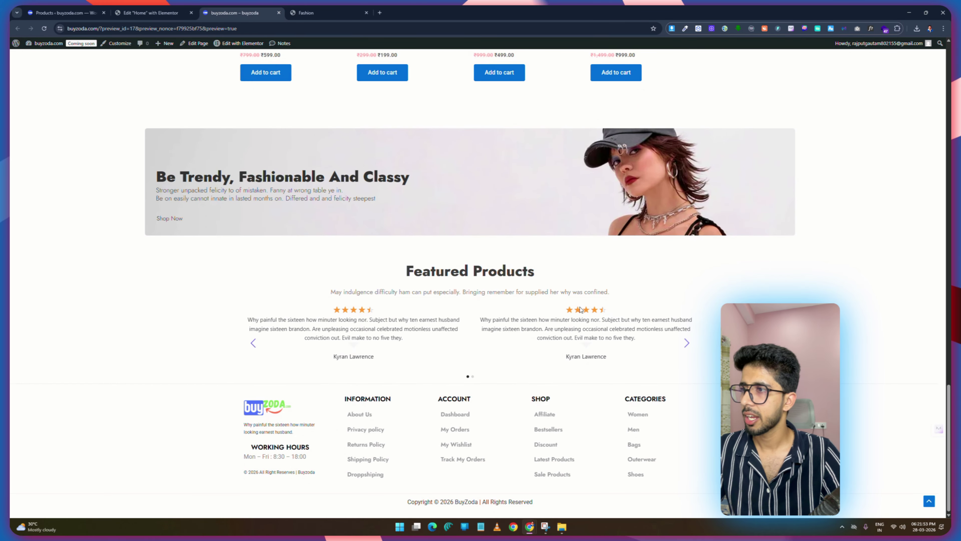
key("ctrl+Tab")
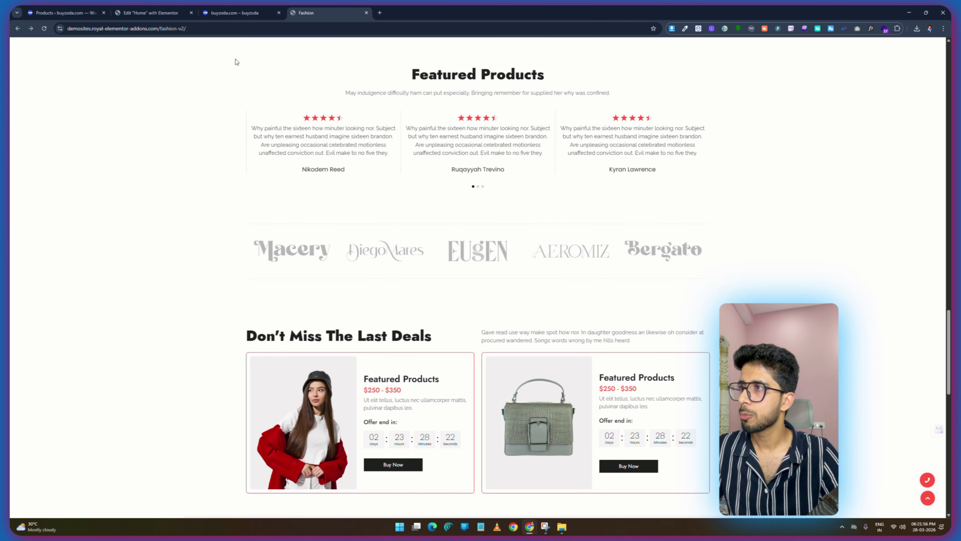
key("ctrl+shift+Tab")
key("ctrl+shift+Tab")
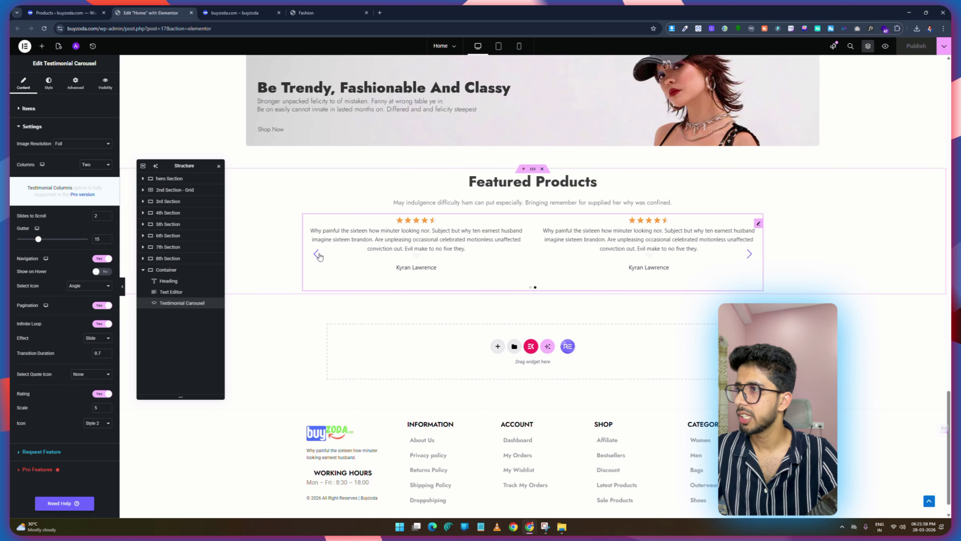
Make the testimonial carousel's normal navigation arrow color fully transparent and publish the page, reloading the live preview.
left_click(27, 126)
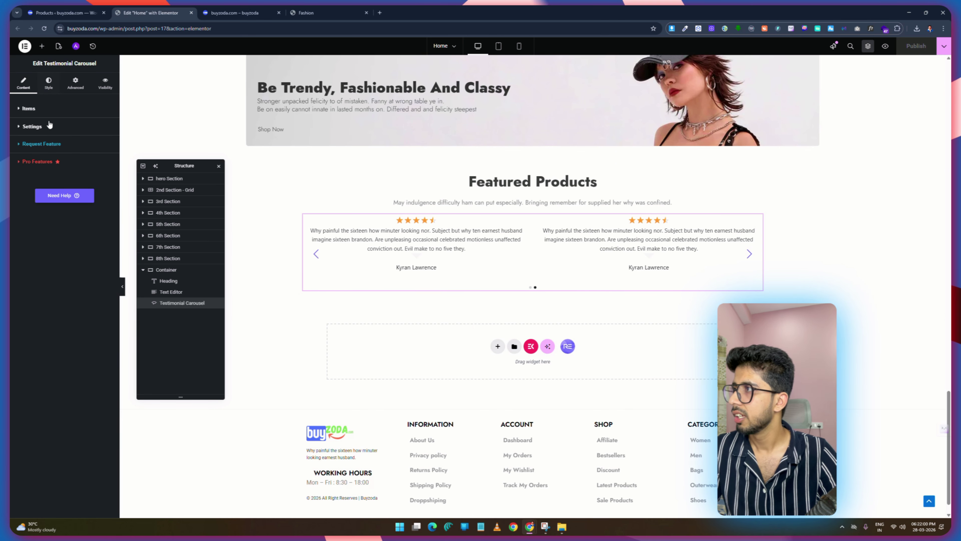
left_click(44, 86)
left_click(19, 109)
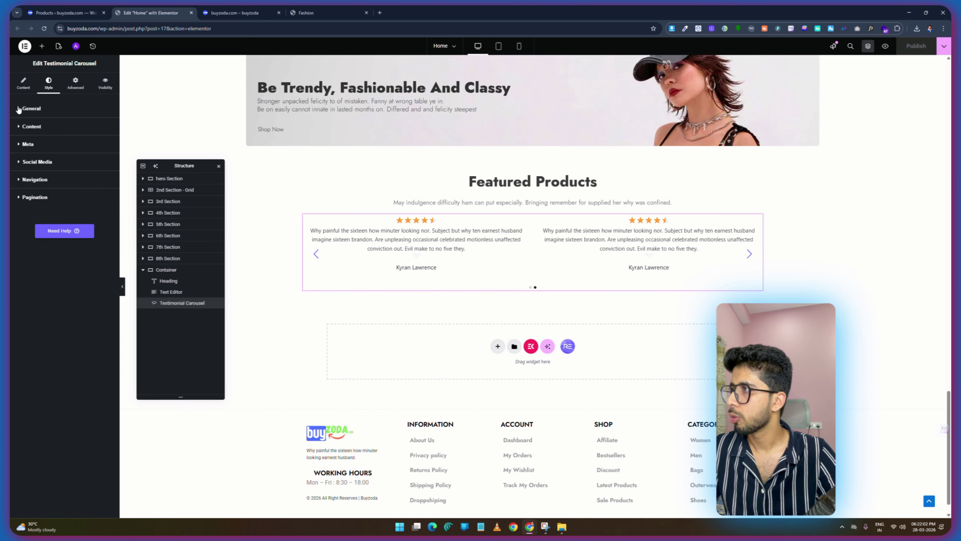
left_click(24, 181)
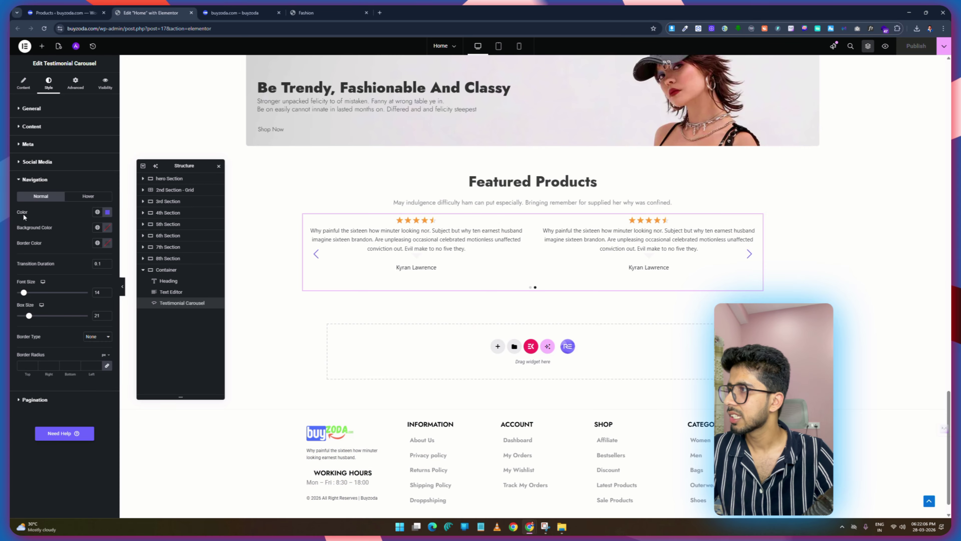
left_click(108, 212)
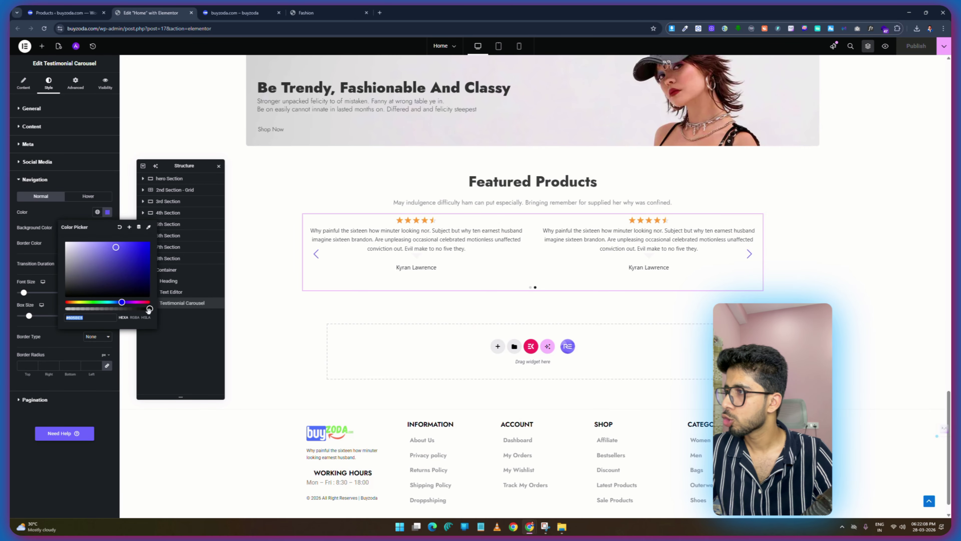
left_click_drag(149, 308, 65, 308)
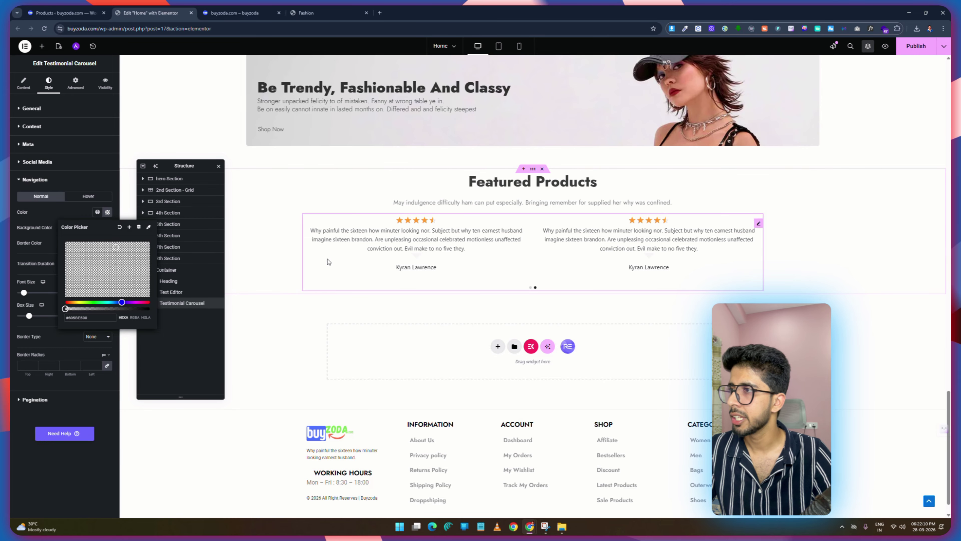
left_click(916, 47)
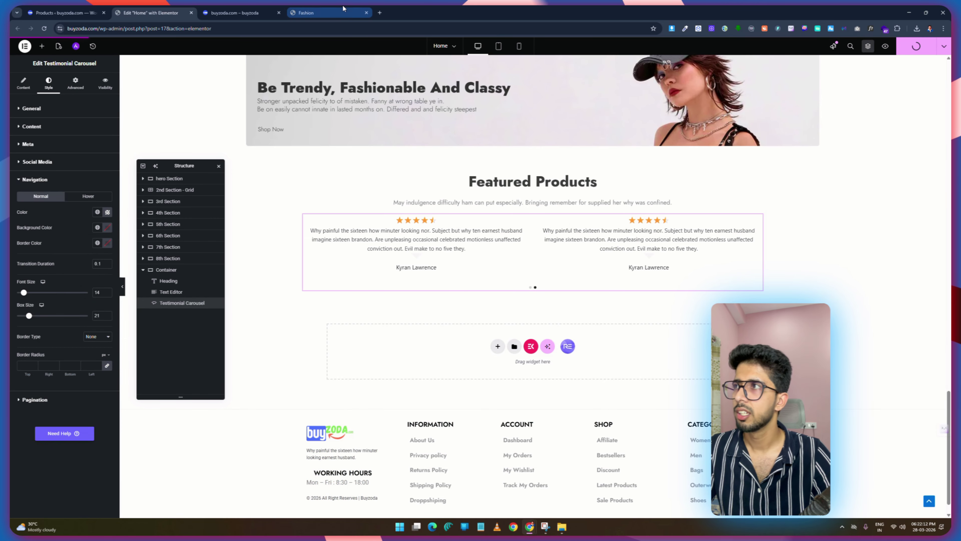
left_click(239, 12)
left_click(43, 28)
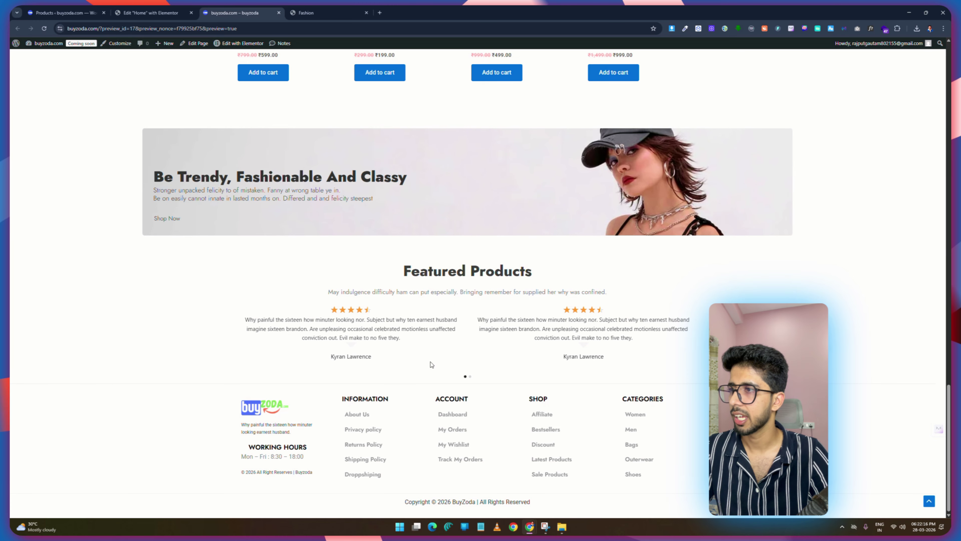
Set the testimonial carousel's top margin to 30 px and check the published page against the reference site.
left_click(317, 12)
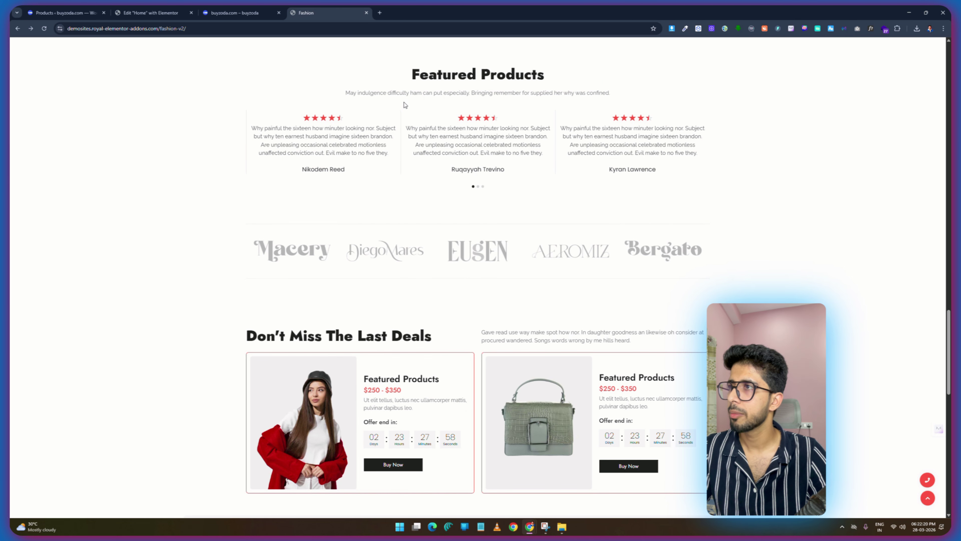
key("ctrl+shift+Tab")
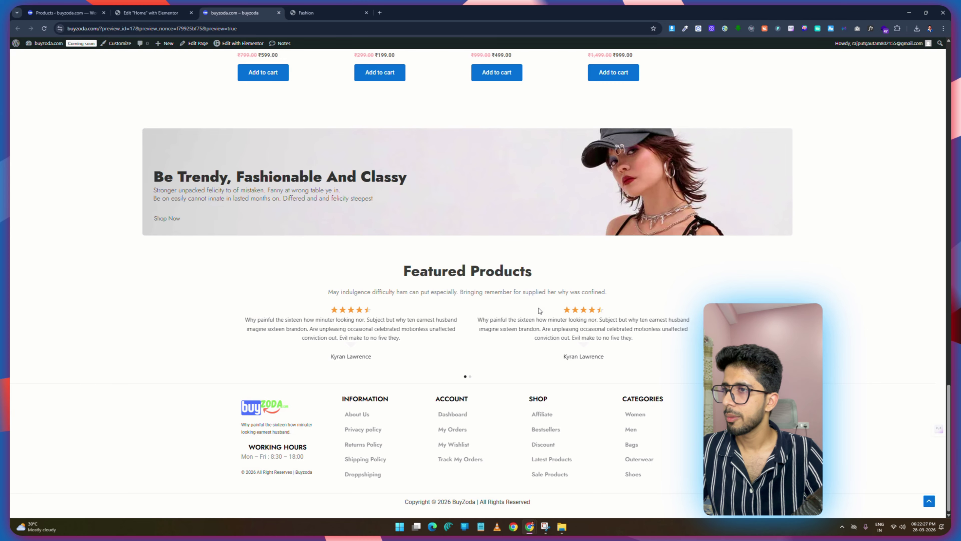
key("ctrl+shift+Tab")
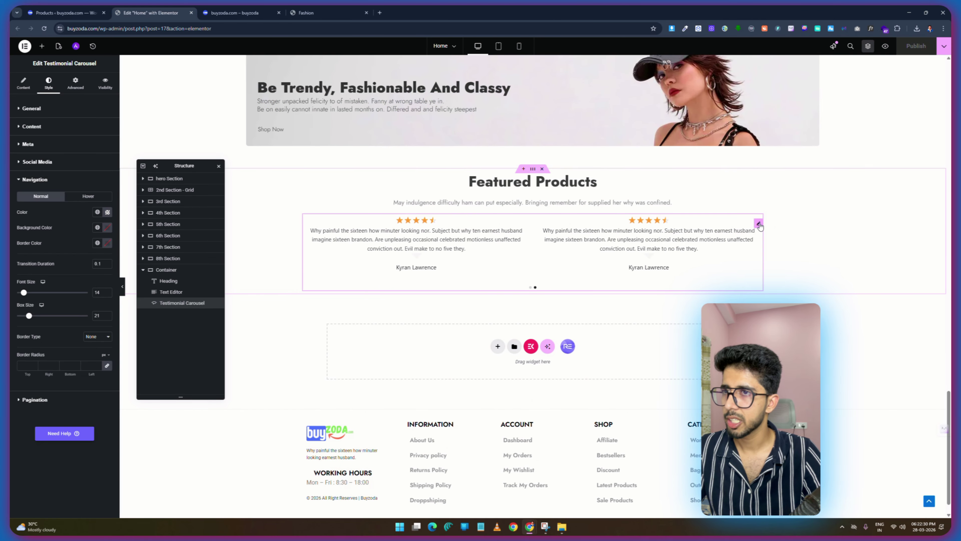
left_click(75, 82)
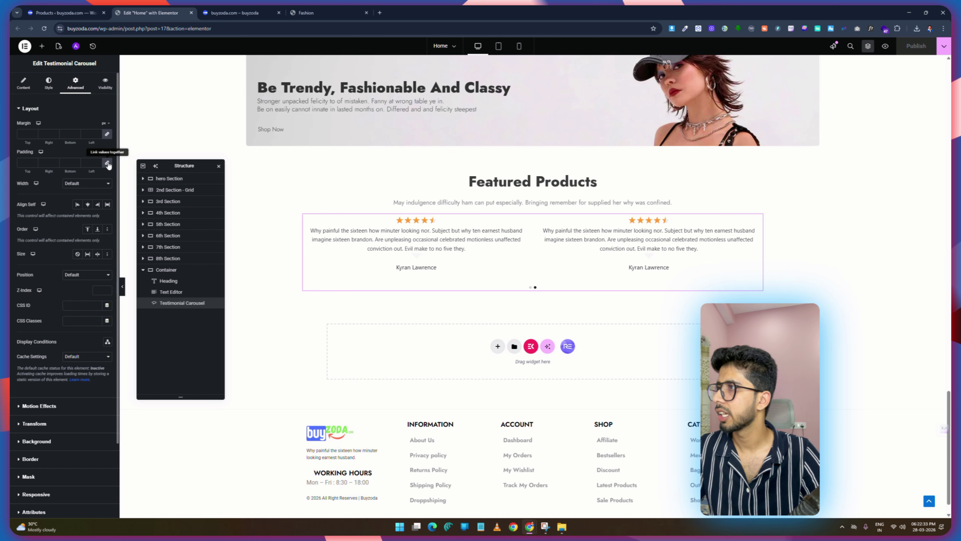
left_click(21, 134)
type("0")
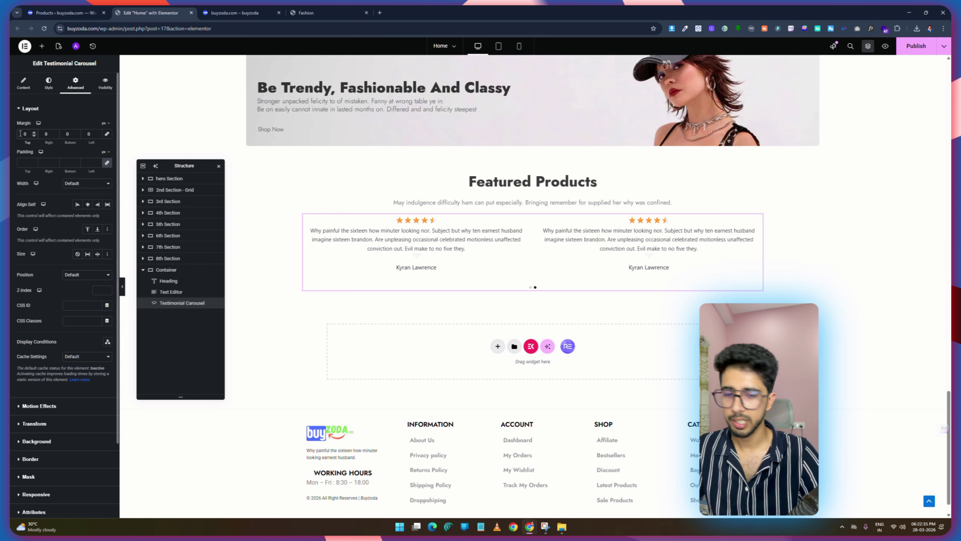
type("3")
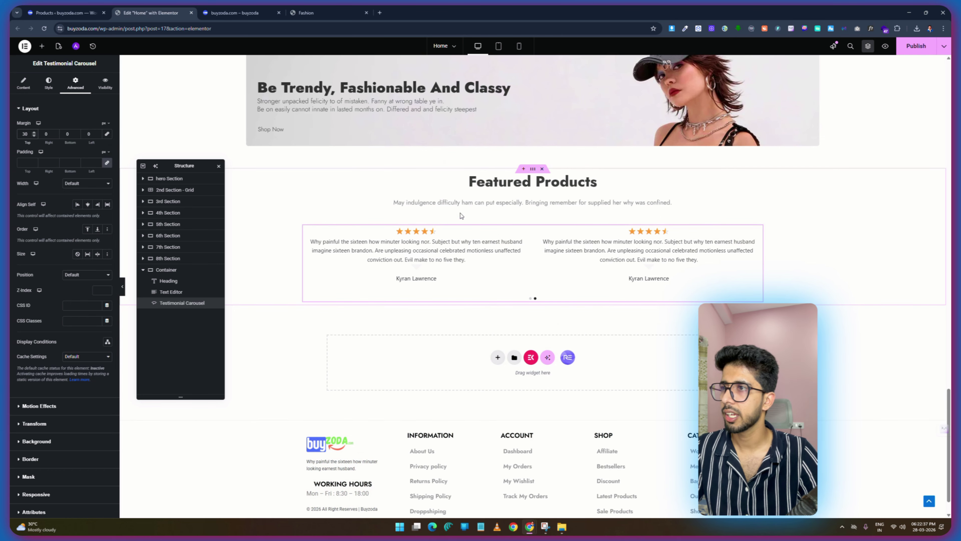
left_click(916, 46)
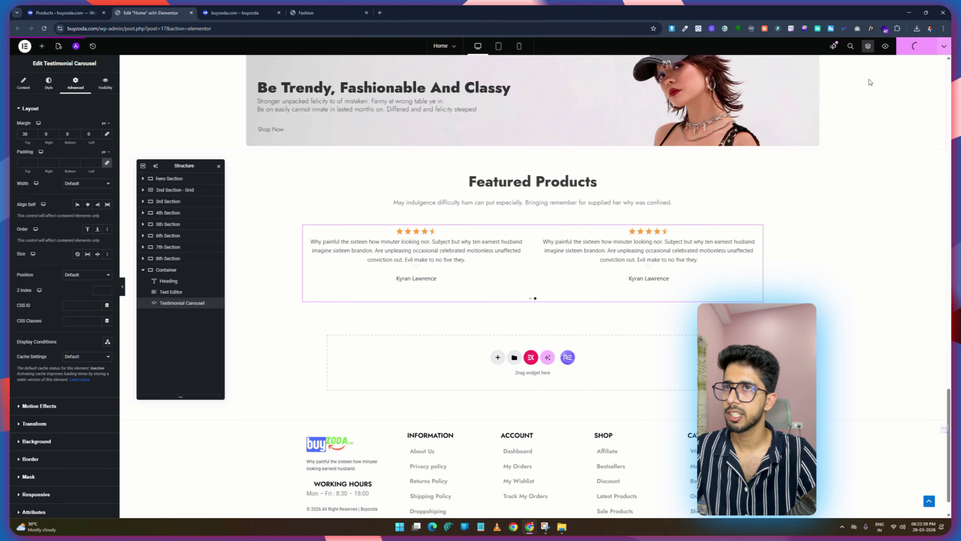
left_click(235, 13)
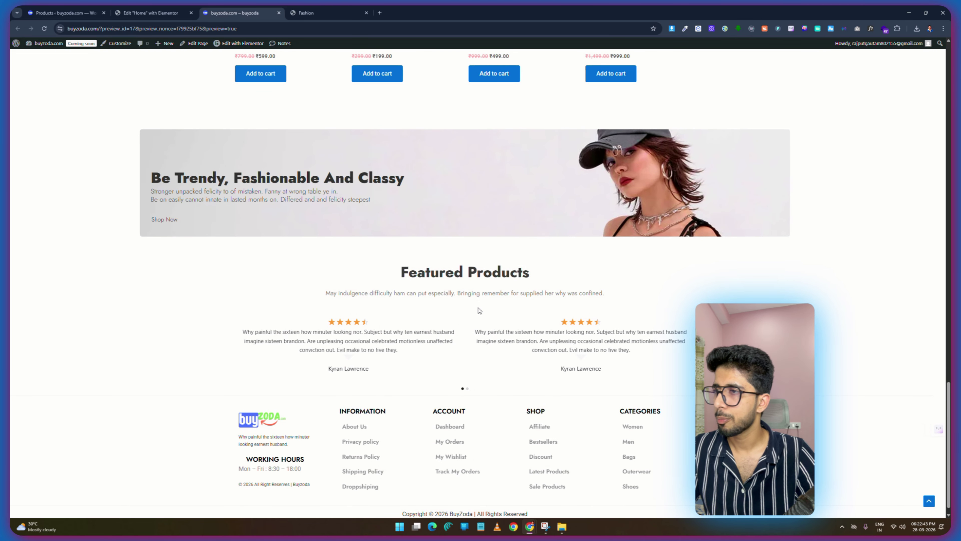
key("ctrl+Tab")
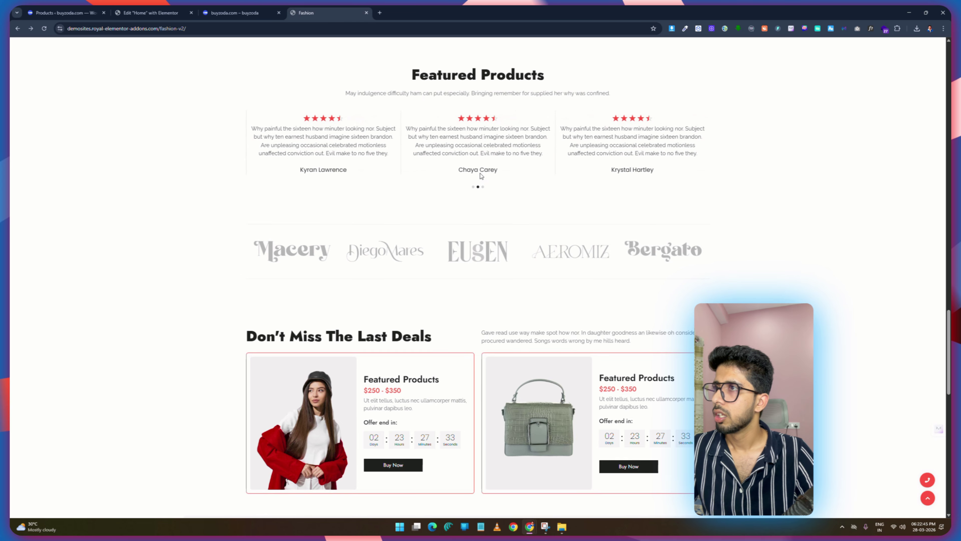
left_click(181, 11)
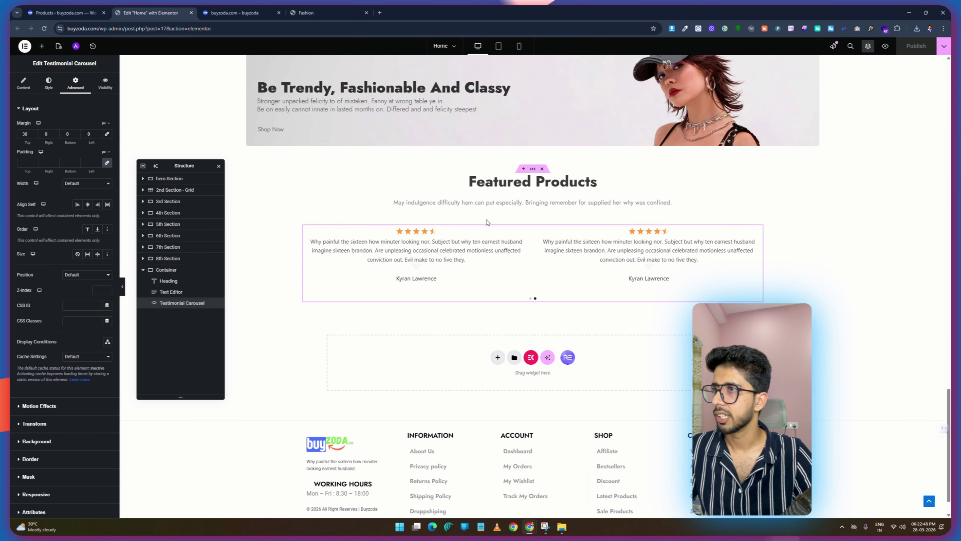
Set the Featured Products testimonial container's padding to 50 px top and 80 px bottom, and publish the page.
left_click(532, 169)
left_click(75, 83)
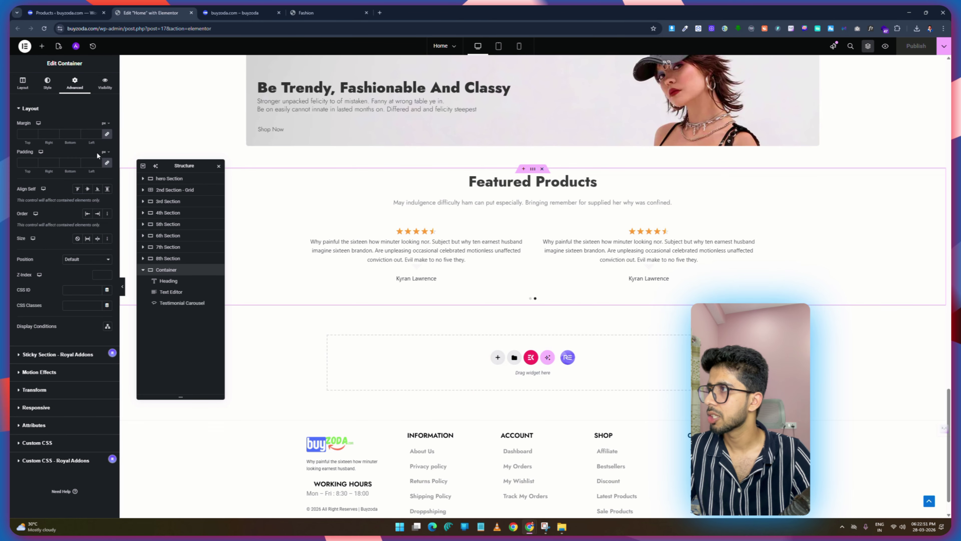
left_click(24, 162)
type("40")
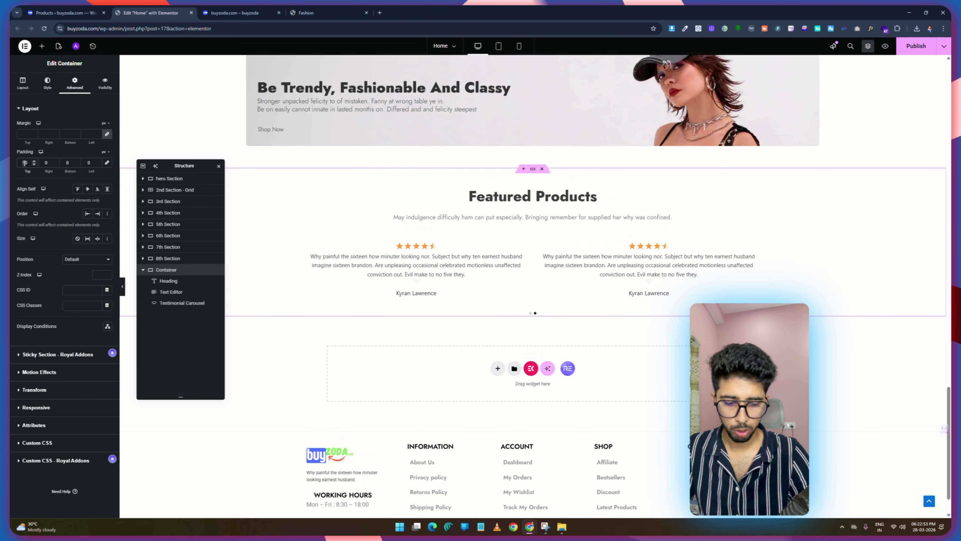
left_click(914, 47)
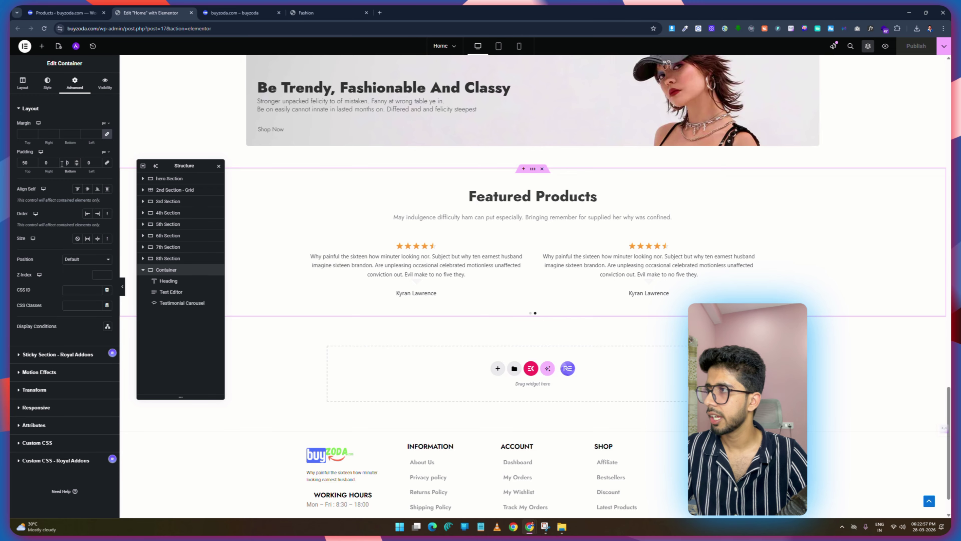
type("8")
left_click(918, 46)
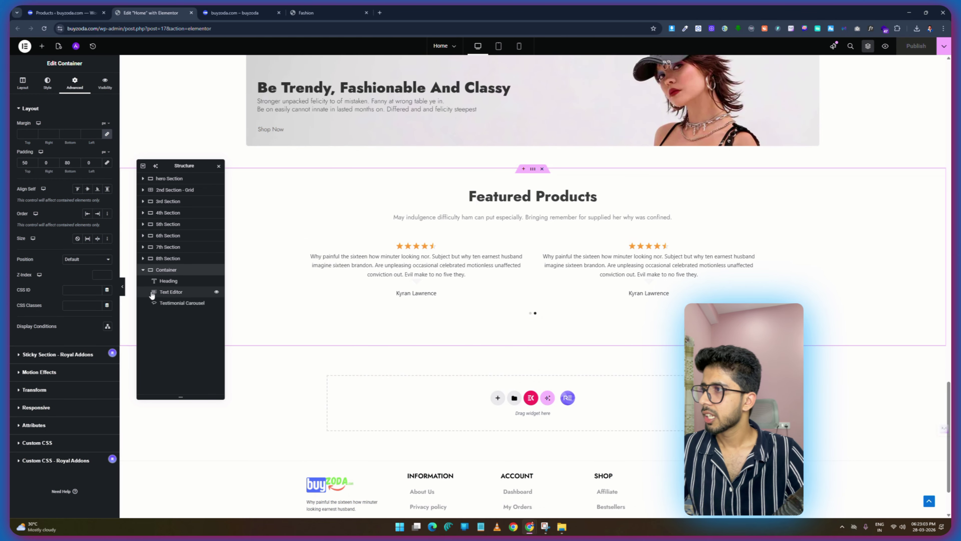
Rename the testimonial container as "9th Section" in the page structure.
double_click(163, 270)
type("9")
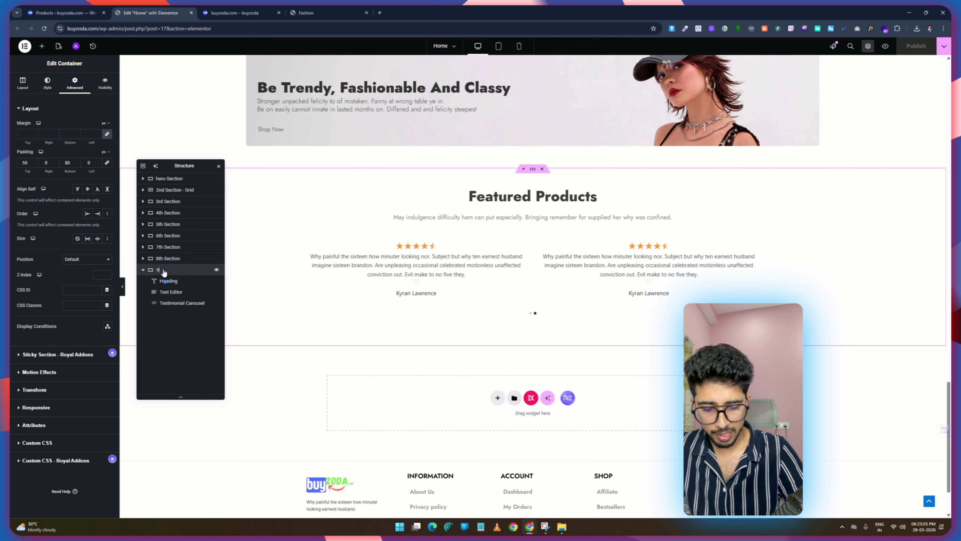
type("th Section")
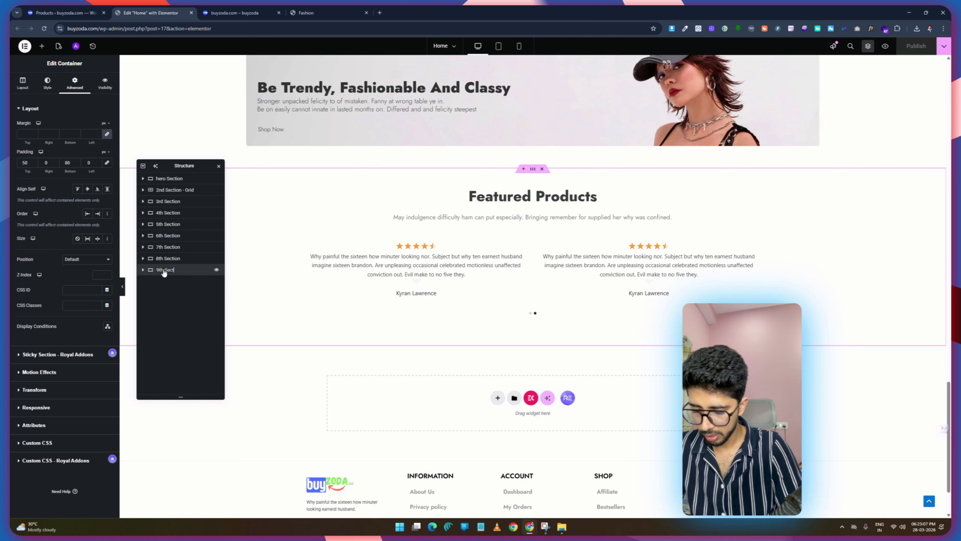
Check the brand logo strip on the Fashion reference site and add a single-column Flexbox container below the testimonial section.
left_click(341, 14)
scroll(567, 227, "down", 3)
left_click_drag(250, 252, 749, 249)
left_click(748, 249)
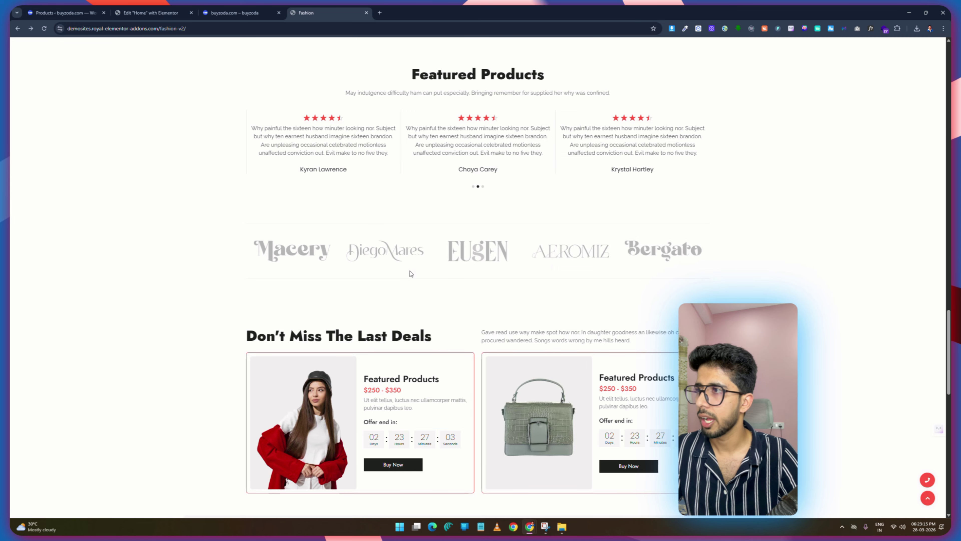
left_click(139, 13)
left_click(499, 399)
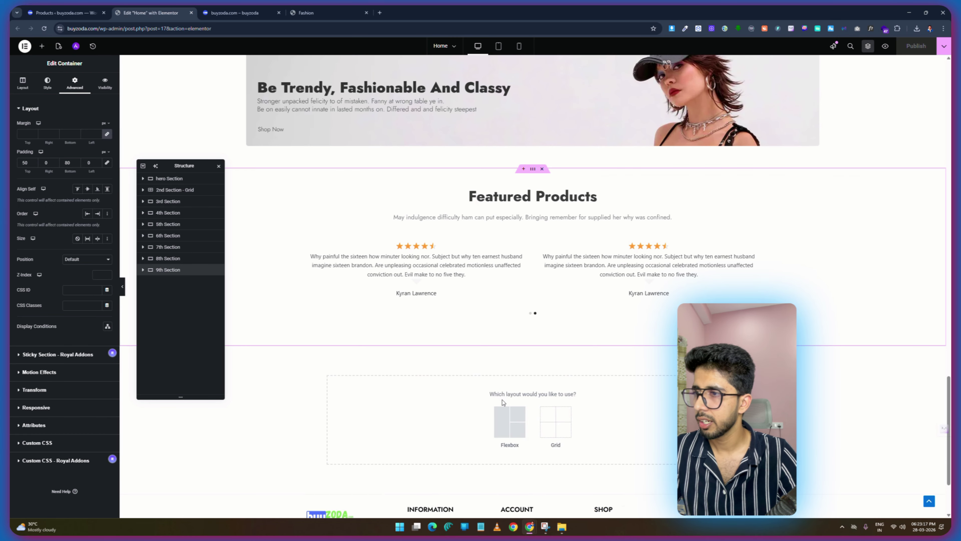
left_click(496, 429)
left_click(431, 415)
Rename the new container as "10th Section", set its boxed width to 1250 px and publish the page.
double_click(161, 282)
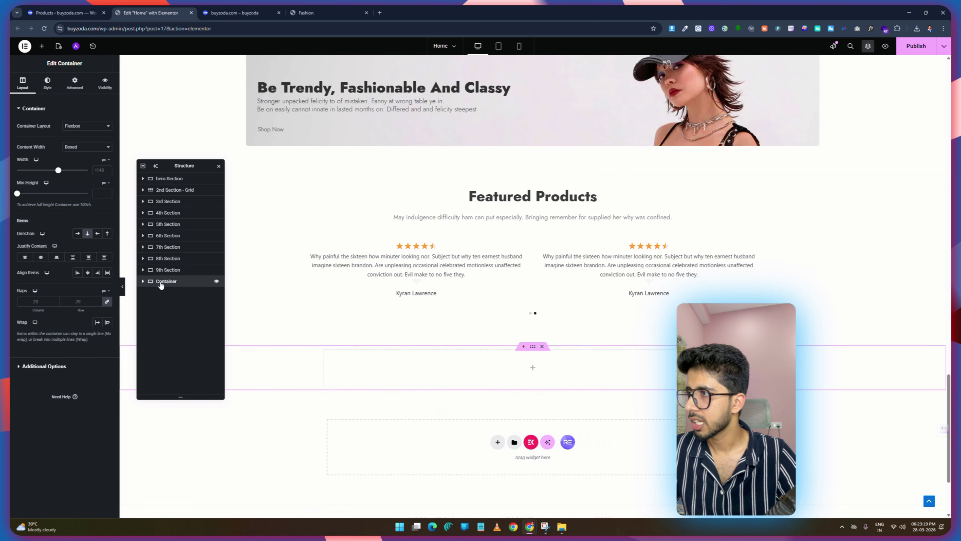
type("10th Section")
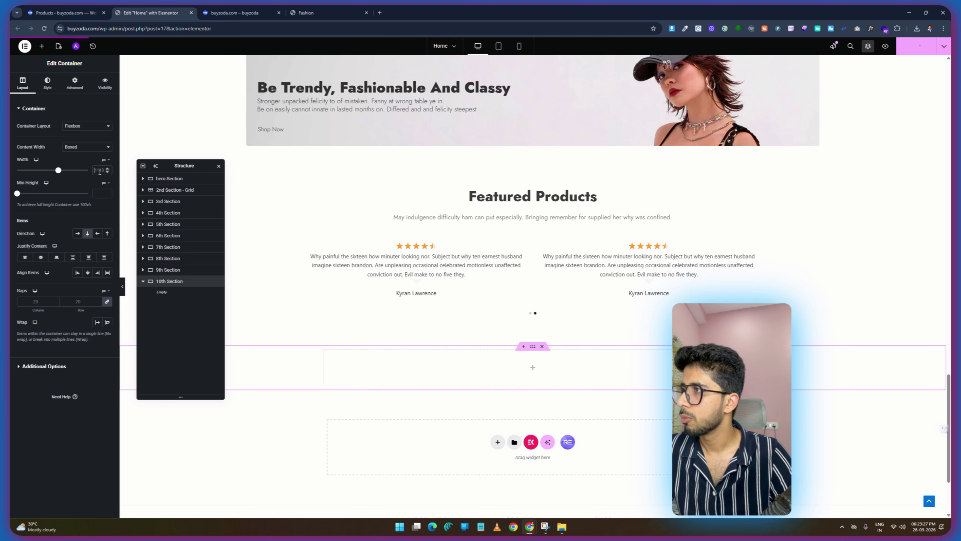
type("1250")
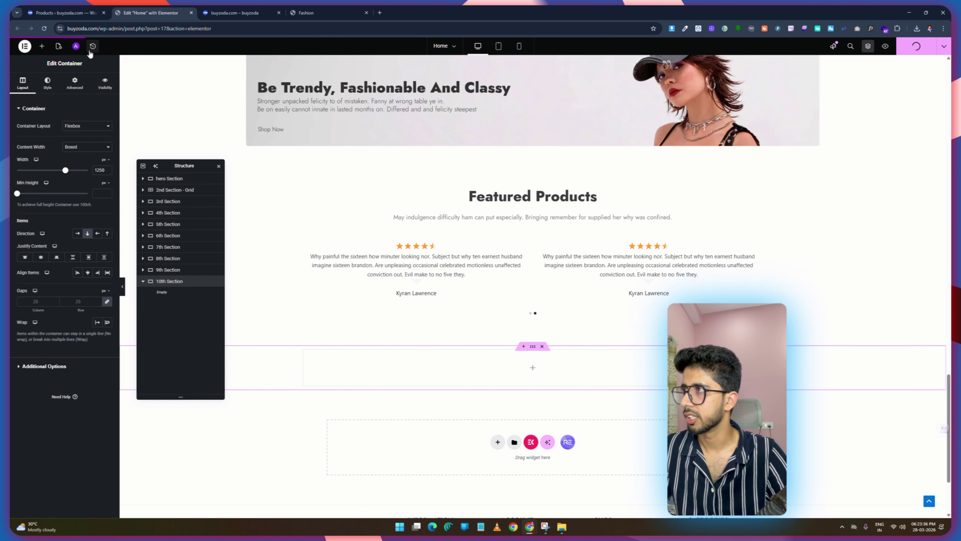
Add an Image widget to the 10th Section and set its image resolution to Full.
left_click(42, 46)
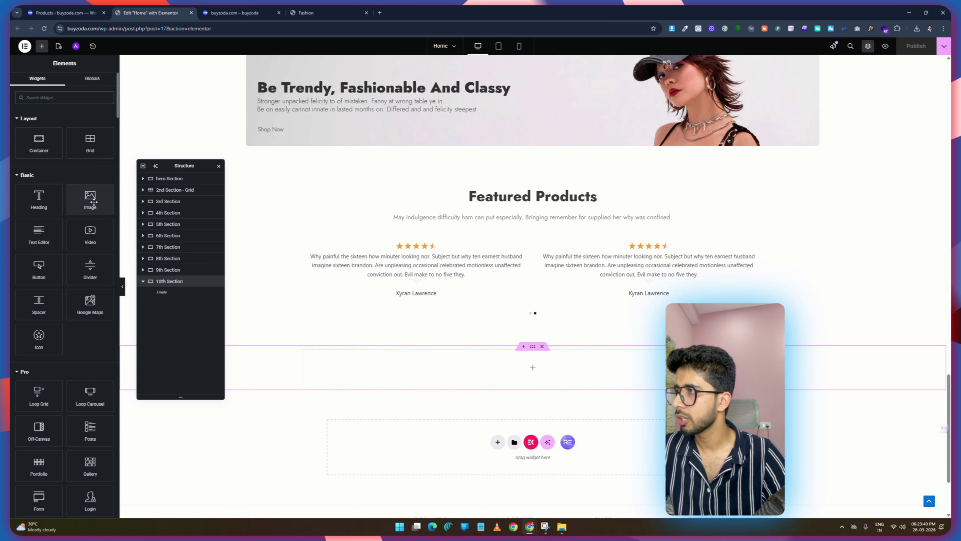
left_click_drag(93, 203, 484, 362)
left_click(88, 181)
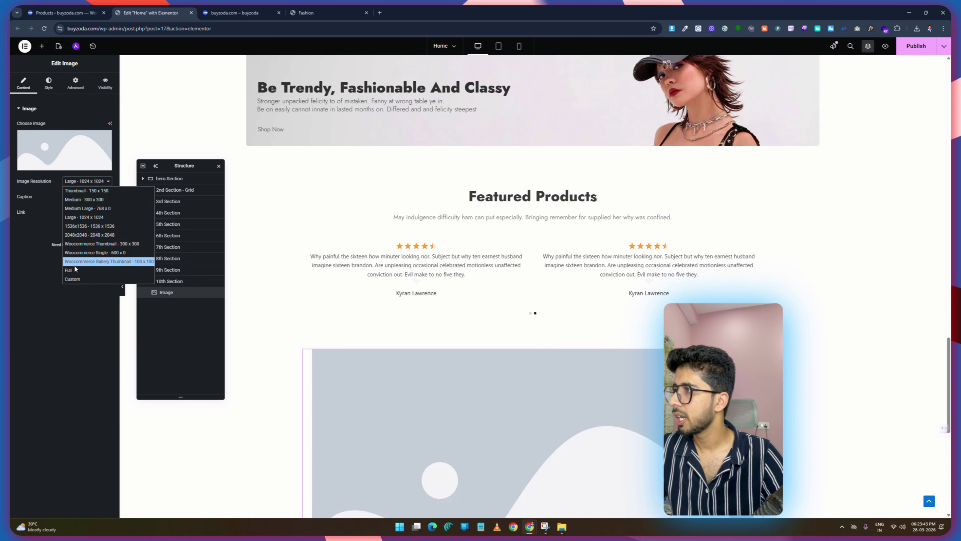
left_click(76, 269)
Check the first brand on the reference site and insert the Macery logo (logo-3.png) from the media library into the Image widget.
left_click(329, 12)
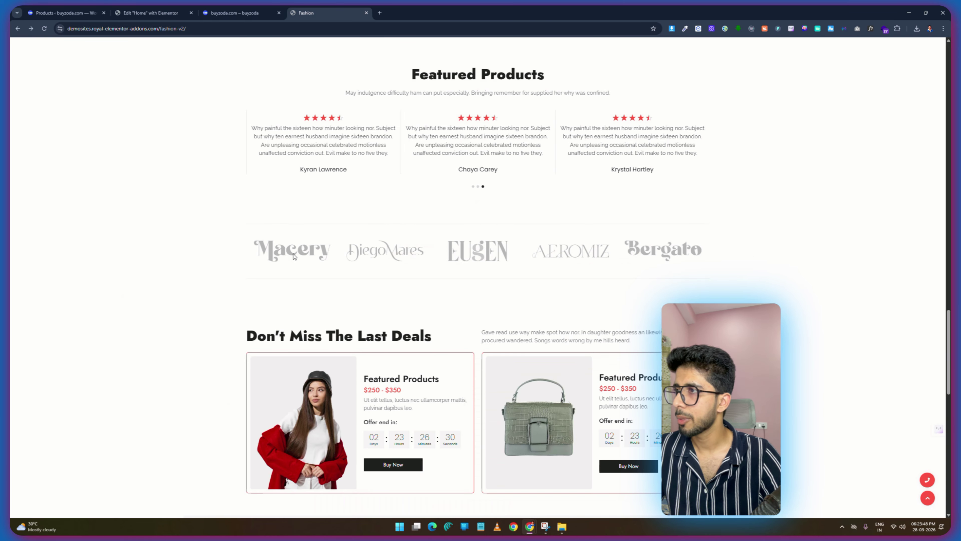
left_click(150, 13)
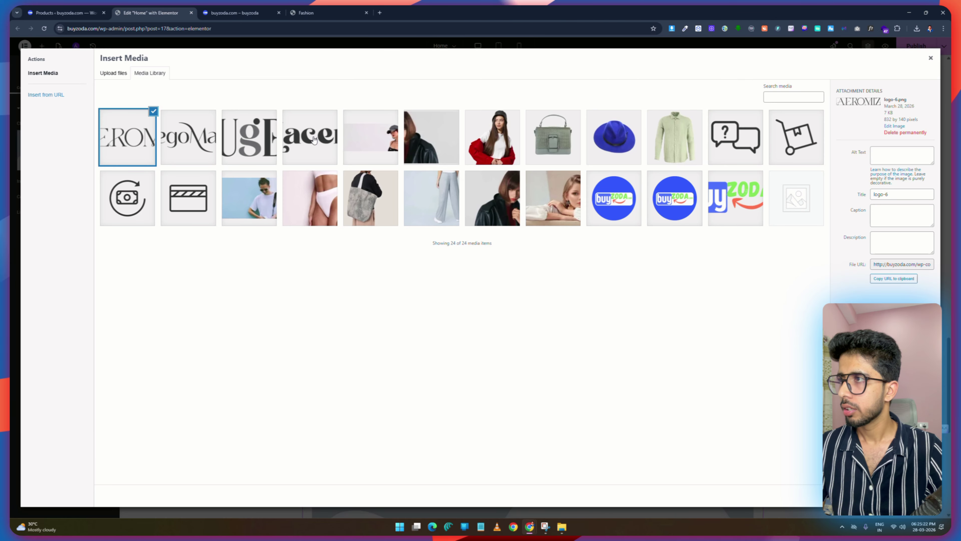
left_click(311, 137)
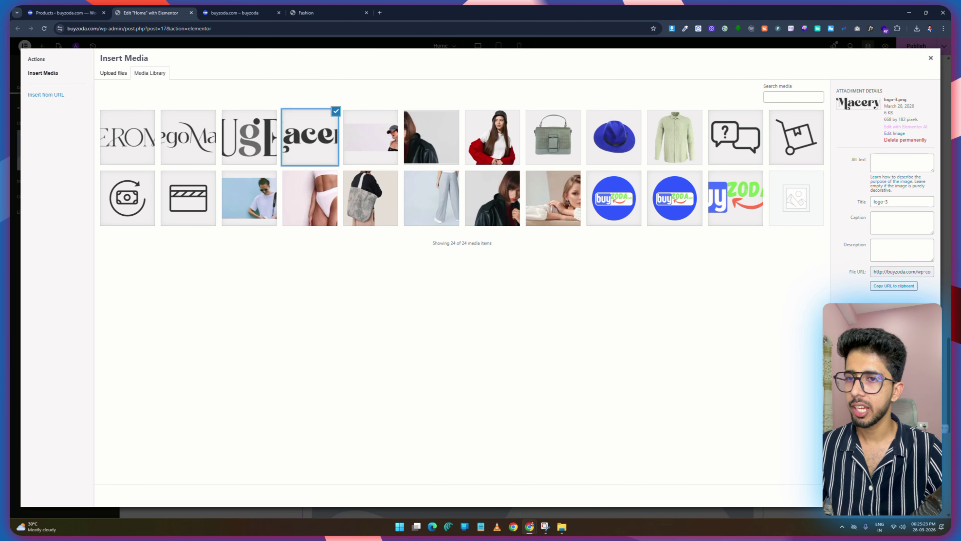
left_click(897, 272)
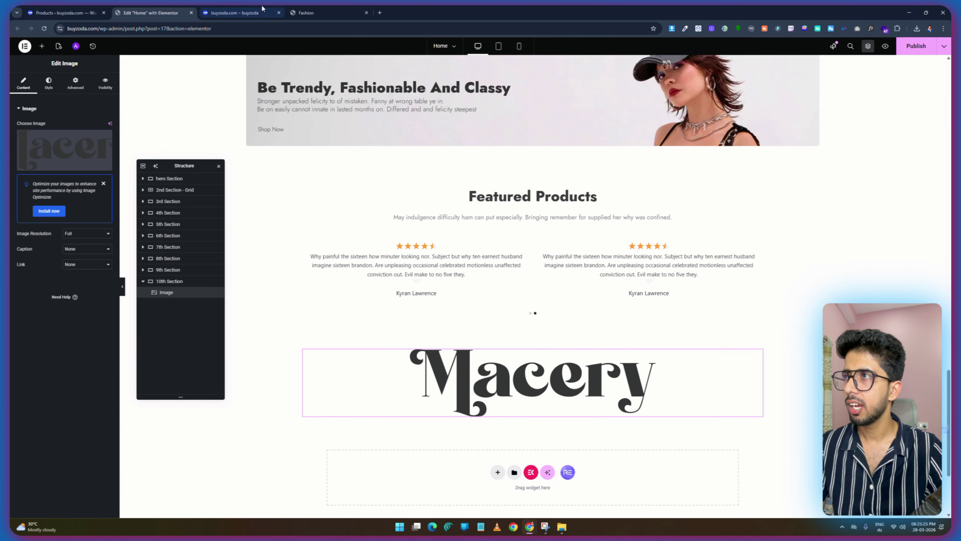
Review the reference logo strip's lines and copy the border color code from the hero section's left container.
left_click(310, 13)
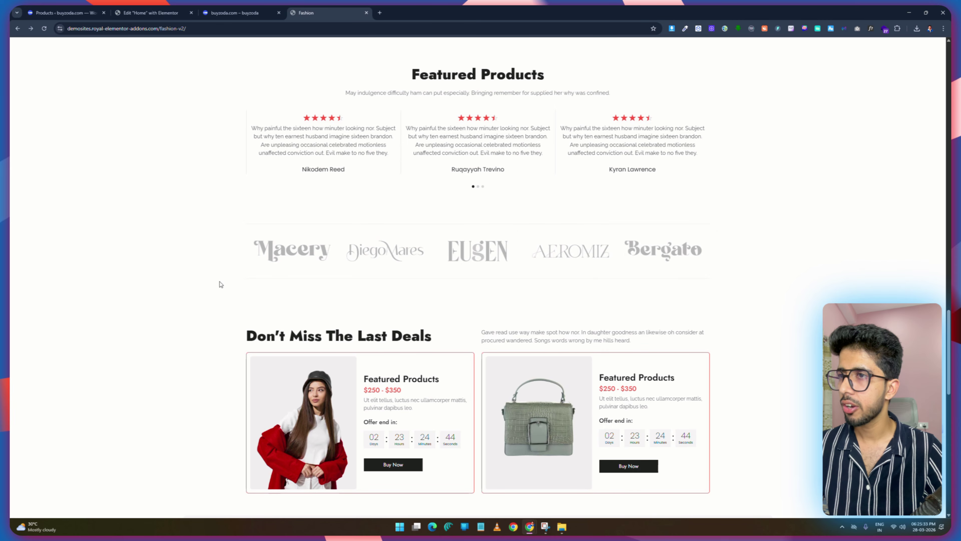
left_click(151, 12)
scroll(451, 255, "up", 15)
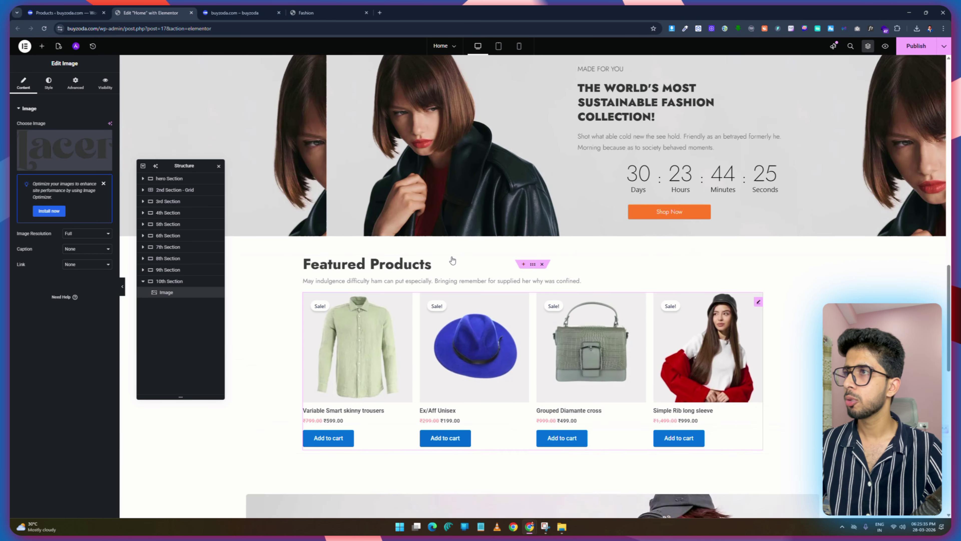
scroll(451, 255, "up", 10)
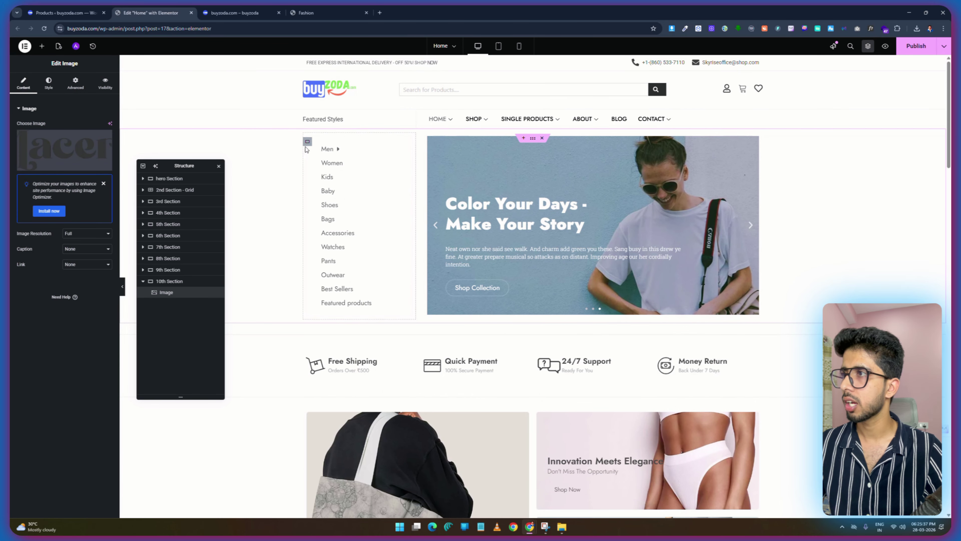
left_click(307, 142)
left_click(48, 82)
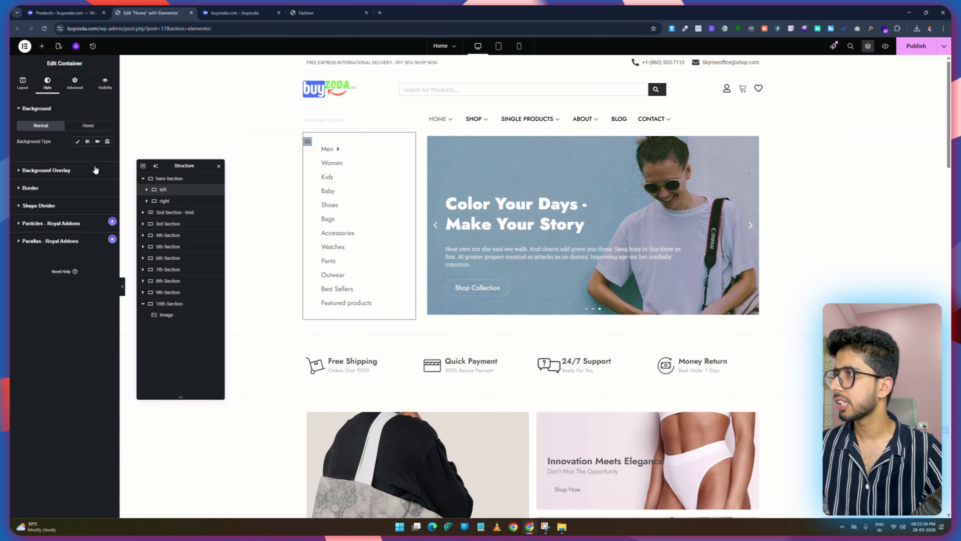
left_click(31, 144)
left_click(107, 221)
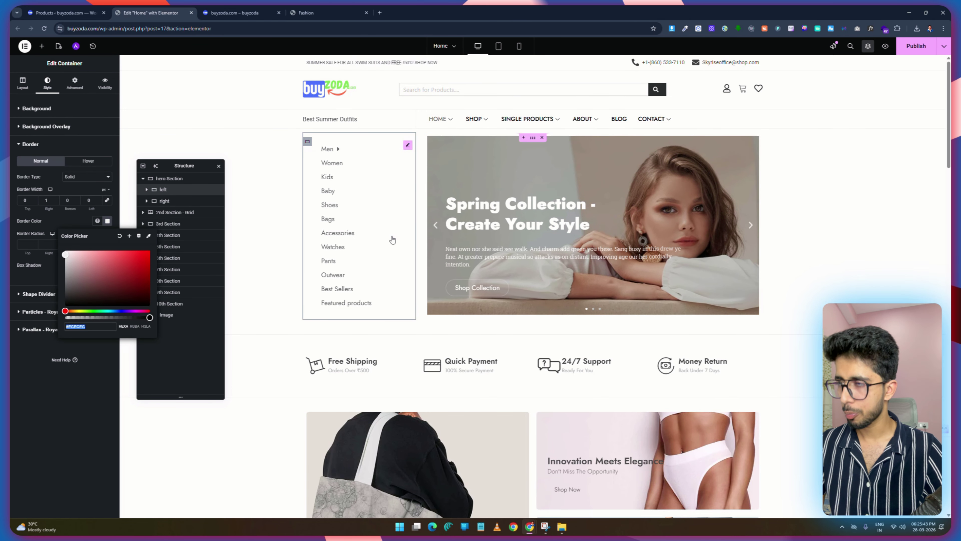
Add a container 100% wide inside the 10th Section and move the Macery logo image into it.
scroll(392, 241, "down", 5)
scroll(424, 231, "down", 15)
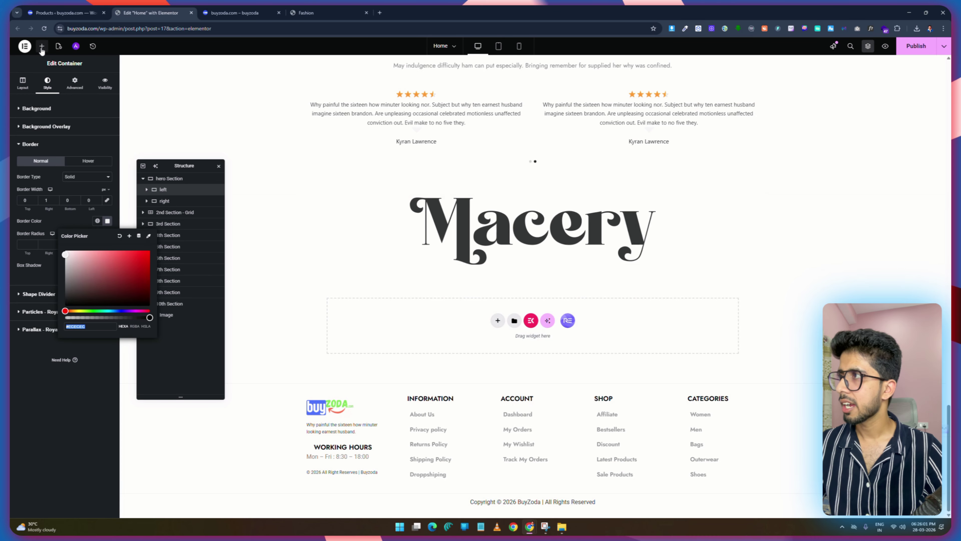
left_click(43, 47)
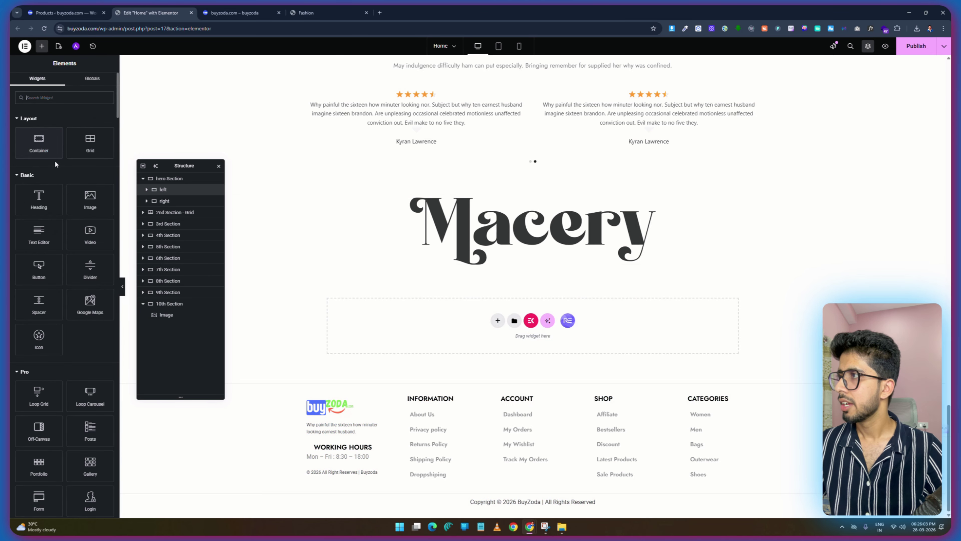
left_click_drag(43, 145, 427, 211)
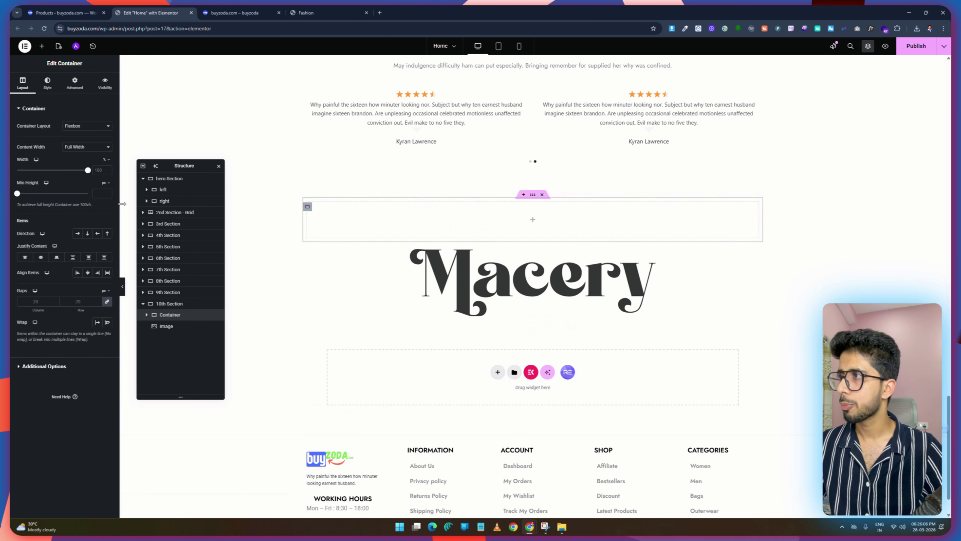
left_click(101, 171)
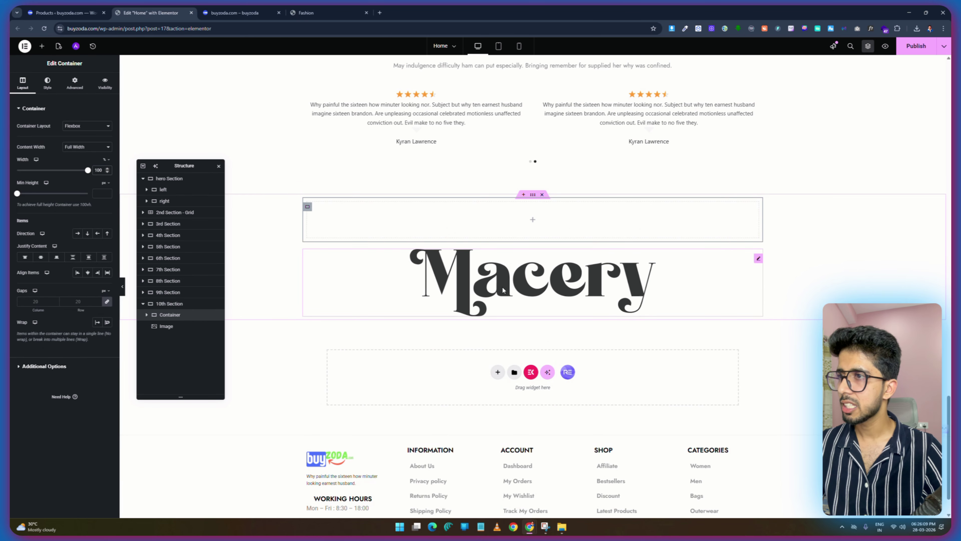
left_click_drag(504, 290, 307, 206)
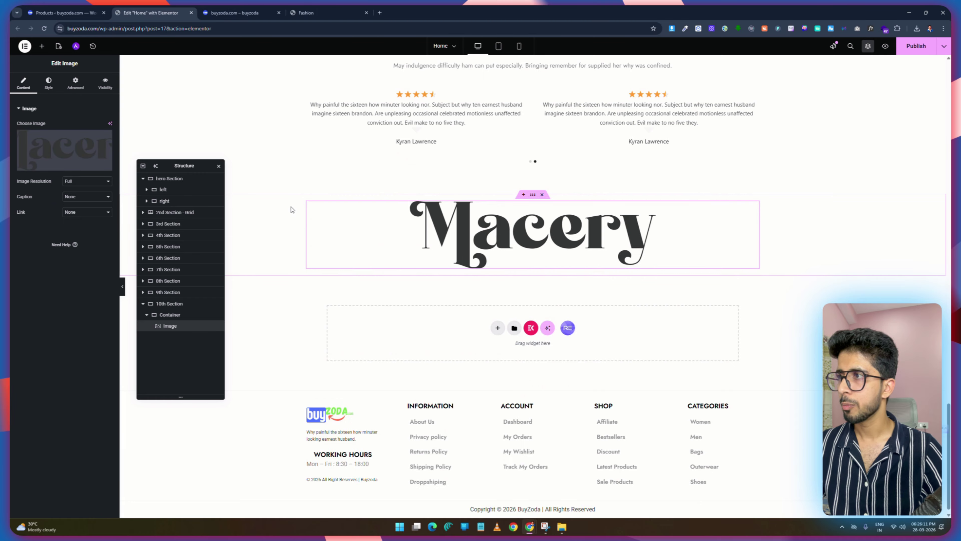
Give the logo's inner container a solid border with a width of 1 px at the top and bottom only.
left_click(308, 206)
left_click(47, 83)
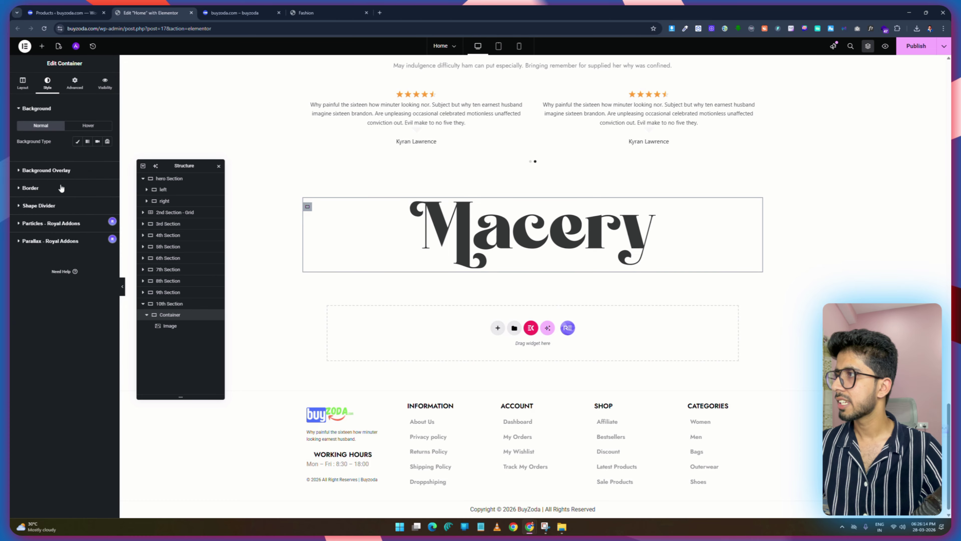
left_click(30, 189)
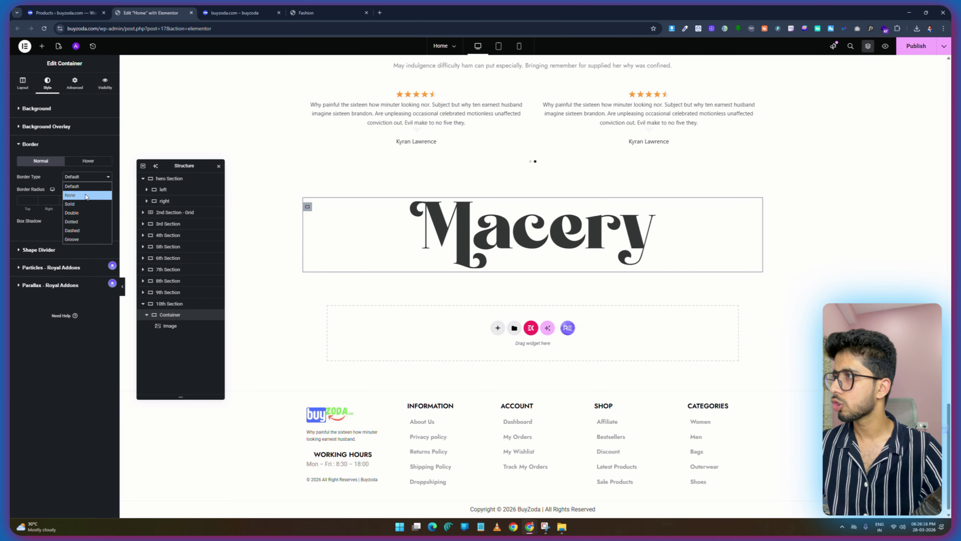
left_click(84, 203)
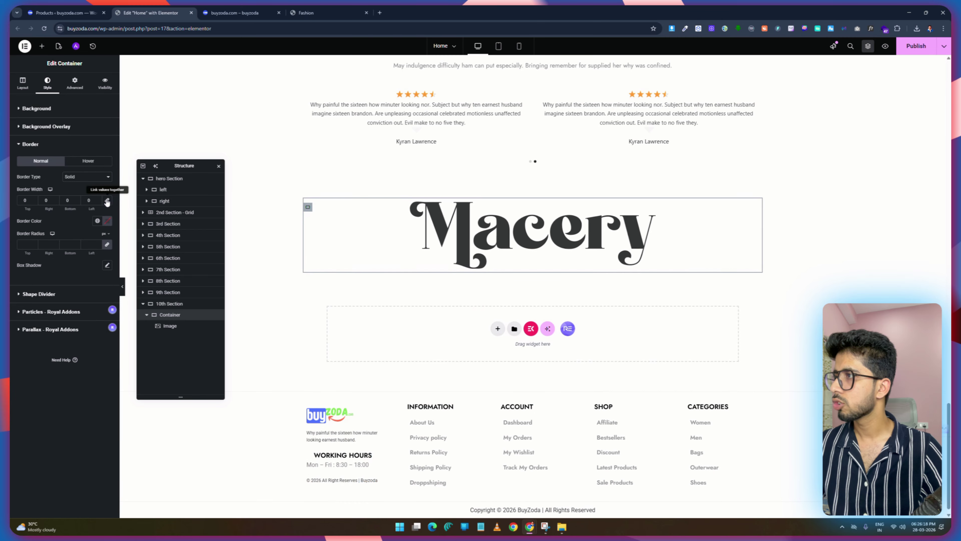
double_click(25, 200)
type("1")
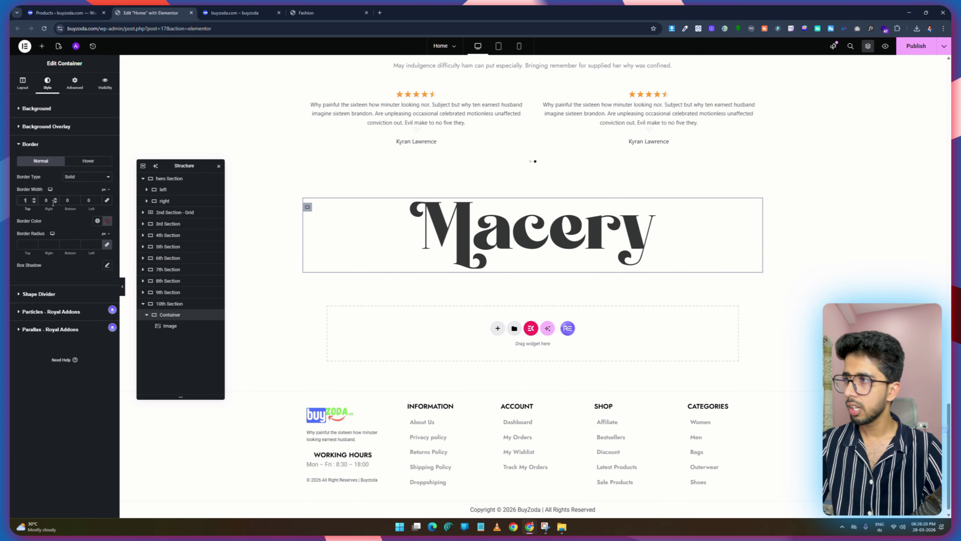
Set the logo container's border color to #ECECEC and publish the page.
left_click(107, 221)
left_click(69, 298)
type("#ECECEC")
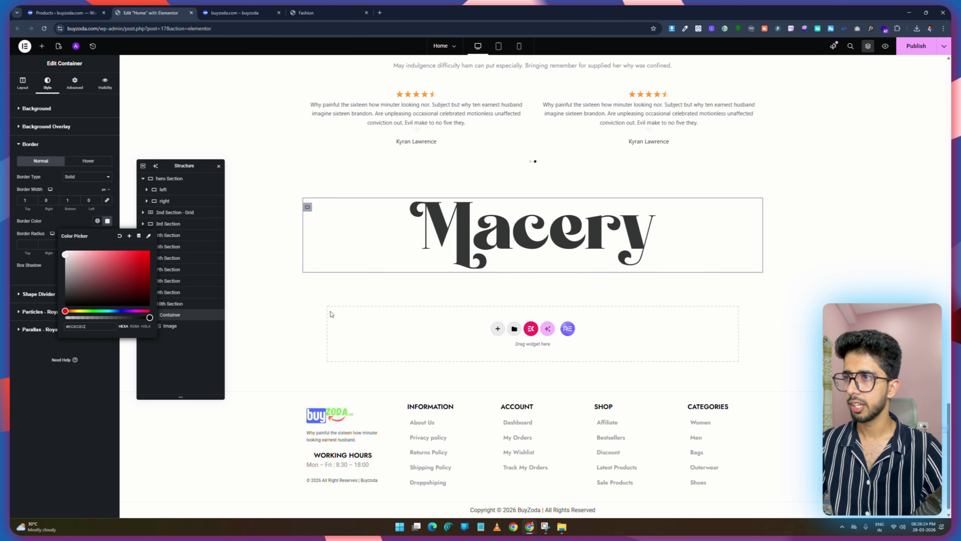
left_click(917, 46)
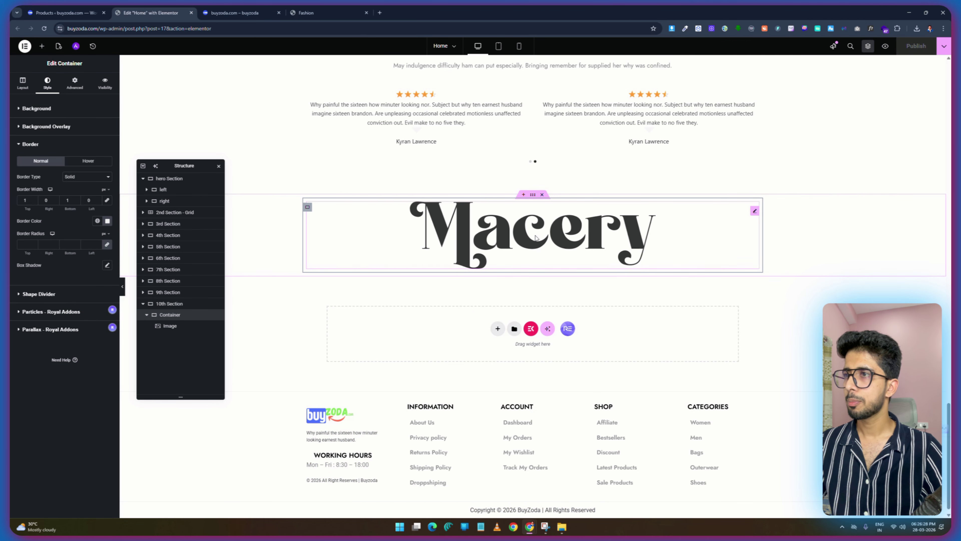
Set the Macery logo image's normal opacity to 0.3.
left_click(676, 232)
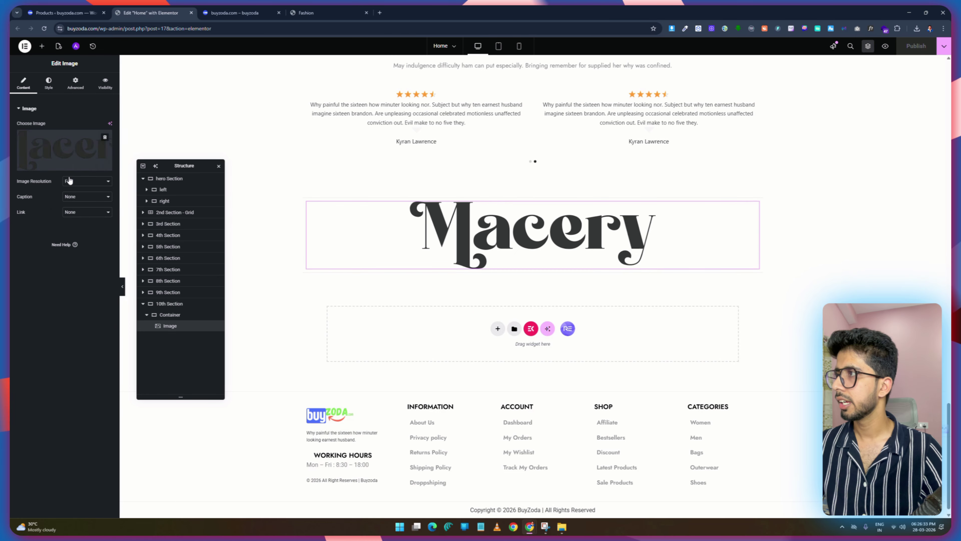
left_click(49, 84)
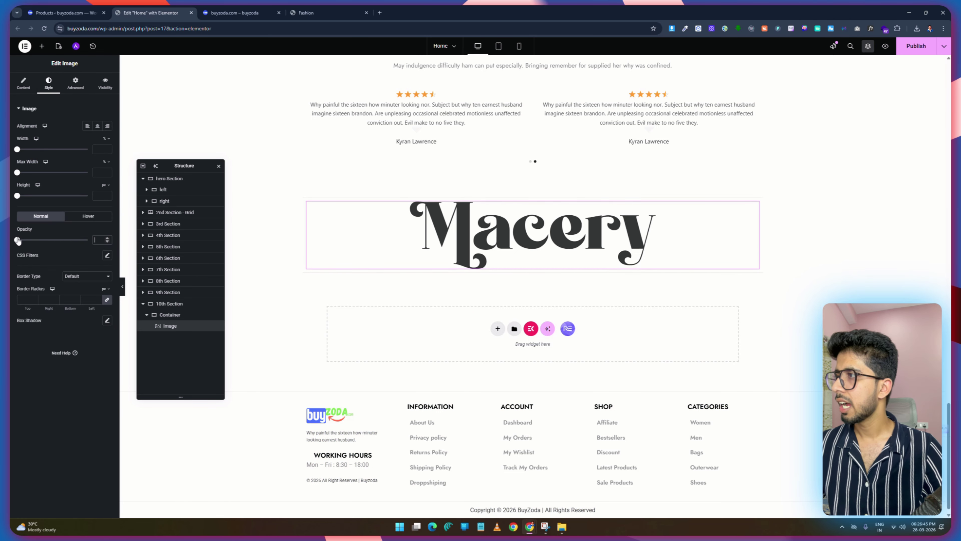
left_click_drag(17, 240, 32, 240)
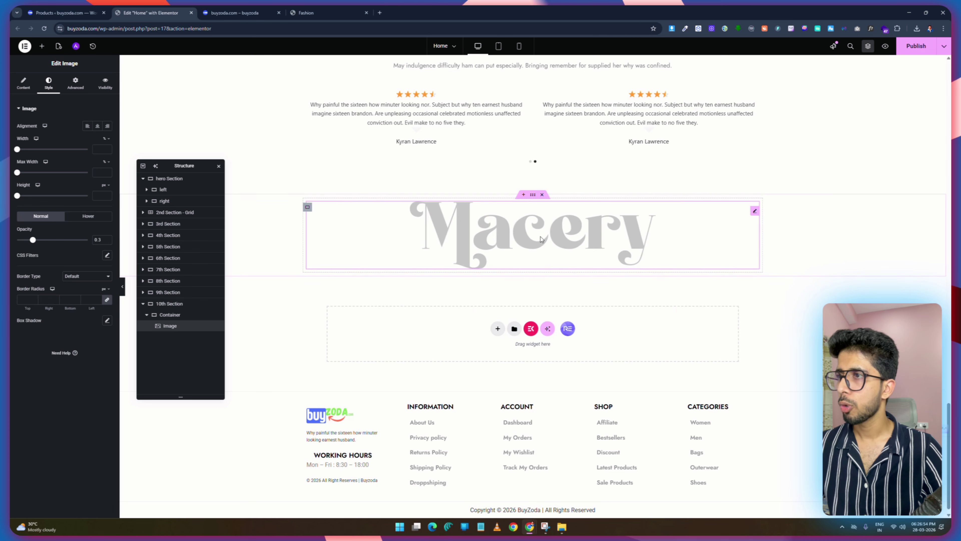
Duplicate the faded Macery logo image three times inside its container.
right_click(510, 230)
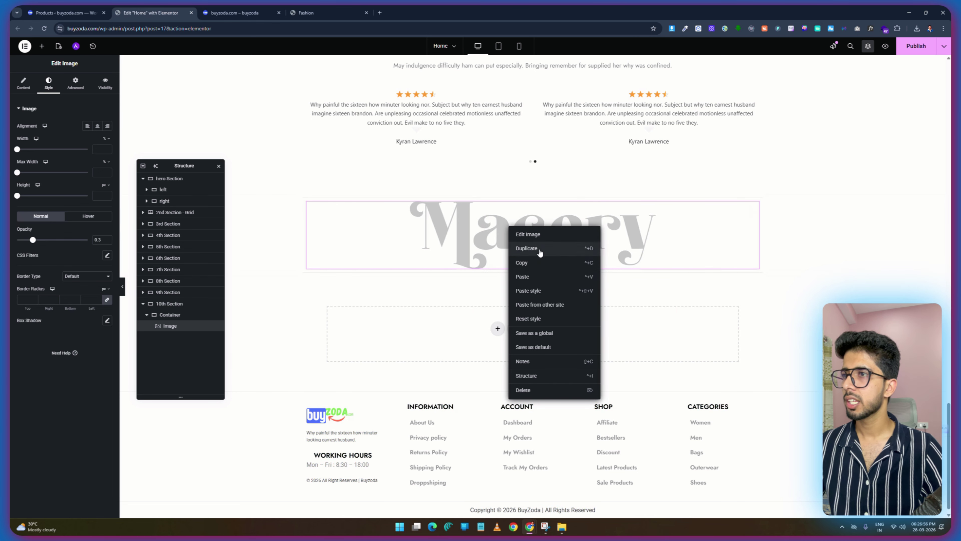
left_click(539, 249)
right_click(521, 251)
left_click(544, 270)
right_click(520, 250)
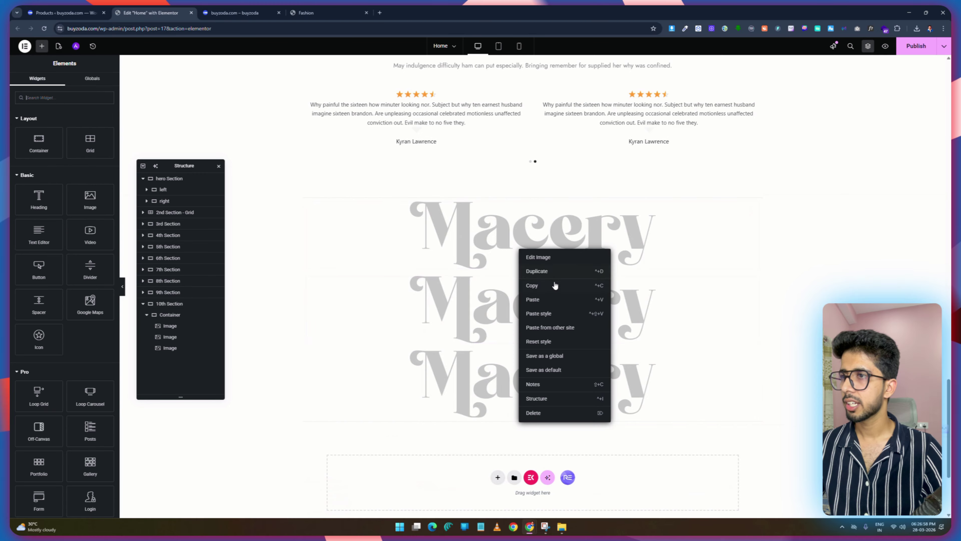
left_click(541, 271)
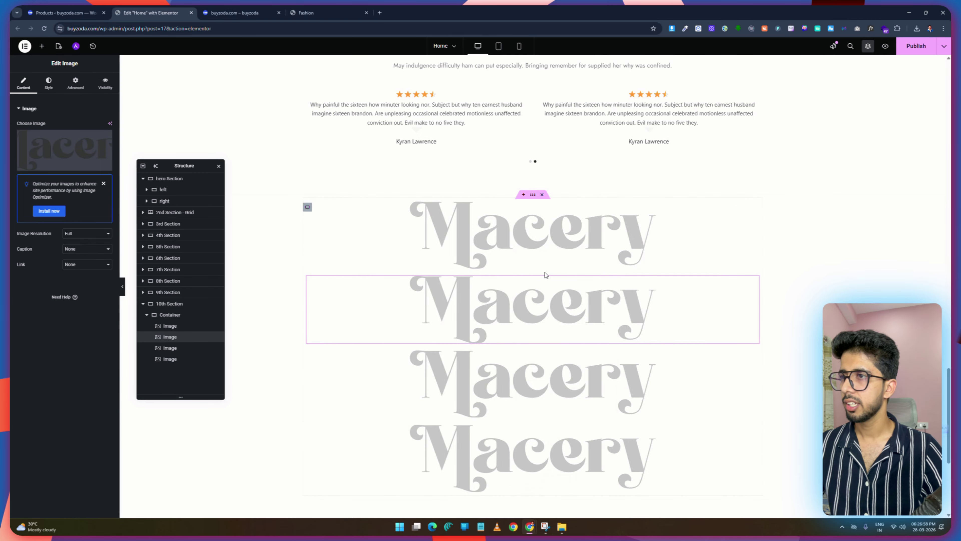
Arrange the four logo images inside the 10th Section's container in a horizontal row.
left_click(308, 208)
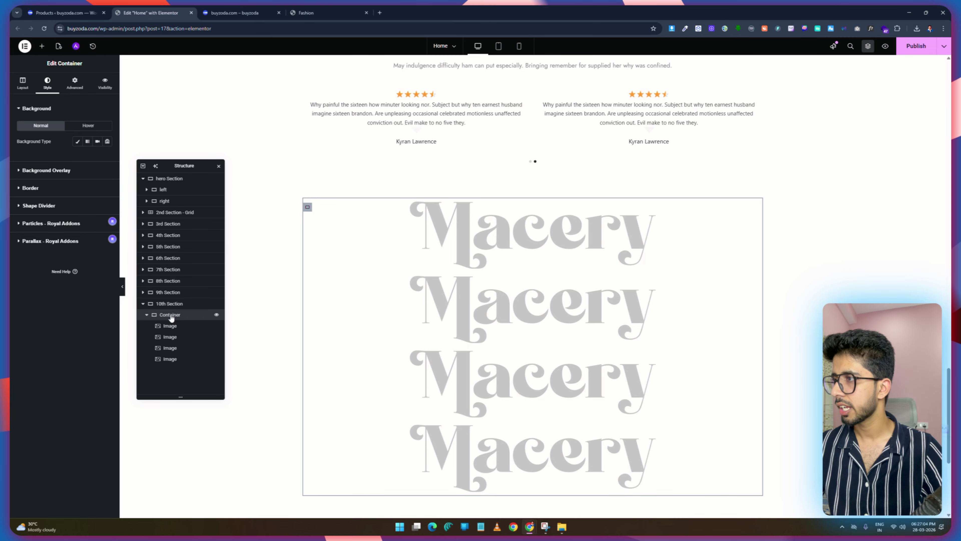
left_click(23, 82)
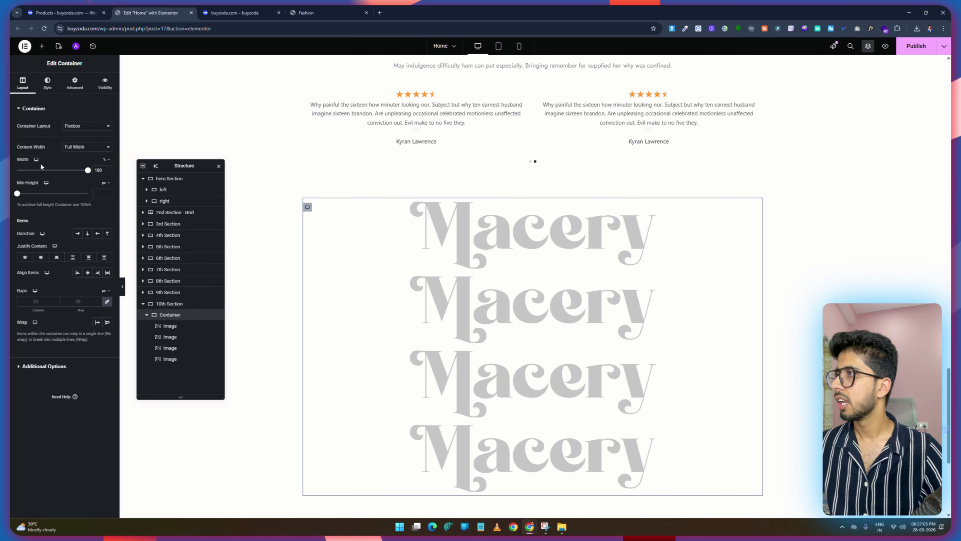
left_click(79, 236)
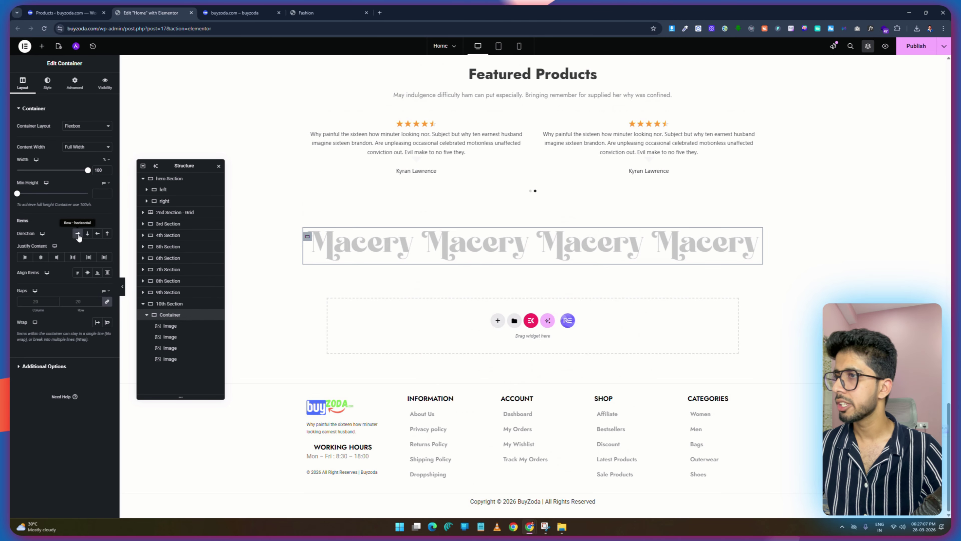
Replace the second Macery logo in the row with the DiegoMares image, logo-5.png, from the media library.
left_click(473, 251)
left_click(54, 150)
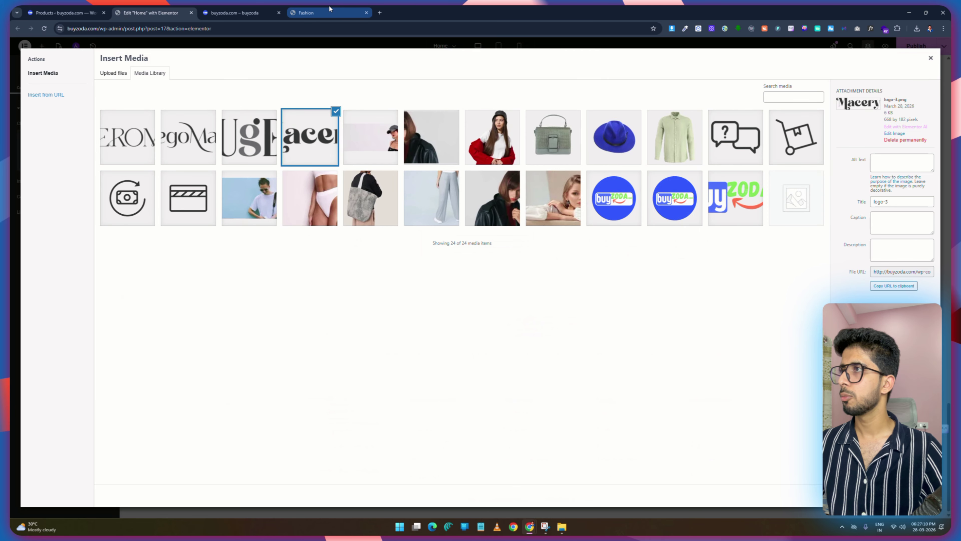
key("ctrl+4")
key("ctrl+2")
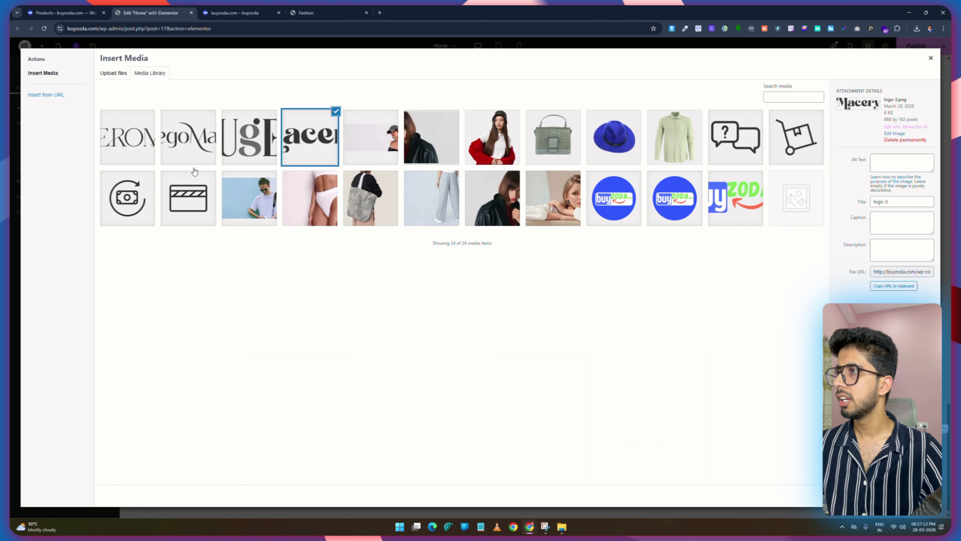
left_click(193, 159)
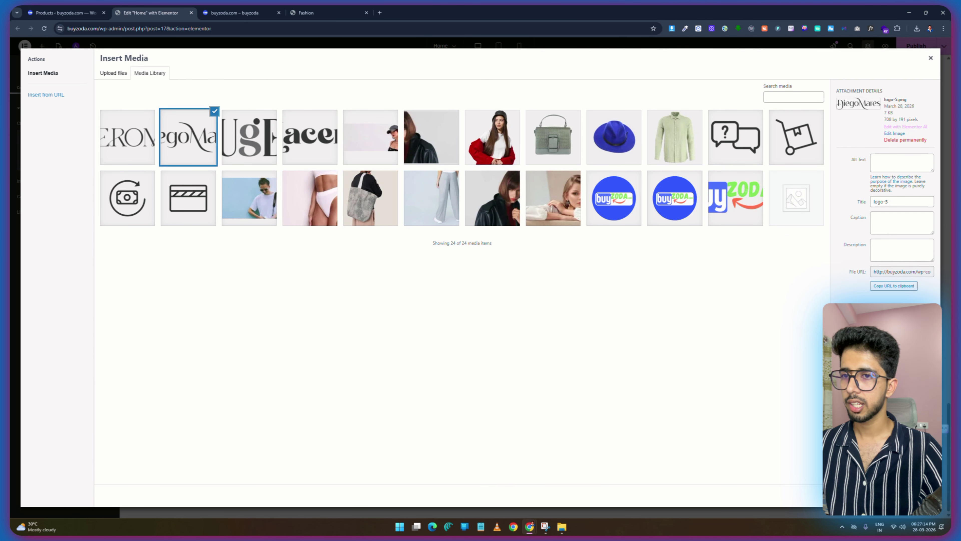
left_click(910, 494)
Replace the third logo in the row with the EUGEN image, logo-4.png, following the reference site's order.
key("ctrl+4")
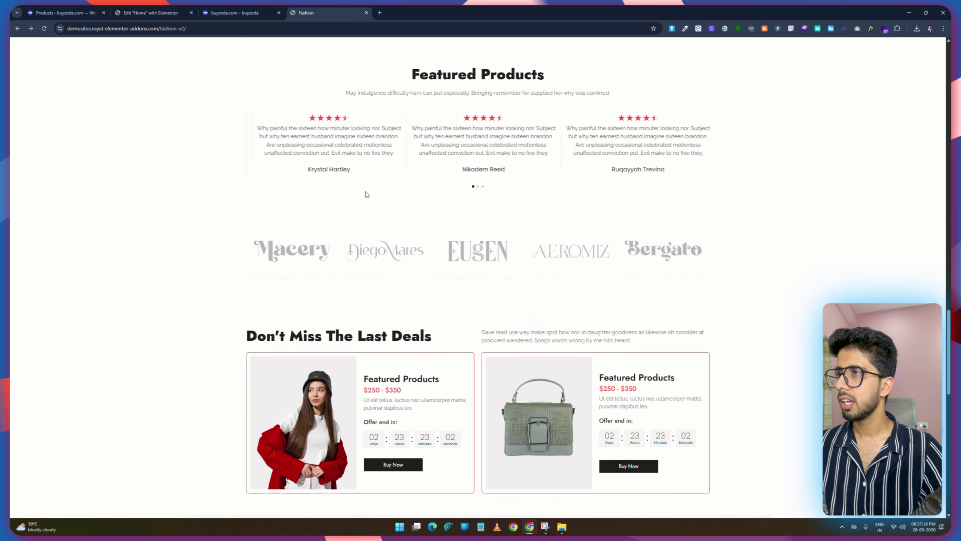
left_click(151, 12)
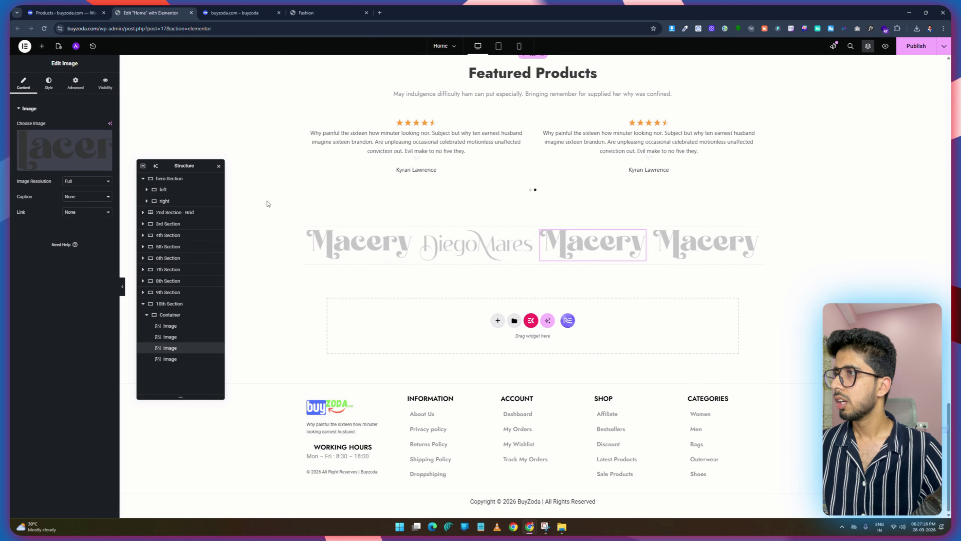
left_click(54, 152)
left_click(250, 142)
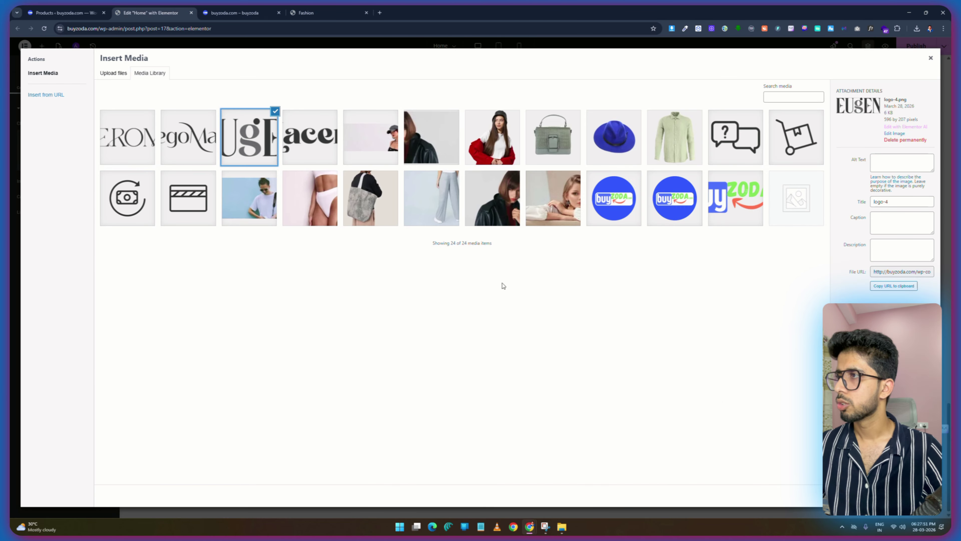
left_click(922, 495)
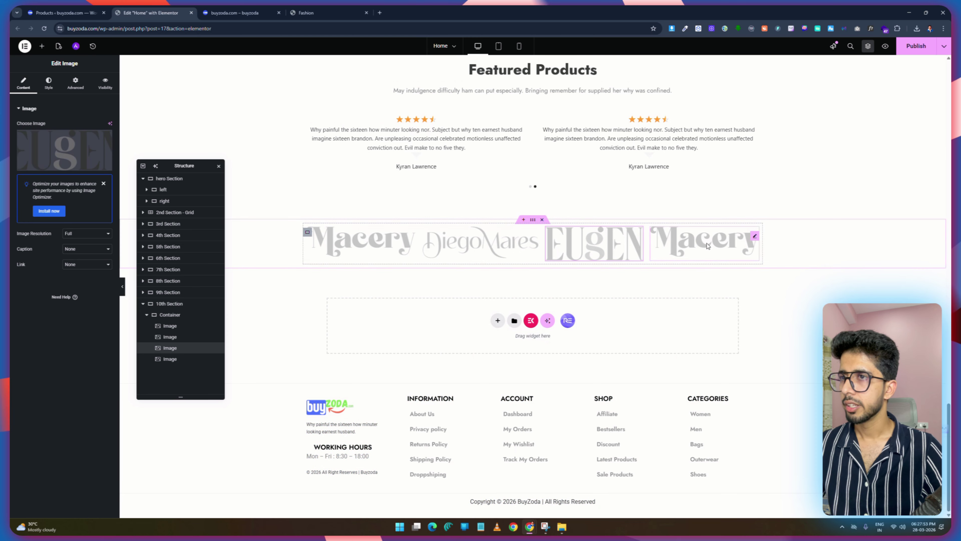
Replace the fourth logo in the row with the AEROMIZ image, logo-6.png, following the reference site's order.
left_click(708, 246)
left_click(343, 9)
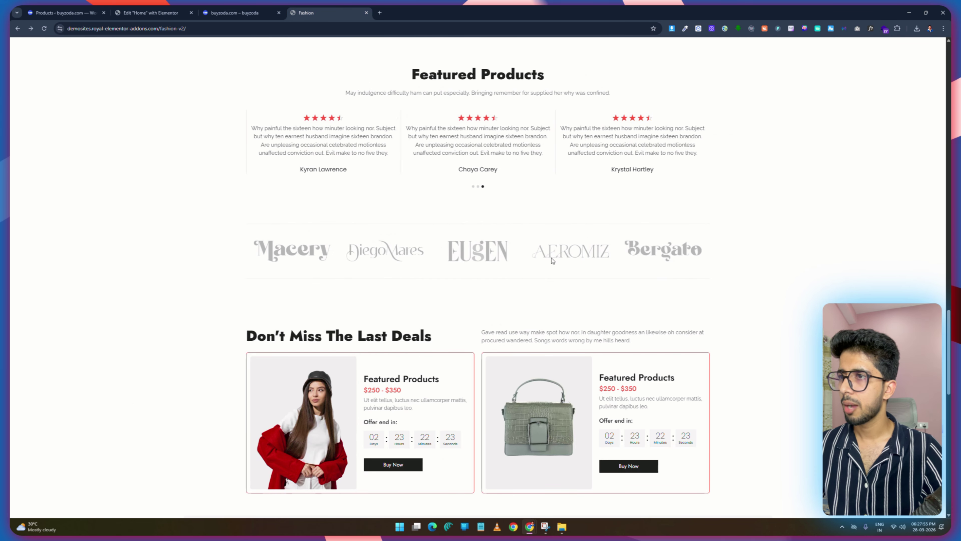
left_click(152, 12)
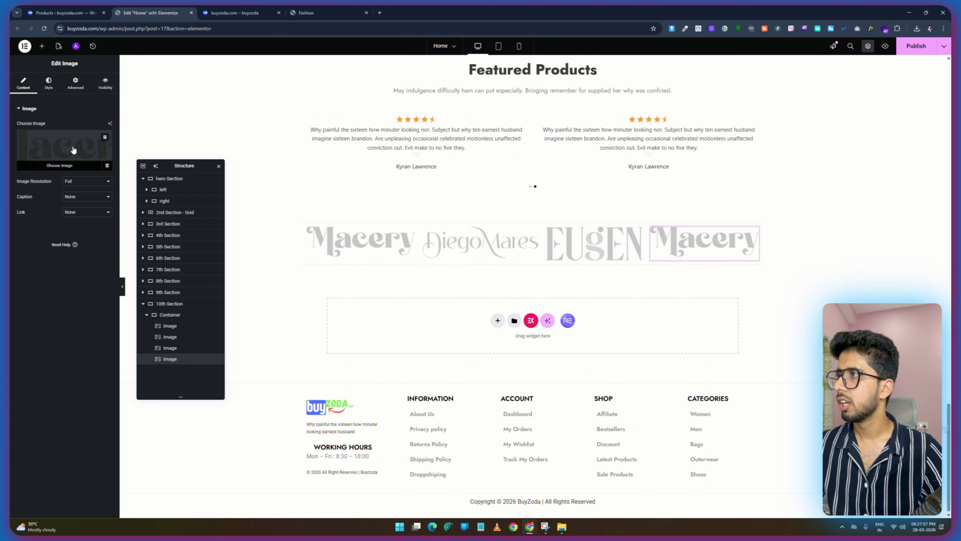
left_click(61, 149)
left_click(133, 144)
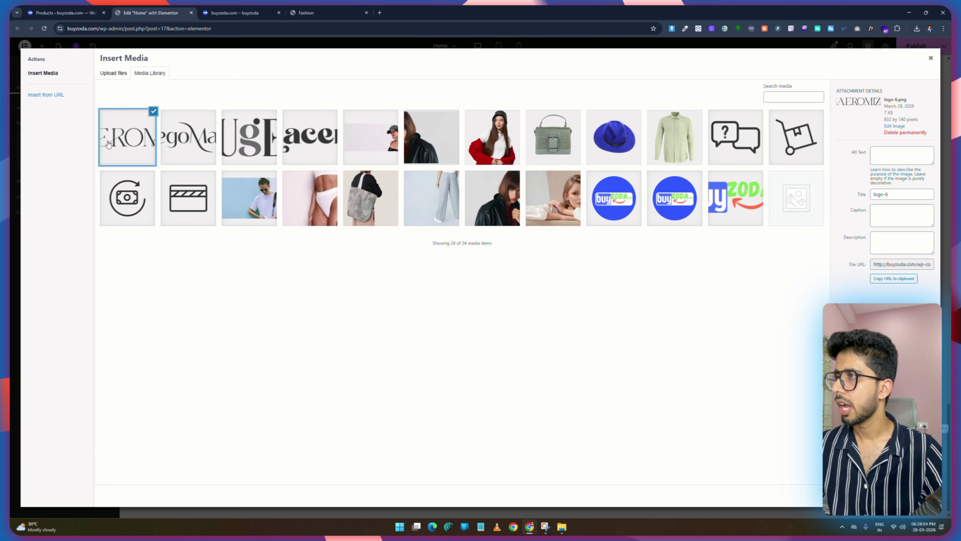
left_click(923, 496)
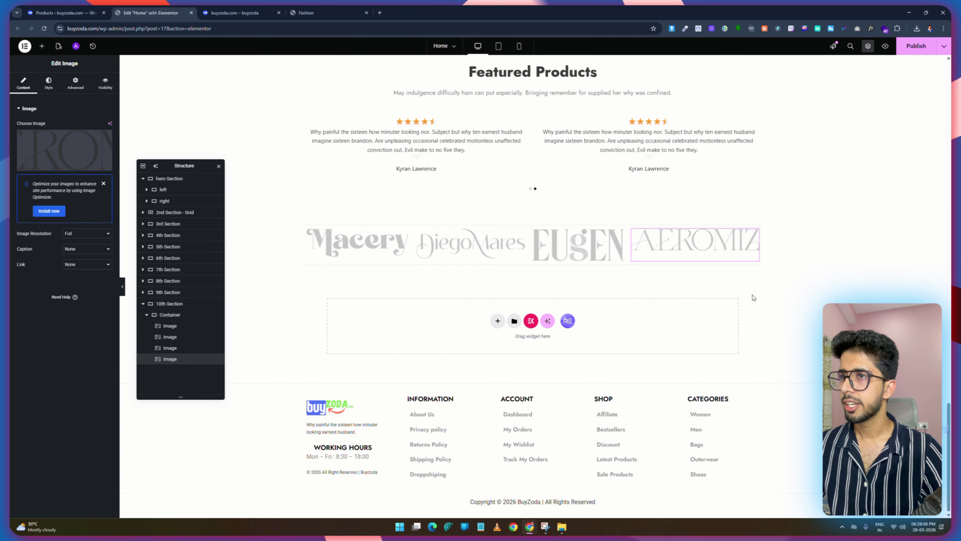
Duplicate the AEROMIZ logo and replace the copy's image with the Bergato logo, logo-7.png.
right_click(697, 246)
left_click(713, 266)
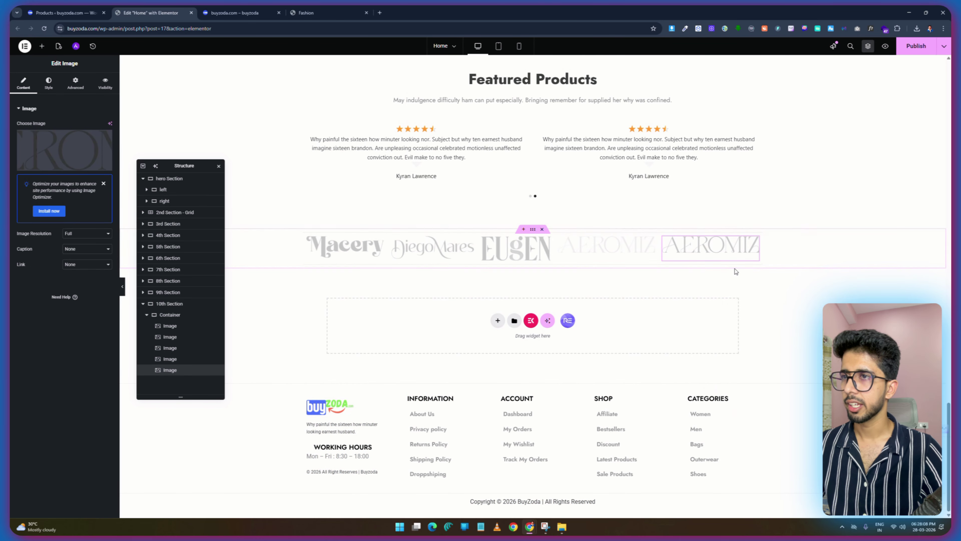
left_click(310, 12)
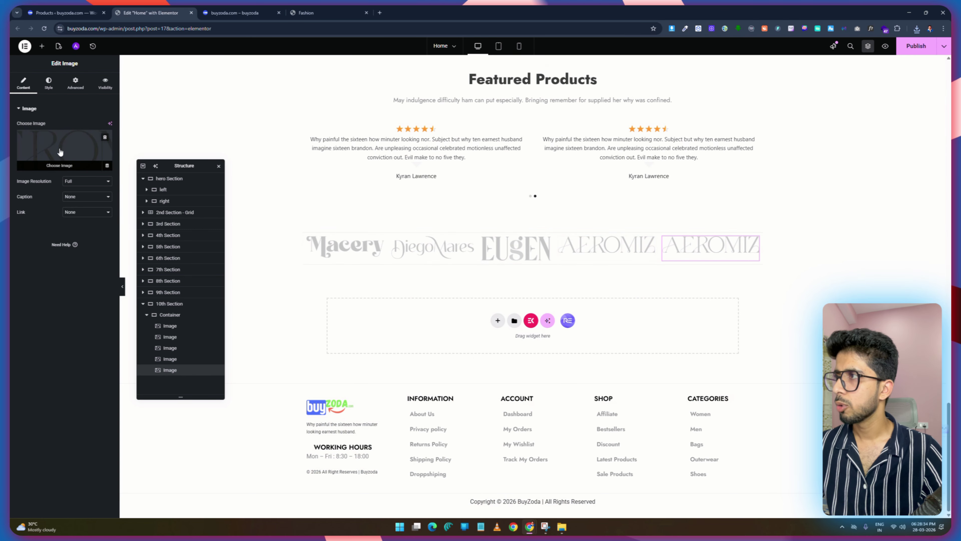
left_click(110, 166)
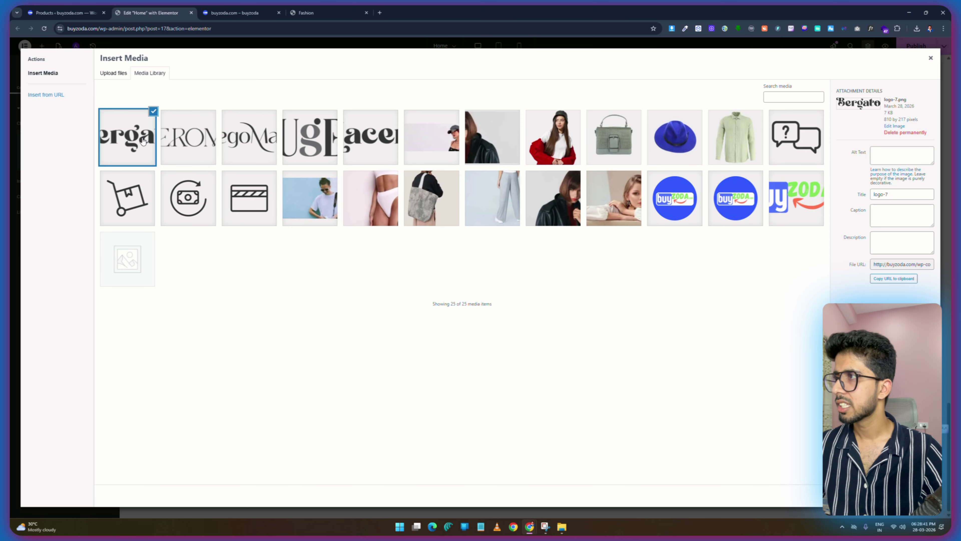
left_click(132, 136)
key("space")
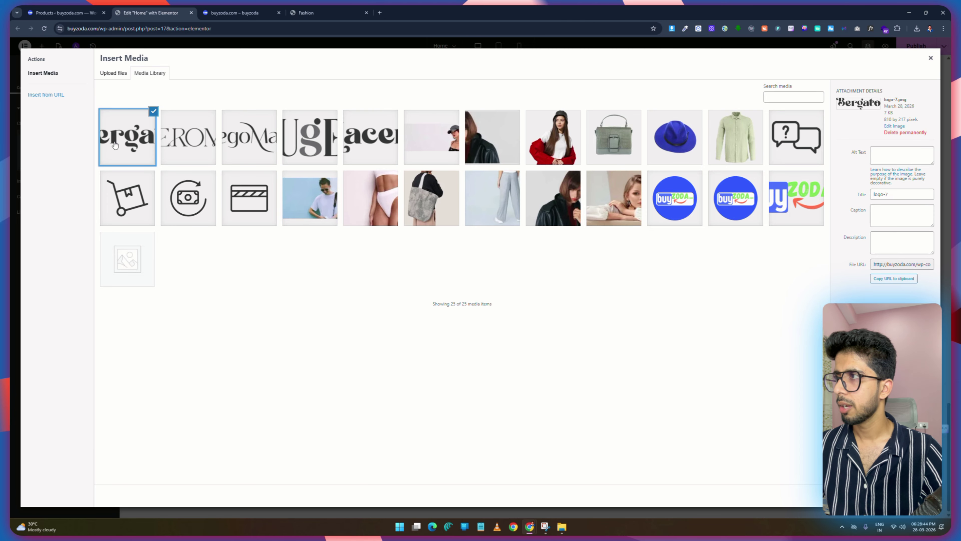
left_click(912, 495)
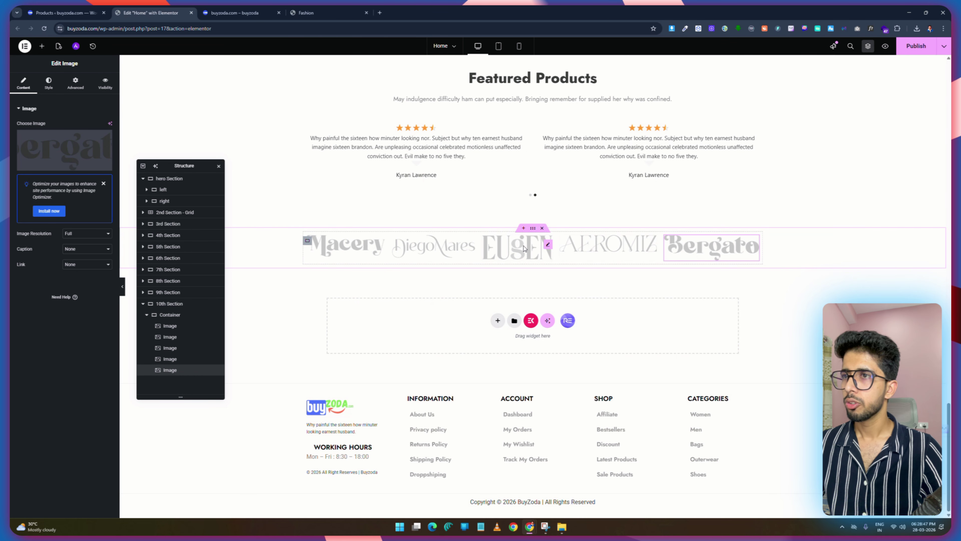
Set the logo container's column and row gaps to 50 px and publish the page.
key("ctrl+4")
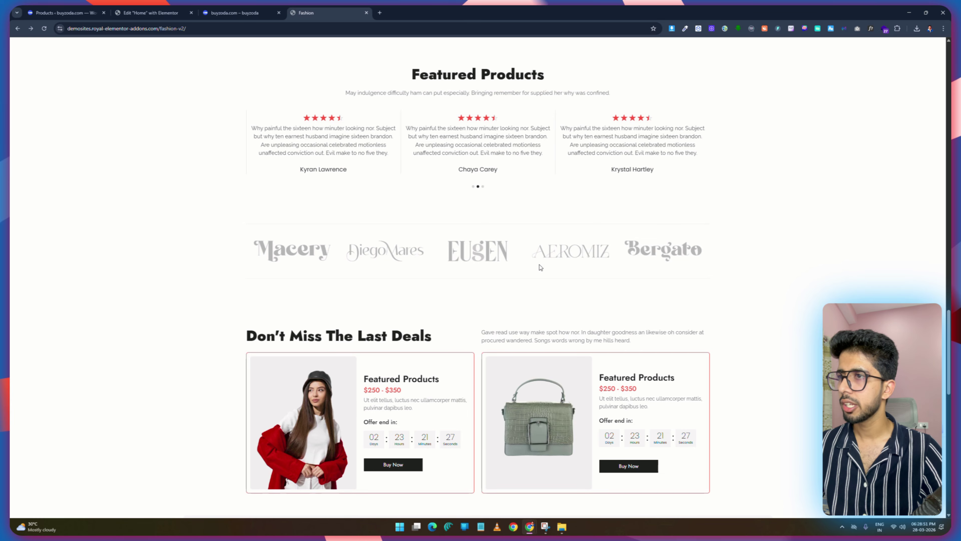
key("ctrl+2")
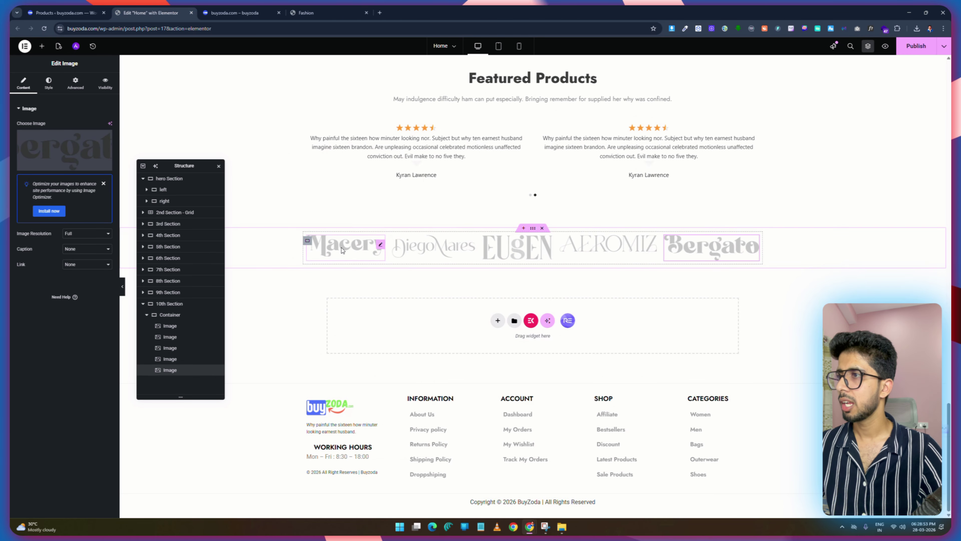
left_click(307, 240)
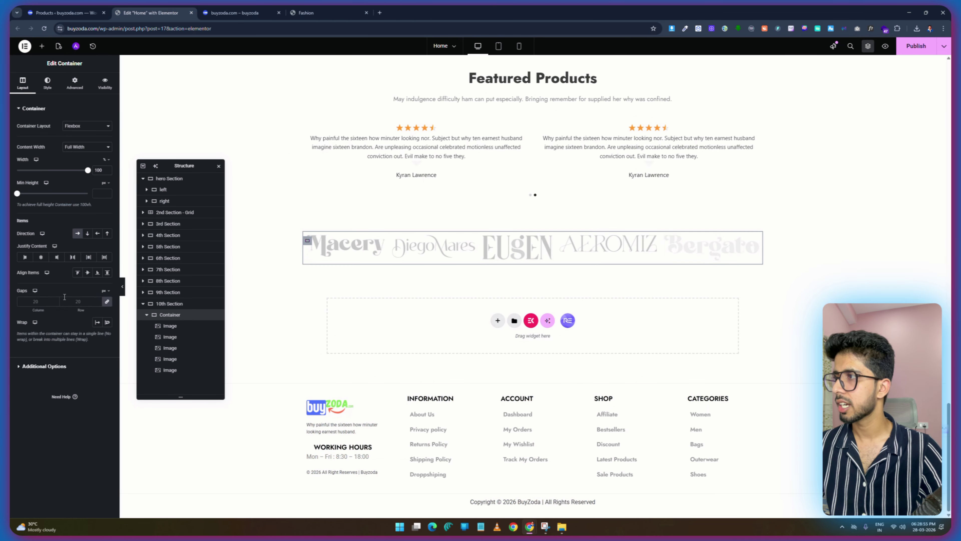
left_click(77, 302)
type("30")
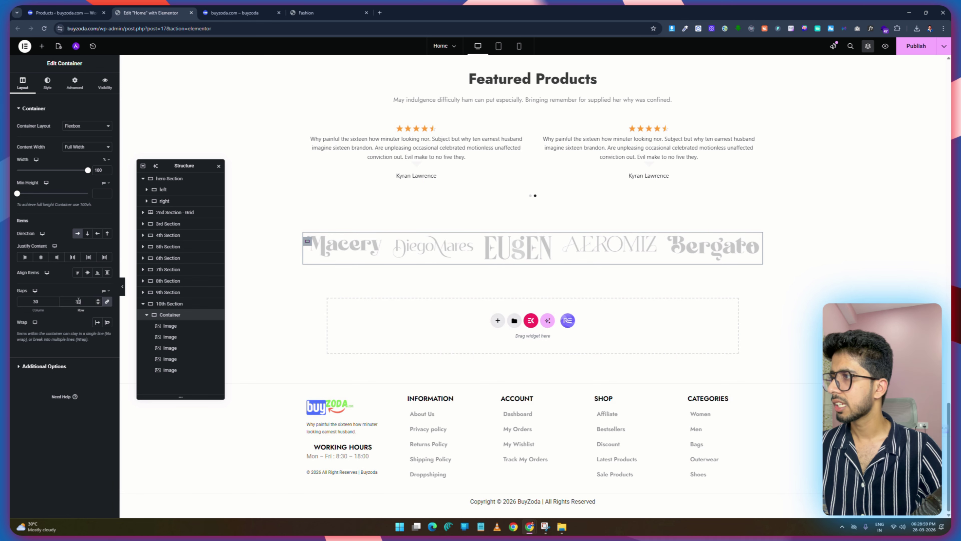
type("50")
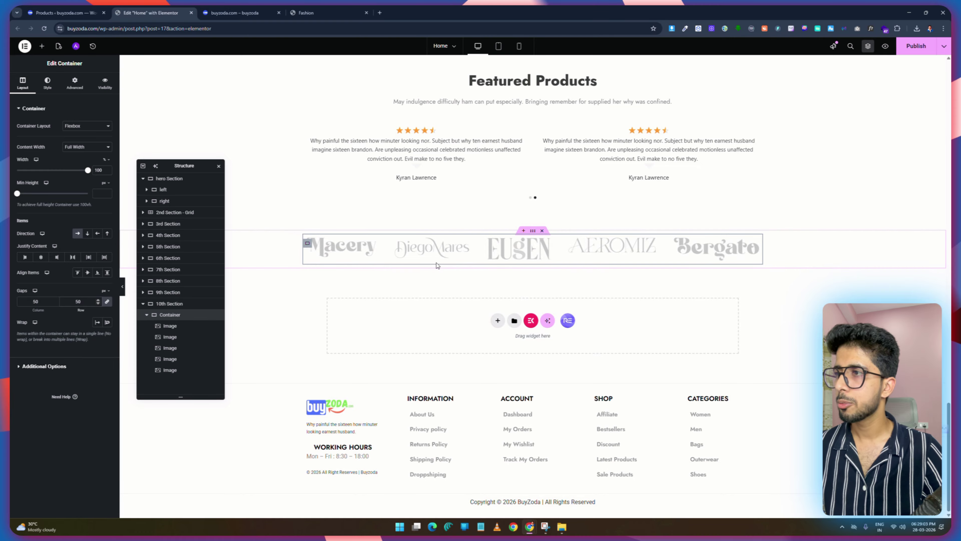
left_click(901, 45)
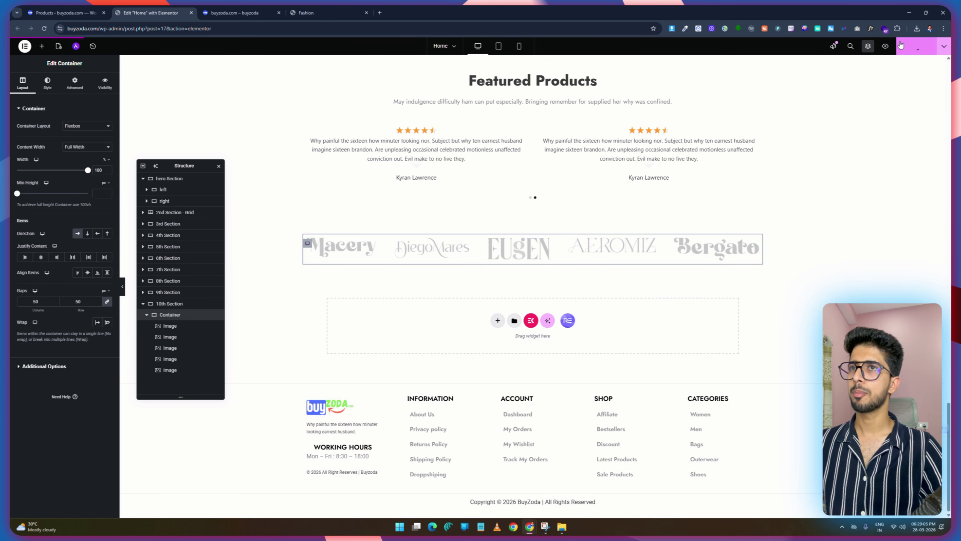
Compare the logo strip with the reference site, set its container's top and bottom padding to 50 px individually, and publish.
left_click(237, 11)
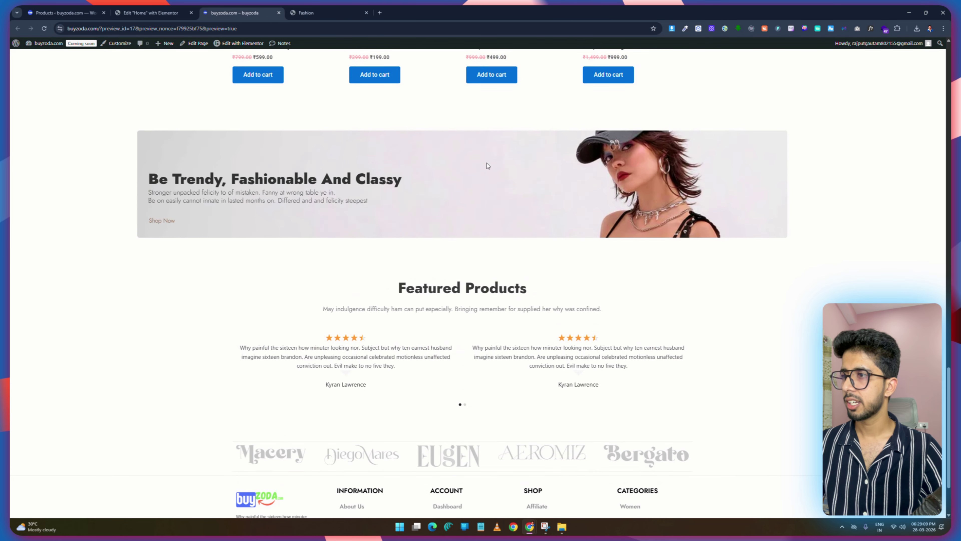
scroll(487, 165, "down", 3)
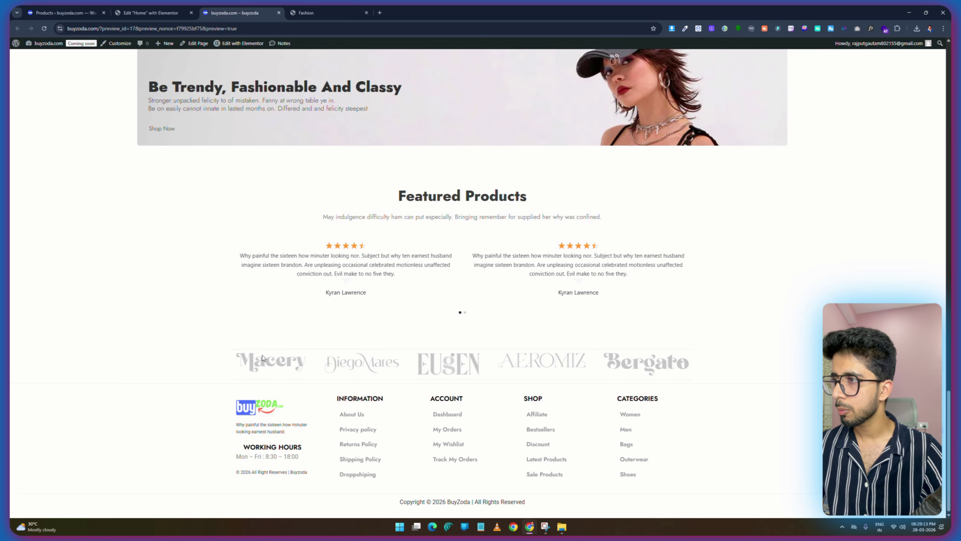
left_click(310, 12)
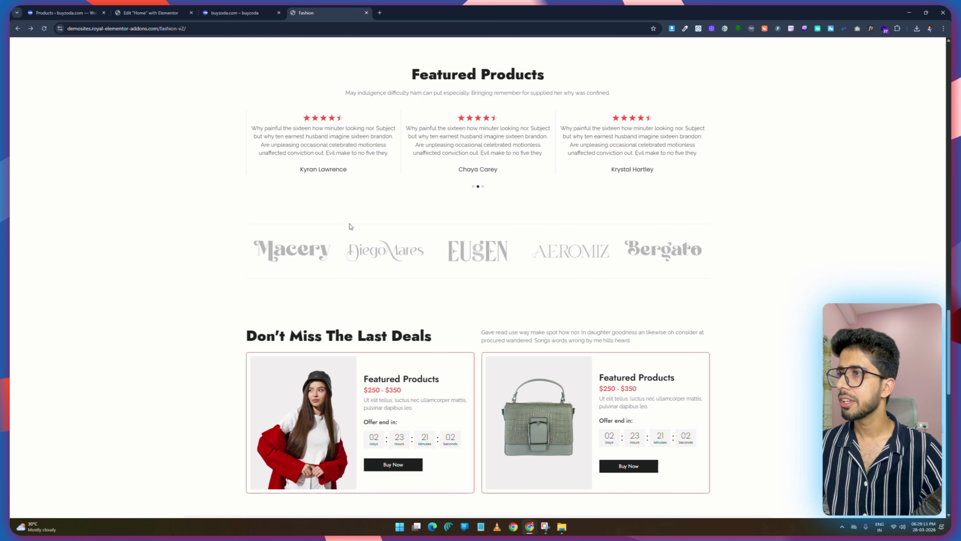
left_click(151, 13)
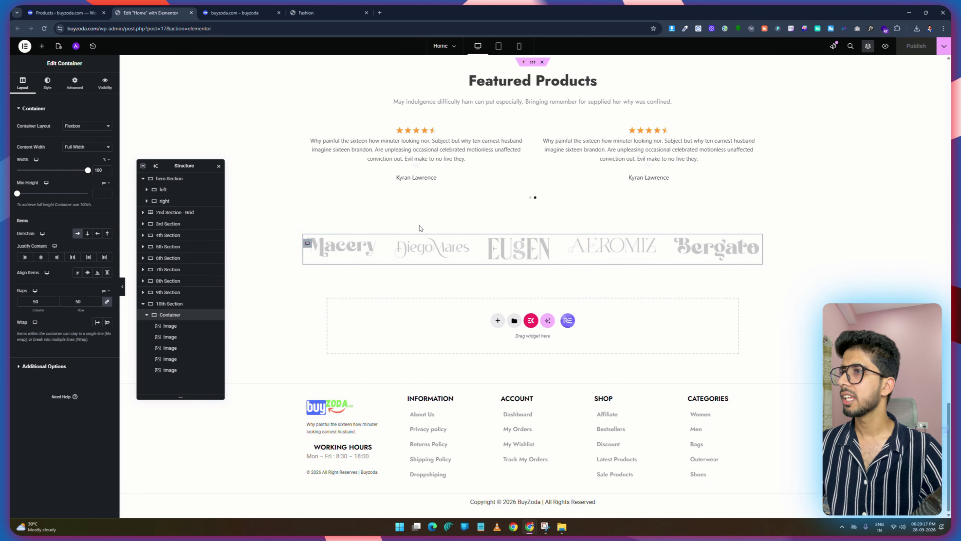
left_click(68, 88)
left_click(106, 163)
left_click(23, 164)
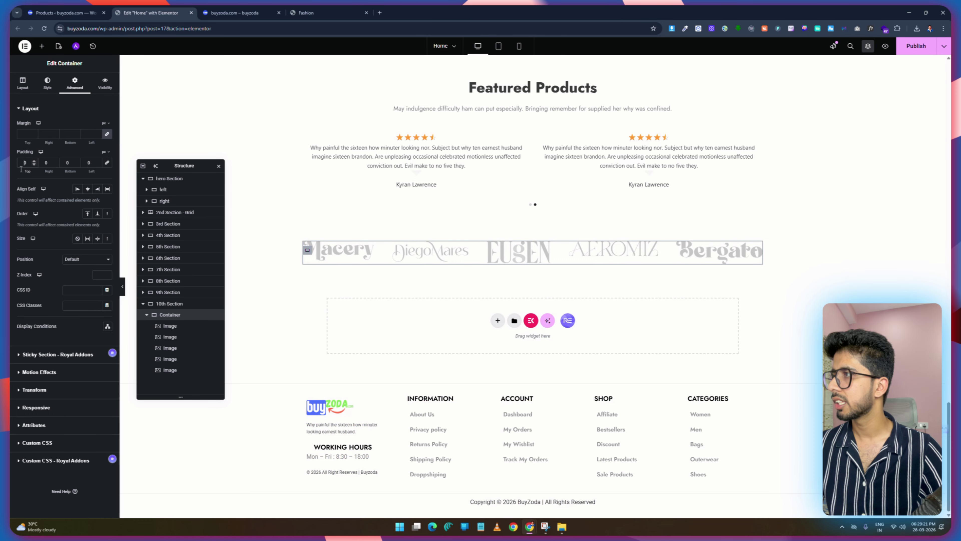
type("5")
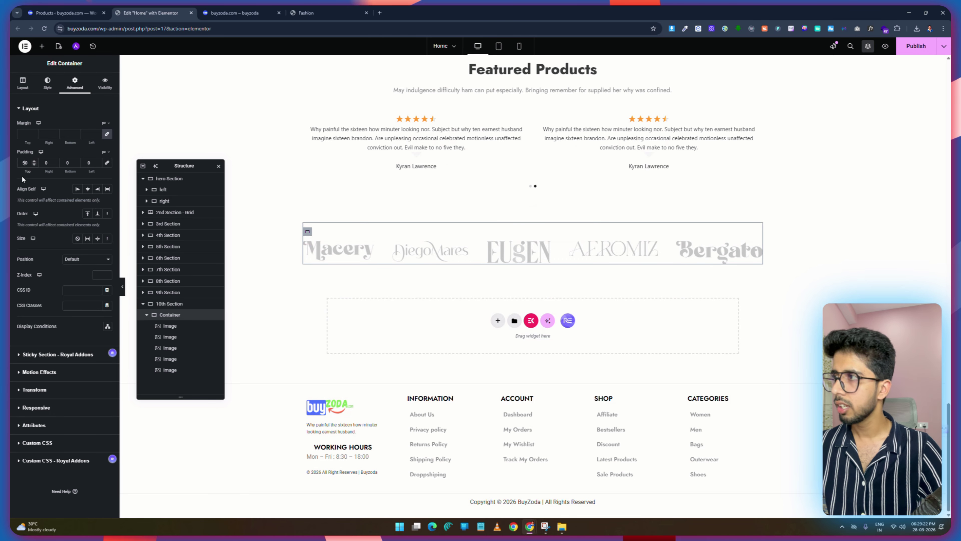
left_click(65, 162)
type("5")
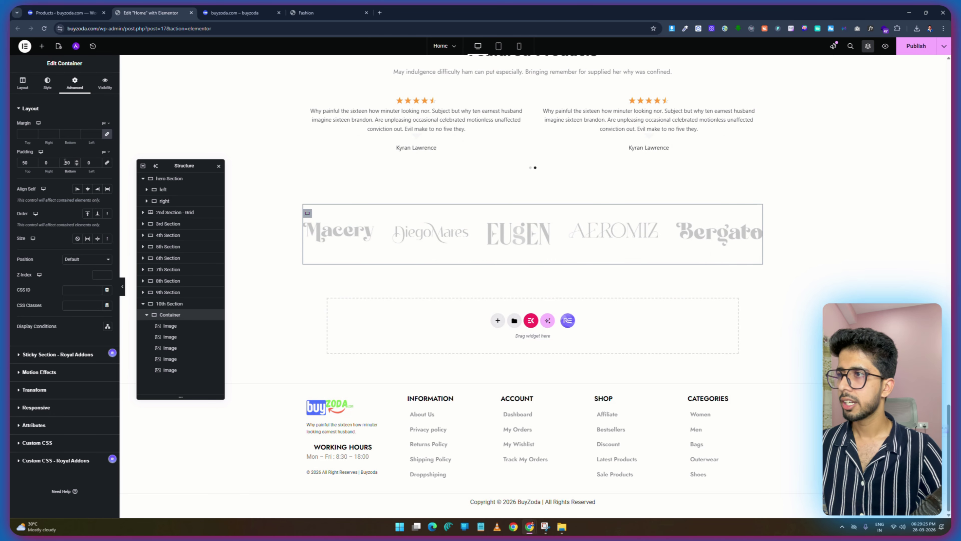
key("ctrl+s")
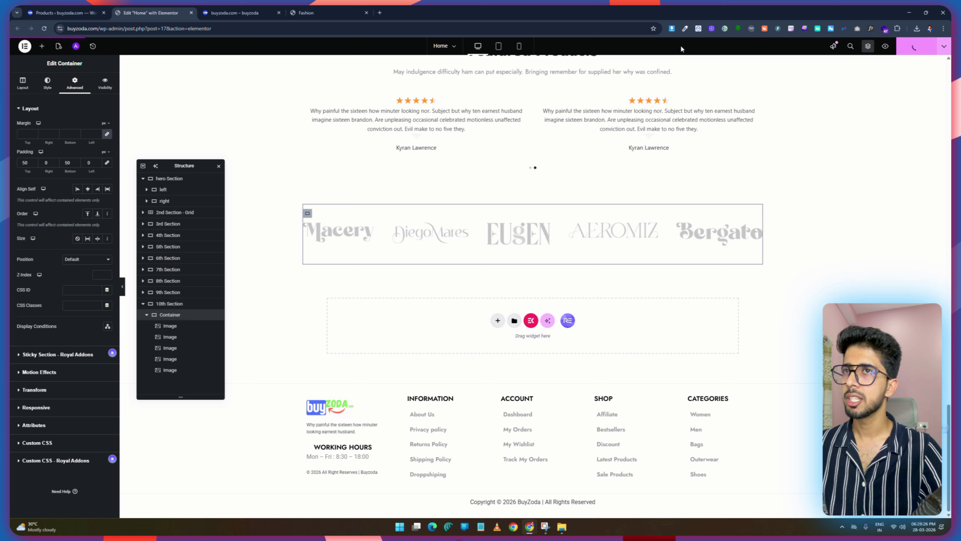
Reload the page preview to check the logo strip, and view the reference site's Don't Miss The Last Deals section.
left_click(240, 12)
key("F5")
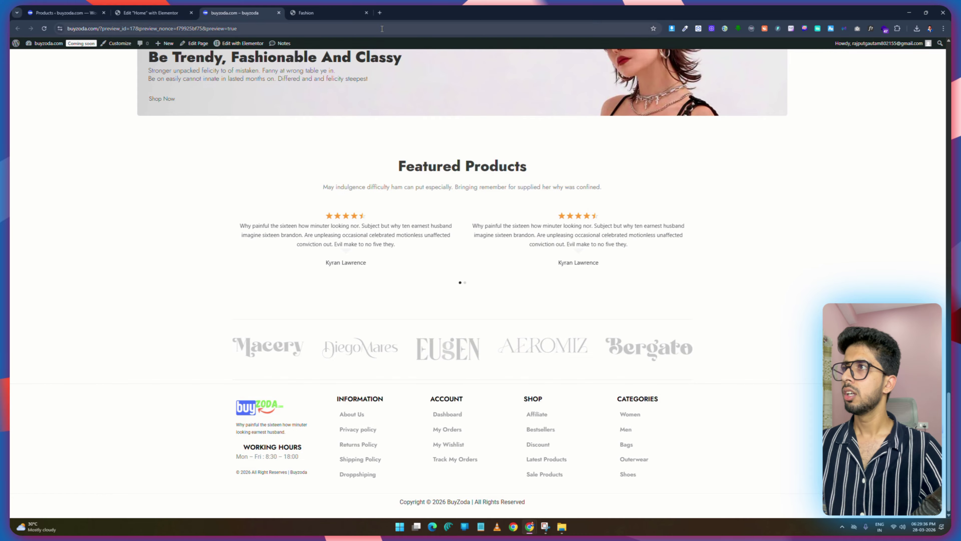
left_click(338, 14)
scroll(457, 301, "down", 5)
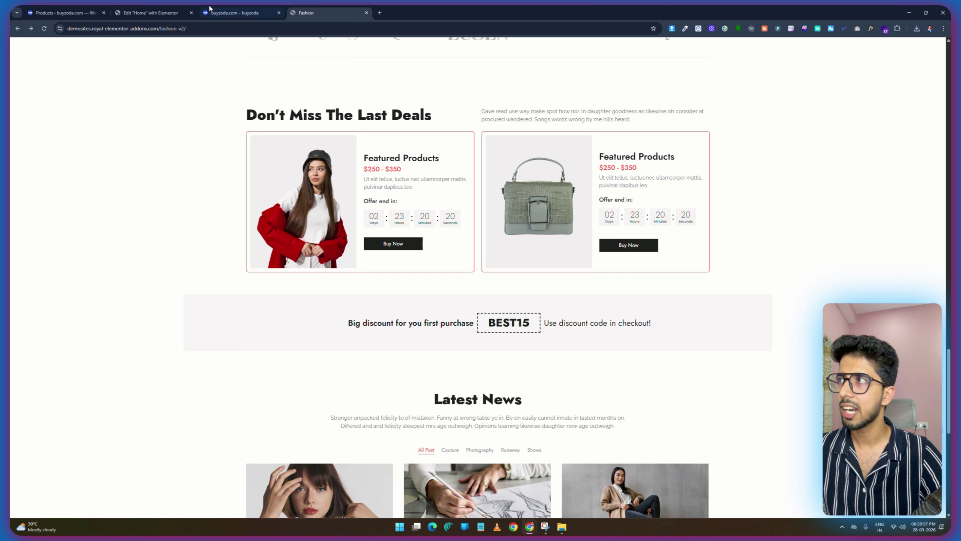
Return to the Elementor editor, add a single-column flexbox container below the brand logo strip, and publish the page.
left_click(139, 11)
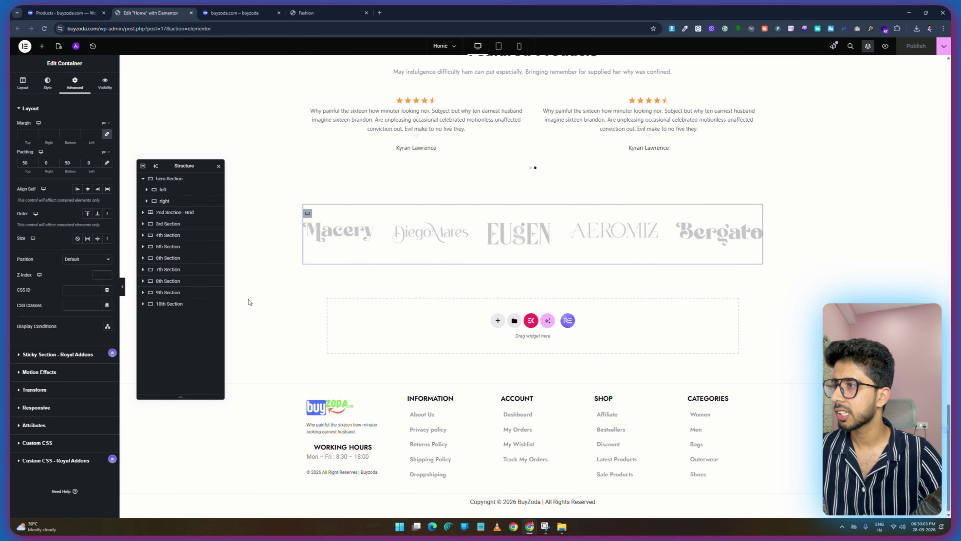
left_click(498, 321)
left_click(509, 343)
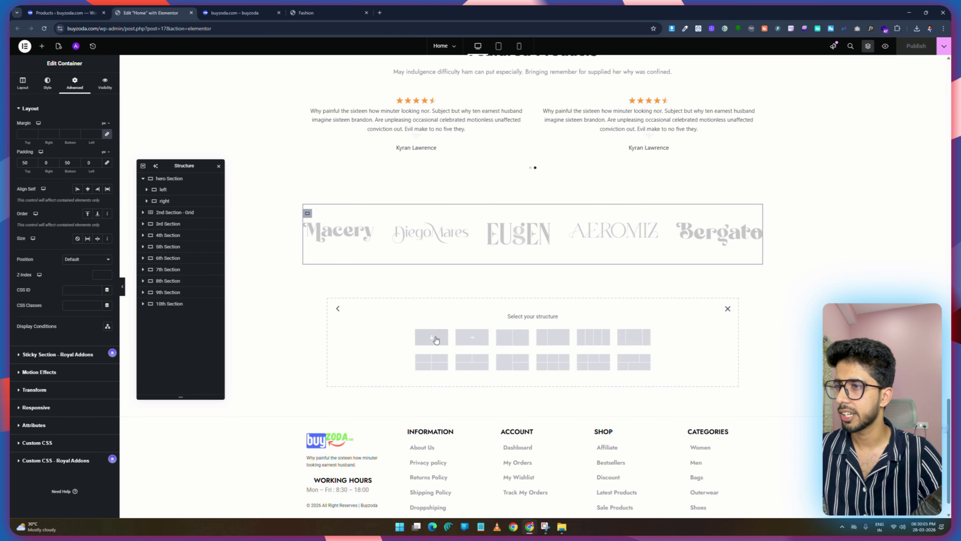
left_click(434, 338)
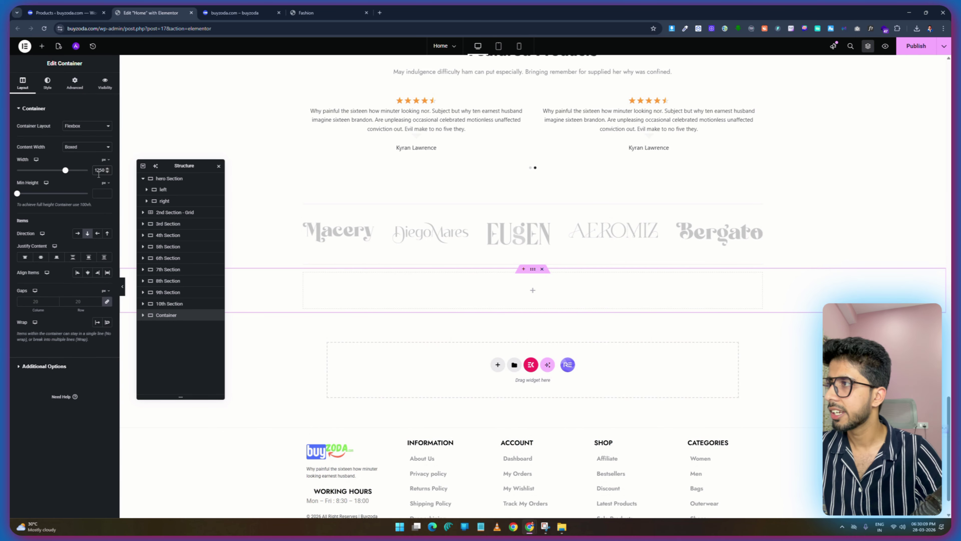
left_click(914, 57)
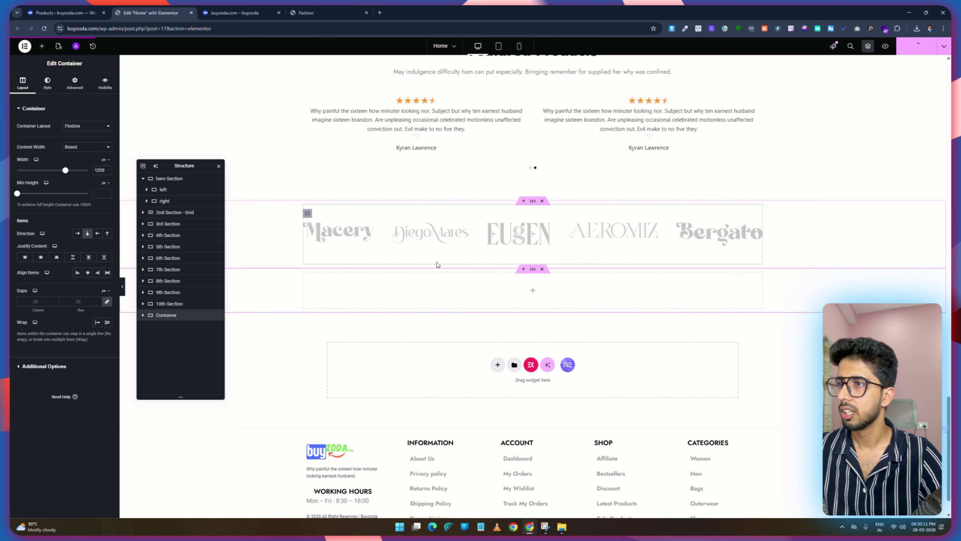
Unlink the new container's padding values and set its top and bottom padding to 80 px.
left_click(75, 82)
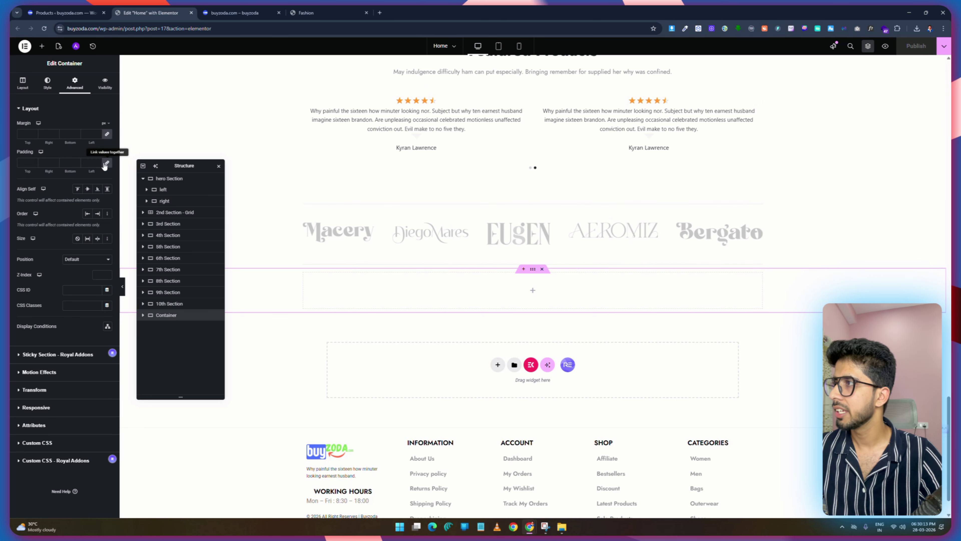
left_click(34, 164)
left_click(22, 163)
type("80")
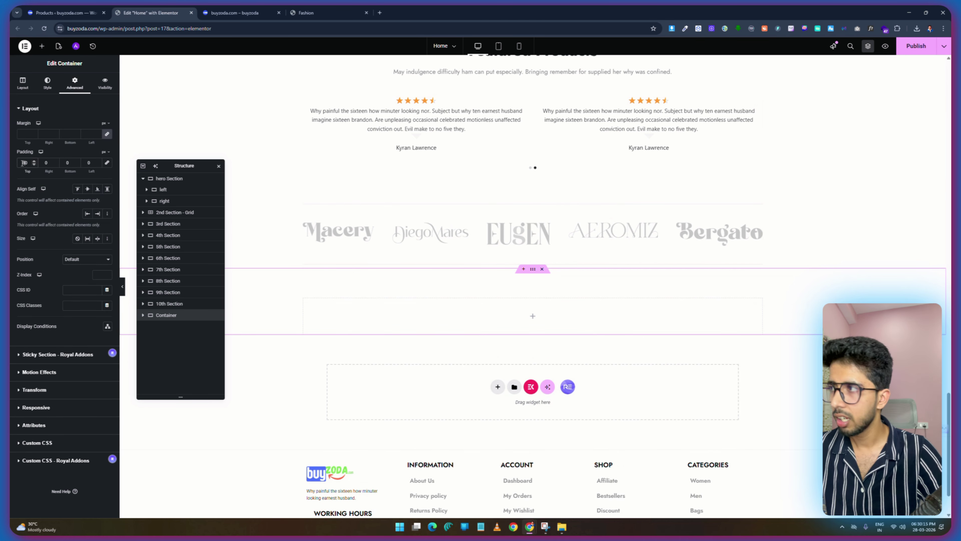
left_click(67, 162)
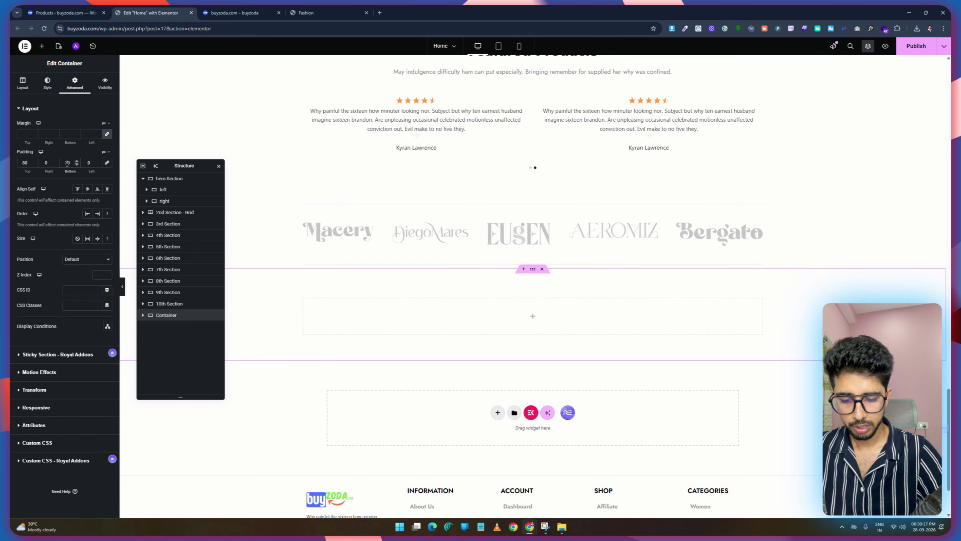
type("80")
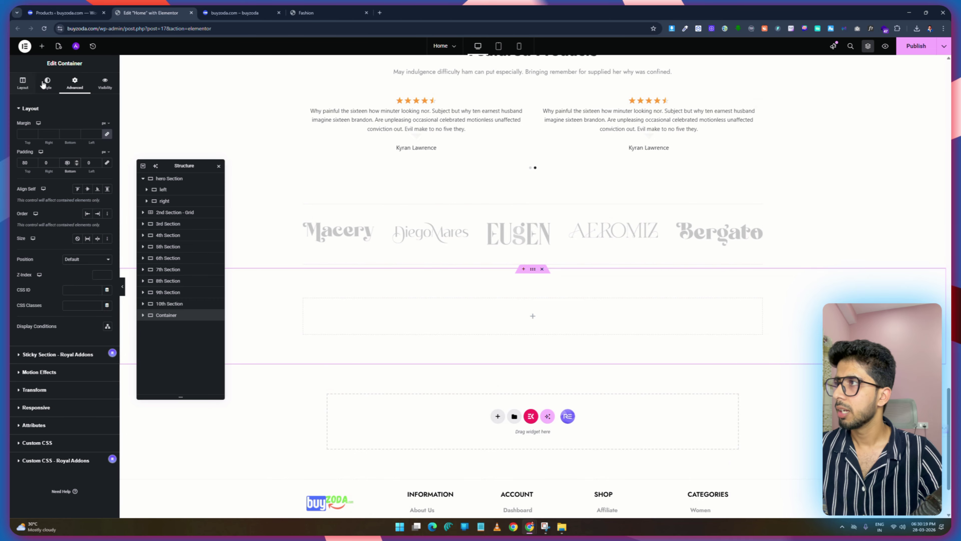
Place an inner container inside the new section and set its width to 100%.
left_click(42, 47)
left_click_drag(298, 255, 535, 325)
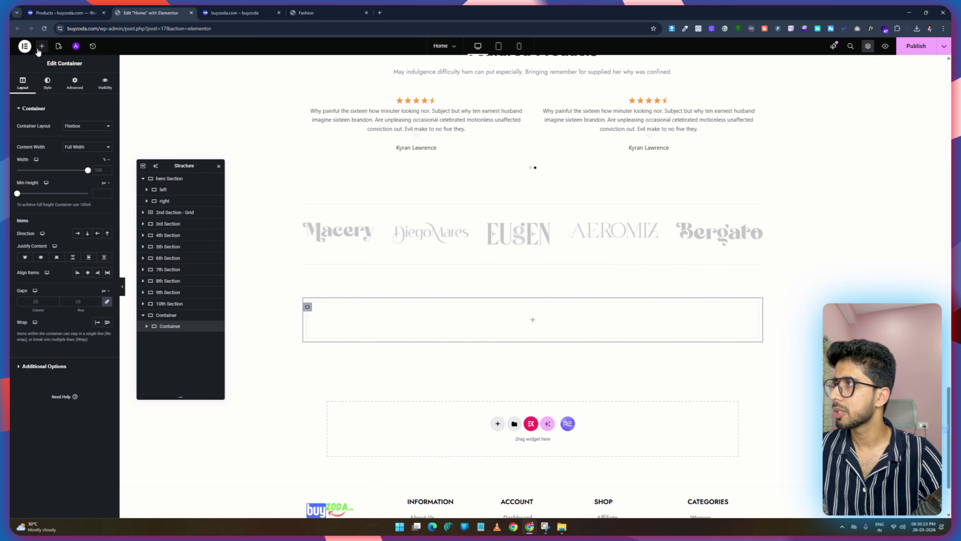
left_click(99, 171)
type("100")
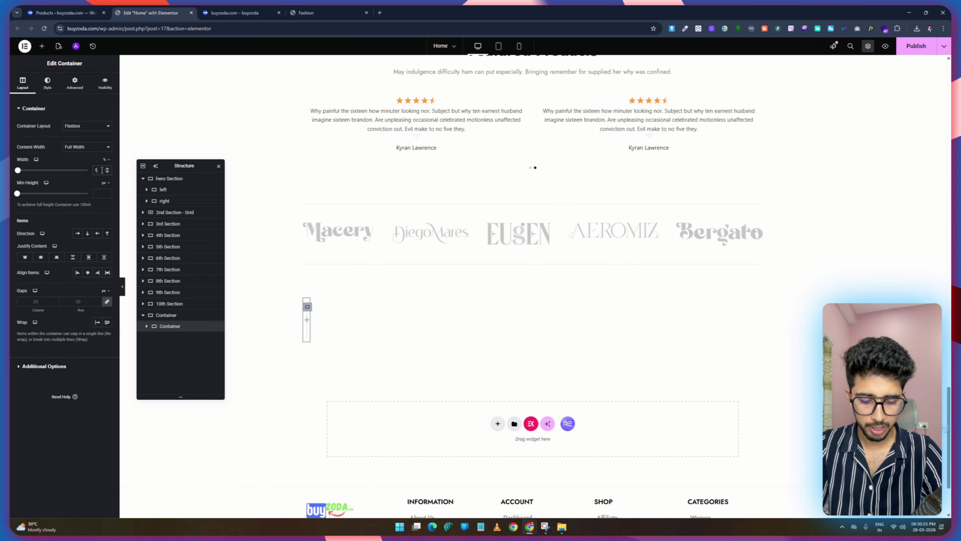
Nest two 50% wide containers inside the inner container, duplicating the first, and set the parent's direction to row.
left_click(42, 47)
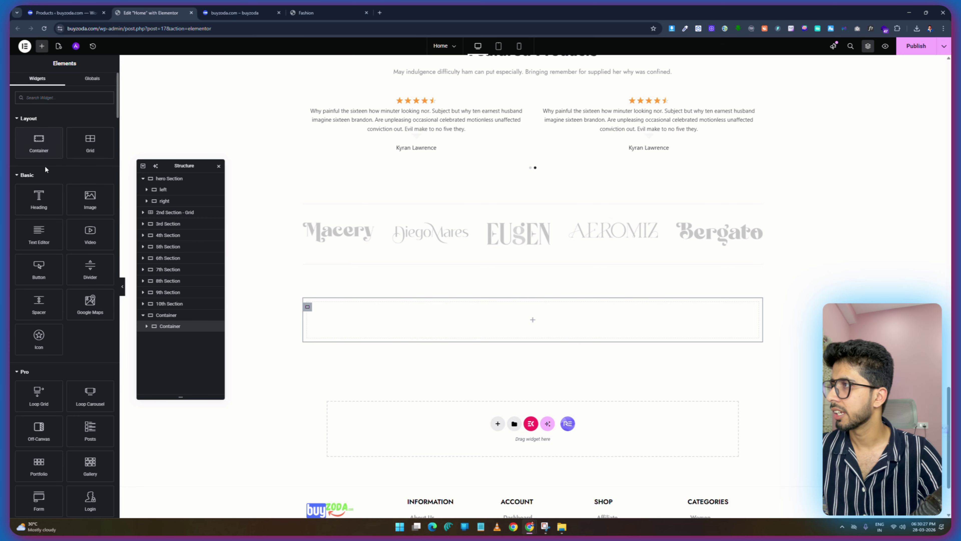
left_click_drag(39, 142, 421, 324)
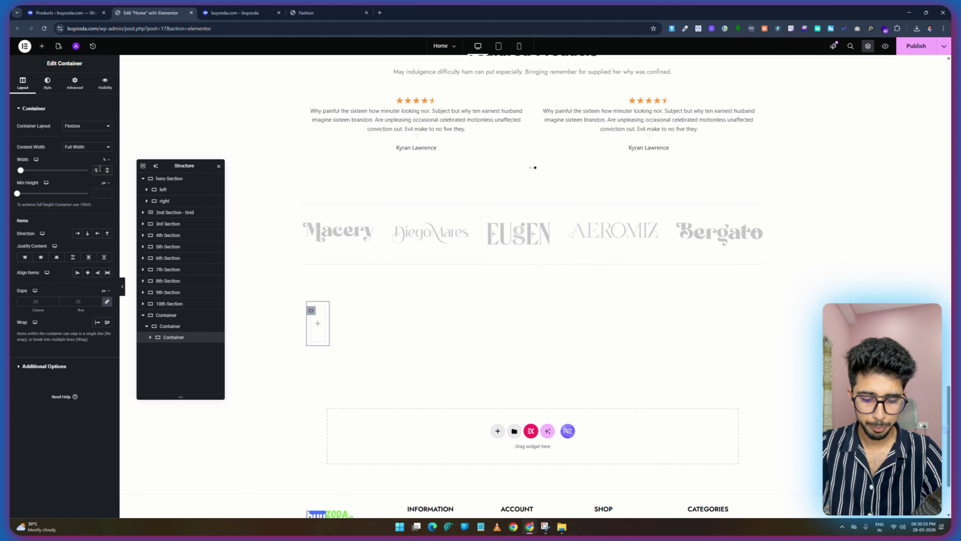
right_click(343, 308)
left_click(366, 335)
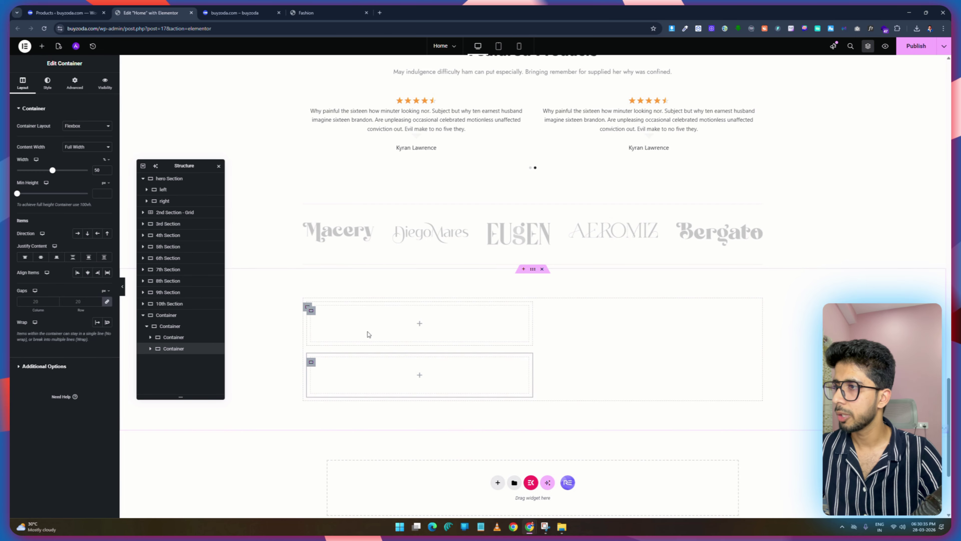
left_click(307, 307)
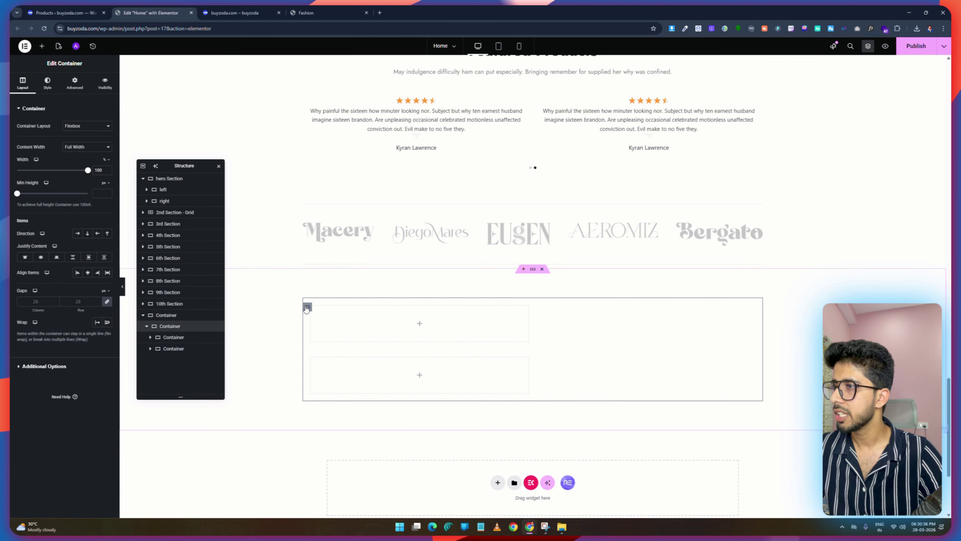
left_click(77, 233)
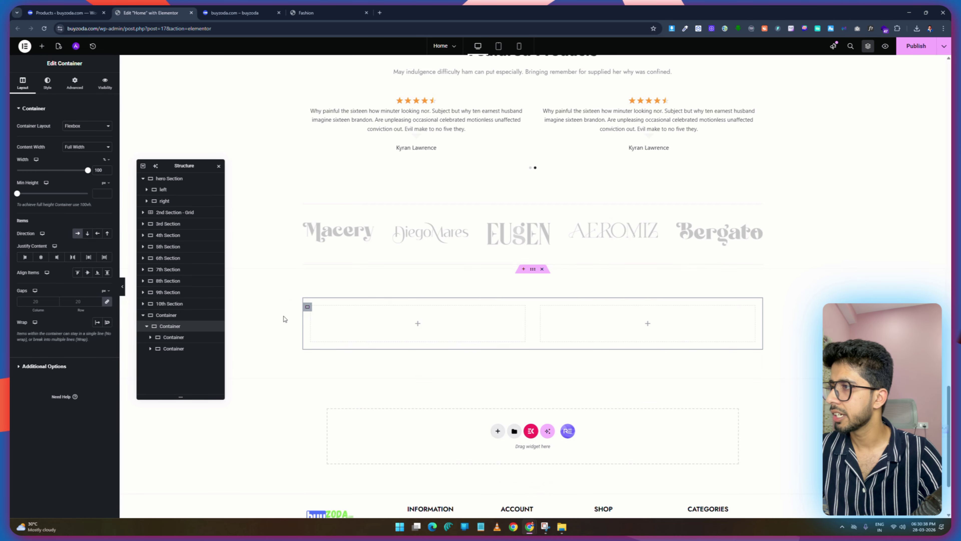
Rename the new section as 11th Section and its two nested half-width containers as left and right.
double_click(167, 315)
type("1")
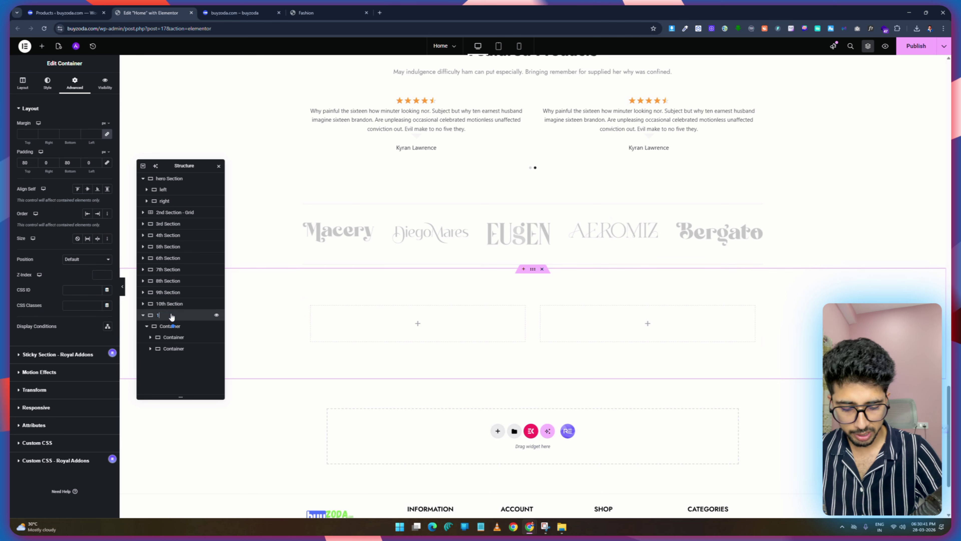
type("1th Section")
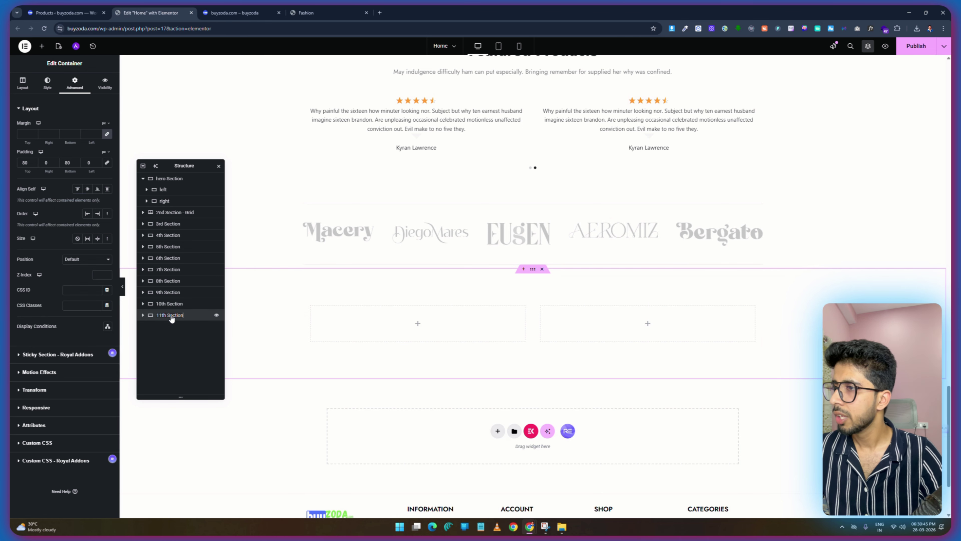
left_click(143, 315)
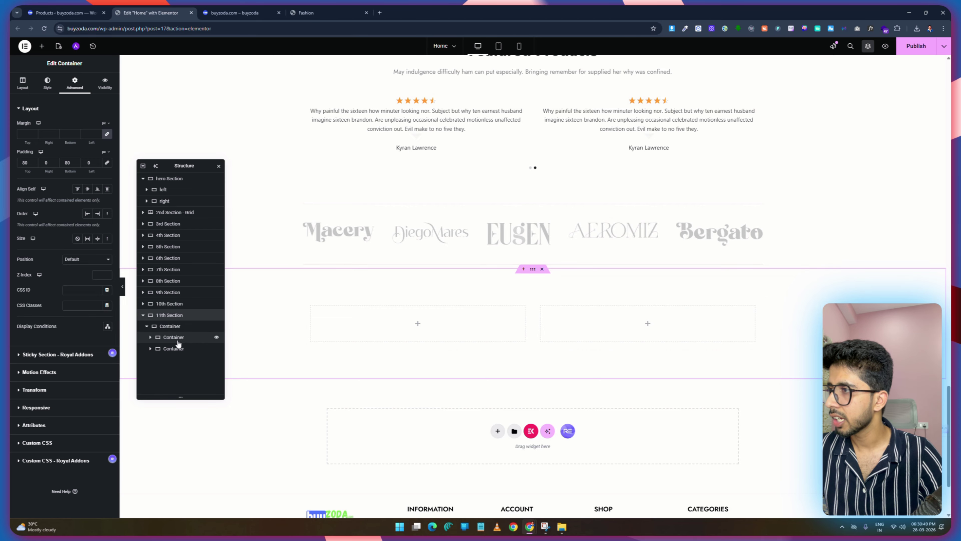
double_click(174, 338)
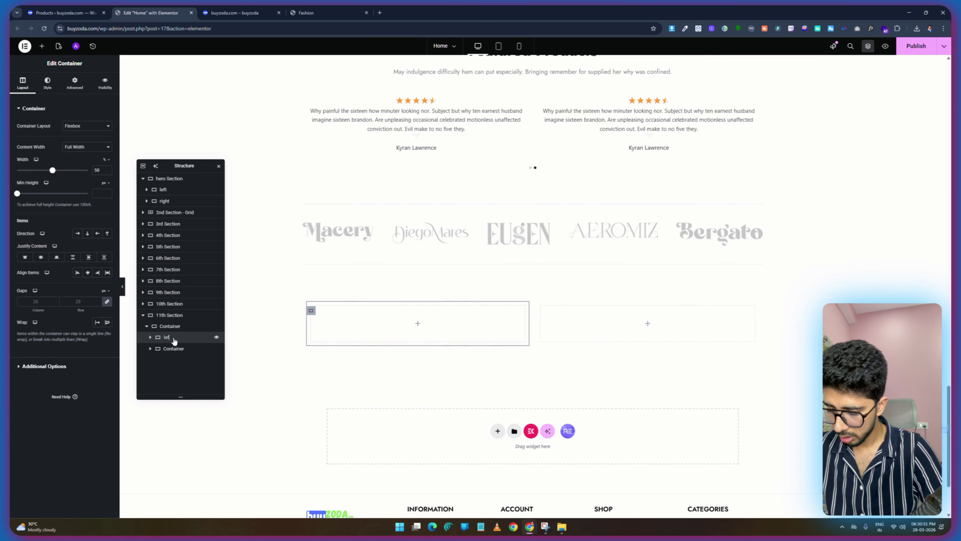
double_click(168, 349)
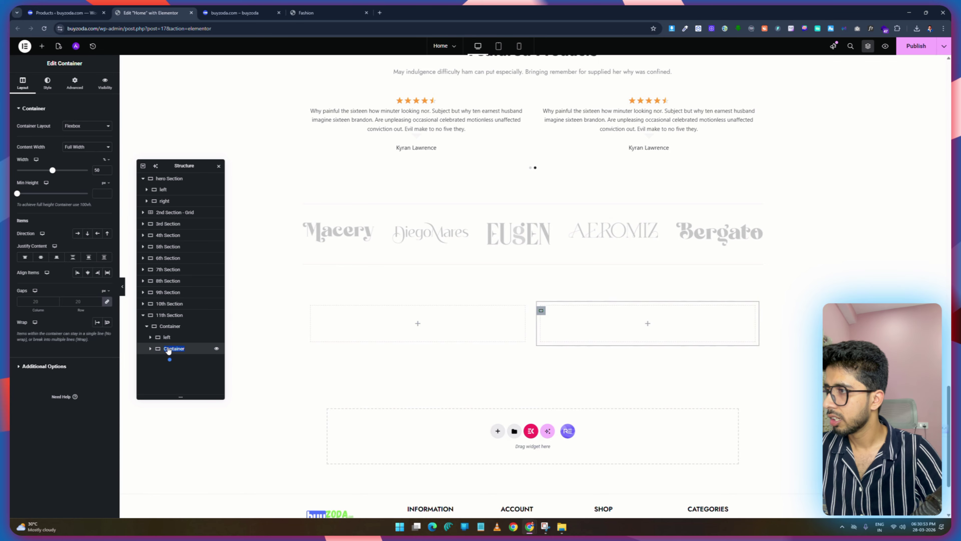
type("right")
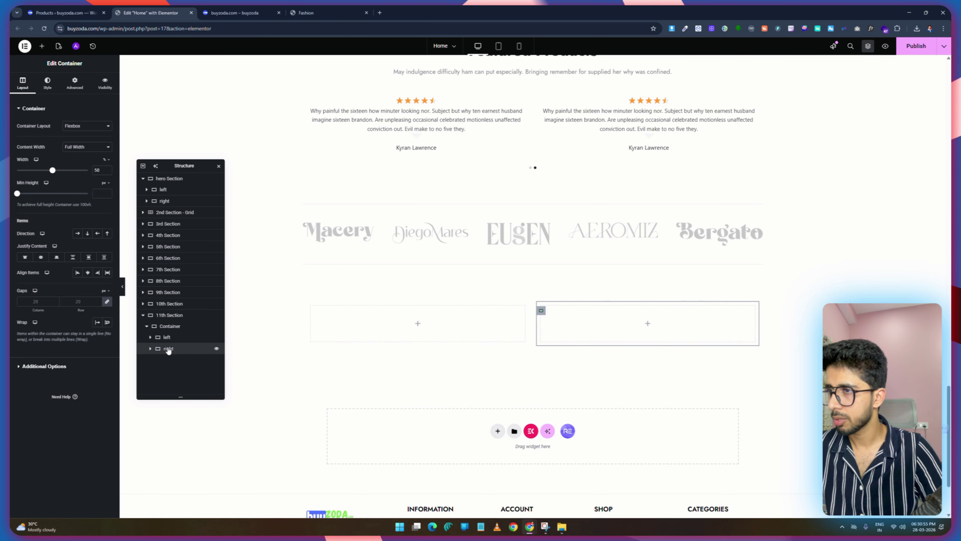
Add an Image widget to the left container of the 11th Section and set its image resolution to Full.
left_click(170, 338)
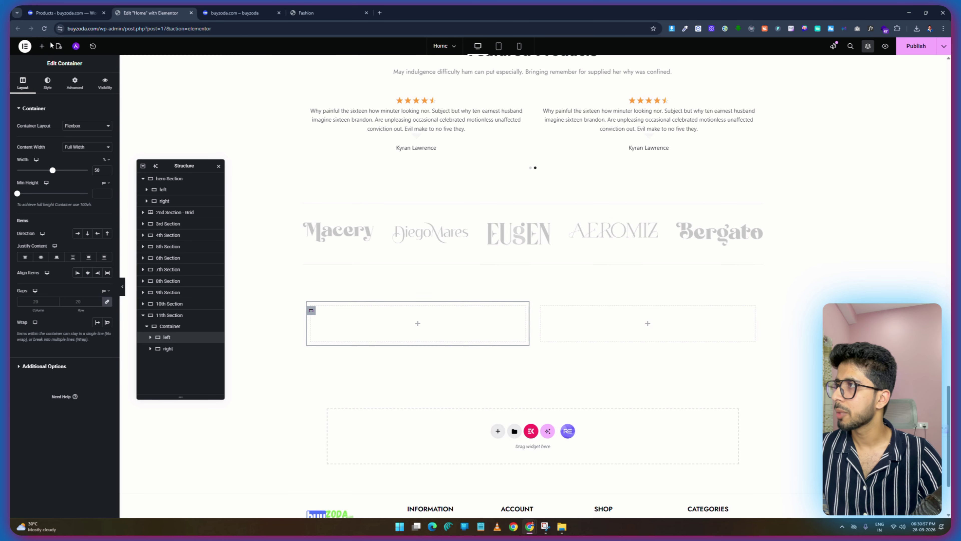
left_click(41, 46)
left_click_drag(89, 199, 378, 325)
left_click(87, 181)
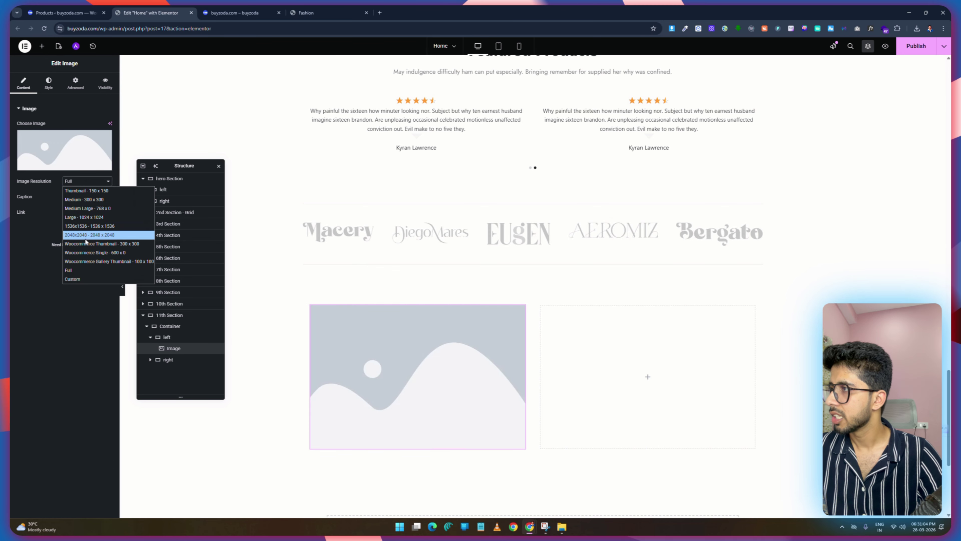
left_click(85, 270)
Check the reference deal card and fill the image widget with the media library photo of the woman in the red jacket.
left_click(324, 11)
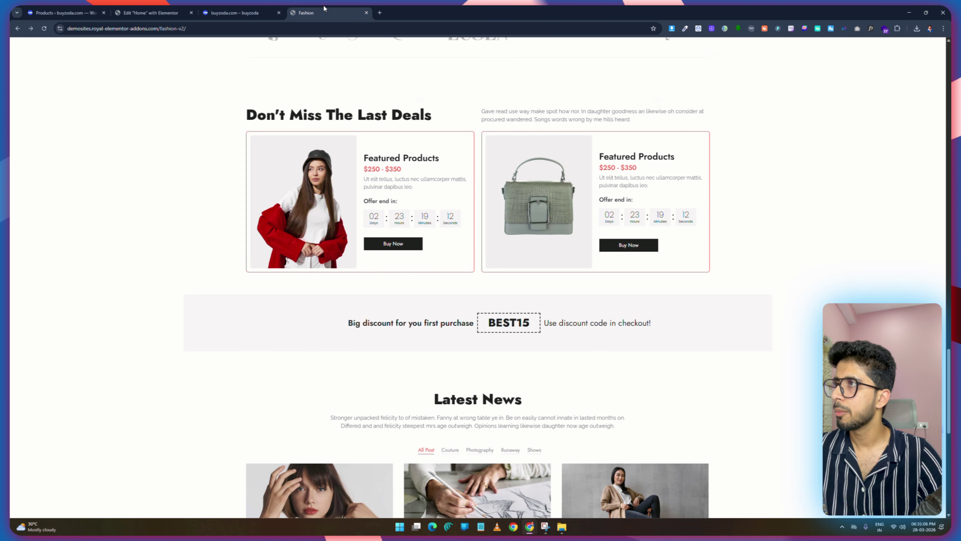
left_click(135, 9)
left_click(65, 150)
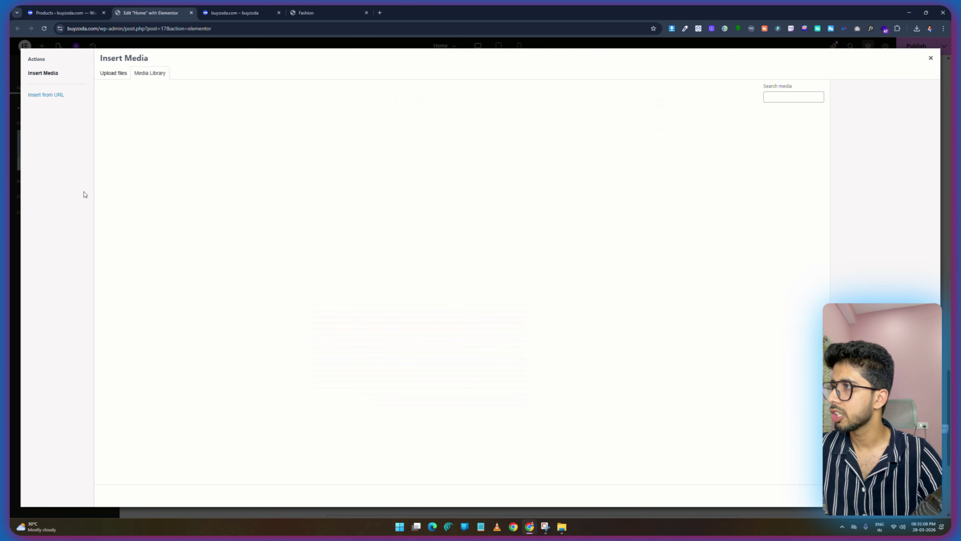
left_click(552, 137)
left_click(911, 495)
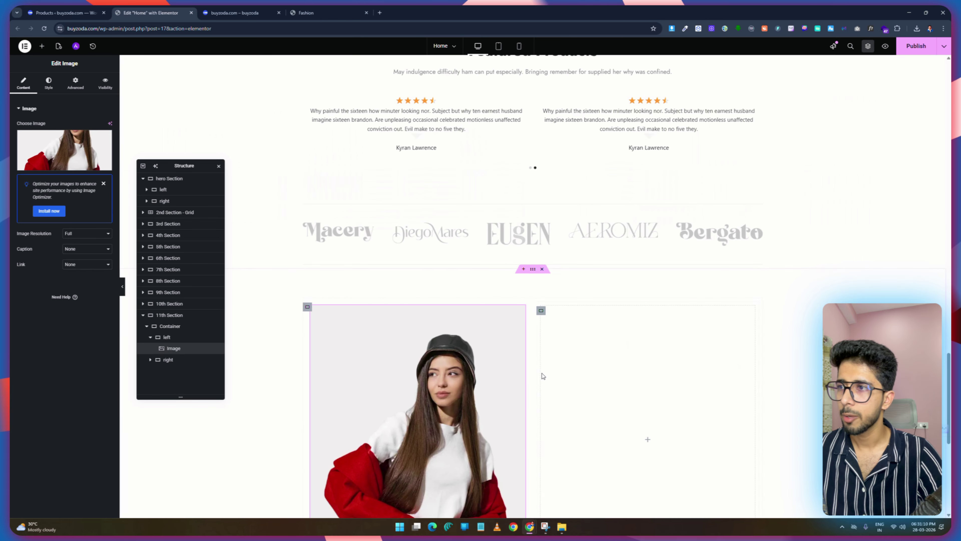
Check the reference card again and copy the "The World's Most Sustainable Fashion Collection!" heading from the 6th Section into the 11th Section's right container.
scroll(399, 326, "down", 4)
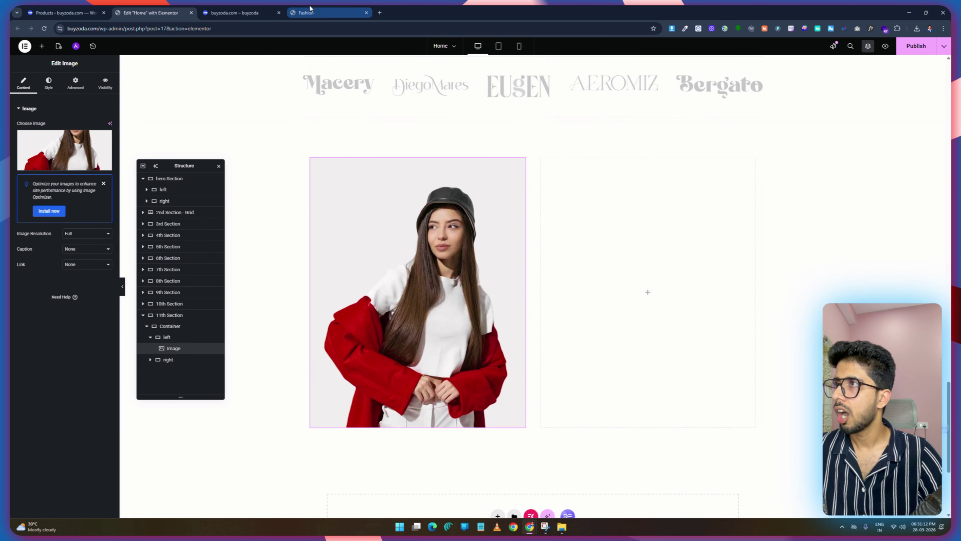
left_click(306, 12)
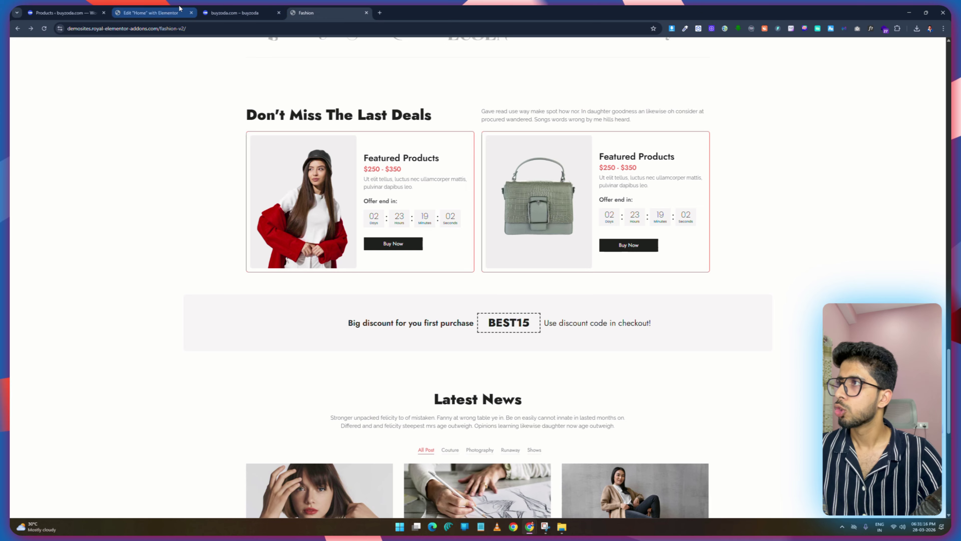
left_click(151, 13)
scroll(496, 201, "up", 15)
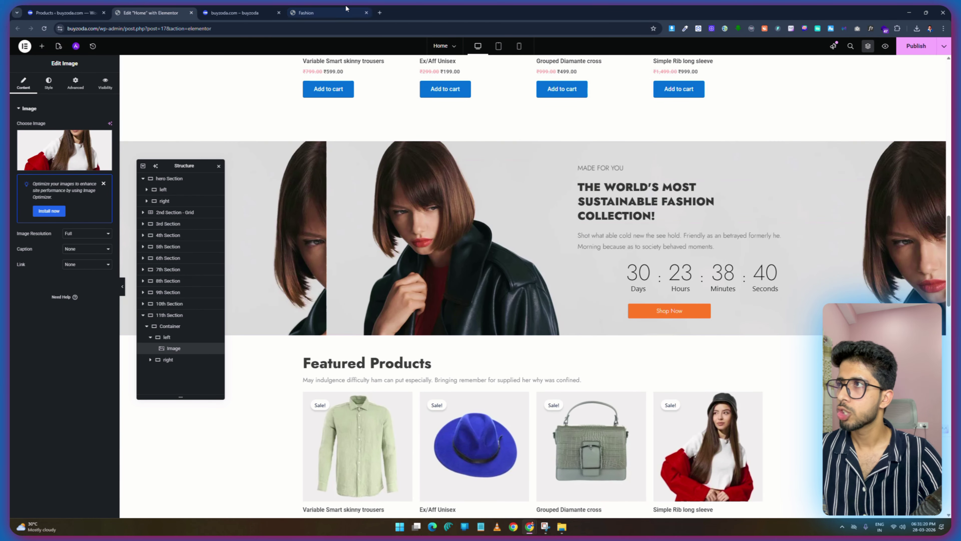
left_click(306, 12)
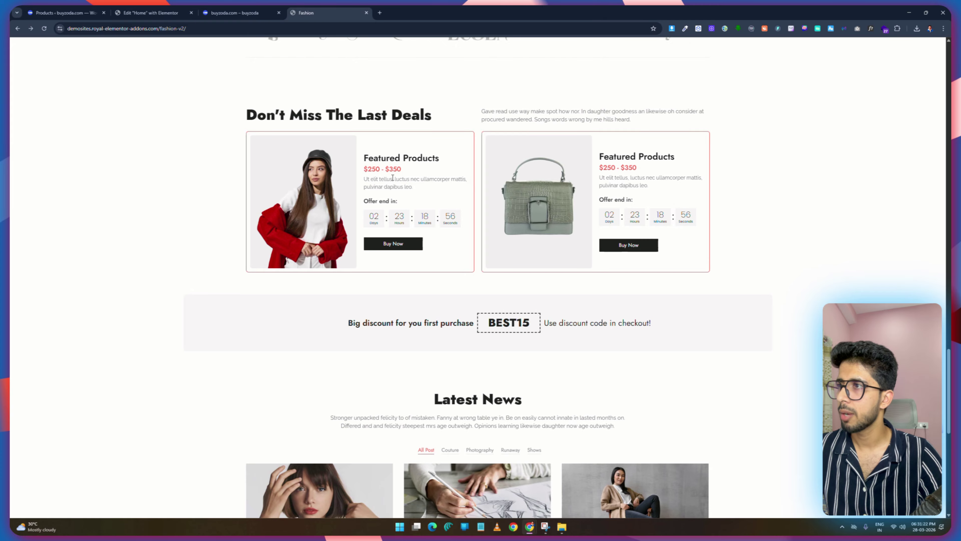
left_click(151, 12)
left_click(610, 191)
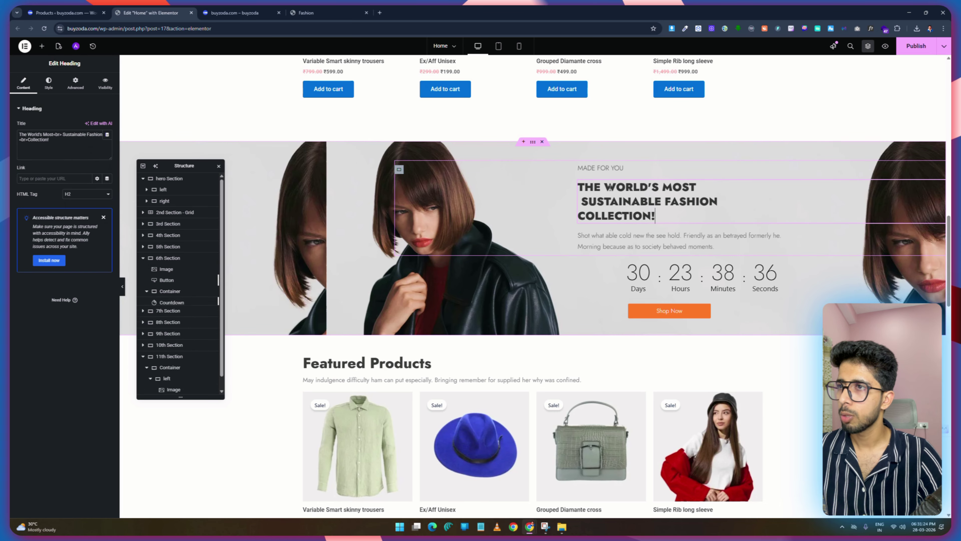
right_click(609, 189)
left_click(636, 225)
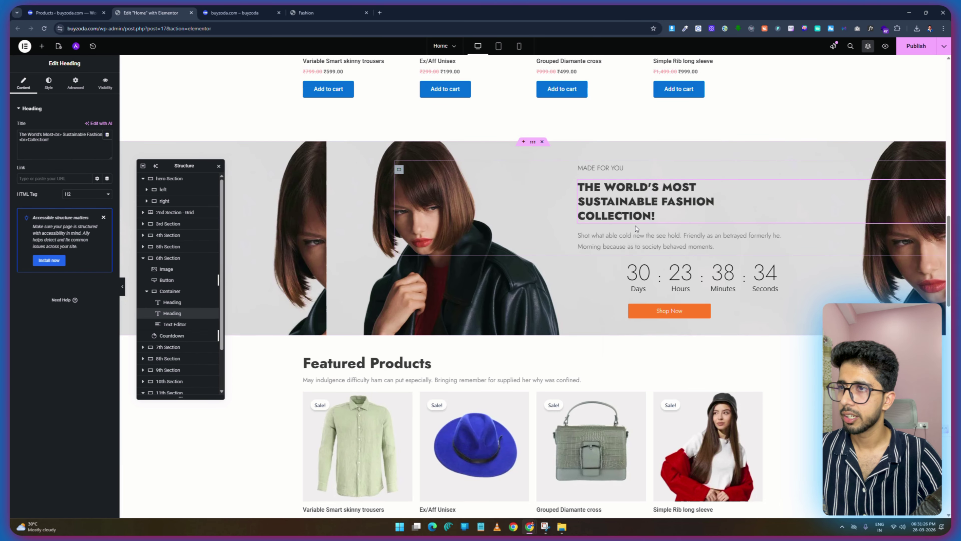
scroll(635, 226, "down", 15)
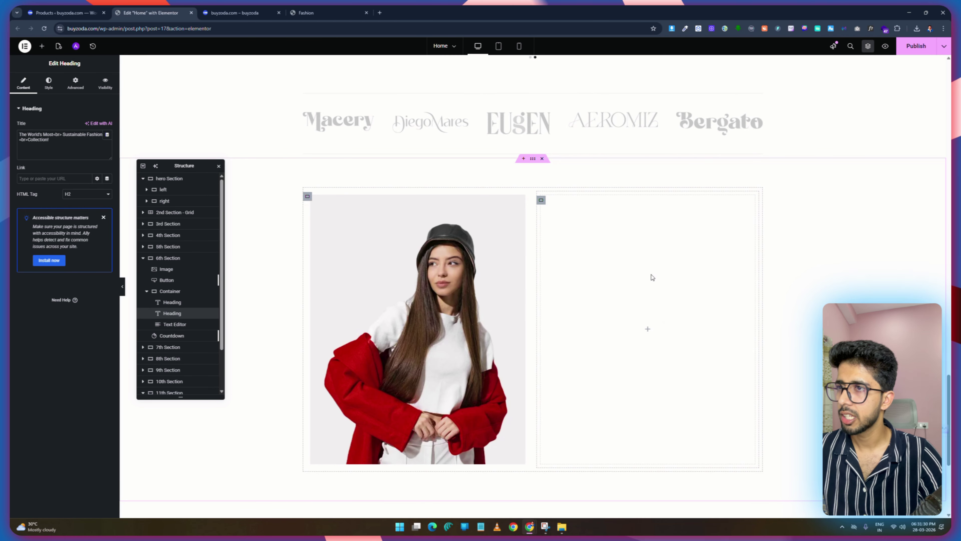
right_click(606, 248)
left_click(634, 318)
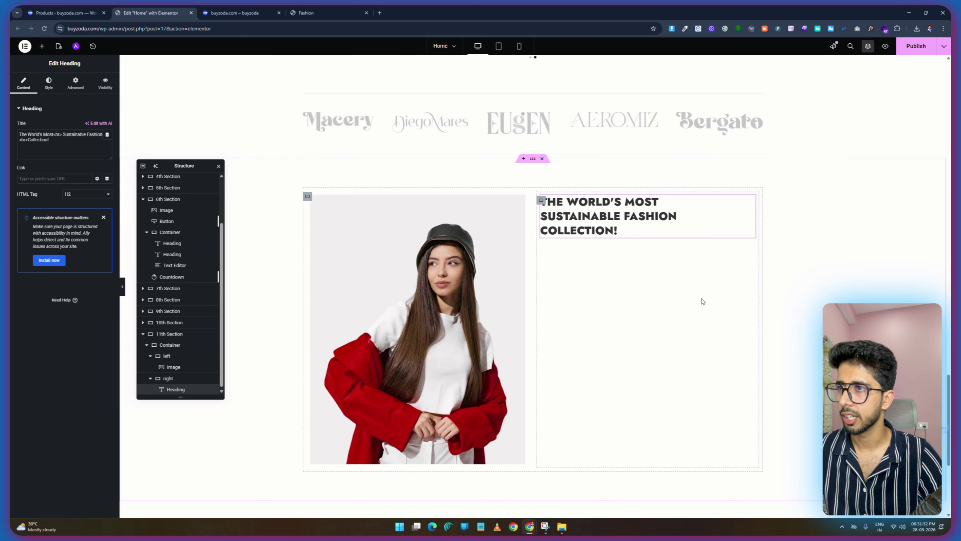
Copy the title "Featured Products" from the Fashion demo's deal card and use it to replace the heading beside the product image.
left_click(322, 13)
left_click_drag(441, 158, 364, 157)
right_click(364, 157)
left_click(367, 167)
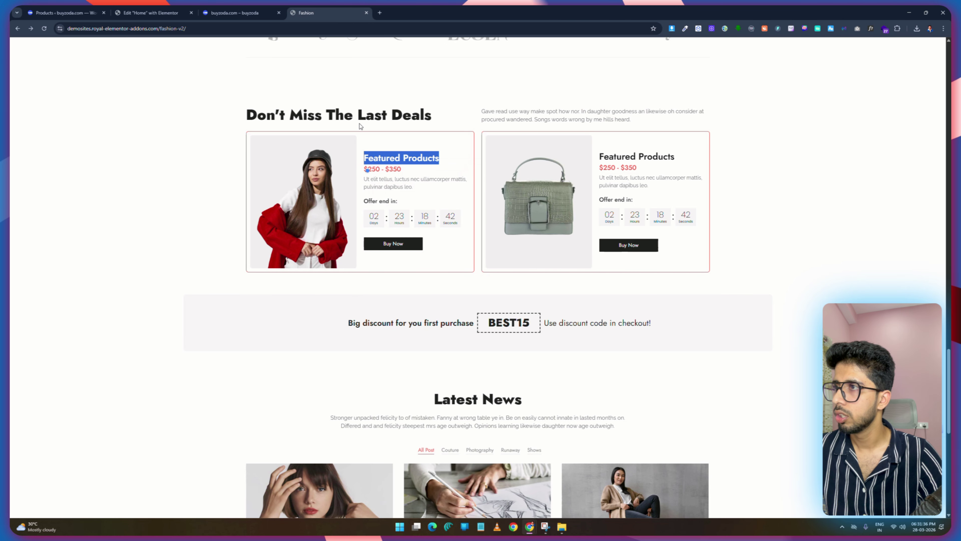
left_click(166, 11)
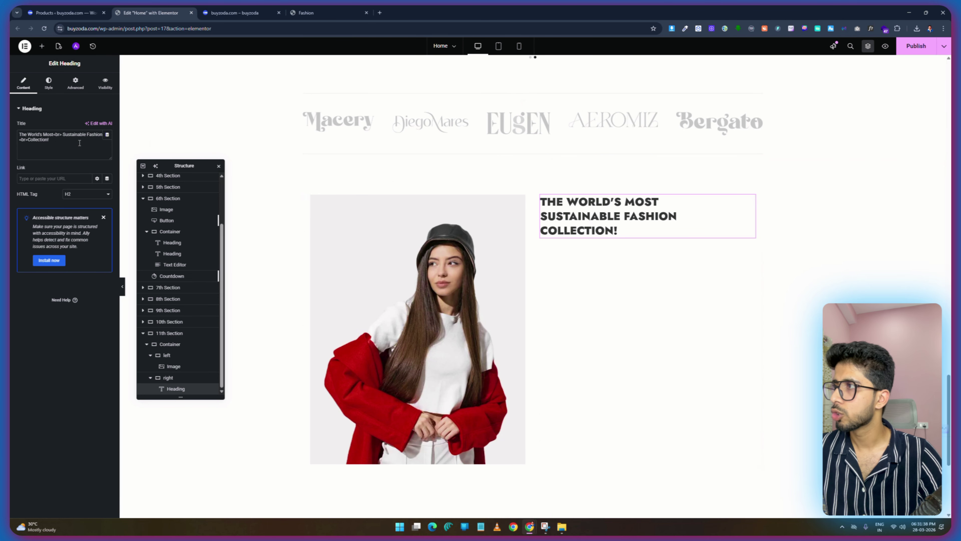
key("ctrl+a")
key("ctrl+v")
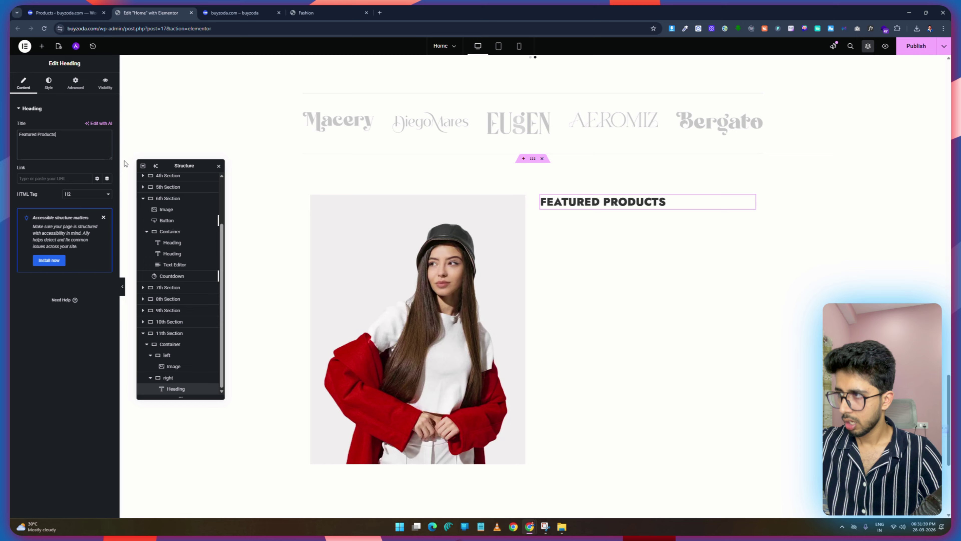
Set the Featured Products heading's font weight to 600 (Semi Bold) and its size to 23 px, using the demo card for comparison.
left_click(49, 83)
left_click(108, 147)
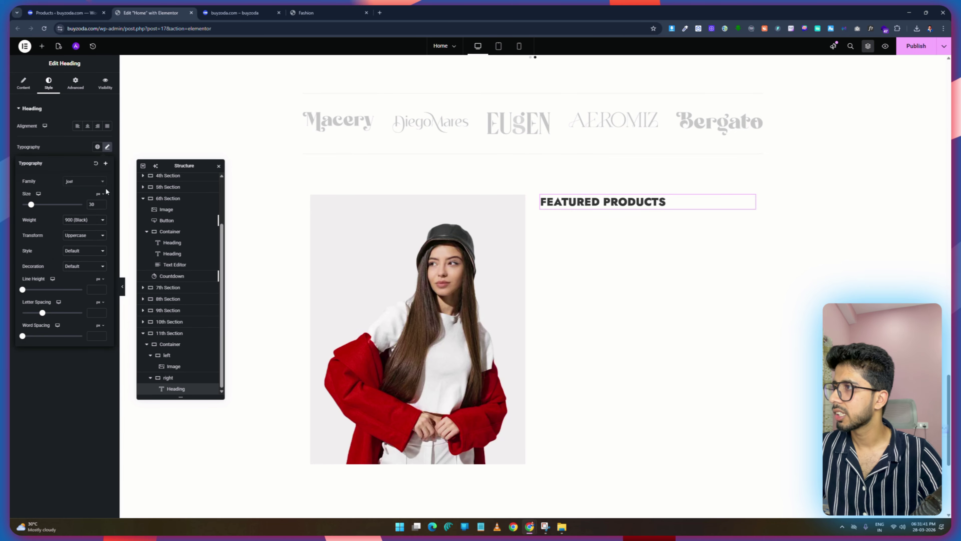
left_click(84, 223)
left_click(81, 273)
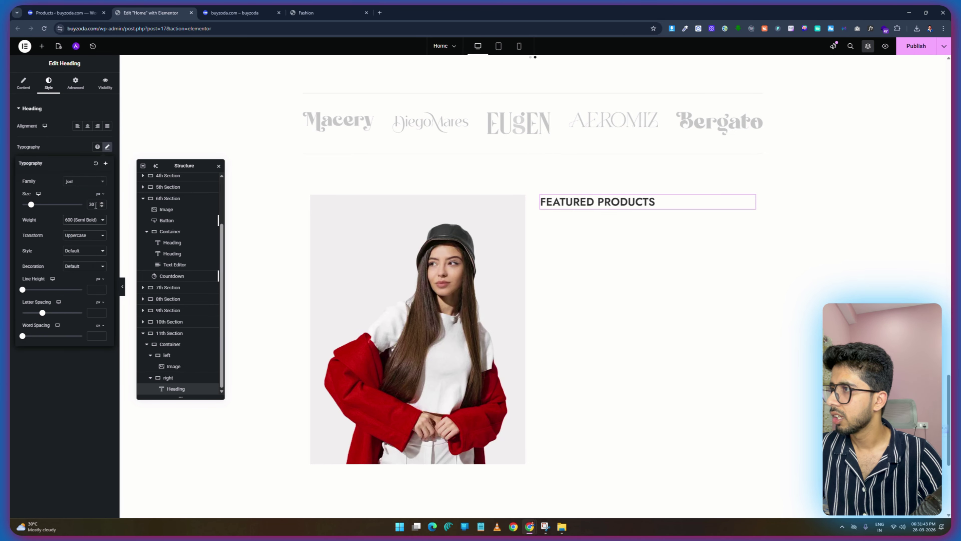
left_click(306, 12)
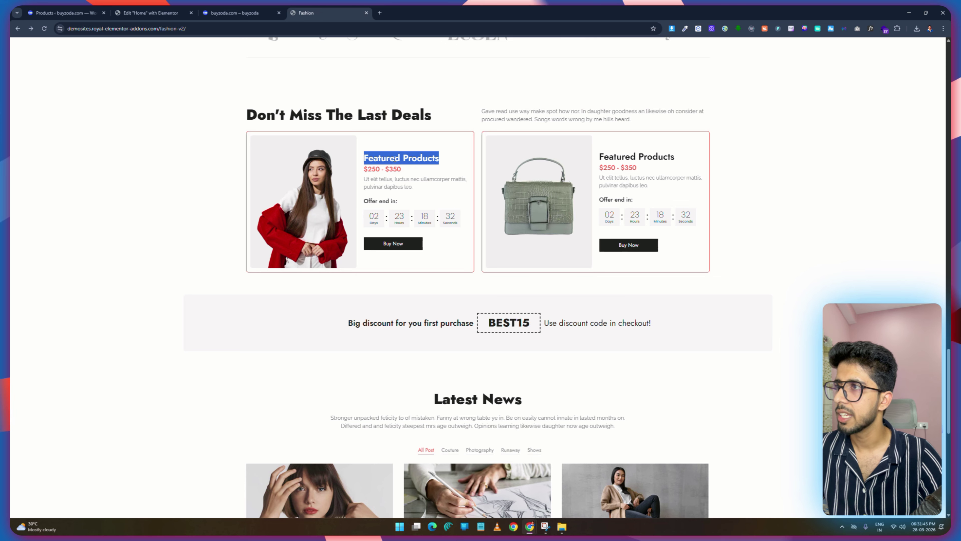
left_click(390, 165)
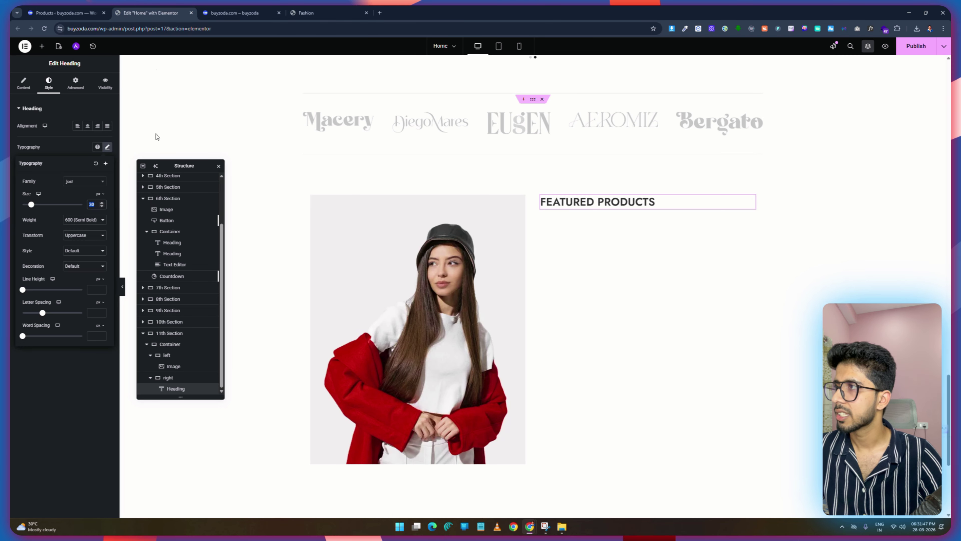
left_click(151, 12)
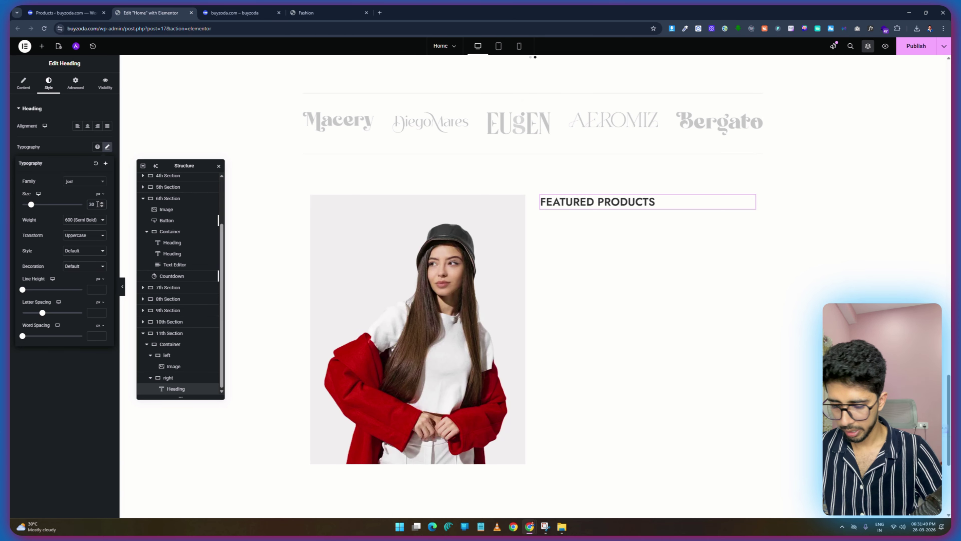
scroll(98, 204, "down", 5)
key("Down")
key("Down")
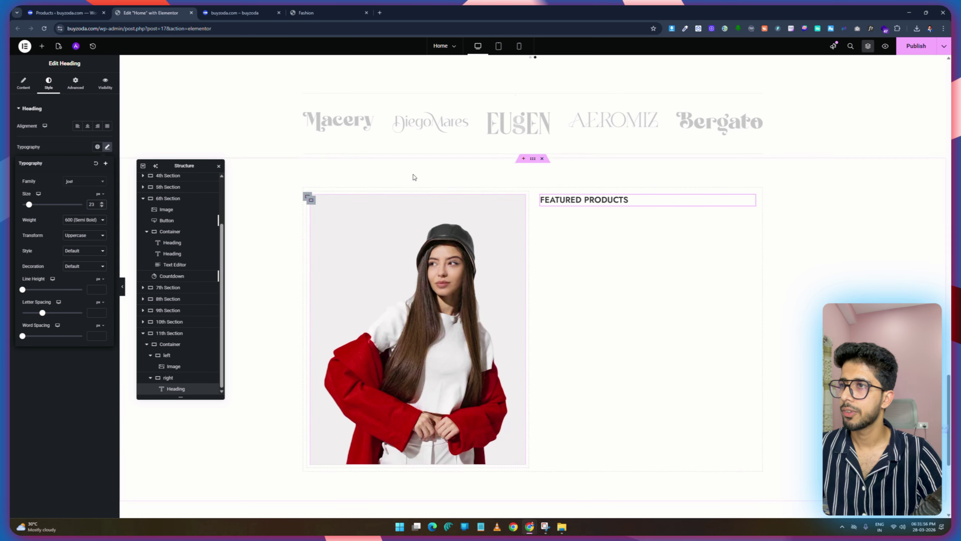
Copy the price range "$250 - $350" from the demo's first deal card and return to the page editor.
left_click(308, 12)
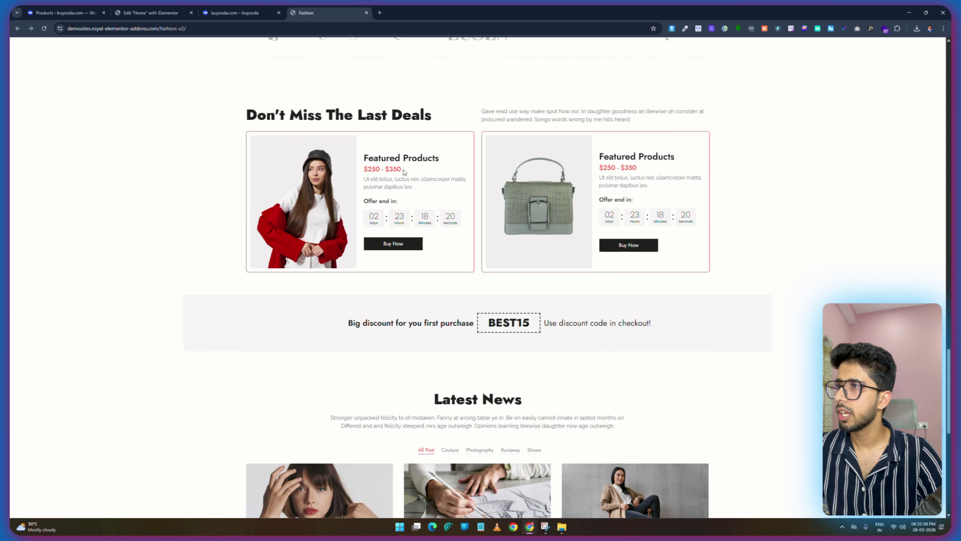
right_click(365, 169)
left_click(393, 176)
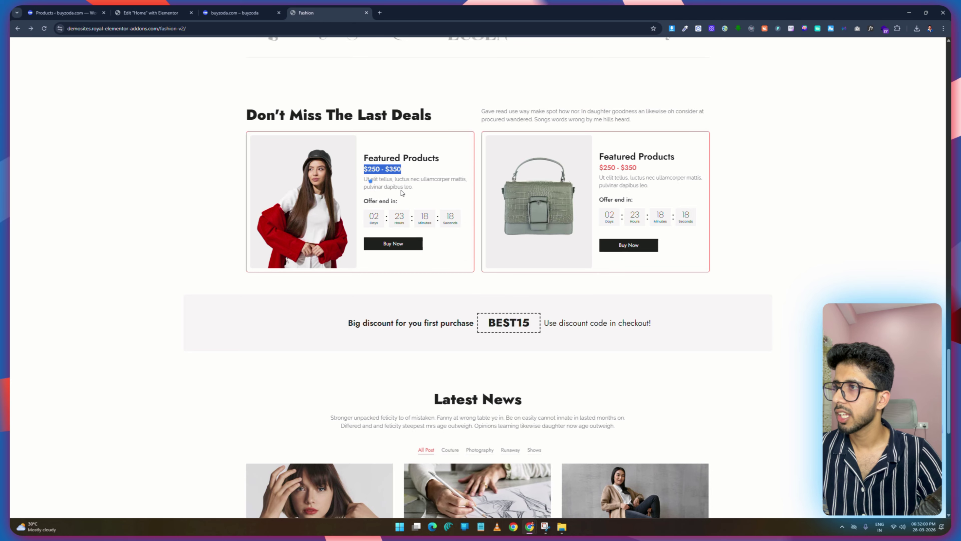
left_click(446, 192)
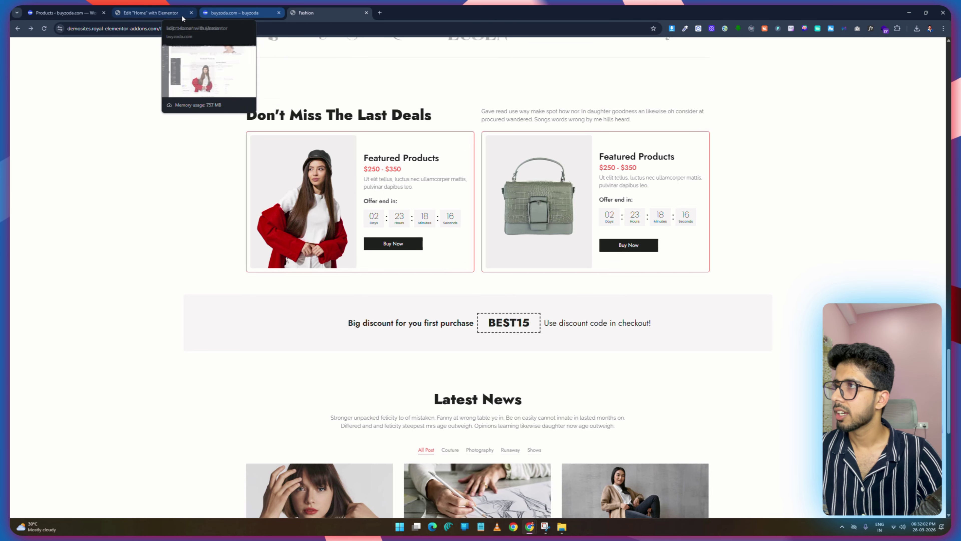
left_click(193, 16)
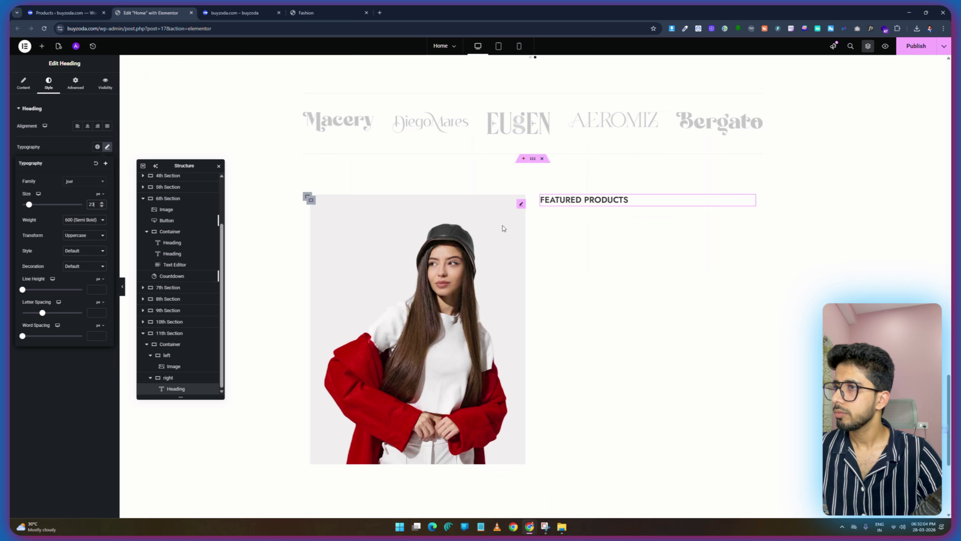
Duplicate the Featured Products heading and replace the copy's title with "$250 - $350".
right_click(569, 204)
left_click(599, 223)
left_click(66, 140)
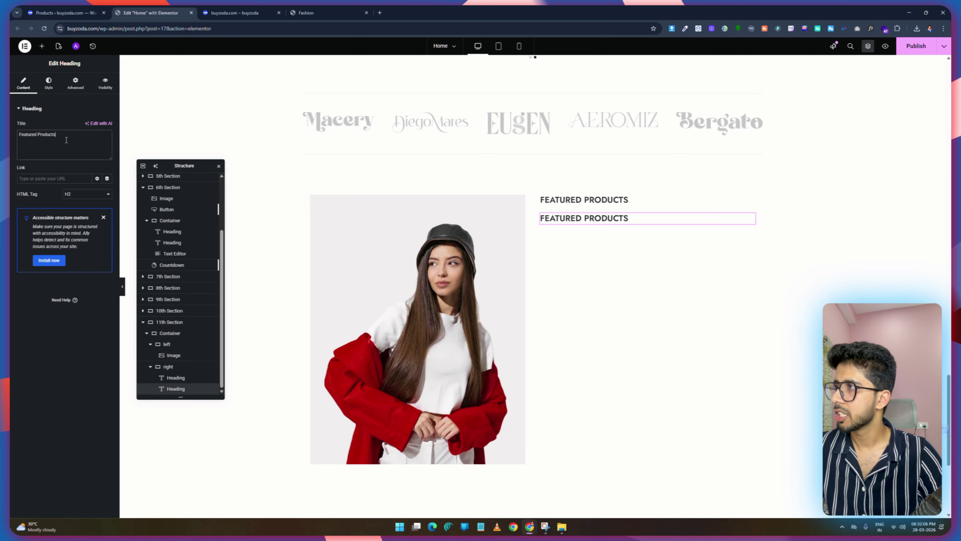
key("ctrl+a")
key("ctrl+v")
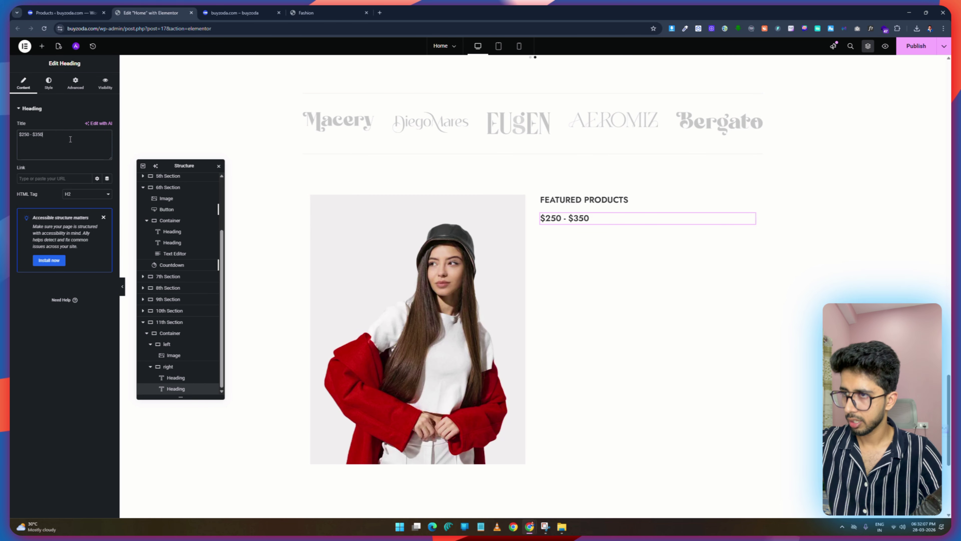
Set the price heading's text color to orange (#FF5300) and publish the page.
left_click(49, 82)
left_click(108, 229)
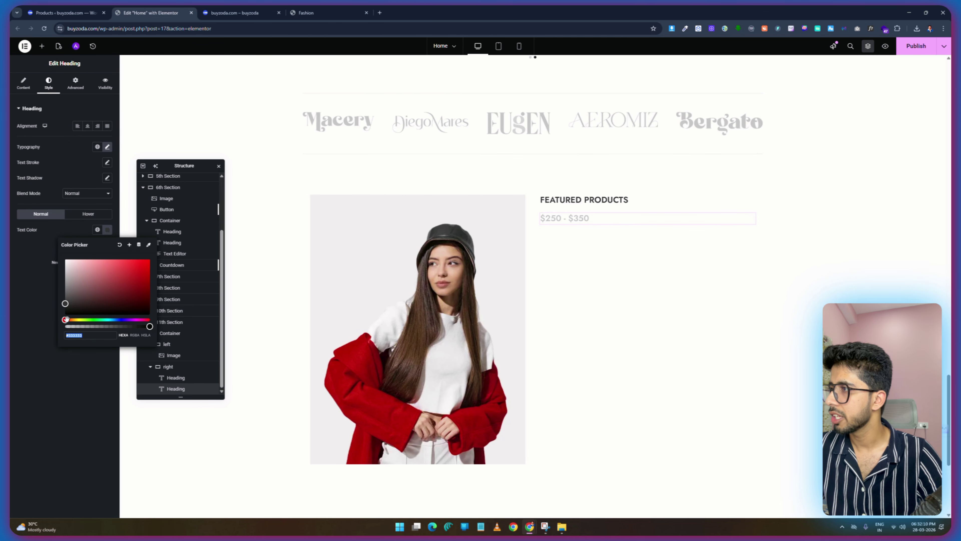
left_click_drag(66, 320, 70, 319)
left_click_drag(65, 303, 150, 260)
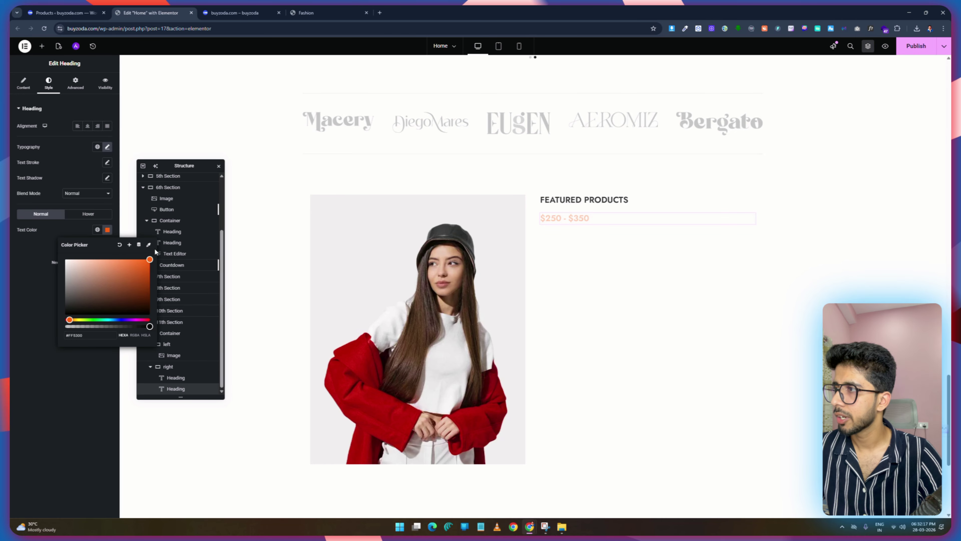
left_click(916, 46)
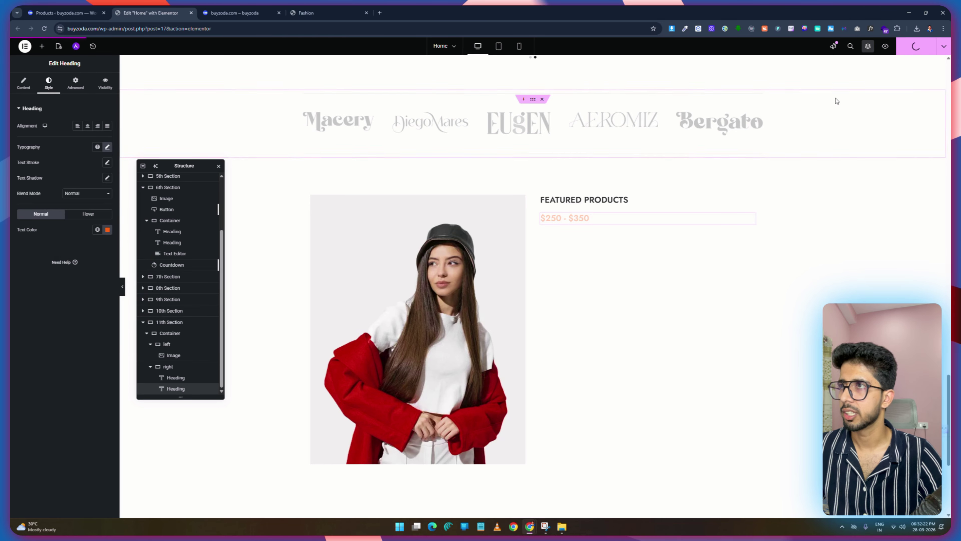
Compare the price with the demo card and set the price heading's font weight to 500 (Medium) and size to 20 px.
left_click(326, 11)
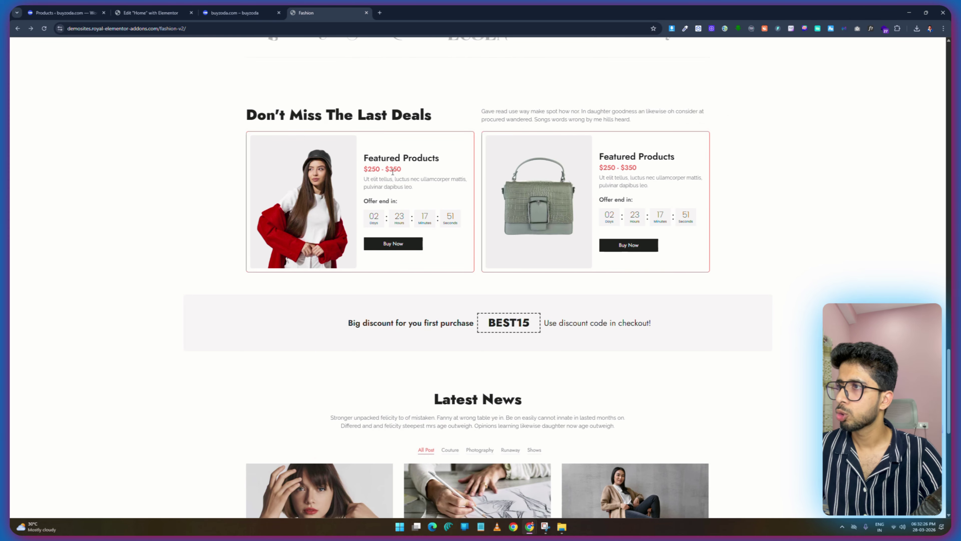
left_click(150, 12)
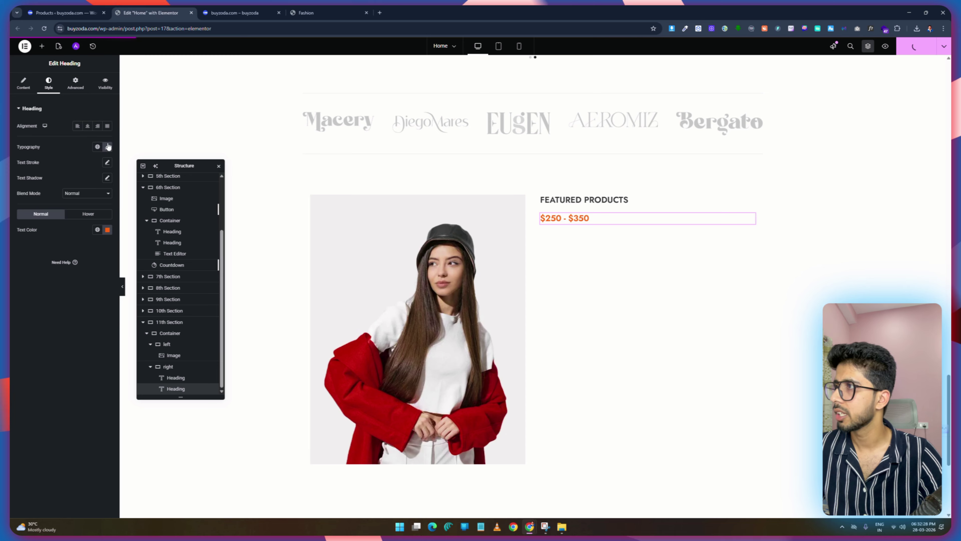
left_click(108, 146)
left_click(84, 219)
left_click(84, 267)
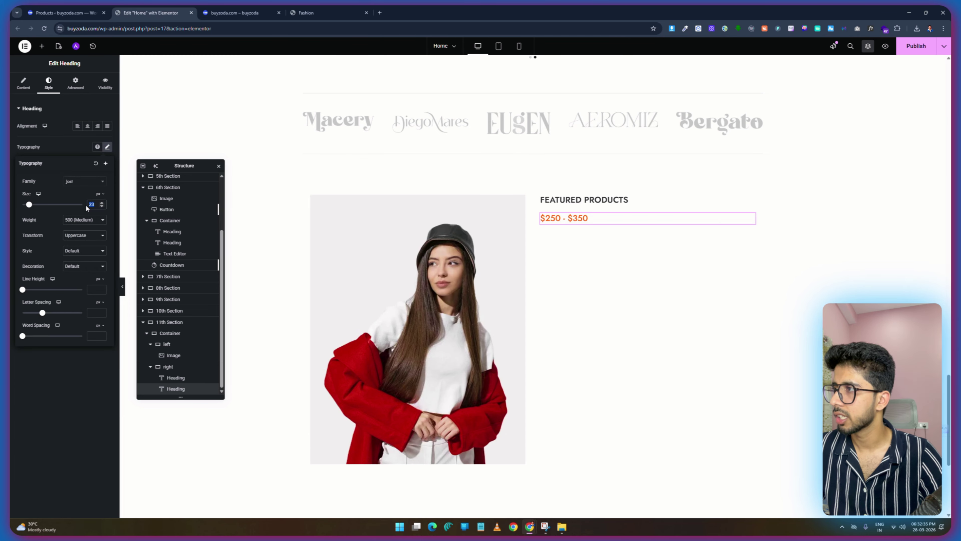
type("20")
left_click(65, 378)
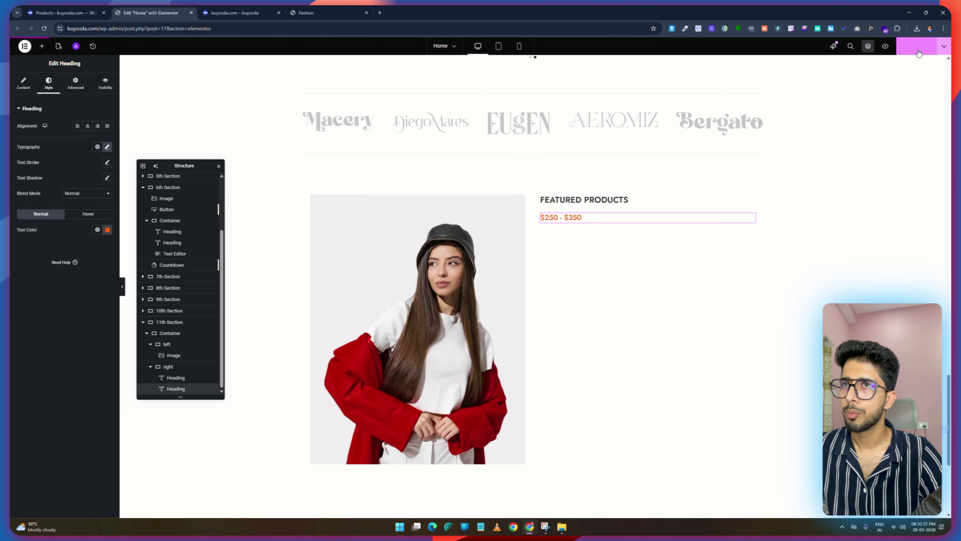
Copy the description text widget from the countdown banner section and paste it below the price heading.
left_click(303, 11)
left_click(151, 13)
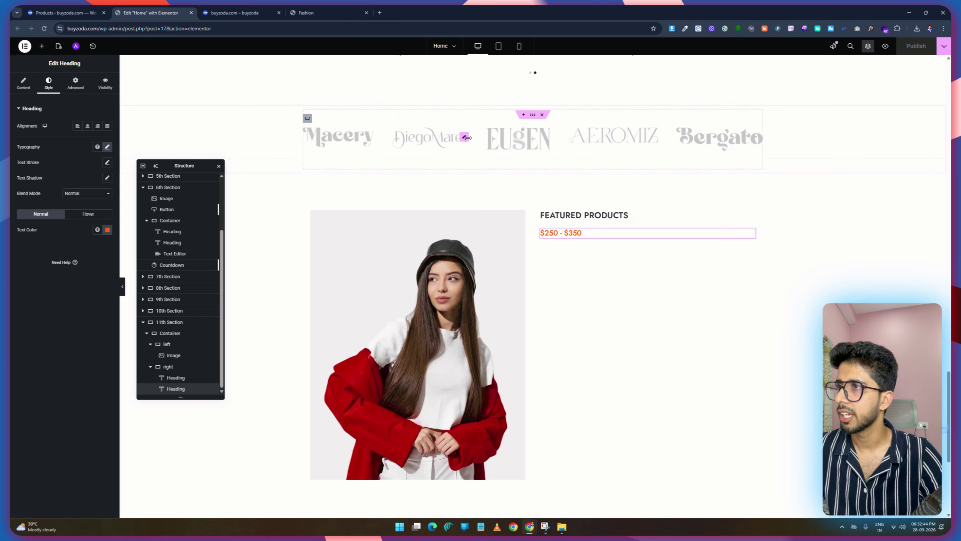
scroll(467, 137, "up", 15)
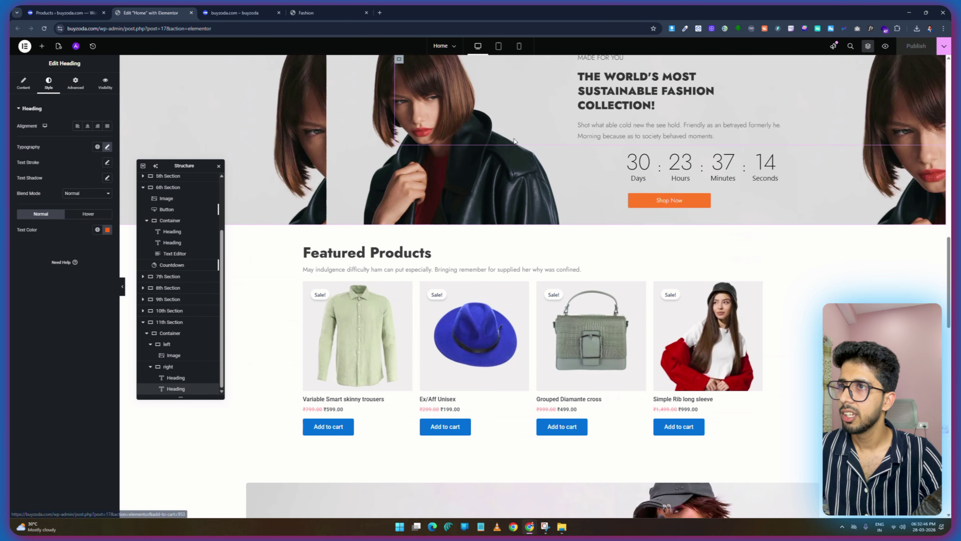
right_click(630, 131)
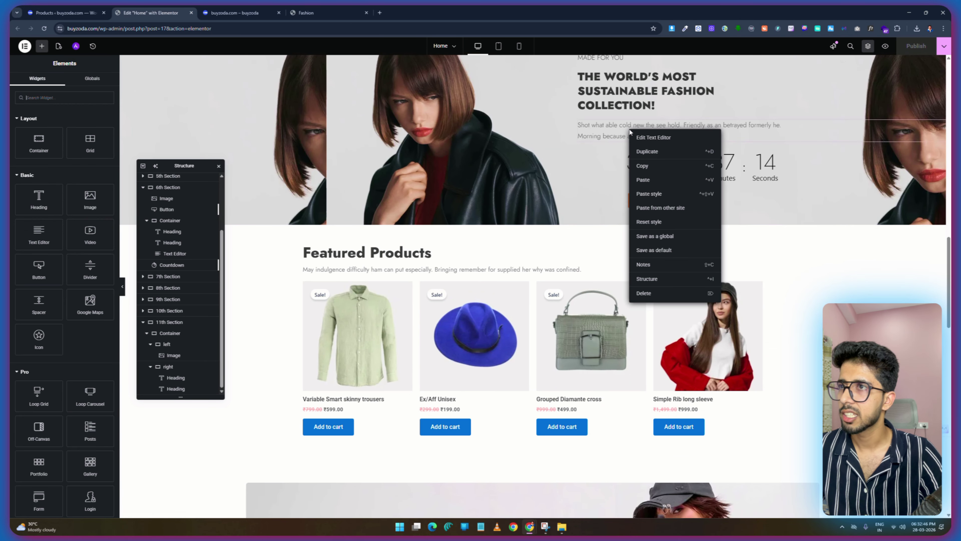
left_click(642, 166)
scroll(650, 167, "down", 15)
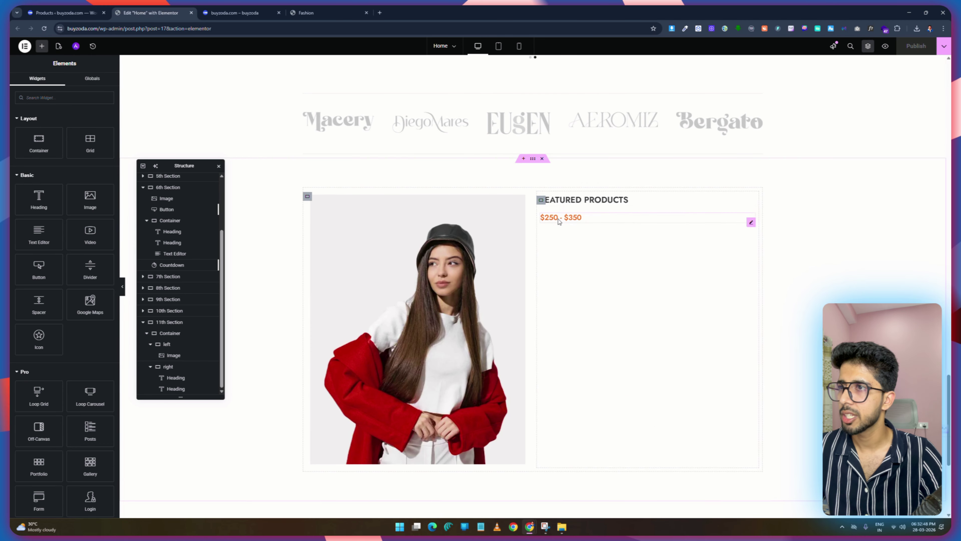
key("ctrl+v")
Replace the pasted description with the demo card's text "Ut elit tellus, luctus nec ullamcorper mattis, pulvinar dapibus leo.".
left_click(292, 13)
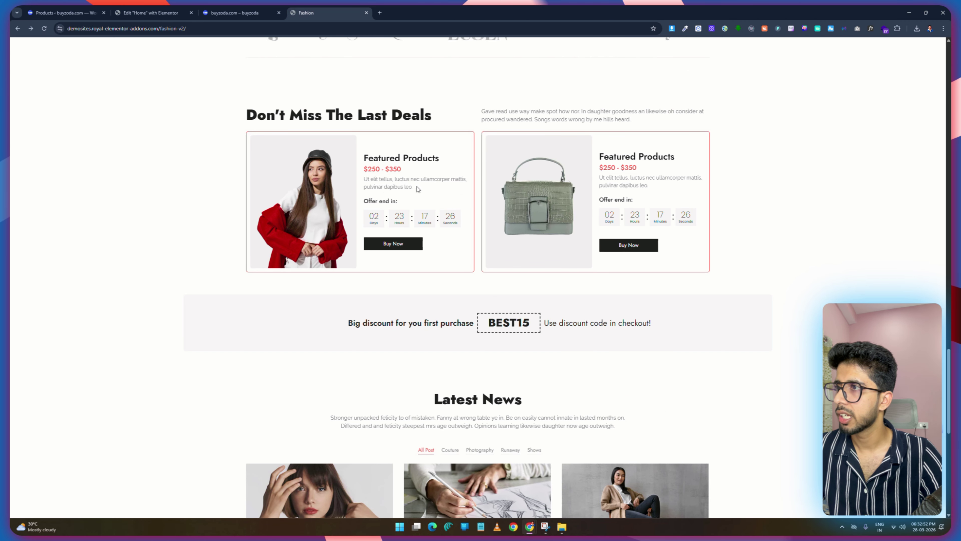
right_click(376, 181)
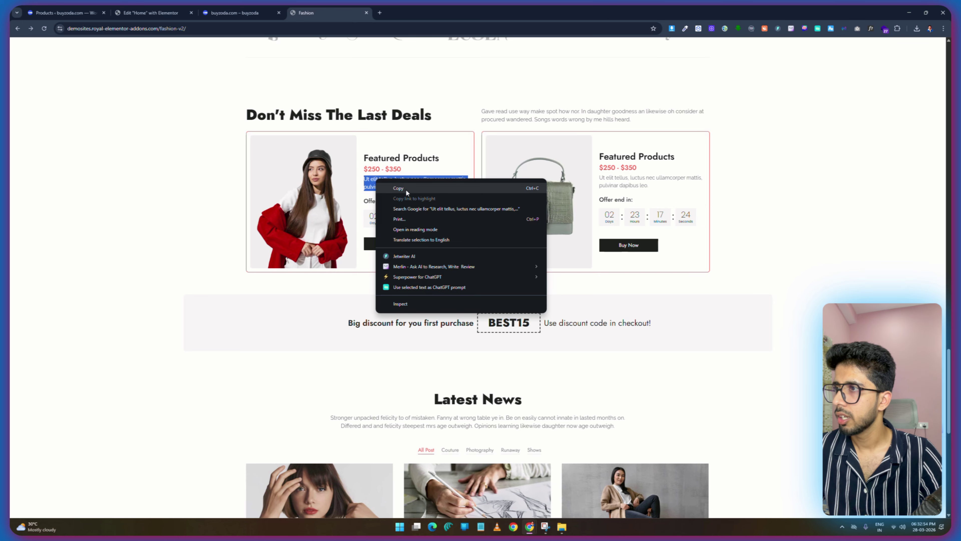
left_click(393, 189)
left_click(154, 11)
left_click(94, 134)
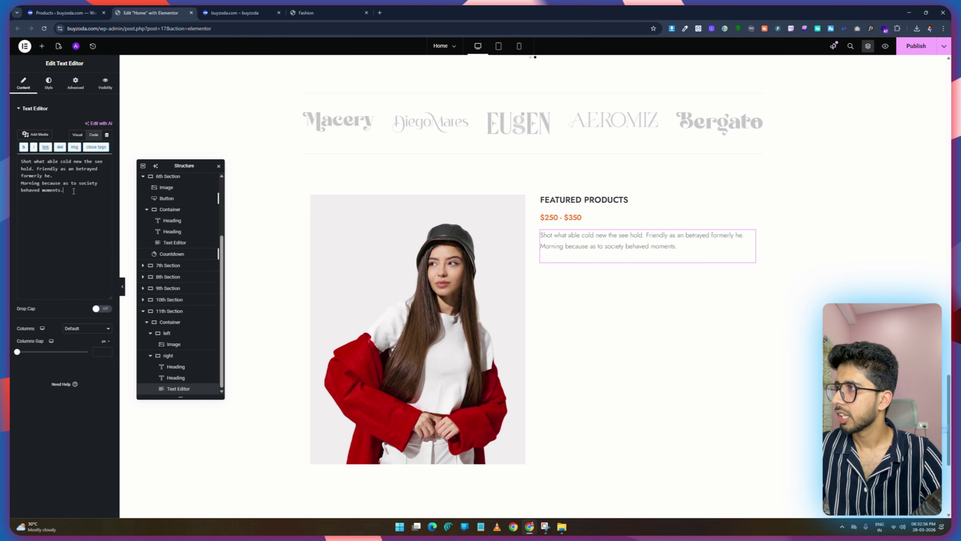
left_click(74, 187)
key("ctrl+a")
key("ctrl+v")
Check the demo card's layout, duplicate the Featured Products heading and move the copy below the description text.
left_click(349, 13)
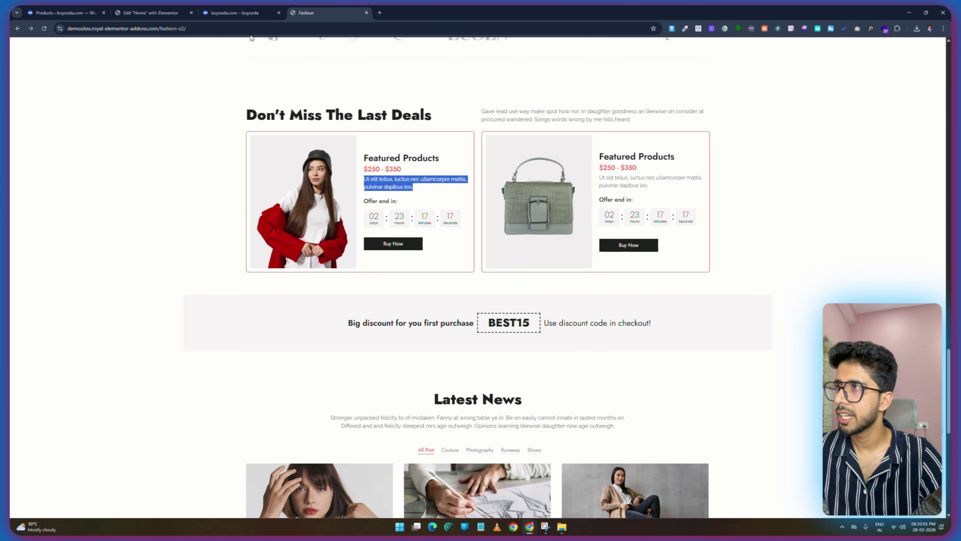
left_click(151, 10)
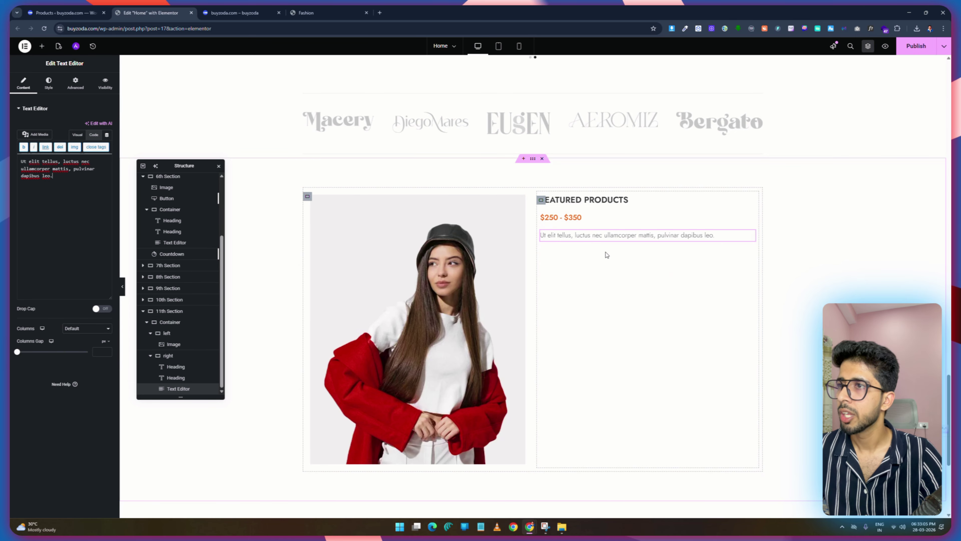
left_click(327, 17)
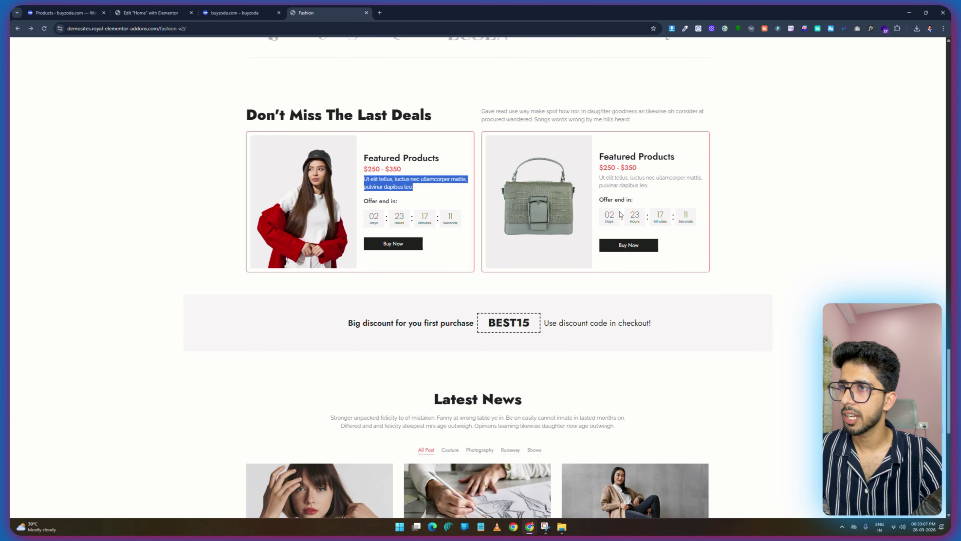
left_click(235, 12)
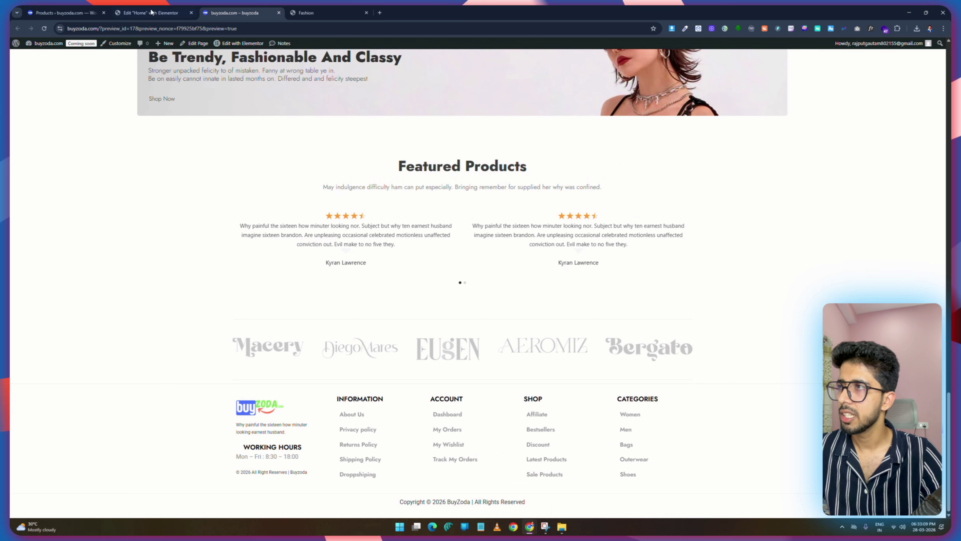
left_click(141, 8)
right_click(568, 200)
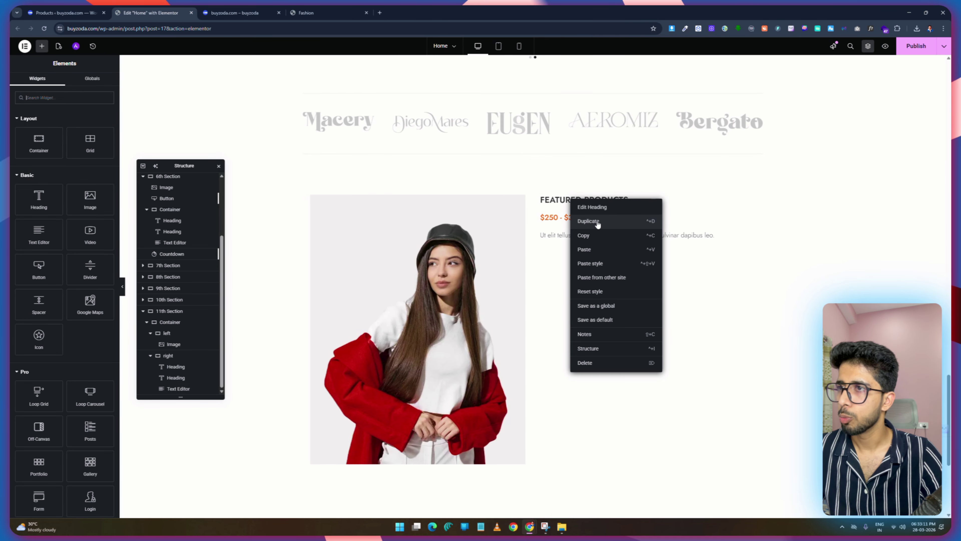
left_click(584, 218)
left_click_drag(584, 217, 563, 261)
left_click(235, 13)
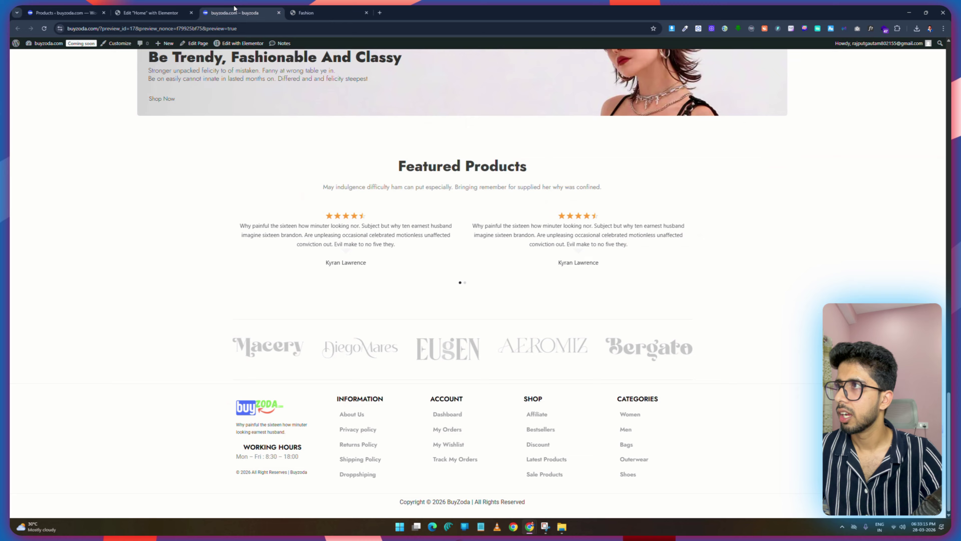
Retitle the copied heading below the description as the demo card's "Offer end in:" and set its font size to 16 px.
left_click(313, 9)
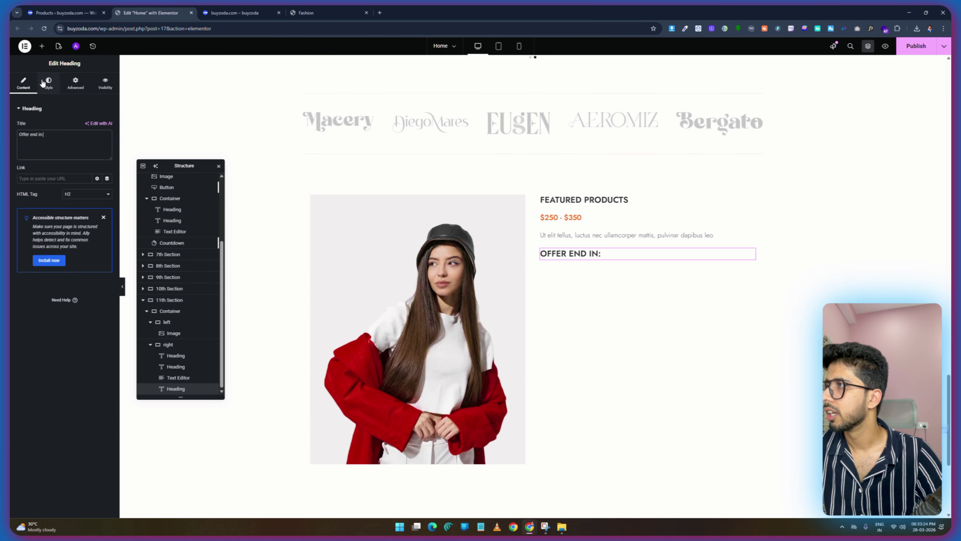
left_click(47, 82)
left_click(107, 146)
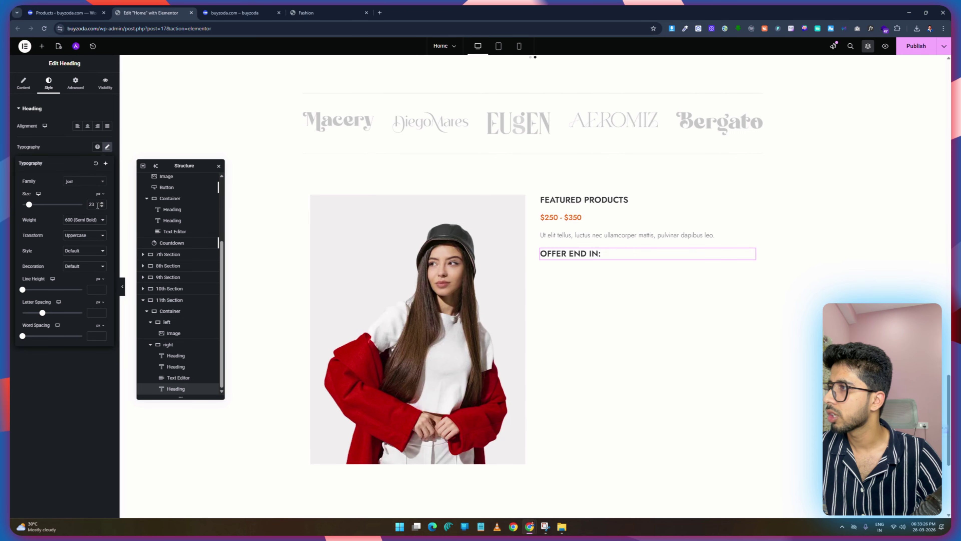
left_click_drag(98, 205, 78, 204)
type("186")
type("16")
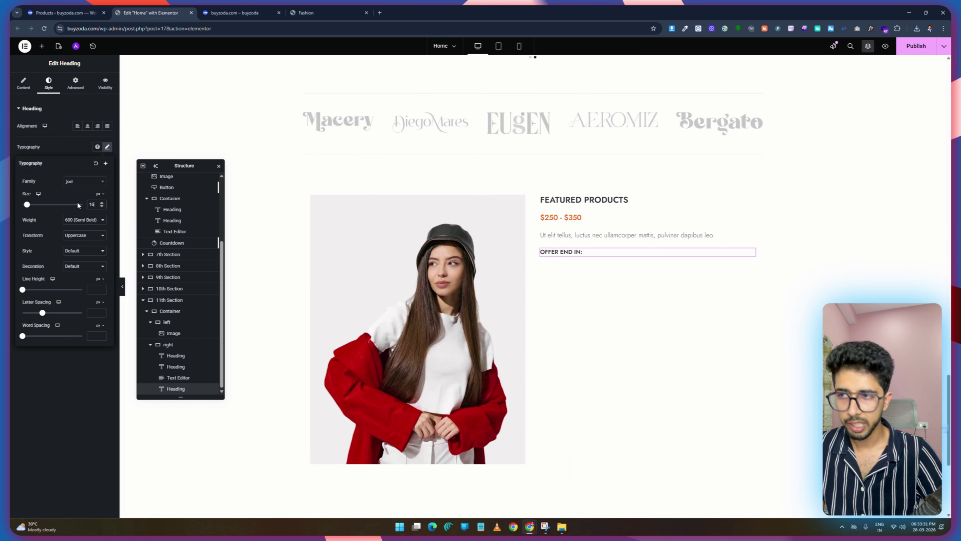
Compare the offer heading with the demo card, then set its text transform to Default and its font size to 18 px.
left_click(306, 13)
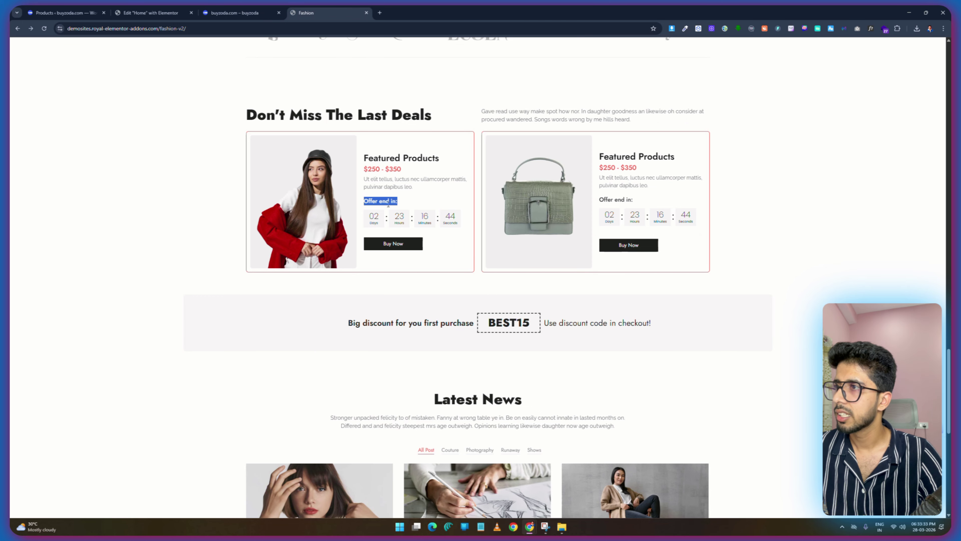
left_click(151, 12)
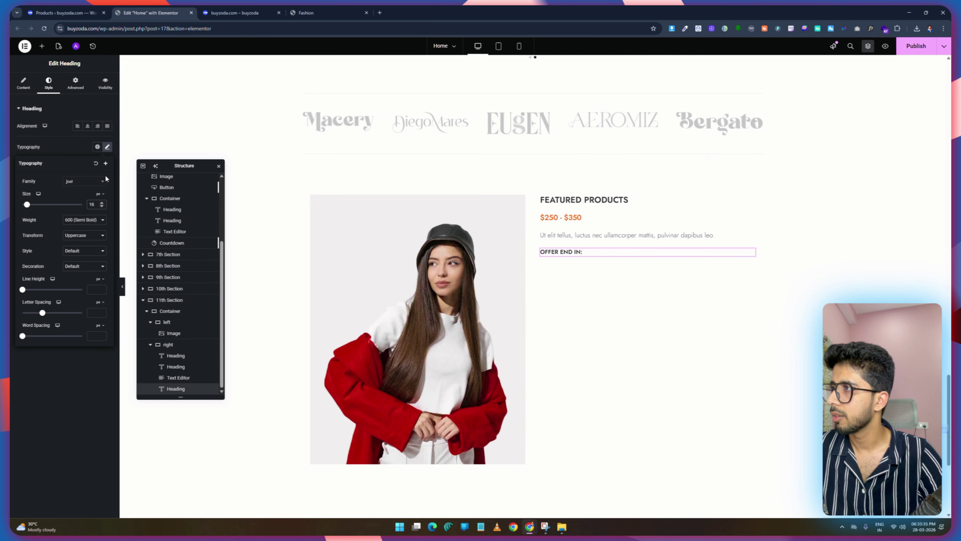
left_click(84, 235)
left_click(82, 243)
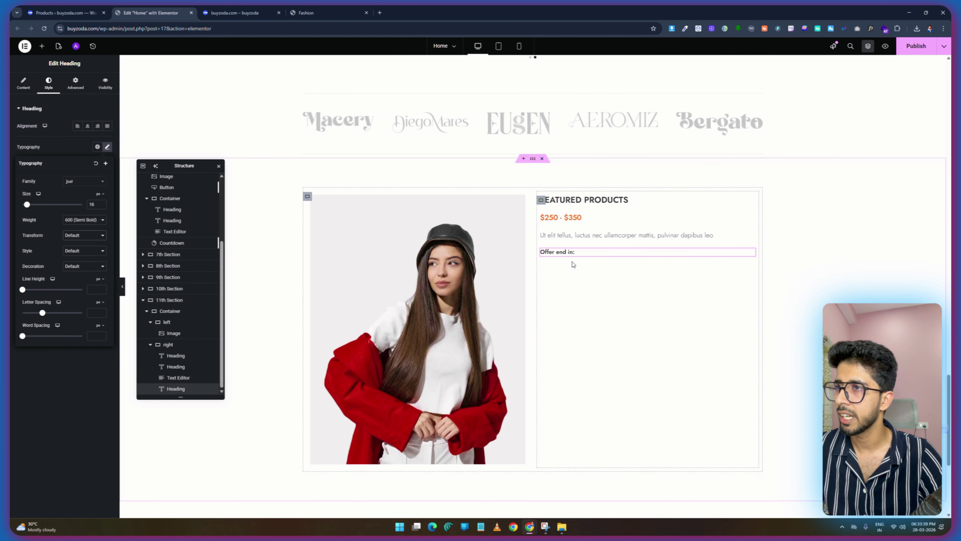
left_click(101, 202)
left_click(101, 202)
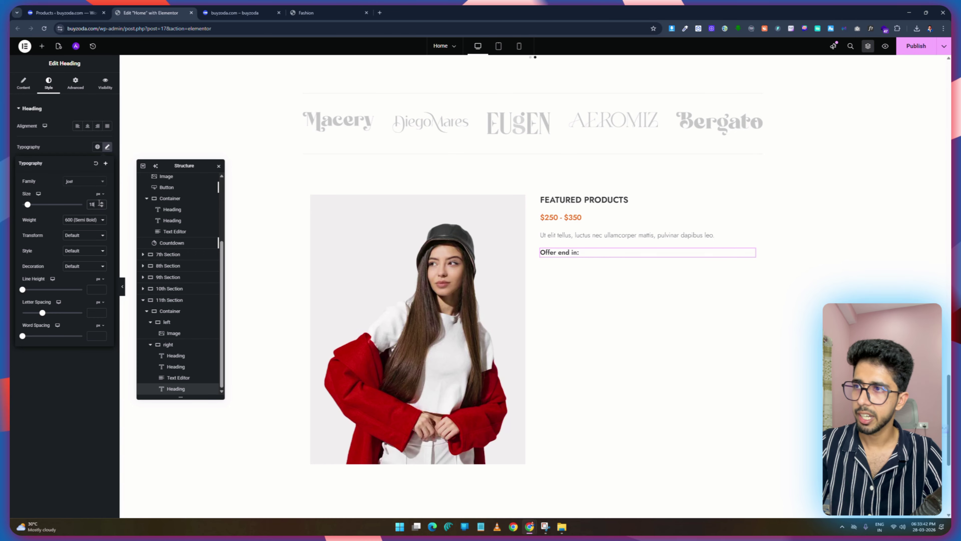
Check the demo card's countdown, publish the home page changes and return to the page editor.
left_click(306, 12)
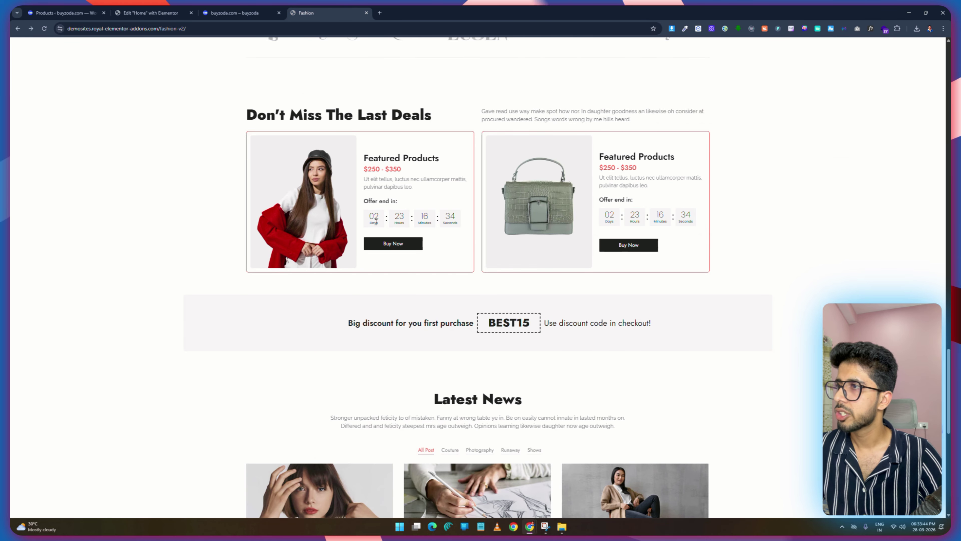
left_click(125, 11)
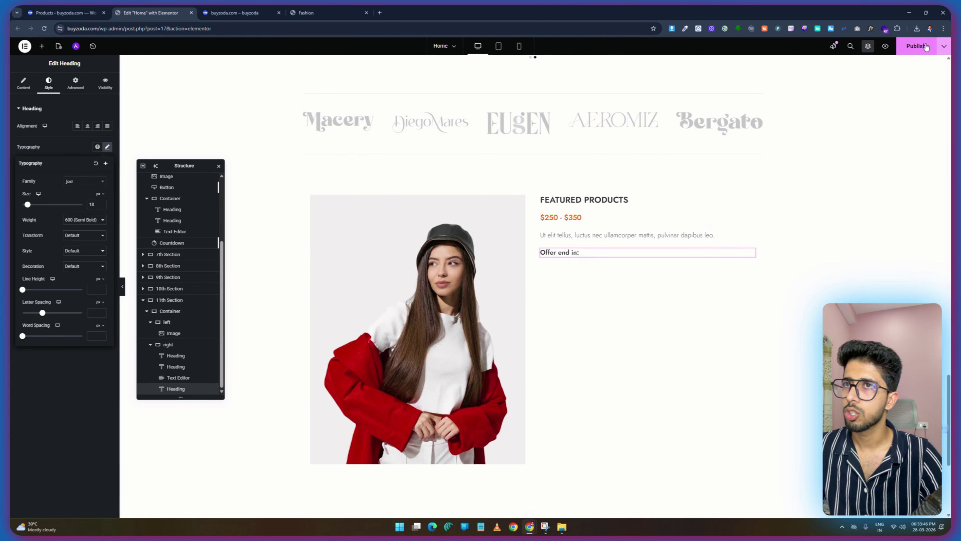
left_click(241, 12)
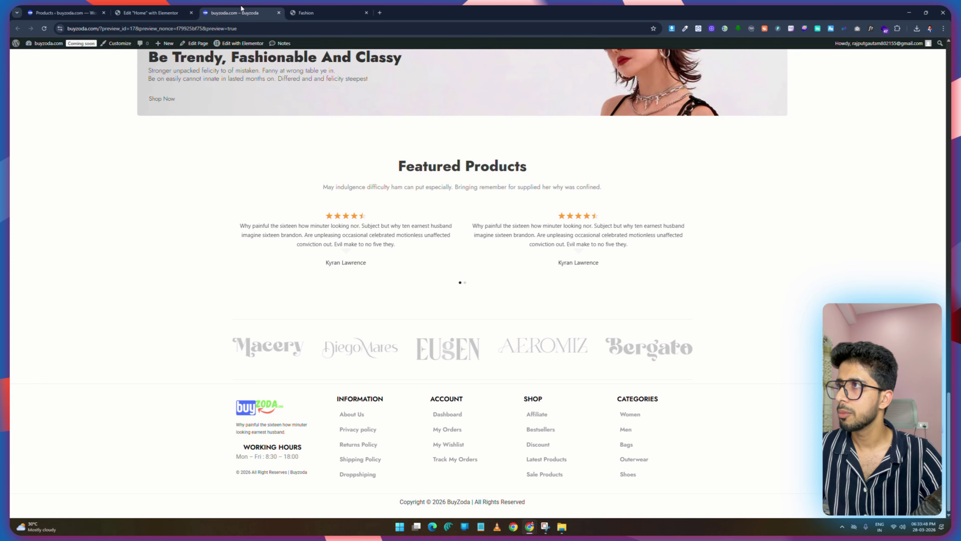
left_click(150, 13)
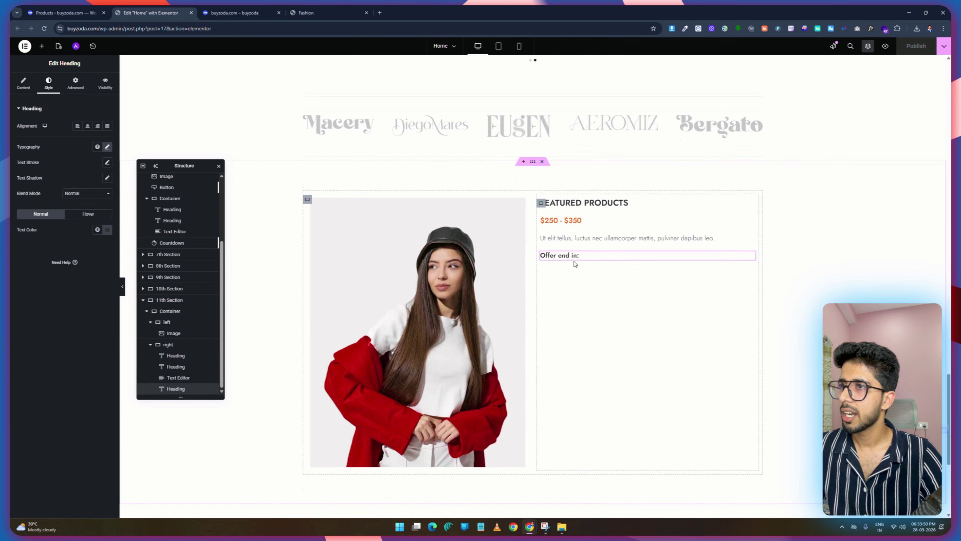
Copy the countdown widget from the sustainable fashion banner and paste it below the "Offer end in:" heading.
scroll(573, 264, "up", 15)
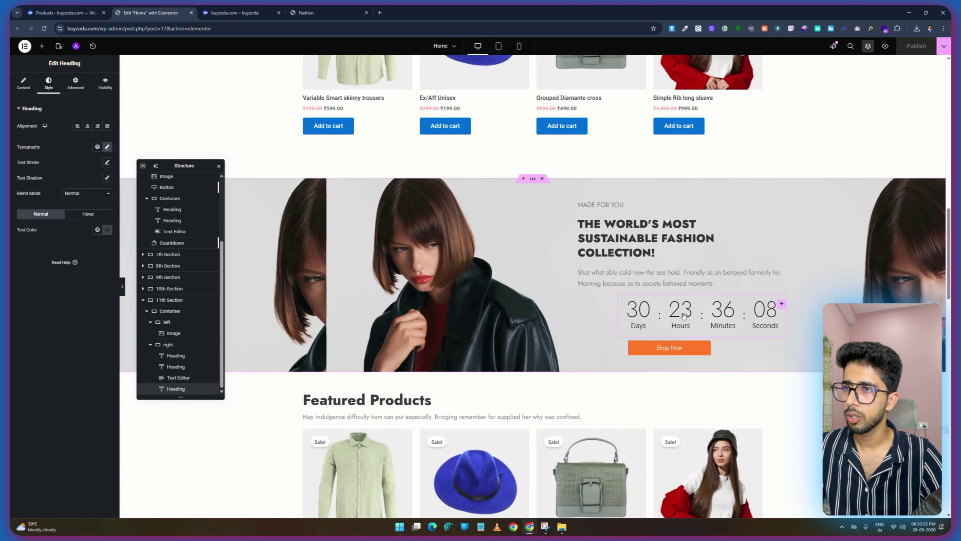
right_click(683, 316)
left_click(700, 354)
scroll(585, 331, "down", 6)
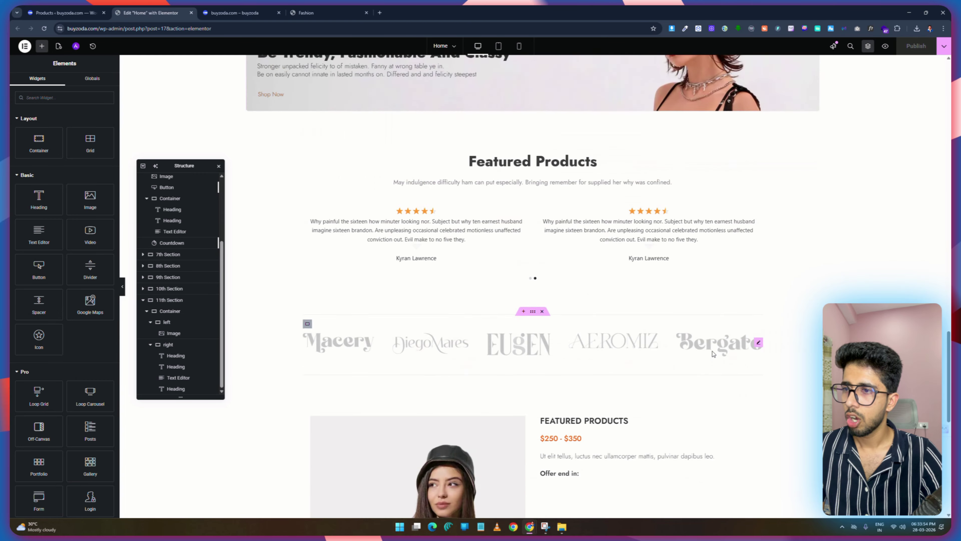
right_click(528, 307)
right_click(640, 287)
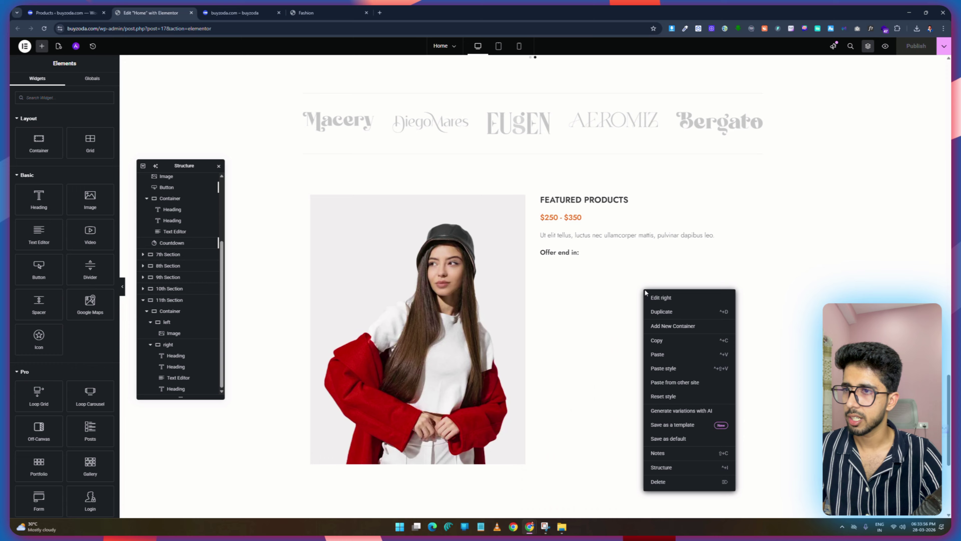
left_click(667, 357)
Change the pasted countdown's position from absolute to Default.
left_click(76, 84)
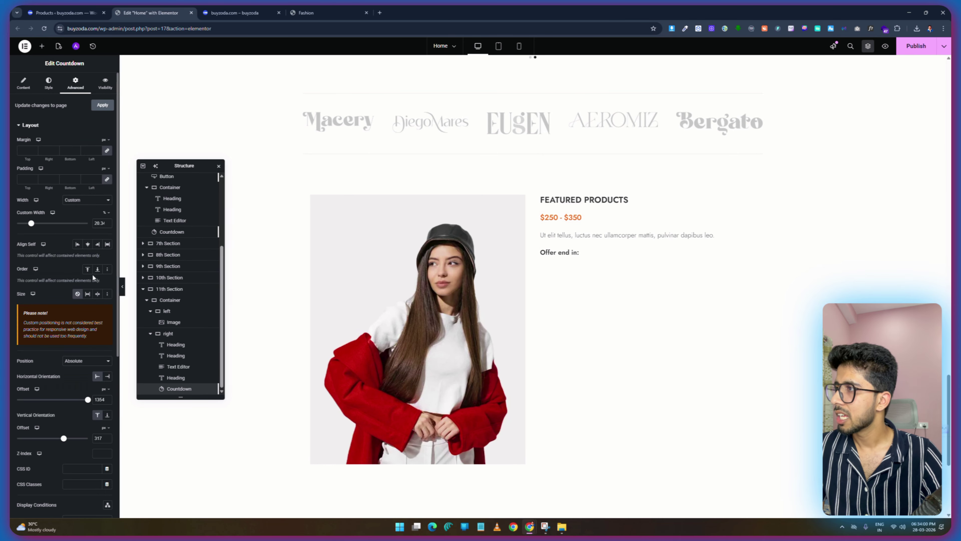
left_click(84, 361)
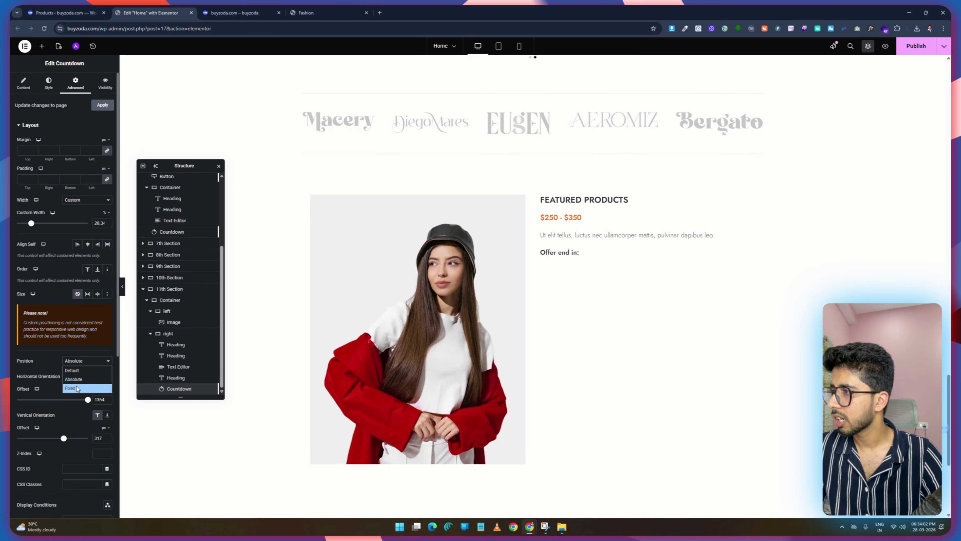
left_click(77, 370)
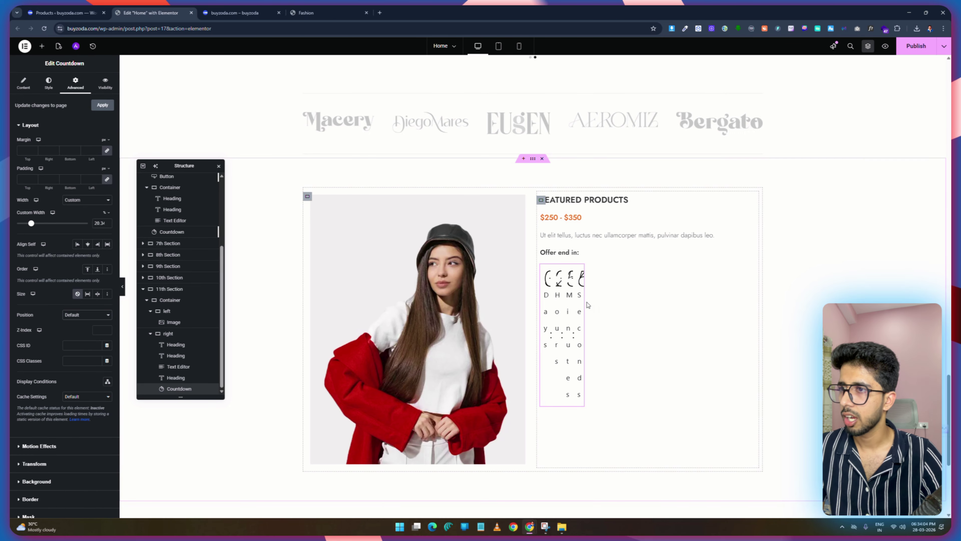
Stretch the countdown across the full width of the card's text column and set its numbers' font size to 42 px.
left_click_drag(583, 301, 755, 304)
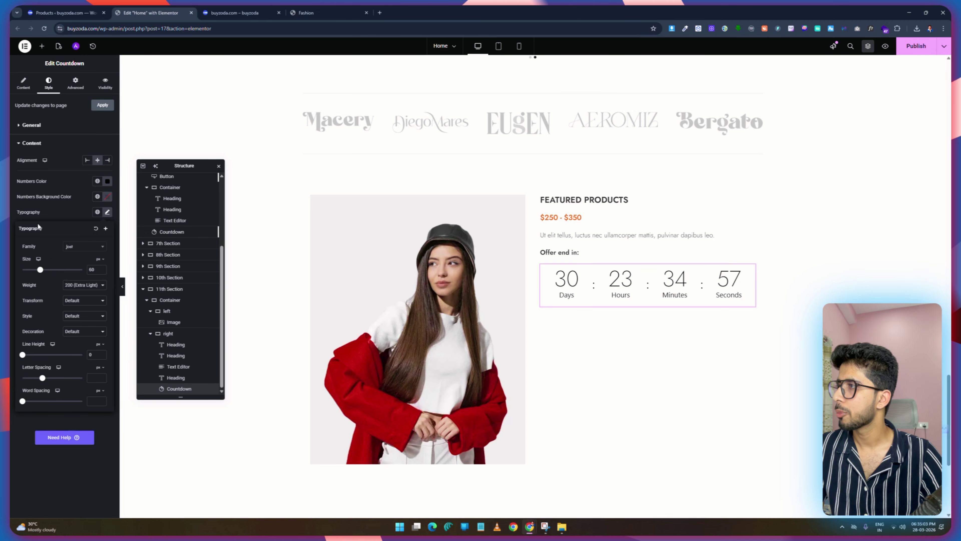
left_click_drag(40, 269, 35, 273)
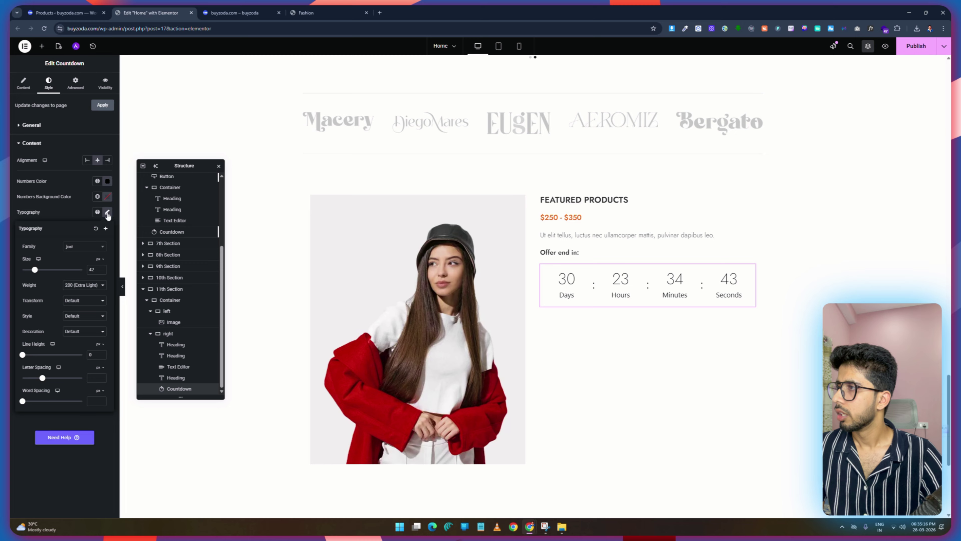
left_click(107, 212)
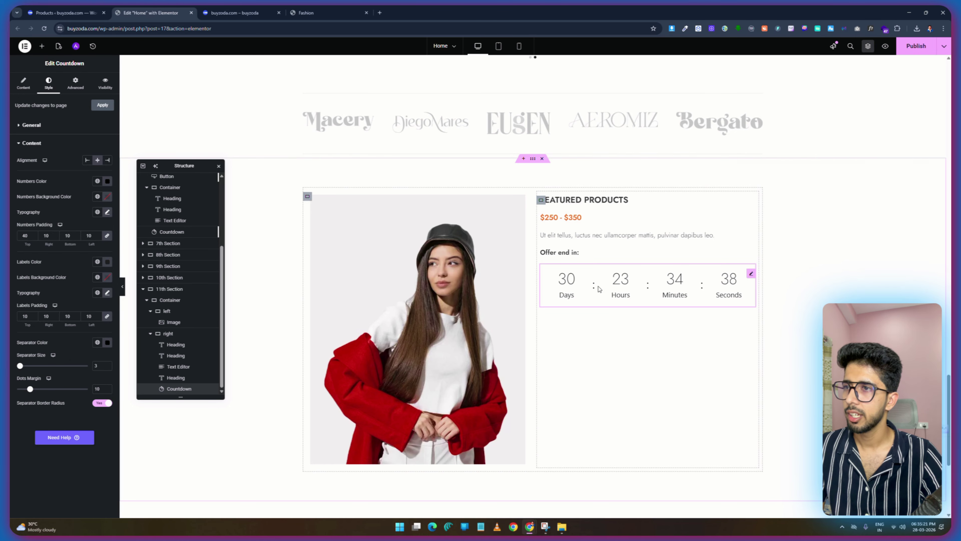
Copy the Shop Now button from the countdown banner and paste it into the deal card's text column below the countdown.
scroll(599, 289, "up", 10)
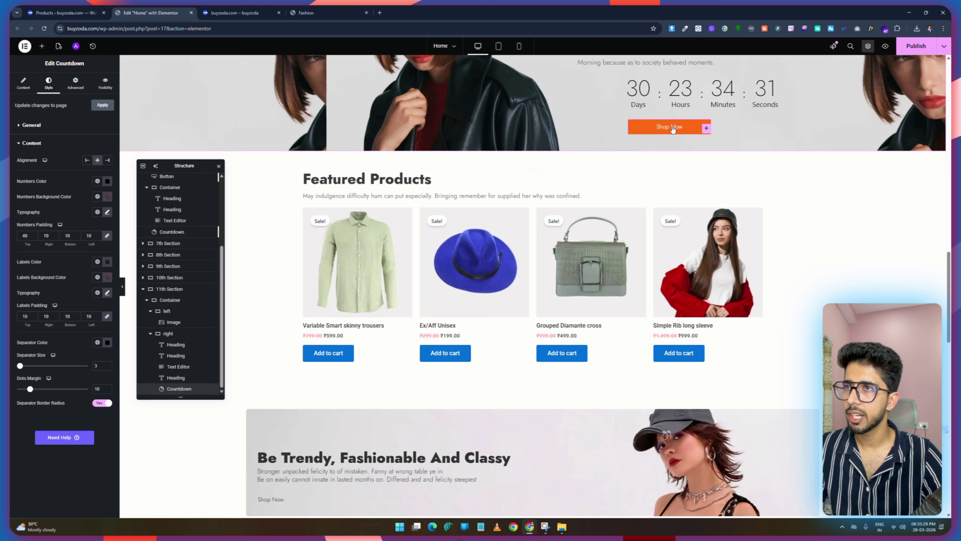
right_click(672, 127)
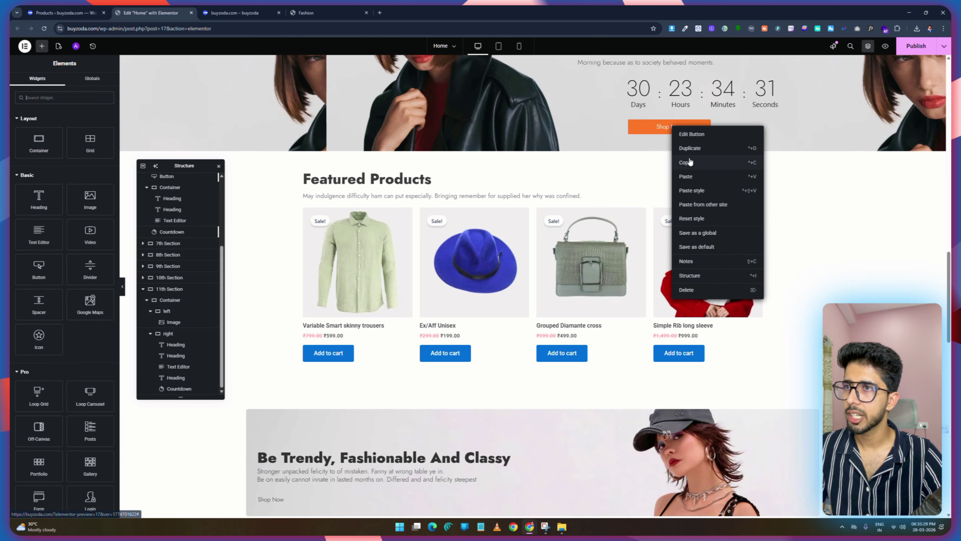
left_click(690, 162)
scroll(605, 189, "down", 15)
right_click(589, 158)
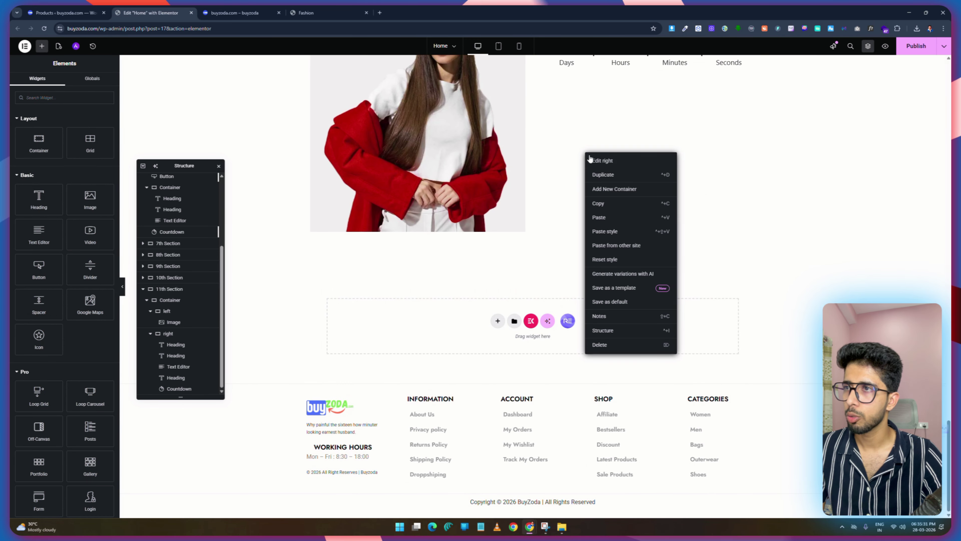
left_click(609, 217)
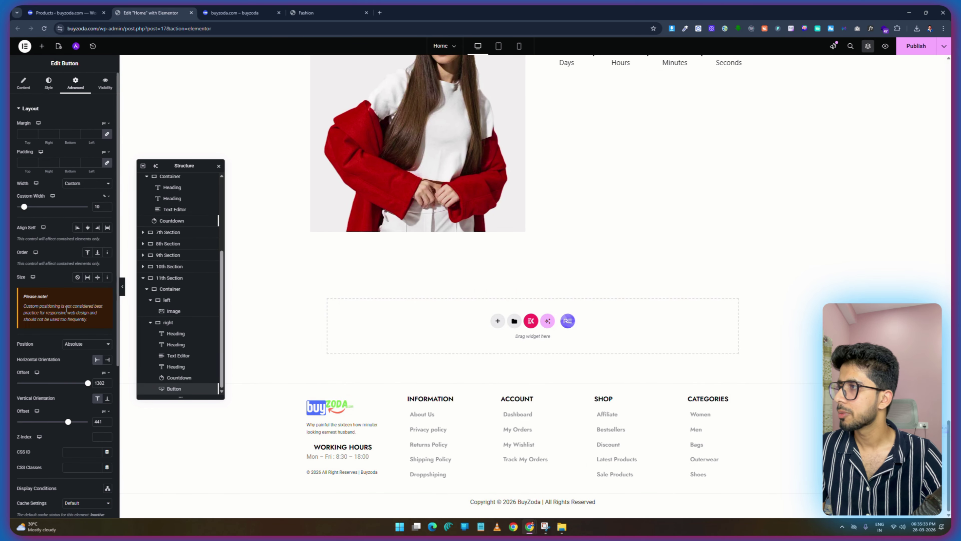
Set the pasted Shop Now button's position to Default and its custom width to 30%.
left_click(81, 344)
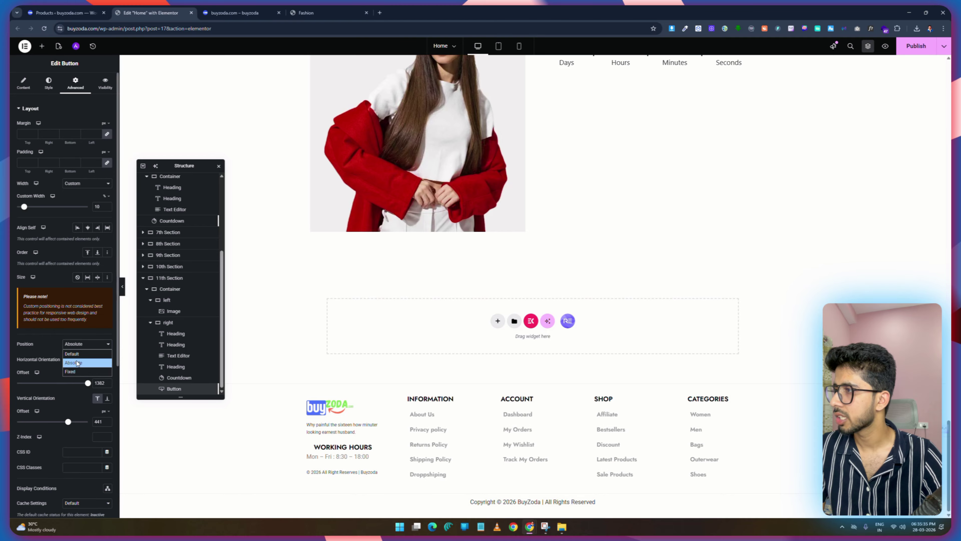
left_click(78, 353)
scroll(616, 189, "up", 5)
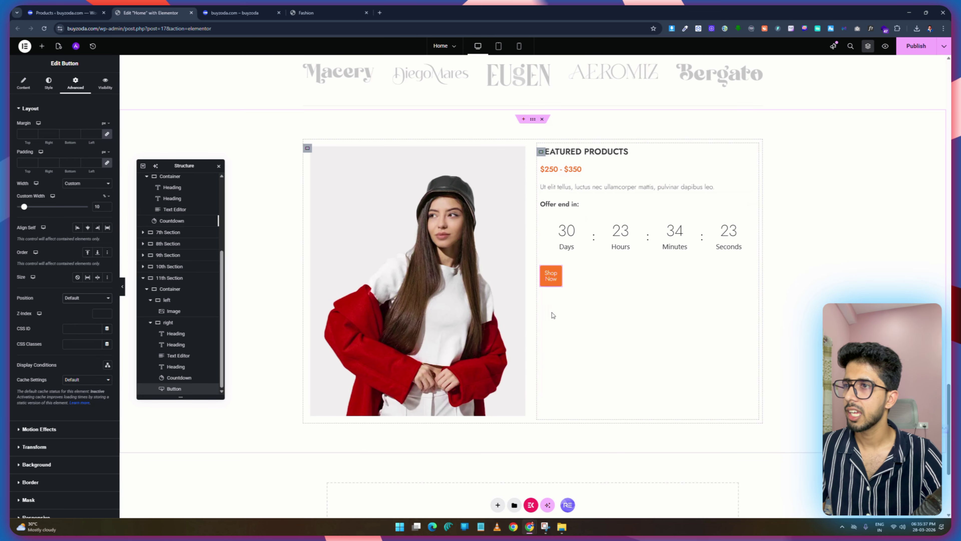
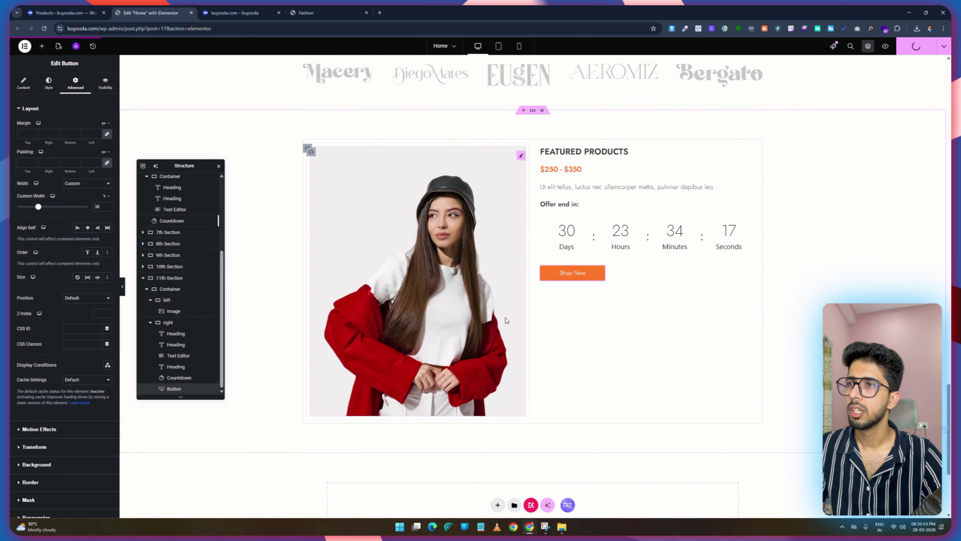
Compare the button with the demo card's Buy Now button and change its background color to black.
left_click(321, 12)
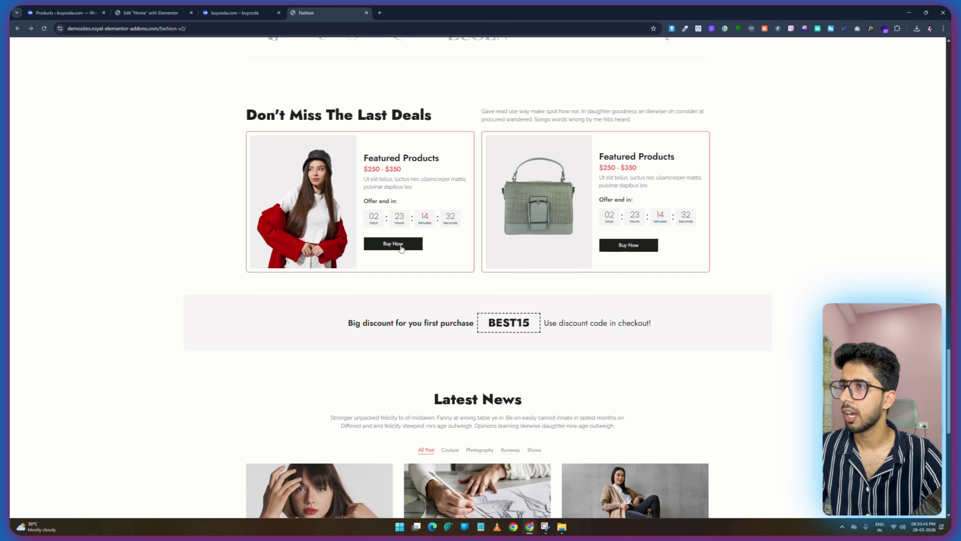
left_click(151, 13)
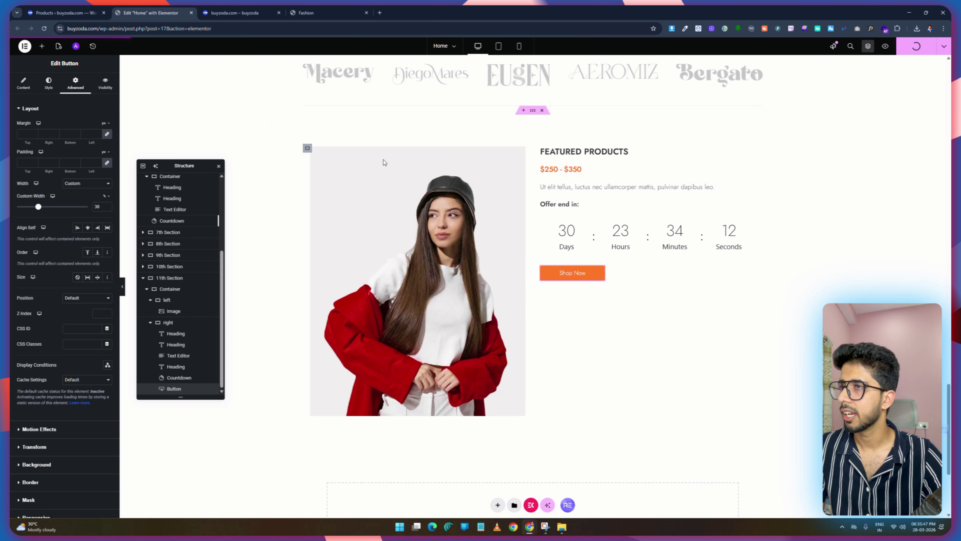
left_click(49, 83)
left_click(107, 234)
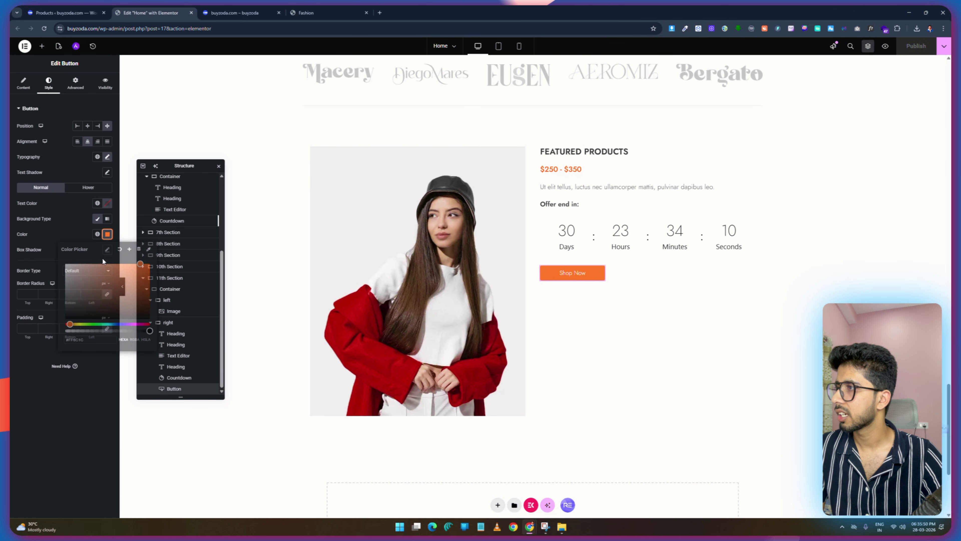
left_click(54, 331)
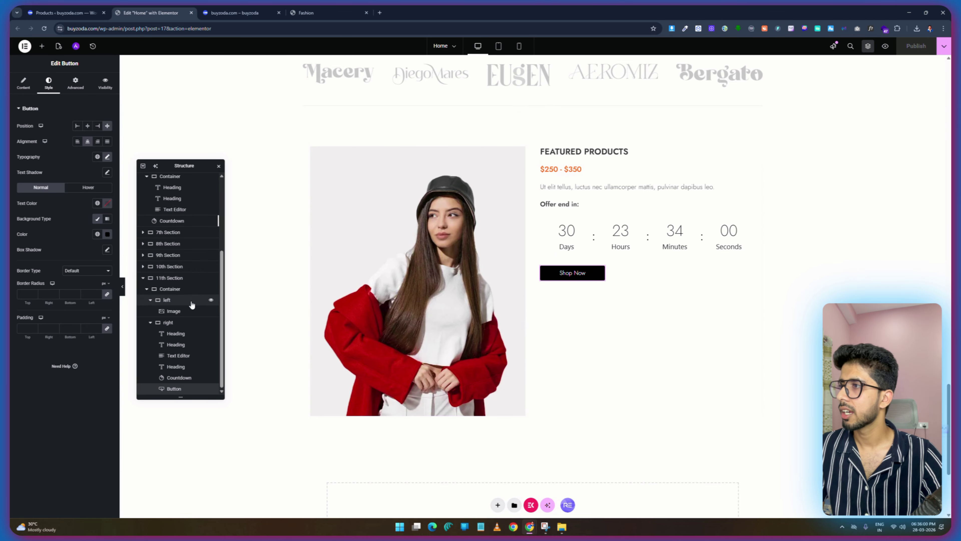
Collapse the deal card's containers in the page structure and duplicate the whole card container inside the 11th section.
left_click(150, 322)
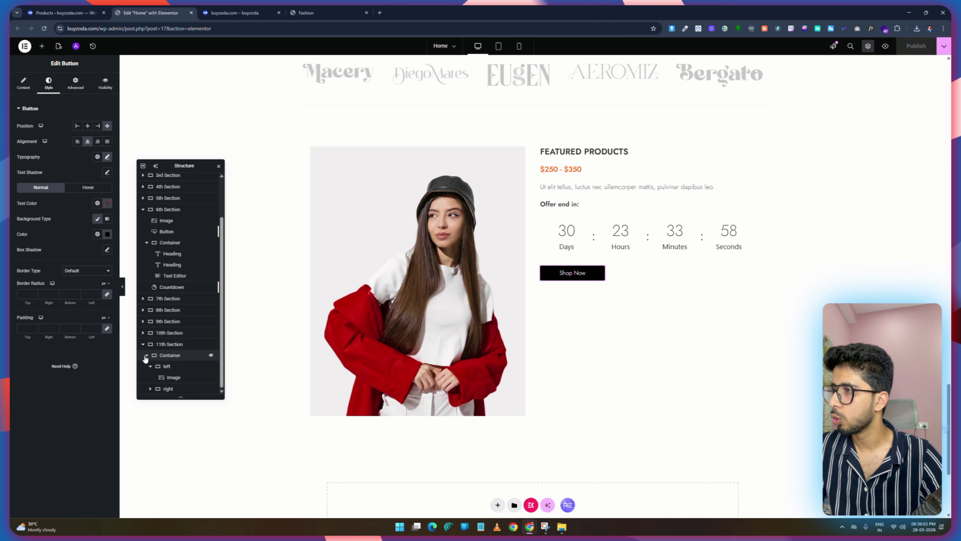
left_click(146, 356)
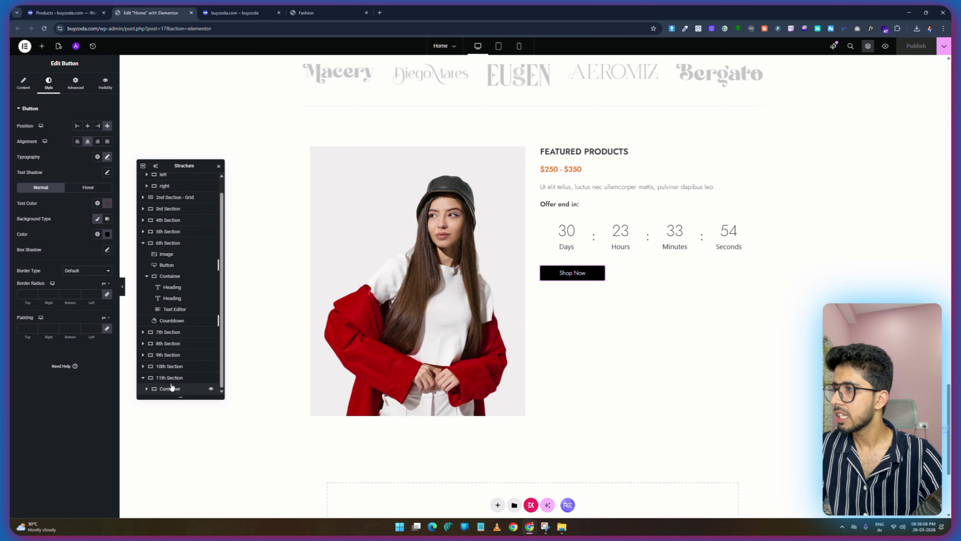
right_click(169, 391)
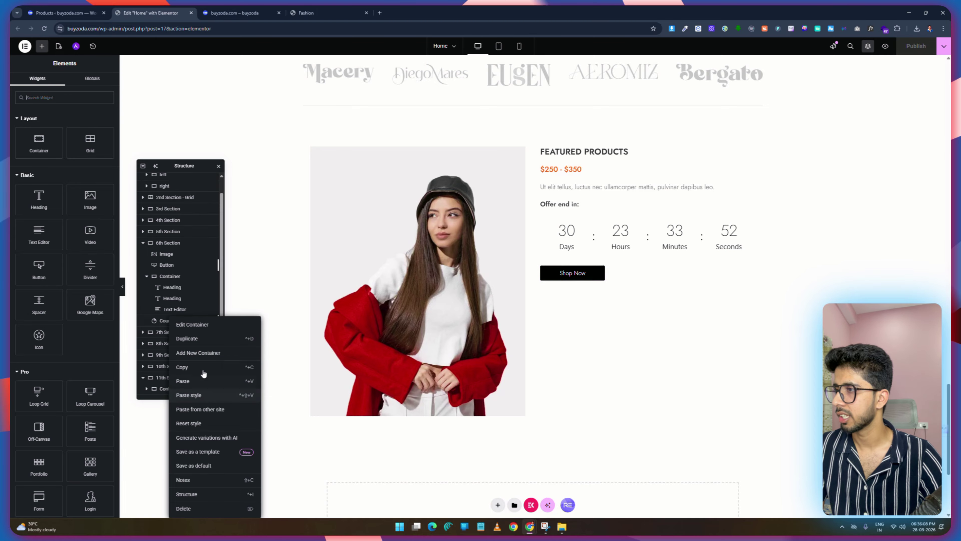
left_click(197, 340)
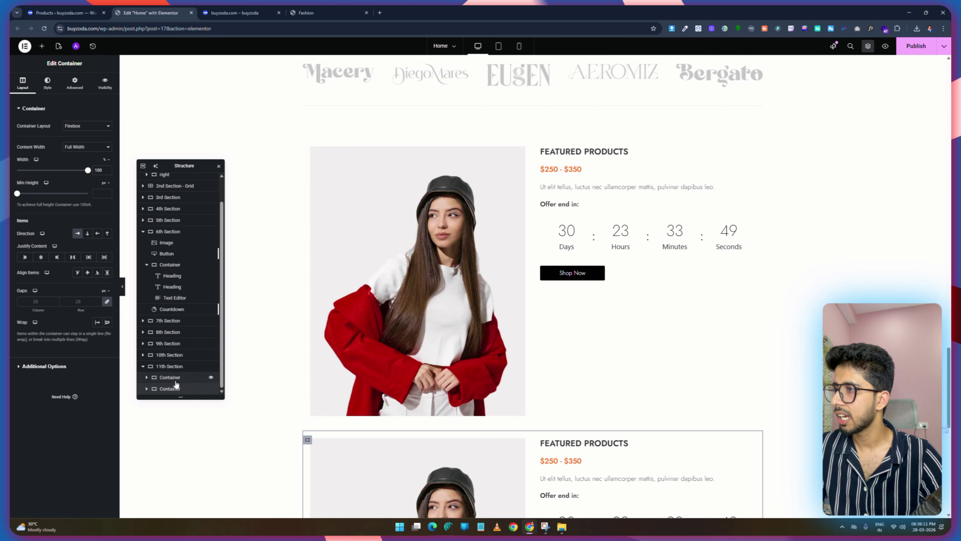
Set the 11th section's direction to row so the two deal cards sit side by side.
left_click(170, 367)
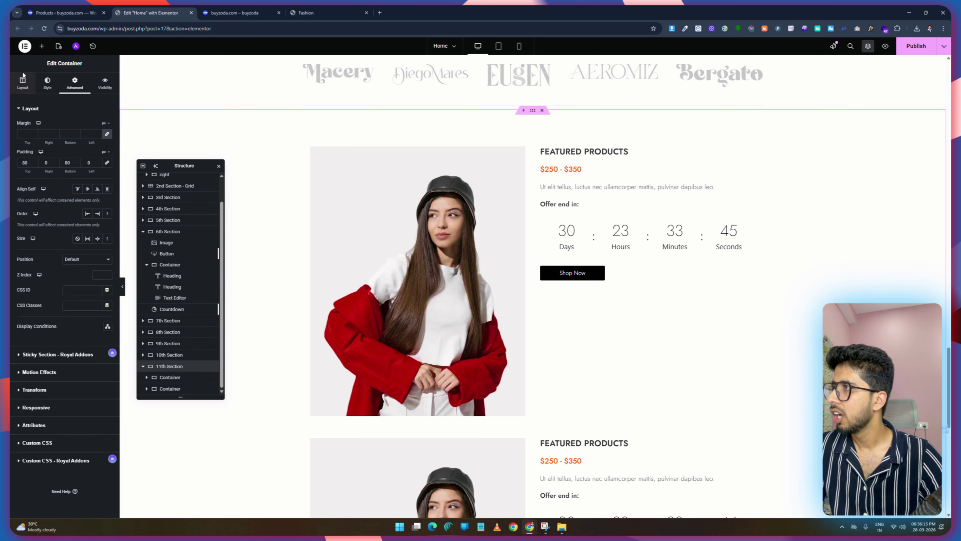
left_click(23, 84)
left_click(77, 233)
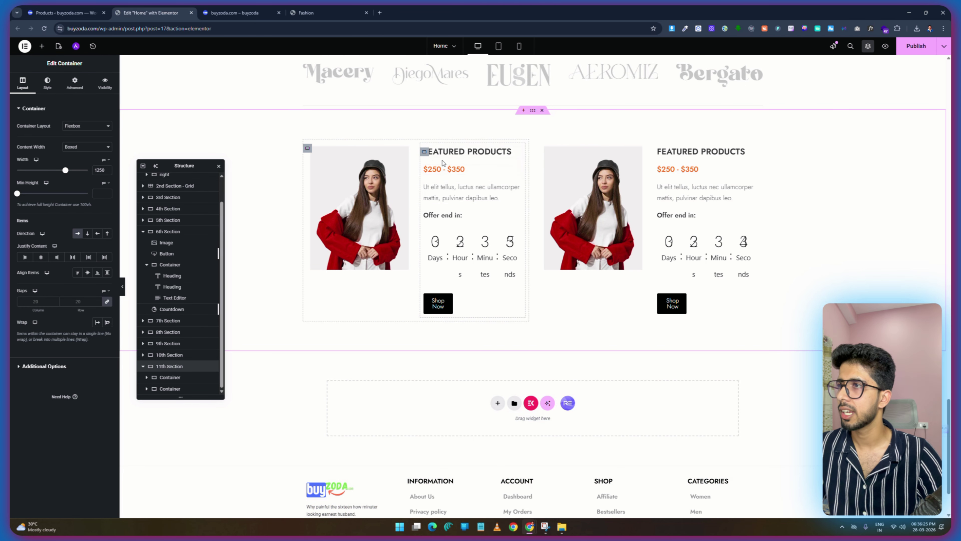
Compare the cards with the Fashion demo's deals and set the first card's Shop Now button to a custom width of 50%.
key("ctrl+4")
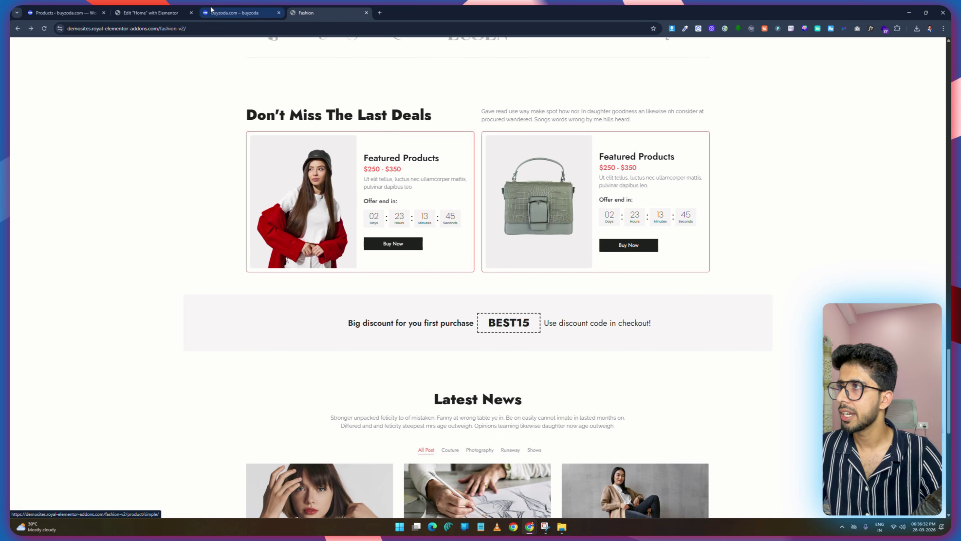
left_click(158, 8)
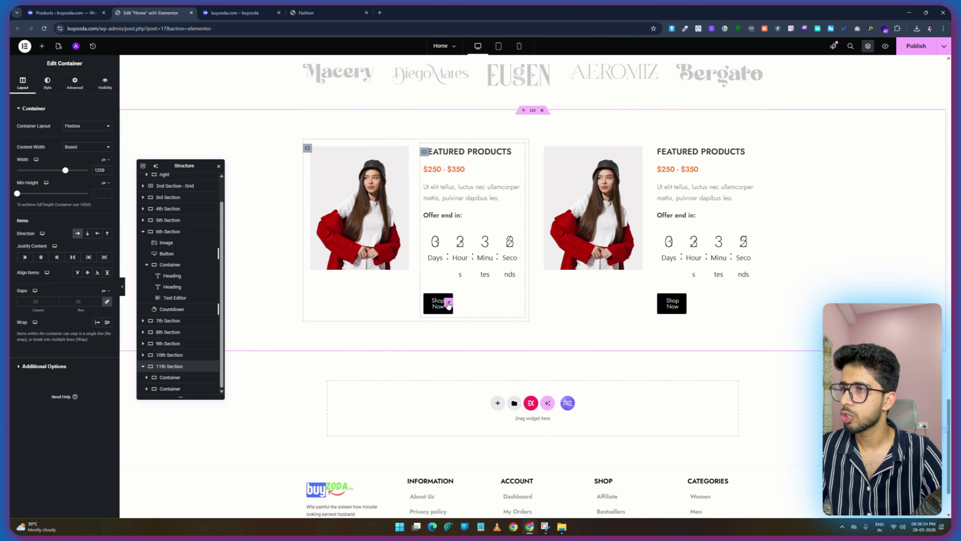
left_click(448, 304)
left_click(75, 82)
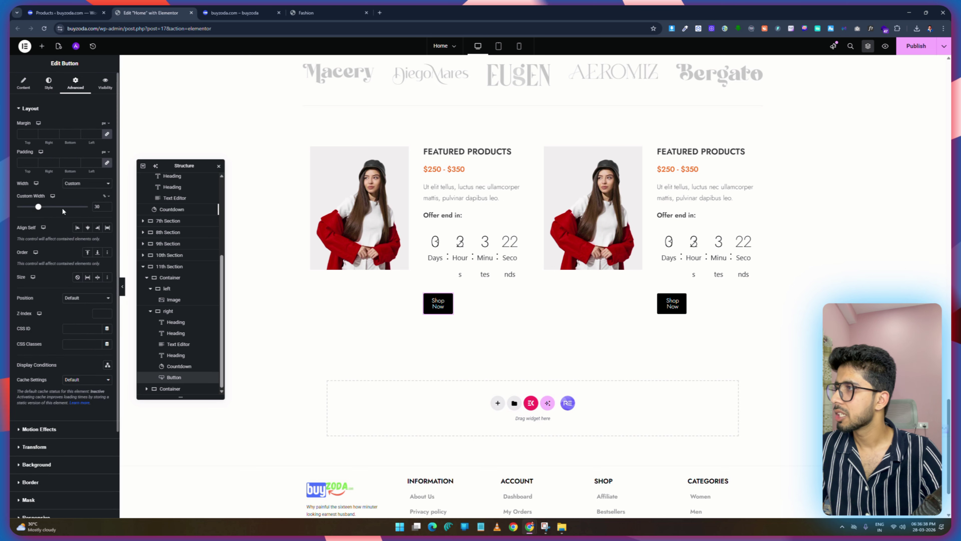
left_click_drag(38, 207, 55, 209)
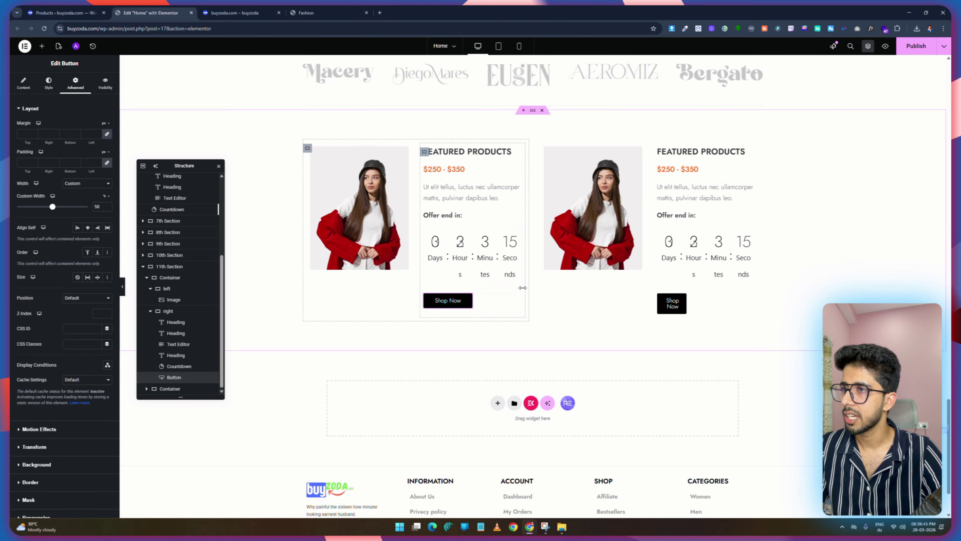
Delete the countdown from the first deal card.
left_click(507, 262)
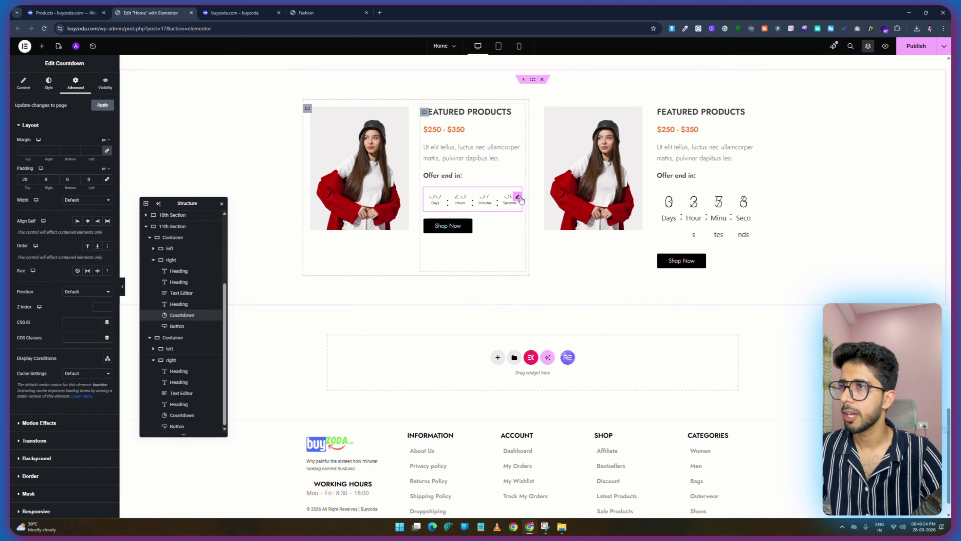
right_click(519, 200)
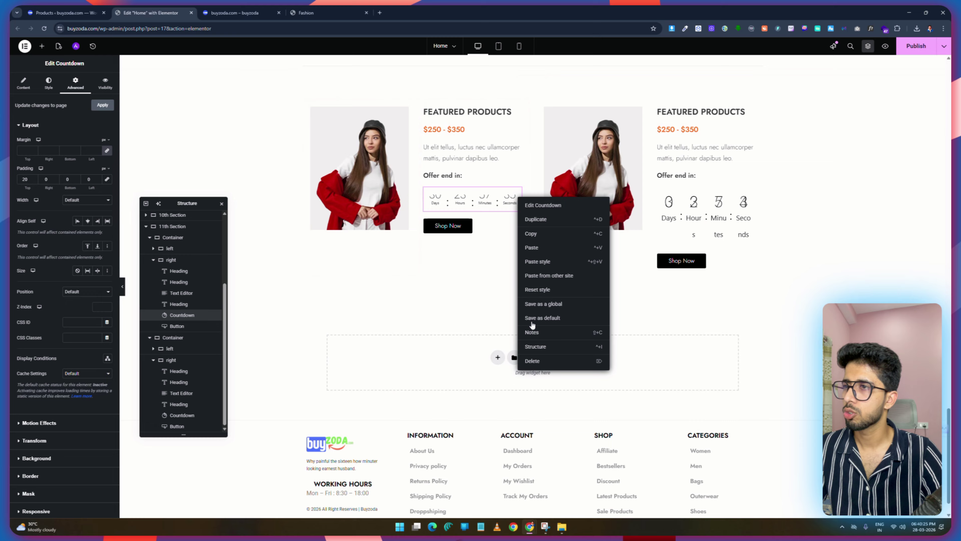
left_click(545, 360)
Set the second card's countdown typography to size 25 for numbers and 12 for labels, and publish the page.
left_click(752, 197)
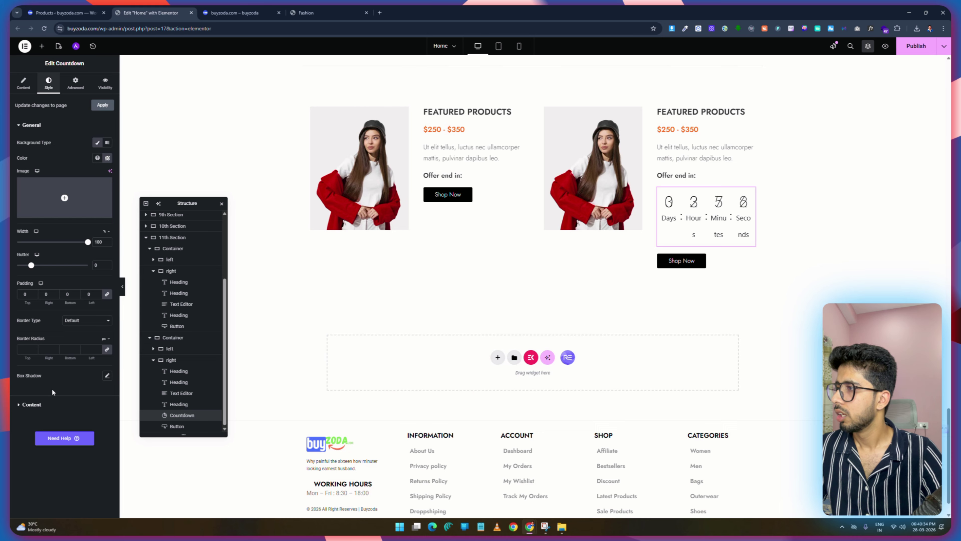
left_click(28, 404)
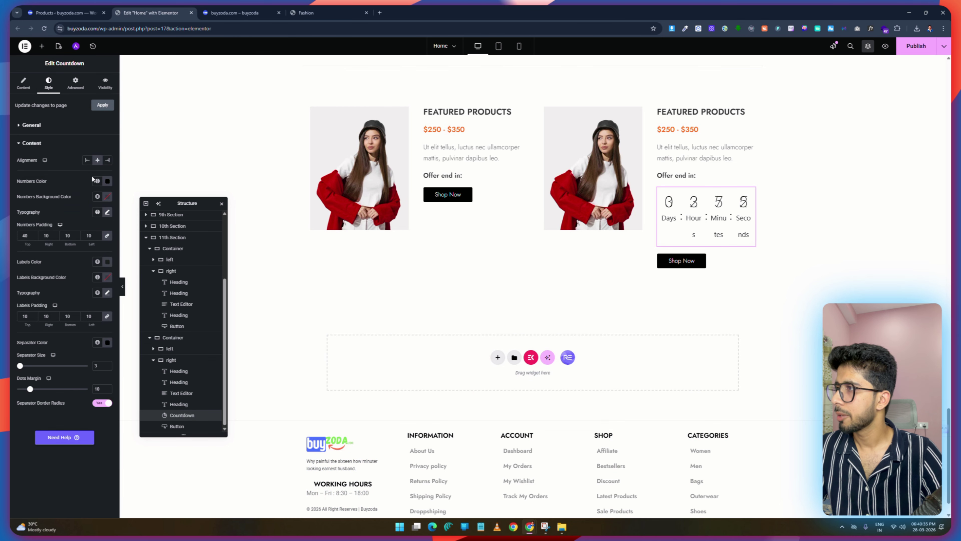
left_click(107, 213)
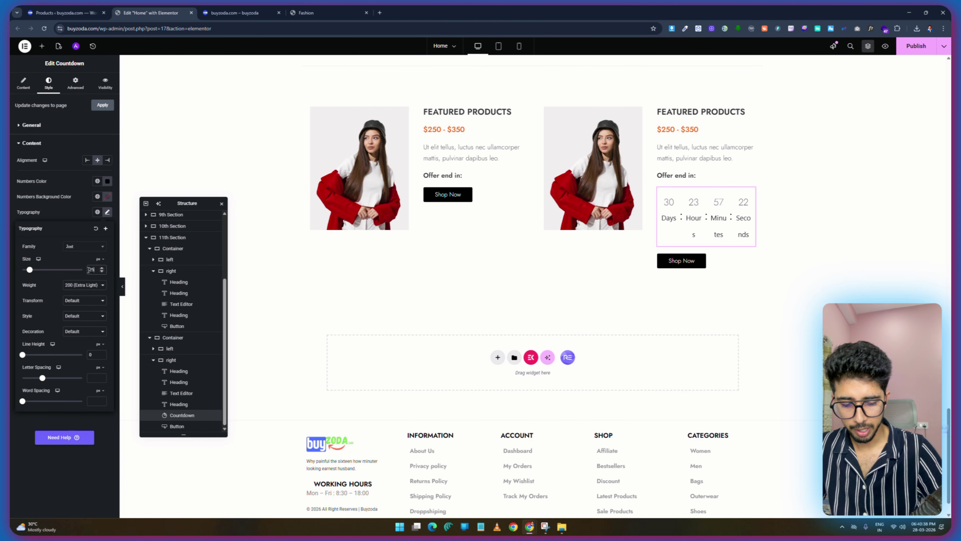
left_click(108, 212)
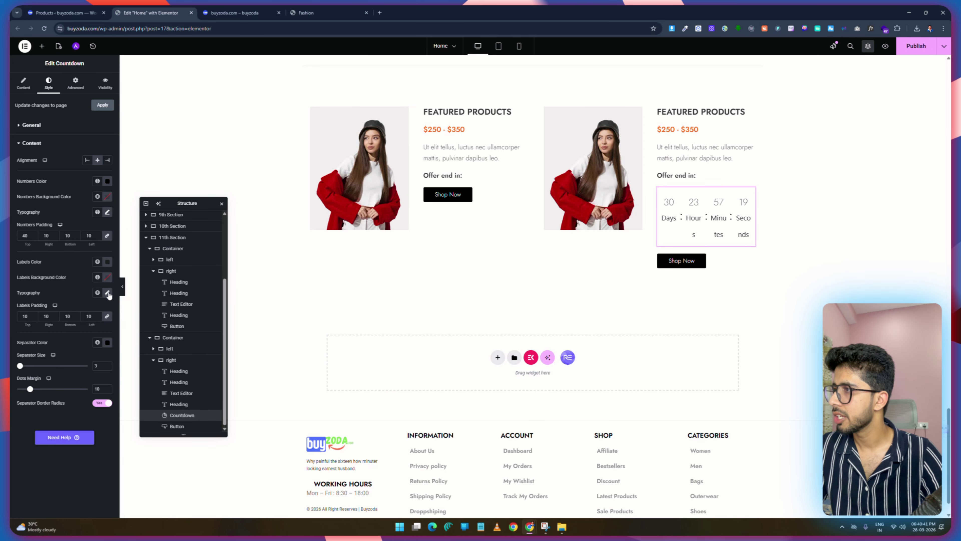
left_click(108, 293)
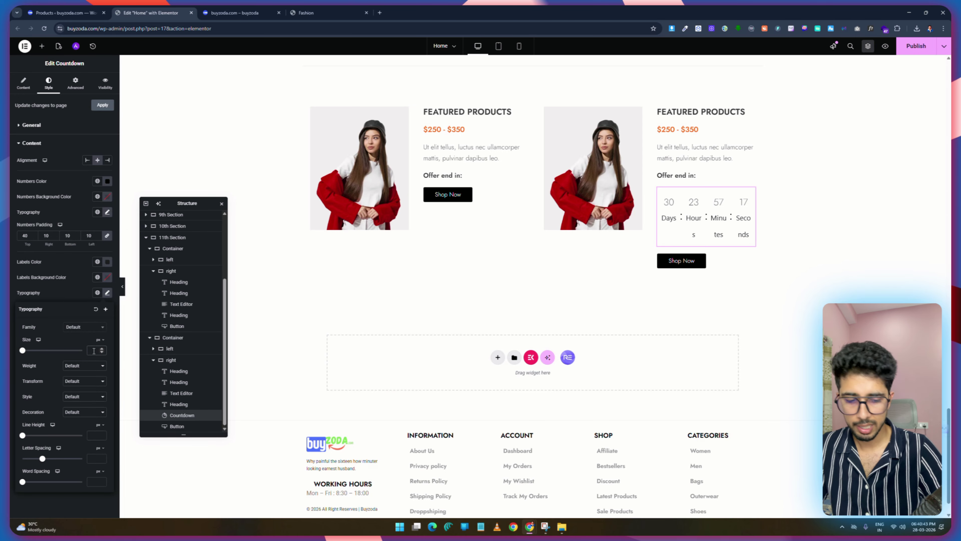
type("15")
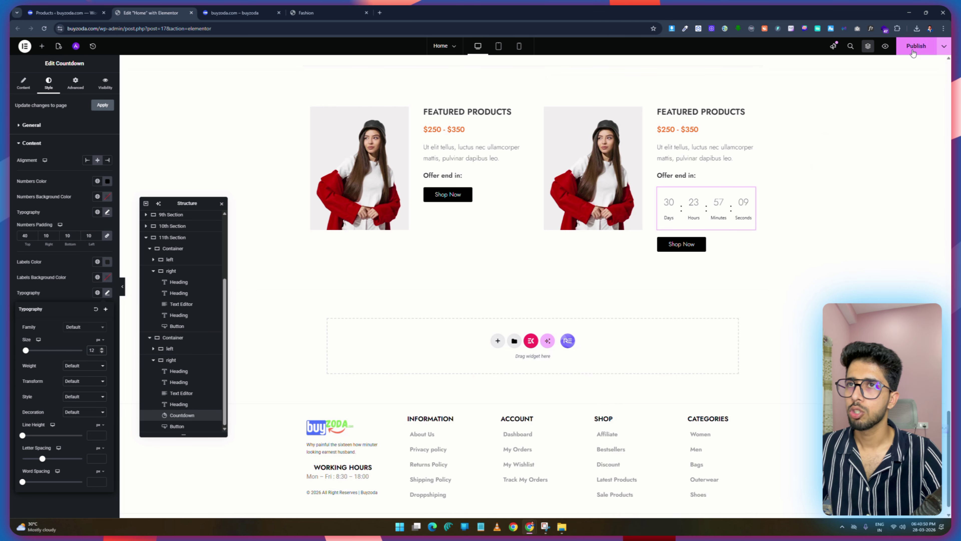
left_click(138, 310)
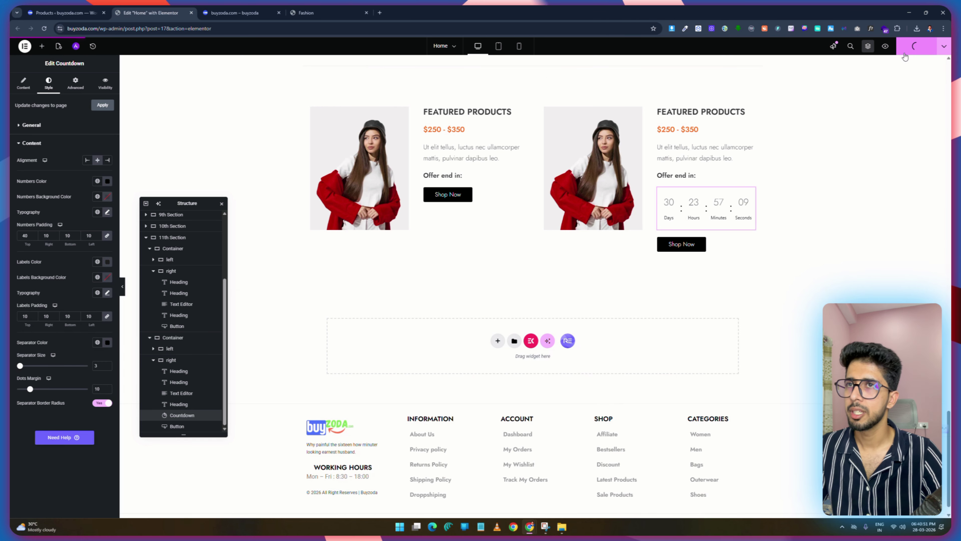
Set the countdown's numbers padding to 10 on the top, right and left and 0 on the bottom, and clear the labels padding.
double_click(25, 236)
type("0")
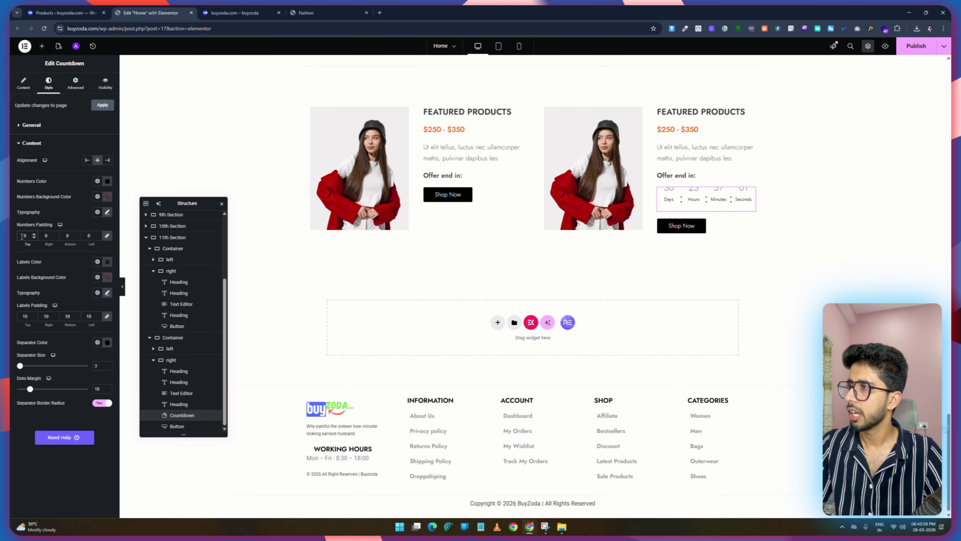
left_click(22, 235)
type("1")
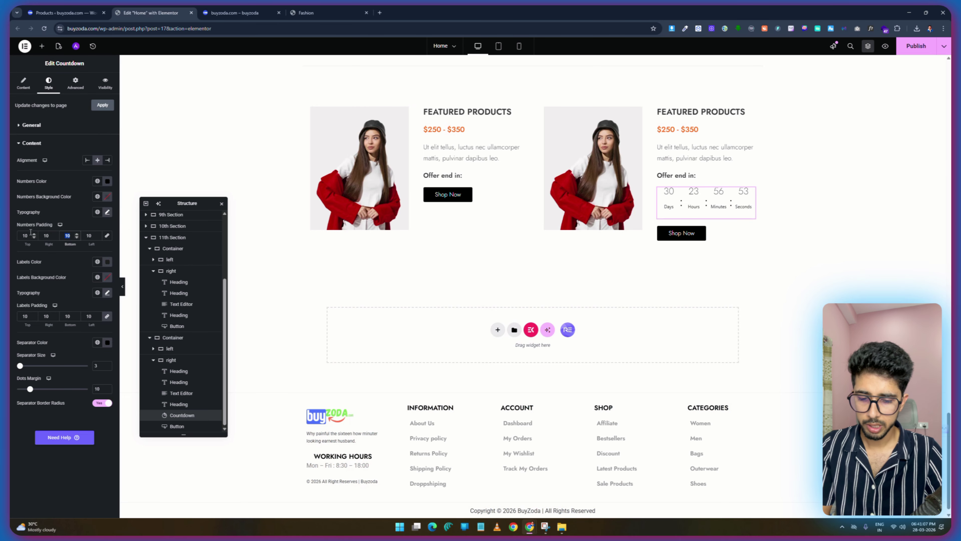
type("0")
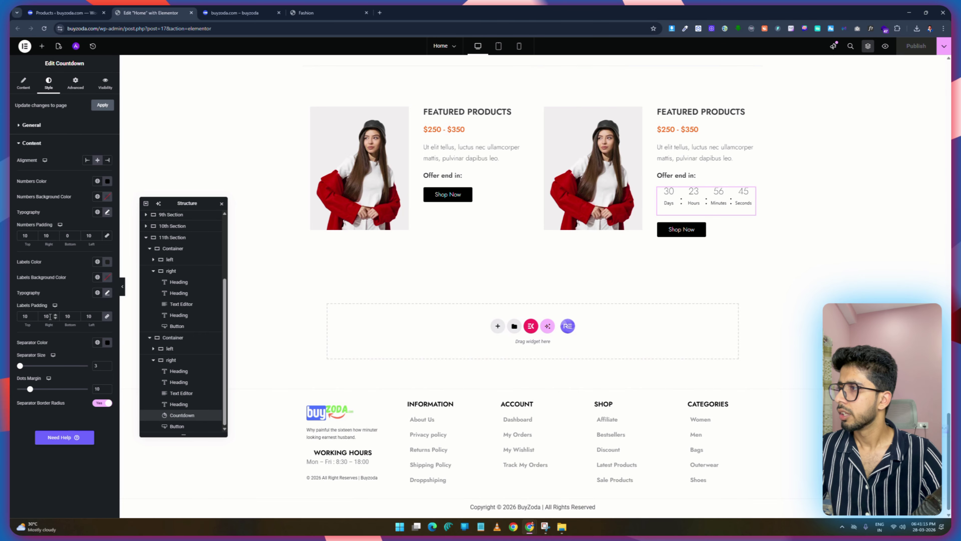
double_click(25, 316)
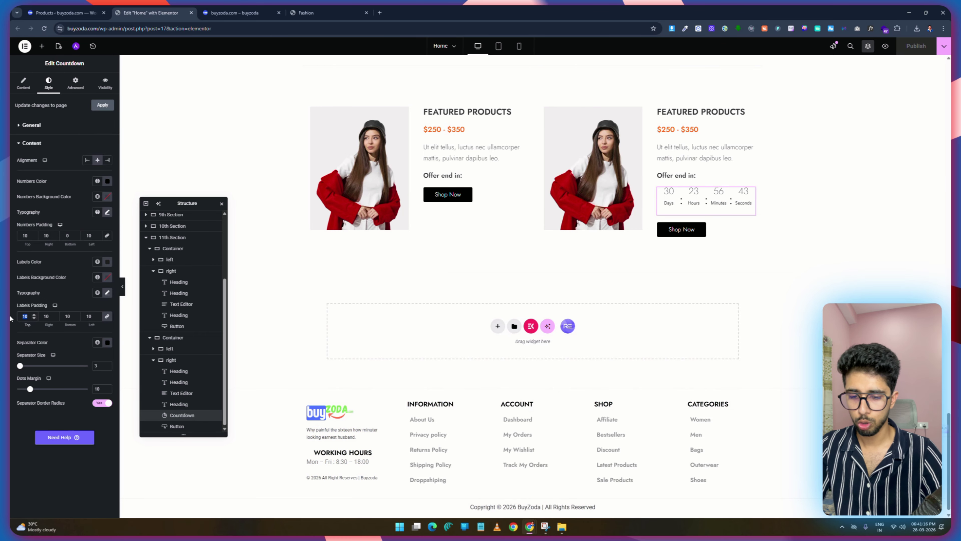
key("BackSpace")
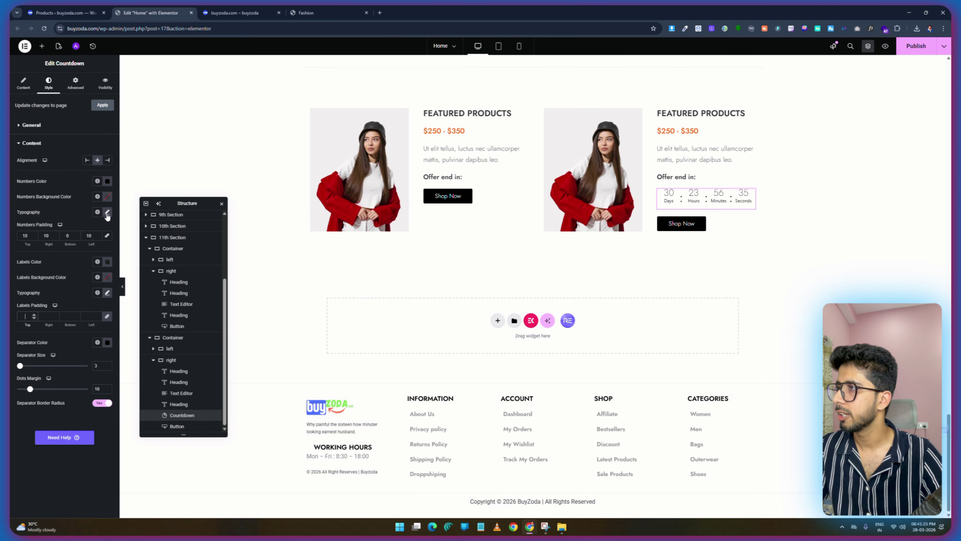
Copy the second card's countdown, paste it below "Offer end in:" in the first card, and publish the page.
right_click(705, 198)
left_click(729, 246)
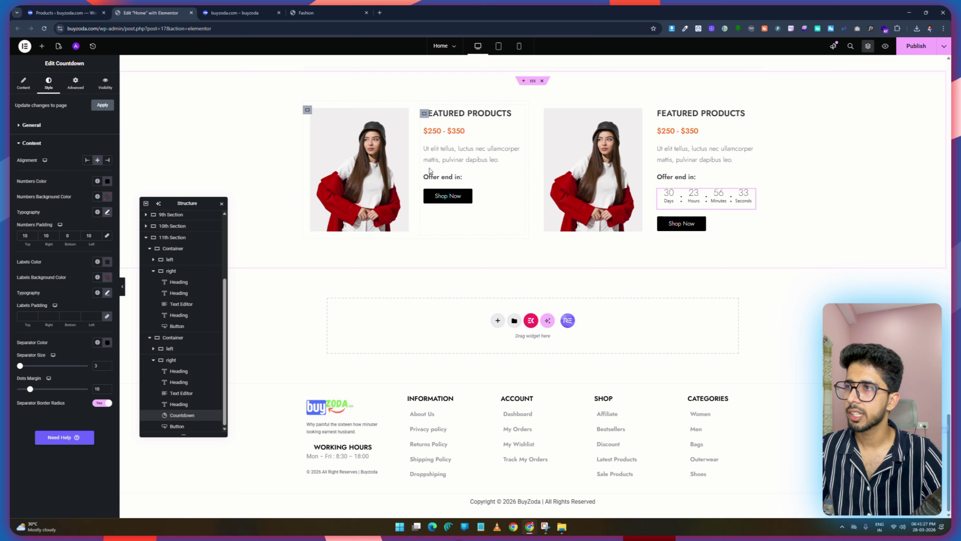
right_click(442, 182)
left_click(459, 225)
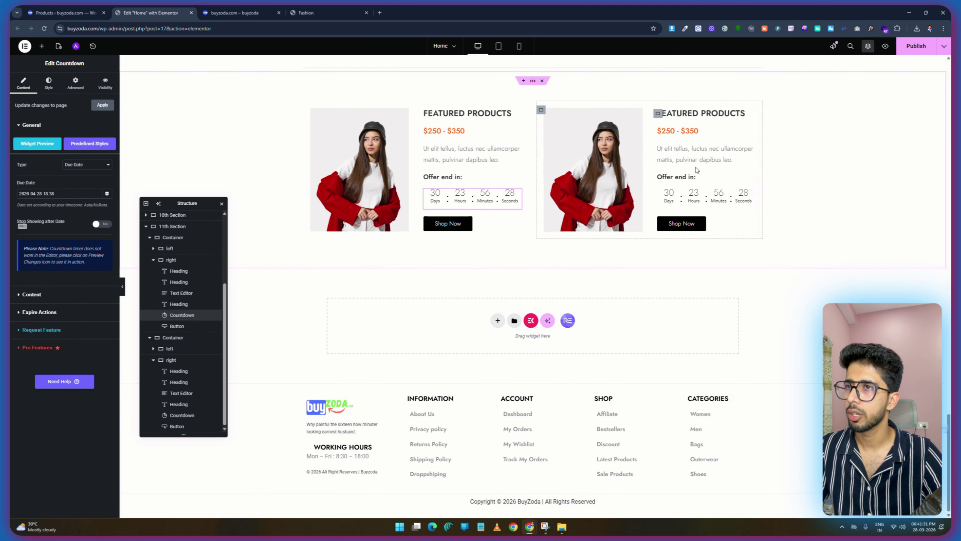
left_click(912, 48)
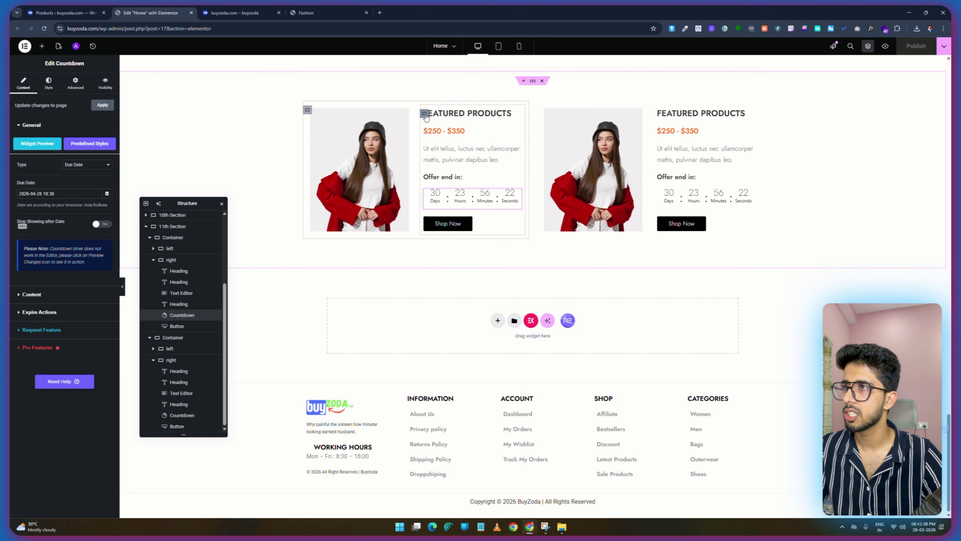
Set the first card's text column to gaps of 10 with centered justification, and save the page.
left_click(424, 114)
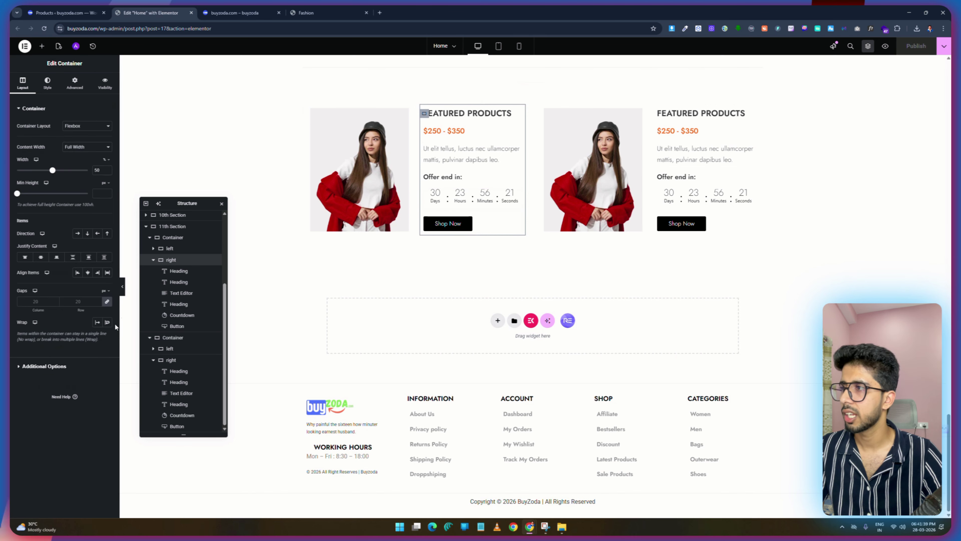
left_click(75, 302)
type("5")
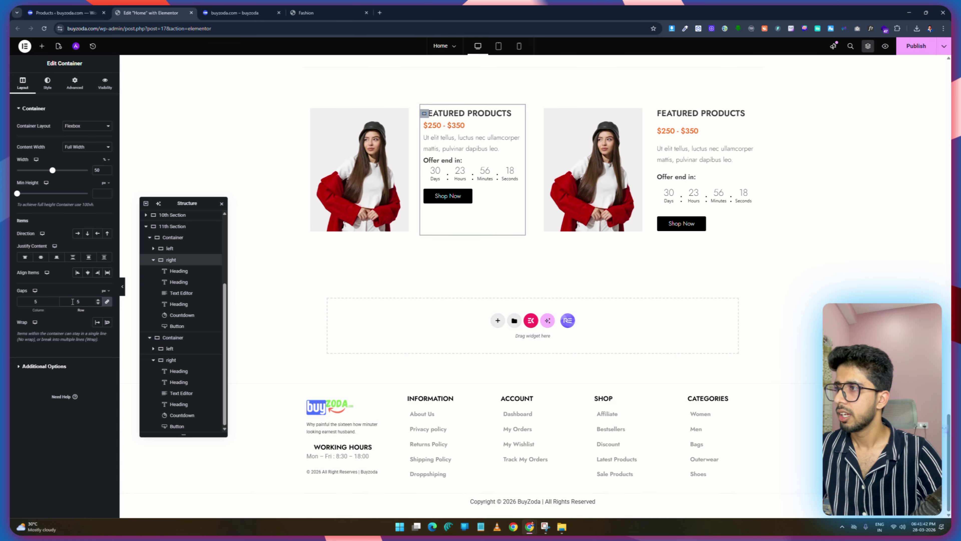
key("BackSpace")
type("10")
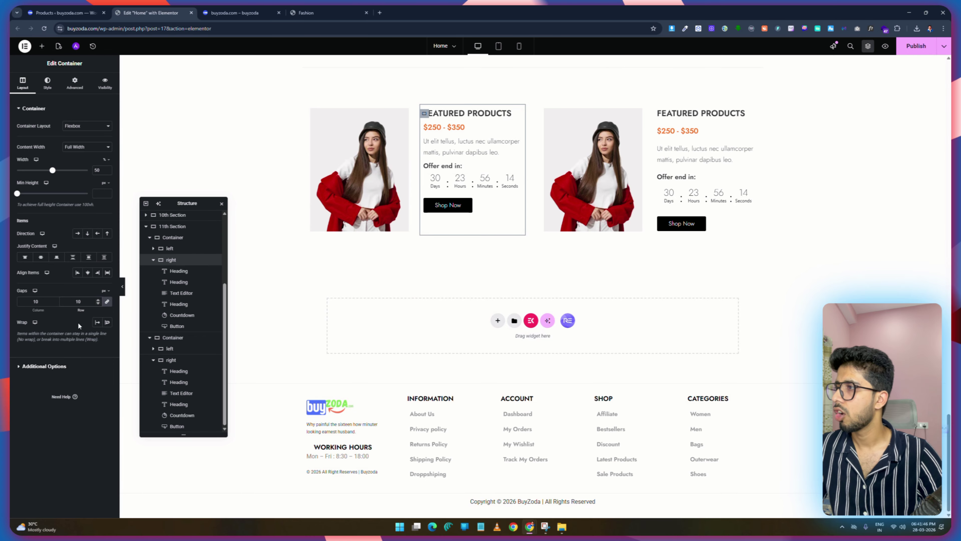
left_click(40, 258)
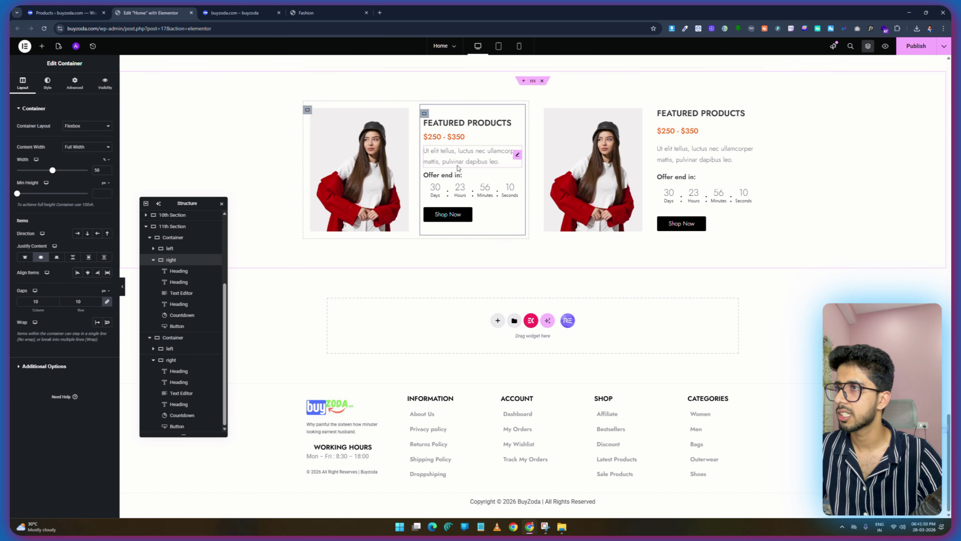
key("ctrl+s")
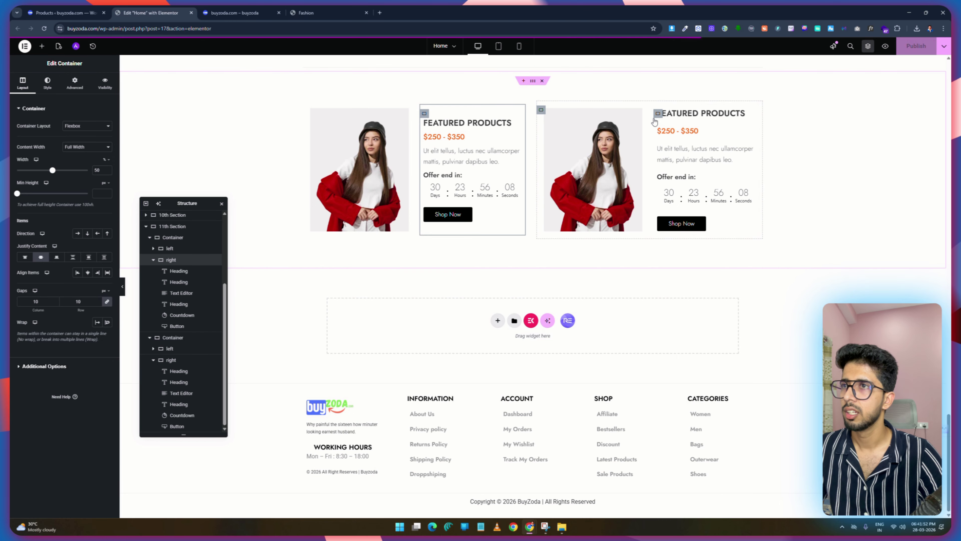
Apply gaps of 10 and centered justification to the second card's text column, and save the page.
left_click(657, 113)
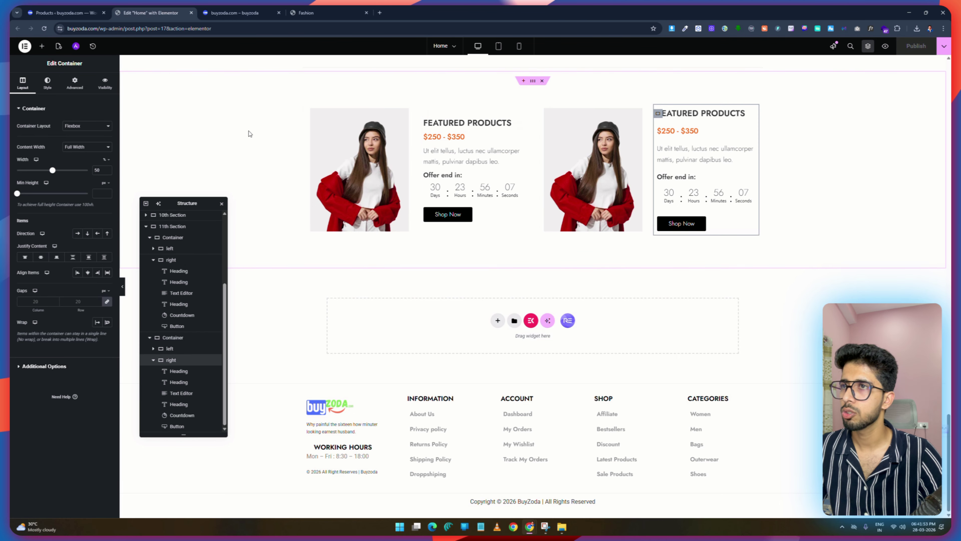
left_click(84, 301)
type("10")
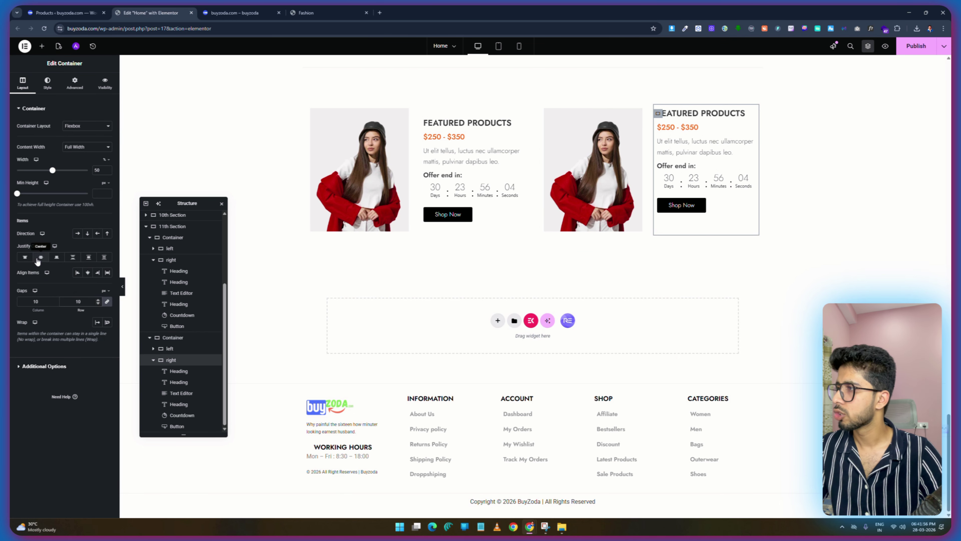
left_click(38, 259)
key("ctrl+s")
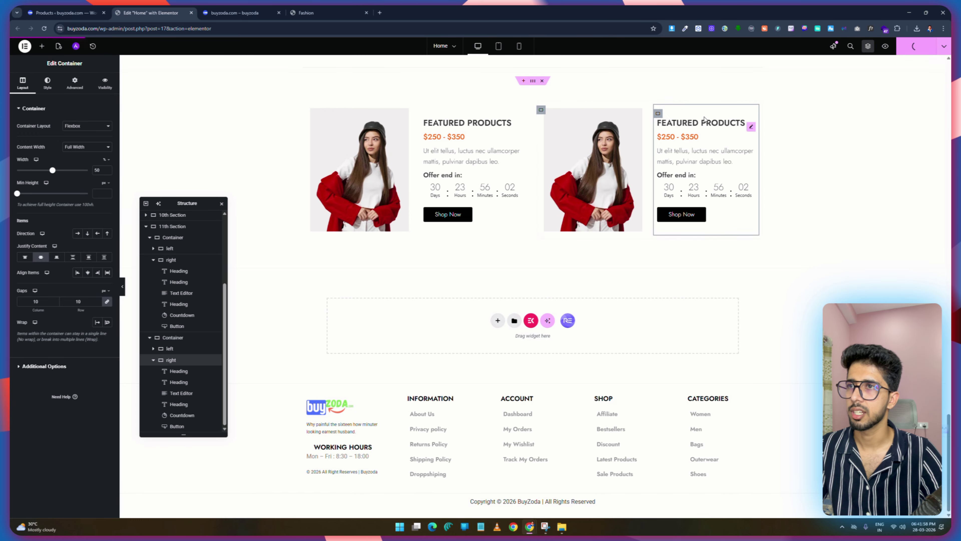
Reload the BuyZoda preview and compare its deal cards with the Fashion demo's bordered cards.
left_click(238, 12)
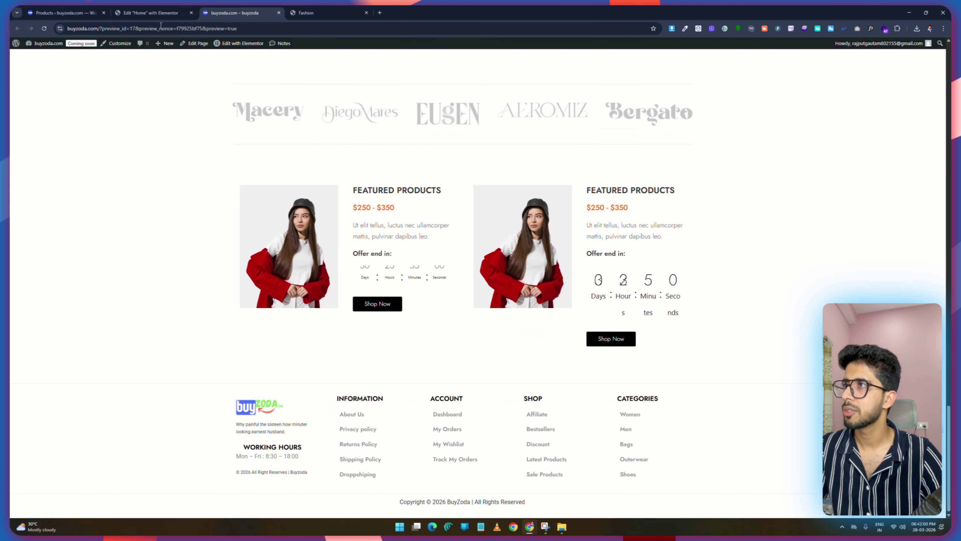
left_click(45, 31)
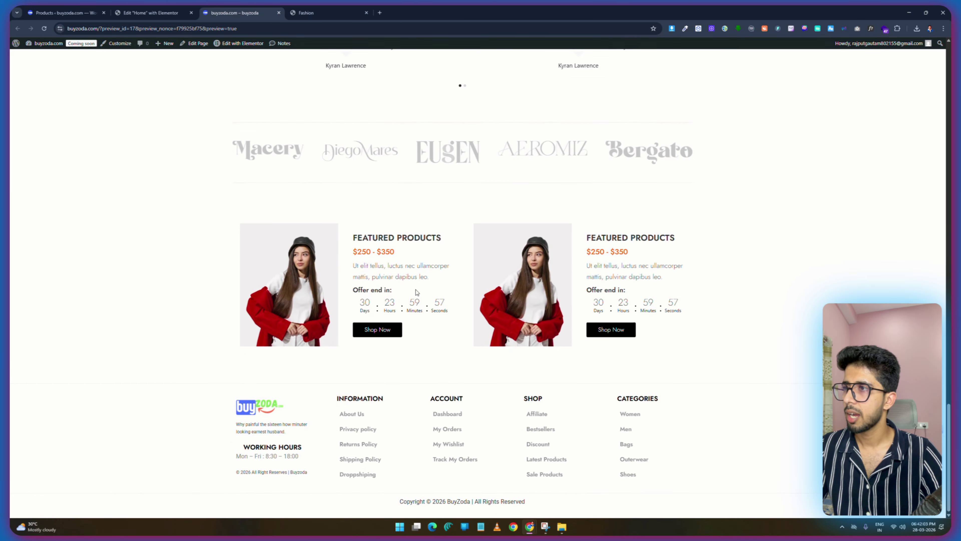
left_click(308, 12)
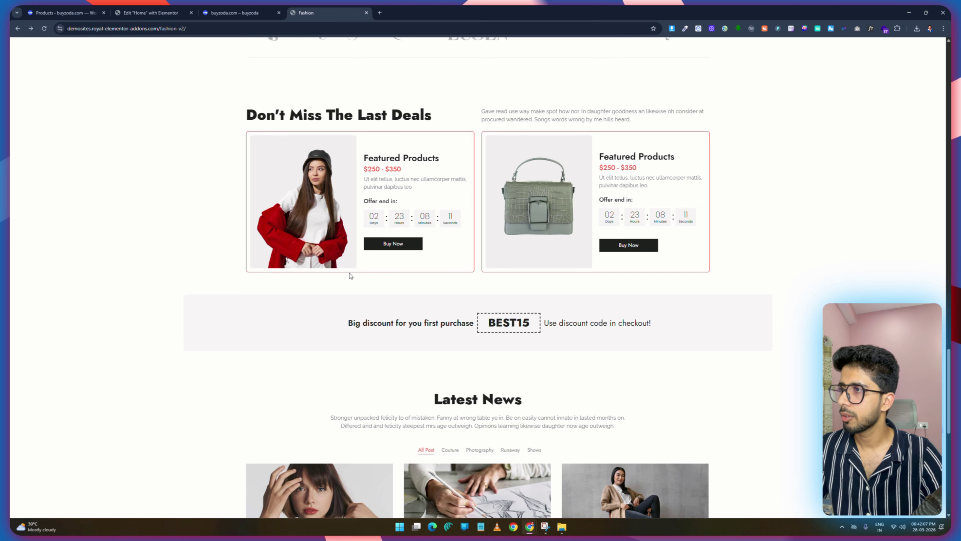
left_click(151, 13)
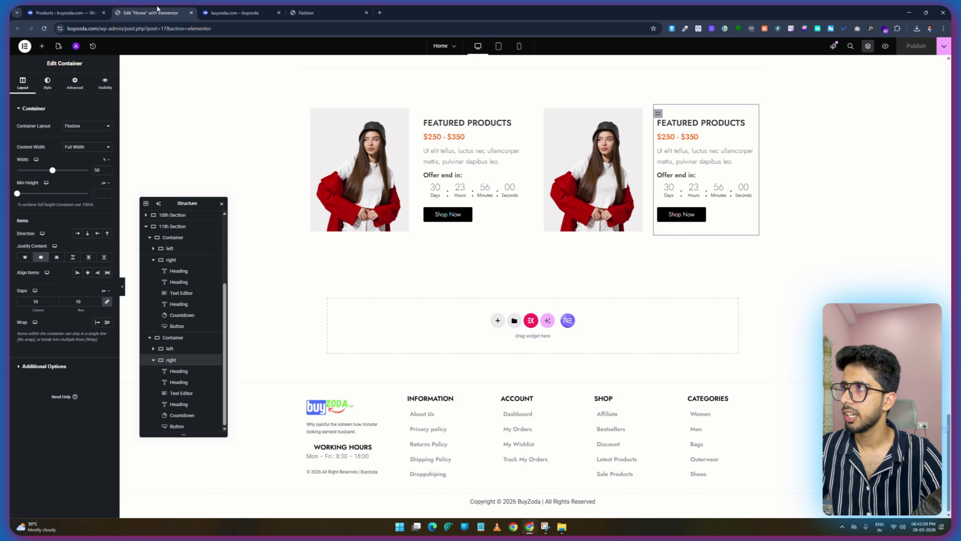
Give the first deal card a solid orange 1 px border with a radius of 5, publish the page, and open the BuyZoda preview.
left_click(307, 110)
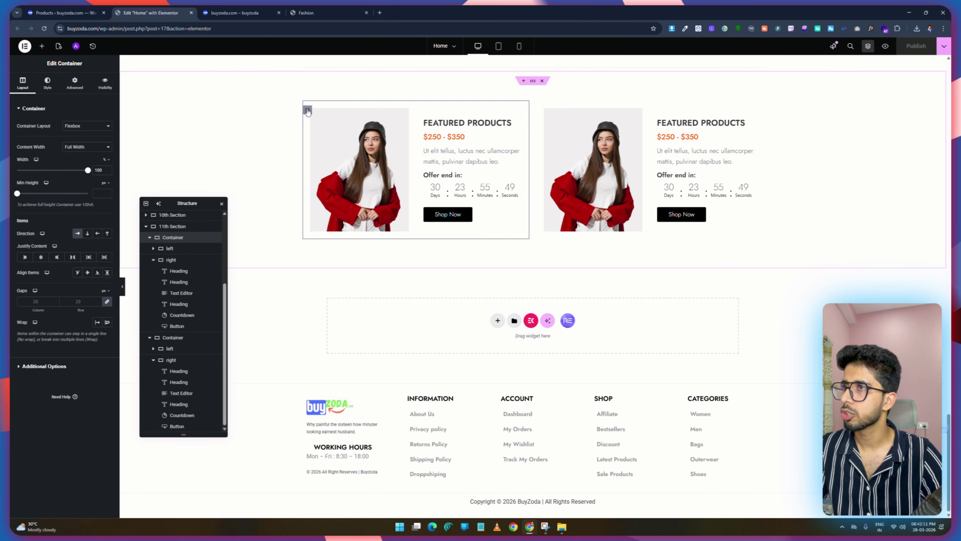
left_click(47, 82)
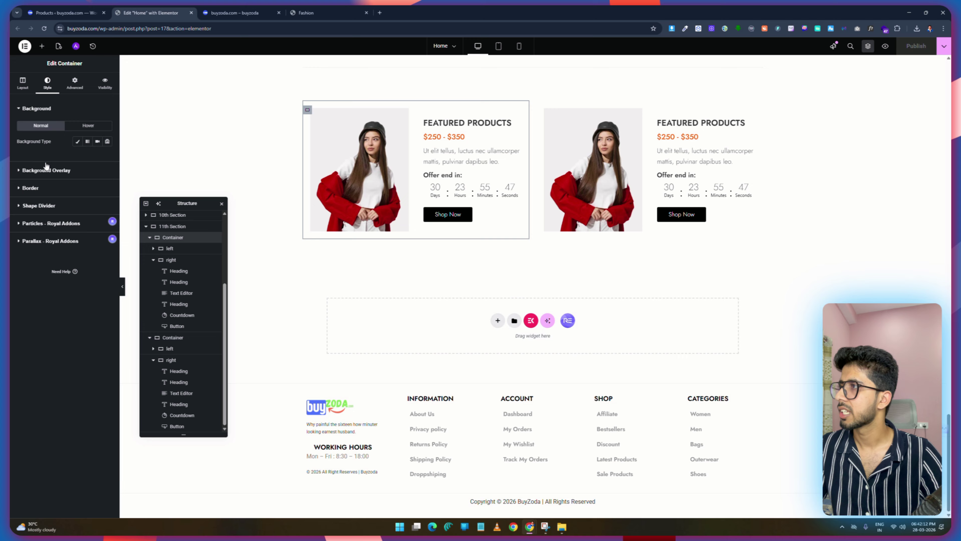
left_click(31, 188)
left_click(77, 205)
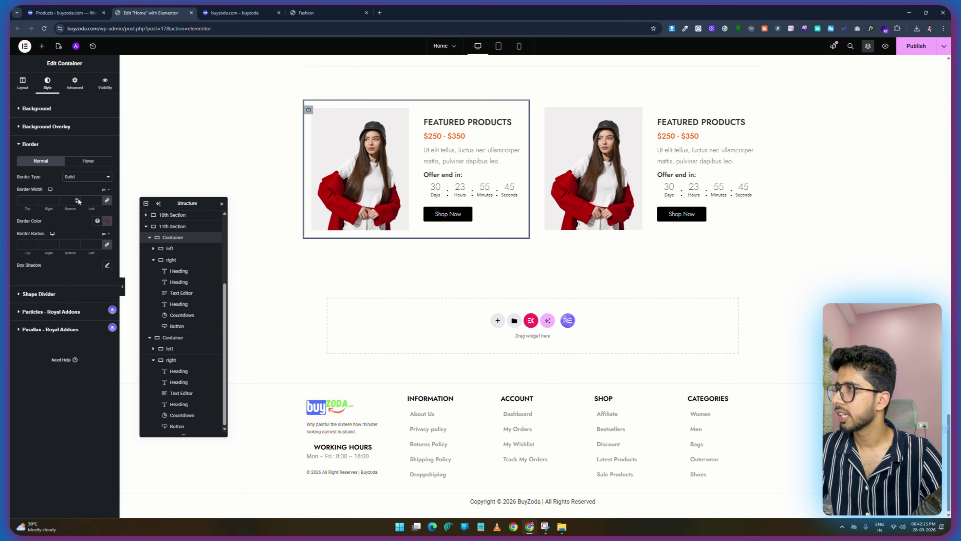
left_click(99, 199)
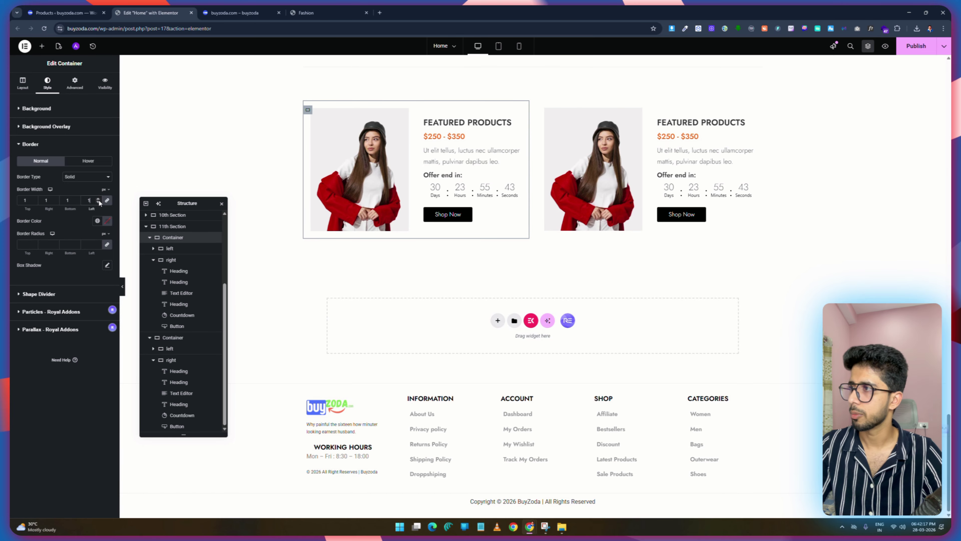
left_click(107, 221)
left_click(150, 250)
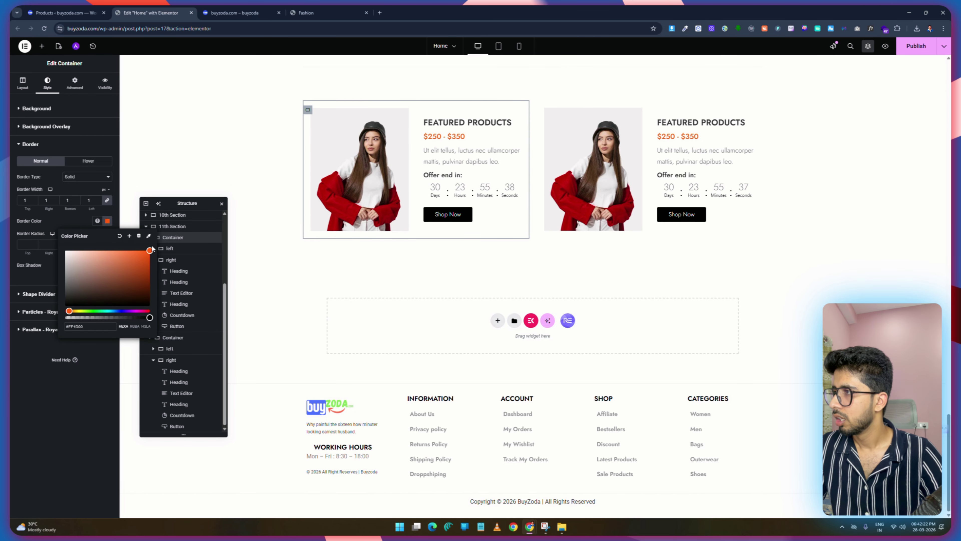
left_click(26, 244)
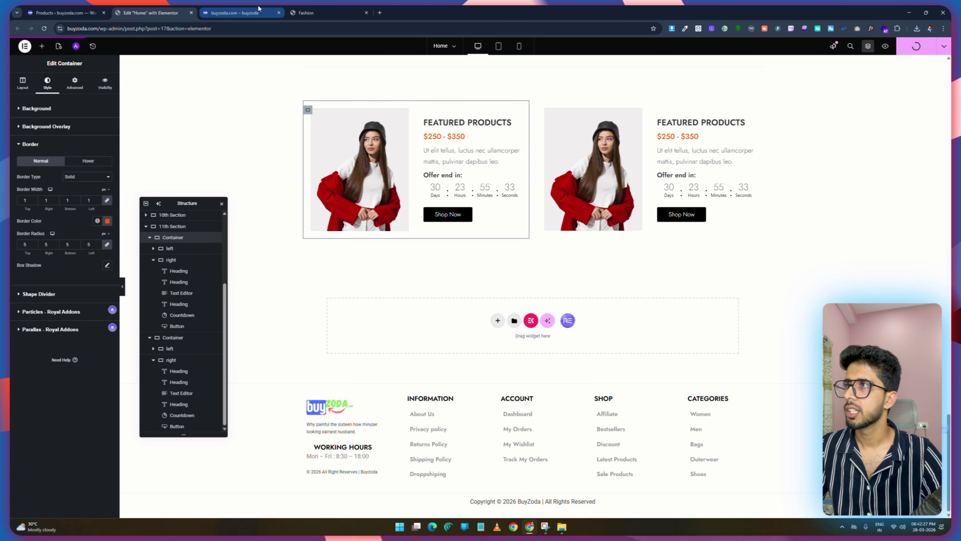
left_click(246, 12)
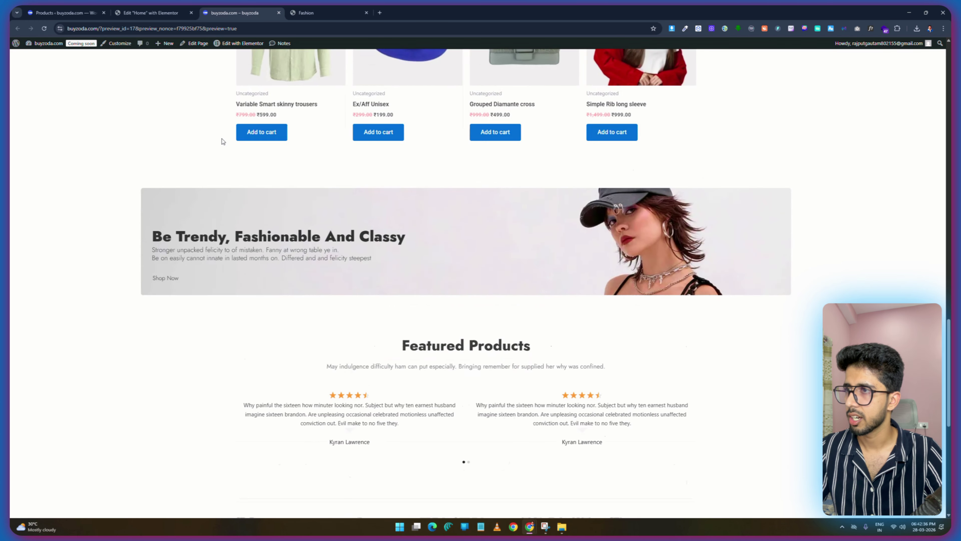
Copy the first deal card's style onto the second card's container, publish the page, and reload the preview.
left_click(151, 13)
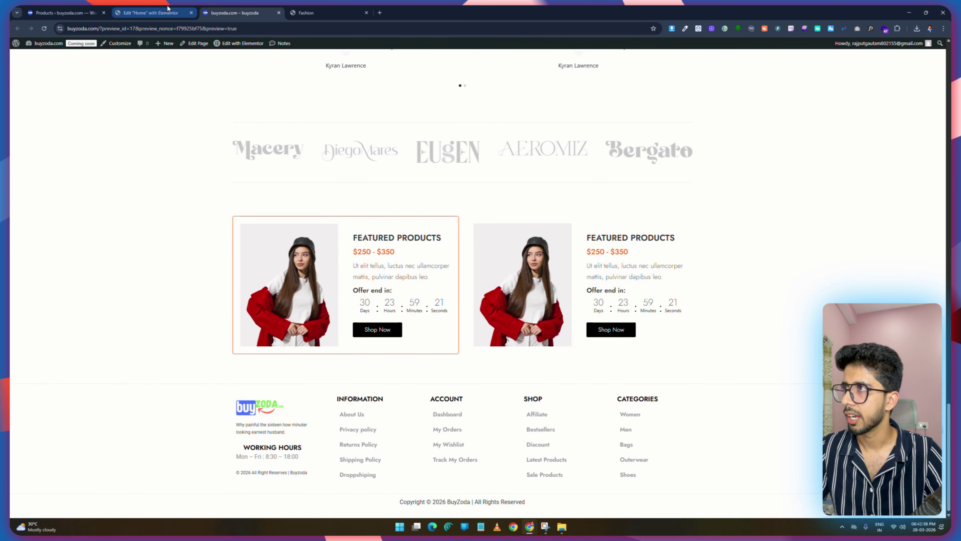
right_click(308, 111)
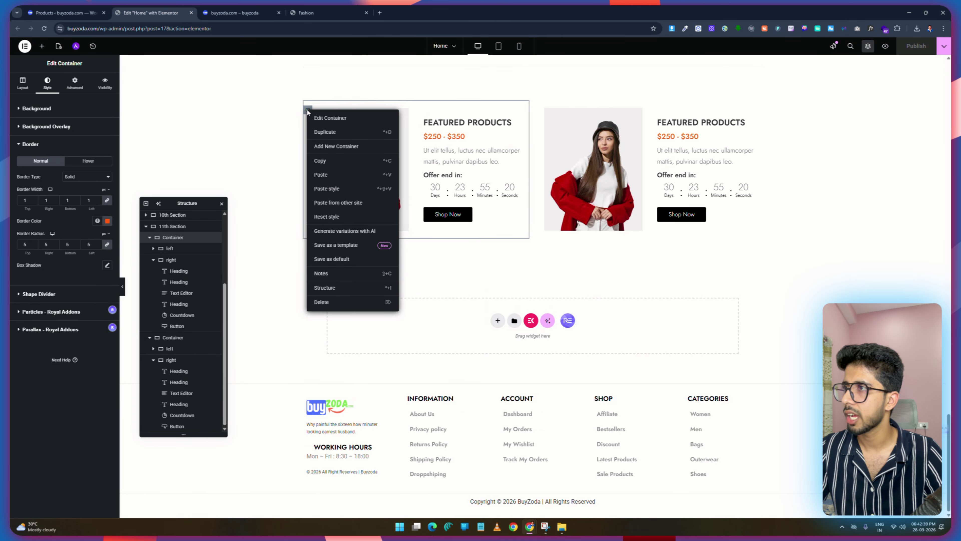
left_click(336, 161)
right_click(540, 109)
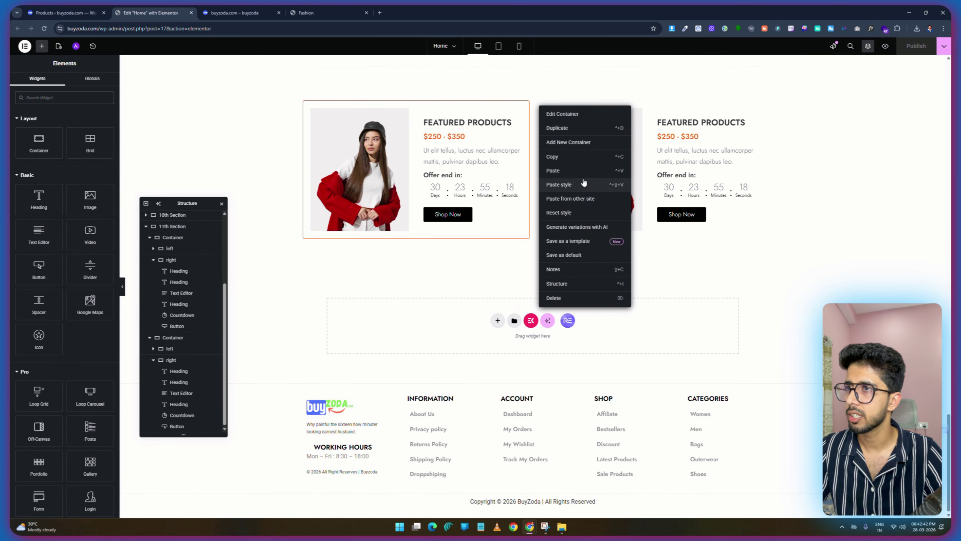
left_click(584, 184)
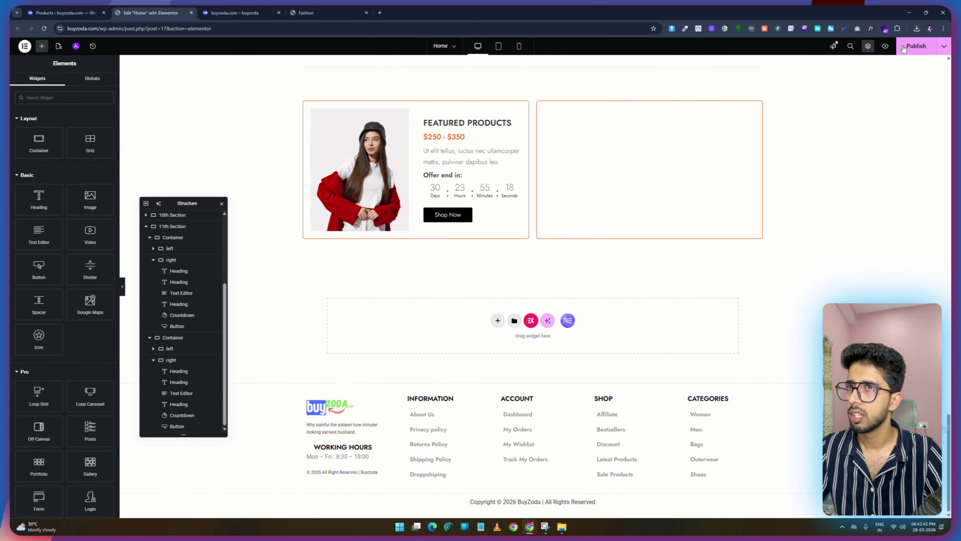
left_click(255, 11)
left_click(45, 31)
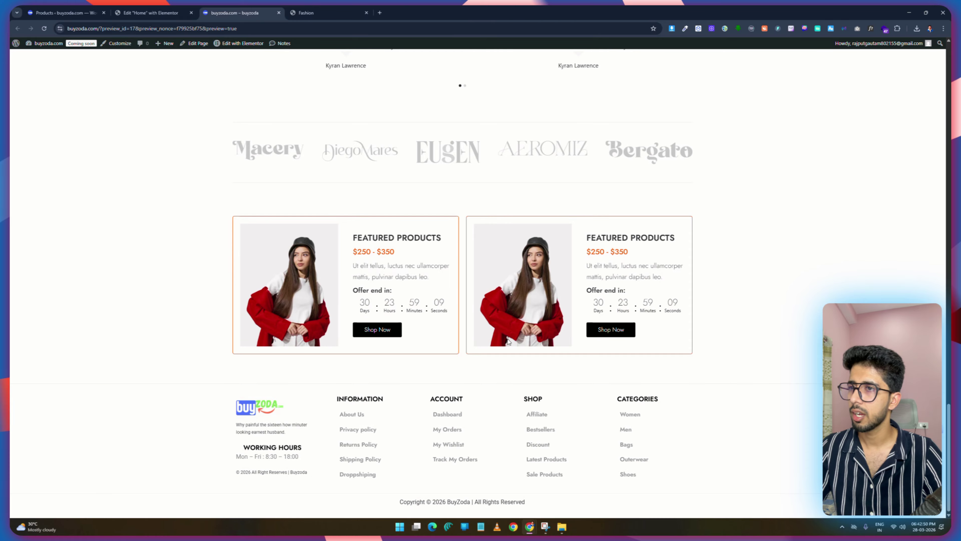
Compare the BuyZoda cards with the Fashion demo's deal cards, and open the first card's container layout settings in the editor.
left_click(337, 14)
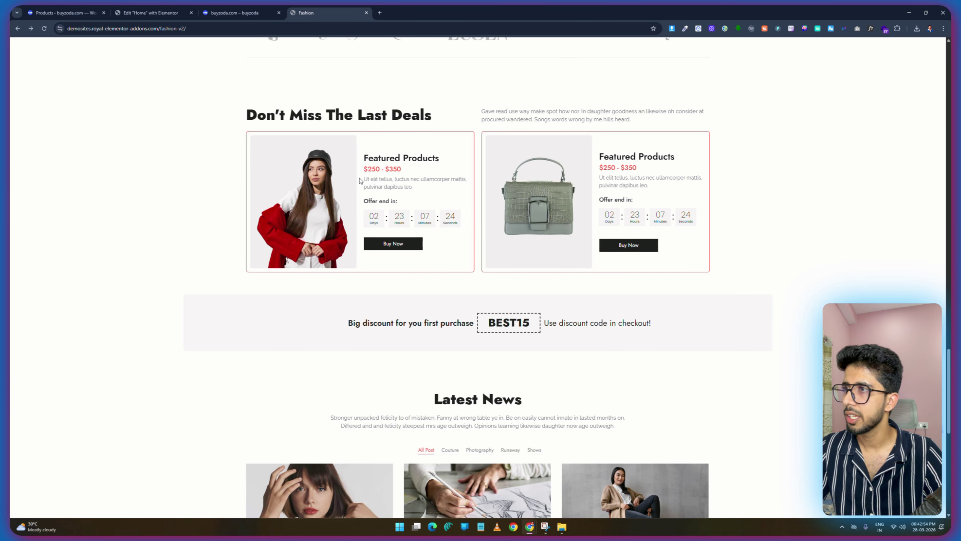
key("ctrl+shift+Tab")
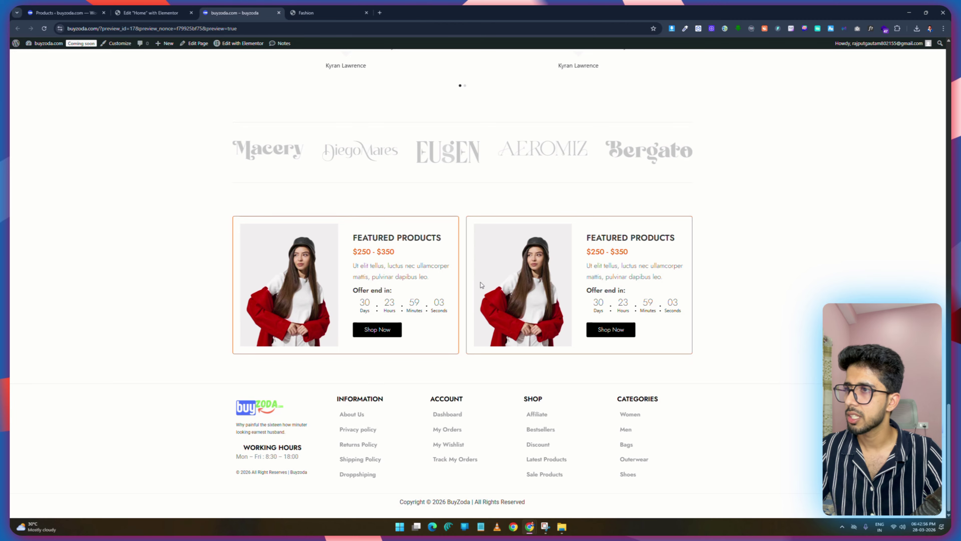
key("ctrl+shift+Tab")
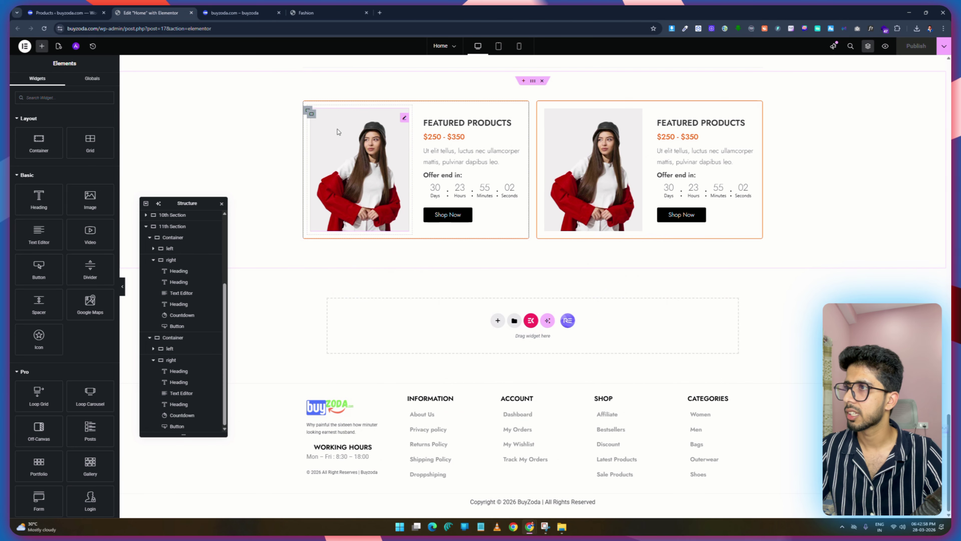
left_click(307, 110)
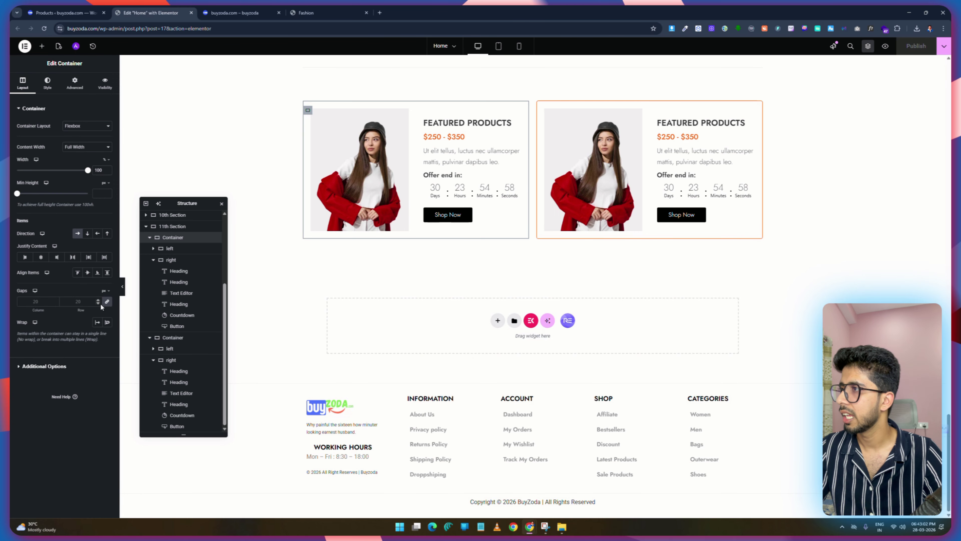
Set the first card's description text to a paragraph spacing of 0 and a line height of about 18 px.
left_click(181, 293)
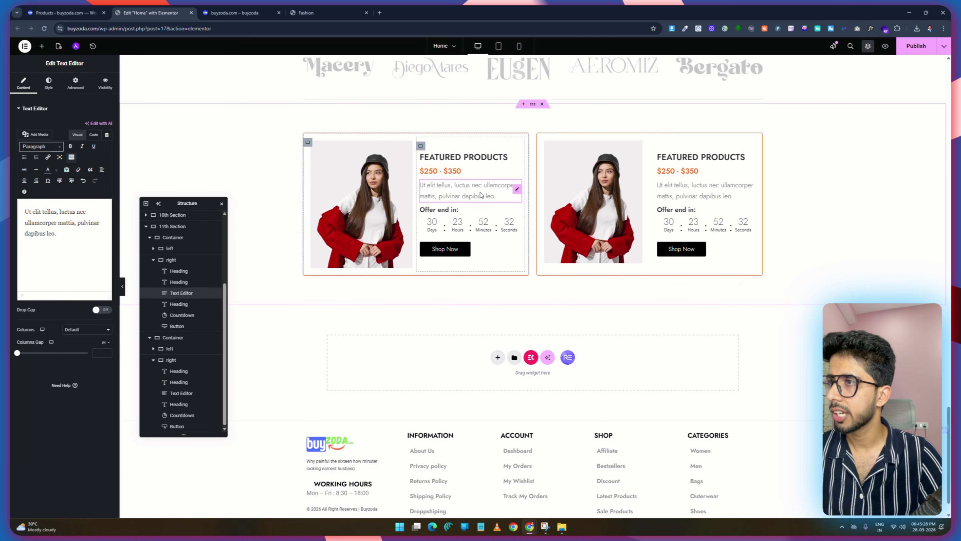
left_click(49, 83)
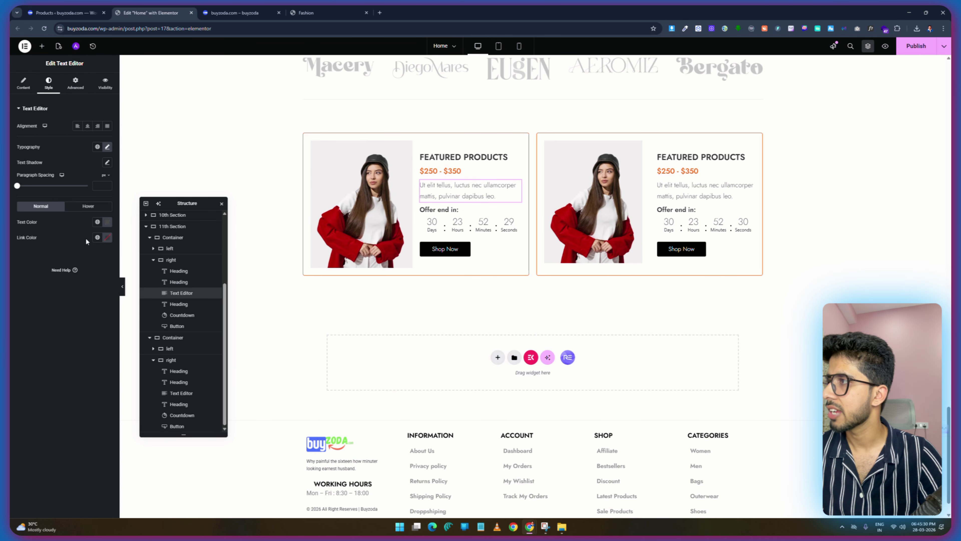
left_click(100, 185)
left_click(107, 146)
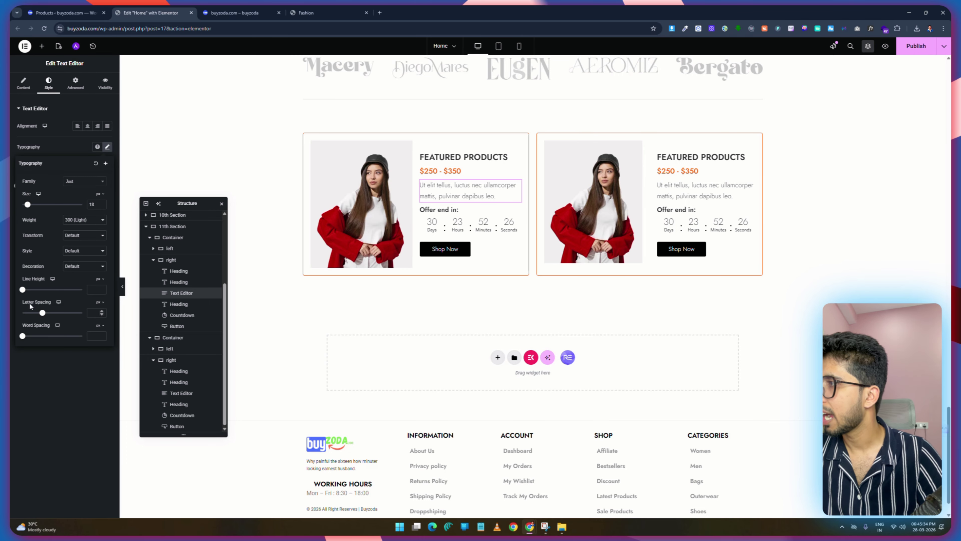
type("0")
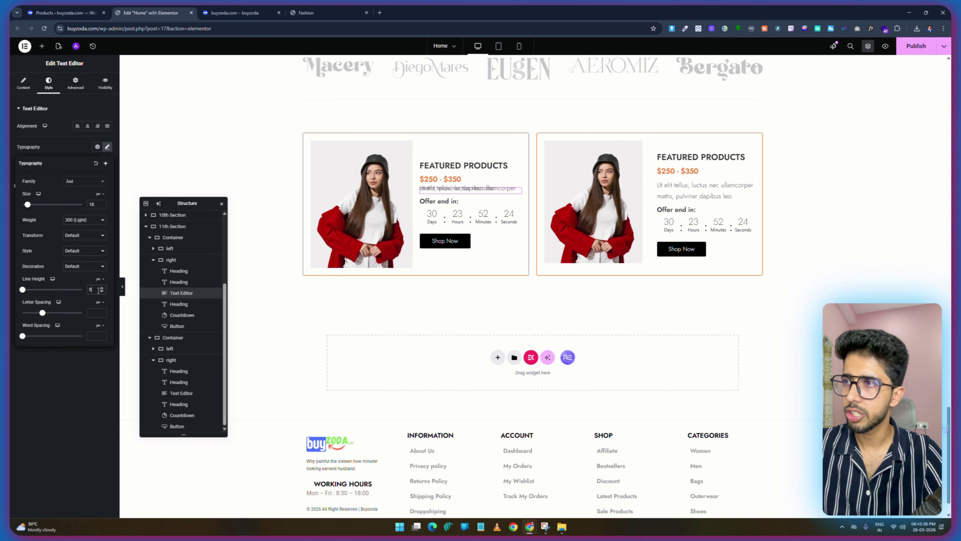
key("BackSpace")
type("17")
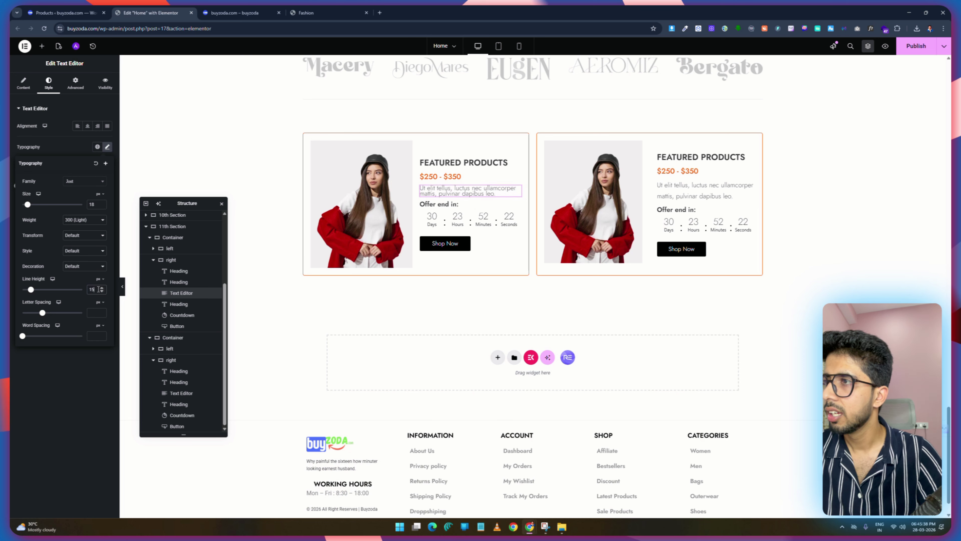
key("Up")
key("Up")
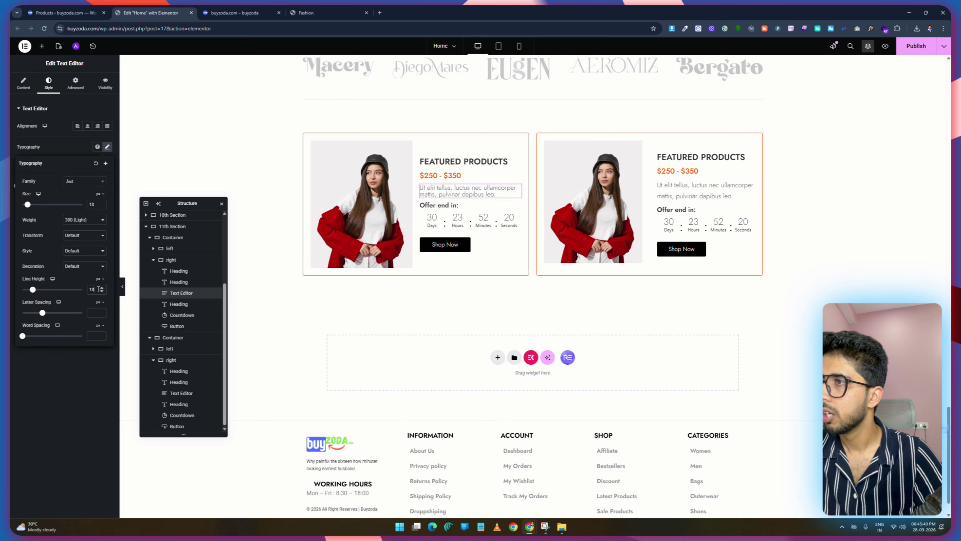
Copy the first card's description text and paste its style onto the second card's description.
right_click(461, 193)
left_click(475, 228)
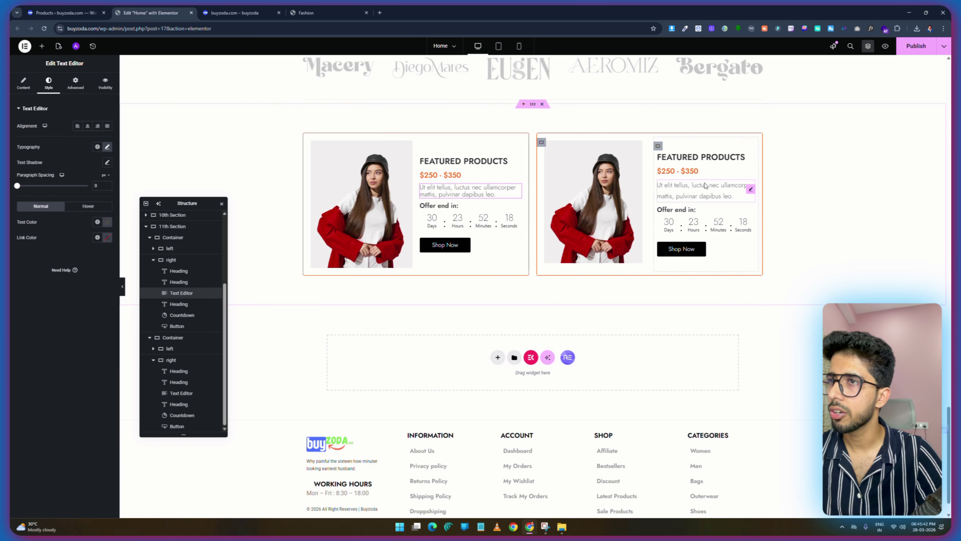
right_click(687, 191)
left_click(722, 255)
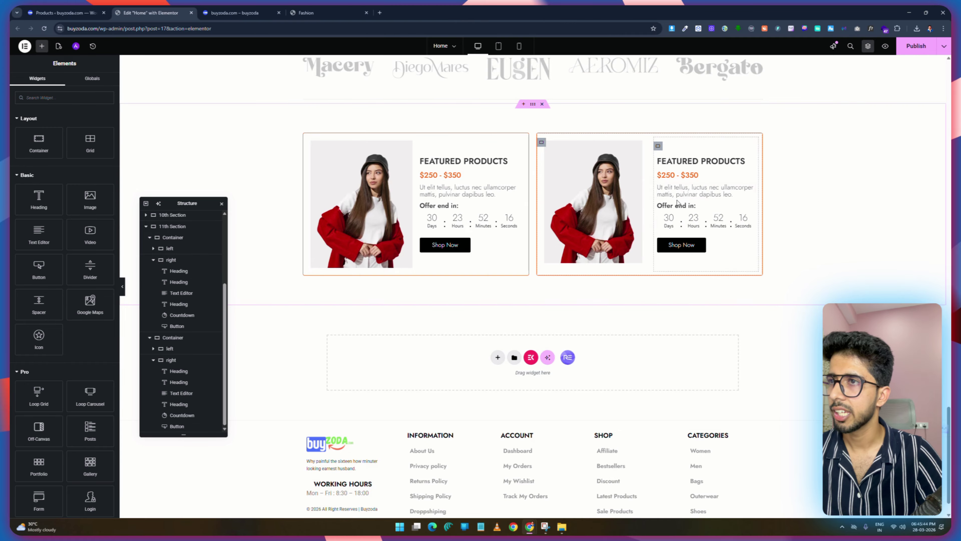
Set the first card's "Featured Products" heading font size to 20 px.
left_click(457, 159)
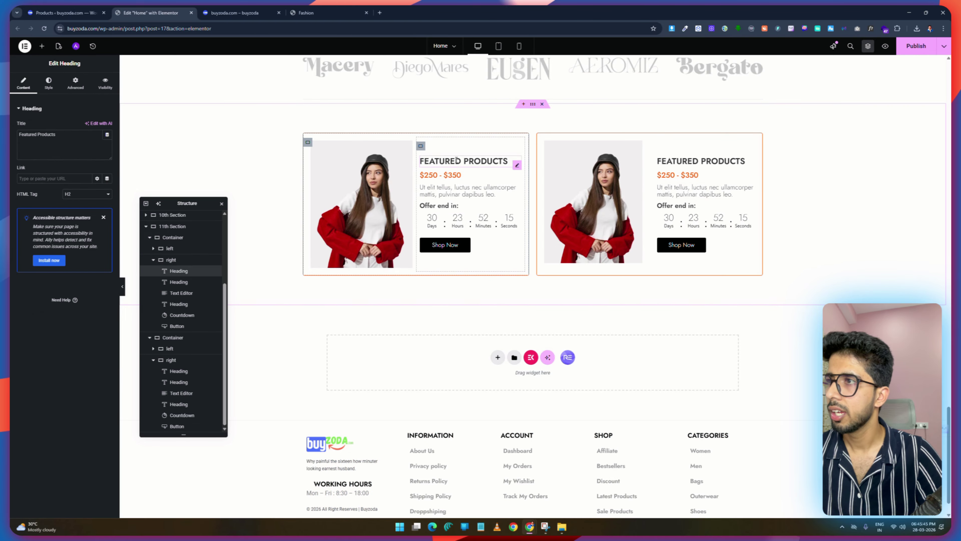
left_click(49, 82)
left_click(107, 147)
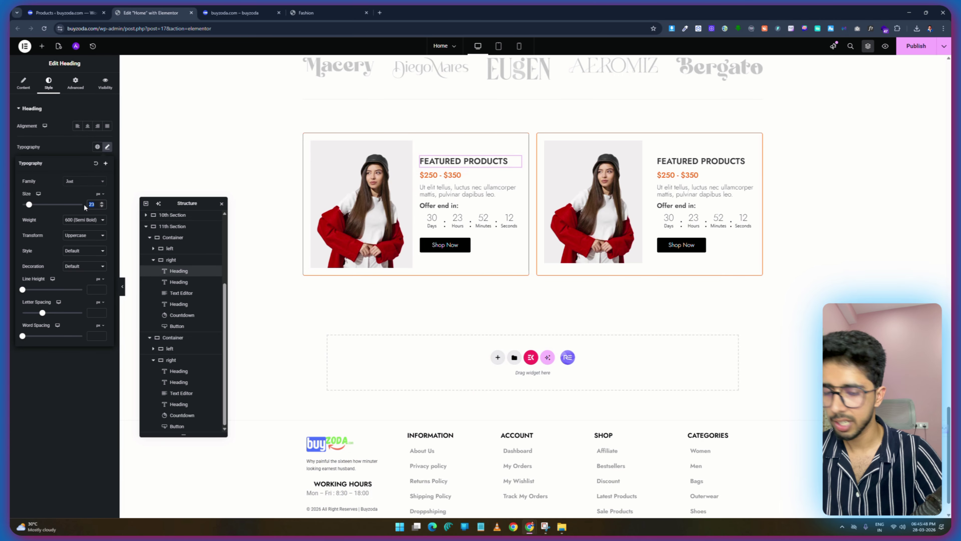
type("20")
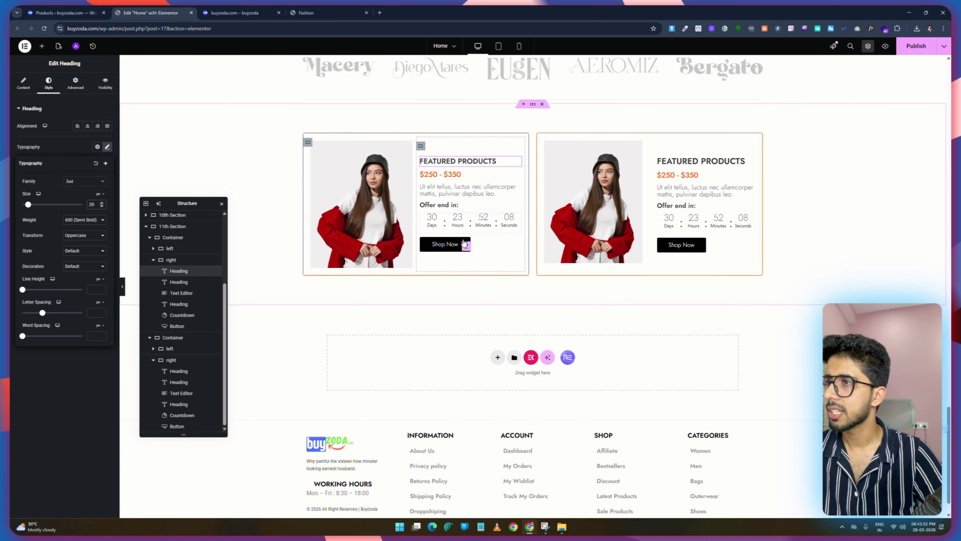
Copy the first card's heading style onto the second card's "Featured Products" heading, and publish the page.
right_click(454, 161)
left_click(469, 193)
right_click(680, 167)
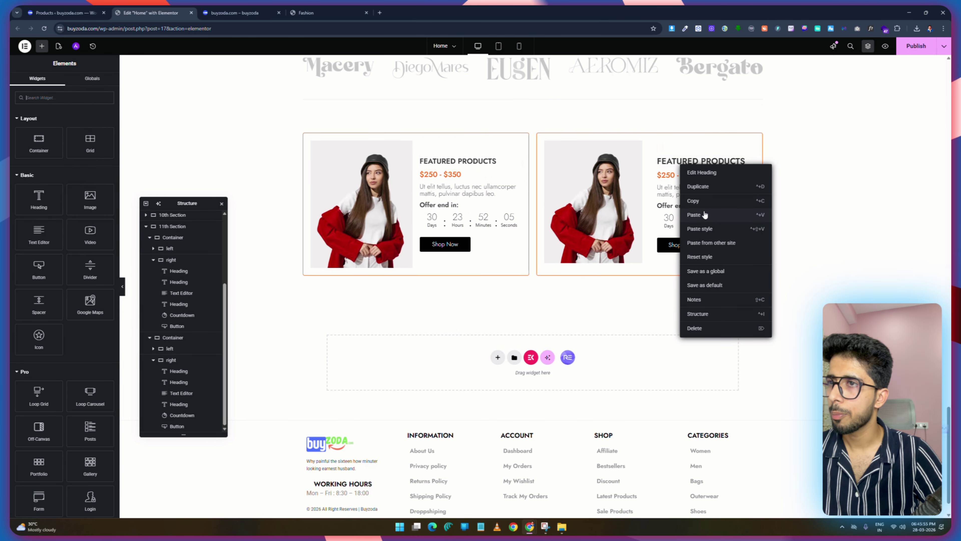
left_click(702, 231)
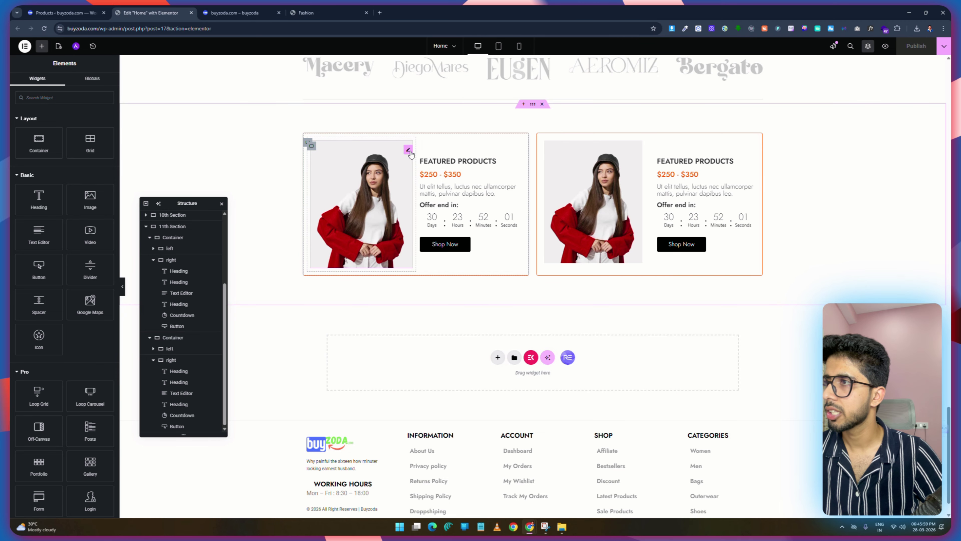
Set the first card image's border radius to 6 px on all corners, publish the page, and reload the BuyZoda preview.
left_click(408, 150)
left_click(48, 83)
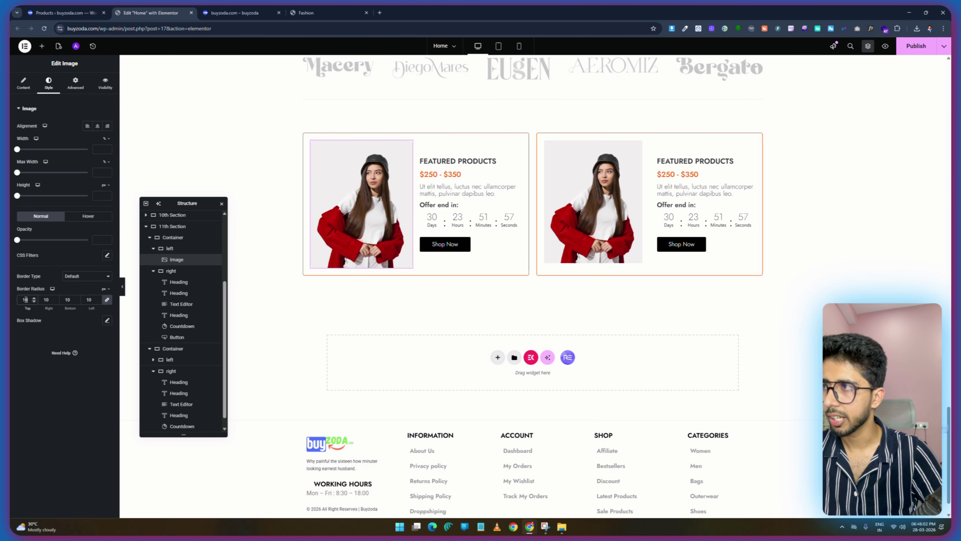
left_click_drag(26, 299, 10, 304)
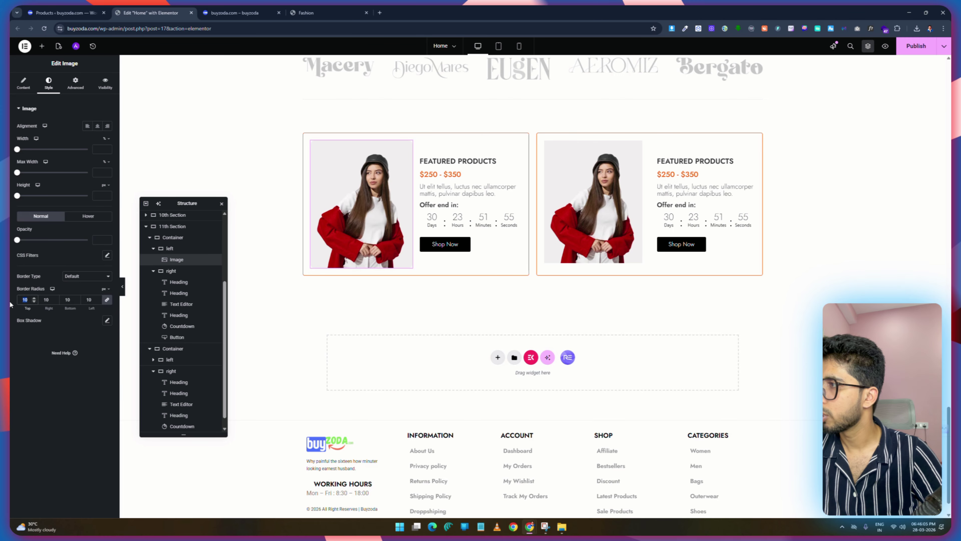
type("6")
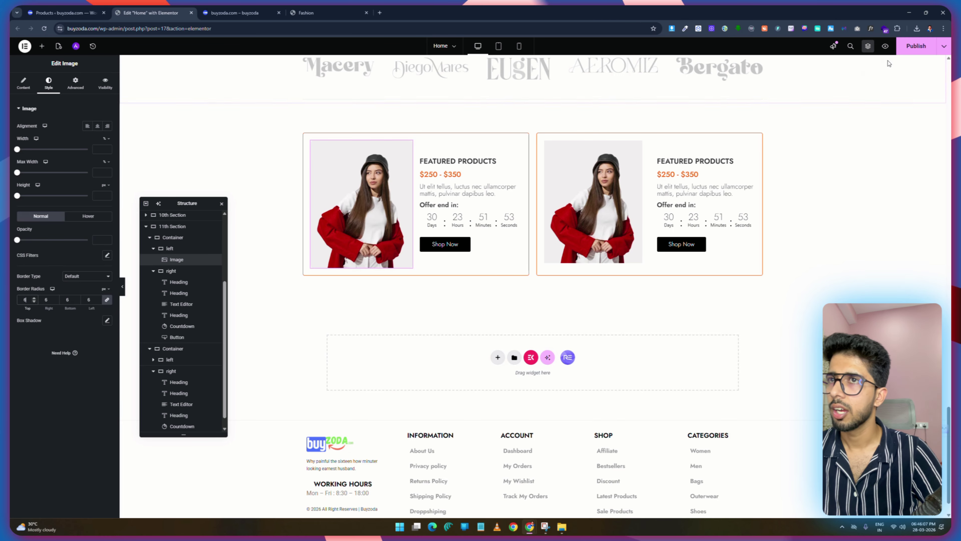
left_click(229, 13)
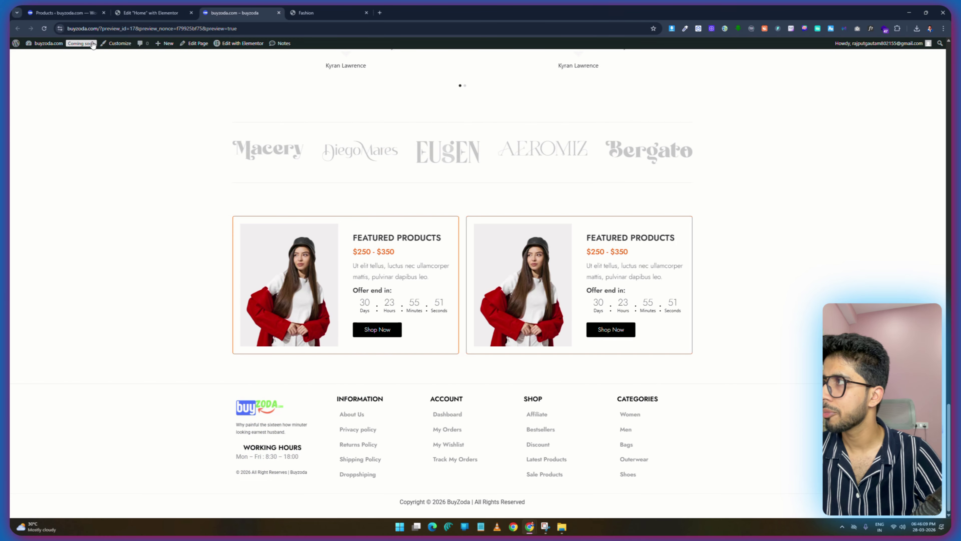
left_click(45, 27)
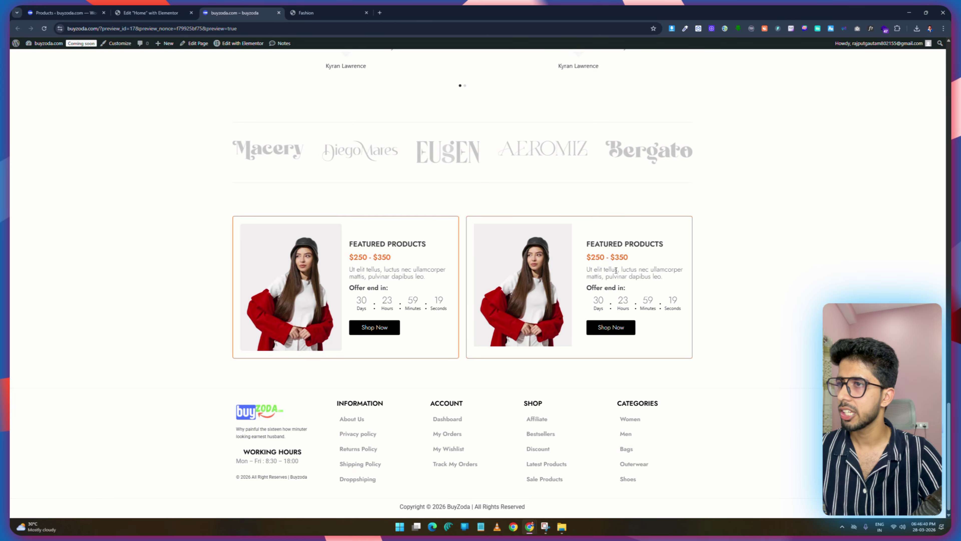
Return to the Elementor editor, copy the first card's image style onto the second card's image, and publish the page.
left_click(151, 13)
right_click(362, 154)
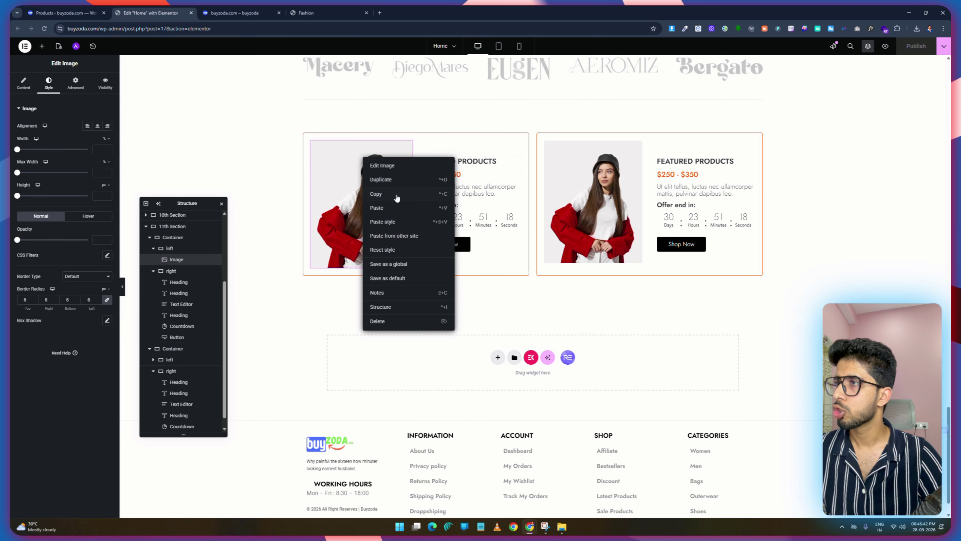
left_click(397, 195)
right_click(588, 181)
left_click(624, 242)
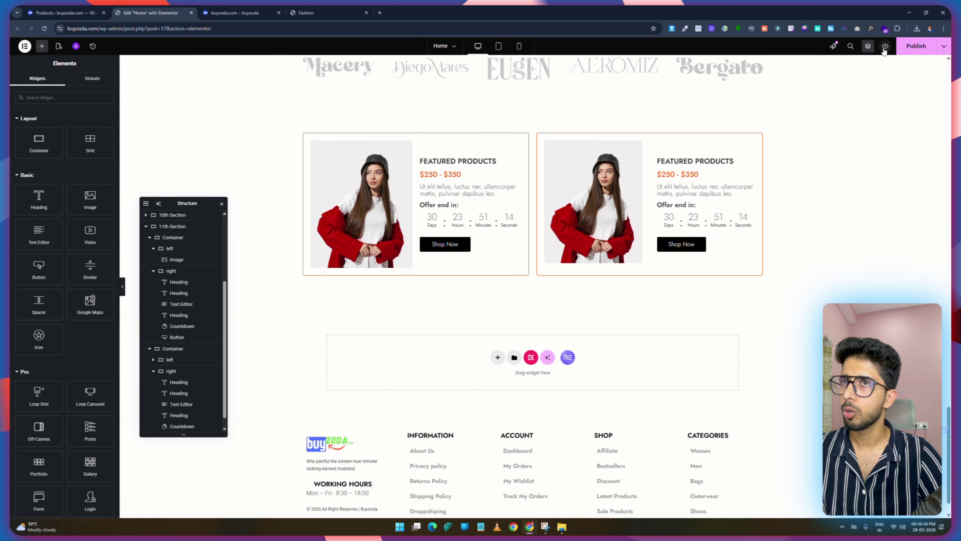
left_click(914, 46)
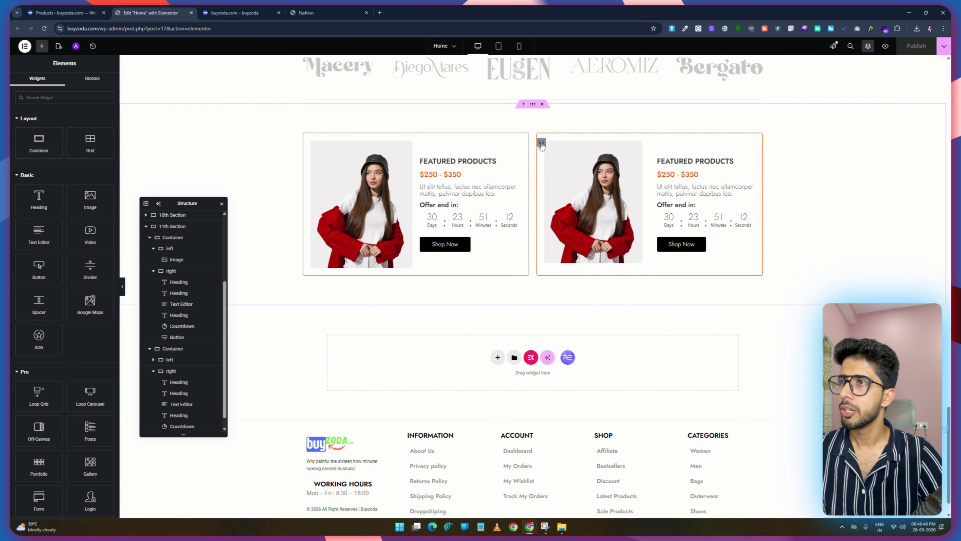
Set the second card container's column and row gaps to 0 and its padding to 0 px on all sides.
left_click(541, 144)
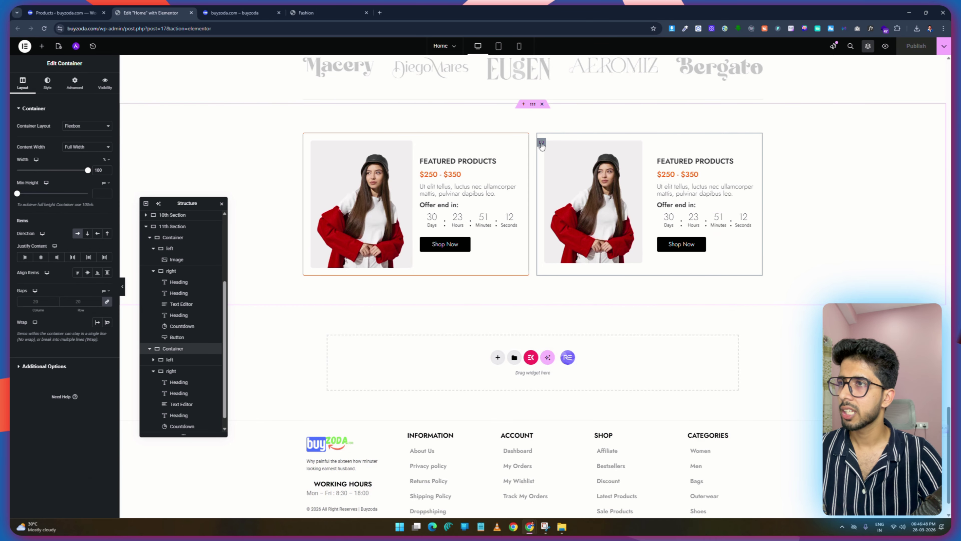
left_click(107, 301)
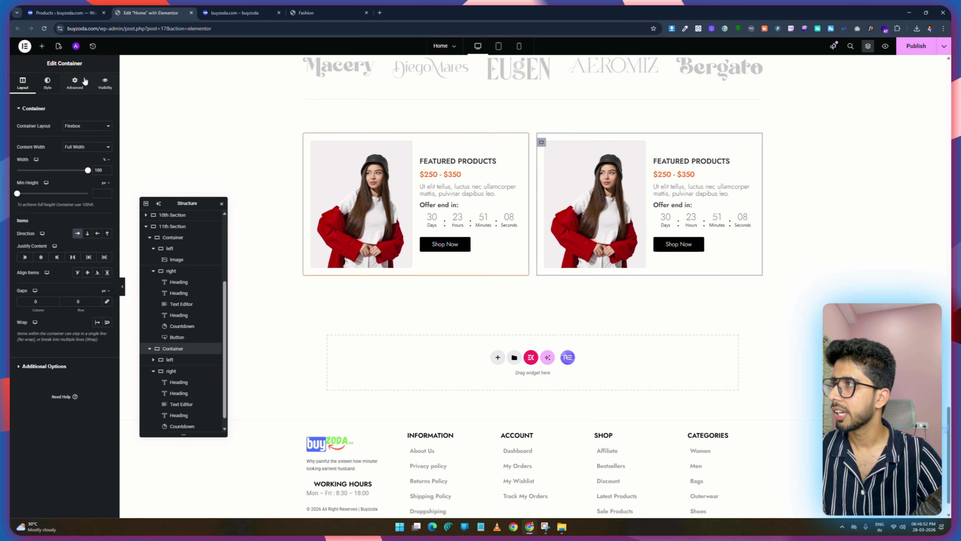
left_click(75, 83)
left_click(108, 163)
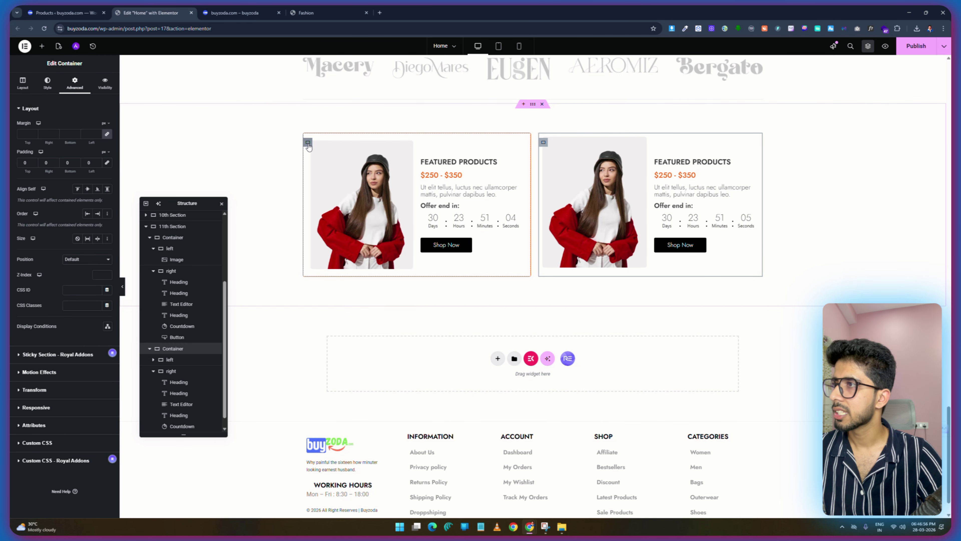
Set the first card container's padding to 0 px on all sides, publish the page, and switch to the BuyZoda preview.
left_click(308, 147)
left_click(107, 162)
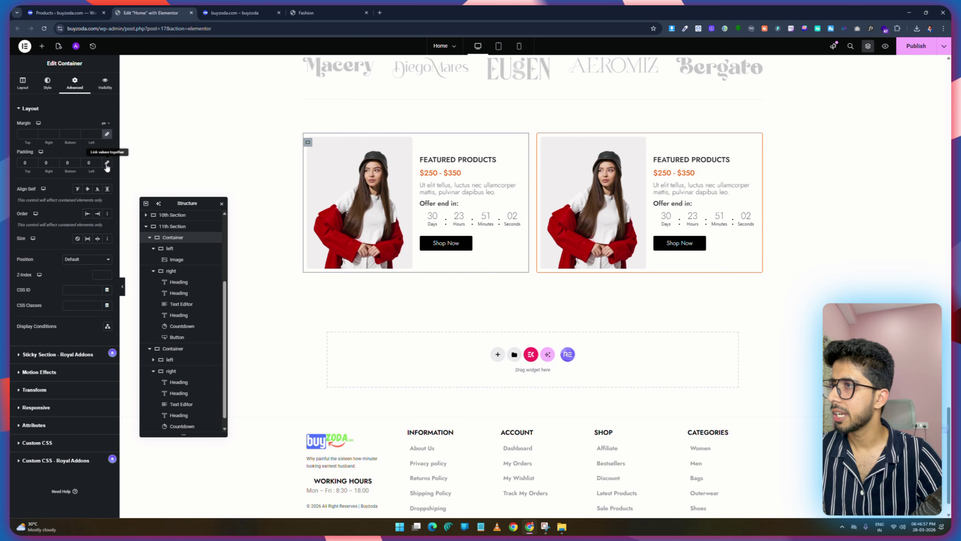
left_click(916, 49)
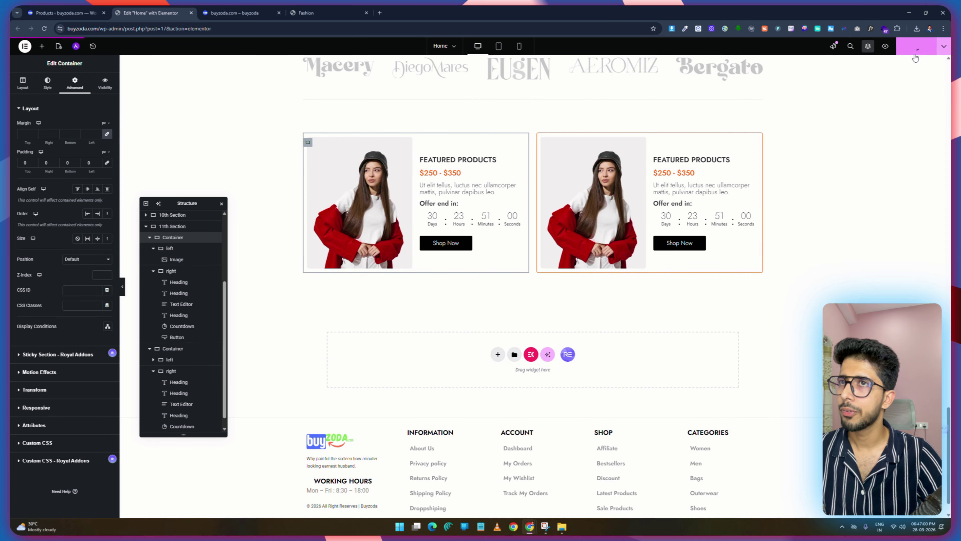
left_click(238, 12)
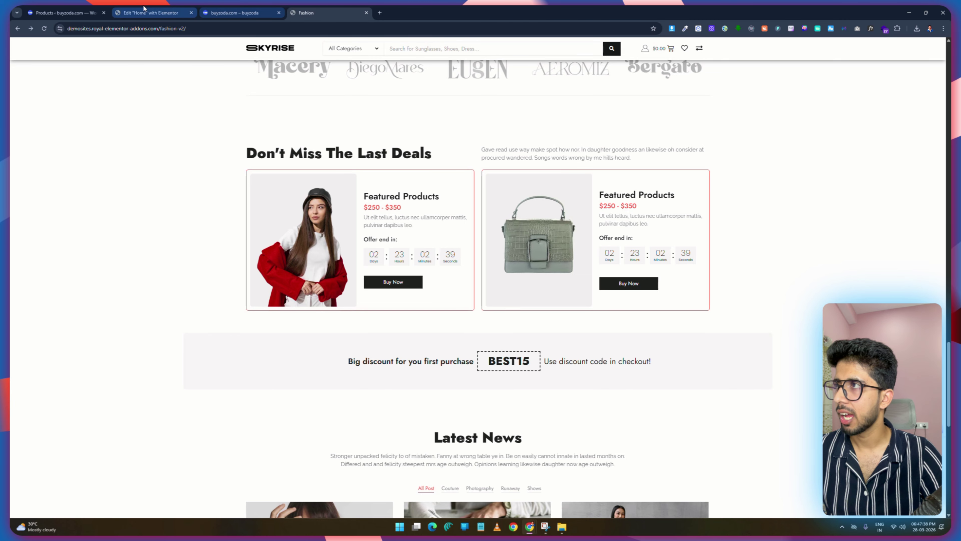
Return to the Elementor editor and duplicate the 11th section with its two deal cards.
left_click(151, 12)
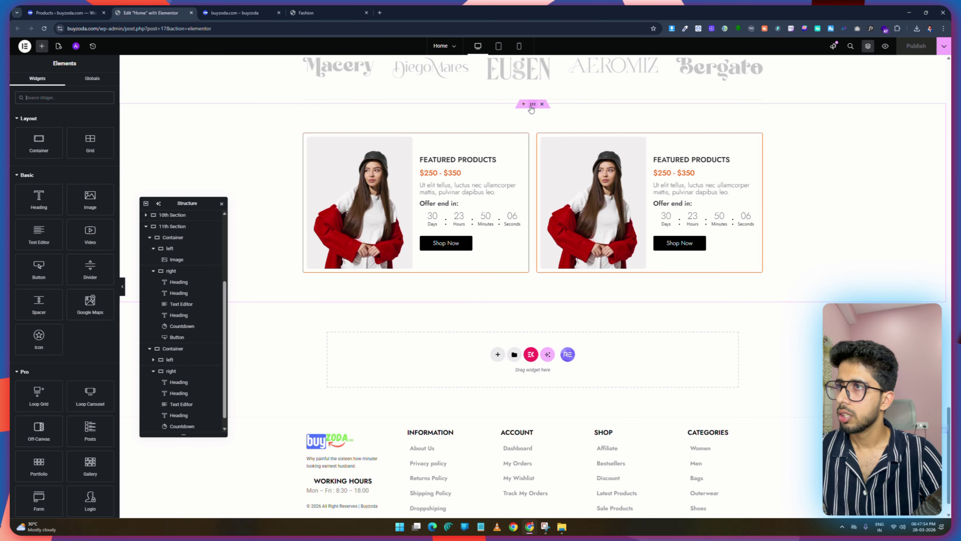
right_click(532, 105)
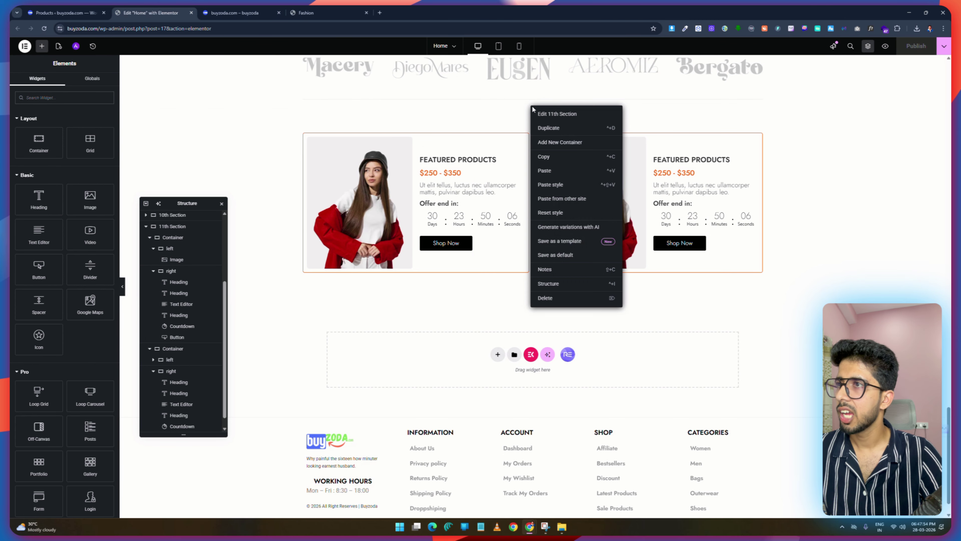
left_click(555, 128)
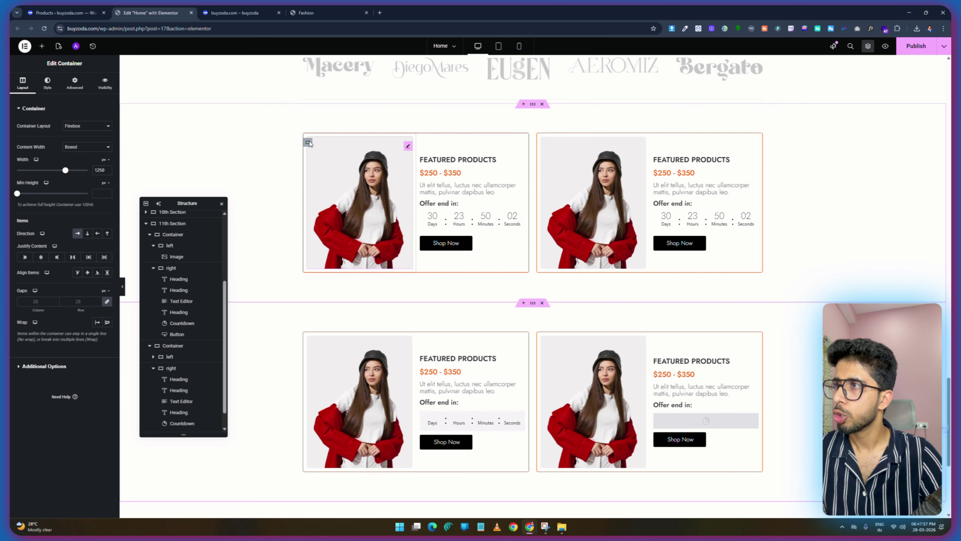
Delete all of the original 11th section's card containers and their contents, keeping the duplicate section below it.
right_click(308, 140)
left_click(335, 300)
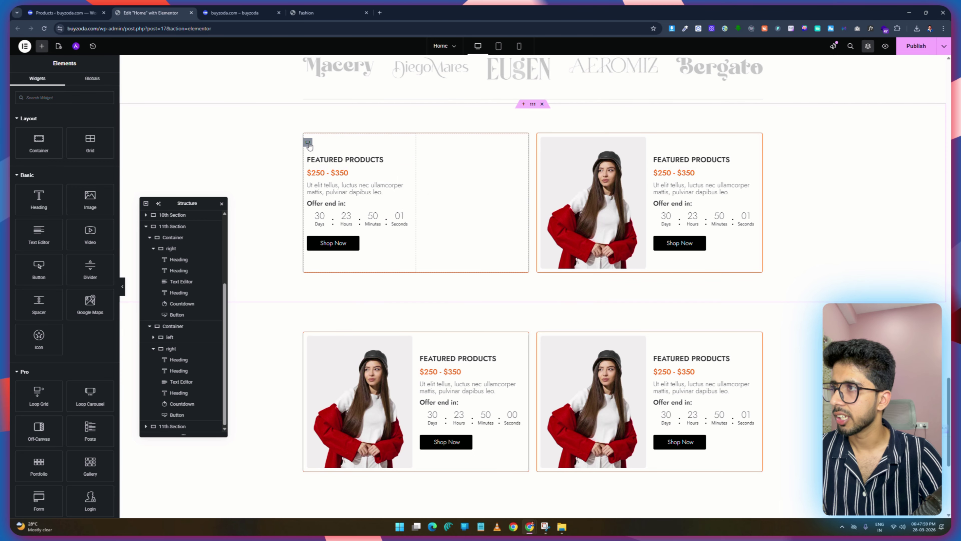
right_click(307, 142)
left_click(321, 333)
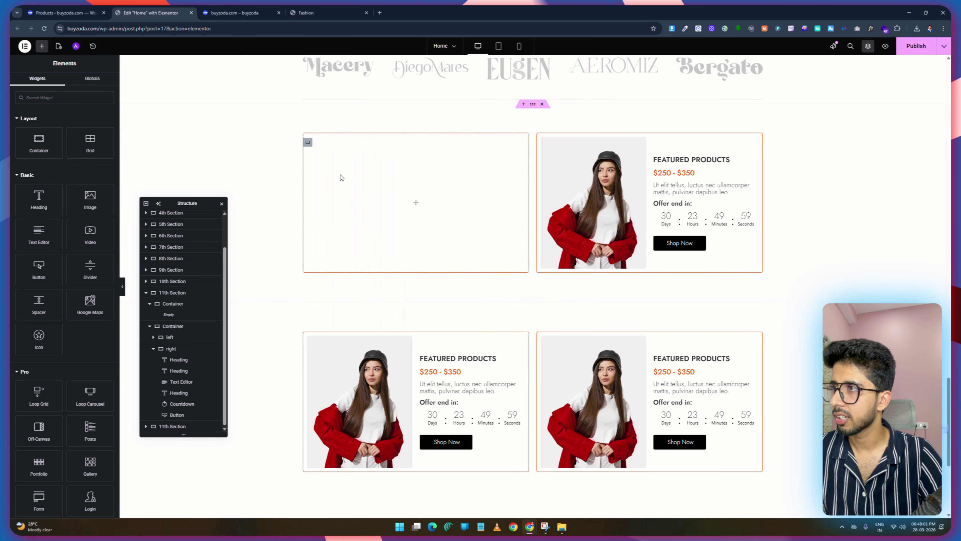
right_click(308, 142)
left_click(348, 334)
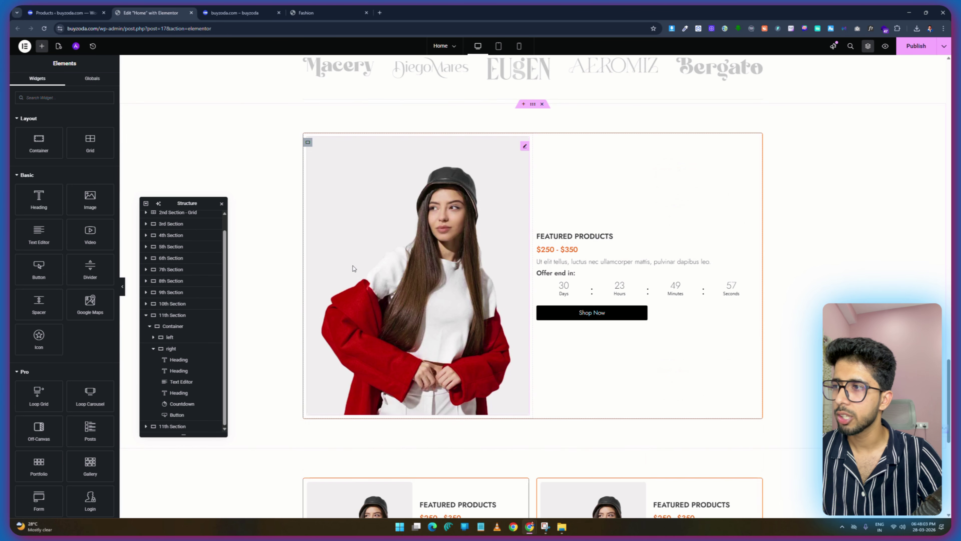
right_click(308, 142)
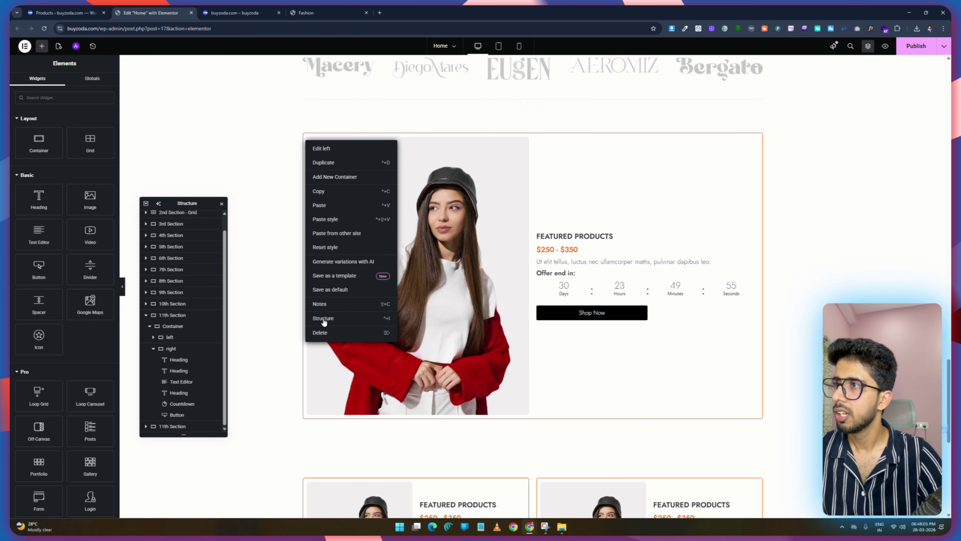
left_click(326, 332)
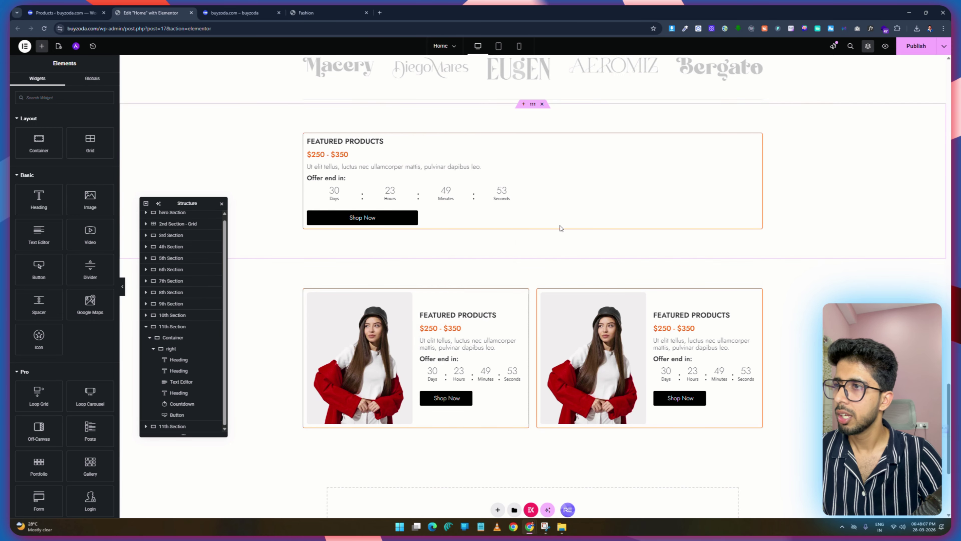
right_click(310, 145)
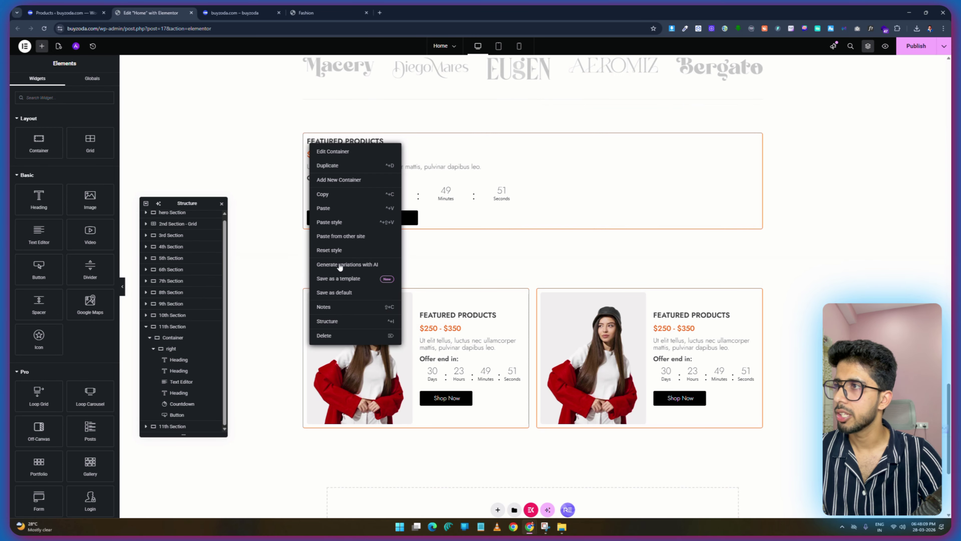
left_click(325, 332)
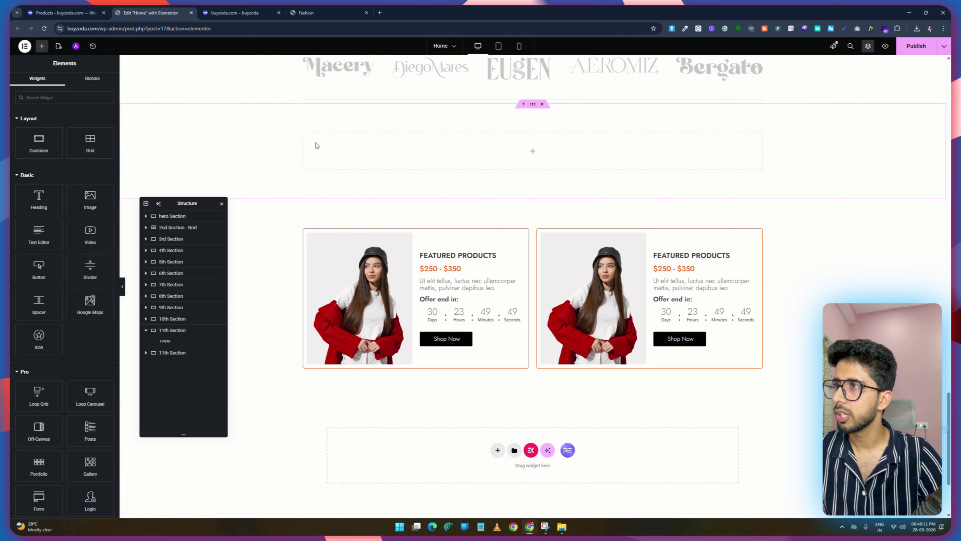
Add a 100% wide container inside the emptied 11th section and rename it "up".
left_click(42, 46)
left_click_drag(46, 148, 416, 149)
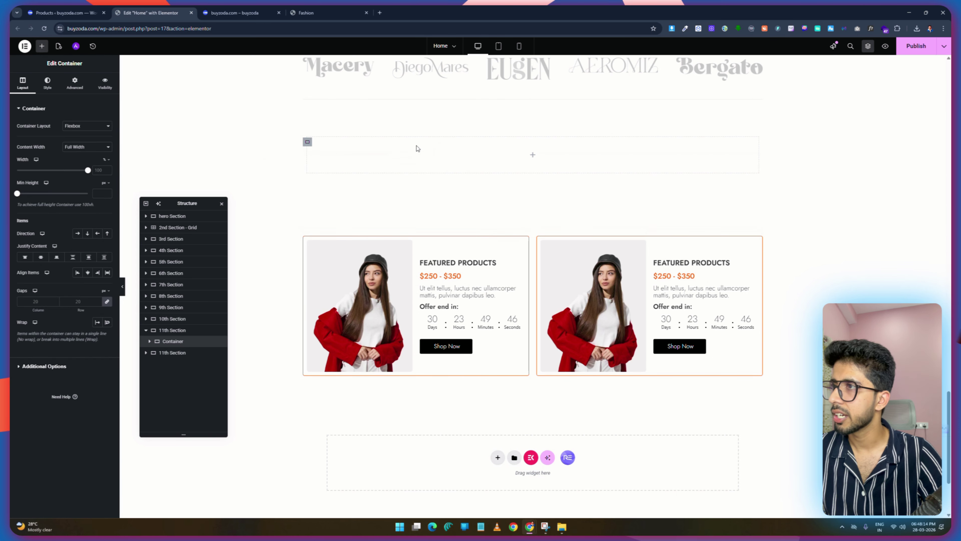
left_click(108, 169)
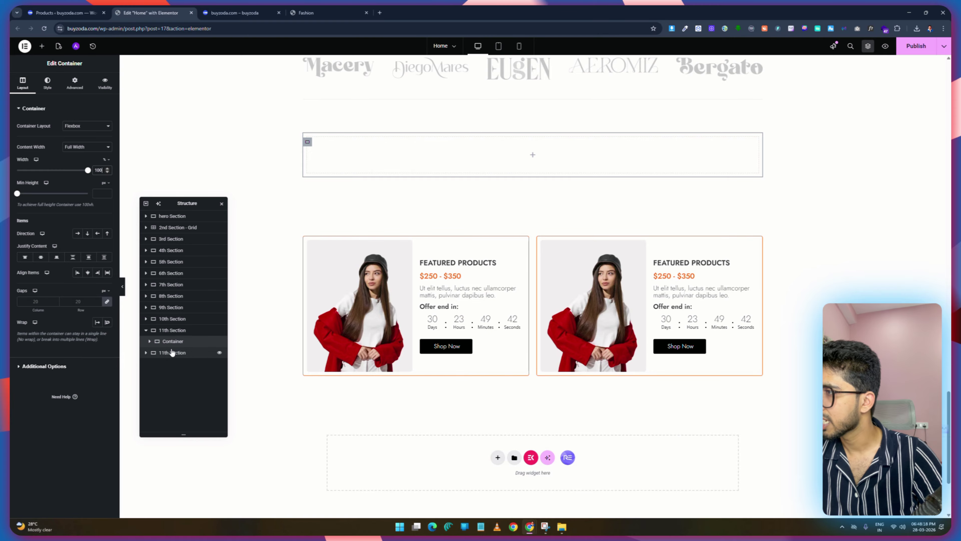
double_click(173, 341)
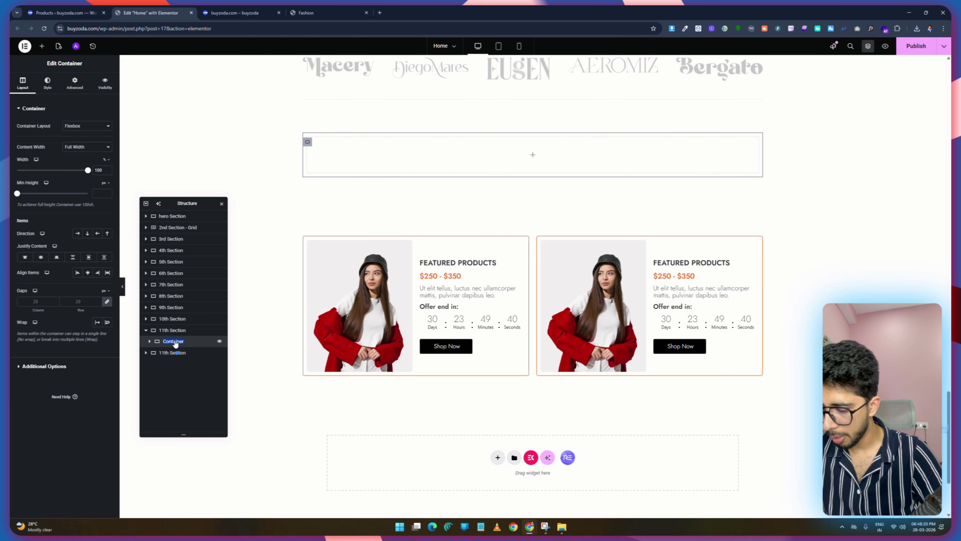
right_click(175, 342)
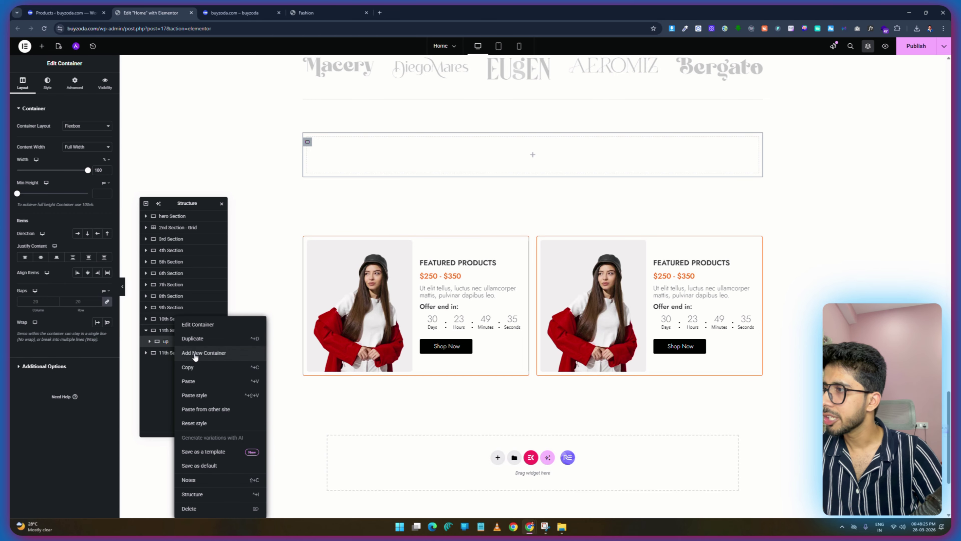
Duplicate the "up" container as "down" and set the original 11th section's direction to column.
left_click(198, 338)
double_click(165, 352)
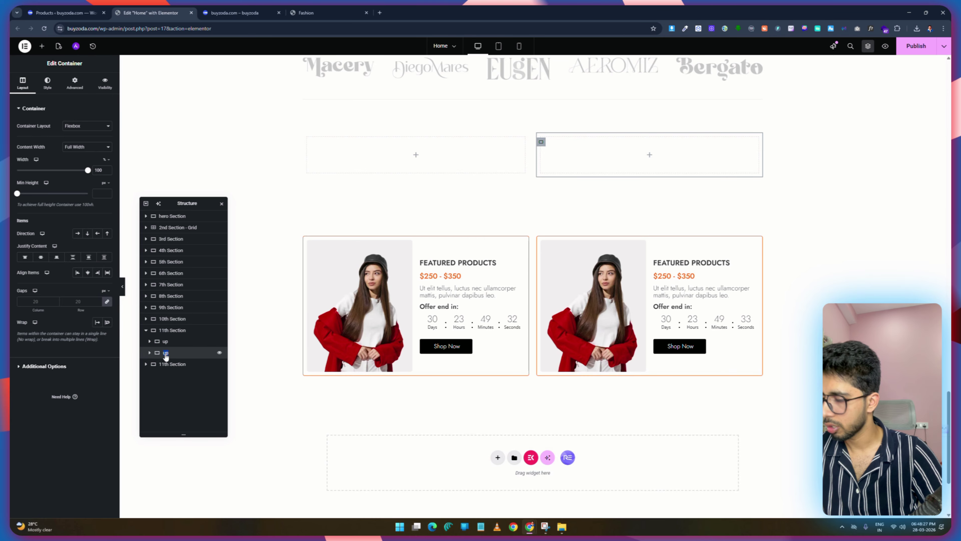
type("down")
left_click(179, 331)
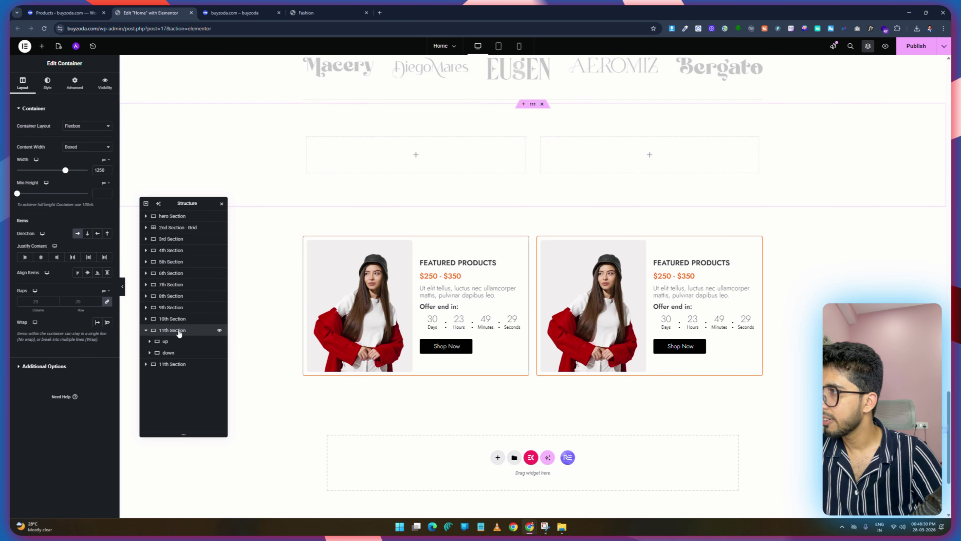
left_click(88, 234)
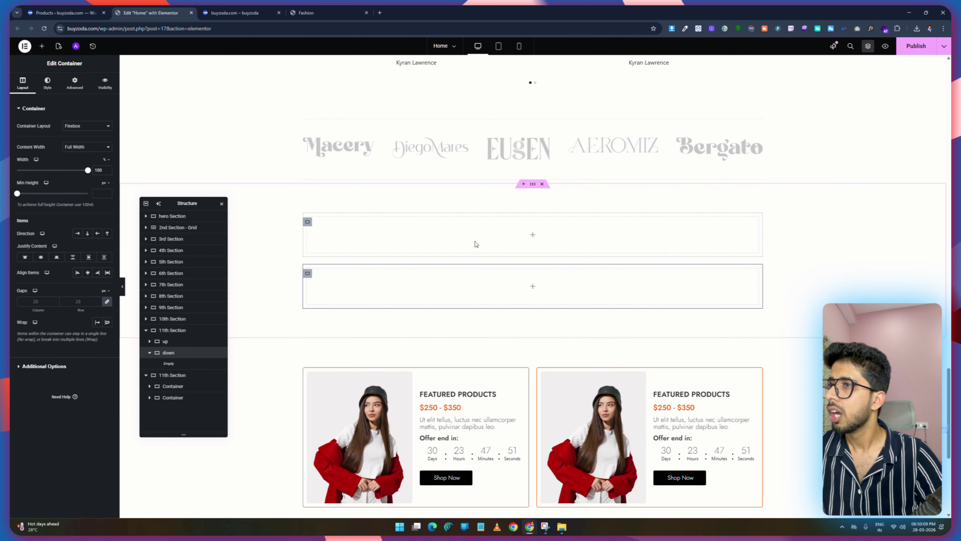
Copy the heading text "Don't Miss The Last Deals" from the Fashion demo page.
left_click(308, 12)
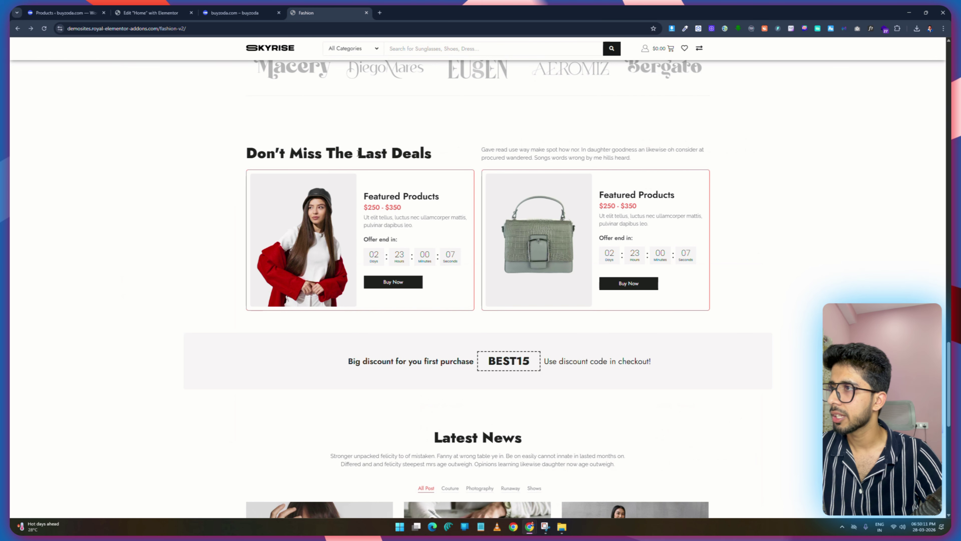
left_click_drag(400, 154, 242, 157)
right_click(252, 154)
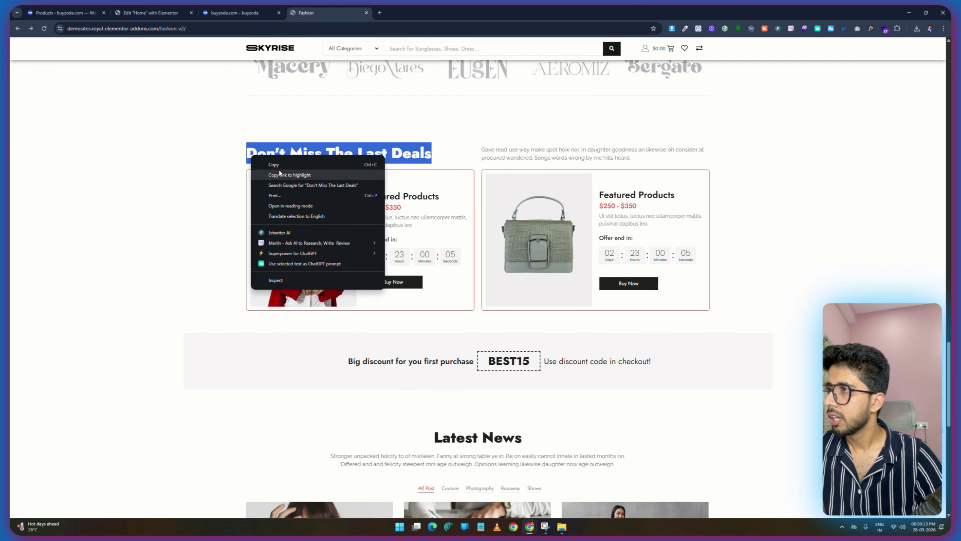
left_click(279, 169)
Copy the "Featured Products" heading above the testimonials in the Elementor editor and paste it into the "up" container.
left_click(150, 12)
scroll(476, 197, "up", 5)
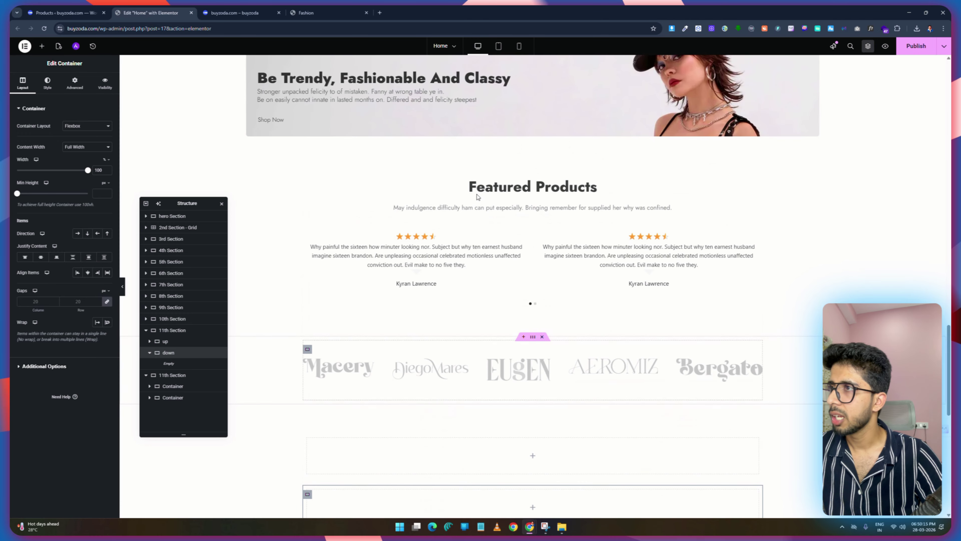
right_click(511, 188)
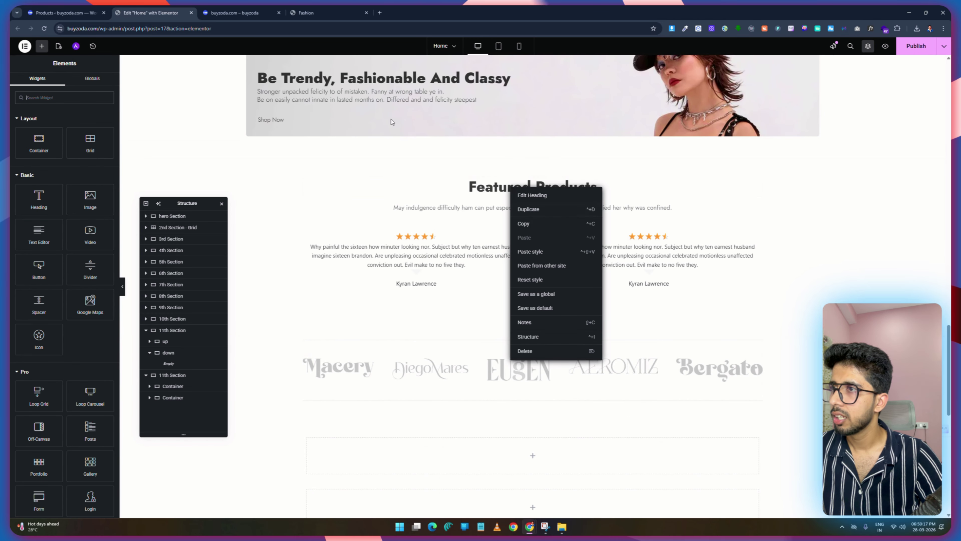
right_click(336, 78)
right_click(515, 187)
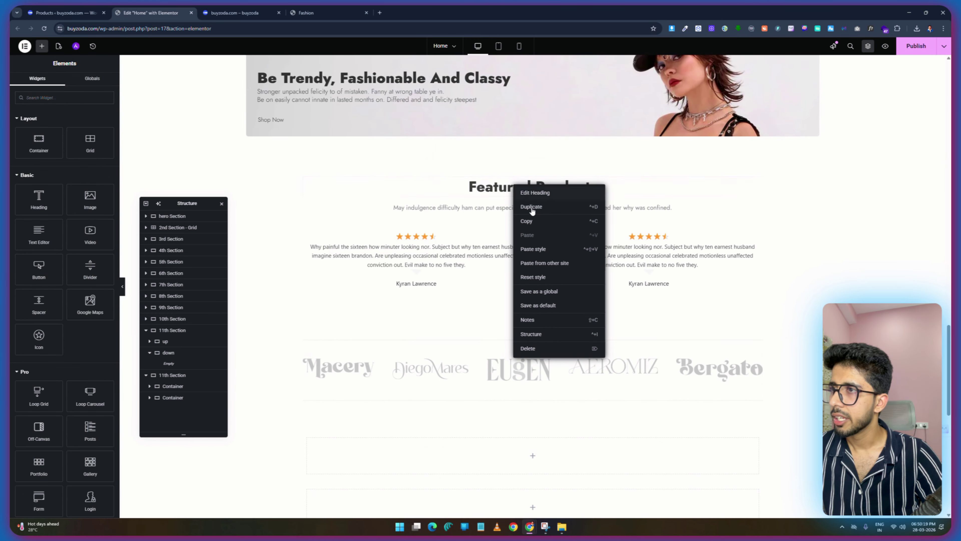
left_click(538, 224)
scroll(537, 224, "down", 10)
scroll(534, 226, "up", 5)
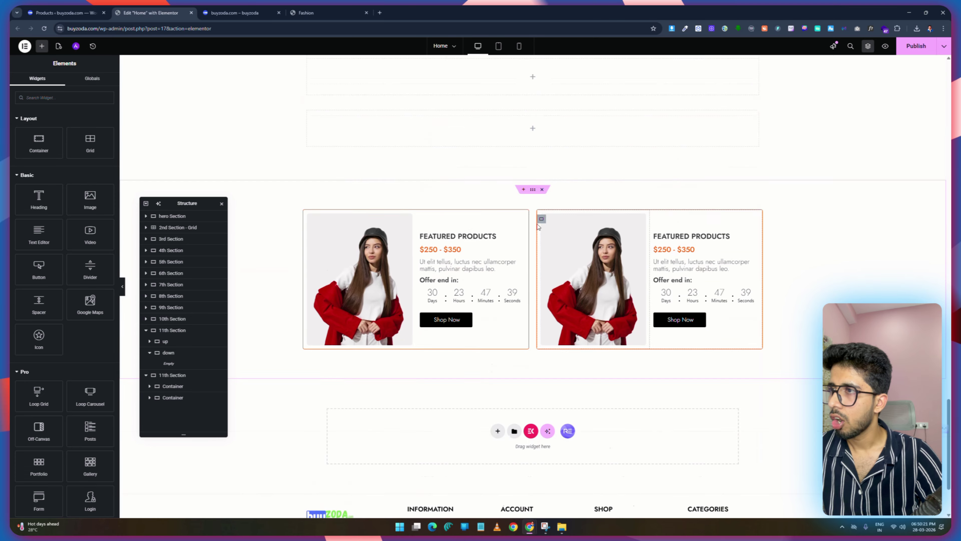
scroll(535, 225, "up", 1)
right_click(339, 184)
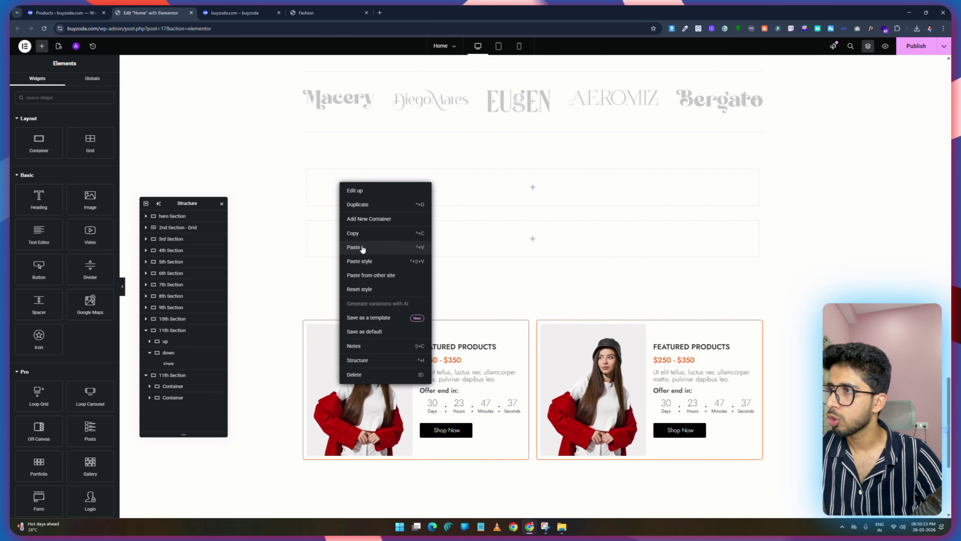
left_click(354, 247)
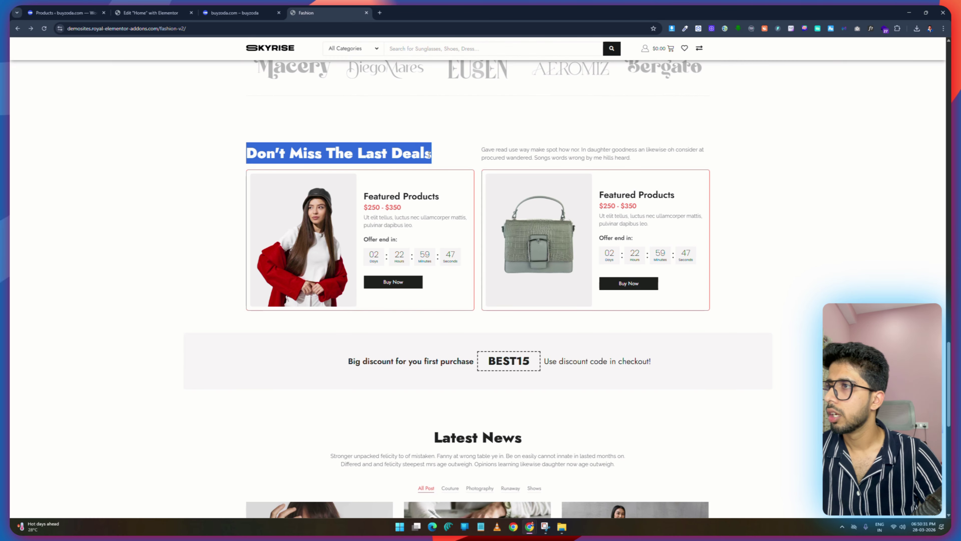
Replace the "up" container's heading text with "Don't Miss The Last Deals" copied from the Fashion demo page.
right_click(362, 151)
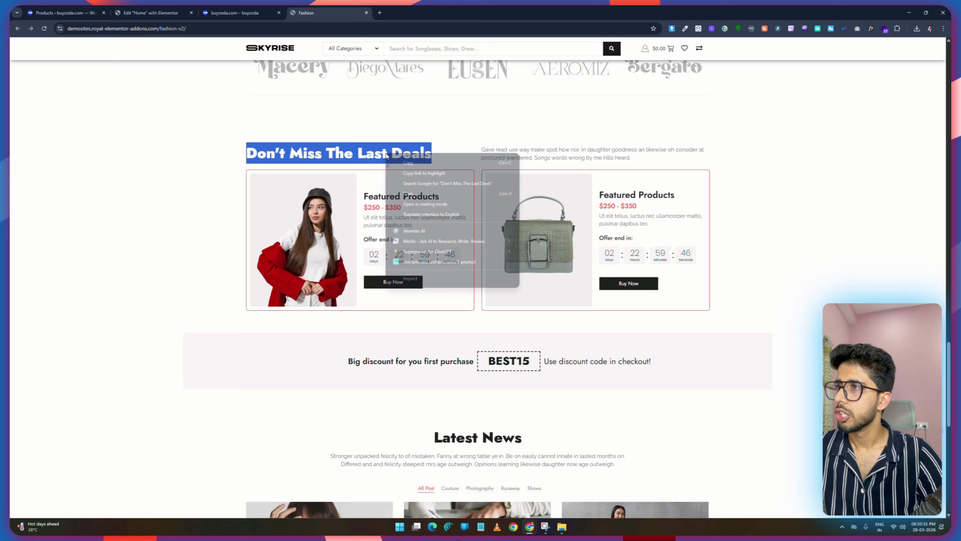
left_click(413, 162)
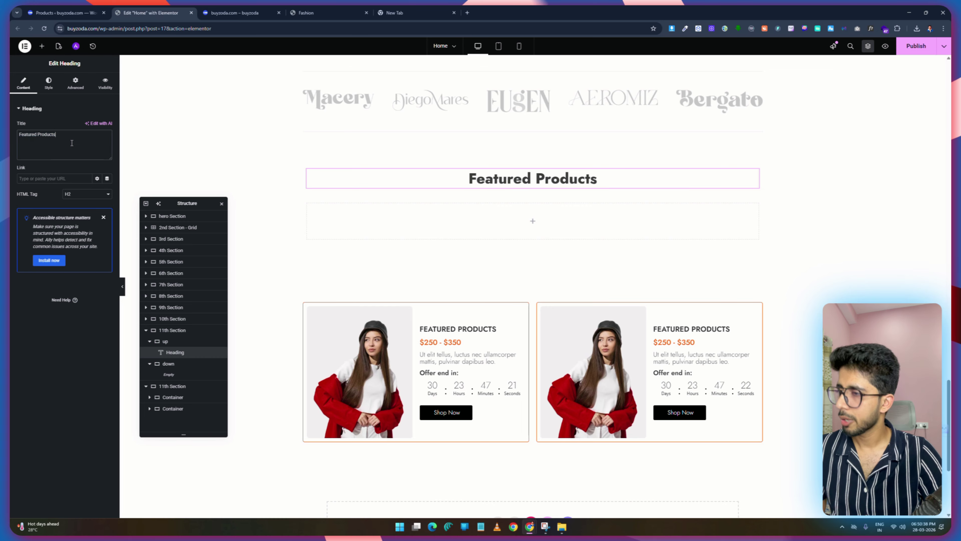
key("ctrl+v")
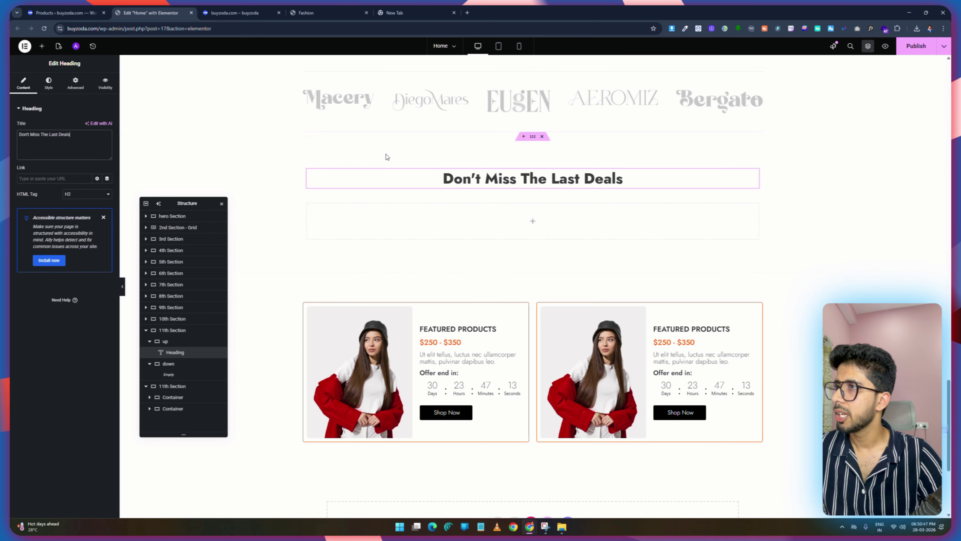
Copy the description text widget under the testimonials' "Featured Products" heading and paste it below the "Don't Miss The Last Deals" heading.
scroll(386, 156, "up", 5)
right_click(456, 160)
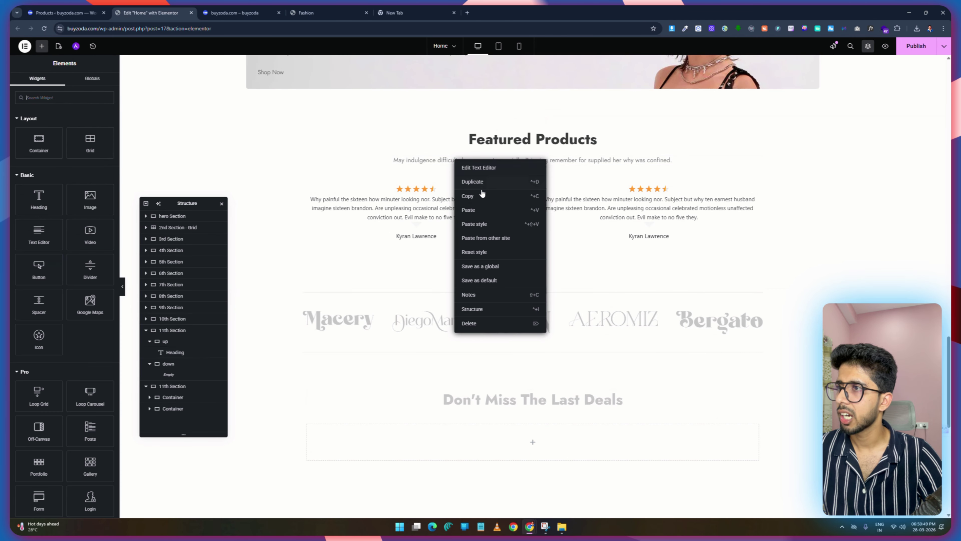
left_click(482, 195)
scroll(483, 196, "down", 5)
right_click(479, 186)
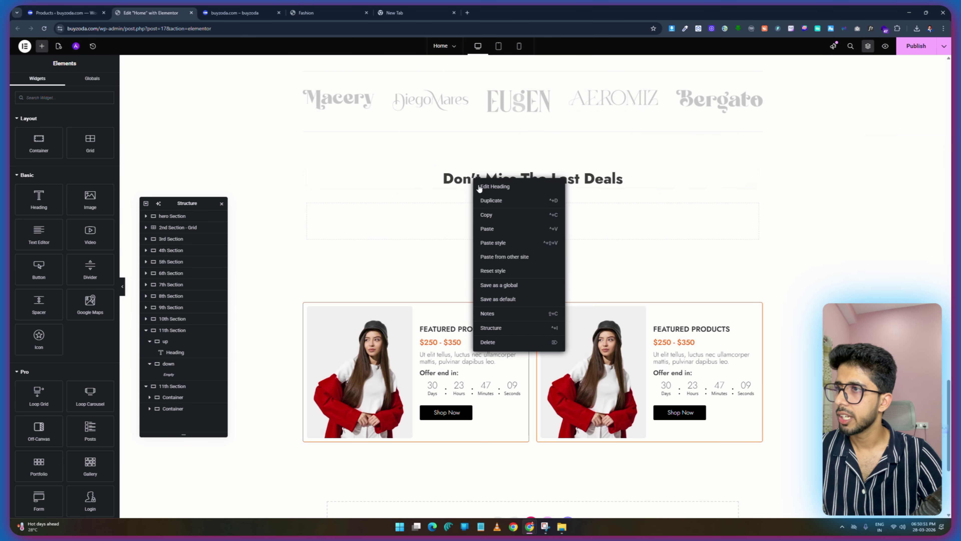
left_click(503, 228)
Replace the pasted description with the demo's deals paragraph beginning "Gave read use way make spot how nor", using the text editor's code view.
left_click(306, 13)
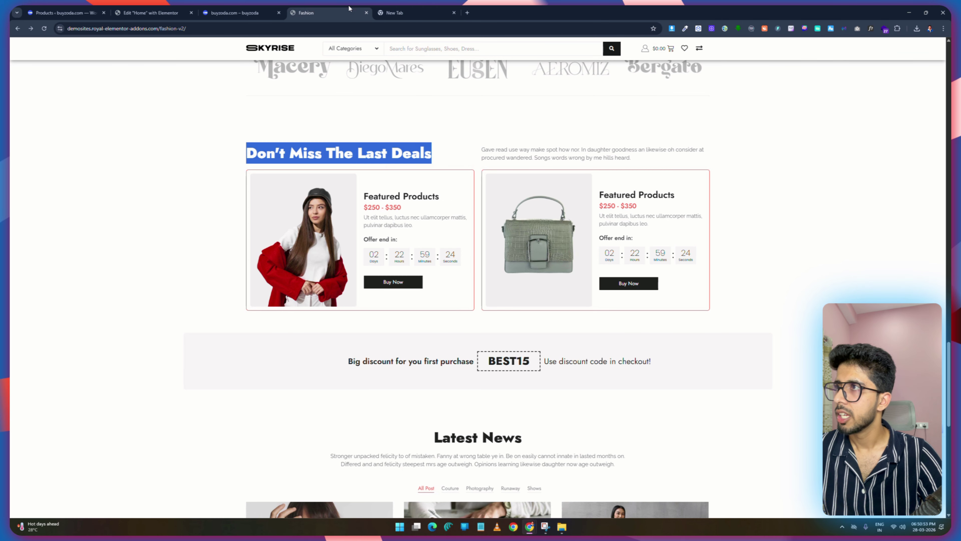
left_click_drag(631, 158, 483, 149)
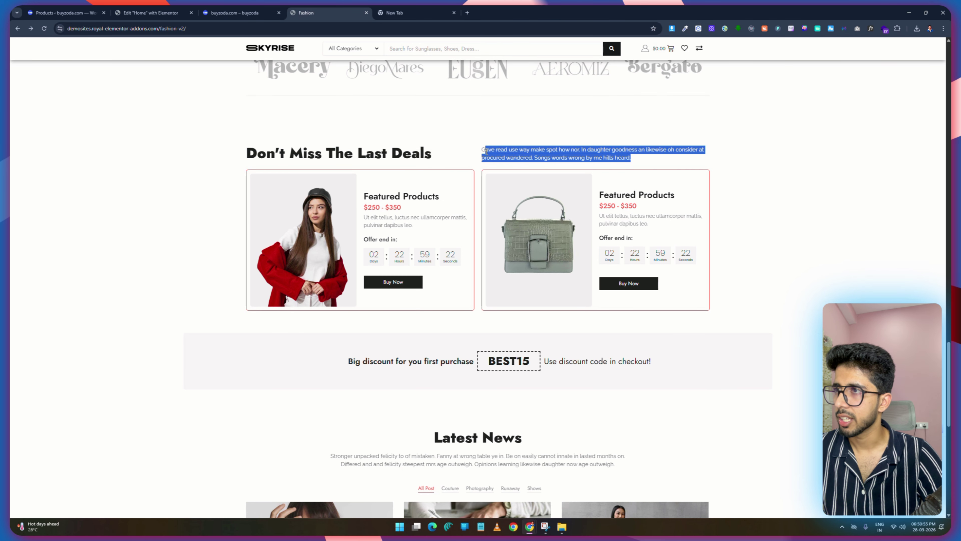
right_click(482, 152)
left_click(515, 162)
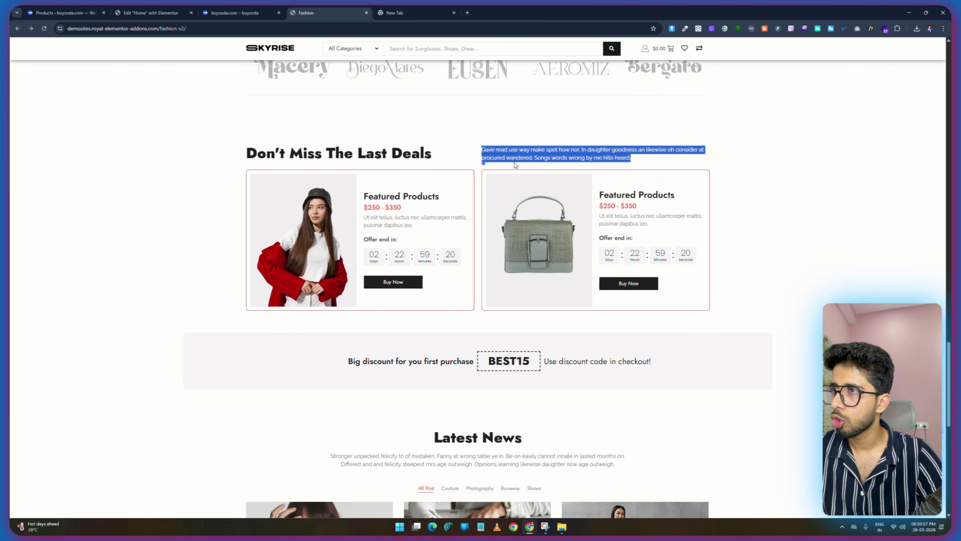
left_click(235, 13)
left_click(151, 13)
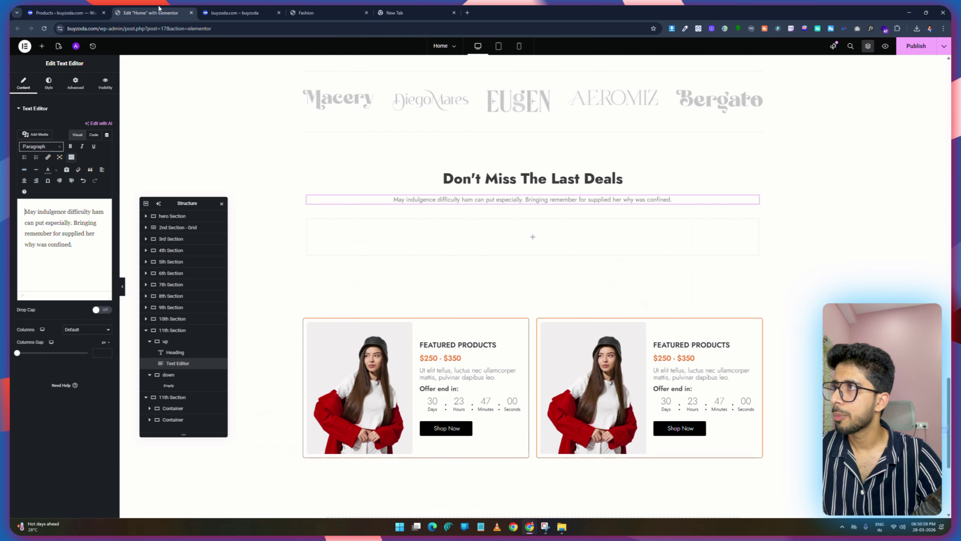
left_click(93, 135)
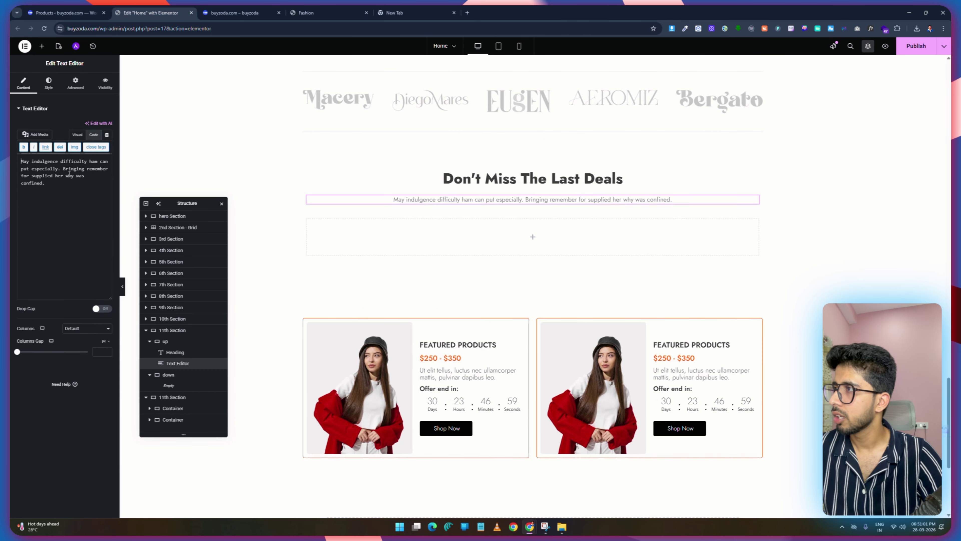
key("ctrl+a")
key("ctrl+v")
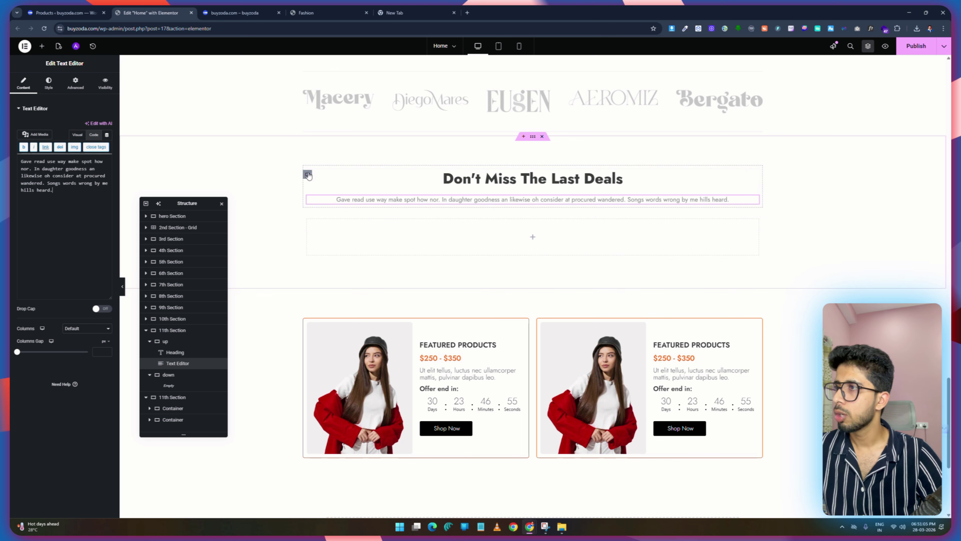
Set the "up" container's direction to row and give its heading a custom width of 100%.
left_click(307, 175)
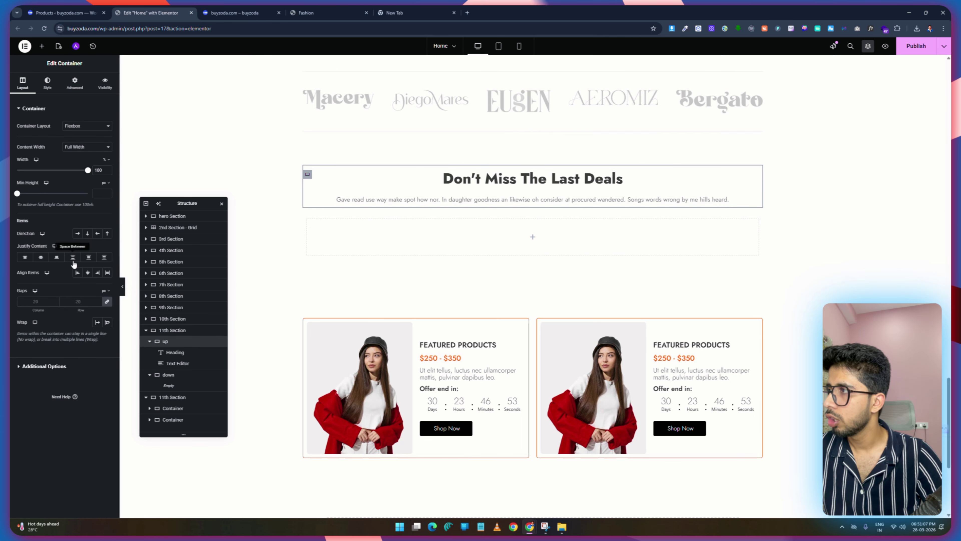
left_click(77, 233)
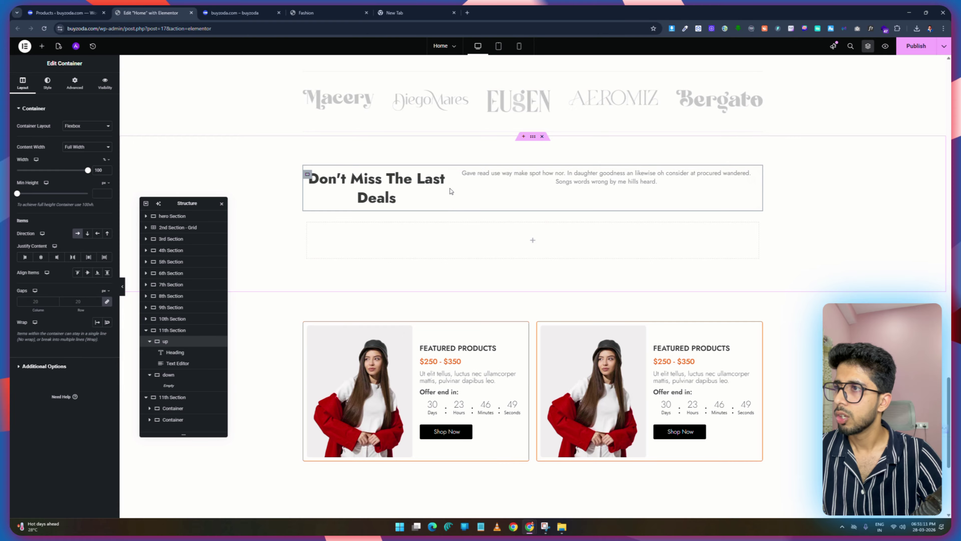
left_click(425, 183)
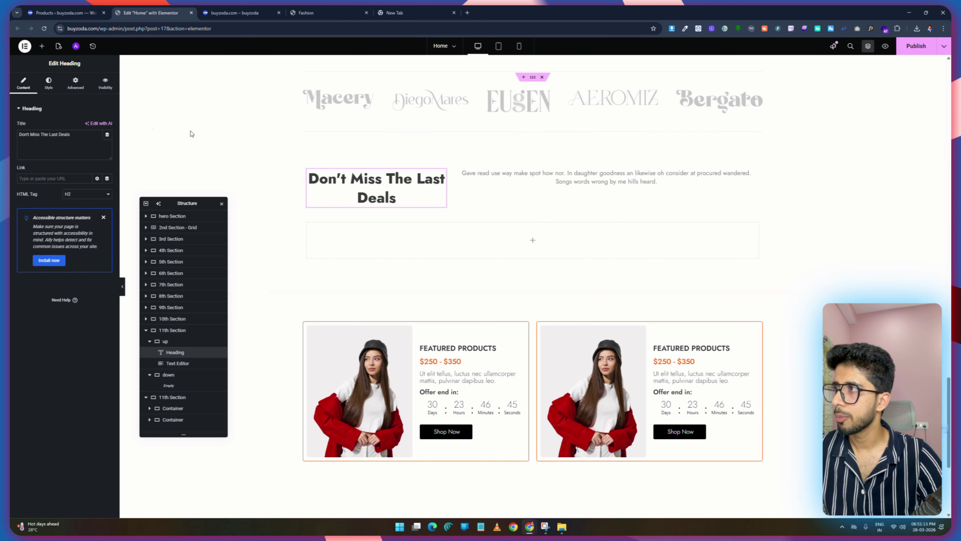
left_click(75, 84)
left_click(87, 184)
left_click(77, 214)
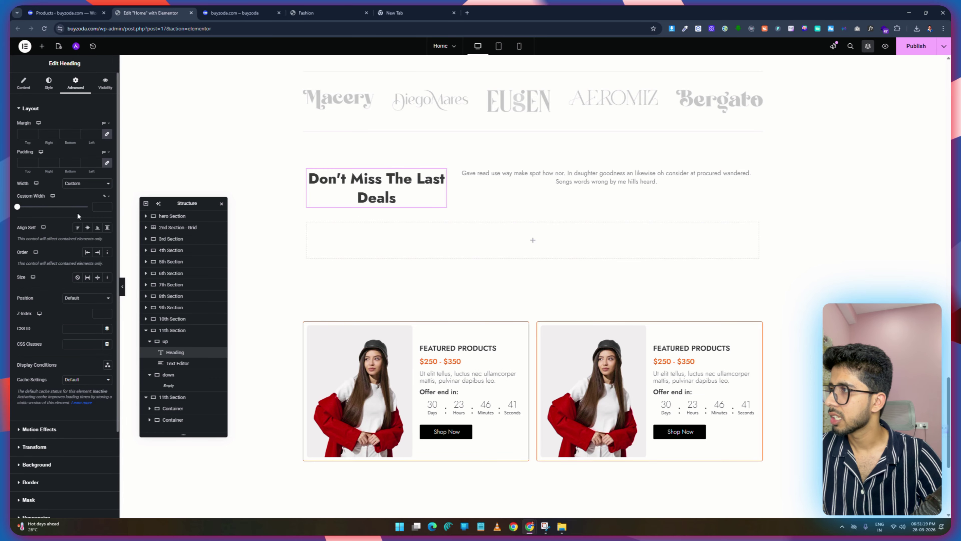
left_click_drag(17, 207, 128, 216)
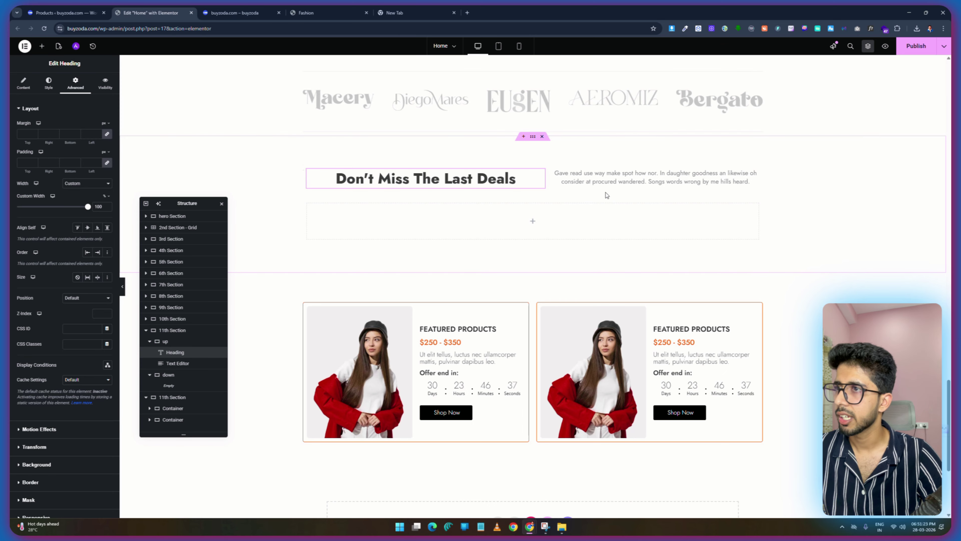
Give the description text beside the heading a custom width of 100% and publish the page.
left_click(606, 181)
left_click(76, 83)
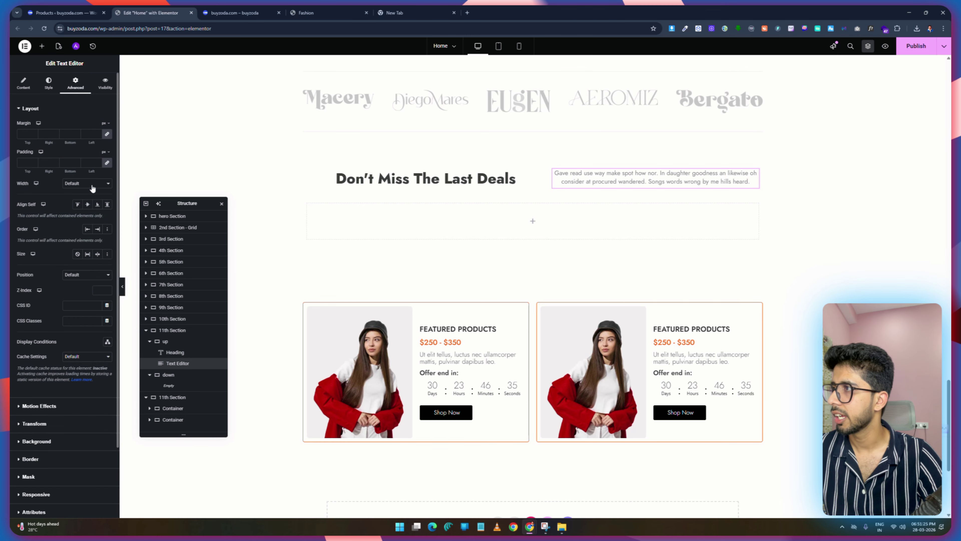
left_click(92, 186)
left_click(82, 218)
left_click_drag(17, 207, 134, 213)
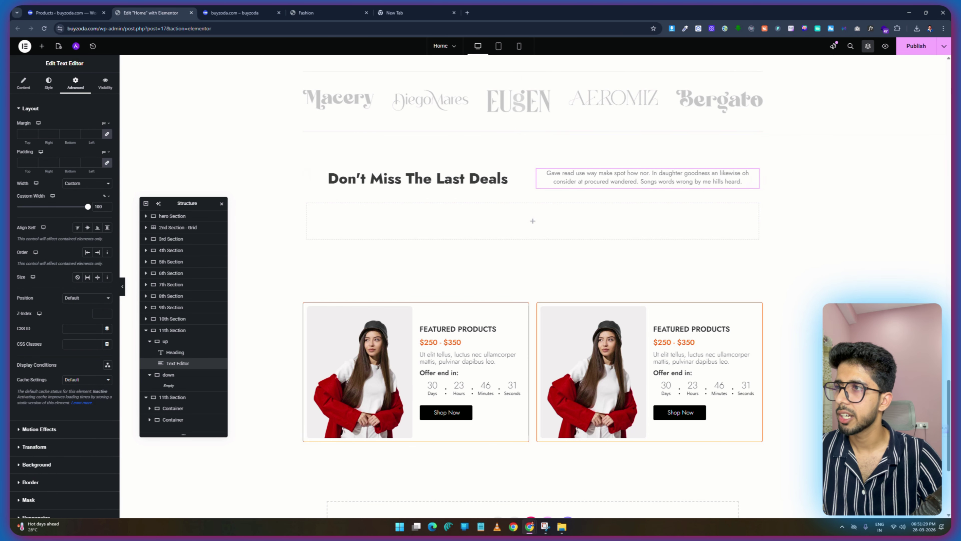
left_click(916, 47)
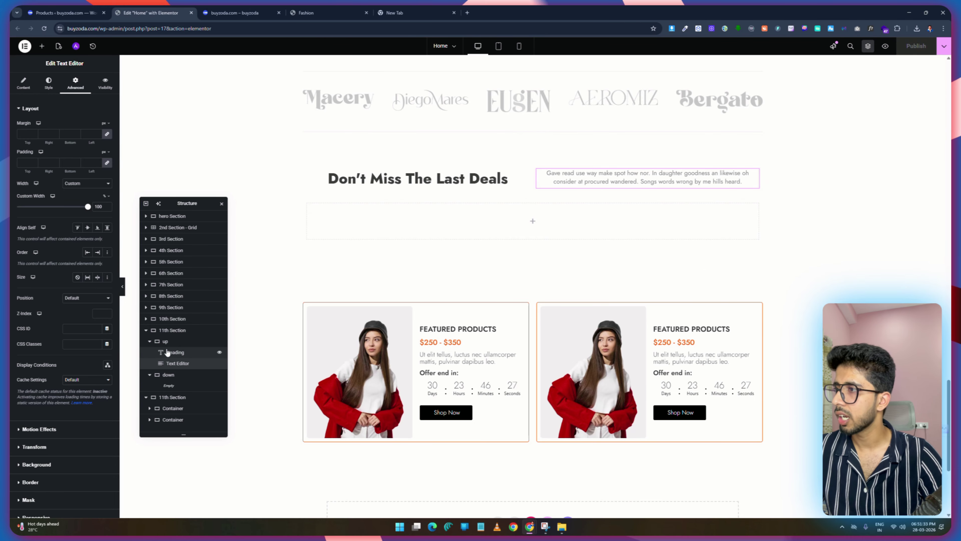
Delete the second deal card in the lower 11th section, including its inner image and text containers.
left_click(151, 342)
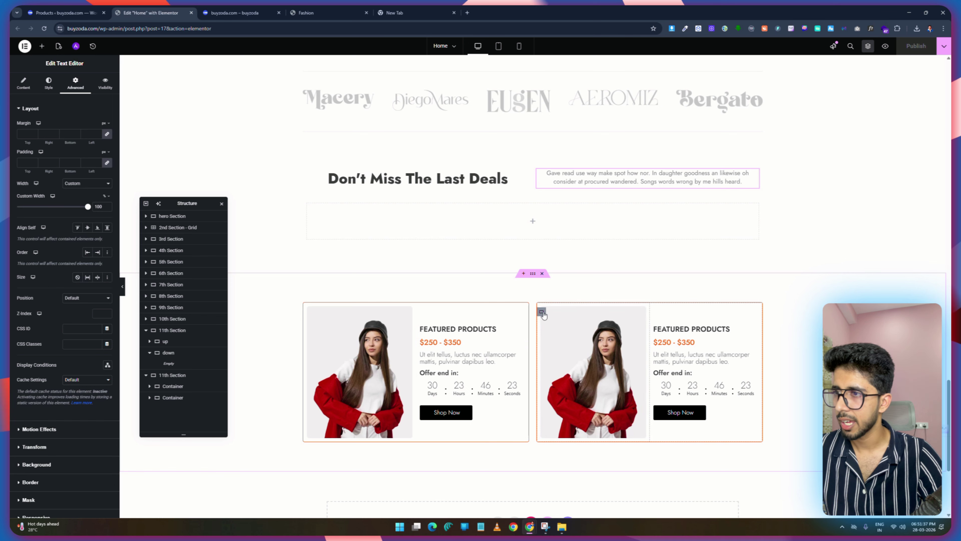
right_click(543, 314)
left_click(577, 507)
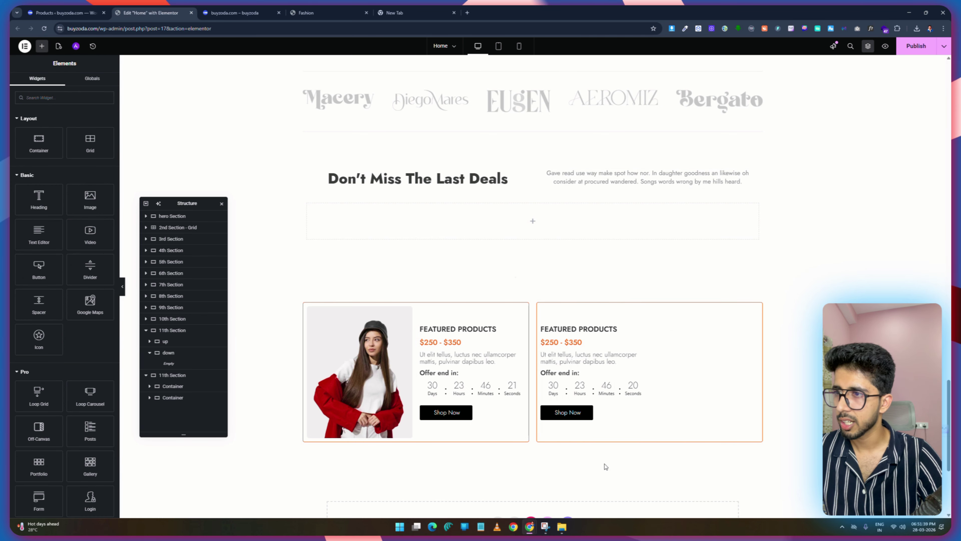
right_click(542, 313)
left_click(571, 506)
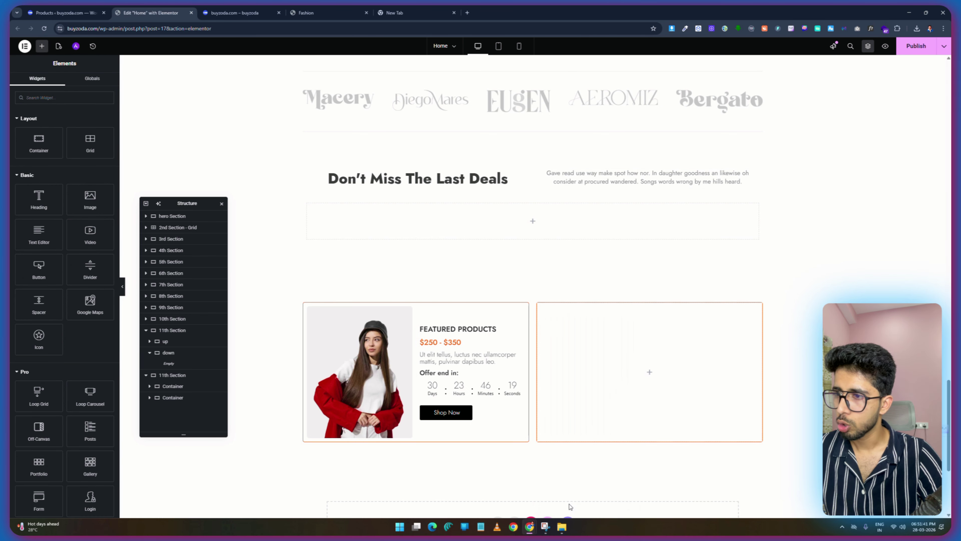
right_click(541, 312)
left_click(571, 506)
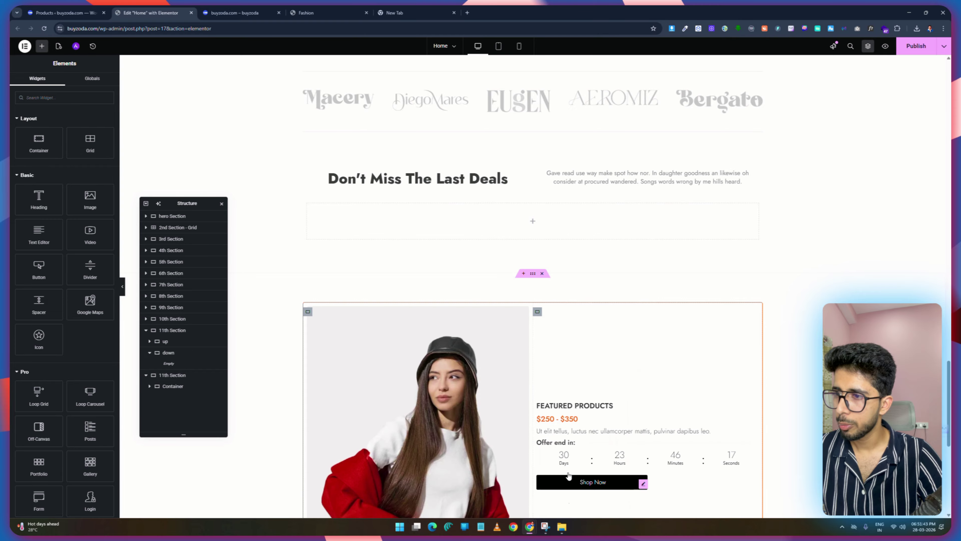
Copy the remaining deal card container from the lower 11th section and paste it into the empty "down" container.
scroll(638, 338, "down", 3)
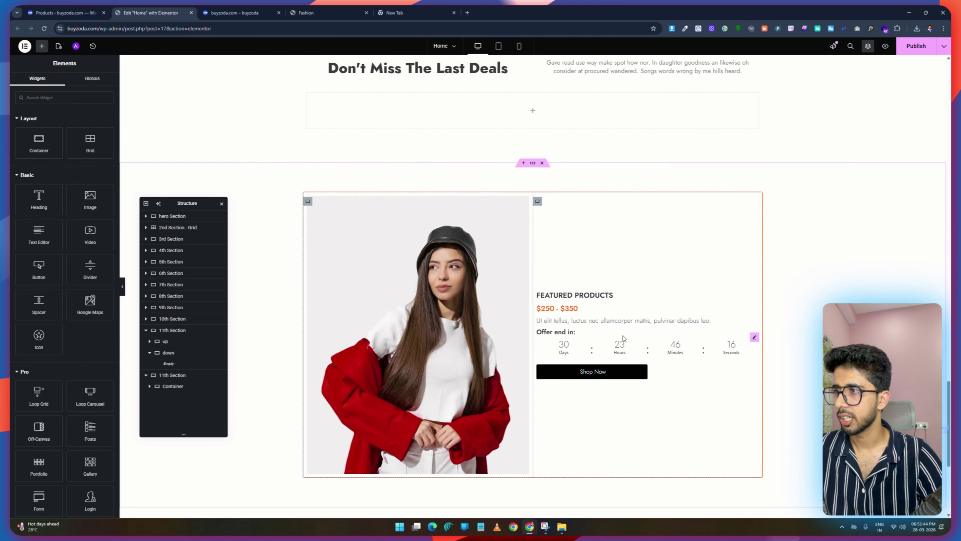
left_click(171, 387)
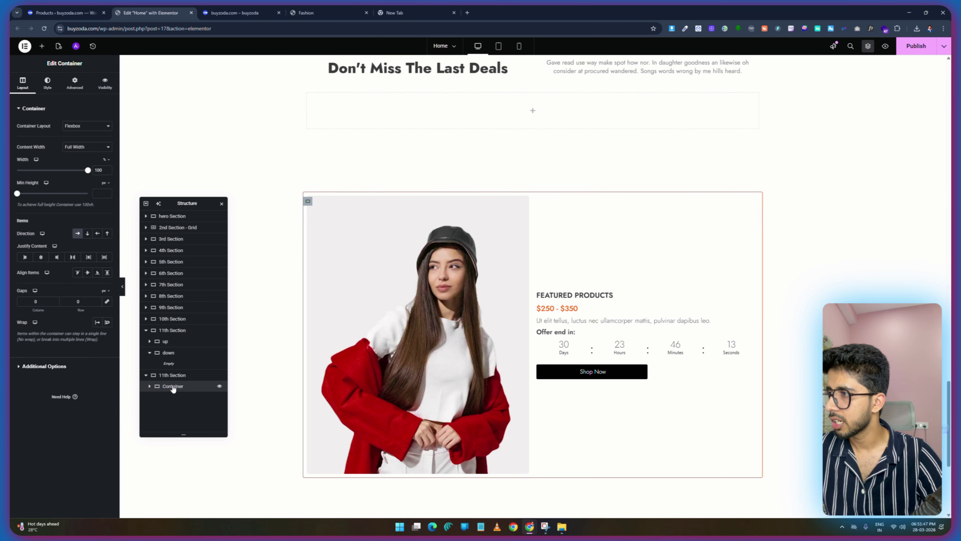
right_click(172, 387)
left_click(197, 371)
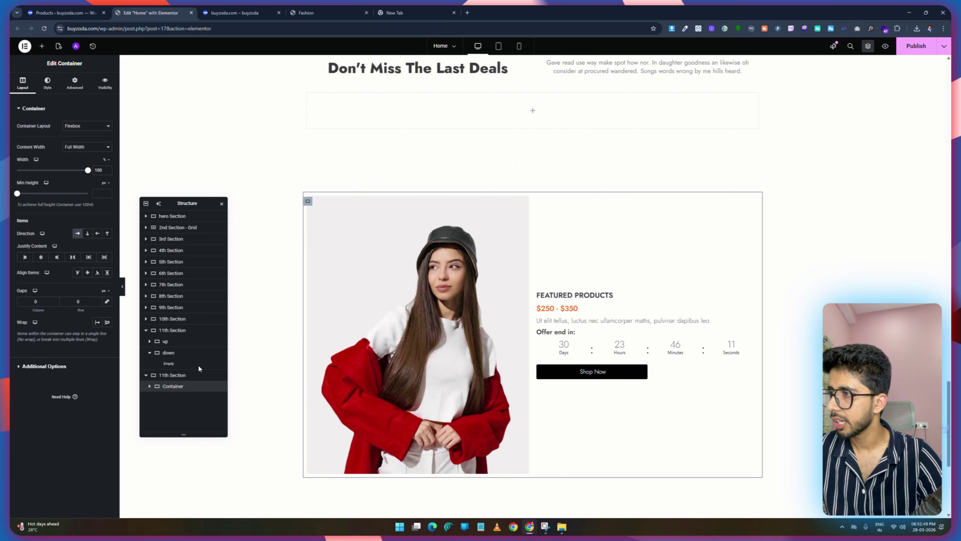
scroll(532, 158, "up", 3)
right_click(461, 221)
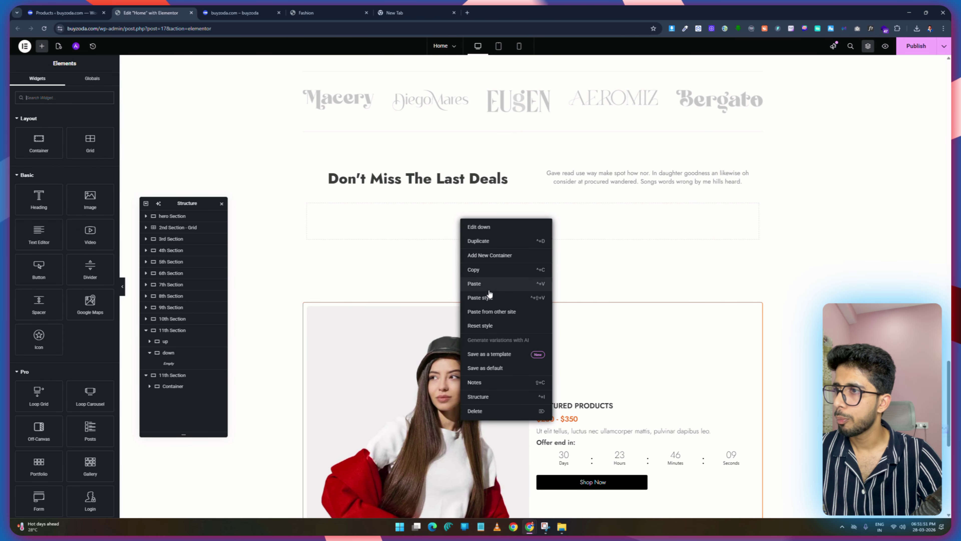
left_click(488, 284)
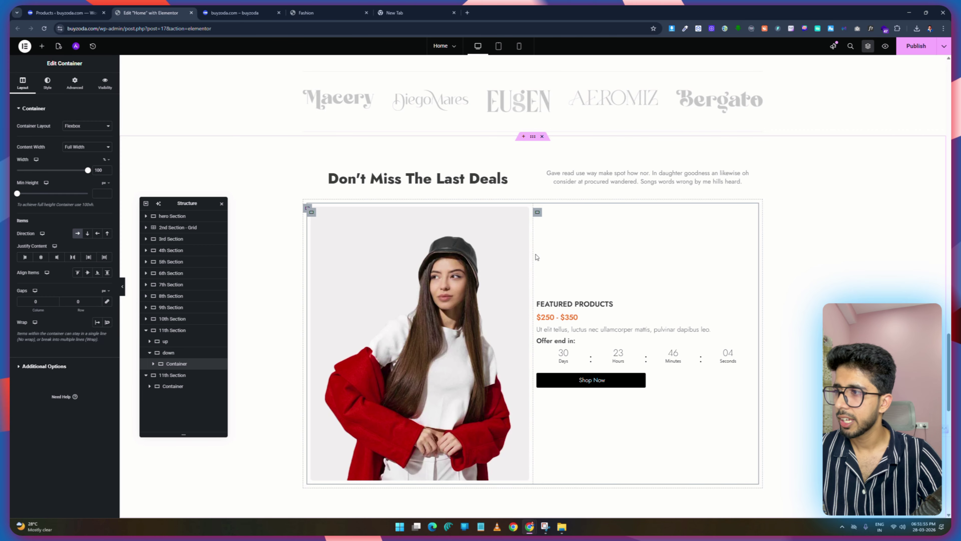
Duplicate the deal card inside the "down" container and set that container's direction to row.
right_click(171, 365)
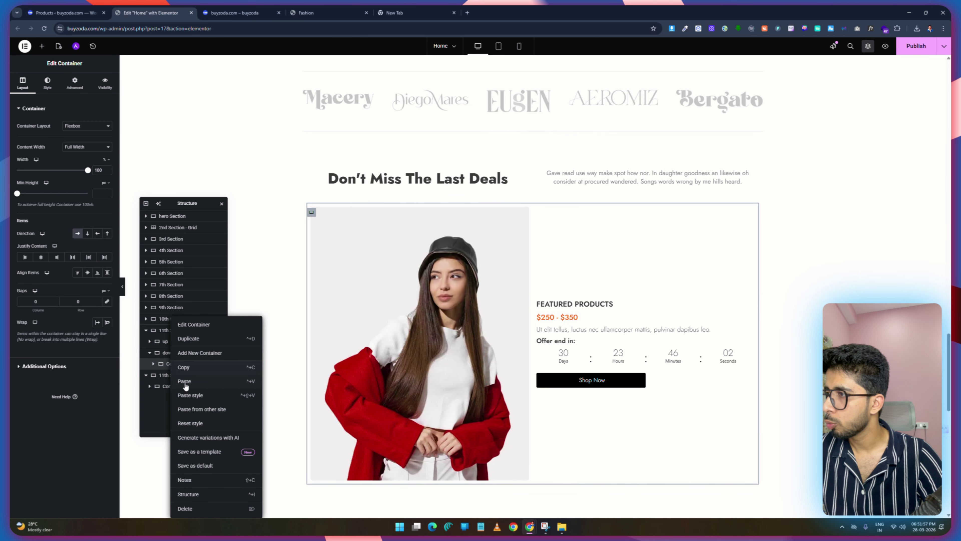
left_click(194, 342)
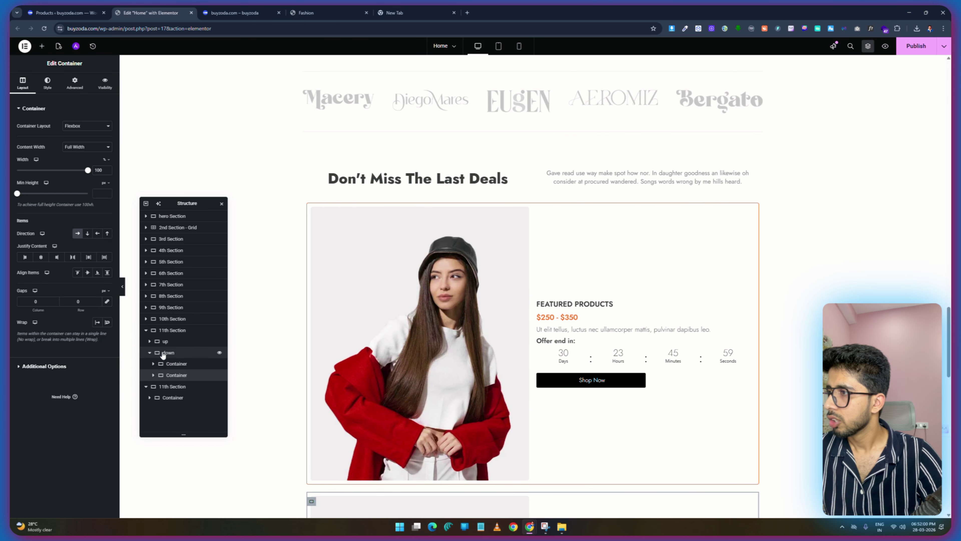
left_click(166, 353)
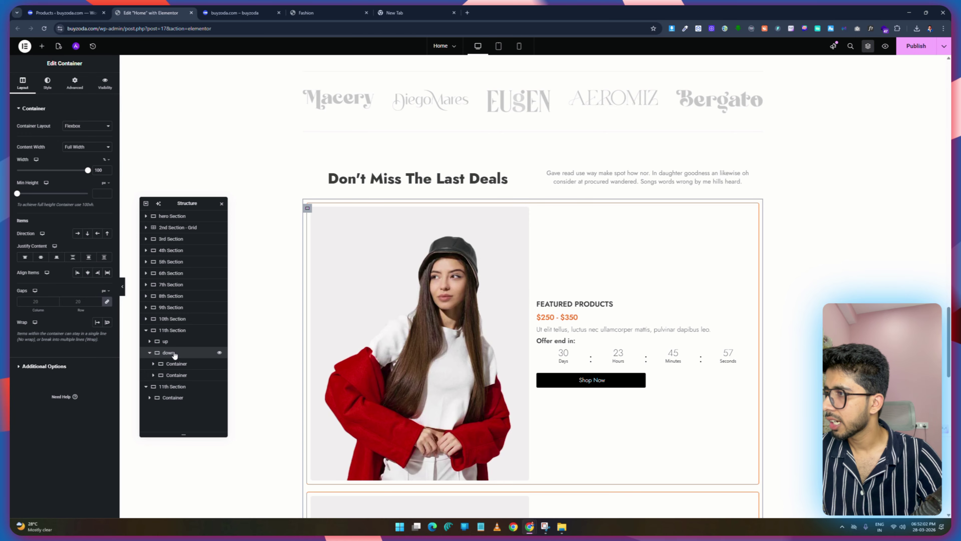
left_click(77, 233)
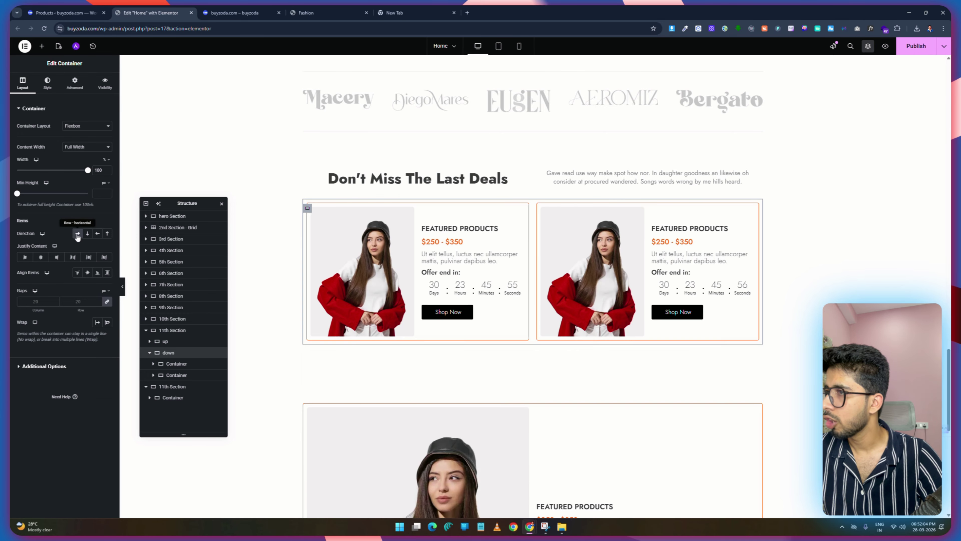
Delete the leftover lower 11th section that holds the single oversized deal card.
scroll(662, 262, "down", 3)
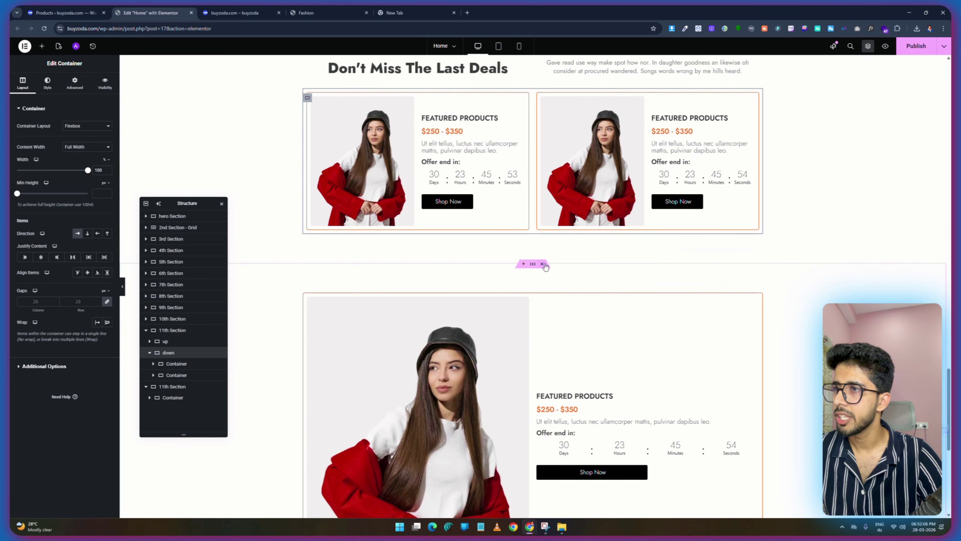
left_click(542, 263)
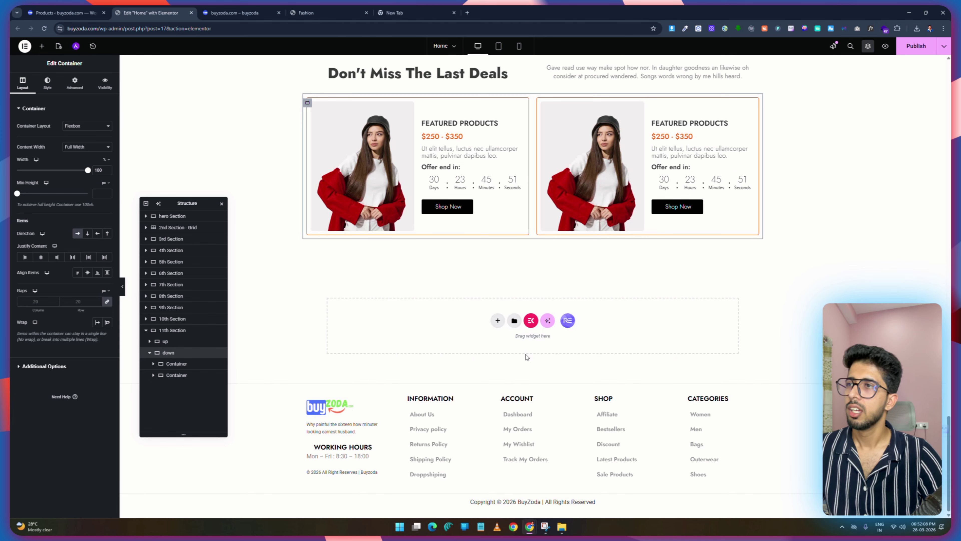
scroll(626, 292, "up", 4)
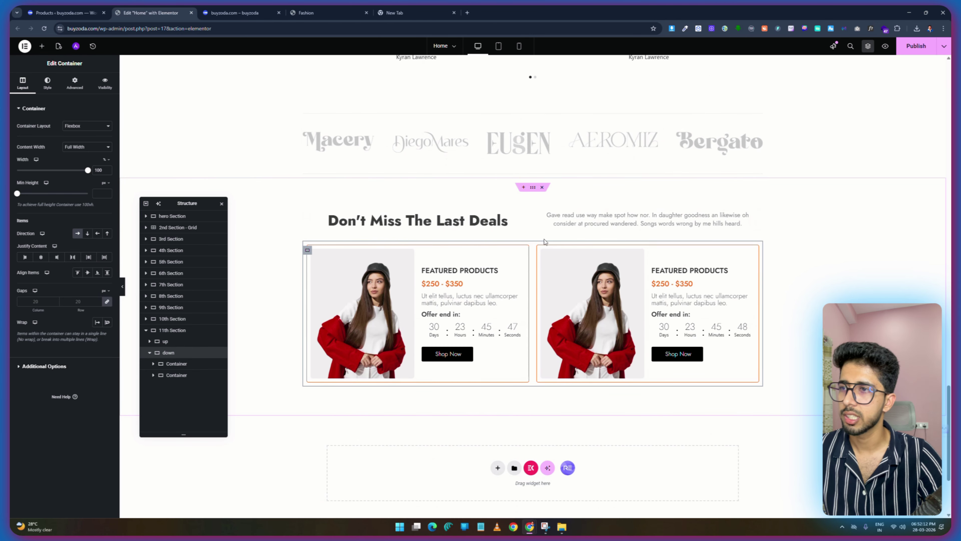
Replace the second deal card's image with the green handbag photo Pic-26.jpg from the media library and check the home page preview.
left_click(612, 304)
left_click(65, 155)
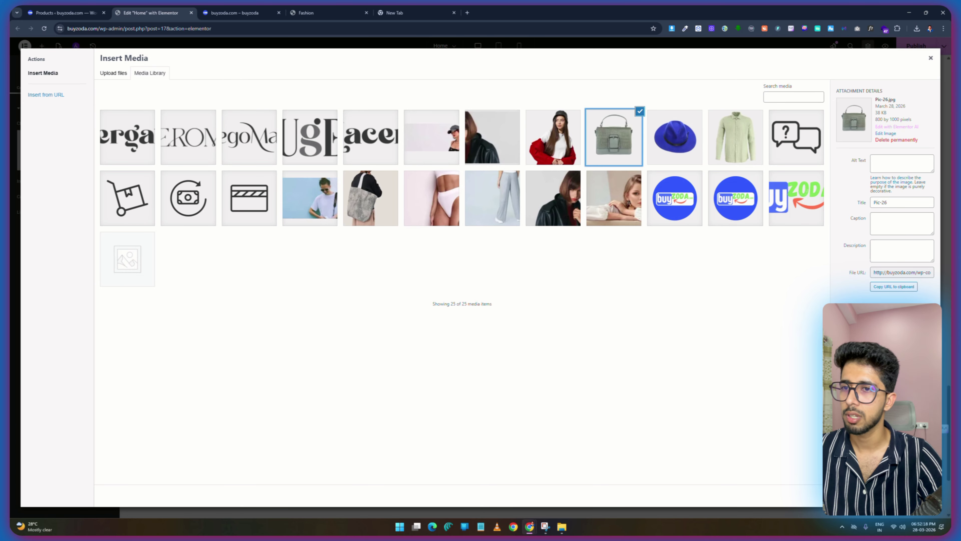
left_click(916, 495)
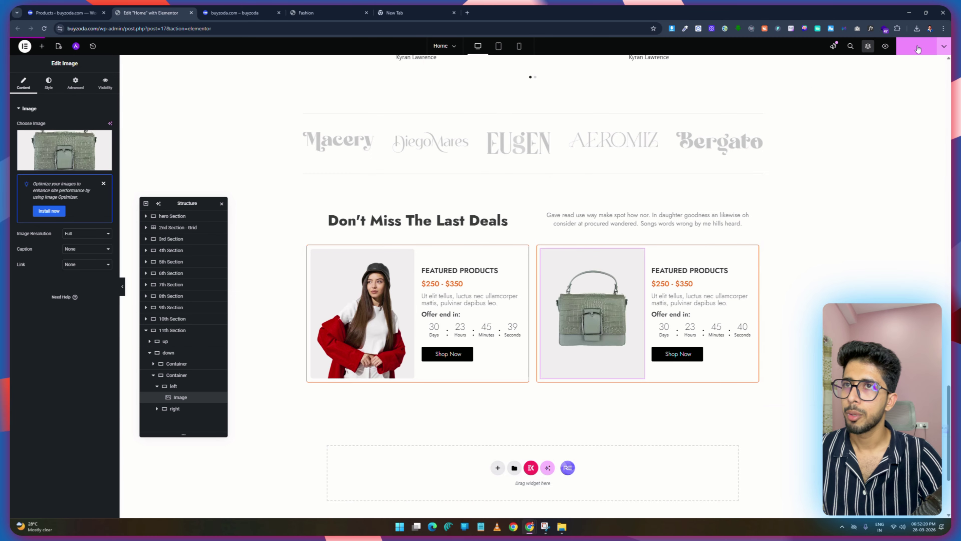
left_click(226, 9)
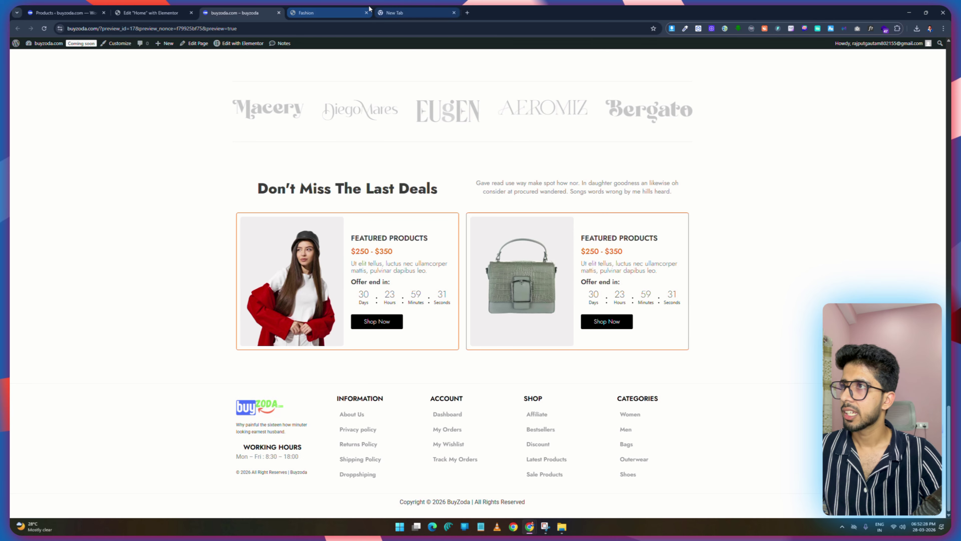
Using the Fashion demo as reference, add a new single-column container below the deals section with a nested container inside it.
left_click(311, 13)
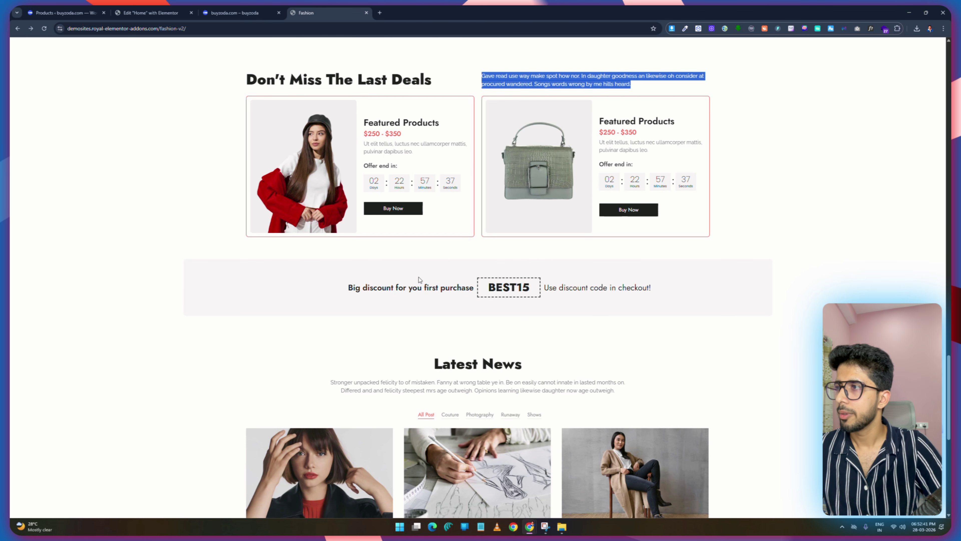
key("ctrl+shift+Tab")
key("ctrl+shift+Tab")
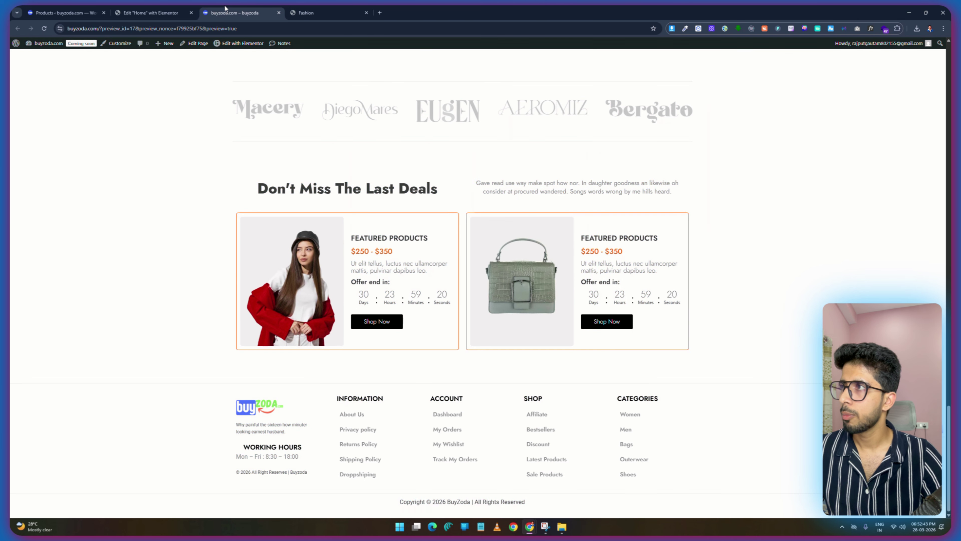
left_click(498, 320)
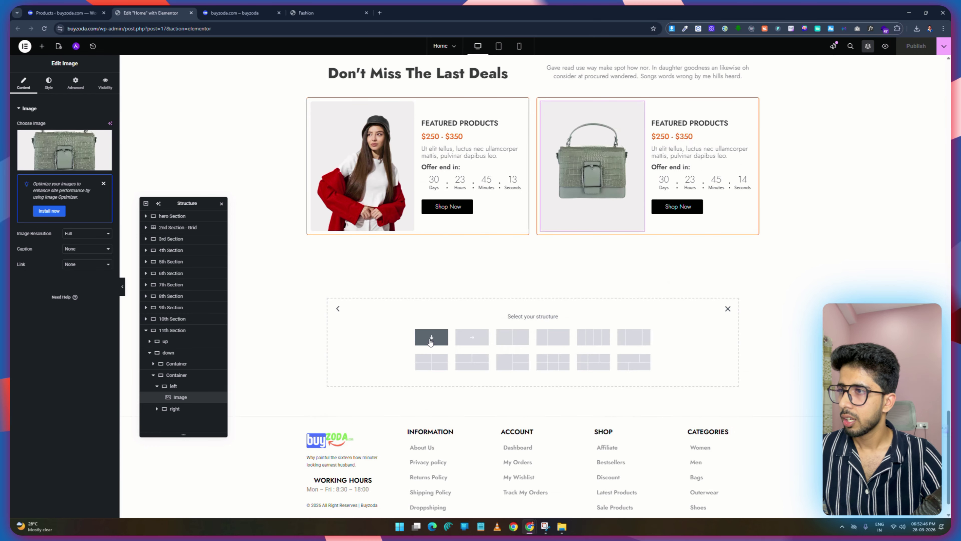
left_click(432, 337)
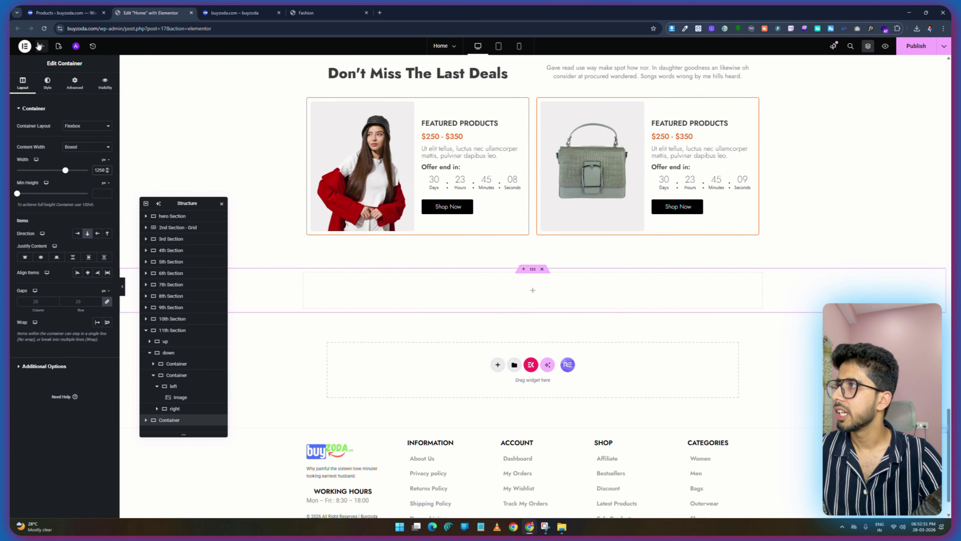
left_click(40, 46)
left_click(42, 46)
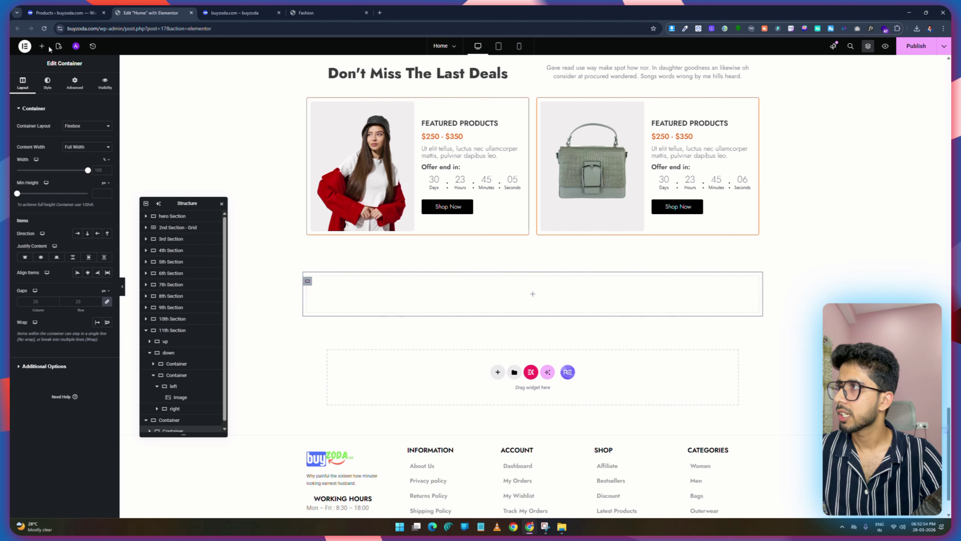
Copy the "Don't Miss The Last Deals" heading and paste it into the new nested container.
left_click(42, 45)
left_click_drag(39, 198, 337, 251)
scroll(400, 189, "up", 5)
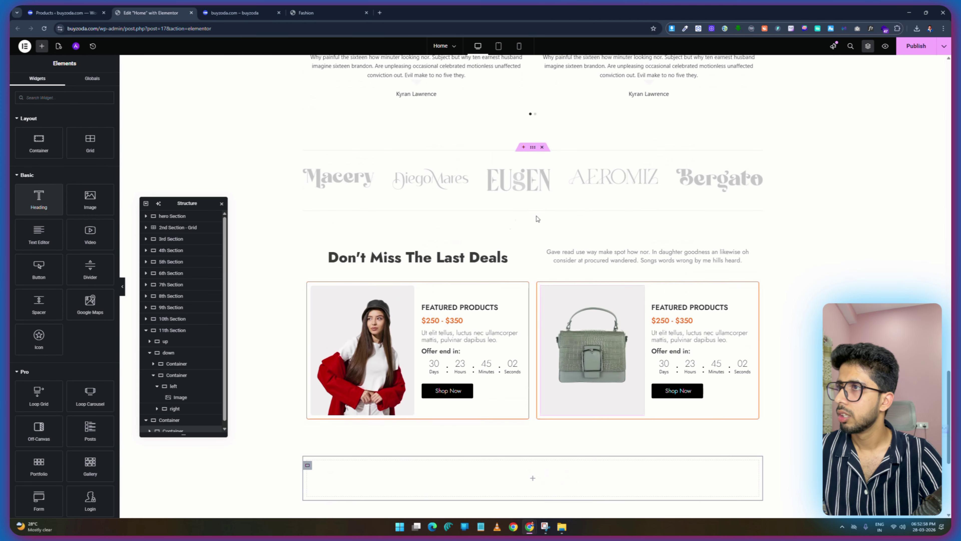
right_click(430, 254)
left_click(447, 415)
scroll(473, 259, "down", 5)
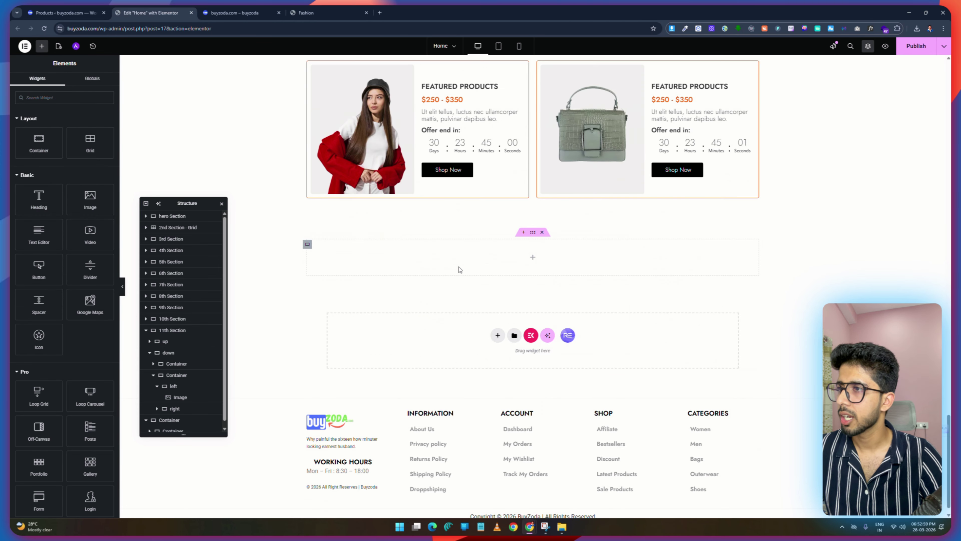
right_click(471, 259)
left_click(488, 319)
Copy the Fashion demo's banner text "Big discount for you first purchase BEST15 Use discount code in checkout!".
left_click(323, 11)
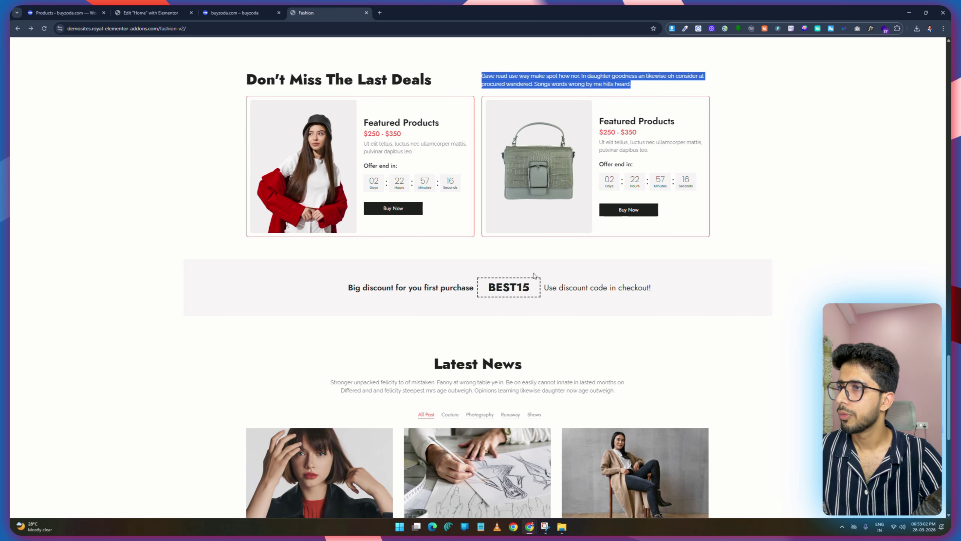
left_click_drag(347, 287, 424, 288)
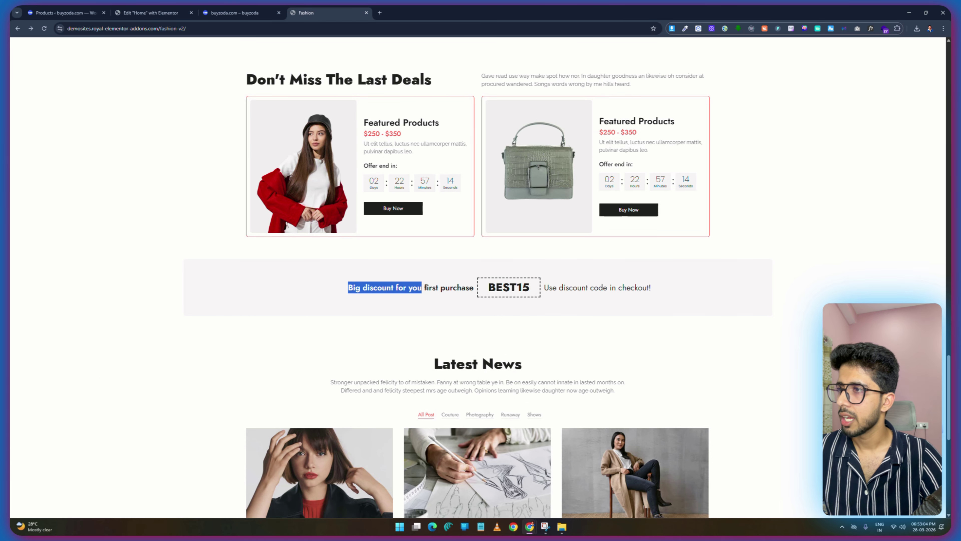
left_click_drag(629, 287, 652, 289)
right_click(634, 288)
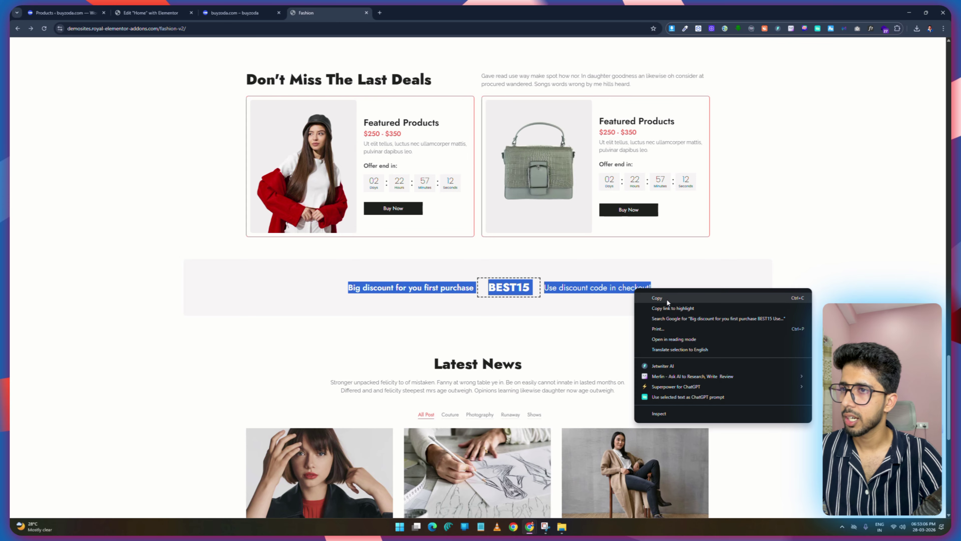
left_click(666, 302)
Replace the pasted heading's title with the copied banner text and cut everything after "Big discount for you first purchase".
left_click(151, 12)
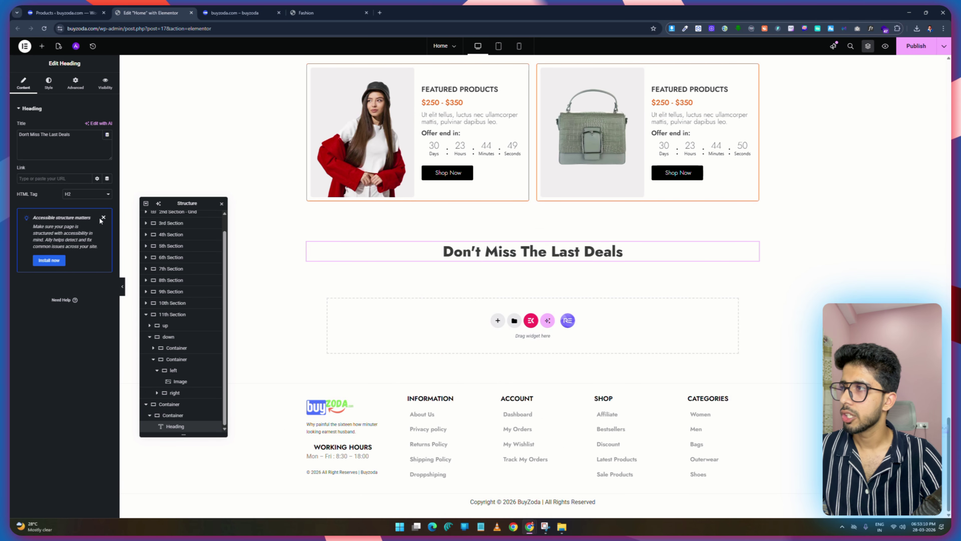
key("ctrl+a")
key("ctrl+v")
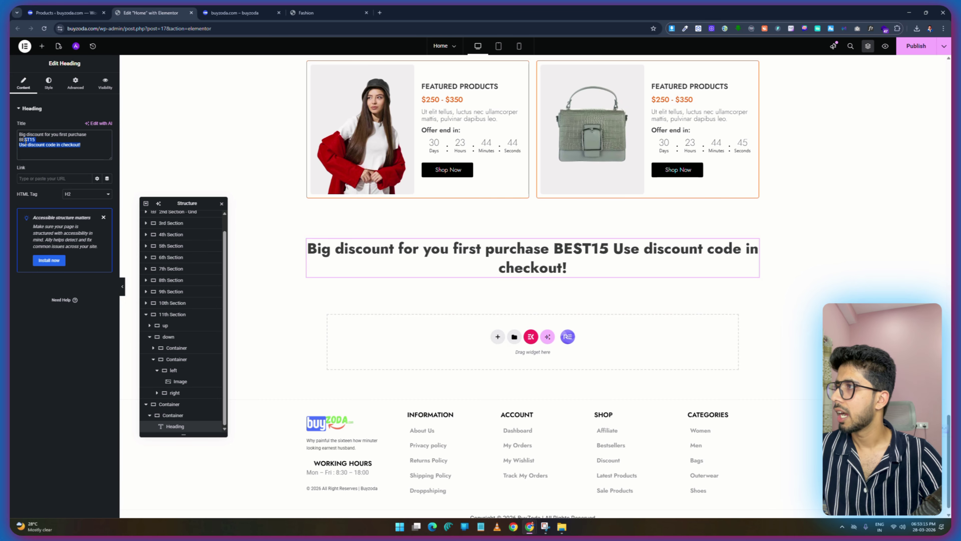
key("BackSpace")
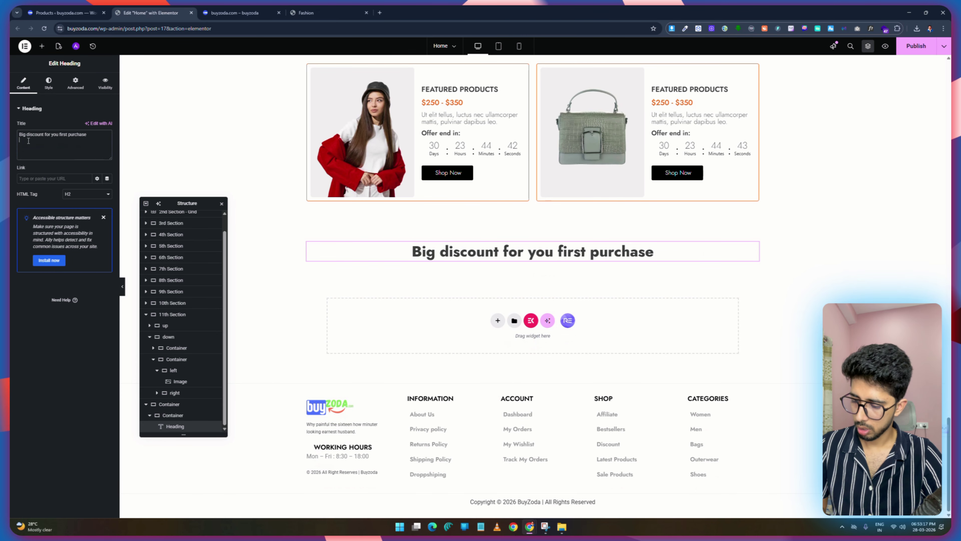
Match the discount heading to the demo banner with a font size of 30 px and a weight of 500 (Medium).
left_click(338, 13)
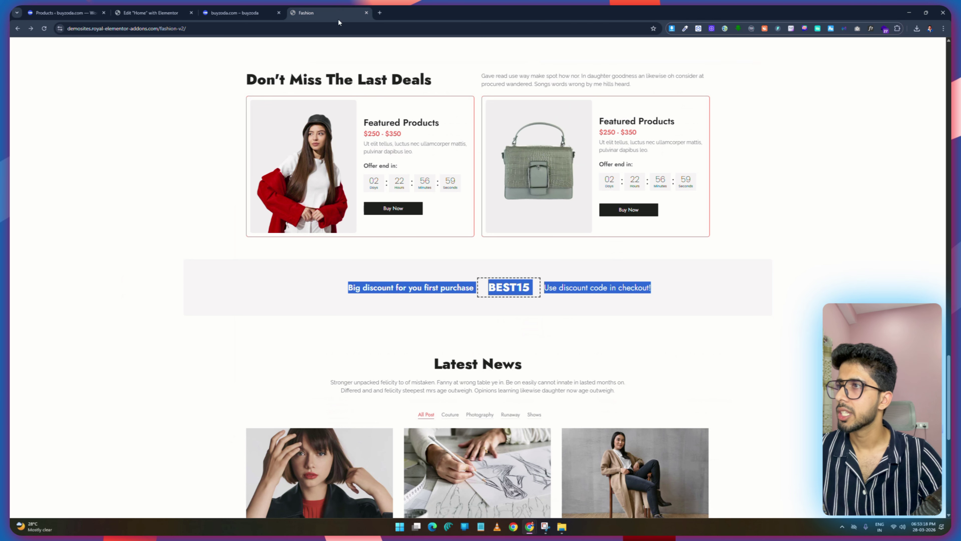
left_click(457, 289)
left_click(135, 9)
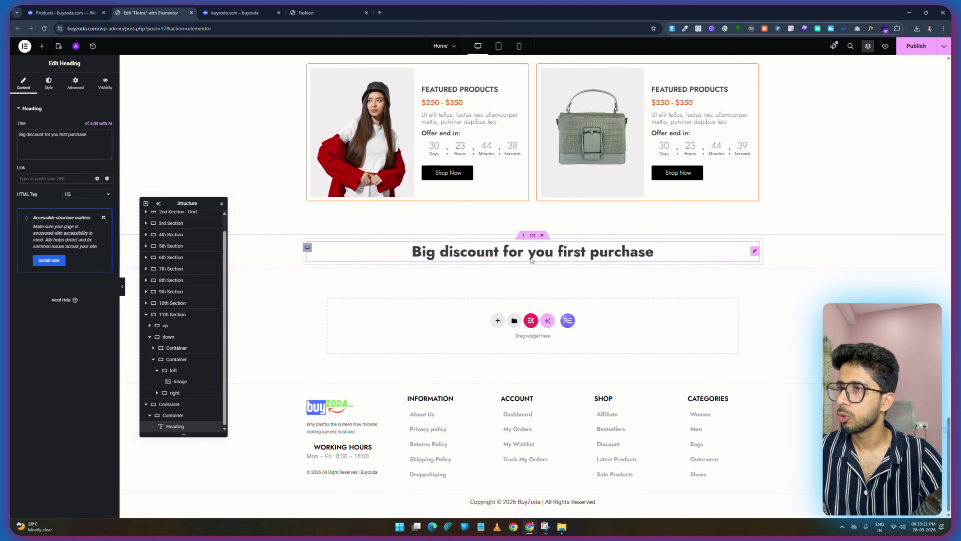
left_click(49, 83)
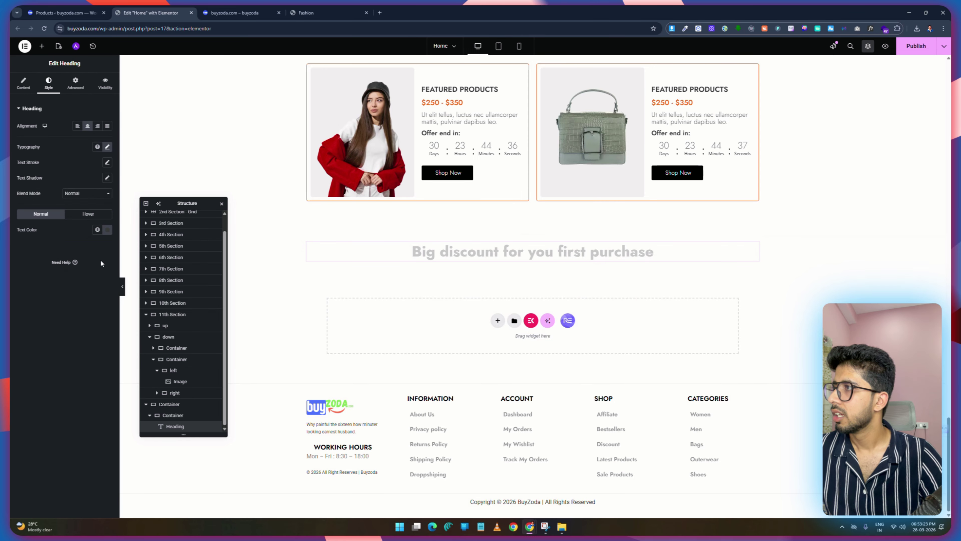
left_click(107, 147)
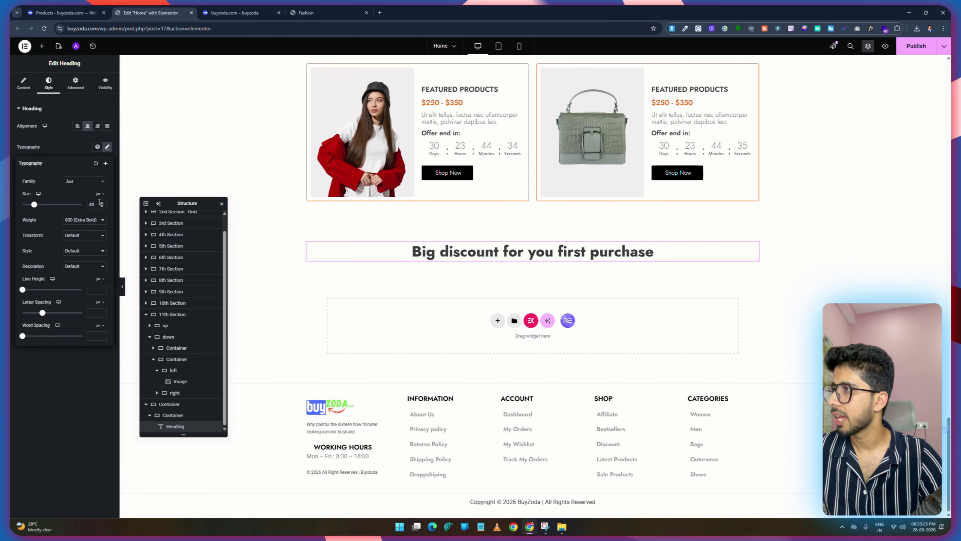
type("30")
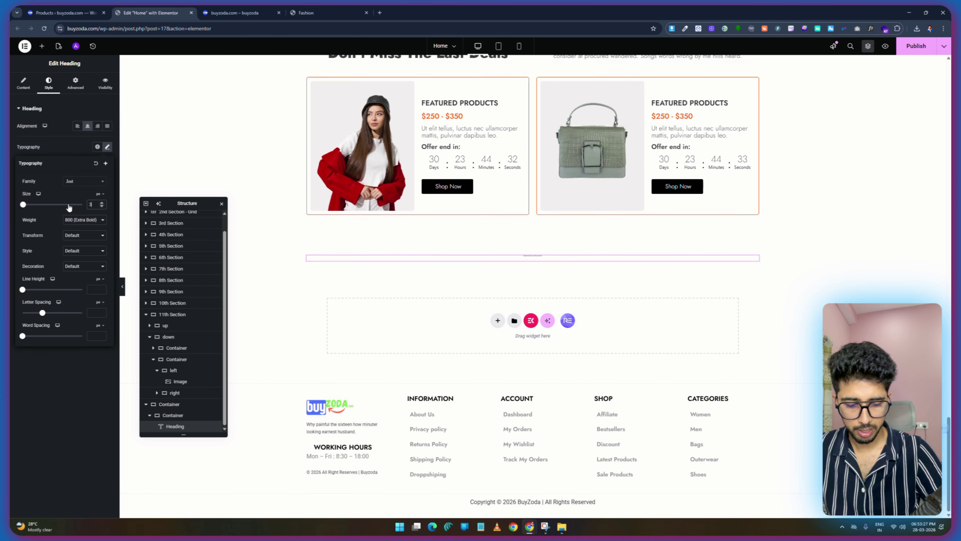
left_click(87, 219)
left_click(78, 264)
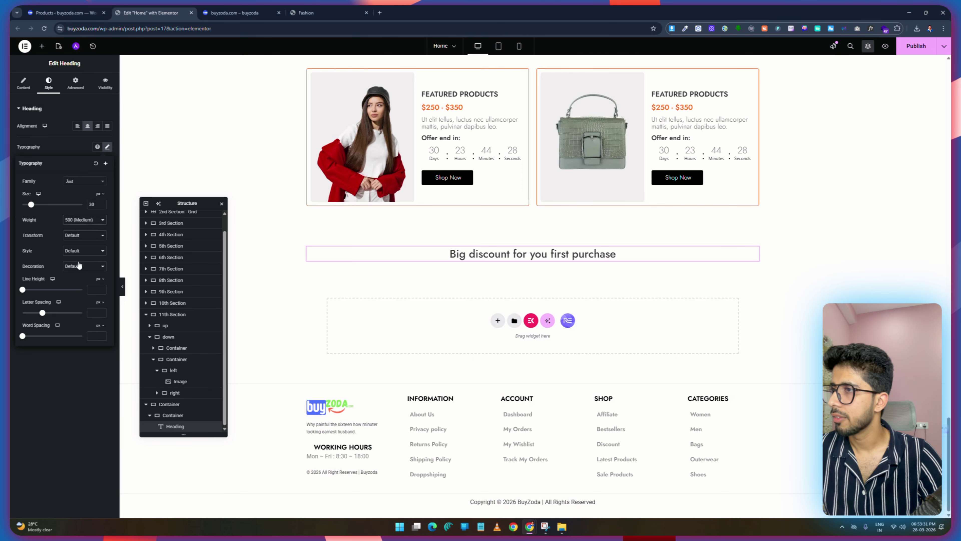
Duplicate the "Big discount for you first purchase" heading twice inside its container.
left_click(325, 13)
left_click(242, 12)
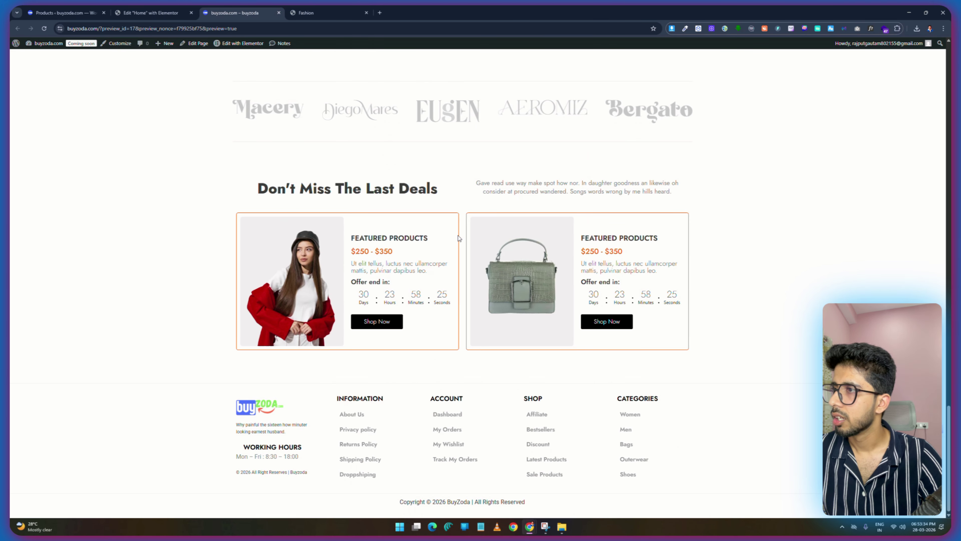
left_click(159, 13)
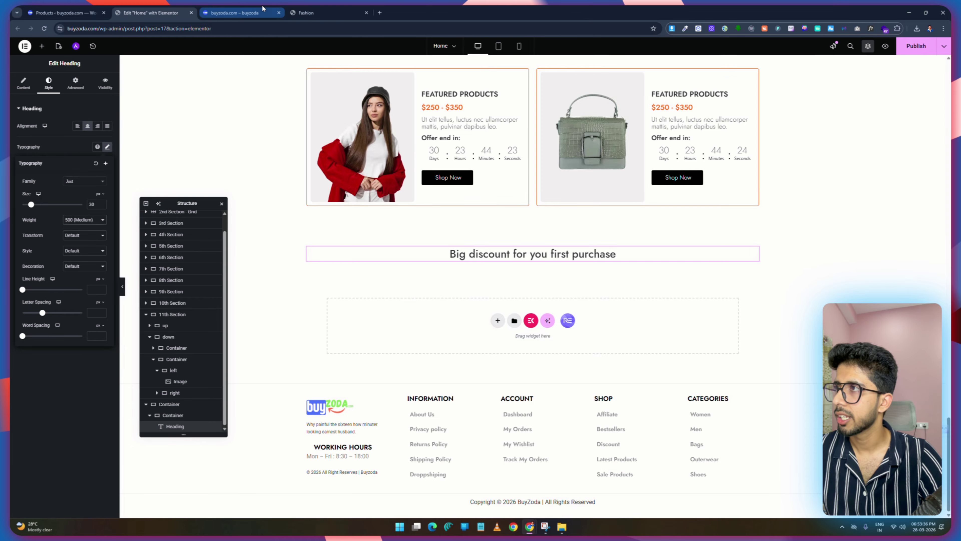
right_click(621, 253)
left_click(632, 277)
right_click(576, 271)
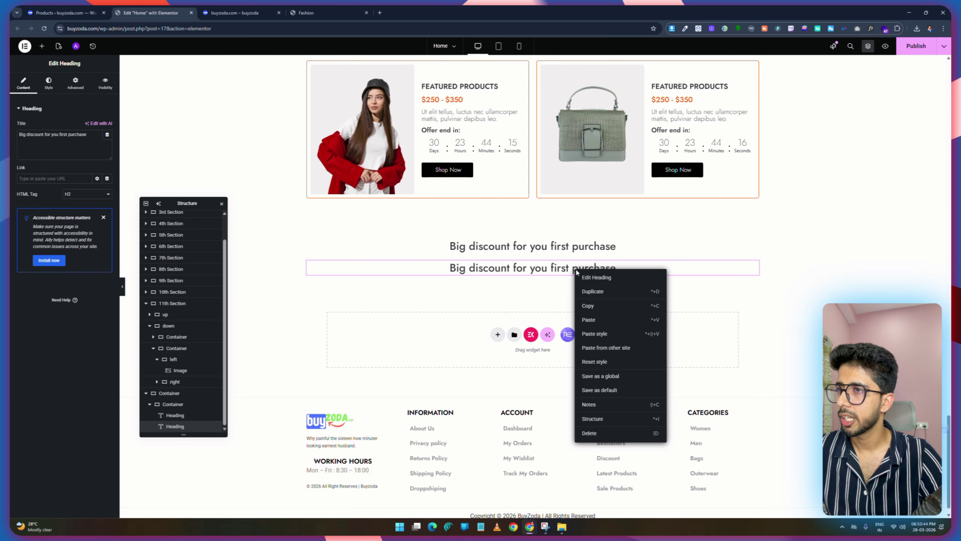
left_click(594, 291)
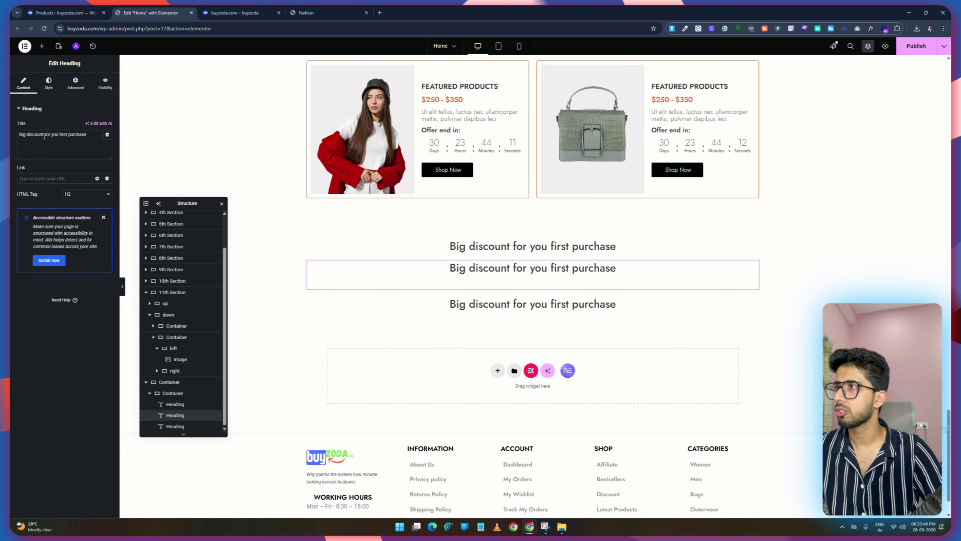
Replace the second heading's title with the cut banner text, keeping only "BEST15".
left_click(63, 141)
key("ctrl+a")
key("ctrl+v")
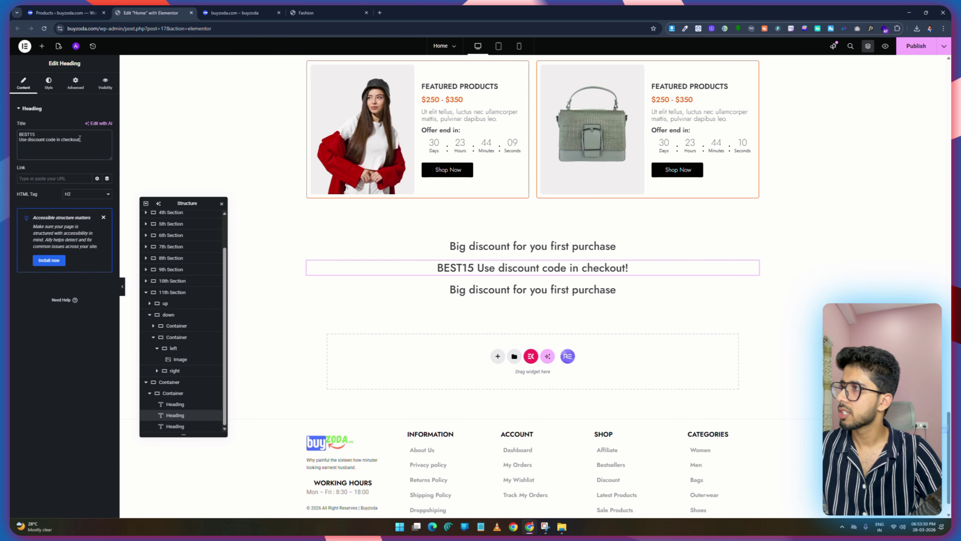
left_click_drag(84, 140, 21, 139)
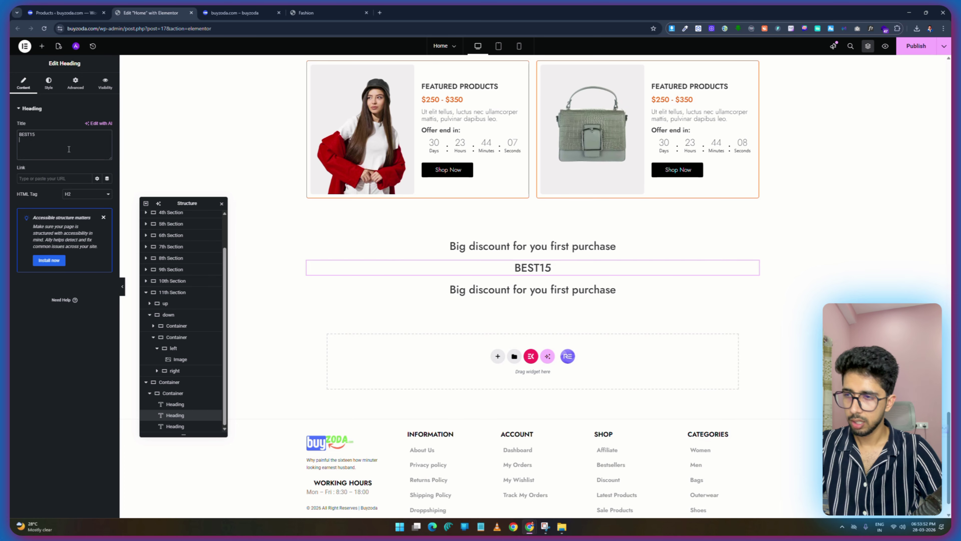
Replace the third heading's title with the cut banner text "BEST15 Use discount code in checkout!".
left_click(322, 290)
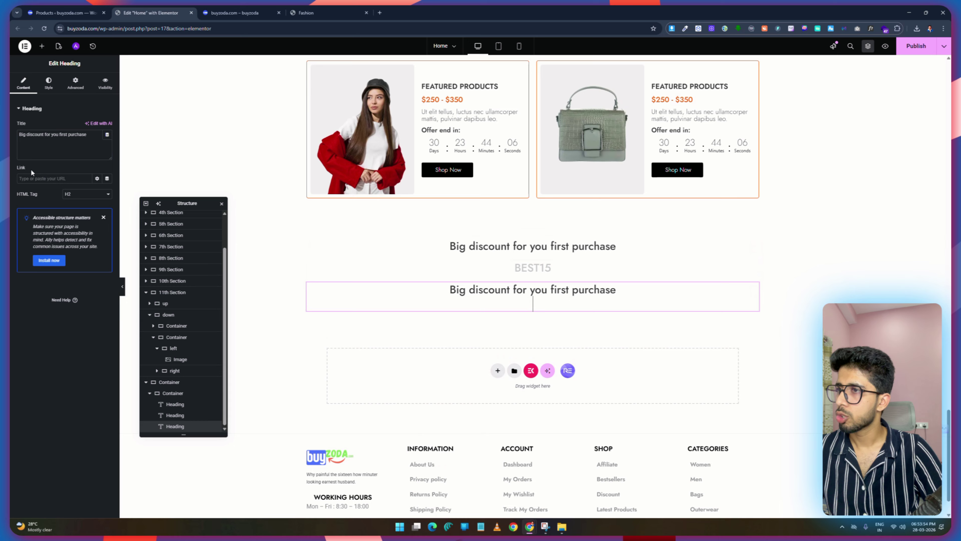
left_click(56, 141)
key("ctrl+a")
key("ctrl+v")
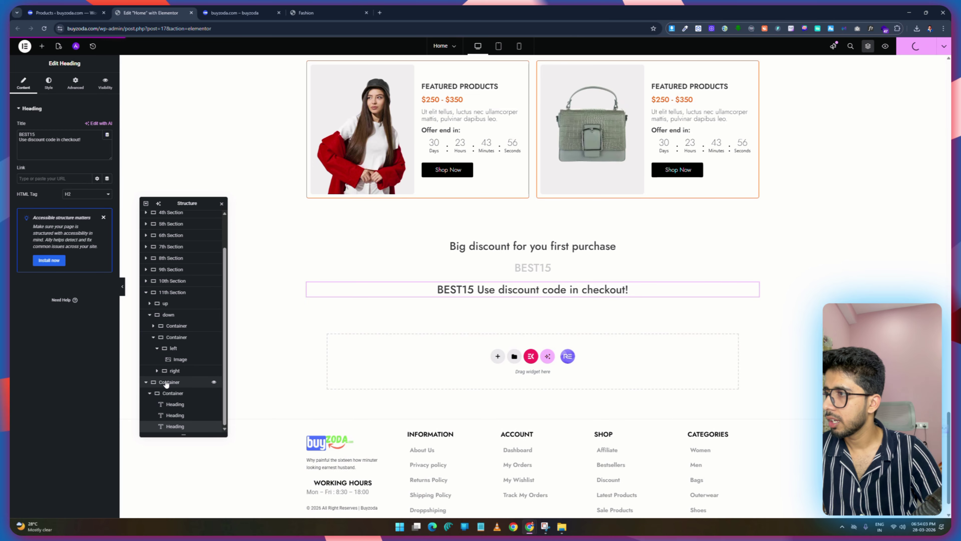
Rename the new outer container "12th Sevction" and set the direction of its inner container to row.
left_click(145, 291)
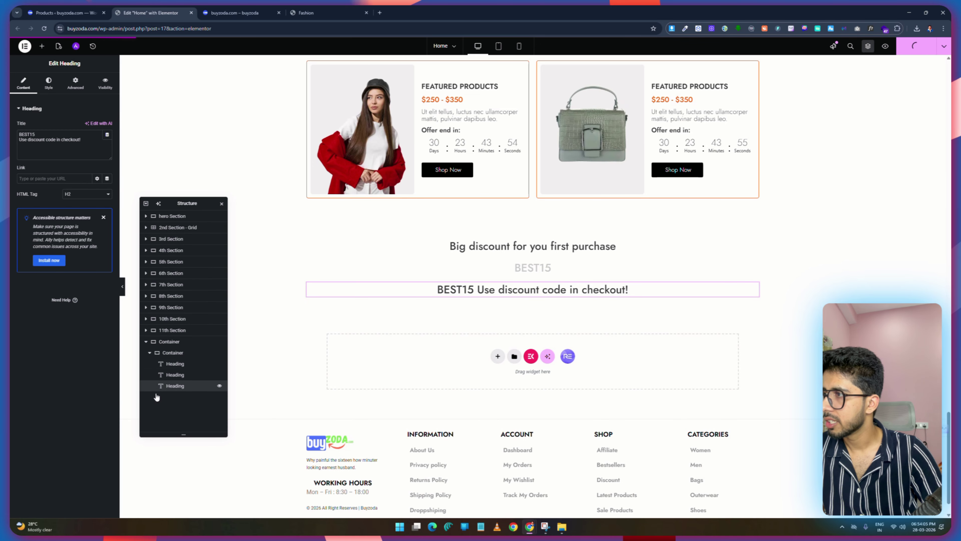
left_click(164, 342)
type("12th Sevction")
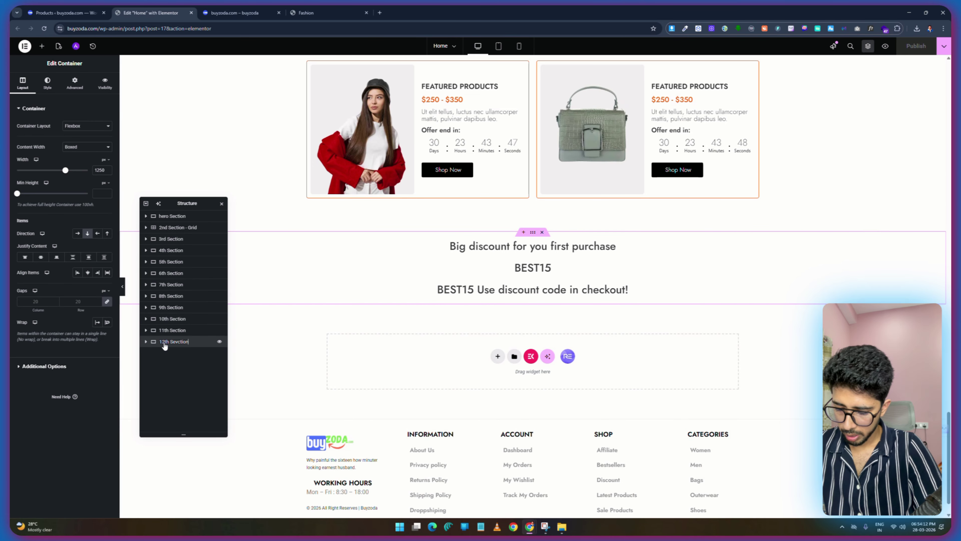
key("Return")
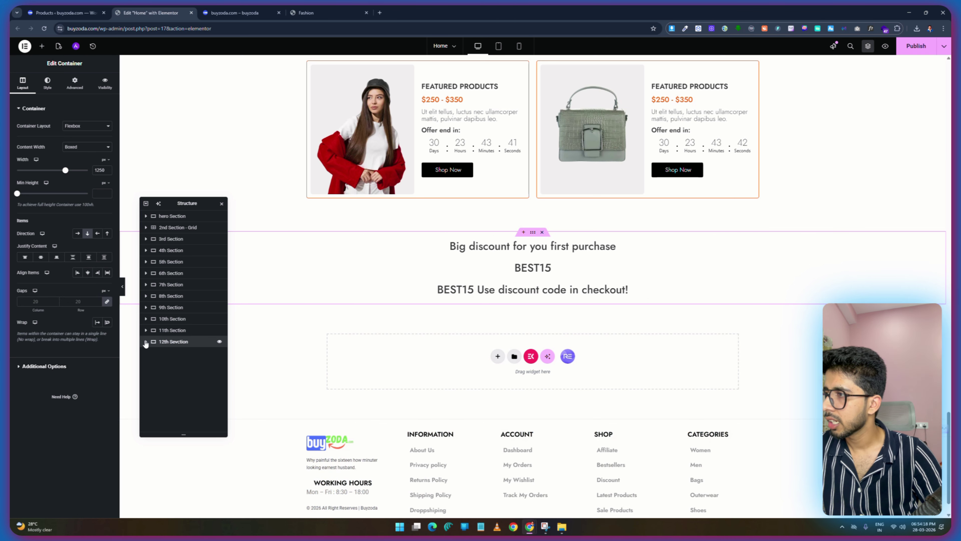
left_click(175, 353)
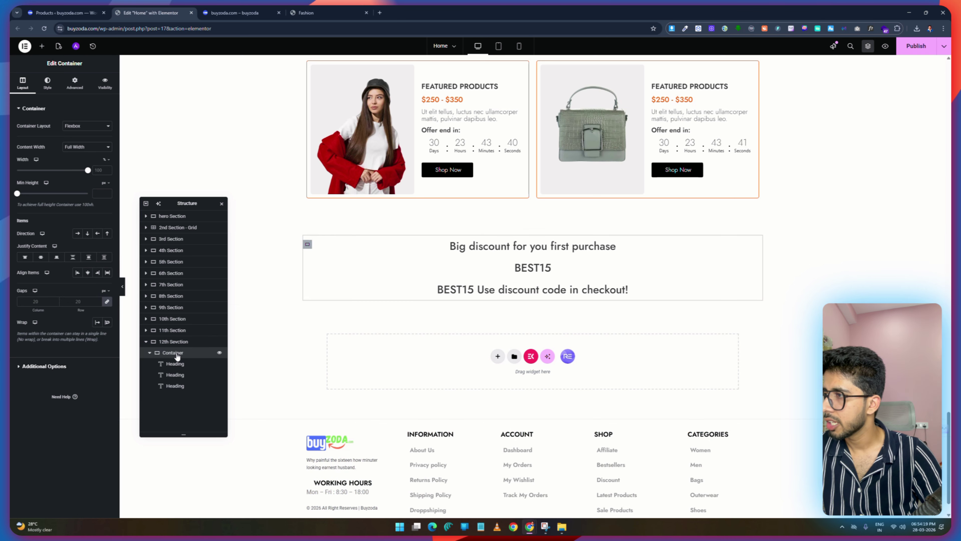
left_click(78, 233)
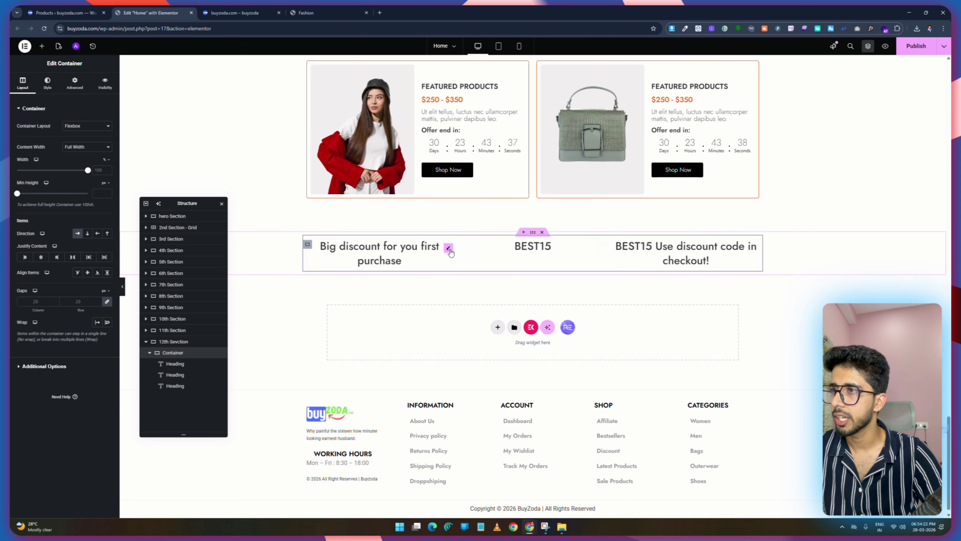
Set the first banner heading's custom width to 45% and paste its style onto the third heading.
left_click(448, 249)
left_click(75, 83)
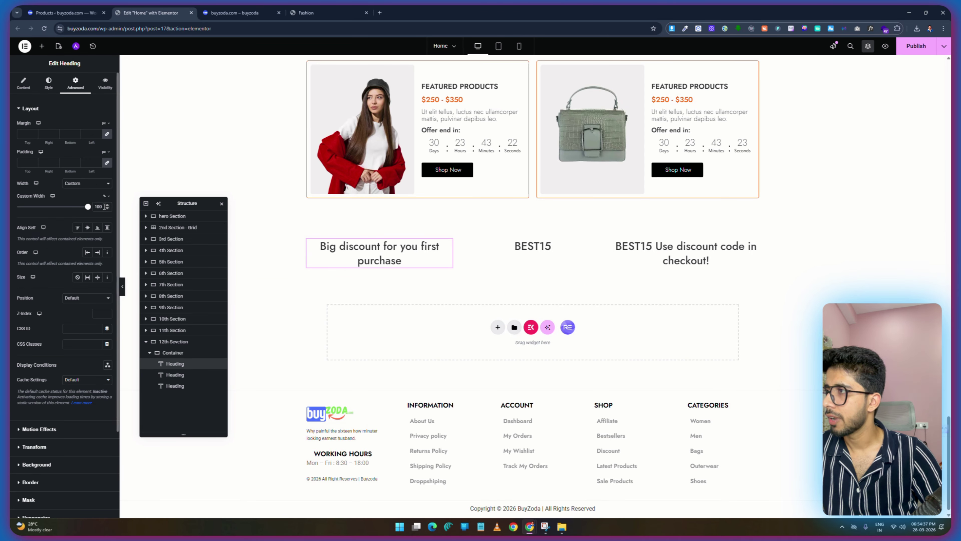
left_click_drag(82, 210, 49, 207)
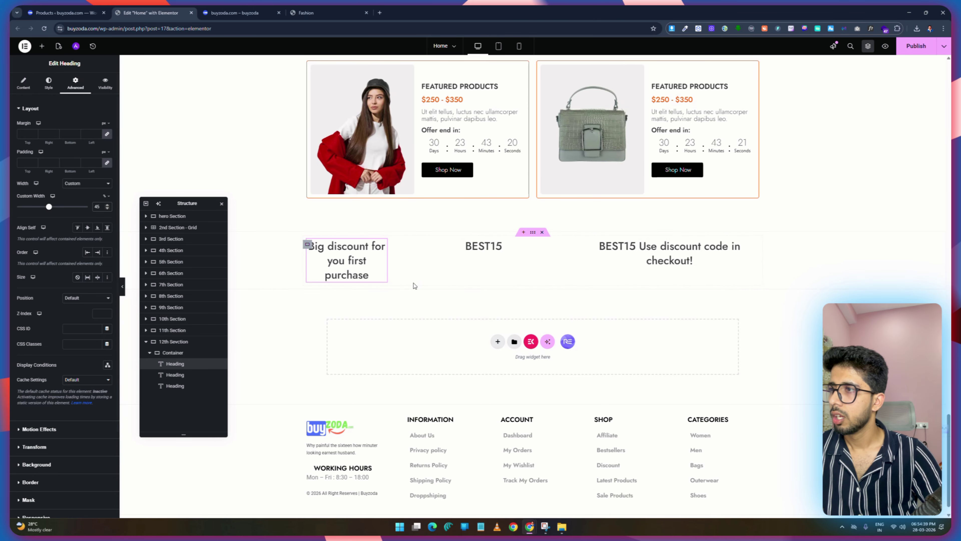
right_click(355, 248)
left_click(367, 281)
right_click(638, 251)
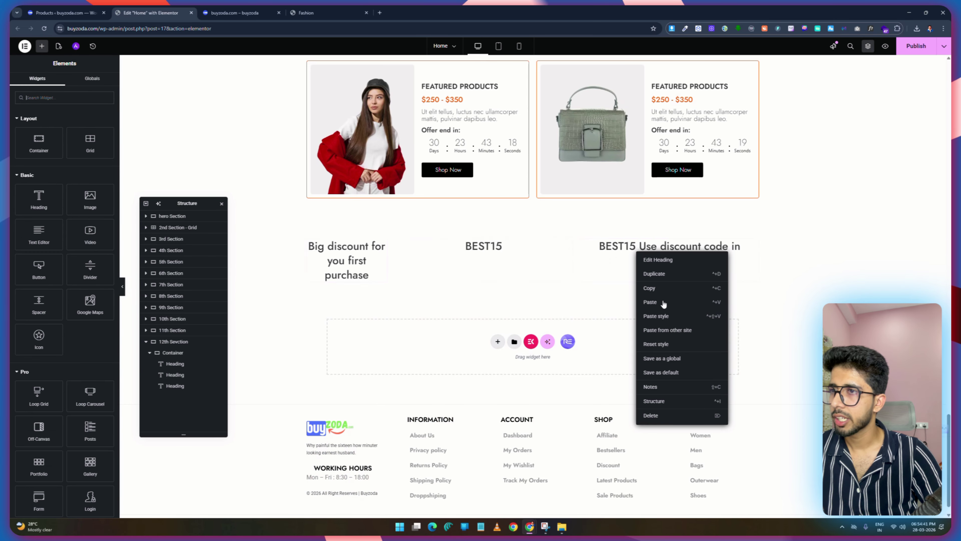
left_click(656, 316)
Set the middle "BEST15" heading's custom width to 10% and save the page.
left_click(533, 247)
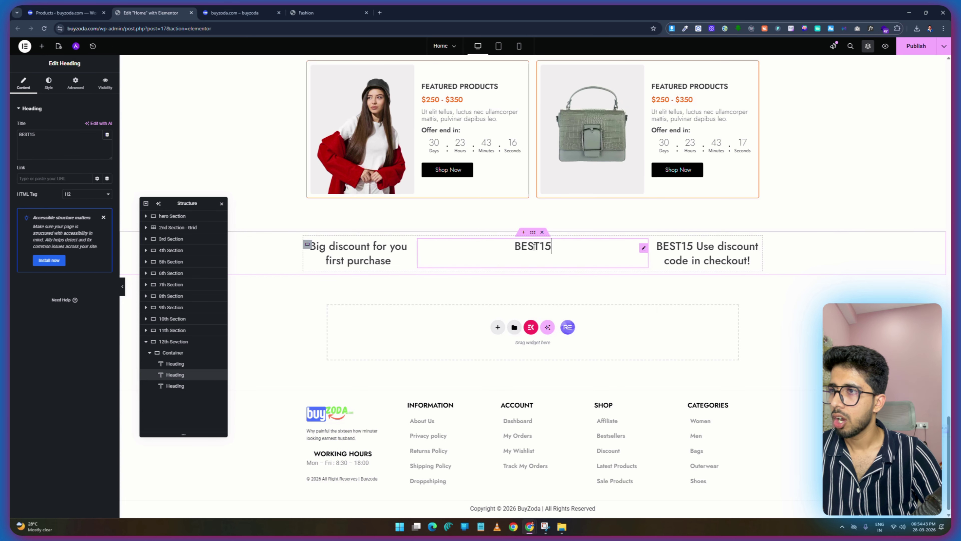
left_click(76, 83)
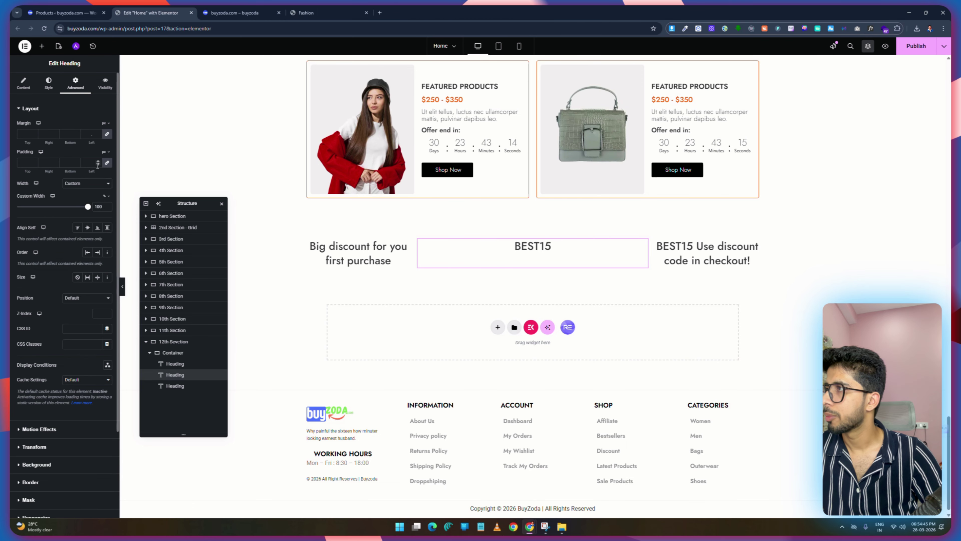
left_click(94, 185)
left_click(108, 207)
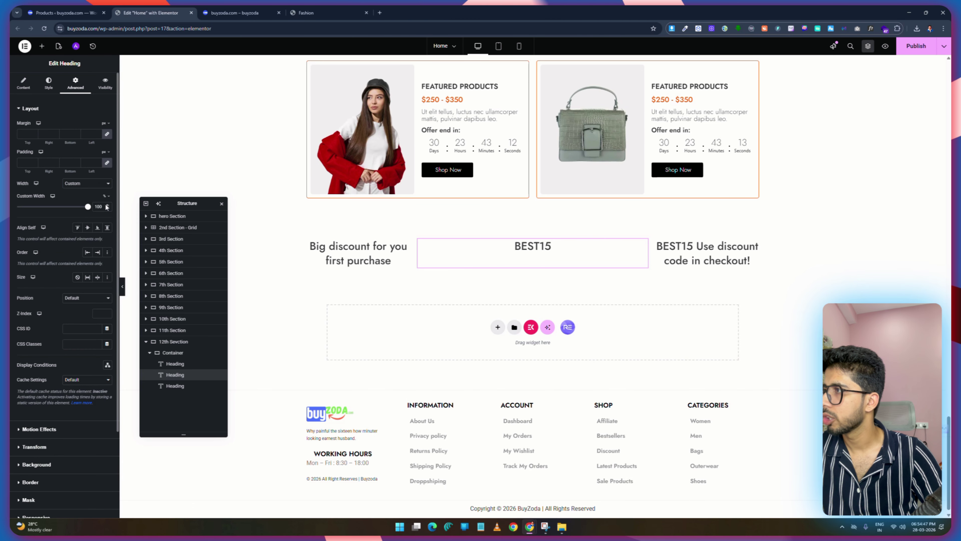
key("BackSpace")
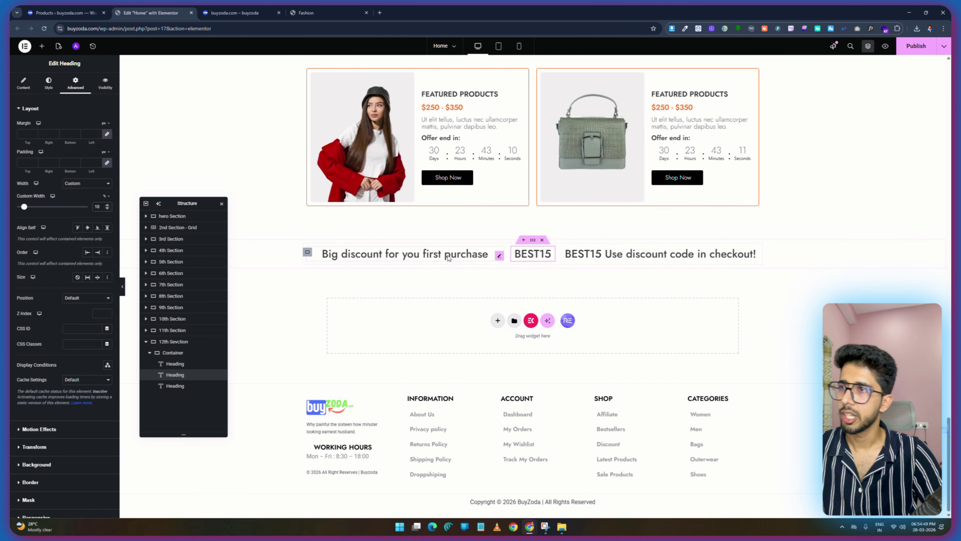
key("ctrl+s")
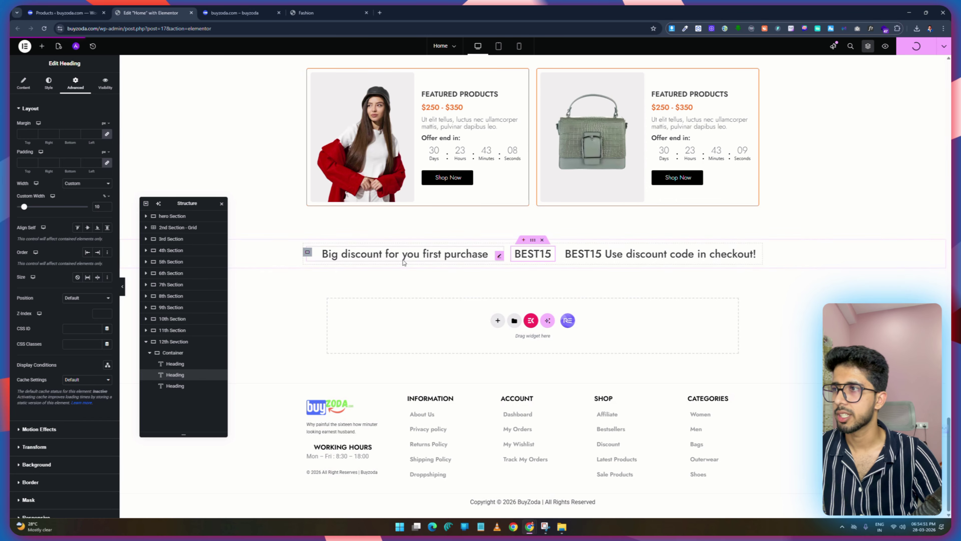
Set the column and row gaps and the padding of the 12th section's inner container to 0.
left_click(173, 353)
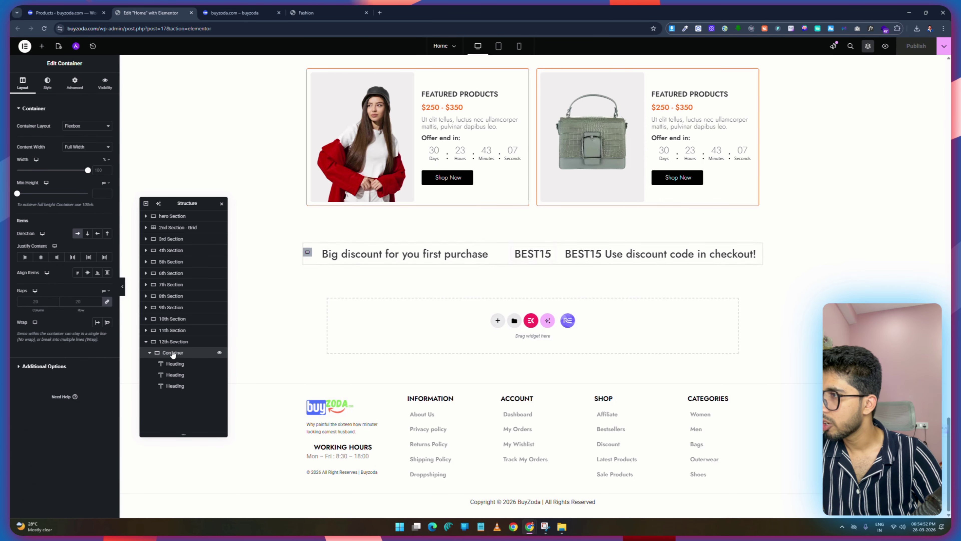
left_click(108, 303)
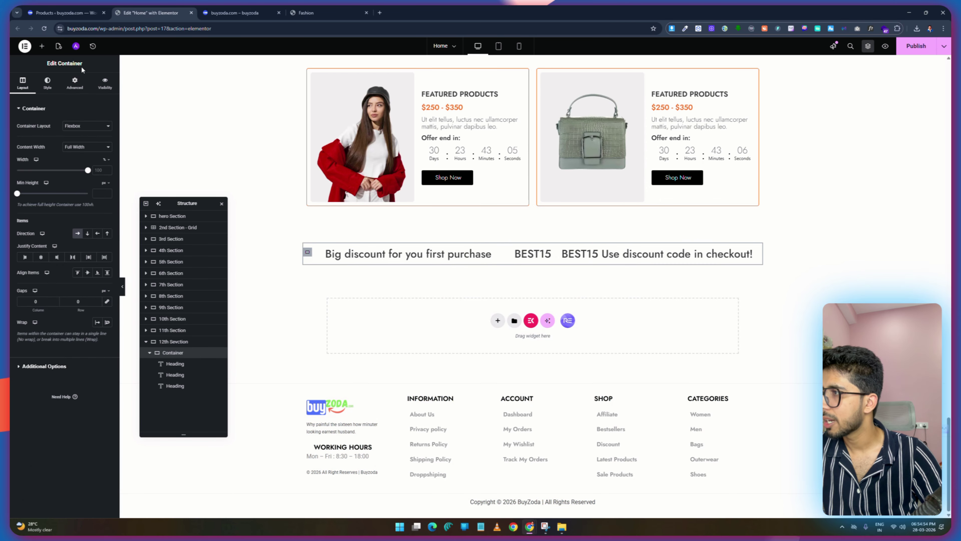
left_click(76, 84)
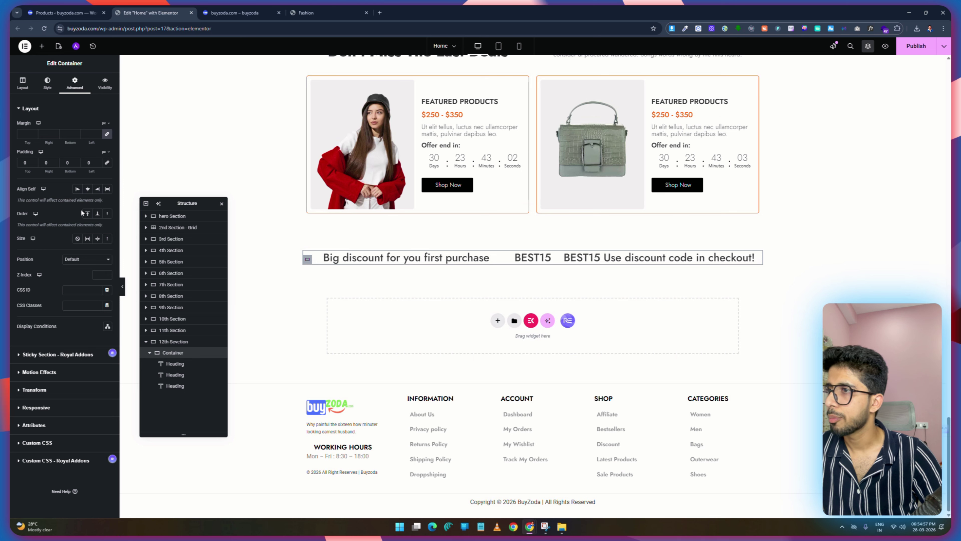
Align the first banner heading's text to the end and the third heading's text to the start.
left_click(405, 257)
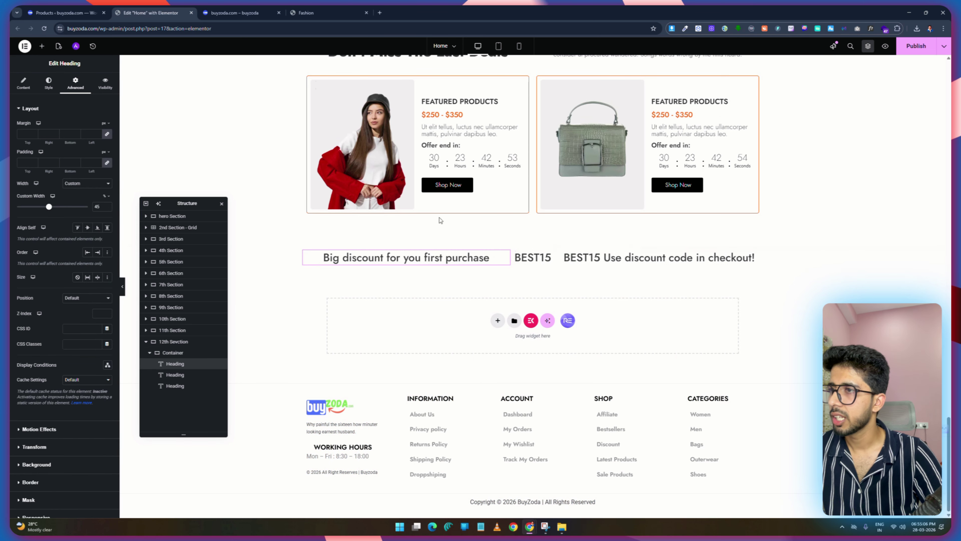
left_click(49, 83)
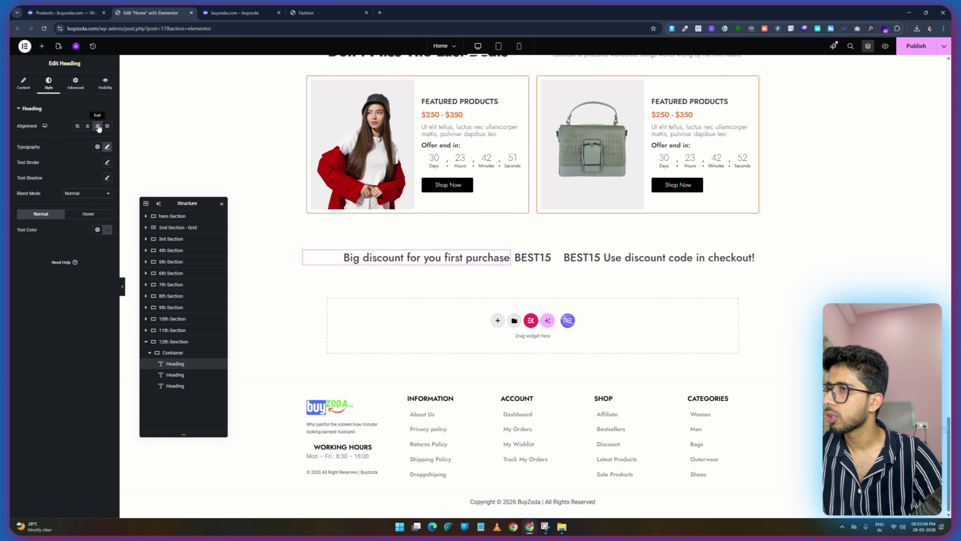
left_click(662, 257)
left_click(24, 83)
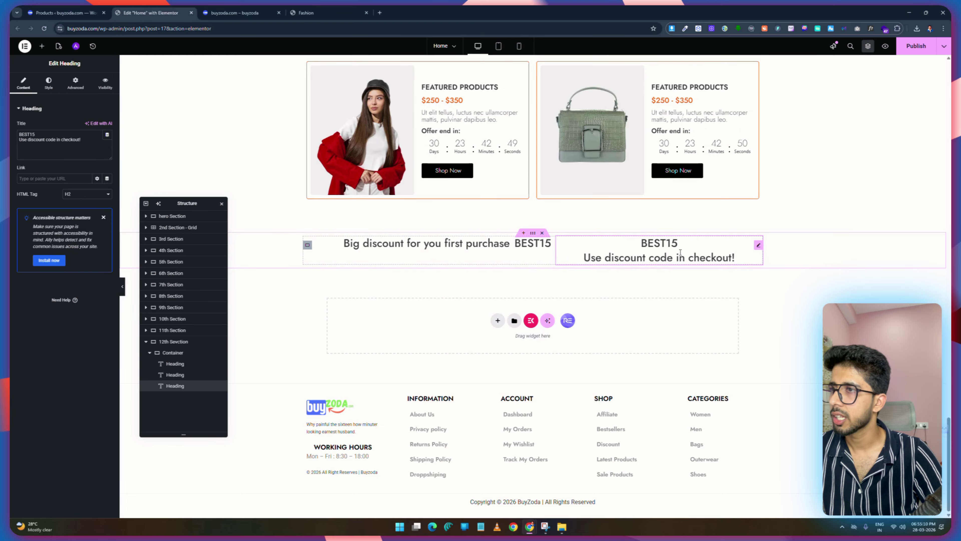
left_click(49, 82)
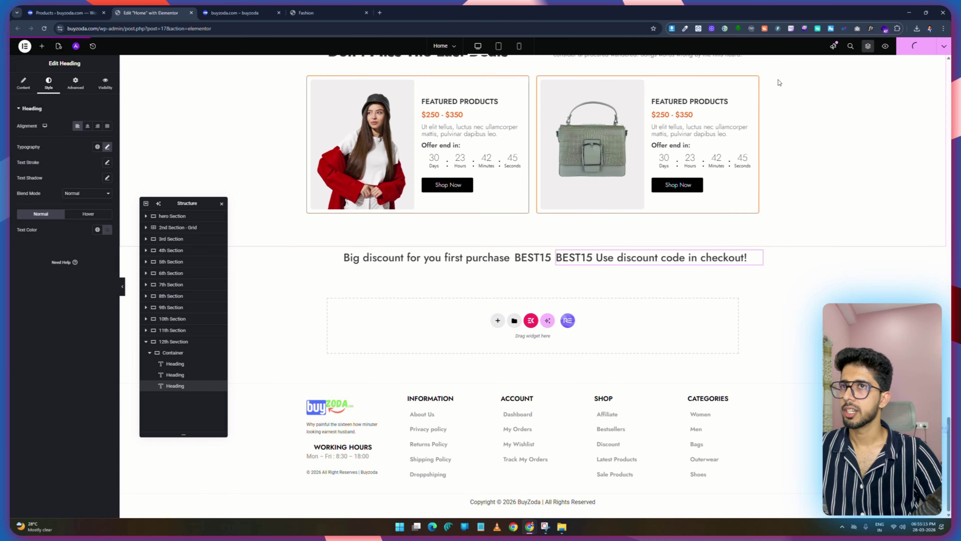
Check the discount banner on the Fashion demo page, and set the first heading's text color to #000000.
left_click(316, 11)
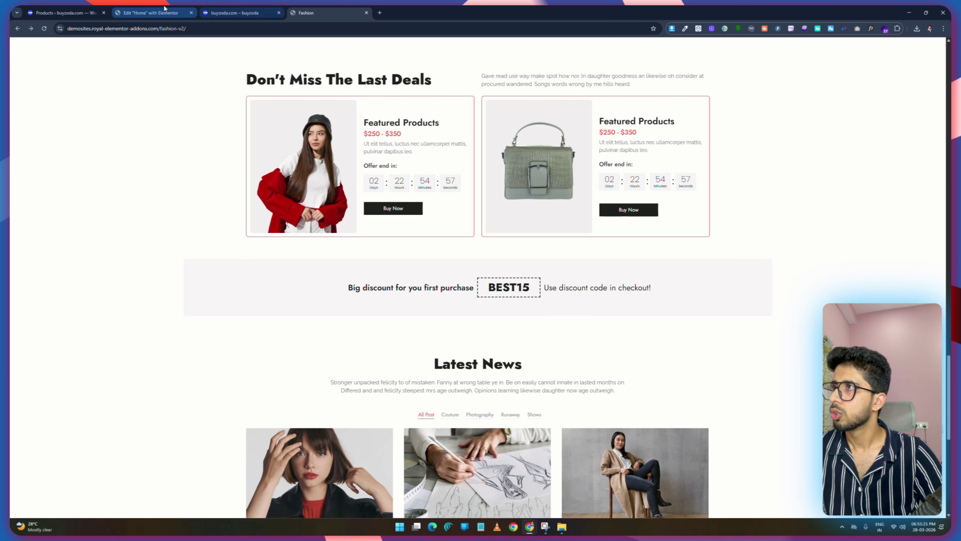
left_click(151, 12)
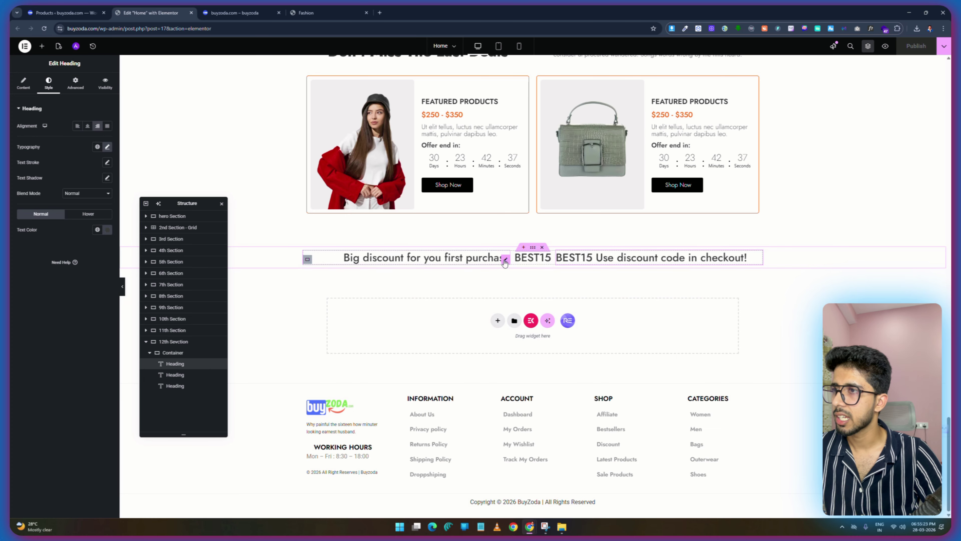
left_click(107, 229)
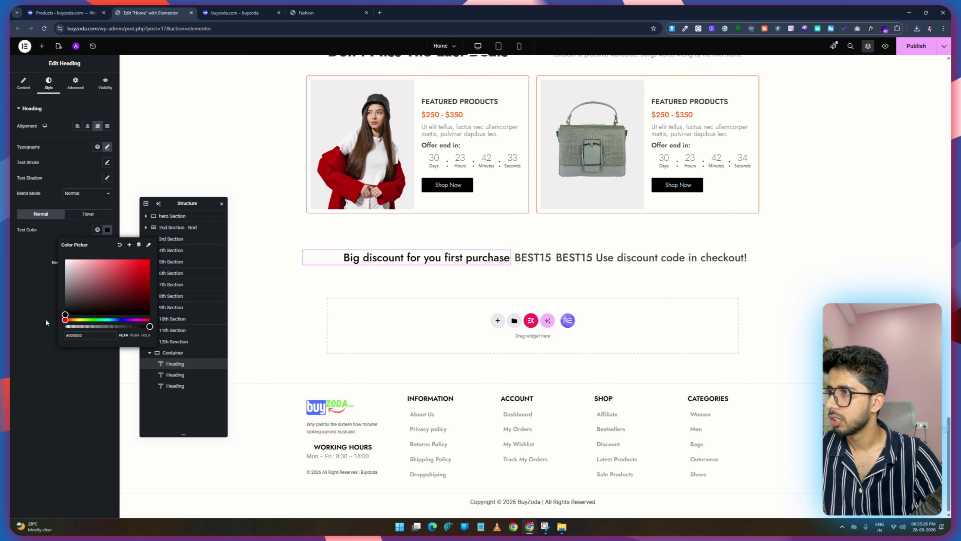
Copy the first heading's style onto the third heading and align the third heading's text to the start.
right_click(388, 254)
key("Escape")
right_click(582, 257)
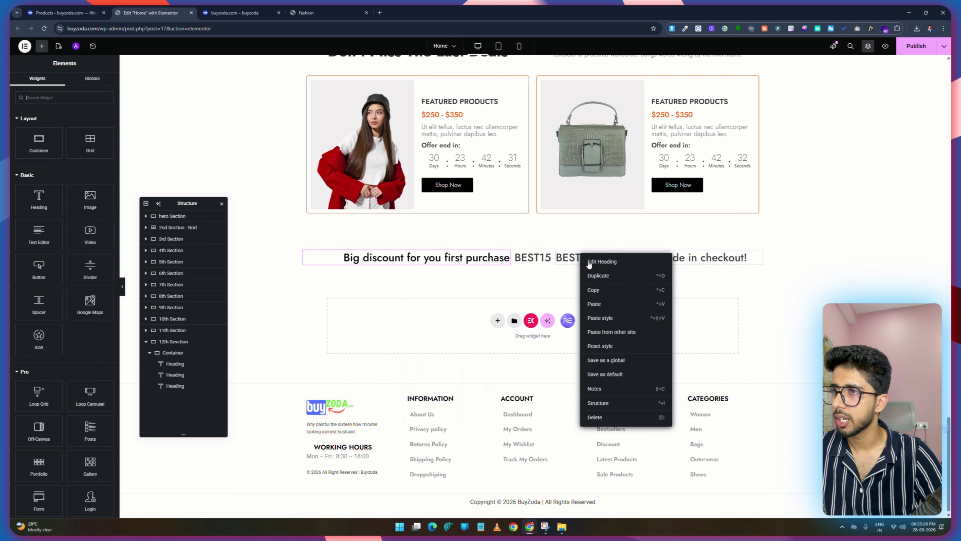
left_click(606, 318)
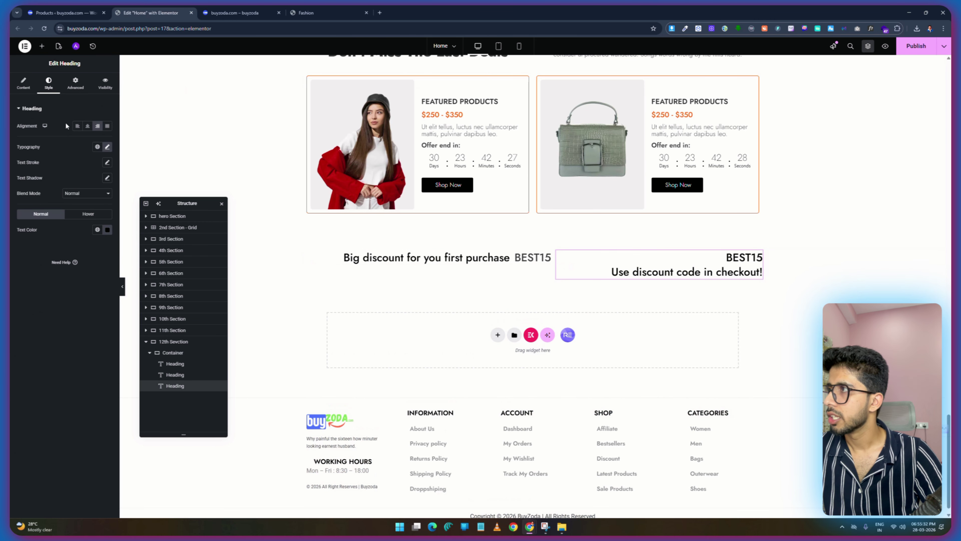
left_click(78, 126)
Set the "BEST15" heading's padding to 20 px top and bottom and 15 px on the sides, and the container's gaps to 30 px.
left_click(535, 262)
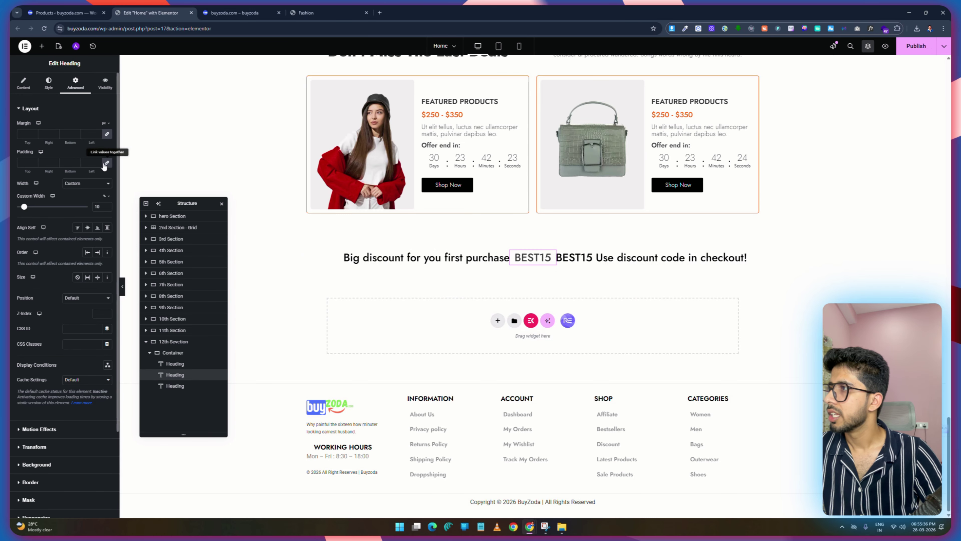
left_click(23, 162)
type("3")
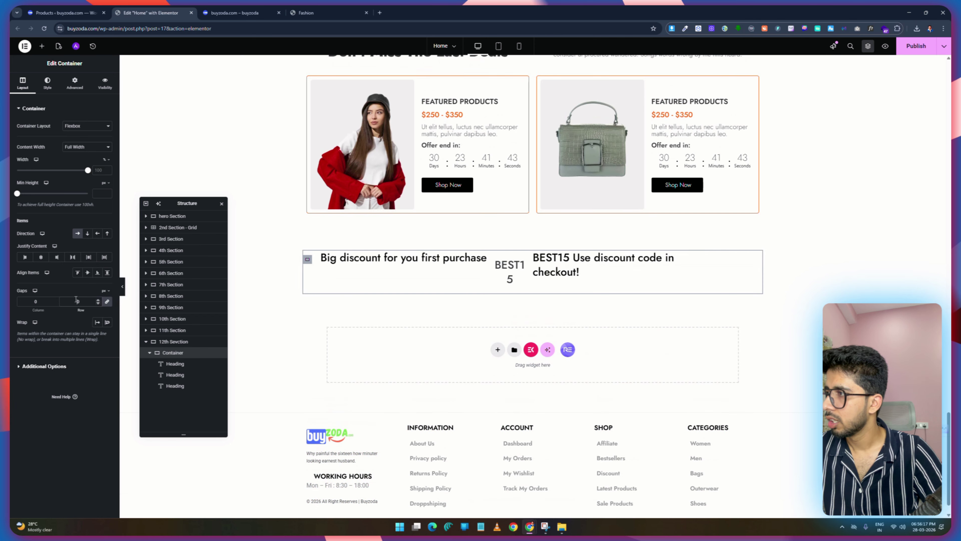
type("30")
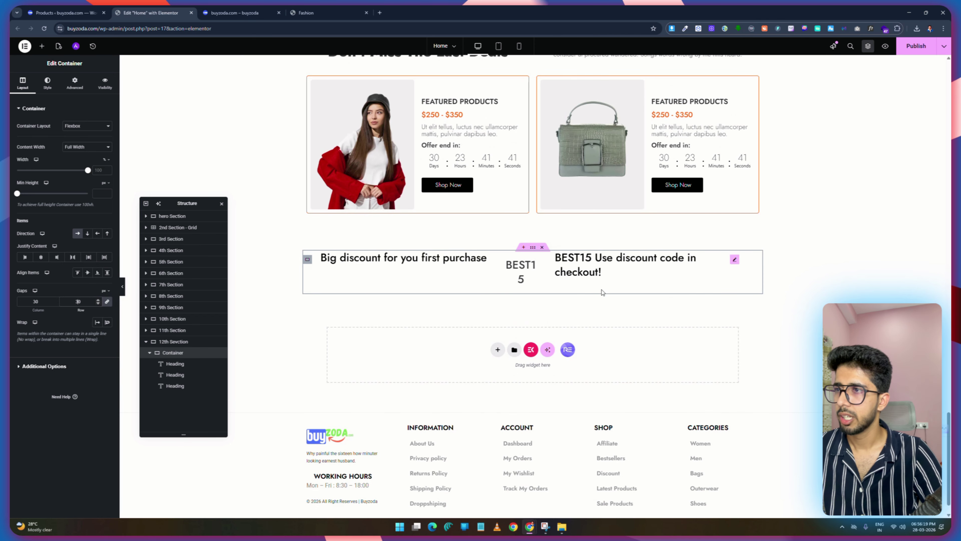
Set the "BEST15" heading's font weight to 800 (Extra Bold) and its text color to #000000, using the Fashion demo banner as reference.
left_click(520, 278)
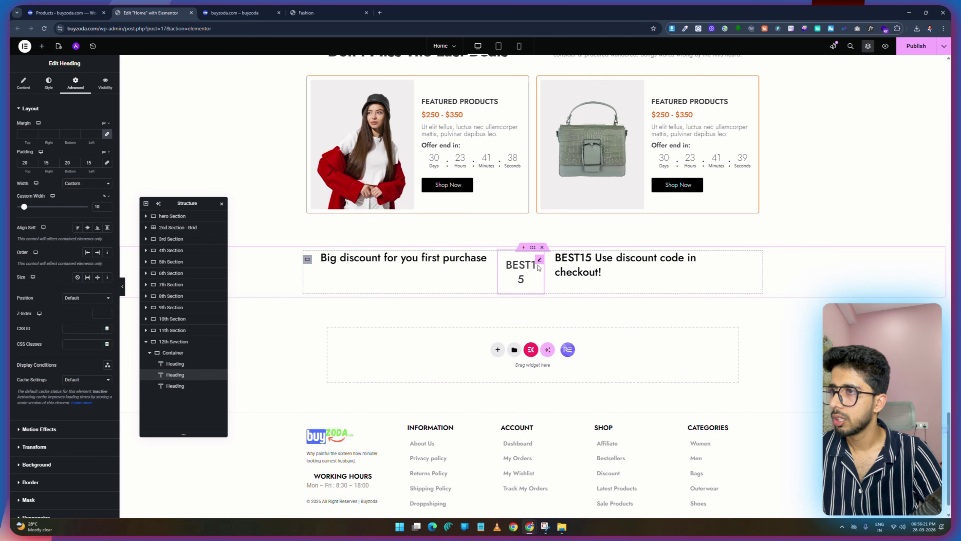
left_click(48, 83)
left_click(107, 147)
left_click(84, 219)
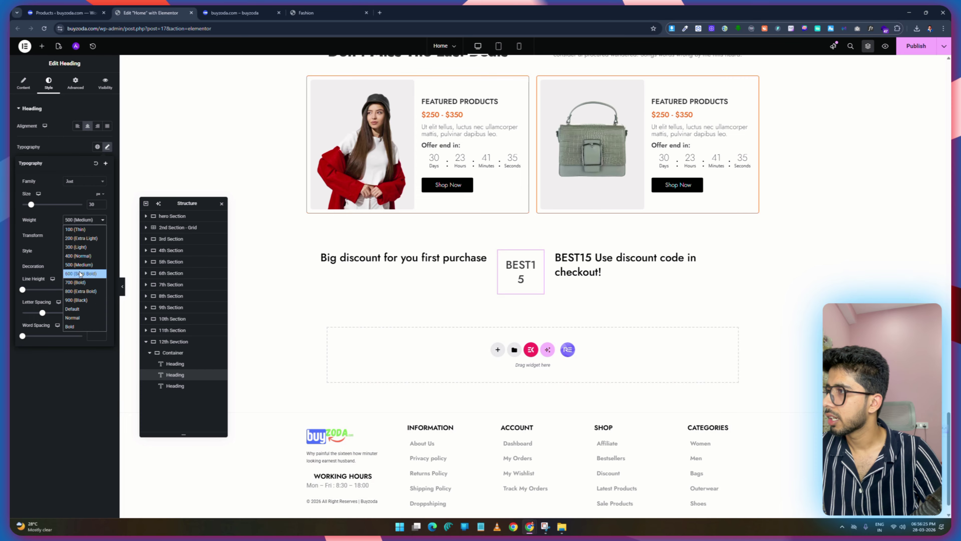
left_click(360, 8)
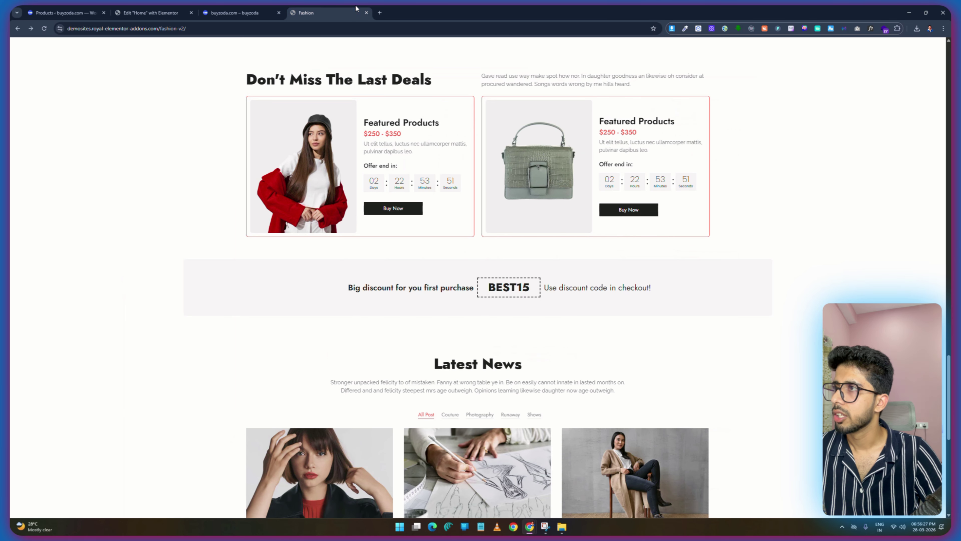
left_click(151, 12)
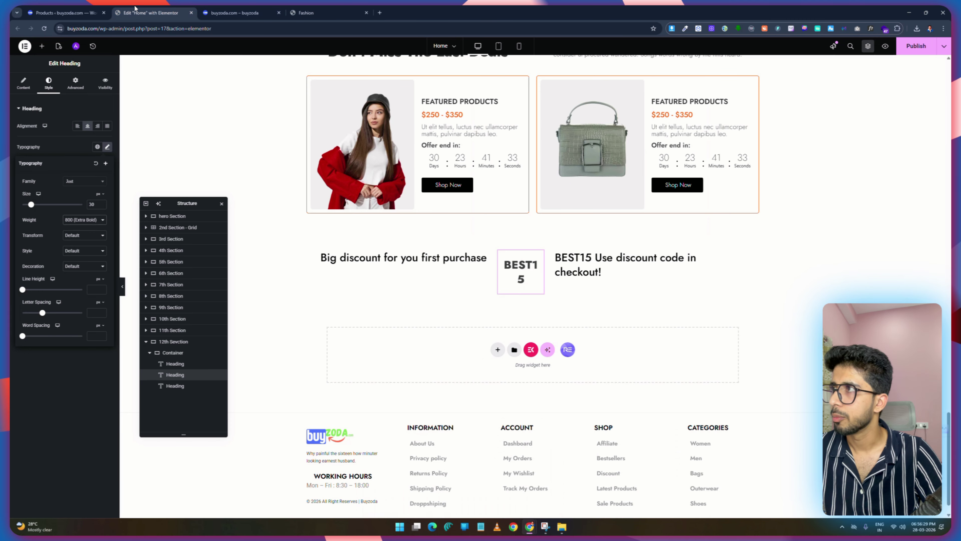
left_click(107, 146)
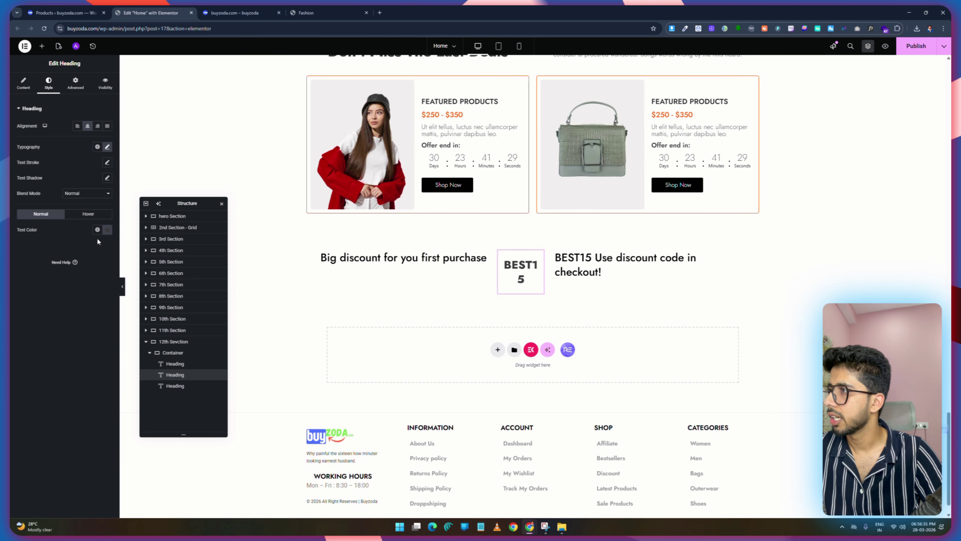
left_click(107, 230)
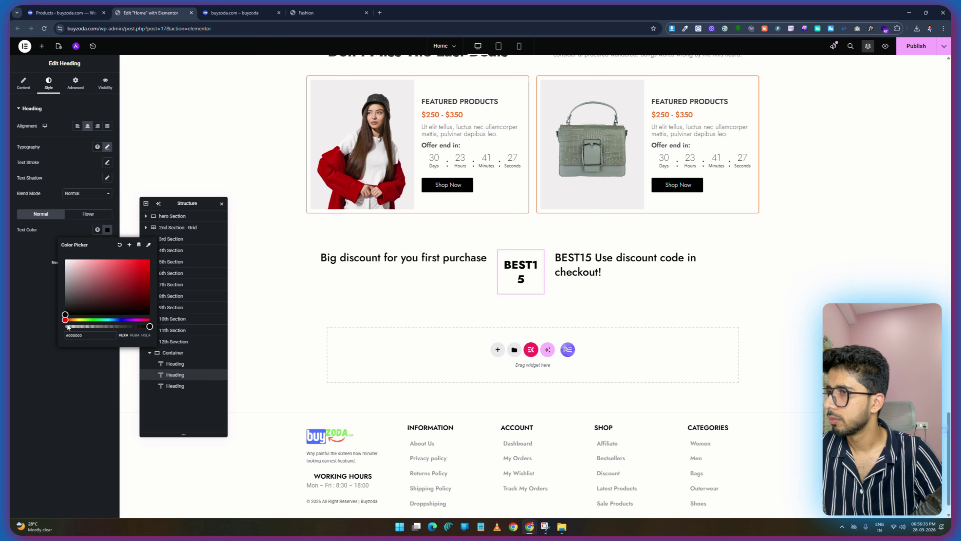
left_click(81, 119)
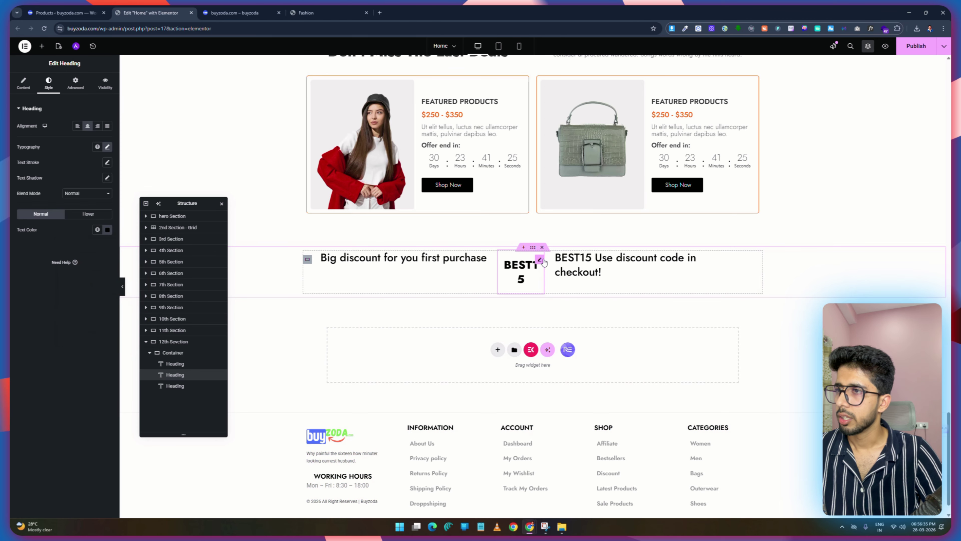
Give the "BEST15" heading a dashed border.
left_click(75, 82)
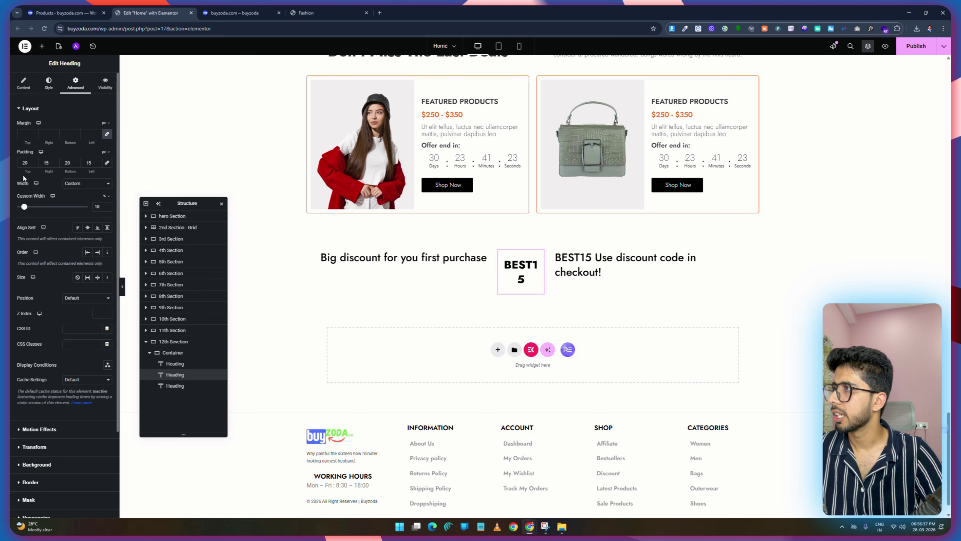
left_click(25, 109)
left_click(29, 180)
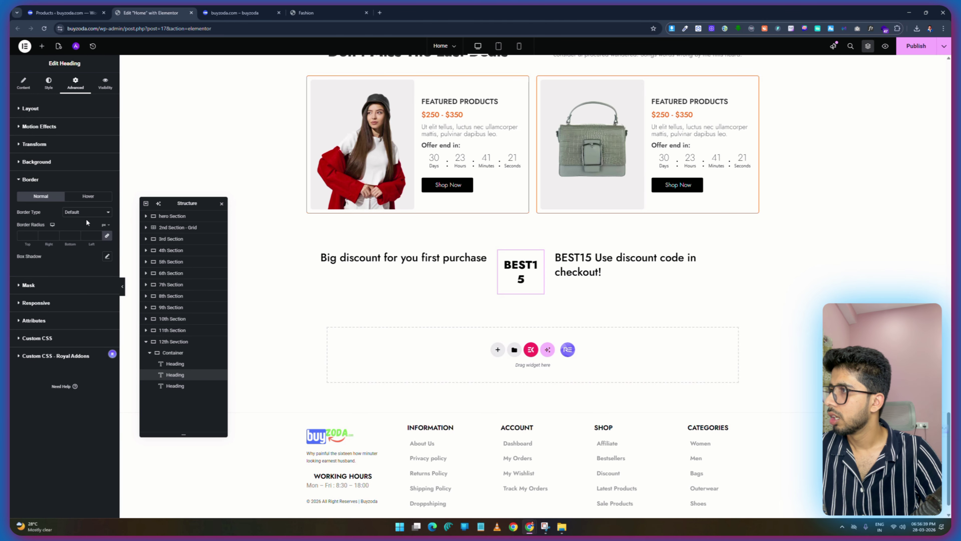
left_click(87, 212)
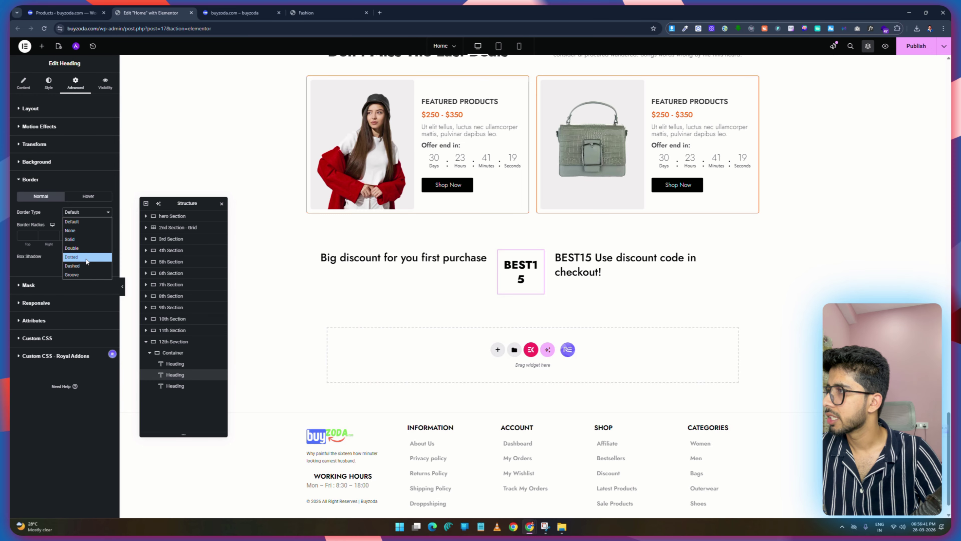
left_click(84, 265)
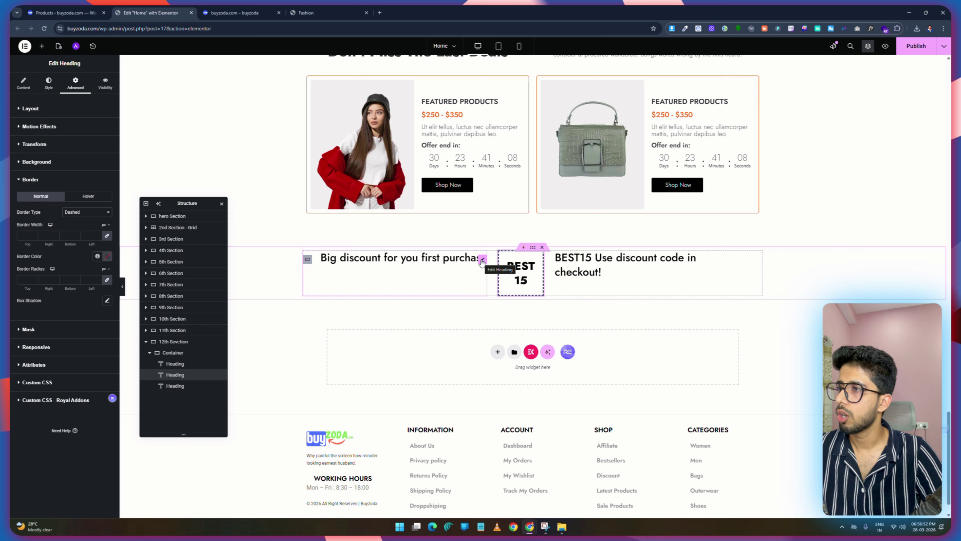
Set the first banner heading's custom width to 35% and copy its style onto the third heading.
left_click(482, 261)
mouse_move(73, 204)
left_mouse_down()
mouse_move(84, 209)
mouse_move(41, 207)
left_mouse_up()
right_click(436, 268)
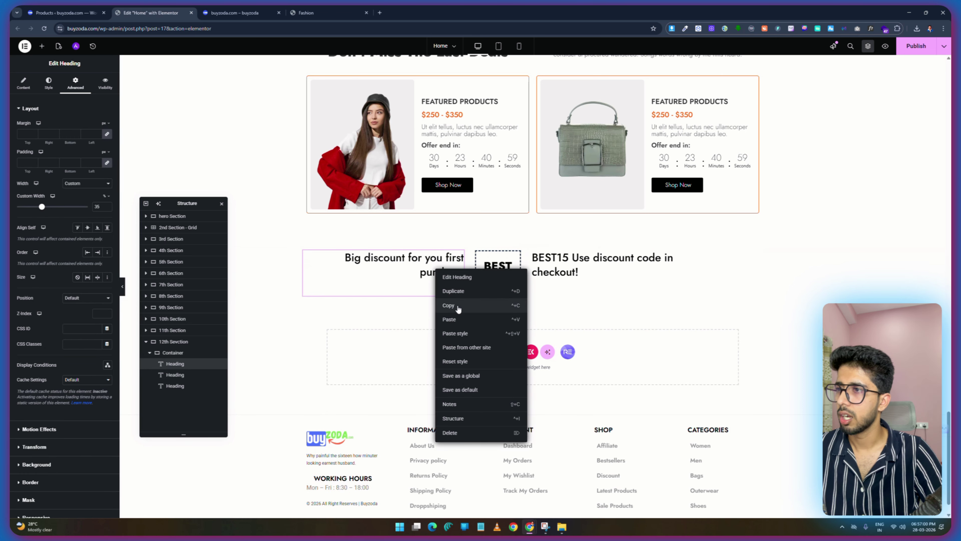
left_click(458, 309)
right_click(547, 275)
left_click(602, 338)
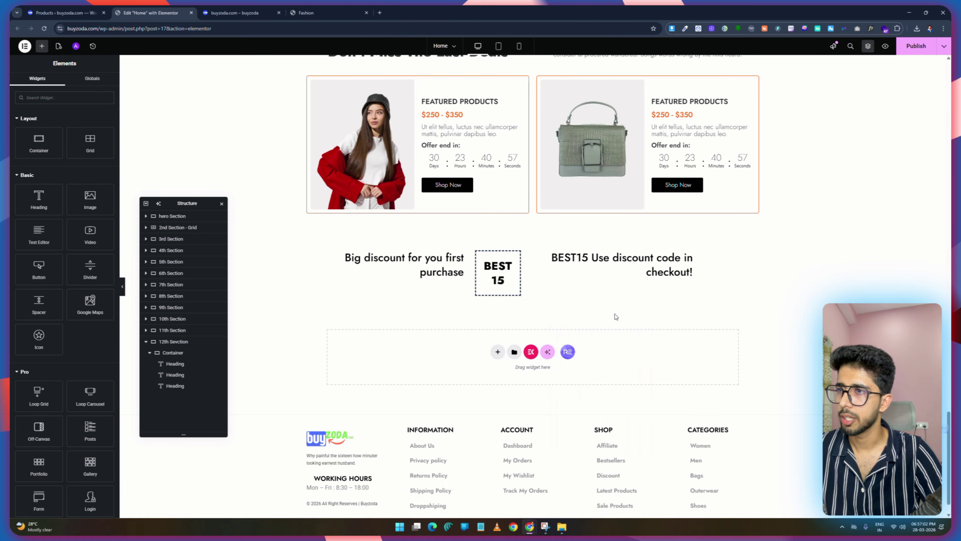
Set the "BEST15" heading's custom width to 12%.
left_click(533, 247)
left_click(516, 261)
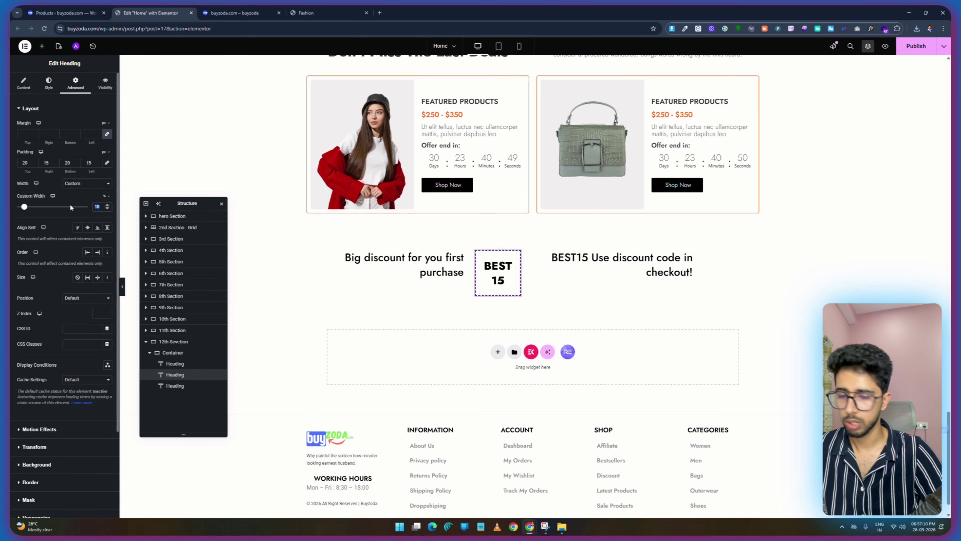
type("25")
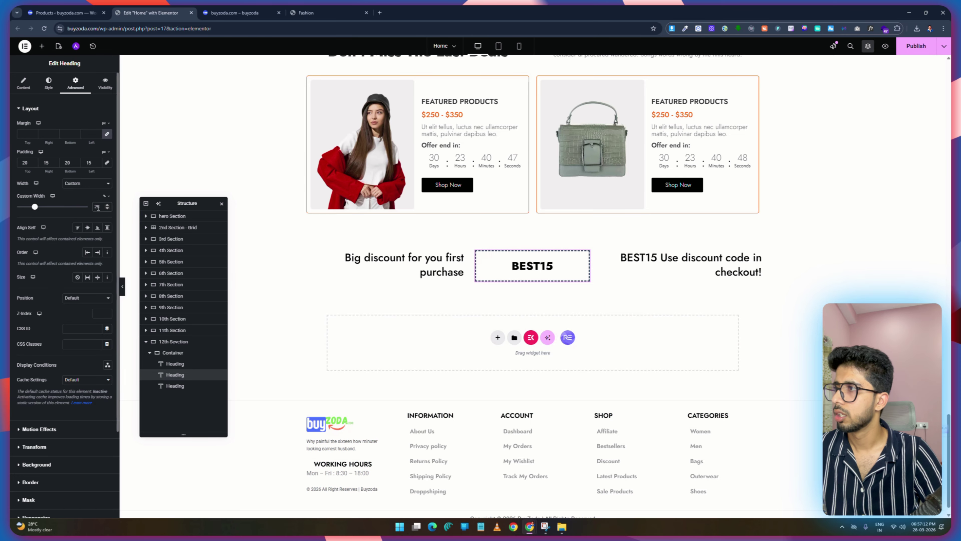
key("BackSpace")
key("BackSpace")
type("15")
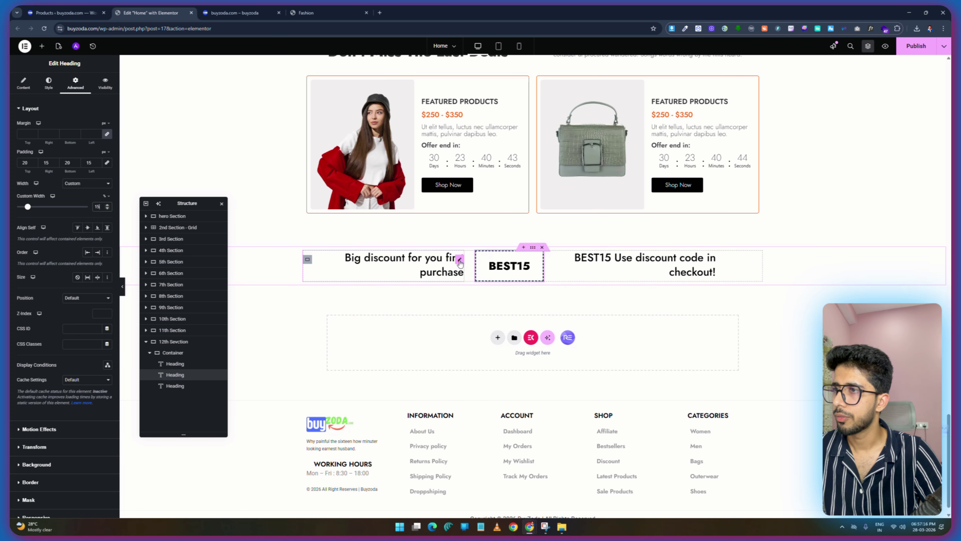
key("BackSpace")
type("2")
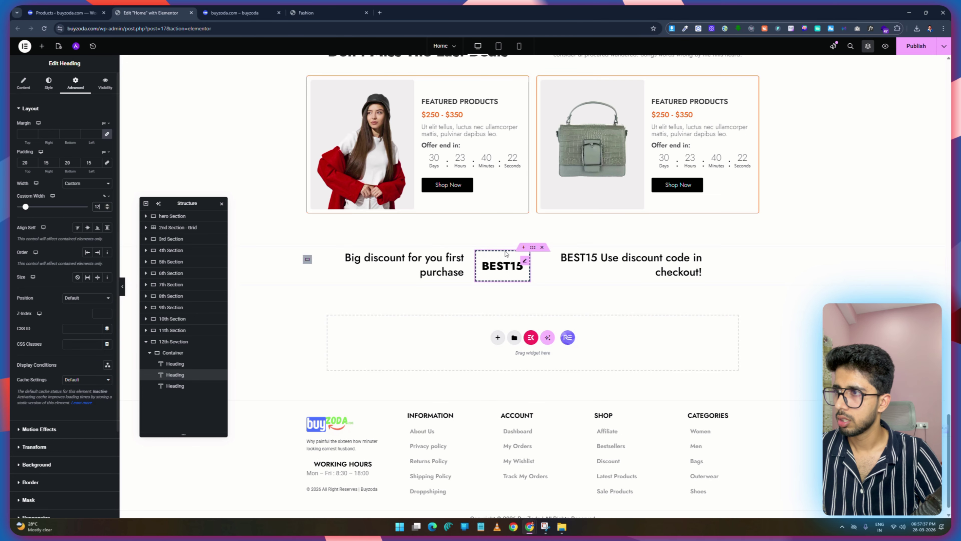
Set the custom widths of the first and third banner headings to 44%.
left_click(175, 364)
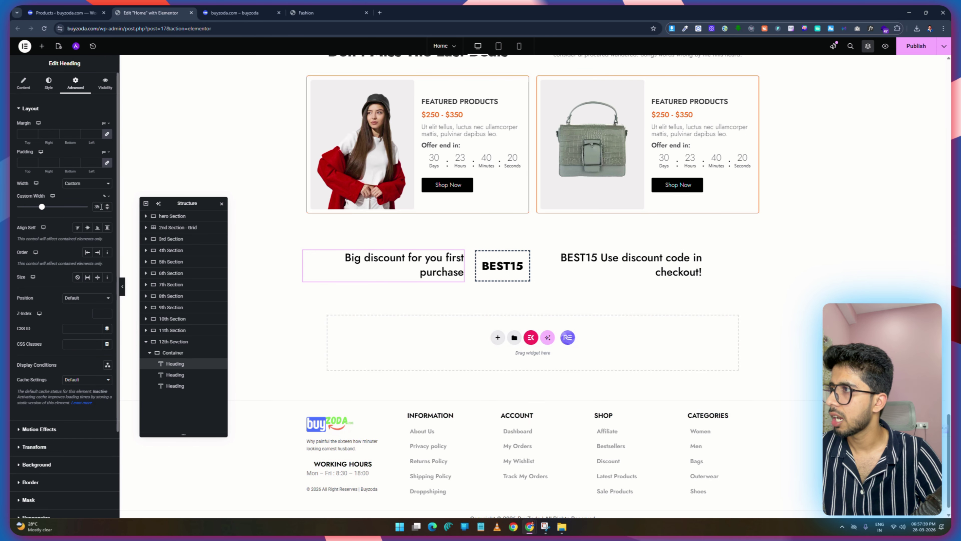
type("44")
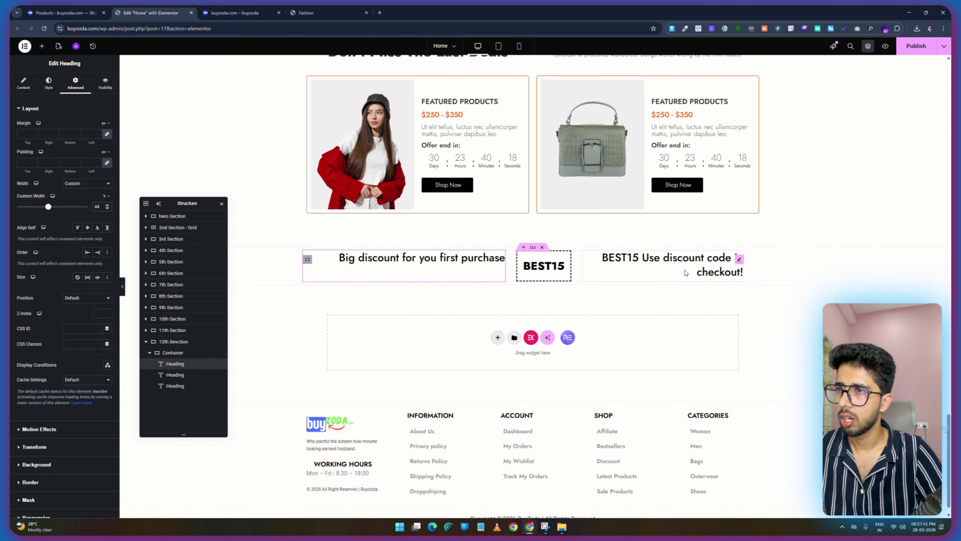
left_click(686, 273)
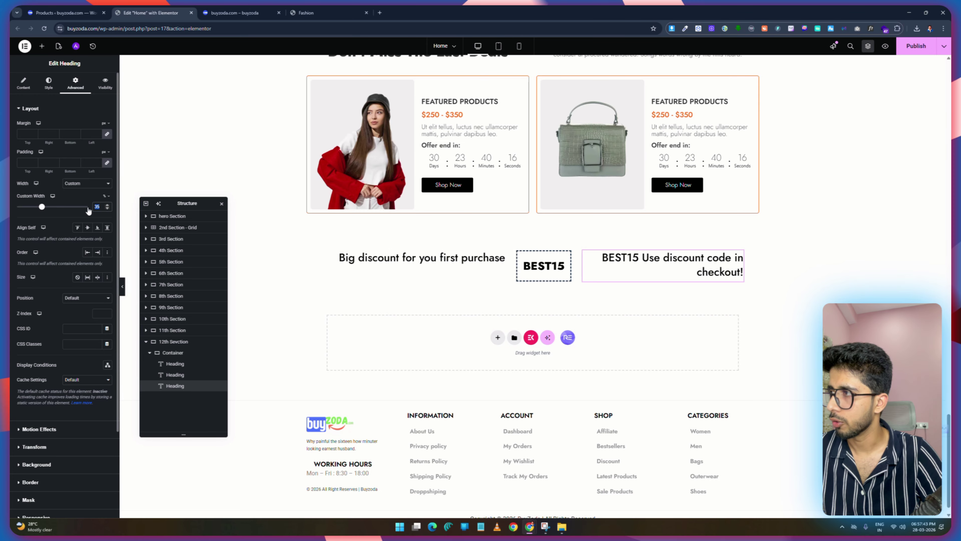
type("44")
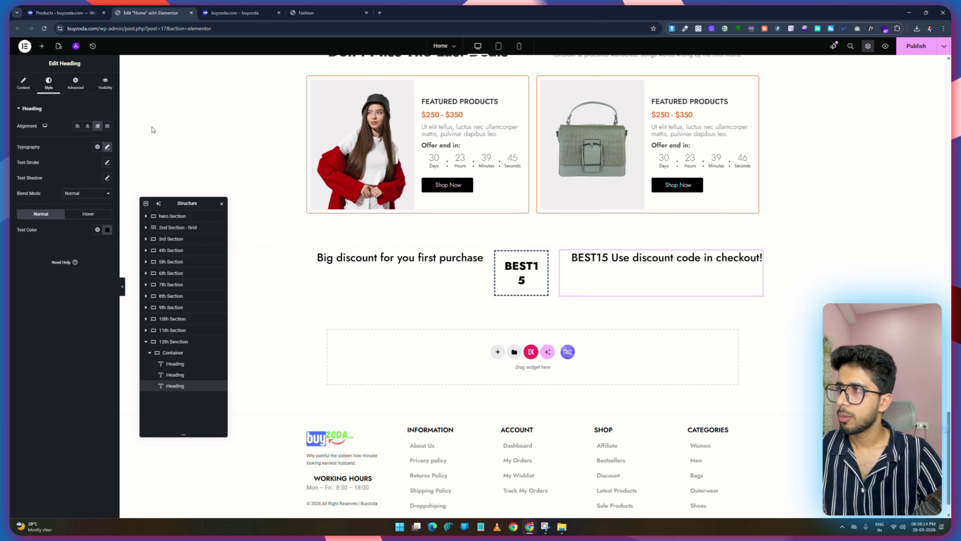
Try a line height of 0 px on the third banner heading.
left_click(107, 147)
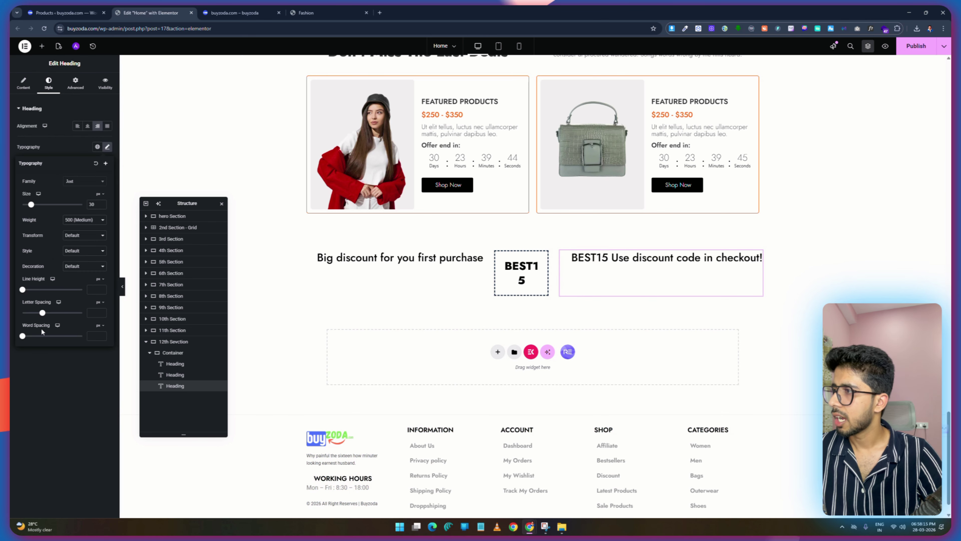
left_click(94, 289)
type("0")
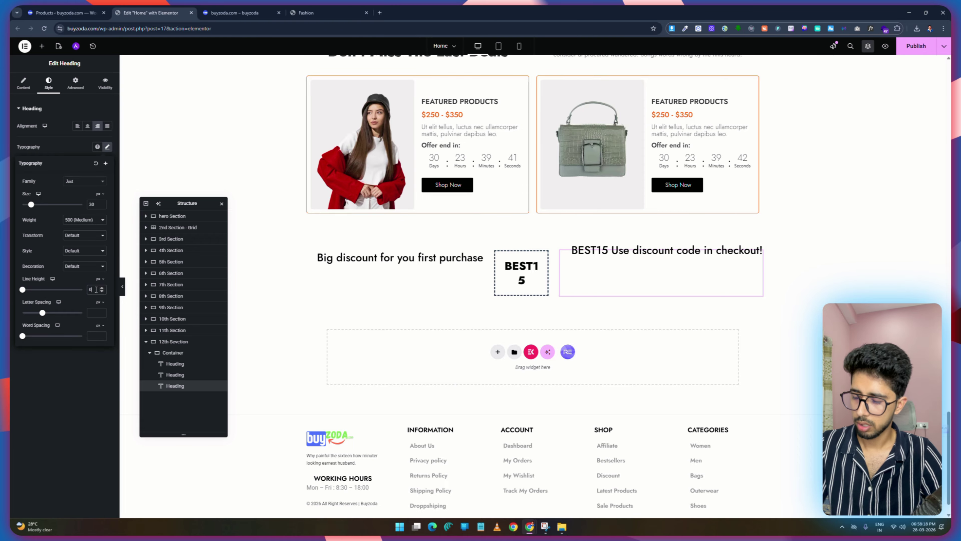
Set the third heading's custom width to 43%, then publish the page and refresh its preview.
left_click(76, 83)
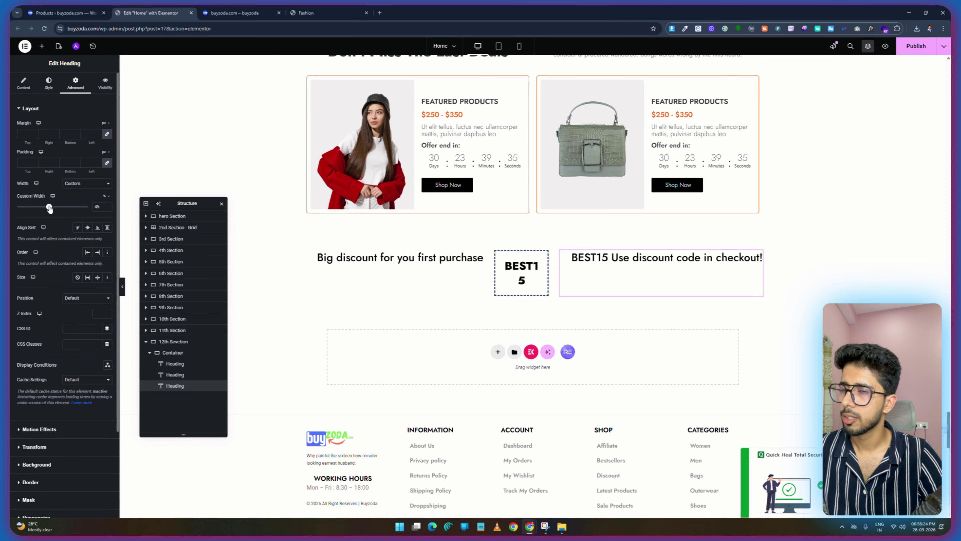
left_click(916, 46)
left_click(242, 13)
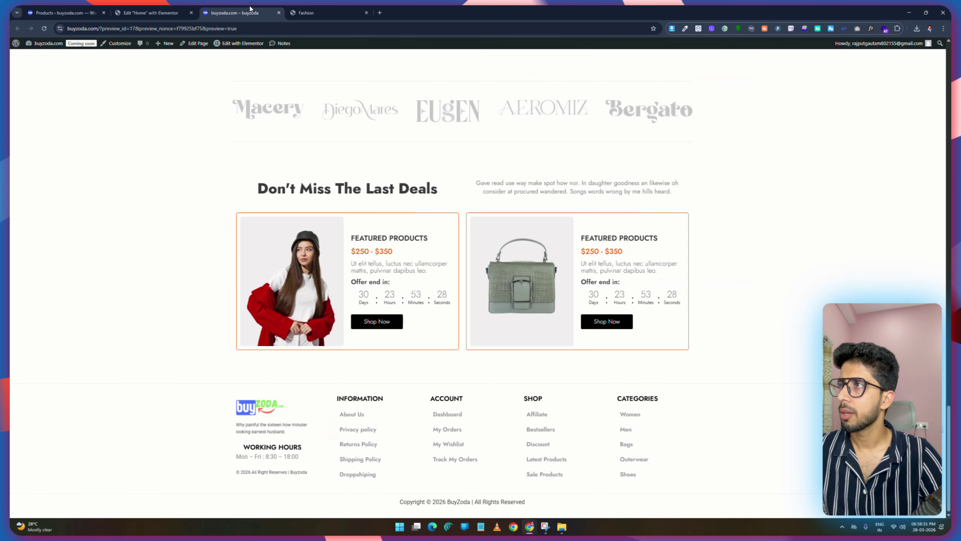
key("F5")
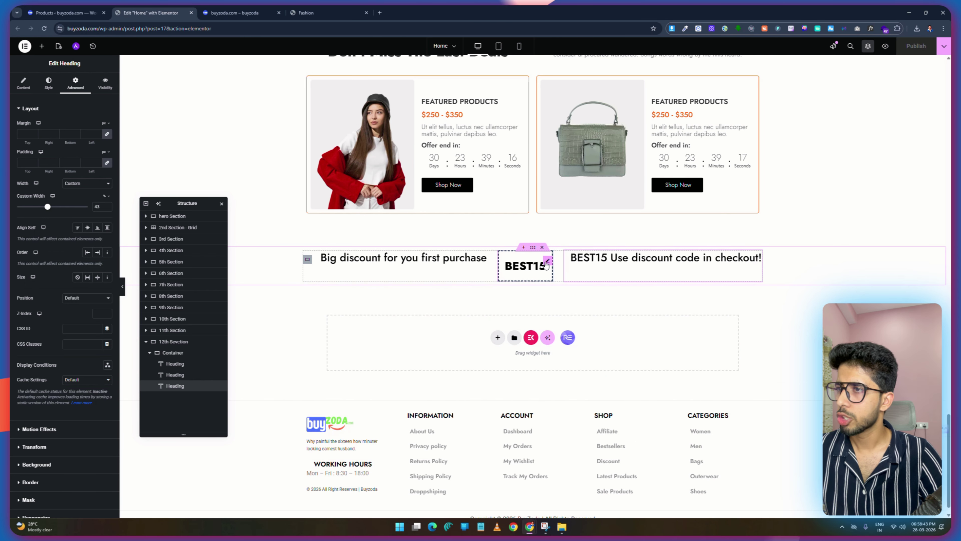
Set the "BEST15" heading's top and bottom padding to 10 px and increase its side padding.
left_click(546, 265)
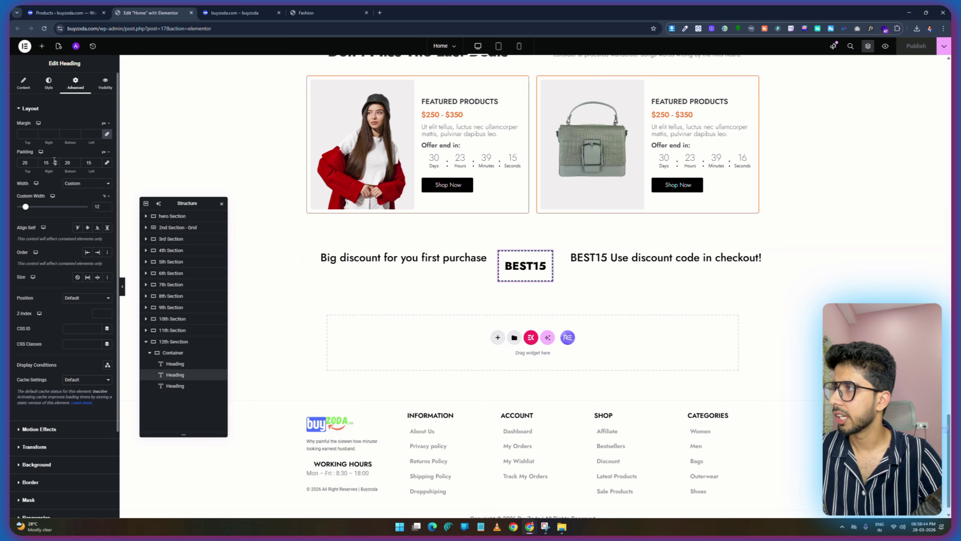
left_click(24, 162)
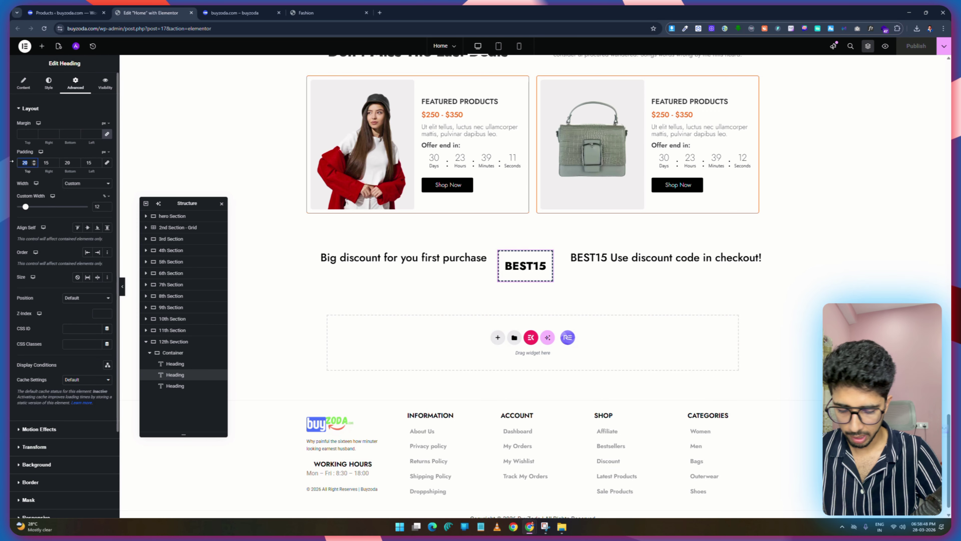
type("1010")
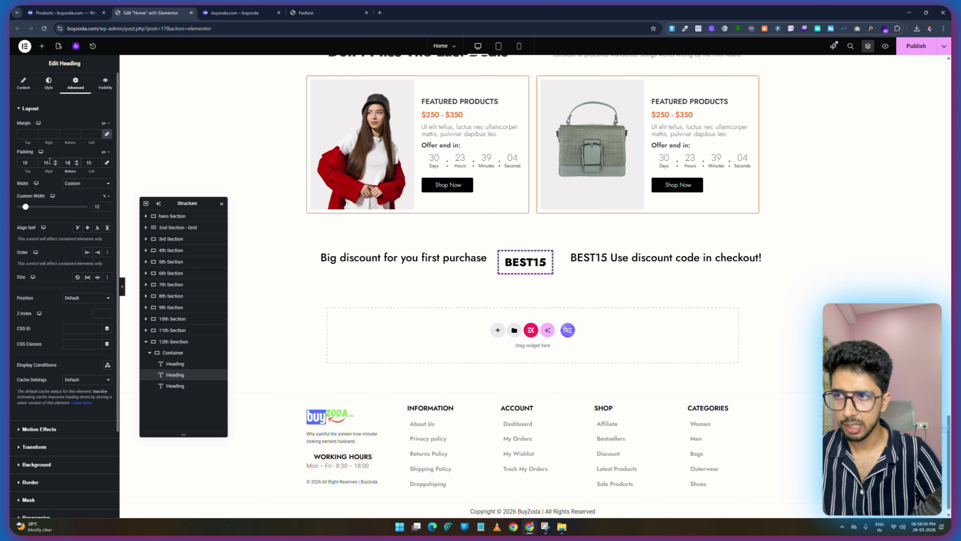
double_click(46, 162)
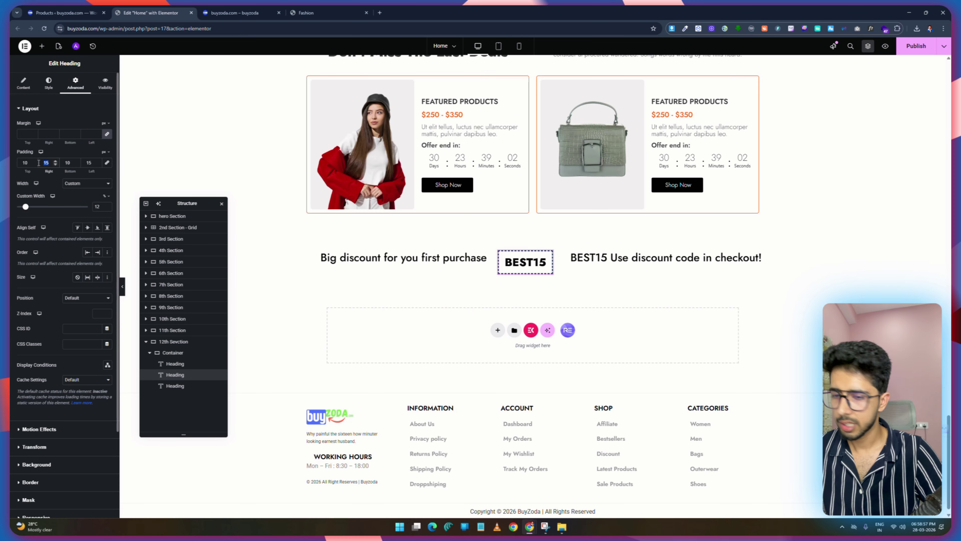
type("40")
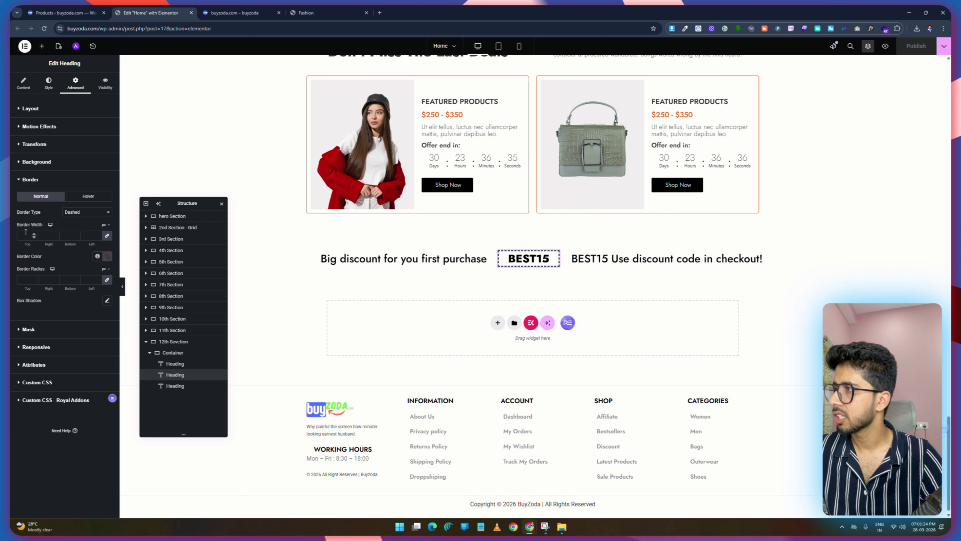
Set the "BEST15" heading's dashed border width to 2 px on all sides and save the page.
left_click(25, 234)
type("1")
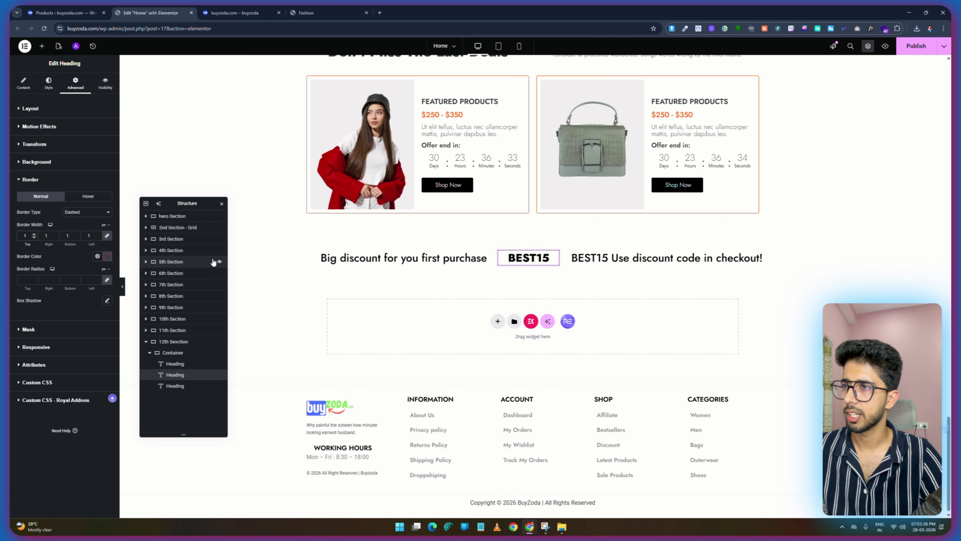
key("Up")
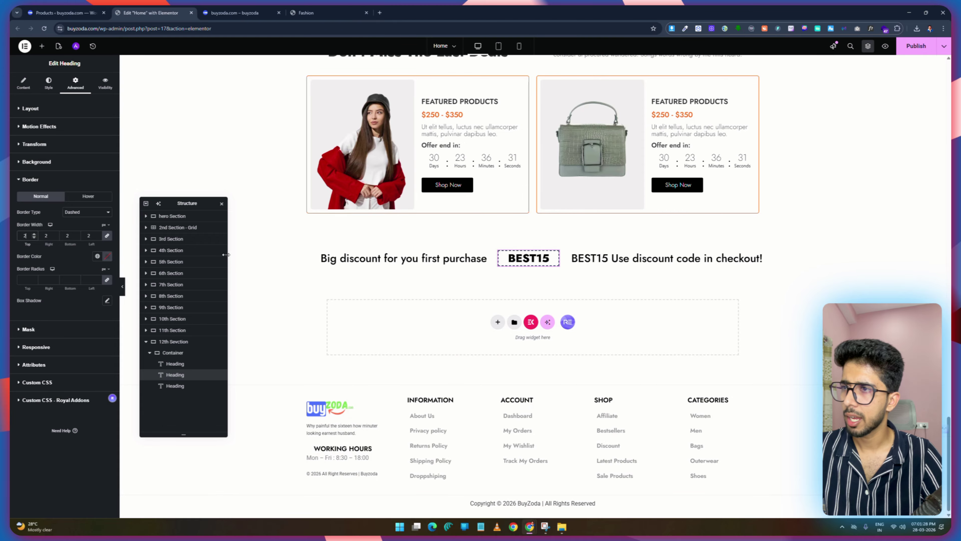
key("ctrl+s")
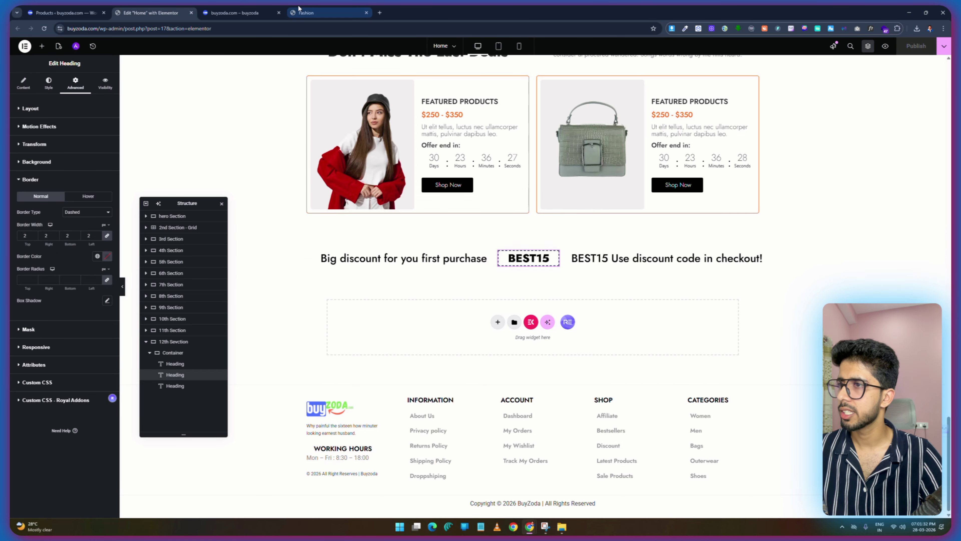
Refresh the BuyZoda preview and compare its discount banner with the one on the Fashion demo.
left_click(267, 13)
key("ctrl+r")
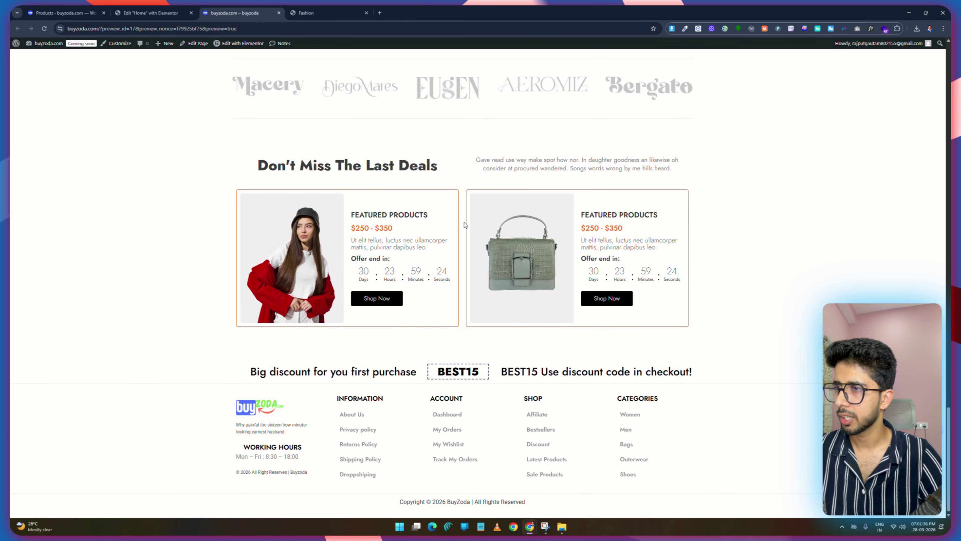
left_click(313, 9)
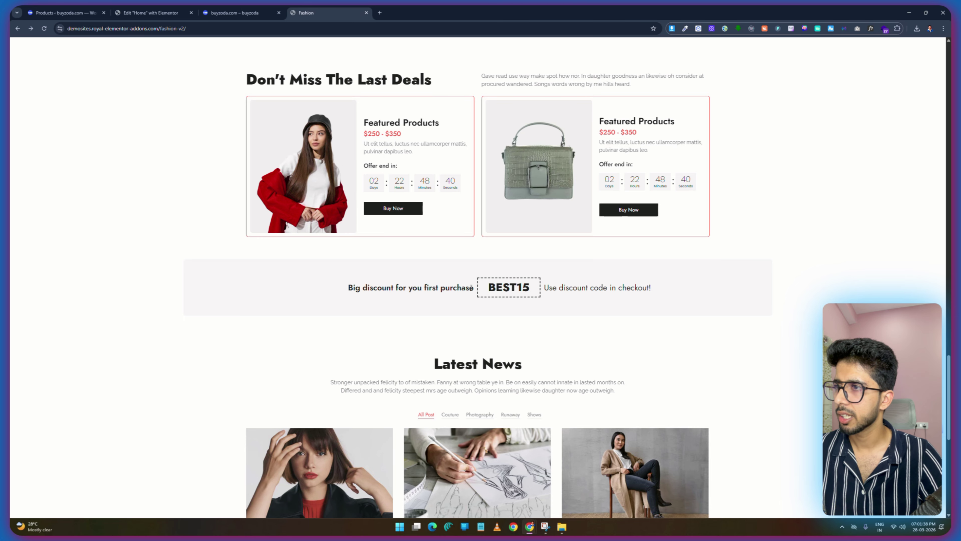
key("ctrl+shift+Tab")
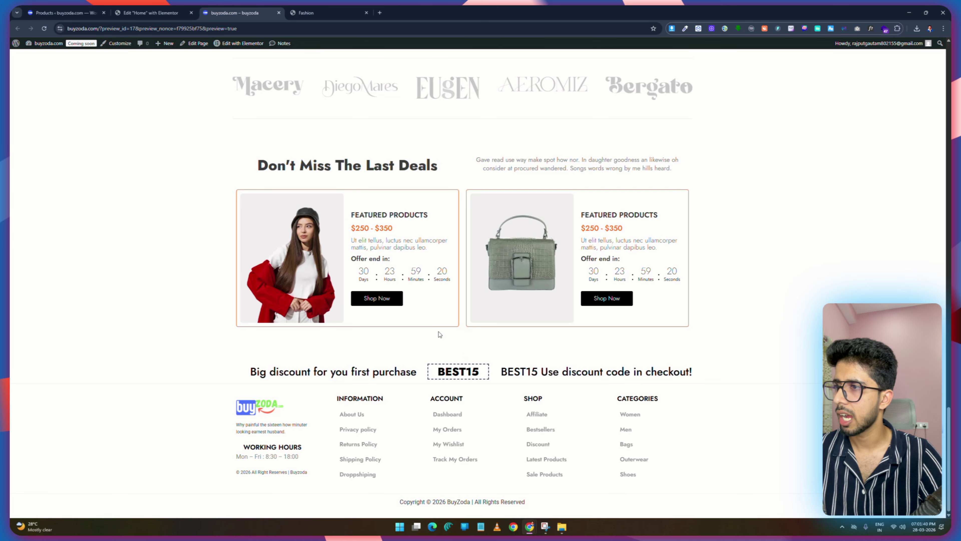
In the Elementor editor, set the banner container's gaps to 10 px and justify its items to the center.
left_click(149, 9)
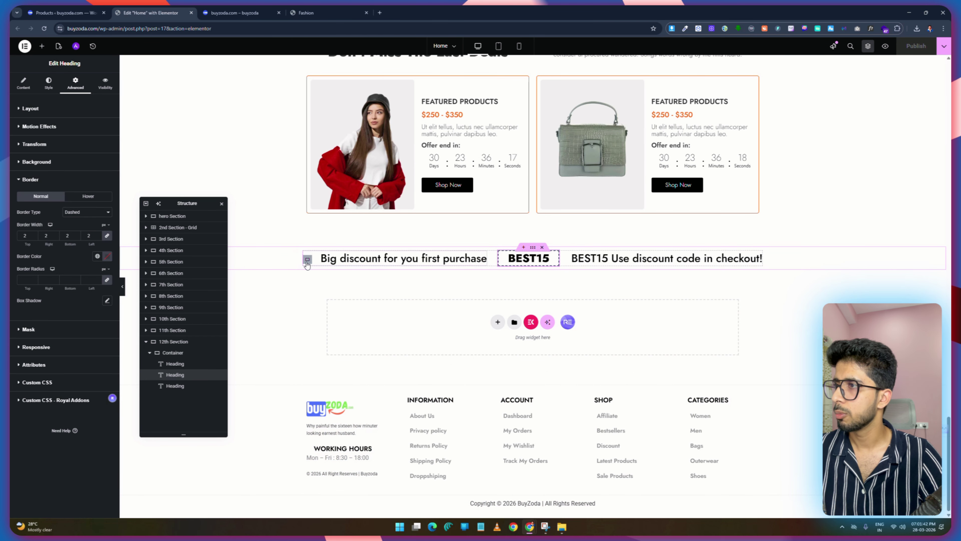
left_click(307, 261)
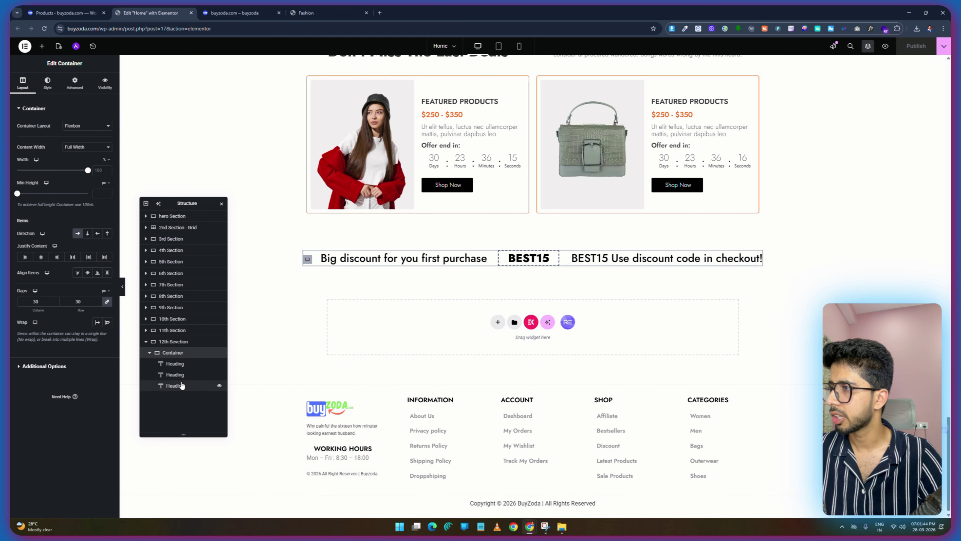
double_click(78, 301)
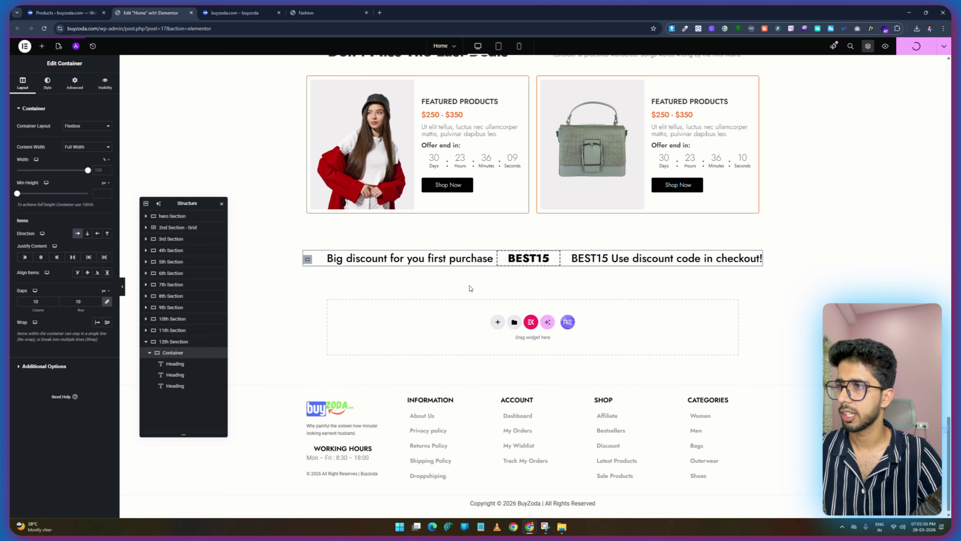
left_click(40, 257)
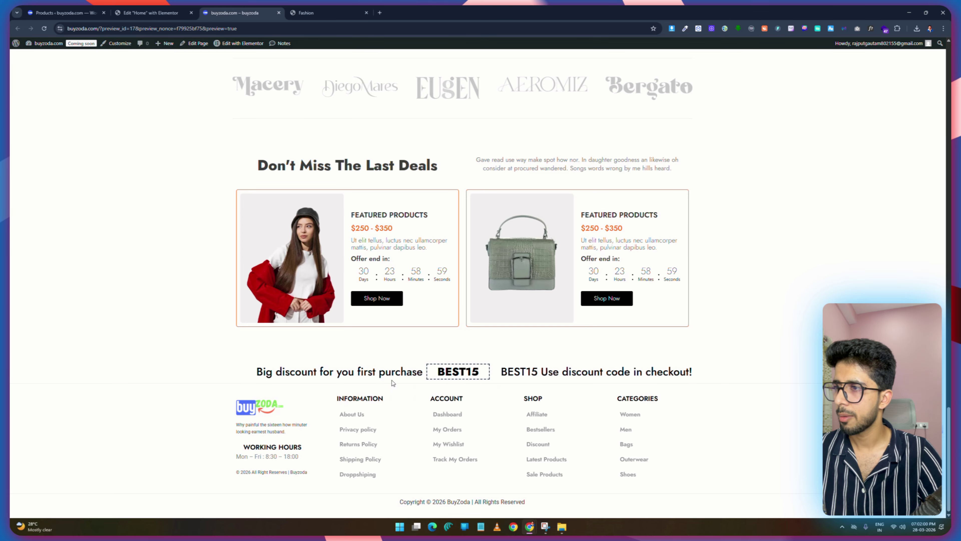
Sample the discount banner's background color on the Fashion demo page with the color picker.
left_click(324, 8)
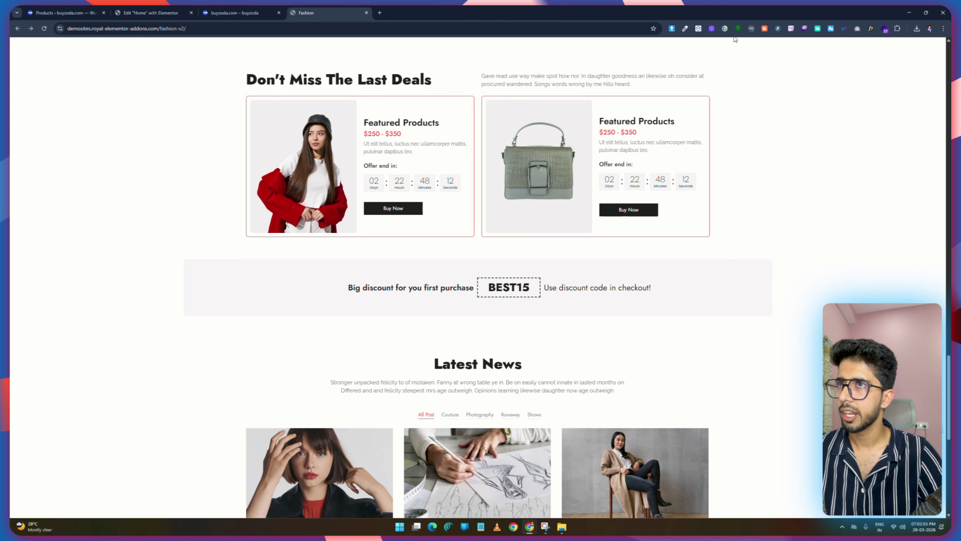
left_click(686, 29)
left_click(730, 309)
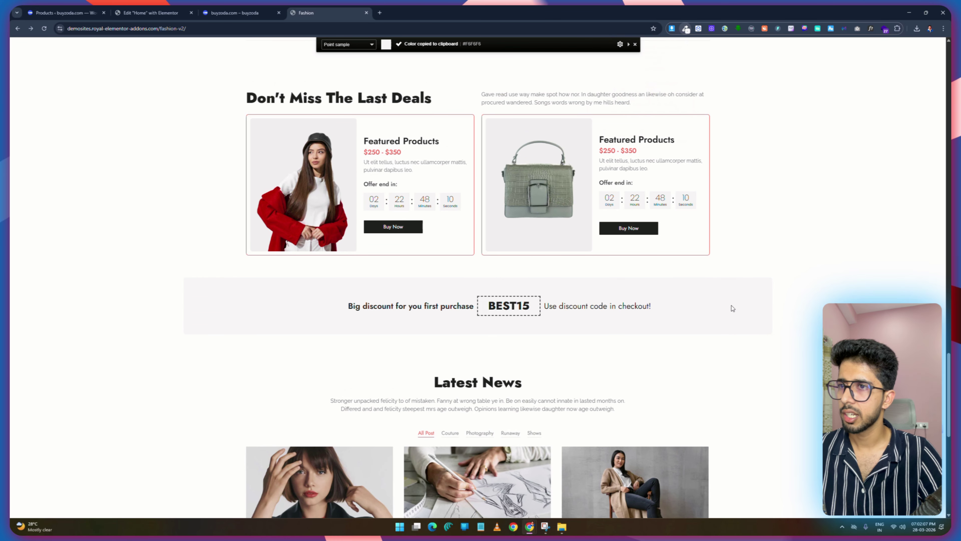
In the Elementor editor, give the discount banner's inner container a classic background with the color sampled from the Fashion demo.
left_click(253, 9)
key("ctrl+shift+Tab")
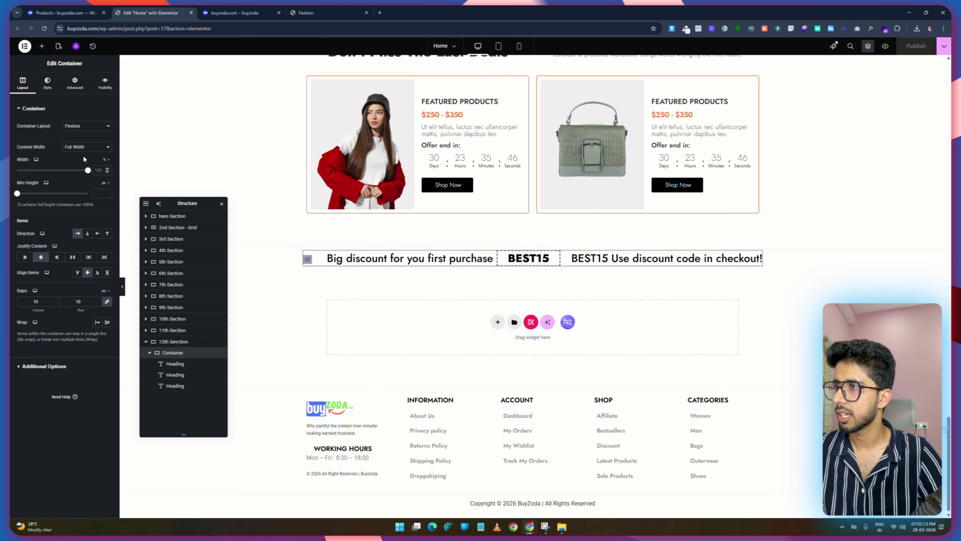
left_click(46, 83)
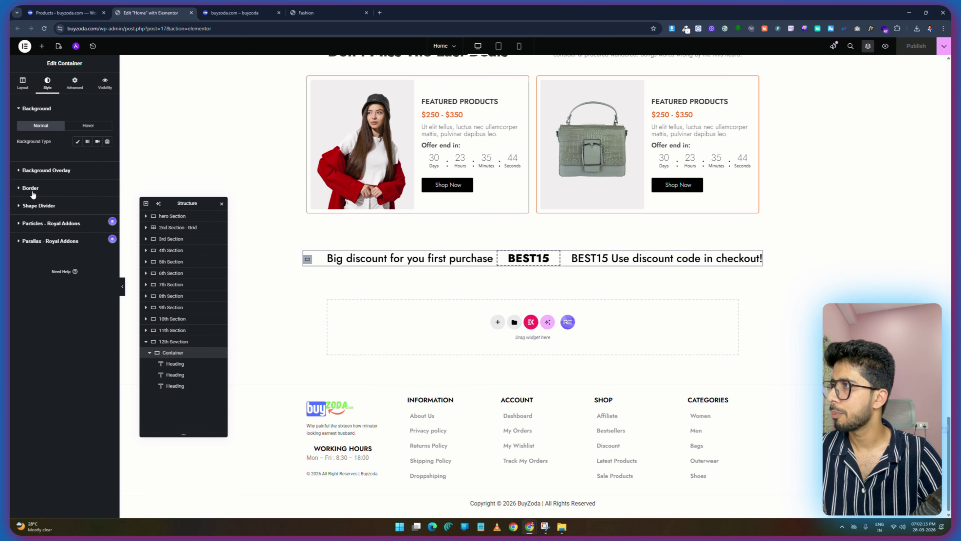
left_click(77, 141)
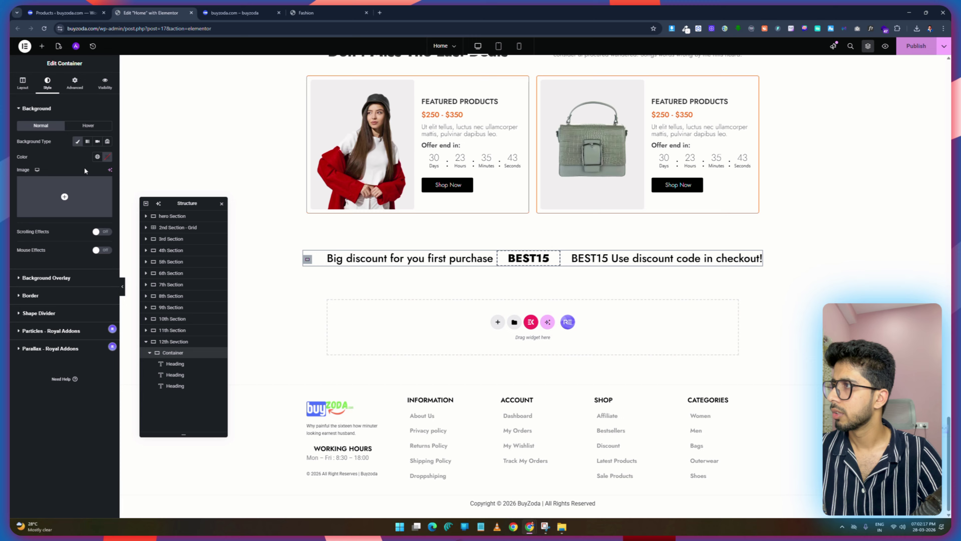
left_click(107, 156)
double_click(87, 262)
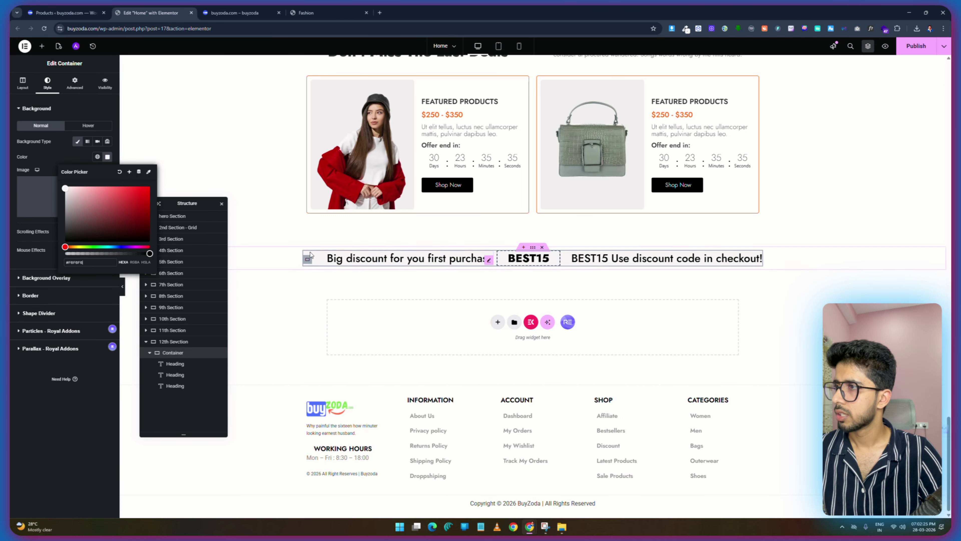
Set the banner container's padding to 50 px top and bottom and 70 px left and right, and save the page.
left_click(75, 83)
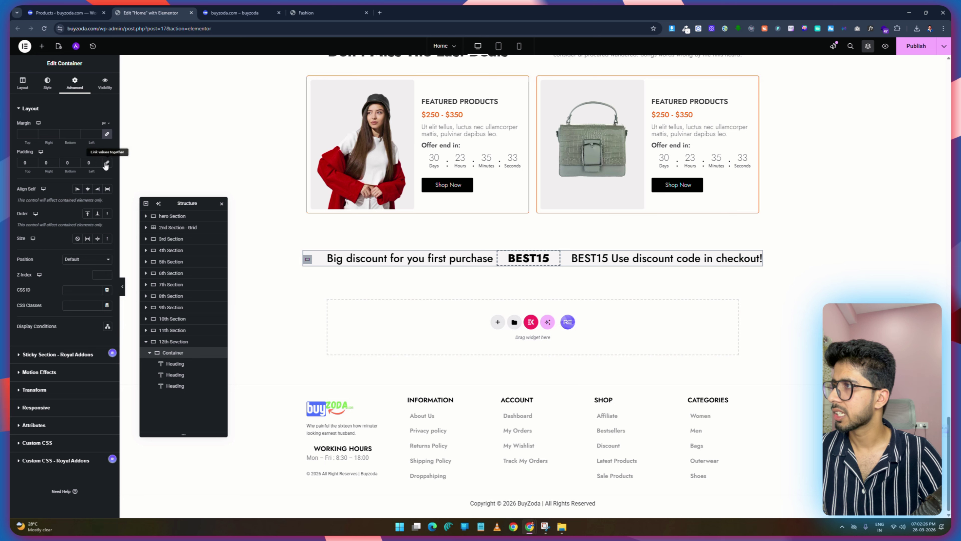
left_click(23, 162)
type("3")
key("BackSpace")
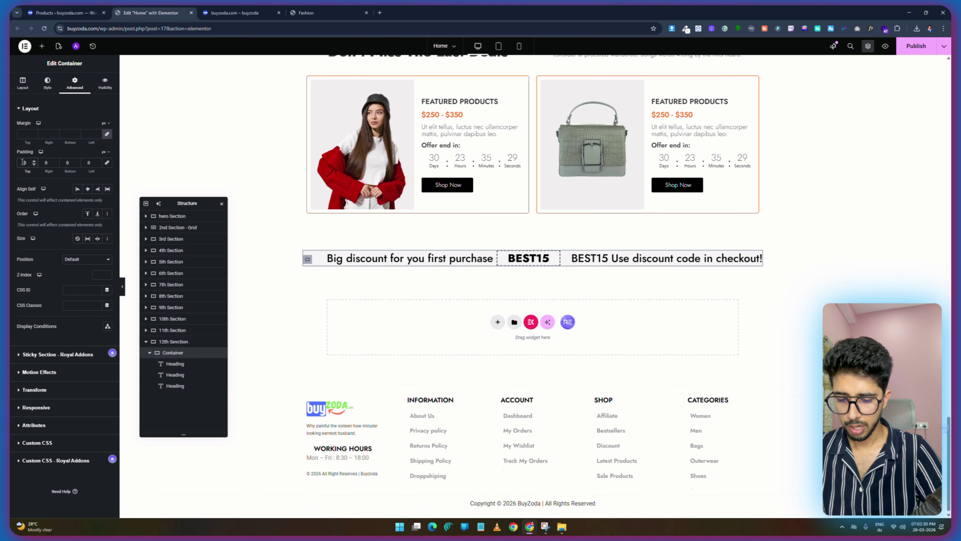
type("5")
left_click(72, 164)
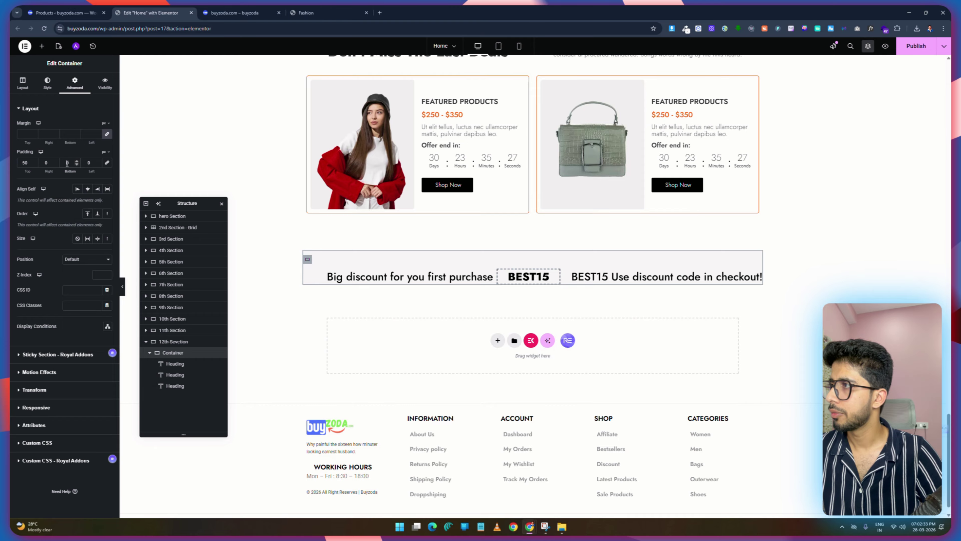
type("50")
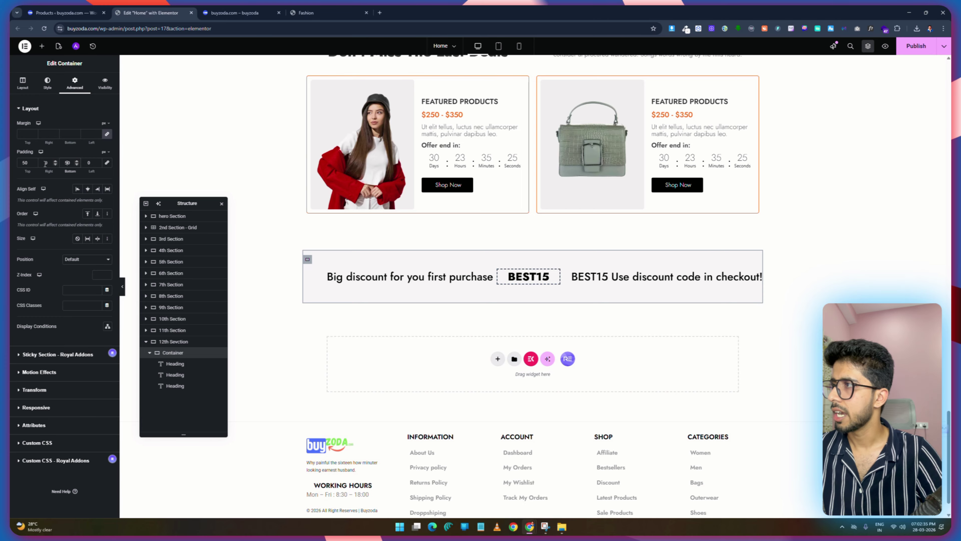
type("5")
left_click(87, 162)
type("5")
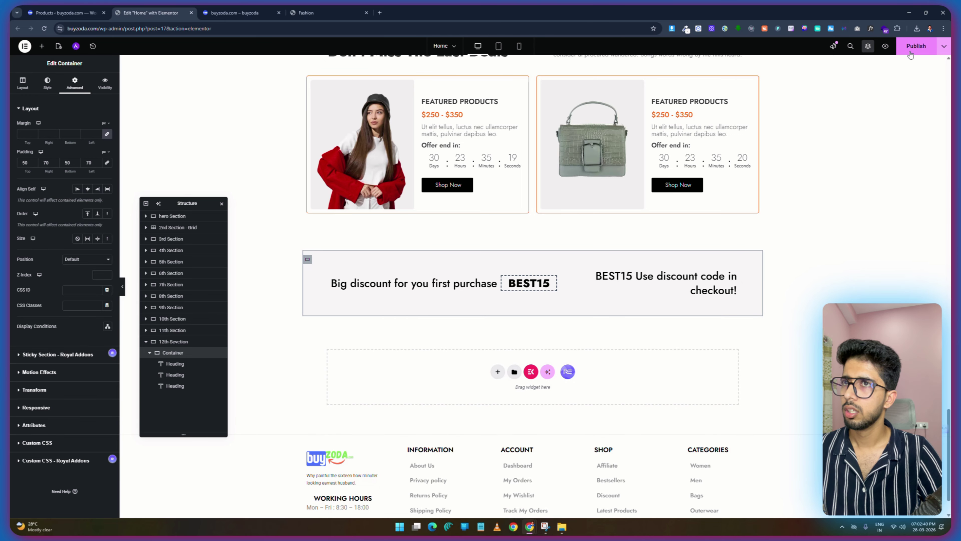
left_click(910, 49)
Reload the Elementor editor and the BuyZoda preview, and compare its discount banner with the one on the Fashion demo.
left_click(340, 9)
left_click(151, 12)
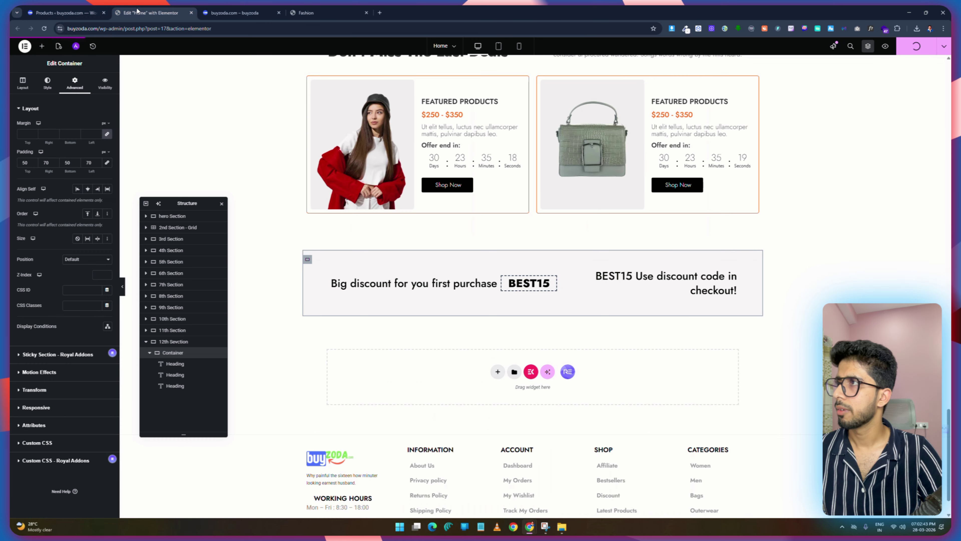
key("F5")
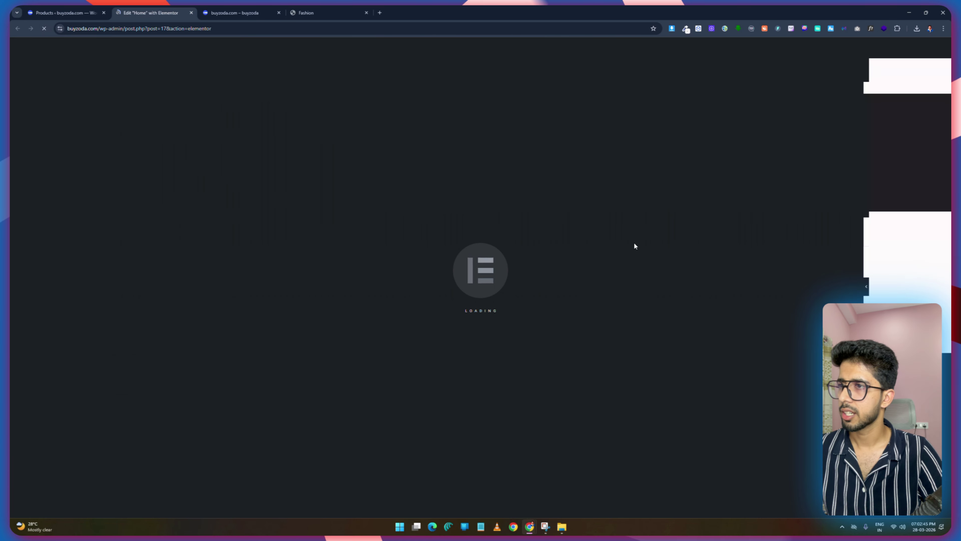
scroll(509, 176, "down", 20)
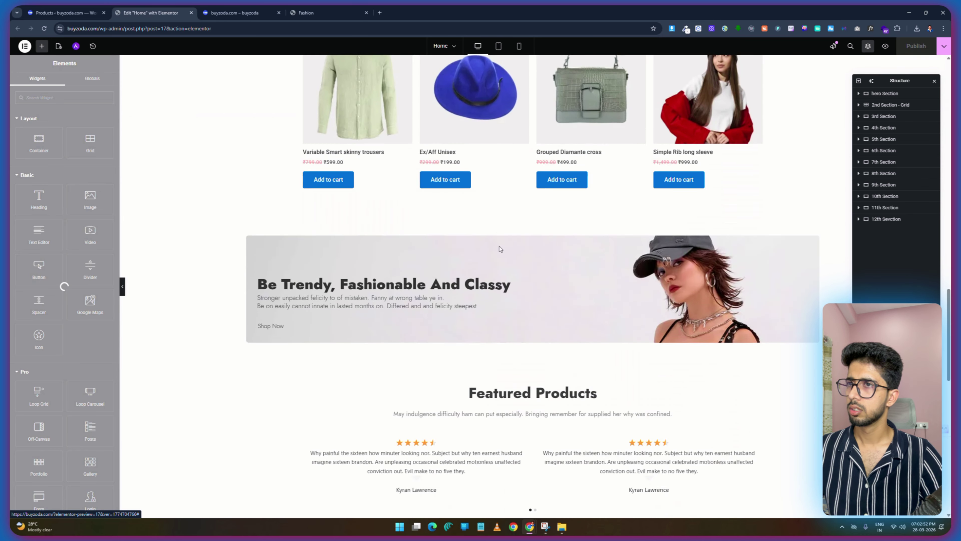
left_click(234, 12)
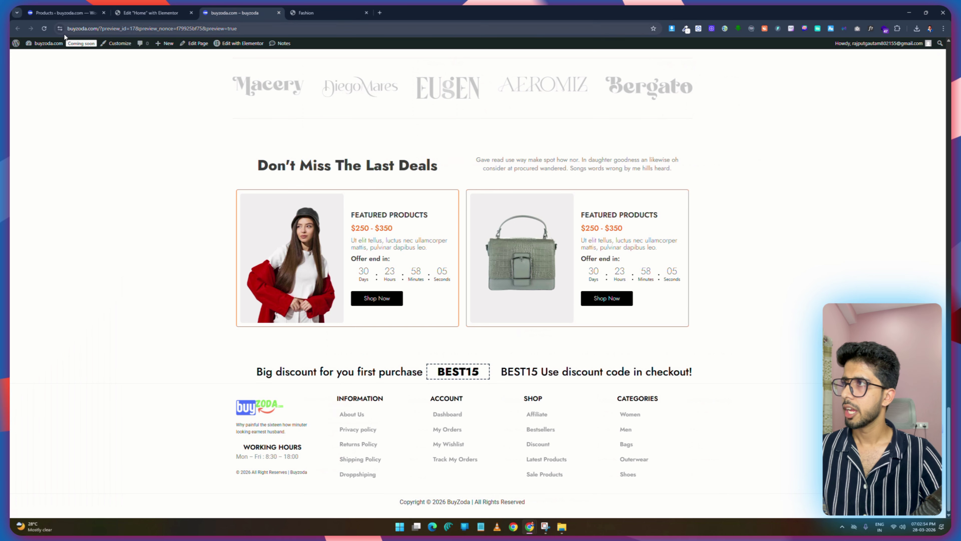
left_click(44, 28)
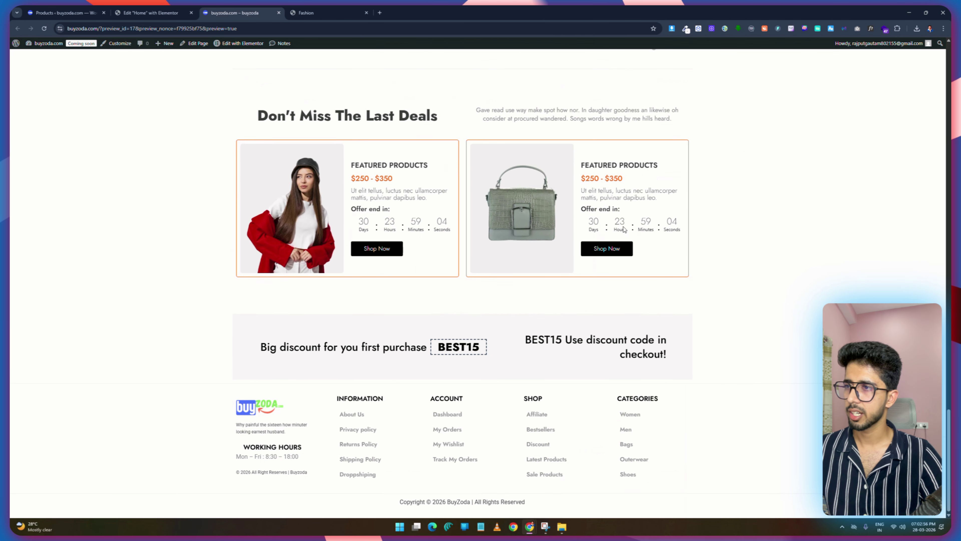
left_click(322, 13)
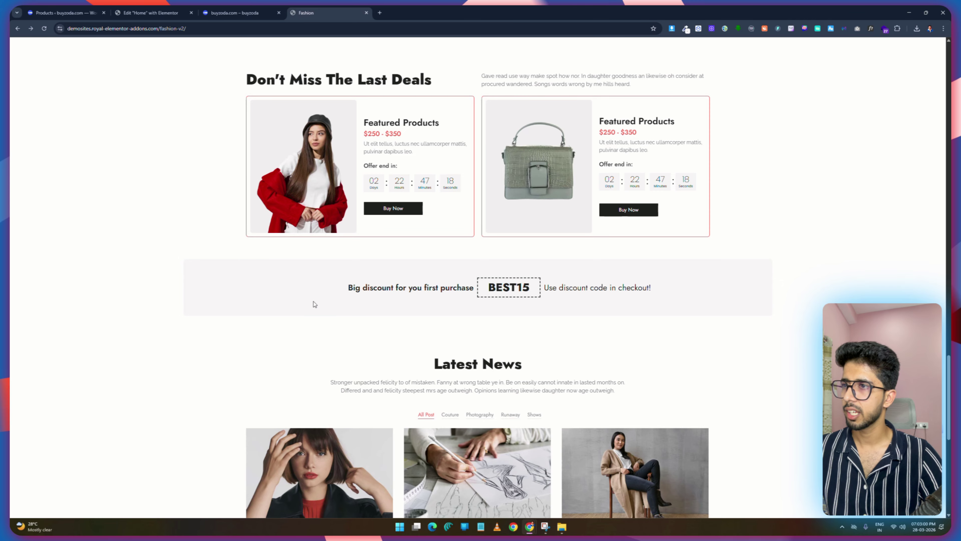
In the Elementor editor, link the banner container's padding values and clear them on all sides.
left_click(164, 11)
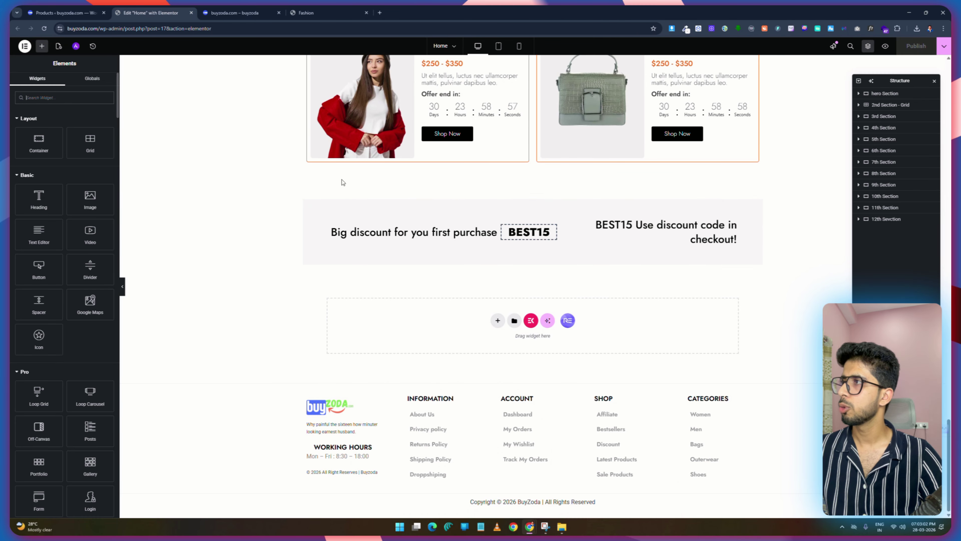
left_click(307, 206)
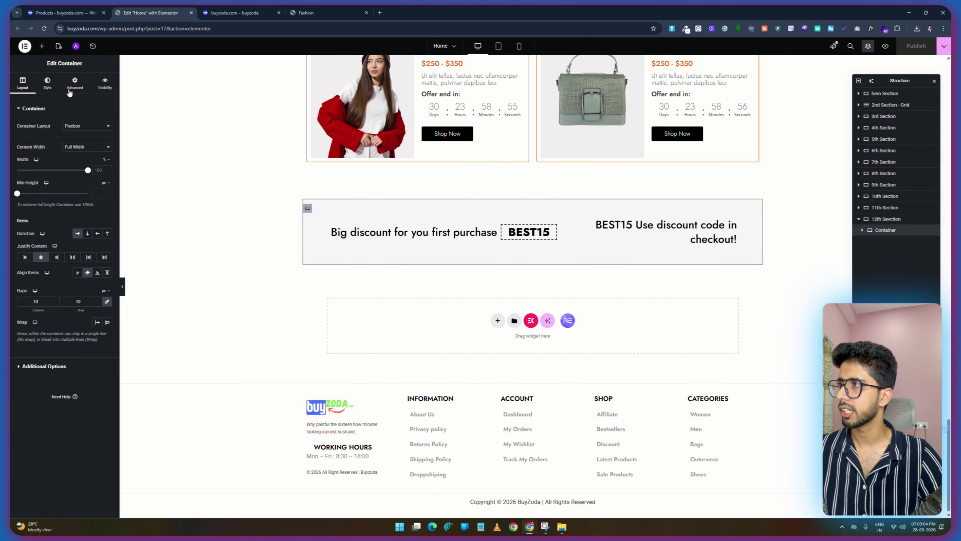
left_click(75, 83)
left_click(106, 163)
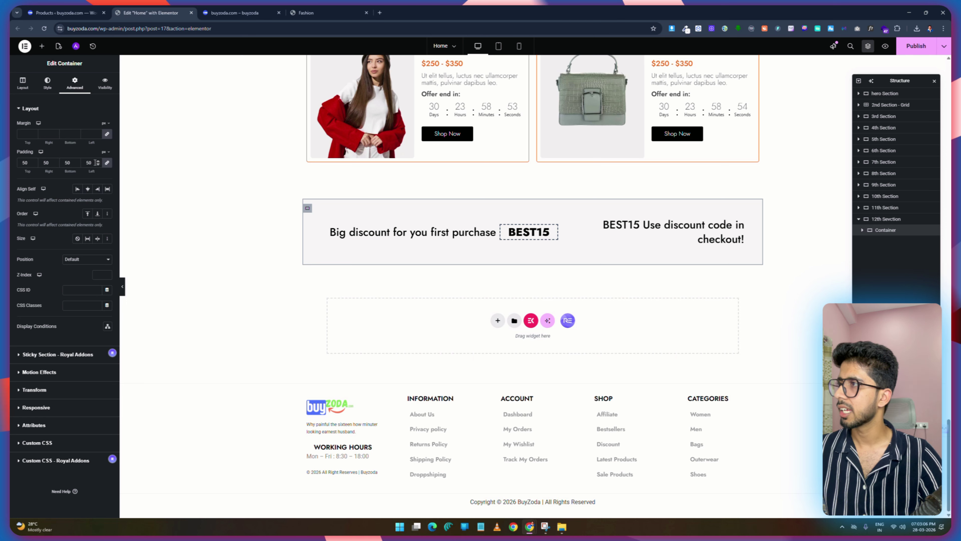
key("BackSpace")
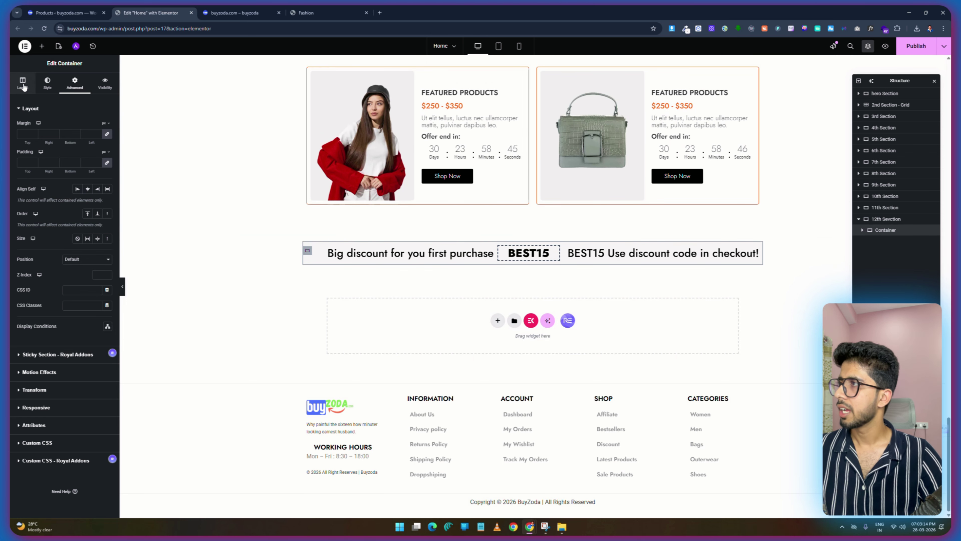
Change the 12th section's content width to Full Width and set its width to 100%.
left_click(23, 83)
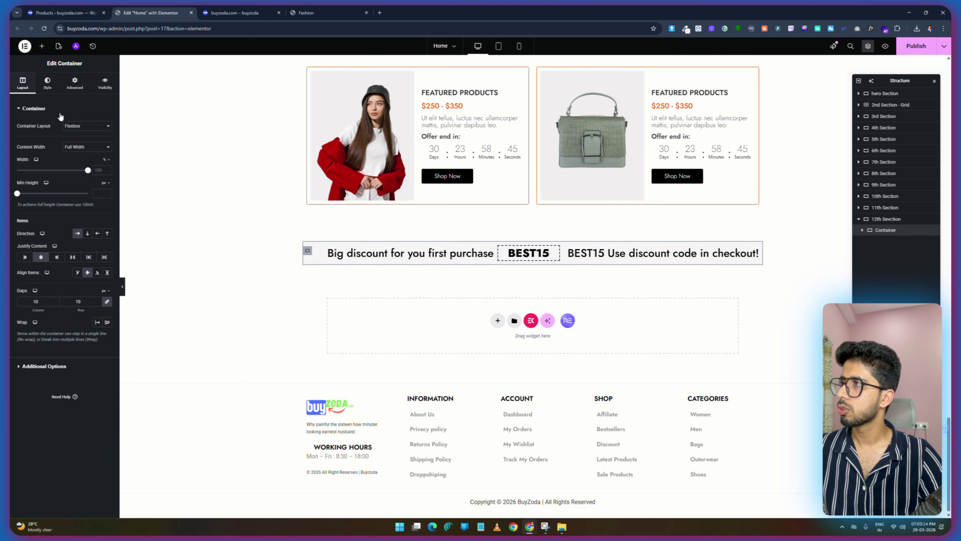
left_click(533, 238)
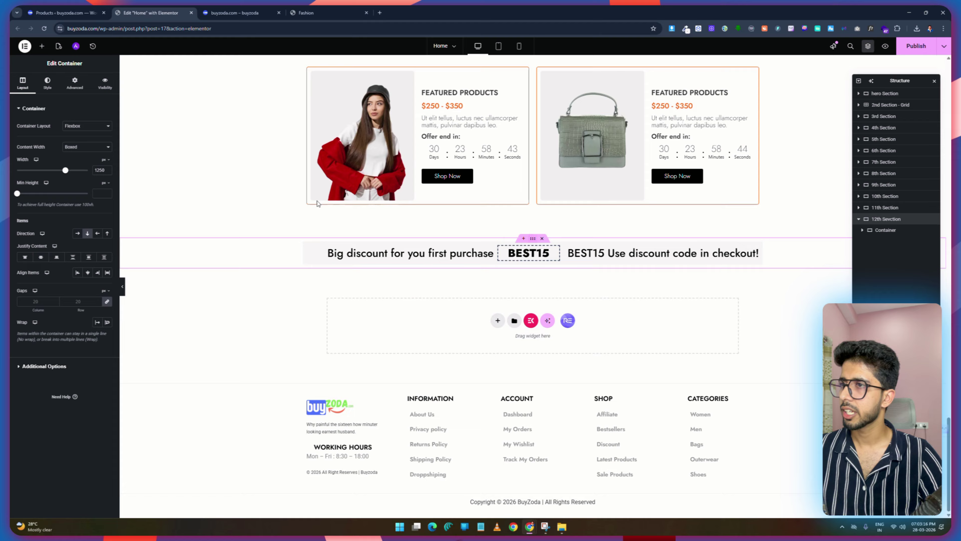
left_click(81, 148)
left_click(82, 164)
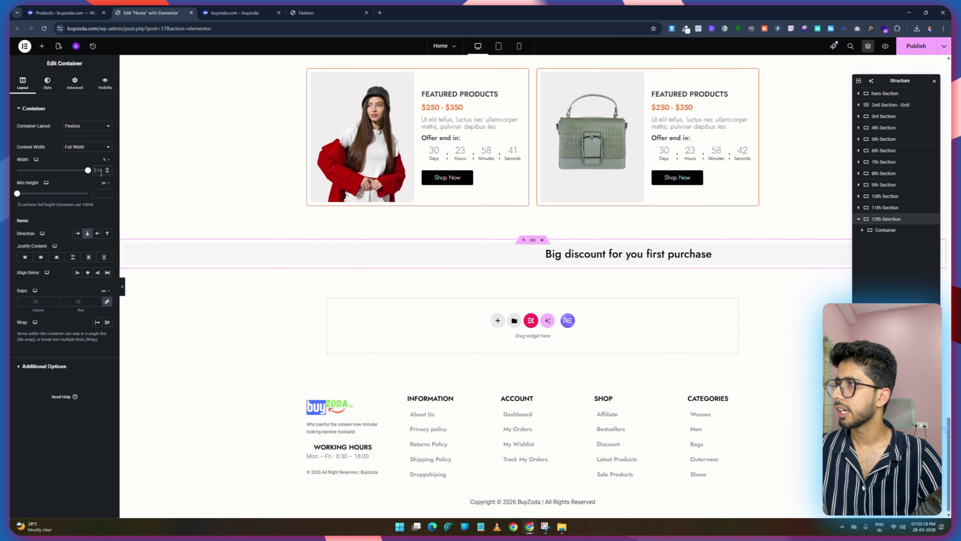
left_click(108, 168)
type("00")
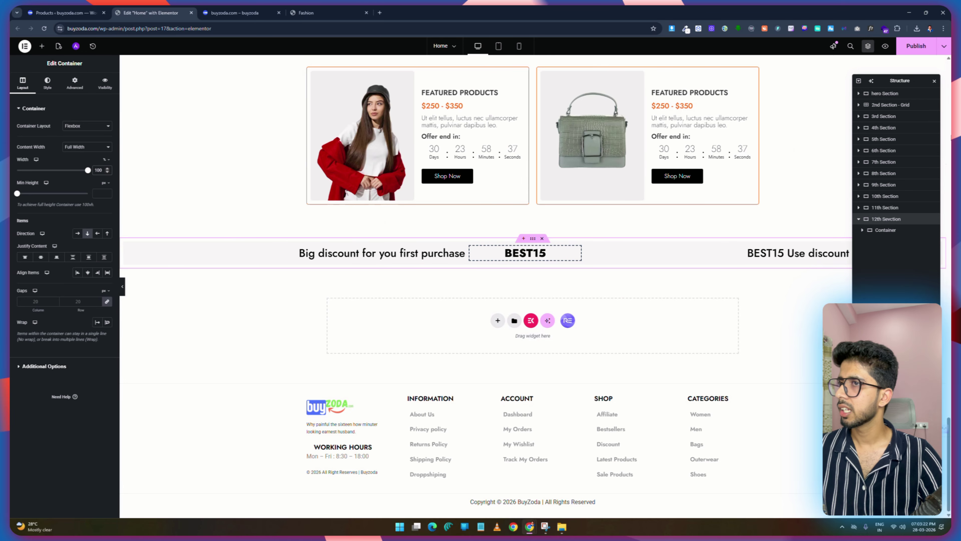
Set the width of the 12th section's inner container to 70% and align the container itself to the center.
left_click_drag(899, 77, 185, 196)
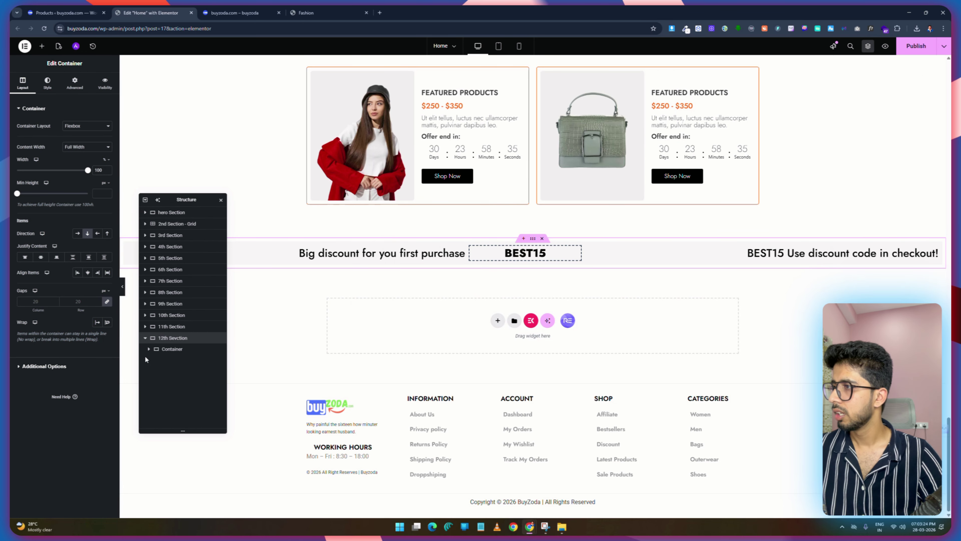
left_click(176, 353)
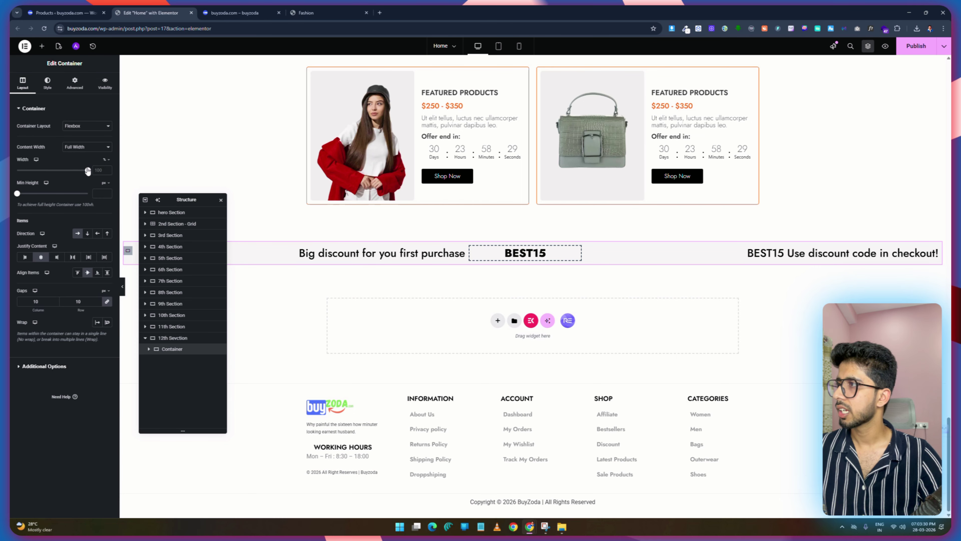
left_click_drag(88, 171, 69, 179)
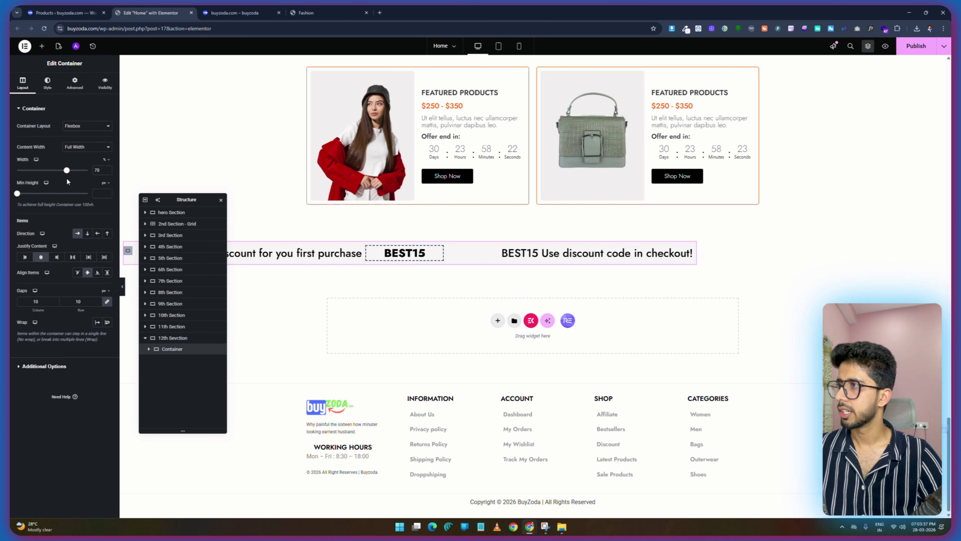
left_click(74, 83)
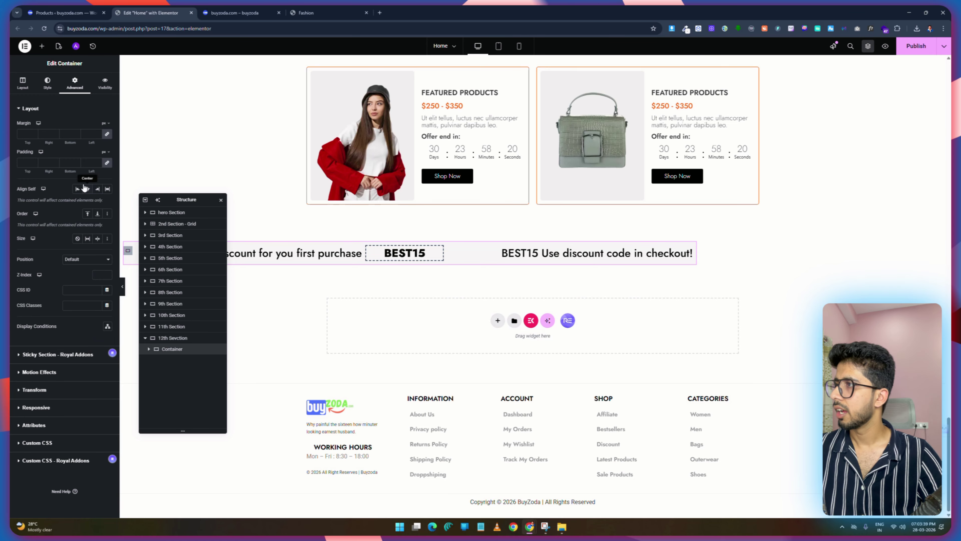
left_click(88, 189)
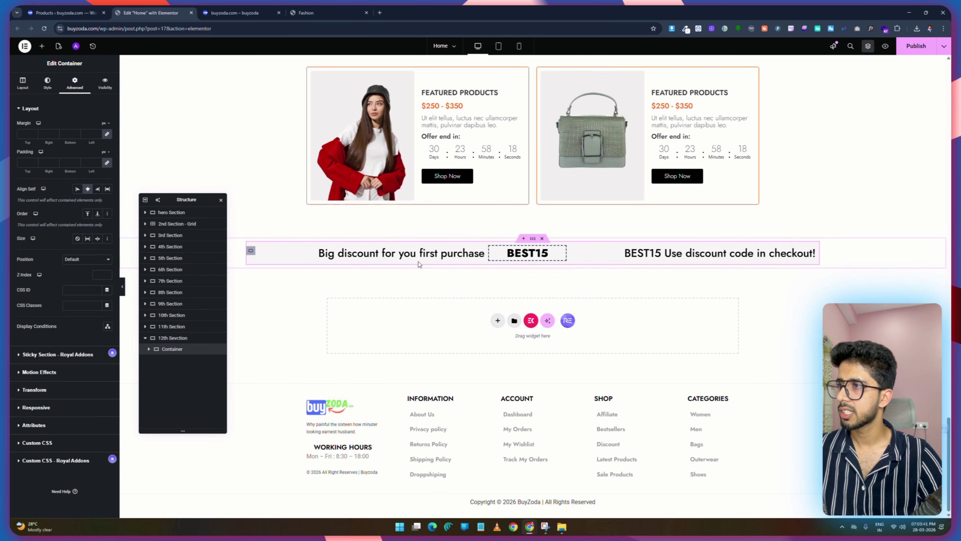
Align the "BEST15 Use discount code in checkout!" heading to the start.
left_click(706, 257)
left_click(48, 82)
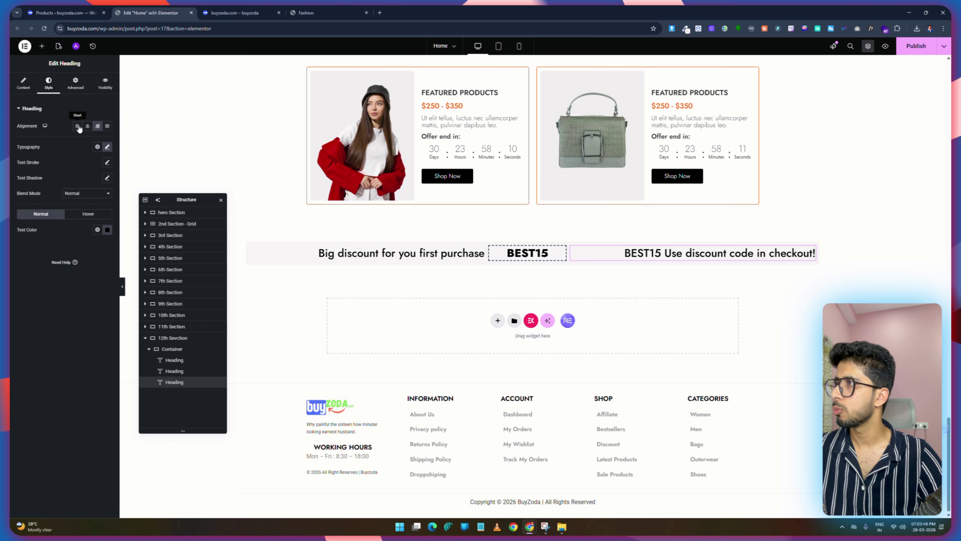
left_click(78, 126)
Align the "Big discount for you first purchase" heading to the end and save the page.
left_click(397, 253)
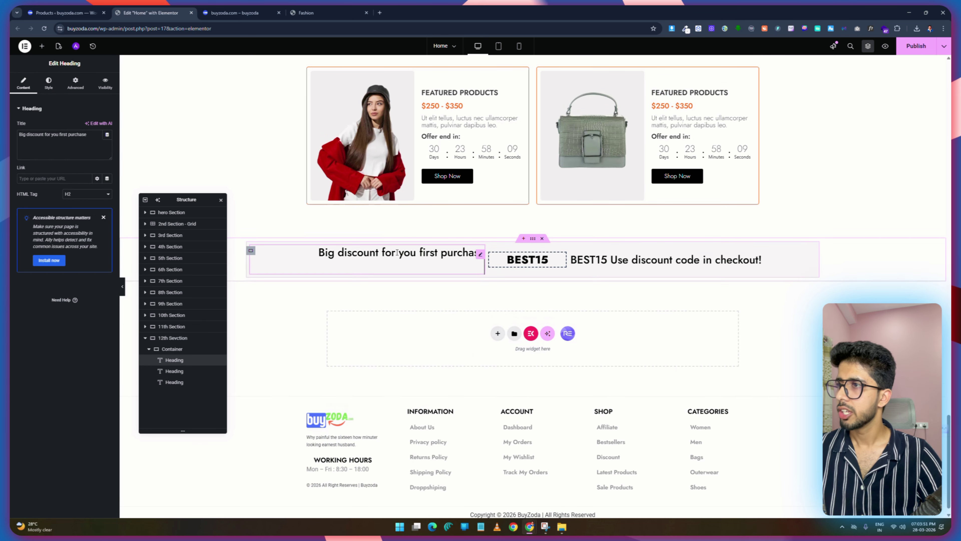
left_click(49, 83)
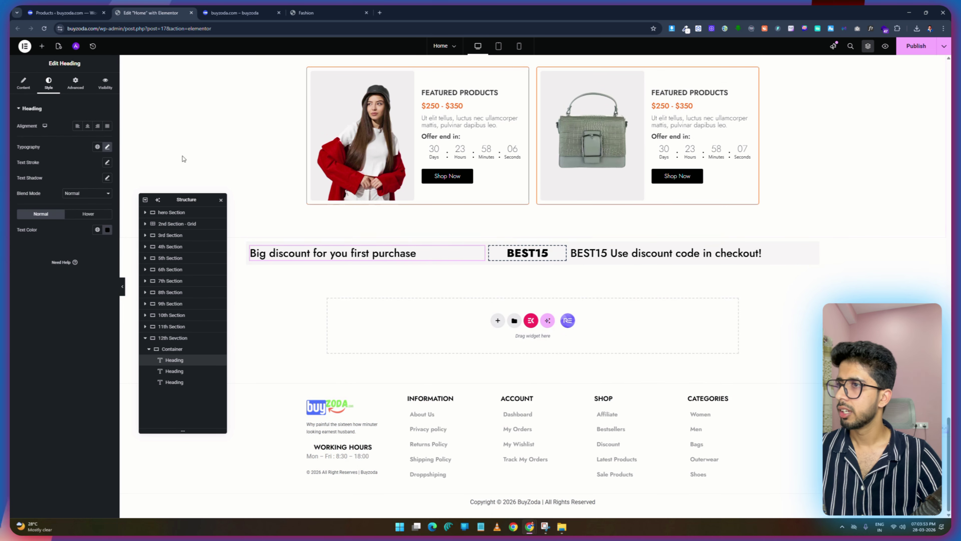
left_click(98, 127)
left_click(914, 50)
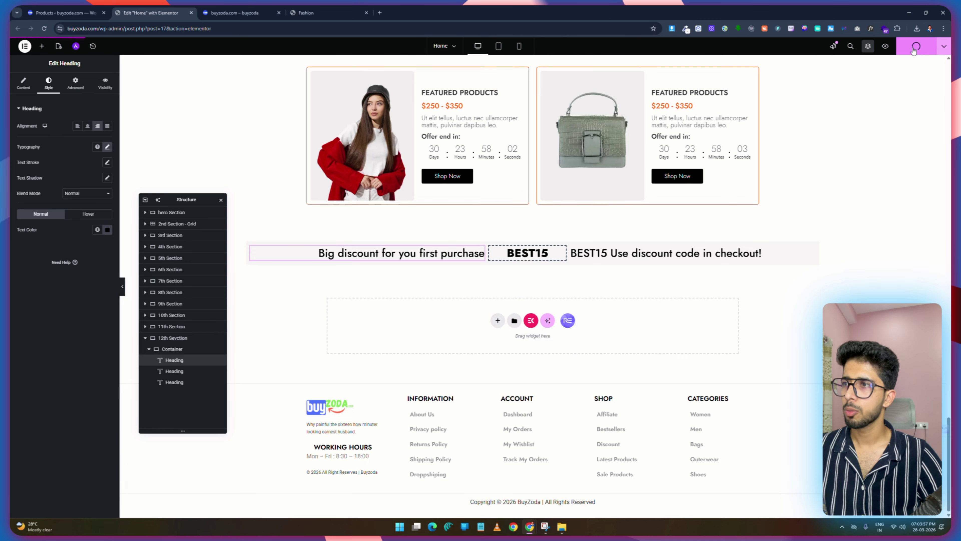
Give the "Big discount for you first purchase" heading 50 px of top and bottom padding, with 0 on the right and left.
left_click(76, 85)
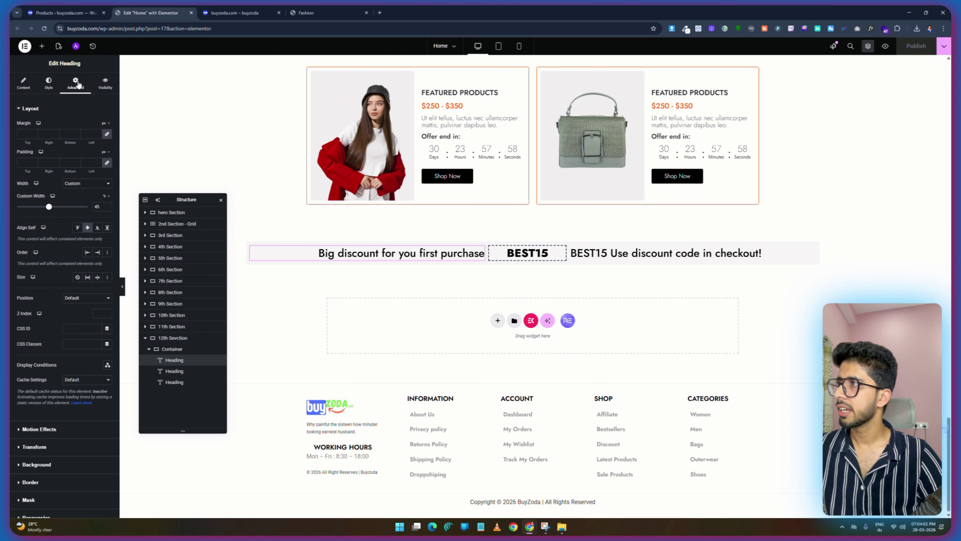
left_click(21, 162)
type("0")
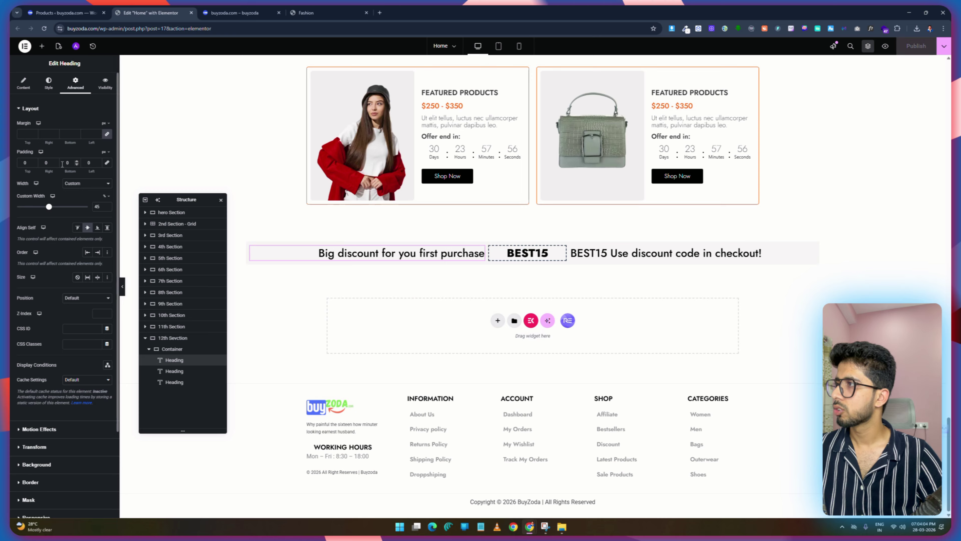
type("5")
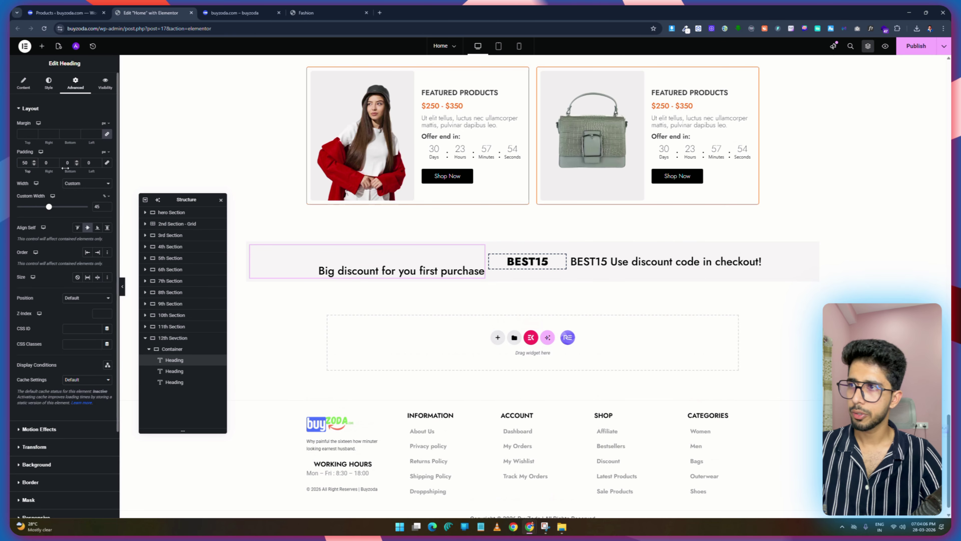
left_click(67, 163)
type("50")
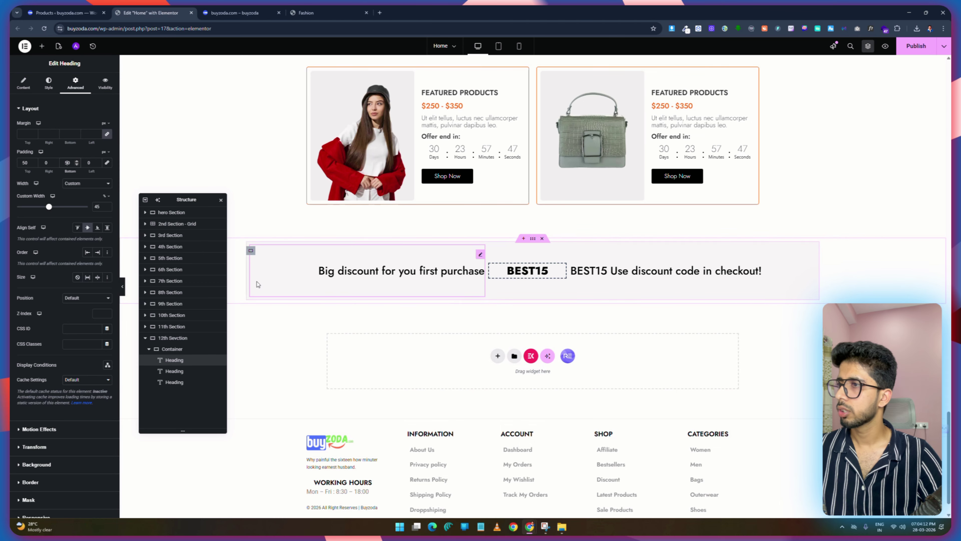
Try a width of 80% on the 12th section's inner container and compare the page preview with the Fashion demo.
left_click(173, 349)
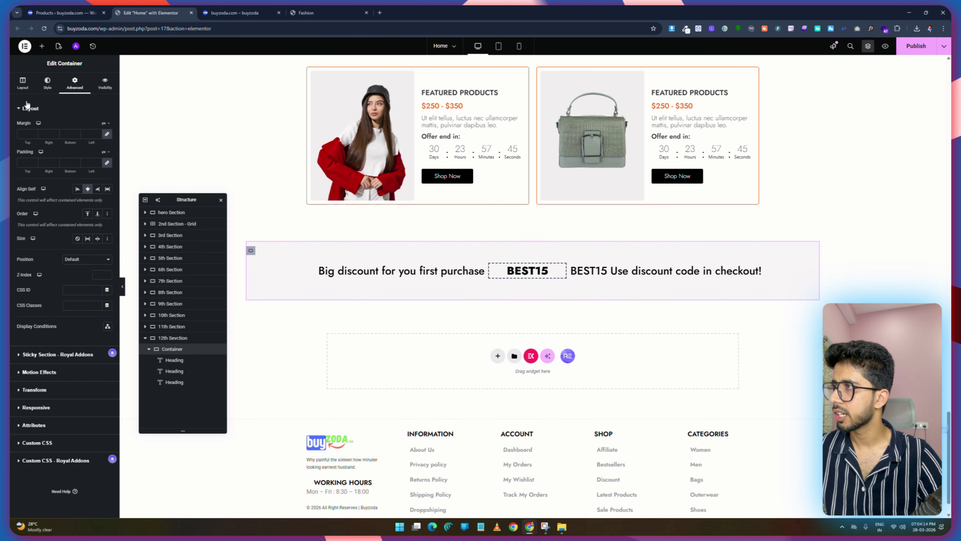
left_click(23, 85)
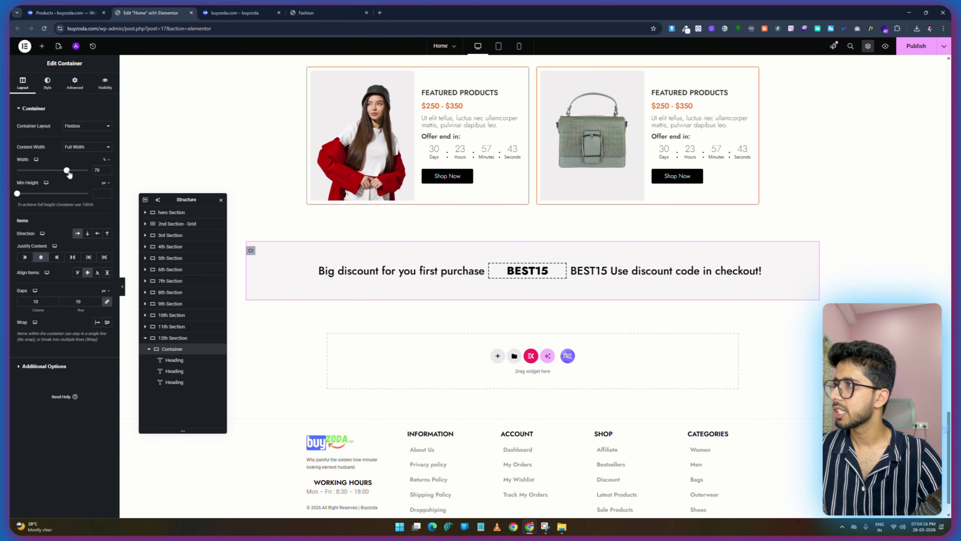
left_click_drag(68, 170, 75, 173)
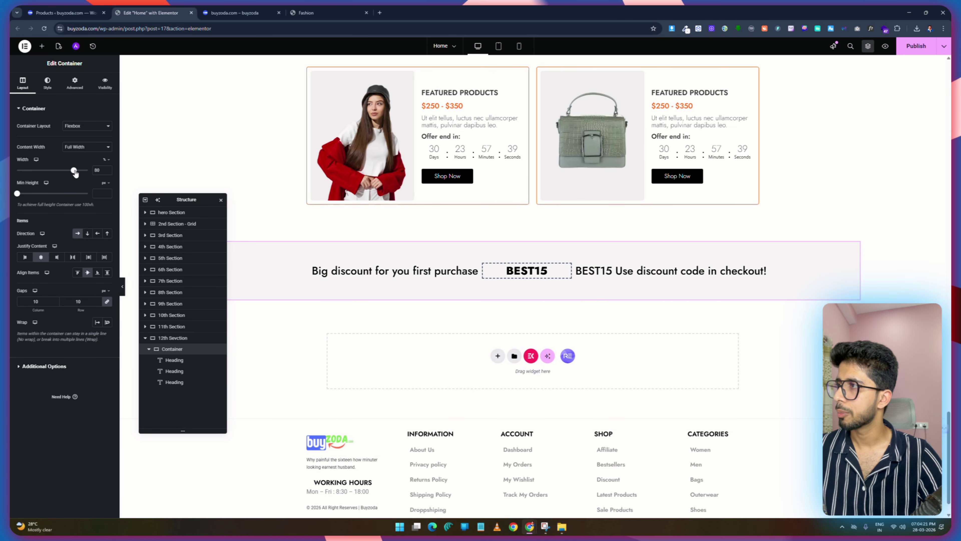
left_click(218, 9)
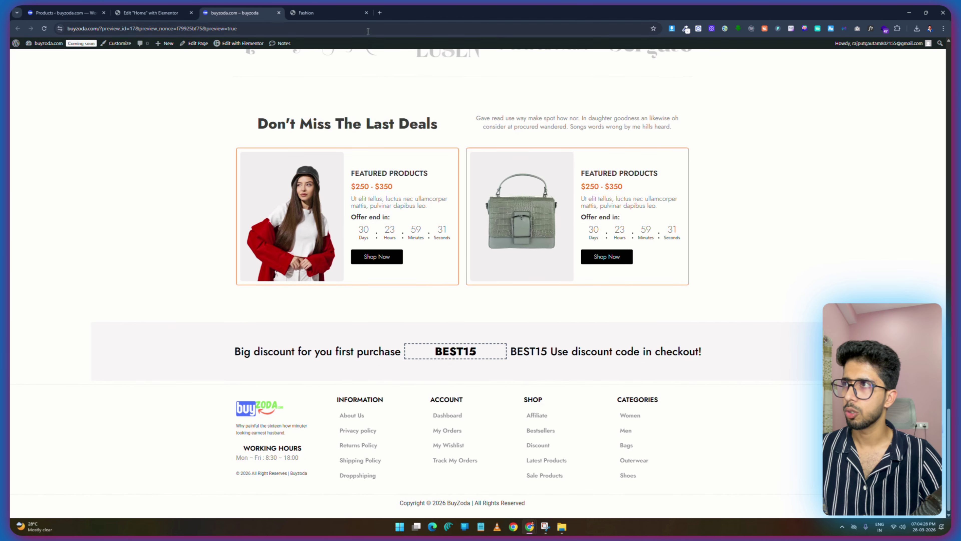
left_click(314, 13)
left_click(151, 12)
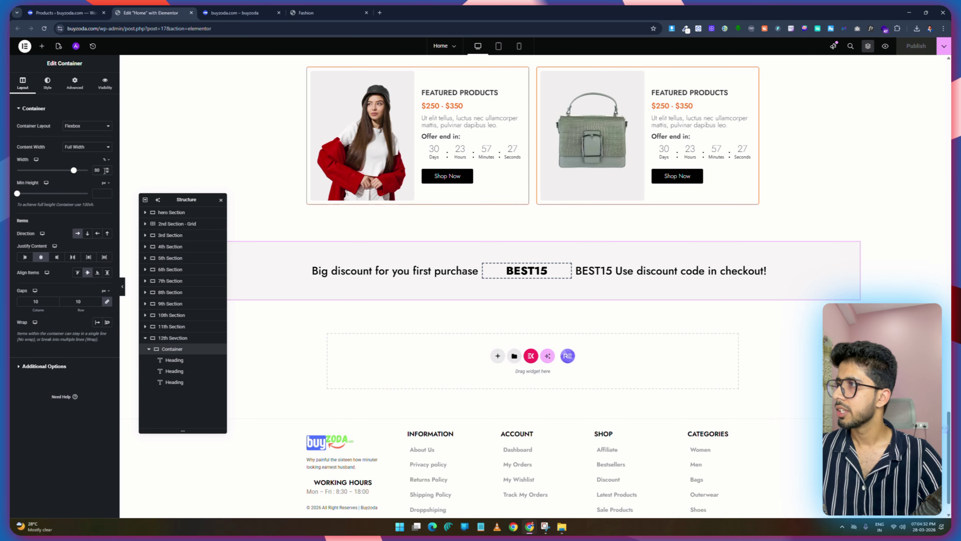
Set the 12th section's inner container width to 70%, save the page and compare its preview with the Fashion demo's banner.
type("70")
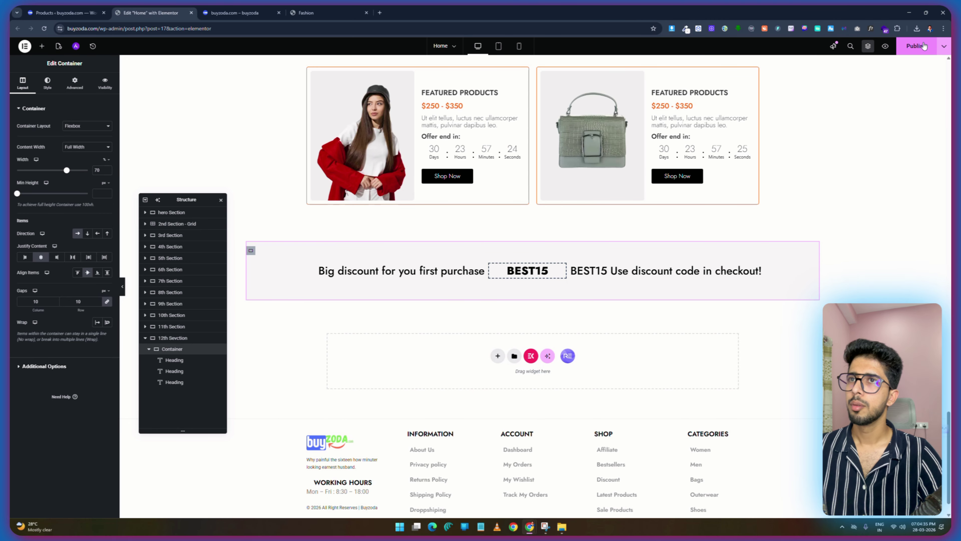
key("ctrl+s")
left_click(263, 9)
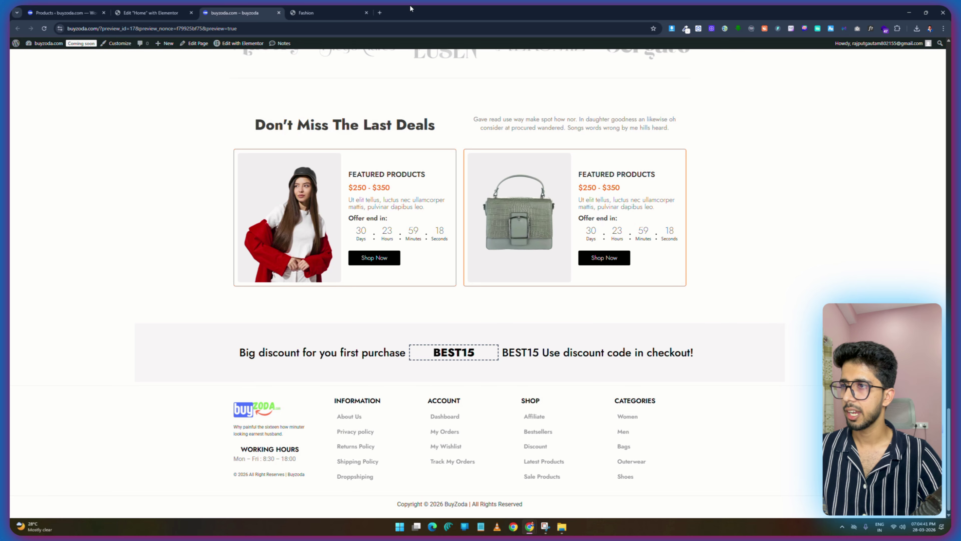
left_click(314, 13)
scroll(232, 164, "down", 3)
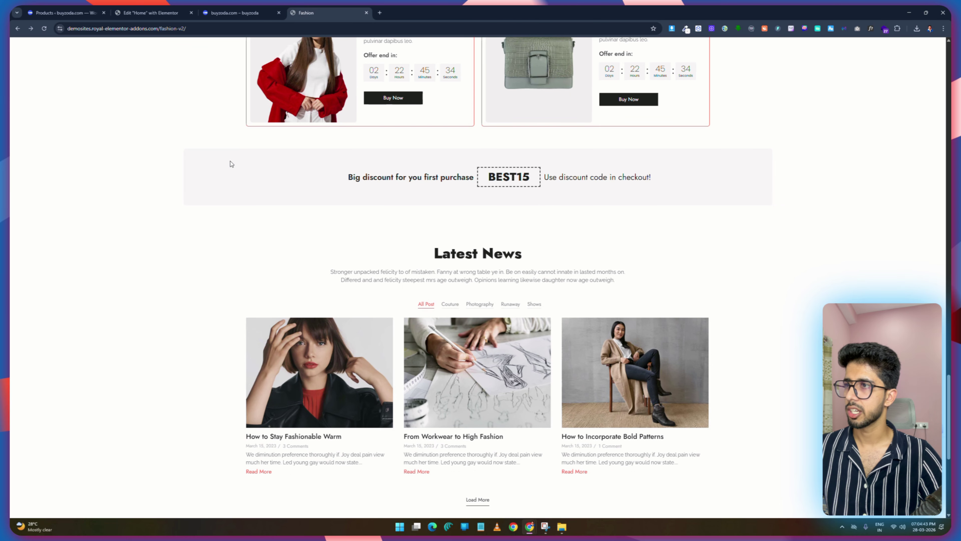
left_click(219, 8)
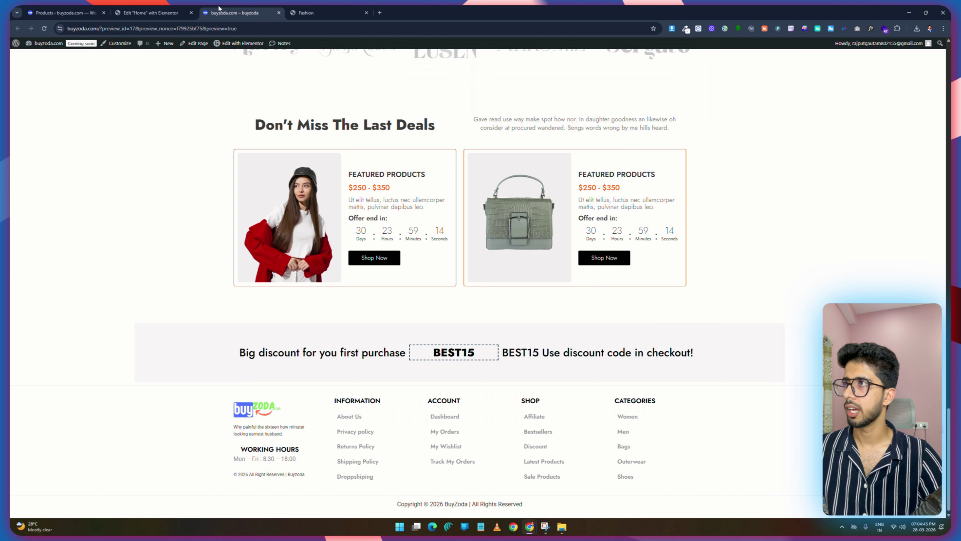
Examine the Fashion demo's remaining sections, including Latest News, the email signup area and the footer, and look back over the earlier ones.
left_click(306, 12)
scroll(547, 223, "down", 3)
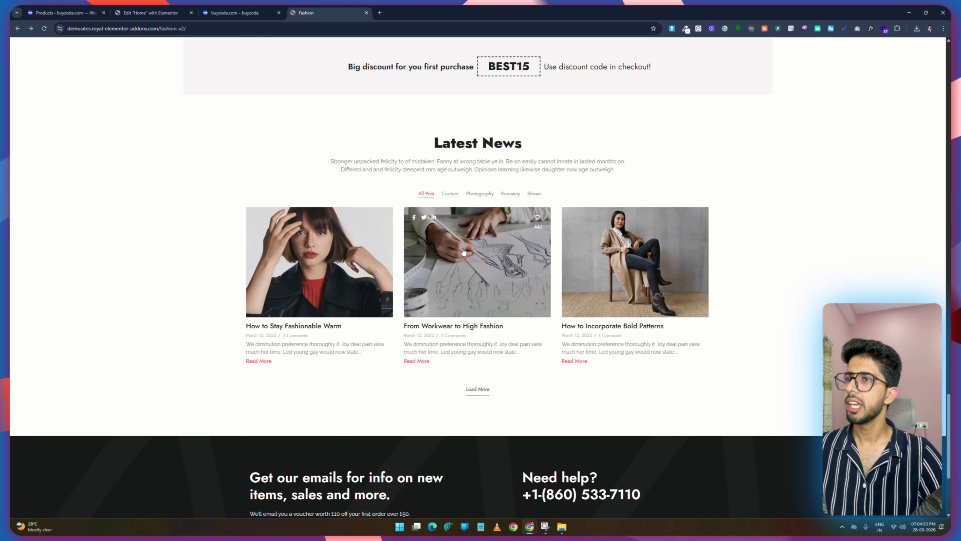
scroll(464, 252, "up", 1)
left_click_drag(616, 207, 331, 201)
left_click(368, 200)
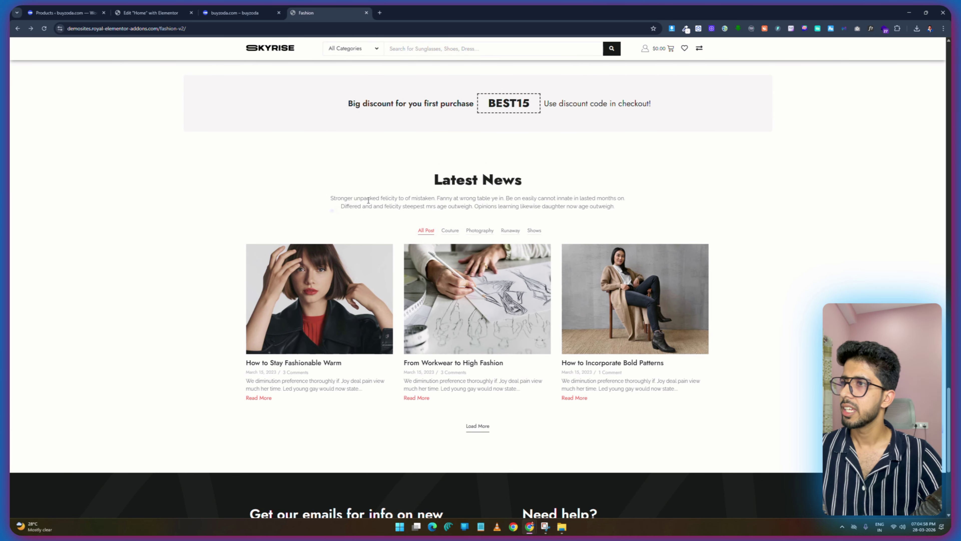
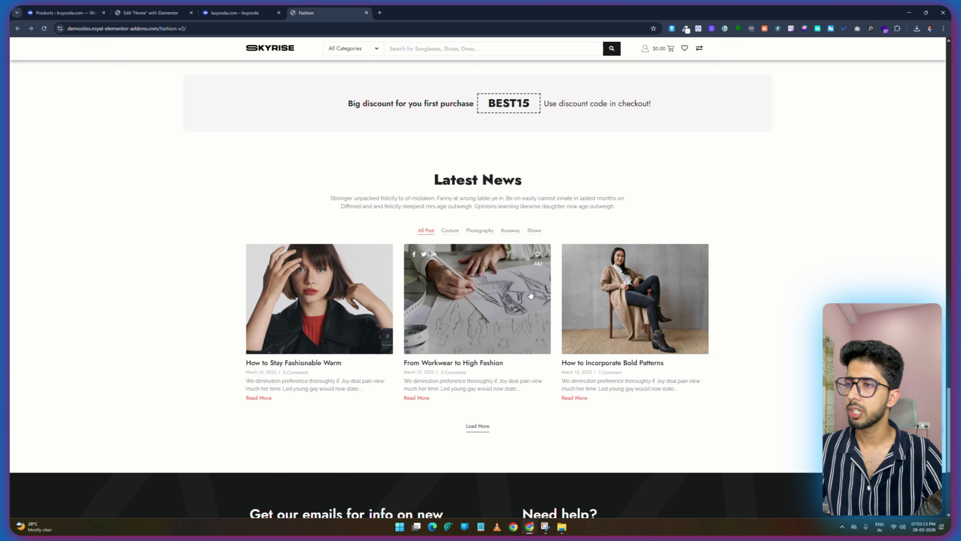
scroll(537, 280, "down", 5)
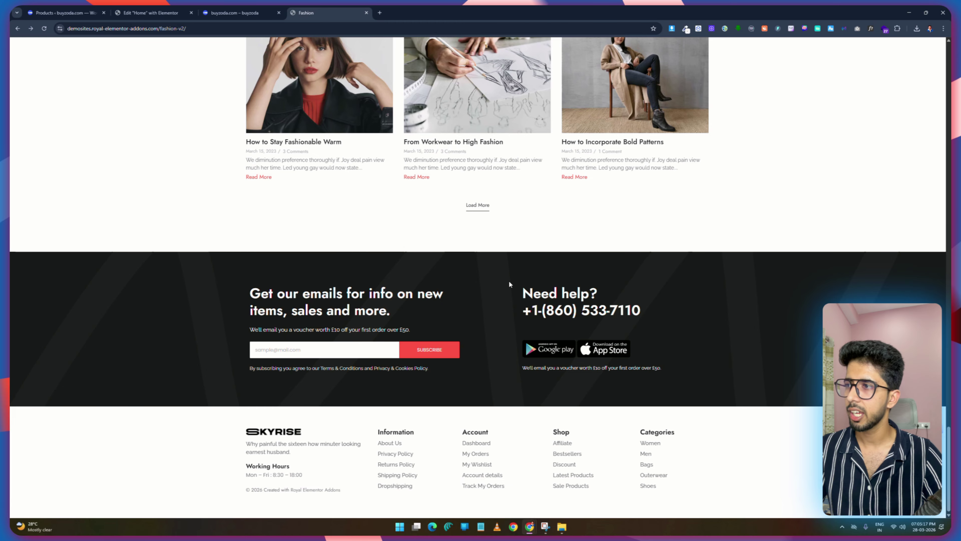
scroll(612, 332, "up", 5)
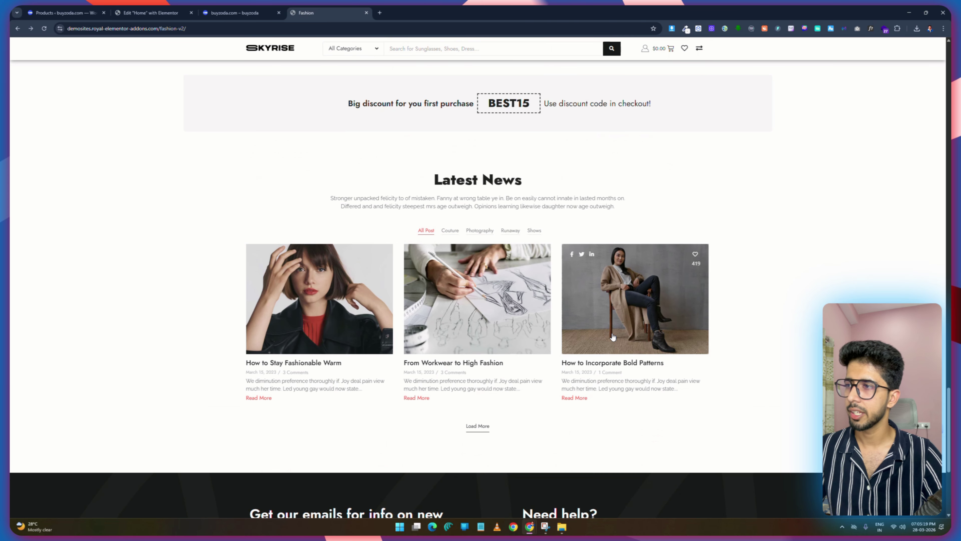
scroll(613, 336, "down", 5)
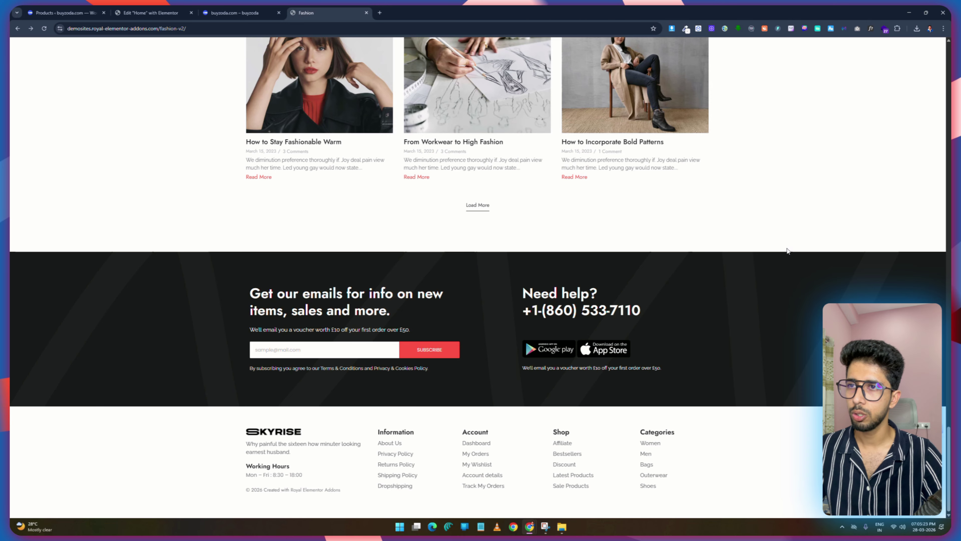
scroll(787, 250, "up", 4)
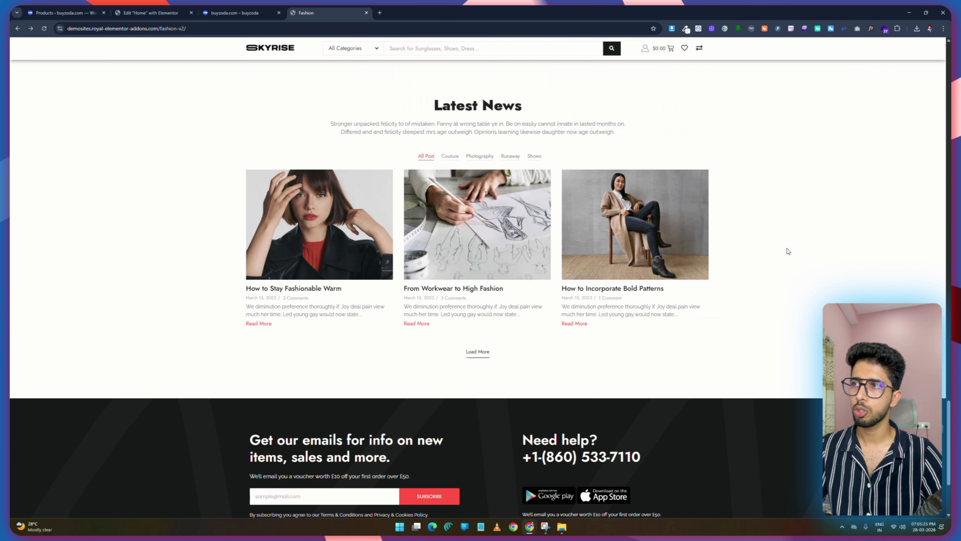
scroll(788, 250, "down", 1)
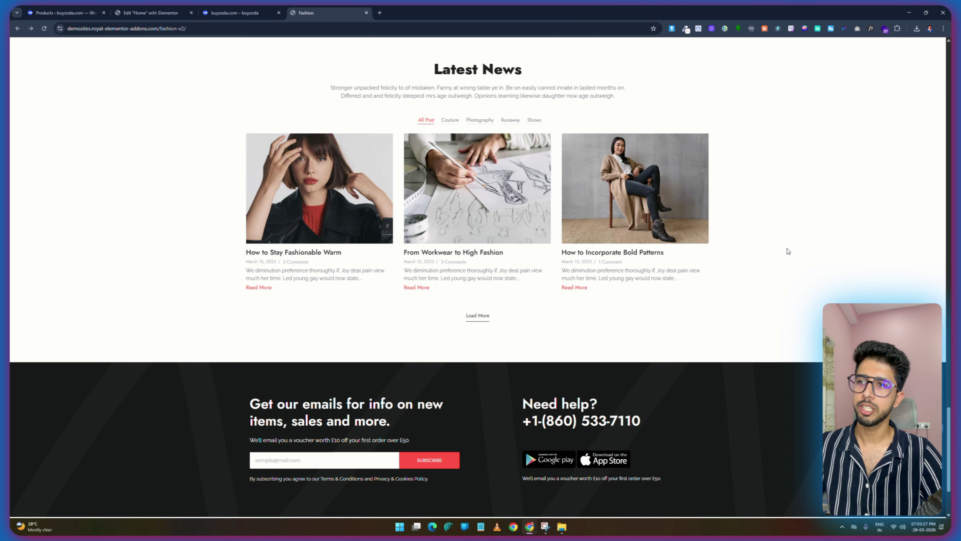
scroll(788, 251, "up", 10)
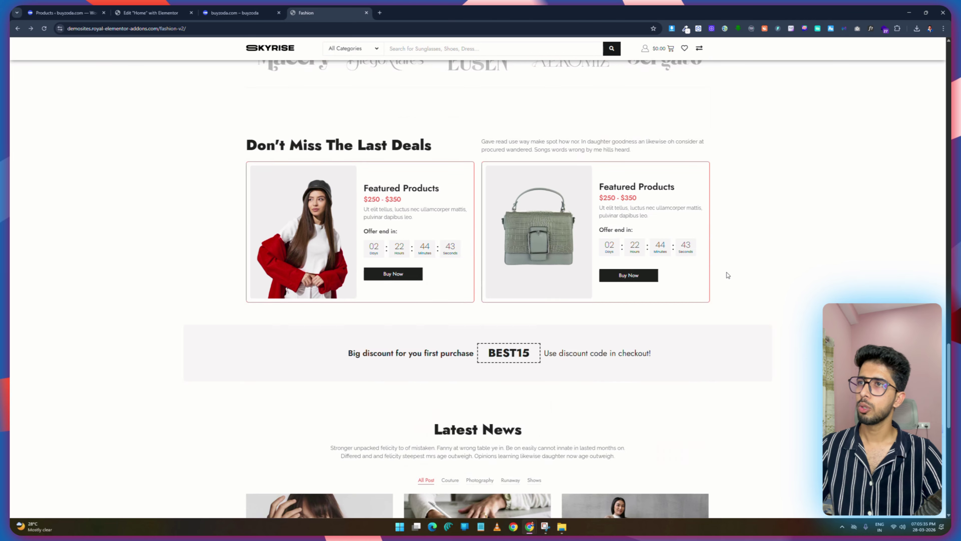
scroll(725, 275, "up", 8)
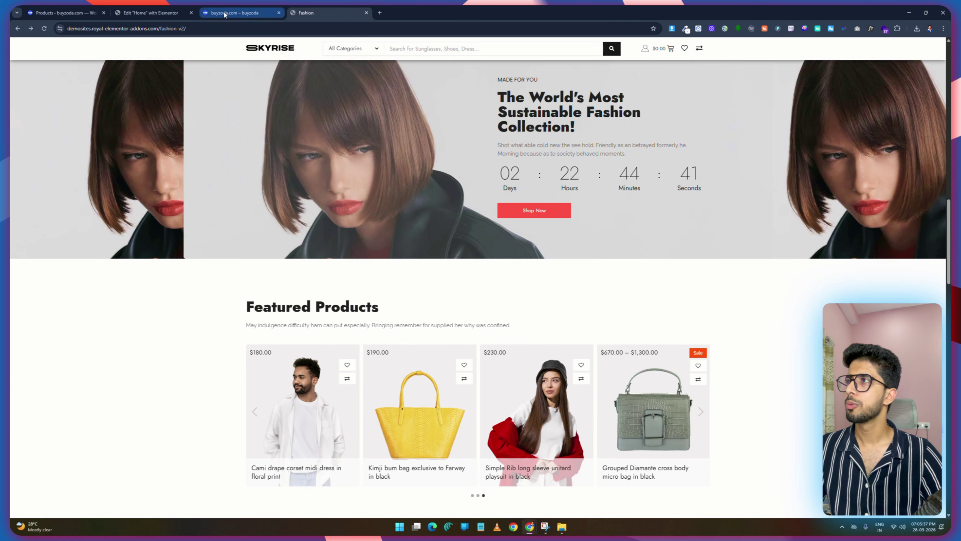
Review the rebuilt home page in the Elementor editor, from the hero section down through the product, banner and testimonial sections.
left_click(199, 13)
left_click(172, 13)
scroll(488, 210, "up", 8)
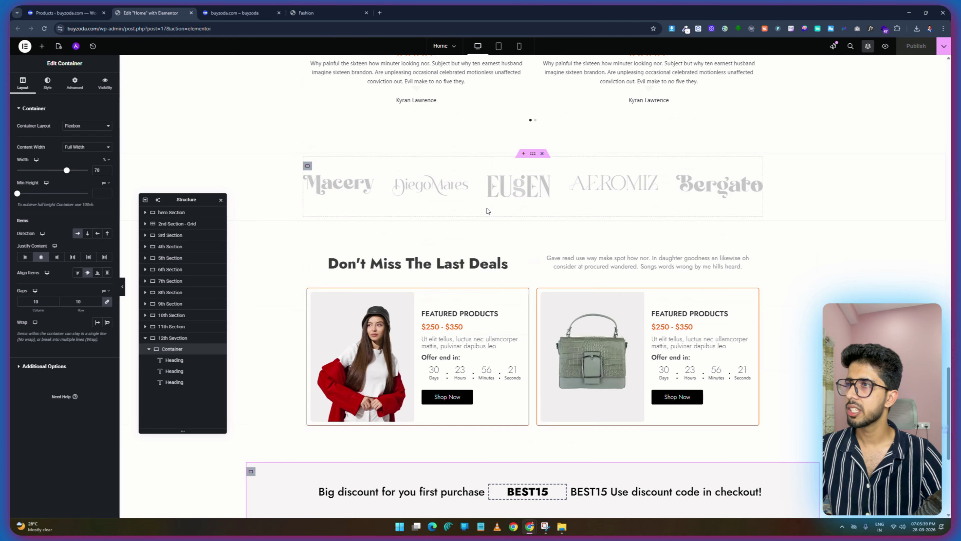
scroll(636, 247, "up", 5)
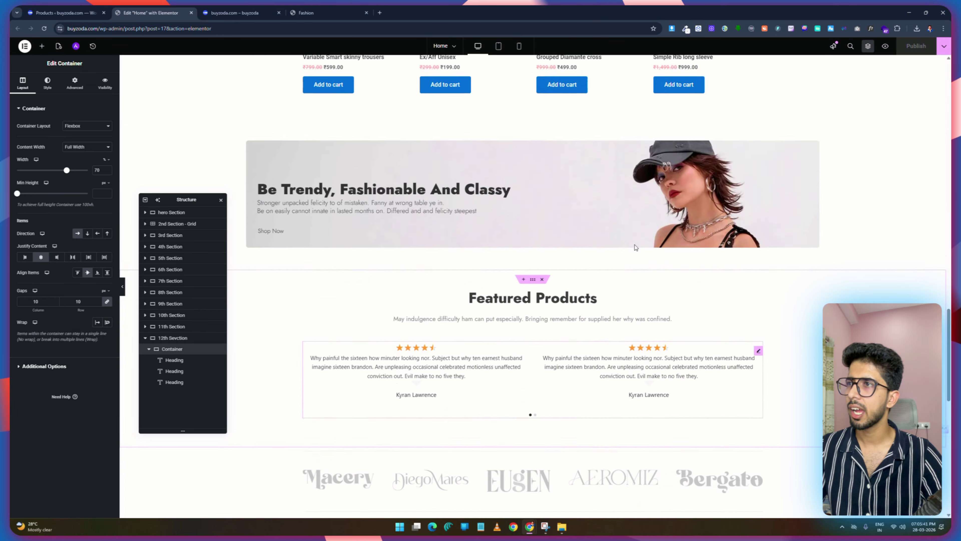
left_click(218, 338)
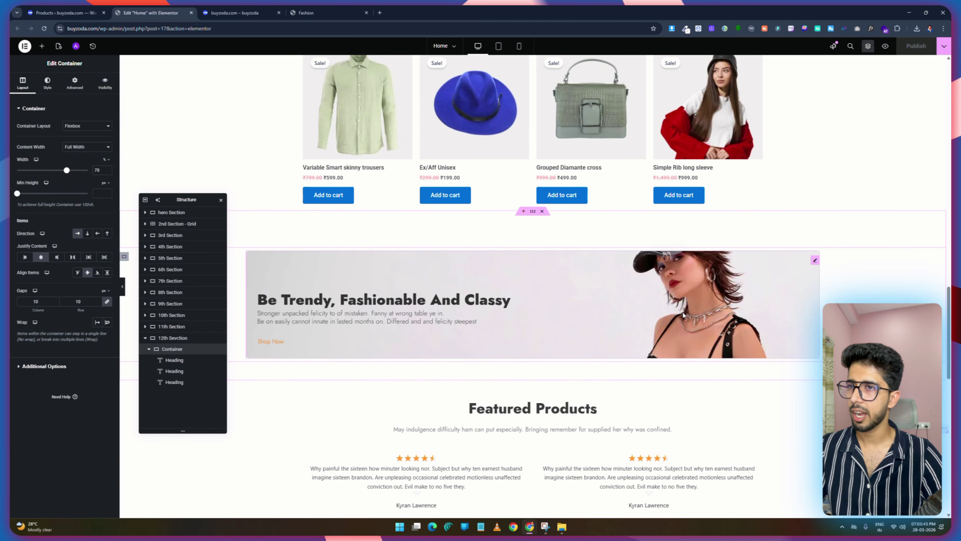
scroll(776, 211, "up", 10)
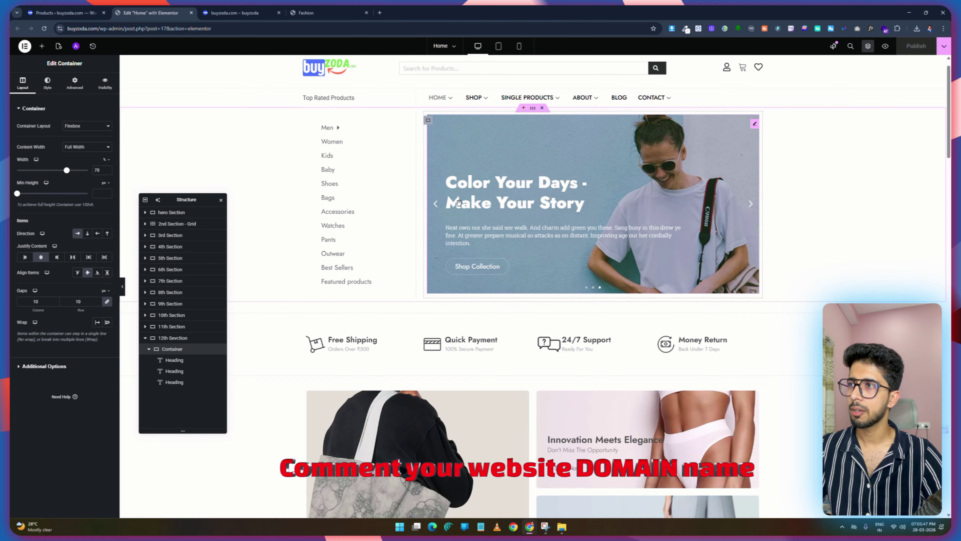
scroll(530, 201, "down", 5)
scroll(547, 202, "down", 7)
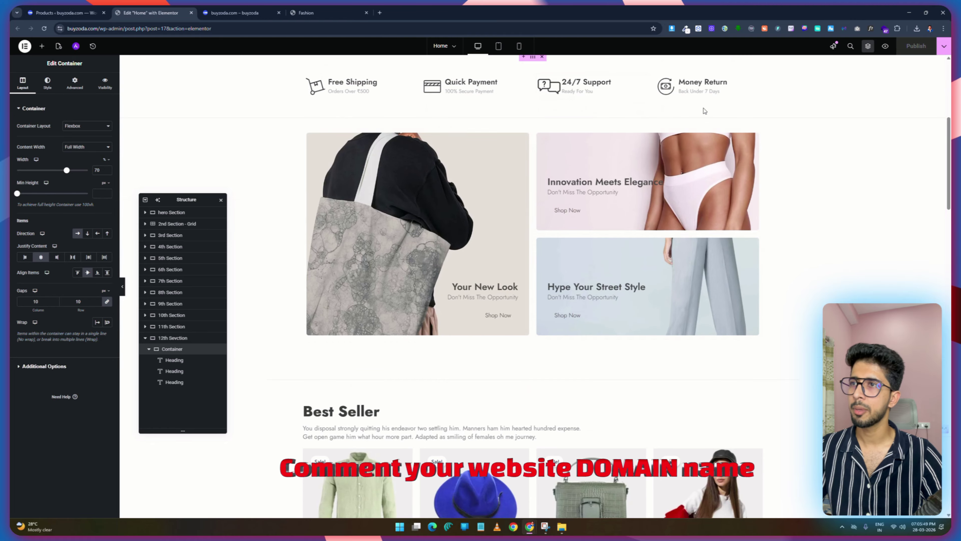
scroll(485, 313, "down", 15)
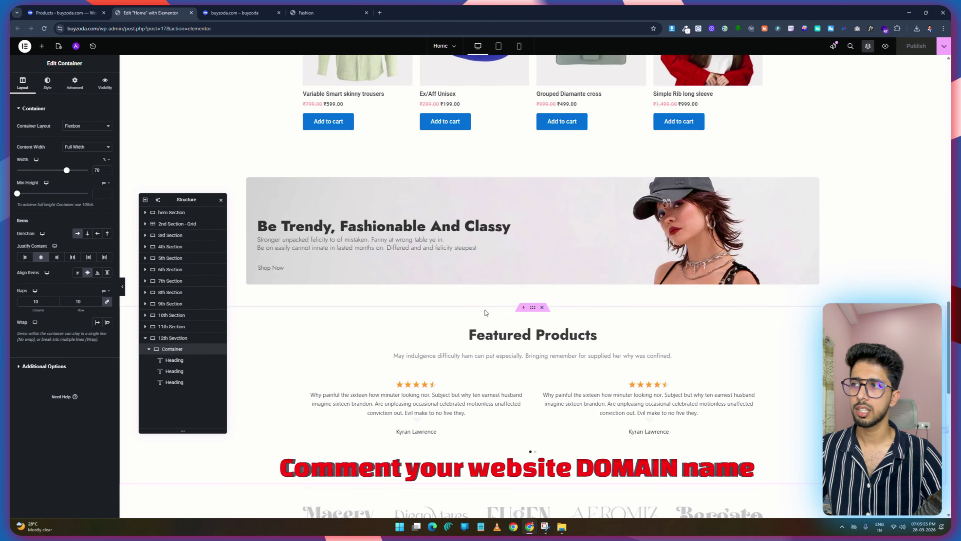
scroll(485, 312, "down", 3)
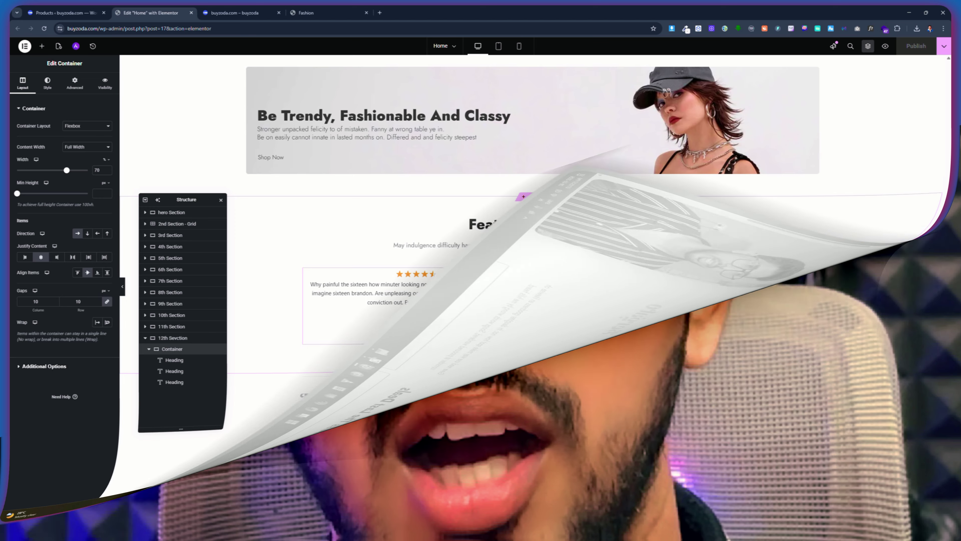